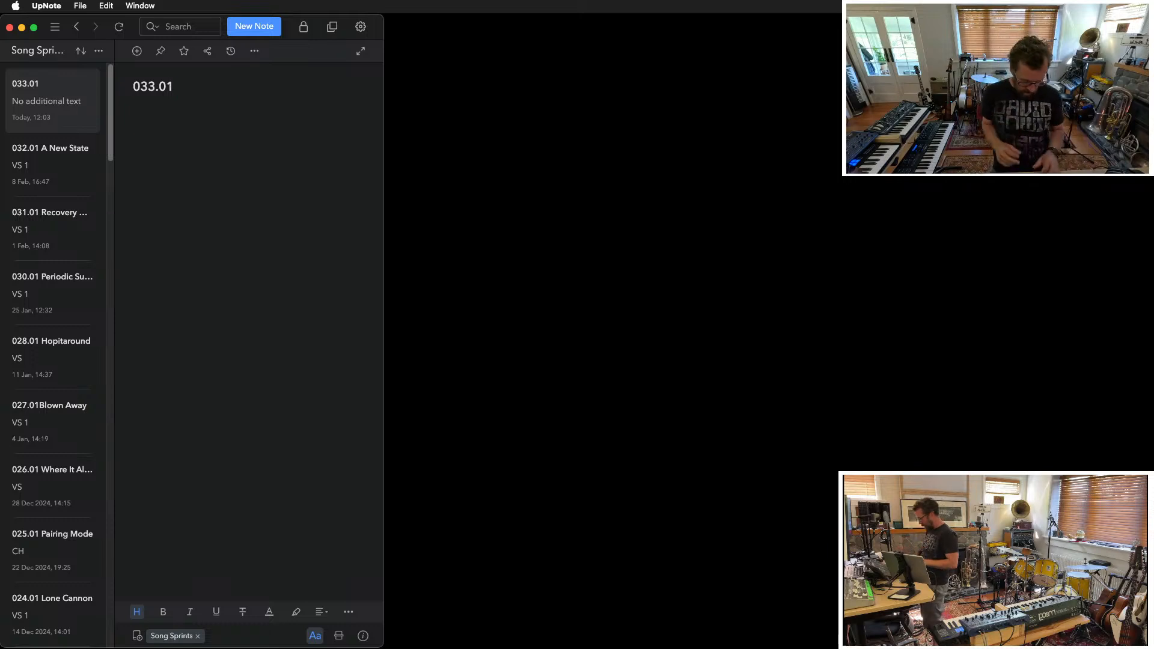
# Step: Complete the note title as 033.01 Assaulted Senses and add spaced section headings VS and CH 1 below it
pyautogui.write('Senses')
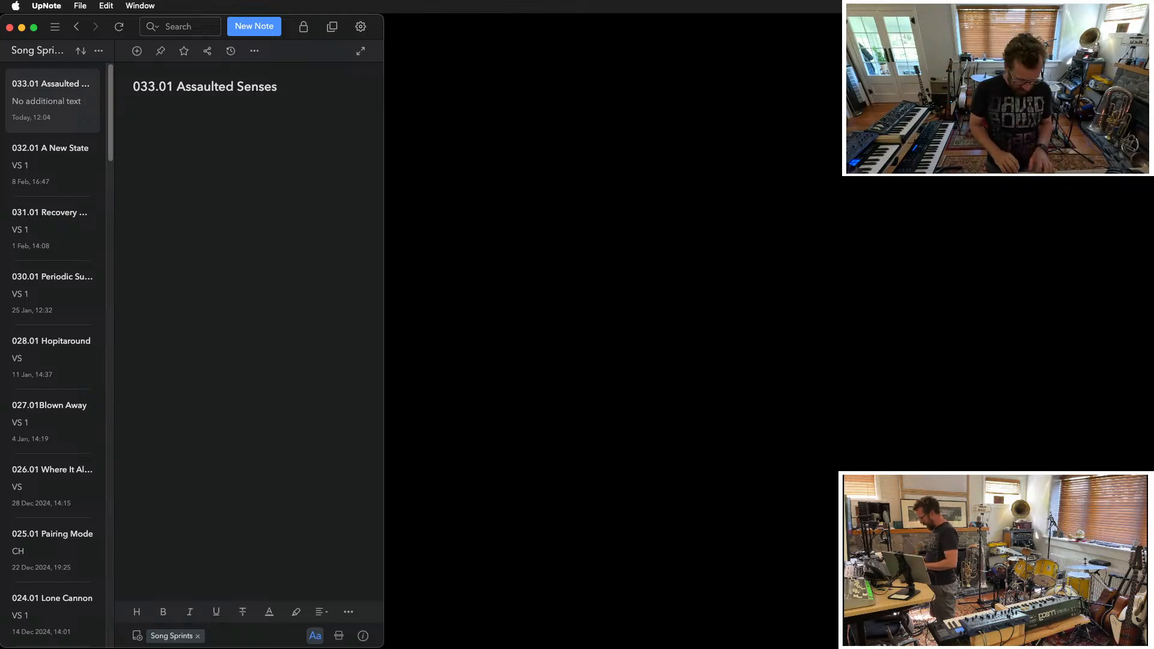
pyautogui.press('BackSpace')
pyautogui.write('VS')
pyautogui.press('Return')
pyautogui.press('Return')
pyautogui.press('Return')
pyautogui.write('CH')
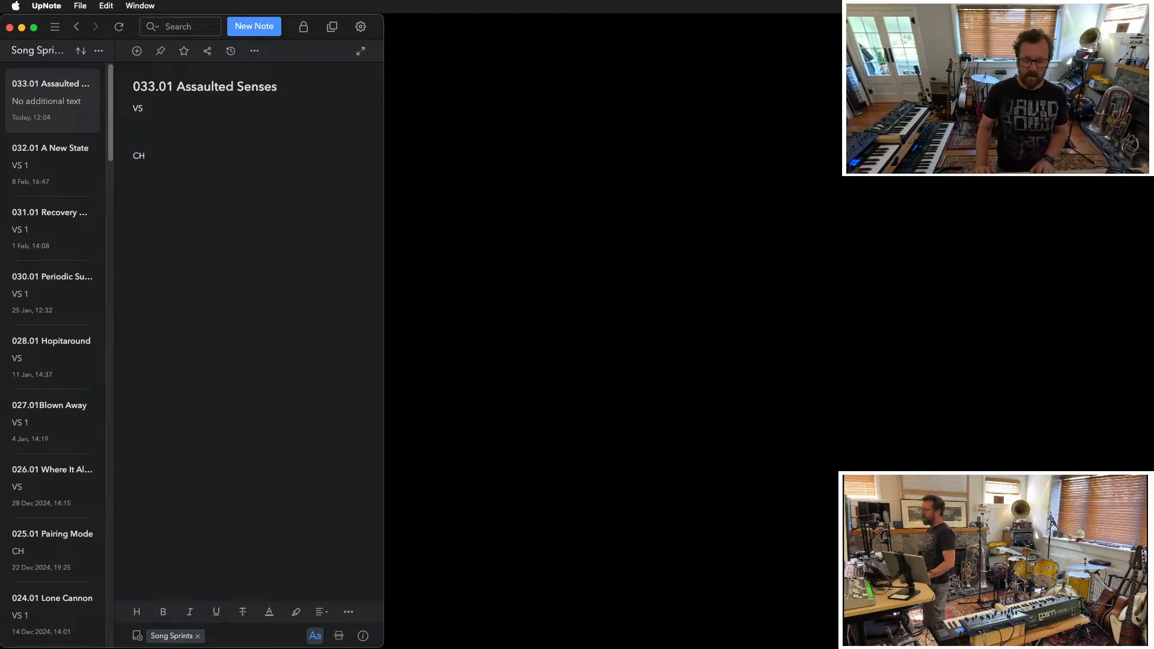
pyautogui.press('BackSpace')
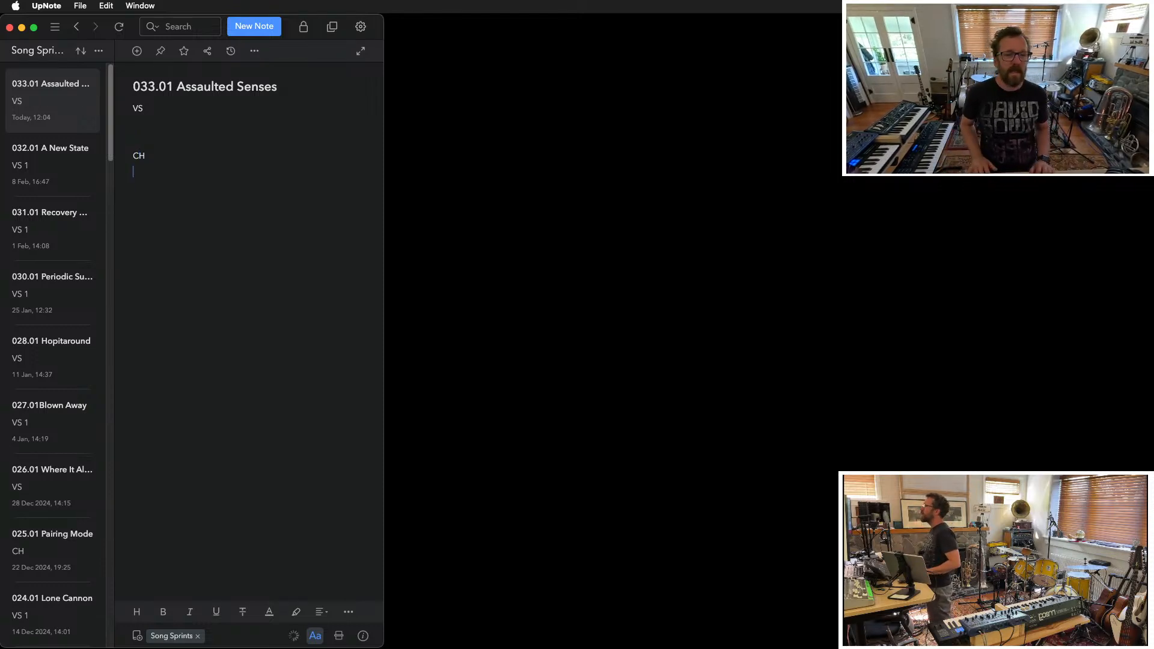
pyautogui.write('1')
pyautogui.press('Return')
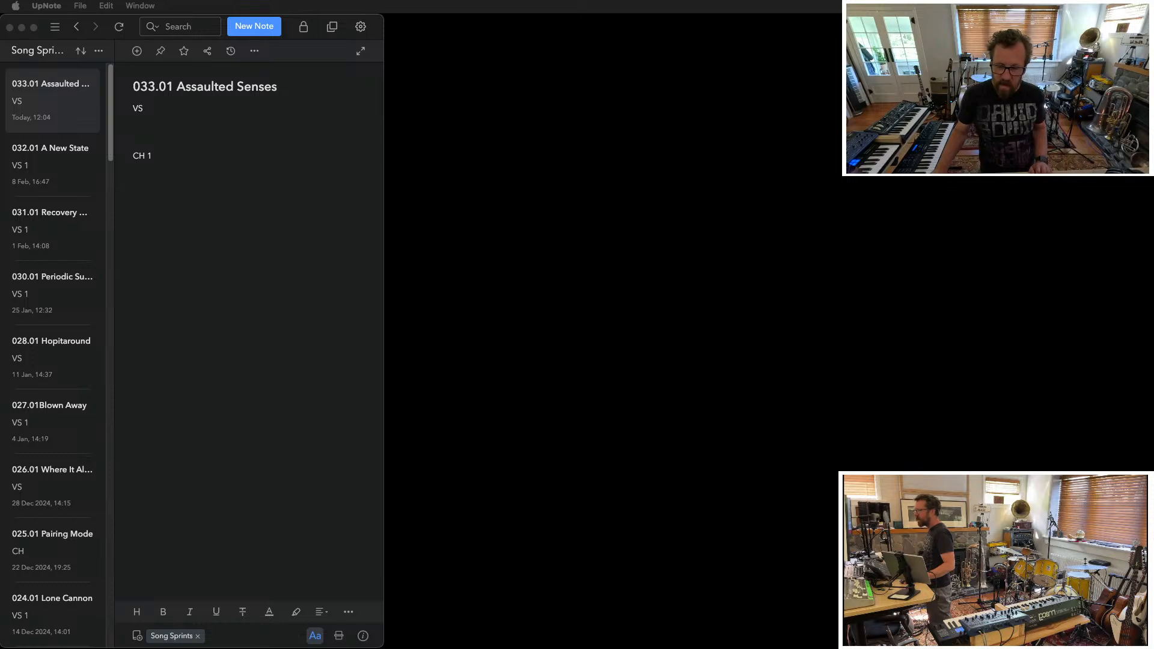
# Step: Insert the chorus lyrics beginning "I write the songs right here in N.Z." under the CH 1 heading
pyautogui.click(199, 161)
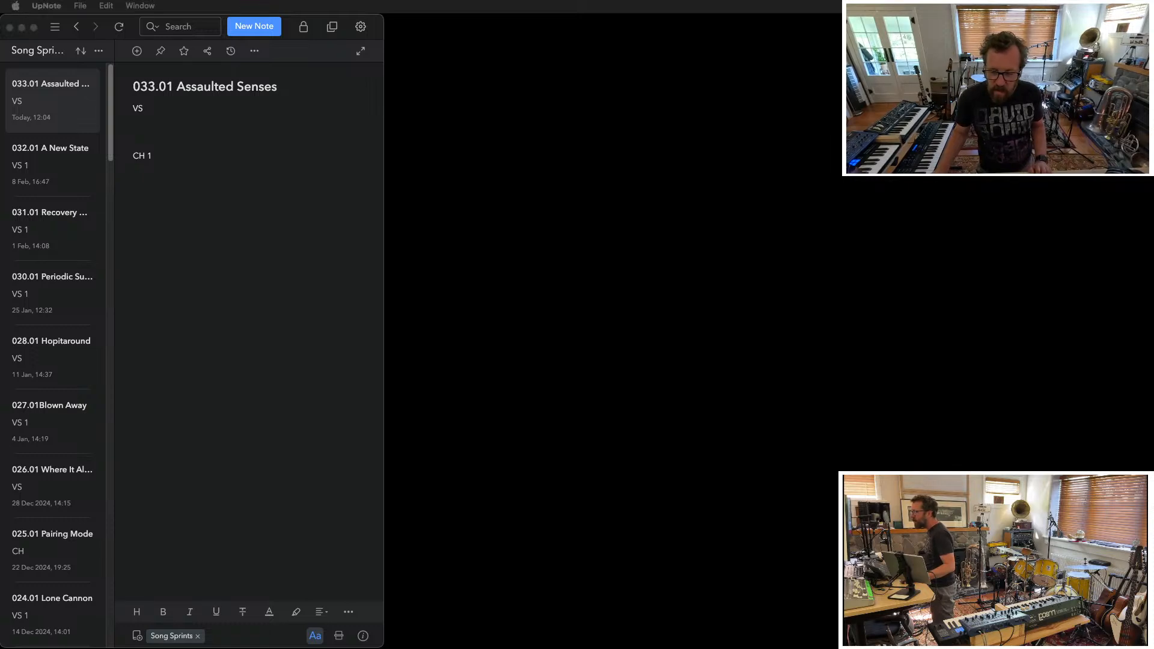
pyautogui.click(319, 292)
pyautogui.write('I write the songs right here in N.Z.,Rhythm of my soul in every line.Pelting out these stories, crafted to shine,Cast to the world for everyone.')
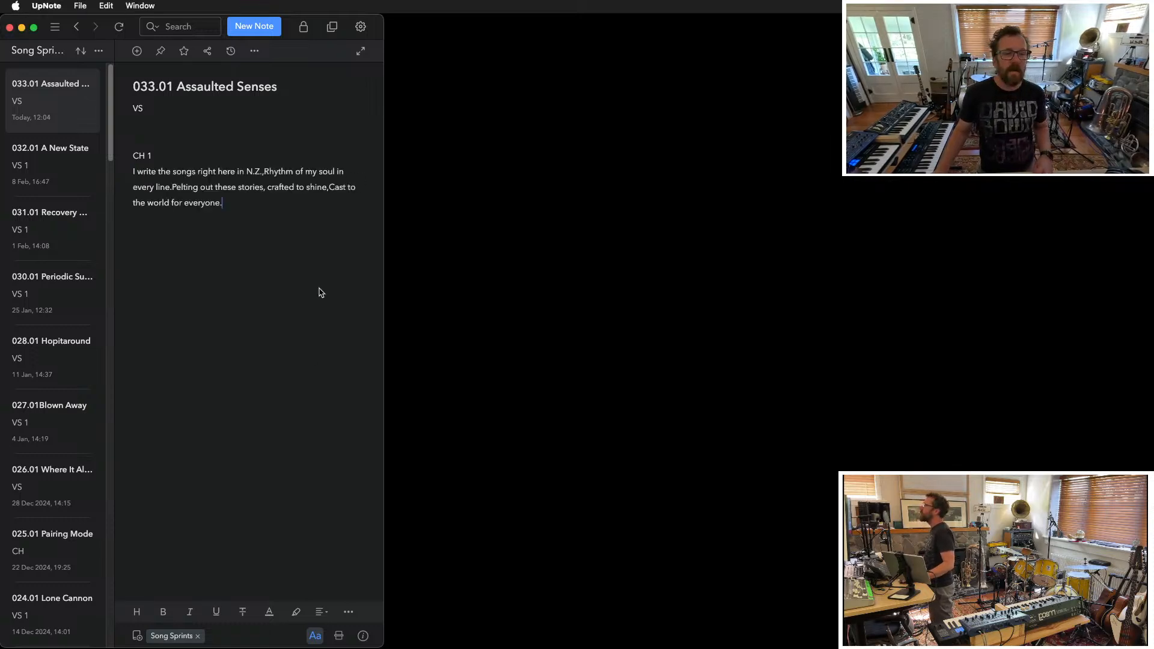
pyautogui.press('super+z')
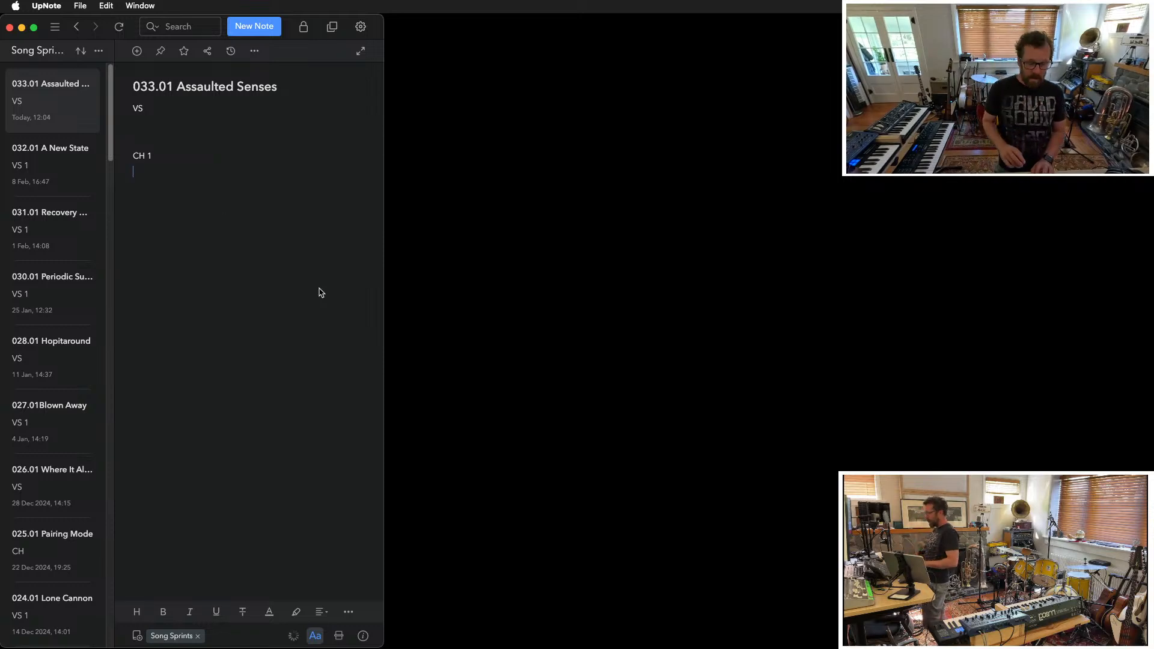
pyautogui.write('I write the songs right here in N.Z.,Rhythm of my soul in every line.Pelting out these stories, crafted to shine,Cast to the world for everyone.')
# Step: Add spaced section headings VS and CH 2 below the first chorus lyrics
pyautogui.press('Return')
pyautogui.press('Return')
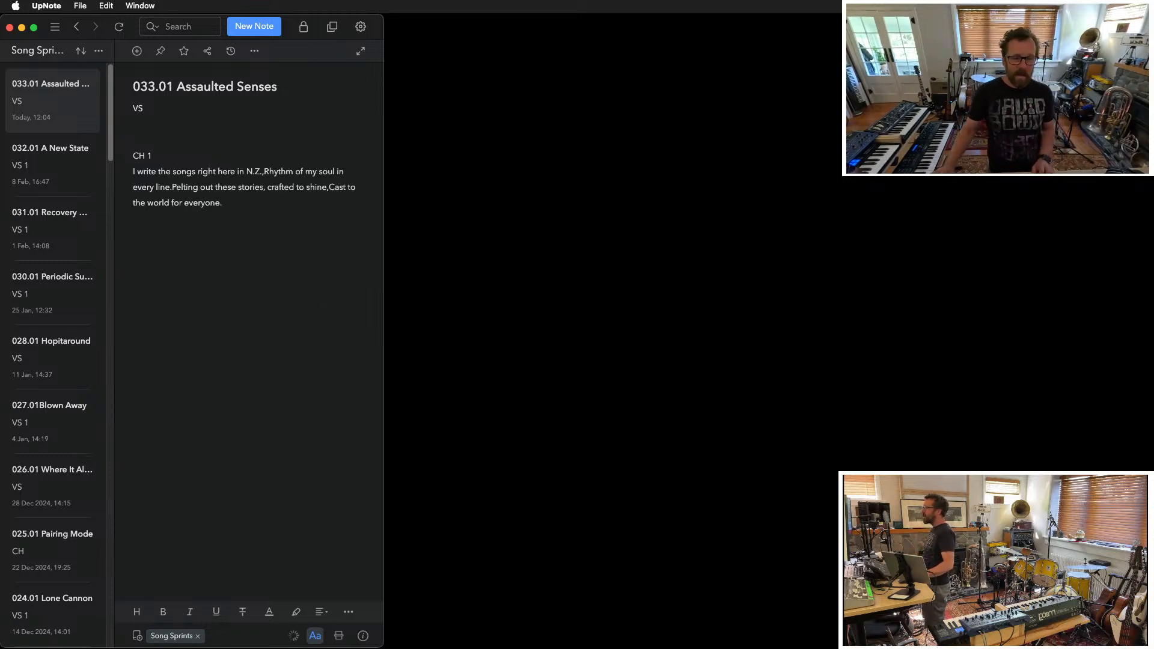
pyautogui.press('Return')
pyautogui.write('VS')
pyautogui.press('Return')
pyautogui.press('Return')
pyautogui.press('Return')
pyautogui.write('CH 2')
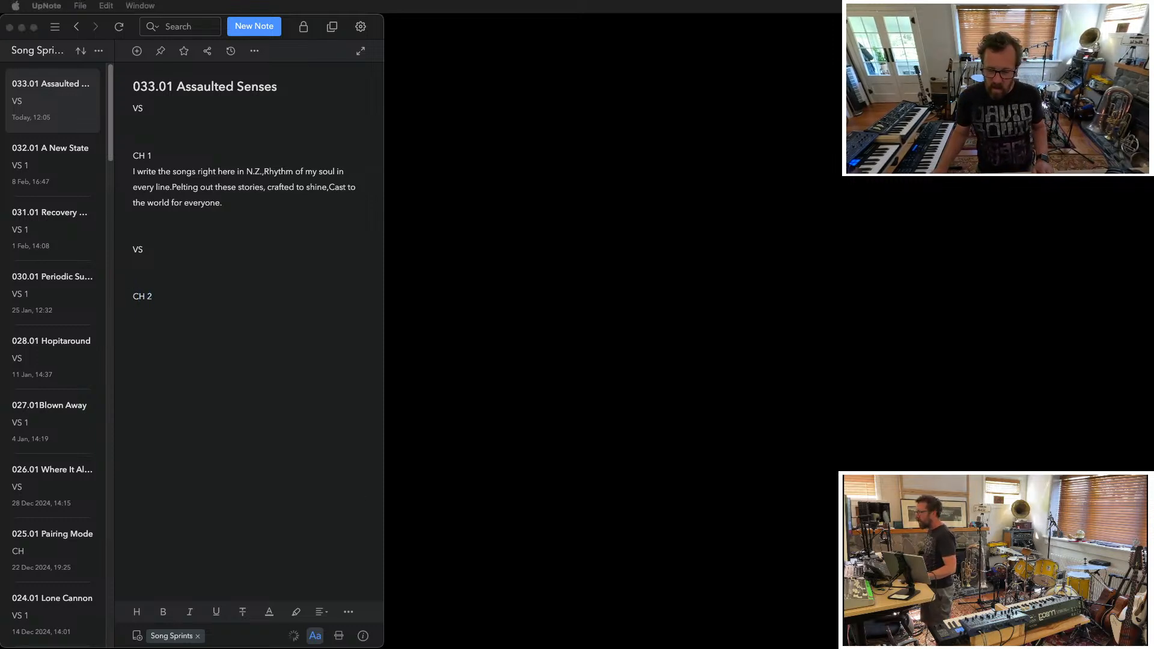
# Step: Insert the lyrics beginning "We write the songs down here in N.Z." under CH 2 and remove their leading colon
pyautogui.click(294, 327)
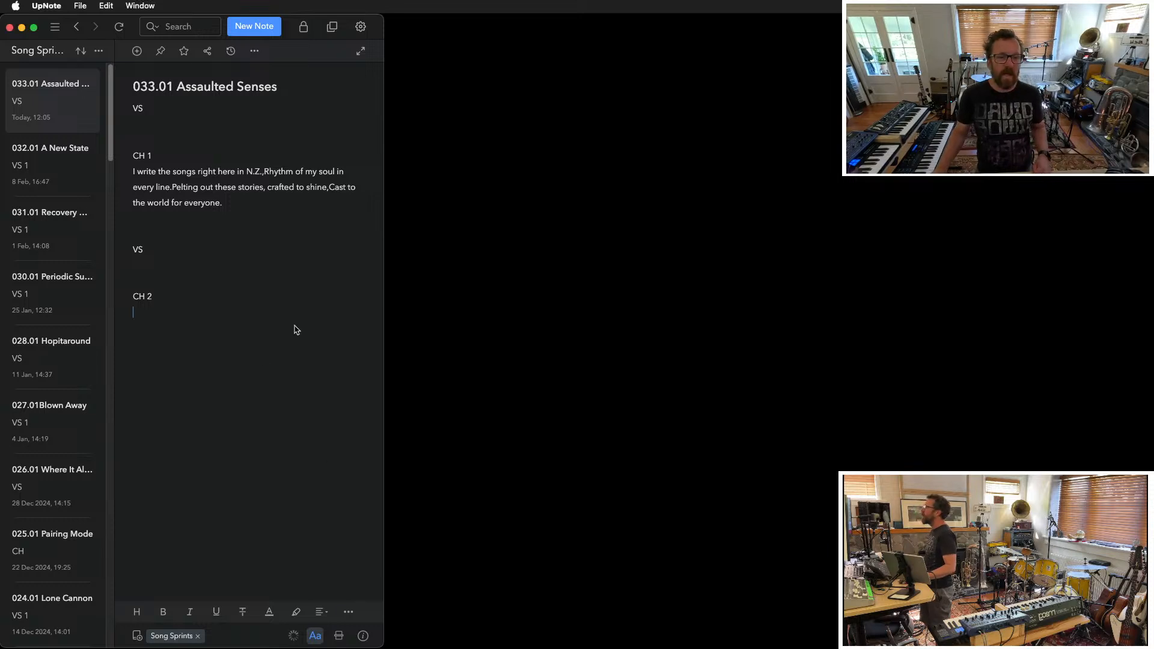
pyautogui.write(':We write the songs down here in N.Z.,Digging through the soul for every line.Pelting out these stories, crafted to shine,Stream them to the world for everyone.')
pyautogui.press('Right')
pyautogui.press('Right')
pyautogui.press('BackSpace')
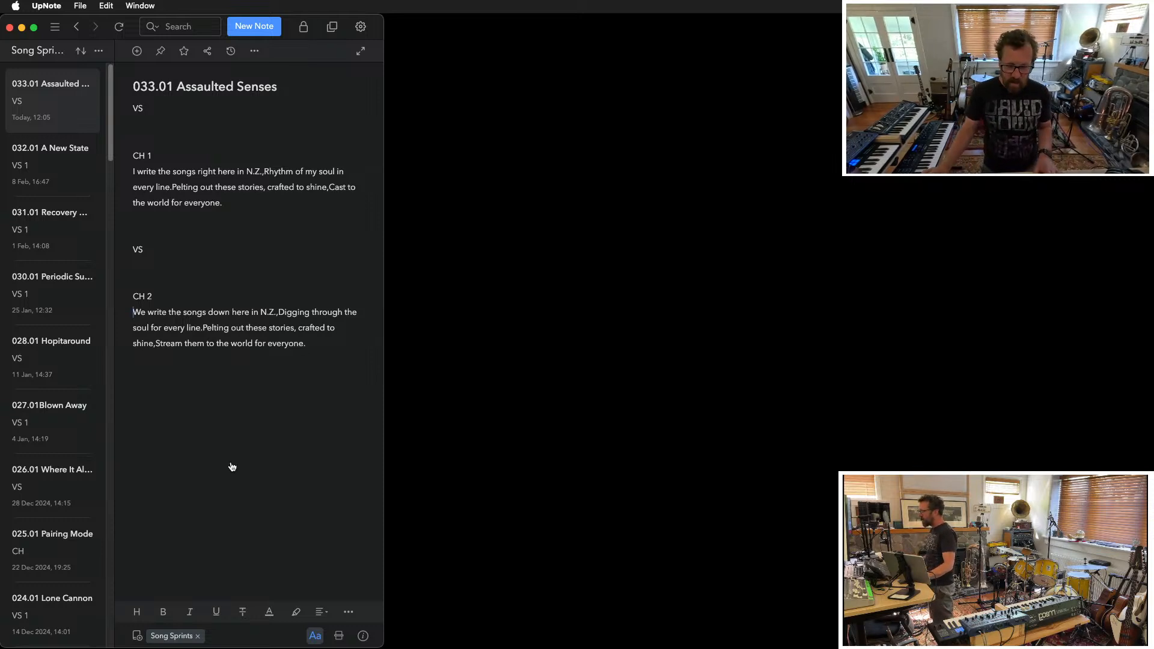
# Step: Switch to the Pro Tools crash report and dismiss it without sending it
pyautogui.press('super+Tab')
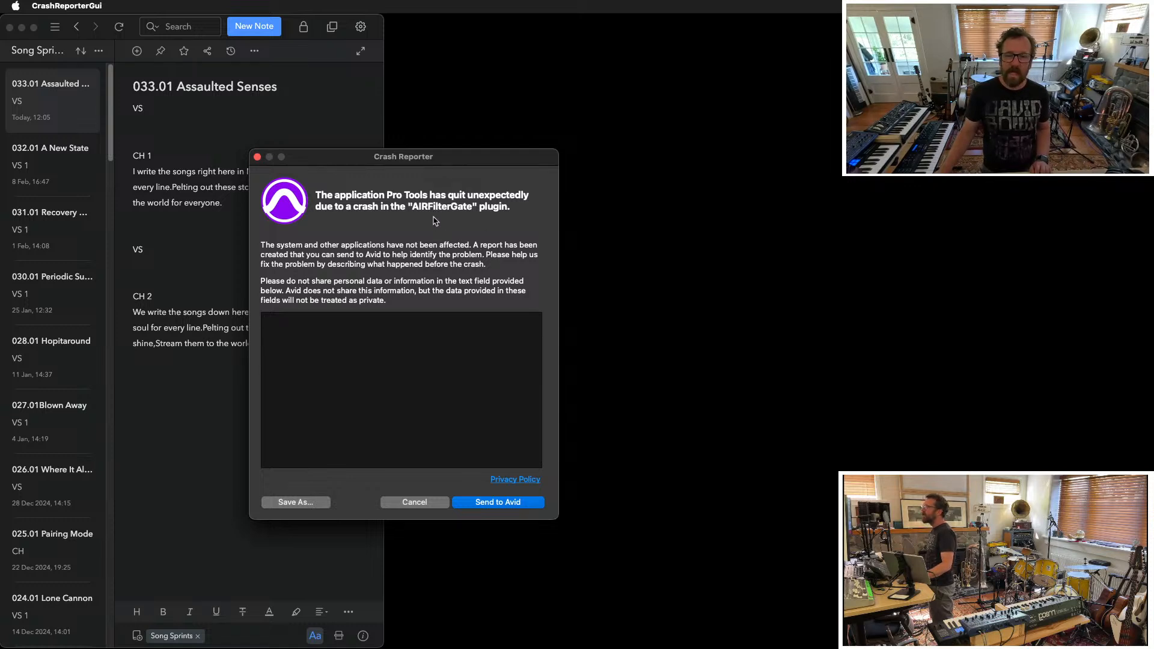
pyautogui.click(423, 503)
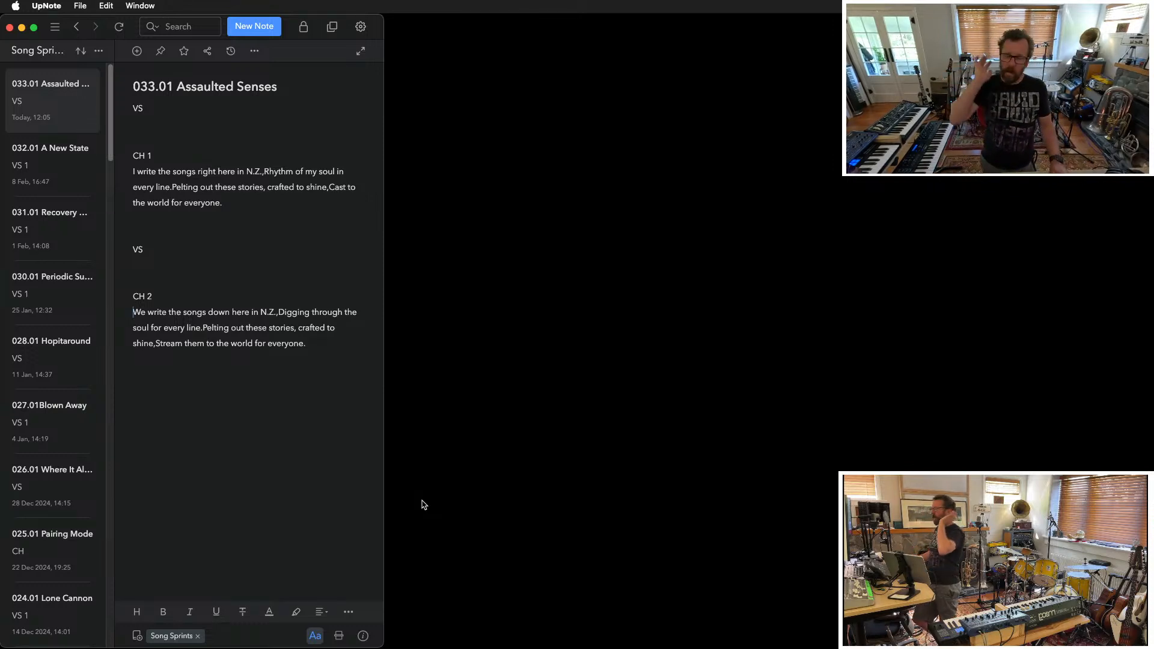
pyautogui.click(424, 505)
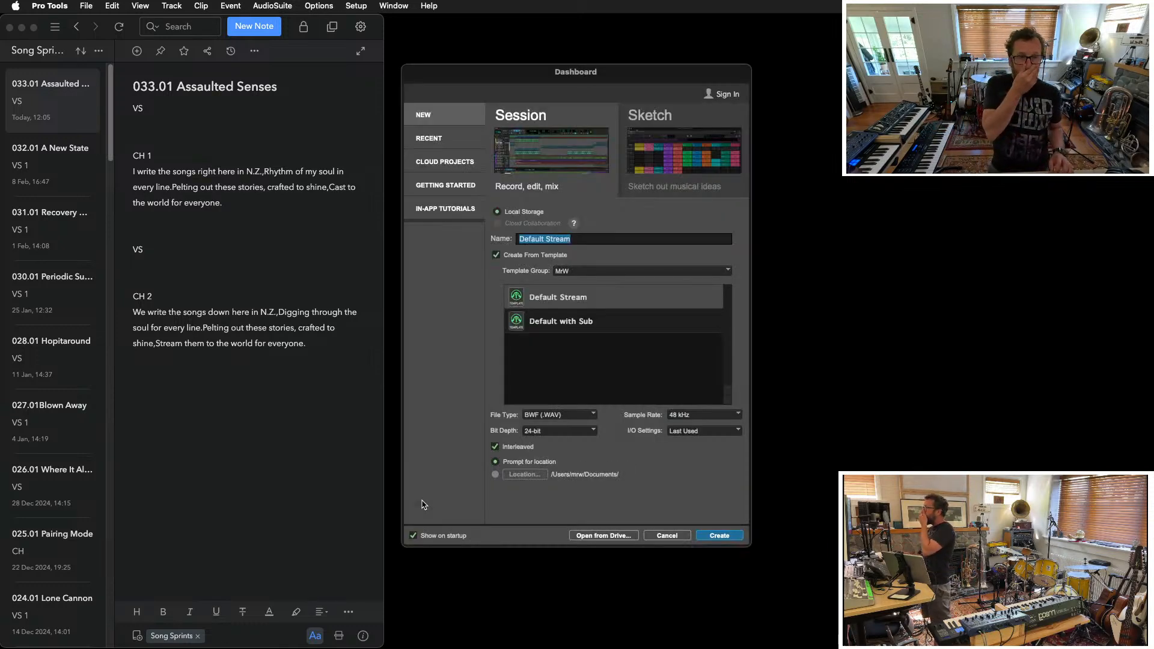
# Step: Copy the note title 033.01 Assaulted Senses and use it as the new Pro Tools session's name
pyautogui.click(279, 87)
pyautogui.tripleClick(279, 87)
pyautogui.press('super+c')
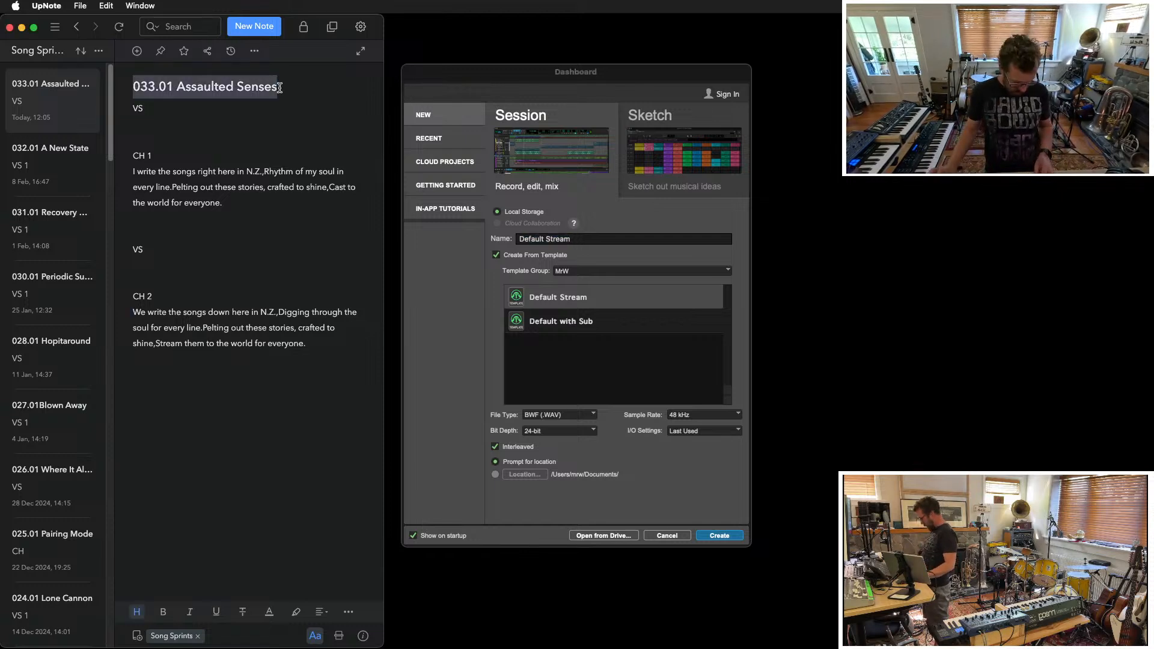
pyautogui.click(634, 79)
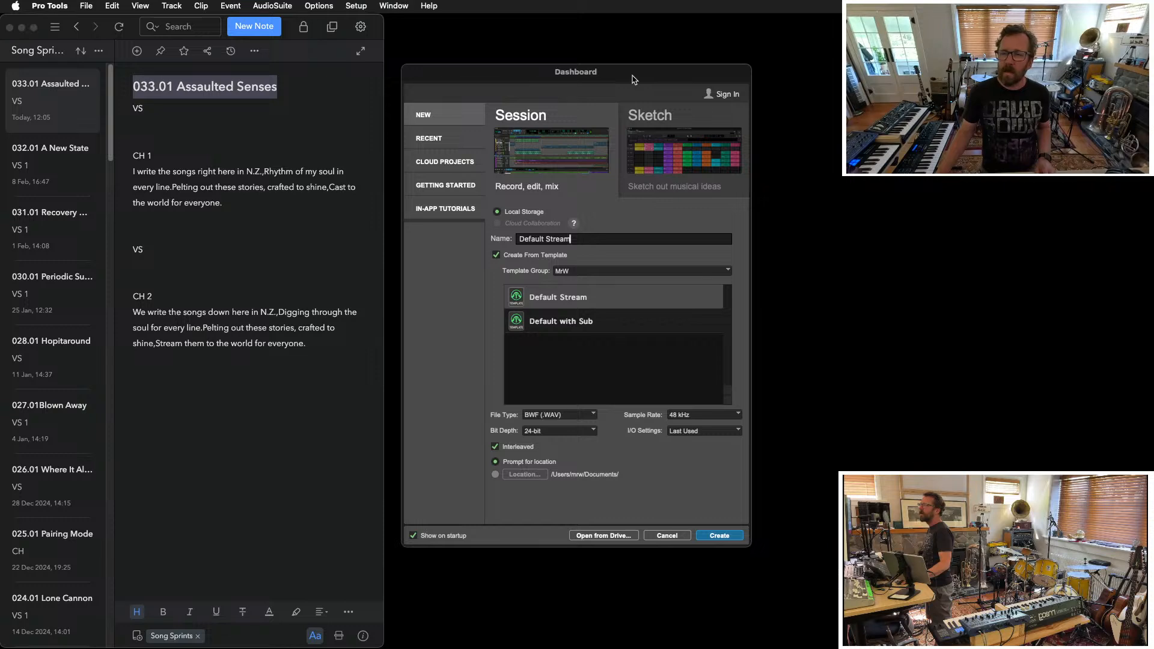
pyautogui.press('super+Right')
pyautogui.press('super+Left')
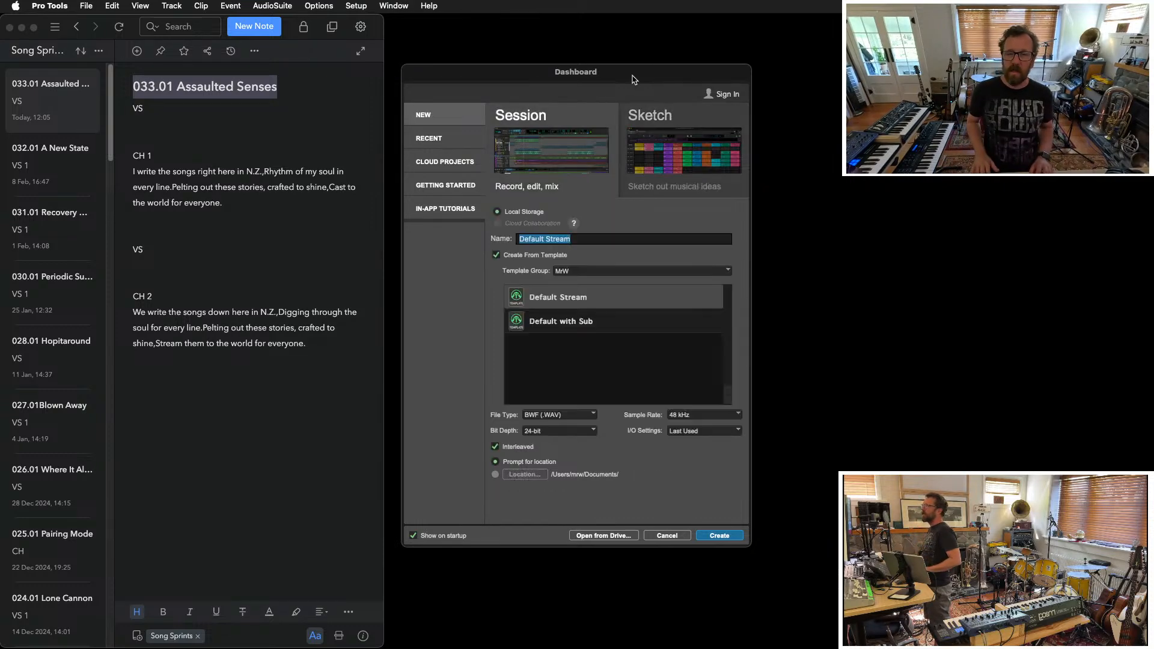
pyautogui.press('super+v')
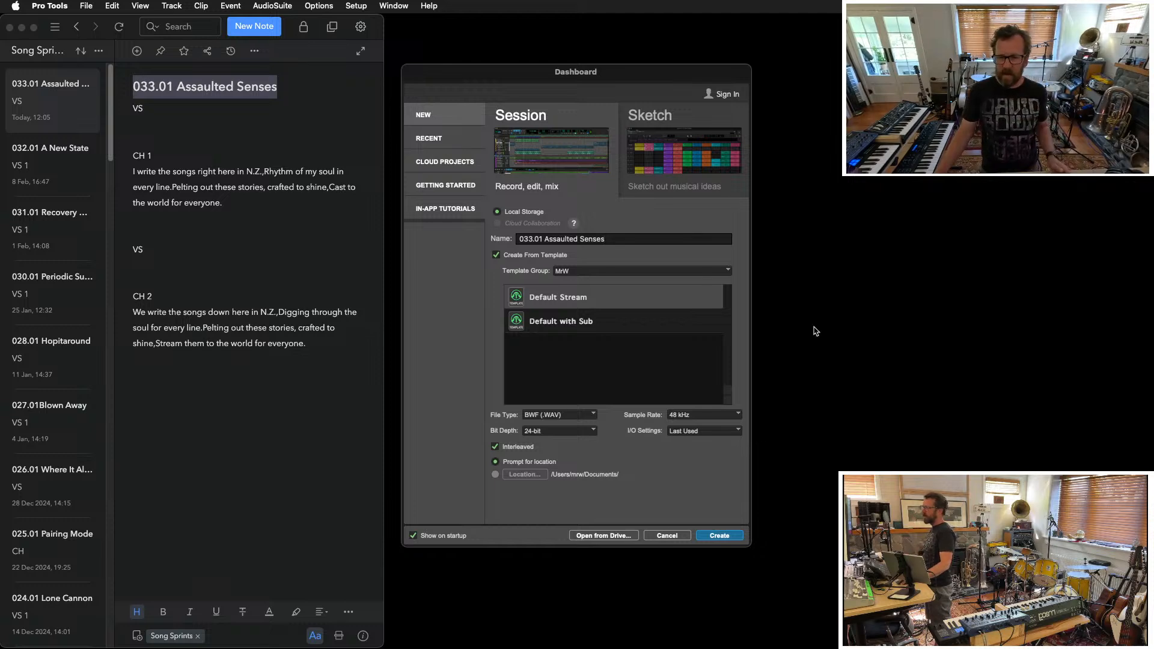
# Step: Create the session from the Default Stream template and save it in the 033 250215 folder
pyautogui.click(720, 536)
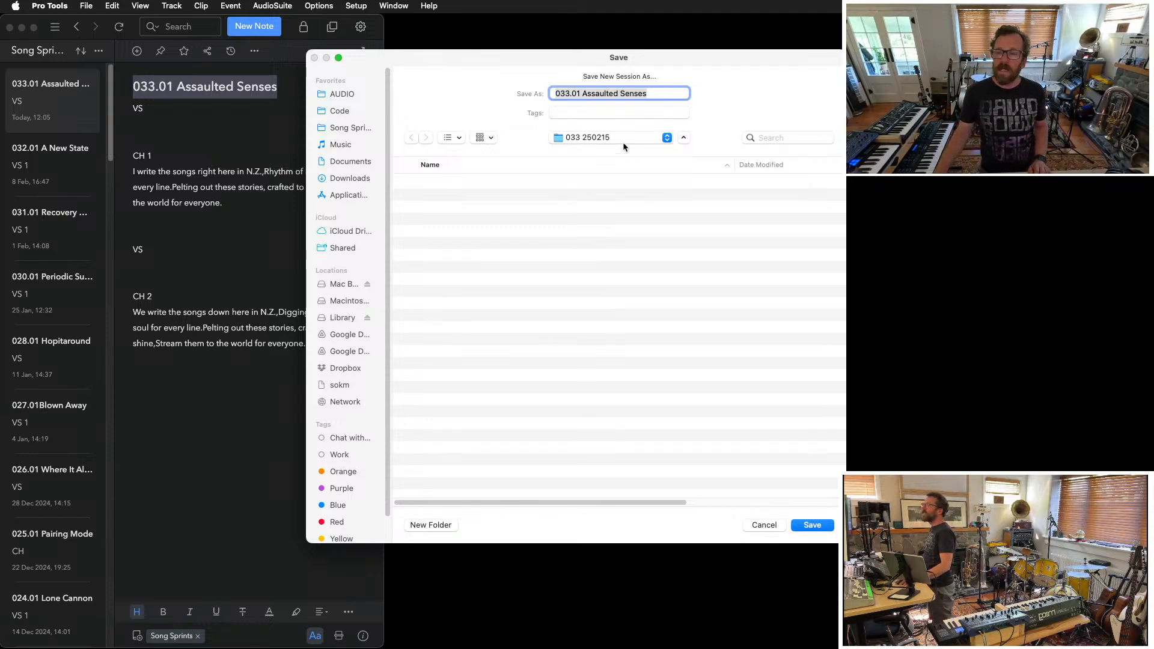
pyautogui.click(634, 317)
pyautogui.click(823, 529)
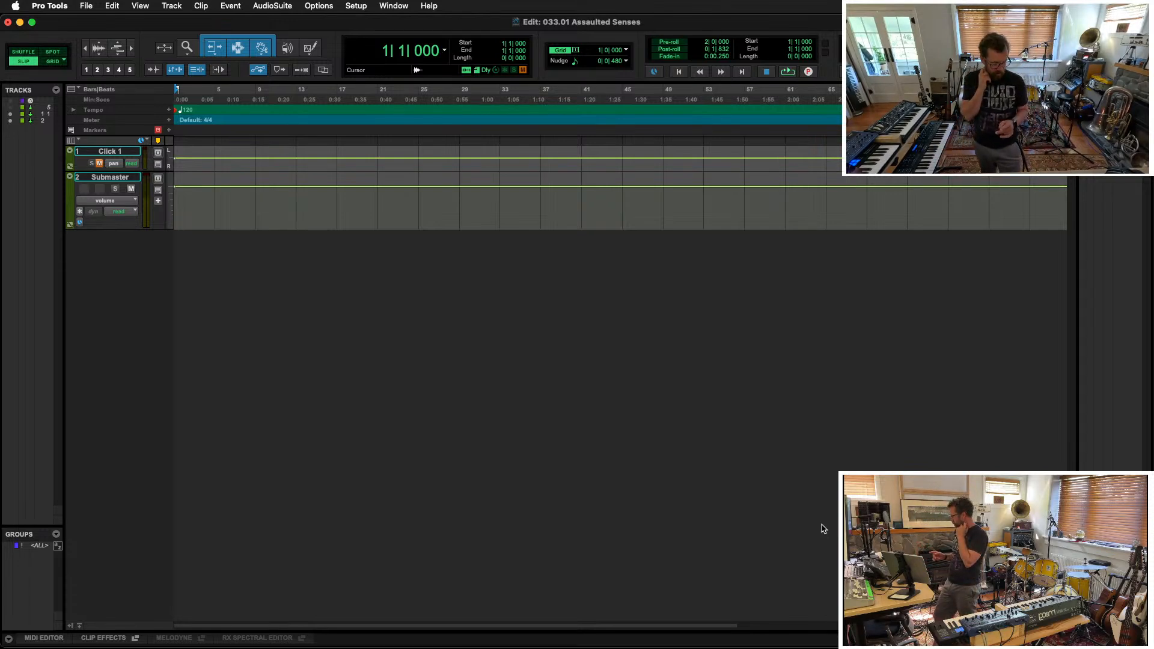
# Step: Create one new track from the MOOG preset in the A-MrW-MX category
pyautogui.press('super+shift+n')
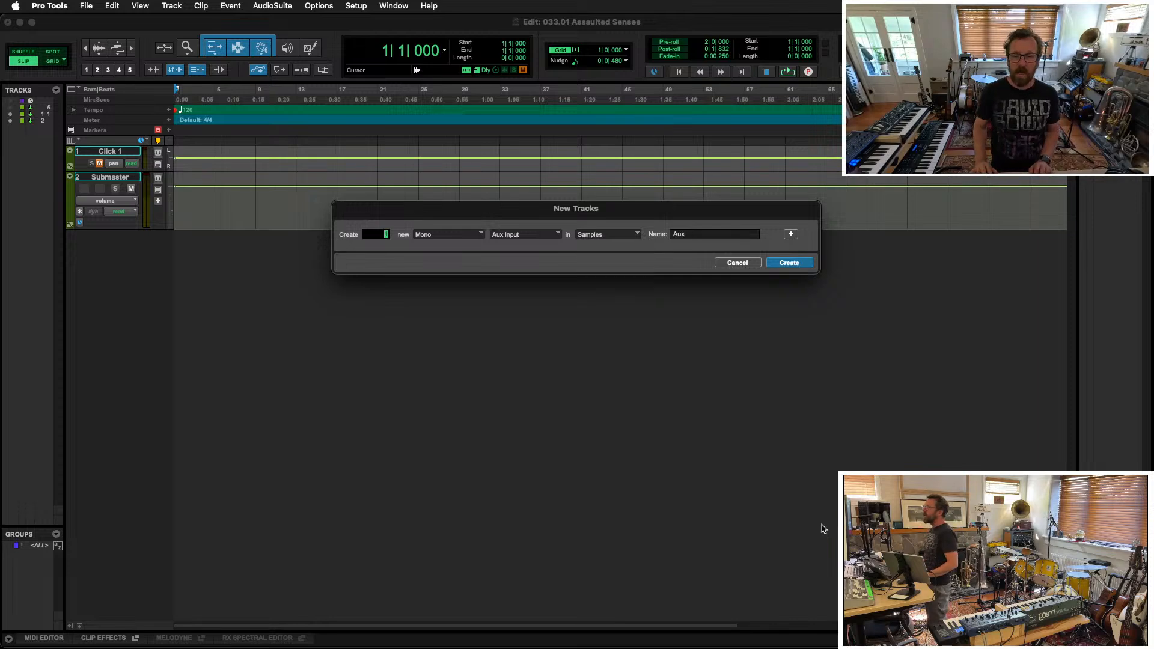
pyautogui.press('super+Down')
pyautogui.press('super+Down')
pyautogui.press('super+Down')
pyautogui.press('super+Down')
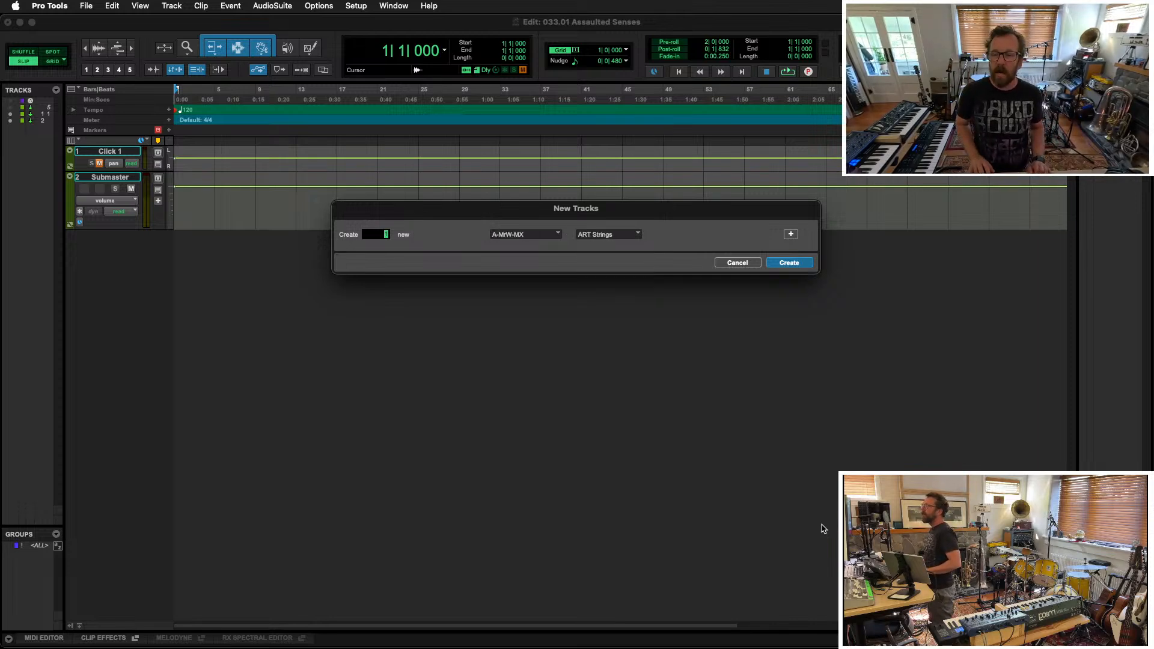
pyautogui.press('super+Down')
pyautogui.press('super+Down')
pyautogui.press('super+Down')
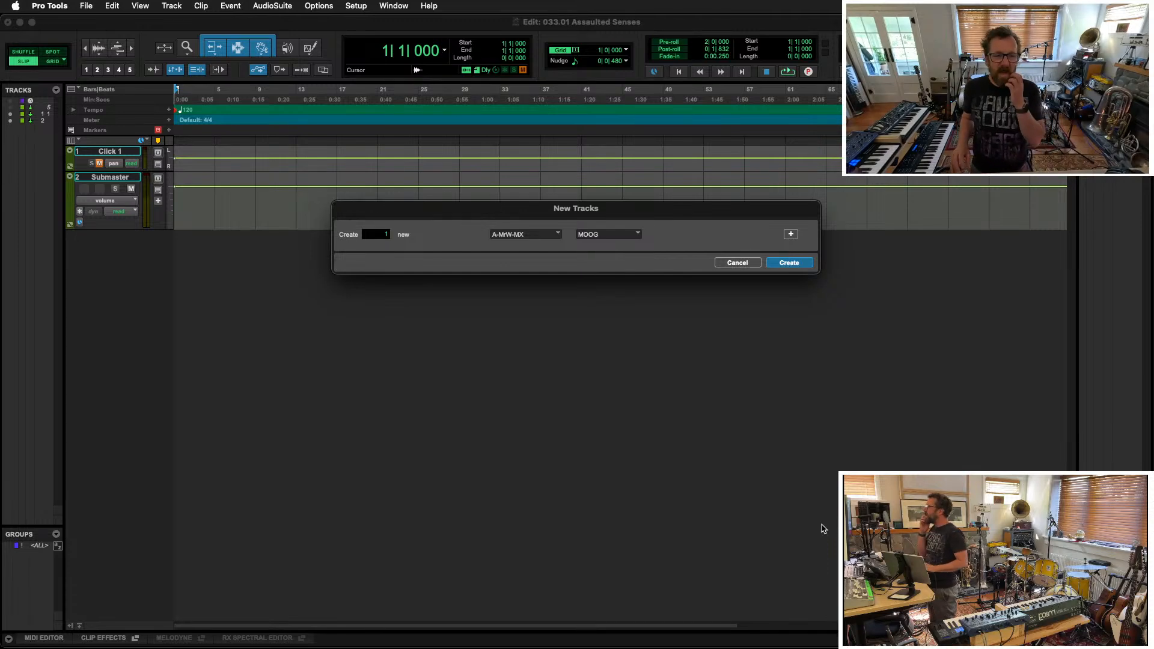
pyautogui.press('Return')
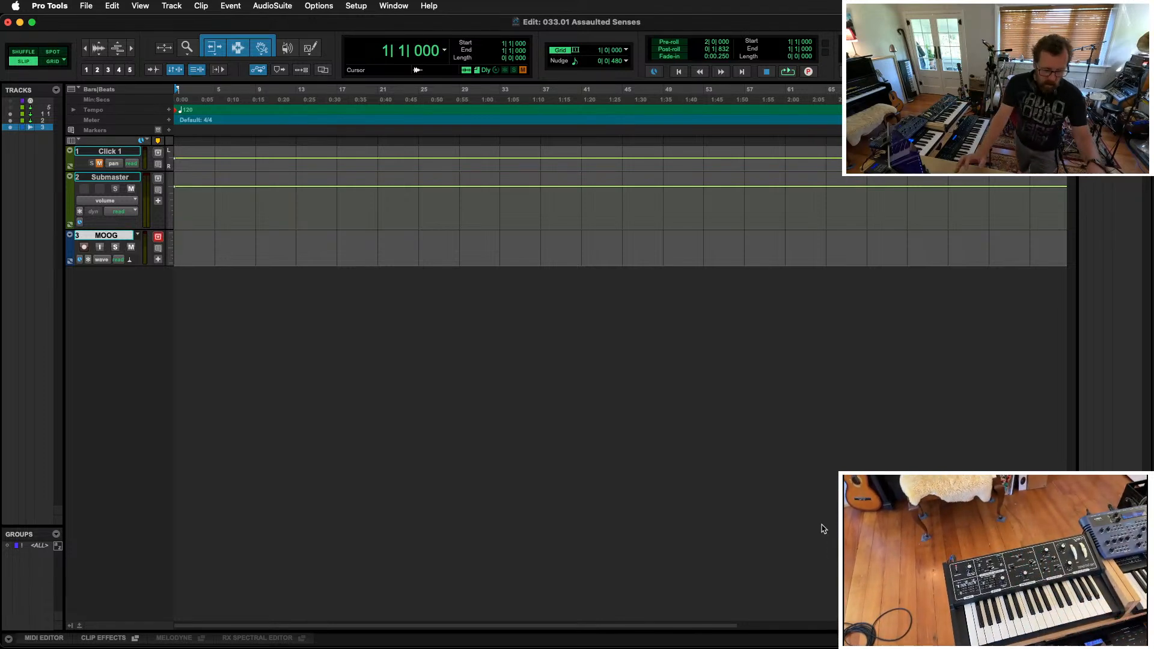
# Step: Enable input monitoring on the MOOG track and set the session tempo to 116 BPM from bar 1
pyautogui.click(98, 249)
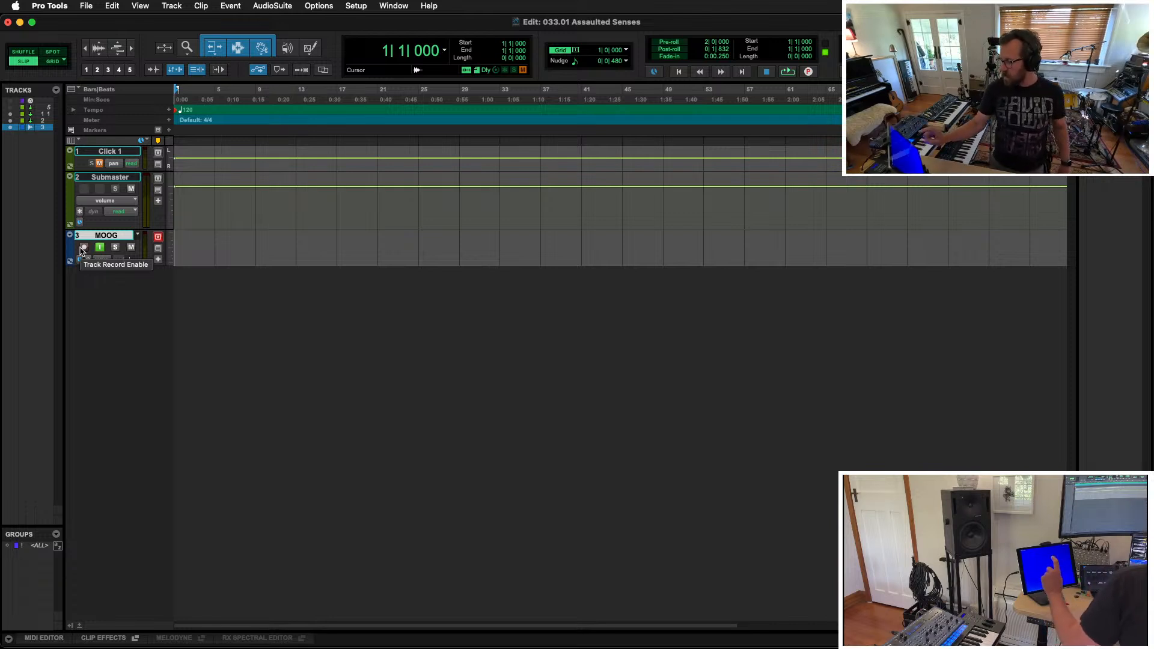
pyautogui.click(170, 112)
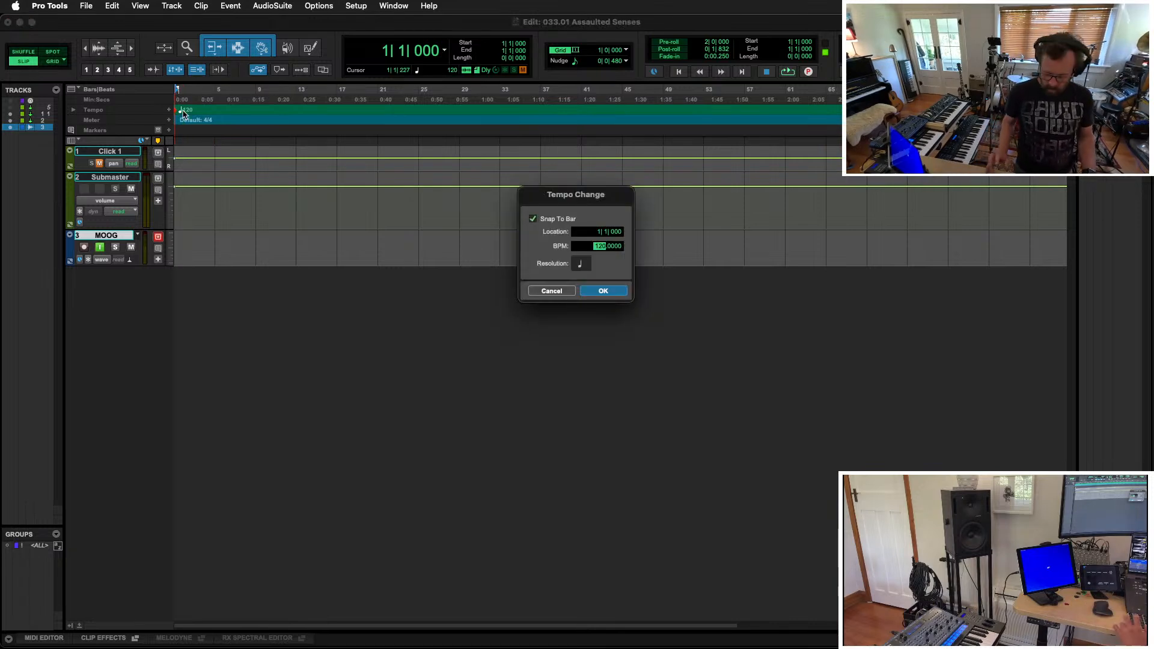
pyautogui.press('Return')
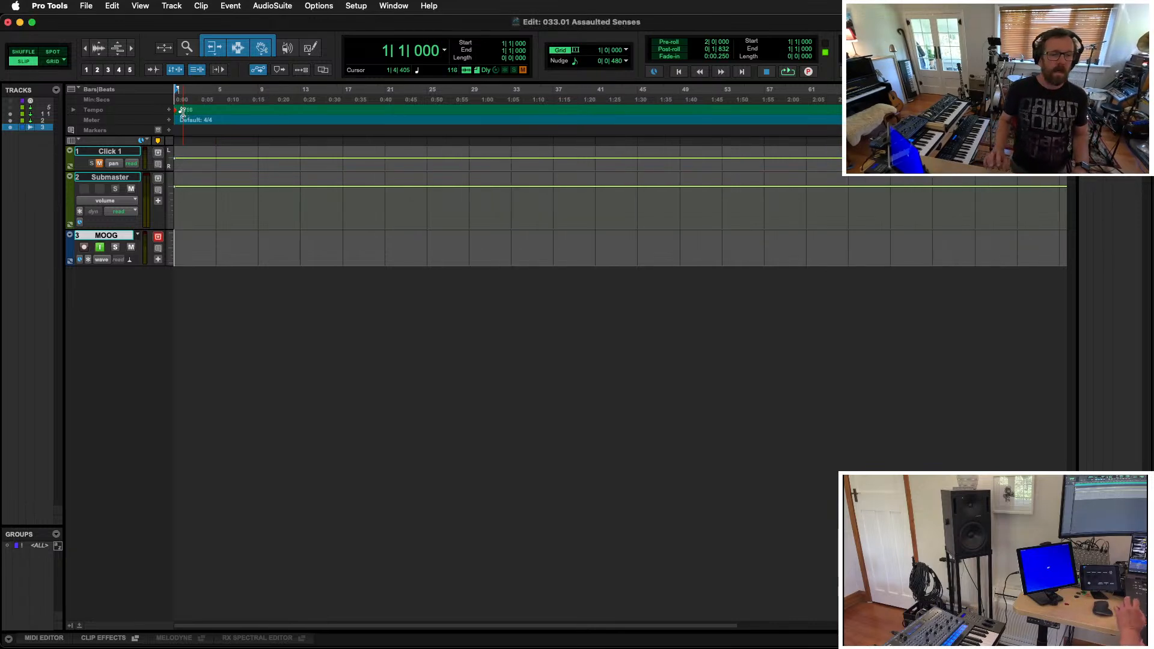
# Step: Turn on the metronome click and run playback from bar 1 to rehearse the synth part against it
pyautogui.press('space')
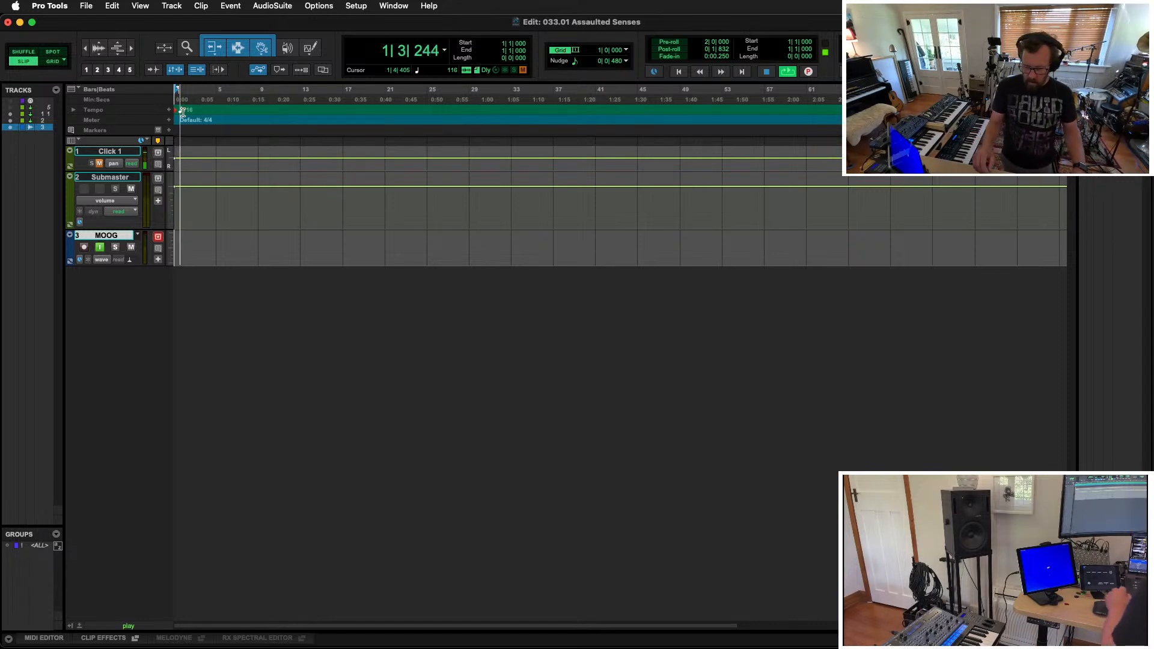
pyautogui.press('space')
pyautogui.press('KP_7')
pyautogui.press('space')
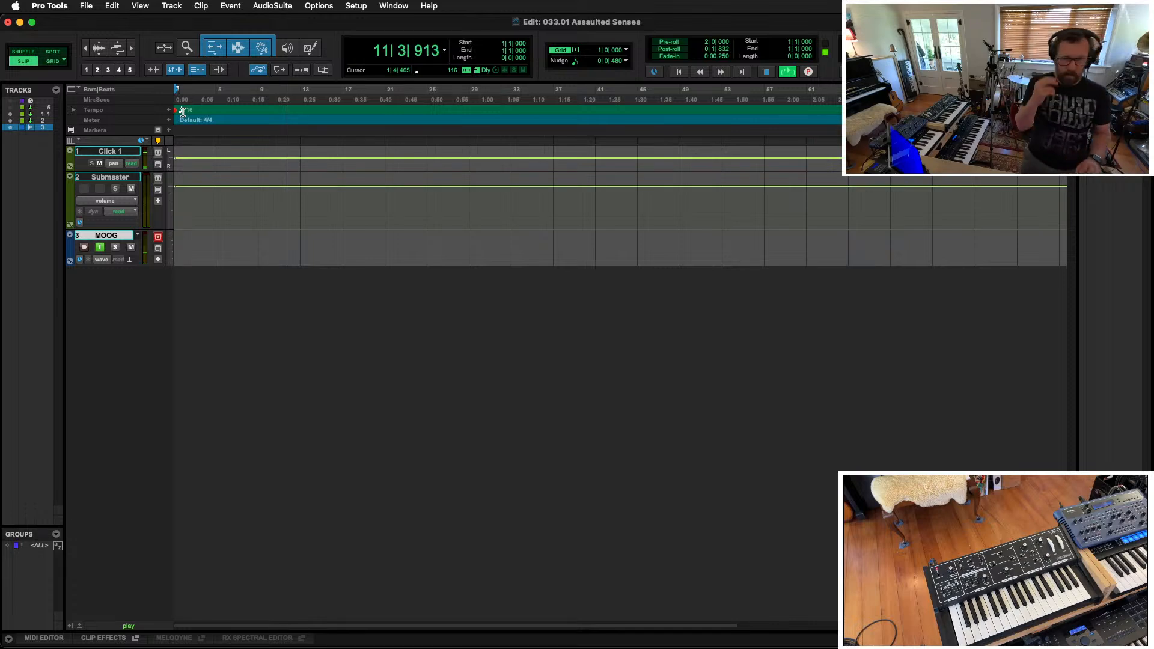
pyautogui.press('space')
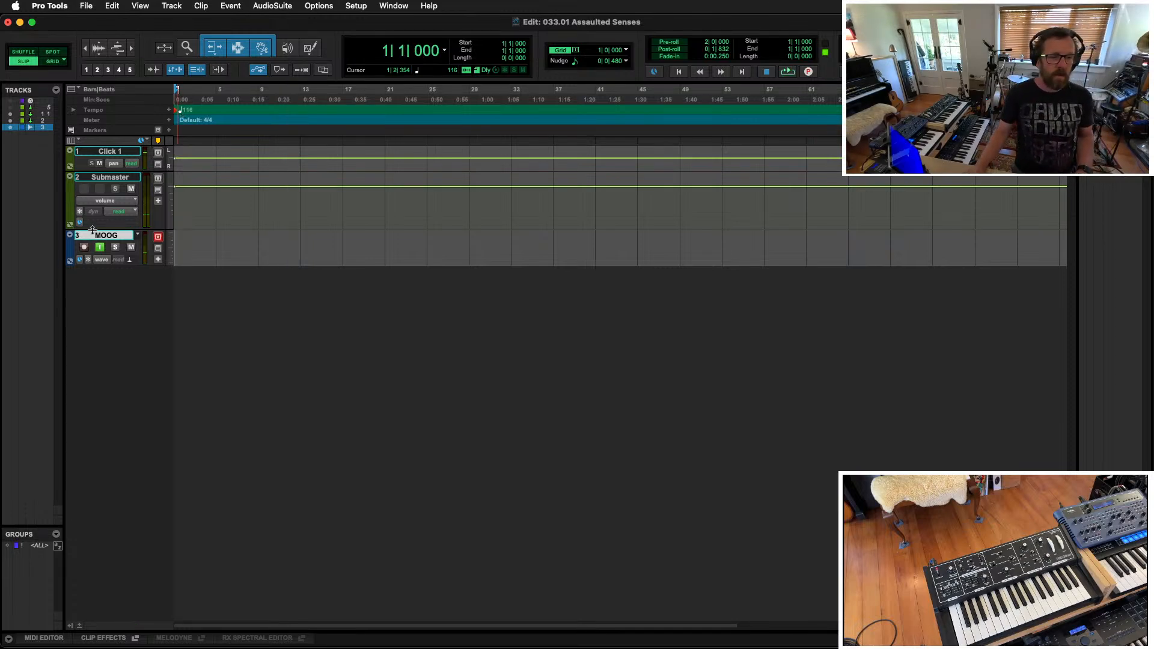
# Step: Record-enable the MOOG track and record a take about 19 bars long starting at bar 1
pyautogui.click(85, 248)
pyautogui.press('super+space')
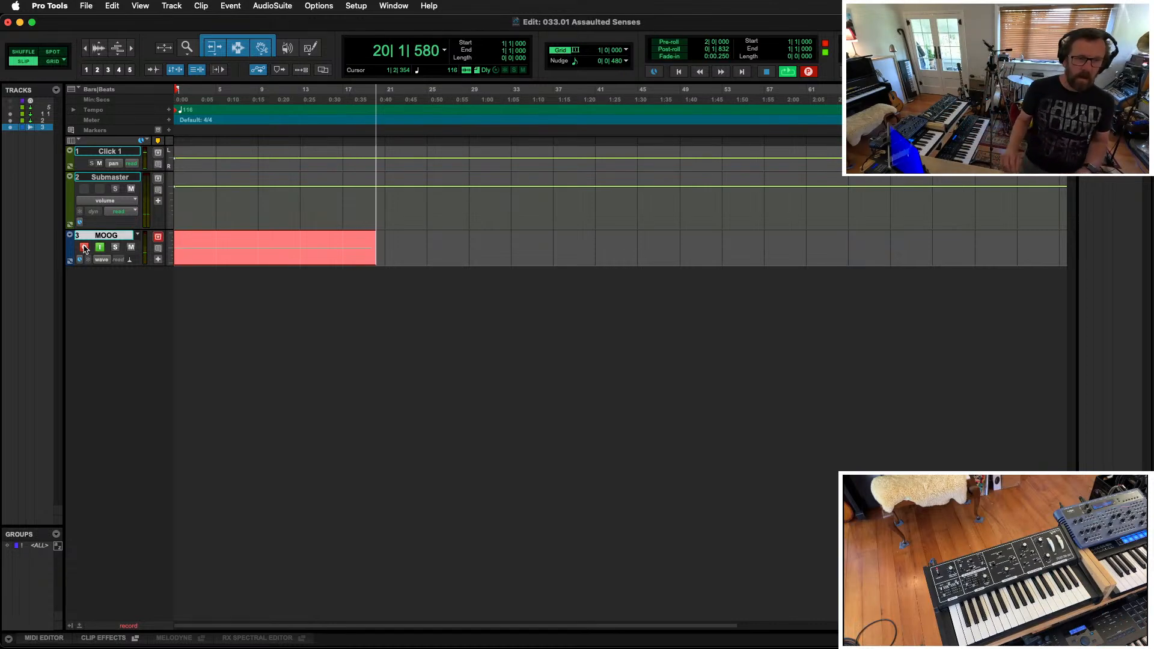
pyautogui.press('space')
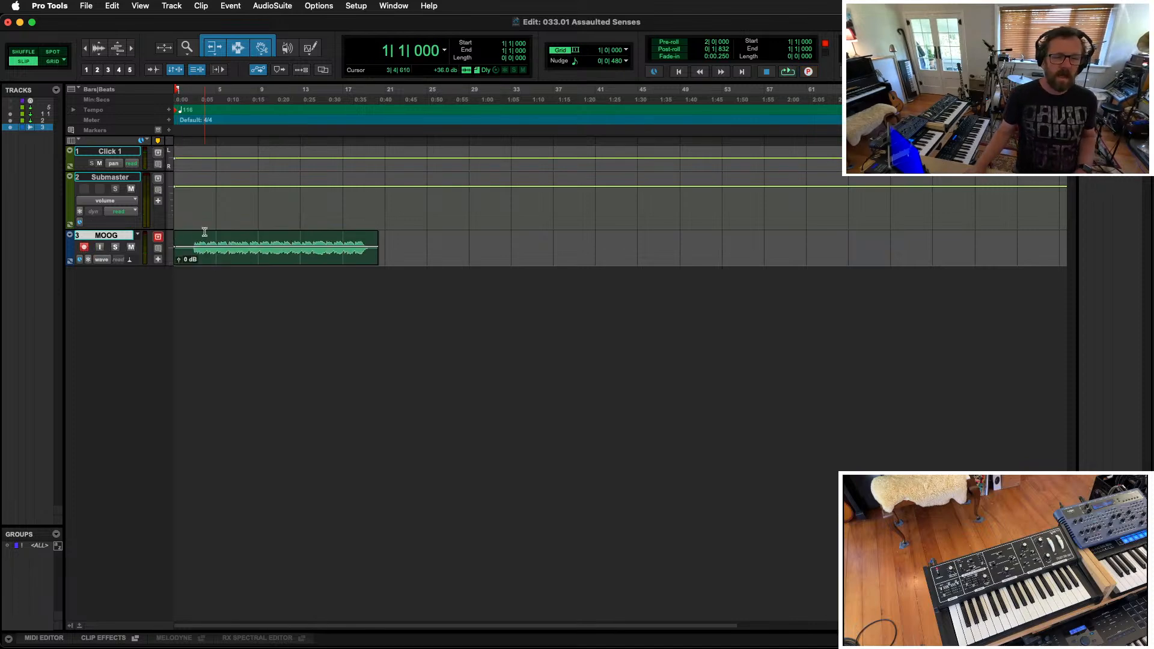
# Step: Play back the MOOG recording from just before bar 3, where its notes begin
pyautogui.click(194, 240)
pyautogui.press('space')
pyautogui.press('space')
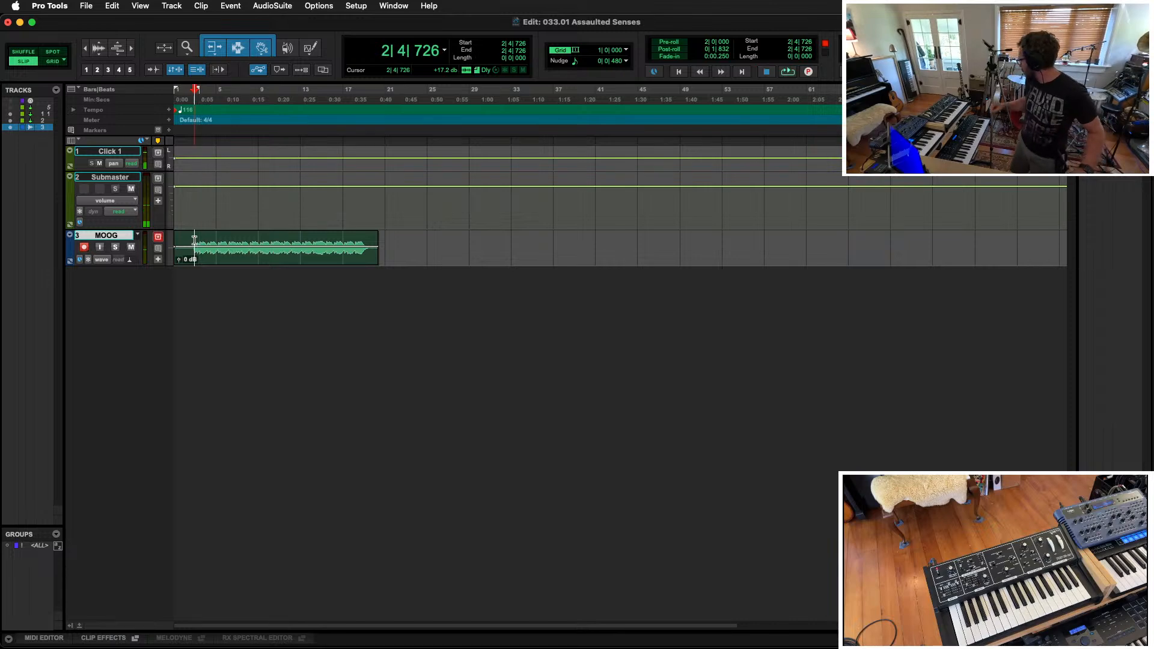
pyautogui.press('space')
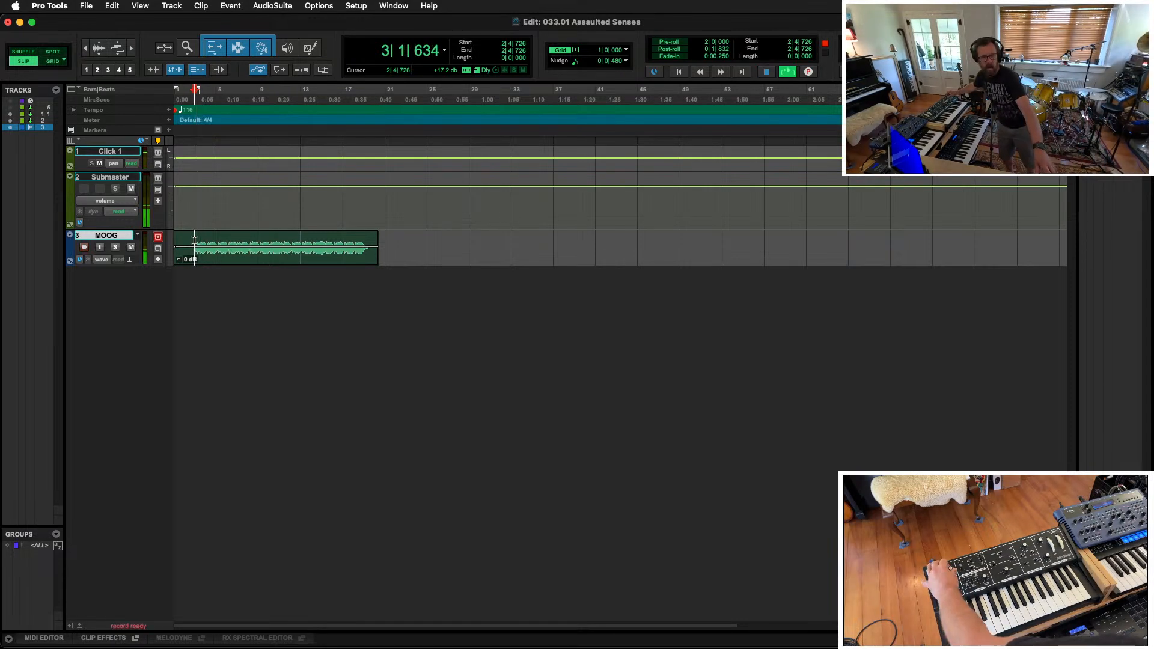
pyautogui.press('space')
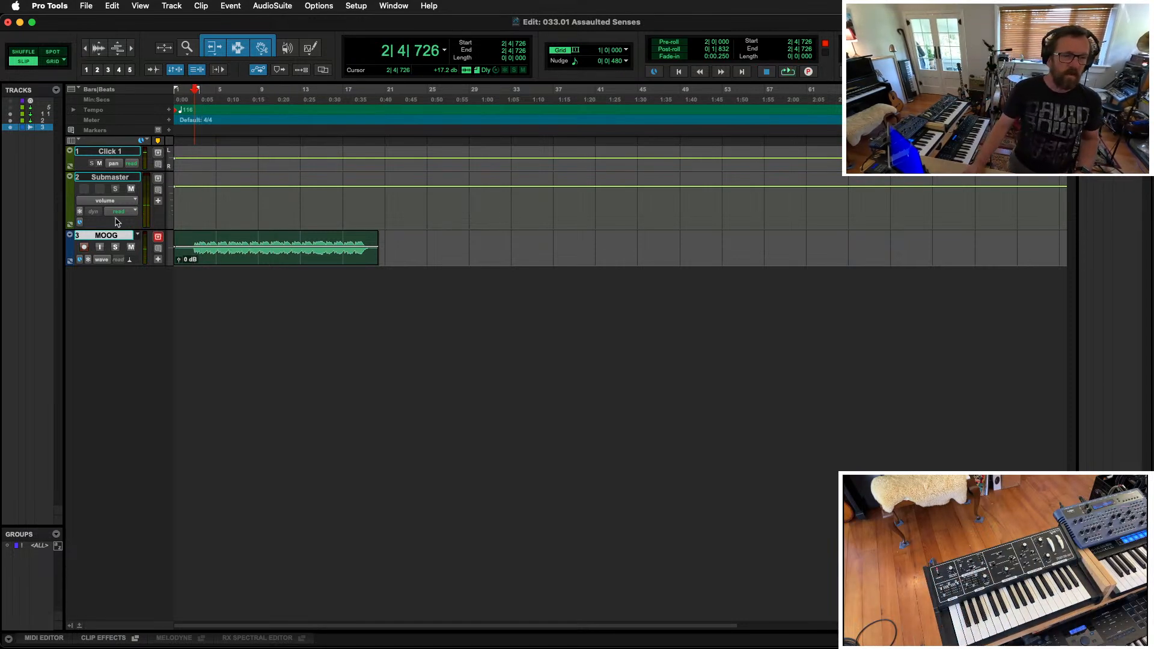
# Step: Replace the MOOG clip with a new take about 56 bars long recorded from bar 1, and play it back from just before bar 3
pyautogui.click(321, 261)
pyautogui.press('Delete')
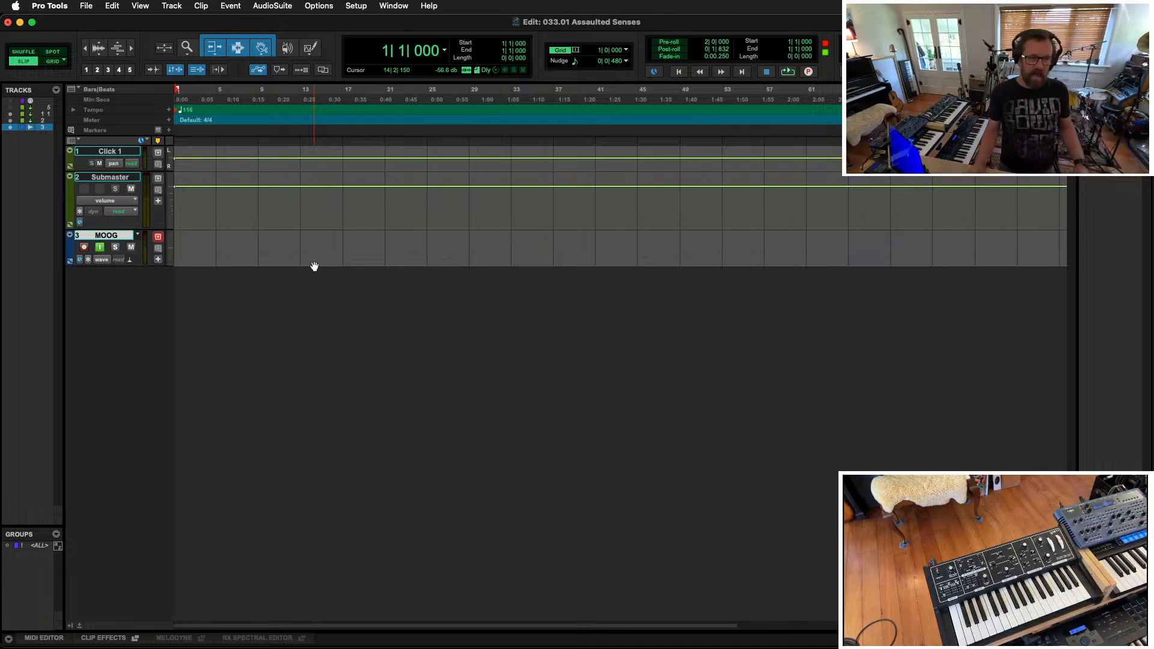
pyautogui.press('super+space')
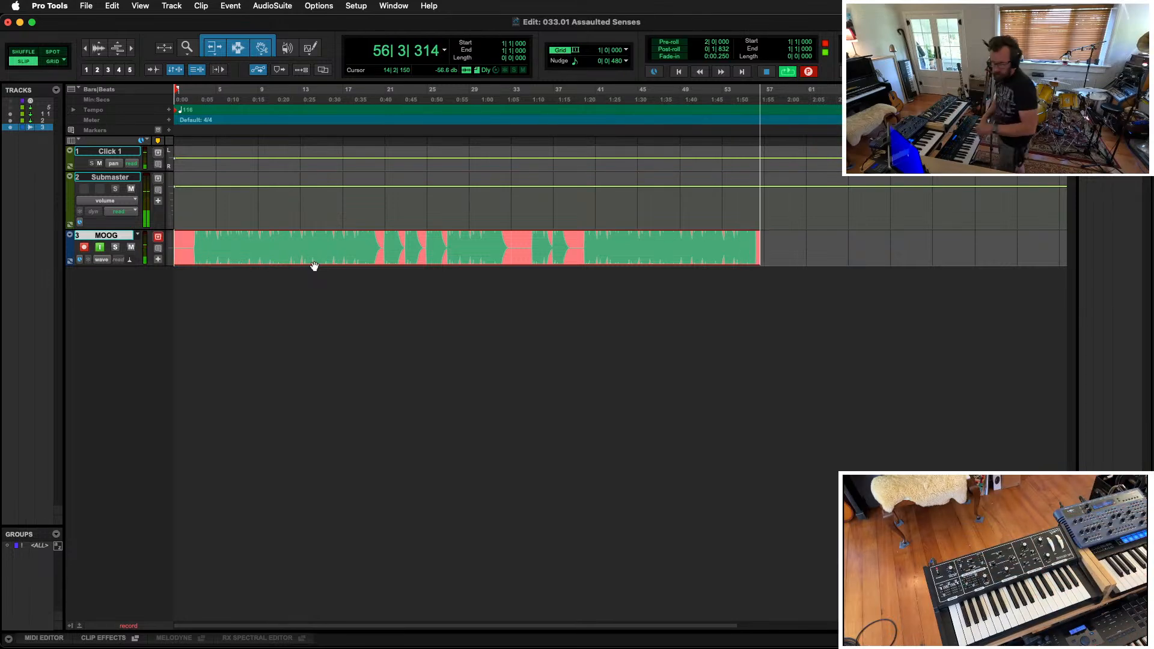
pyautogui.press('space')
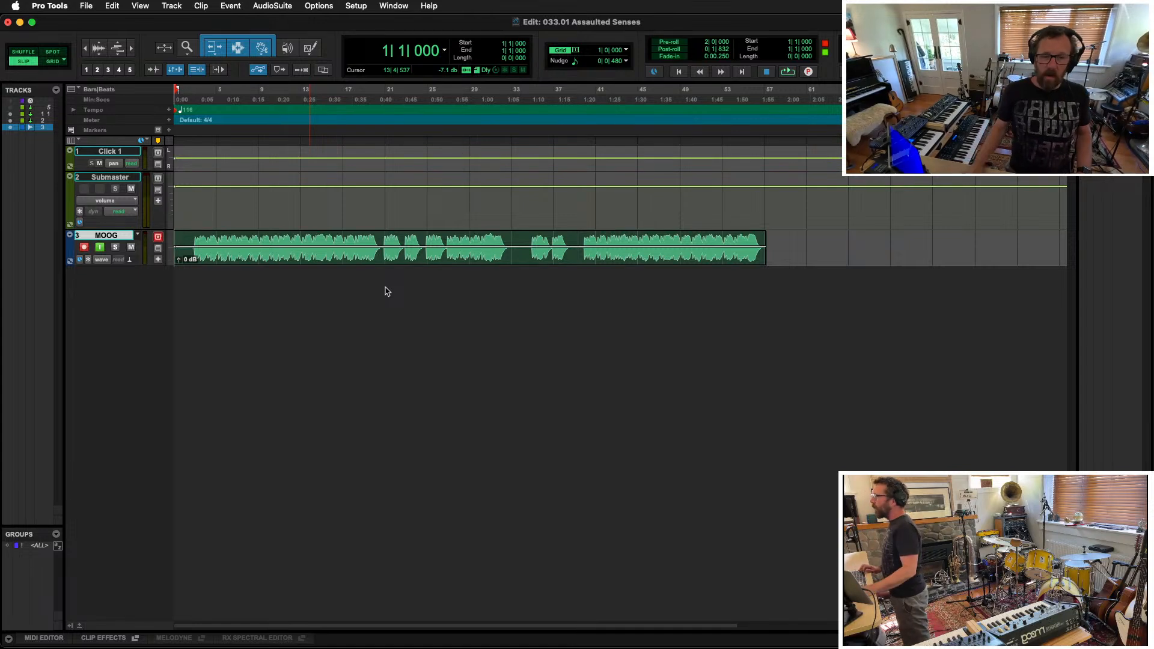
pyautogui.click(194, 238)
pyautogui.press('space')
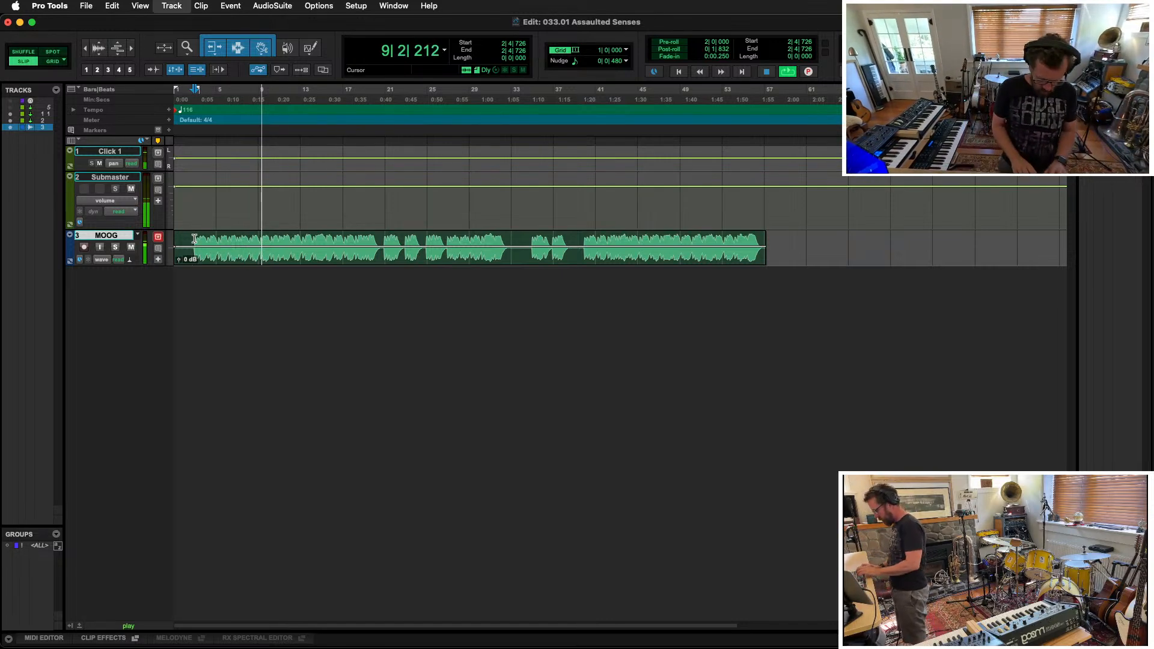
# Step: Create one stereo, tick-based instrument track named Kontakt 1
pyautogui.press('shift+super+n')
pyautogui.press('super+Down')
pyautogui.press('super+Right')
pyautogui.press('super+Down')
pyautogui.press('super+Down')
pyautogui.press('super+Down')
pyautogui.press('Tab')
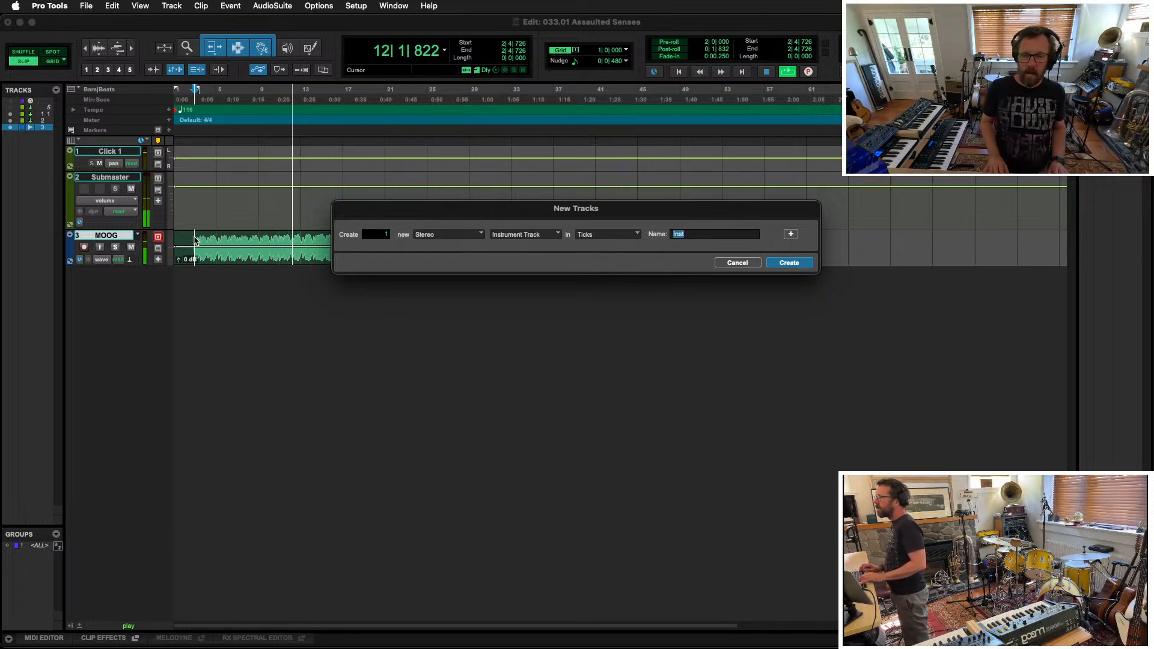
pyautogui.write('Kontakt')
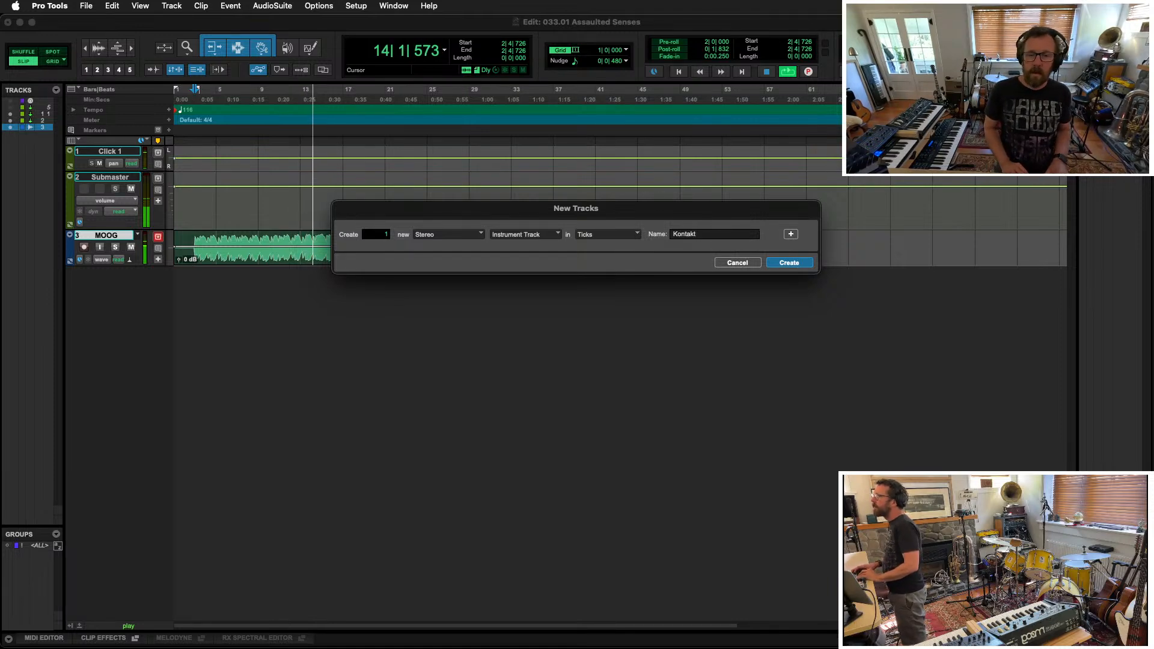
pyautogui.write(' 1')
pyautogui.press('Return')
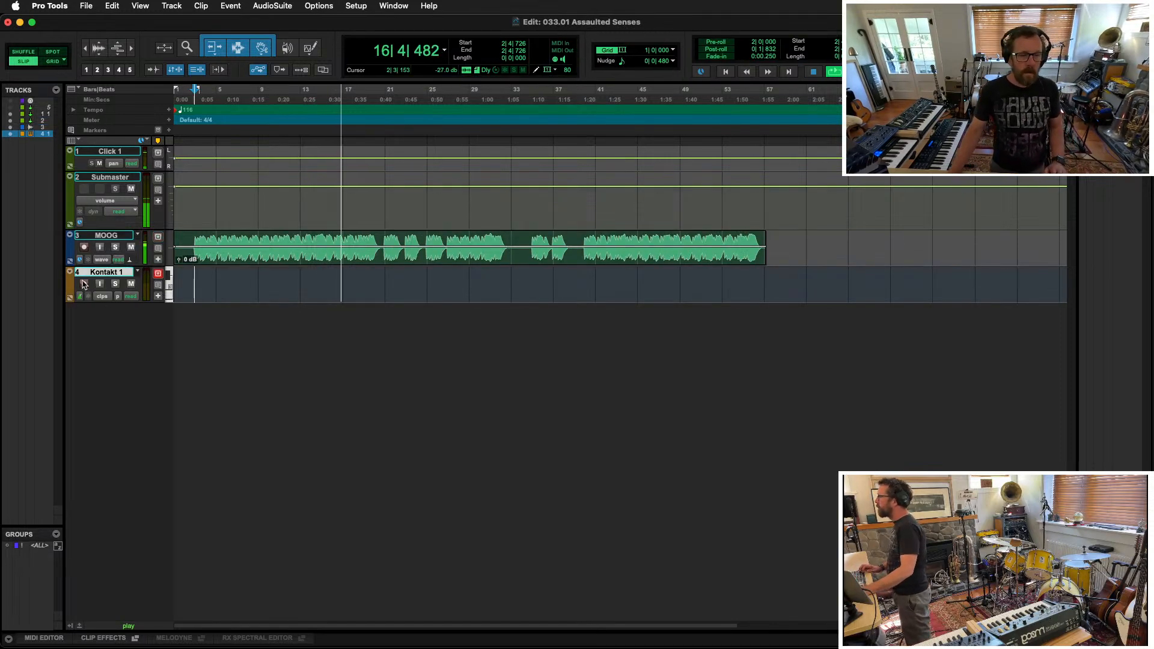
# Step: Insert the stereo Kontakt 8 instrument on the Kontakt 1 track and move its window closer to the mixer channels
pyautogui.press('super+equal')
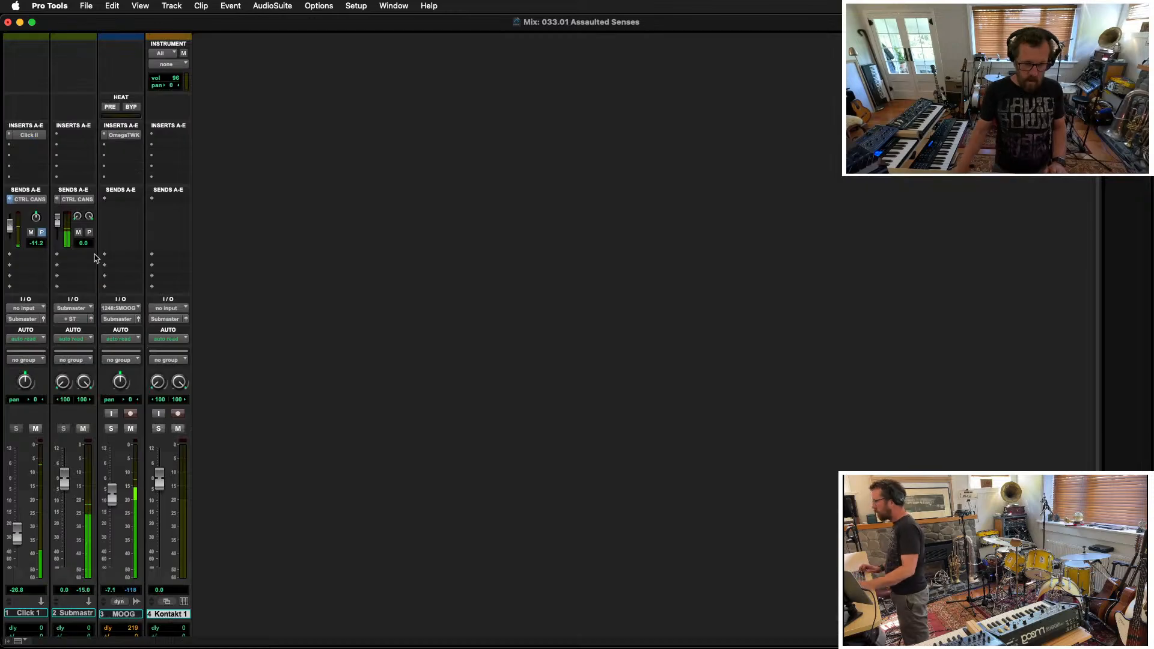
pyautogui.click(161, 137)
pyautogui.moveTo(161, 137)
pyautogui.moveTo(276, 136)
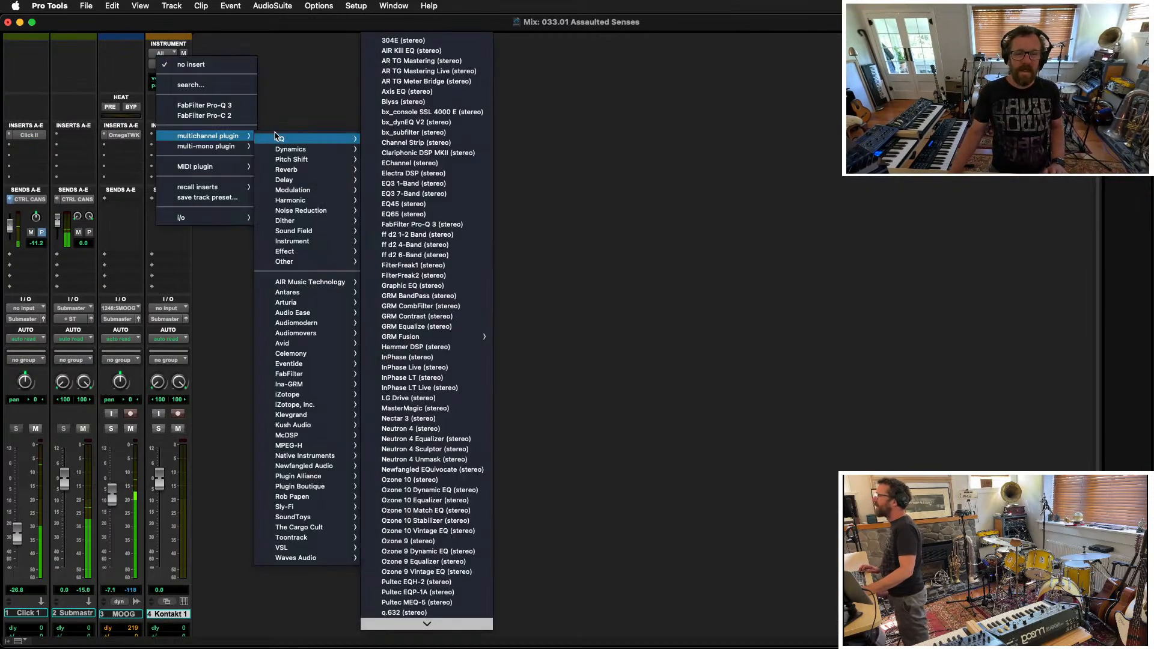
pyautogui.moveTo(323, 245)
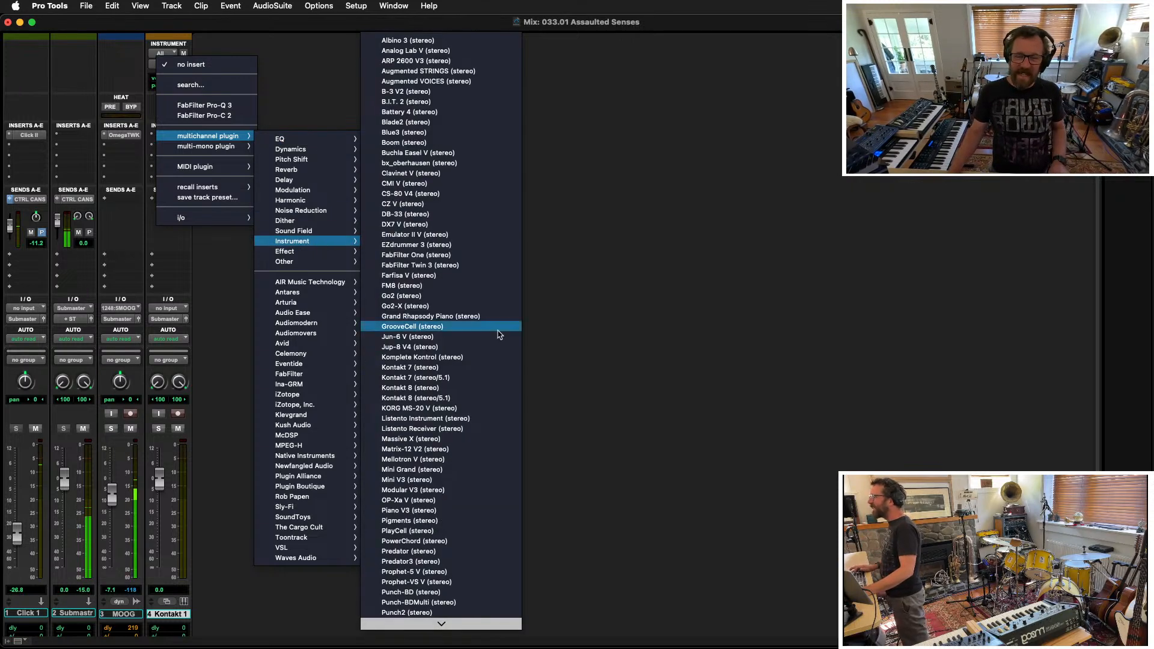
pyautogui.click(484, 389)
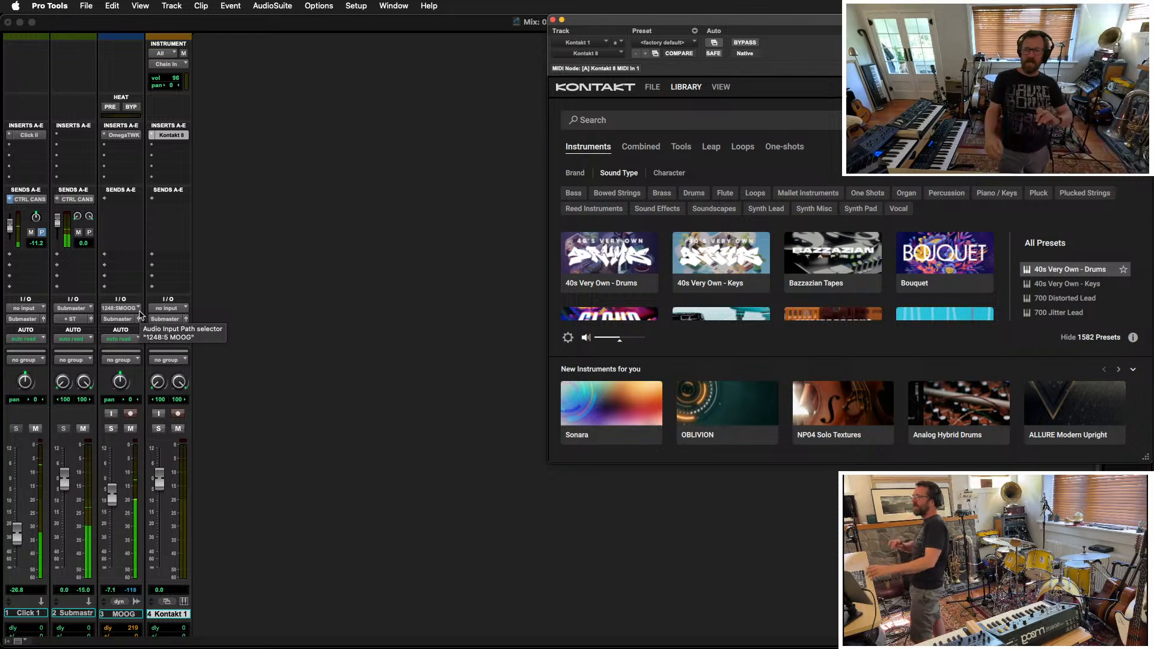
pyautogui.moveTo(767, 21); pyautogui.dragTo(551, 41)
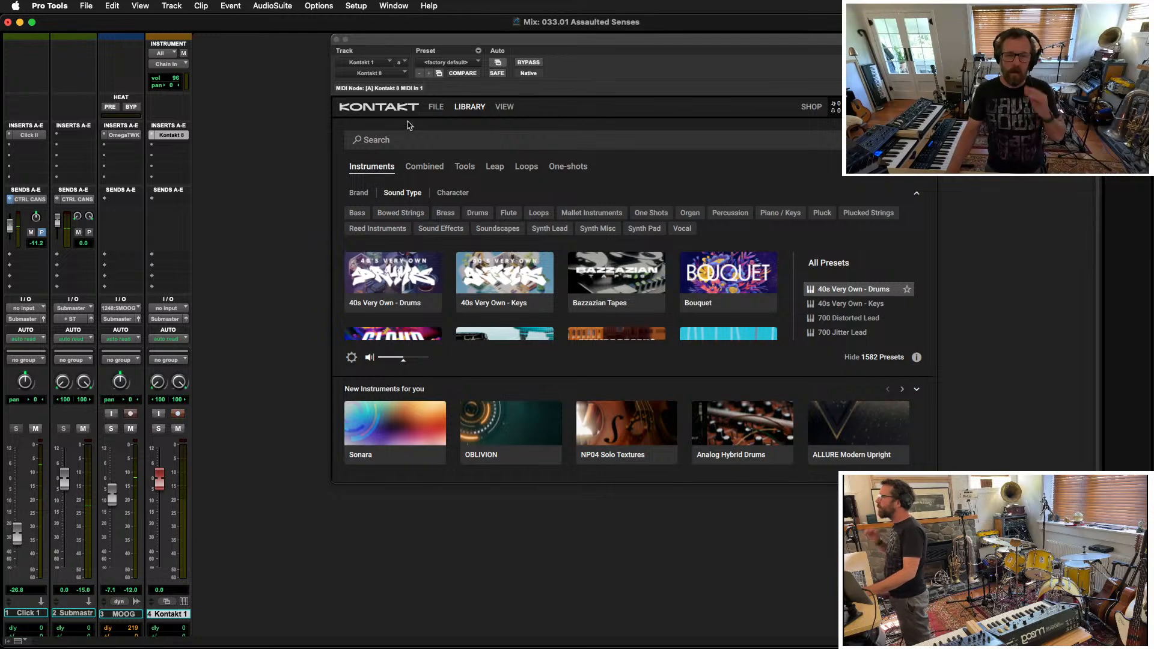
# Step: Load the instrument 01 Zither.nki into Kontakt from the A Psaltered Zither folder in the Native Instruments library
pyautogui.click(435, 108)
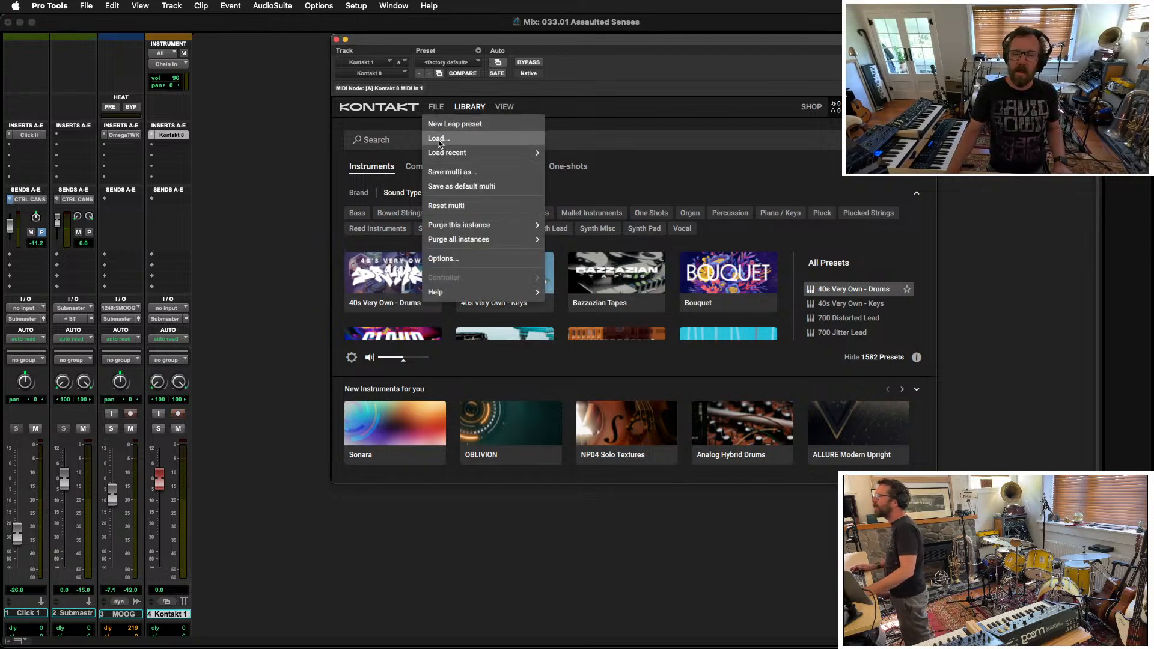
pyautogui.click(438, 138)
pyautogui.click(633, 71)
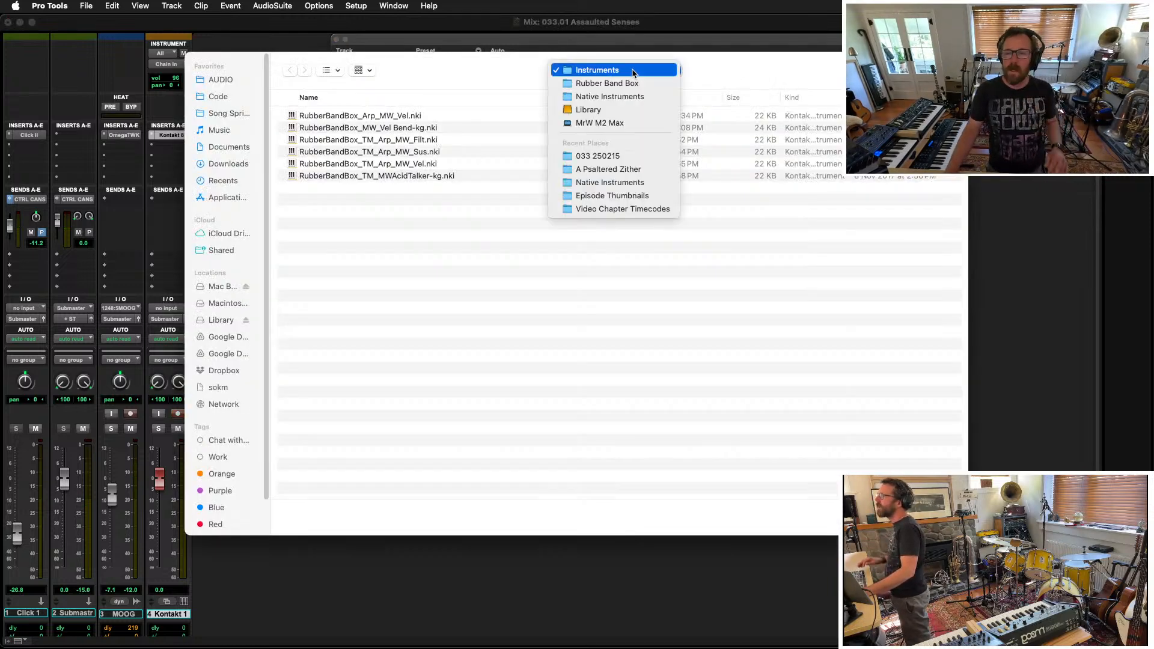
pyautogui.click(628, 96)
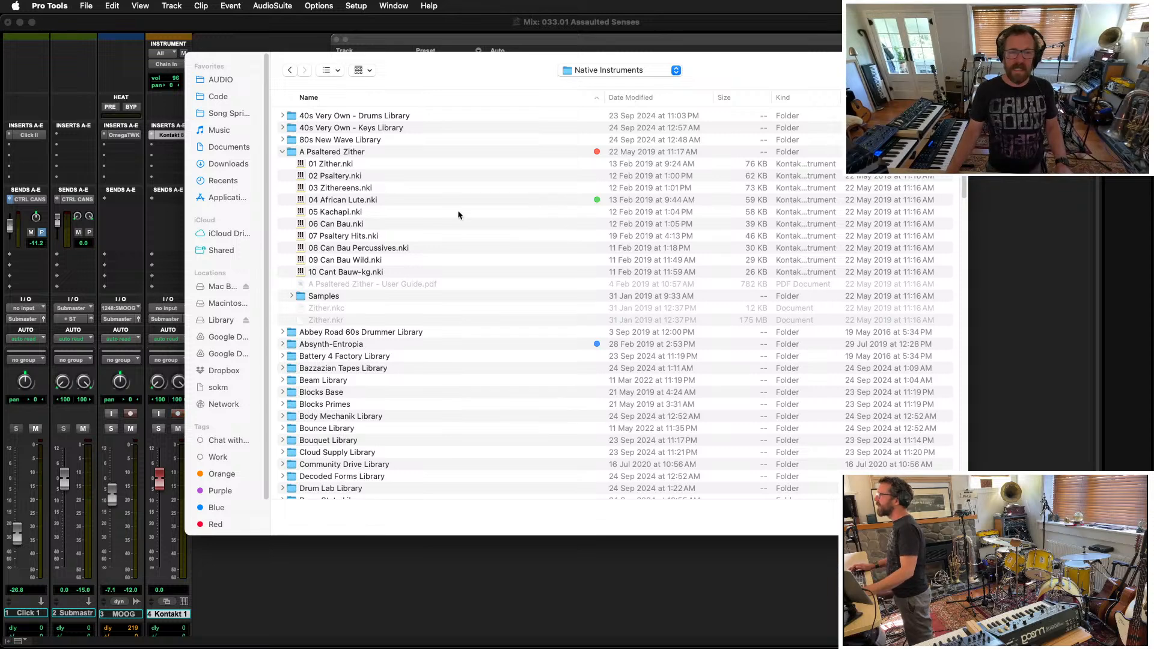
pyautogui.scroll(-15, 406, 275)
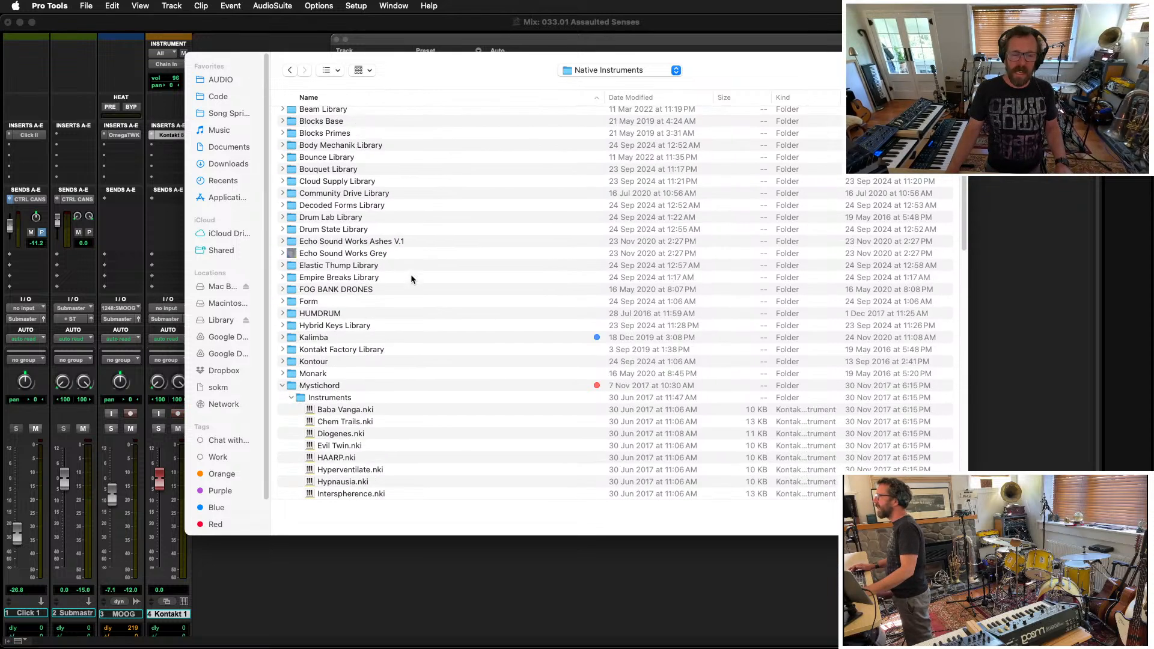
pyautogui.scroll(3, 411, 278)
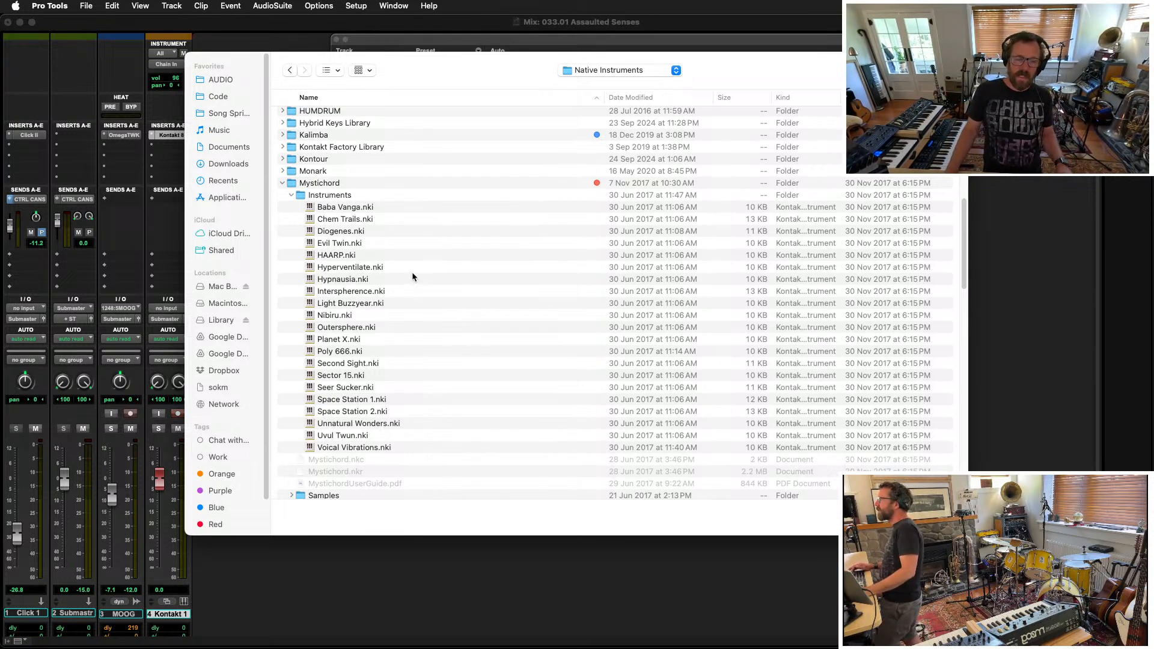
pyautogui.scroll(5, 412, 277)
pyautogui.scroll(-5, 412, 276)
pyautogui.scroll(15, 412, 277)
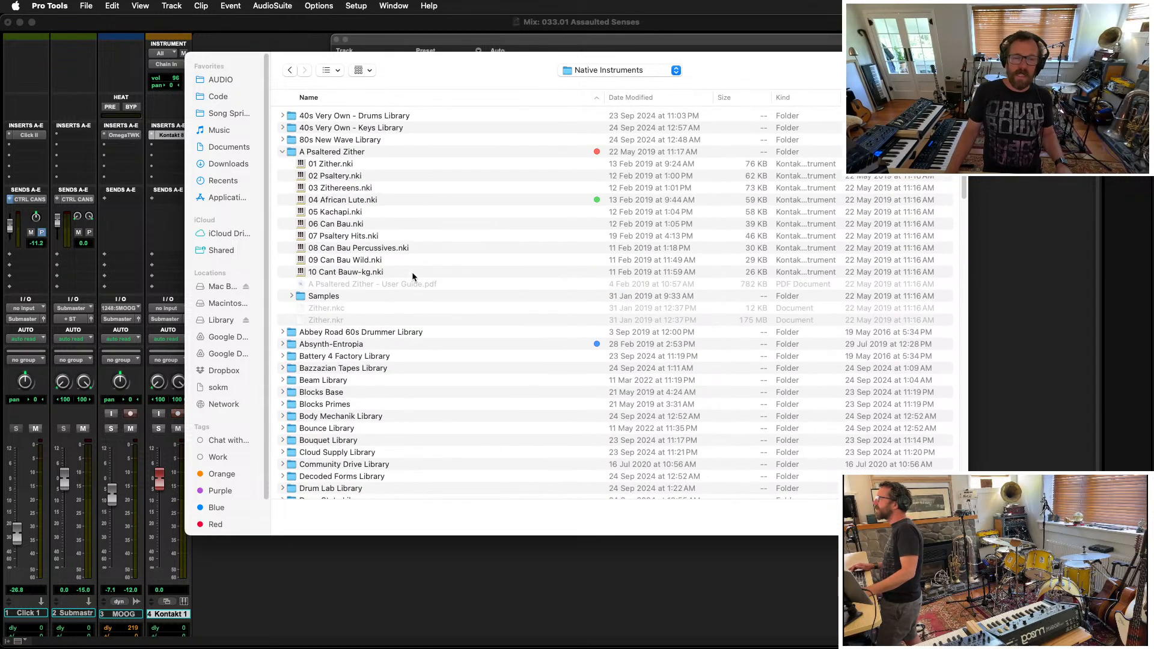
pyautogui.doubleClick(377, 165)
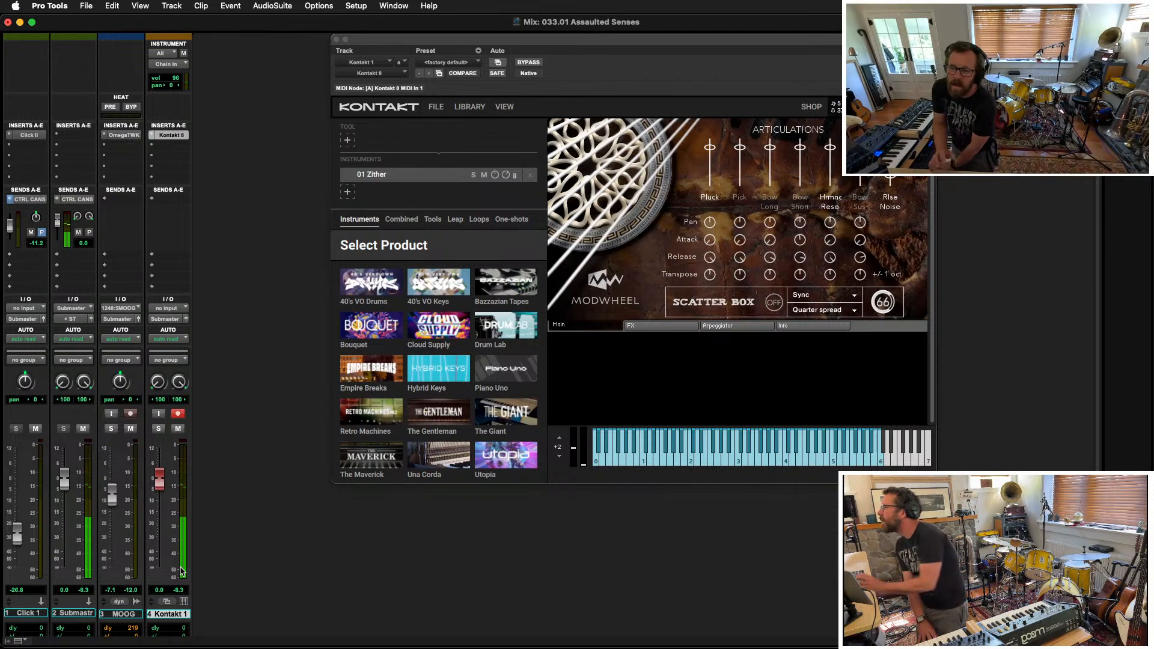
# Step: Set the Zither's arpeggiator mode to Hold
pyautogui.click(713, 327)
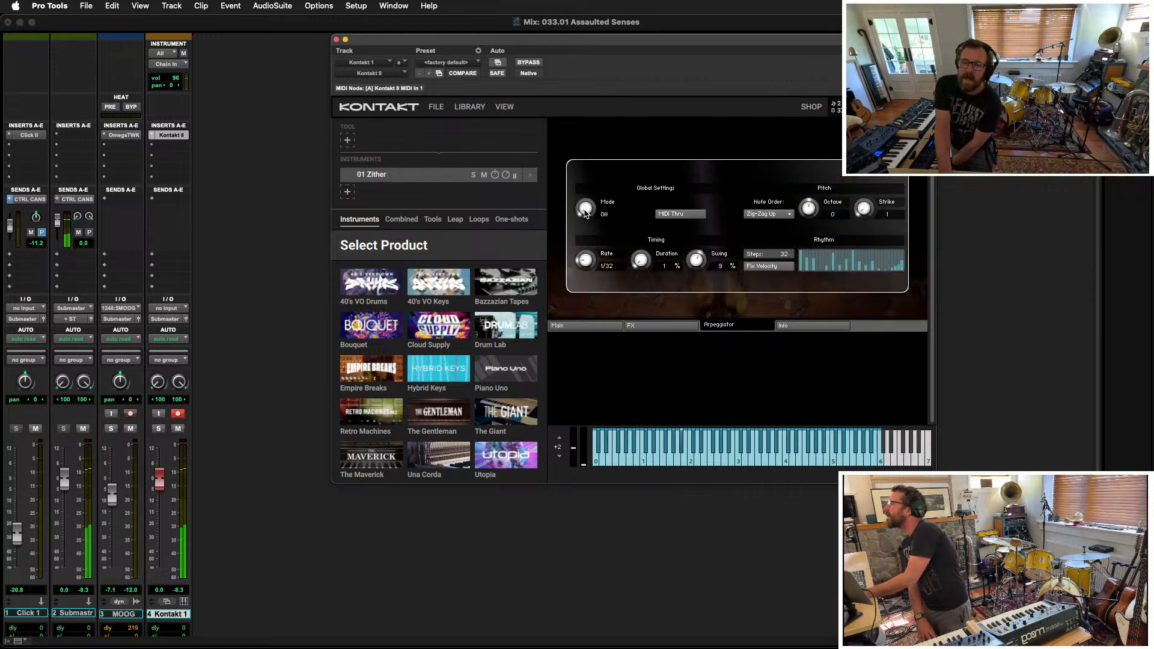
pyautogui.moveTo(586, 213); pyautogui.dragTo(587, 95)
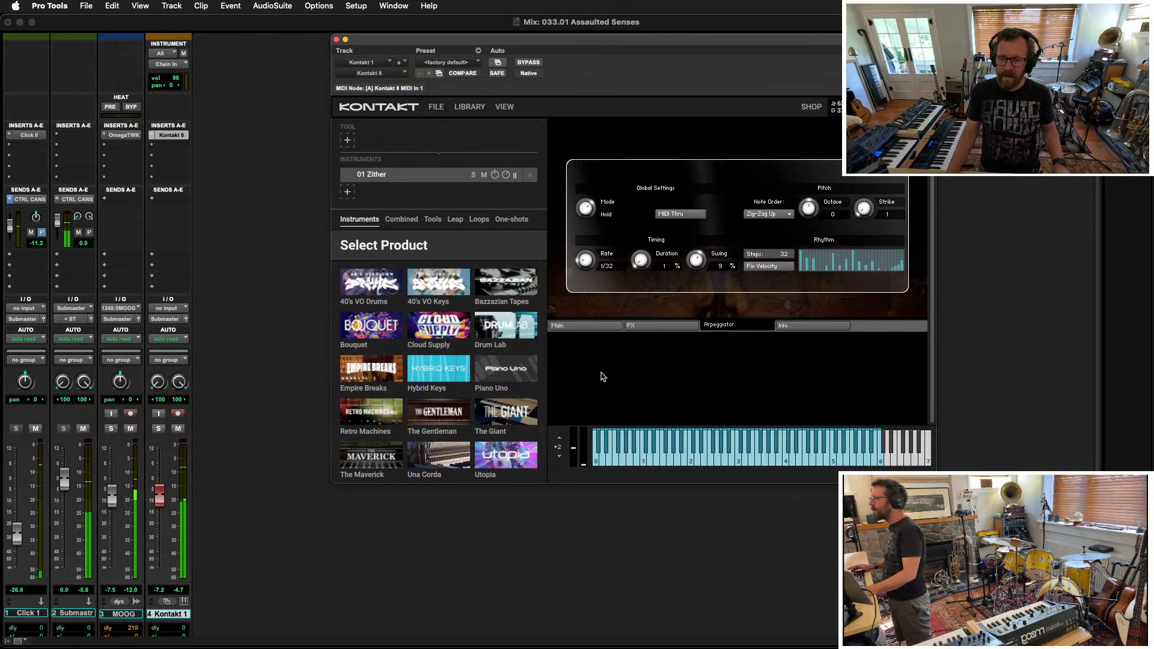
# Step: Enable the Zither's harmonic resonance and Pick articulations at reduced levels, trying out a lowered Bow Long in between
pyautogui.click(557, 326)
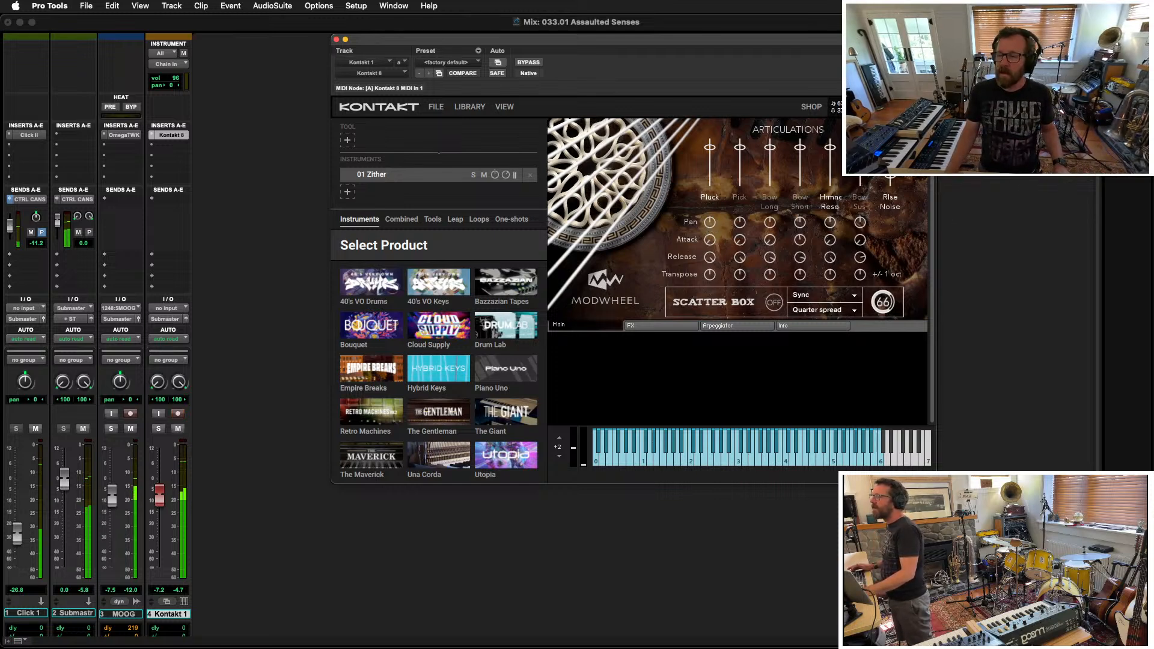
pyautogui.moveTo(833, 150); pyautogui.dragTo(833, 181)
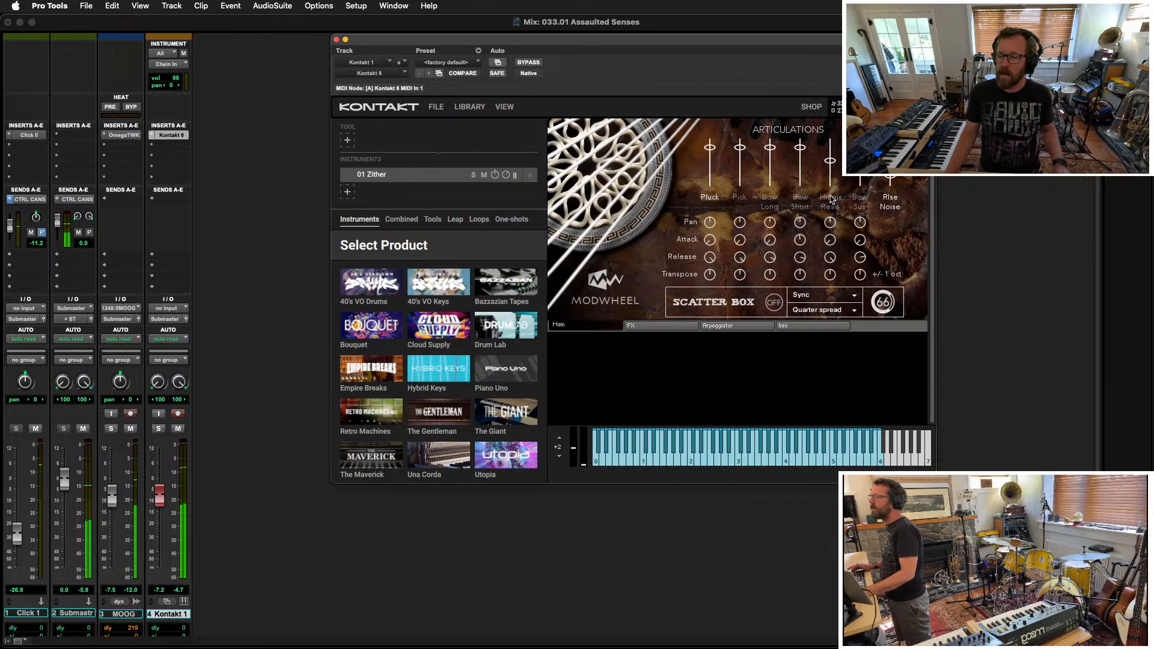
pyautogui.click(772, 207)
pyautogui.moveTo(772, 149); pyautogui.dragTo(771, 161)
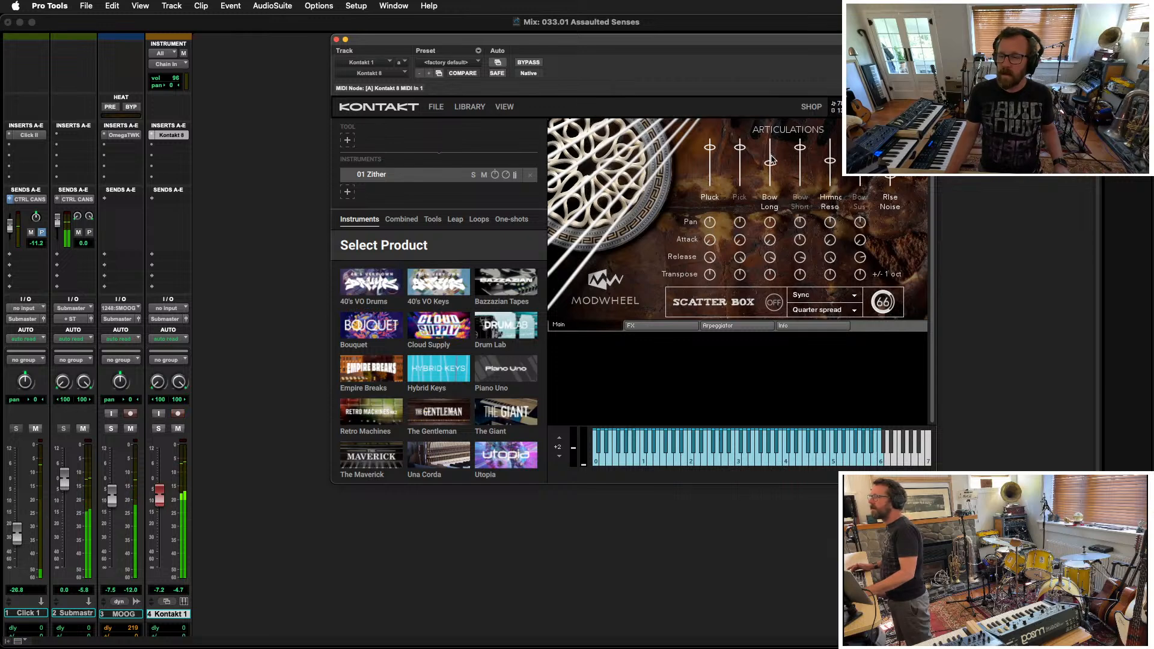
pyautogui.click(767, 199)
pyautogui.click(737, 196)
pyautogui.moveTo(739, 147); pyautogui.dragTo(740, 155)
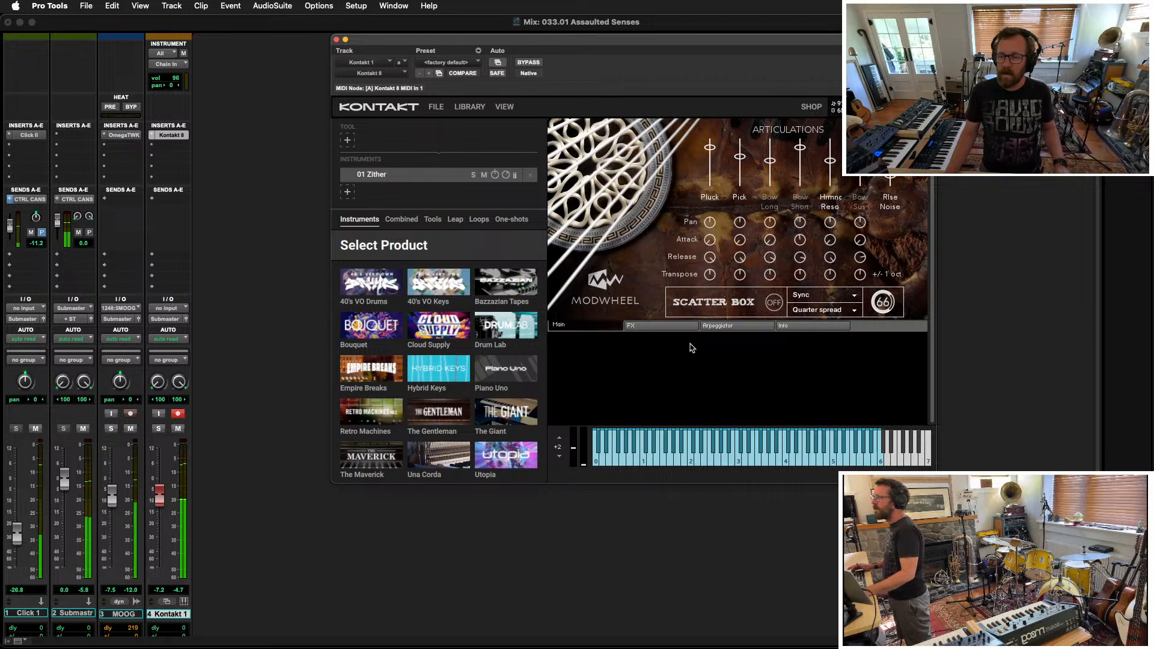
pyautogui.click(732, 328)
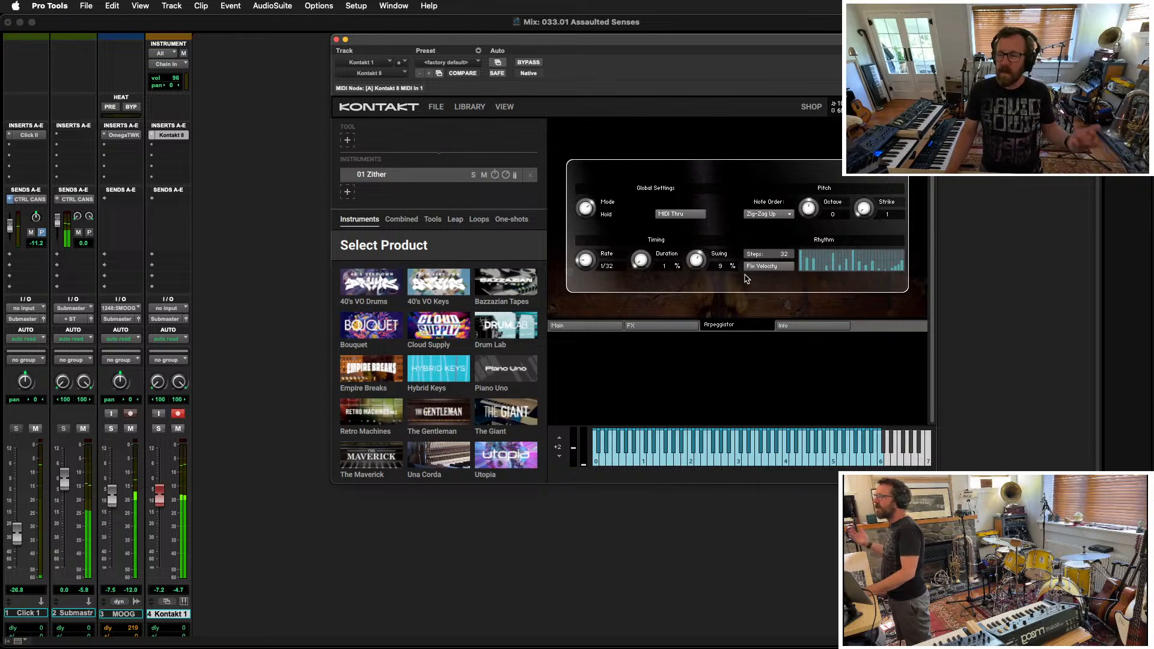
pyautogui.click(785, 216)
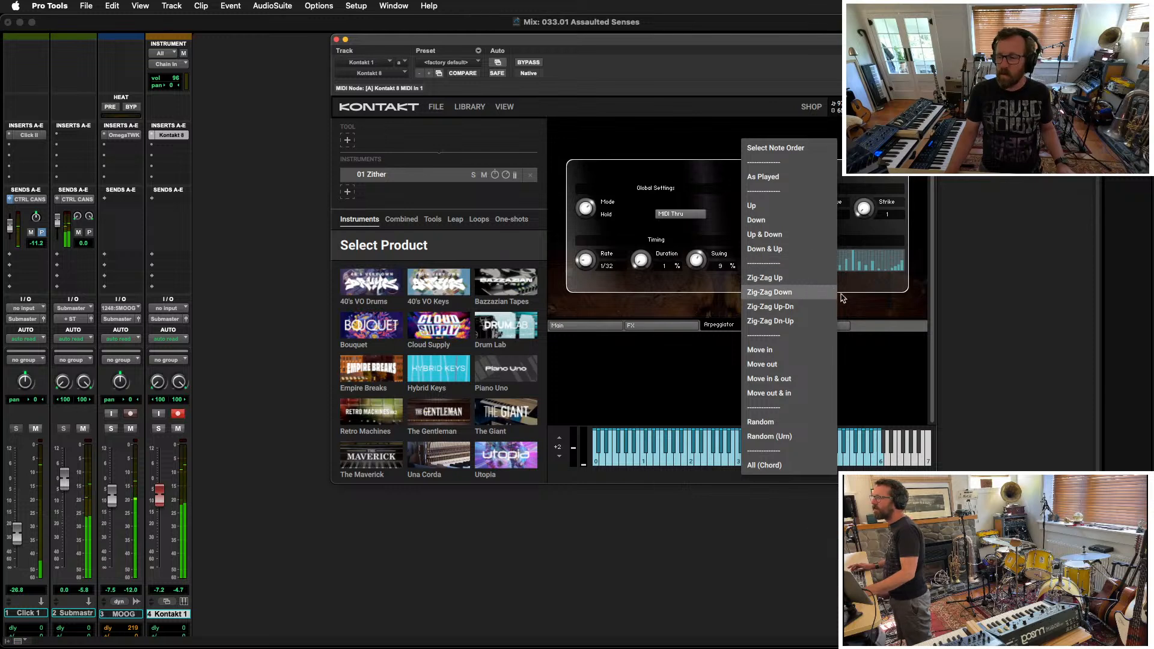
pyautogui.click(879, 285)
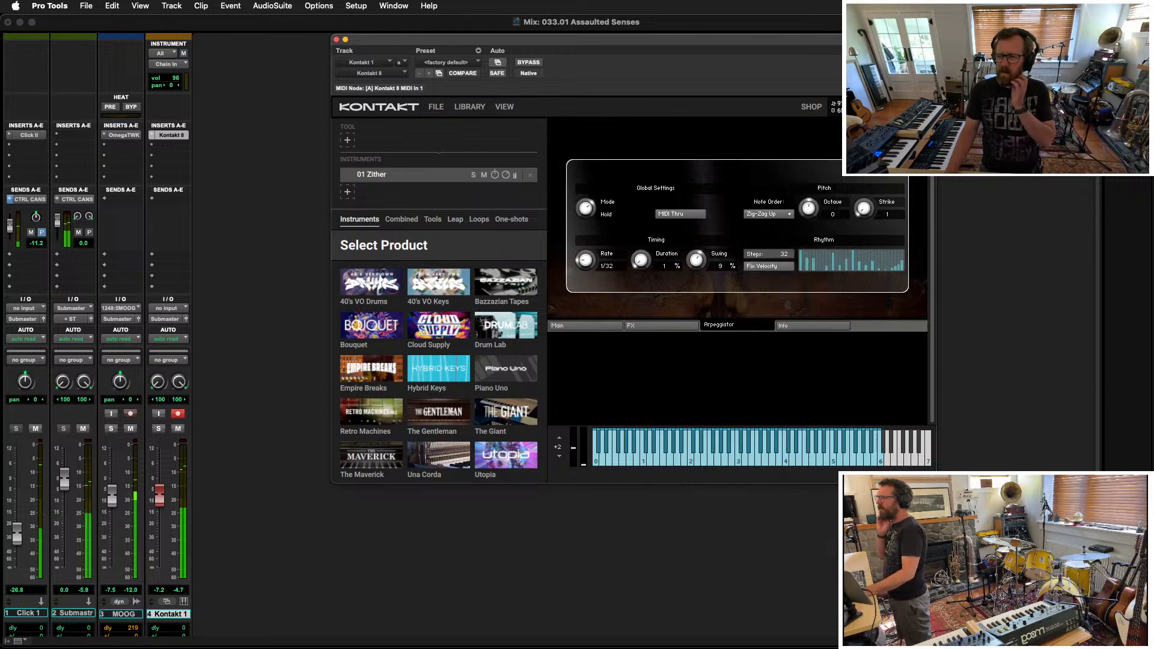
pyautogui.click(605, 326)
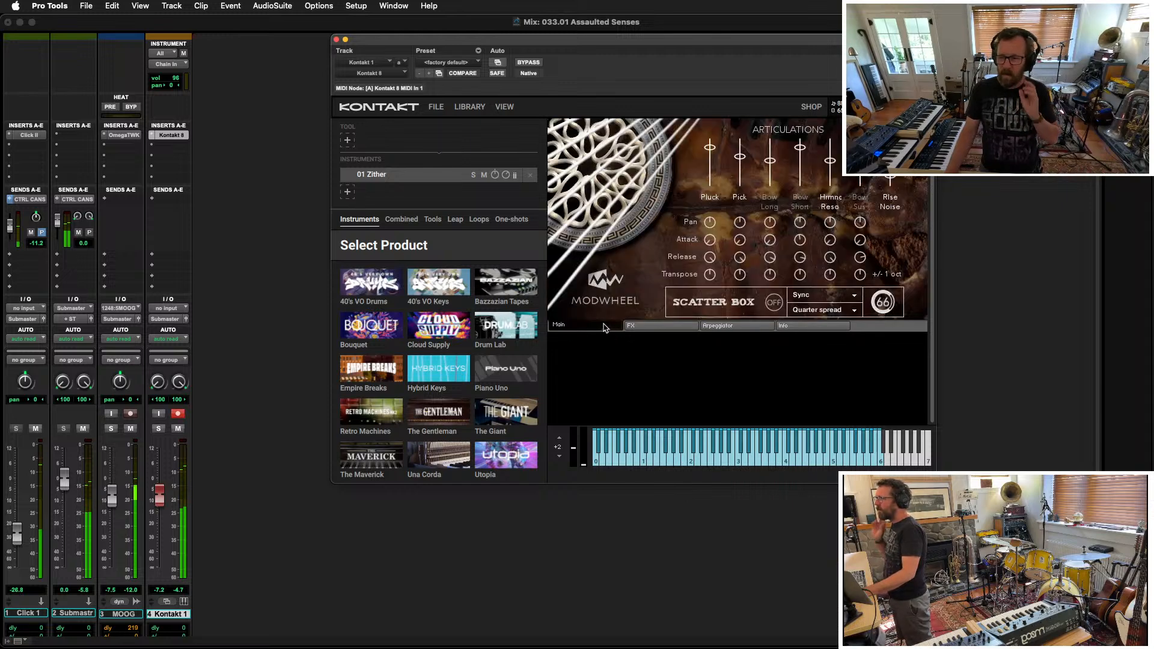
# Step: Lower the MOOG track's fader to -9.9 dB and close the Kontakt plug-in window
pyautogui.click(112, 504)
pyautogui.moveTo(112, 504); pyautogui.dragTo(113, 510)
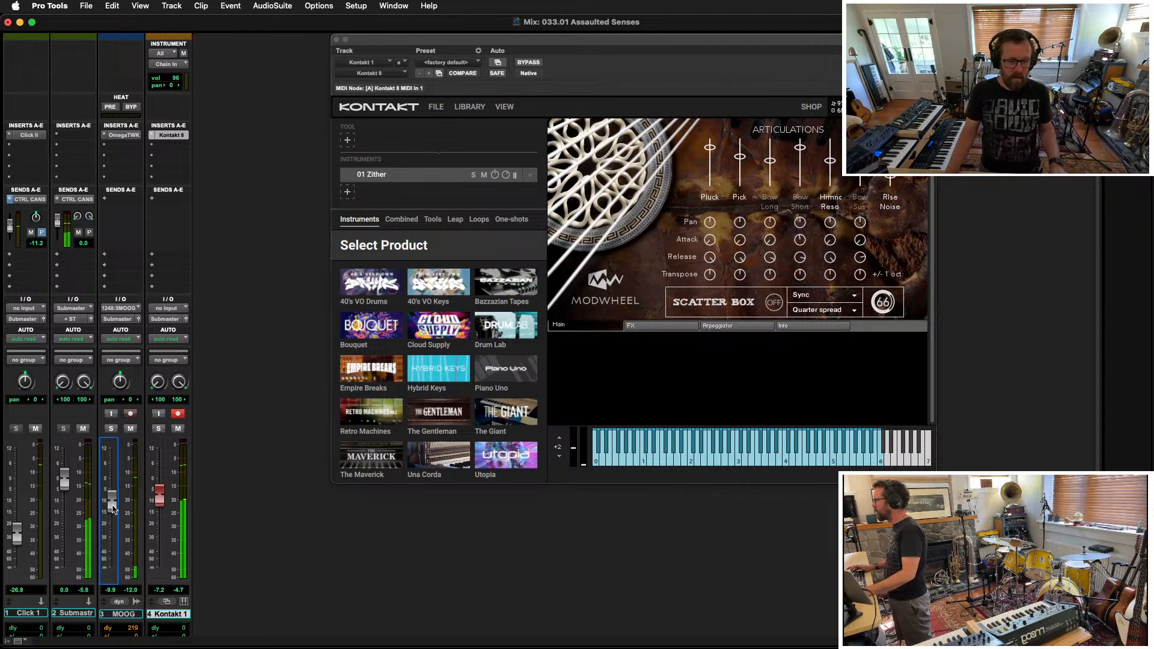
pyautogui.press('super+w')
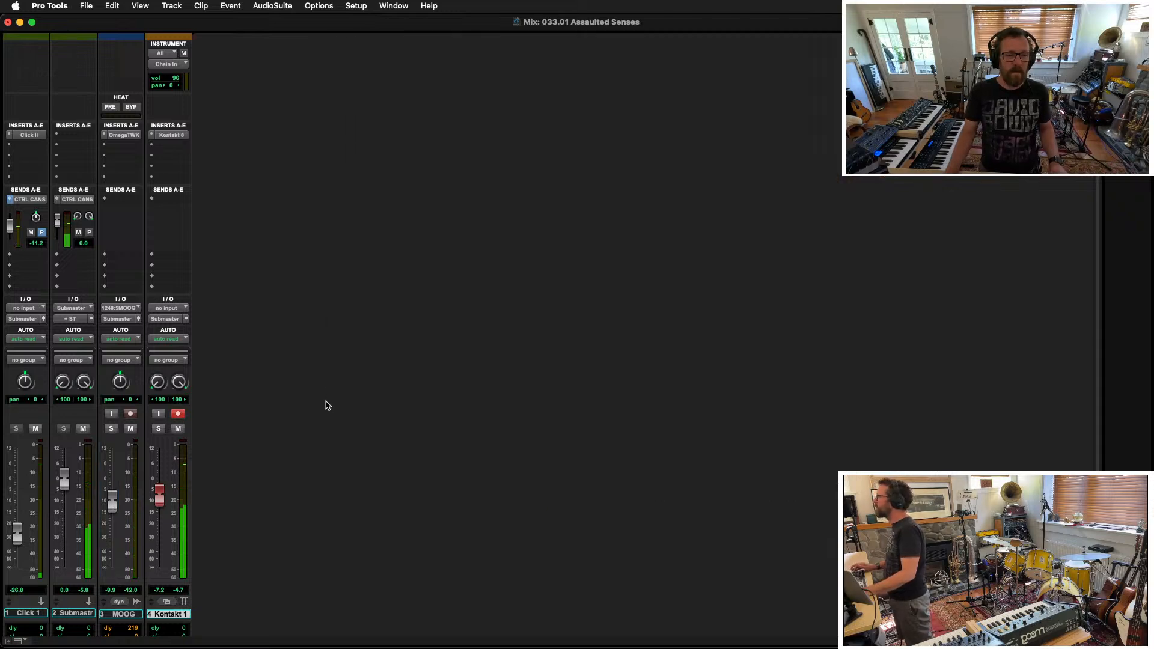
# Step: Play the song from just before bar 40, where the last MOOG section begins, and reopen the Kontakt 8 plug-in
pyautogui.press('super+equal')
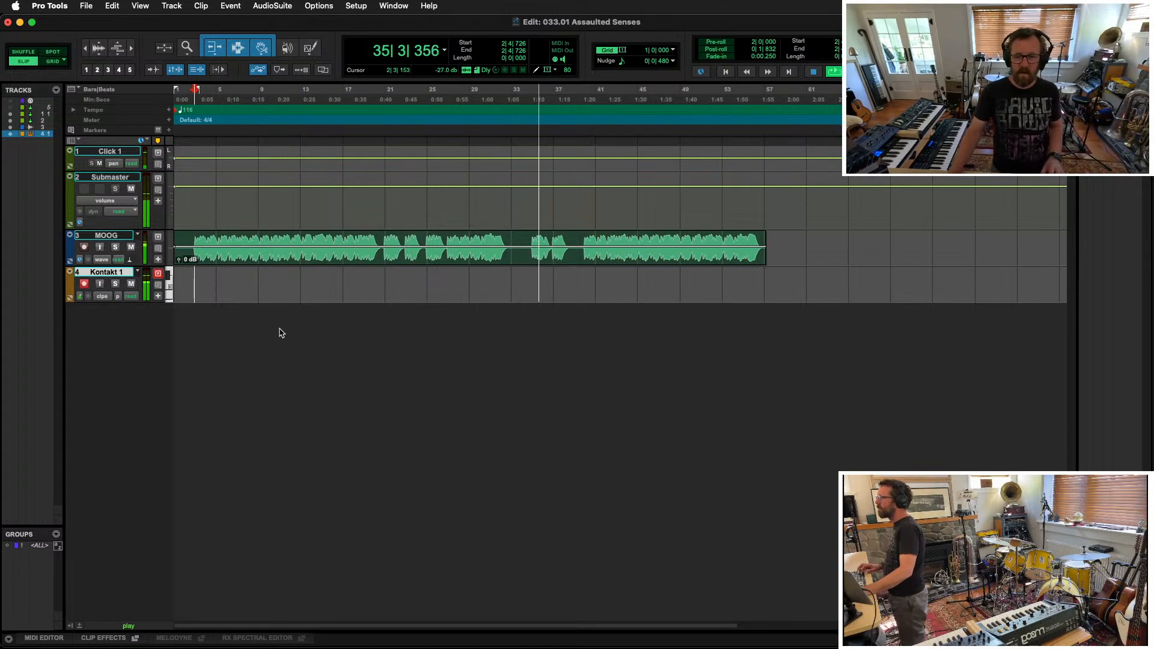
pyautogui.click(582, 241)
pyautogui.press('space')
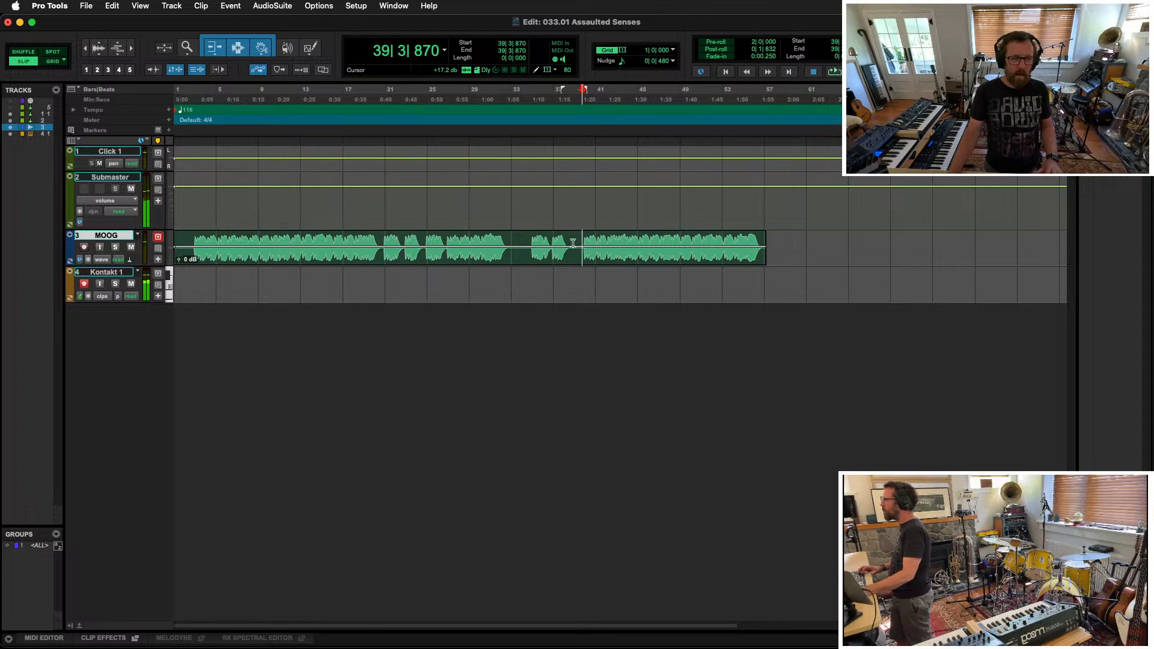
pyautogui.press('super+equal')
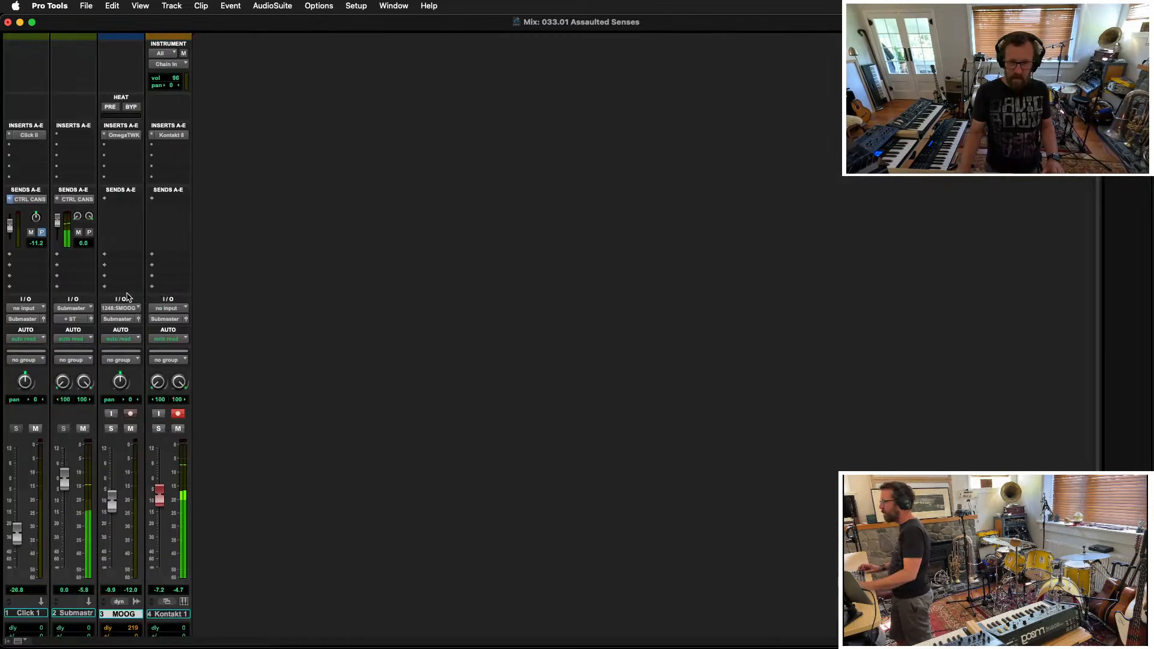
pyautogui.click(172, 135)
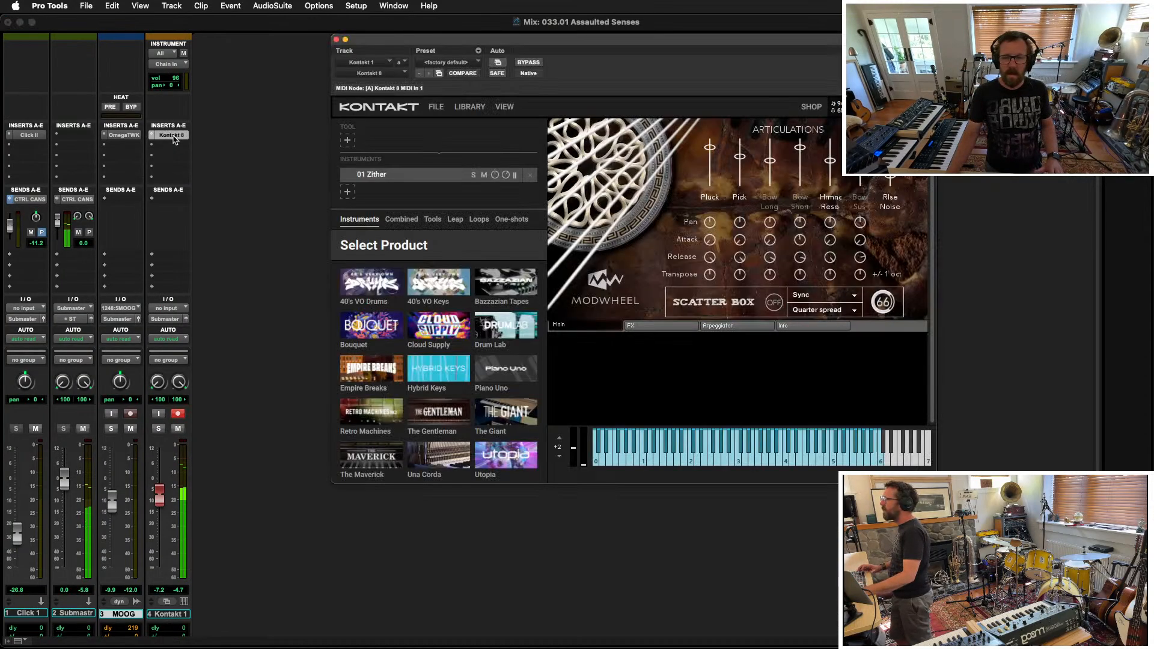
# Step: Set the Zither's arpeggiator mode to On and return to the instrument's main page
pyautogui.click(794, 376)
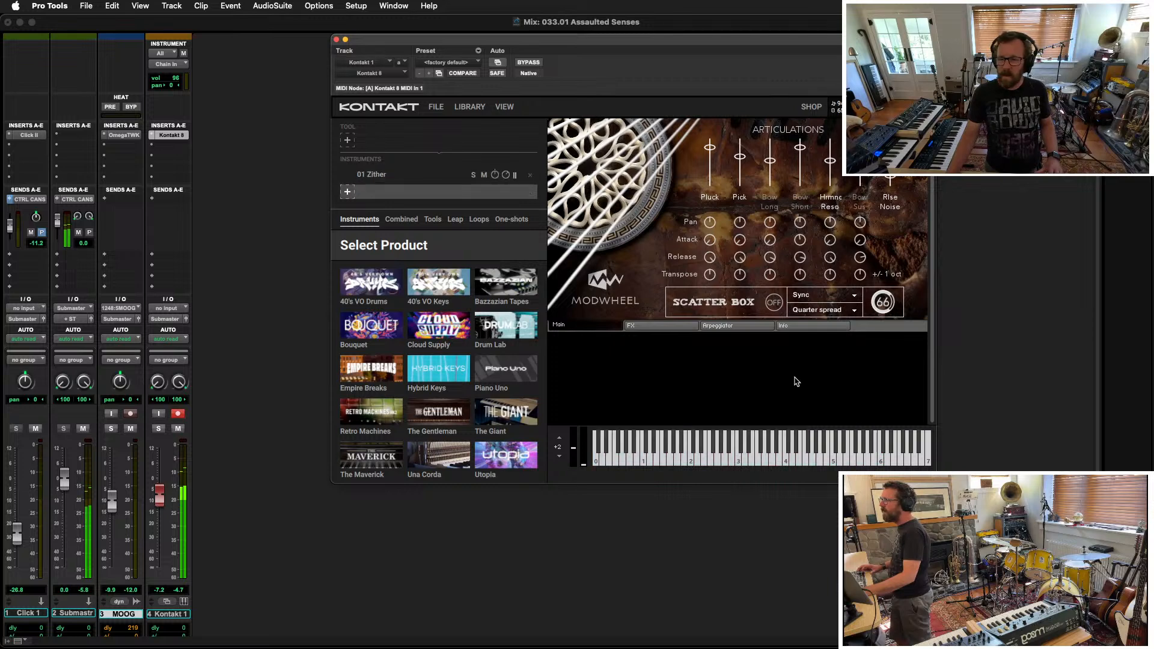
pyautogui.click(731, 326)
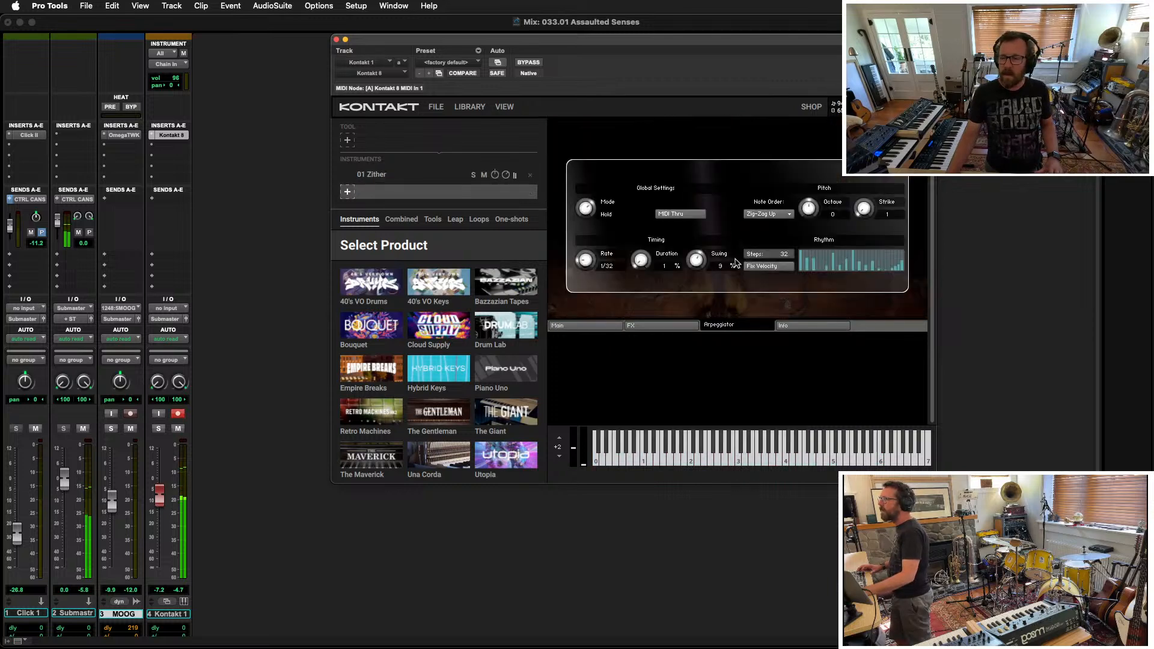
pyautogui.moveTo(582, 220); pyautogui.dragTo(576, 240)
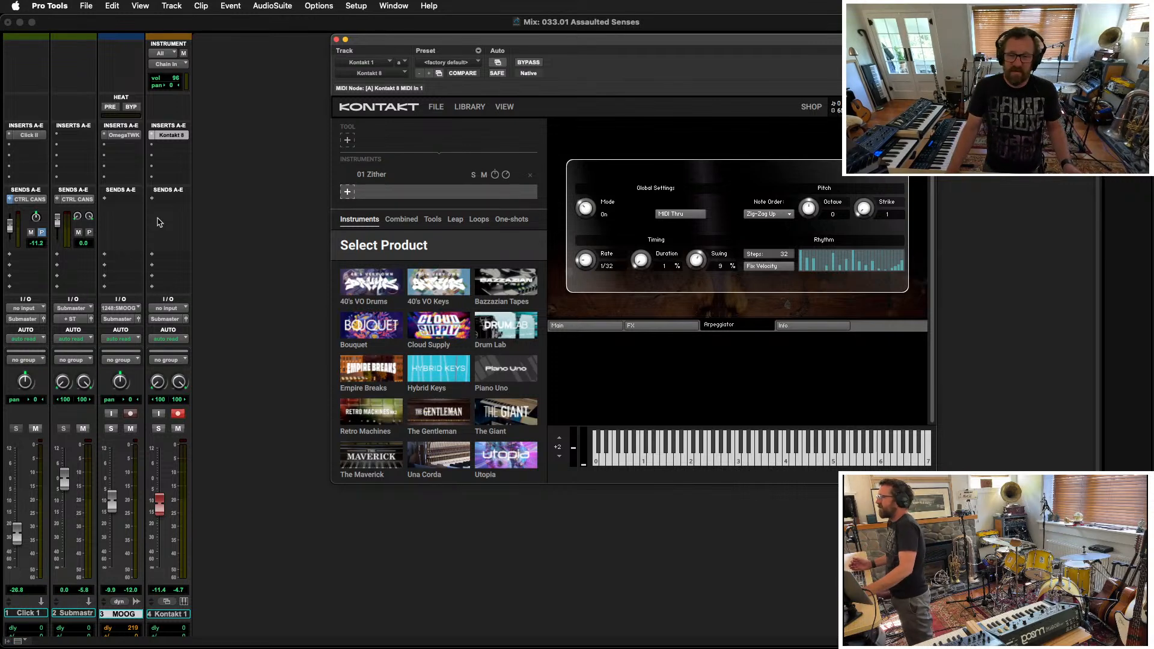
pyautogui.click(611, 327)
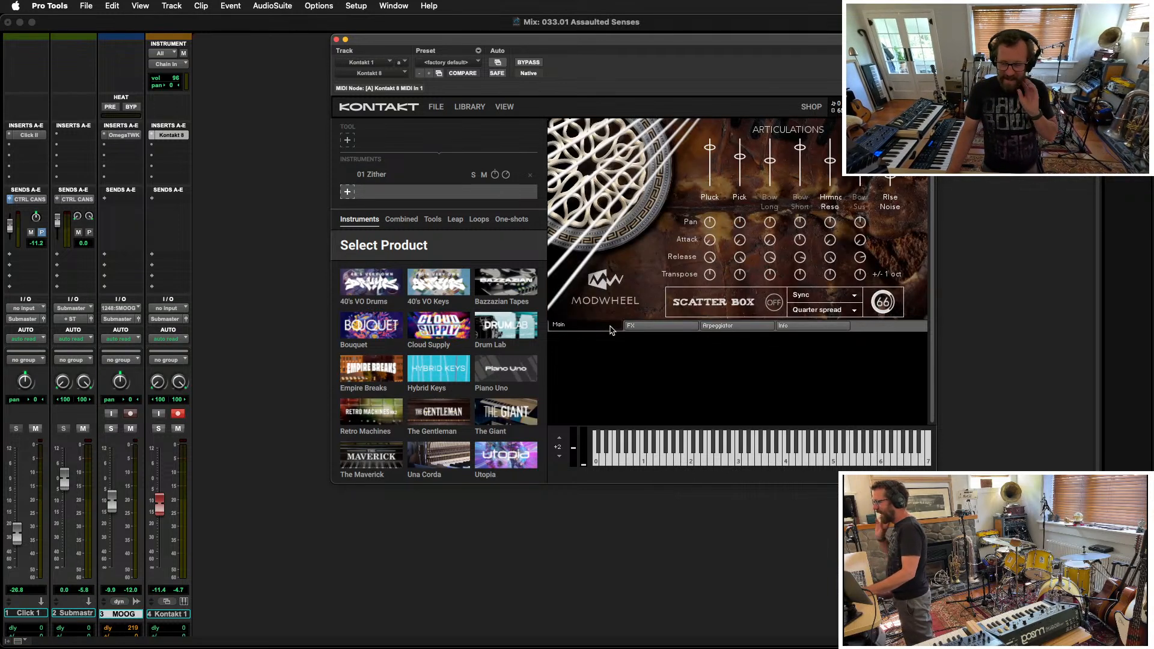
pyautogui.click(276, 414)
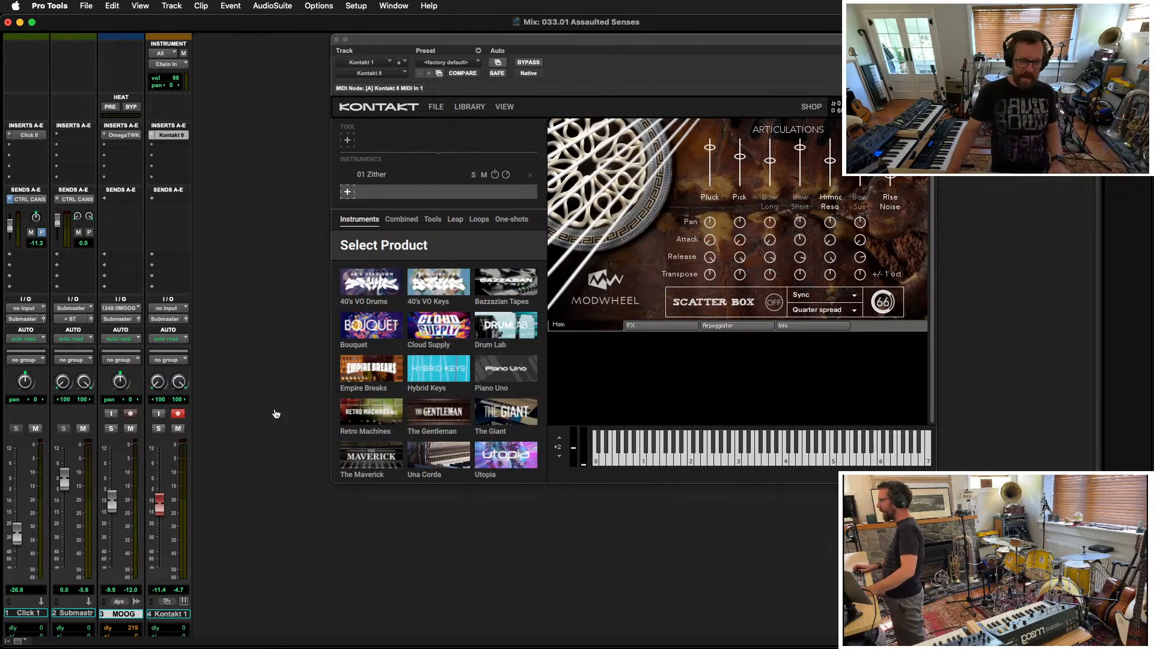
# Step: Switch to UpNote and break the CH 1 lyrics of 033.01 Assaulted Senses into one phrase per line
pyautogui.press('super+Tab')
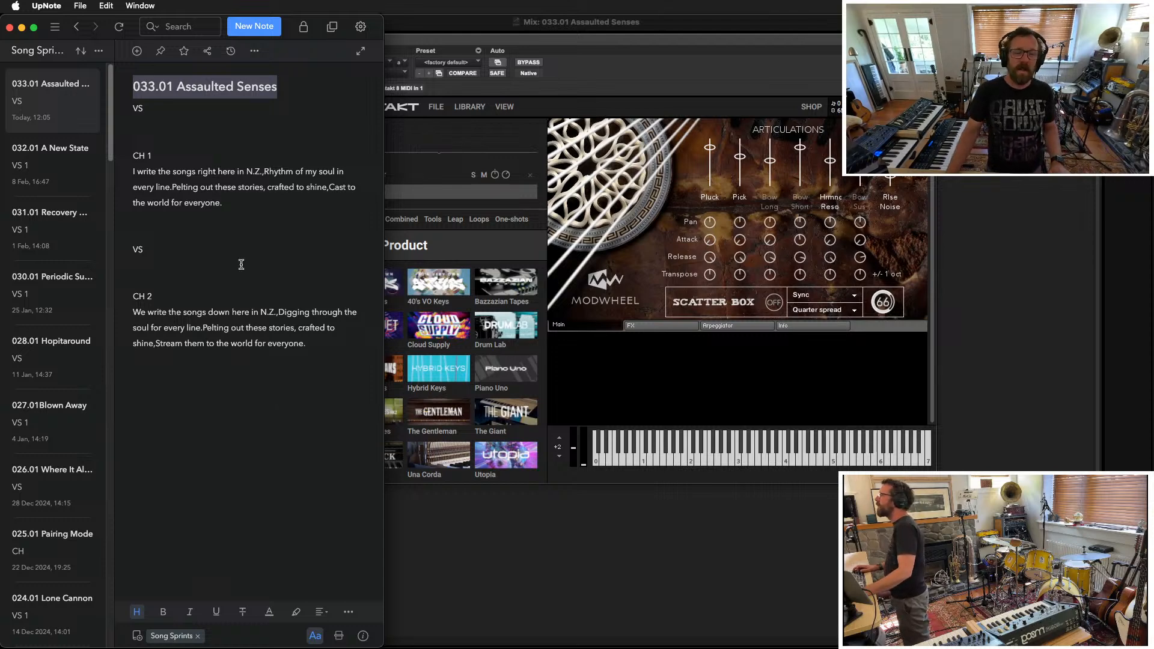
pyautogui.click(265, 171)
pyautogui.press('BackSpace')
pyautogui.press('Return')
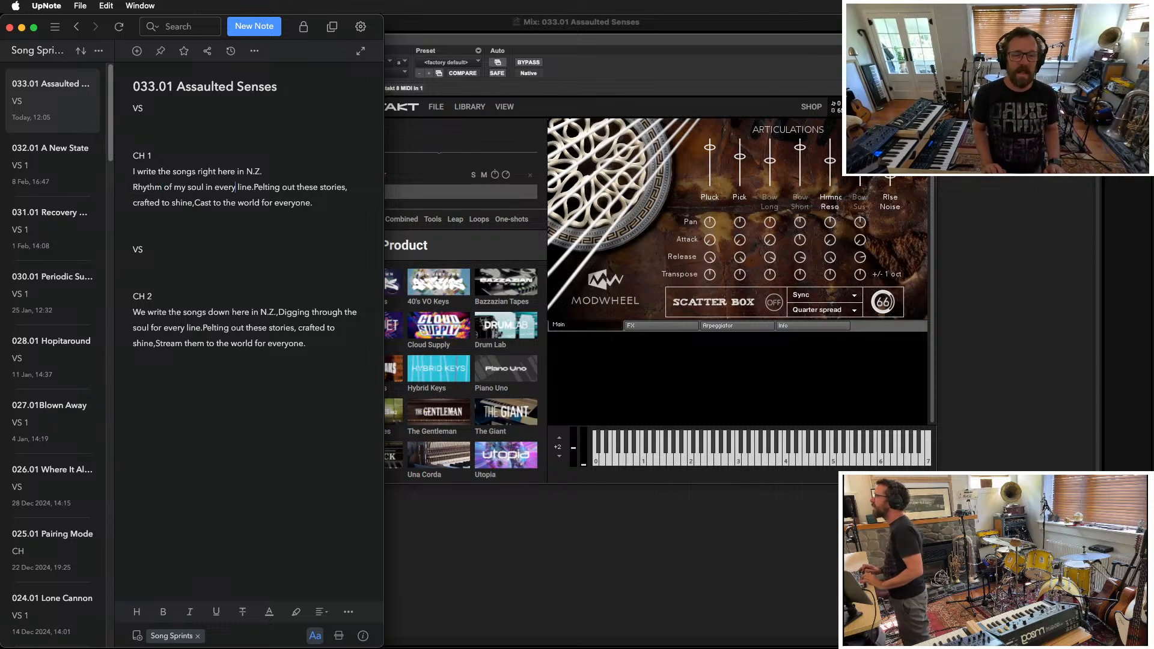
pyautogui.press('Return')
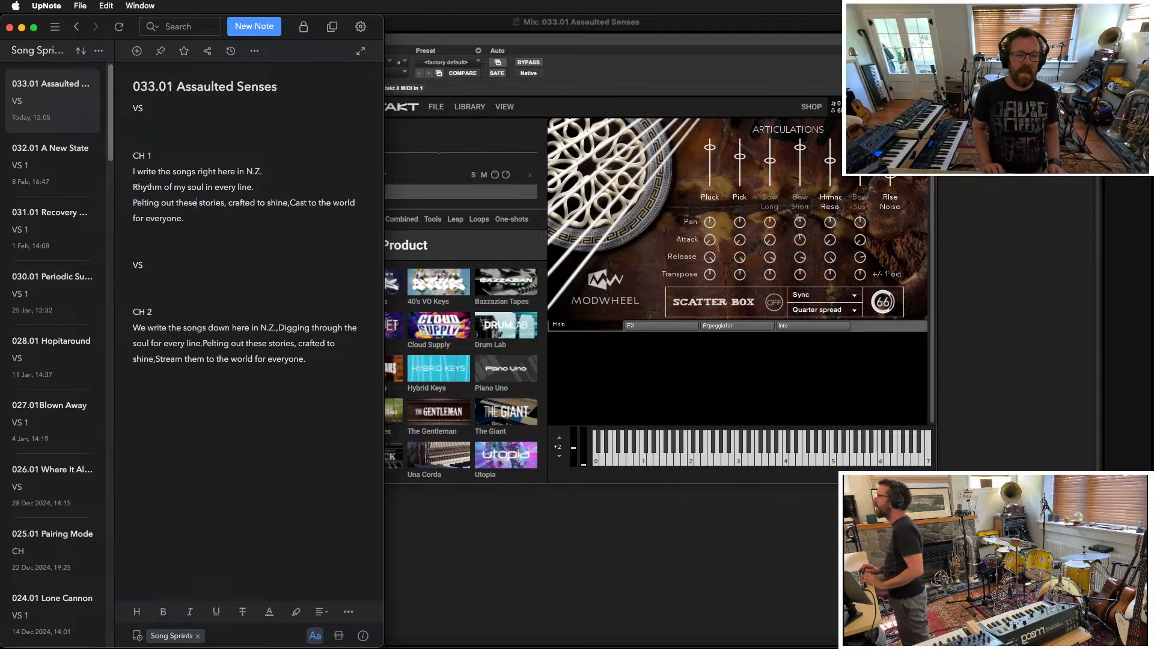
pyautogui.press('Return')
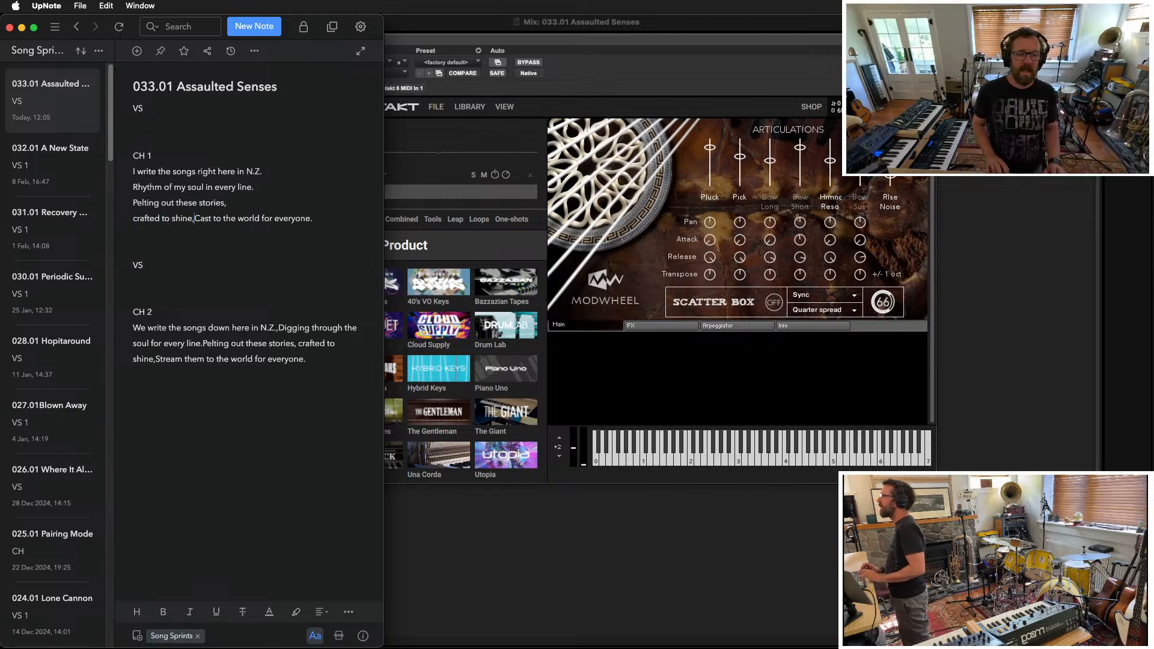
pyautogui.press('Return')
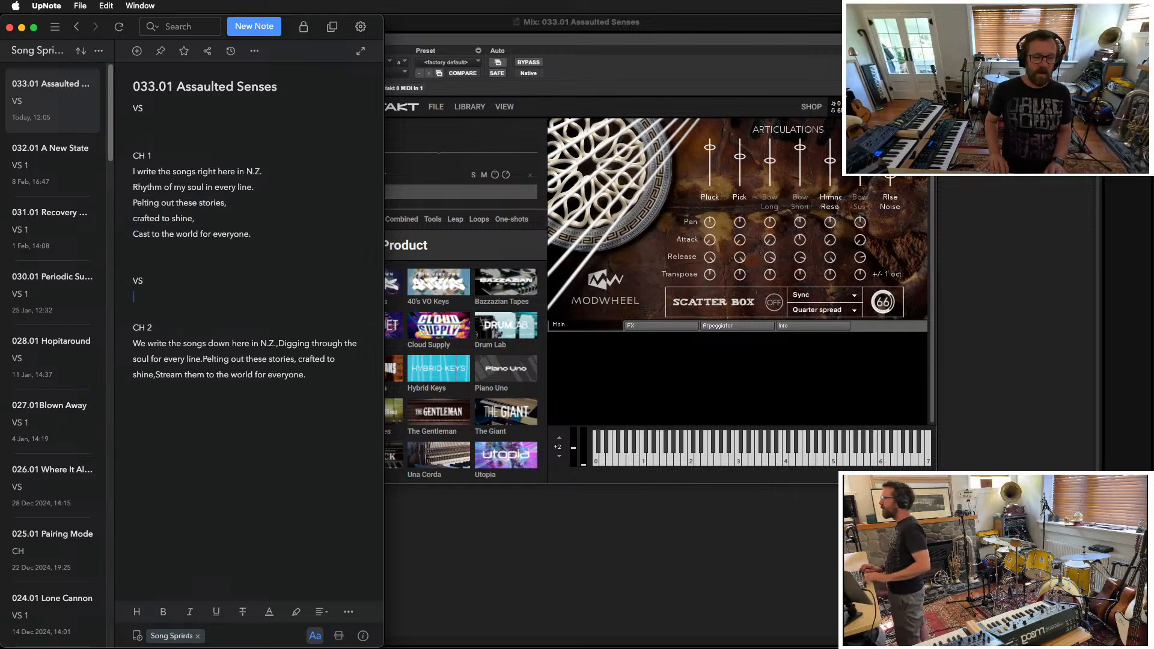
# Step: Break the CH 2 lyrics into one phrase per line and capitalise "Crafted to shine" in both choruses
pyautogui.press('Return')
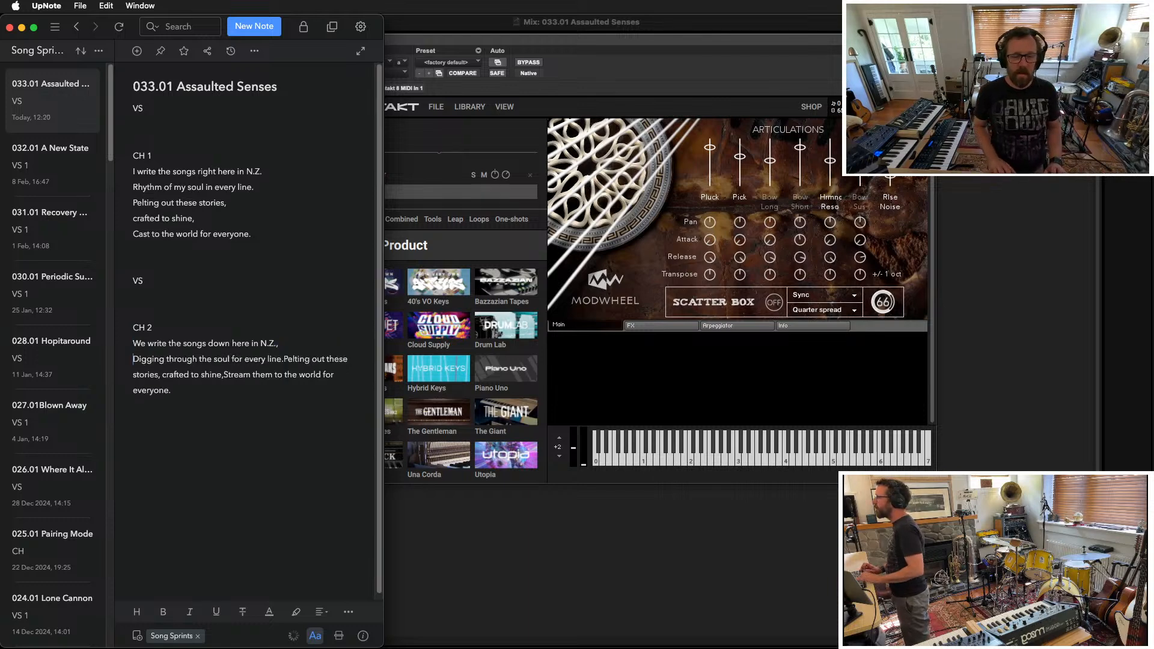
pyautogui.press('Return')
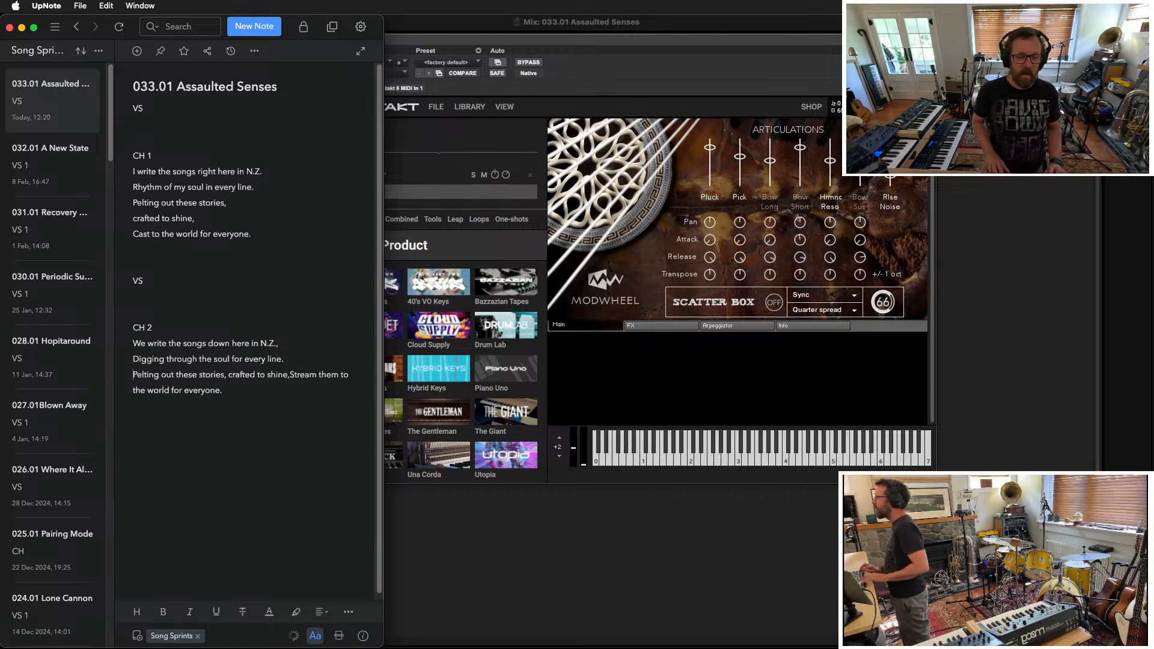
pyautogui.press('Return')
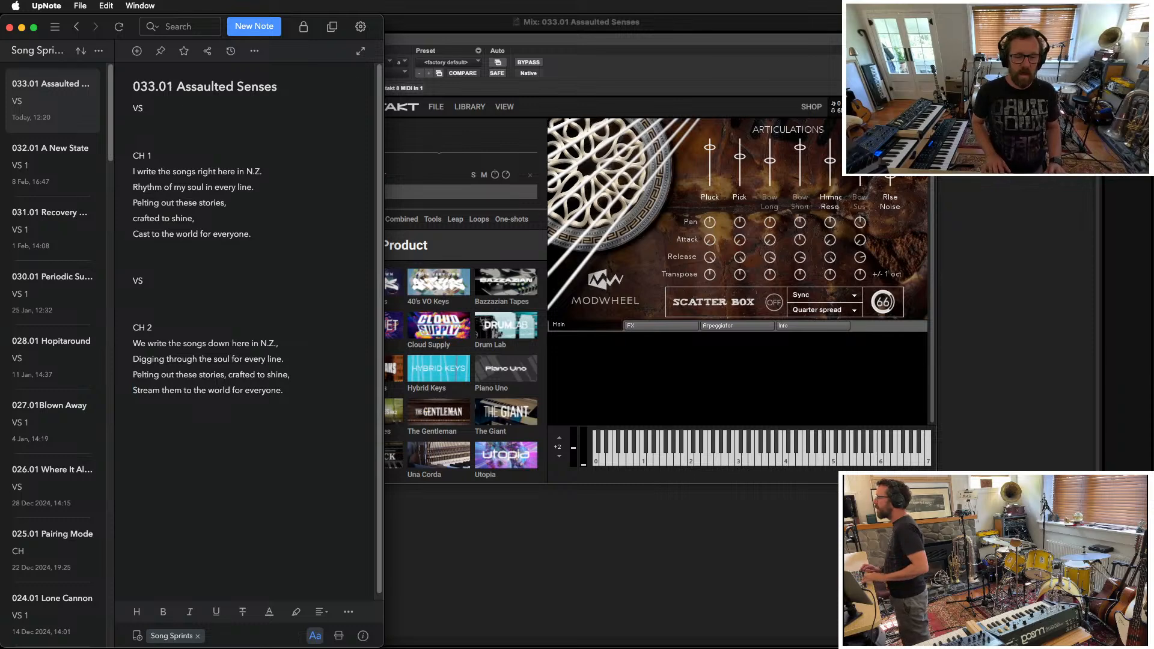
pyautogui.press('Down')
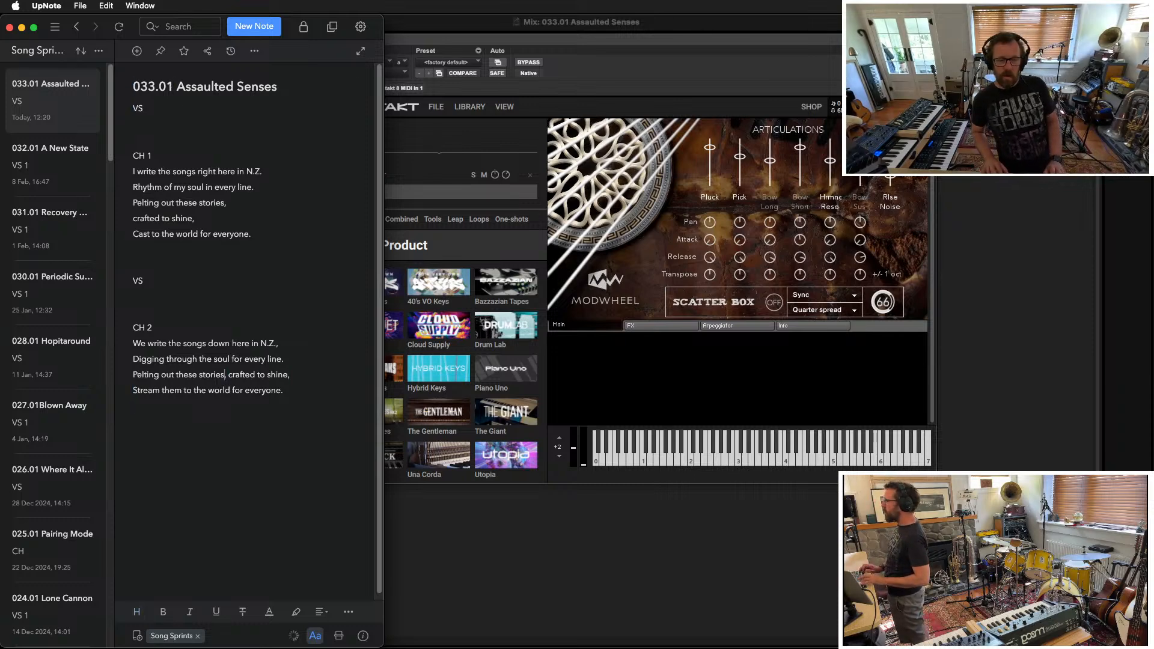
pyautogui.press('Return')
pyautogui.write('C')
pyautogui.press('Delete')
pyautogui.press('BackSpace')
pyautogui.write('C')
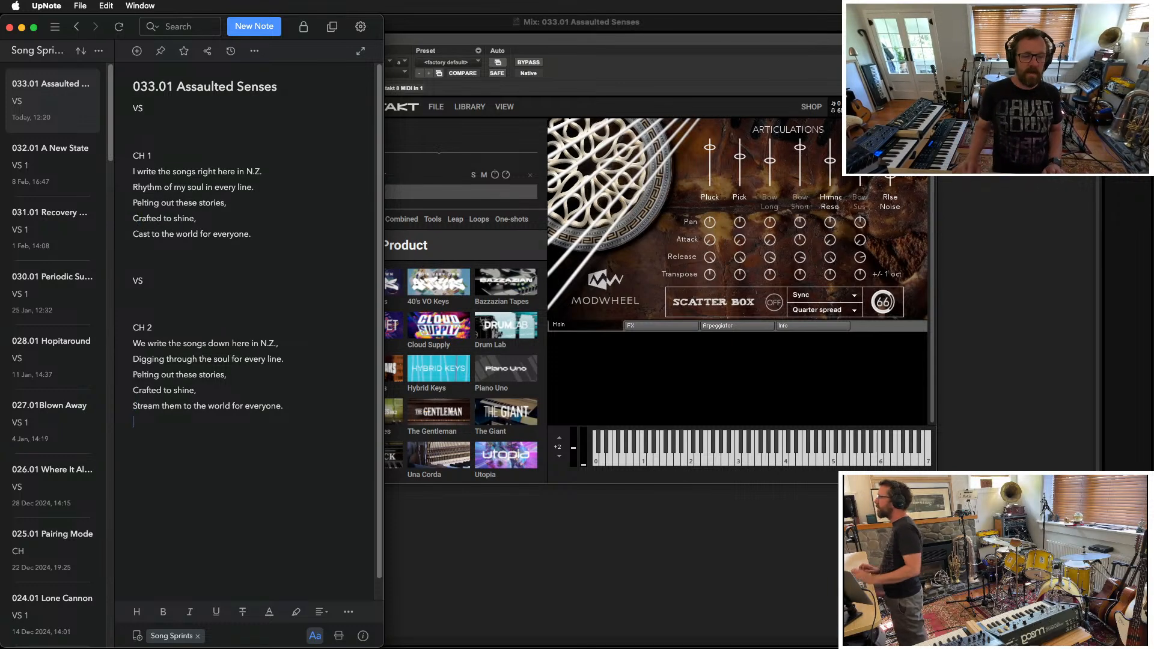
# Step: Switch back to Pro Tools, show the Edit window and clear the Kontakt plug-in window out of the way by closing it
pyautogui.click(654, 30)
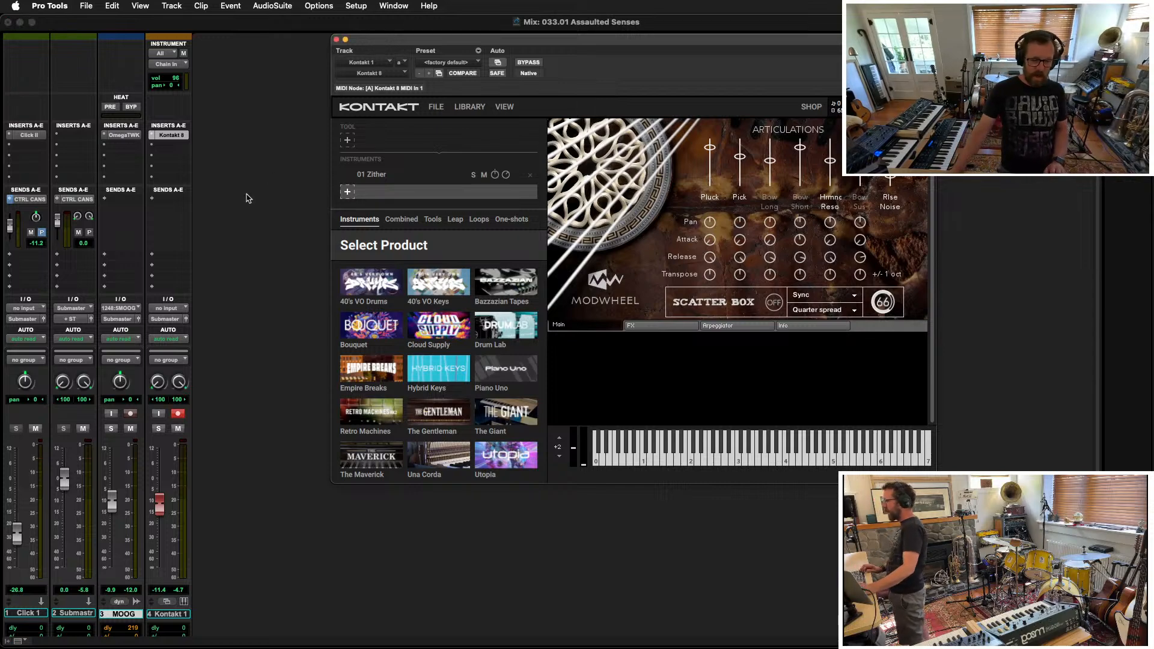
pyautogui.press('super+equal')
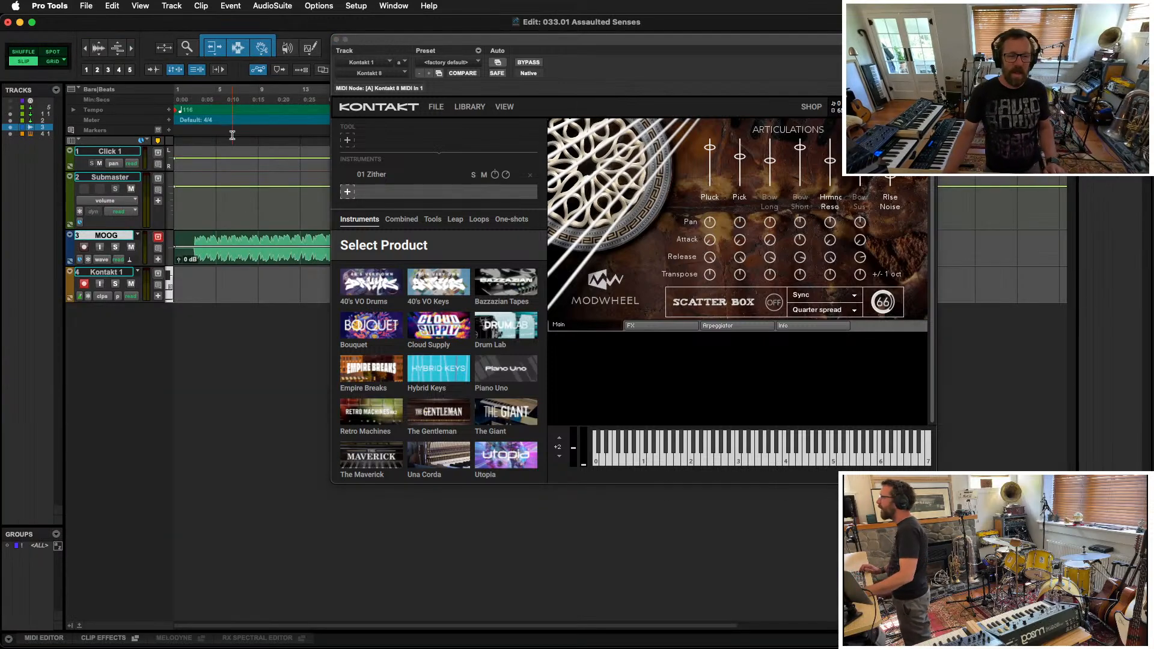
pyautogui.moveTo(469, 40); pyautogui.dragTo(617, 31)
pyautogui.press('super+bracketleft')
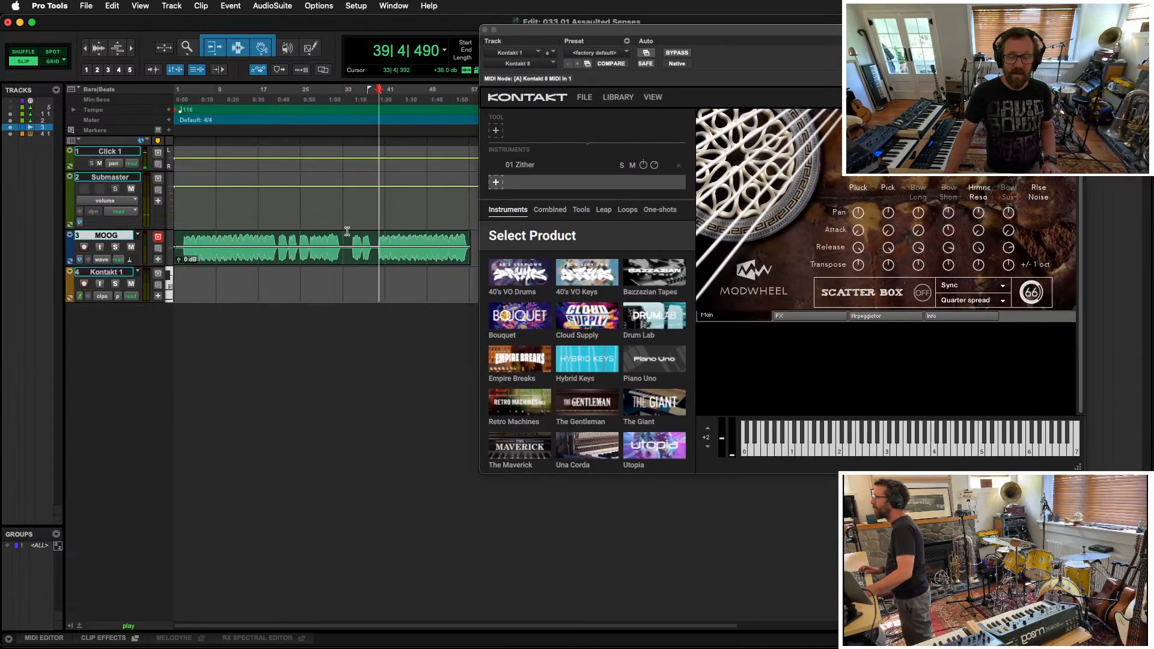
pyautogui.press('super+bracketright')
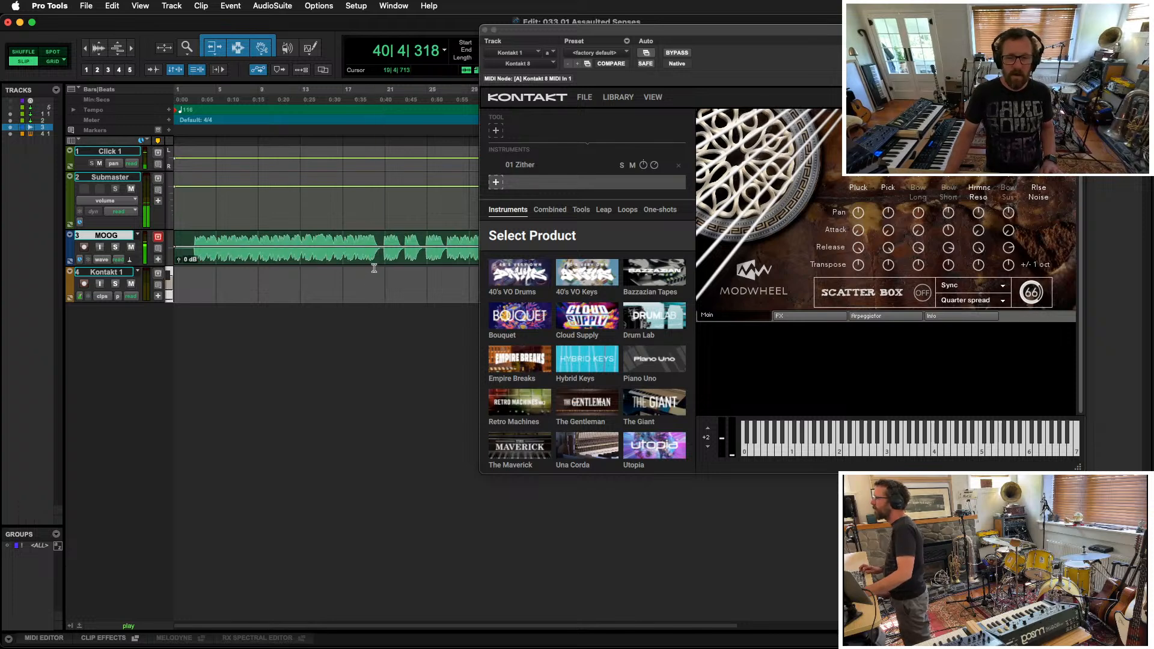
pyautogui.press('space')
pyautogui.press('super+bracketleft')
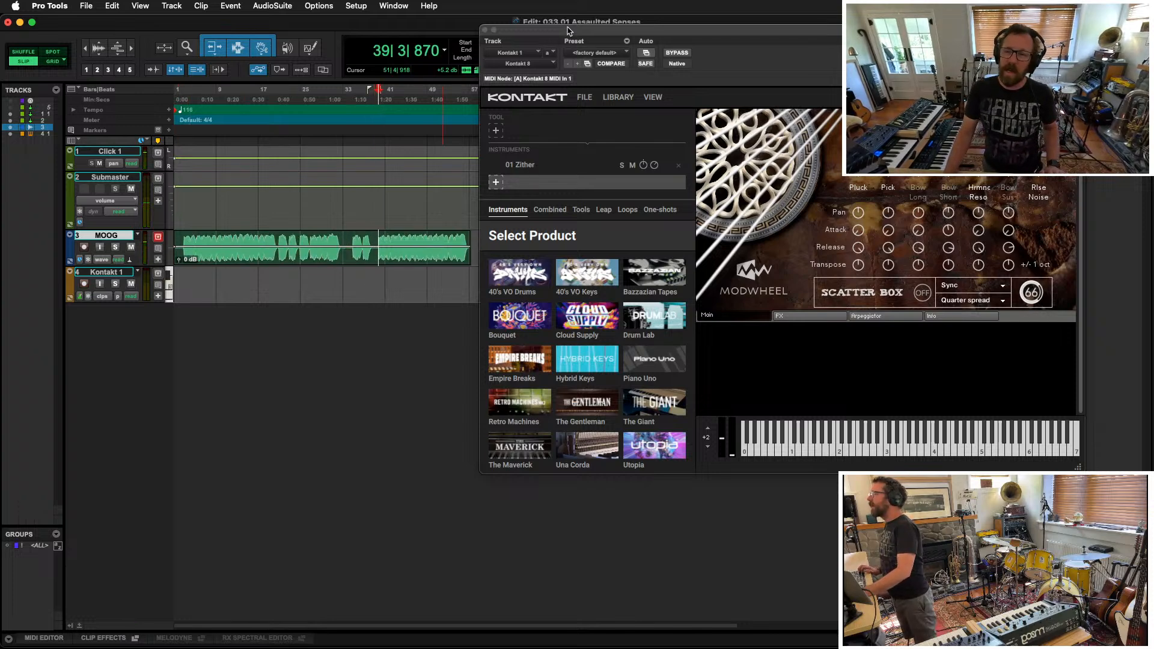
pyautogui.moveTo(567, 30); pyautogui.dragTo(581, 431)
pyautogui.click(194, 238)
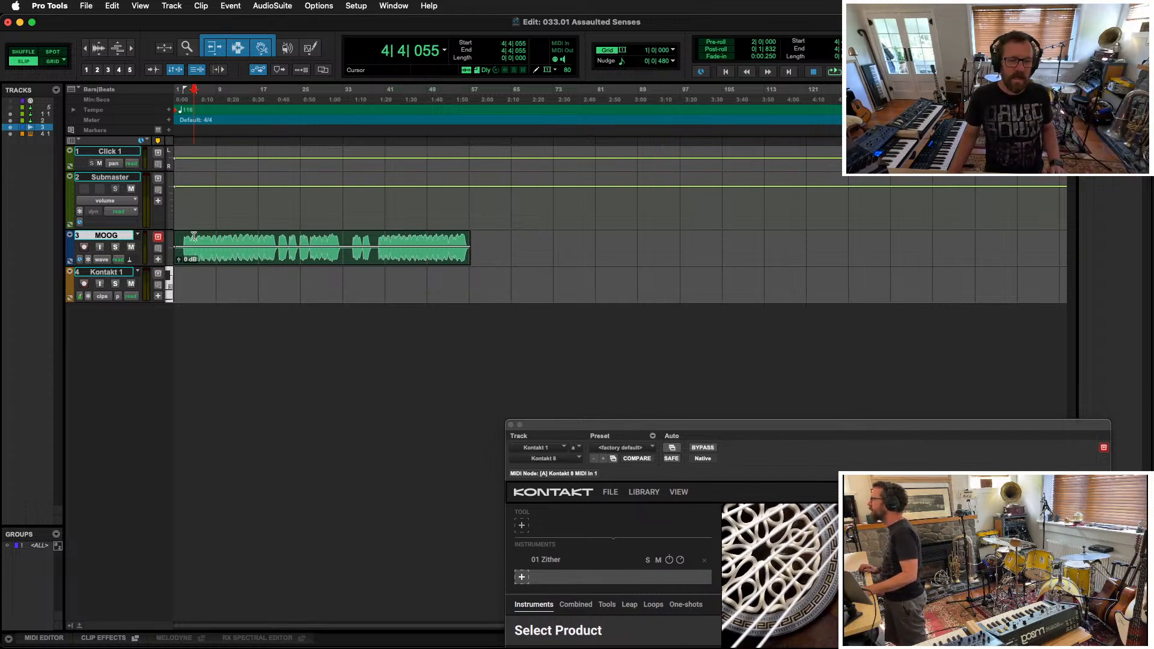
pyautogui.press('super+w')
# Step: Play the song from about bar 17 to review the arrangement of the MOOG part
pyautogui.press('t')
pyautogui.click(348, 242)
pyautogui.press('space')
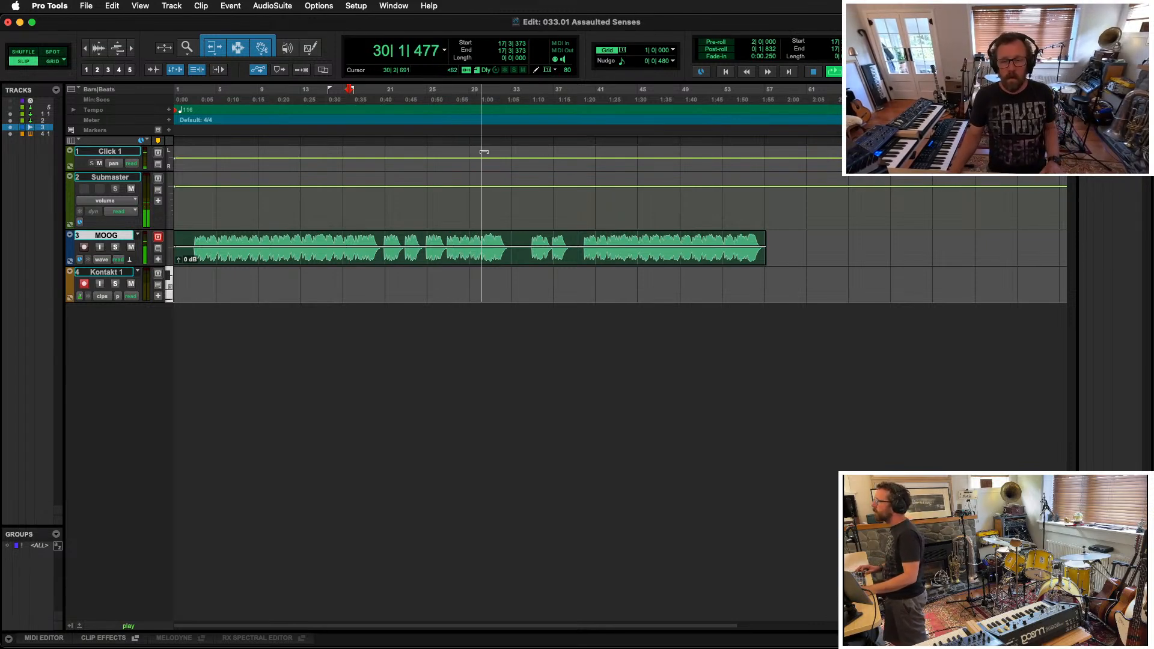
pyautogui.press('space')
# Step: Try cutting the MOOG clip just before bars 27 and 40 and moving the last section back to bar 27, and undo these edits
pyautogui.click(448, 237)
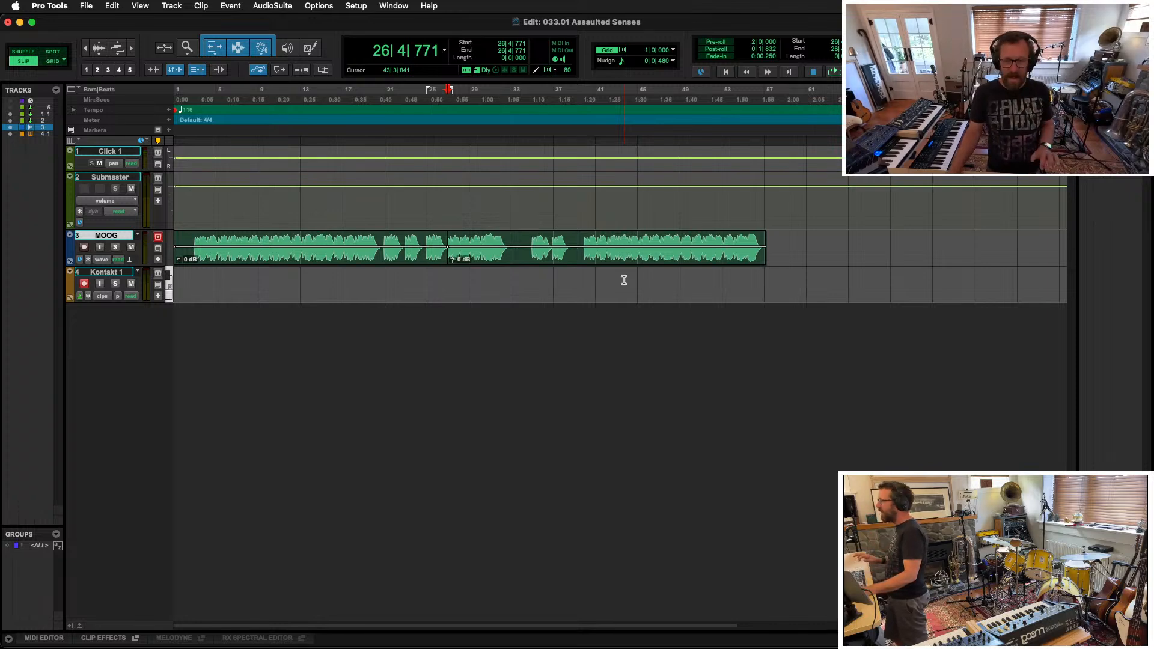
pyautogui.click(583, 237)
pyautogui.press('space')
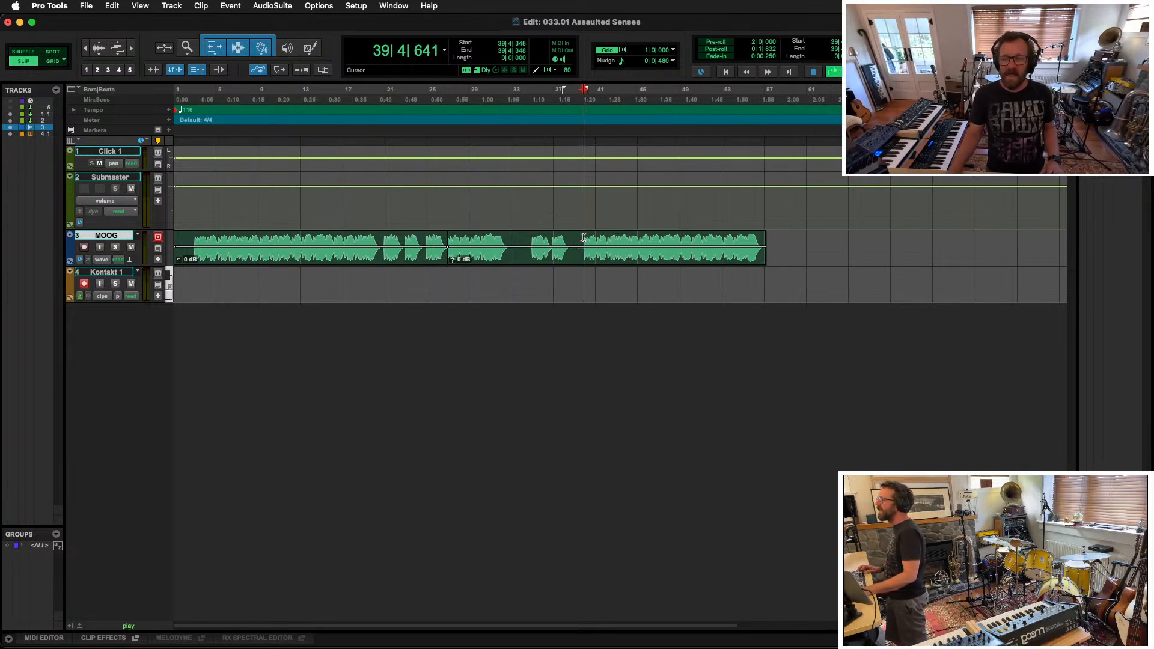
pyautogui.press('space')
pyautogui.press('b')
pyautogui.moveTo(610, 265); pyautogui.dragTo(477, 255)
pyautogui.press('super+z')
pyautogui.press('super+z')
pyautogui.press('super+z')
# Step: In Grid mode, select the MOOG audio from bar 27 to bar 40, delete it in Shuffle mode to close the gap, and return to Slip mode
pyautogui.press('F4')
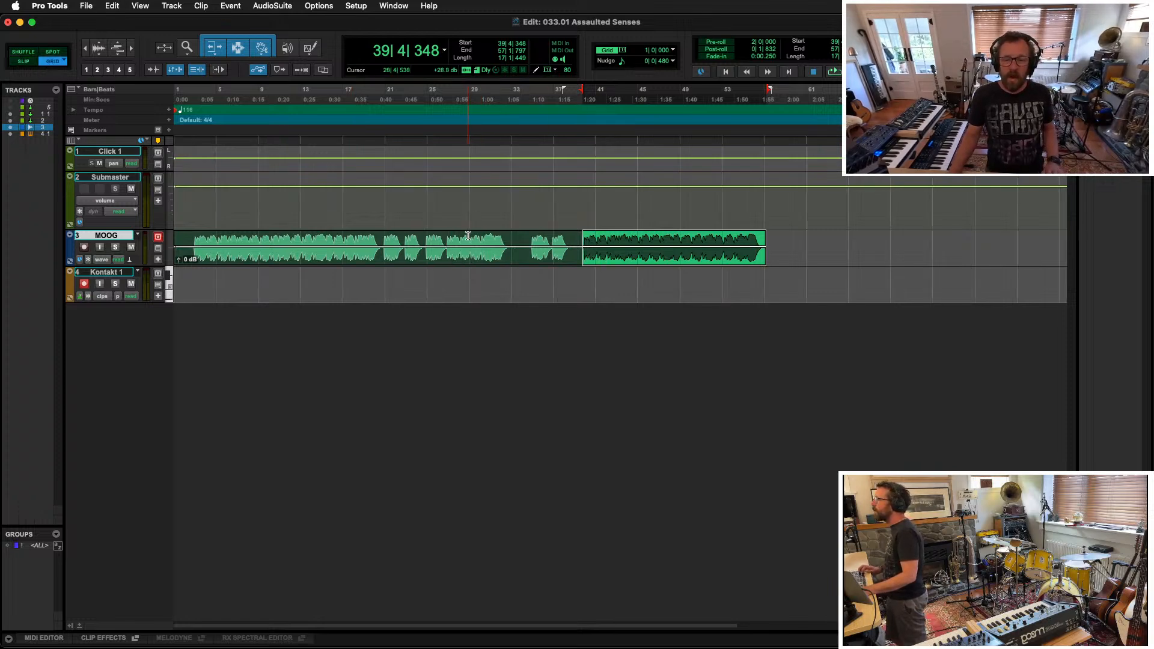
pyautogui.click(438, 237)
pyautogui.press('space')
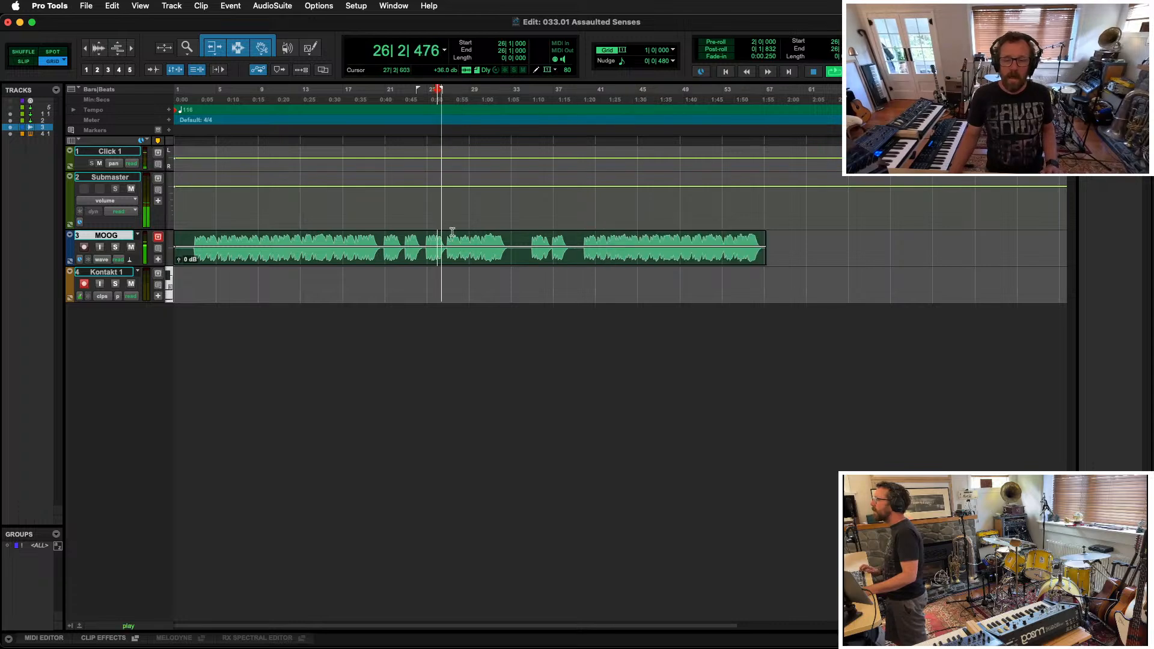
pyautogui.press('super+bracketright')
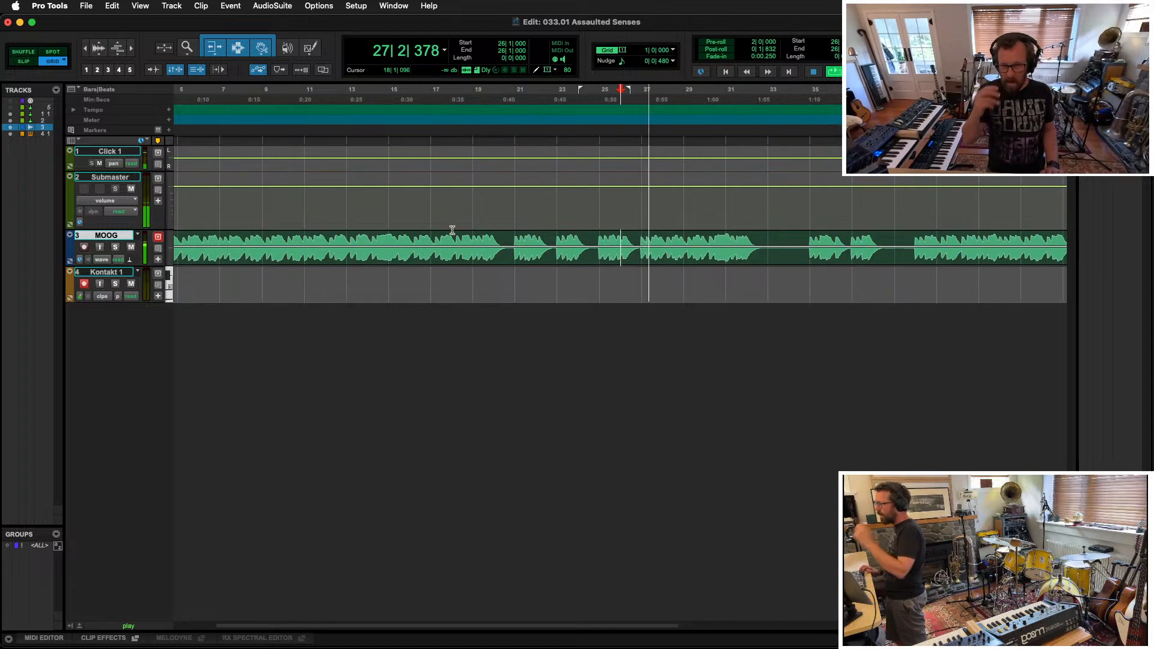
pyautogui.press('space')
pyautogui.click(641, 240)
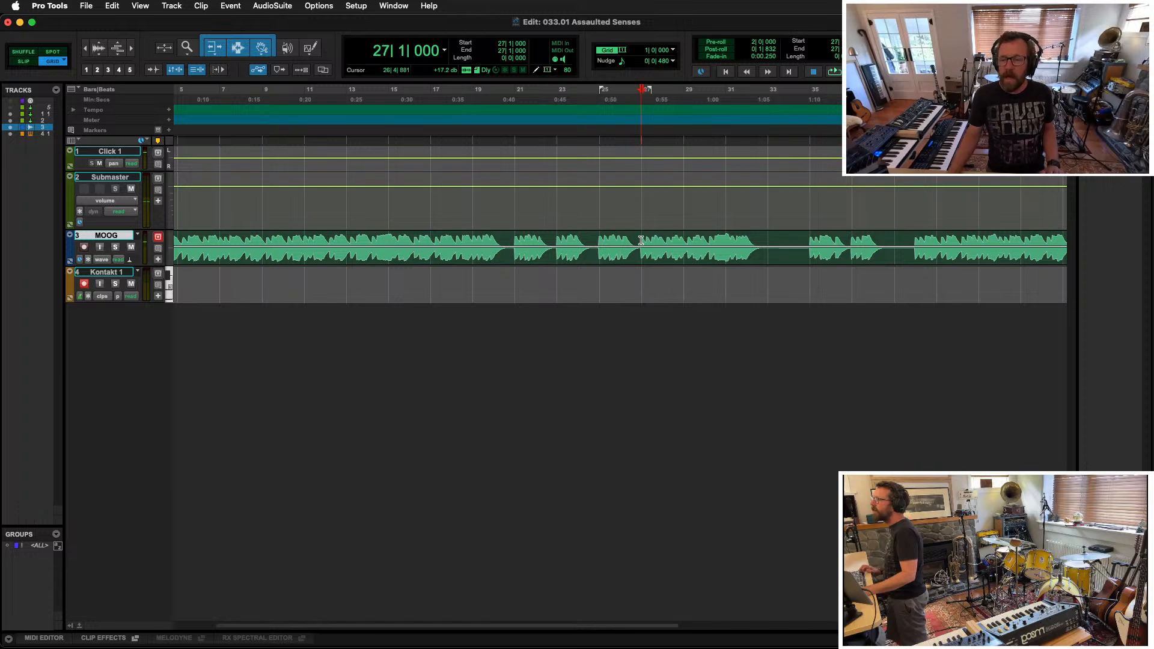
pyautogui.keyDown('shift'); pyautogui.click(912, 235); pyautogui.keyUp('shift')
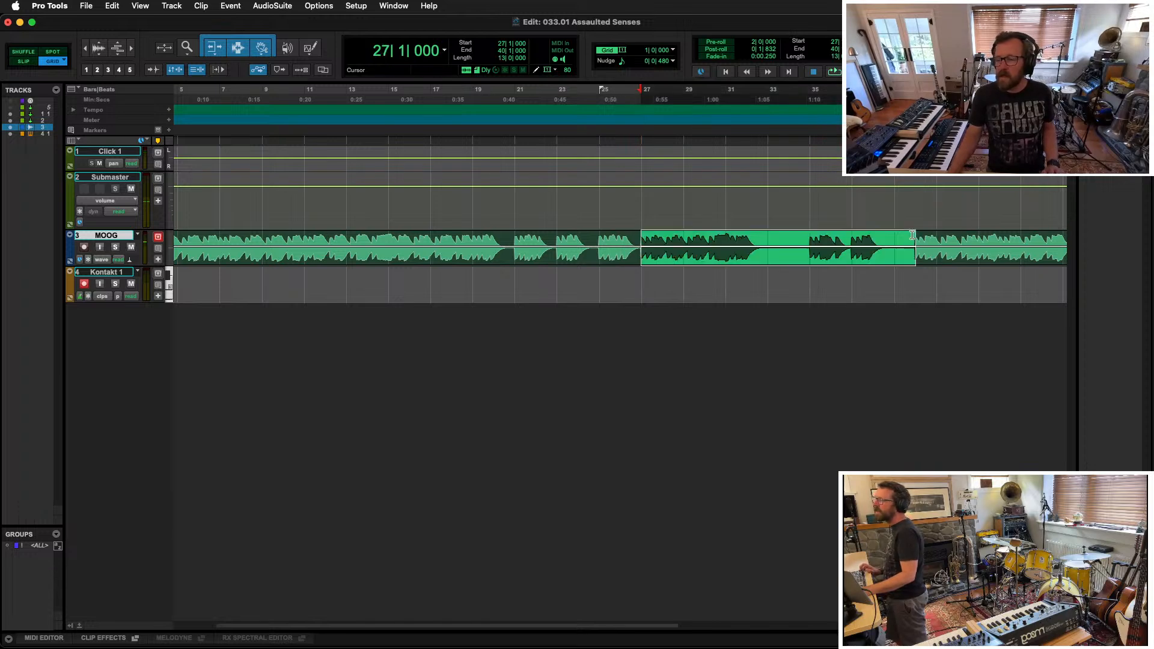
pyautogui.click(23, 51)
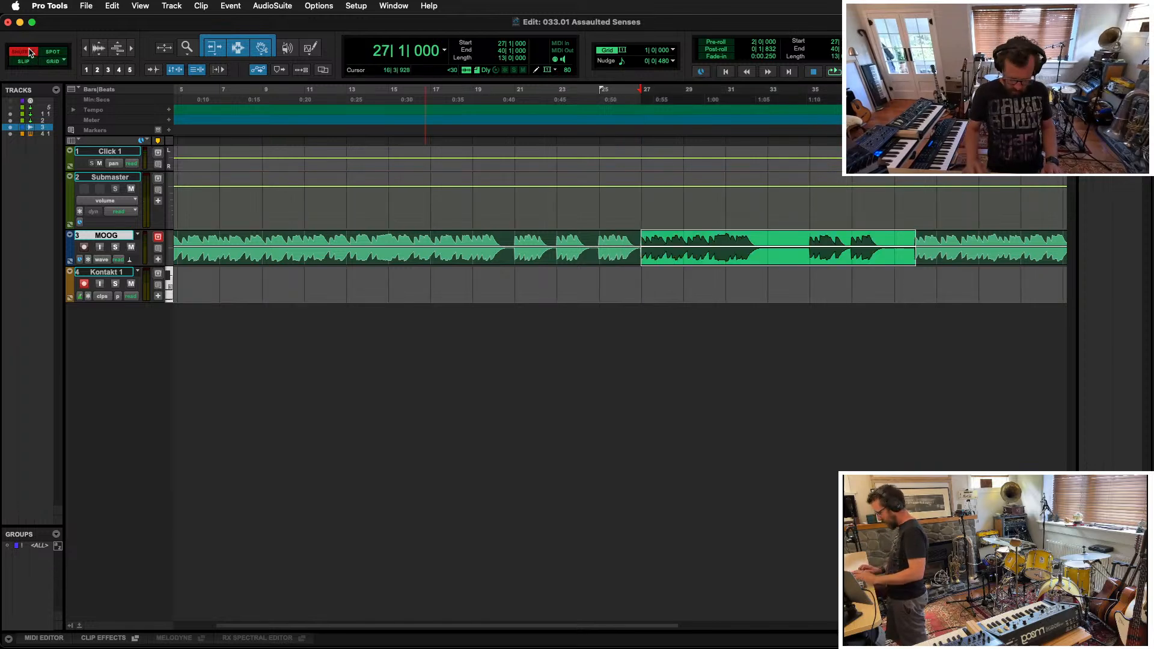
pyautogui.press('Delete')
pyautogui.click(24, 61)
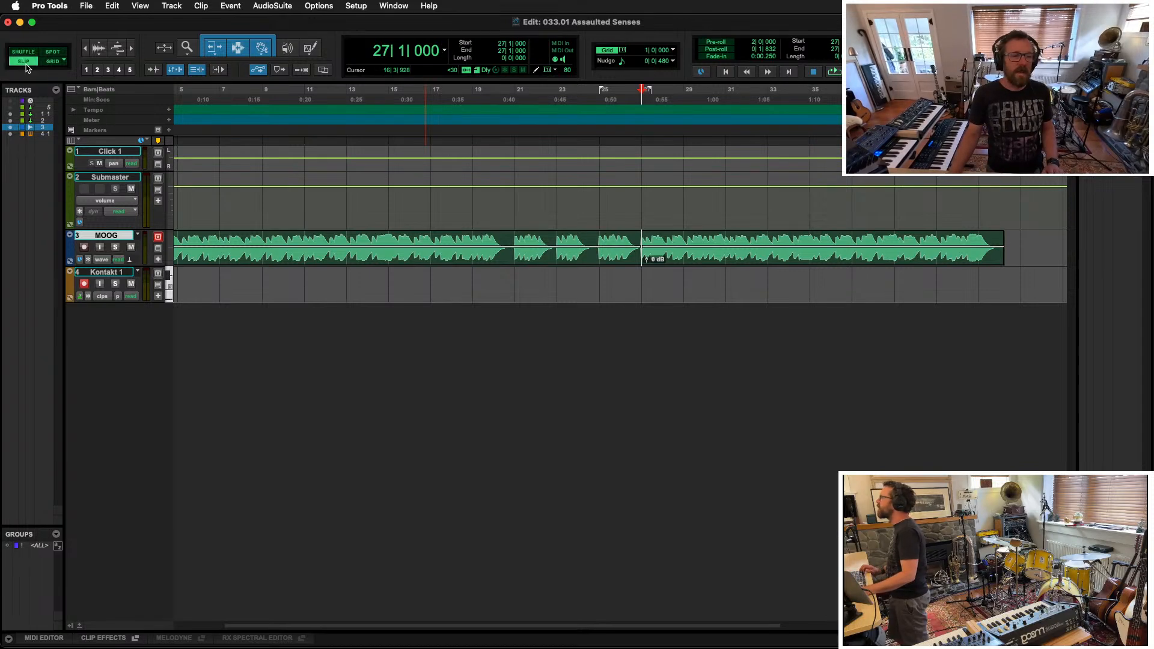
# Step: Extend the start of the last MOOG clip back to 26|4|853 and play the shortened arrangement from the edit and from near bar 41
pyautogui.press('t')
pyautogui.press('t')
pyautogui.press('t')
pyautogui.press('t')
pyautogui.moveTo(624, 247); pyautogui.dragTo(610, 246)
pyautogui.press('r')
pyautogui.press('r')
pyautogui.press('r')
pyautogui.press('r')
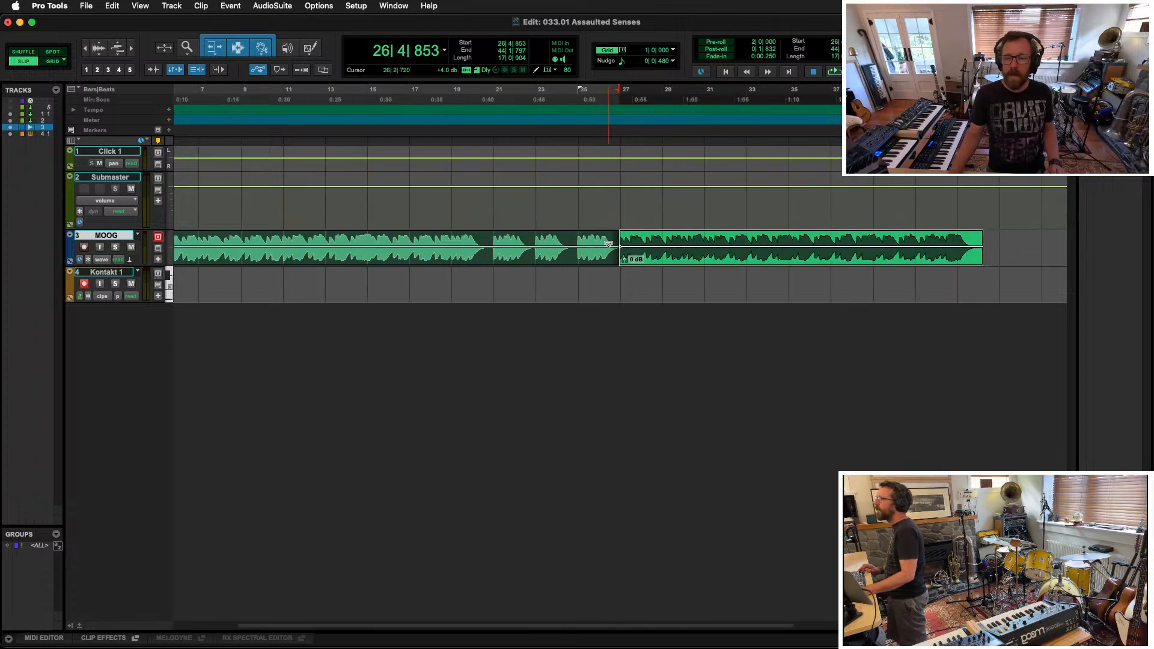
pyautogui.press('r')
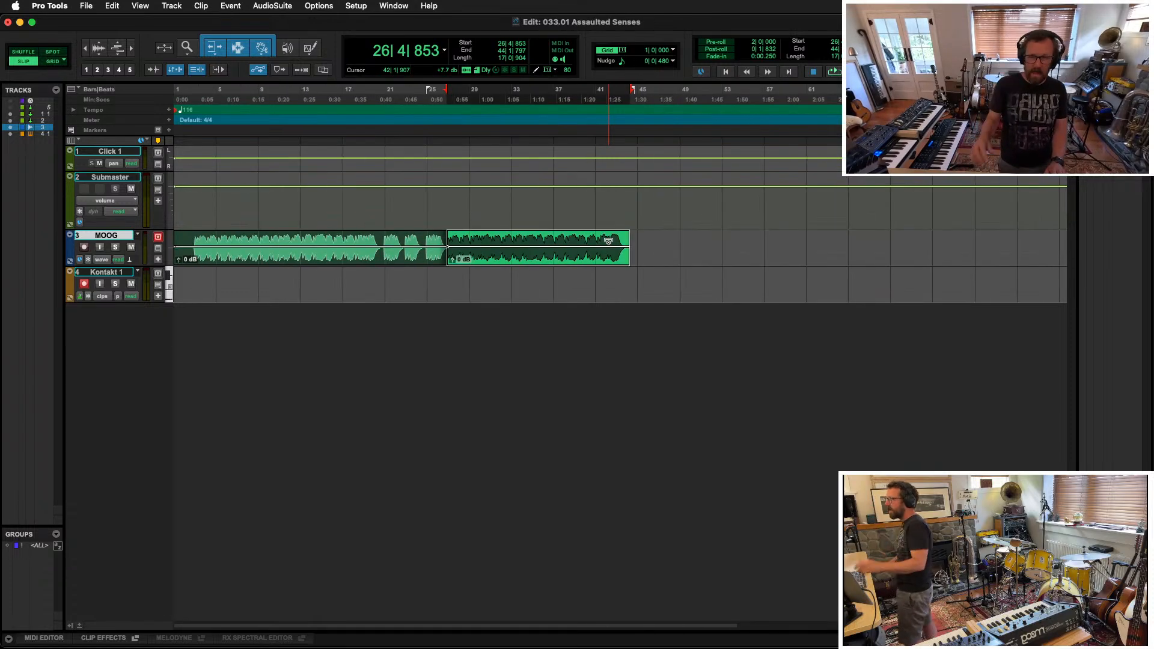
pyautogui.press('space')
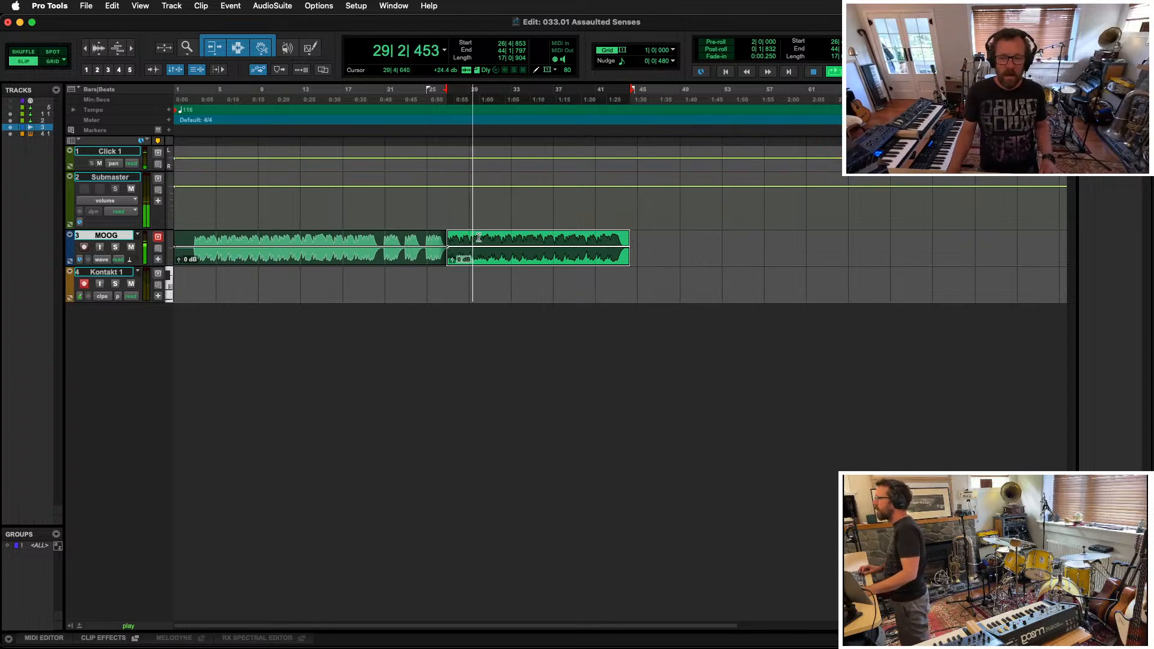
pyautogui.click(594, 249)
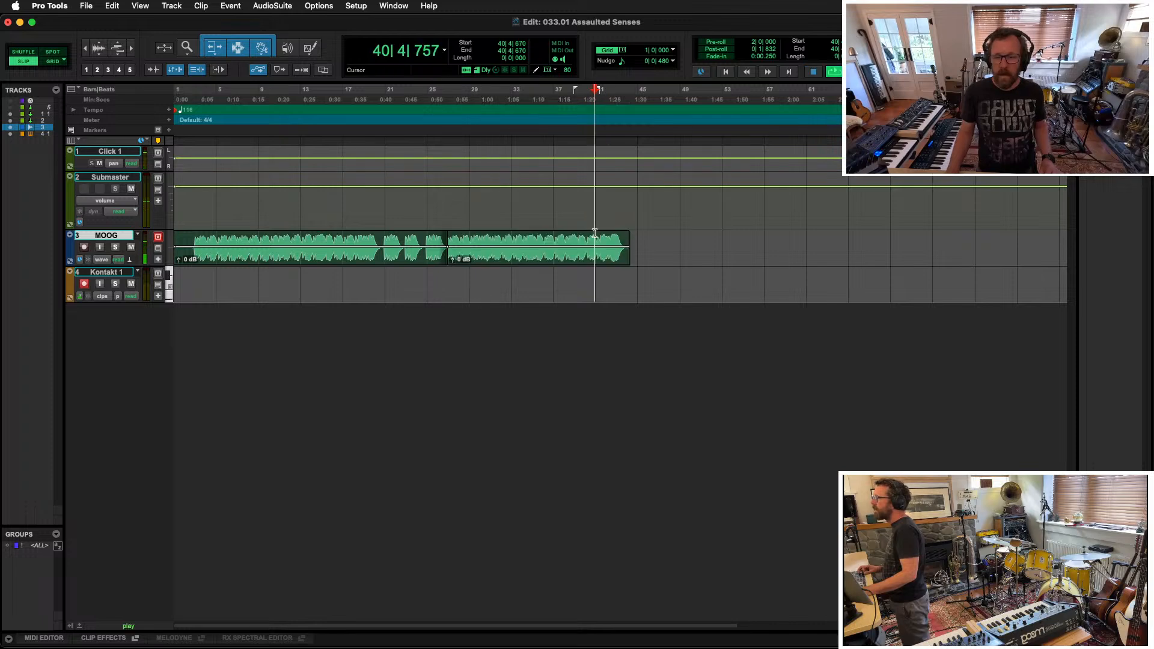
# Step: In Grid mode, select the MOOG audio from bar 20 to 26|4|853 and place a copy of it at bar 43
pyautogui.click(368, 238)
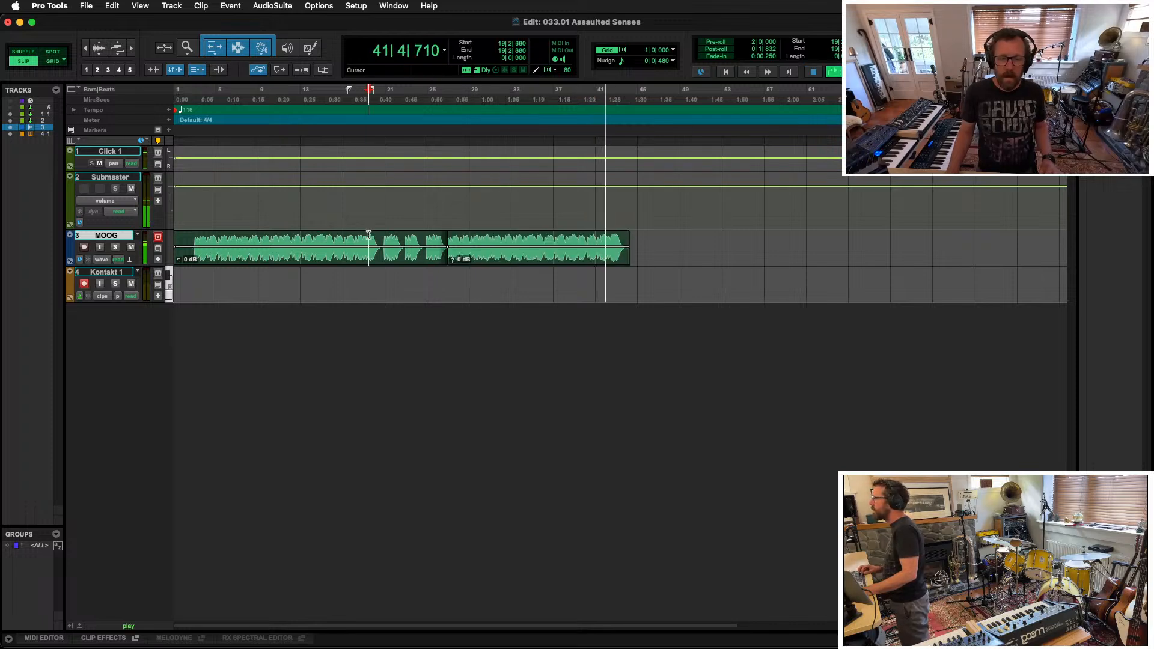
pyautogui.doubleClick(432, 238)
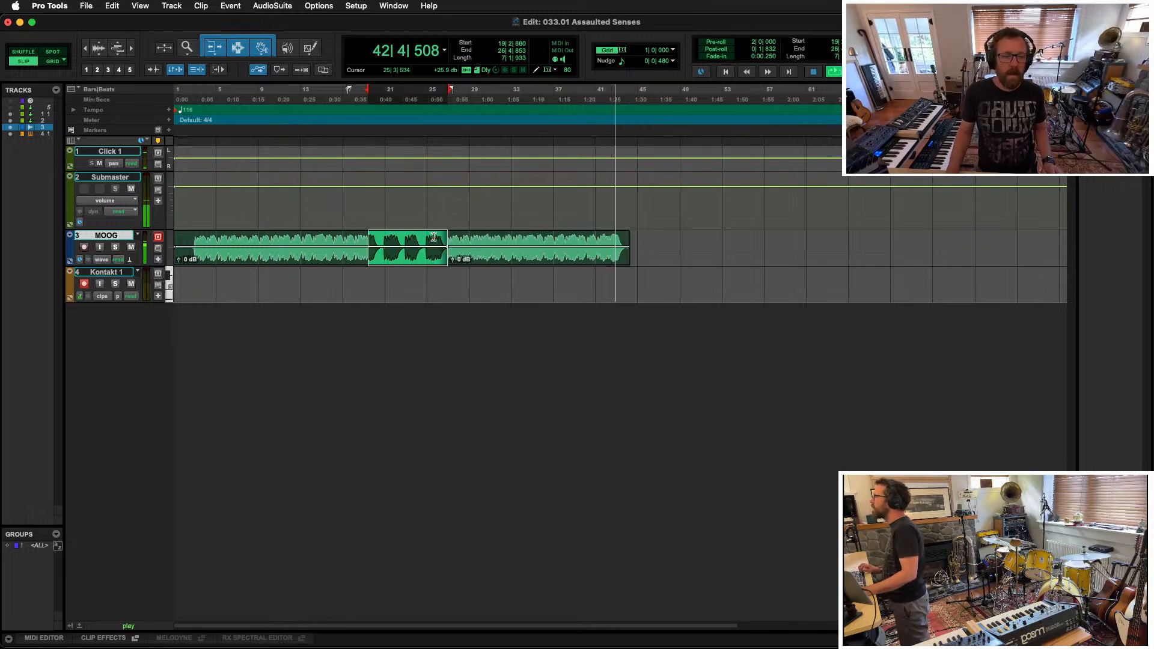
pyautogui.press('space')
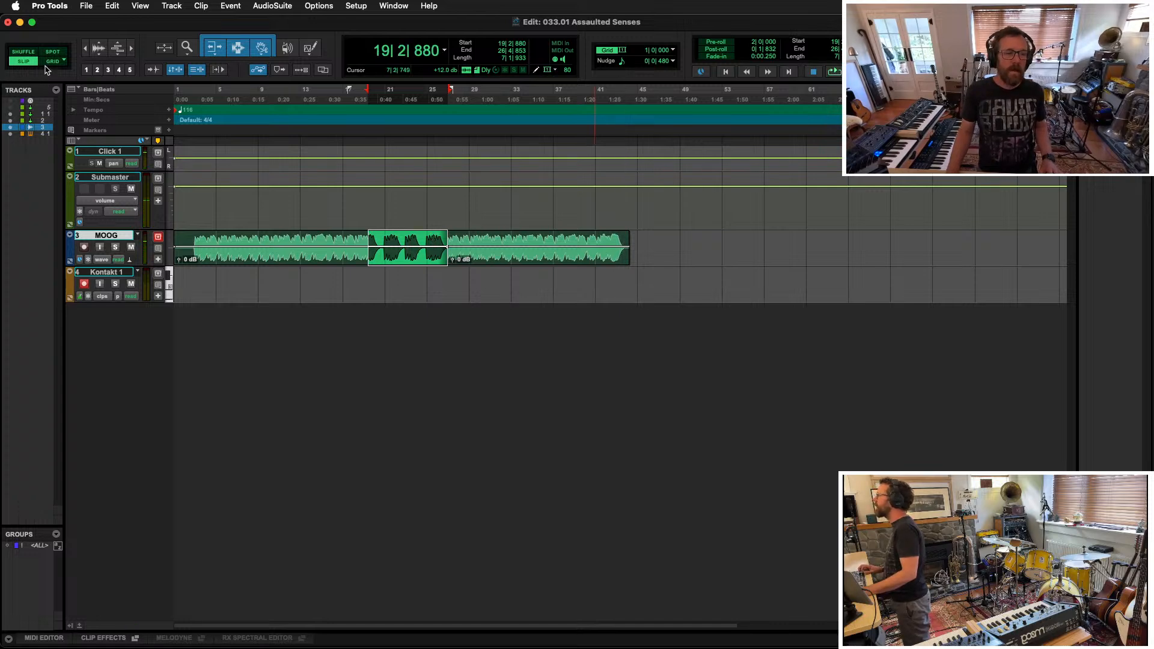
pyautogui.click(52, 61)
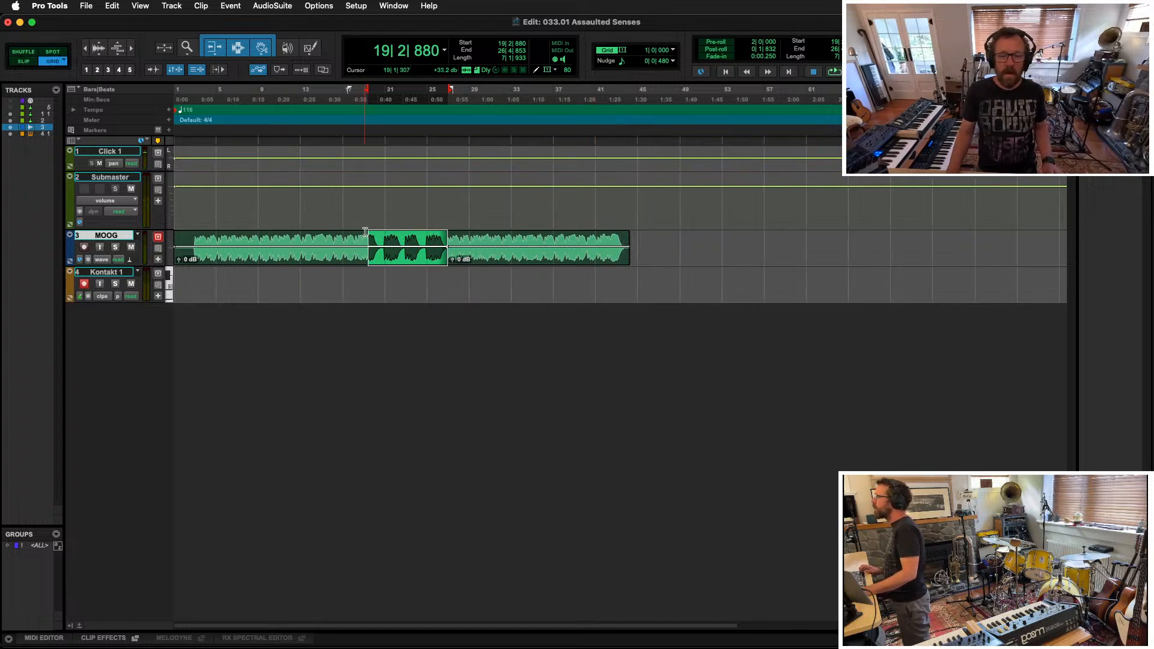
pyautogui.press('space')
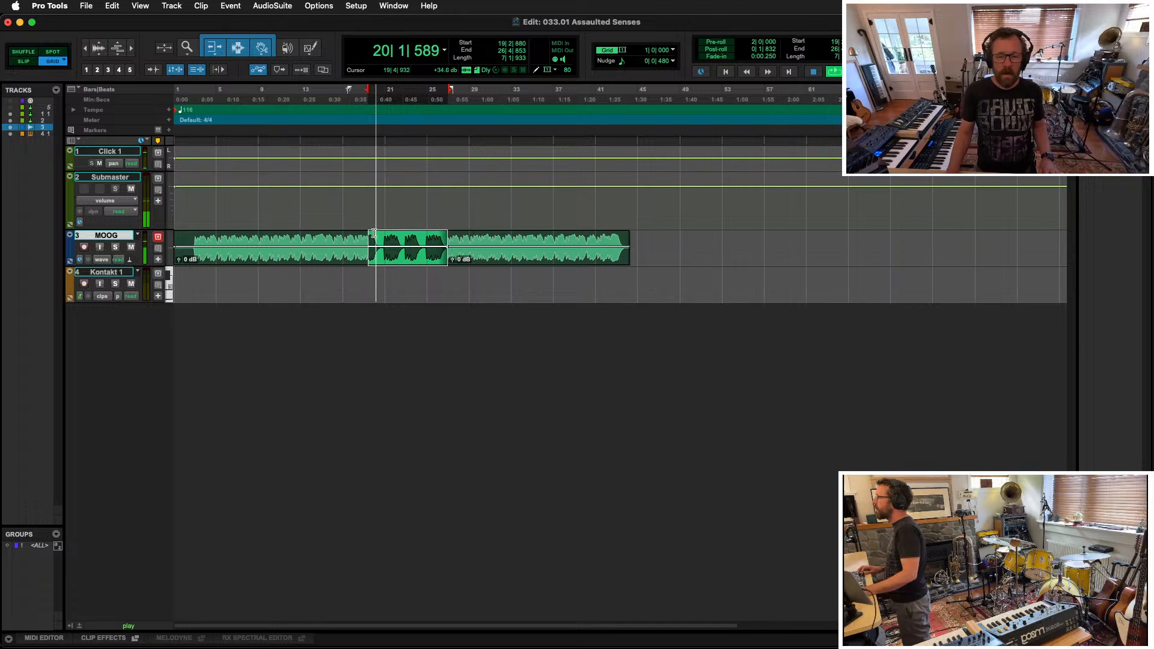
pyautogui.keyDown('shift'); pyautogui.click(372, 235); pyautogui.keyUp('shift')
pyautogui.press('space')
pyautogui.press('space')
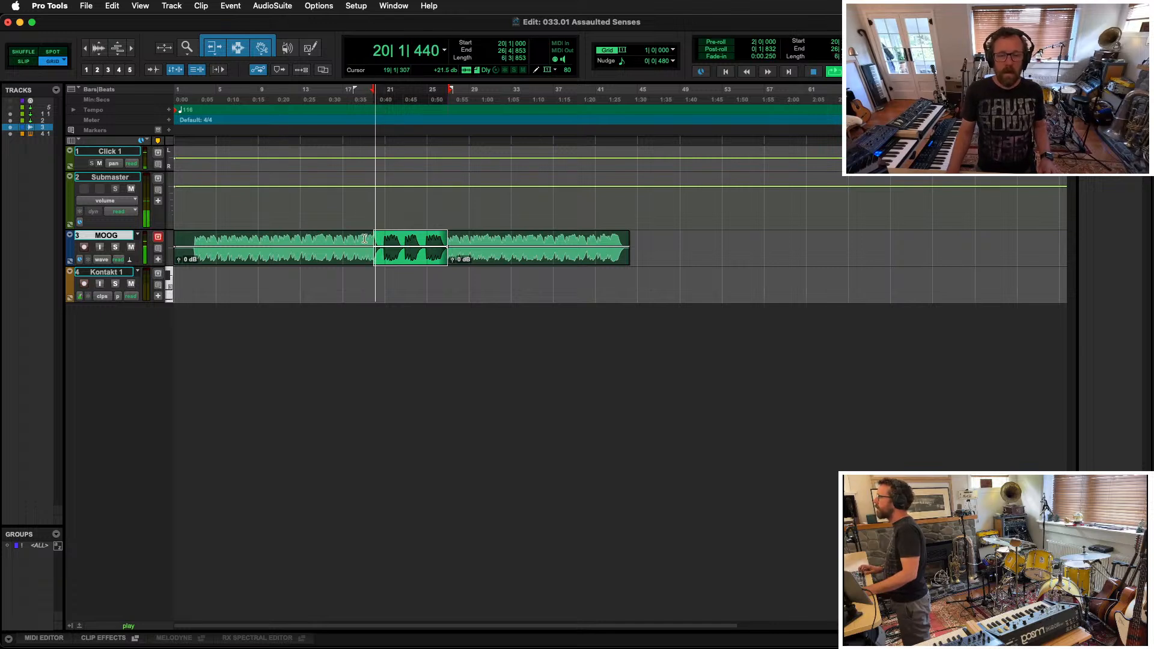
pyautogui.press('space')
pyautogui.moveTo(412, 255); pyautogui.dragTo(646, 253)
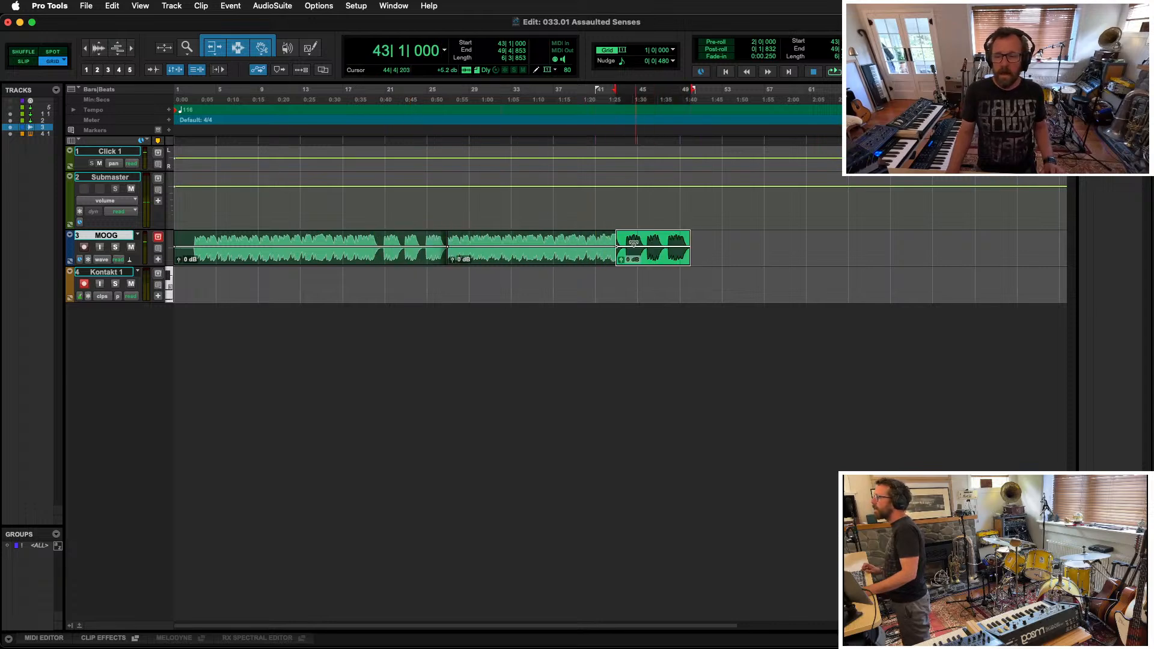
# Step: Play from bar 41 to check the transition into the copied MOOG section at bar 43
pyautogui.click(600, 236)
pyautogui.press('space')
pyautogui.press('t')
pyautogui.press('t')
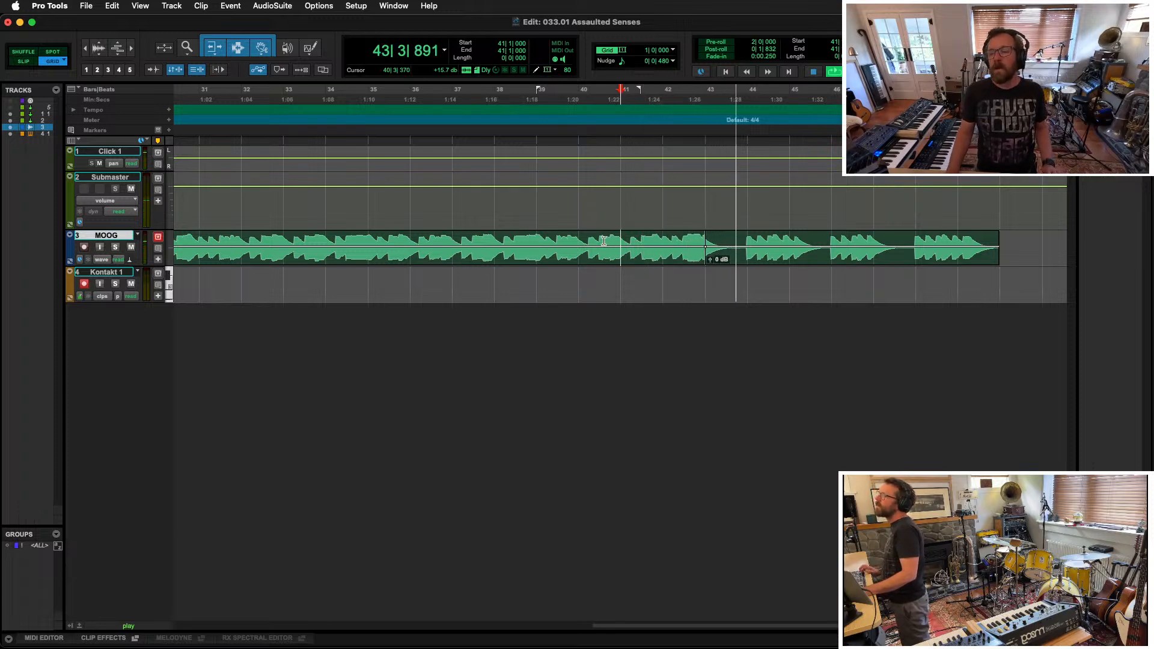
pyautogui.press('space')
# Step: Try extending the start of the copied MOOG clip back to bar 42, play the transition, and undo the extension
pyautogui.click(711, 240)
pyautogui.hotkey('alt', '-')
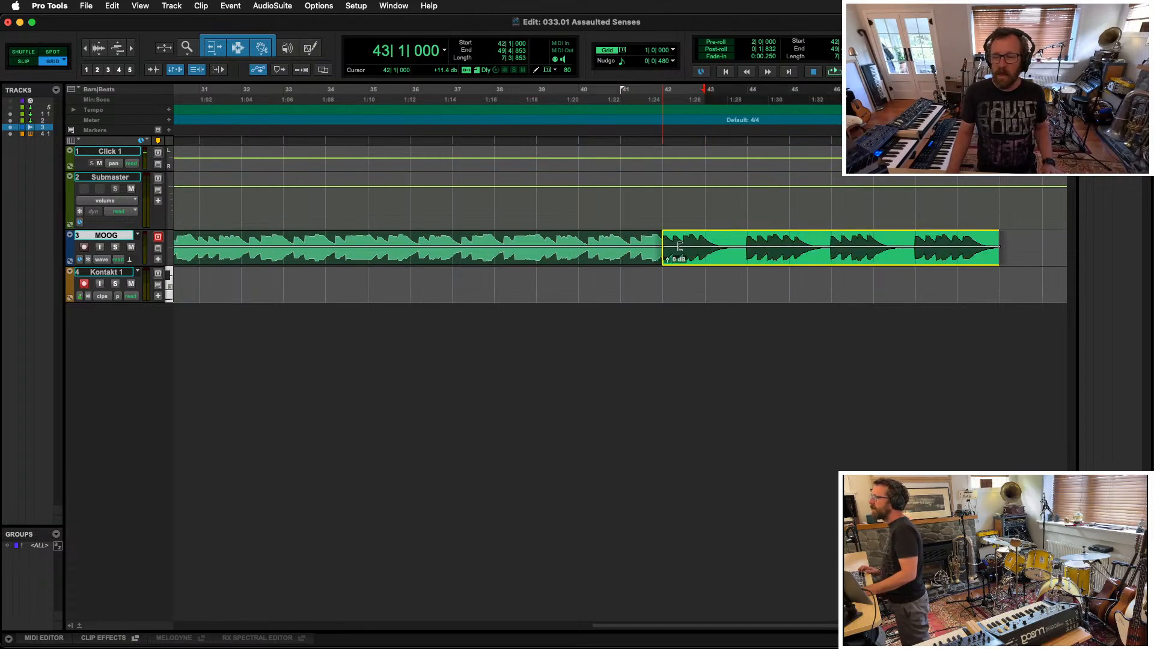
pyautogui.click(614, 240)
pyautogui.press('space')
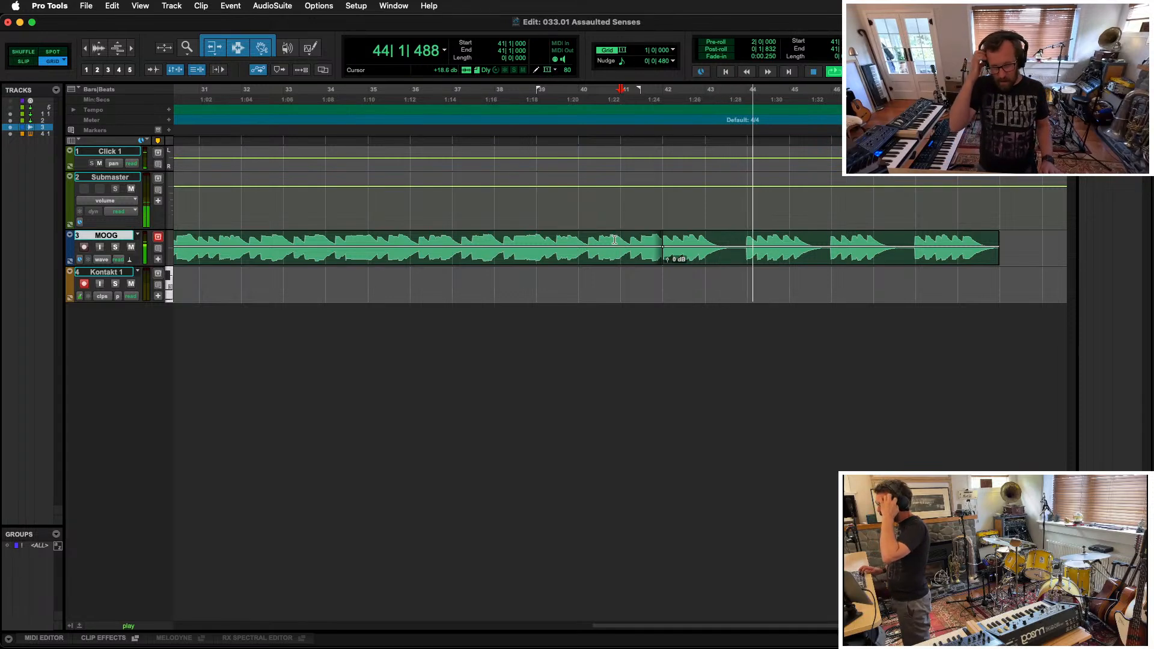
pyautogui.press('space')
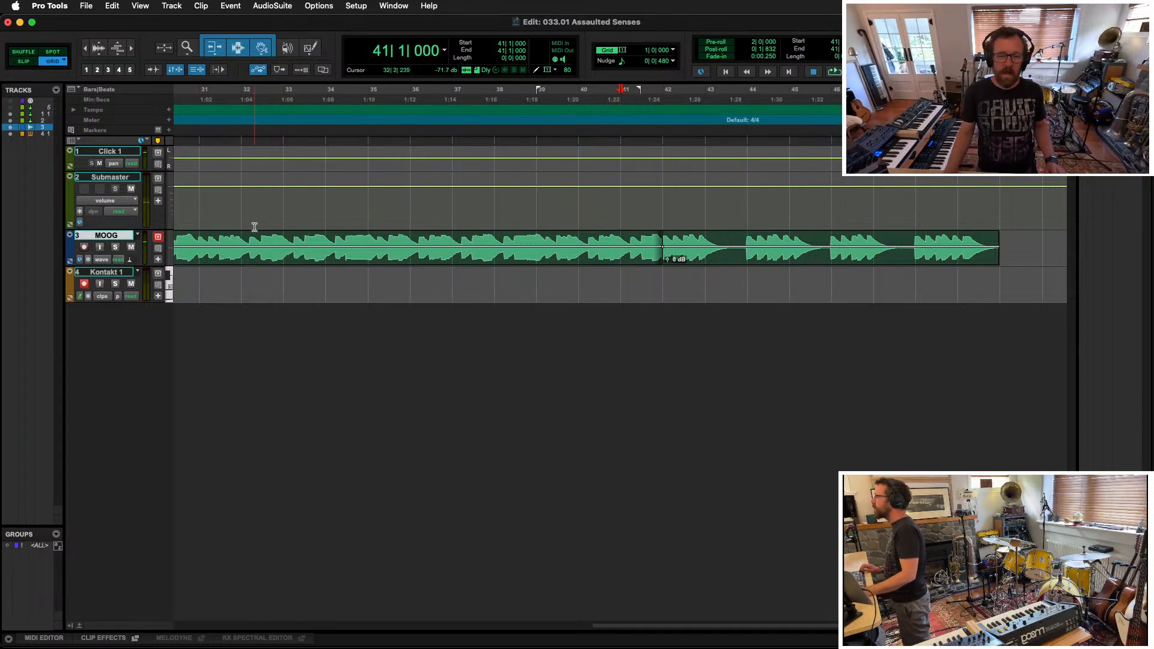
pyautogui.press('r')
pyautogui.click(550, 258)
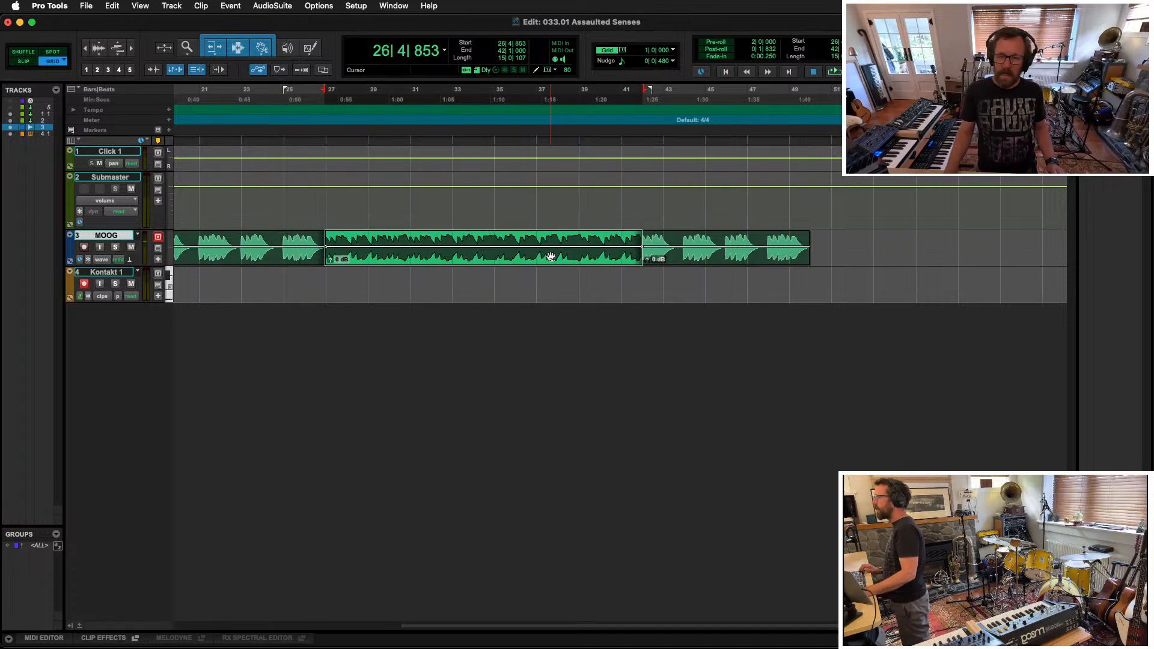
pyautogui.press('space')
pyautogui.press('space')
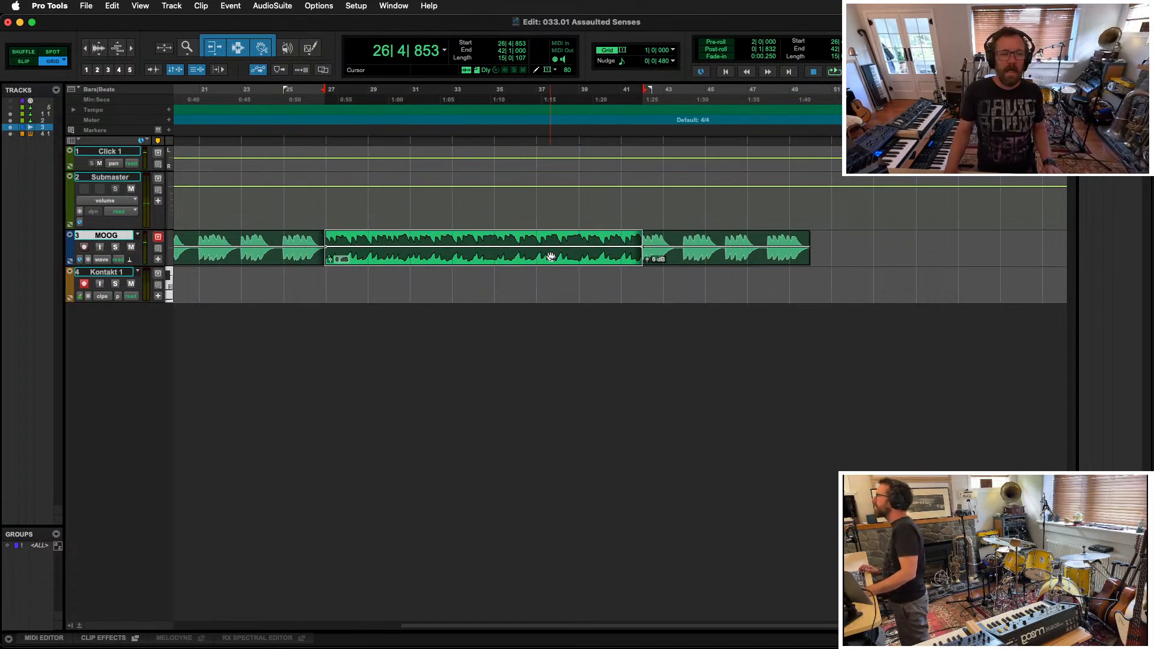
pyautogui.press('super+z')
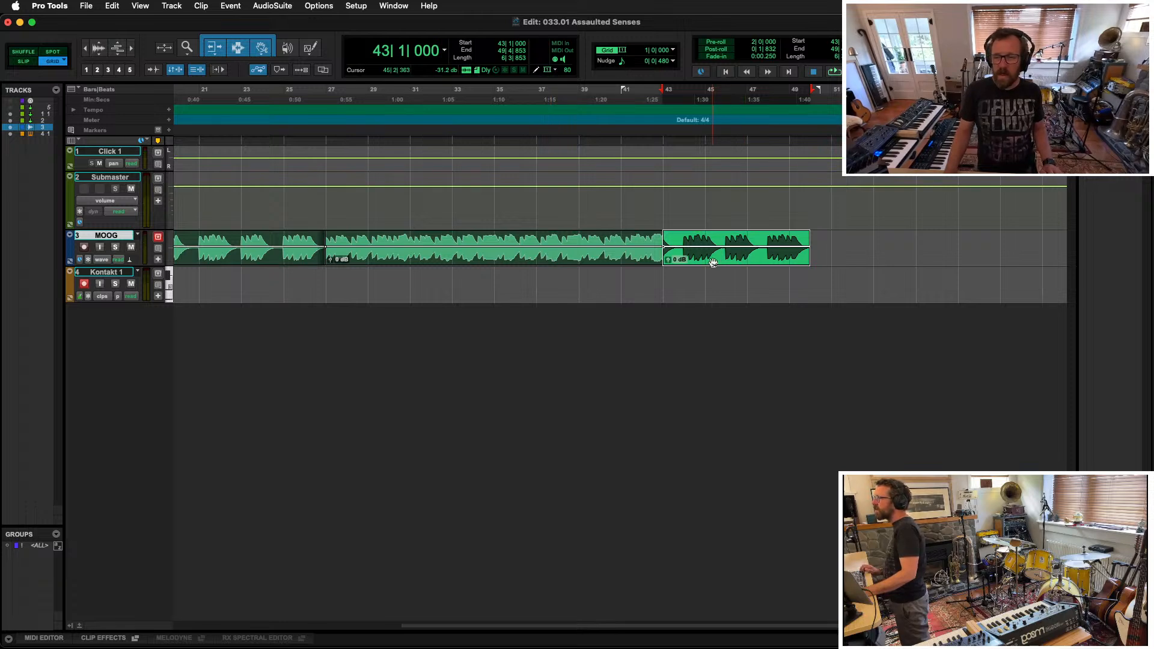
# Step: Move the copied MOOG clip to bar 44, extend its start back to bar 43, and play the transition from bar 41
pyautogui.moveTo(712, 262); pyautogui.dragTo(663, 242)
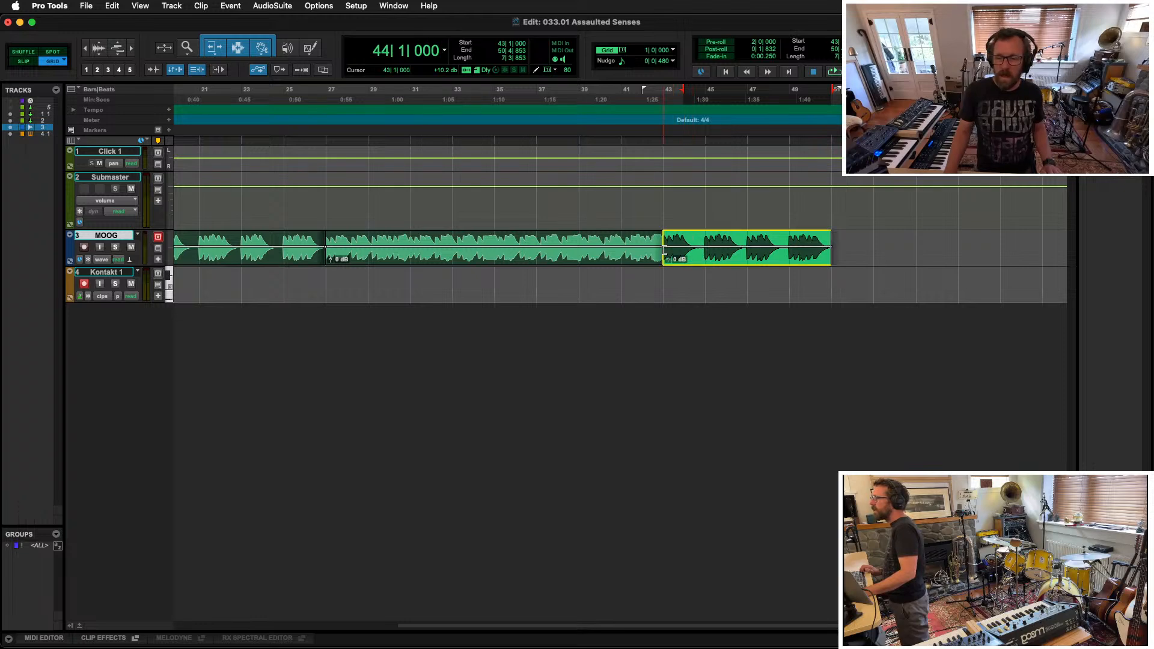
pyautogui.click(626, 231)
pyautogui.press('space')
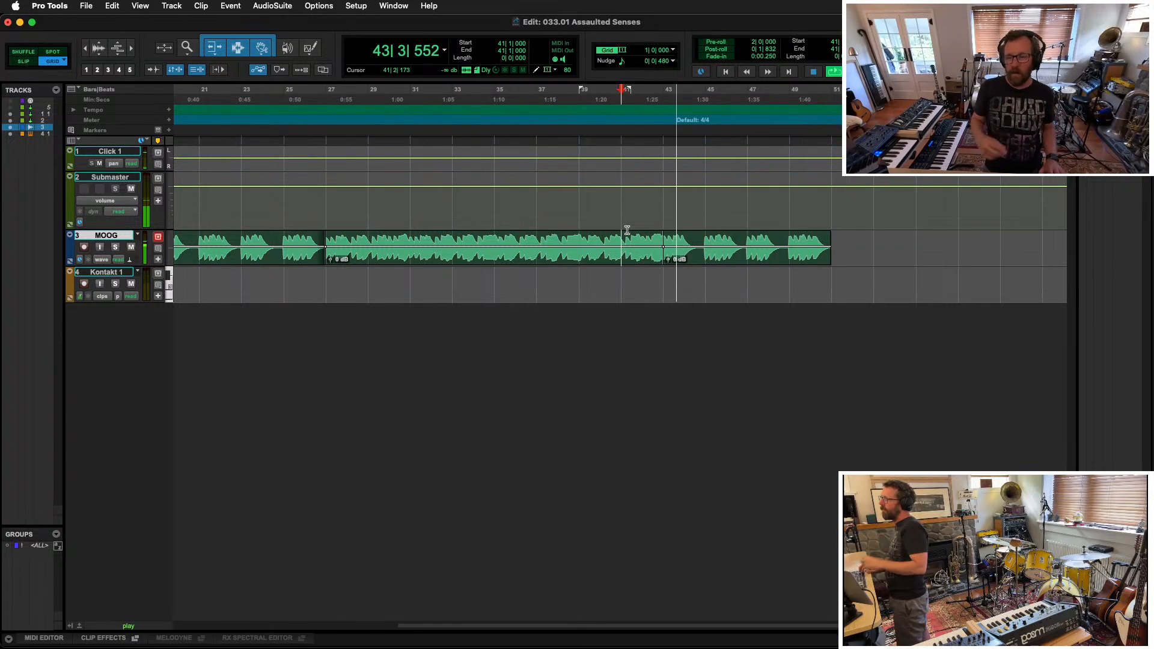
pyautogui.press('space')
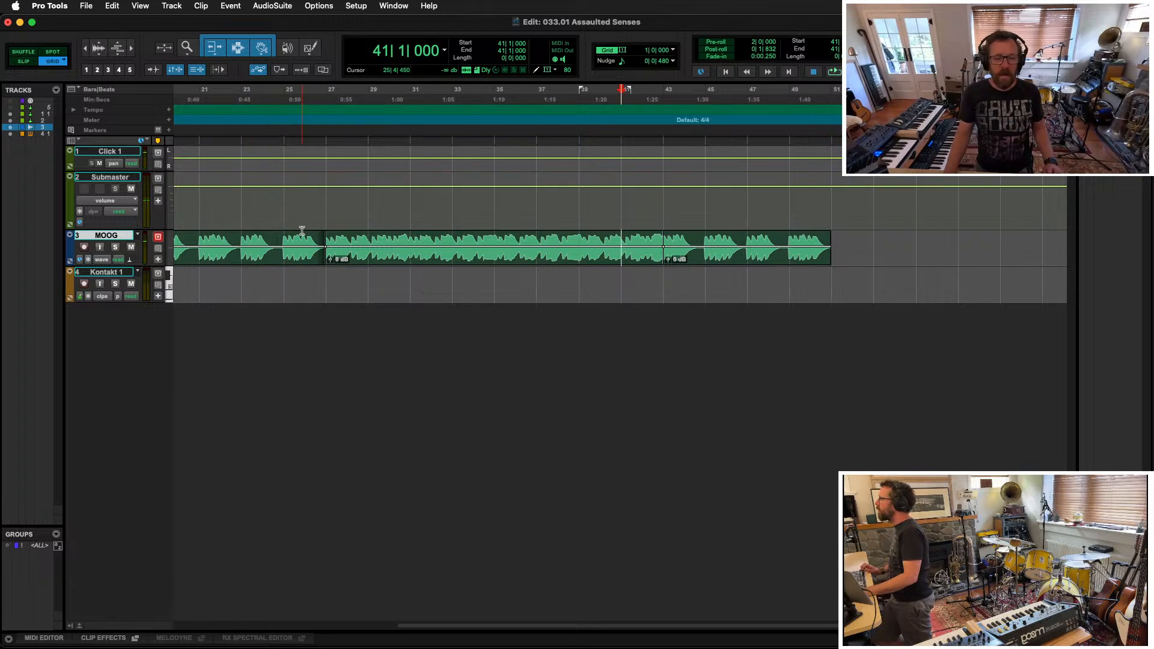
# Step: Try adding a marker named CH at bar 20, undo it, and play the MOOG section from bar 20
pyautogui.press('super+bracketleft')
pyautogui.click(371, 235)
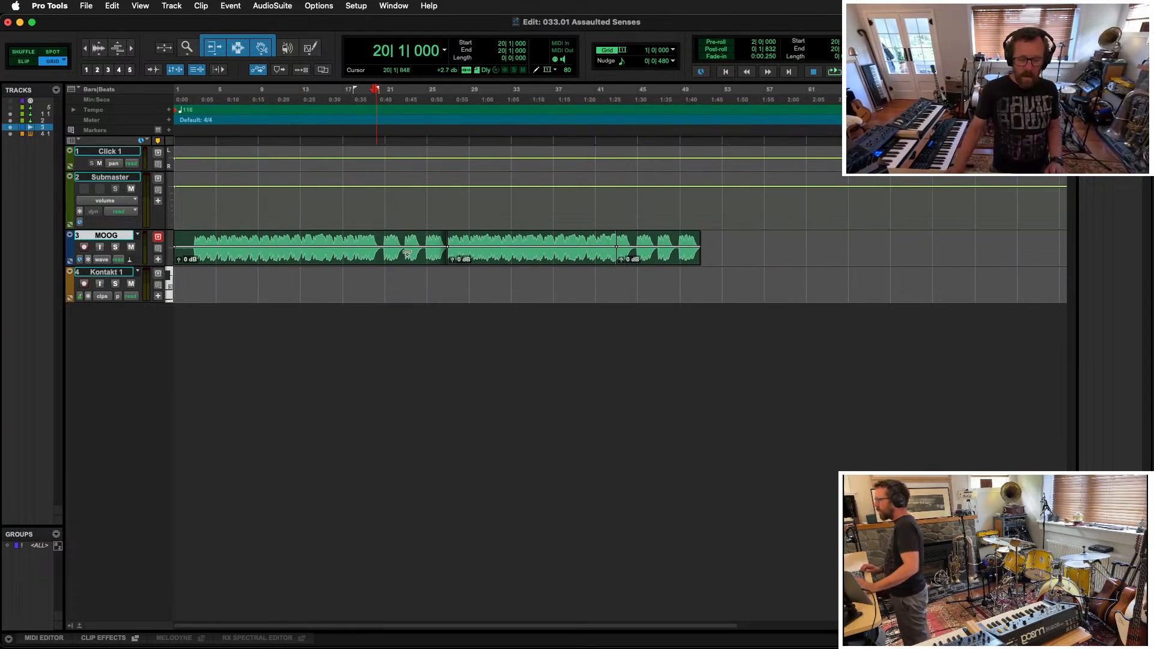
pyautogui.press('Return')
pyautogui.write('CH')
pyautogui.press('Return')
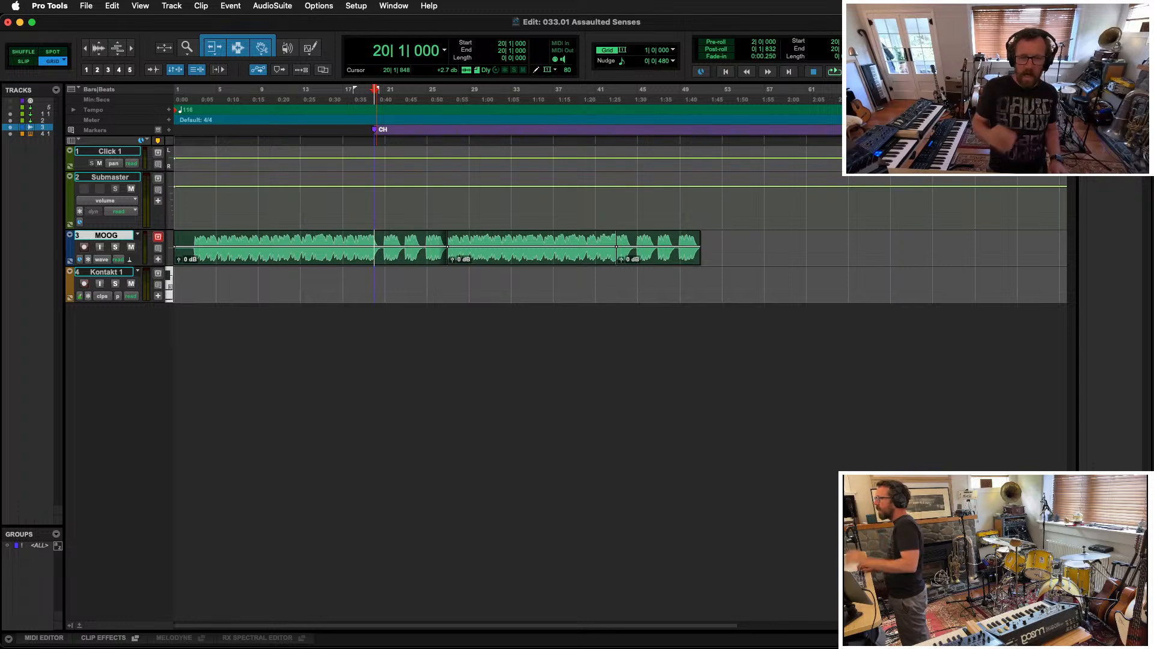
pyautogui.hotkey('shift', 'Tab')
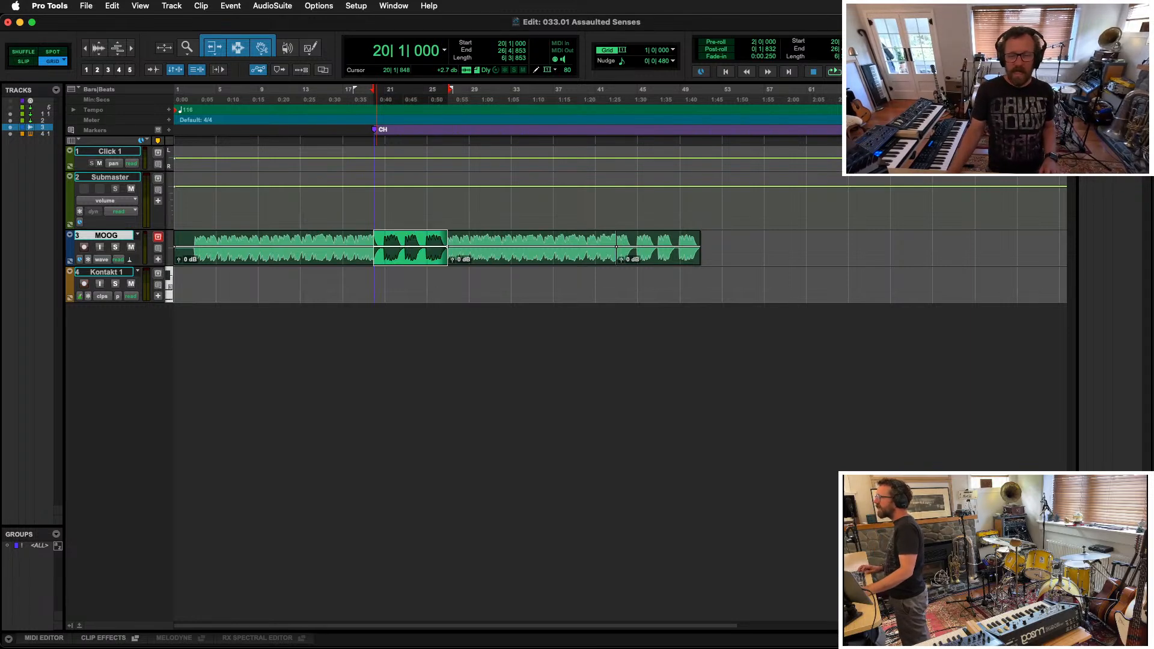
pyautogui.press('super+z')
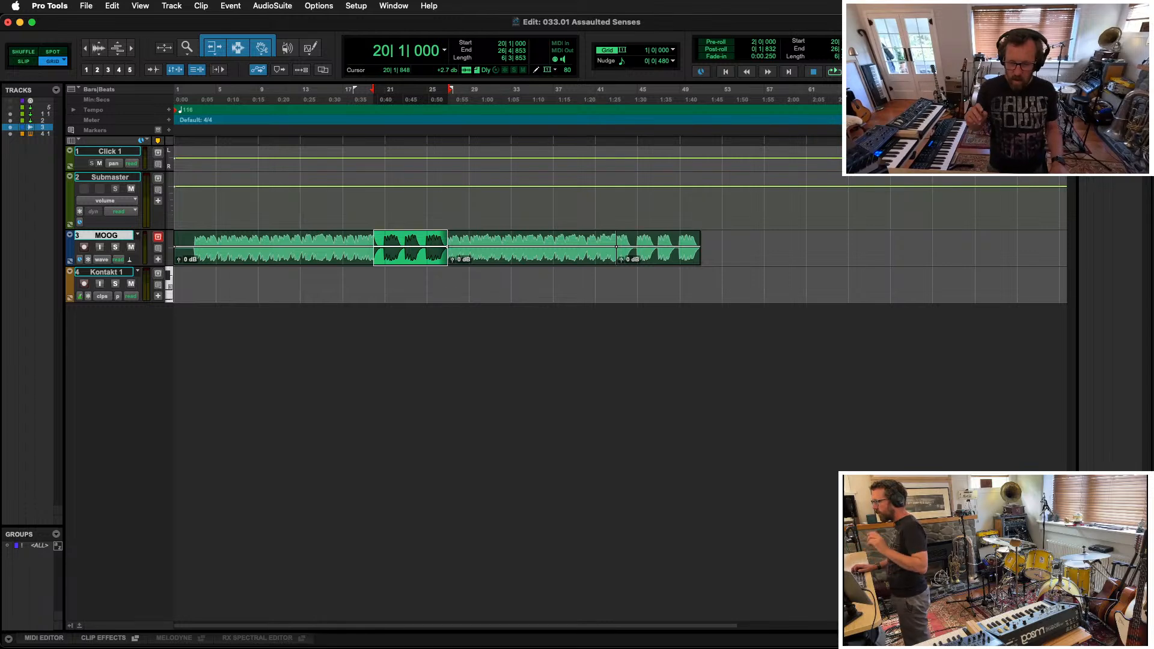
pyautogui.press('space')
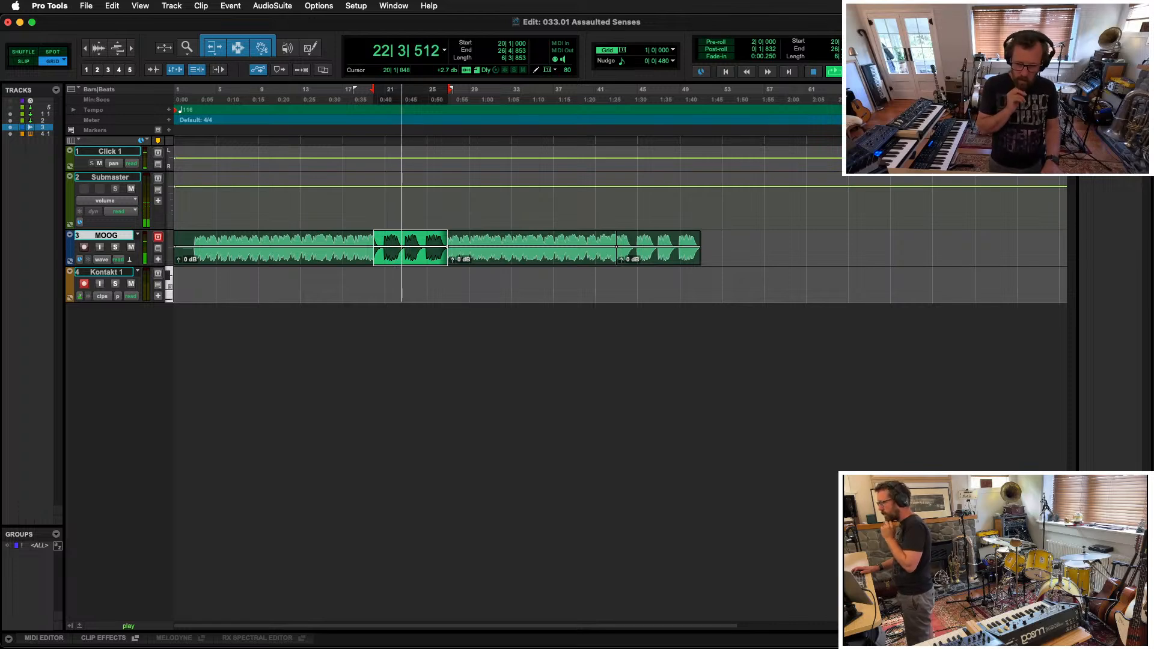
pyautogui.press('space')
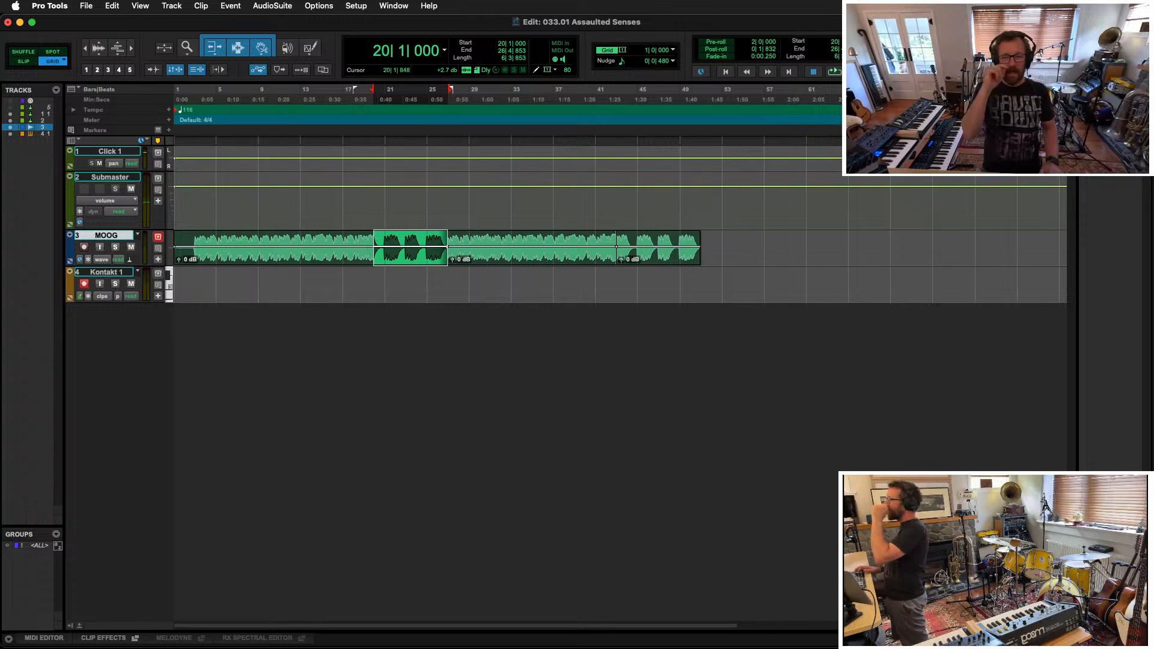
# Step: Select the last two MOOG clips, starting at 26|4|853, and move them together to bar 60
pyautogui.click(521, 258)
pyautogui.keyDown('shift'); pyautogui.click(659, 265); pyautogui.keyUp('shift')
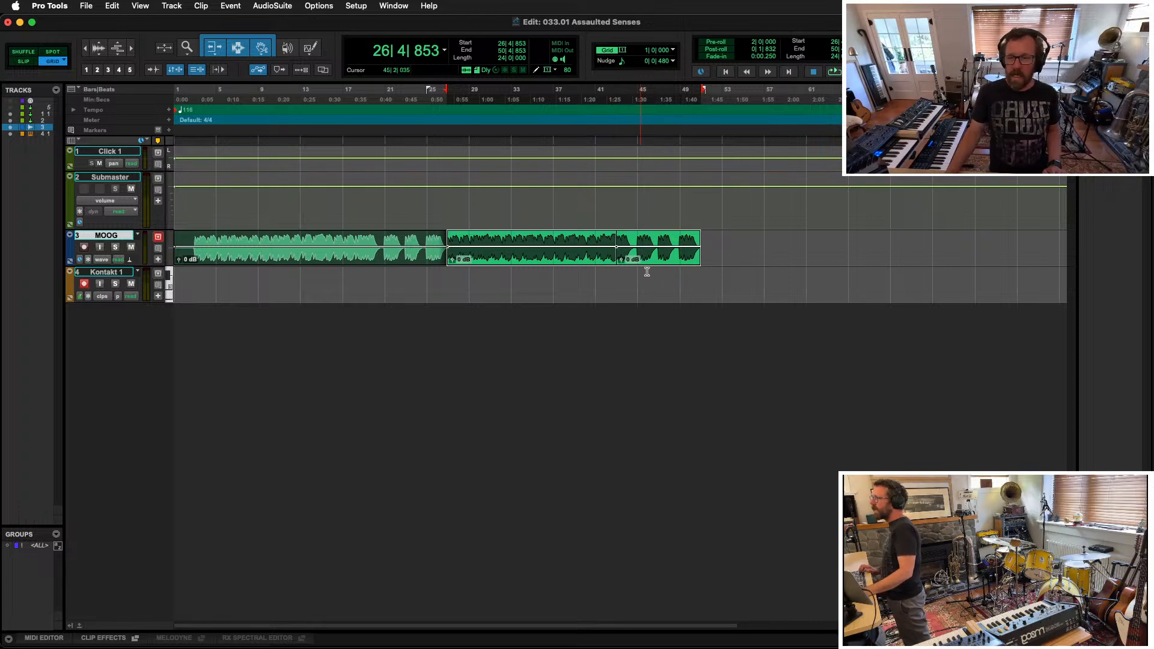
pyautogui.moveTo(649, 262); pyautogui.dragTo(998, 261)
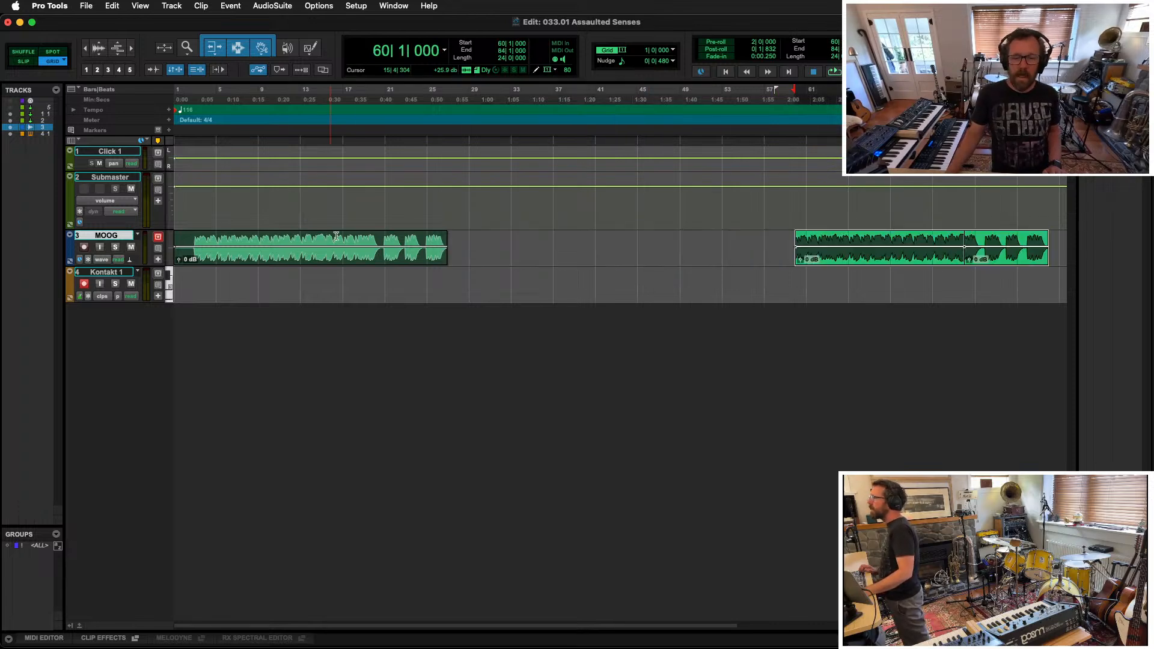
# Step: Play the empty stretch from bar 27 to judge how long the gap before the next section should last
pyautogui.click(447, 239)
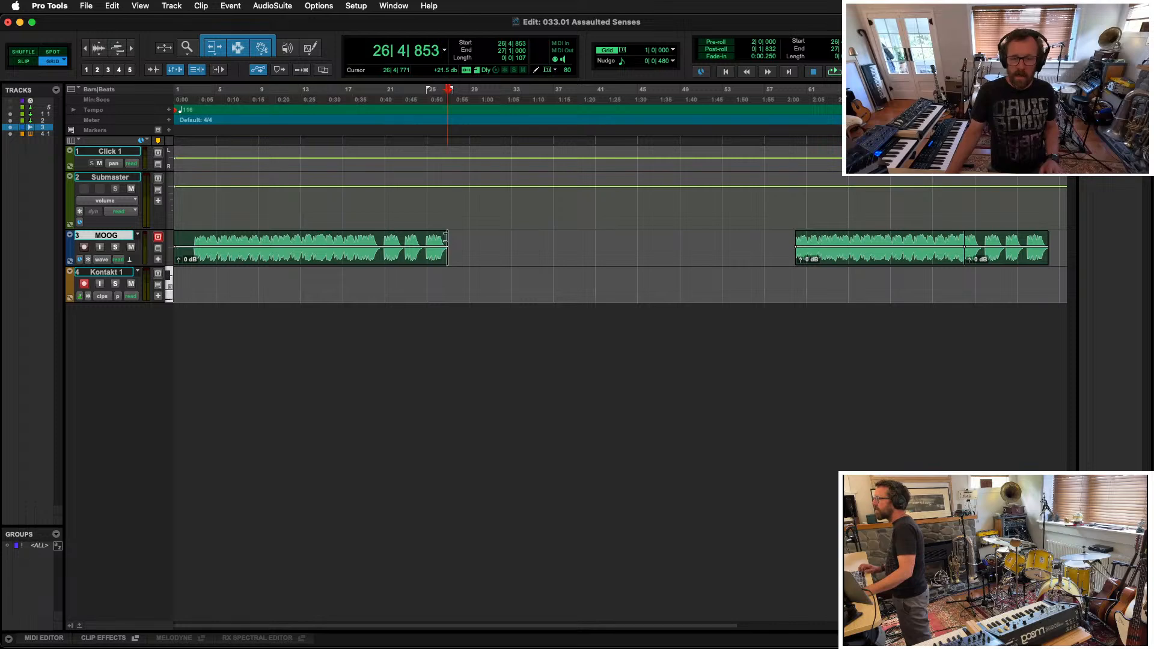
pyautogui.click(453, 239)
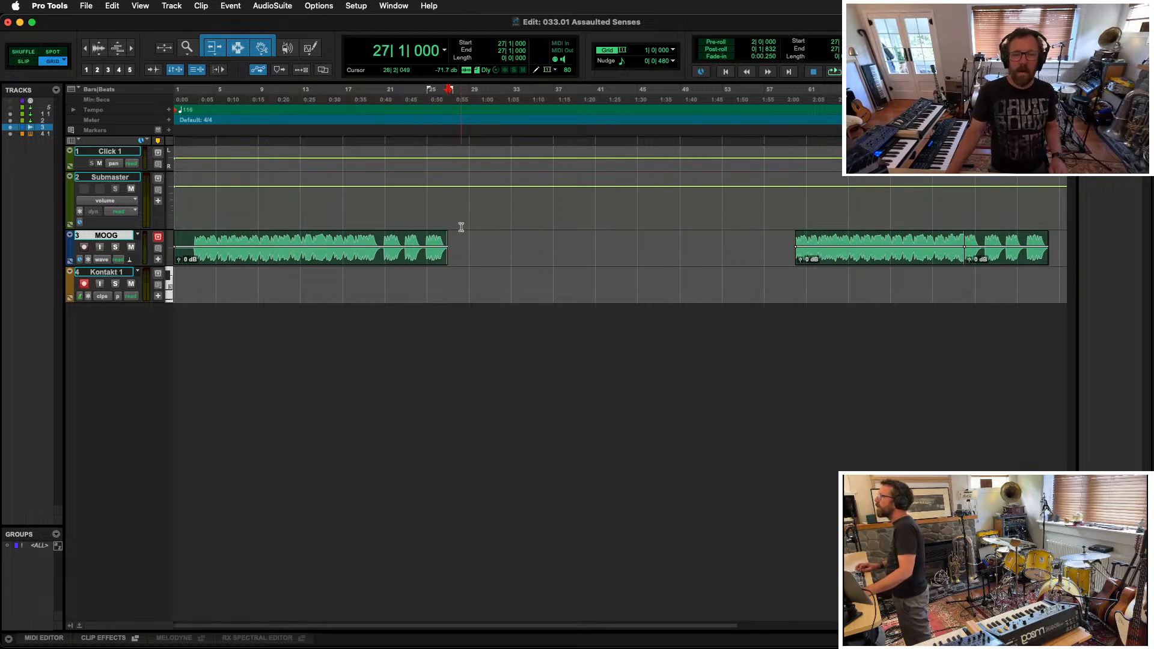
pyautogui.press('space')
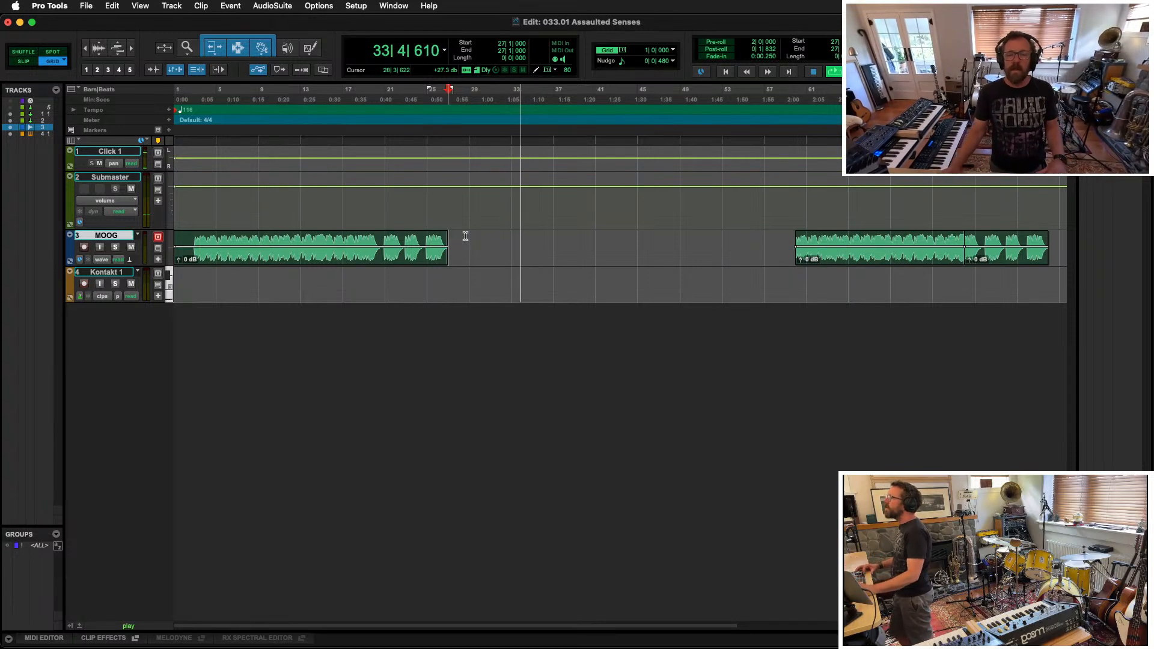
pyautogui.press('space')
# Step: Add a marker named VS at bar 35 on the Markers ruler
pyautogui.click(533, 238)
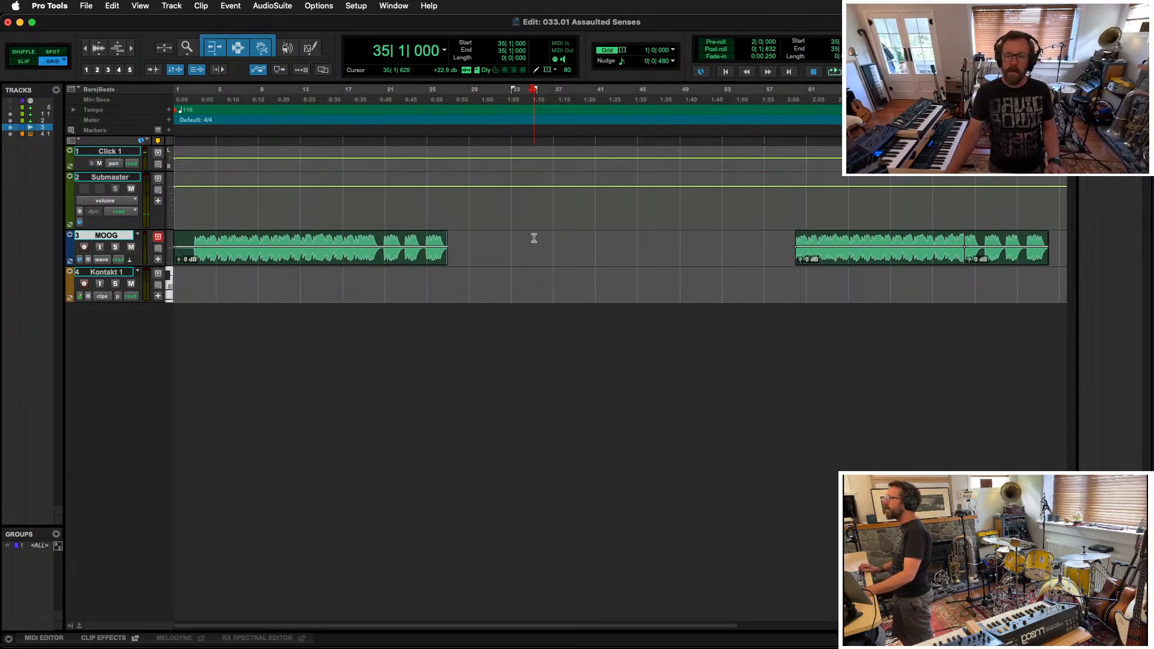
pyautogui.press('KP_Enter')
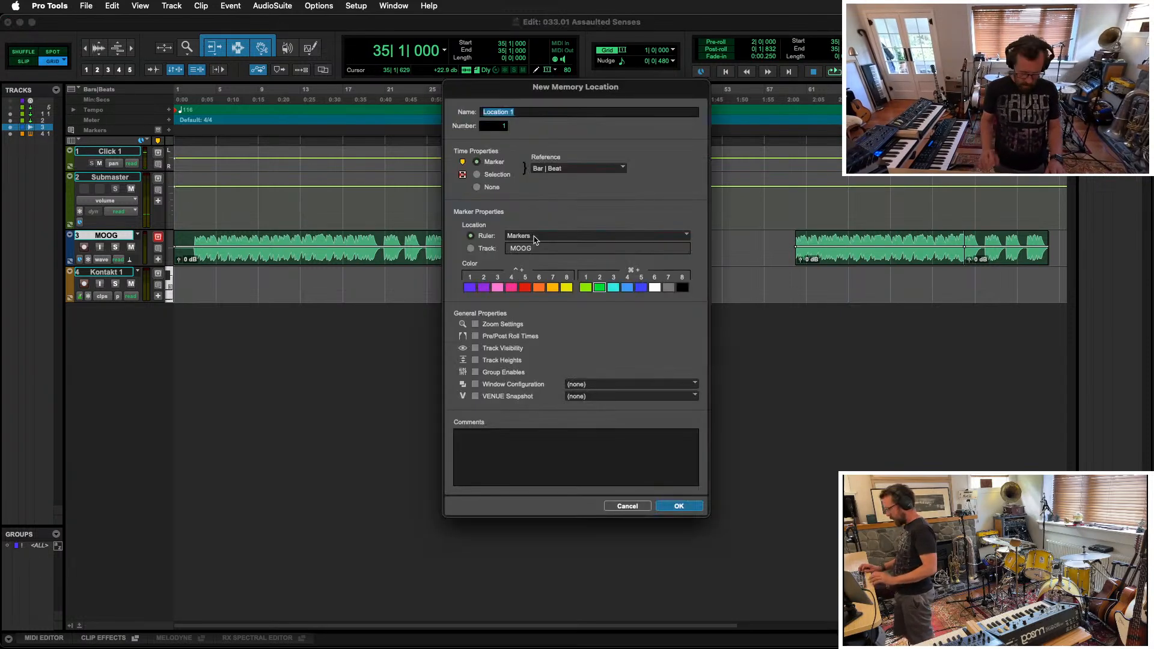
pyautogui.write('VS')
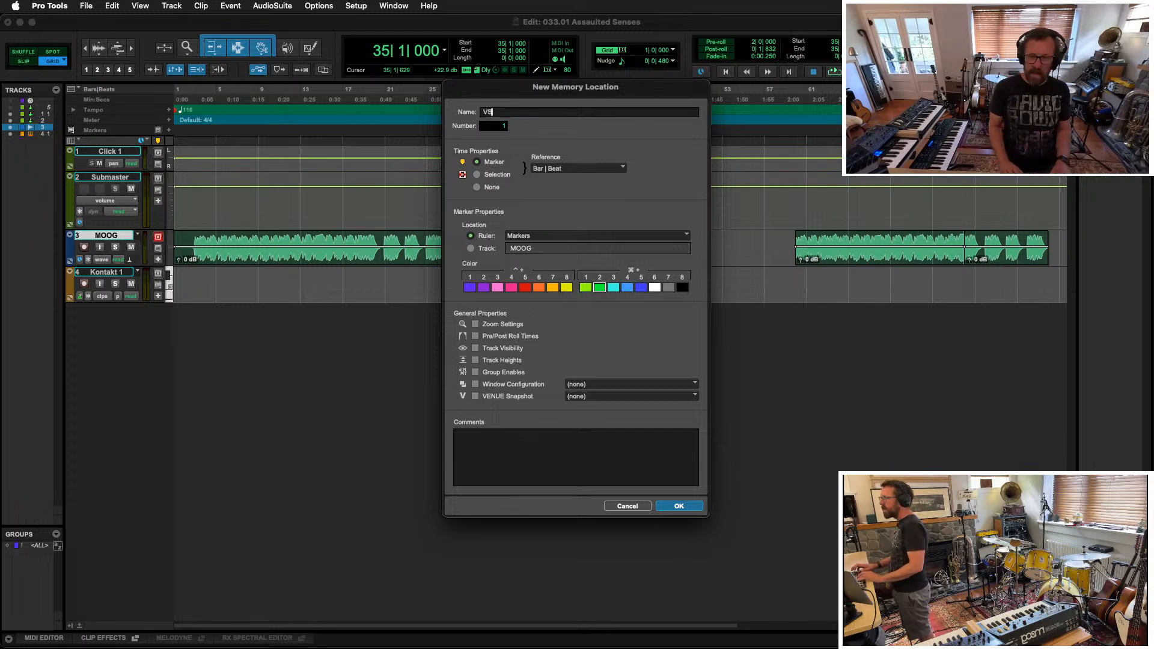
pyautogui.press('Return')
# Step: Snap the two moved MOOG clips to bar 35 and 51|1|107 so they play consecutively, and select the gap from bar 27 to 35
pyautogui.keyDown('ctrl'); pyautogui.click(924, 271); pyautogui.keyUp('ctrl')
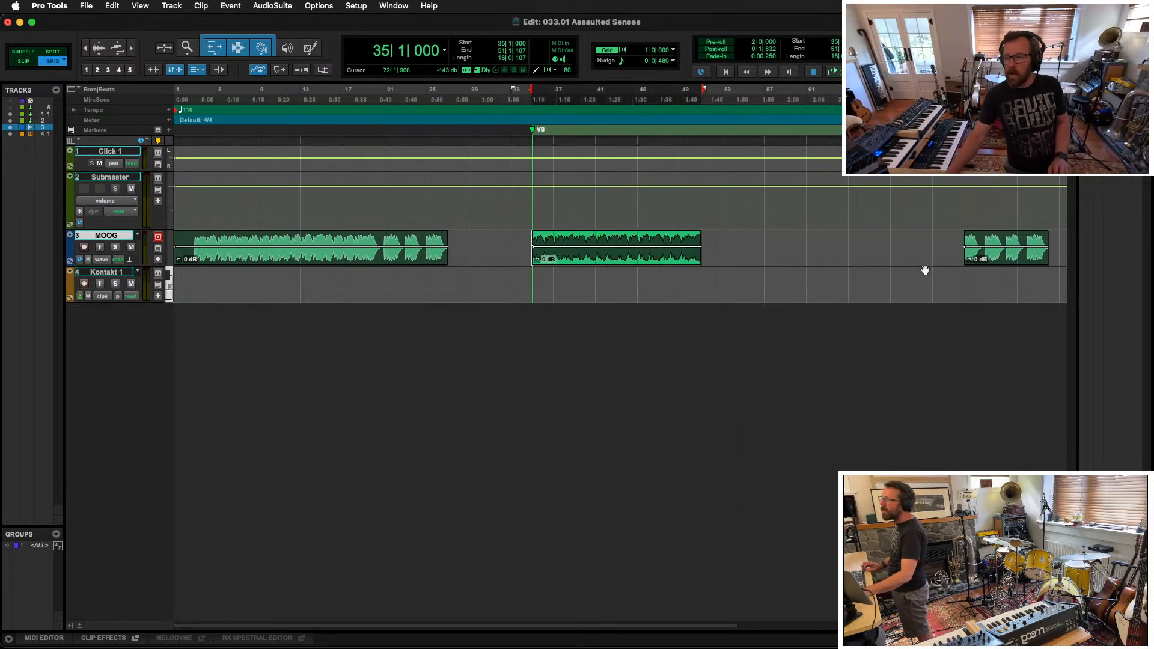
pyautogui.press('Tab')
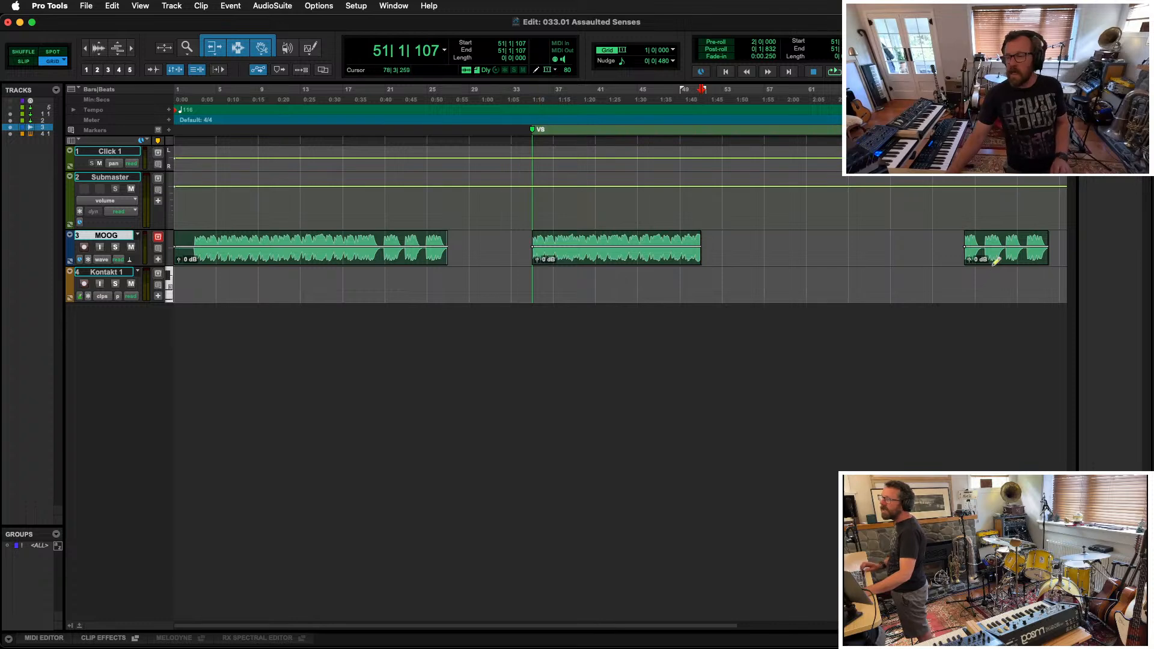
pyautogui.keyDown('ctrl'); pyautogui.click(994, 268); pyautogui.keyUp('ctrl')
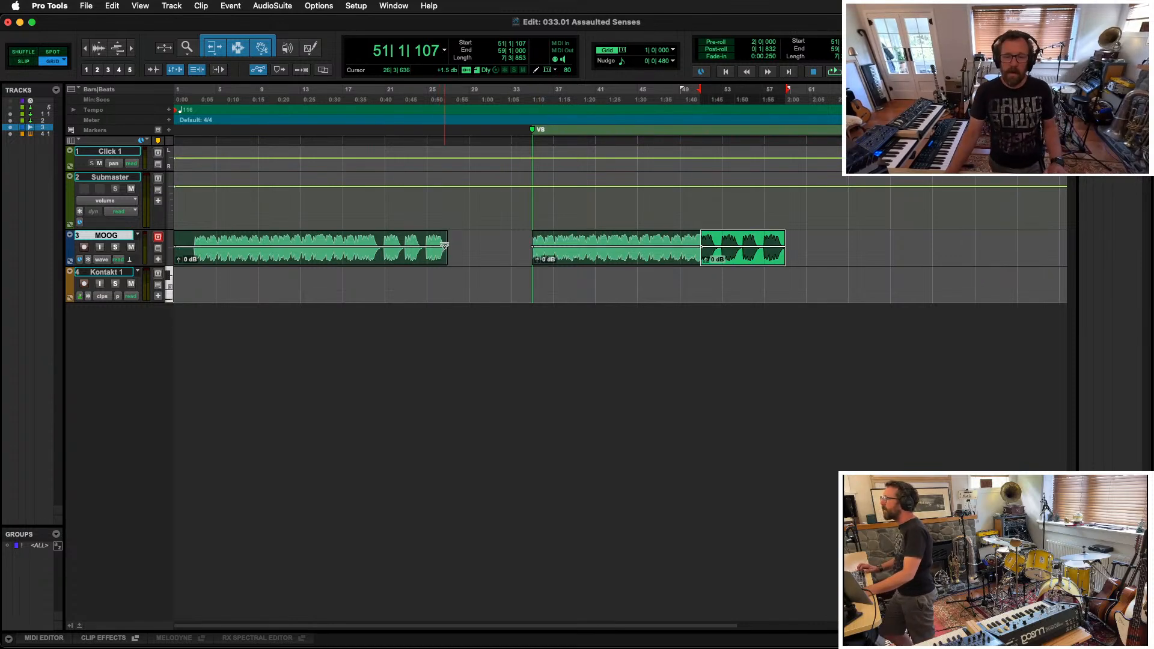
pyautogui.click(455, 246)
pyautogui.doubleClick(455, 246)
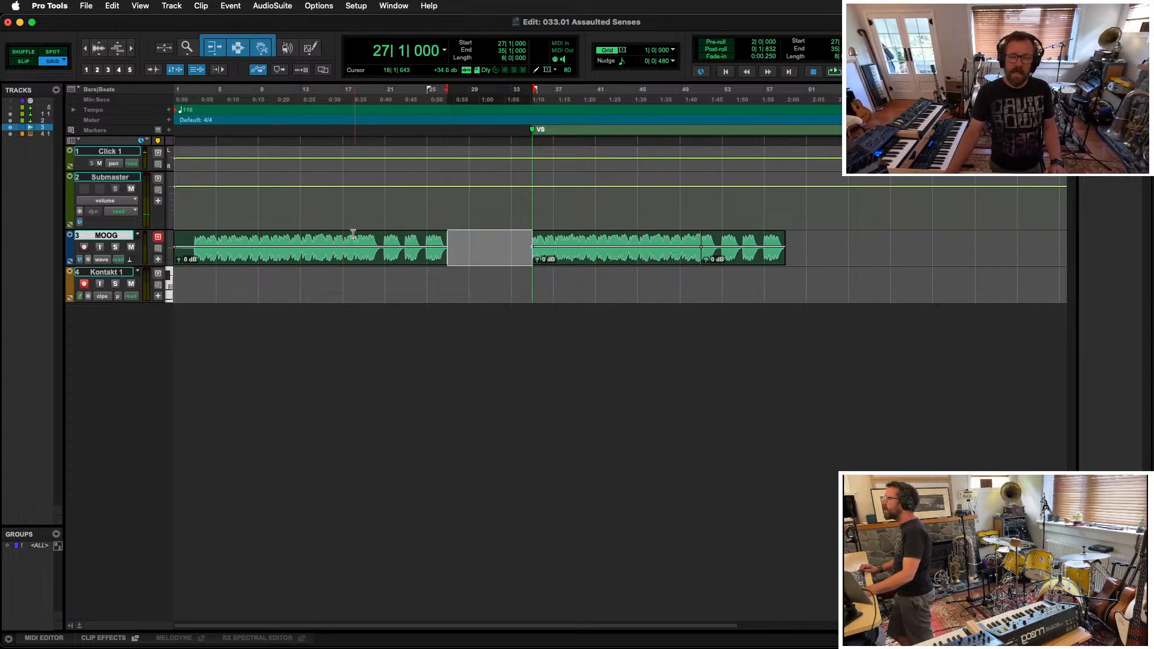
# Step: Inspect MOOG bars 20 to 27 and the gap at bar 30, and return to the session start
pyautogui.moveTo(371, 236); pyautogui.dragTo(450, 246)
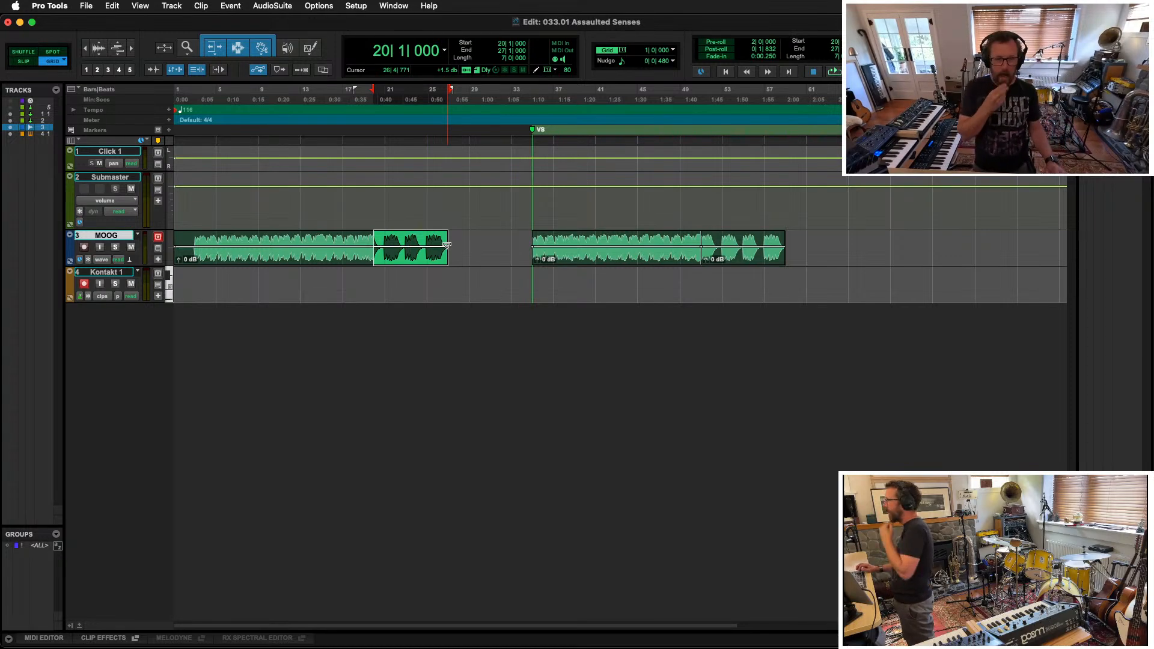
pyautogui.click(475, 234)
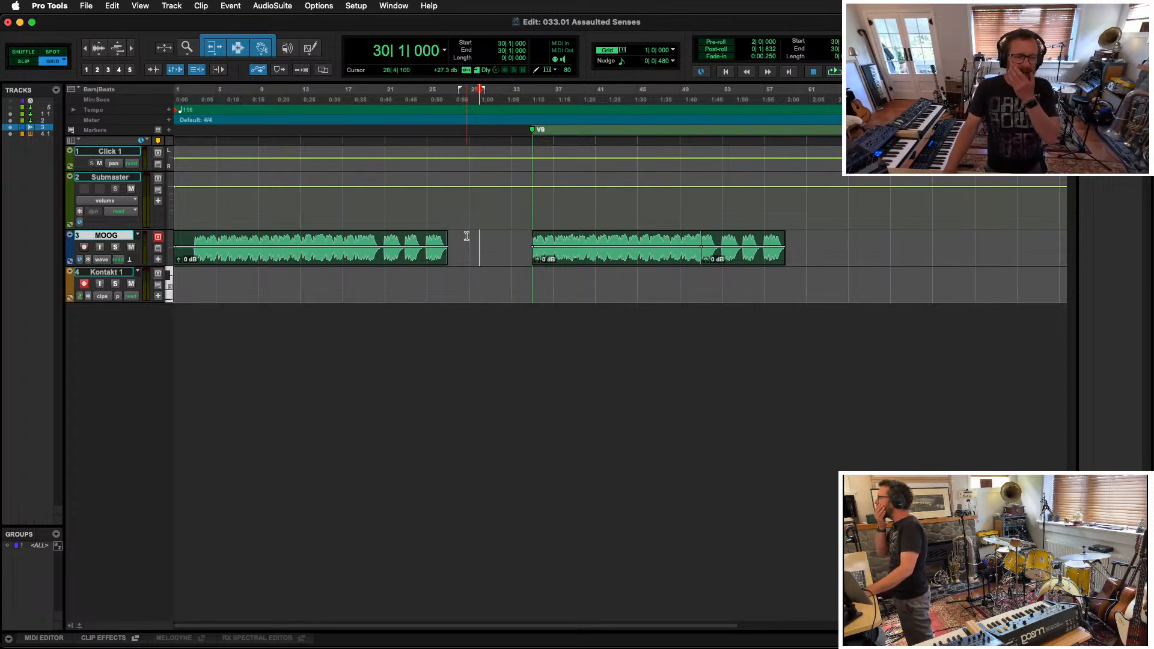
pyautogui.press('Return')
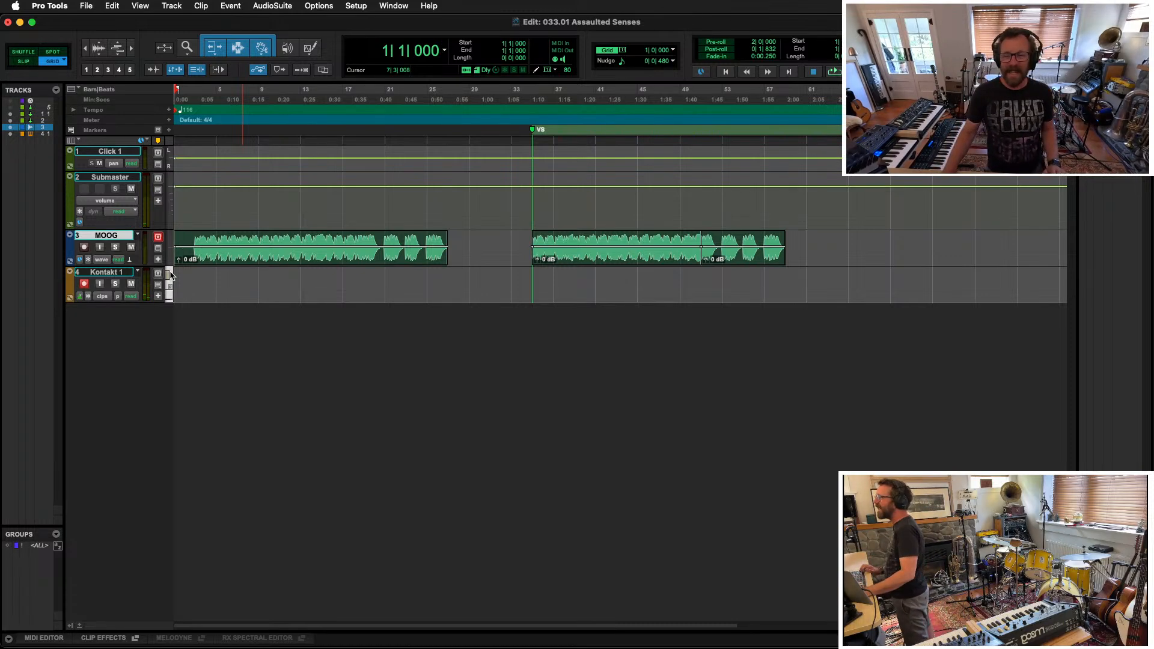
# Step: Select all MOOG clips, including the gap between them, and move them together so the first starts at bar 4
pyautogui.click(243, 260)
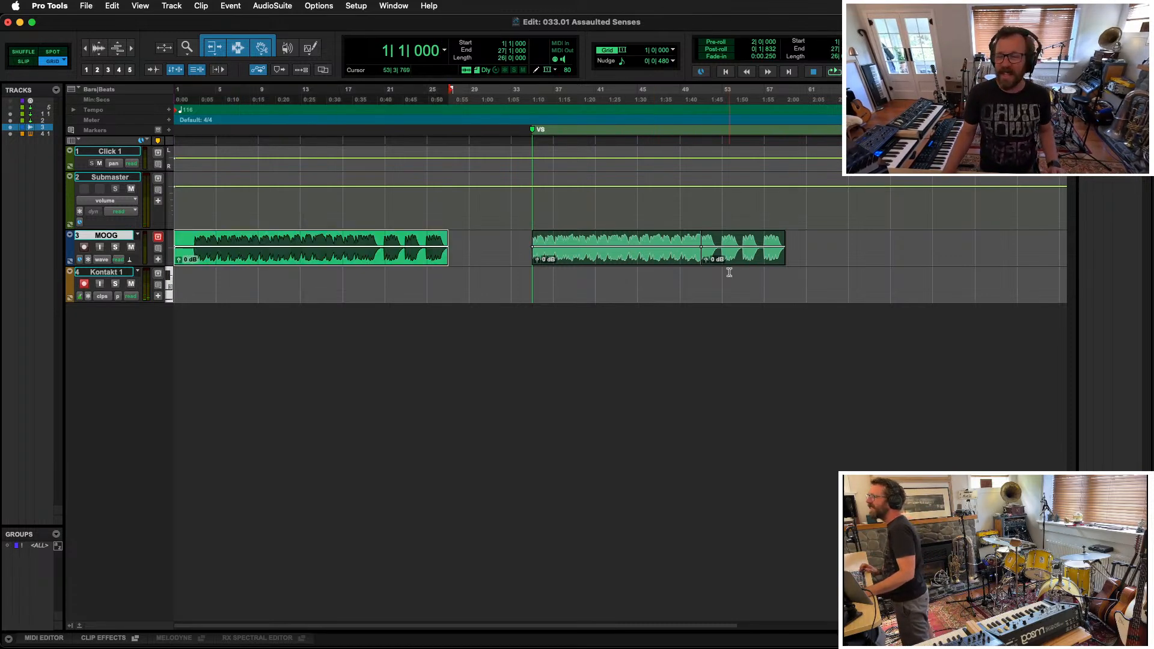
pyautogui.keyDown('shift'); pyautogui.click(745, 258); pyautogui.keyUp('shift')
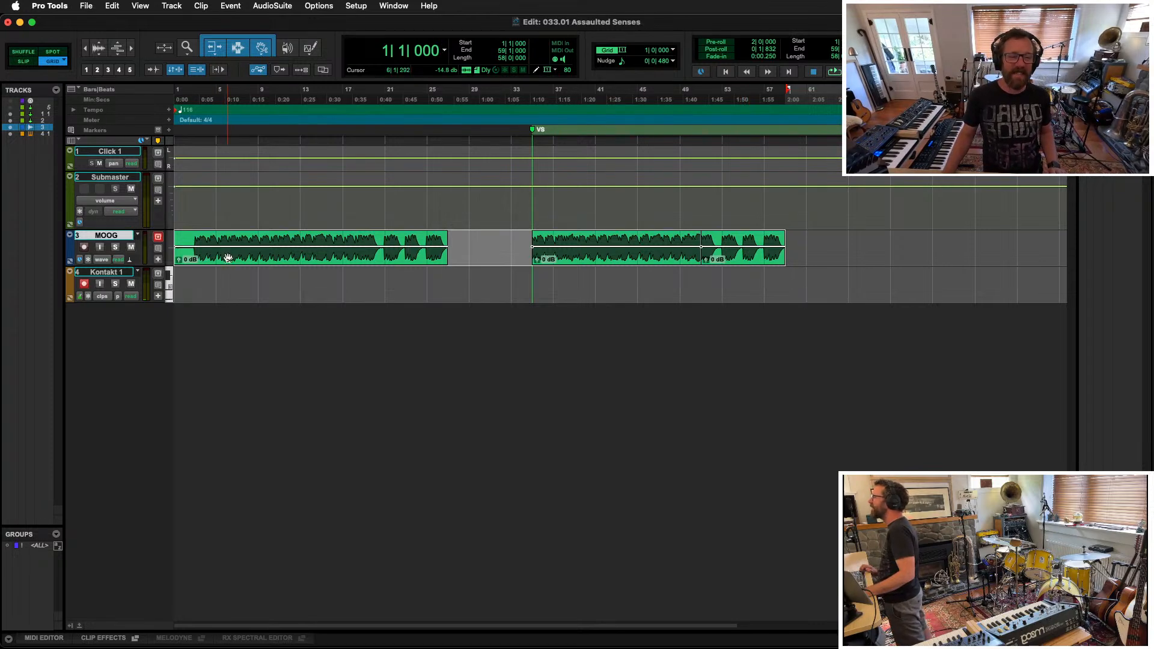
pyautogui.moveTo(228, 259); pyautogui.dragTo(256, 249)
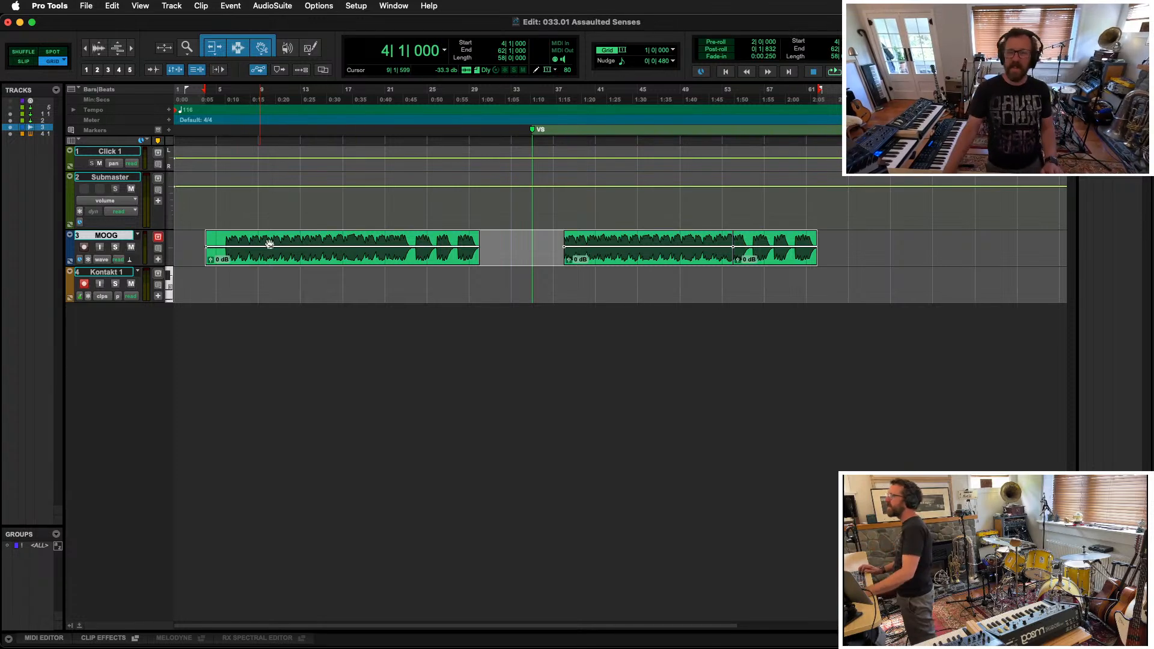
# Step: Move the VS marker to bar 38, where the second MOOG section starts
pyautogui.click(579, 185)
pyautogui.click(559, 235)
pyautogui.press('Tab')
pyautogui.click(559, 235)
pyautogui.keyDown('ctrl'); pyautogui.click(533, 130); pyautogui.keyUp('ctrl')
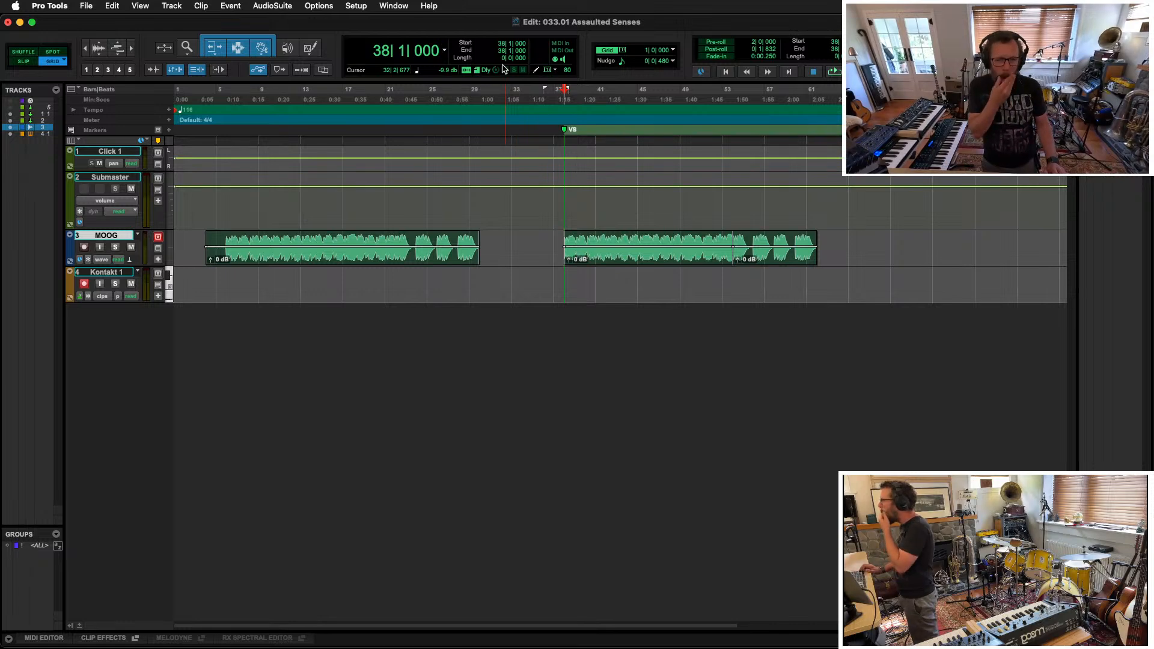
# Step: Try to record a Kontakt 1 take from the session start
pyautogui.press('Return')
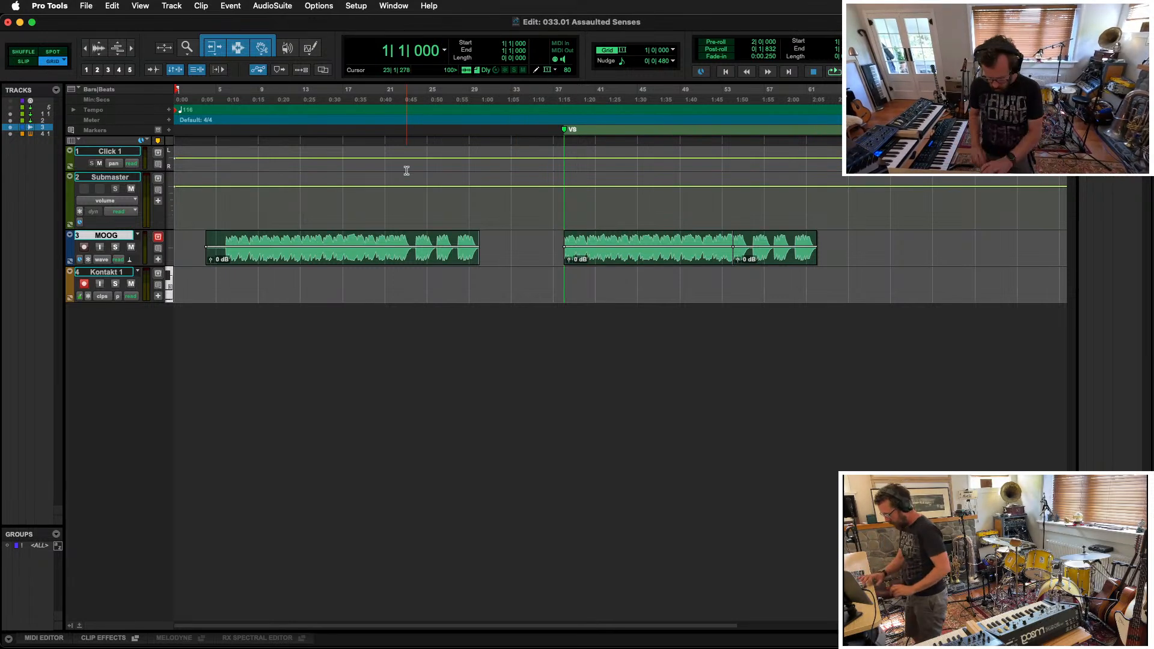
pyautogui.press('super+space')
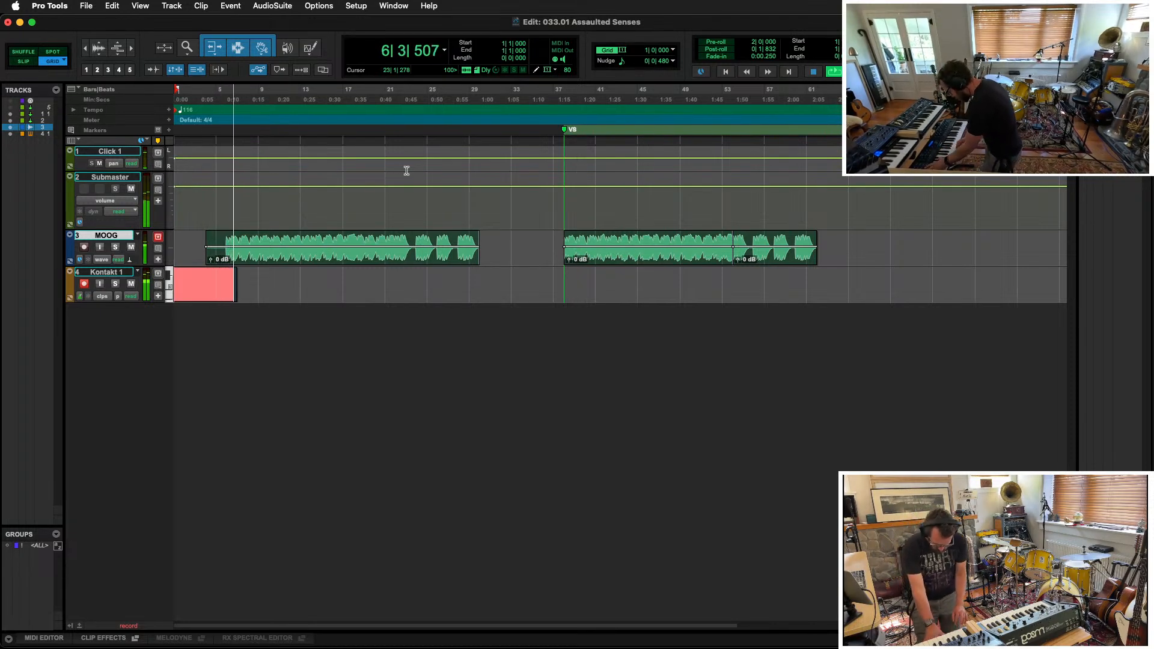
pyautogui.press('space')
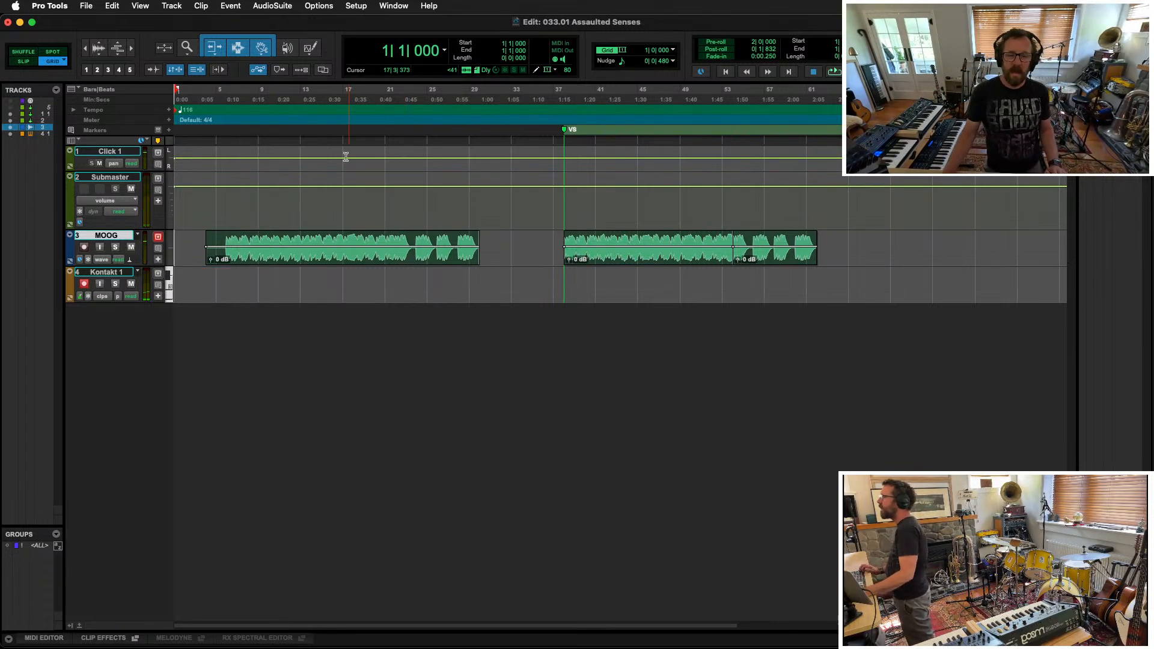
# Step: Shift all MOOG clips one bar later to start at bar 5, and move the VS marker to bar 39
pyautogui.click(324, 261)
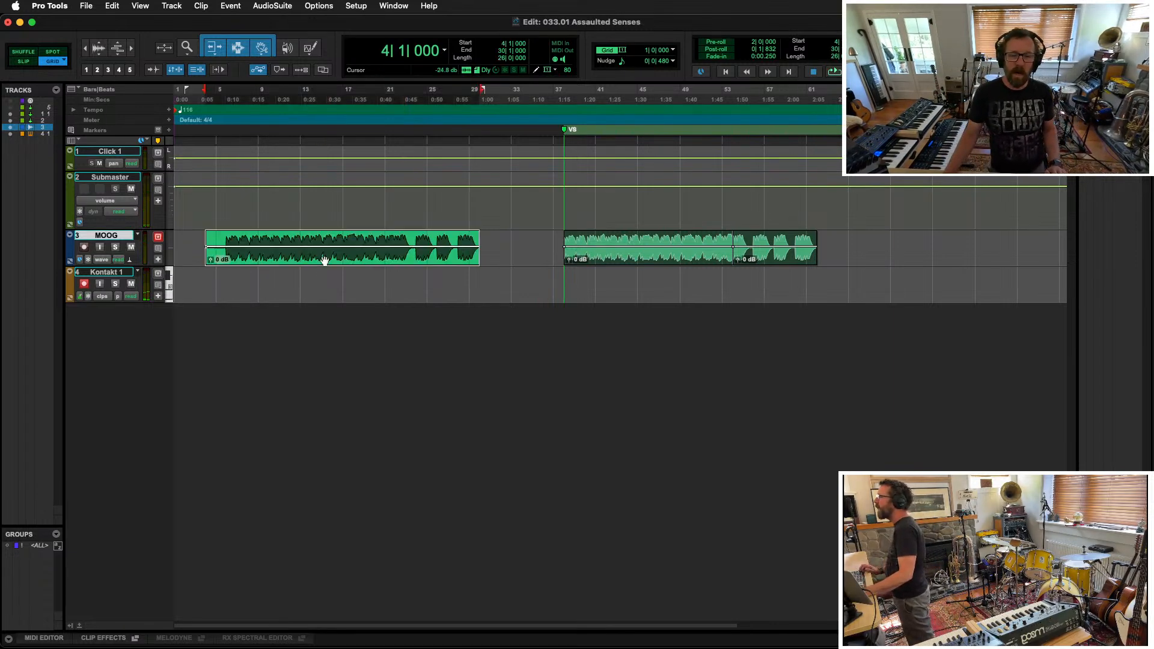
pyautogui.keyDown('shift'); pyautogui.click(785, 263); pyautogui.keyUp('shift')
pyautogui.moveTo(232, 260); pyautogui.dragTo(242, 260)
pyautogui.click(554, 237)
pyautogui.press('Tab')
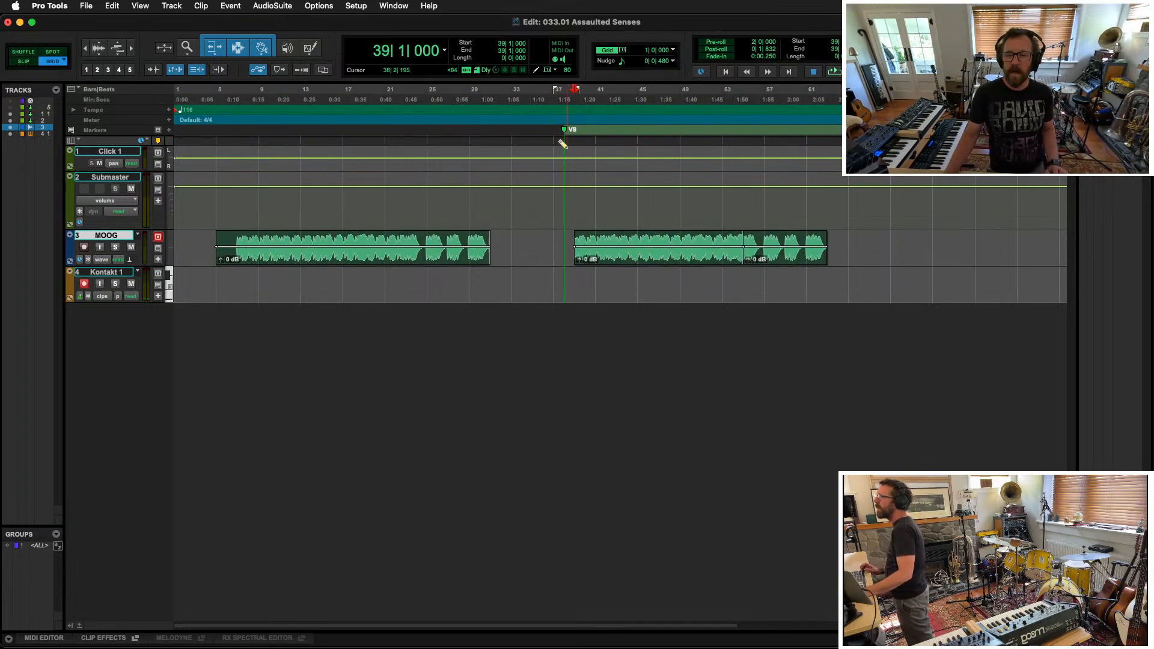
pyautogui.keyDown('ctrl'); pyautogui.click(564, 132); pyautogui.keyUp('ctrl')
# Step: Record the opening of the Kontakt 1 part from the session start to about bar 9
pyautogui.click(84, 283)
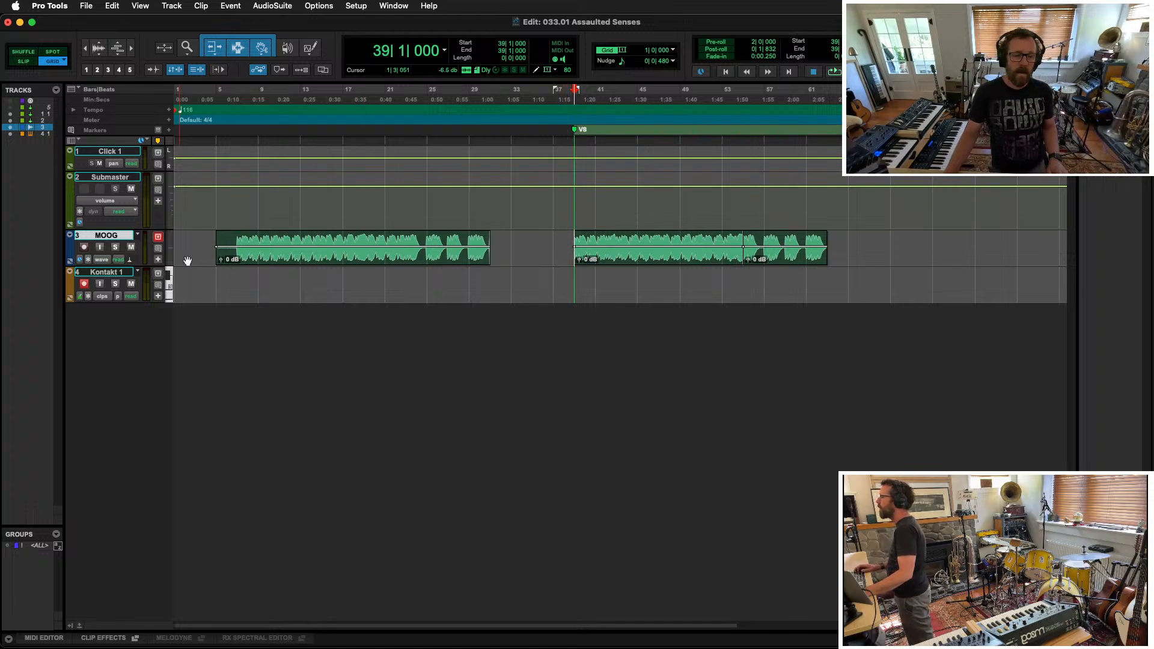
pyautogui.press('Return')
pyautogui.press('super+space')
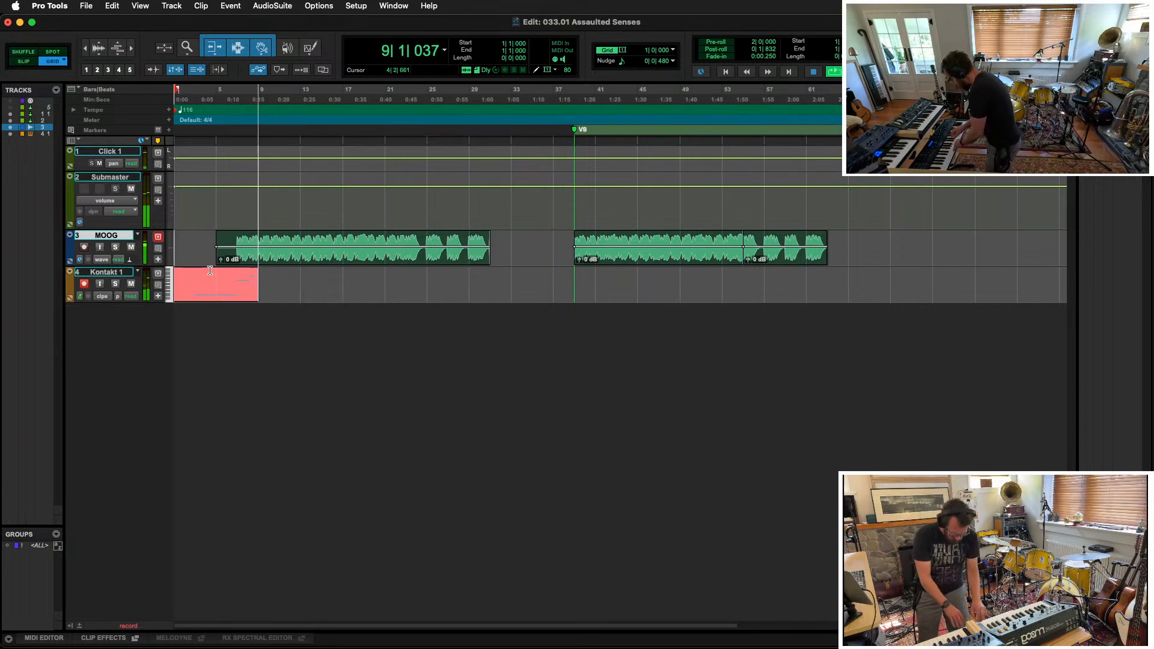
pyautogui.press('space')
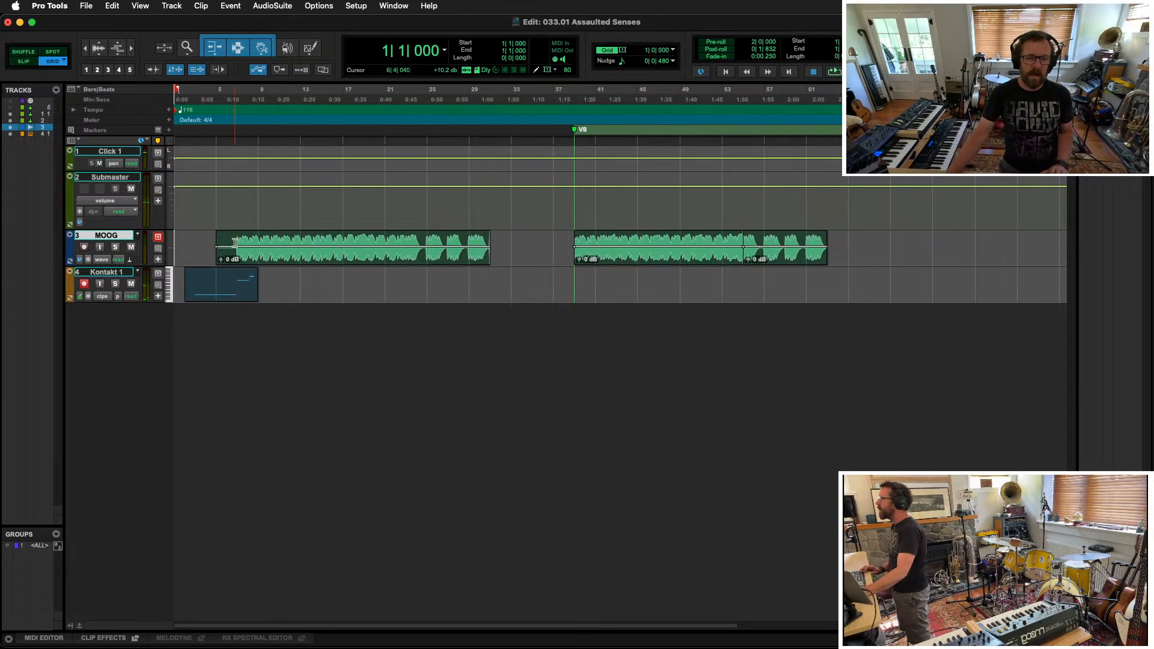
# Step: Record the Kontakt 1 part from bar 6, discarding two takes before recording a full pass beyond the VS marker
pyautogui.click(227, 272)
pyautogui.click(227, 272)
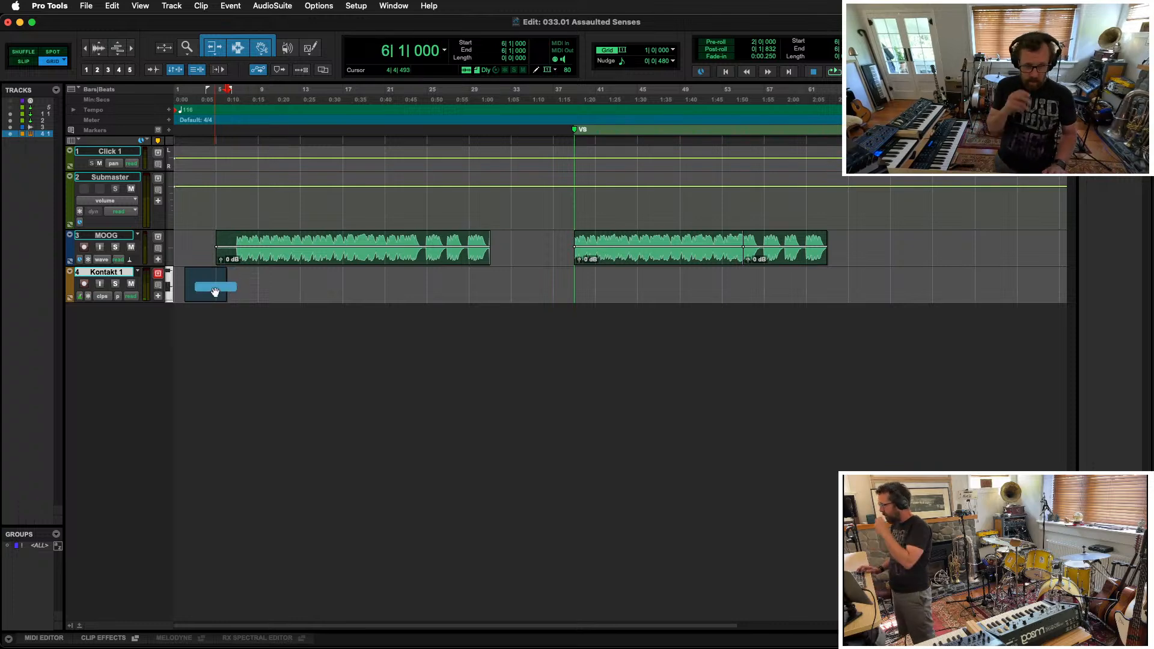
pyautogui.press('super+space')
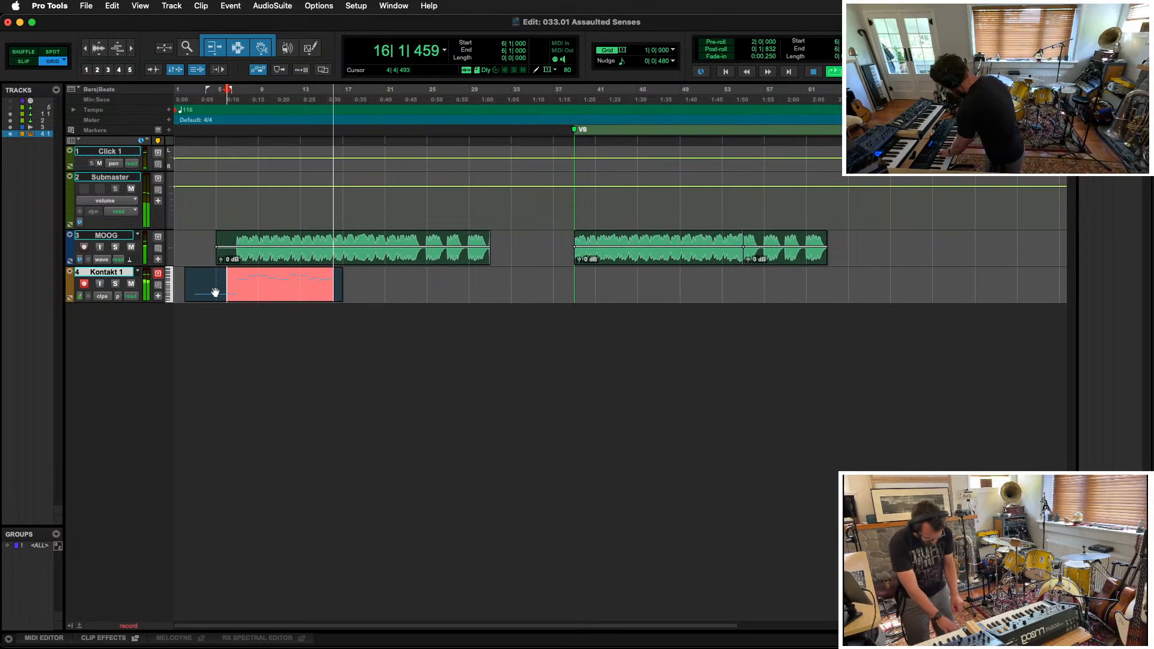
pyautogui.press('space')
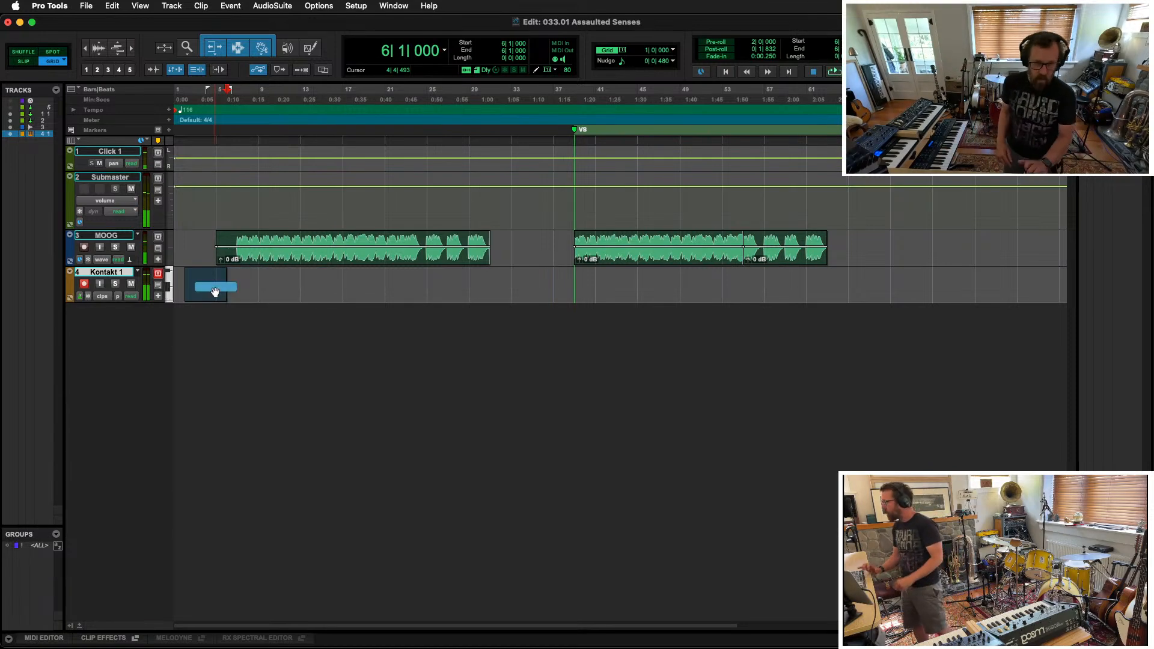
pyautogui.press('super+space')
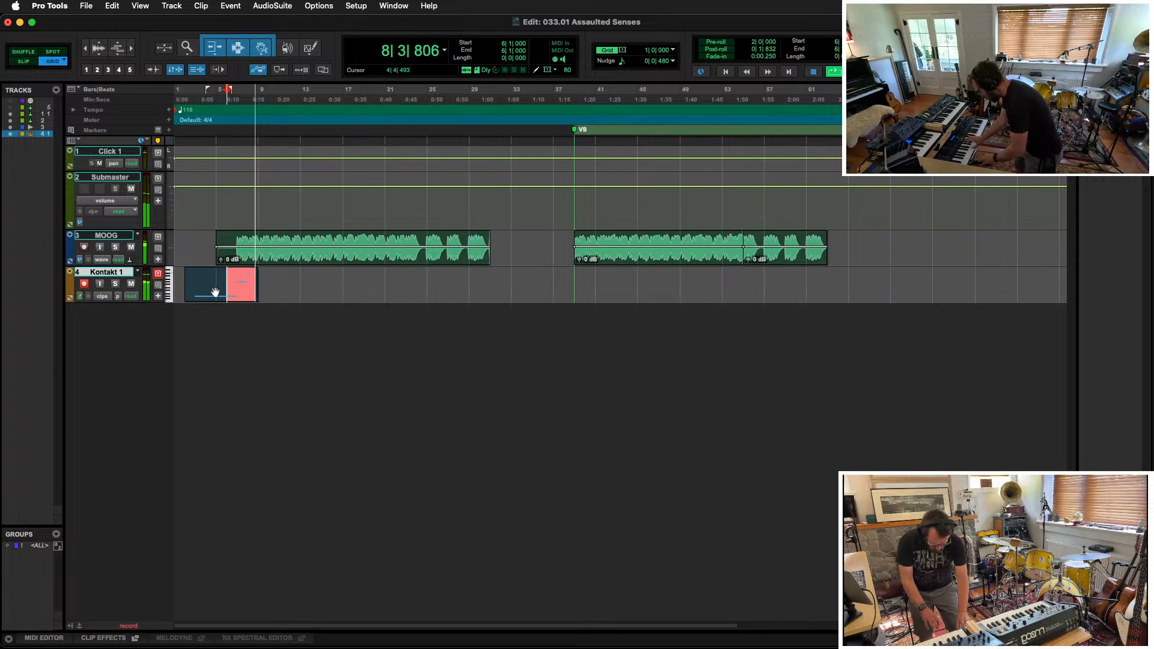
pyautogui.press('space')
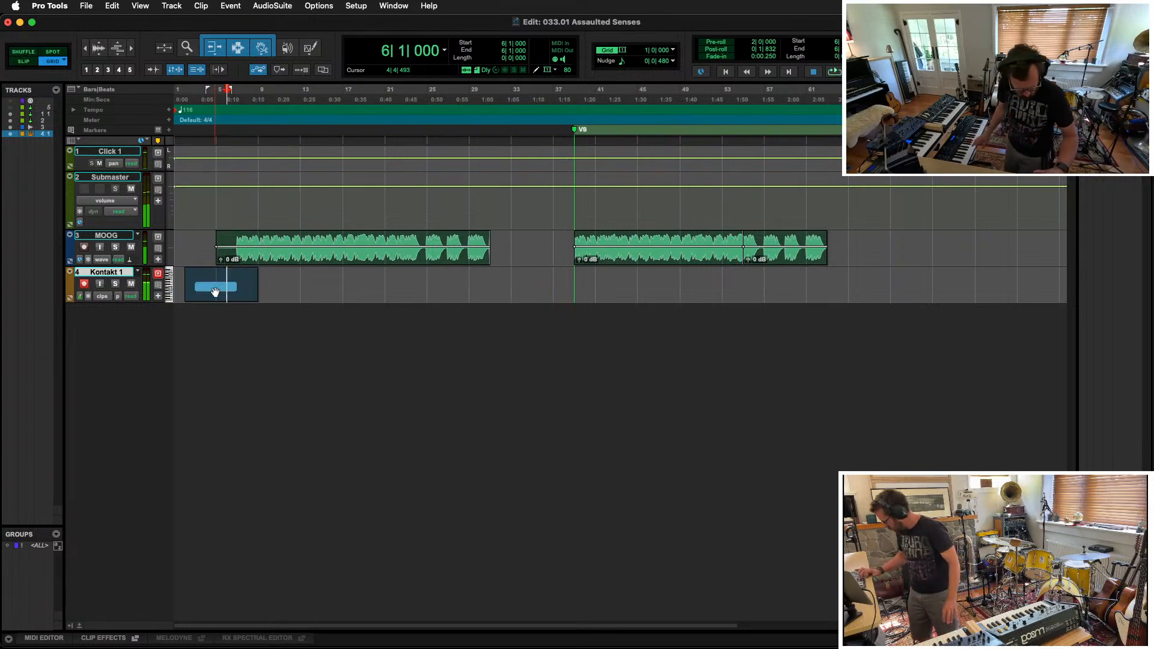
pyautogui.press('super+space')
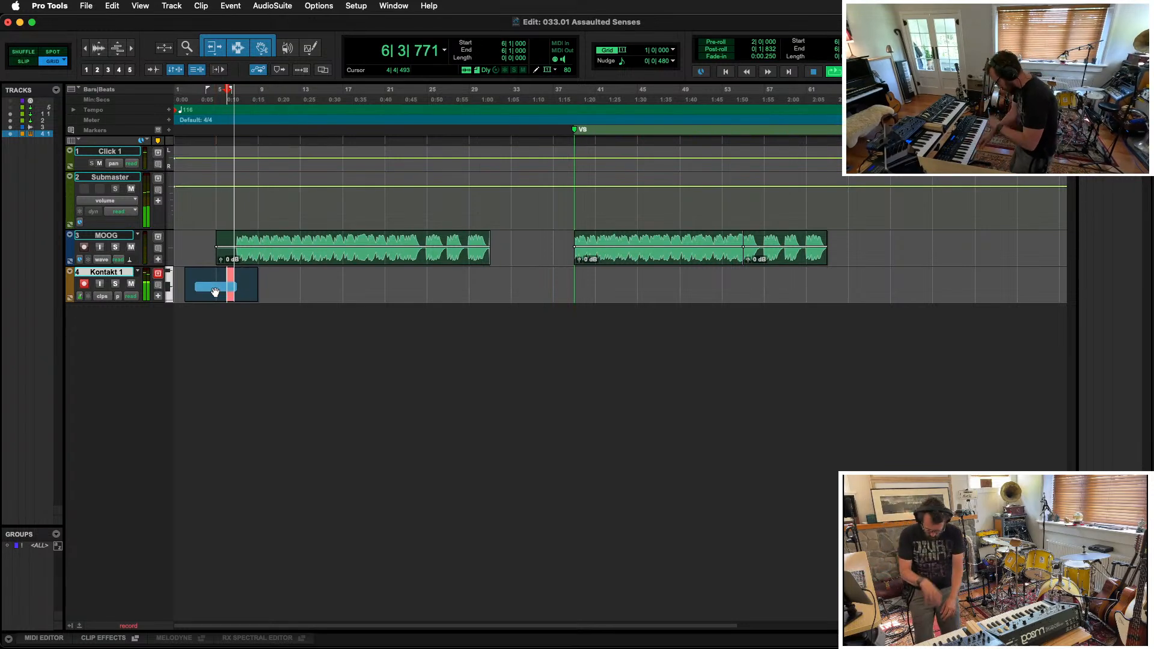
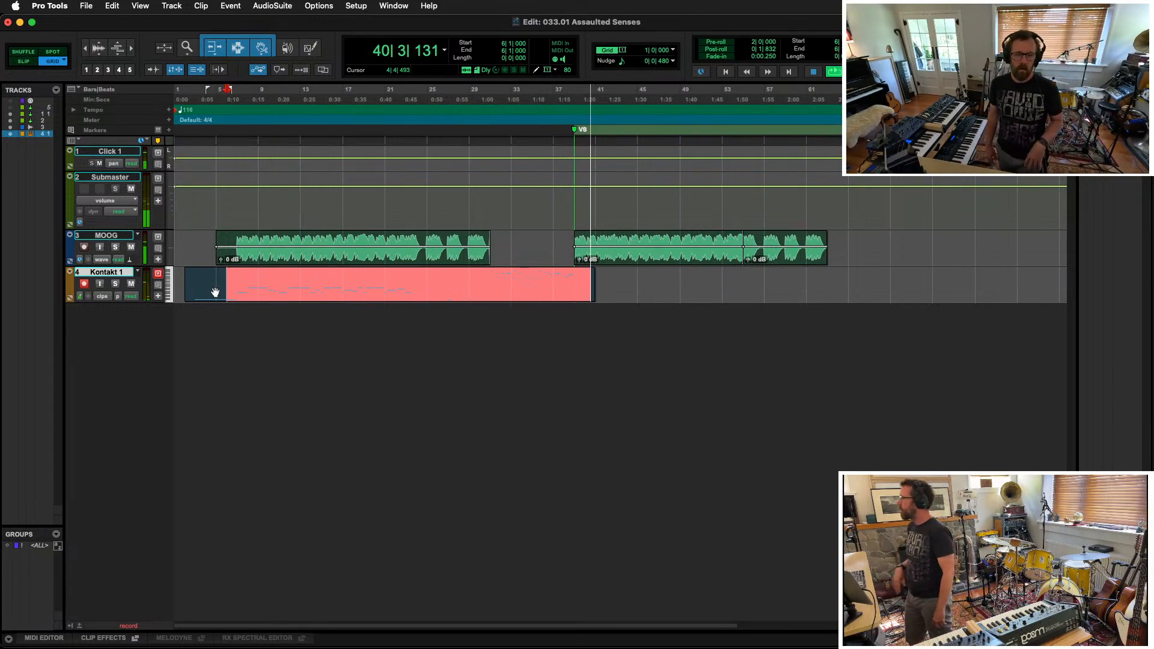
pyautogui.press('space')
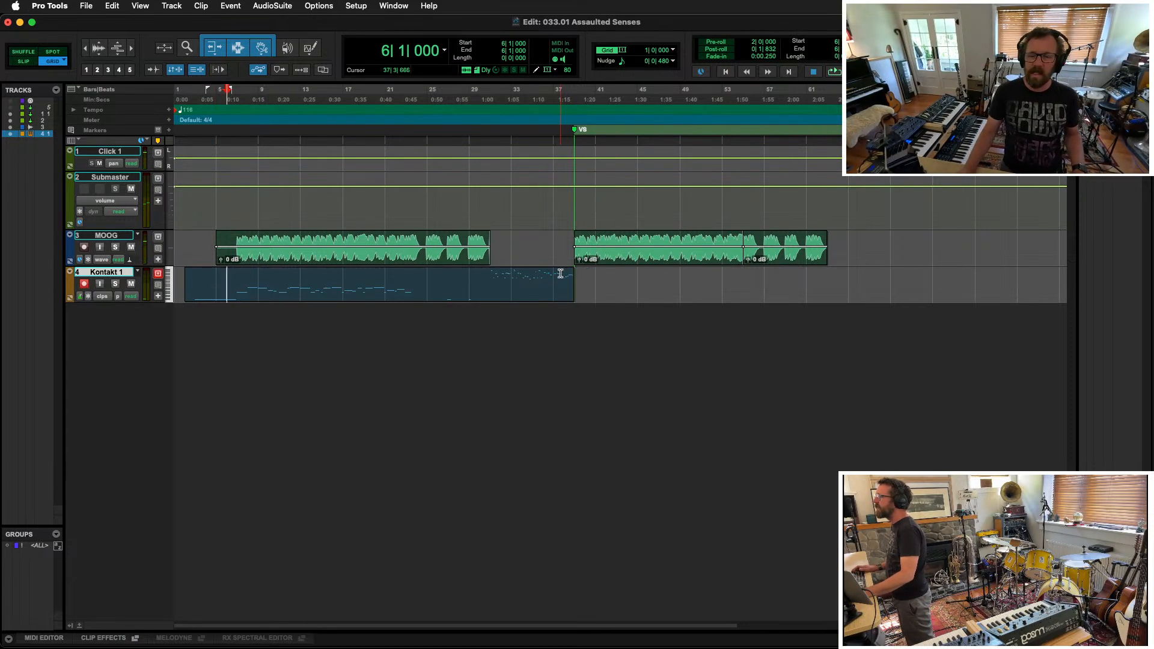
# Step: Continue recording Kontakt 1 from bar 38 to the end of the second MOOG section, restarting the take once
pyautogui.press('super+space')
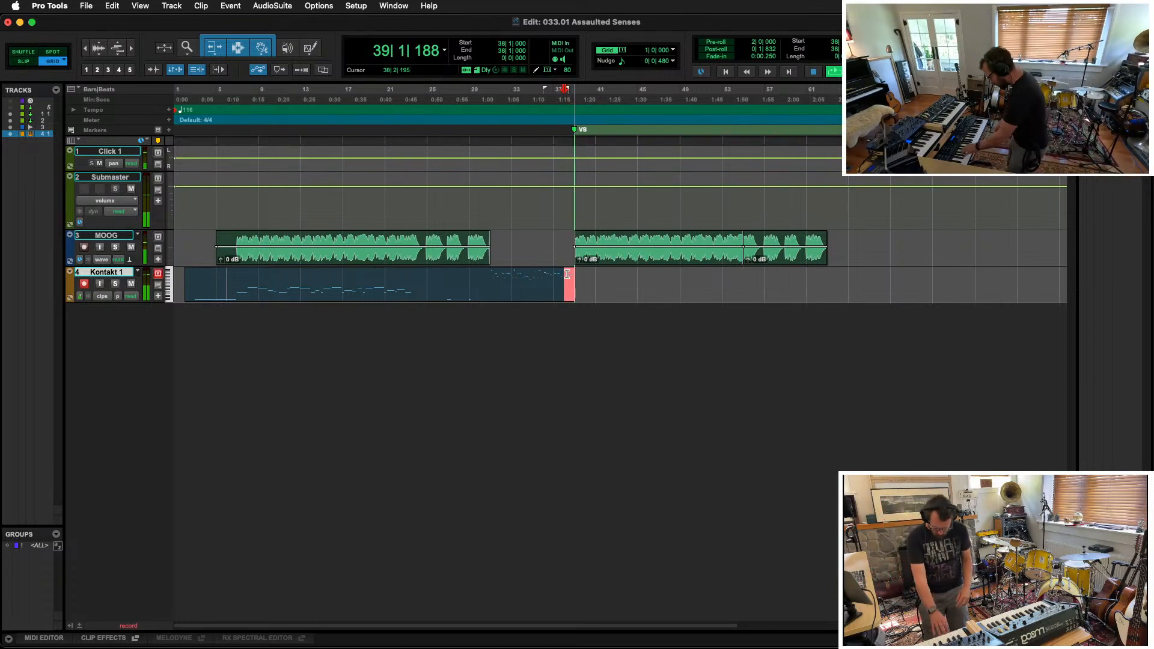
pyautogui.press('space')
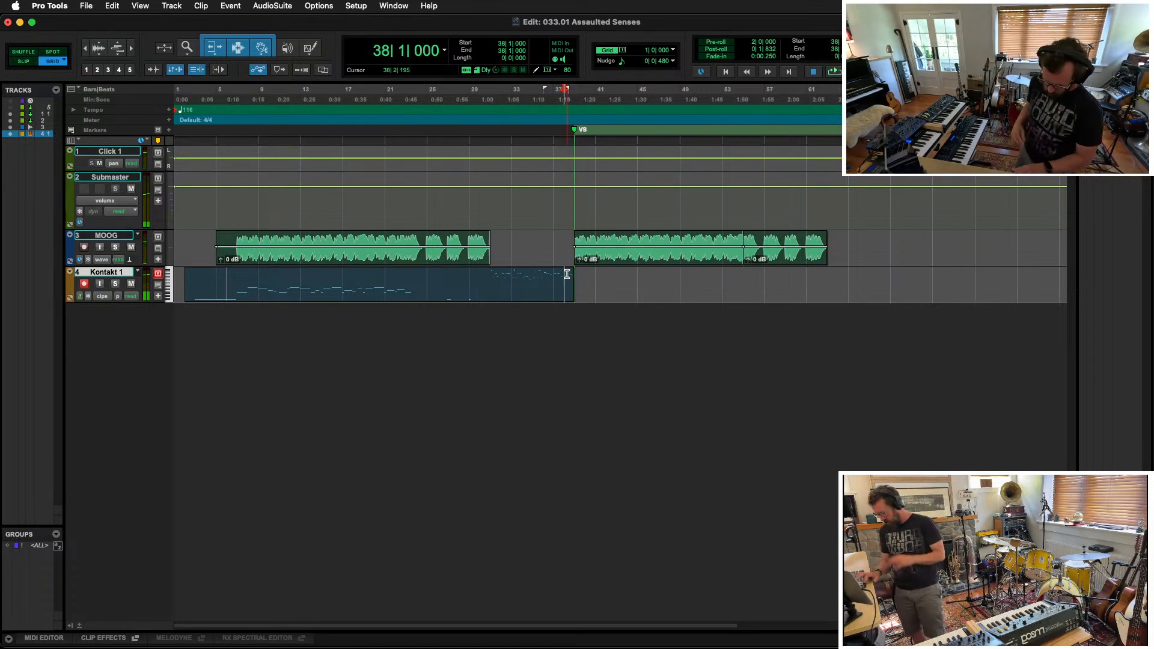
pyautogui.press('super+space')
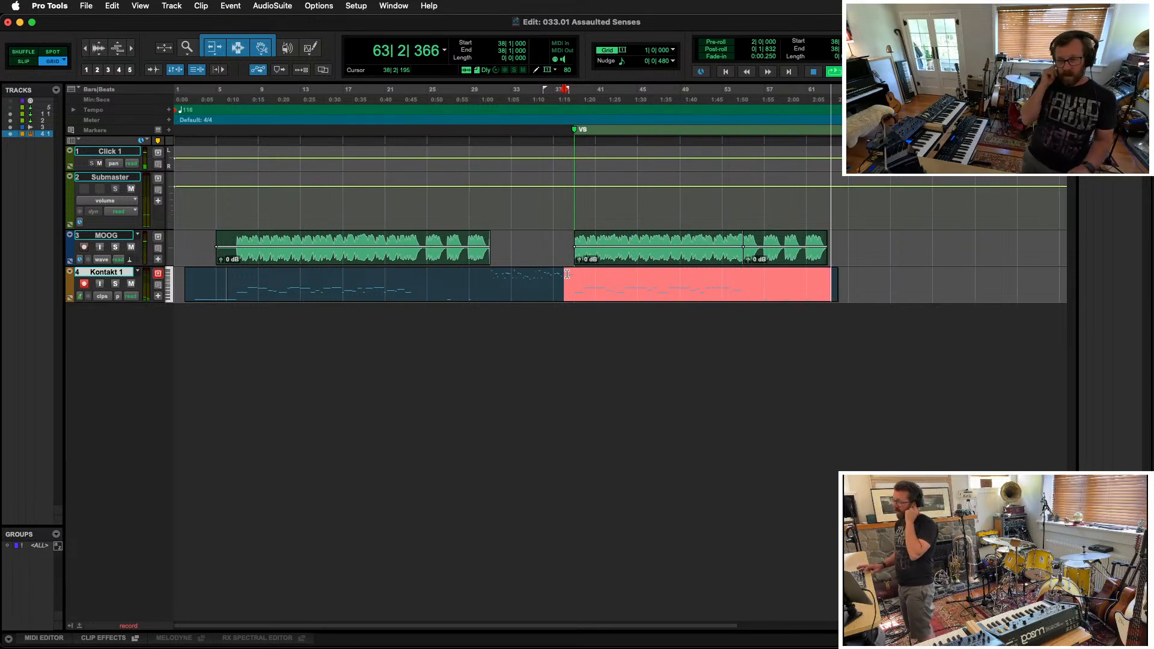
pyautogui.press('space')
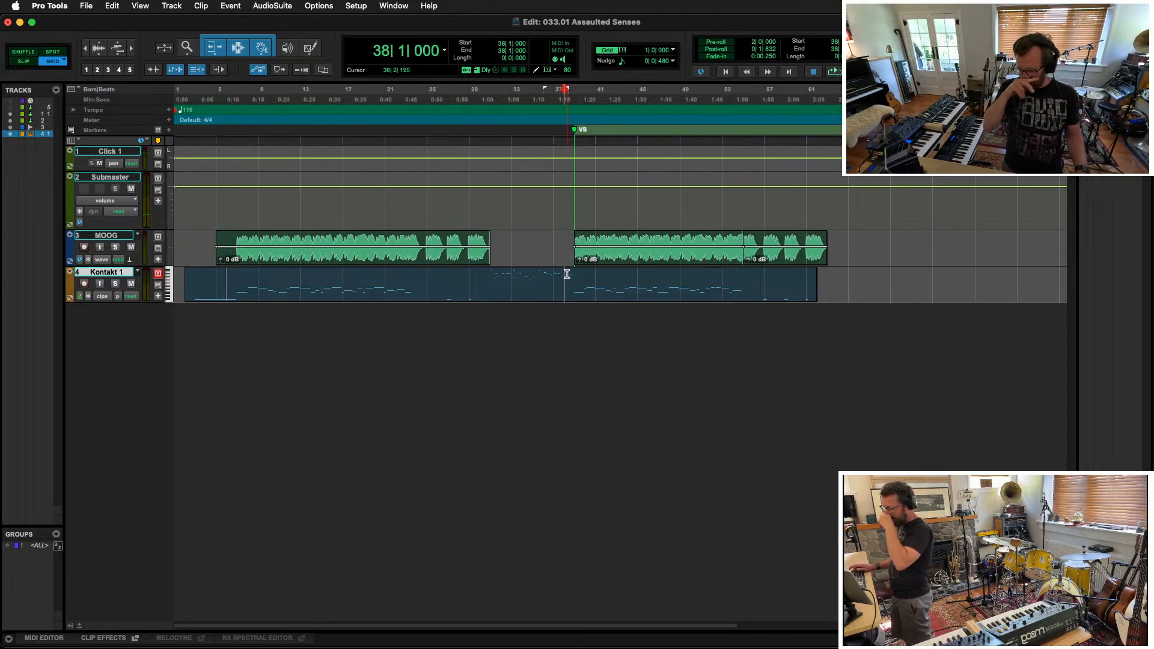
# Step: Disarm recording on Kontakt 1, select its main clip and play it back from bar 6
pyautogui.click(421, 269)
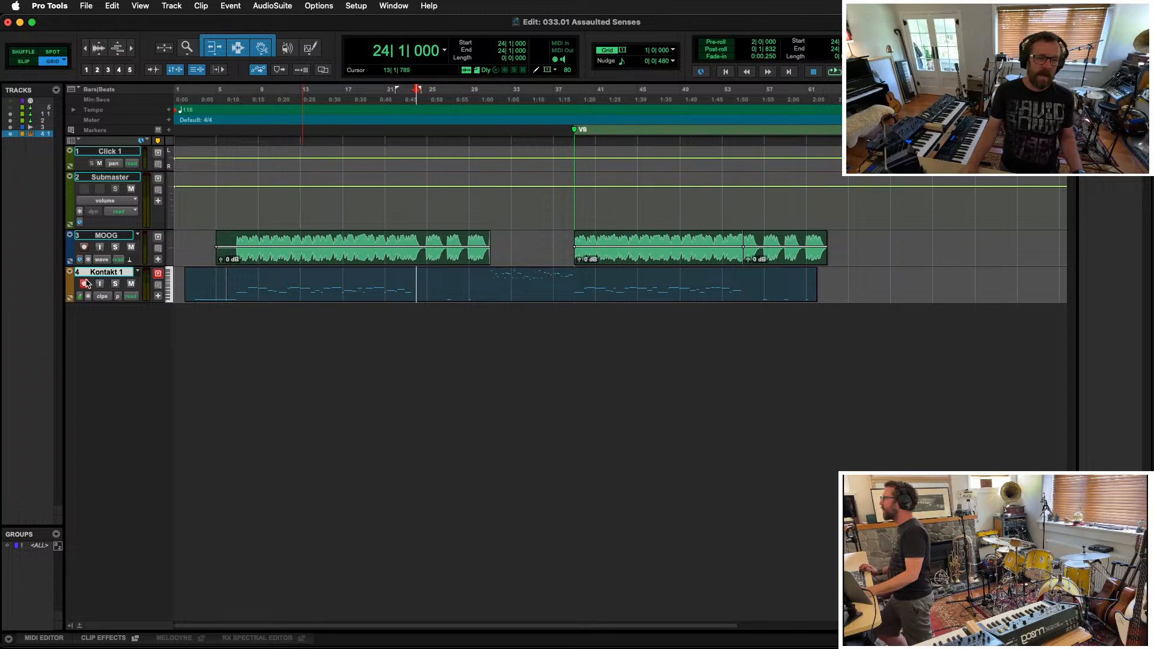
pyautogui.click(272, 295)
pyautogui.press('space')
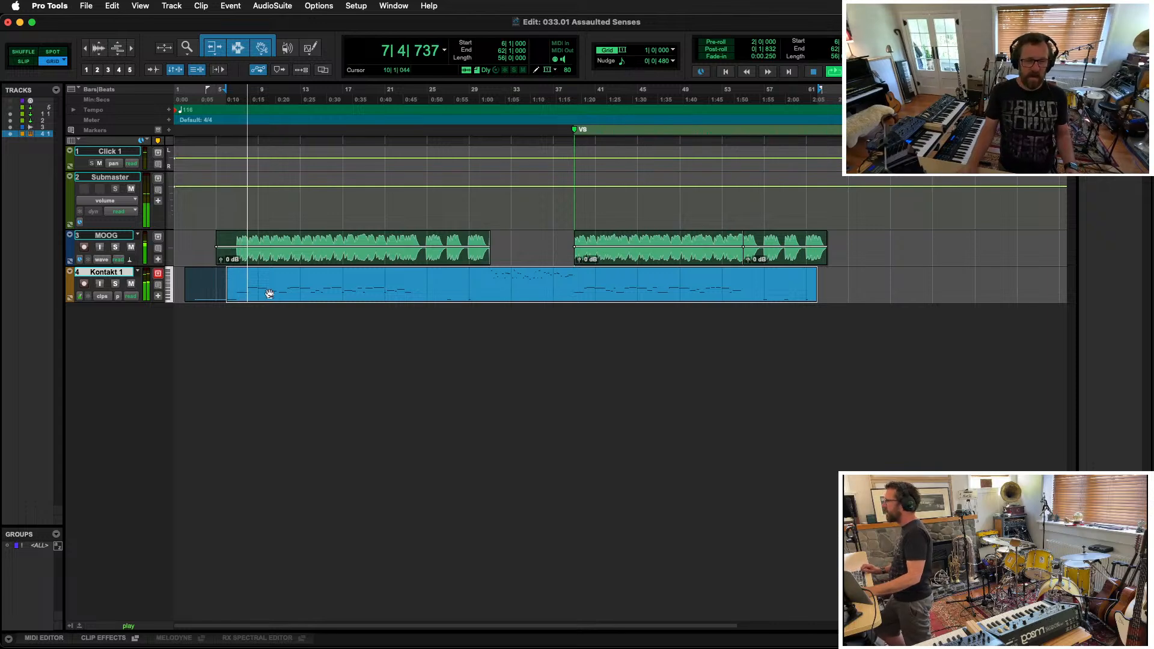
pyautogui.press('t')
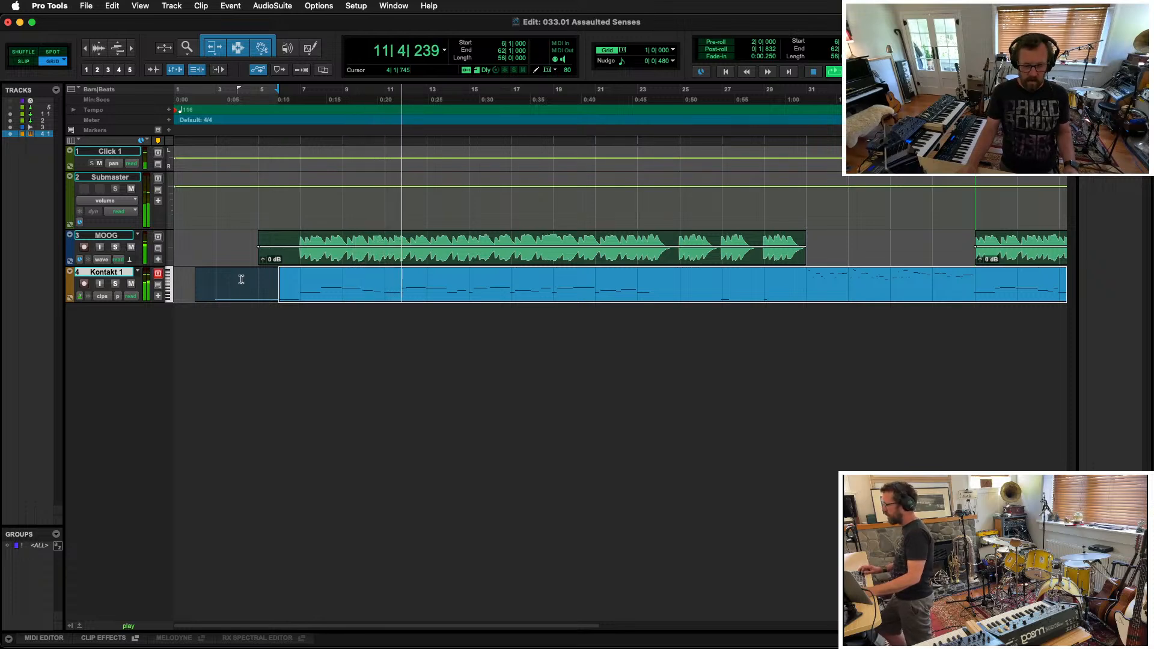
pyautogui.press('space')
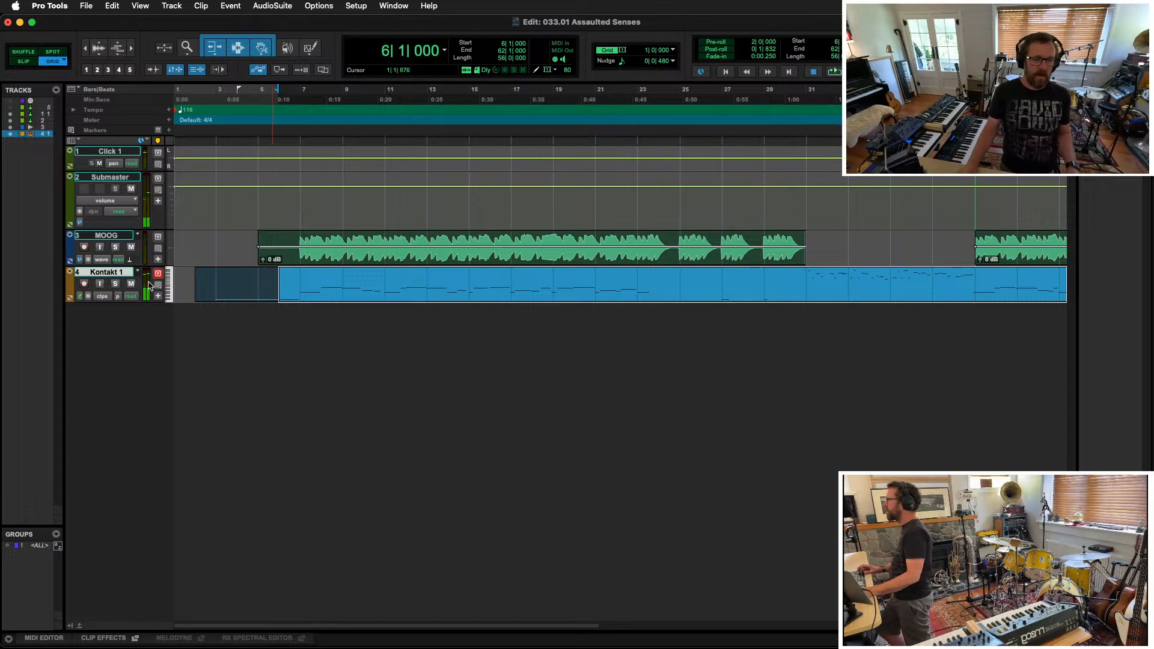
# Step: Review the Scatter Box modes of the Zither instrument, keeping Sync, and set the Scatter Box level to 62
pyautogui.press('super+equal')
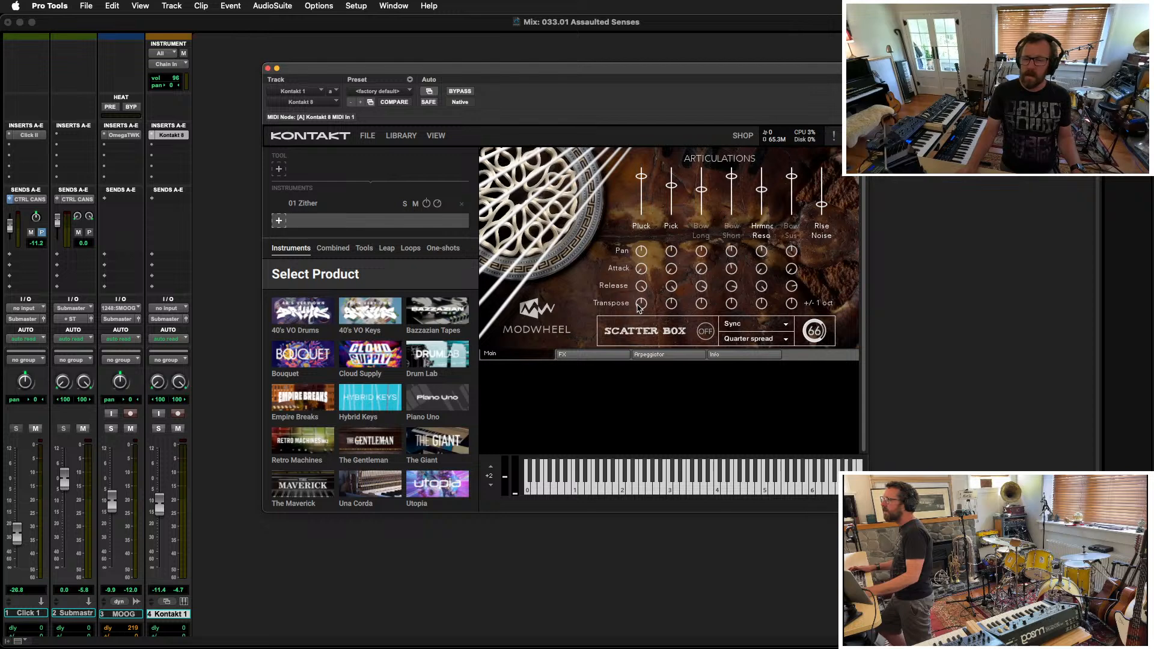
pyautogui.click(785, 325)
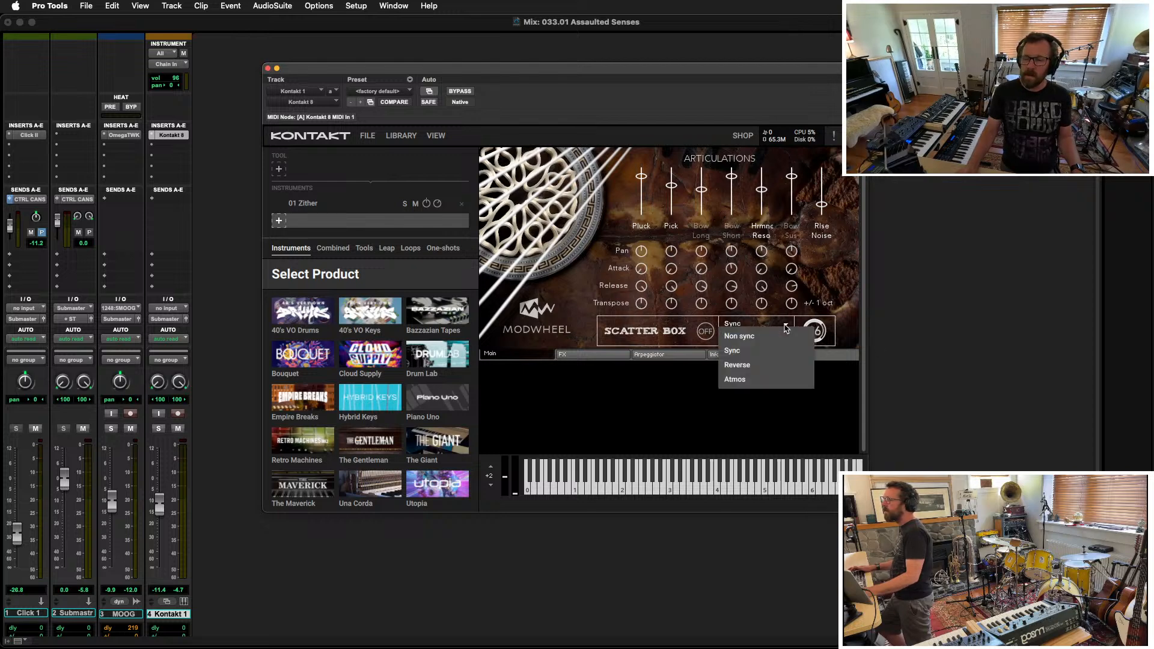
pyautogui.click(833, 294)
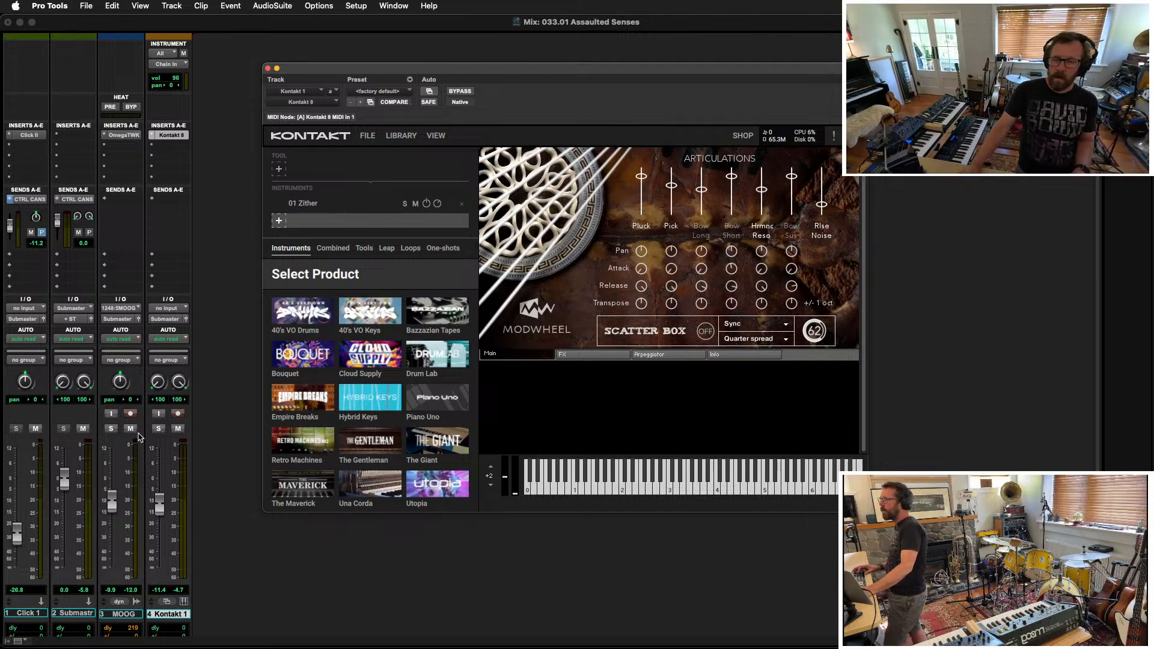
# Step: Look through the automatable parameters of the Kontakt 8 plug-in and close the list without adding any
pyautogui.click(429, 91)
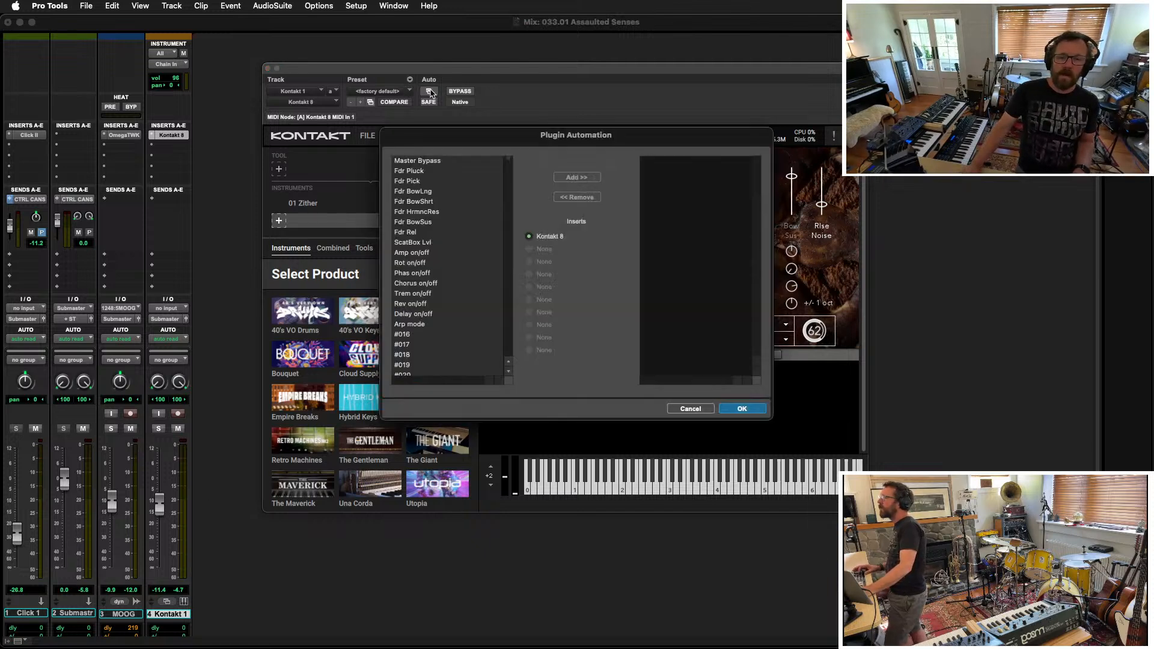
pyautogui.scroll(-2, 480, 274)
pyautogui.scroll(2, 483, 273)
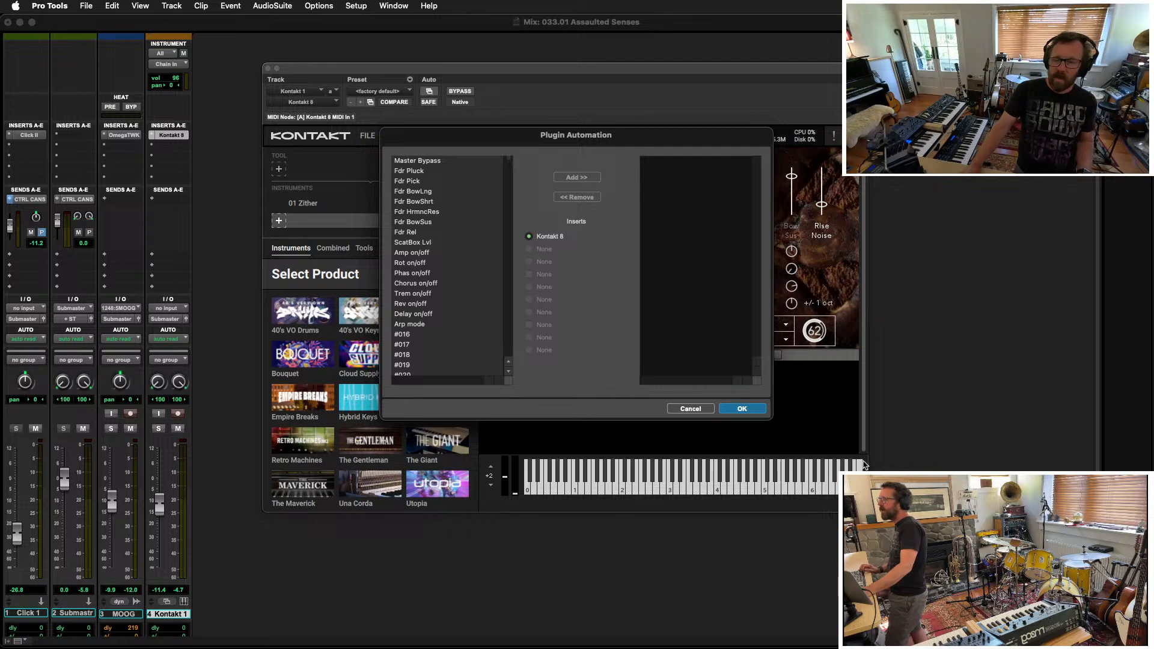
pyautogui.click(691, 408)
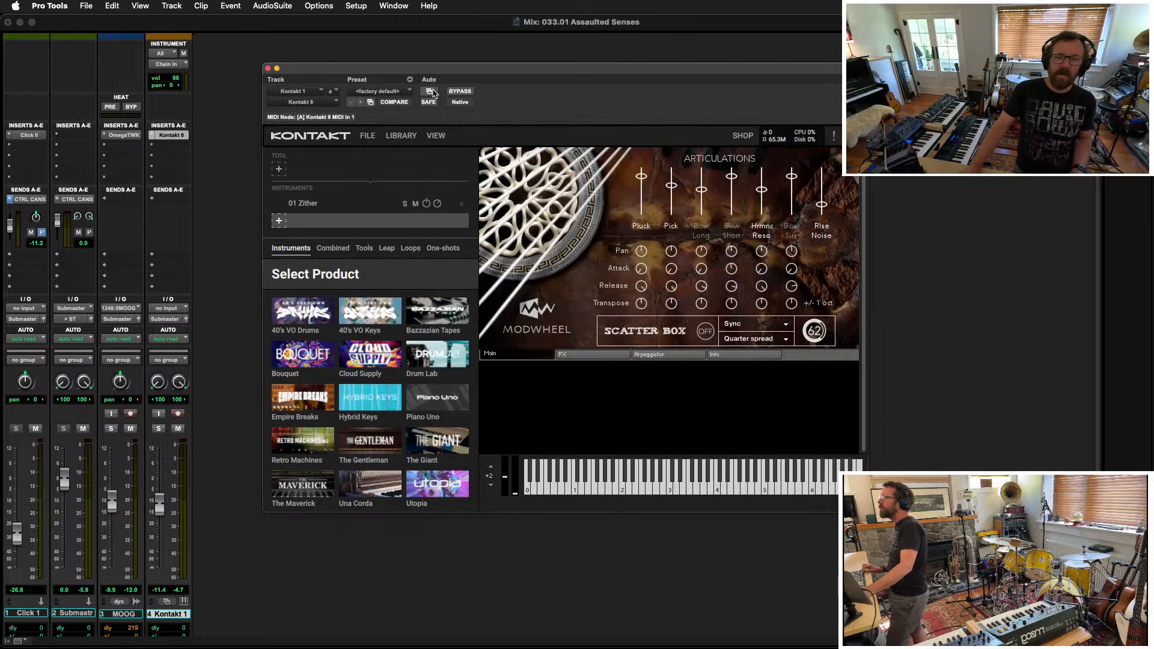
# Step: Set the automation mode of the Kontakt 1 track to latch
pyautogui.click(168, 340)
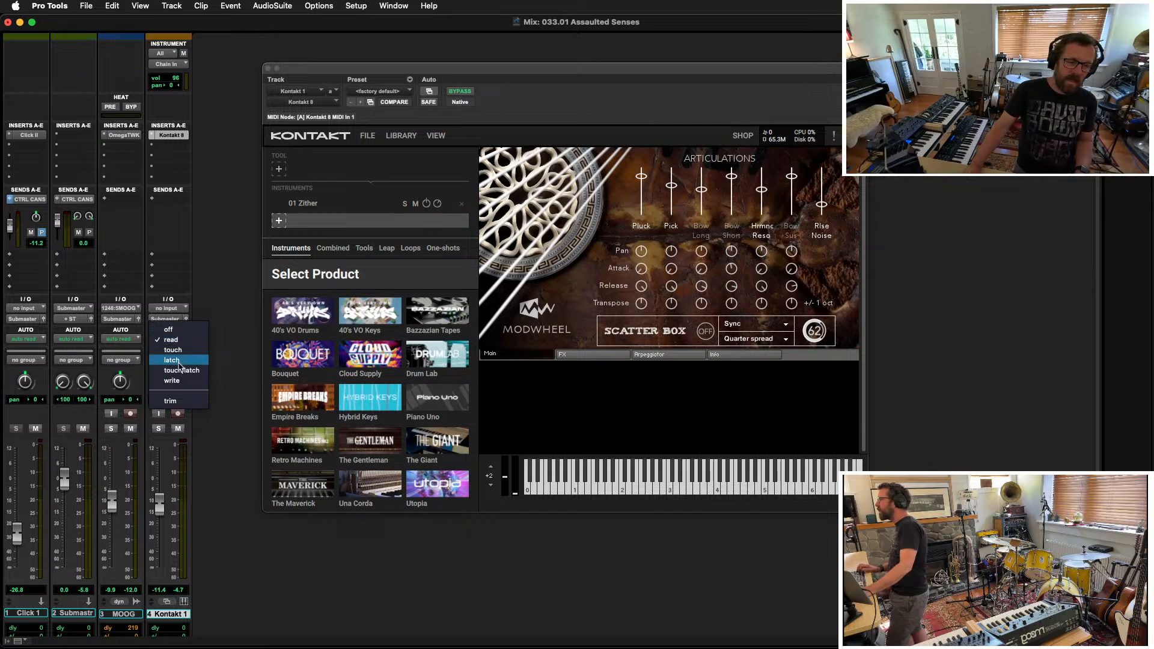
pyautogui.click(172, 361)
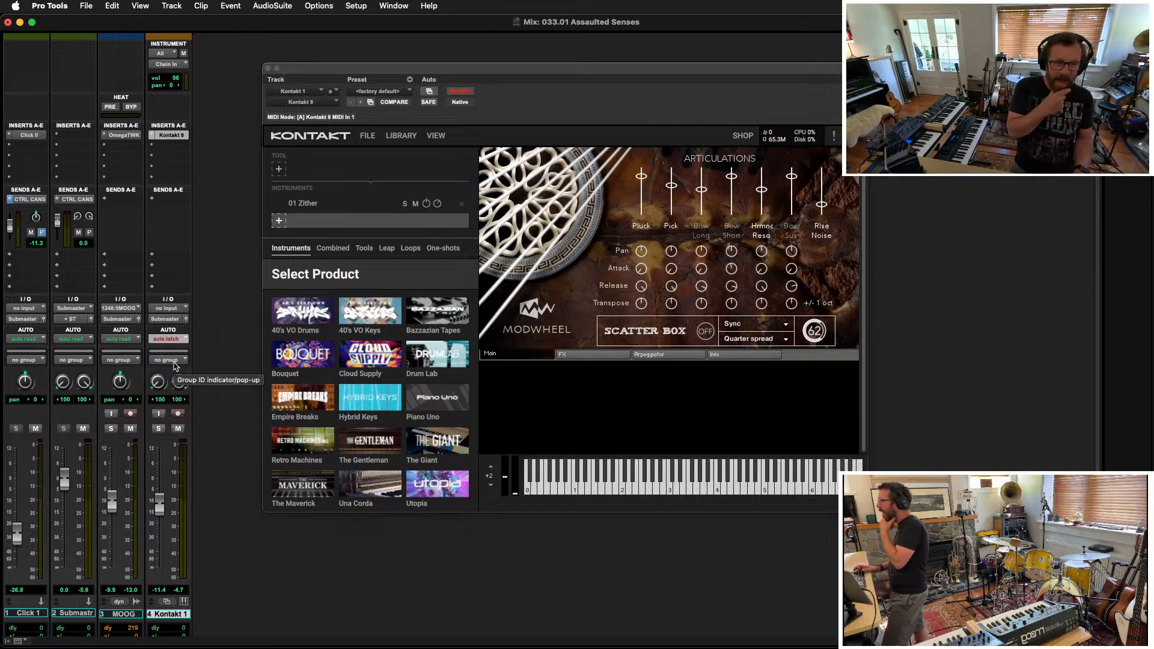
# Step: Arrange the Edit window beside the Mix window and move the Kontakt plug-in window clear of the later clips
pyautogui.press('super+equal')
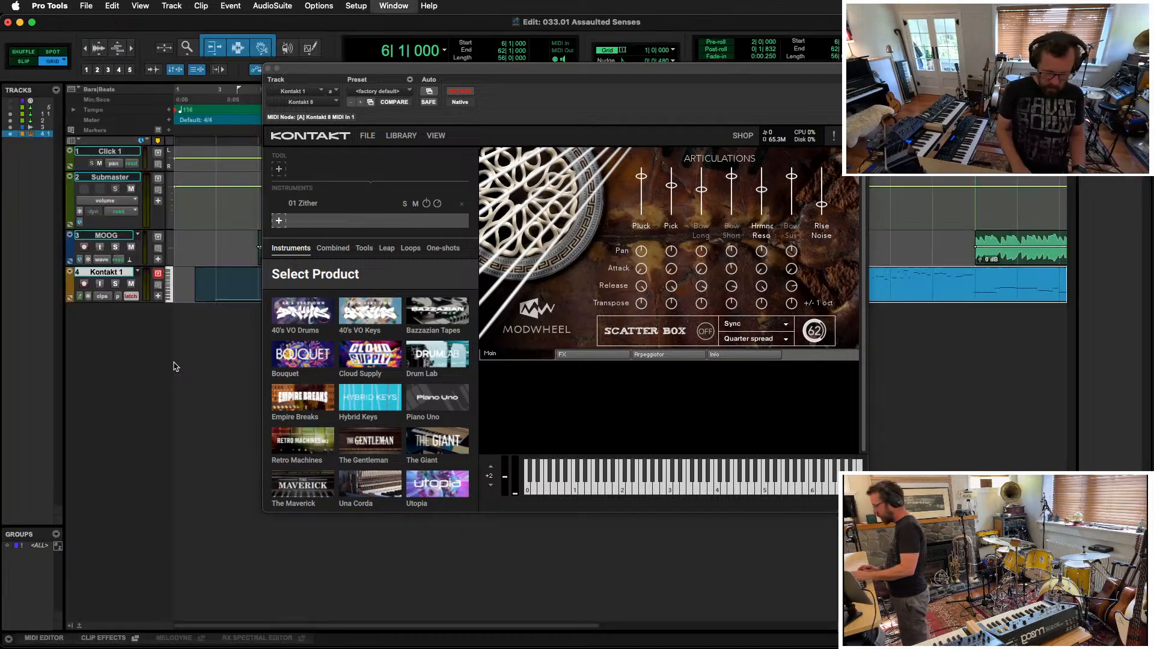
pyautogui.moveTo(309, 68); pyautogui.dragTo(505, 86)
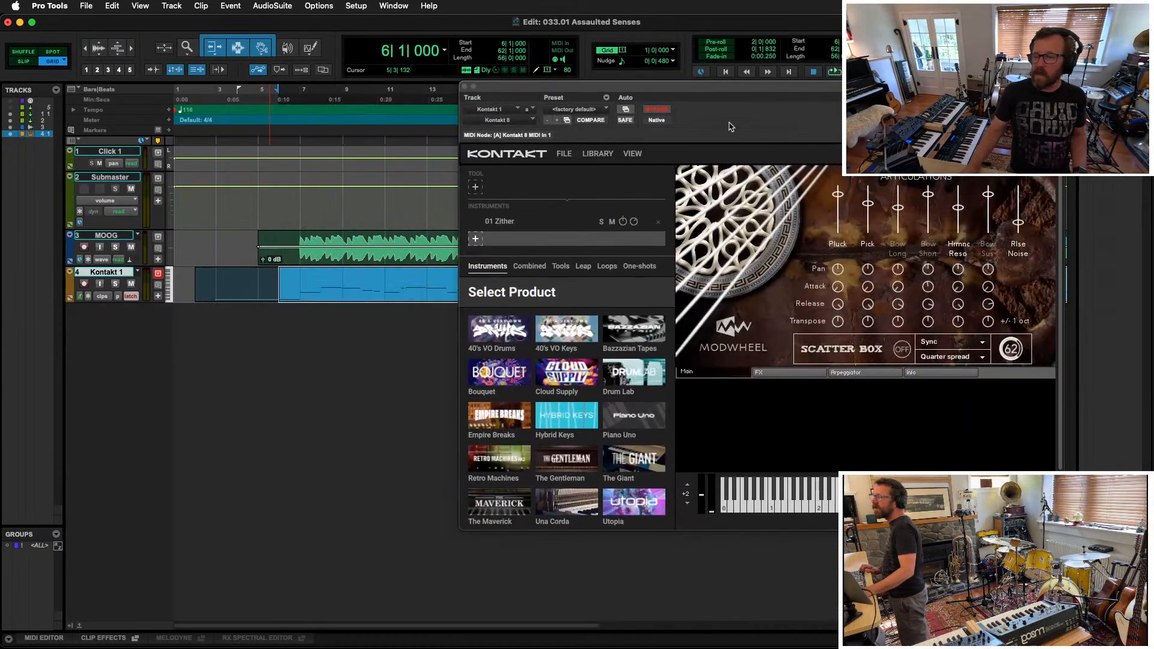
pyautogui.moveTo(721, 87); pyautogui.dragTo(289, 202)
pyautogui.hscroll(6, 710, 319)
pyautogui.hscroll(-3, 710, 318)
pyautogui.press('r')
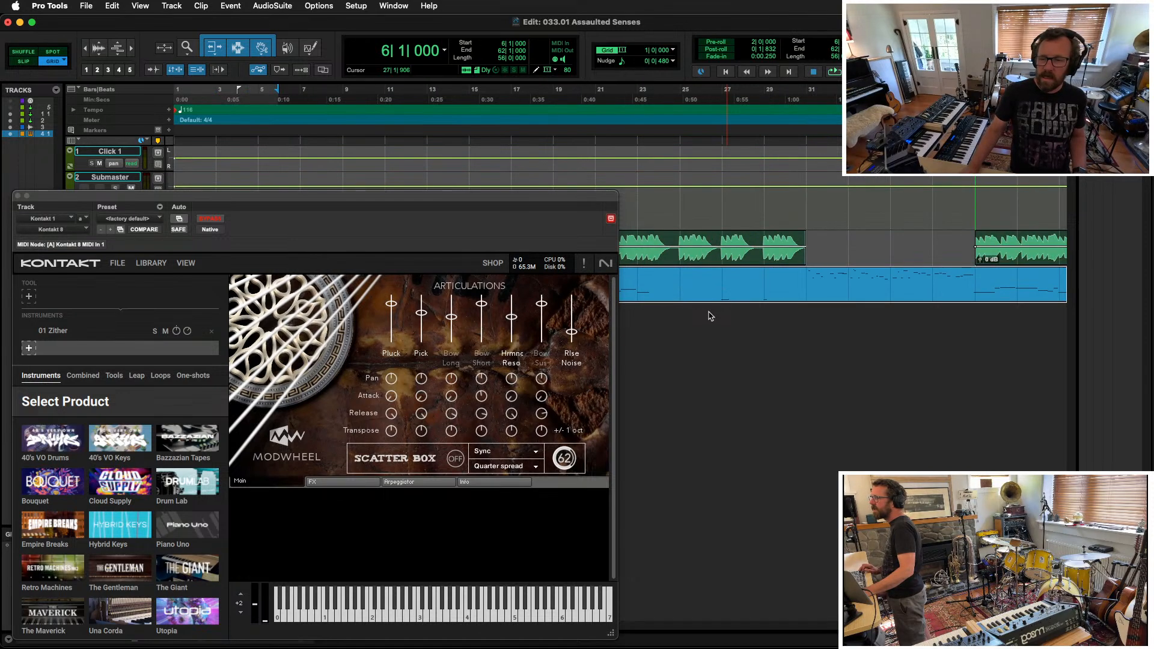
pyautogui.press('r')
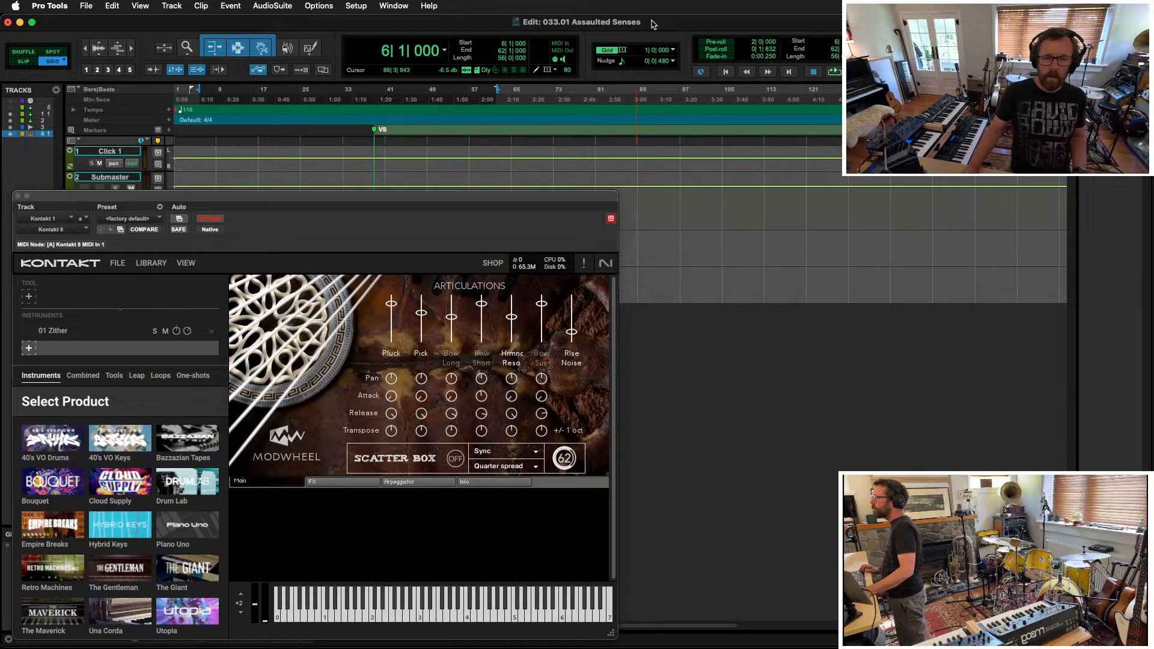
pyautogui.hotkey('ctrl', 'alt', 't')
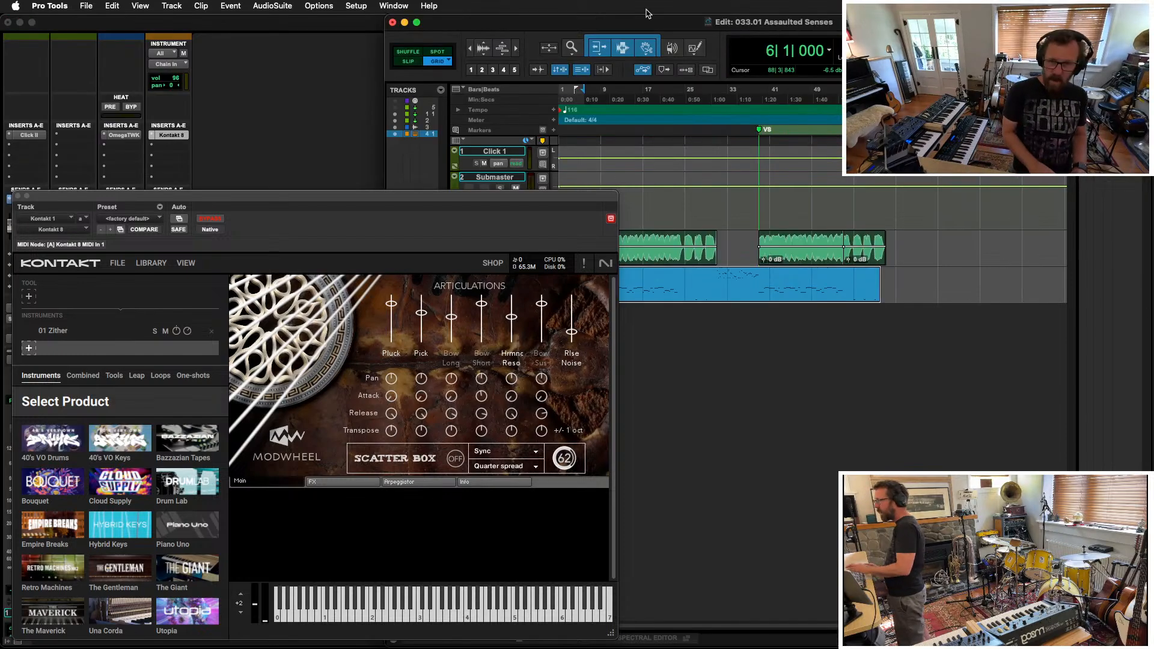
pyautogui.moveTo(339, 200); pyautogui.dragTo(319, 26)
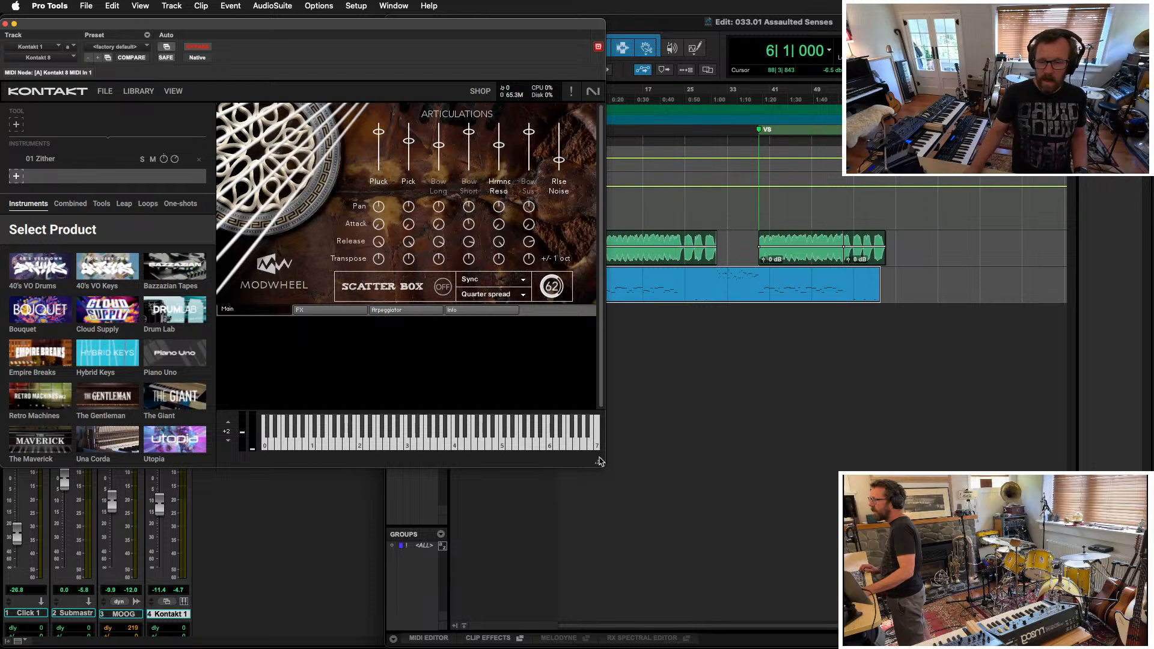
pyautogui.moveTo(598, 461); pyautogui.dragTo(540, 290)
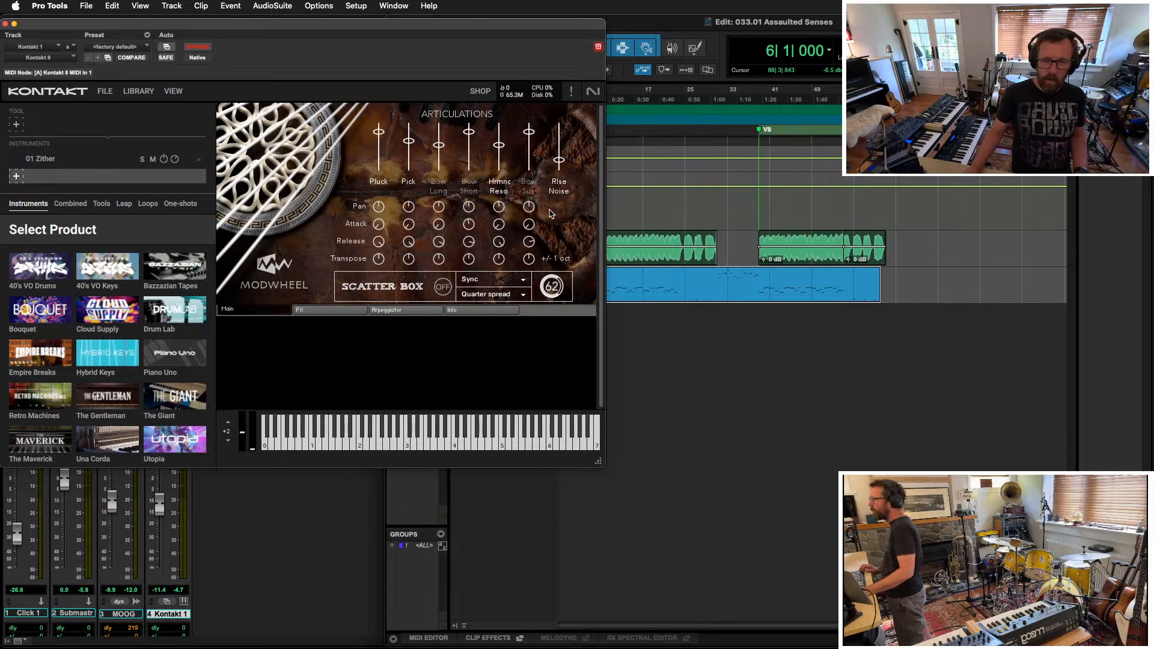
# Step: Play back the Kontakt 1 zither part briefly from bar 6
pyautogui.hscroll(8, 760, 369)
pyautogui.hscroll(-8, 761, 370)
pyautogui.press('t')
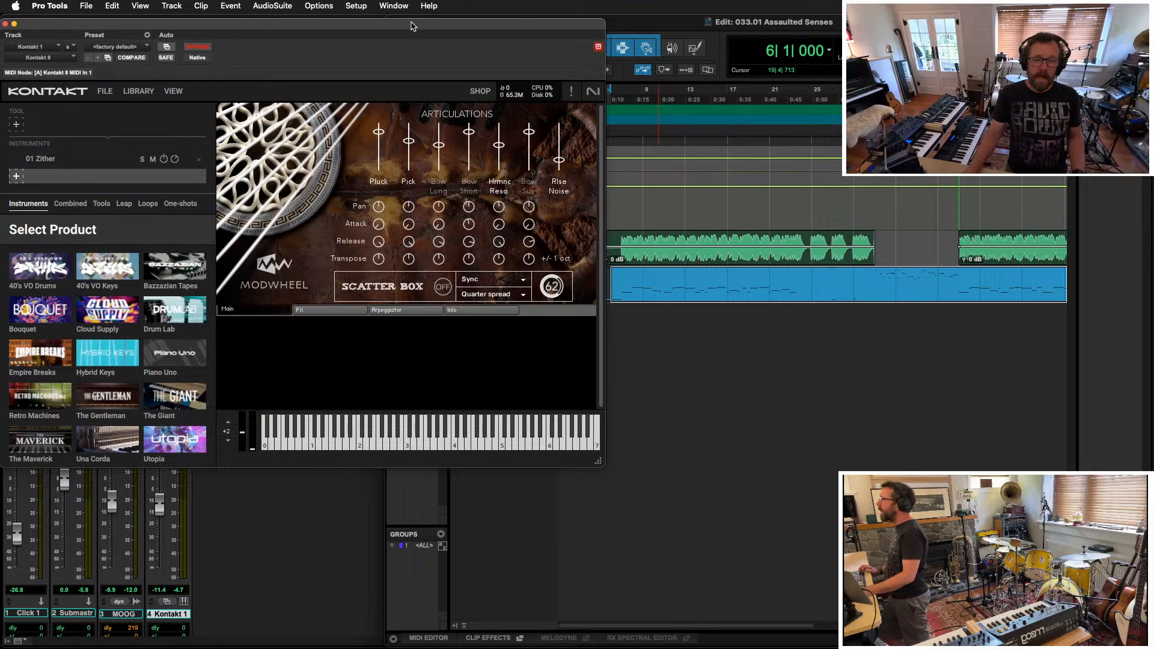
pyautogui.press('space')
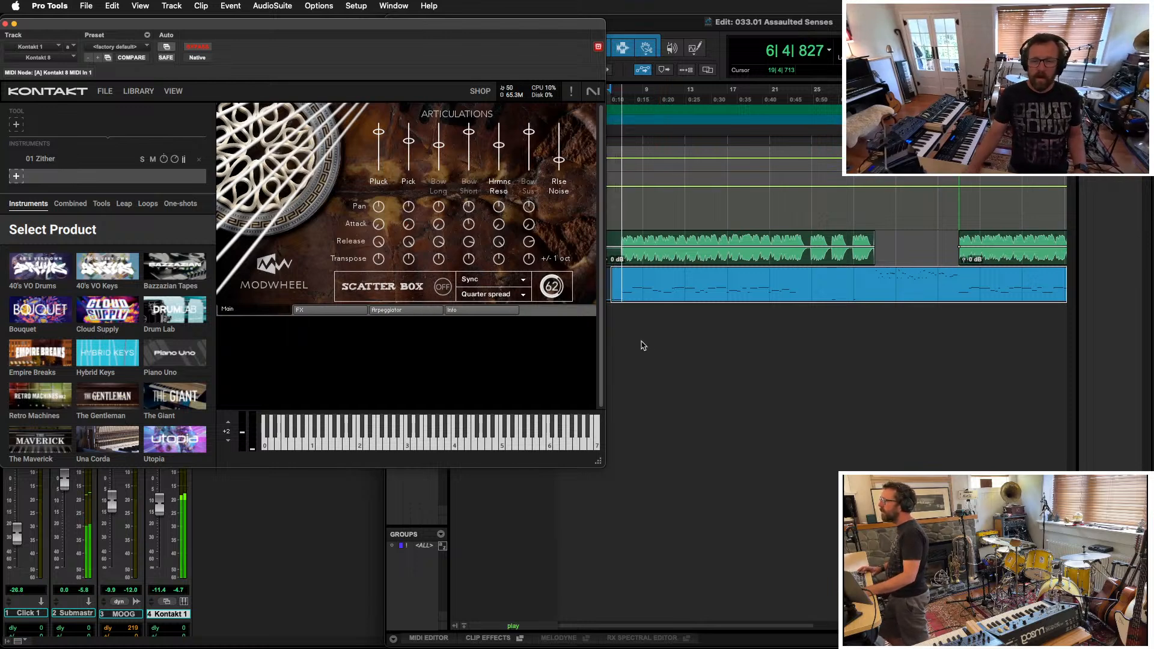
pyautogui.press('space')
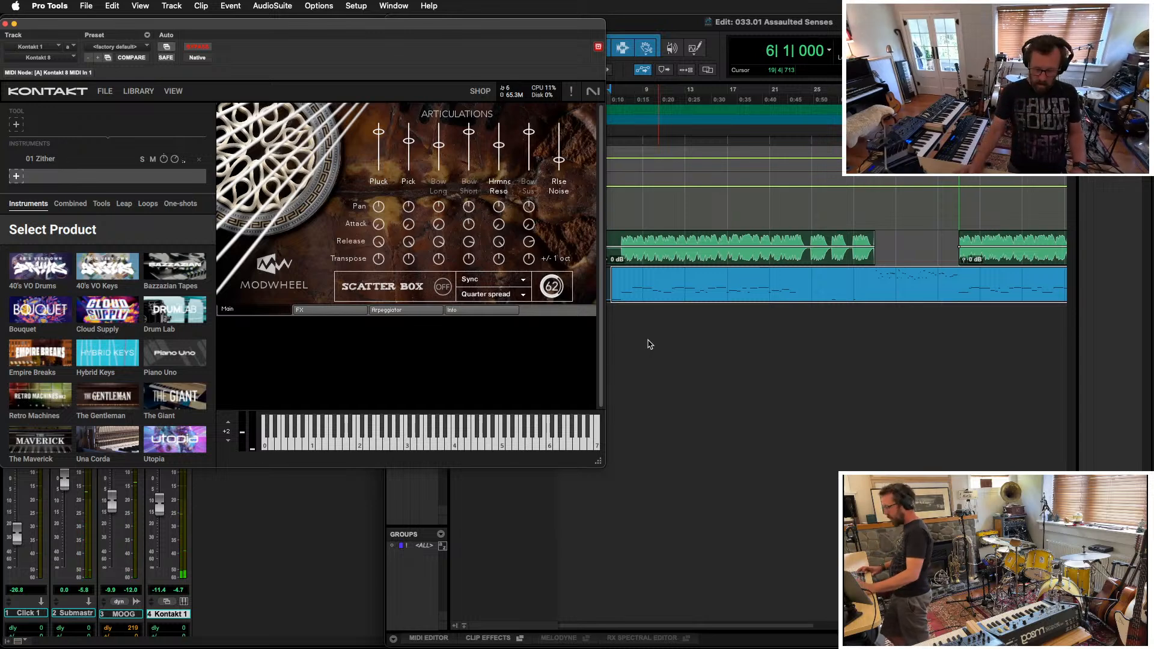
# Step: Put Kontakt 1 in write automation mode and record Bow Long fader moves and a small track volume change during playback
pyautogui.click(649, 344)
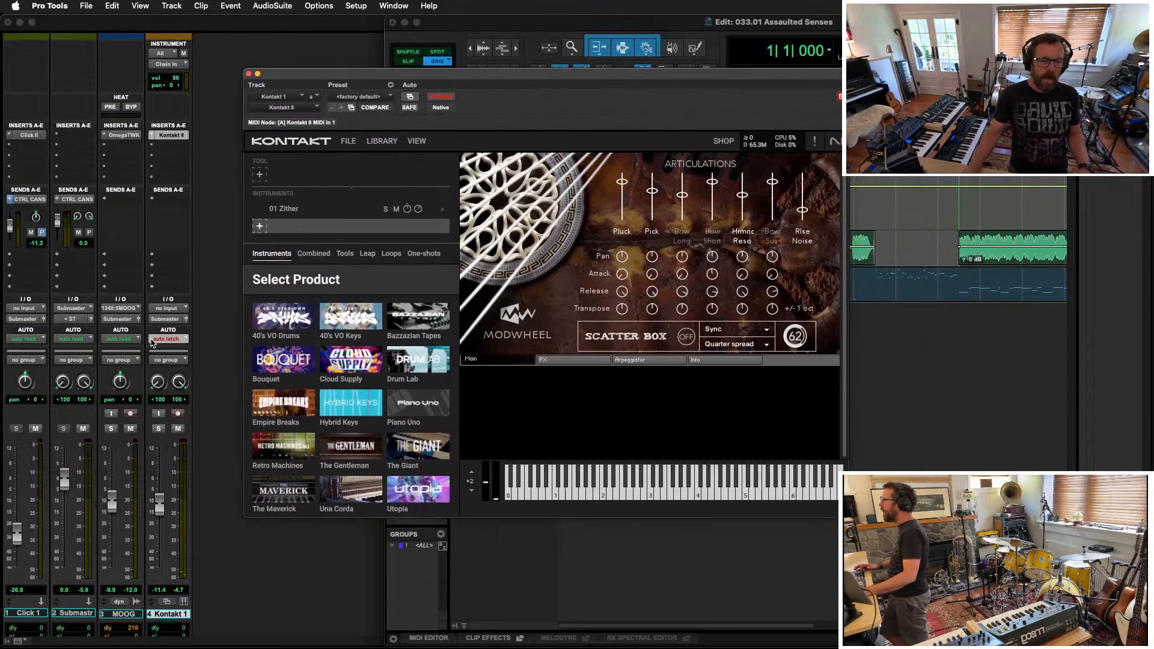
pyautogui.click(171, 360)
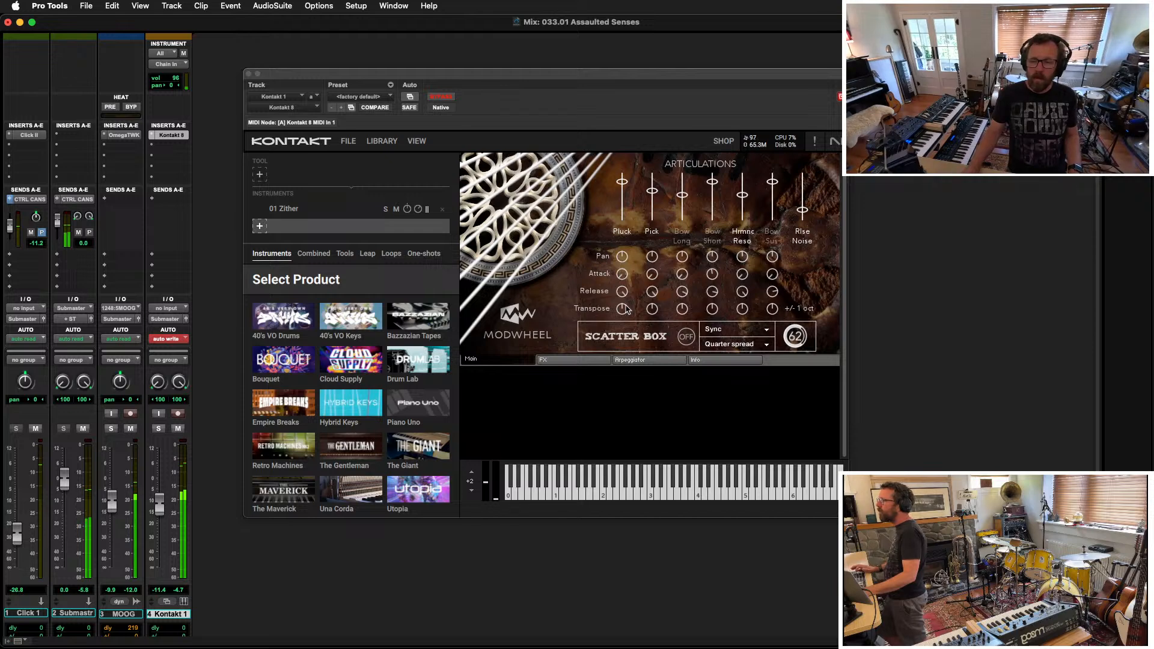
pyautogui.click(653, 312)
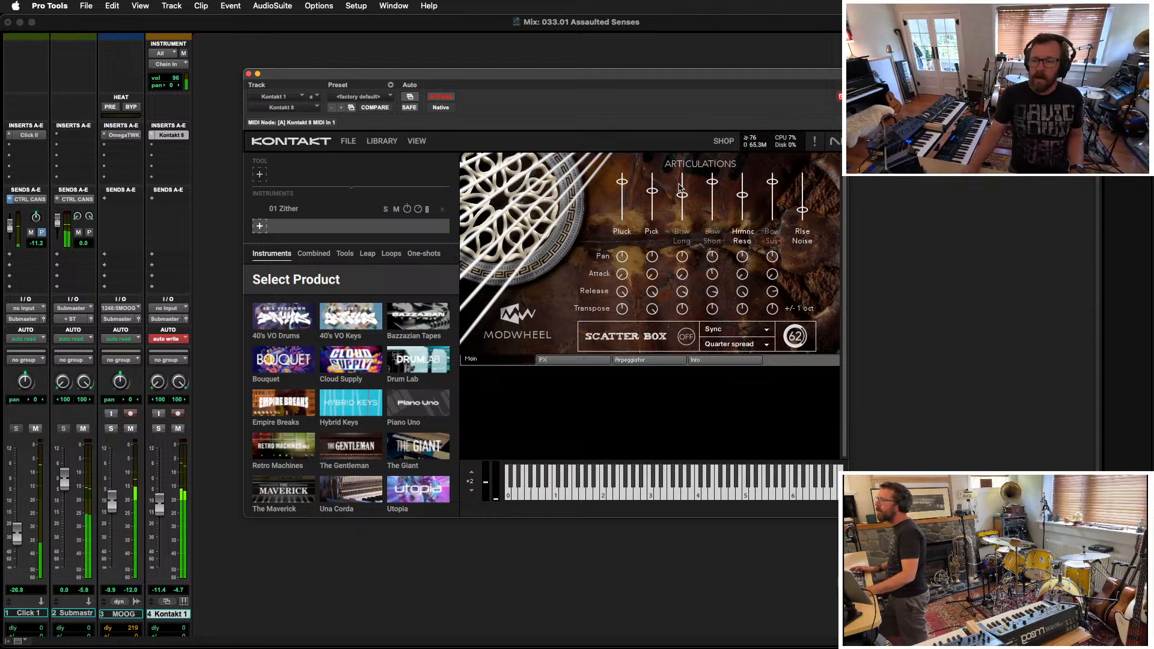
pyautogui.moveTo(687, 200); pyautogui.dragTo(682, 229)
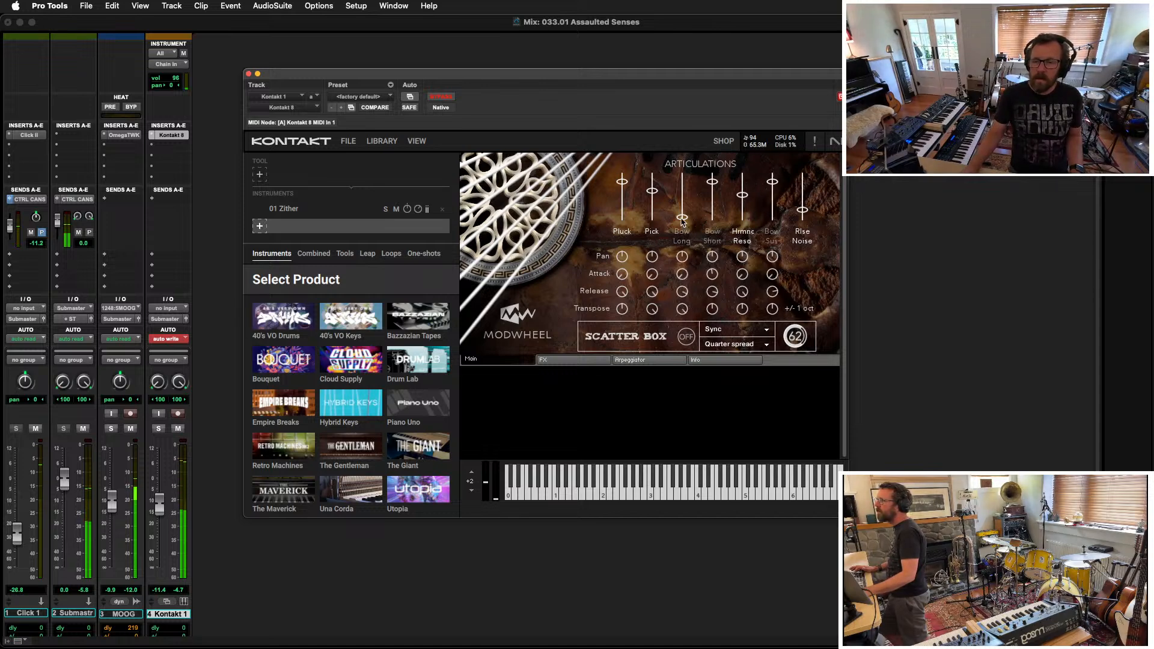
pyautogui.moveTo(682, 210)
pyautogui.mouseDown()
pyautogui.moveTo(682, 194)
pyautogui.moveTo(683, 211)
pyautogui.mouseUp()
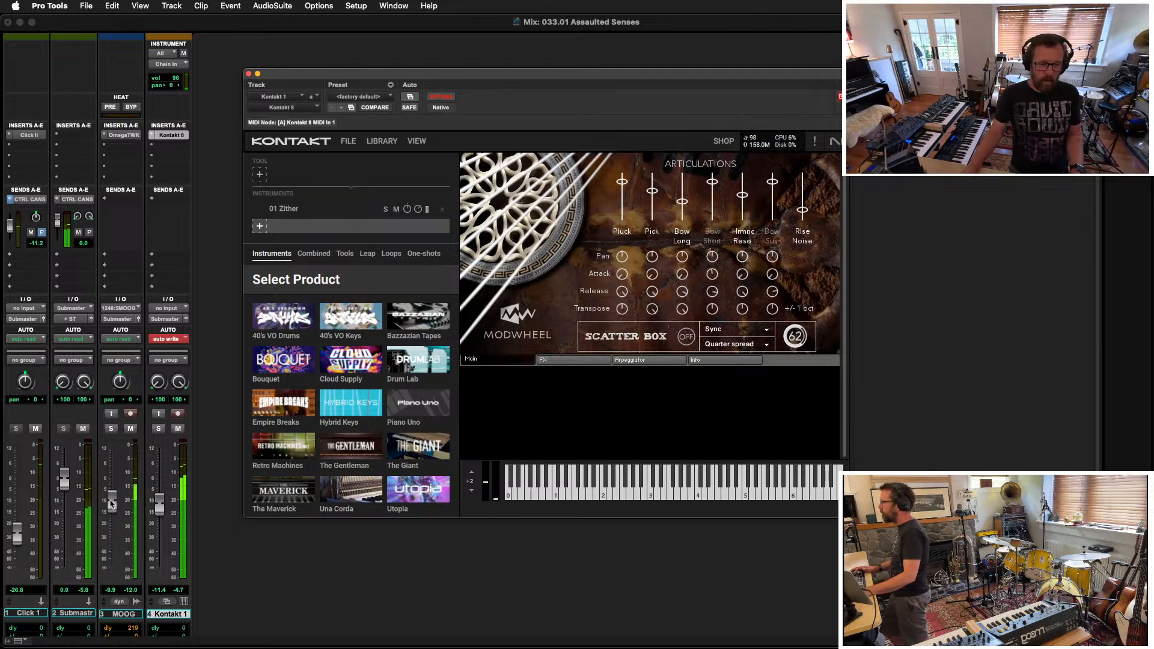
pyautogui.moveTo(155, 503); pyautogui.dragTo(161, 506)
# Step: Check the automation write-enable settings and return Kontakt 1's automation mode to read after briefly selecting touch
pyautogui.press('super+4')
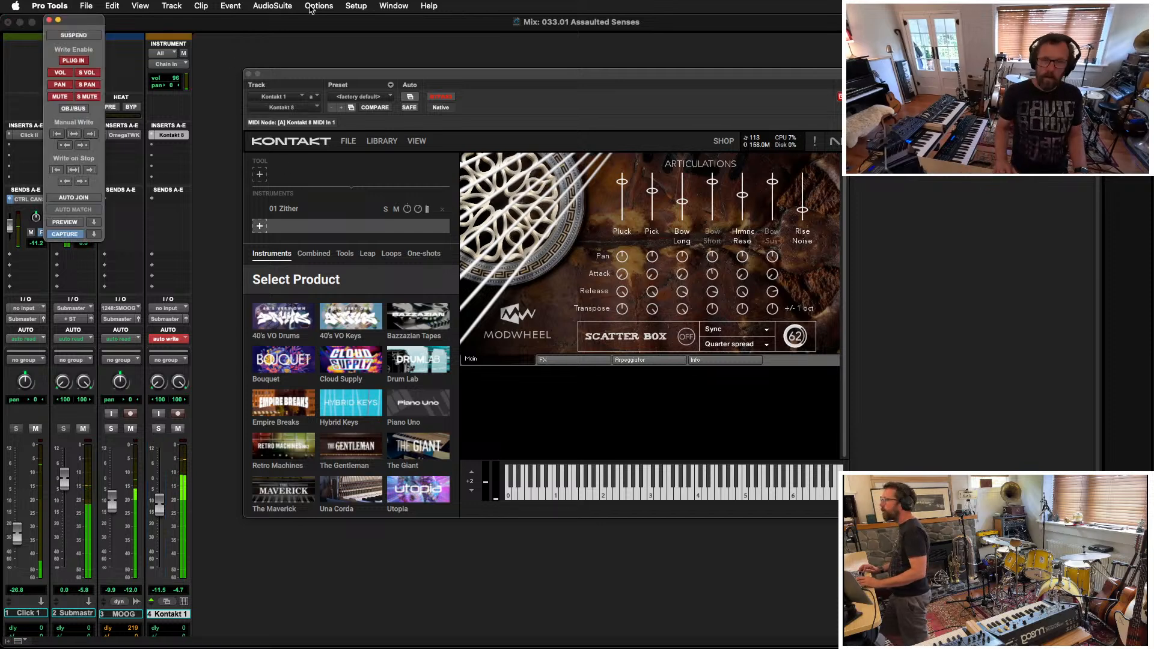
pyautogui.click(50, 21)
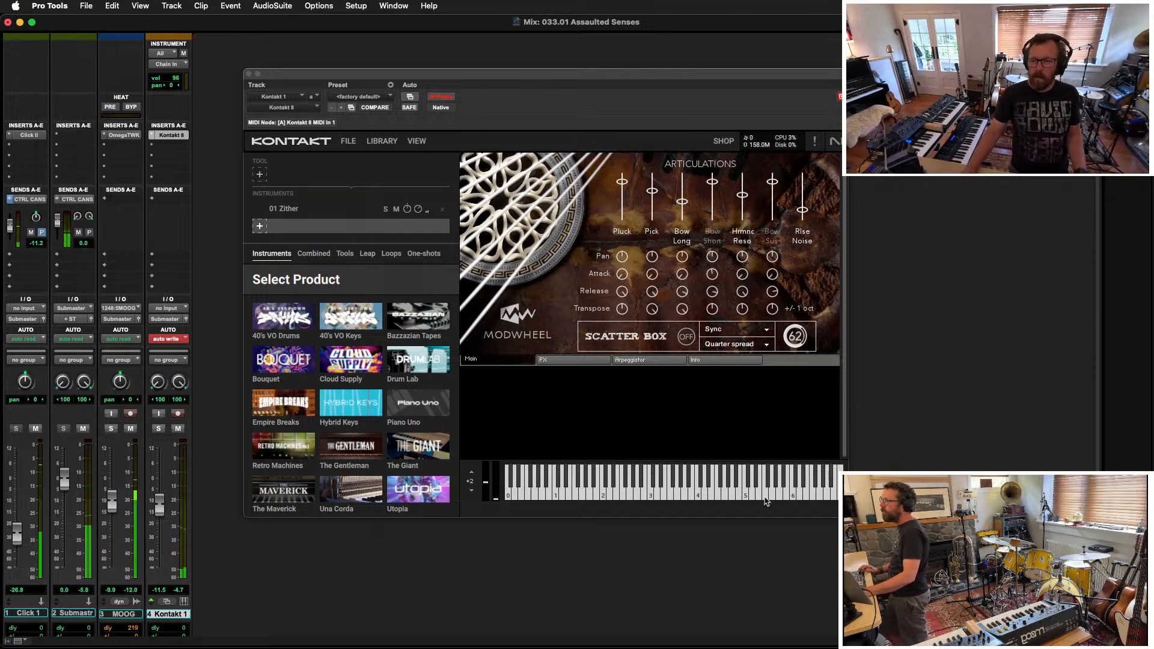
pyautogui.click(165, 339)
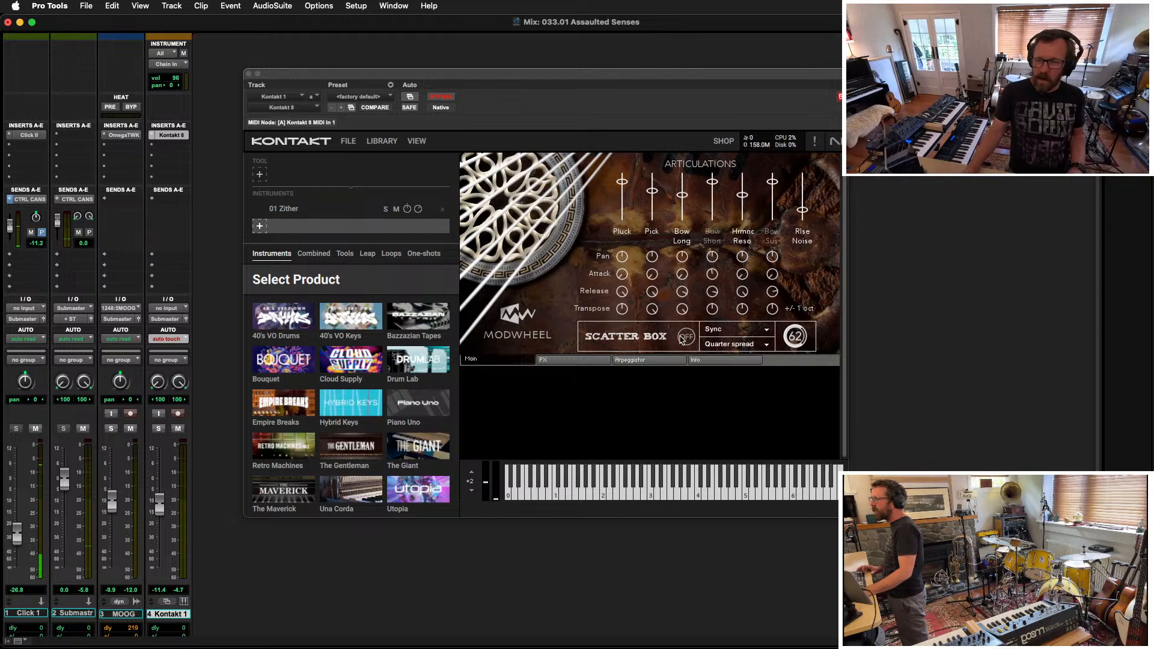
pyautogui.click(175, 339)
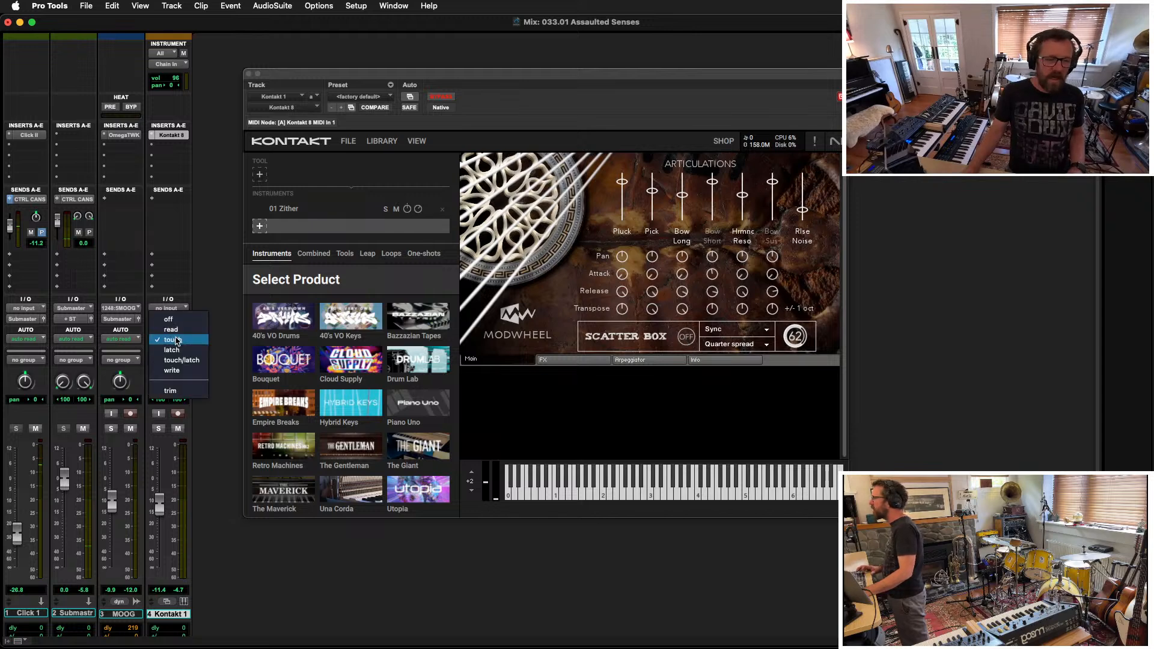
pyautogui.click(170, 330)
# Step: Turn on the Zither's Scatter Box and play the arrangement from bar 7 with the clips in view
pyautogui.click(685, 336)
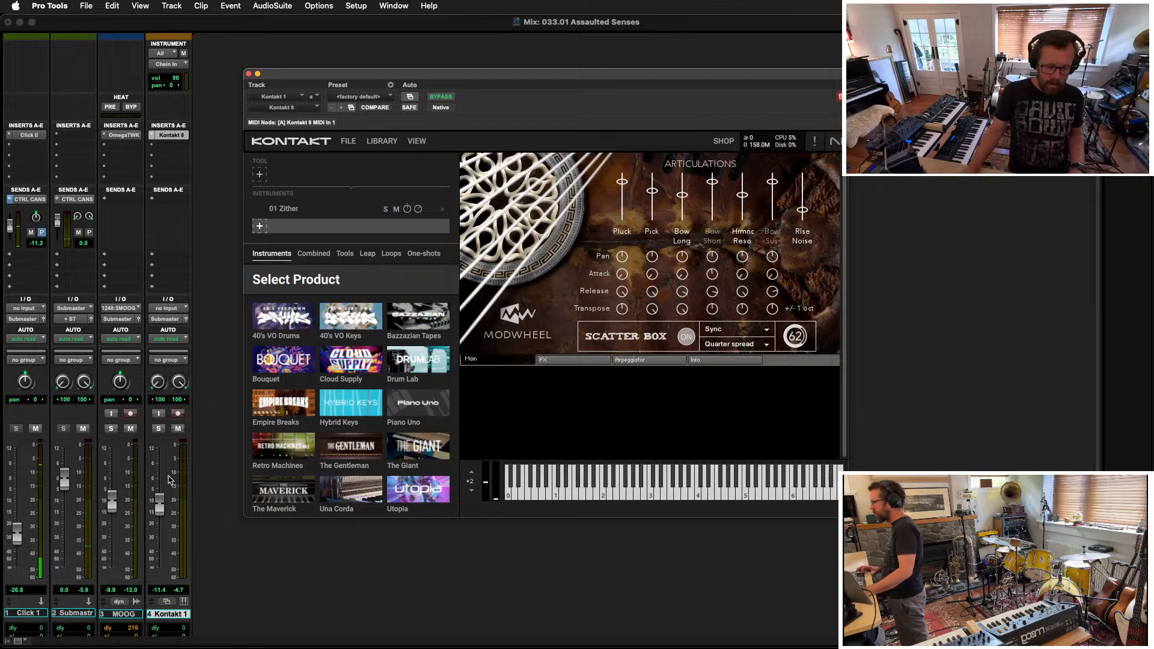
pyautogui.press('super+equal')
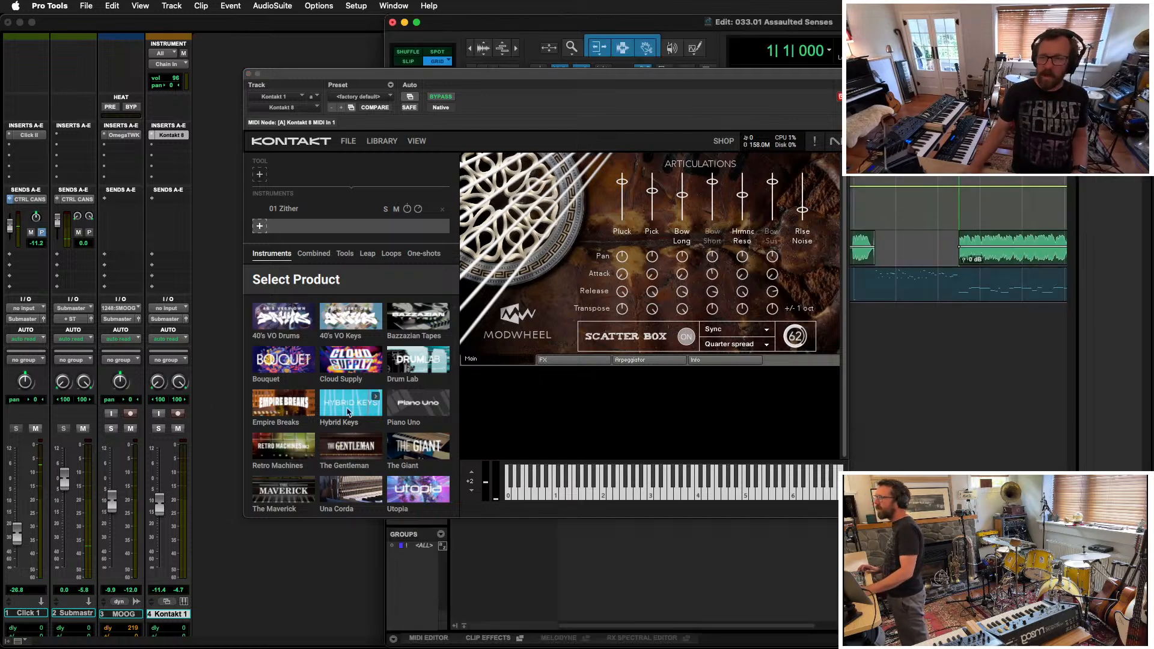
pyautogui.moveTo(612, 79); pyautogui.dragTo(381, 72)
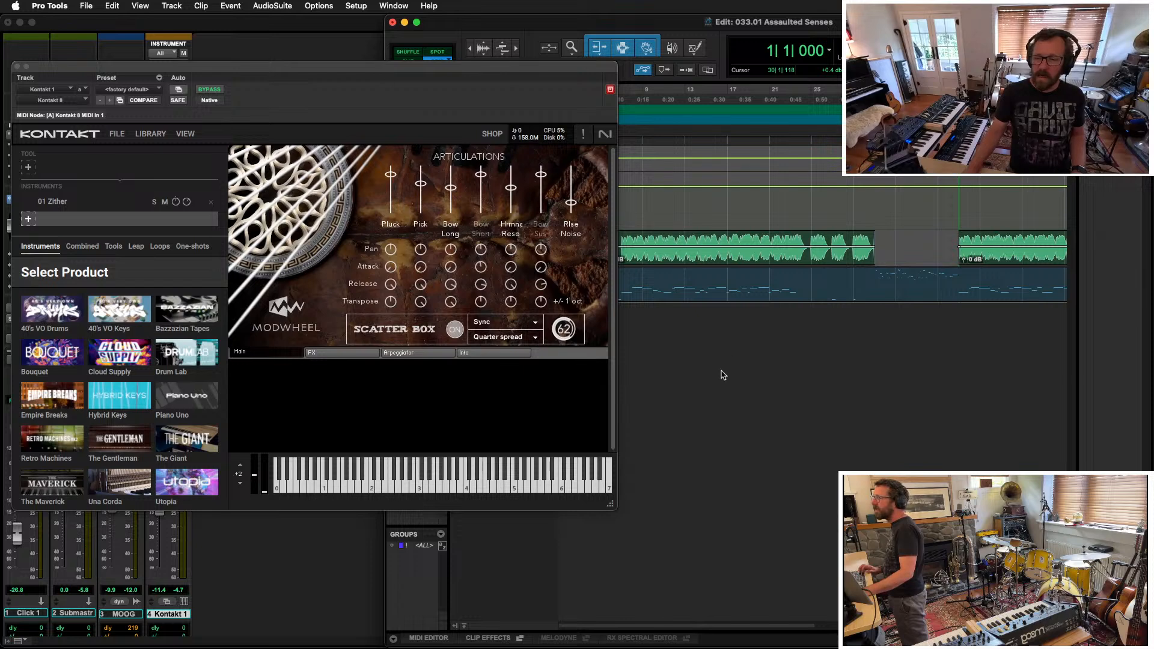
pyautogui.press('t')
pyautogui.click(684, 274)
pyautogui.press('space')
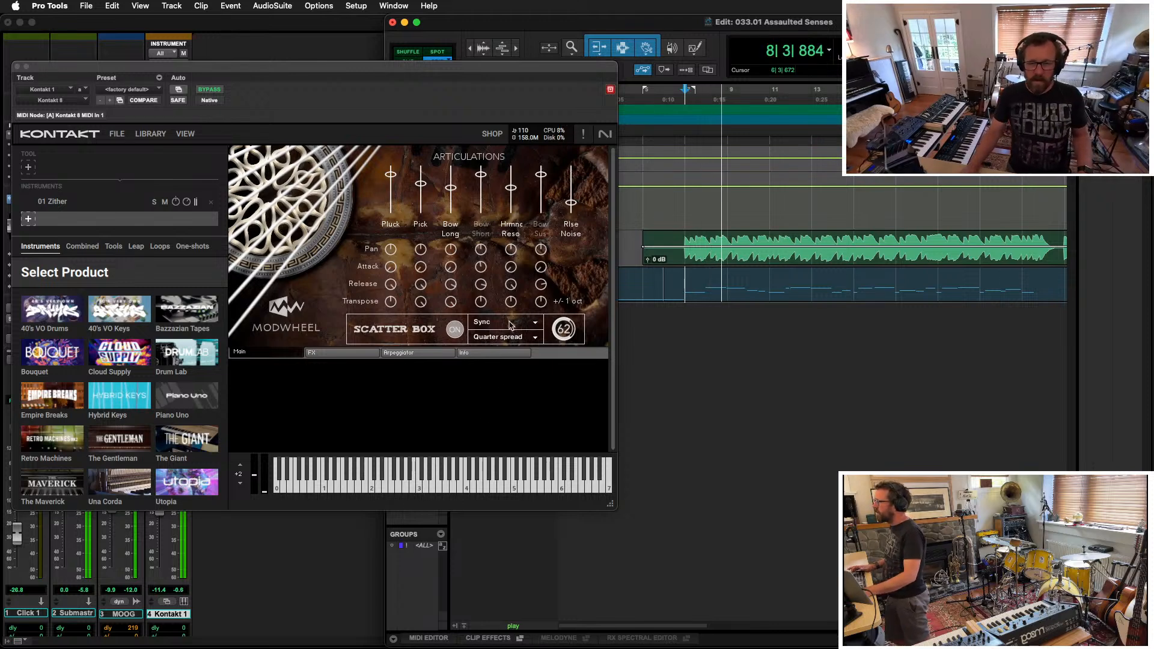
# Step: Audition the Scatter Box effects Lesley 100 and Purple 2nd during playback, leaving Purple 2nd selected
pyautogui.click(534, 339)
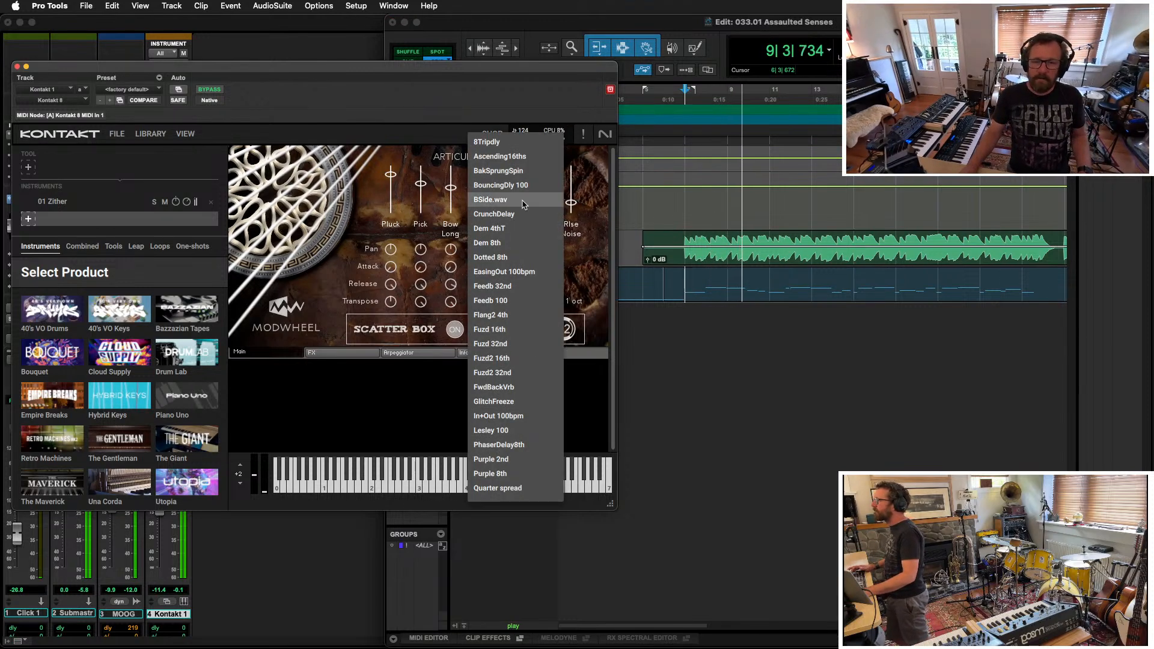
pyautogui.click(514, 432)
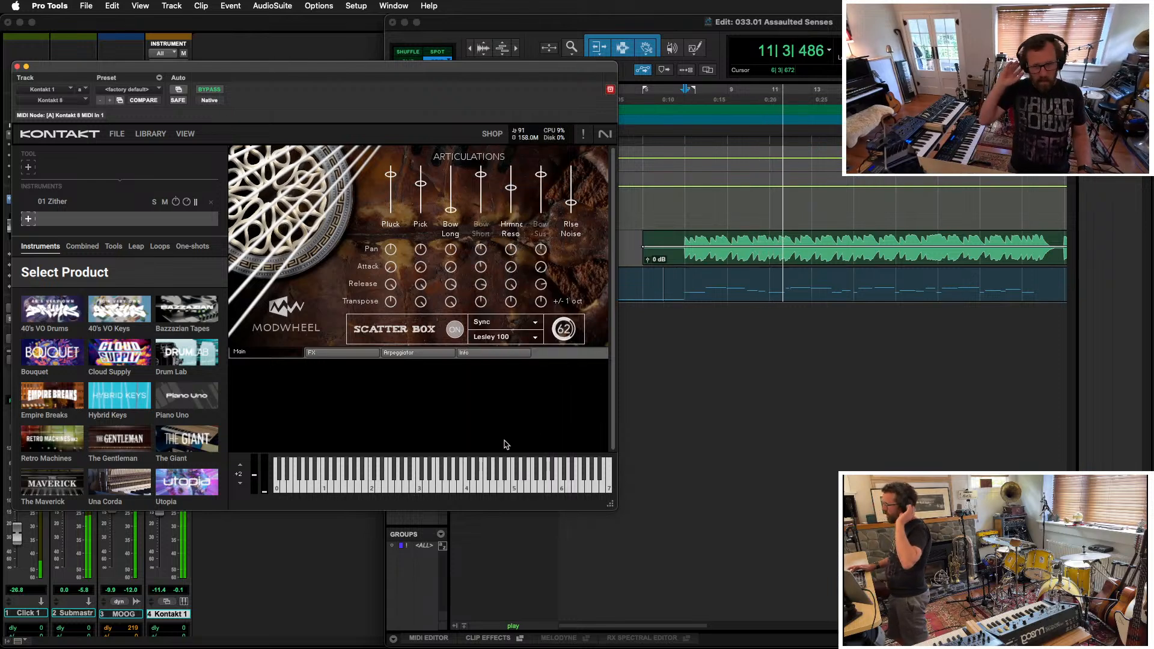
pyautogui.click(527, 340)
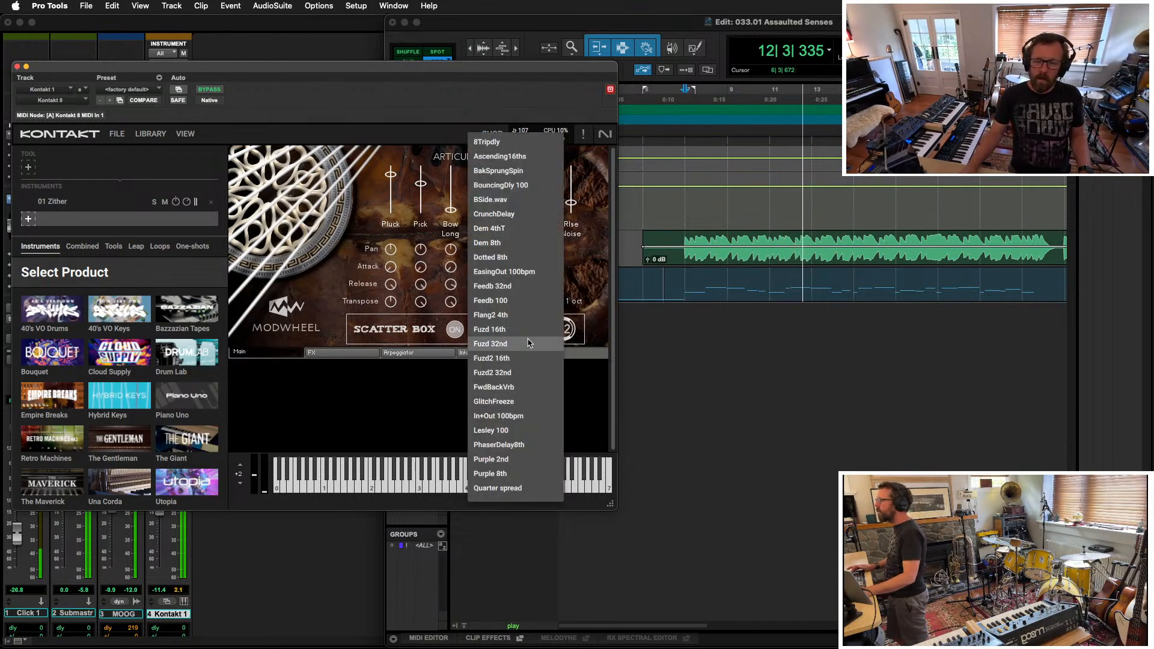
pyautogui.click(493, 459)
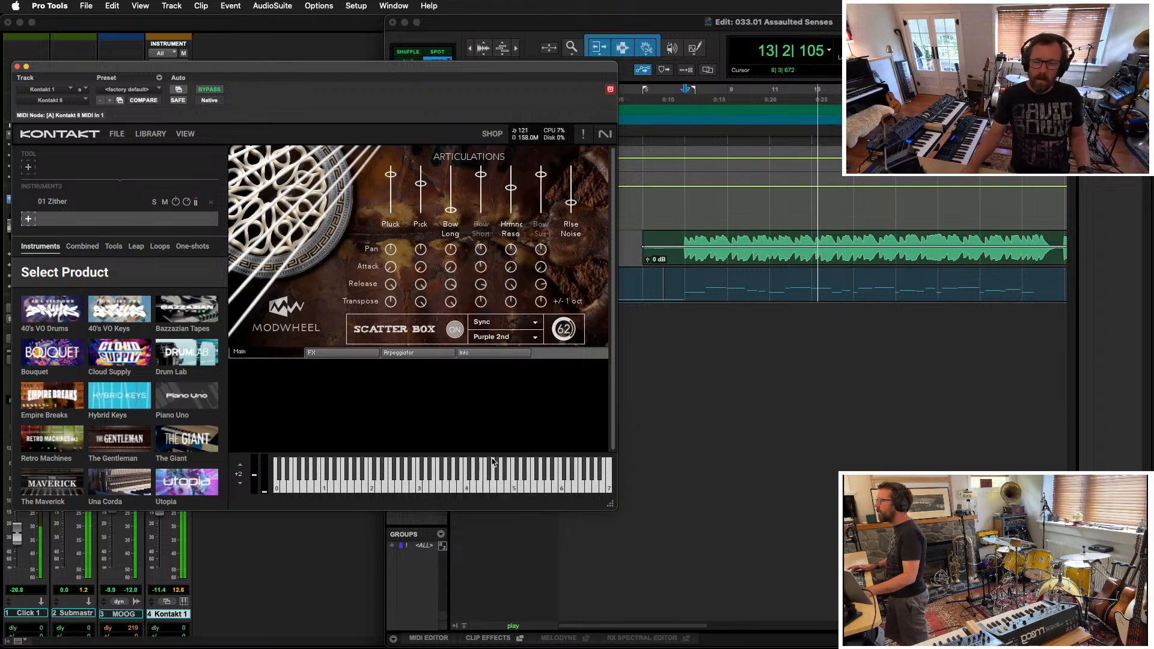
# Step: Set the Zither's Scatter Box effect to CrunchDelay and check its arpeggiator page, restarting playback from bar 7
pyautogui.click(527, 340)
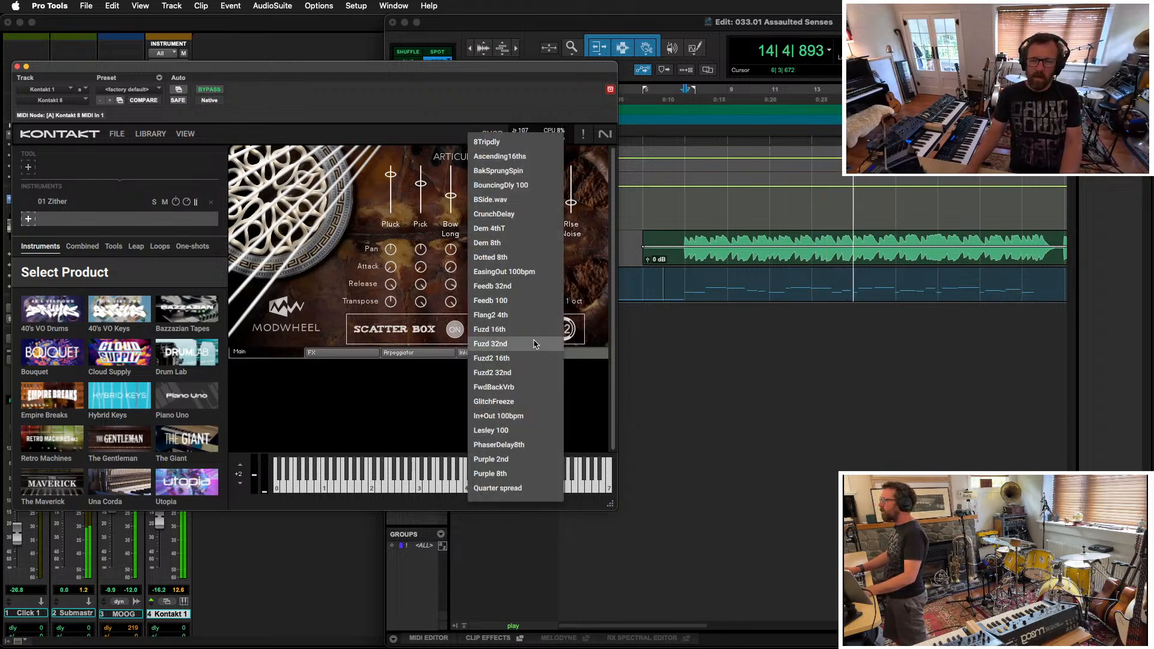
pyautogui.click(526, 215)
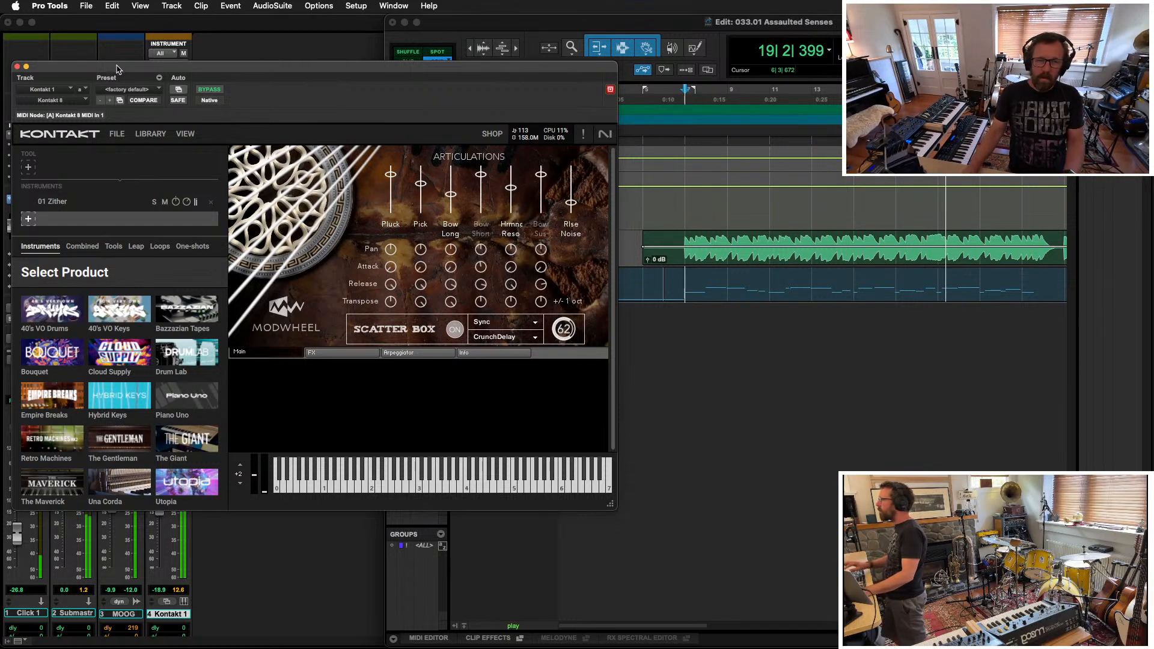
pyautogui.click(438, 353)
pyautogui.press('space')
pyautogui.click(285, 242)
pyautogui.press('space')
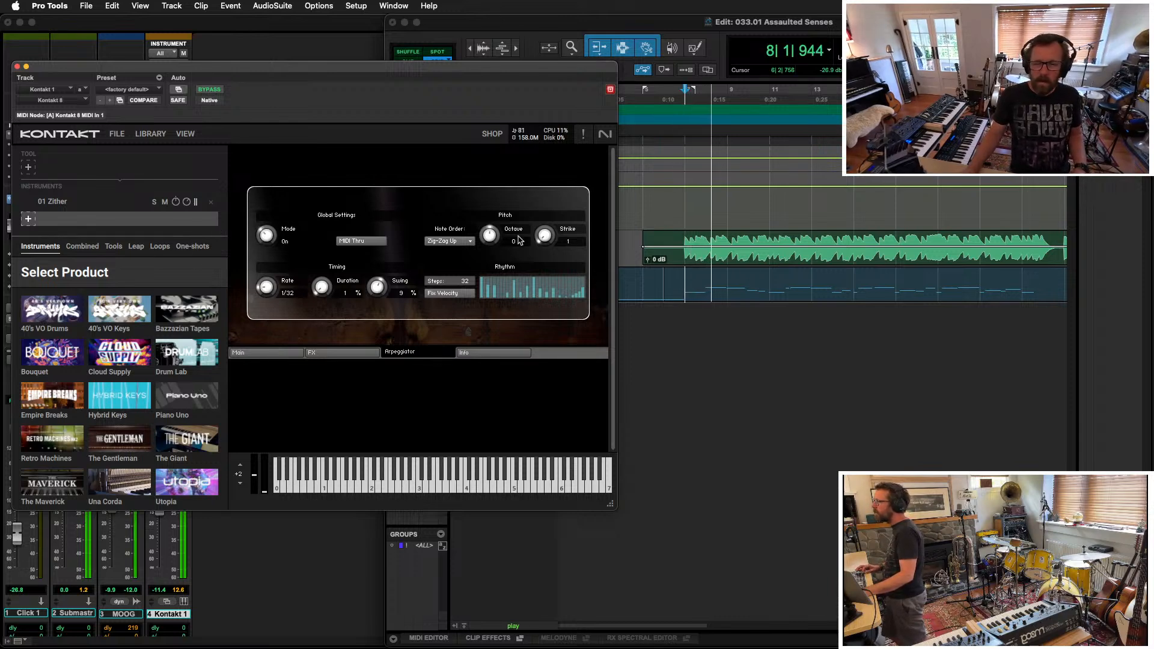
# Step: Close the Kontakt window and insert a mono AIR Filter Gate on the MOOG track below OmegaTWK
pyautogui.moveTo(63, 69); pyautogui.dragTo(470, 246)
pyautogui.press('space')
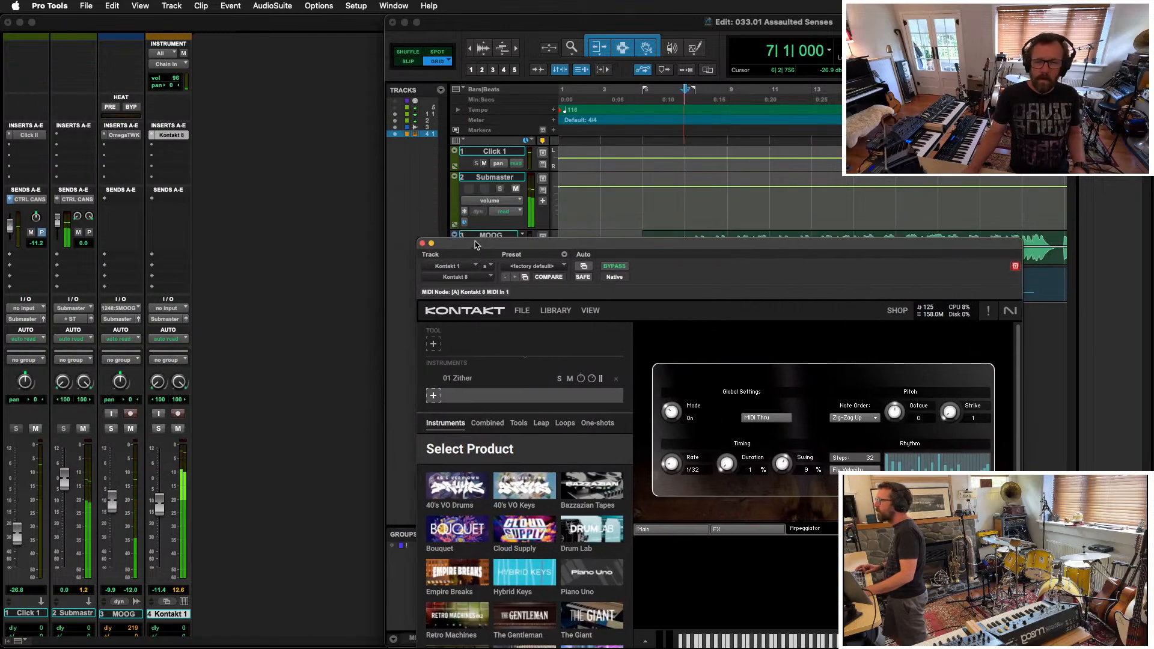
pyautogui.click(664, 28)
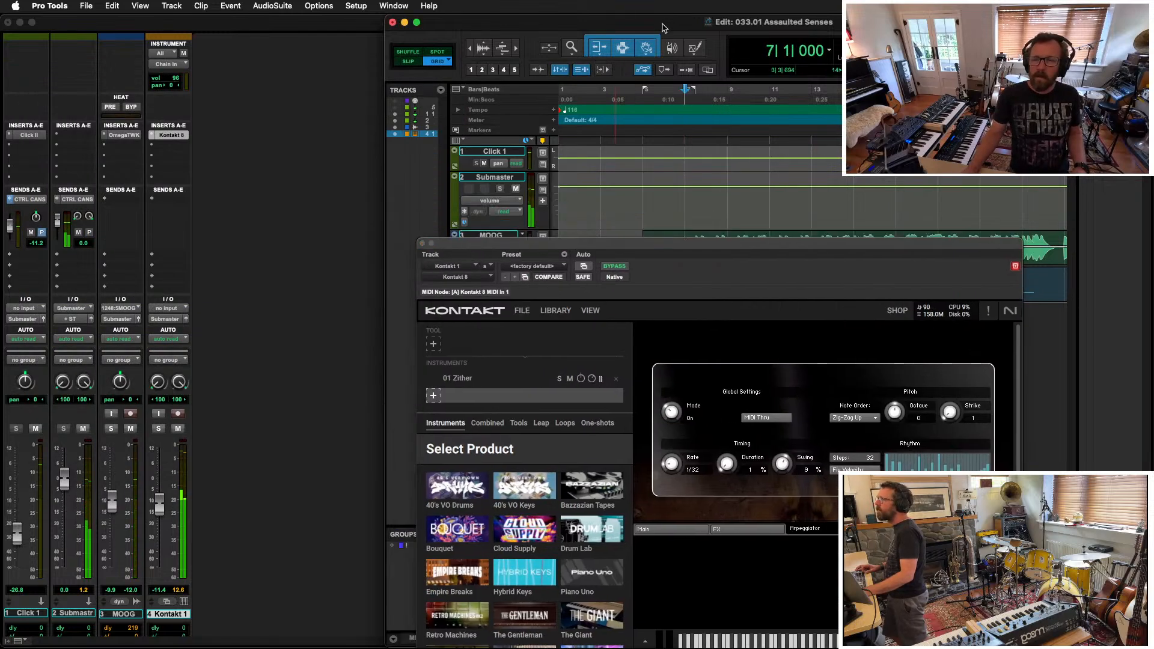
pyautogui.click(422, 244)
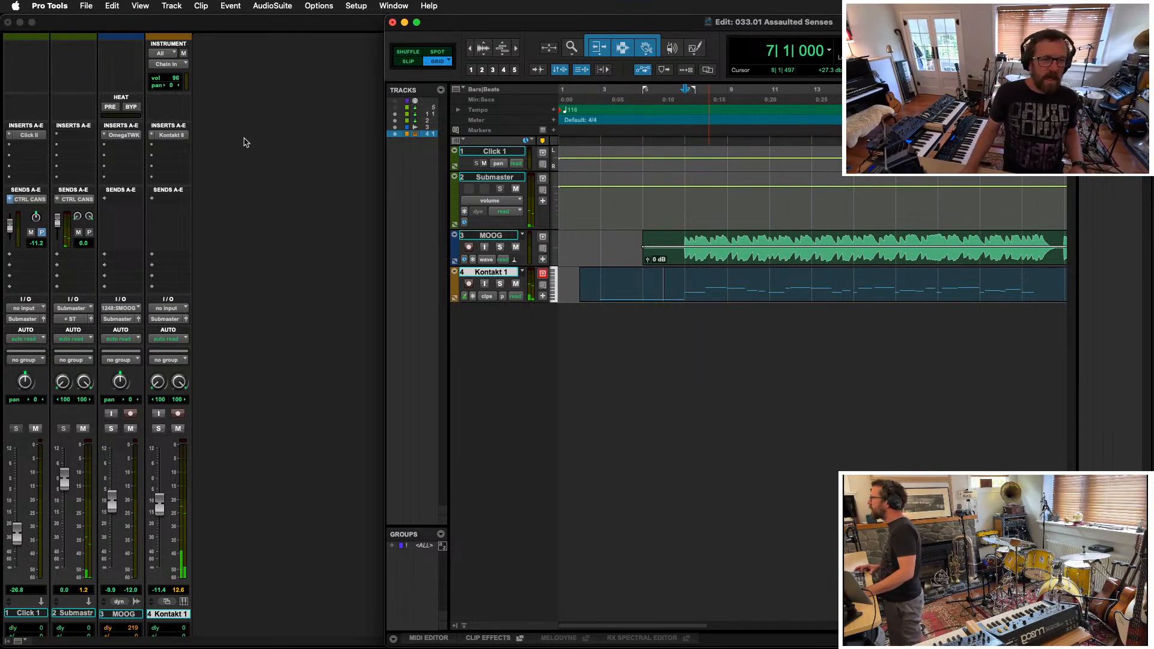
pyautogui.click(124, 141)
pyautogui.click(125, 147)
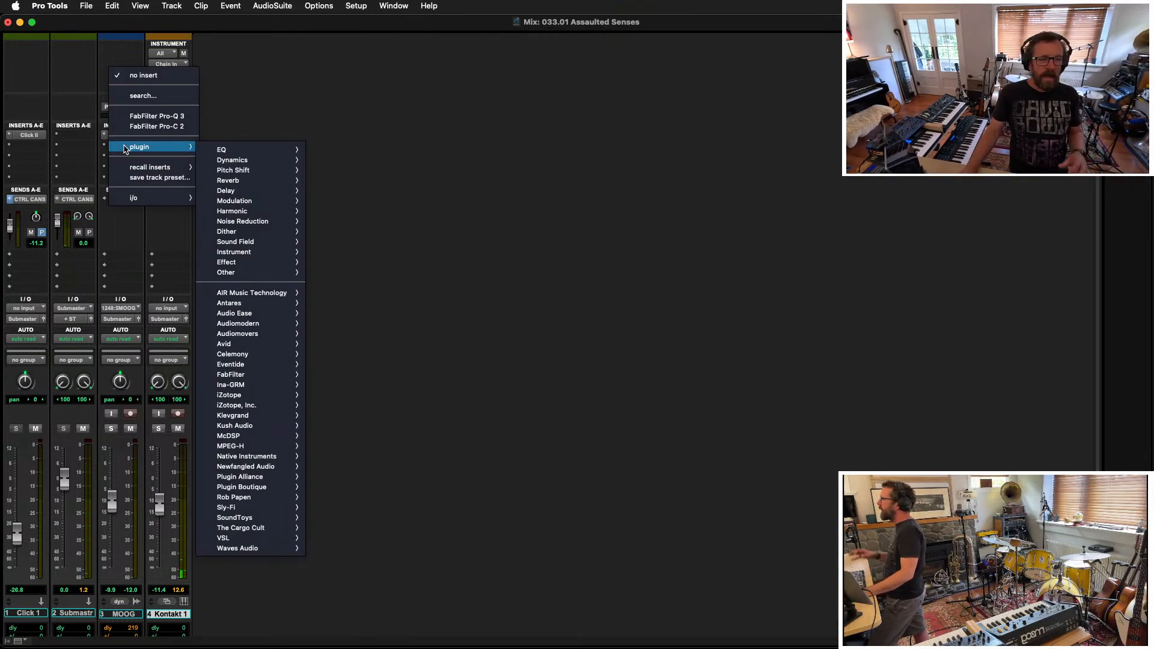
pyautogui.write('gate')
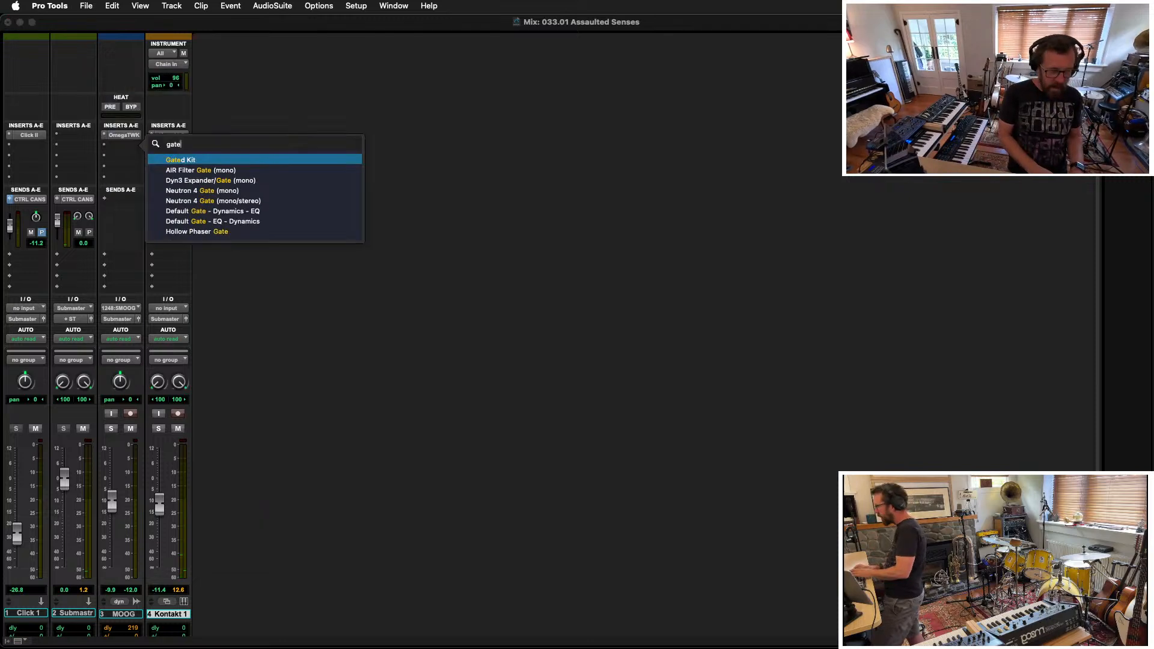
pyautogui.press('Escape')
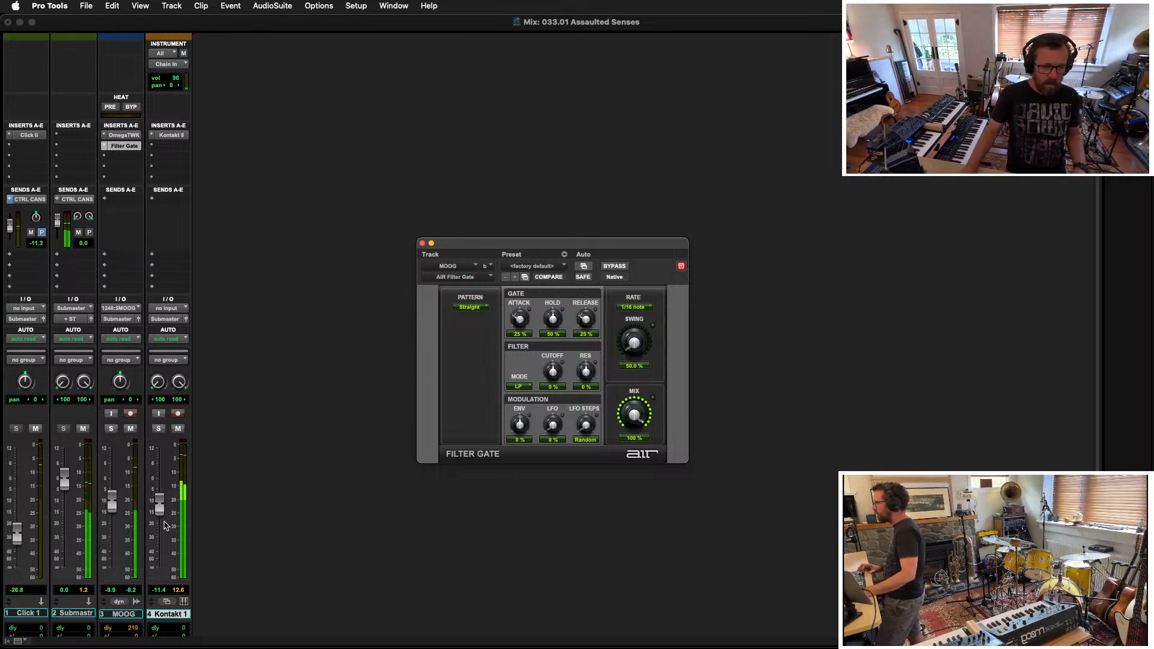
# Step: Turn off the Zither's Scatter Box in Kontakt and ride Kontakt 1's volume fader during playback
pyautogui.moveTo(161, 516); pyautogui.dragTo(161, 518)
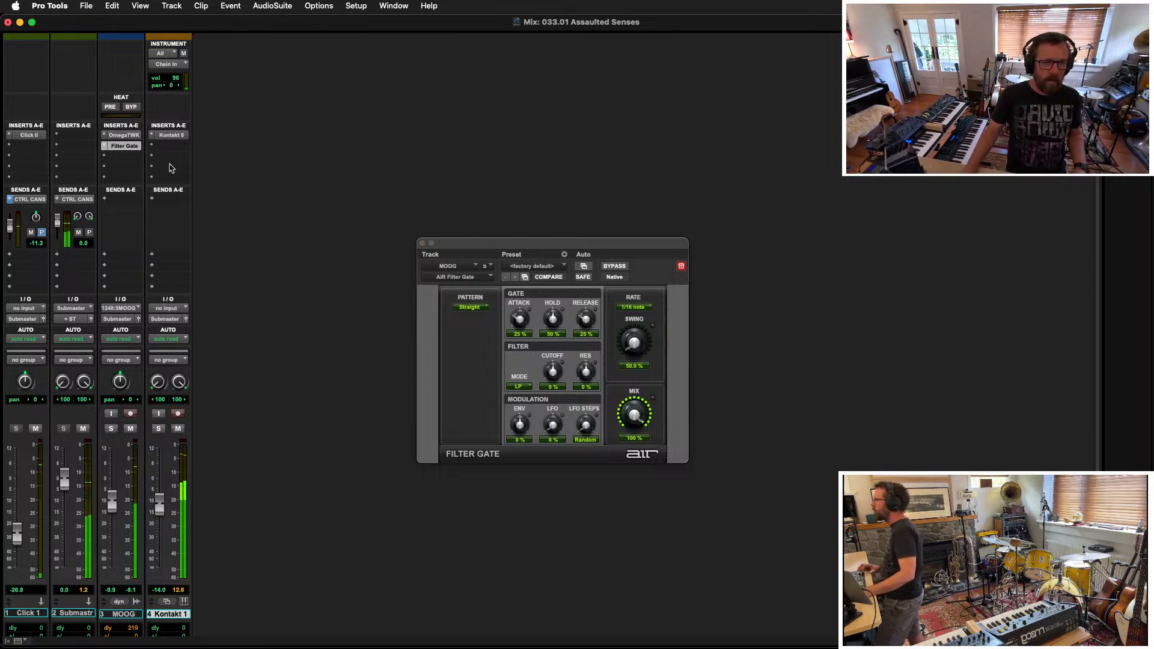
pyautogui.click(171, 135)
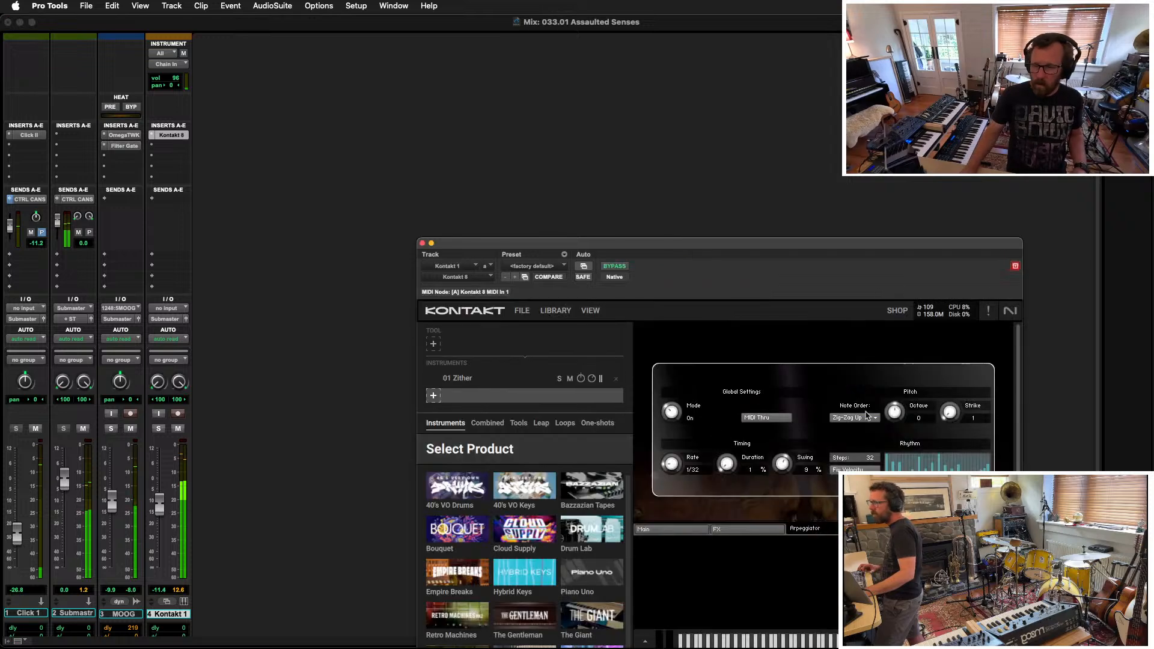
pyautogui.moveTo(868, 244); pyautogui.dragTo(833, 90)
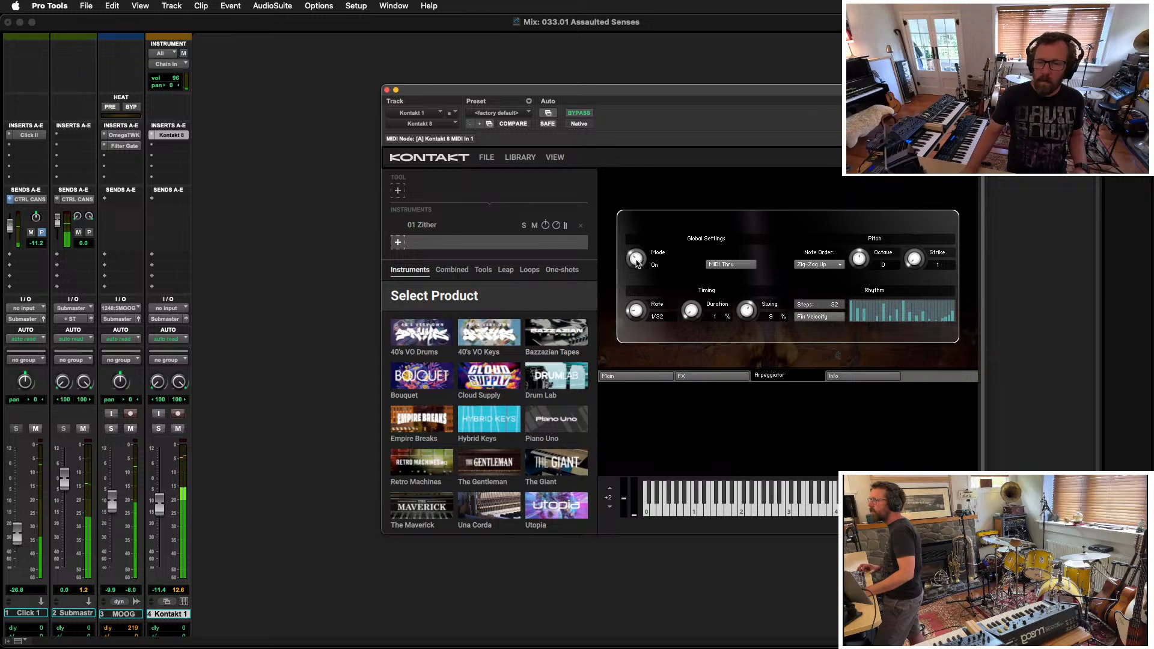
pyautogui.click(637, 378)
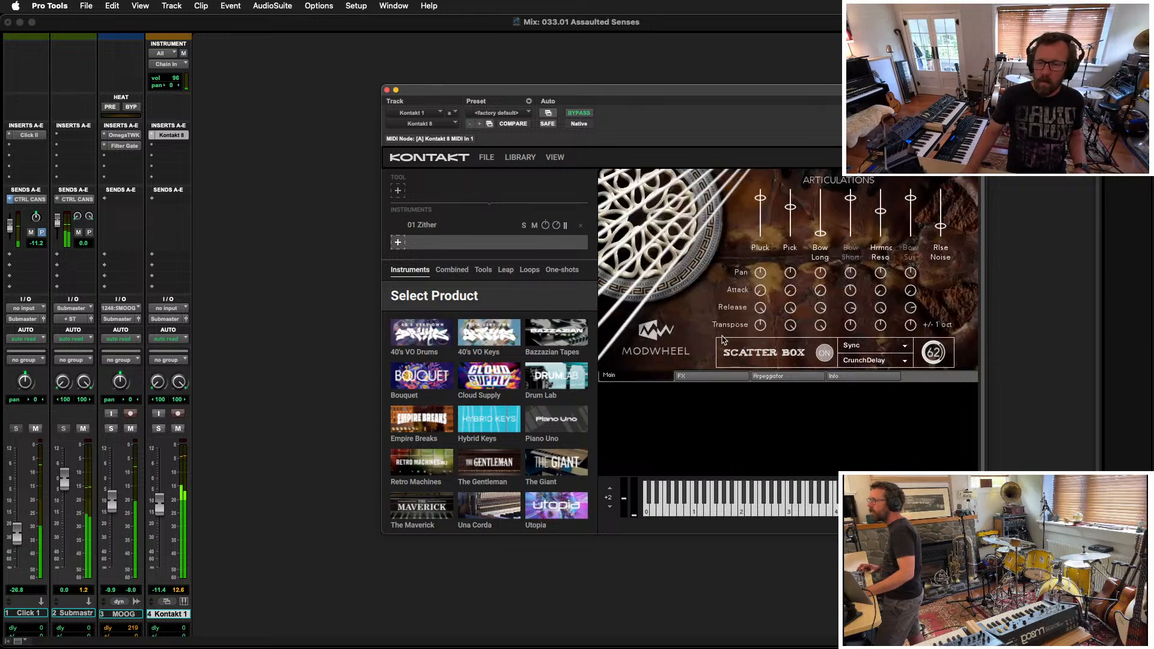
pyautogui.click(824, 354)
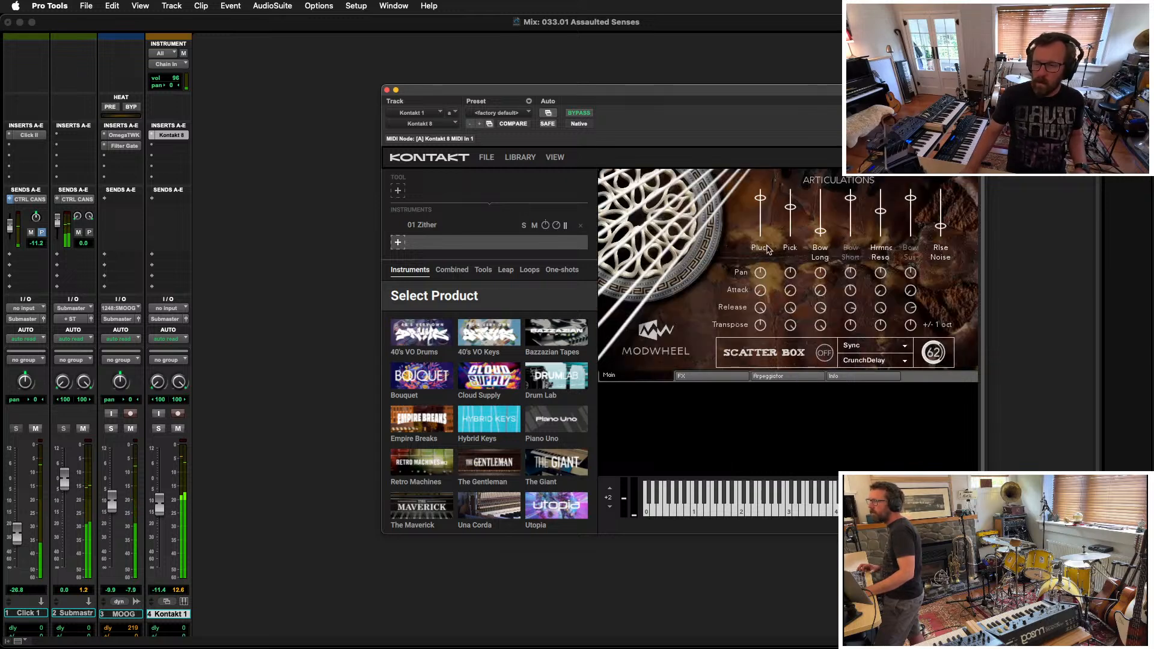
pyautogui.scroll(-10, 166, 502)
pyautogui.scroll(7, 165, 503)
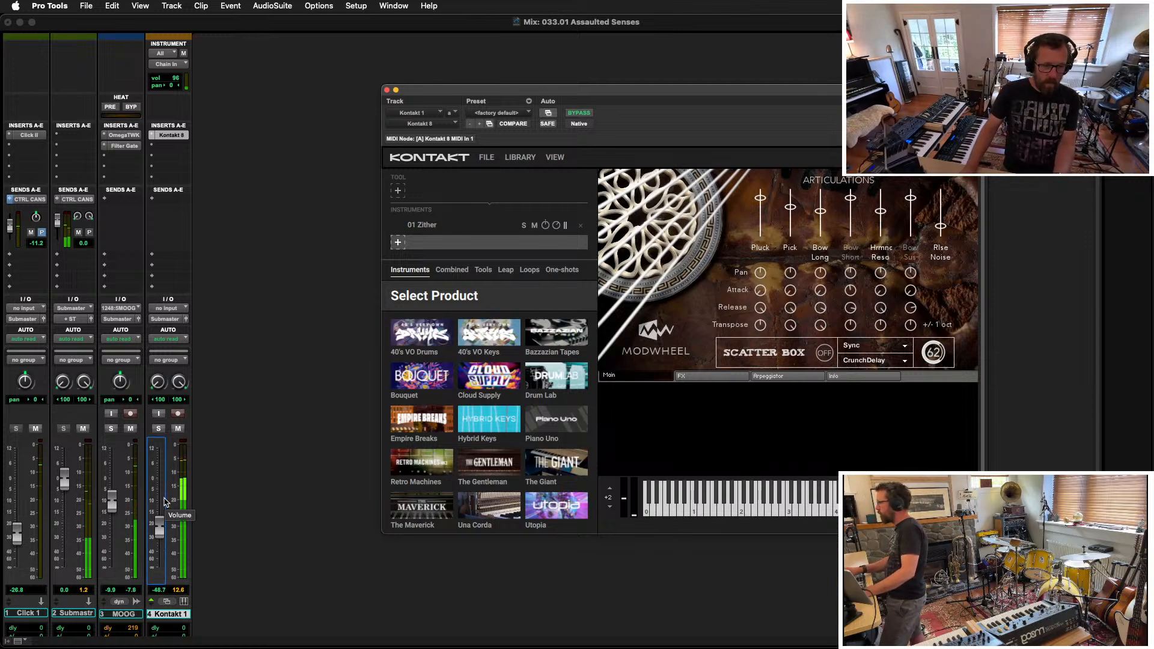
# Step: Audition the Marching, Pumper, Pulse and Slow Pan patterns in the MOOG track's Filter Gate, leaving the pattern on Reverse
pyautogui.click(124, 146)
pyautogui.click(427, 156)
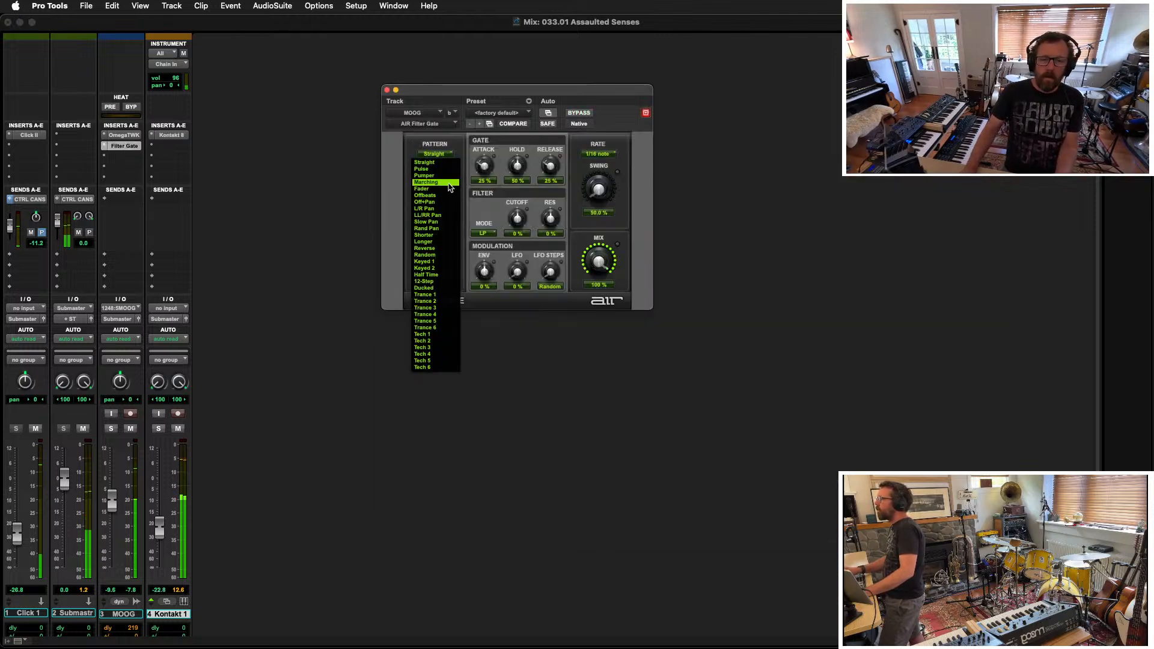
pyautogui.click(449, 182)
pyautogui.click(452, 156)
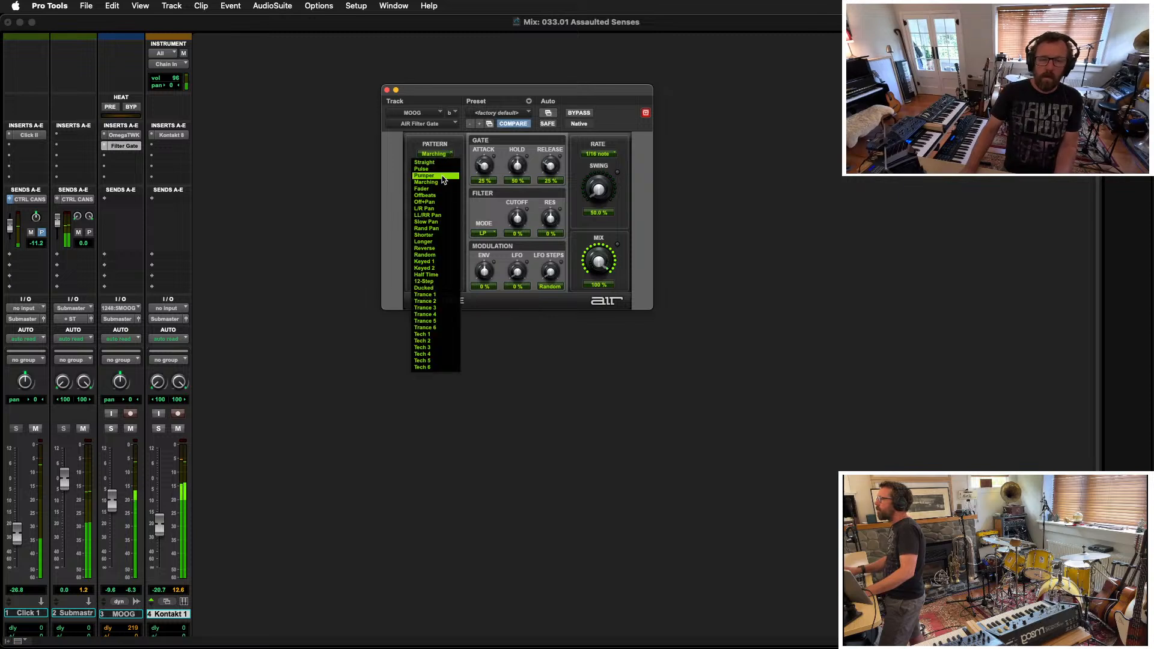
pyautogui.click(444, 175)
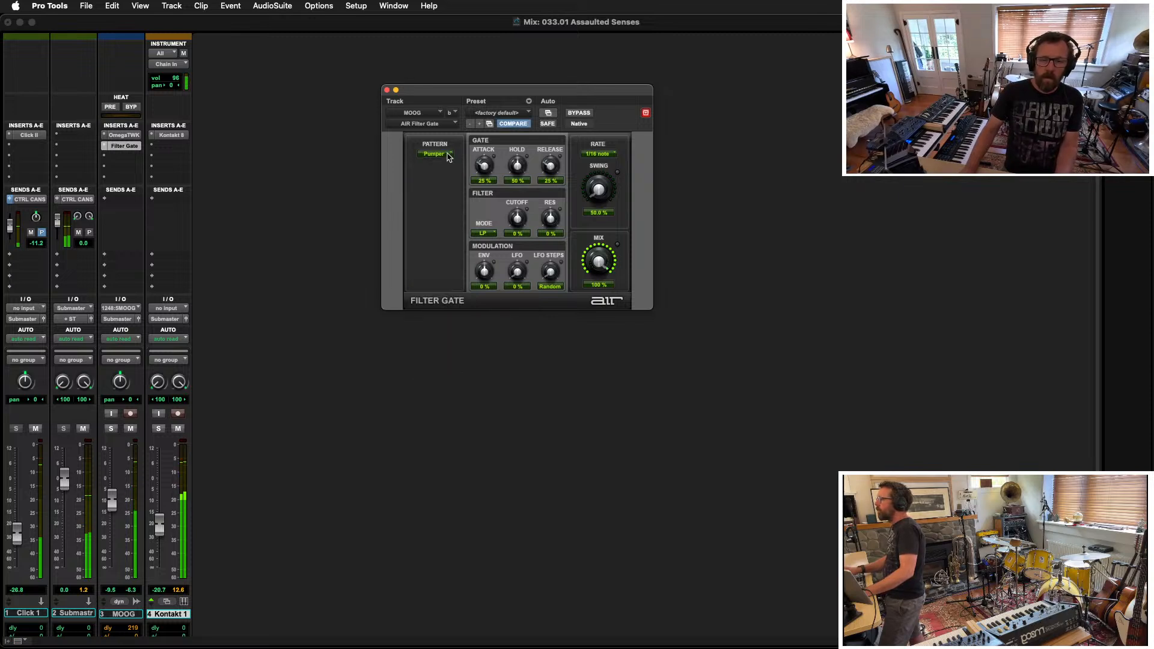
pyautogui.click(448, 157)
pyautogui.click(446, 175)
pyautogui.click(452, 156)
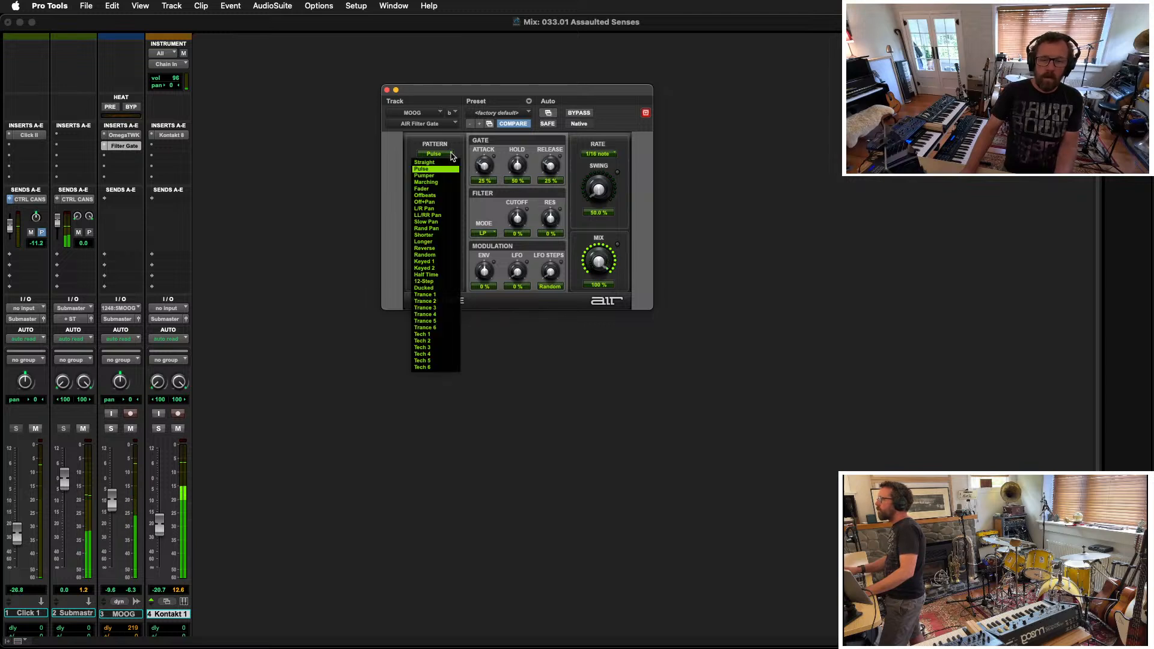
pyautogui.click(431, 229)
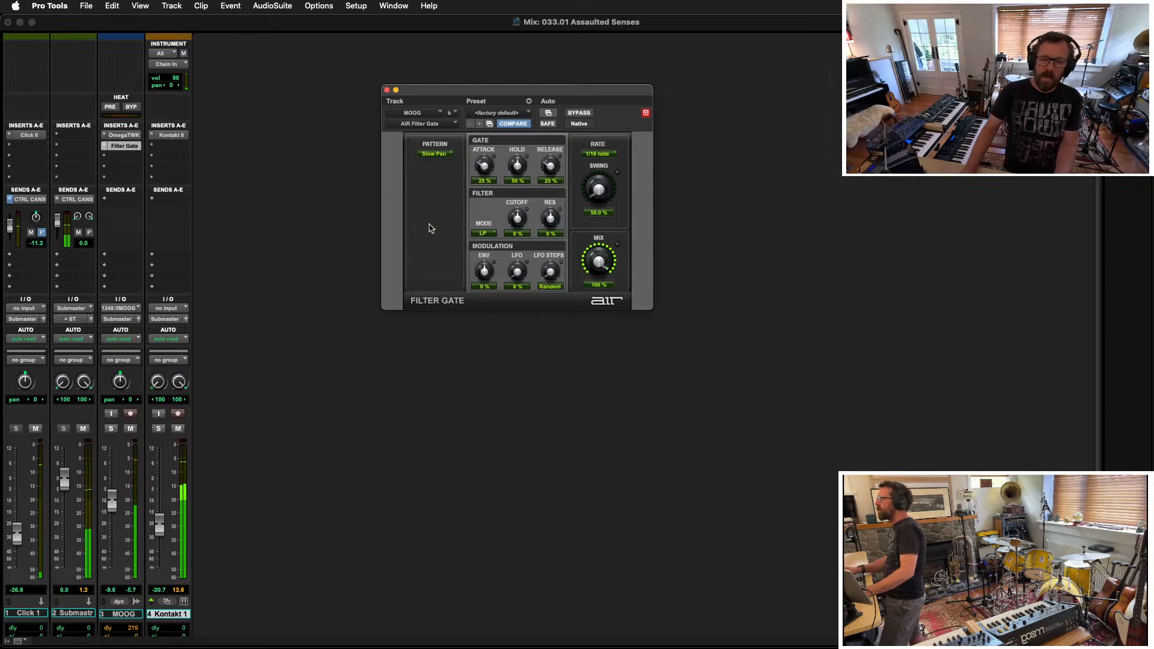
pyautogui.click(449, 157)
pyautogui.click(441, 251)
pyautogui.click(442, 155)
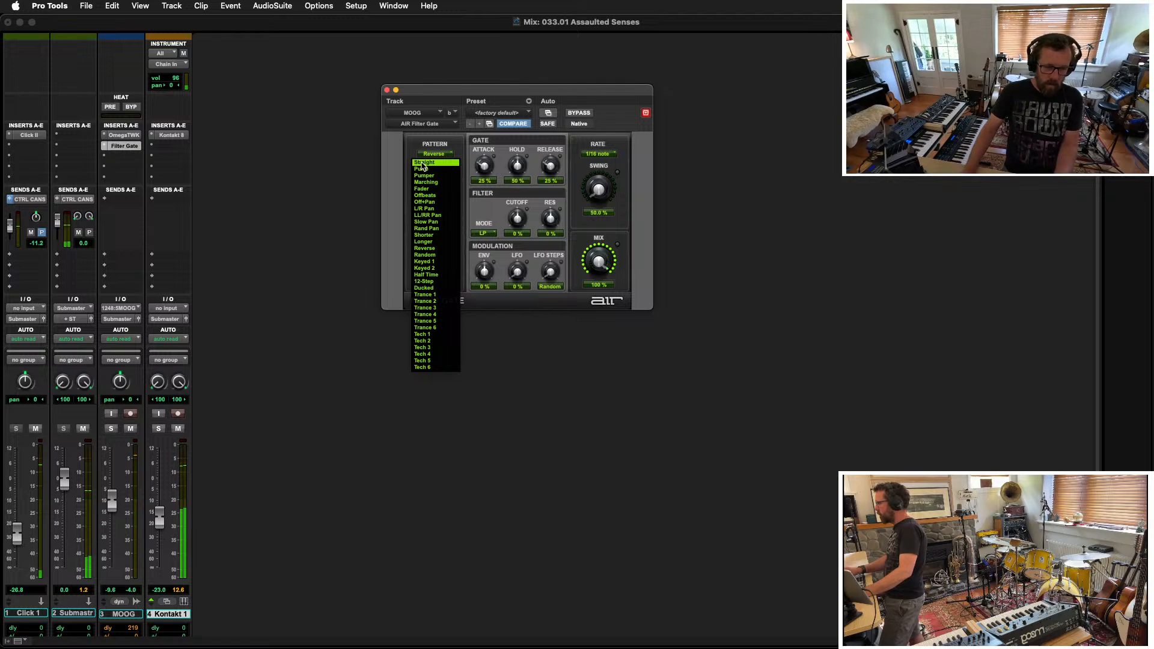
pyautogui.click(313, 434)
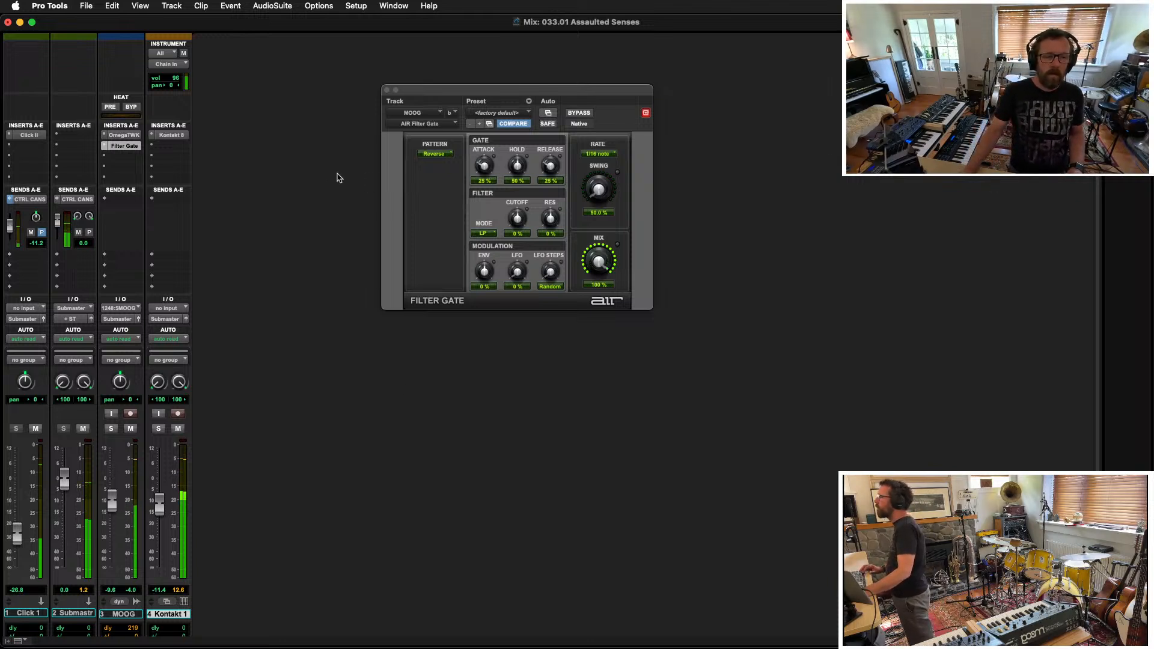
# Step: Enable automation of Master Bypass for the AIR Filter Gate on the MOOG track
pyautogui.click(549, 113)
pyautogui.doubleClick(468, 161)
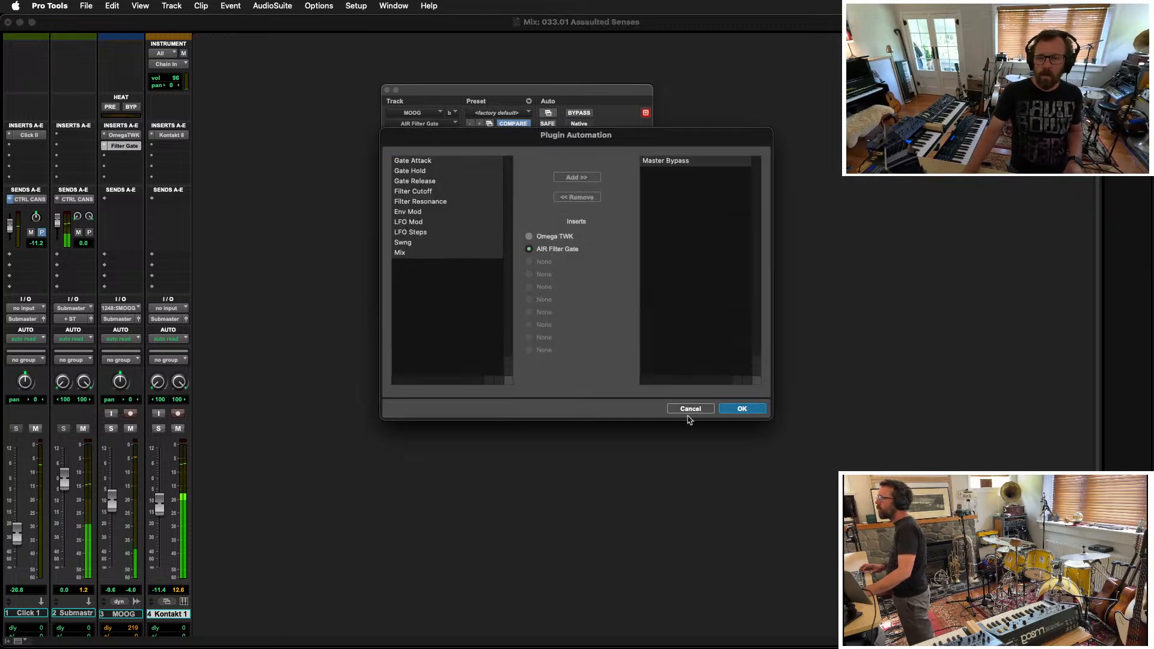
pyautogui.click(746, 409)
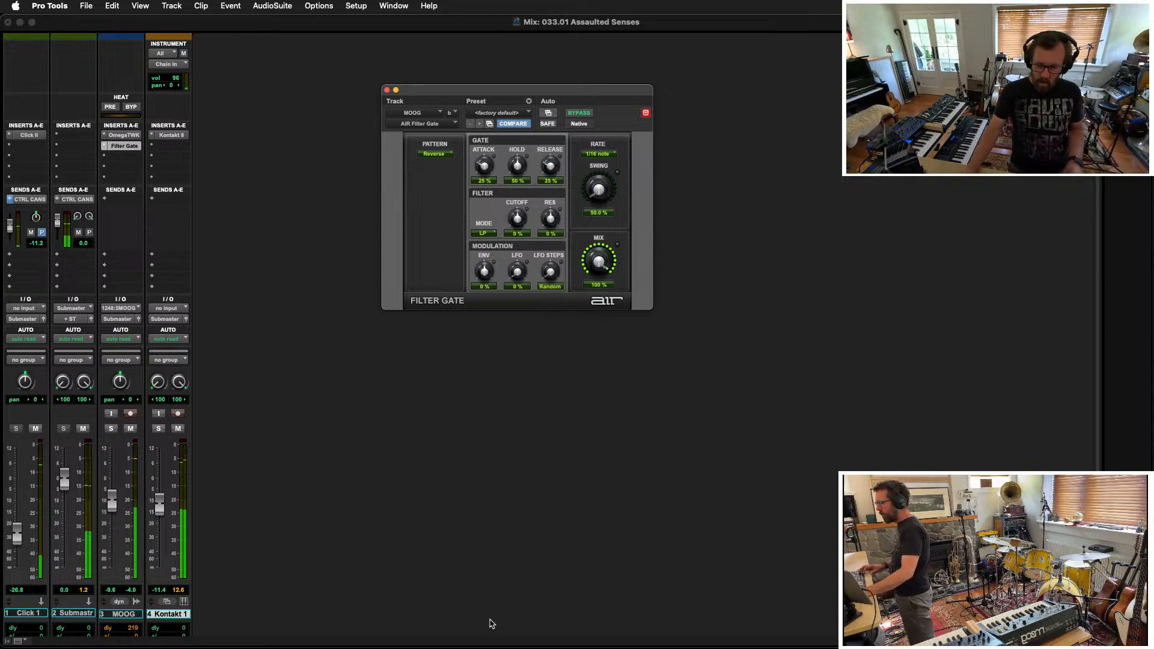
pyautogui.click(445, 434)
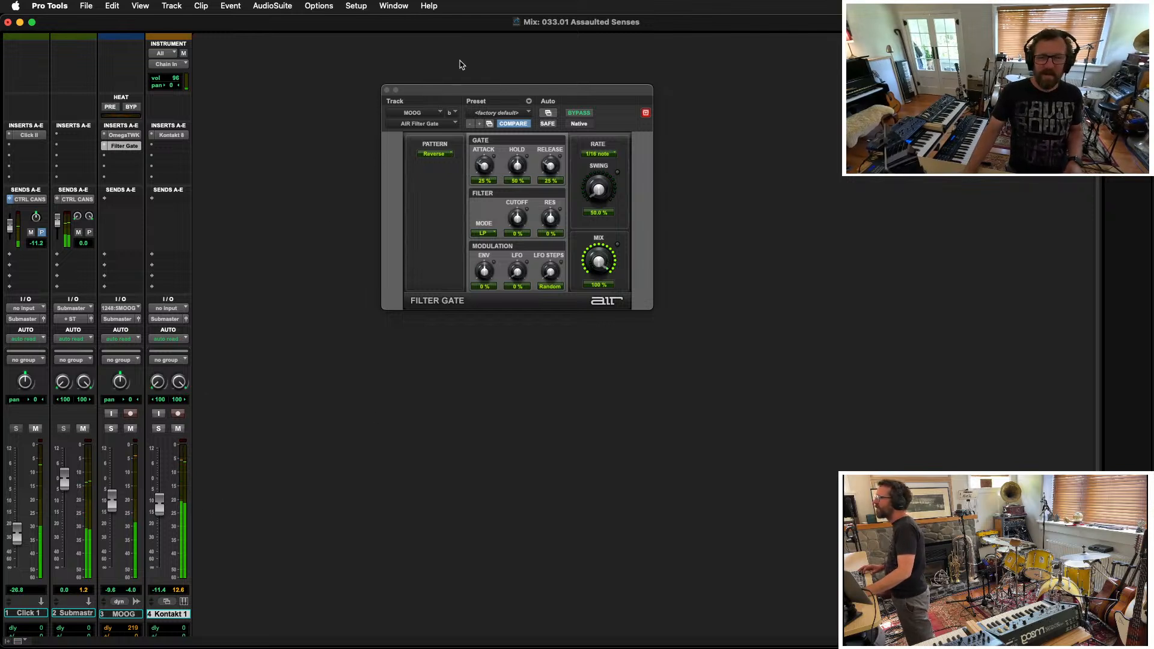
# Step: Put the Filter Gate window away and load 02 Psaltery.nki from A Psaltered Zither into Kontakt alongside the Zither
pyautogui.moveTo(458, 96); pyautogui.dragTo(351, 145)
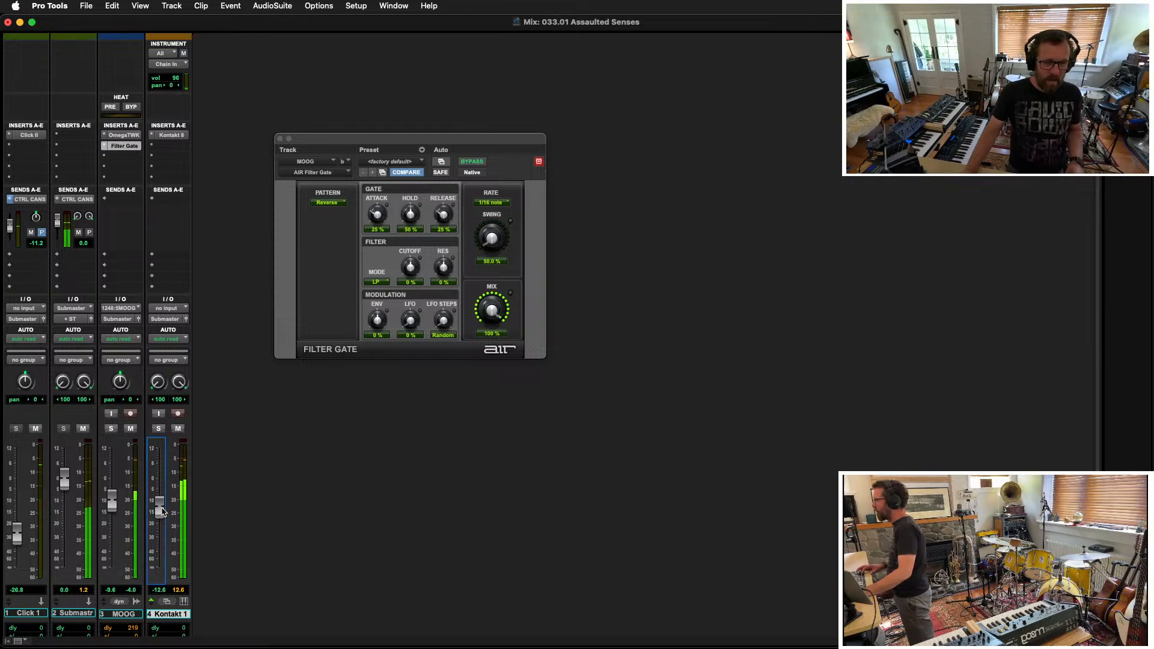
pyautogui.press('ctrl+alt+super+w')
pyautogui.click(179, 135)
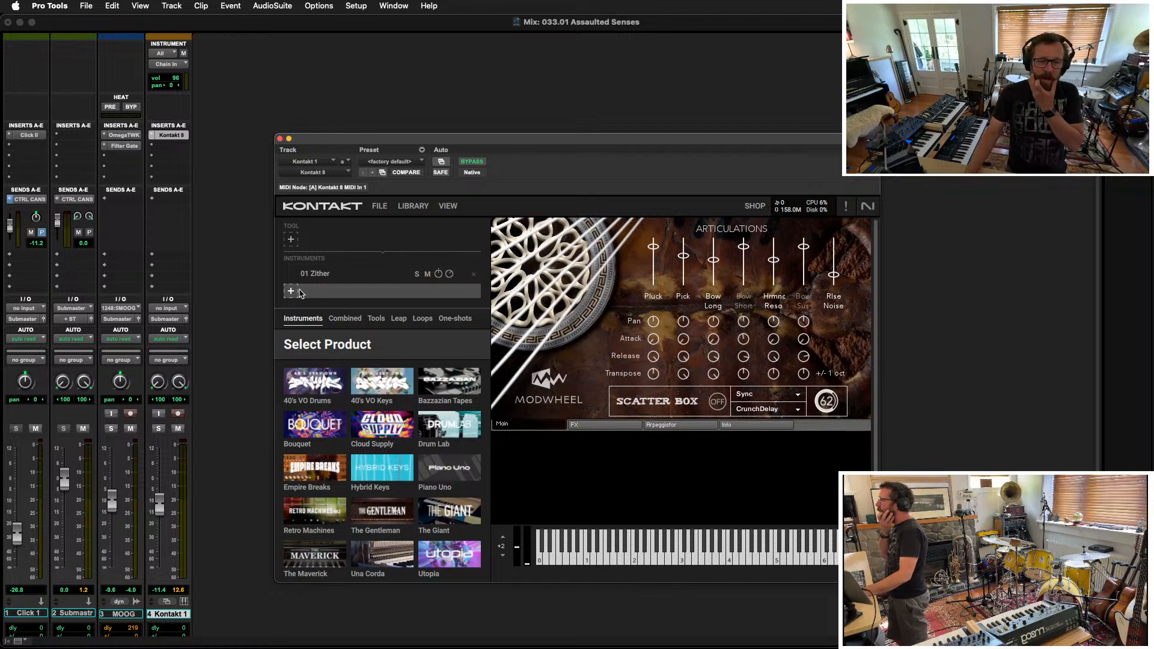
pyautogui.click(380, 207)
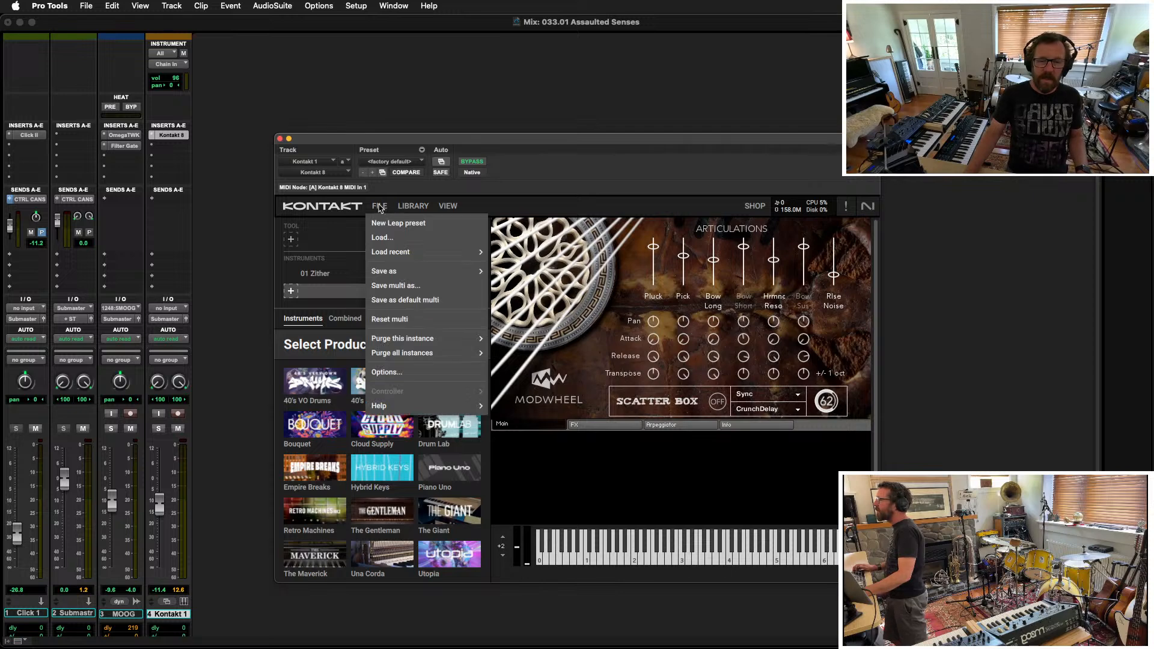
pyautogui.click(380, 239)
pyautogui.doubleClick(434, 122)
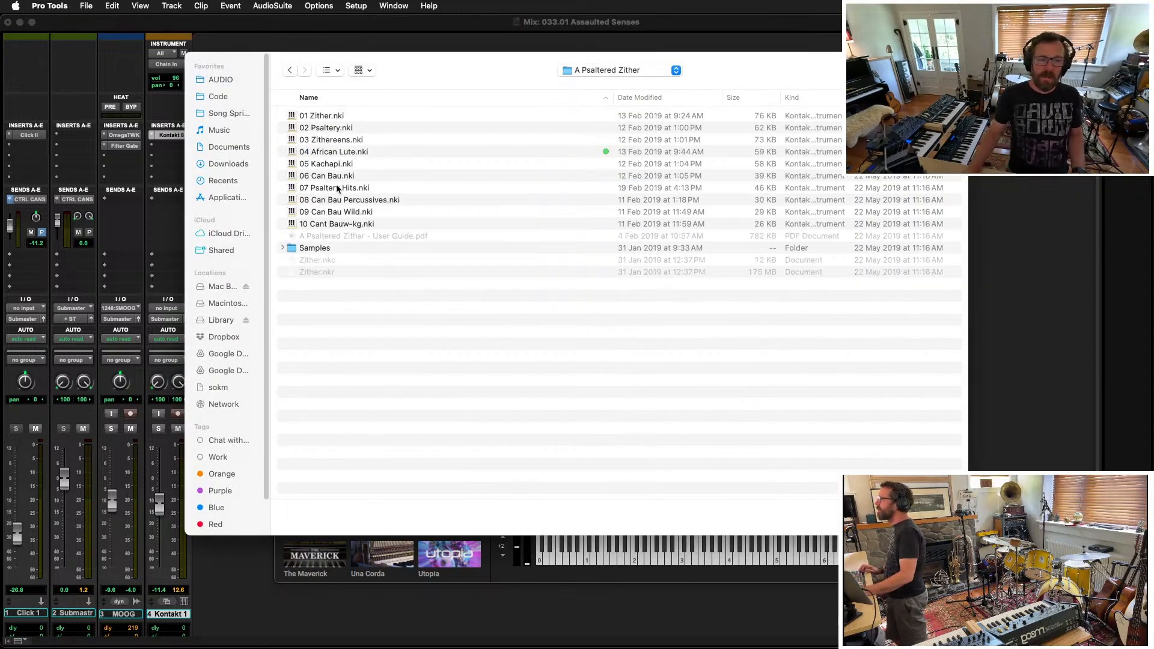
pyautogui.doubleClick(354, 127)
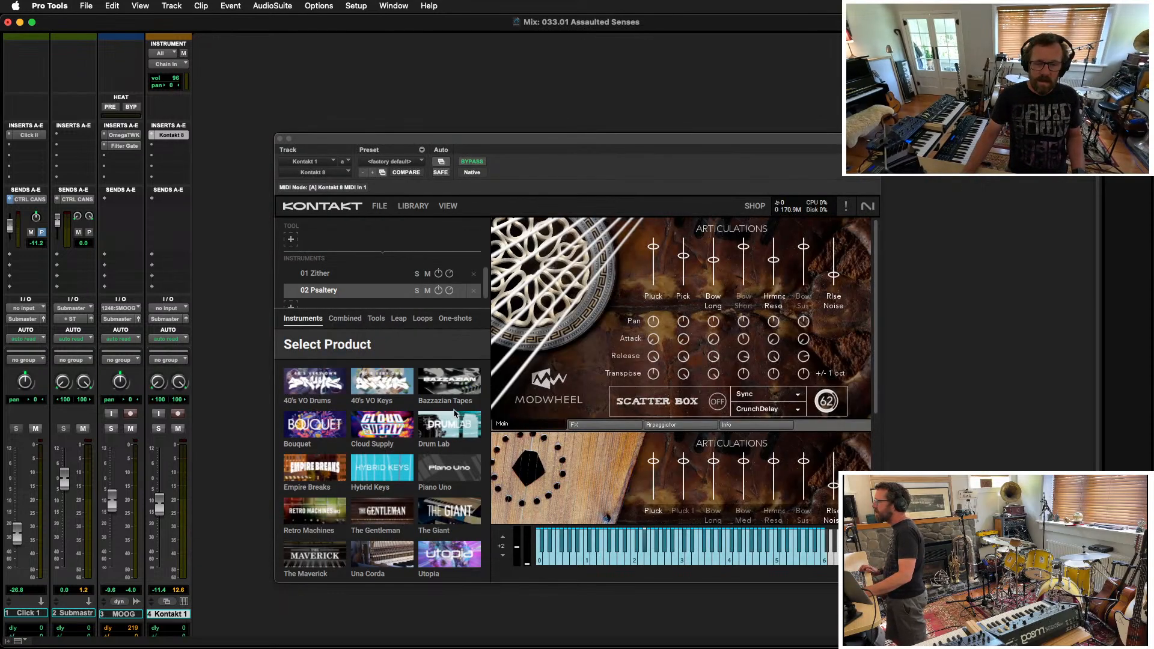
# Step: Turn the Zither's volume down in the Kontakt rack and try to raise the Psaltery's Pluck articulation fader
pyautogui.scroll(-3, 697, 454)
pyautogui.scroll(-4, 697, 454)
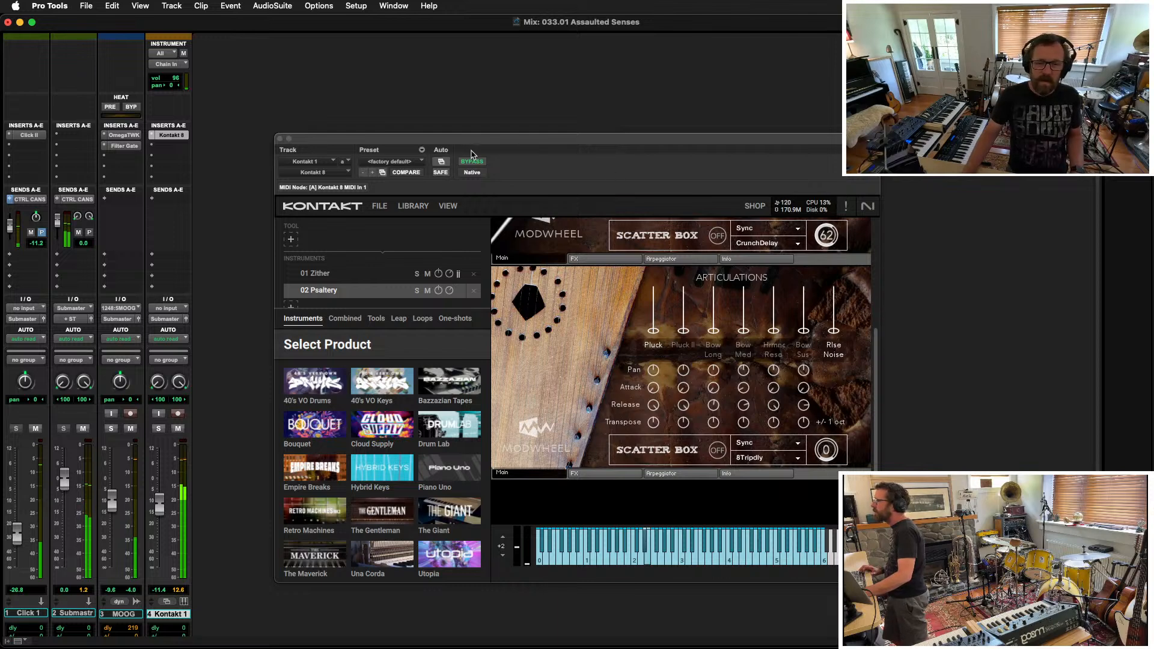
pyautogui.click(450, 291)
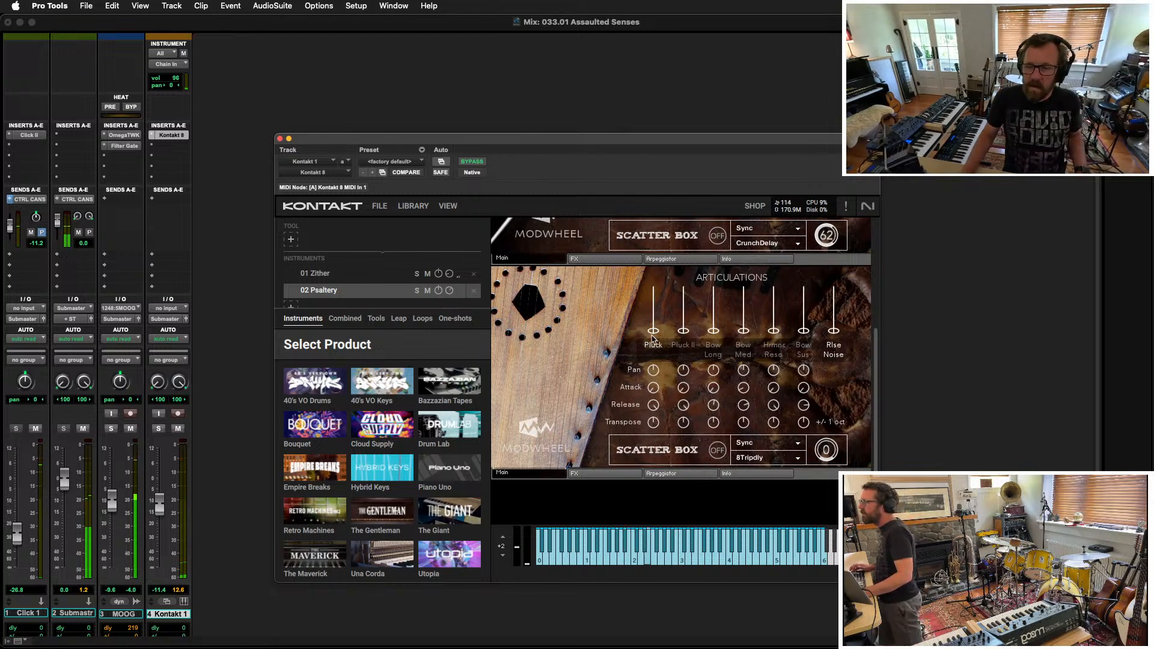
pyautogui.moveTo(653, 331)
pyautogui.mouseDown()
pyautogui.moveTo(655, 308)
pyautogui.moveTo(655, 331)
pyautogui.mouseUp()
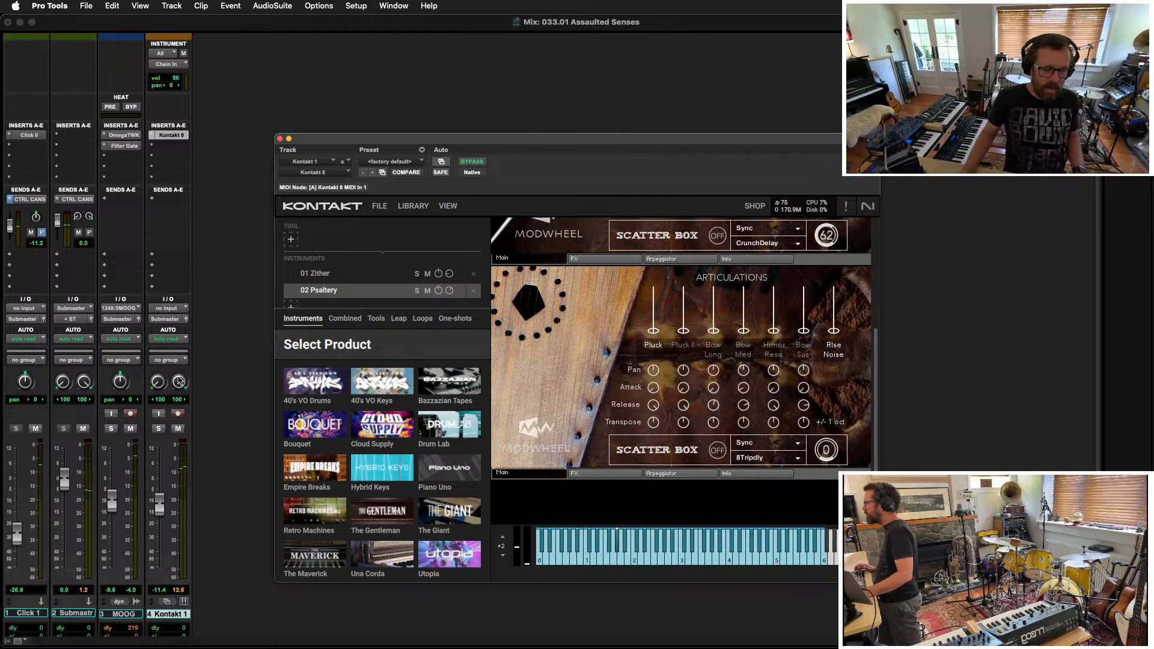
# Step: Switch Kontakt 1's automation mode to off and open the Zither's FX page
pyautogui.click(174, 340)
pyautogui.click(168, 327)
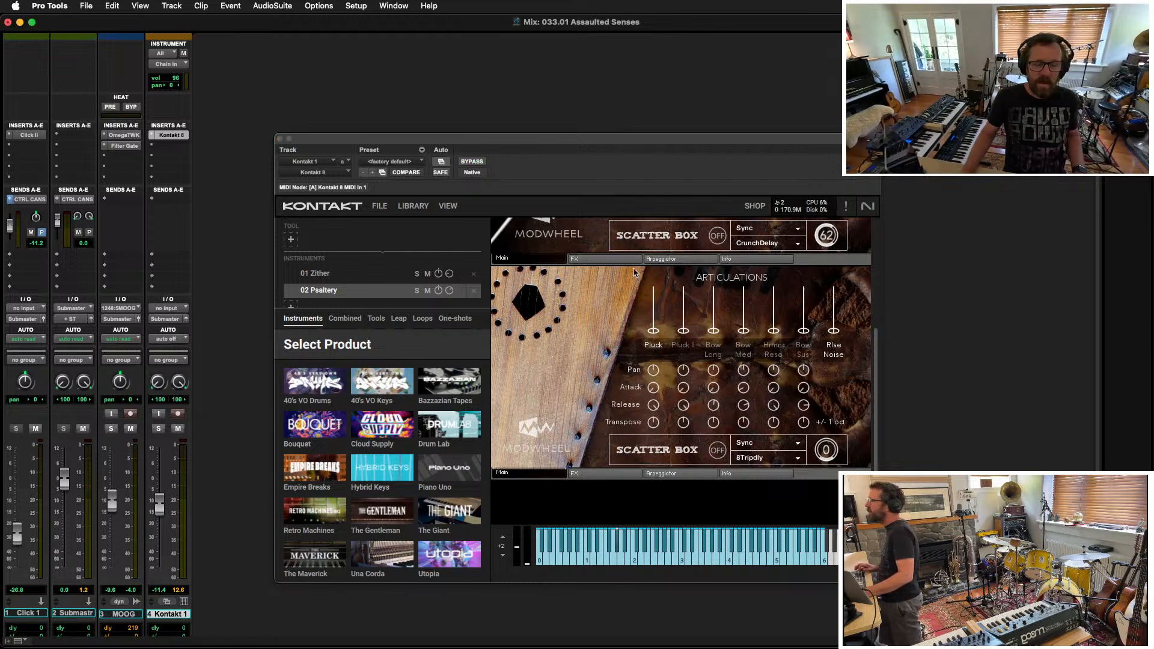
pyautogui.click(605, 259)
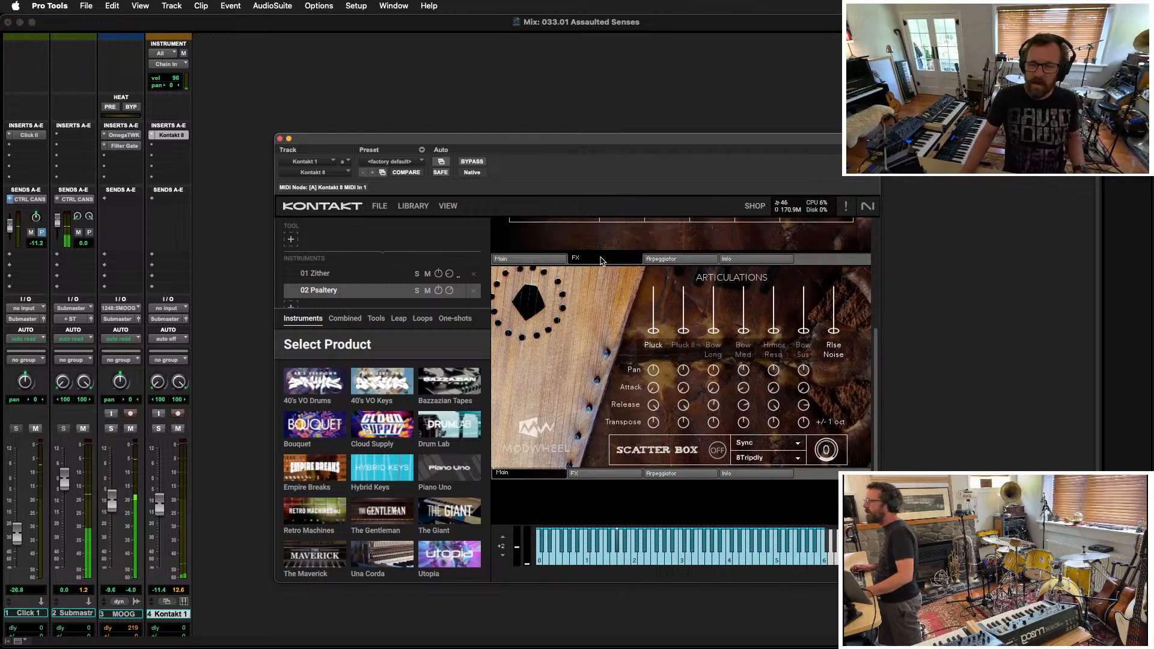
# Step: Return the Zither to its Main page and raise the Psaltery's Pluck articulation fader to about half
pyautogui.click(542, 259)
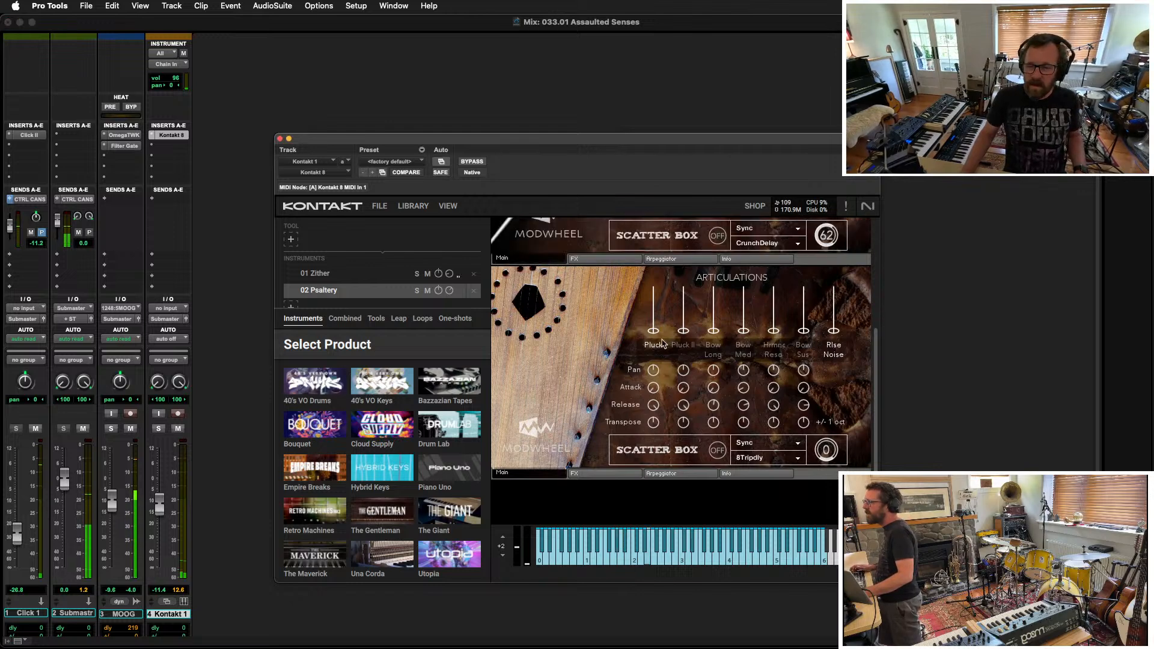
pyautogui.scroll(5, 661, 354)
pyautogui.scroll(-5, 648, 349)
pyautogui.moveTo(654, 349); pyautogui.dragTo(655, 344)
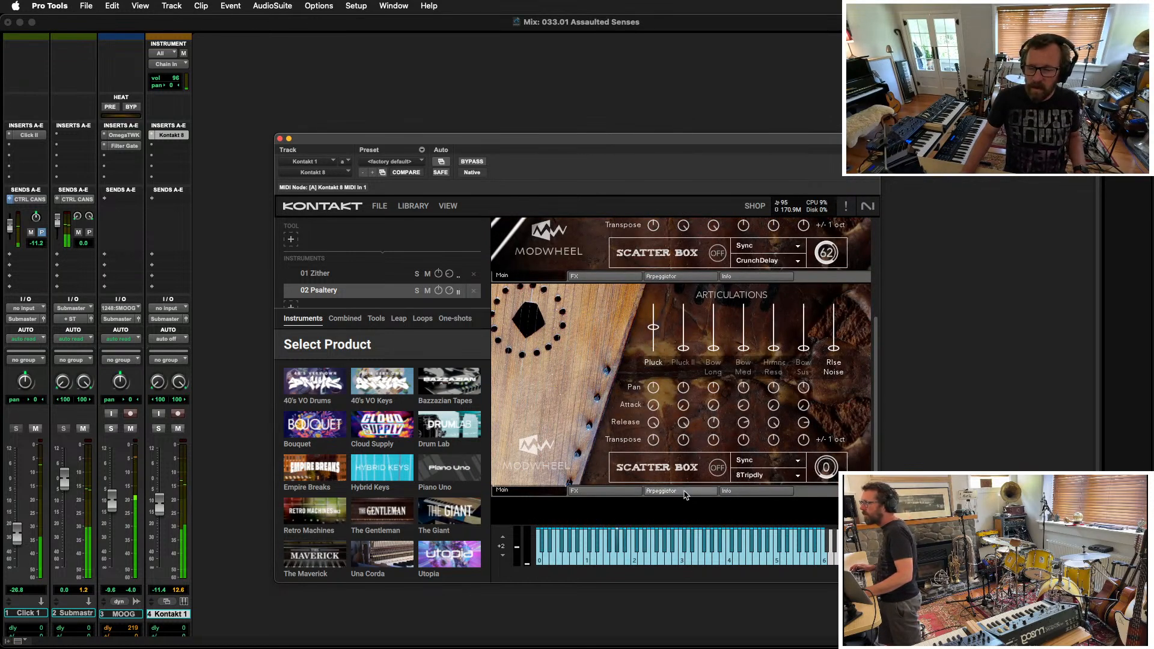
# Step: Set the Psaltery's arpeggiator mode to On and go back to its Main page
pyautogui.click(684, 492)
pyautogui.moveTo(531, 363); pyautogui.dragTo(536, 345)
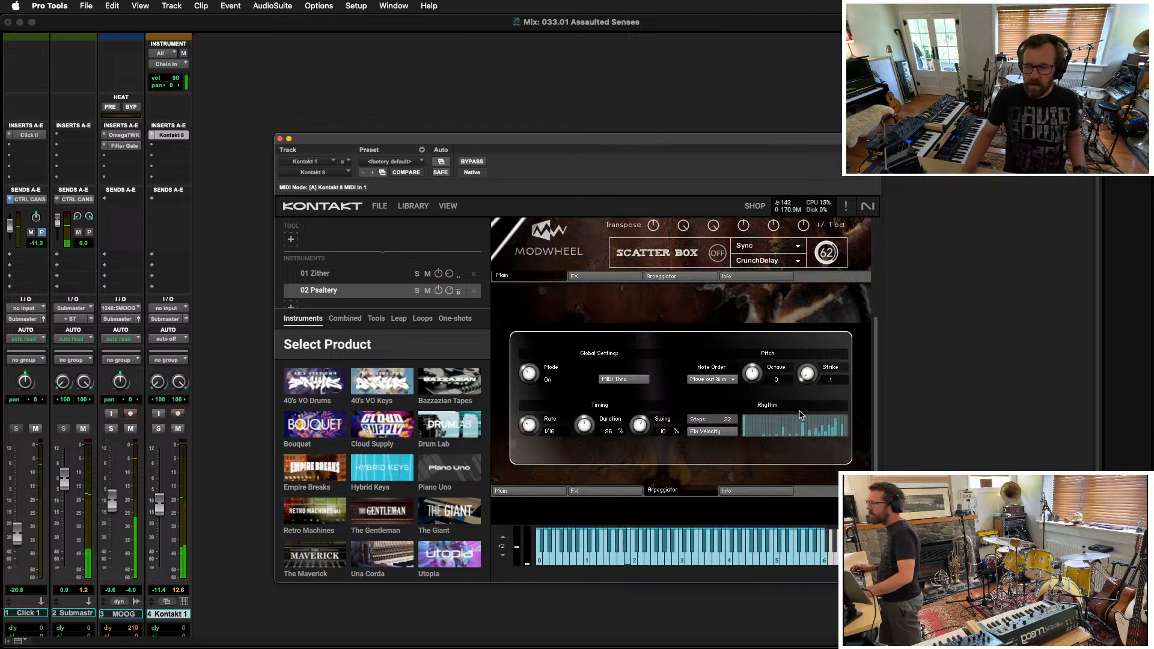
pyautogui.click(549, 491)
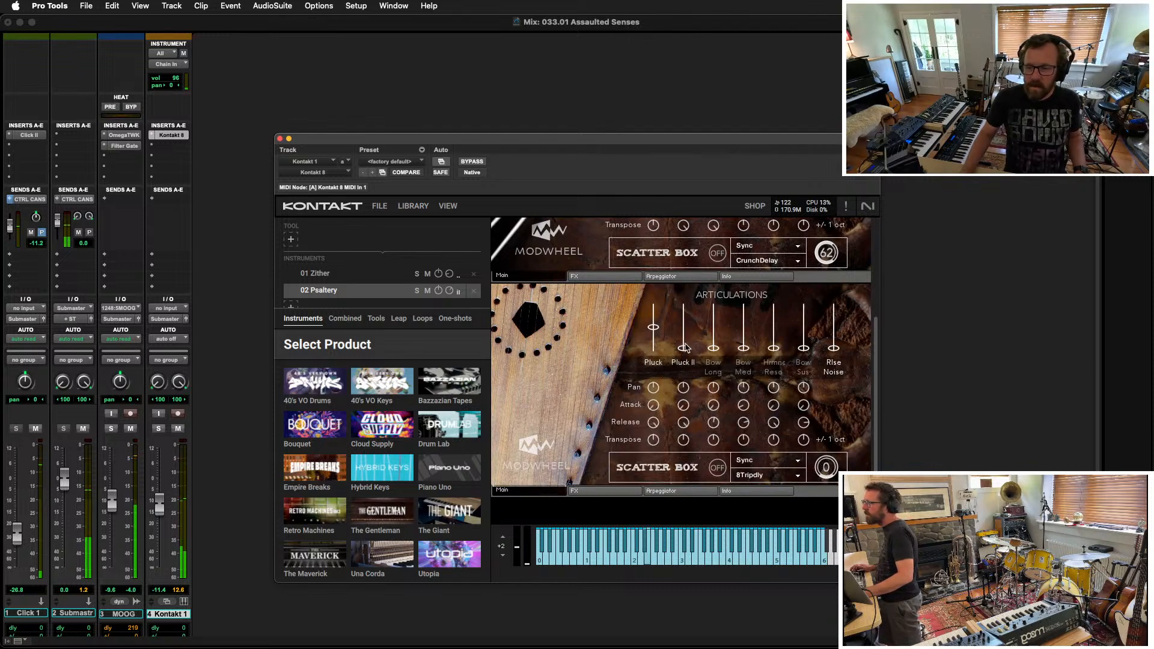
# Step: Raise the Psaltery's Pluck II, Bow Sus and Bow Med faders, and bring the Zither's volume up to -0.1
pyautogui.moveTo(683, 349); pyautogui.dragTo(680, 319)
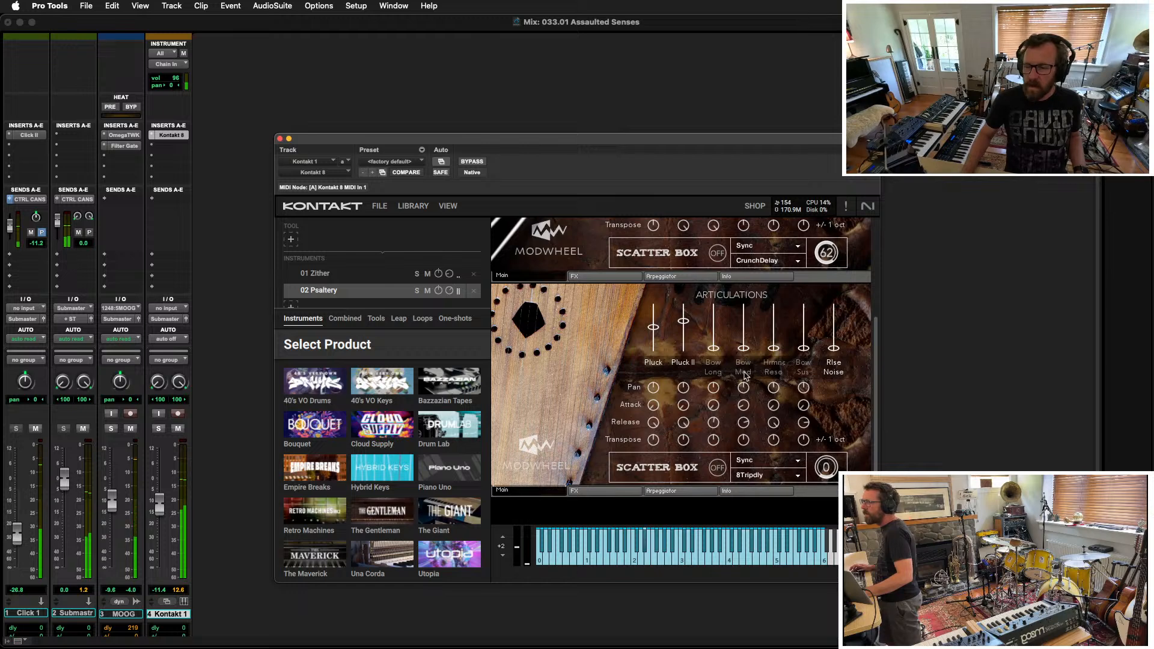
pyautogui.moveTo(804, 349); pyautogui.dragTo(804, 342)
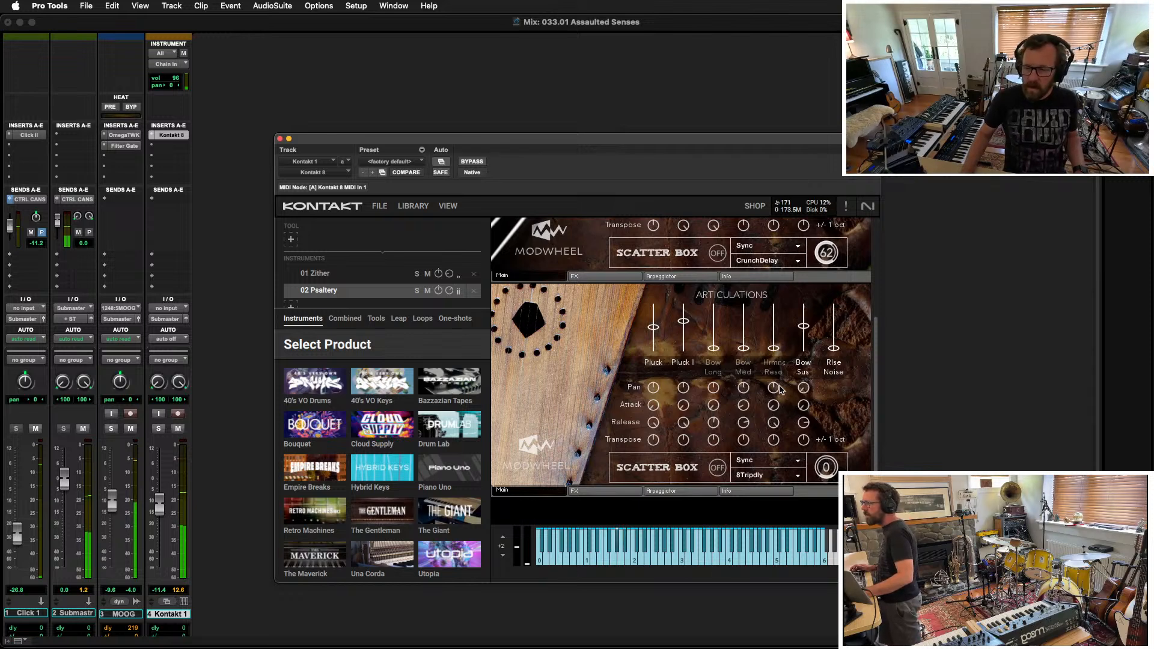
pyautogui.moveTo(745, 360); pyautogui.dragTo(745, 341)
pyautogui.moveTo(743, 386); pyautogui.dragTo(744, 329)
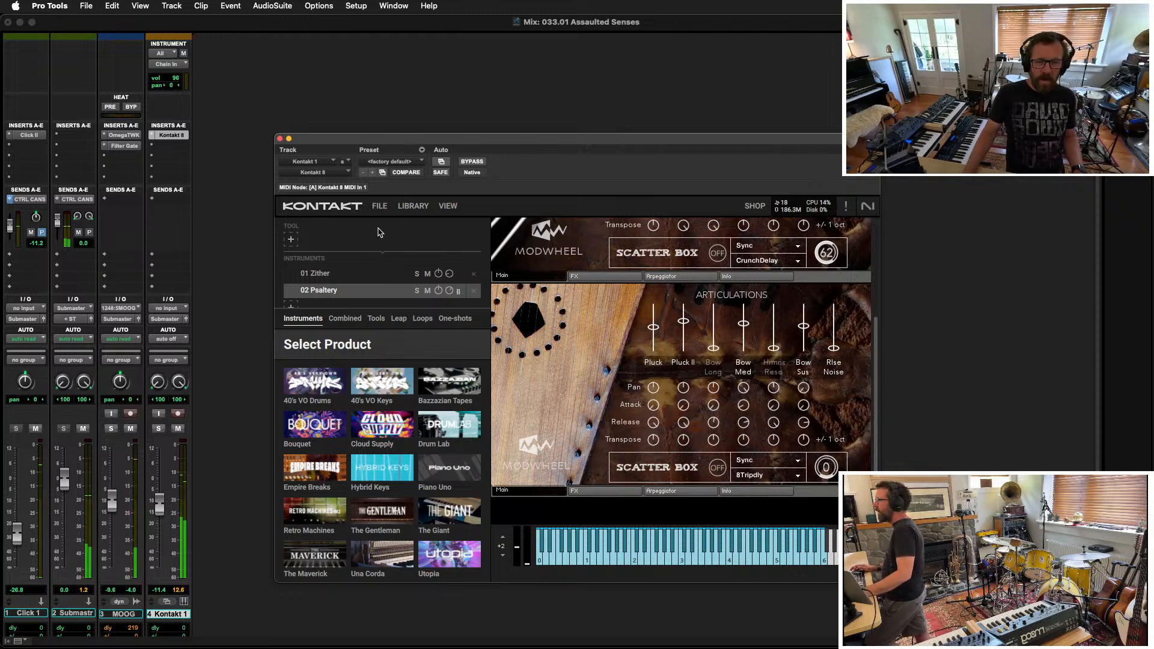
pyautogui.moveTo(450, 291)
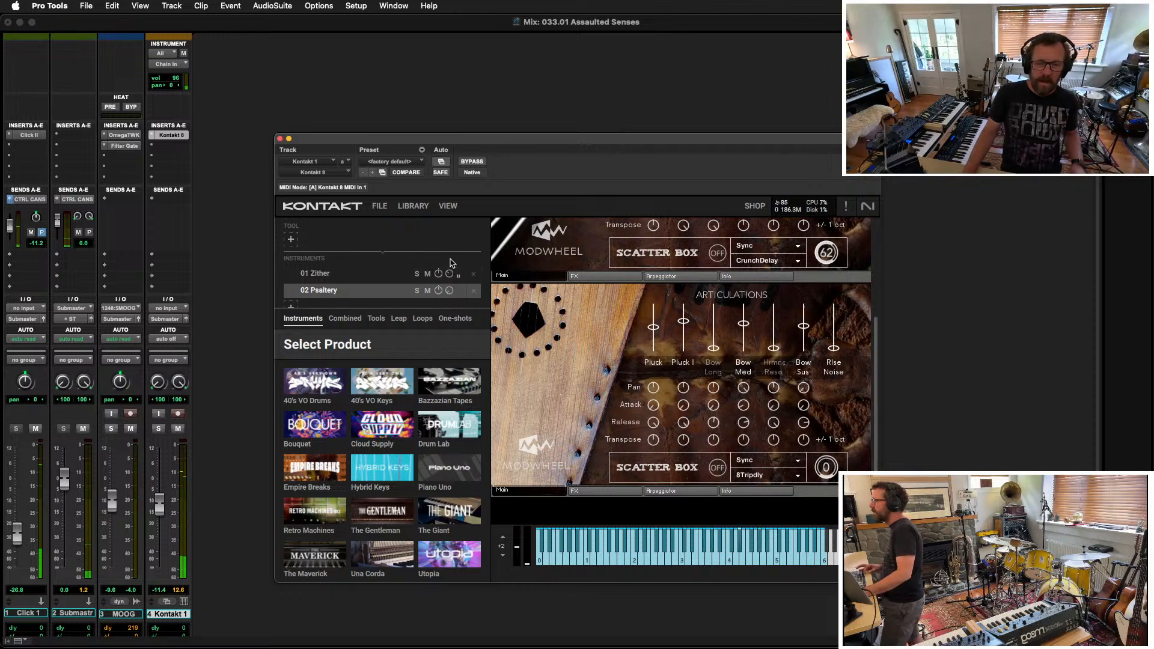
pyautogui.moveTo(451, 274); pyautogui.dragTo(452, 248)
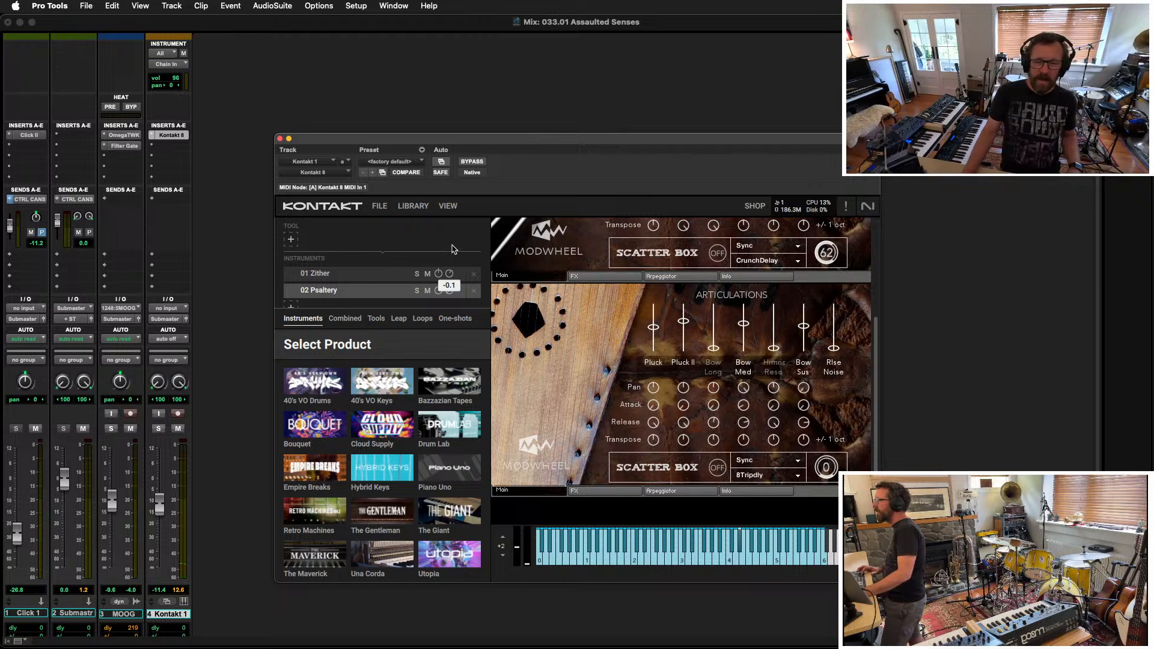
# Step: Bring up the maximized Edit window, move the Kontakt window aside and return to the session start
pyautogui.click(972, 313)
pyautogui.press('super+equal')
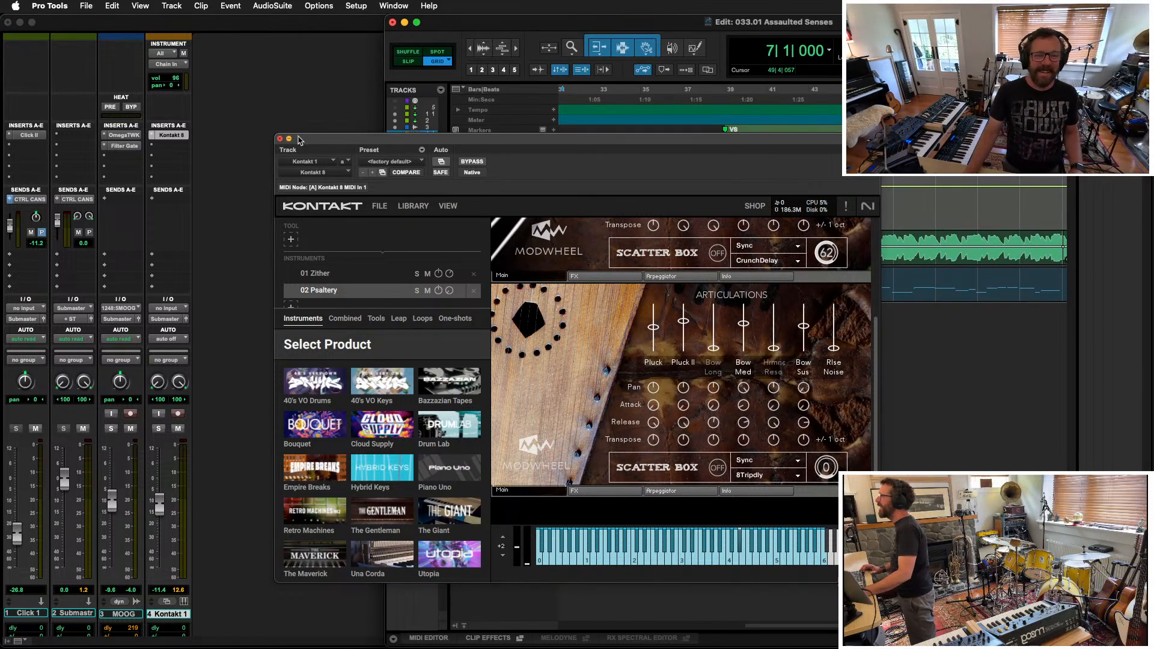
pyautogui.moveTo(299, 140); pyautogui.dragTo(582, 238)
pyautogui.moveTo(628, 237); pyautogui.dragTo(784, 303)
pyautogui.press('Return')
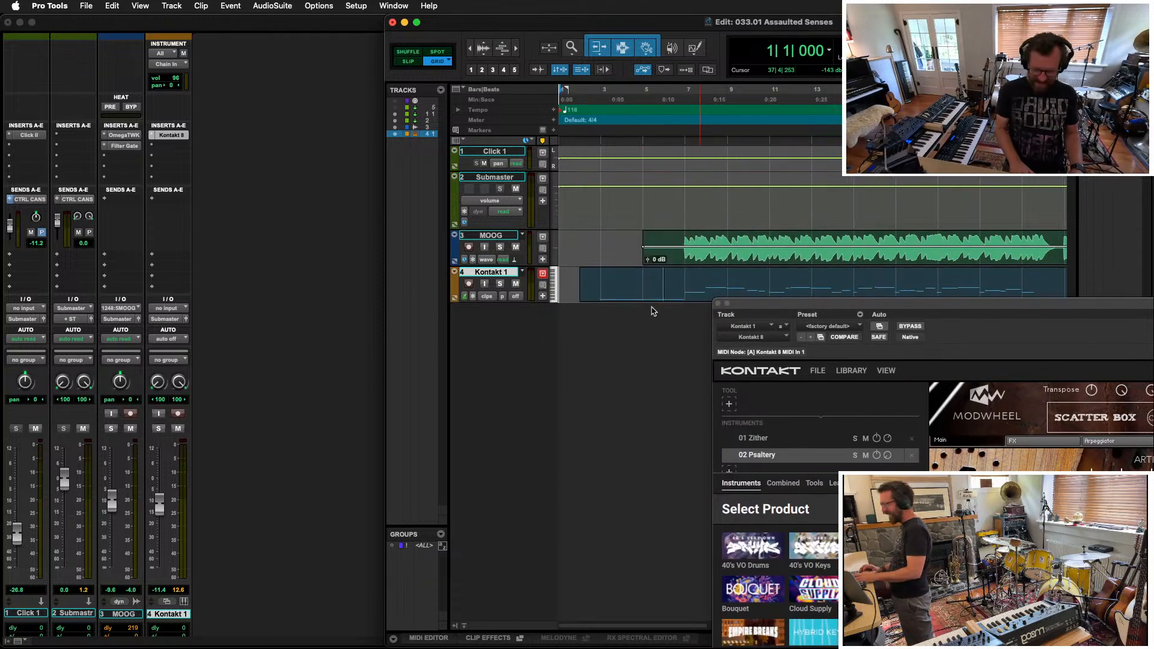
pyautogui.doubleClick(834, 27)
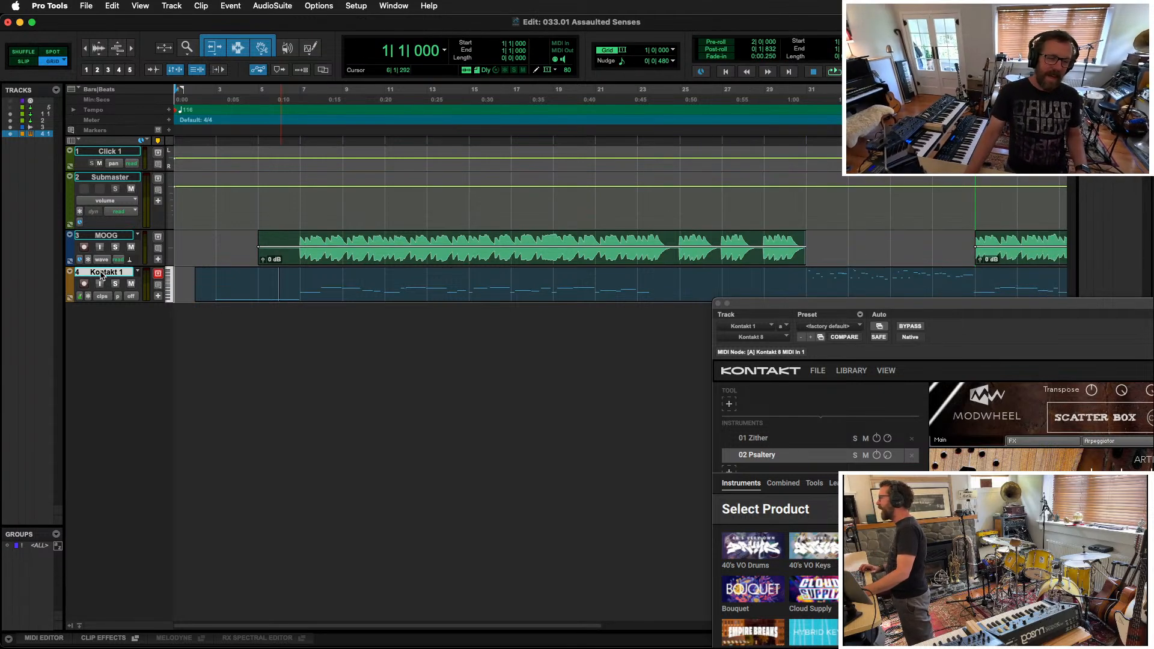
# Step: Select the Kontakt 1 clip from bar 7 to its end and mute it
pyautogui.click(300, 280)
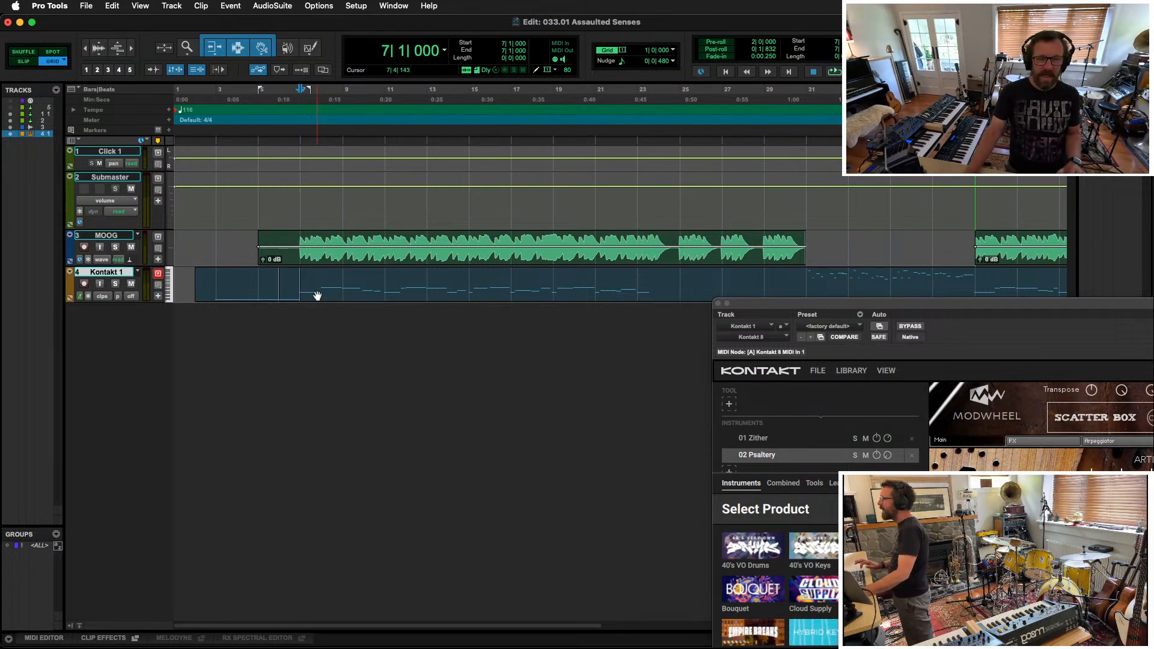
pyautogui.hotkey('alt', 'shift', 'Return')
pyautogui.press('super+m')
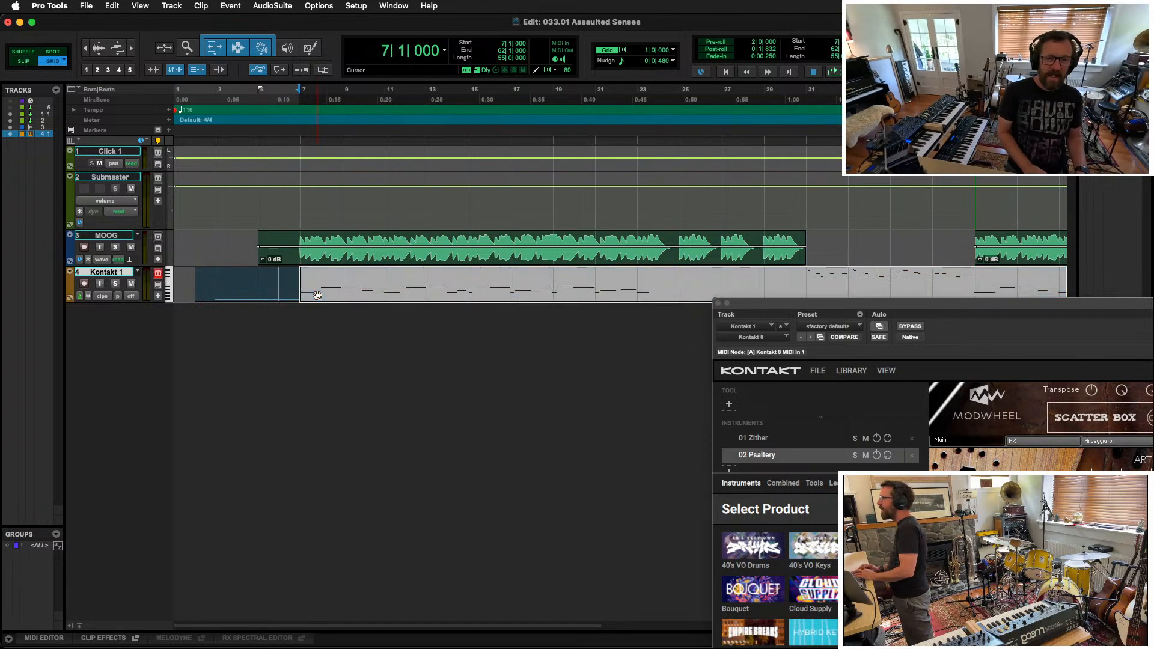
pyautogui.click(261, 298)
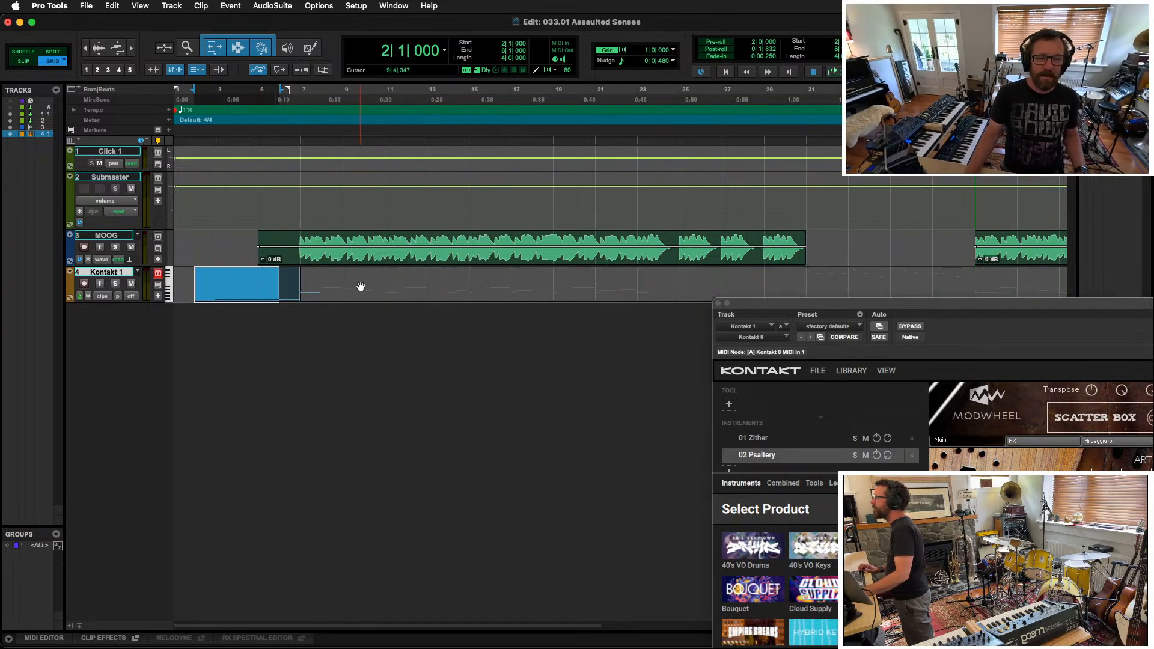
pyautogui.click(12, 62)
pyautogui.click(294, 274)
pyautogui.press('`')
pyautogui.press('Tab')
pyautogui.press('t')
pyautogui.press('t')
pyautogui.press('t')
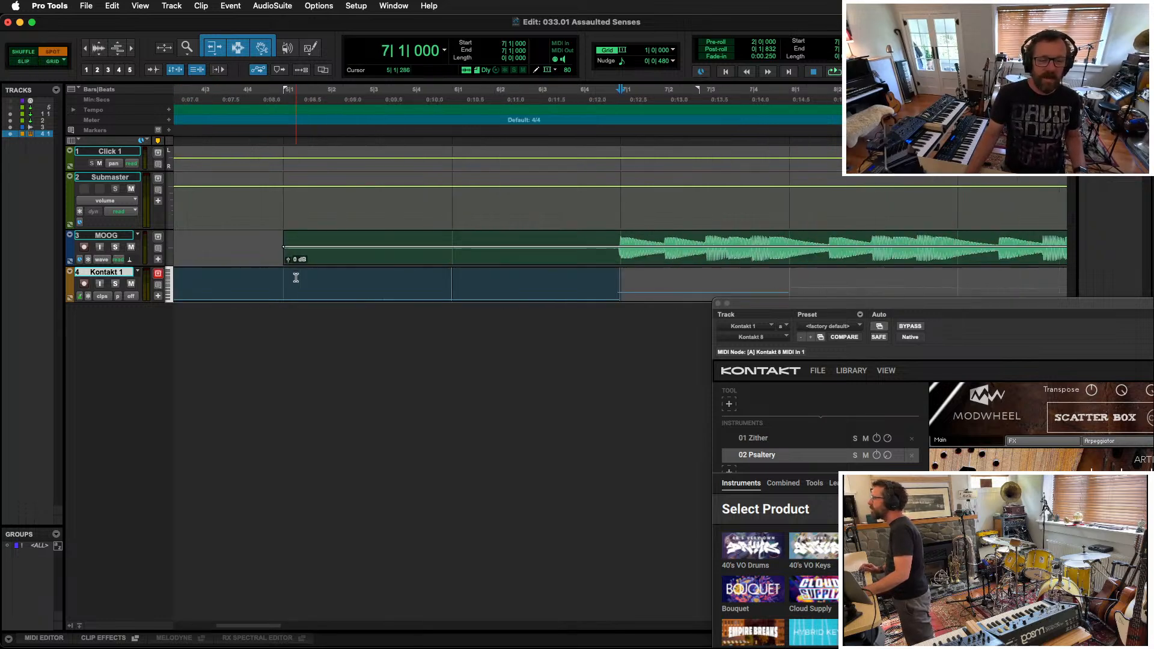
pyautogui.click(621, 284)
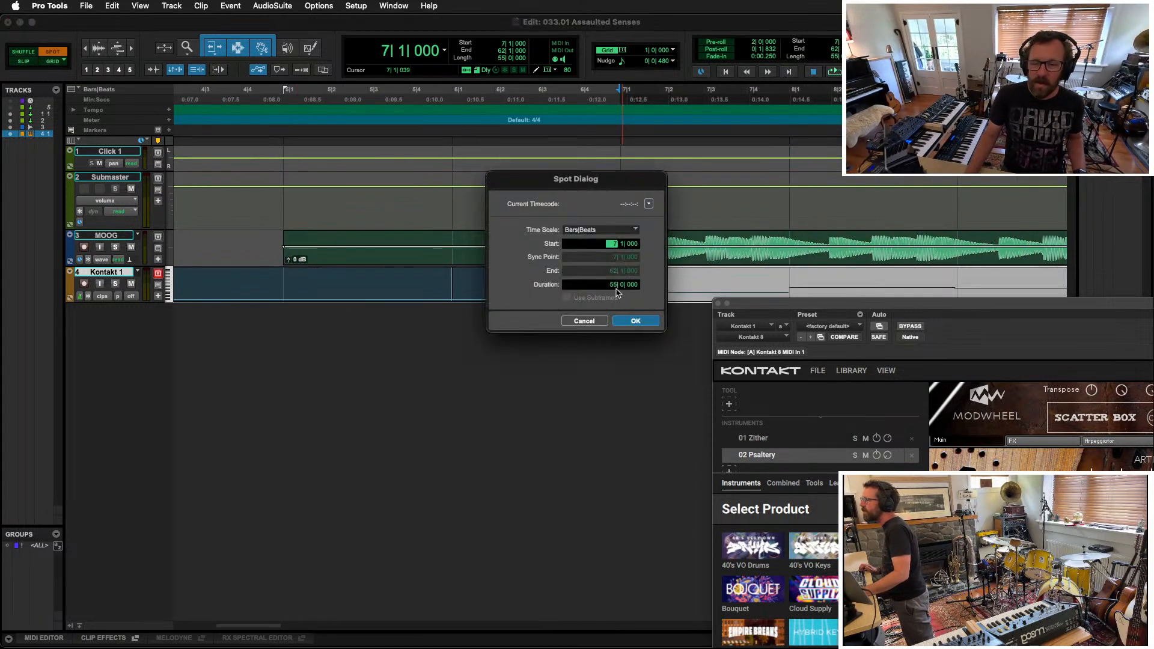
pyautogui.click(586, 320)
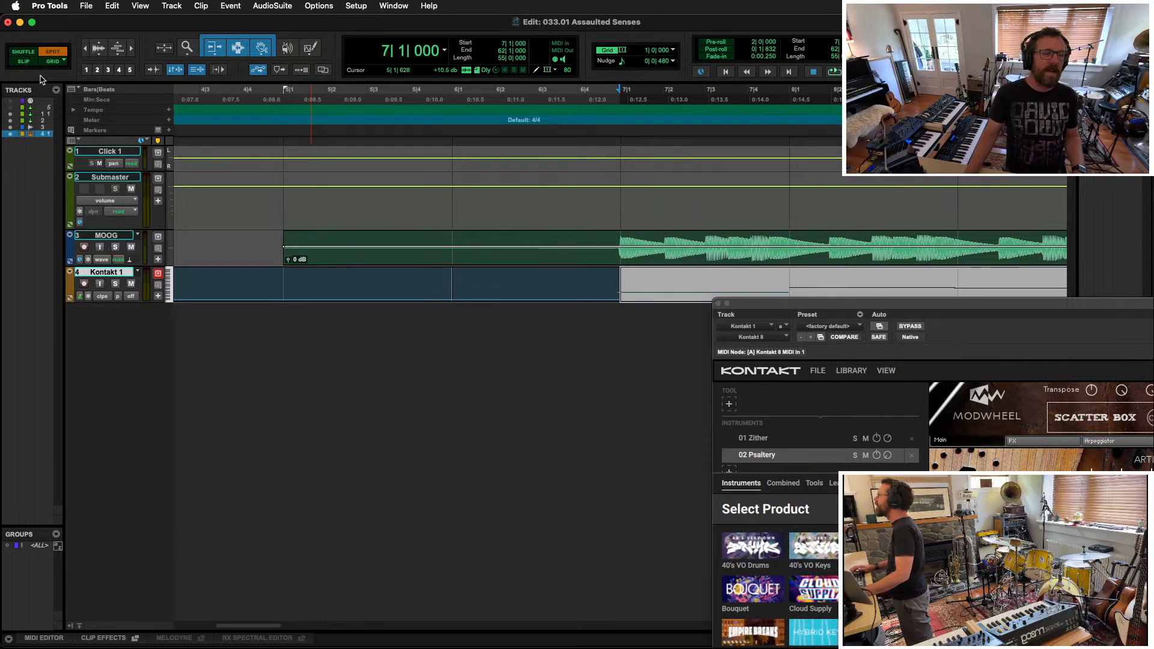
# Step: Extend the start of the muted Kontakt 1 clip back to 6|4|821 in Slip mode
pyautogui.click(27, 62)
pyautogui.moveTo(621, 278); pyautogui.dragTo(615, 279)
pyautogui.press('r')
pyautogui.press('r')
pyautogui.press('r')
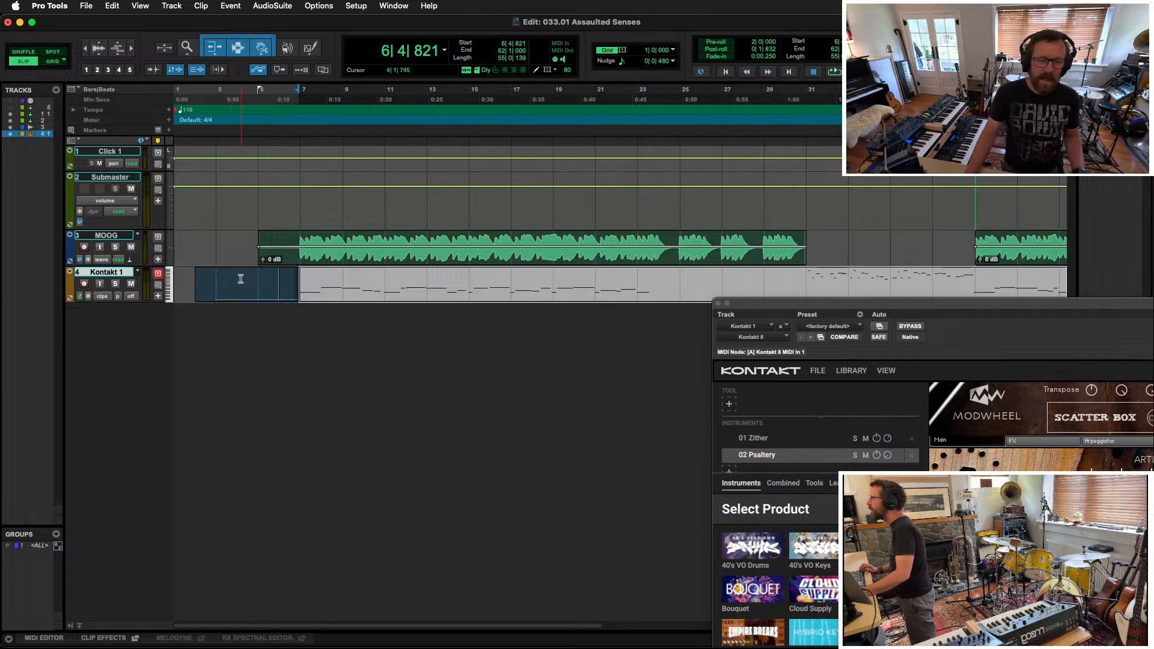
# Step: Commit Kontakt 1 from 2|1|000 to 11|4|552 to a new audio track, with Source Tracks set to Do Nothing
pyautogui.click(237, 300)
pyautogui.keyDown('shift'); pyautogui.click(377, 275); pyautogui.keyUp('shift')
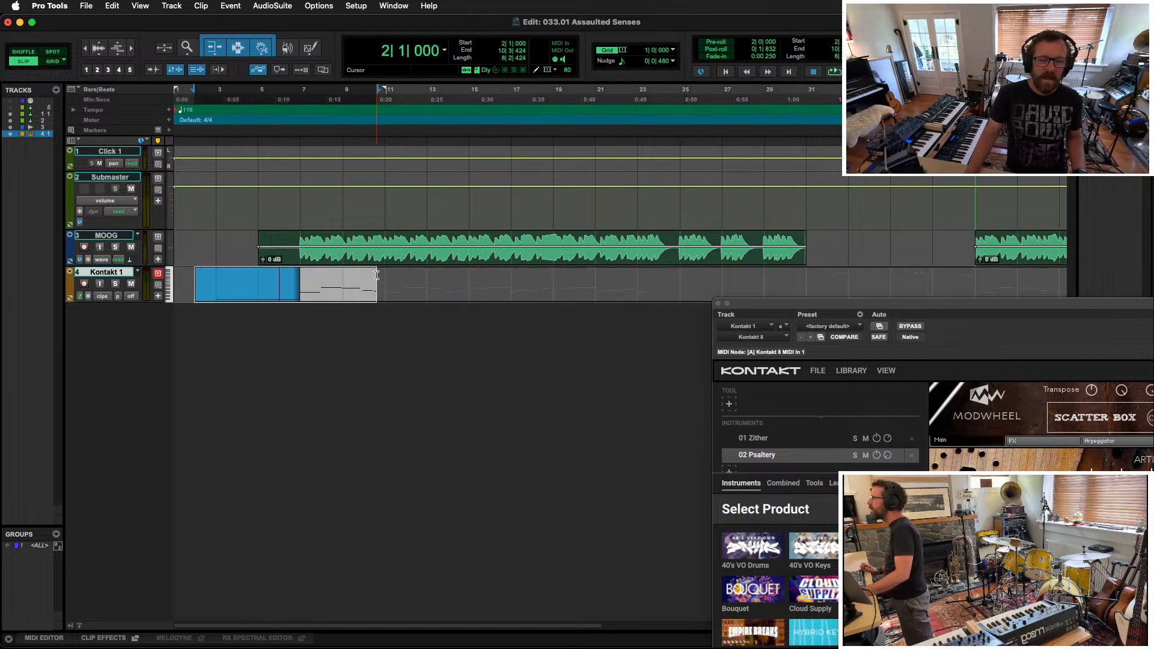
pyautogui.keyDown('shift'); pyautogui.click(403, 279); pyautogui.keyUp('shift')
pyautogui.rightClick(261, 297)
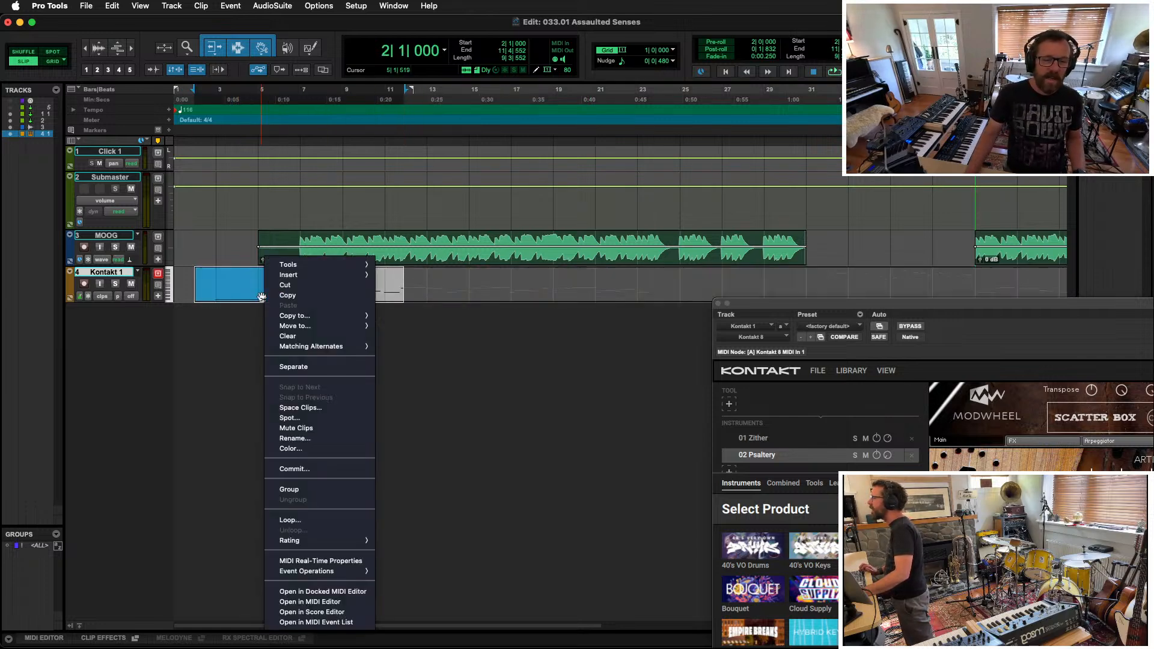
pyautogui.click(317, 471)
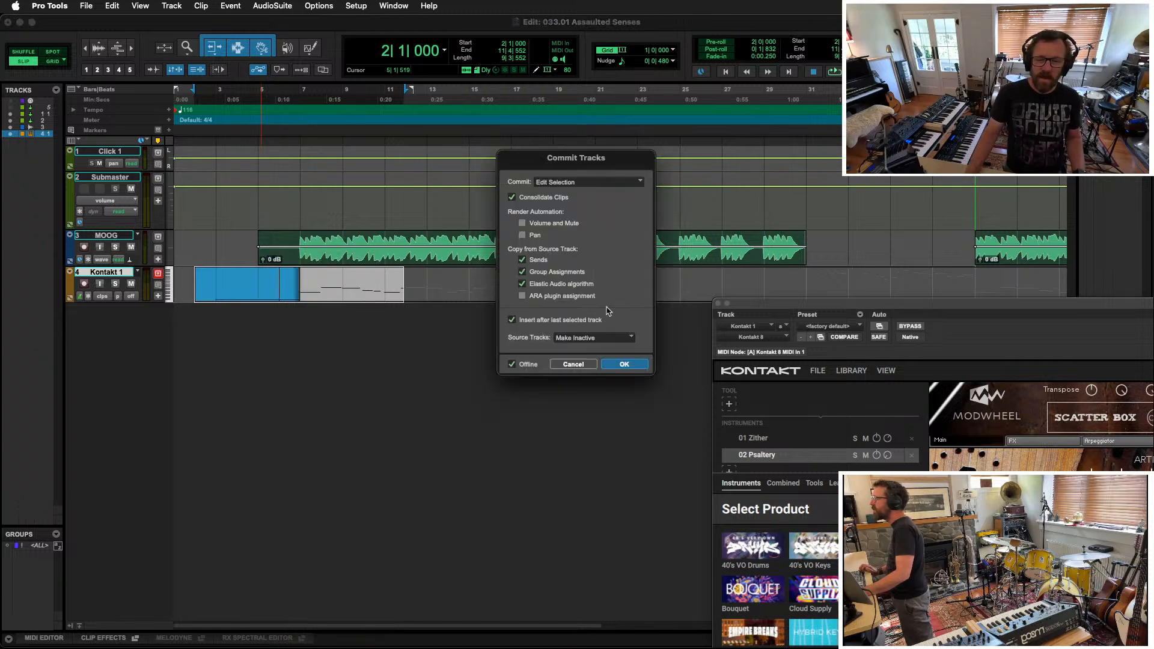
pyautogui.click(579, 337)
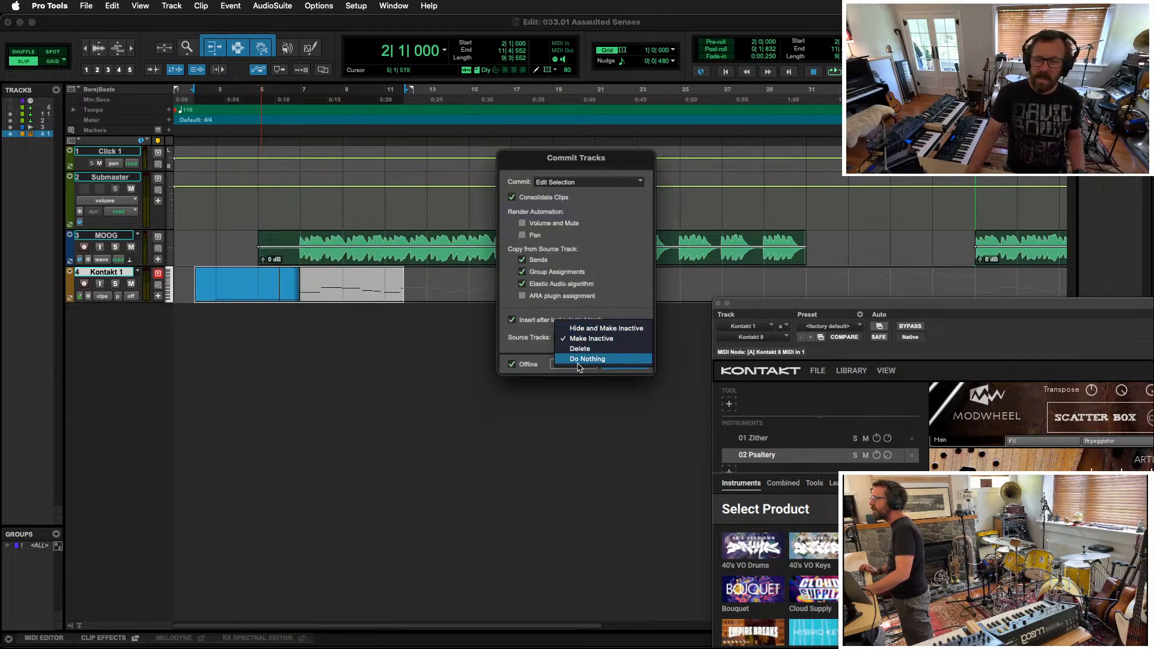
pyautogui.click(579, 363)
pyautogui.click(624, 364)
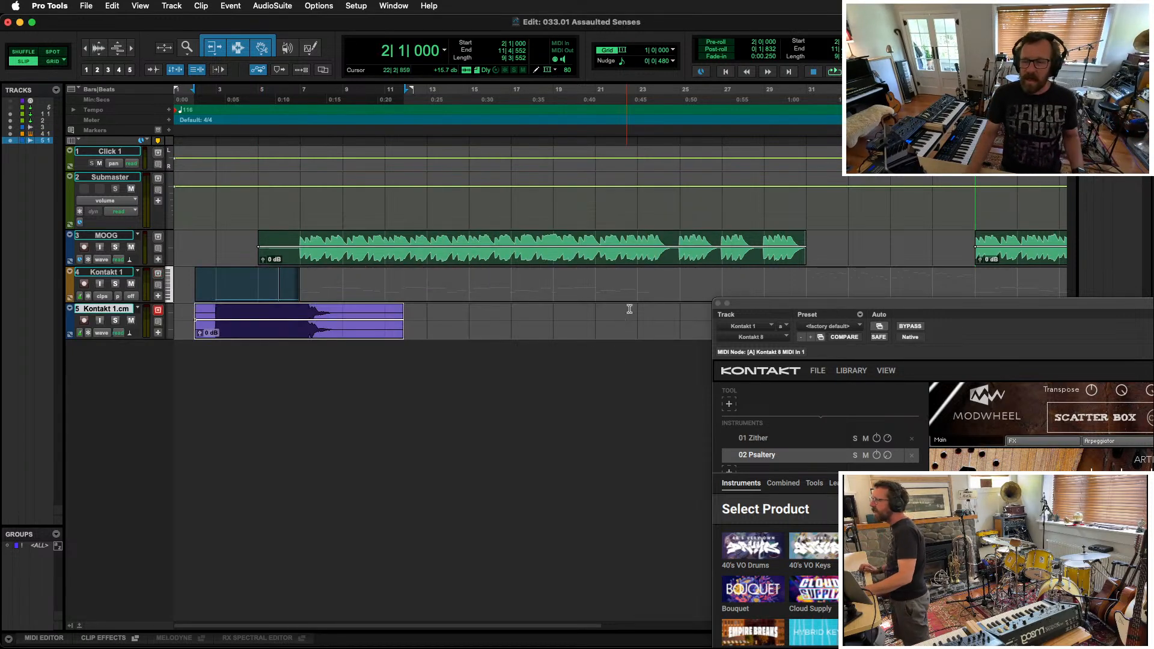
# Step: Unmute the Kontakt 1 MIDI clip that starts just before bar 7
pyautogui.click(646, 235)
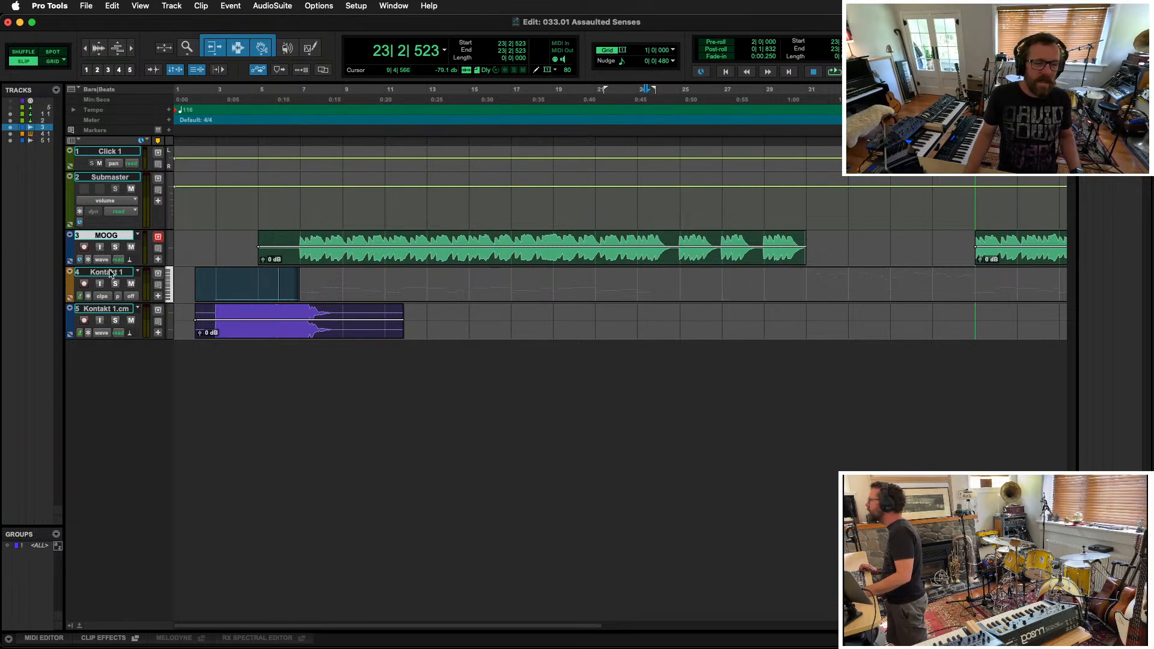
pyautogui.click(337, 305)
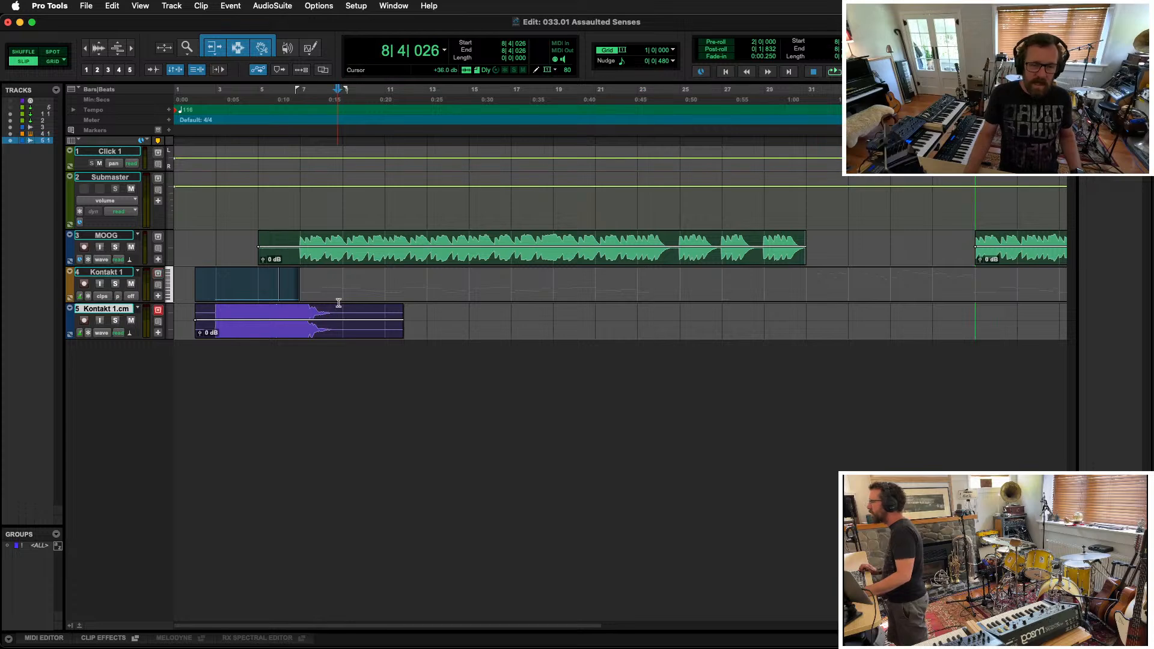
pyautogui.click(339, 300)
pyautogui.press('super+m')
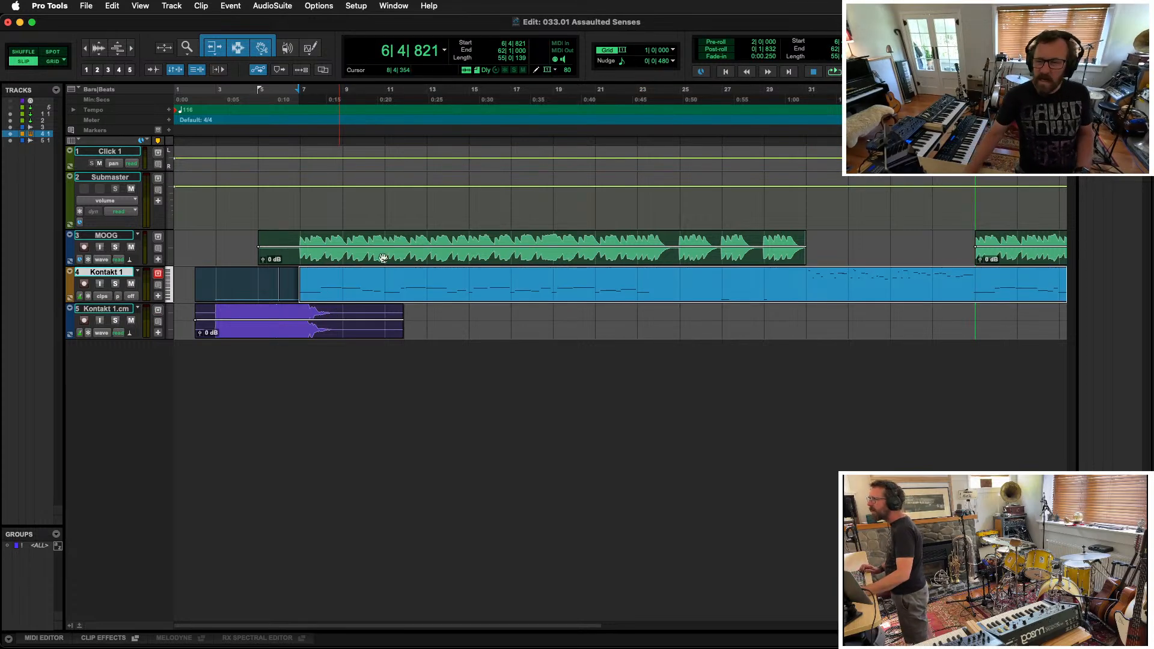
# Step: Open the Kontakt 1 clip in the MIDI Editor and copy the G#0 note at bar 27 to bar 25
pyautogui.doubleClick(651, 302)
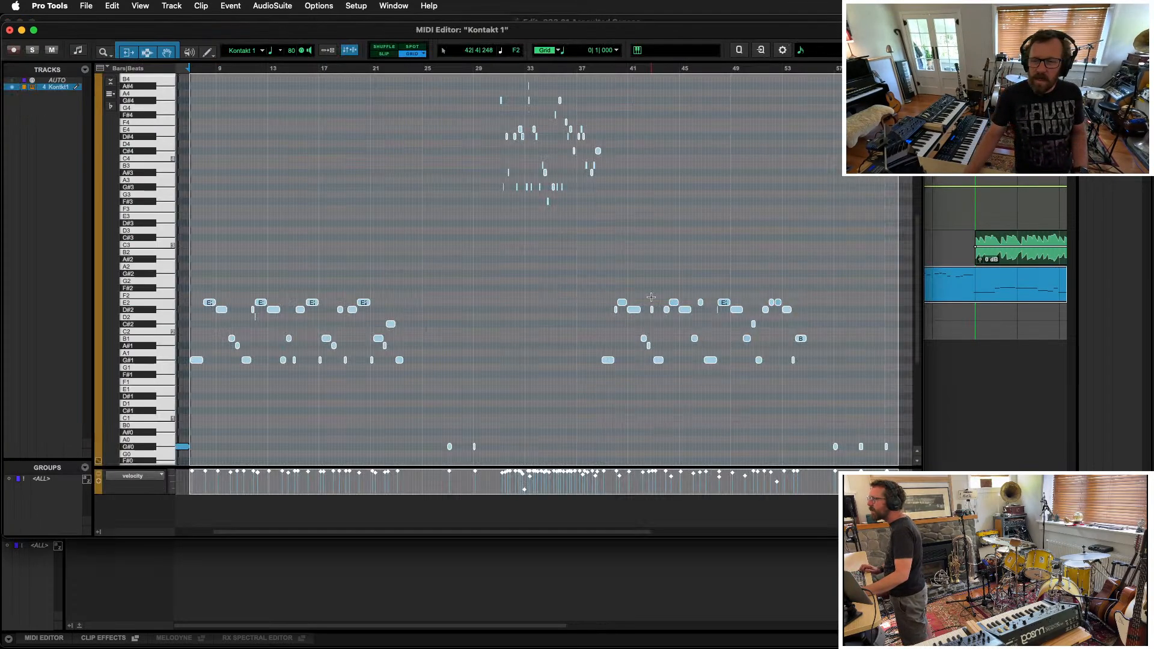
pyautogui.scroll(-3, 421, 350)
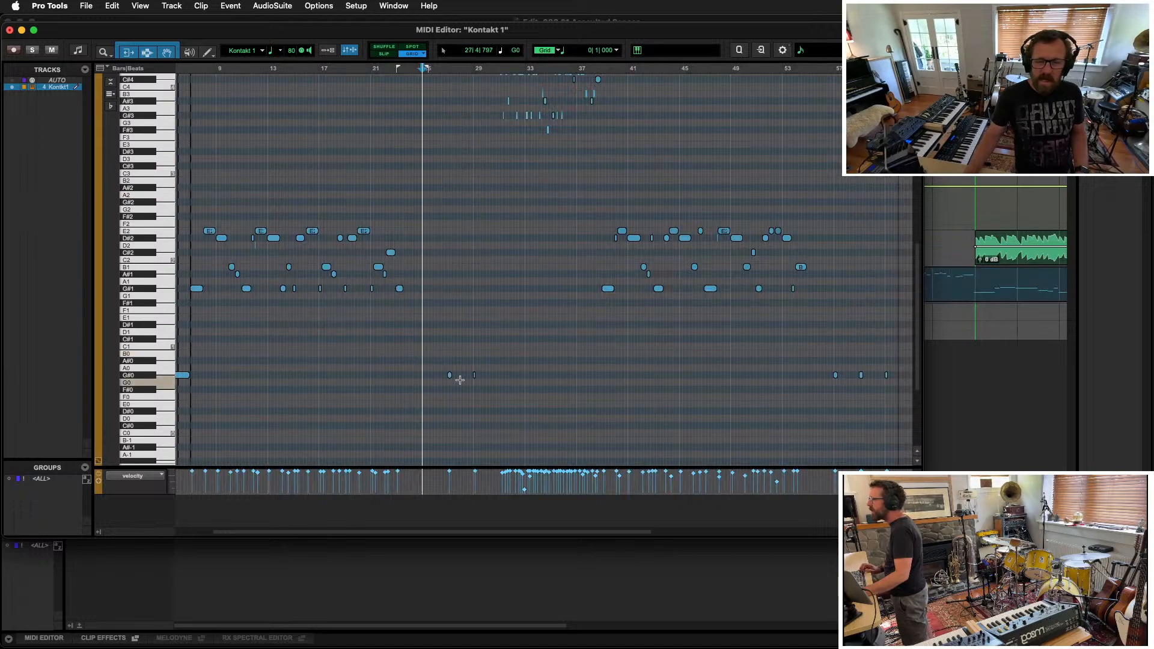
pyautogui.click(449, 375)
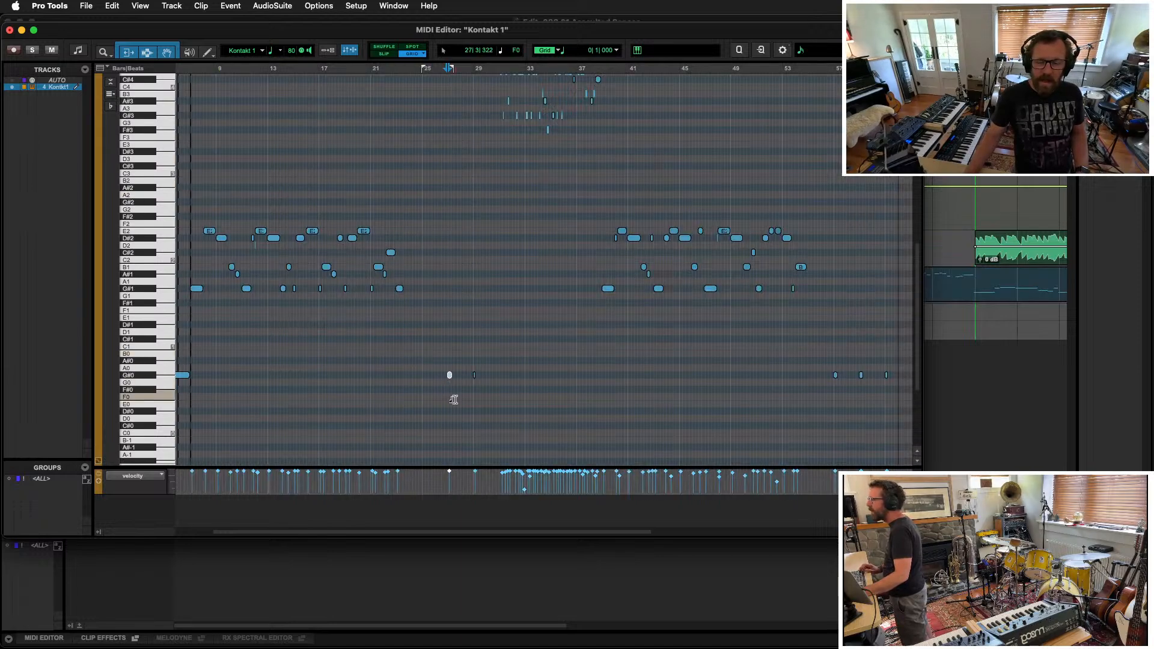
pyautogui.press('super+bracketright')
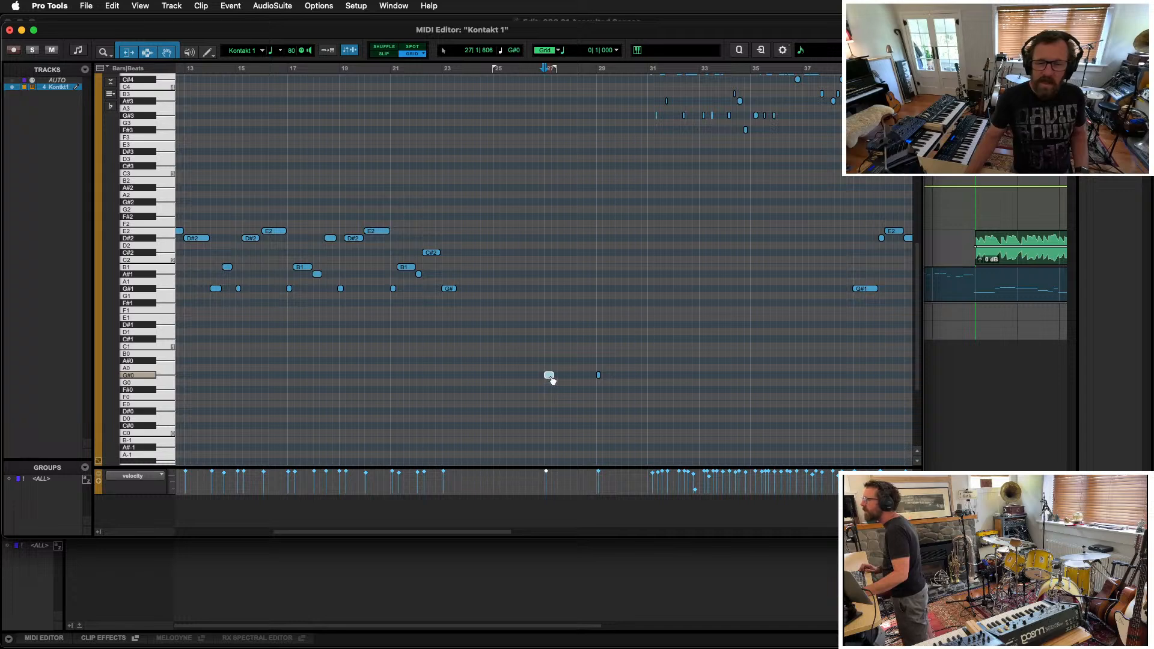
pyautogui.moveTo(552, 379); pyautogui.dragTo(497, 376)
# Step: Play the passage from bar 22, then copy the bar 25 G#0 note to bar 23 and delete the G#1 there
pyautogui.click(421, 69)
pyautogui.press('space')
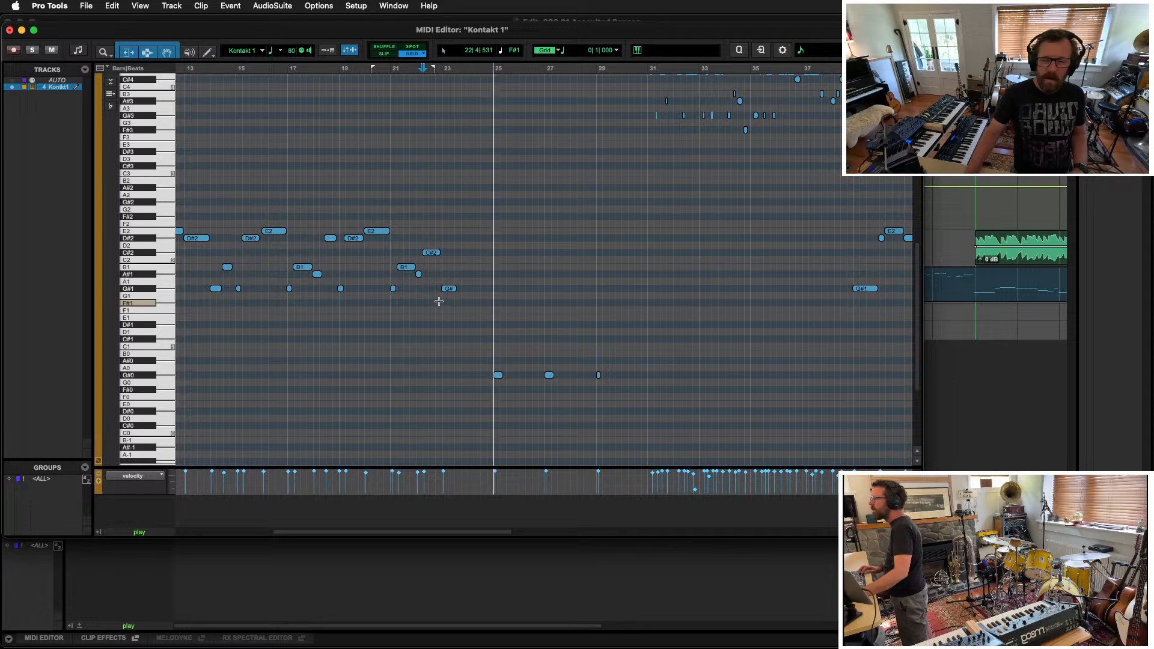
pyautogui.moveTo(499, 372); pyautogui.dragTo(455, 382)
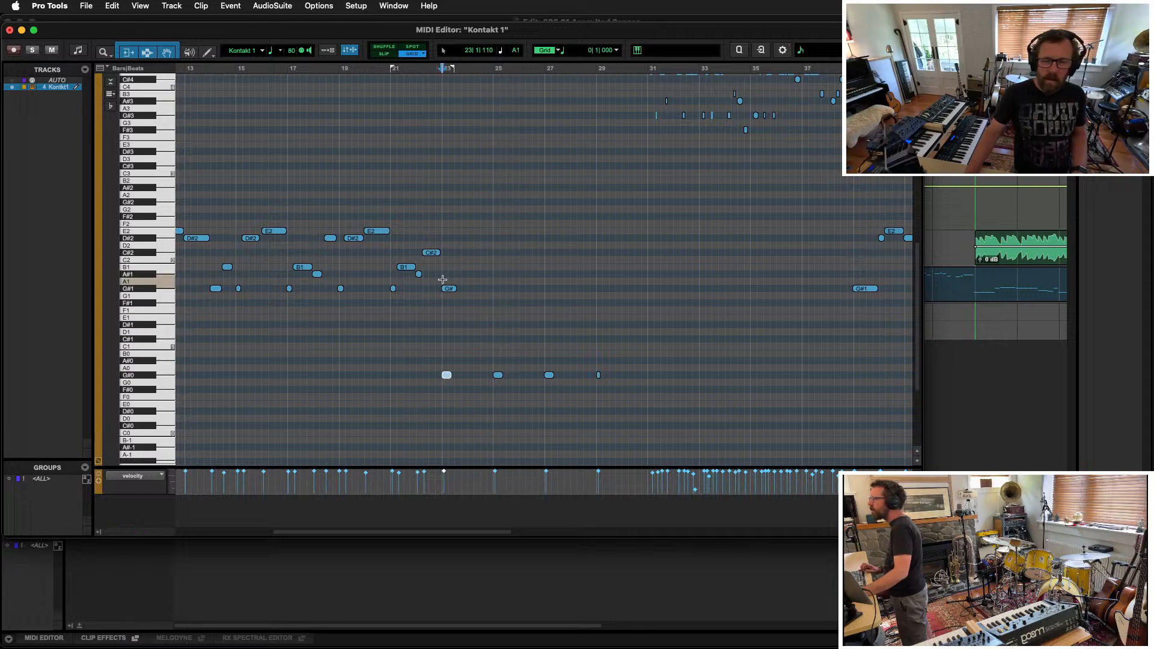
pyautogui.click(450, 289)
pyautogui.press('Delete')
# Step: Copy the G#0 note at bar 57 to bar 55 in the Kontakt 1 clip
pyautogui.hscroll(5, 567, 288)
pyautogui.press('r')
pyautogui.press('r')
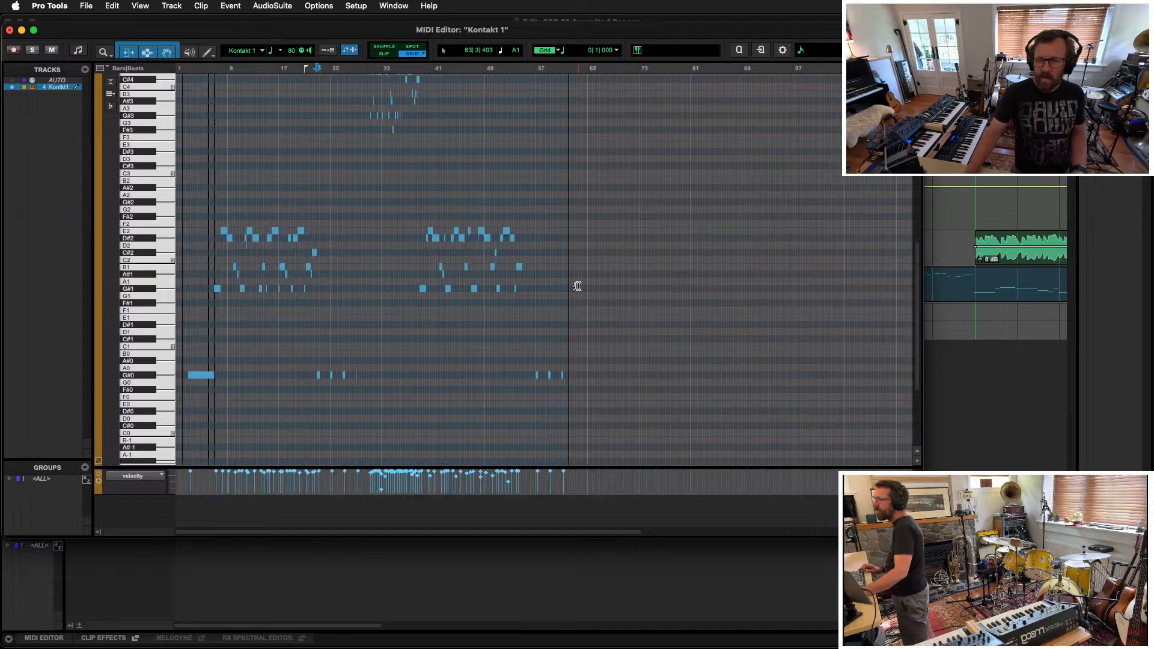
pyautogui.press('t')
pyautogui.hscroll(3, 577, 286)
pyautogui.click(790, 375)
pyautogui.press('t')
pyautogui.press('t')
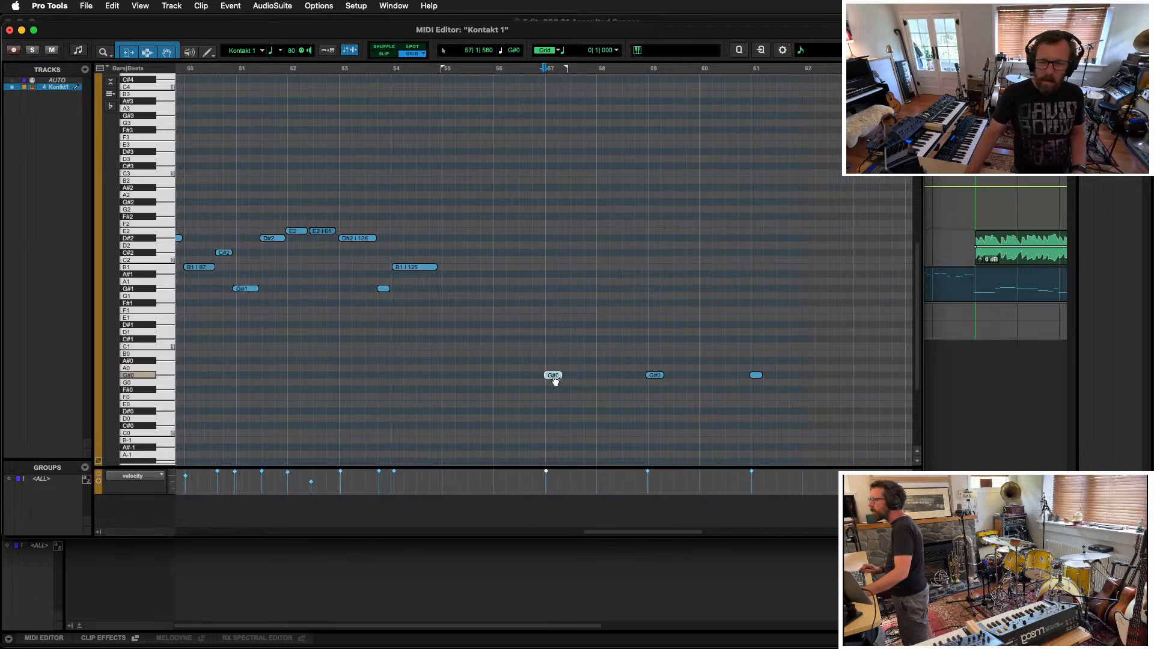
pyautogui.moveTo(558, 378); pyautogui.dragTo(454, 377)
pyautogui.press('r')
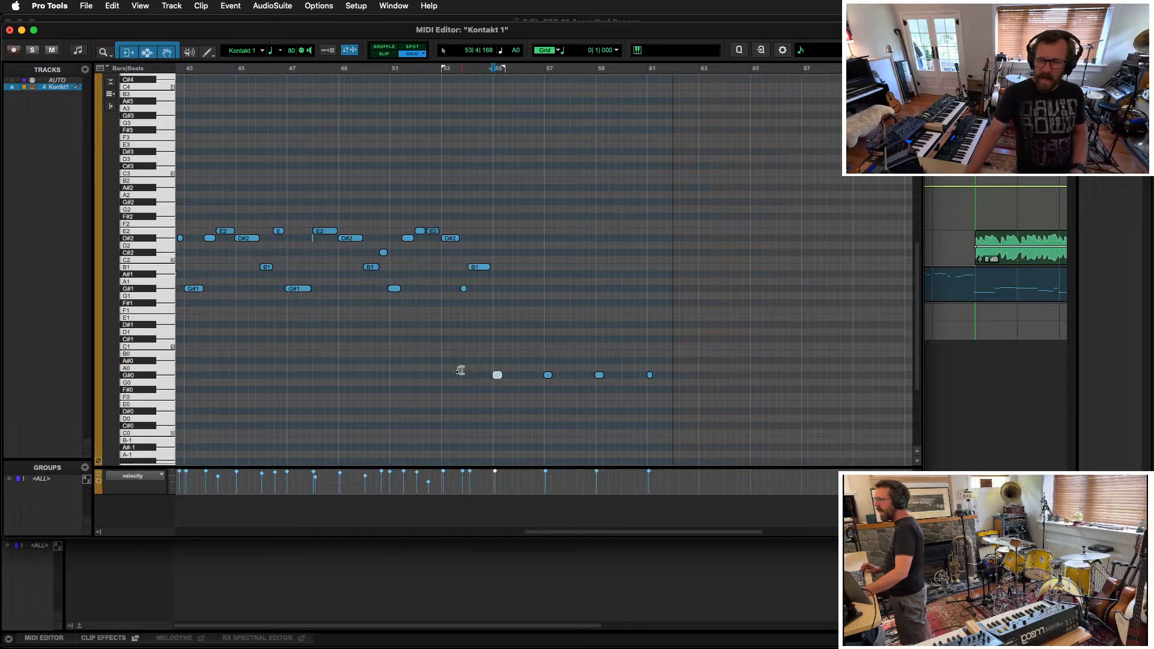
pyautogui.press('r')
# Step: Mute the Kontakt 1 track and all its melody notes above G#0, including the high run around bars 31 to 37
pyautogui.click(399, 211)
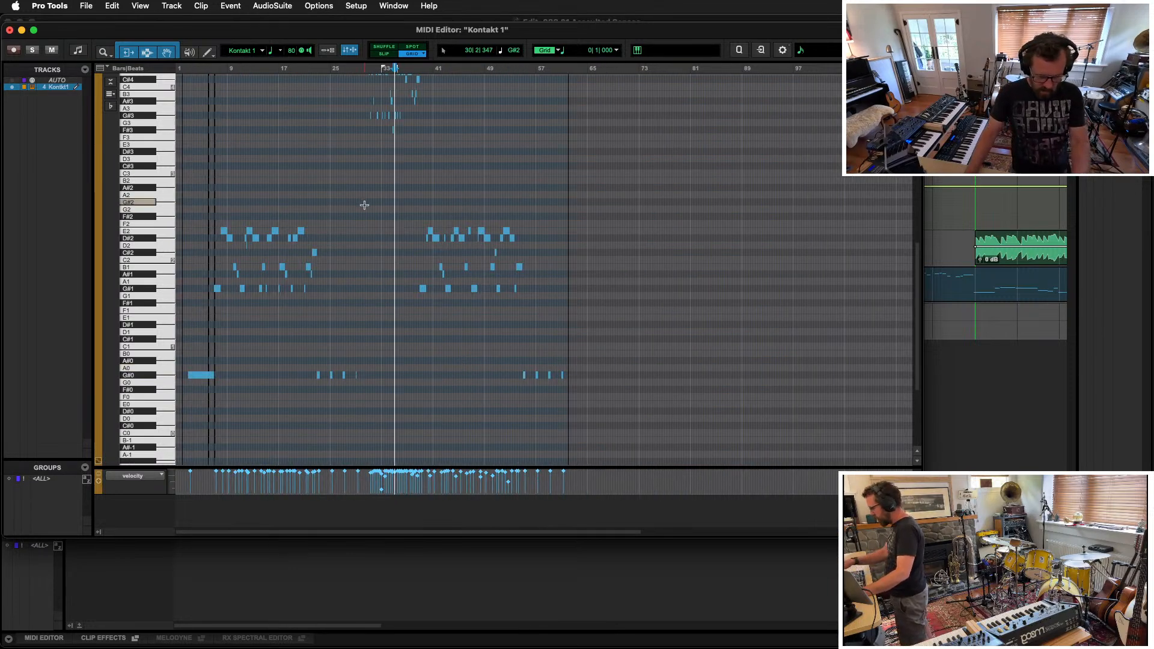
pyautogui.hotkey('shift', 'm')
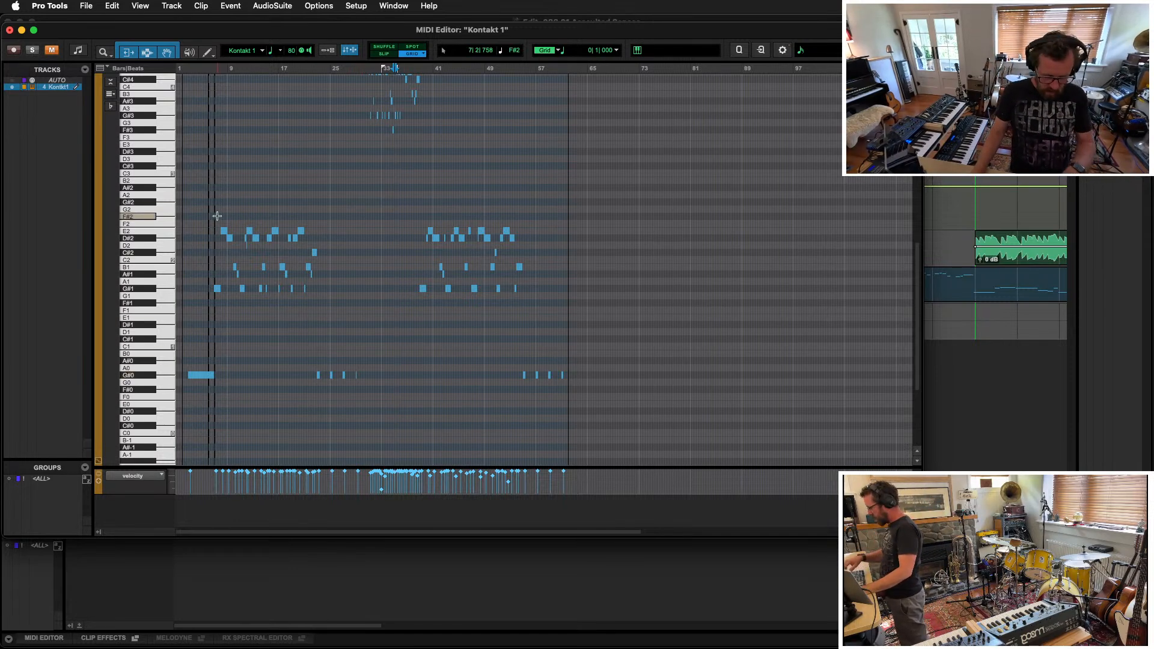
pyautogui.moveTo(204, 211); pyautogui.dragTo(562, 344)
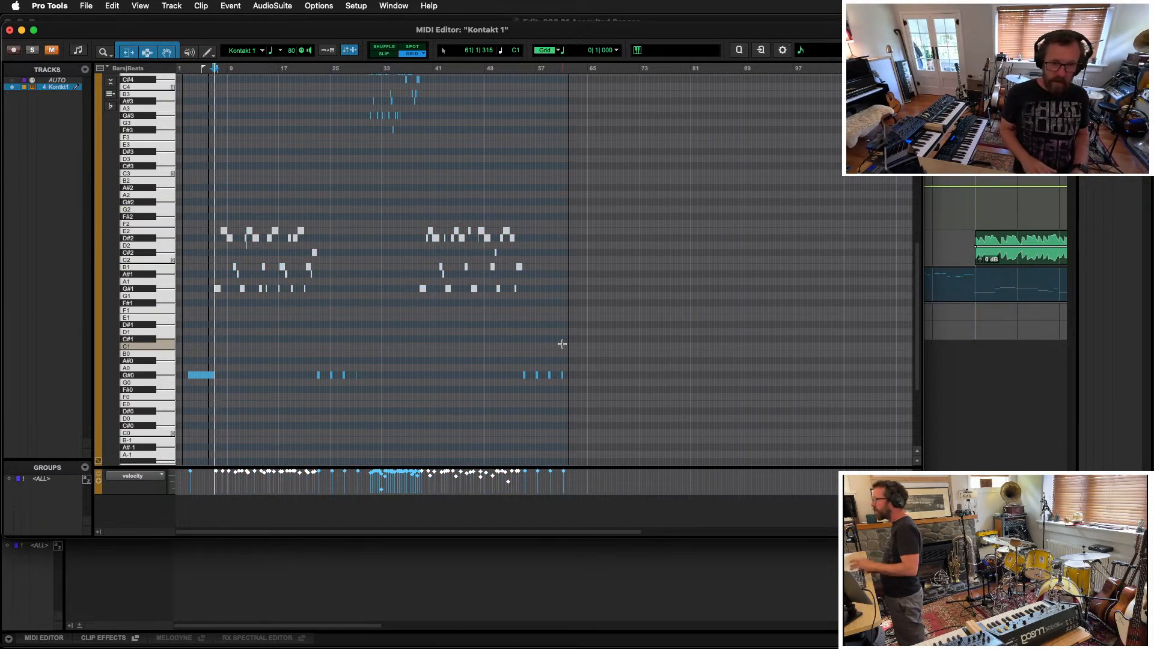
pyautogui.scroll(5, 334, 181)
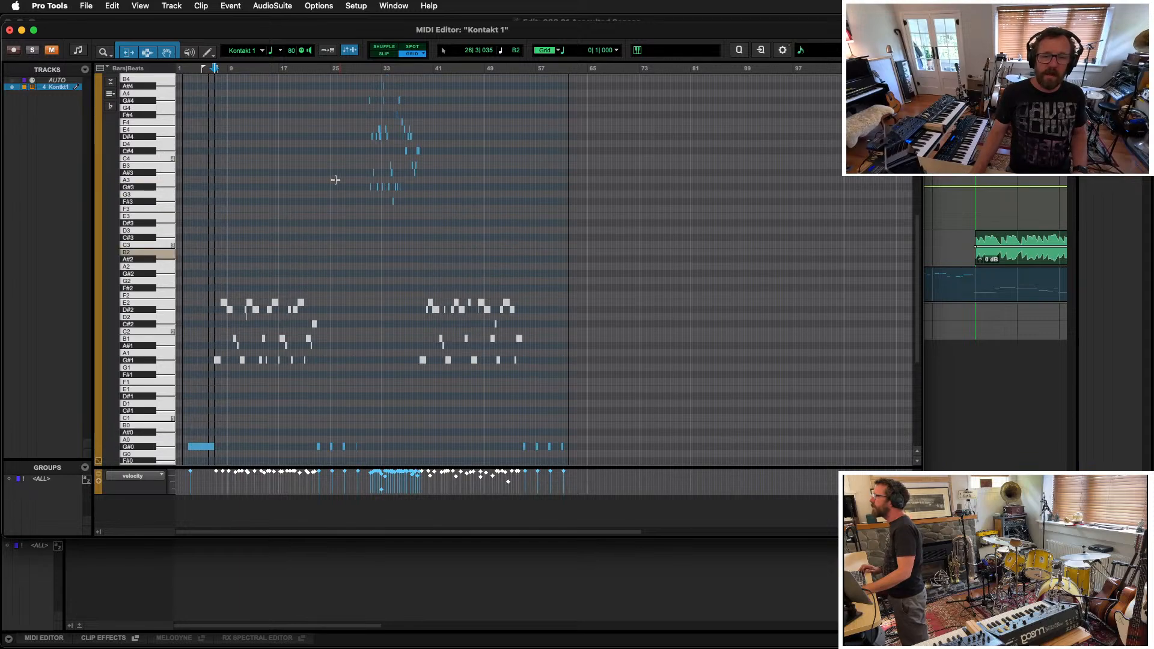
pyautogui.moveTo(345, 110); pyautogui.dragTo(477, 279)
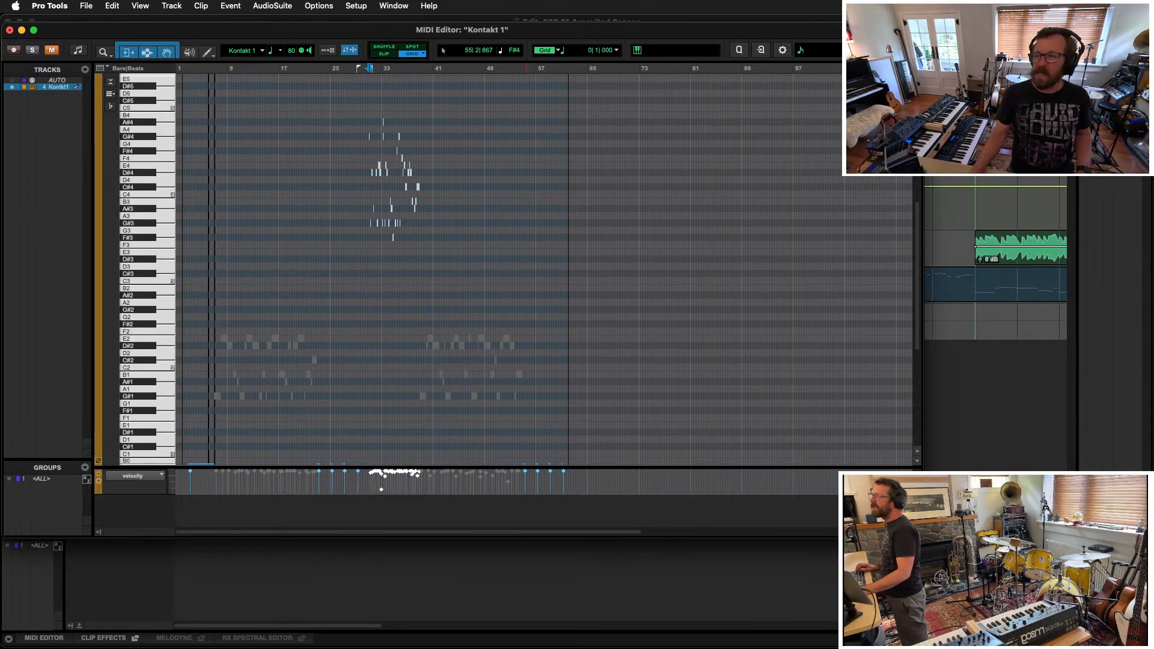
pyautogui.press('super+w')
# Step: Commit Kontakt 1 from 22|1|833 to 63|3|477 to a new audio track, with Source Tracks set to Do Nothing
pyautogui.press('super+bracketleft')
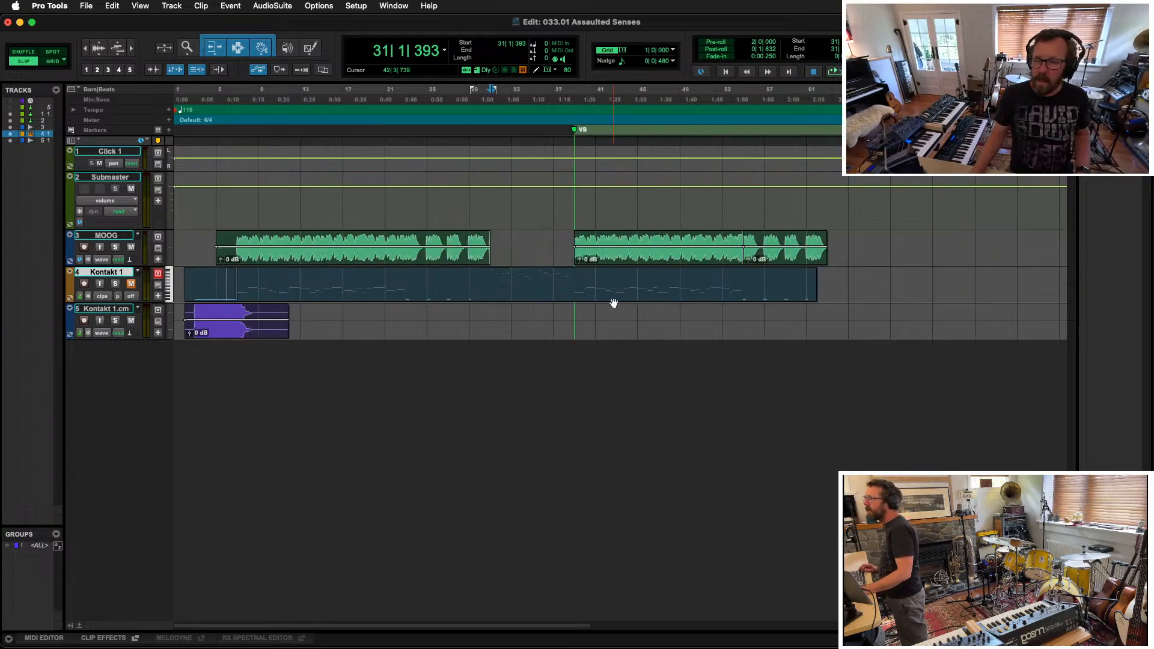
pyautogui.moveTo(398, 279); pyautogui.dragTo(834, 295)
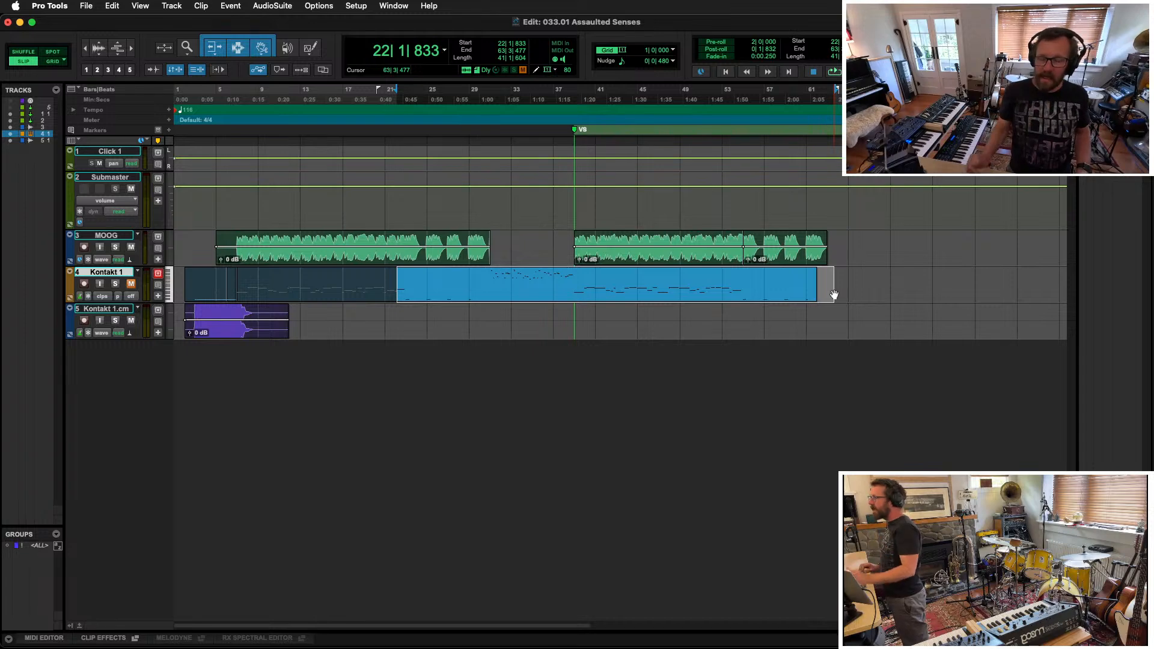
pyautogui.rightClick(796, 276)
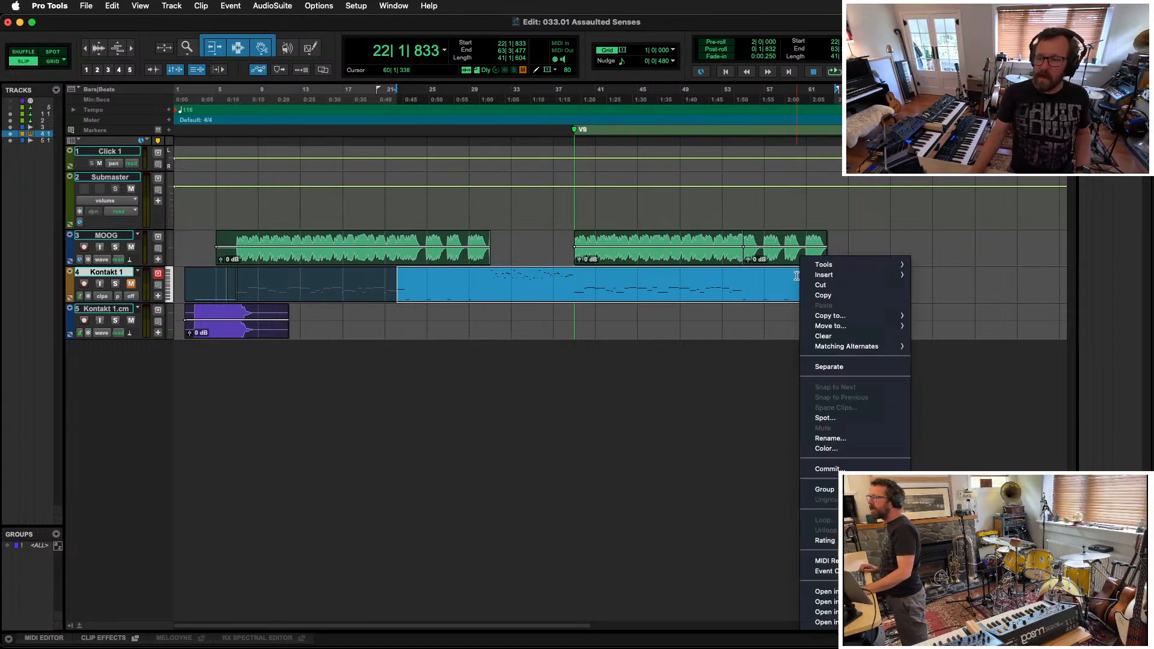
pyautogui.click(841, 470)
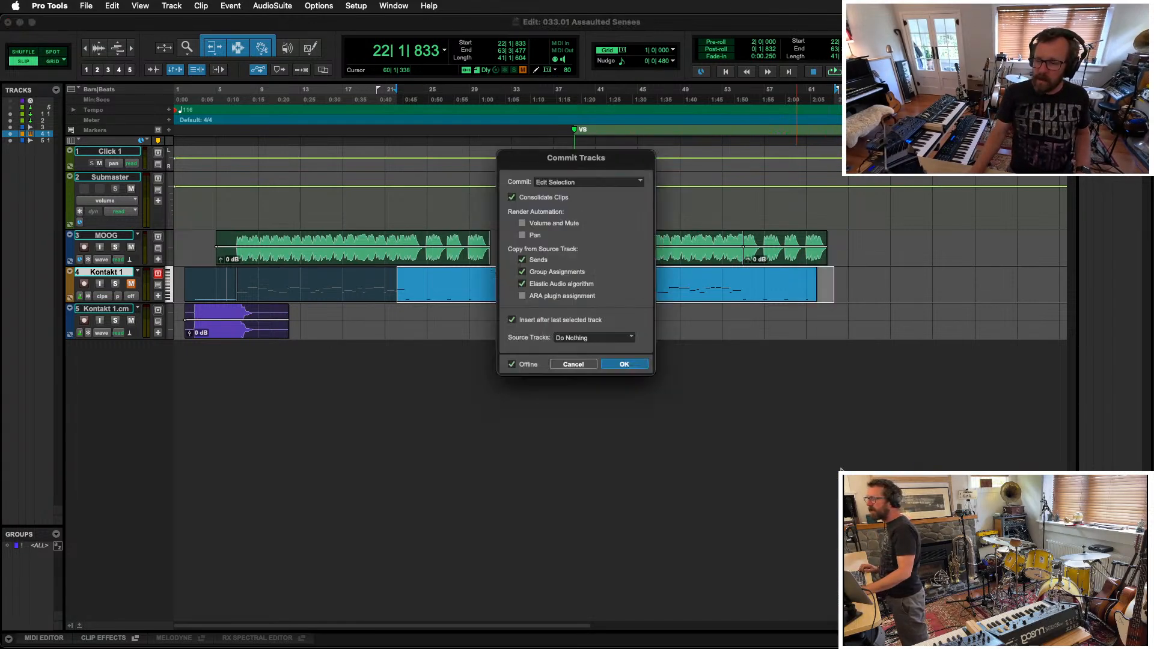
pyautogui.click(625, 365)
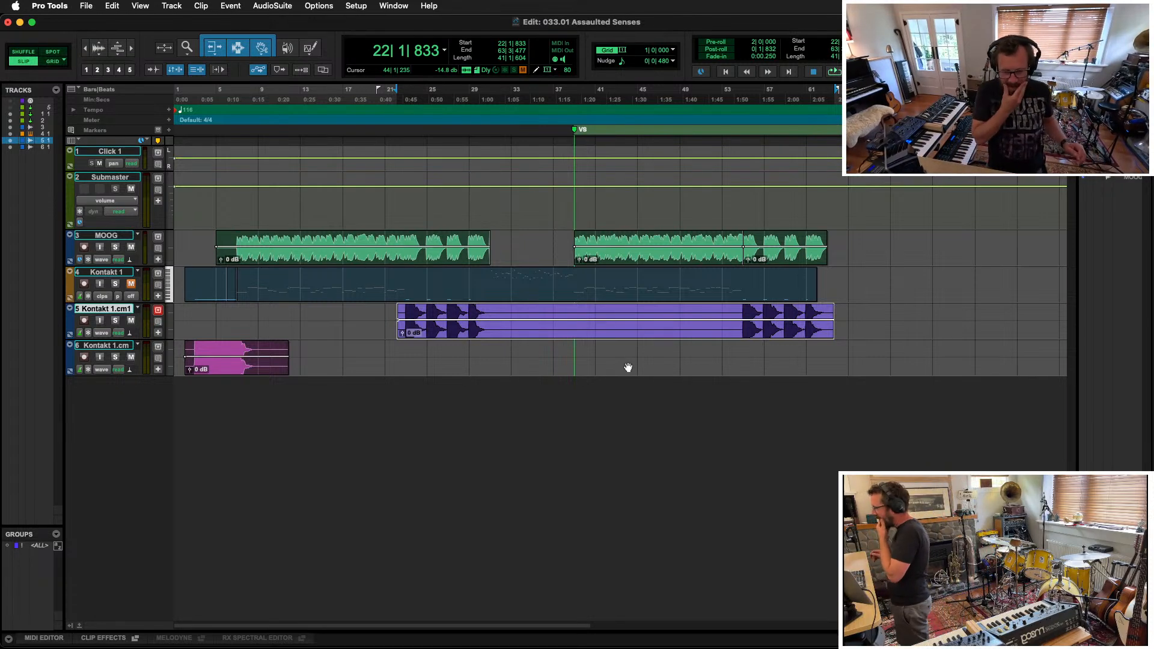
# Step: Move the newly committed clip onto the Kontakt 1.cm track and delete the emptied Kontakt 1.cm1 track
pyautogui.moveTo(625, 337); pyautogui.dragTo(630, 351)
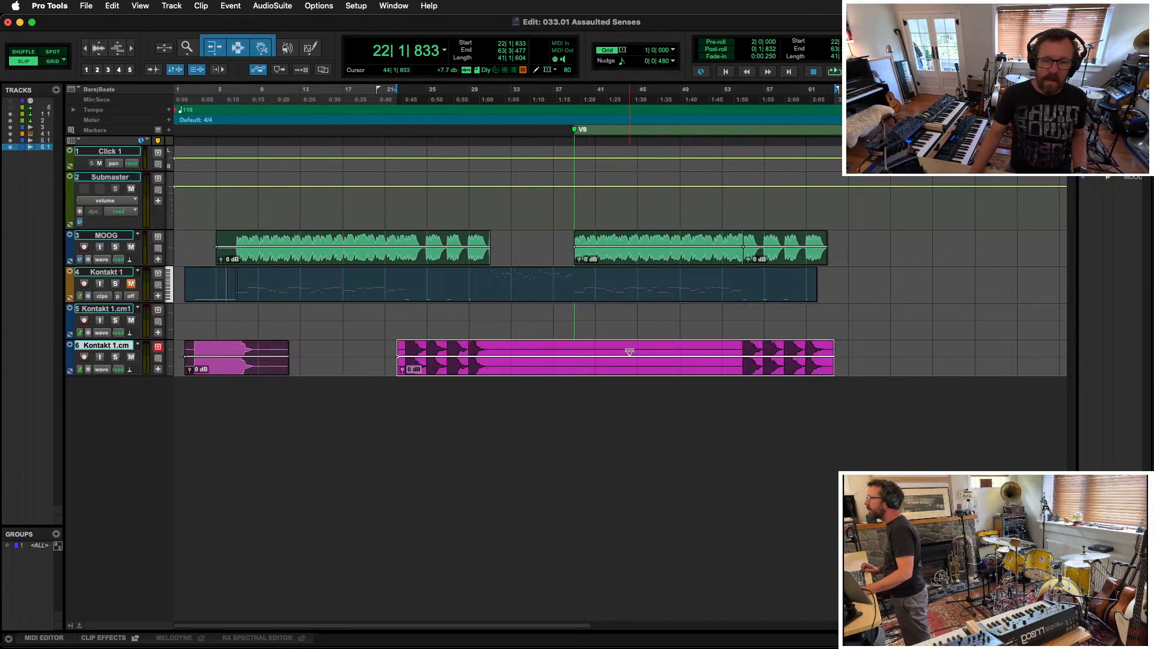
pyautogui.click(100, 311)
pyautogui.press('Delete')
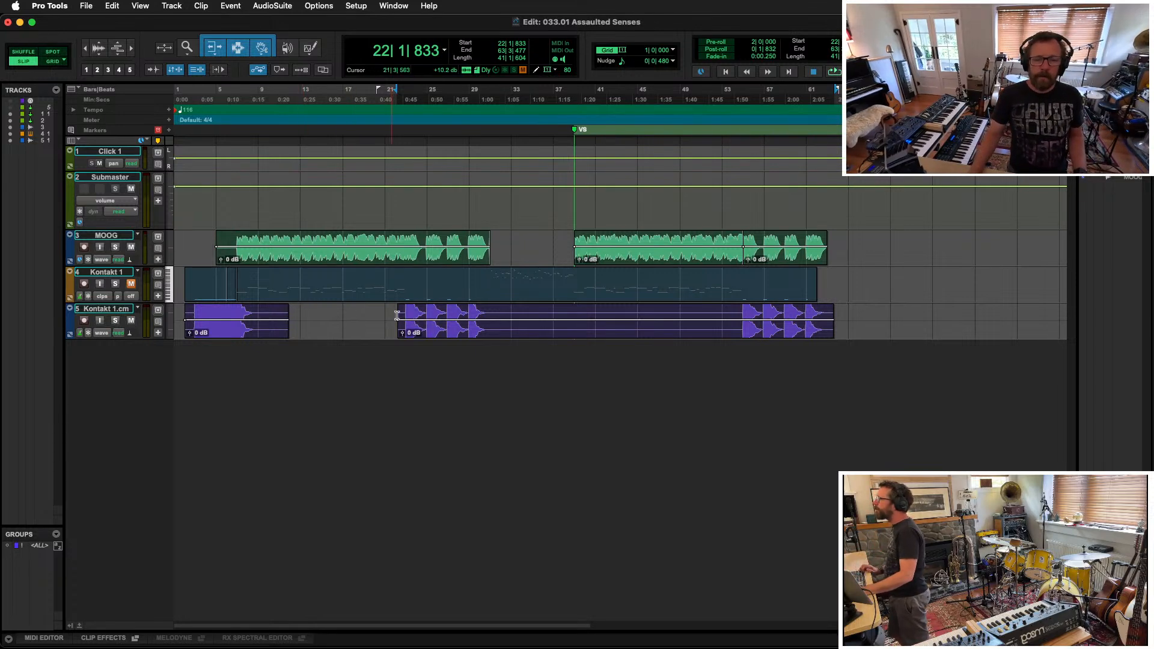
# Step: Open the Kontakt 1 clip in the MIDI Editor and delete all the low G#0 notes
pyautogui.click(97, 273)
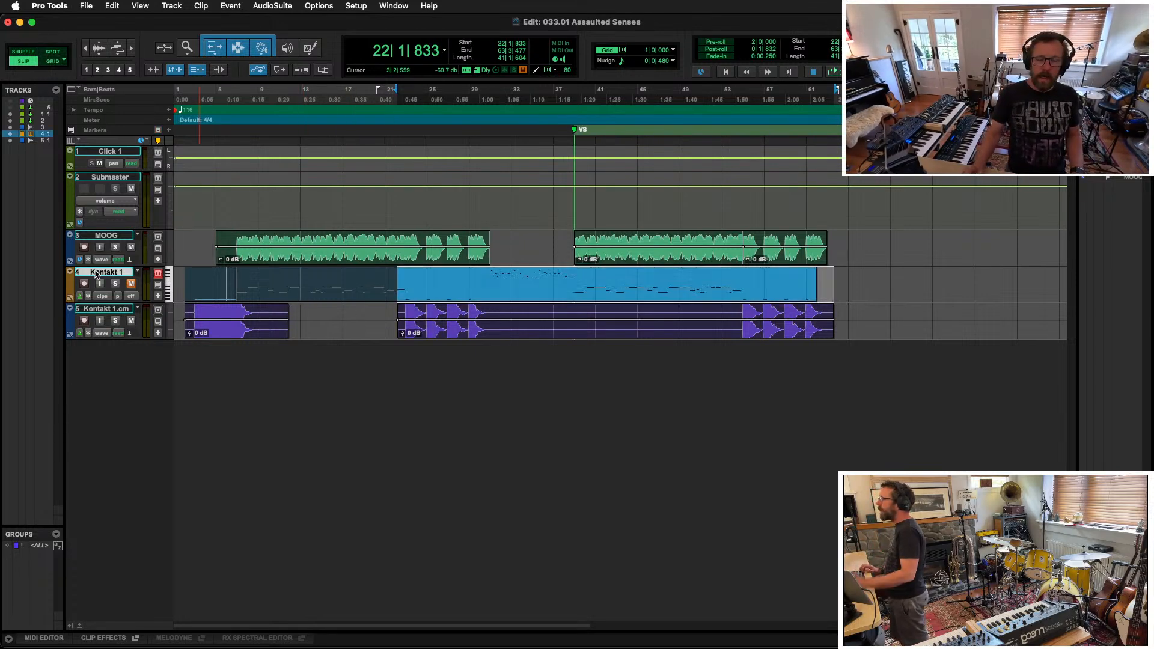
pyautogui.keyDown('shift'); pyautogui.click(298, 297); pyautogui.keyUp('shift')
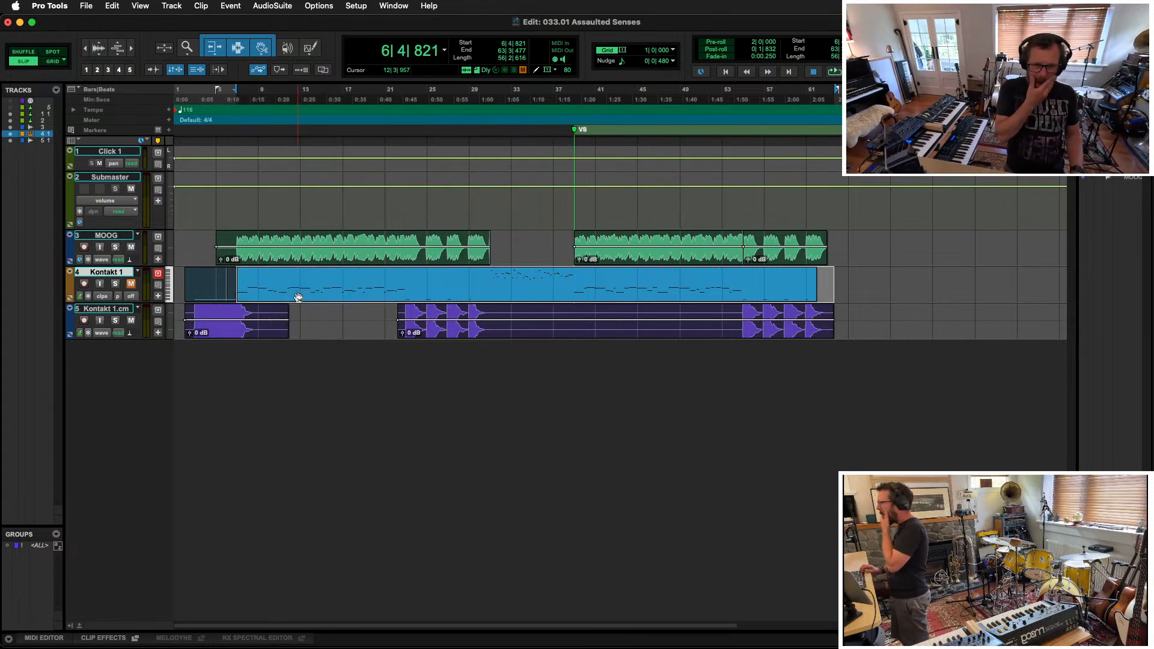
pyautogui.doubleClick(299, 297)
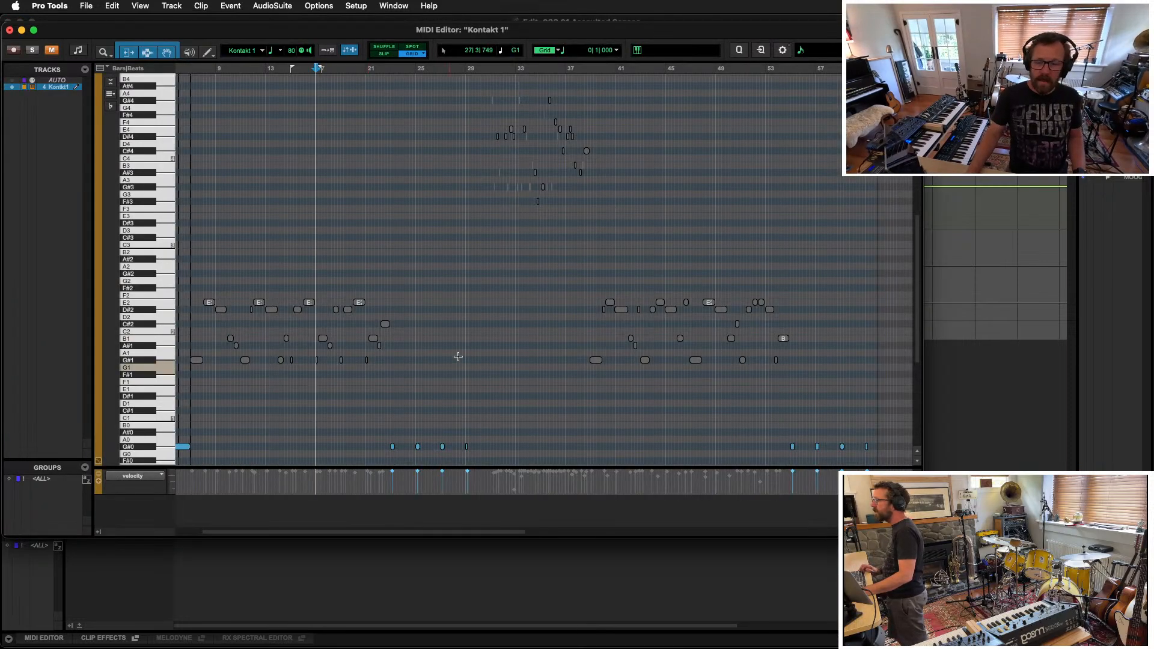
pyautogui.scroll(-3, 421, 366)
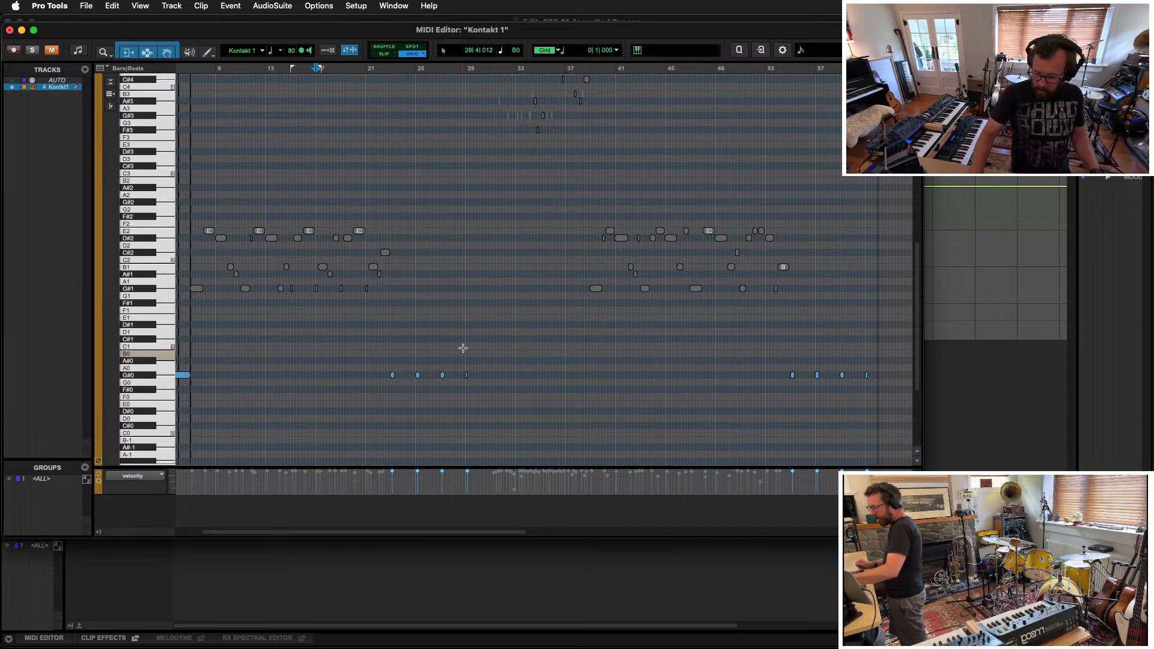
pyautogui.press('r')
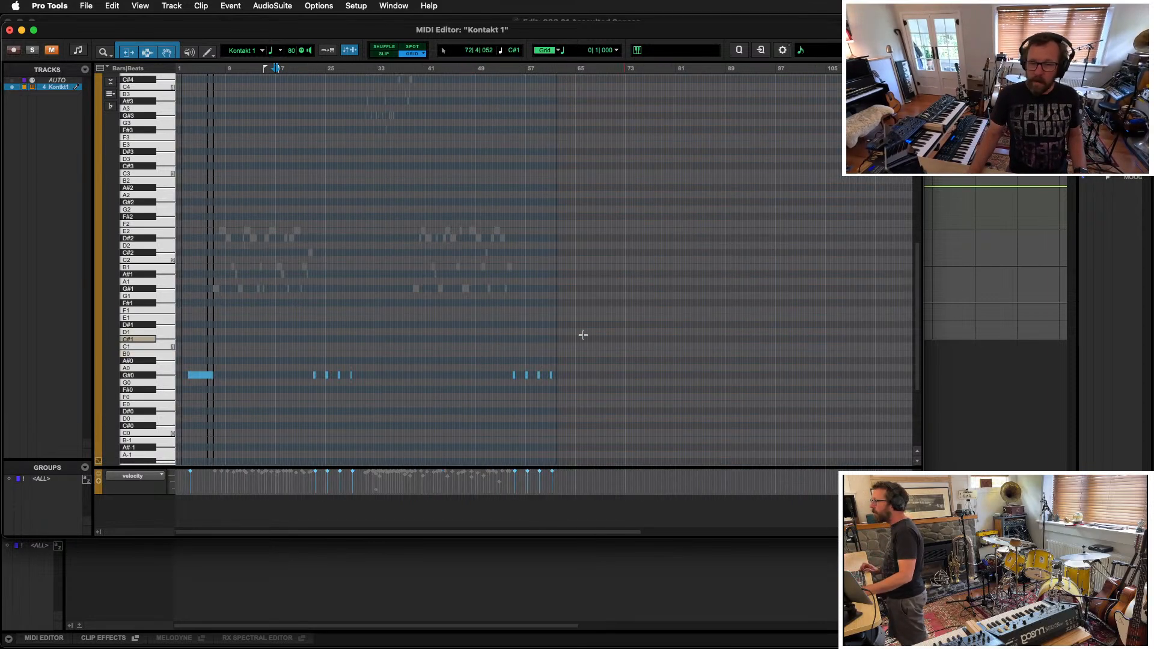
pyautogui.moveTo(619, 339); pyautogui.dragTo(164, 407)
pyautogui.press('Delete')
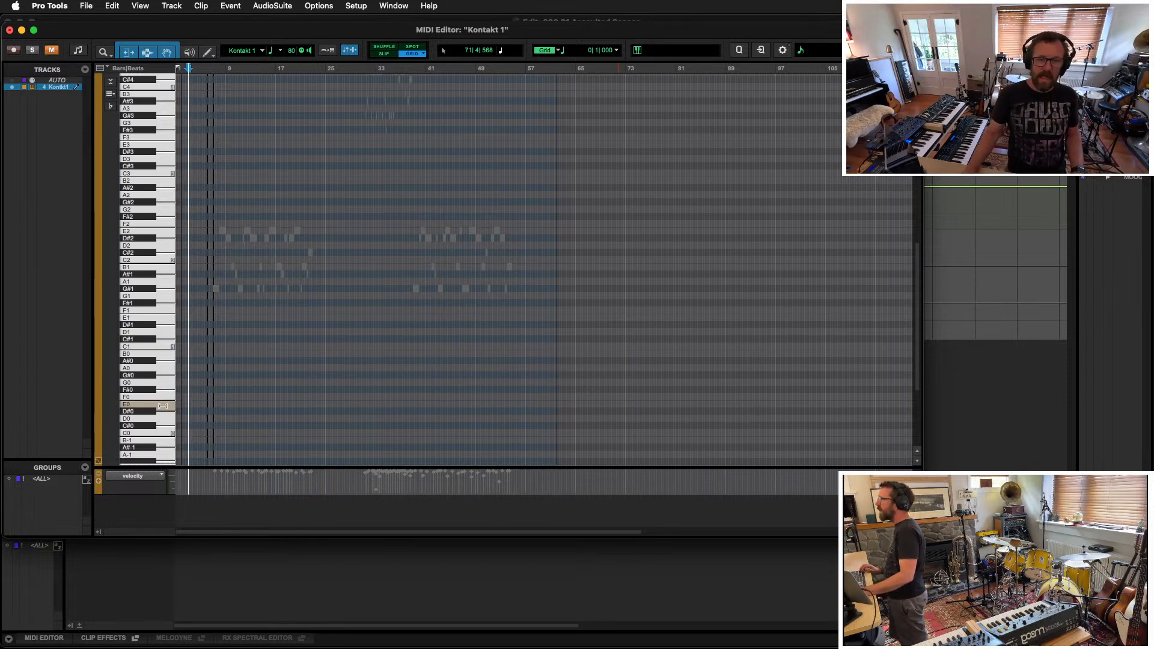
# Step: Unmute all the remaining Kontakt 1 notes and the Kontakt 1 track
pyautogui.scroll(3, 639, 386)
pyautogui.scroll(5, 639, 382)
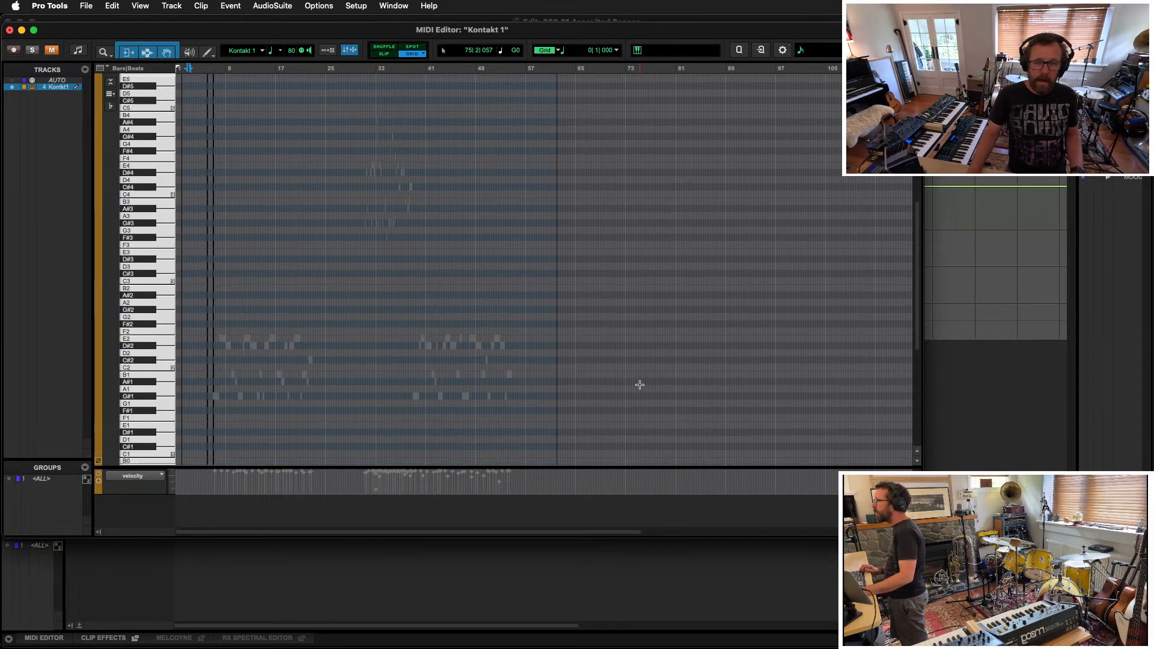
pyautogui.moveTo(676, 429); pyautogui.dragTo(176, 73)
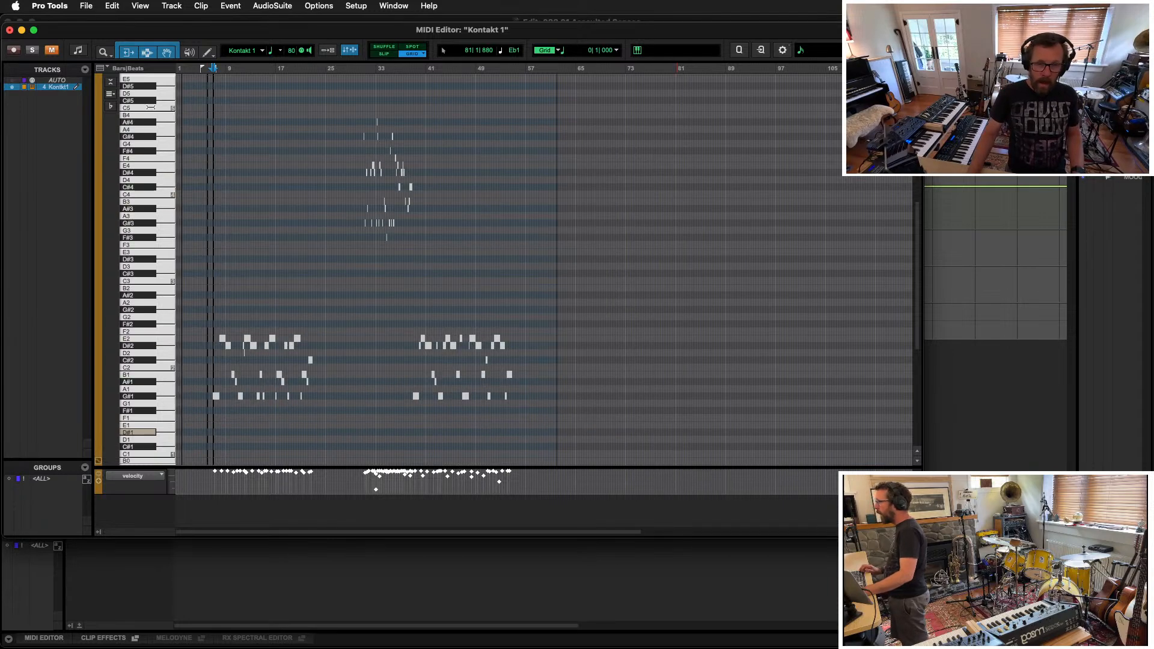
pyautogui.press('space')
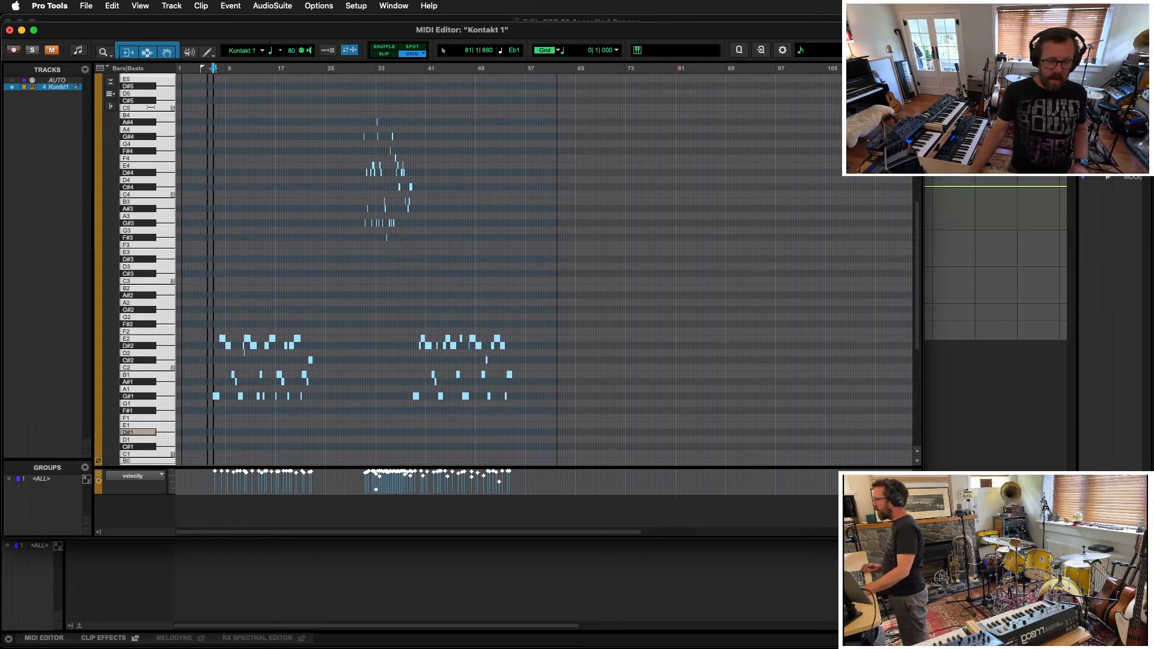
pyautogui.press('super+equal')
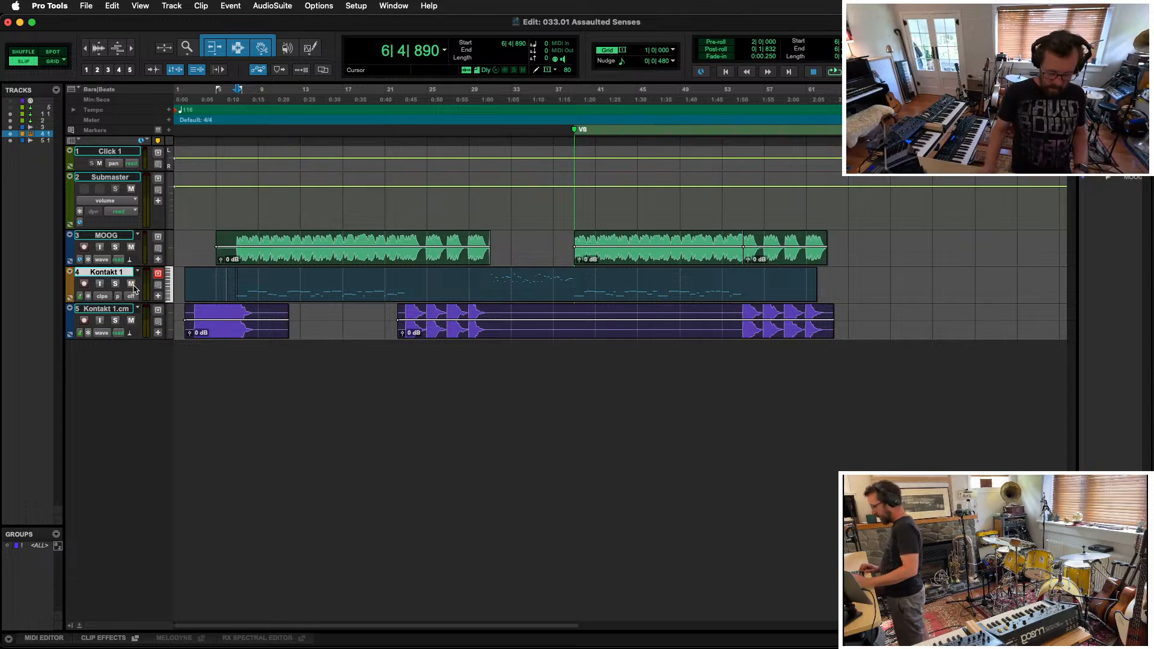
# Step: Open the Kontakt 8 plug-in on the Kontakt 1 track and adjust the Psaltery and Zither levels
pyautogui.press('super+equal')
pyautogui.click(171, 135)
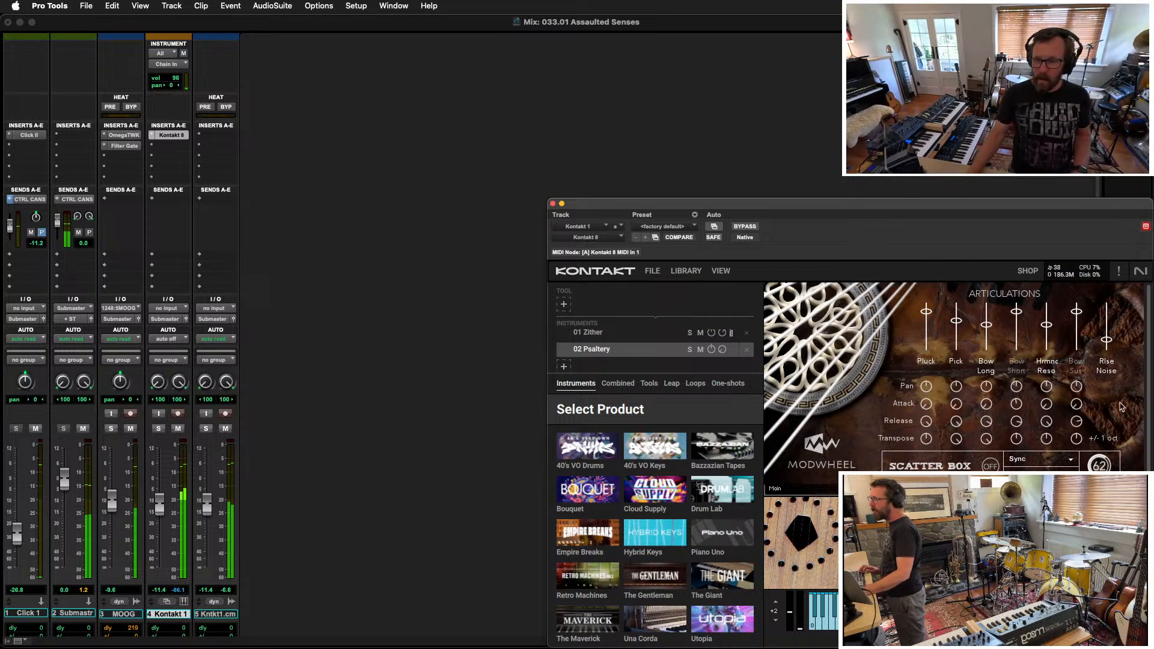
pyautogui.moveTo(907, 203); pyautogui.dragTo(688, 123)
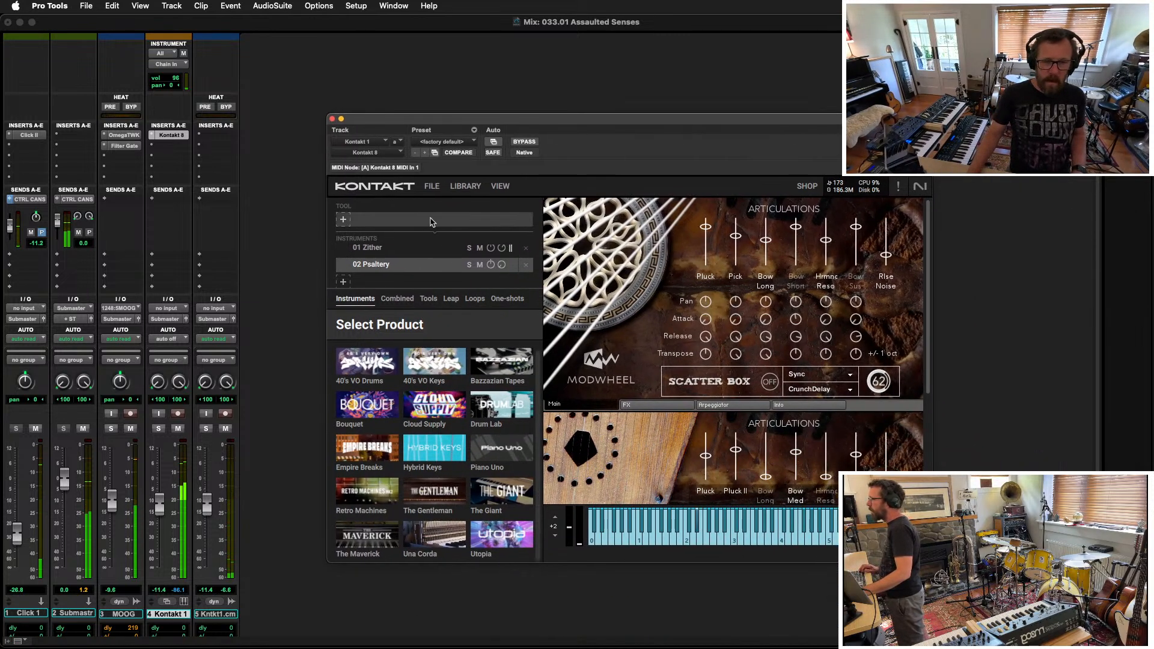
pyautogui.moveTo(500, 252)
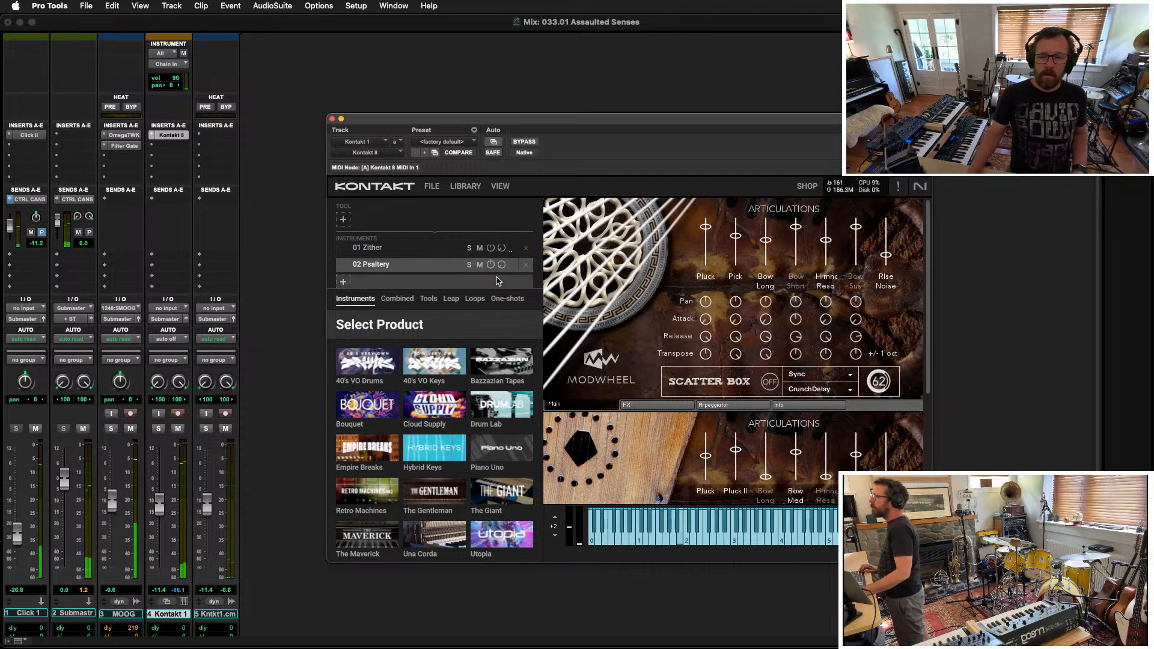
pyautogui.moveTo(503, 262); pyautogui.dragTo(502, 231)
pyautogui.click(501, 251)
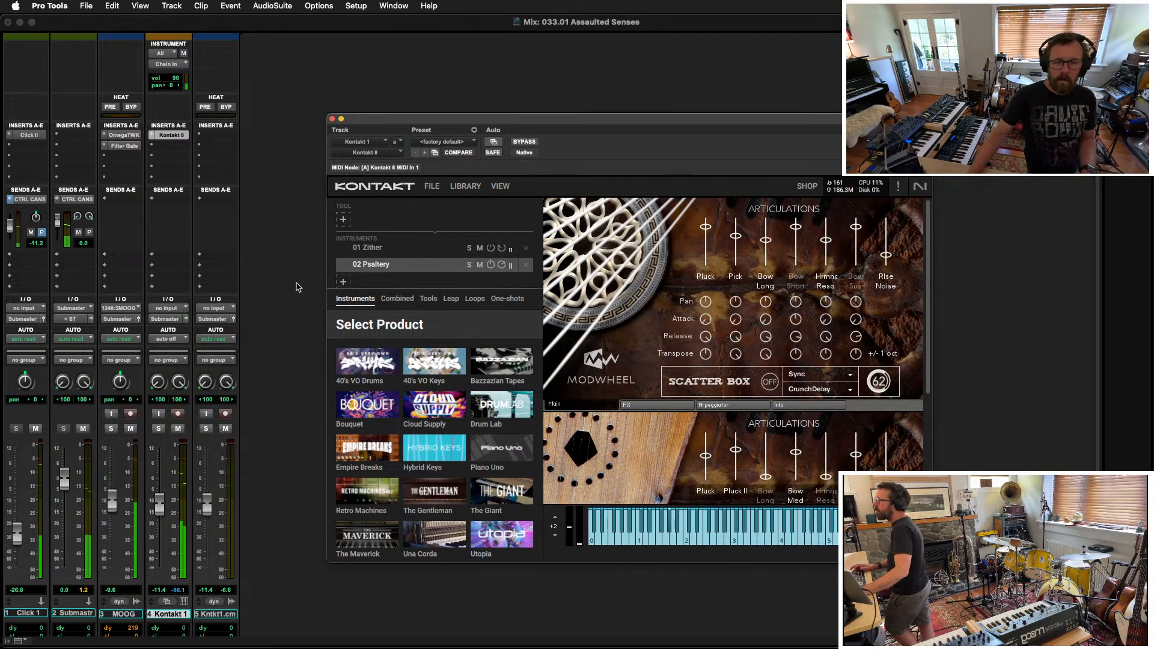
# Step: Start loading another instrument in Kontakt 8 and browse up to the Native Instruments folder
pyautogui.click(397, 282)
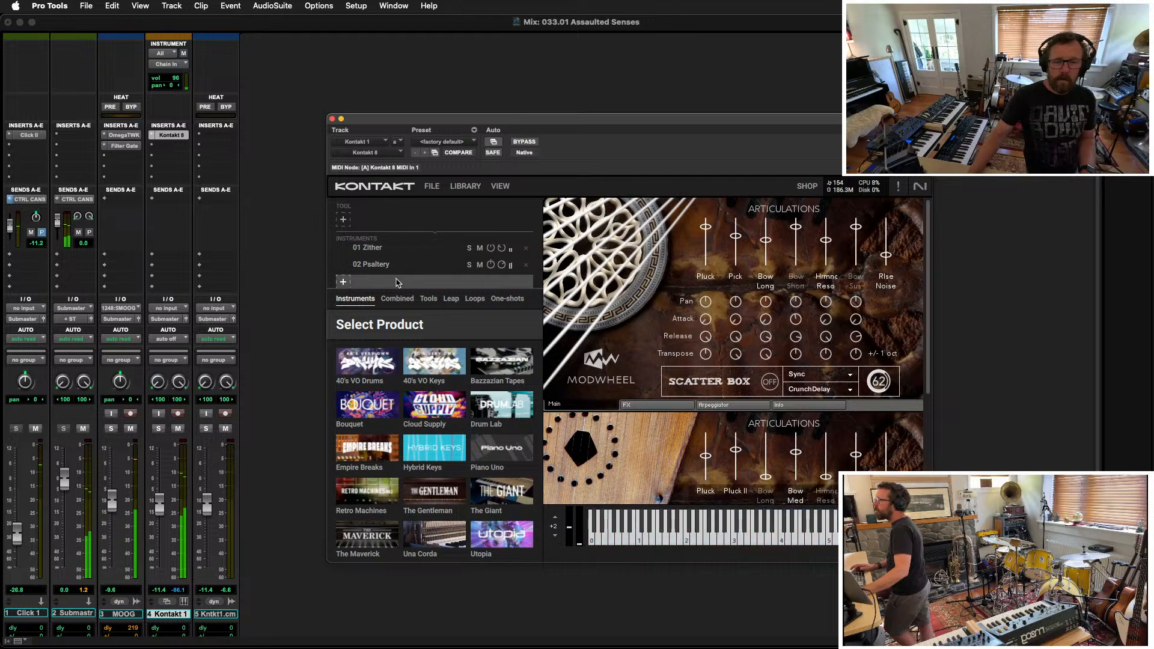
pyautogui.click(432, 186)
pyautogui.click(442, 222)
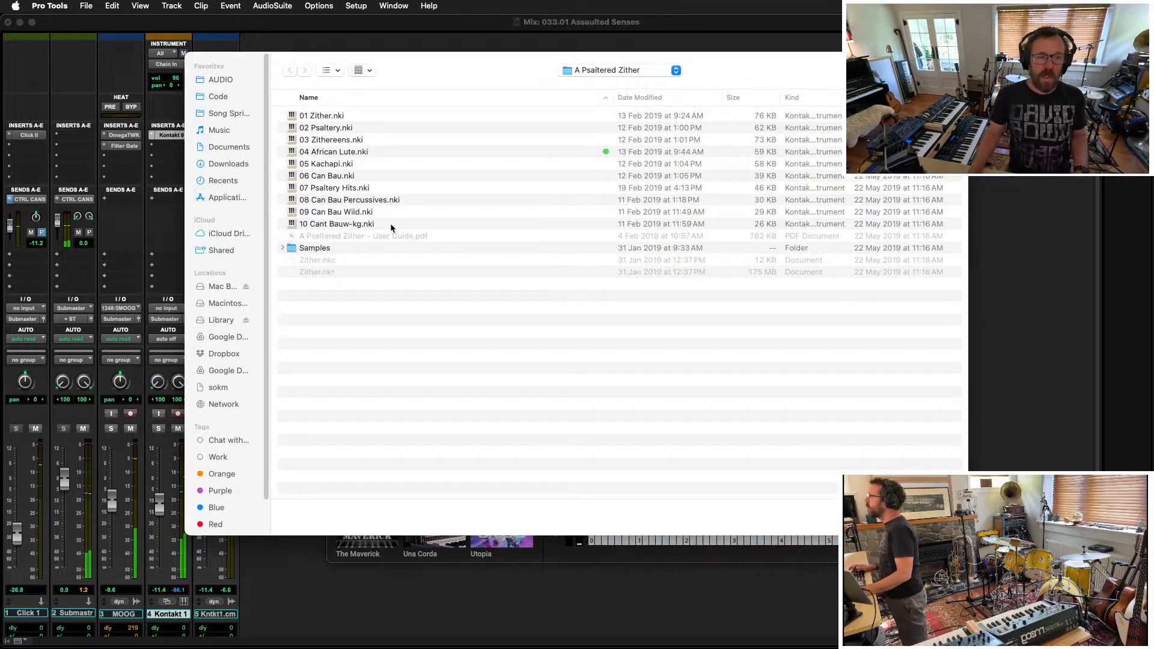
pyautogui.click(640, 69)
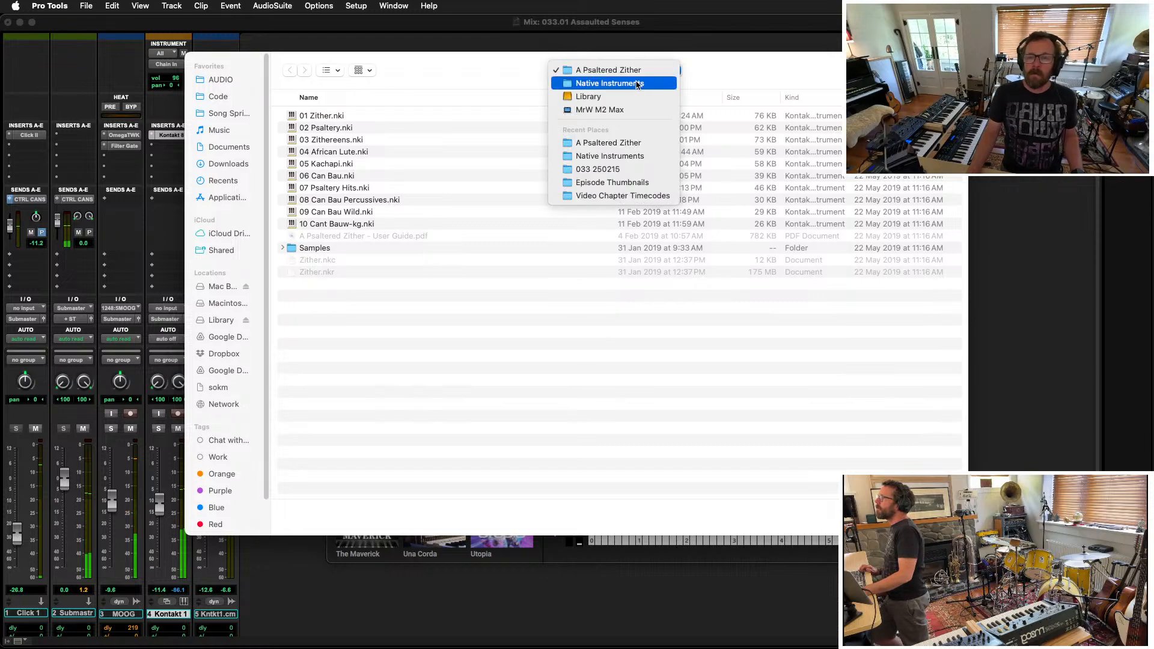
pyautogui.click(638, 85)
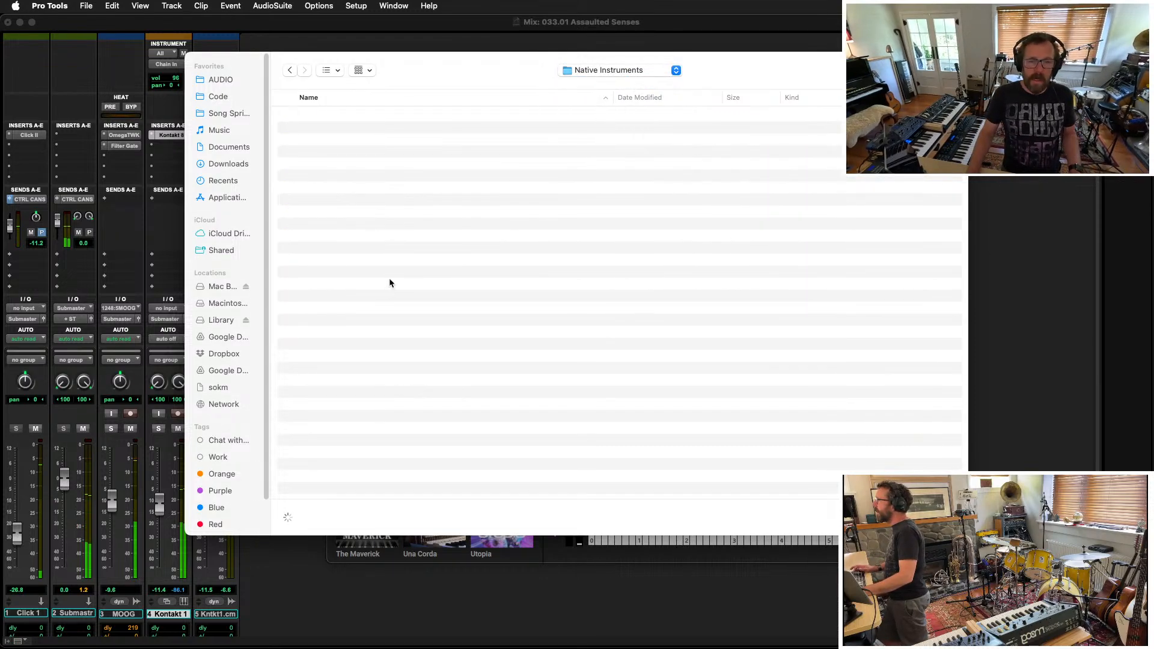
# Step: Load RubberBandBox_Arp_MW_Vel.nki from the Instruments folder of Rubber Band Box as the third Kontakt instrument
pyautogui.scroll(-5, 390, 276)
pyautogui.scroll(-6, 390, 277)
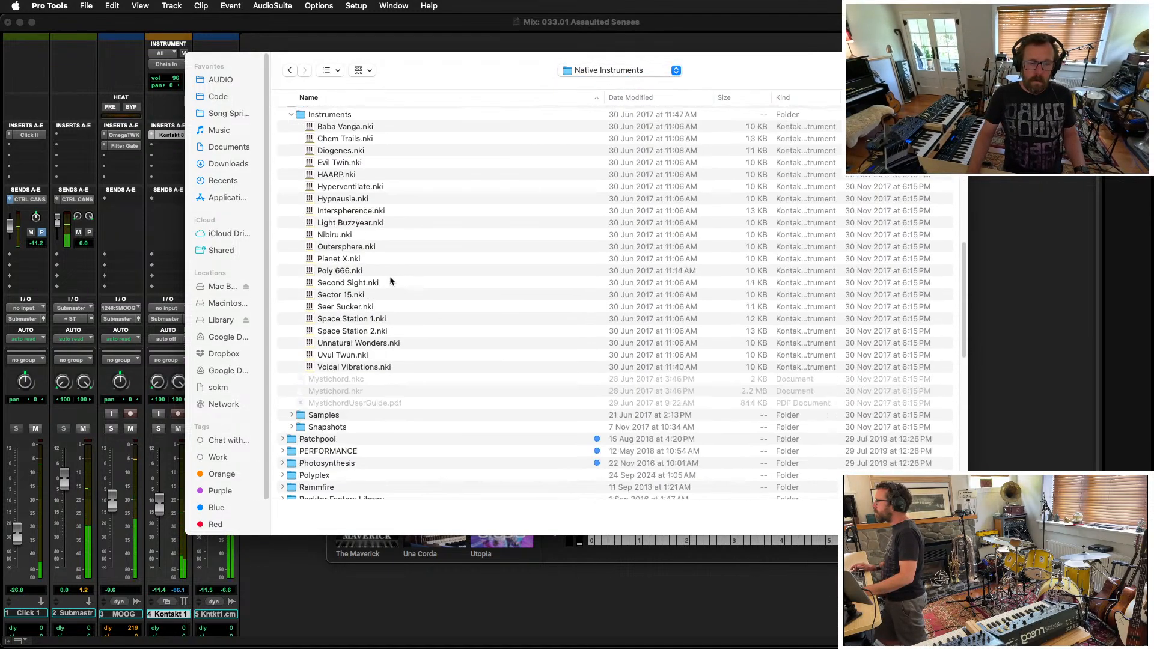
pyautogui.scroll(1, 389, 276)
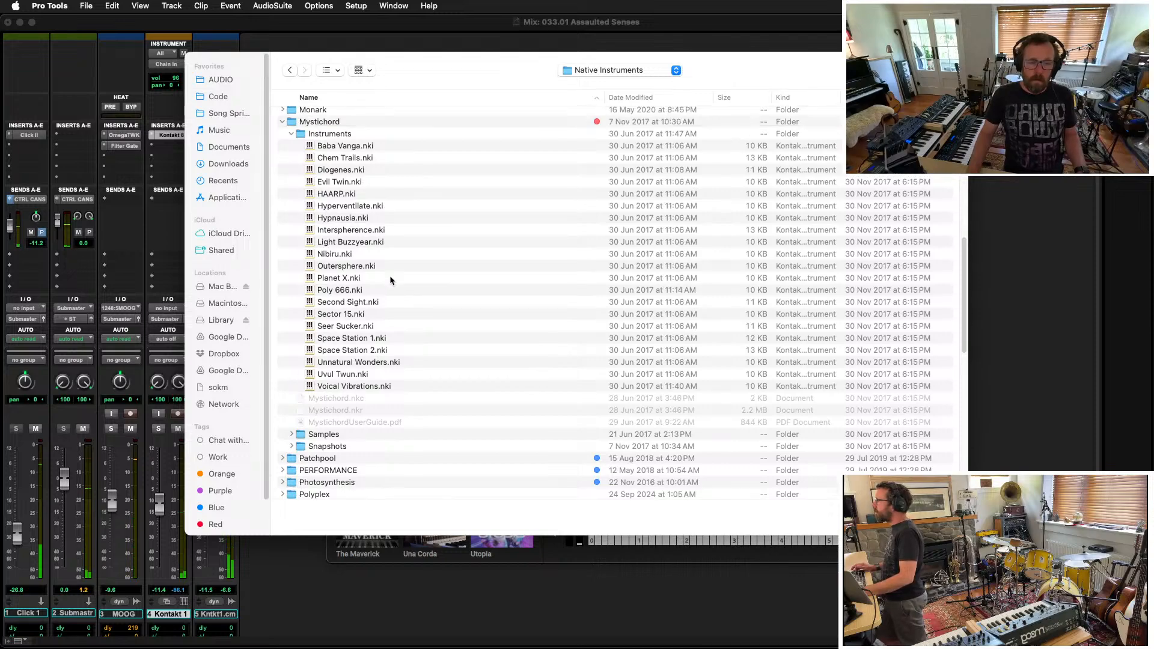
pyautogui.scroll(-3, 390, 279)
pyautogui.scroll(-10, 390, 279)
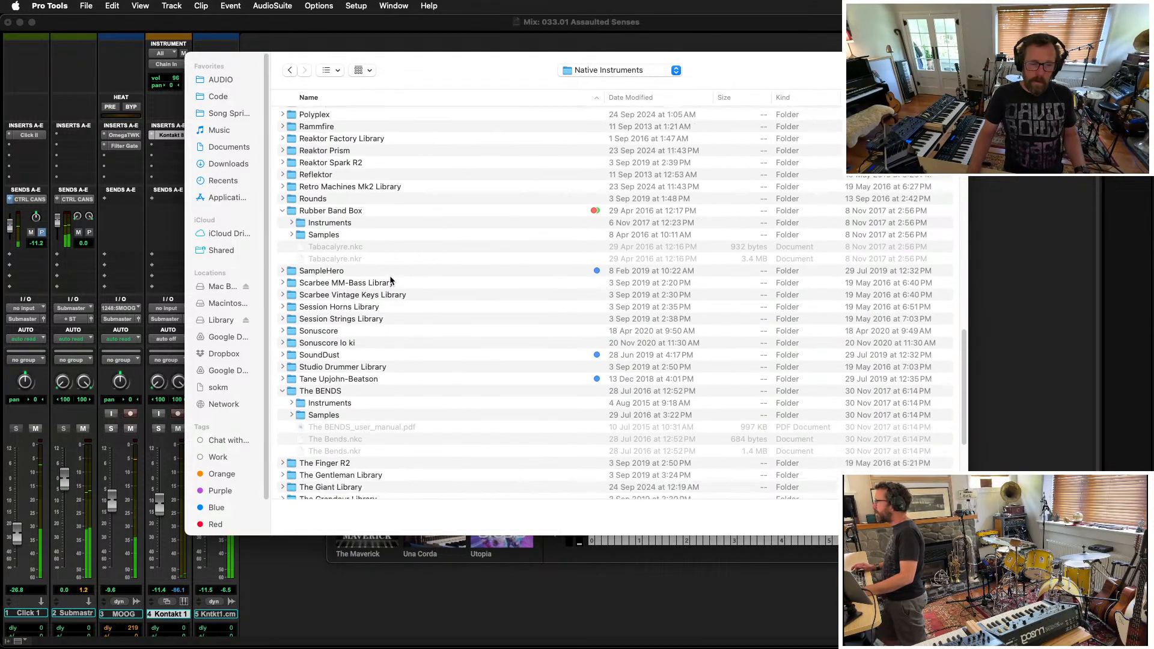
pyautogui.scroll(3, 390, 280)
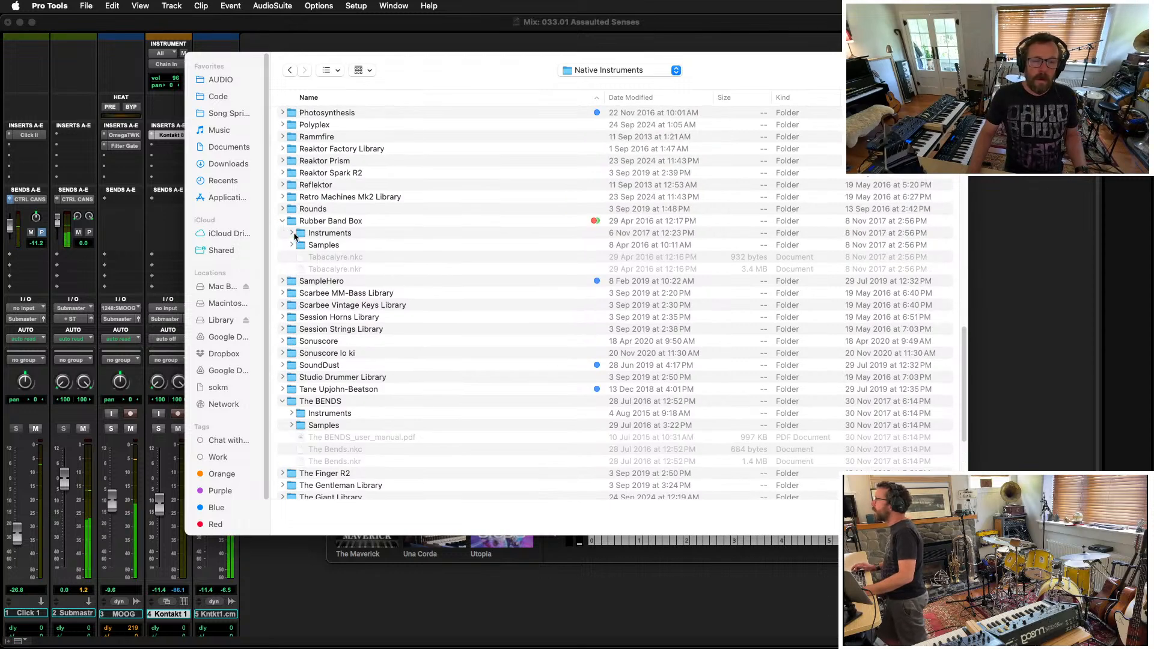
pyautogui.click(292, 233)
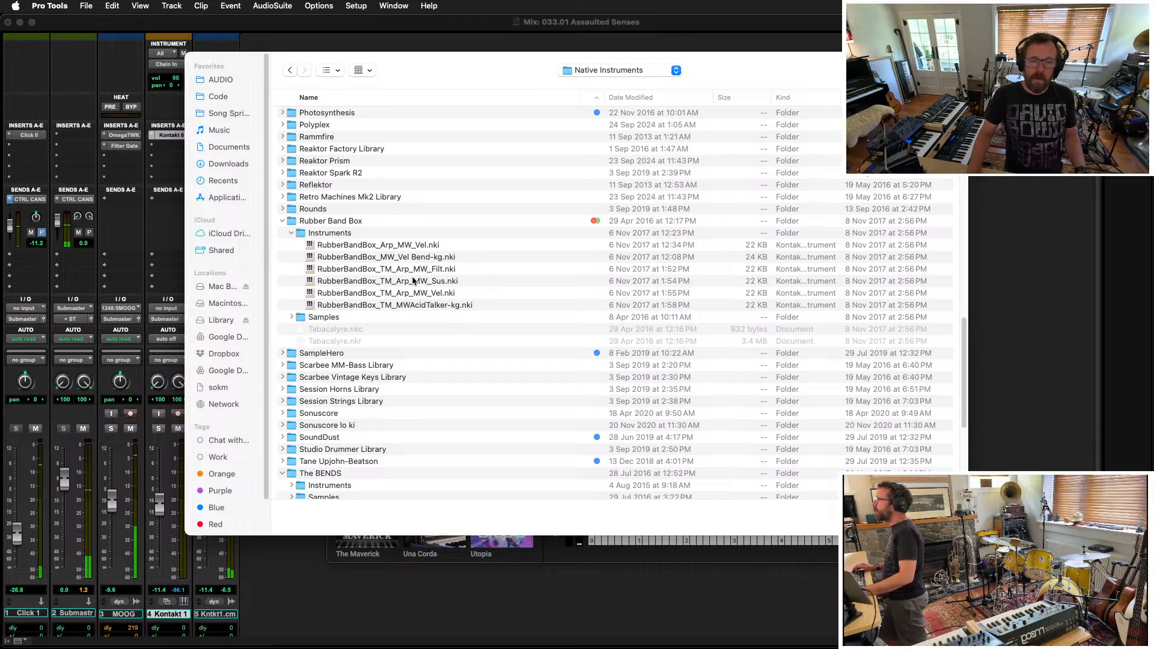
pyautogui.doubleClick(412, 245)
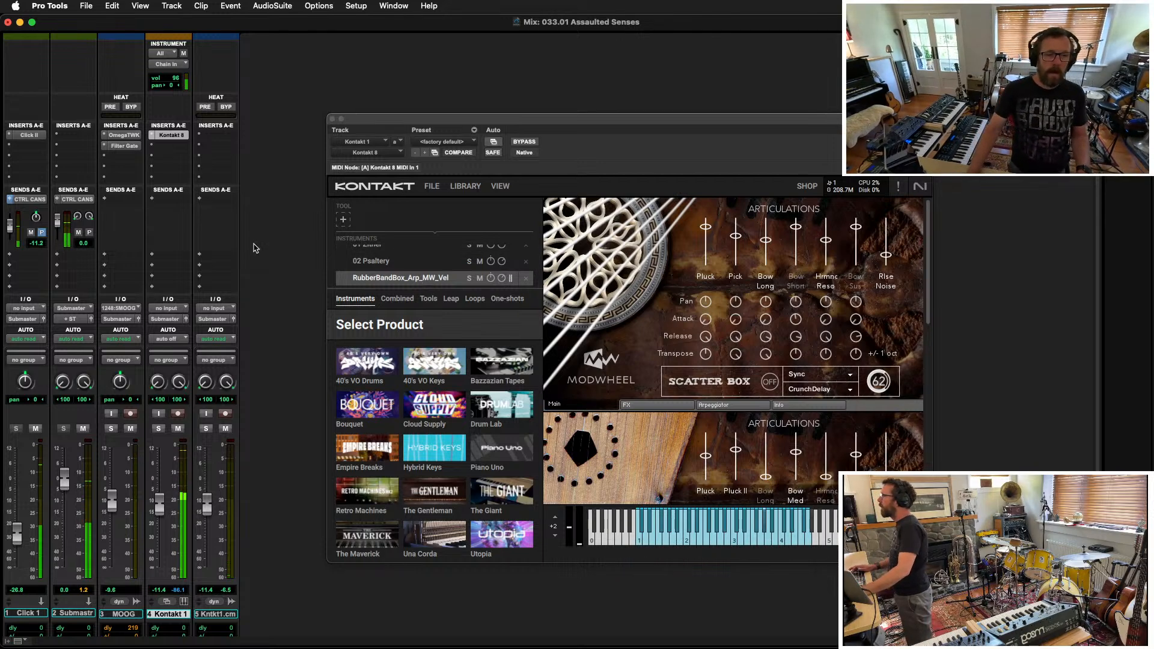
# Step: Check the Zither's arpeggiator settings, reposition the plug-in window, and return the Zither to its main page
pyautogui.scroll(1, 434, 279)
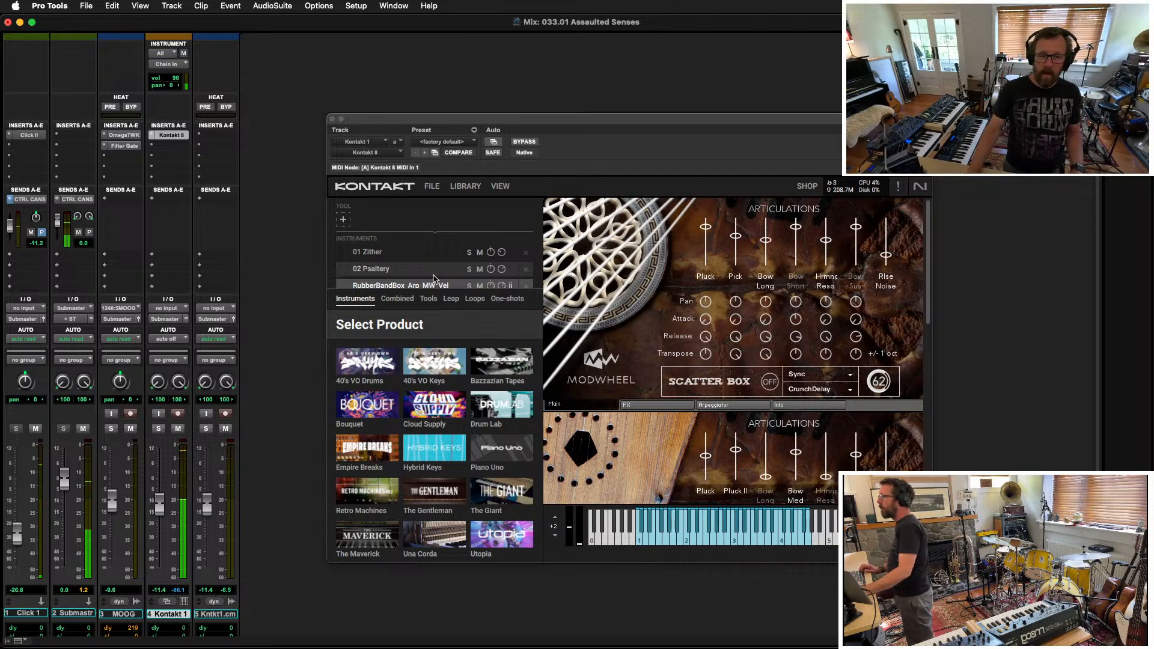
pyautogui.click(750, 406)
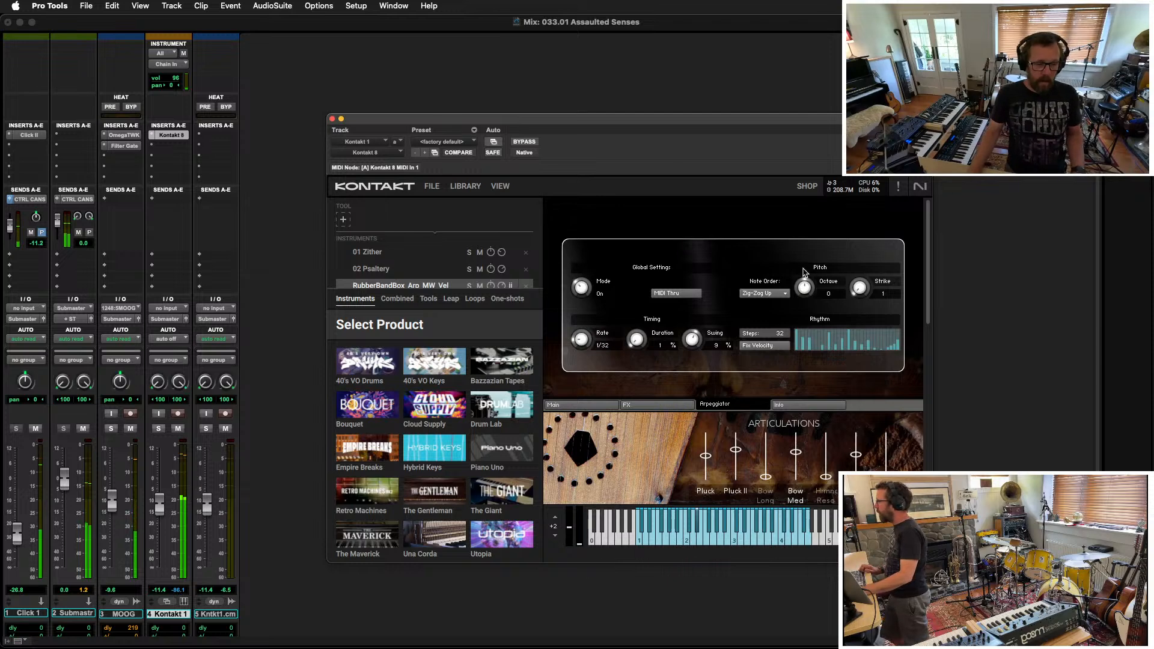
pyautogui.moveTo(453, 115); pyautogui.dragTo(429, 84)
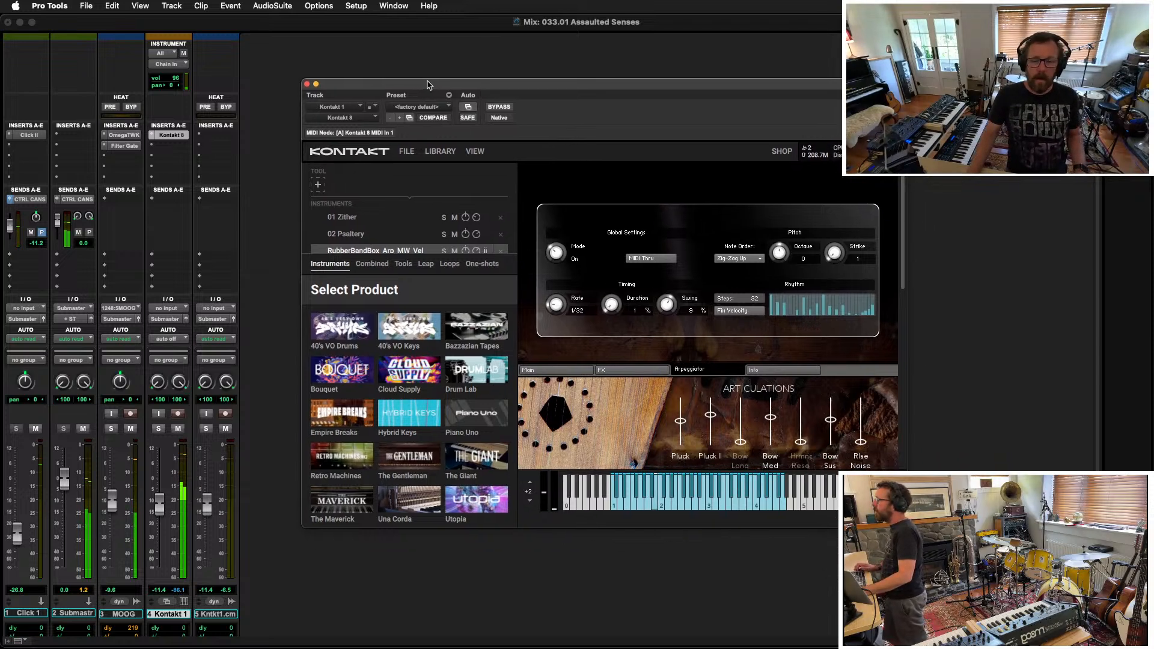
pyautogui.click(555, 368)
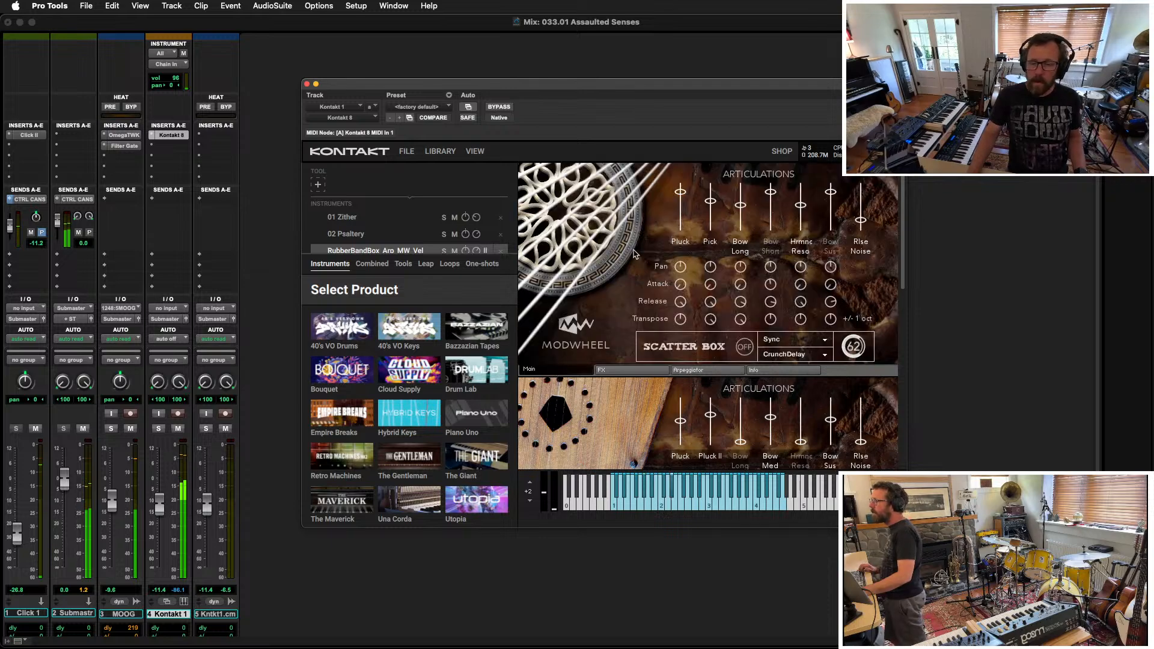
# Step: Adjust the Delay Mix on the RubberBandBox instrument's Tabacalyre page while the session plays
pyautogui.scroll(-5, 634, 253)
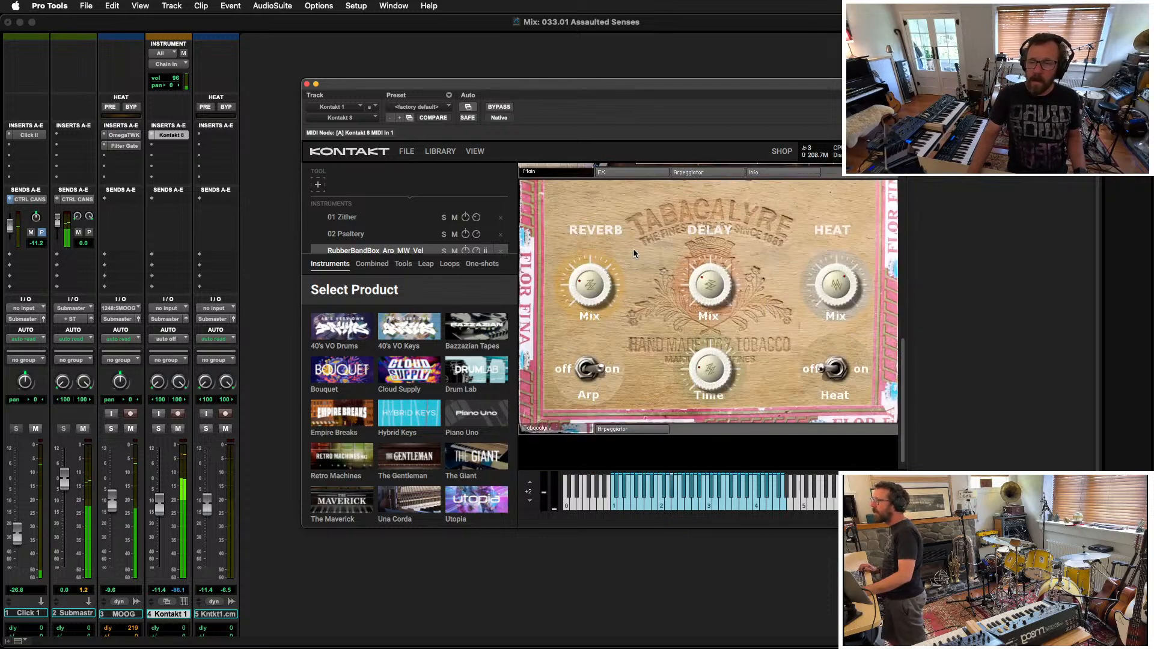
pyautogui.scroll(3, 633, 250)
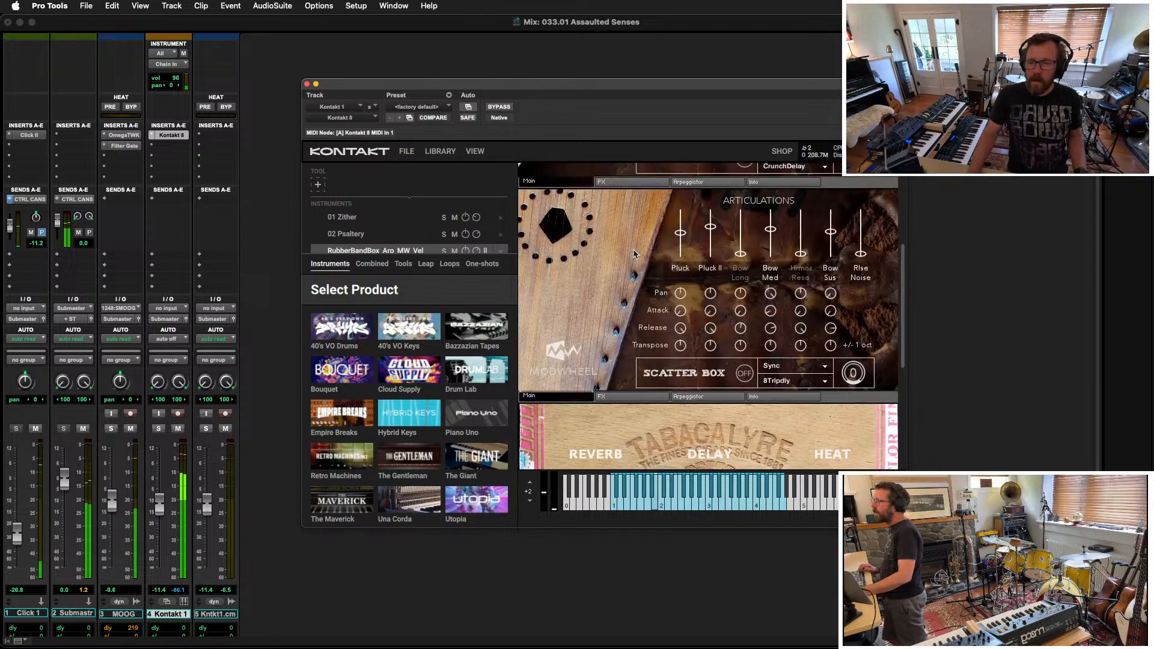
pyautogui.scroll(-3, 634, 253)
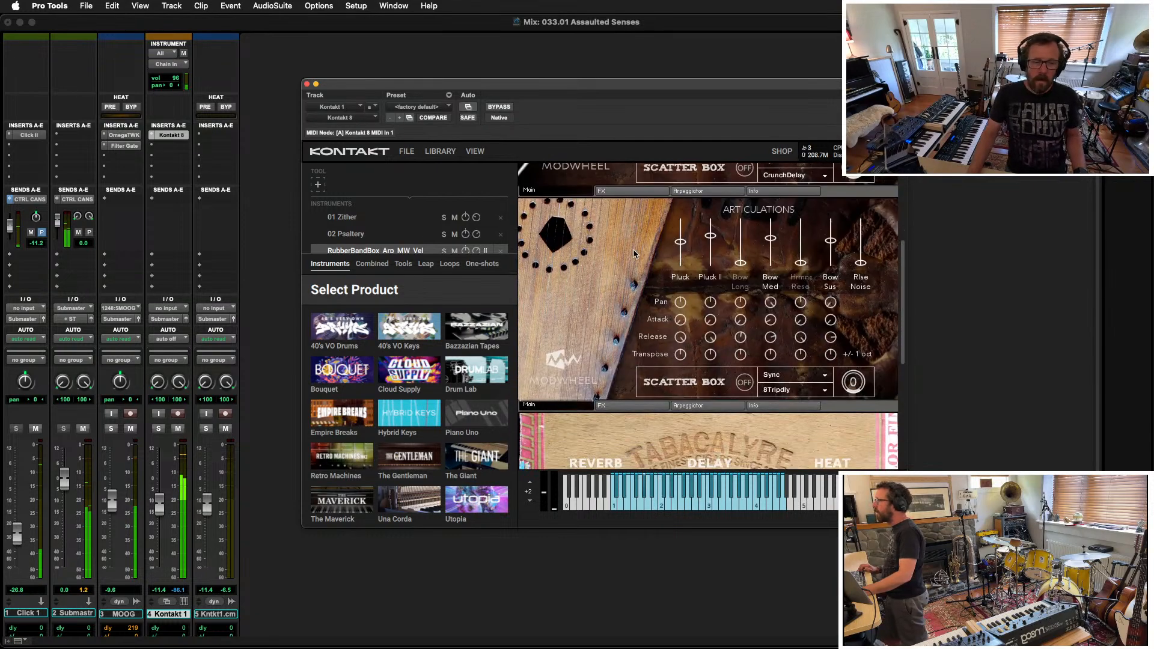
pyautogui.scroll(-4, 634, 255)
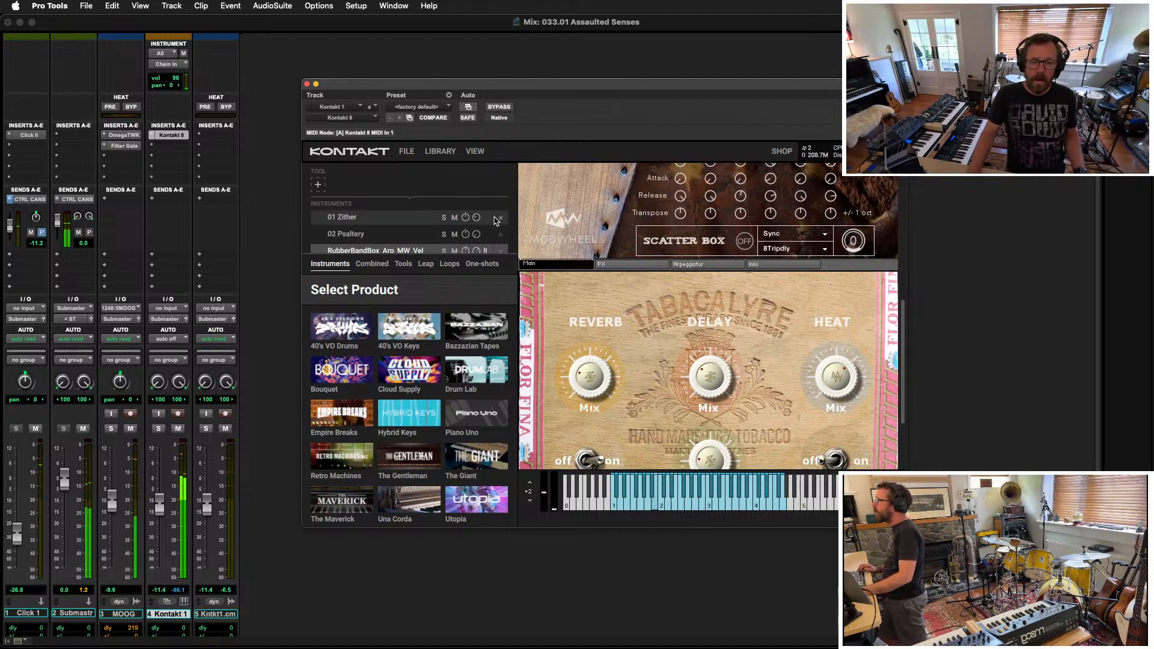
pyautogui.scroll(-2, 727, 369)
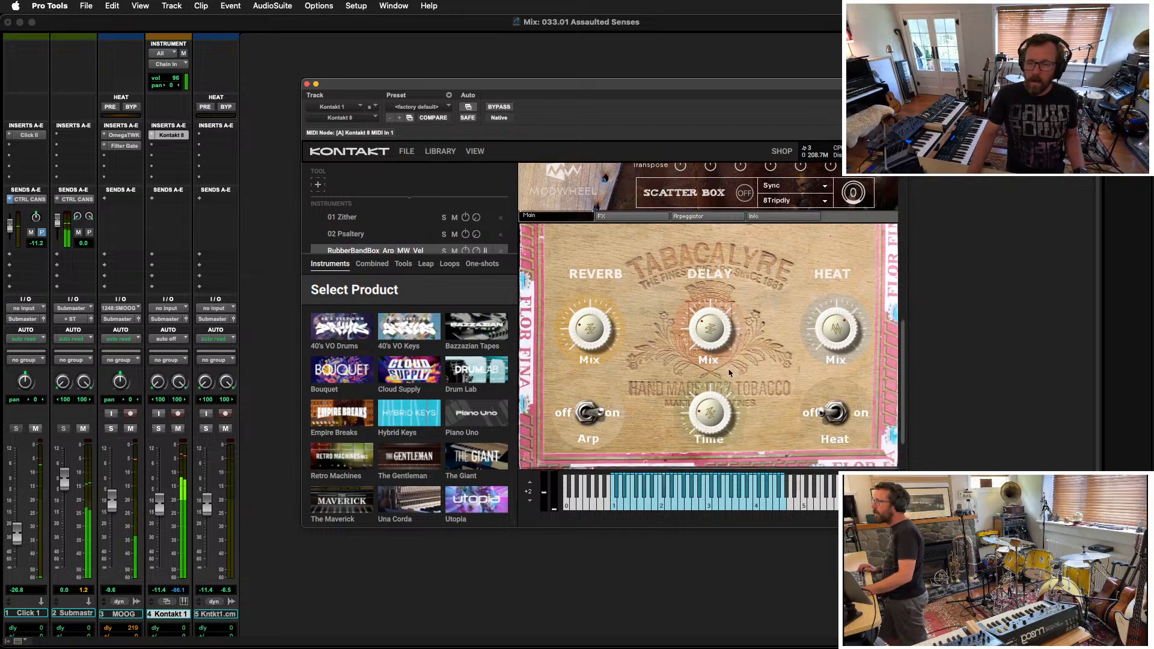
pyautogui.scroll(-1, 740, 348)
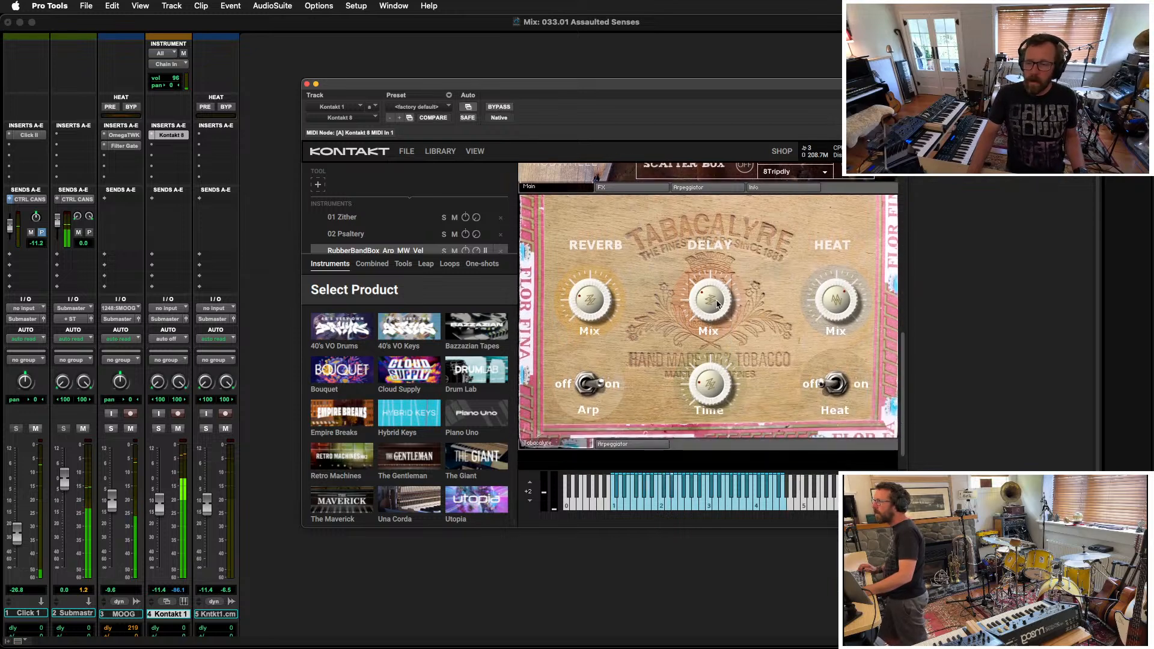
pyautogui.click(974, 499)
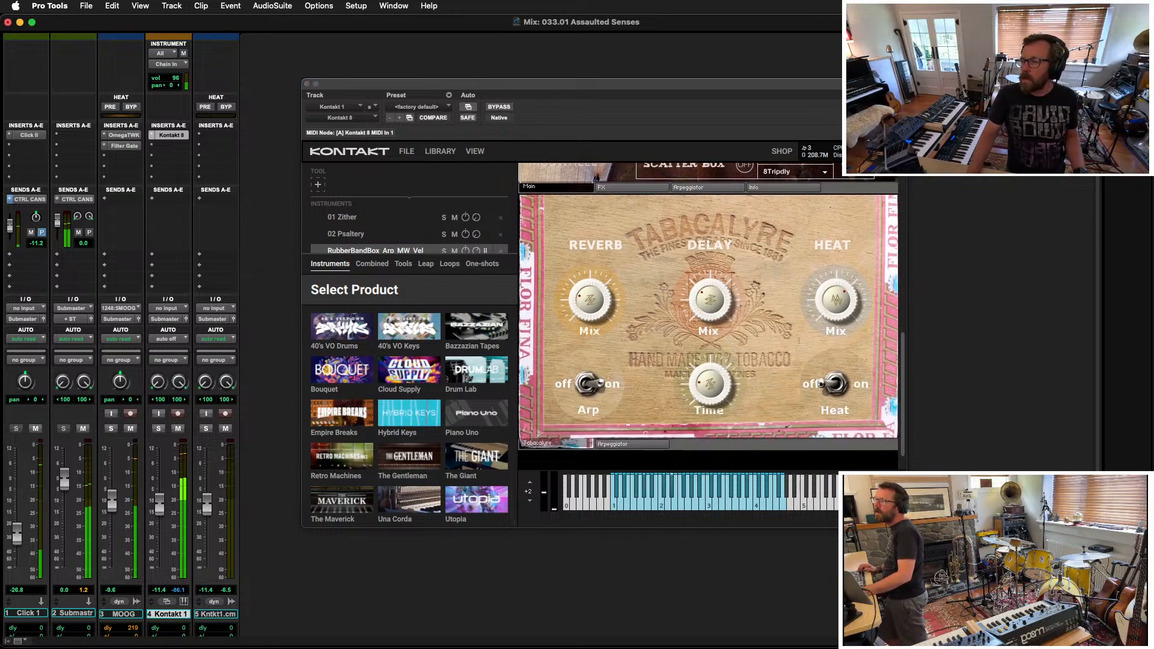
pyautogui.click(709, 299)
pyautogui.moveTo(710, 299); pyautogui.dragTo(703, 355)
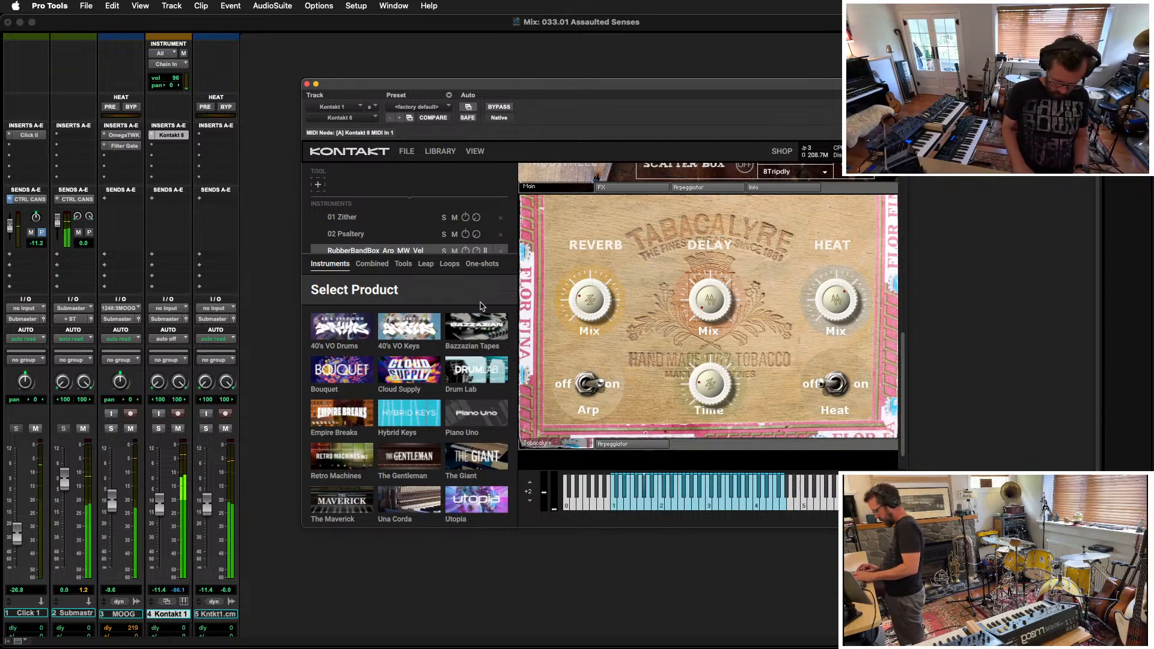
pyautogui.press('super+equal')
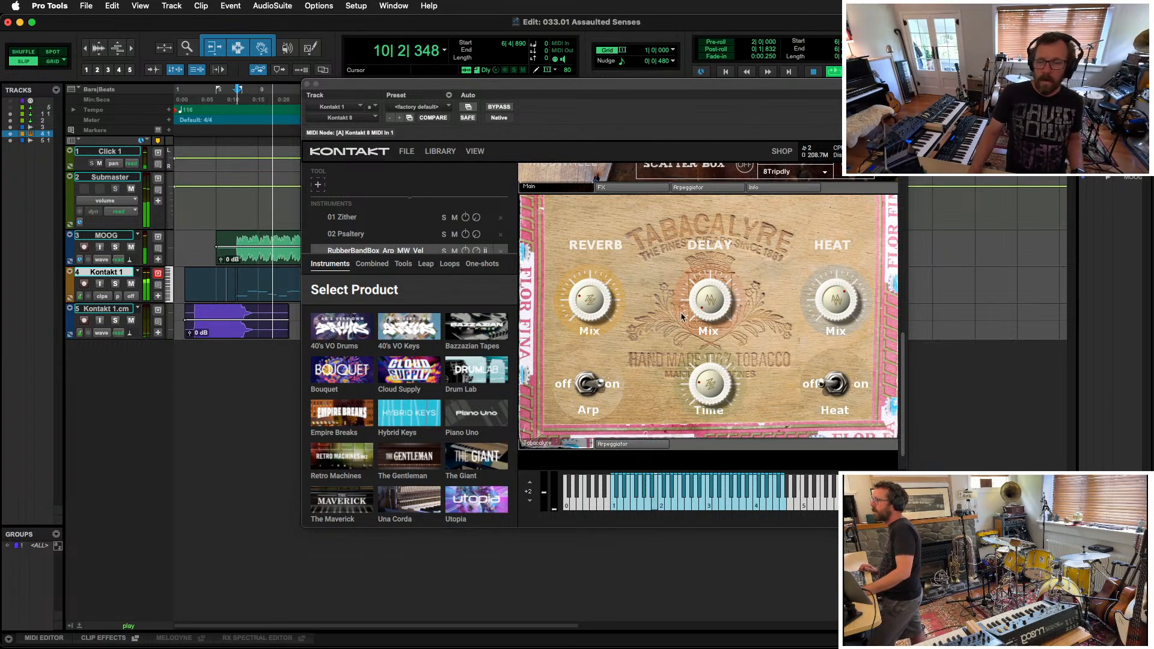
pyautogui.moveTo(711, 312); pyautogui.dragTo(700, 270)
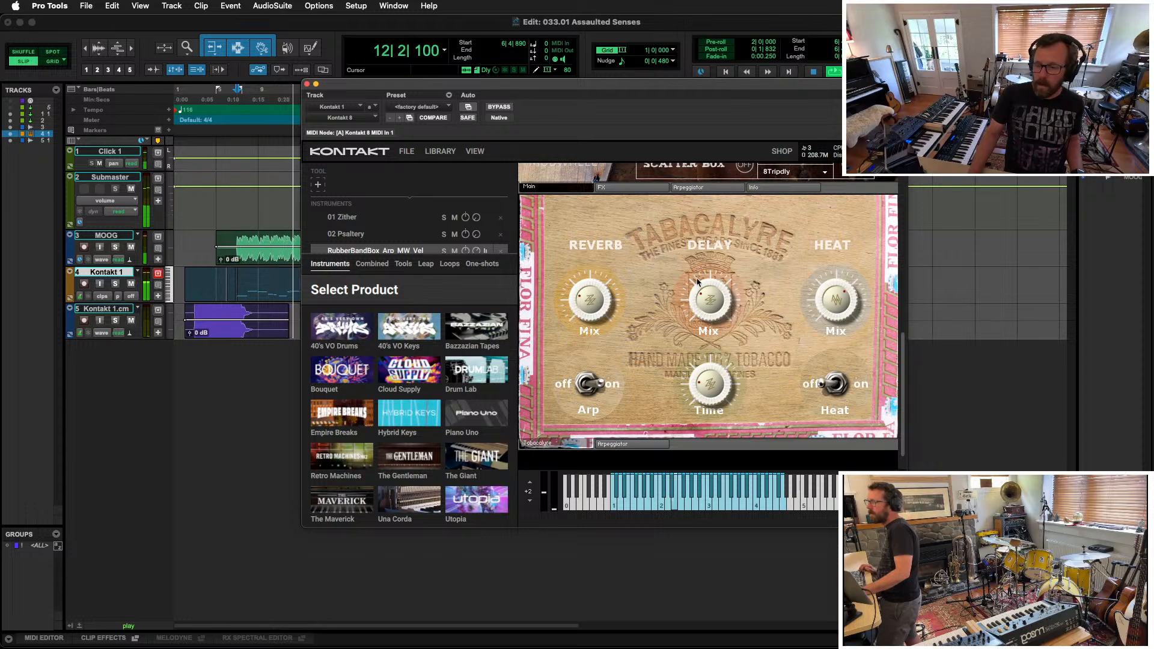
# Step: Compare the RubberBandBox sound with Heat on and off, and increase its delay Time
pyautogui.click(841, 387)
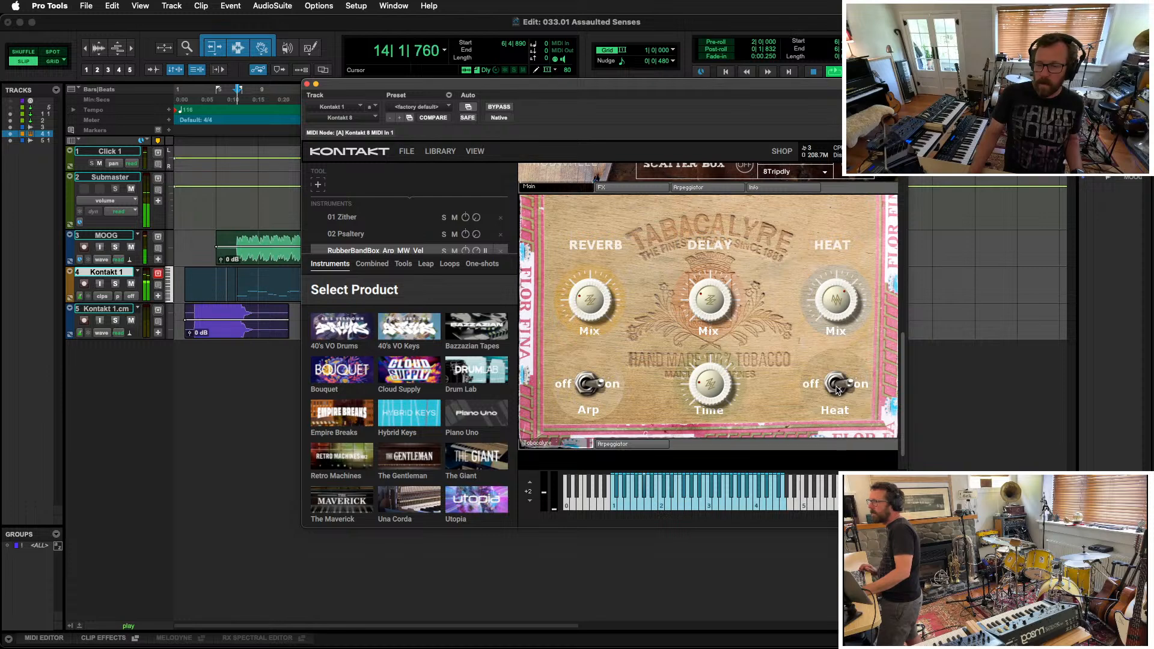
pyautogui.click(837, 388)
pyautogui.click(838, 388)
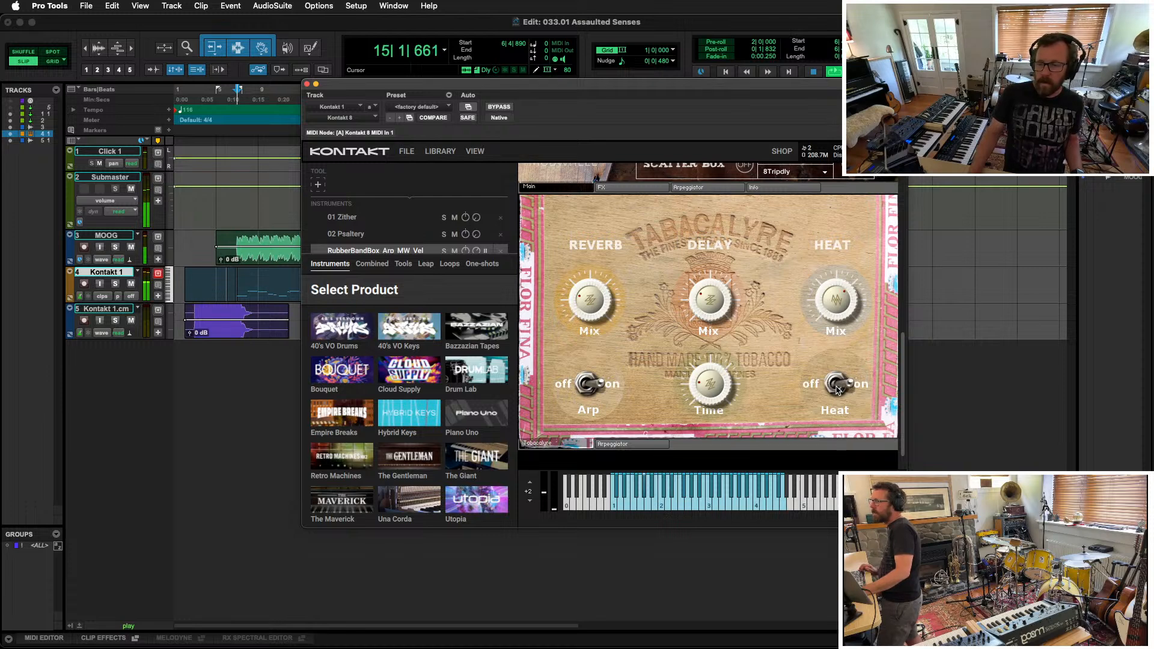
pyautogui.click(837, 388)
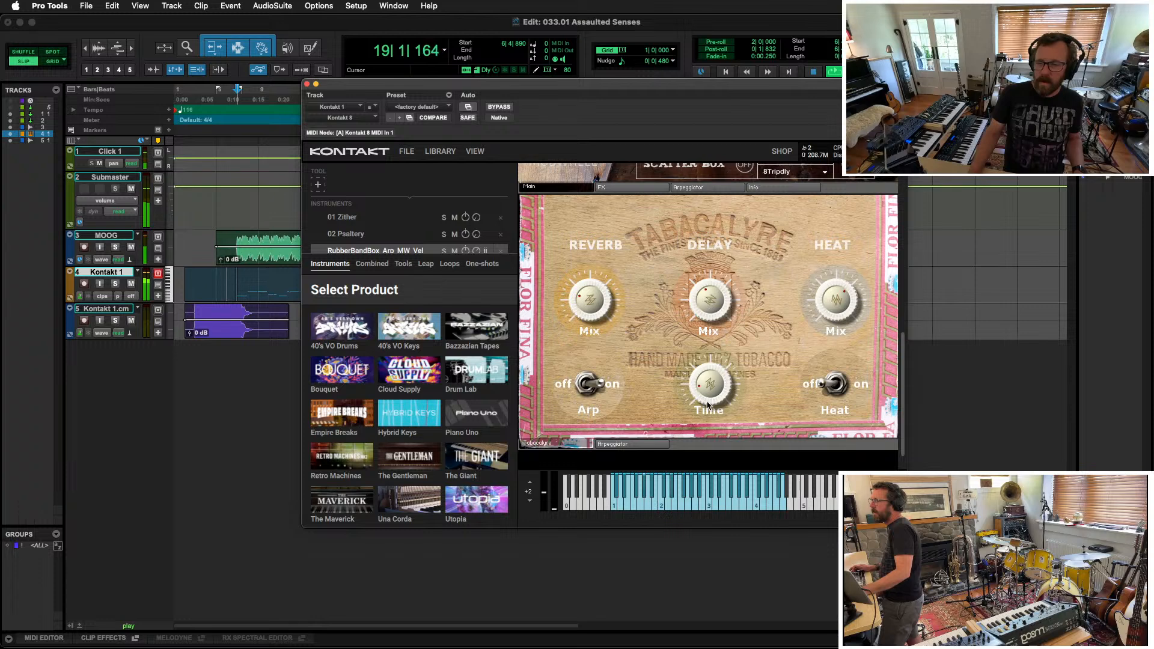
pyautogui.moveTo(699, 372); pyautogui.dragTo(702, 323)
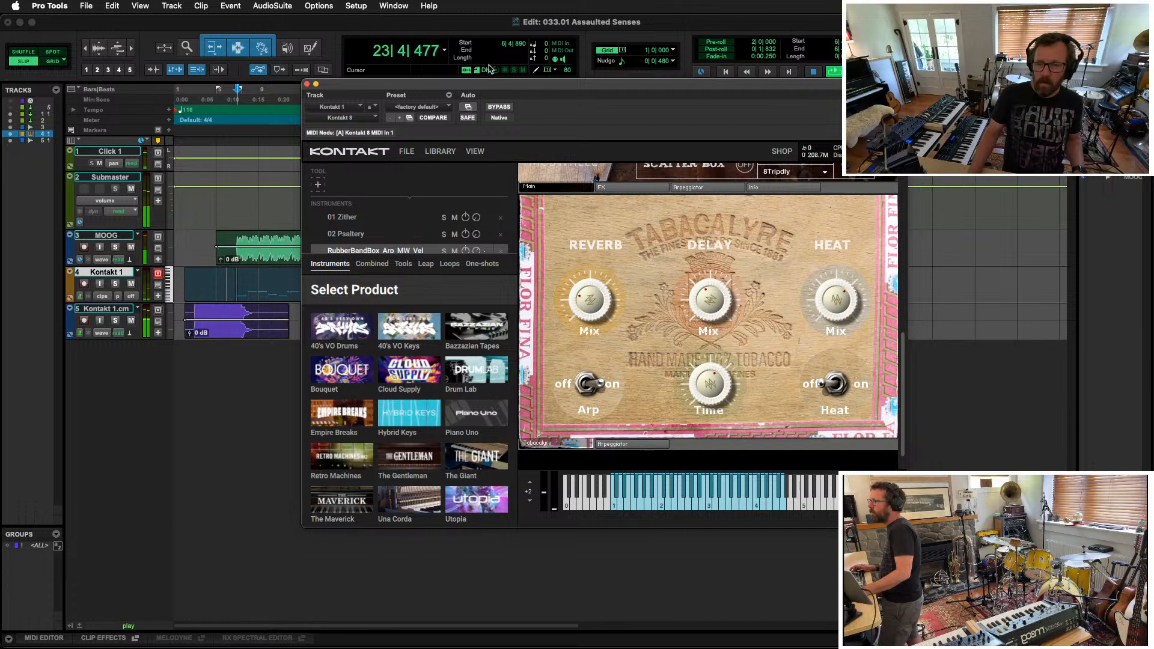
# Step: Move the Kontakt plug-in window clear of the clips and select the MOOG track in the Edit window
pyautogui.moveTo(500, 84); pyautogui.dragTo(774, 347)
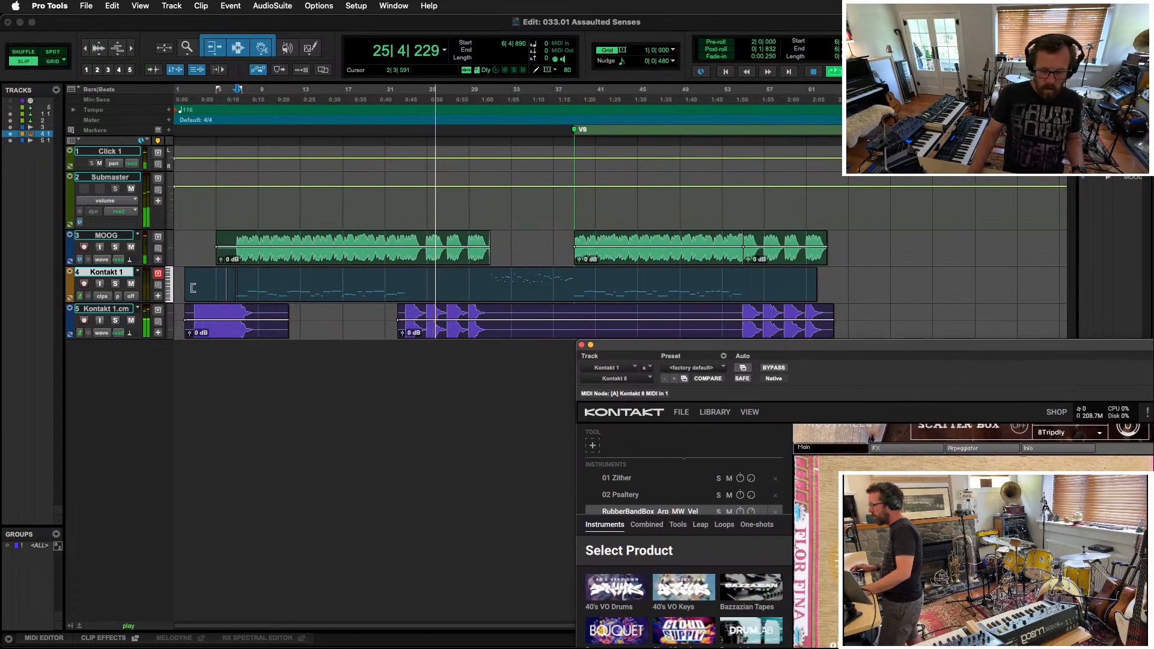
pyautogui.moveTo(928, 346); pyautogui.dragTo(836, 269)
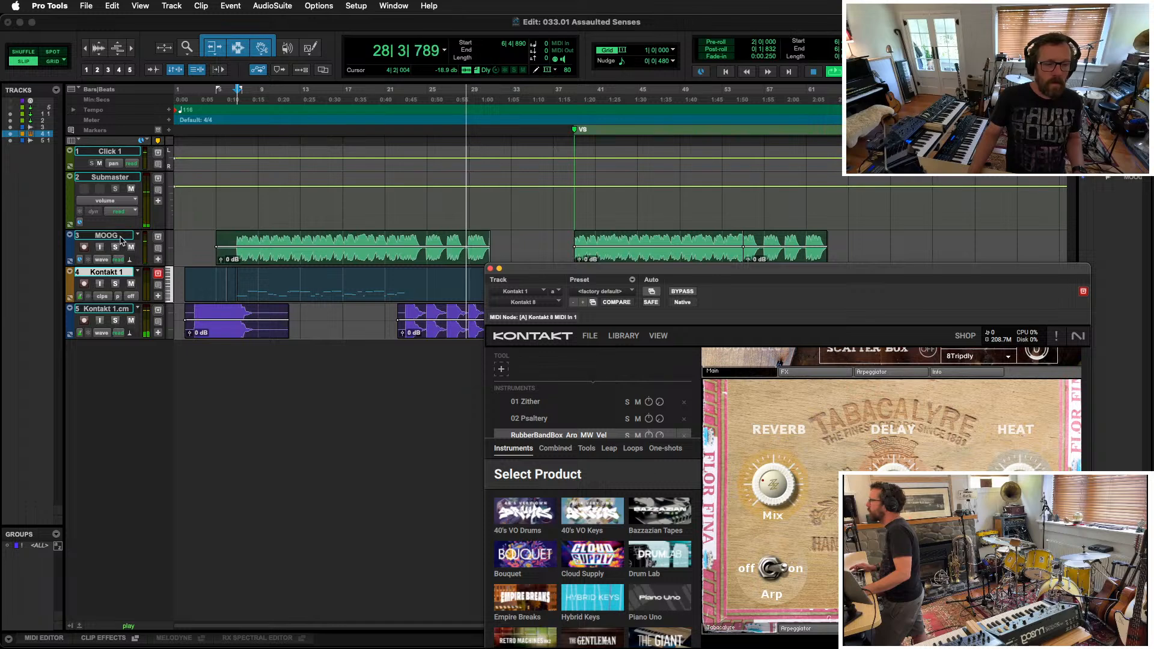
pyautogui.click(121, 238)
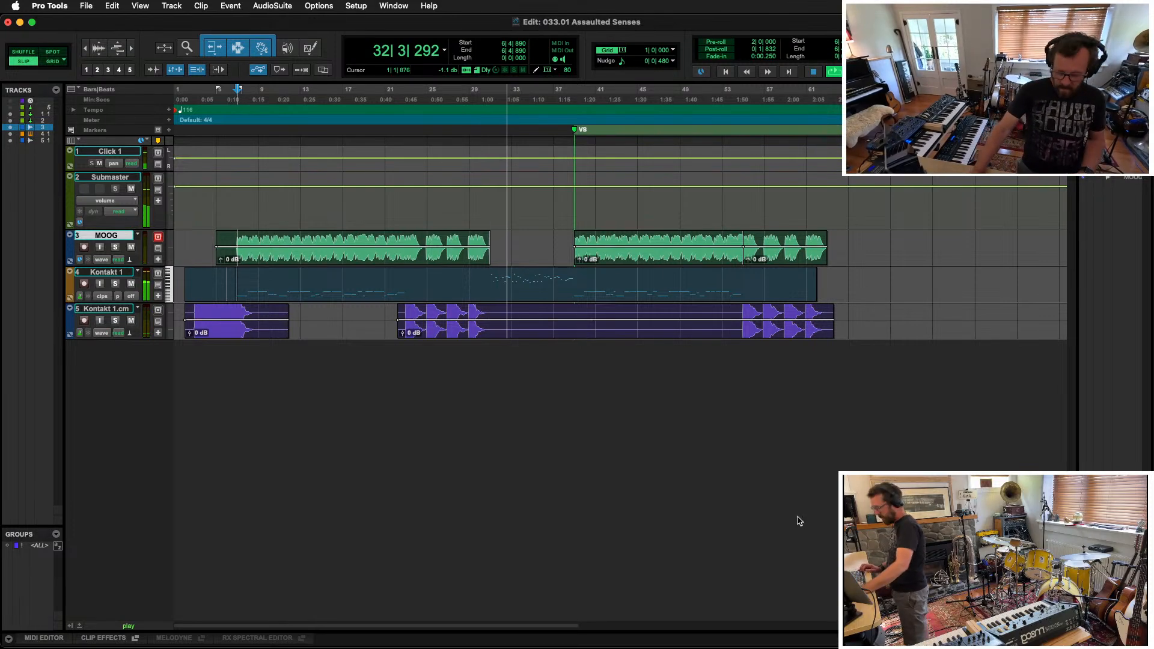
# Step: Reopen Kontakt 8 on the Kontakt 1 track from the Mix window and show the RubberBandBox arpeggiator settings
pyautogui.press('super+equal')
pyautogui.press('super+equal')
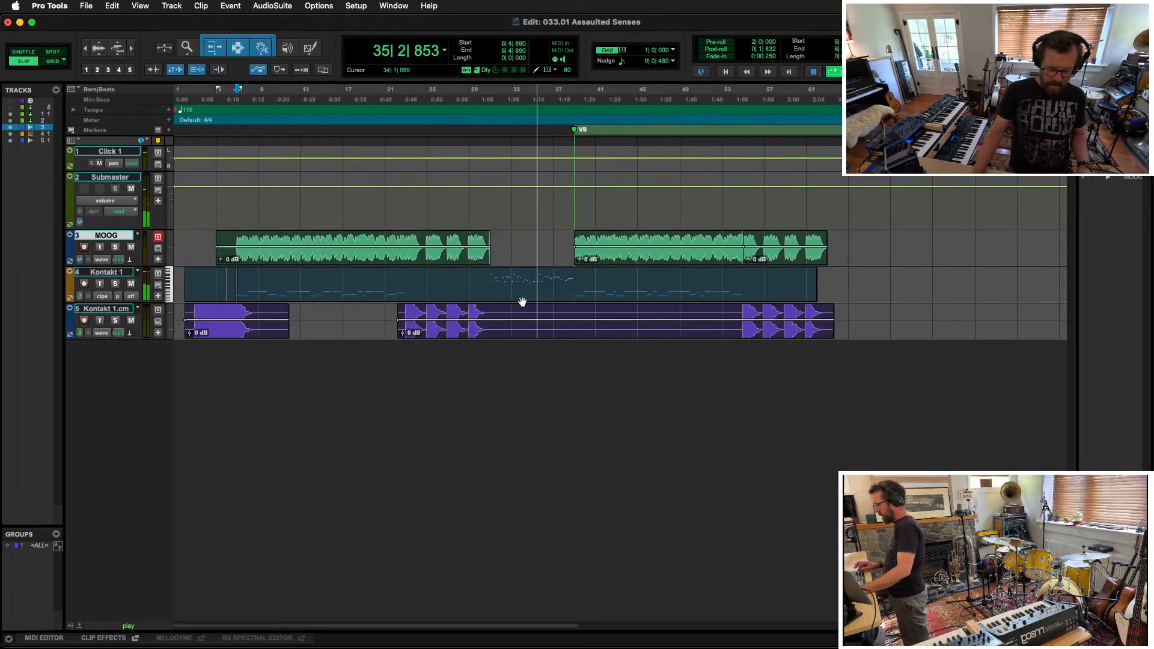
pyautogui.press('super+equal')
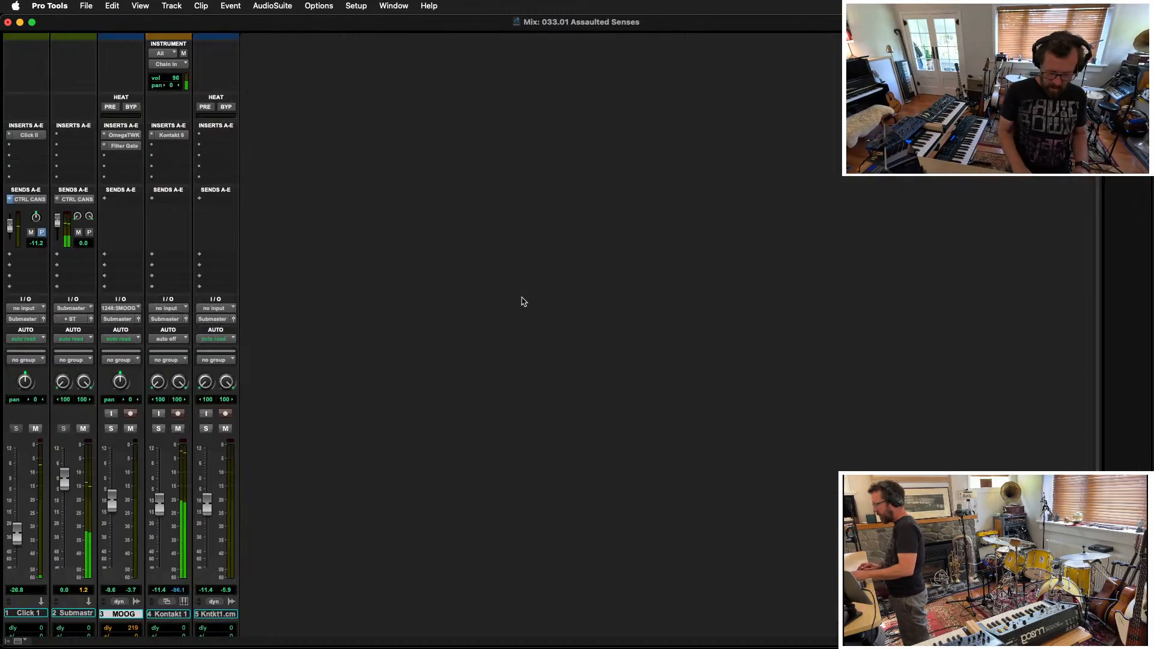
pyautogui.click(169, 137)
pyautogui.moveTo(717, 208); pyautogui.dragTo(536, 64)
pyautogui.click(664, 343)
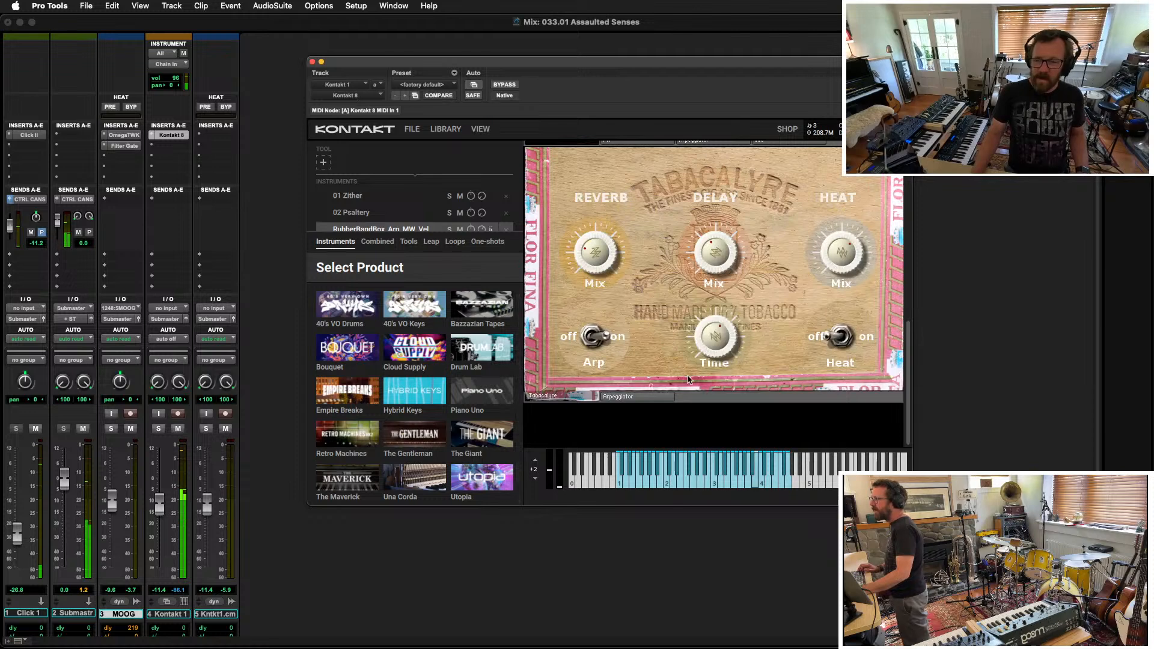
pyautogui.click(663, 398)
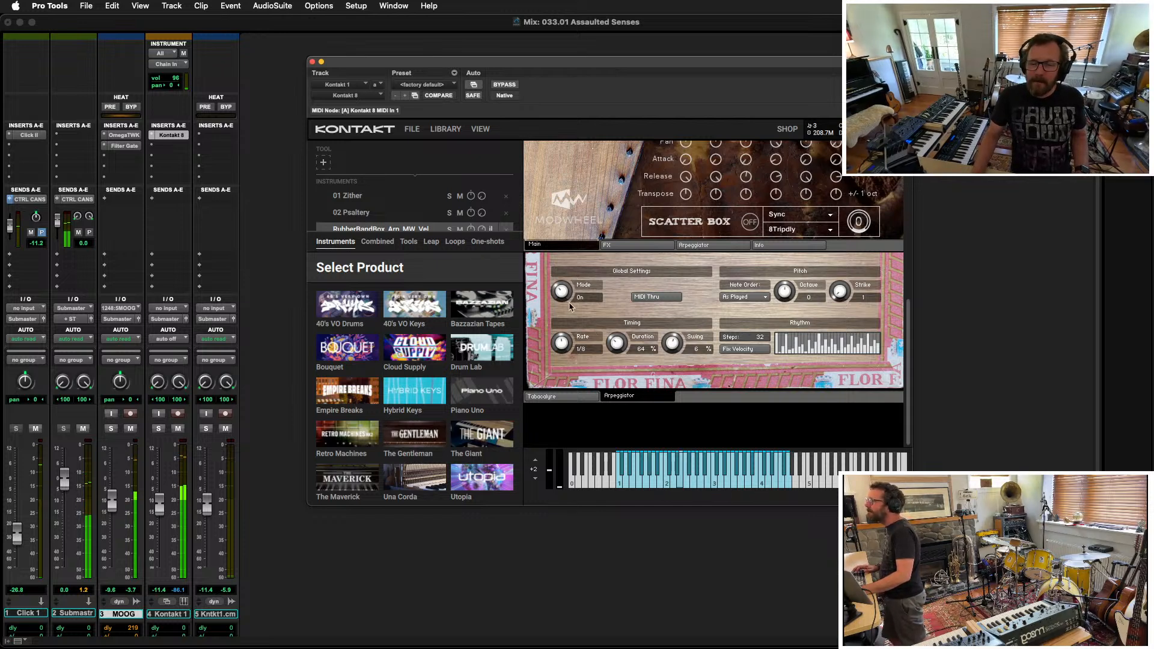
# Step: Set the RubberBandBox arpeggiator's Rate to 1/16 and Duration to 50%, and raise the Kontakt 1 track's volume to -10.2 dB
pyautogui.moveTo(563, 349); pyautogui.dragTo(563, 336)
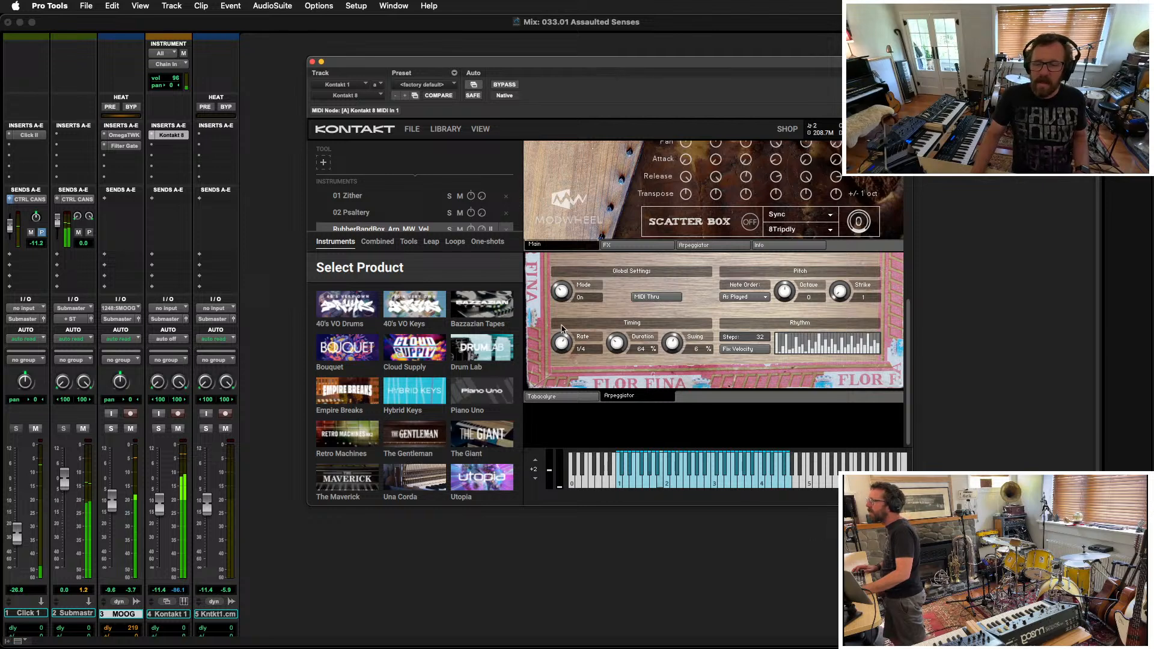
pyautogui.moveTo(561, 351); pyautogui.dragTo(560, 358)
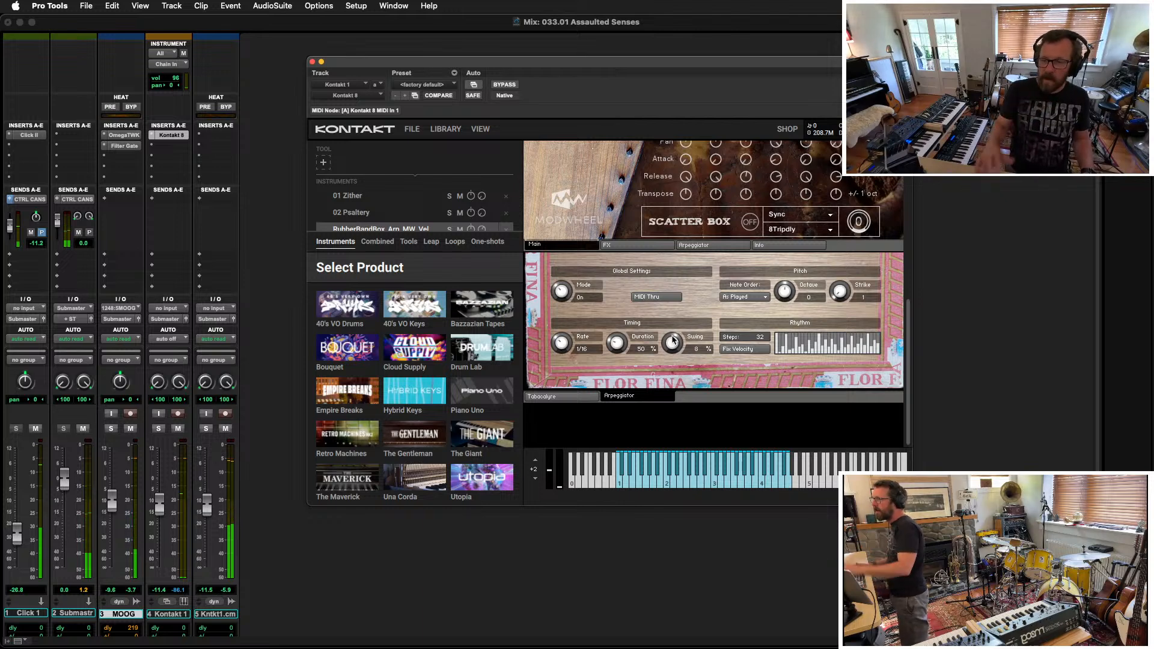
pyautogui.click(807, 347)
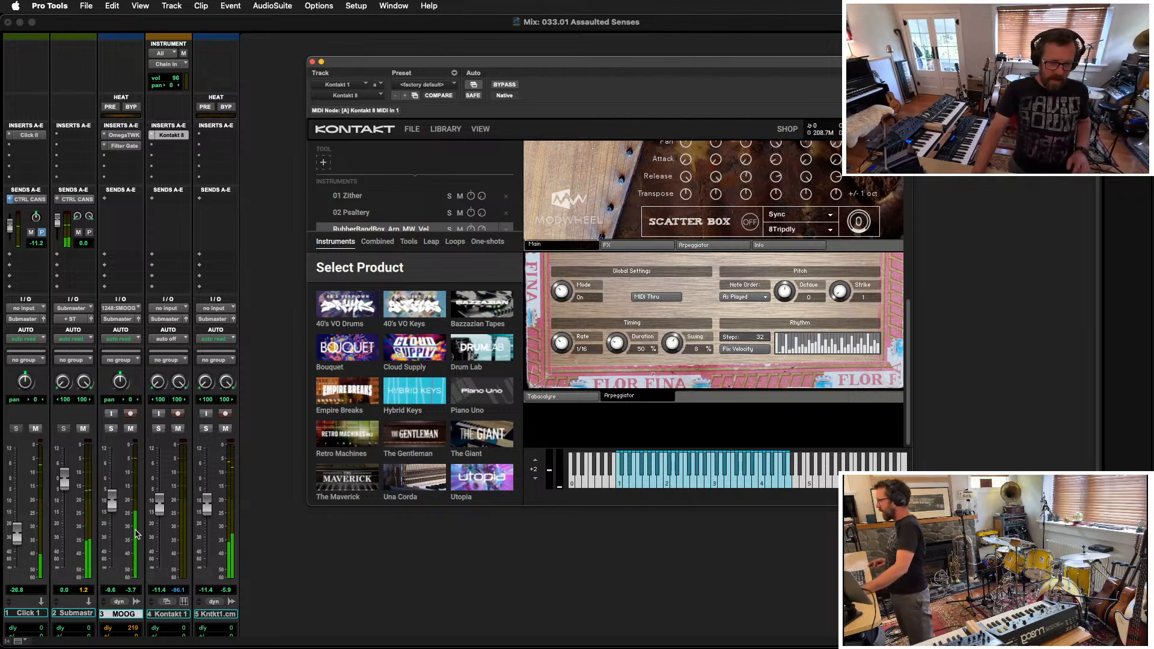
pyautogui.moveTo(159, 506); pyautogui.dragTo(167, 503)
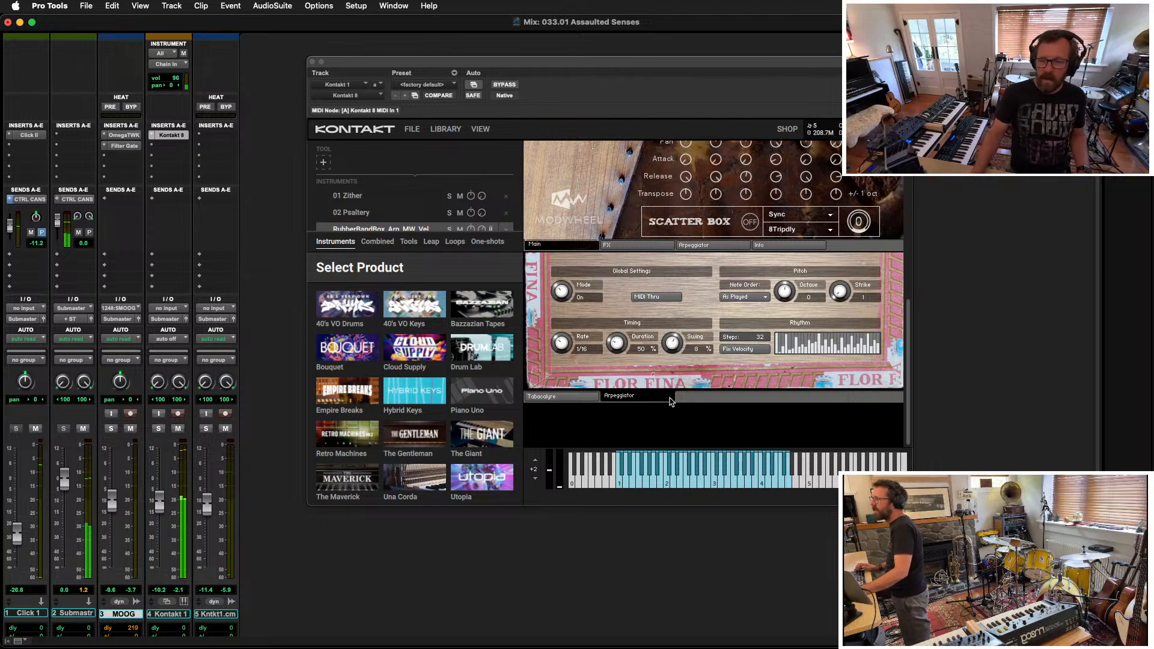
# Step: Return to RubberBandBox's Tabacalyre page and adjust the Heat Mix while toggling the Heat effect
pyautogui.scroll(1, 671, 401)
pyautogui.click(549, 404)
pyautogui.scroll(-2, 716, 424)
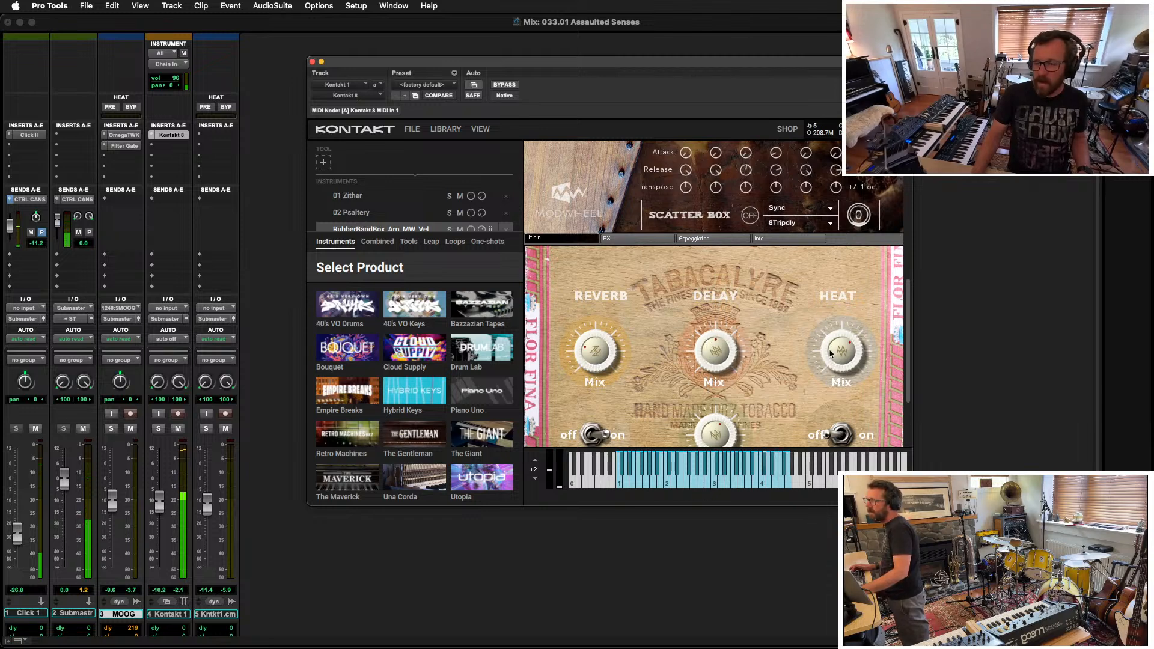
pyautogui.moveTo(845, 352); pyautogui.dragTo(835, 402)
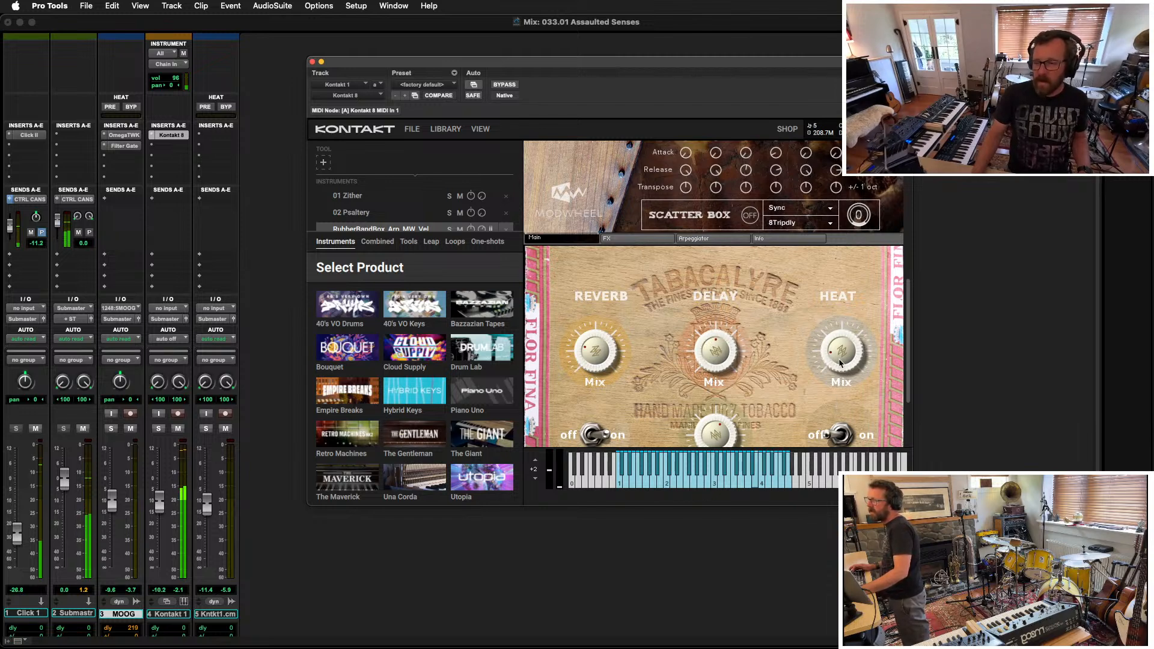
pyautogui.click(838, 432)
pyautogui.moveTo(839, 356); pyautogui.dragTo(836, 327)
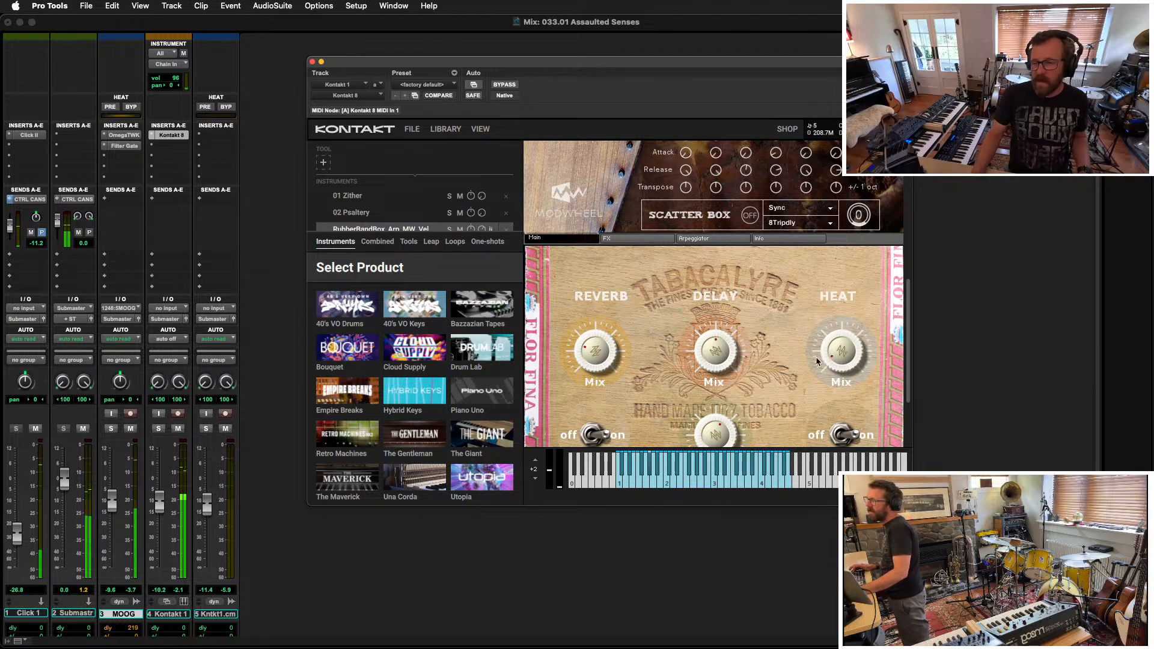
# Step: Route the Kontakt 1 track's output to a new stereo audio track named RubberBand and arm that track for recording
pyautogui.moveTo(650, 66); pyautogui.dragTo(676, 65)
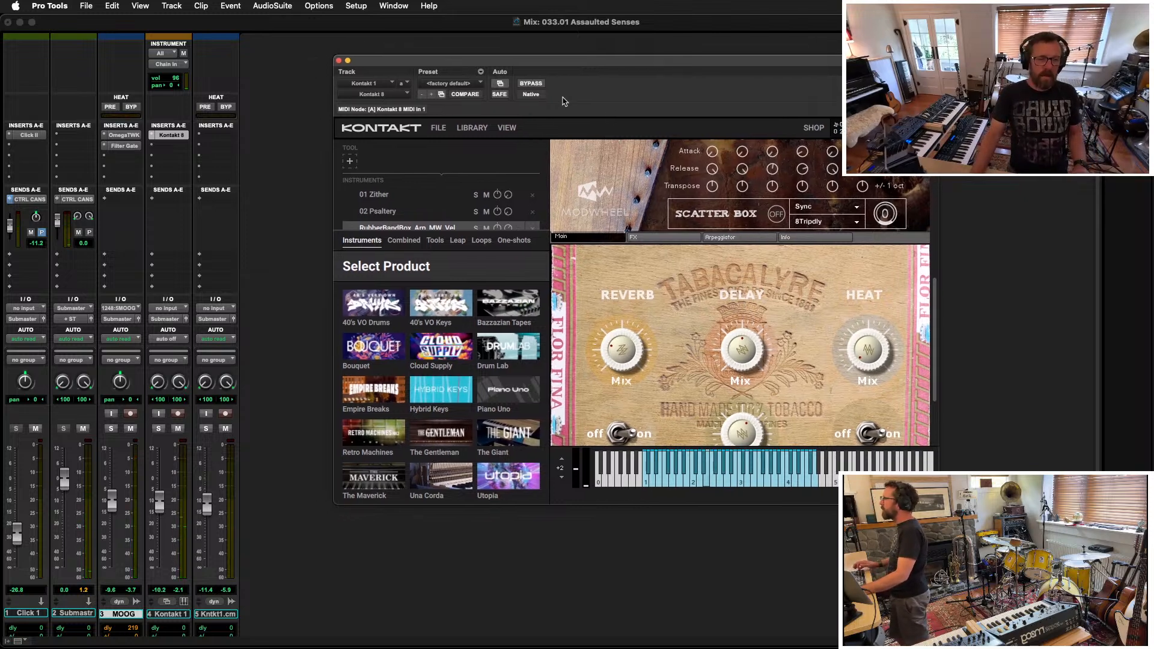
pyautogui.click(165, 614)
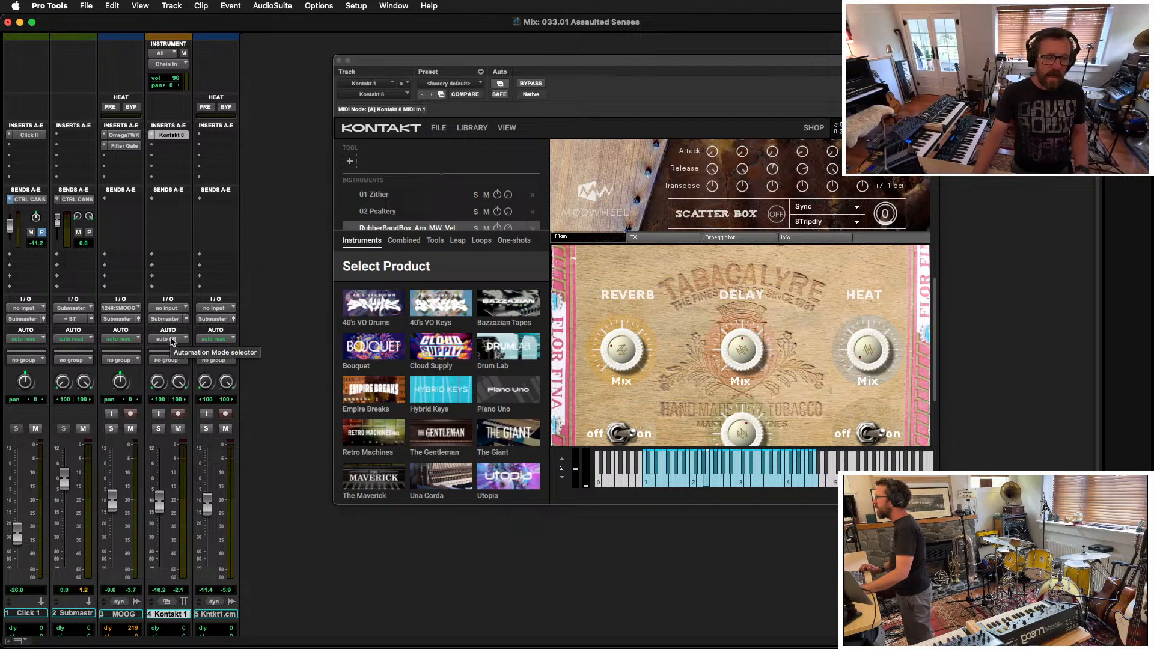
pyautogui.click(168, 320)
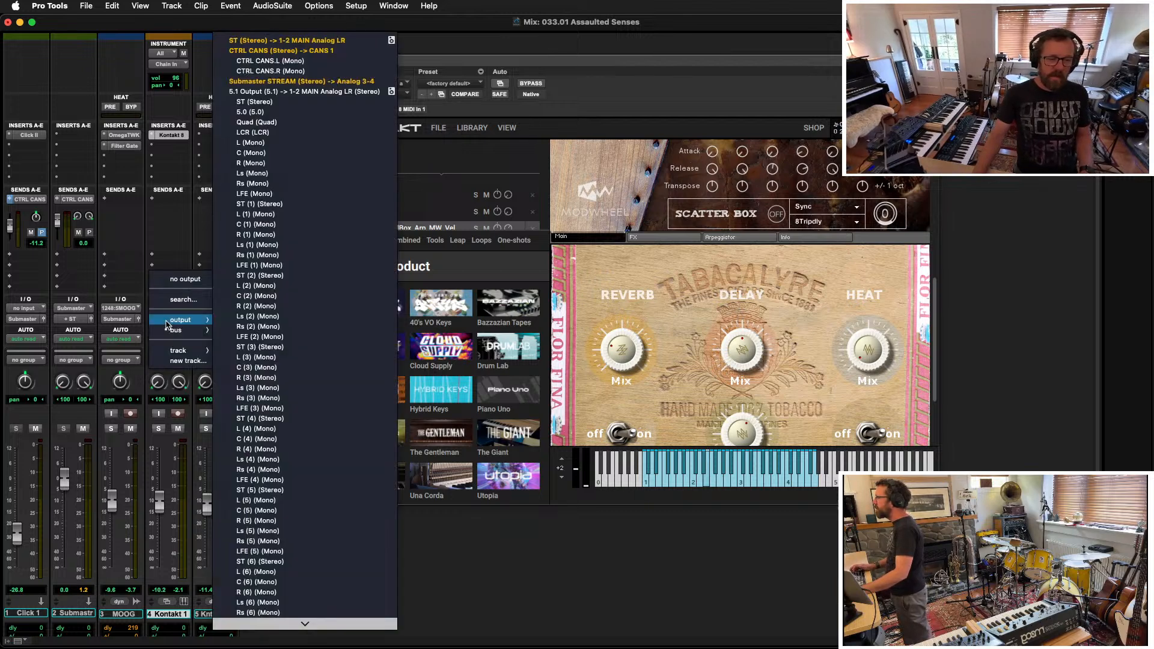
pyautogui.click(179, 361)
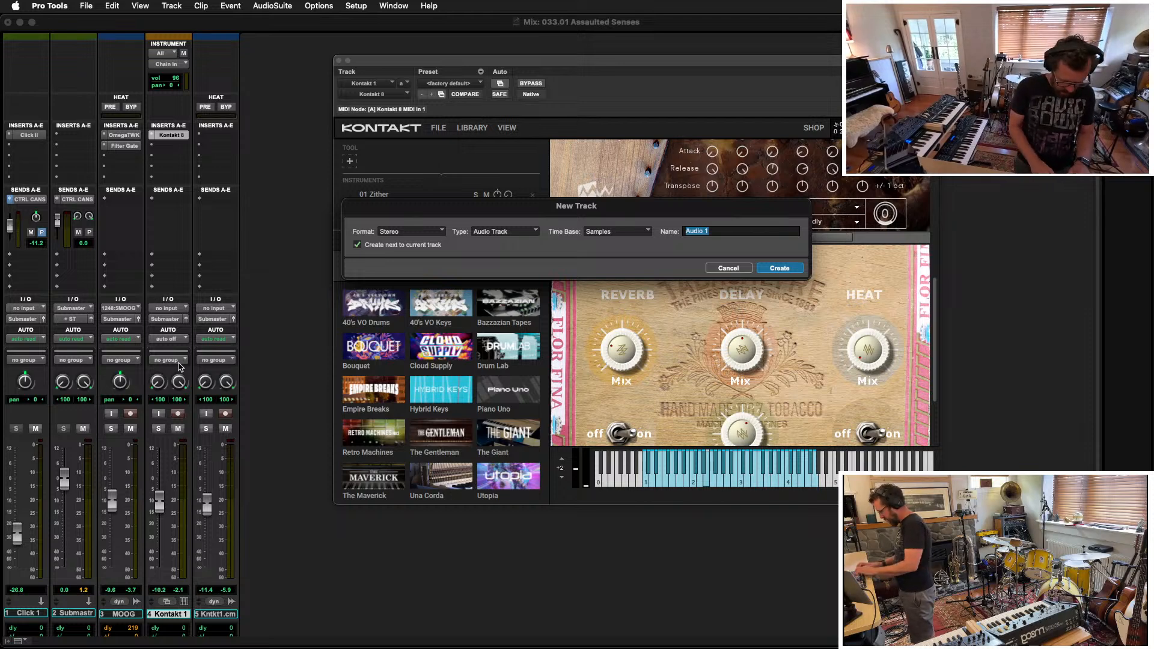
pyautogui.write('RubberBand')
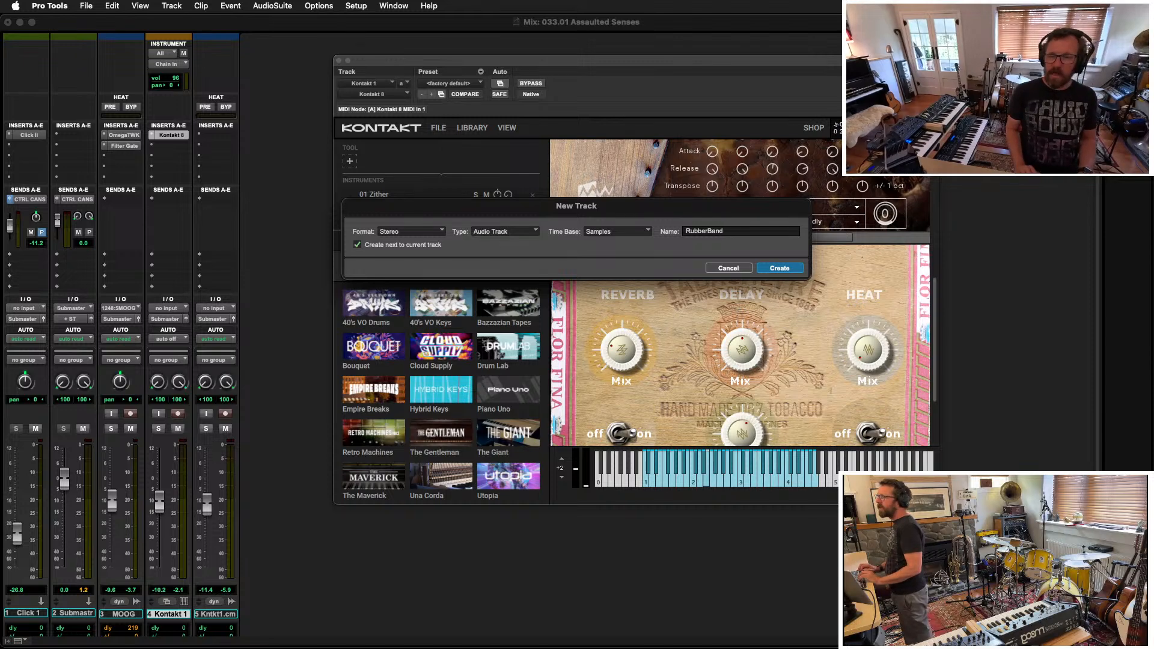
pyautogui.press('Return')
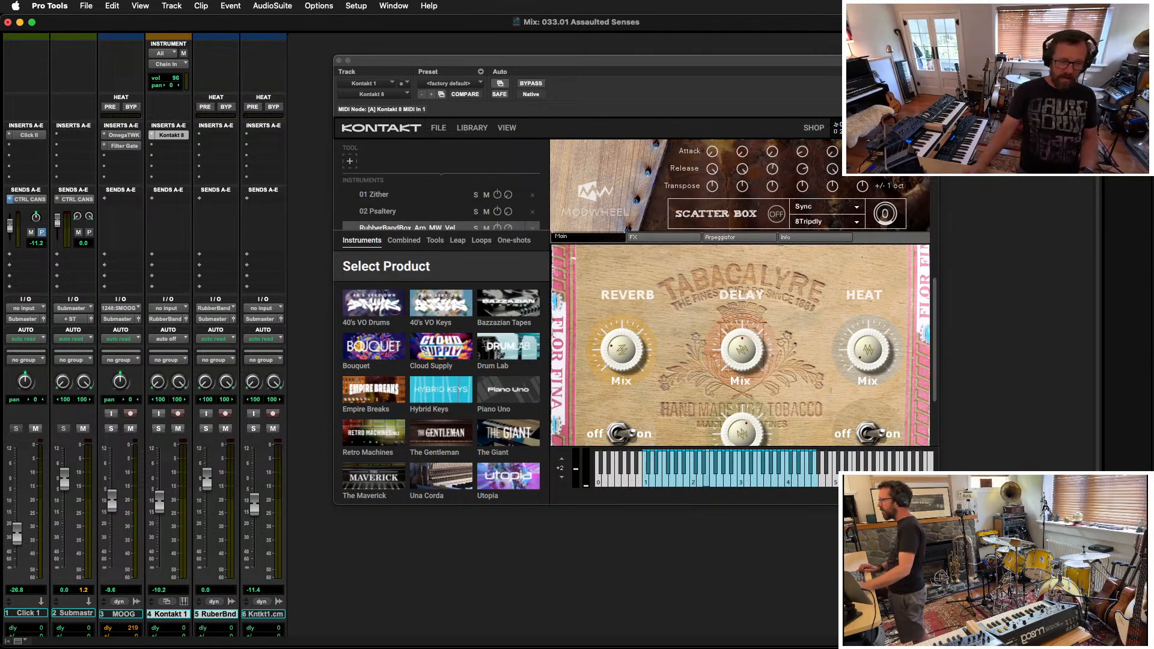
pyautogui.click(226, 414)
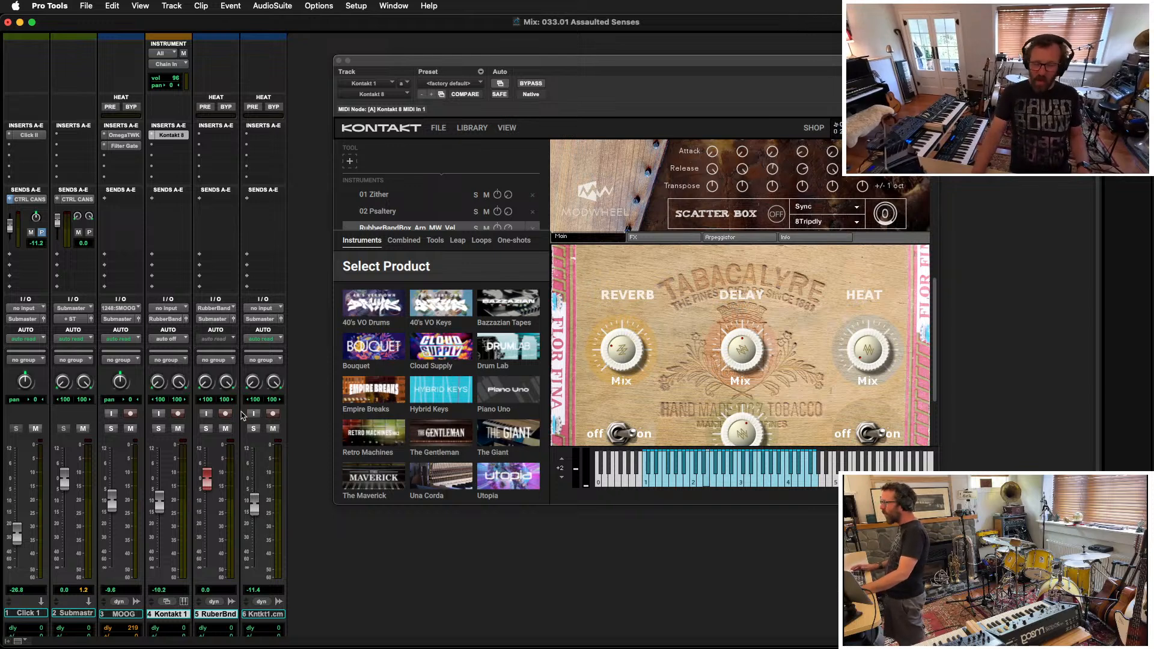
# Step: Turn off Heat in RubberBandBox and place the edit cursor in bar 6 of the Kontakt 1 track in the Edit window
pyautogui.scroll(-1, 799, 383)
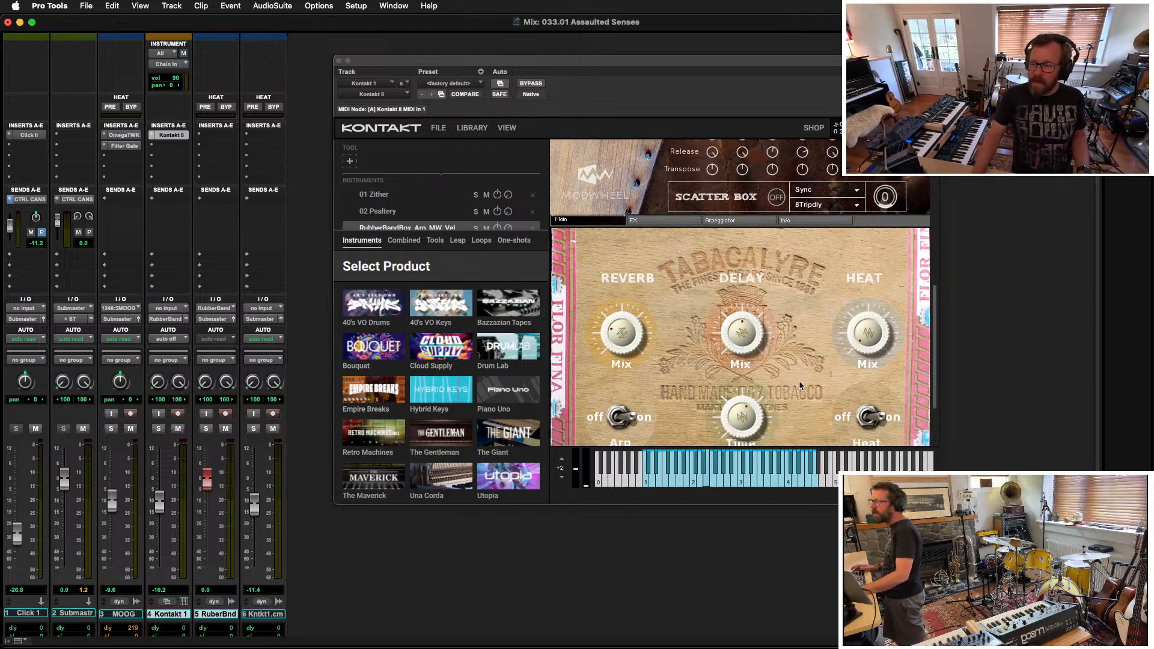
pyautogui.click(872, 420)
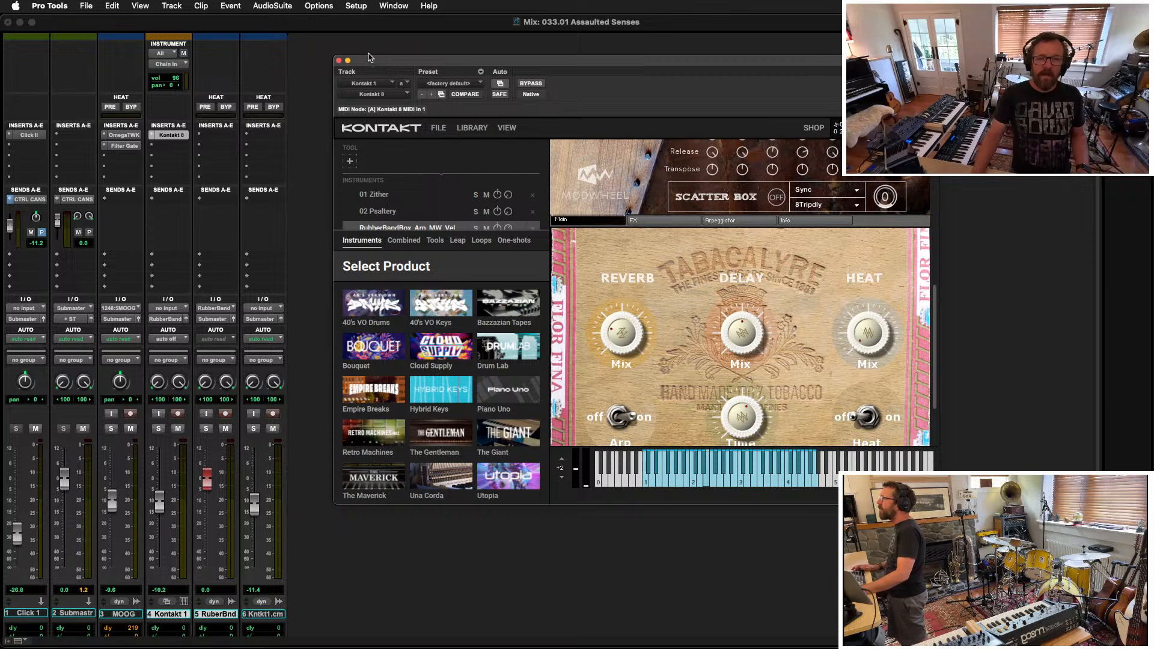
pyautogui.moveTo(368, 53); pyautogui.dragTo(372, 78)
pyautogui.press('super+equal')
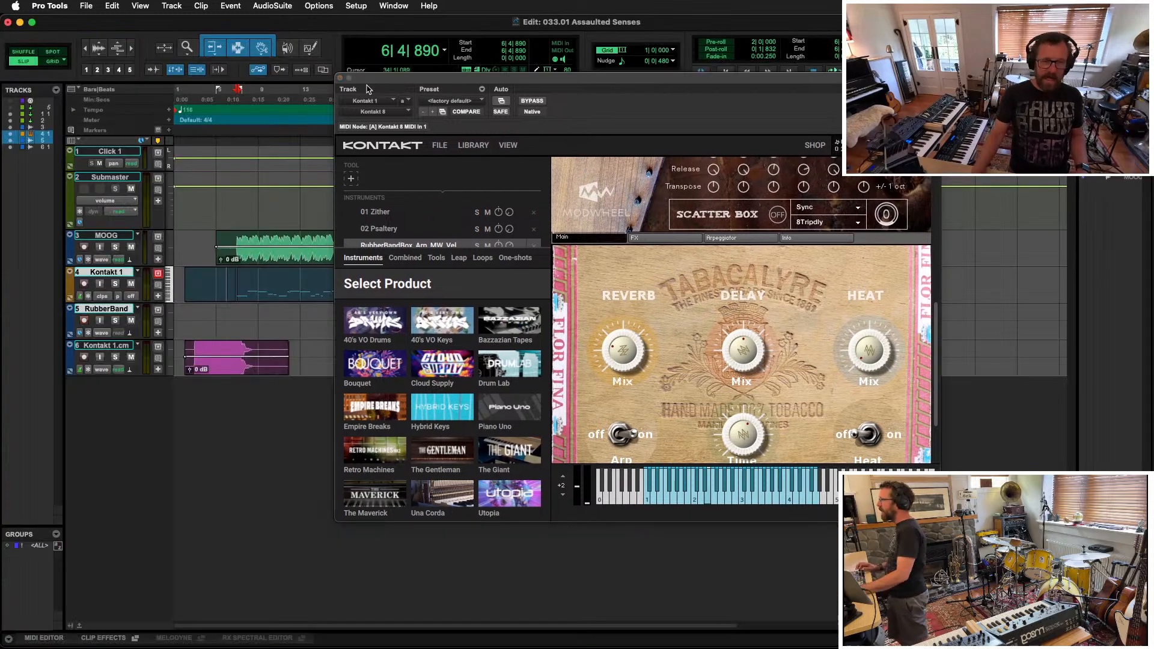
pyautogui.click(228, 276)
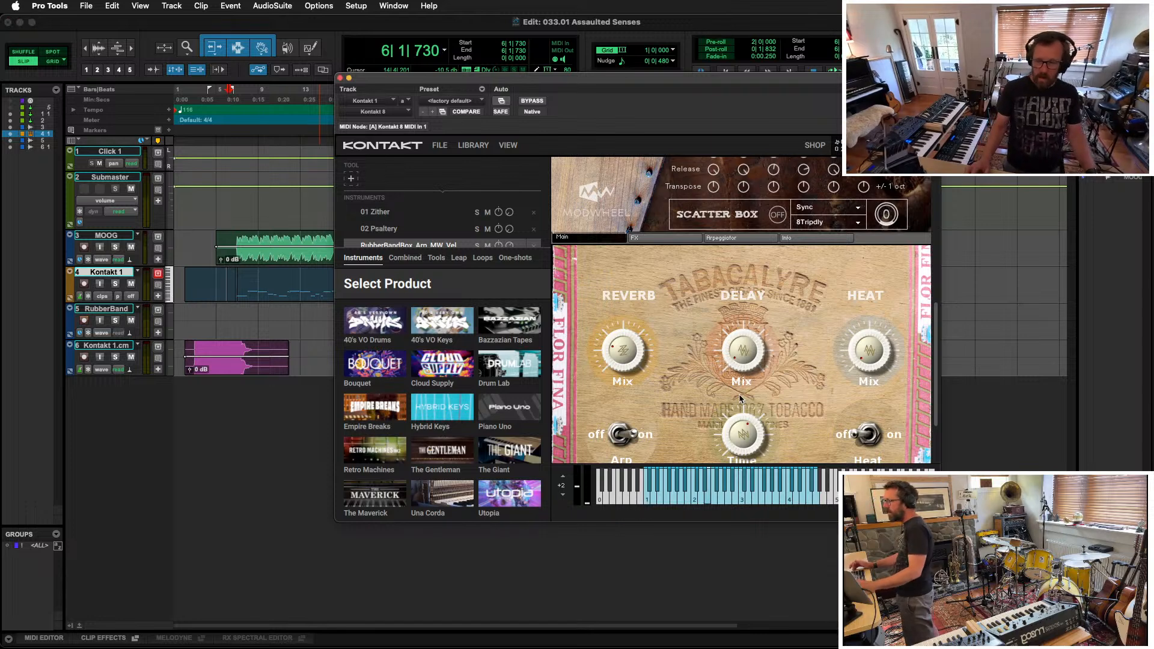
# Step: Move the Kontakt window below the RubberBand track and shrink the Click 1 and Submaster tracks to a minimal height
pyautogui.scroll(-3, 827, 379)
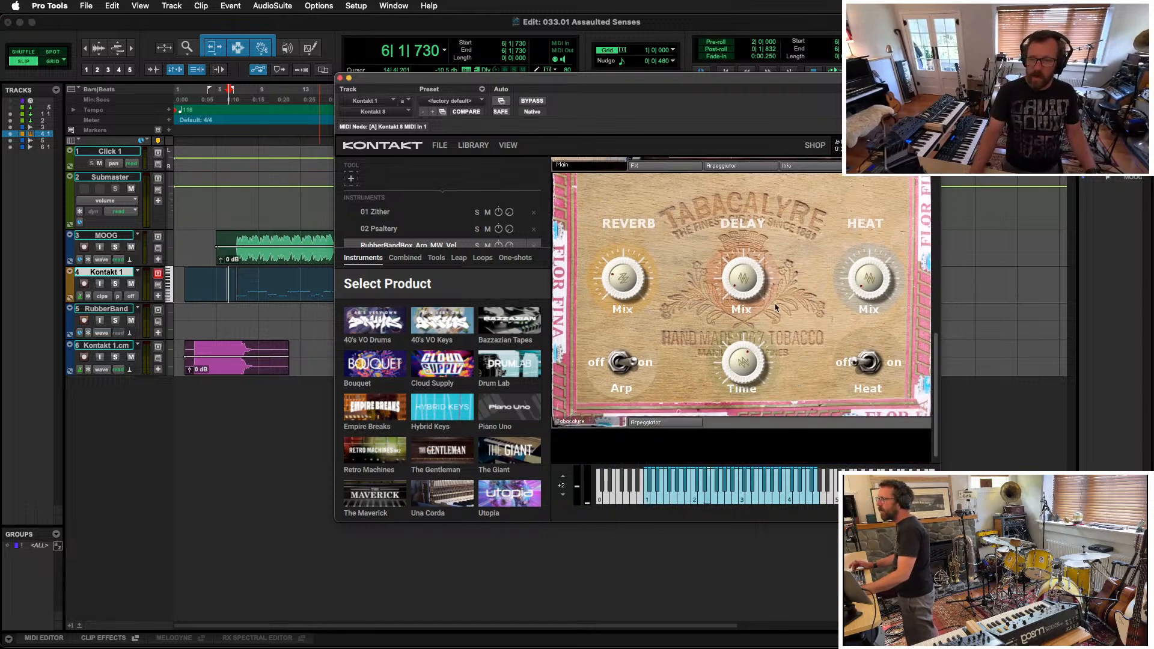
pyautogui.moveTo(715, 104)
pyautogui.mouseDown()
pyautogui.moveTo(708, 137)
pyautogui.moveTo(964, 233)
pyautogui.moveTo(914, 148)
pyautogui.moveTo(531, 293)
pyautogui.mouseUp()
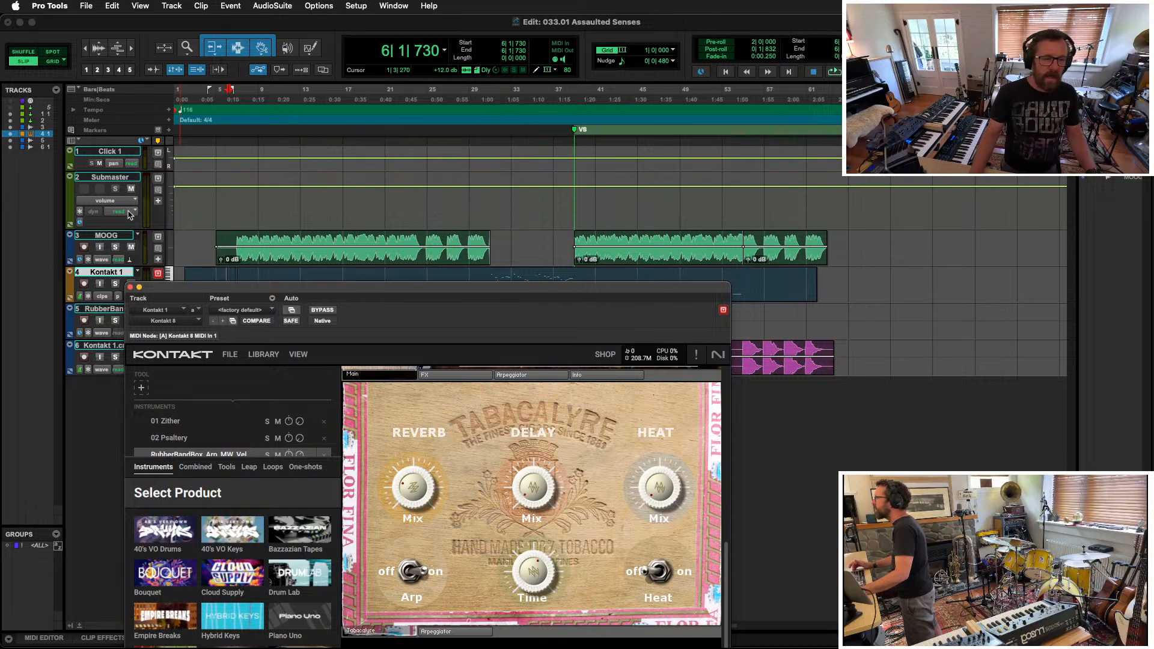
pyautogui.moveTo(113, 228); pyautogui.dragTo(119, 158)
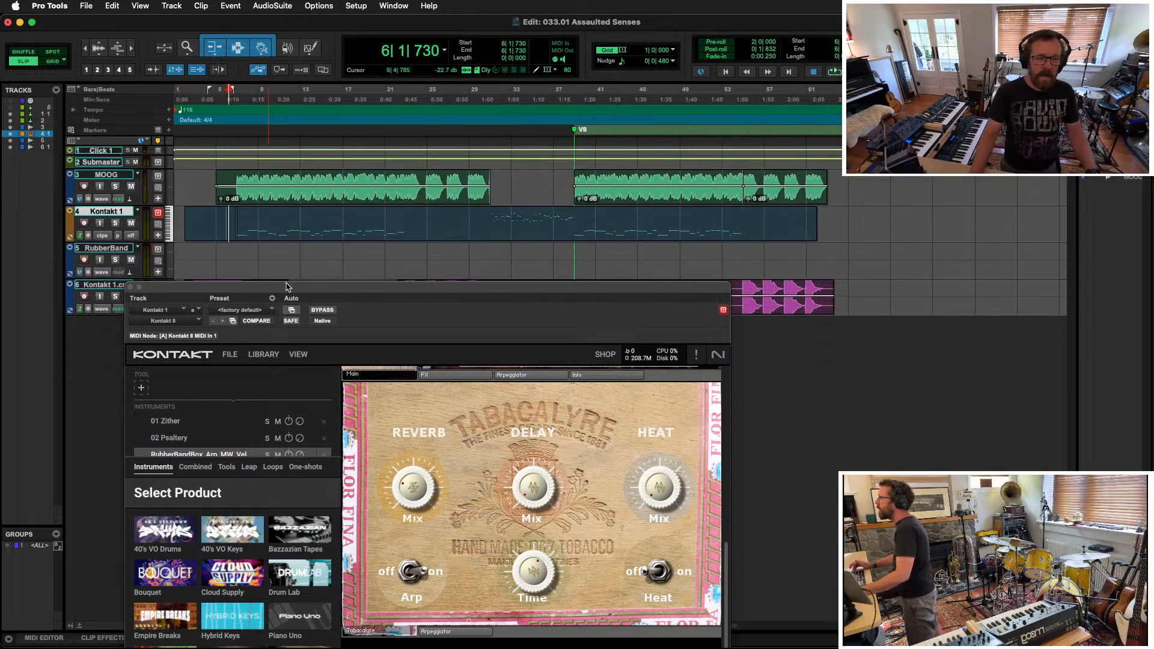
pyautogui.moveTo(290, 289)
pyautogui.mouseDown()
pyautogui.moveTo(197, 268)
pyautogui.moveTo(313, 256)
pyautogui.moveTo(287, 283)
pyautogui.moveTo(290, 324)
pyautogui.moveTo(288, 293)
pyautogui.mouseUp()
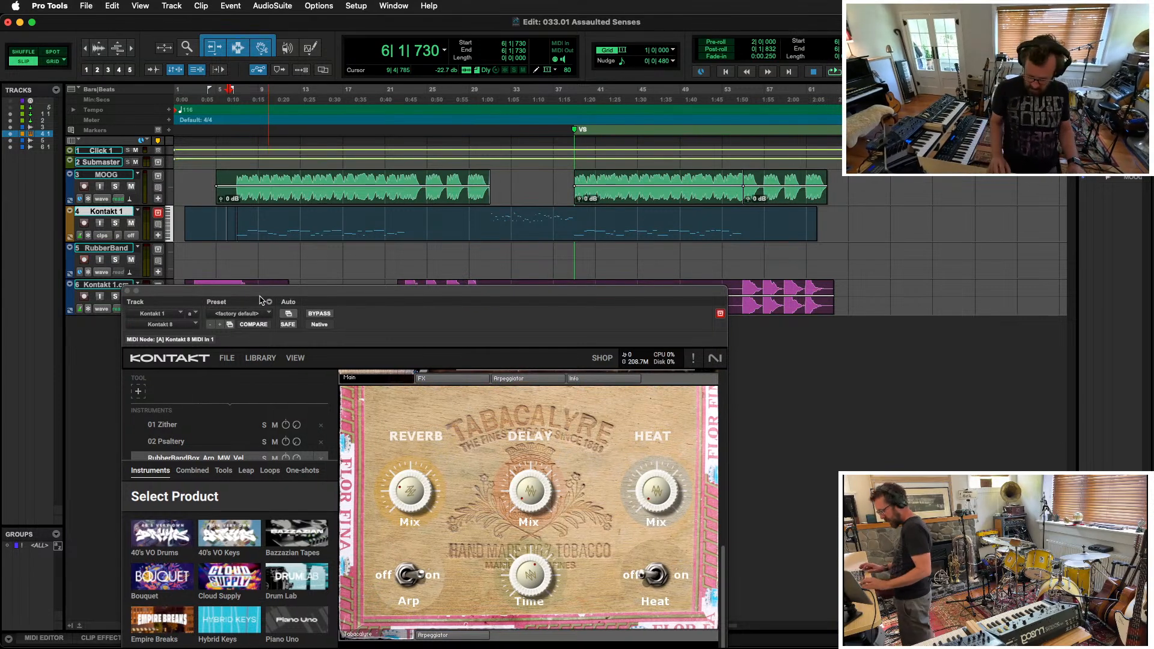
# Step: Record RubberBandBox onto the RubberBand track from bar 6 while varying its Reverb Mix during the take
pyautogui.press('super+space')
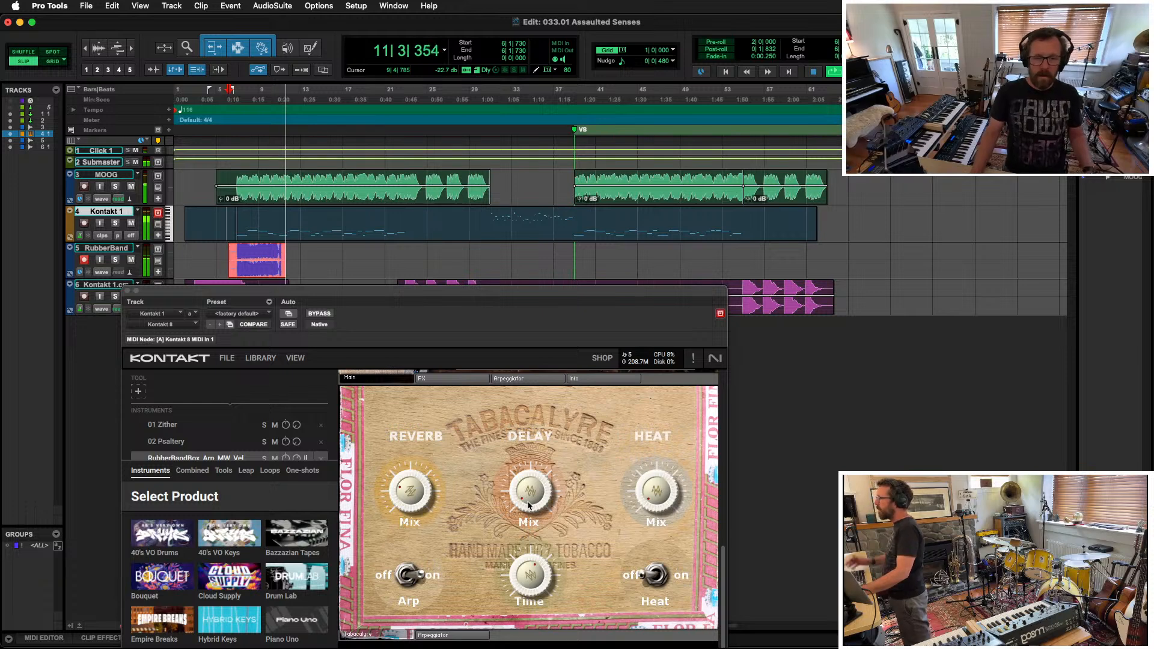
pyautogui.click(409, 495)
pyautogui.moveTo(409, 494); pyautogui.dragTo(387, 557)
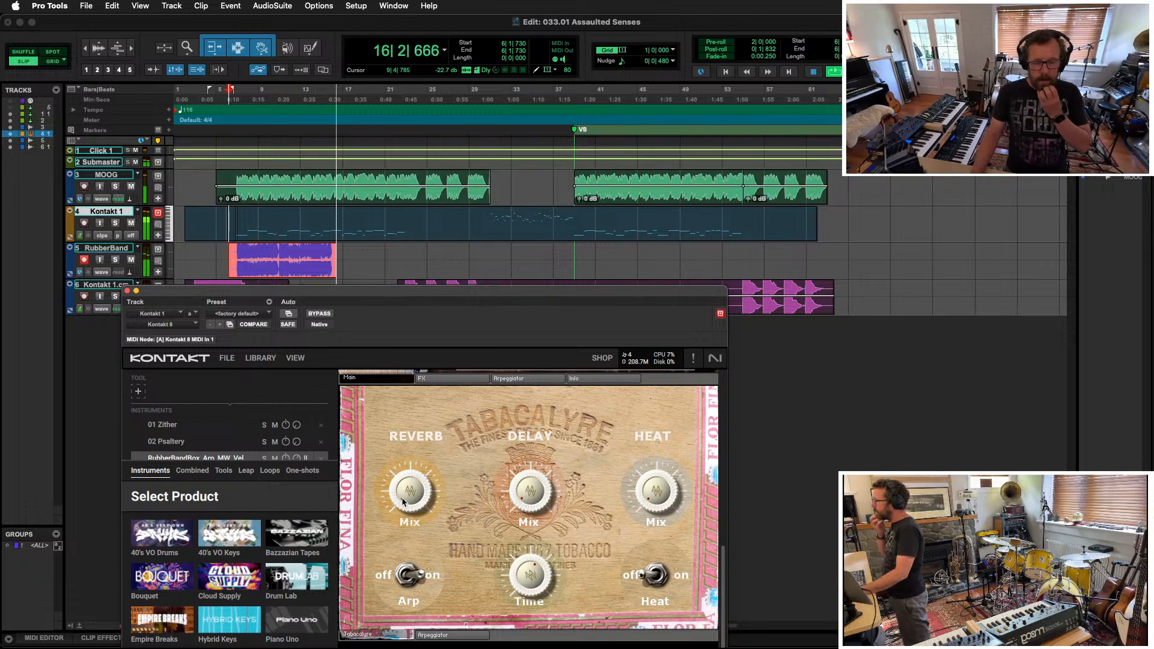
pyautogui.moveTo(404, 504); pyautogui.dragTo(361, 609)
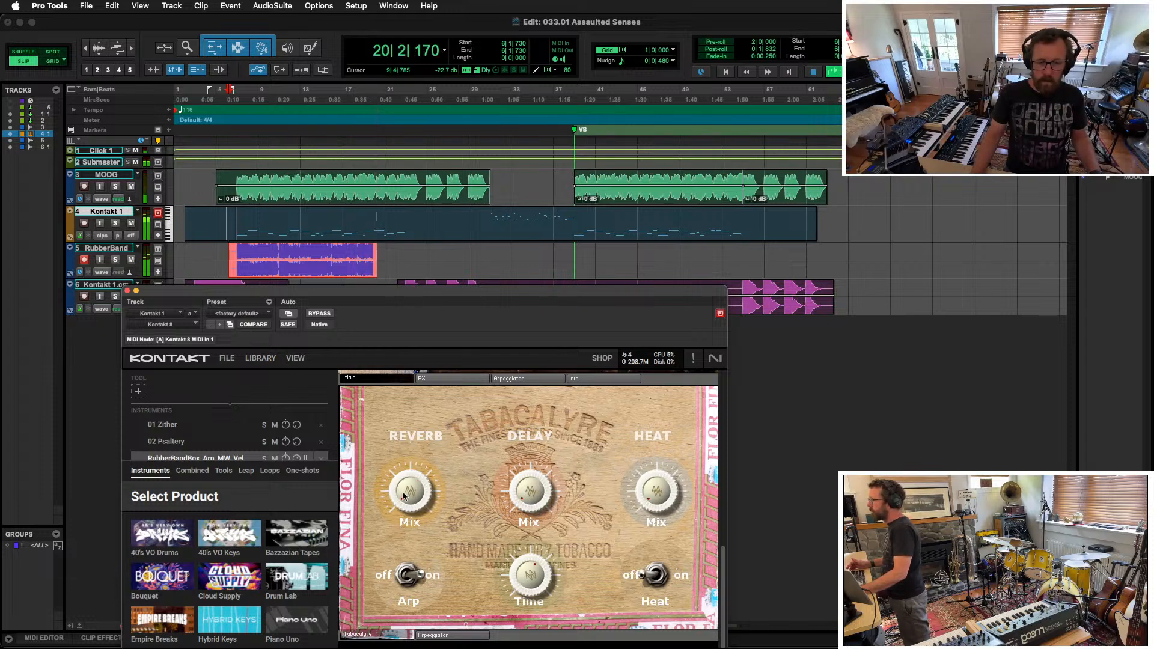
pyautogui.moveTo(403, 496); pyautogui.dragTo(404, 440)
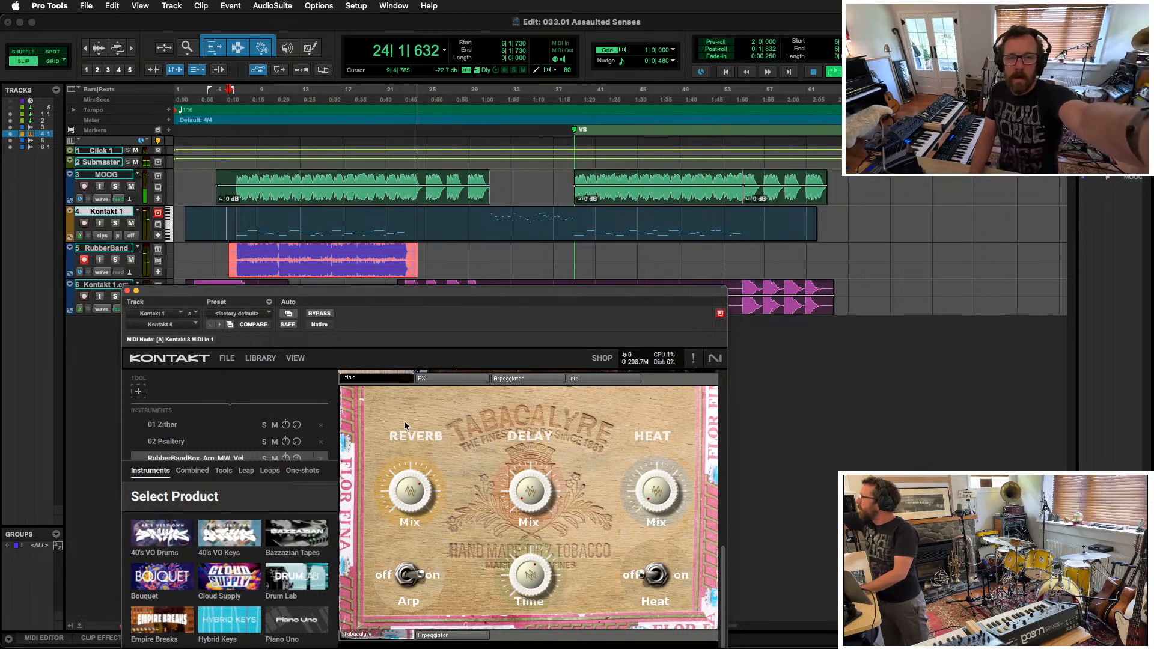
# Step: Vary the Reverb, Delay and Heat mix amounts and toggle Heat on the Kontakt instrument while the RubberBand track records
pyautogui.moveTo(404, 421); pyautogui.dragTo(411, 489)
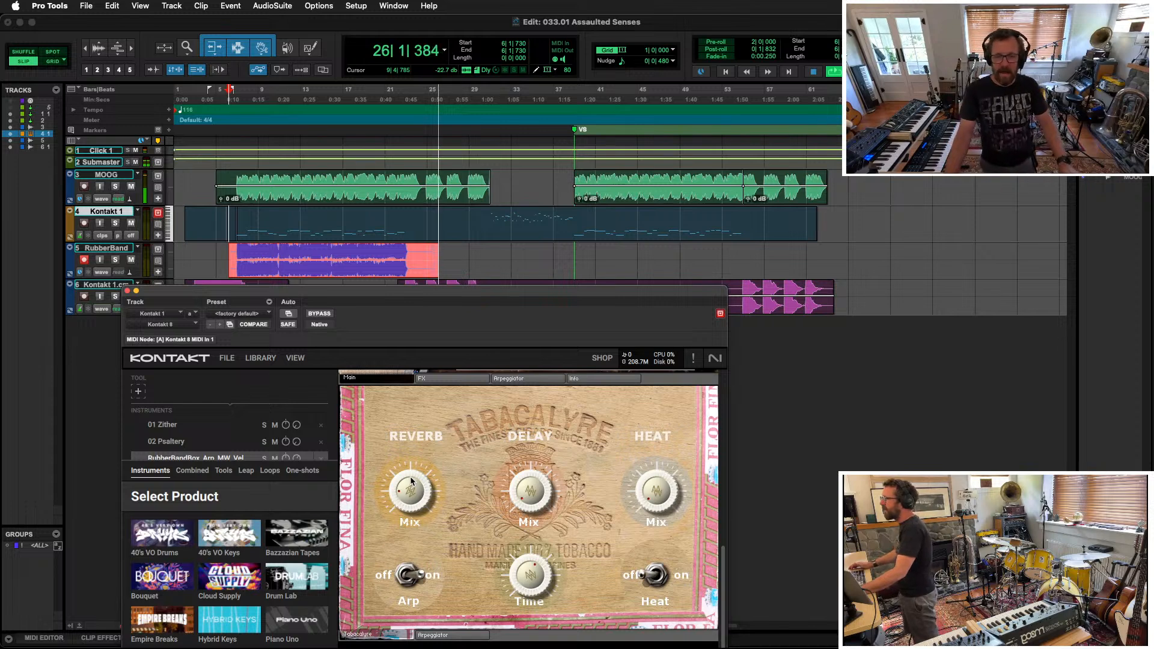
pyautogui.click(656, 575)
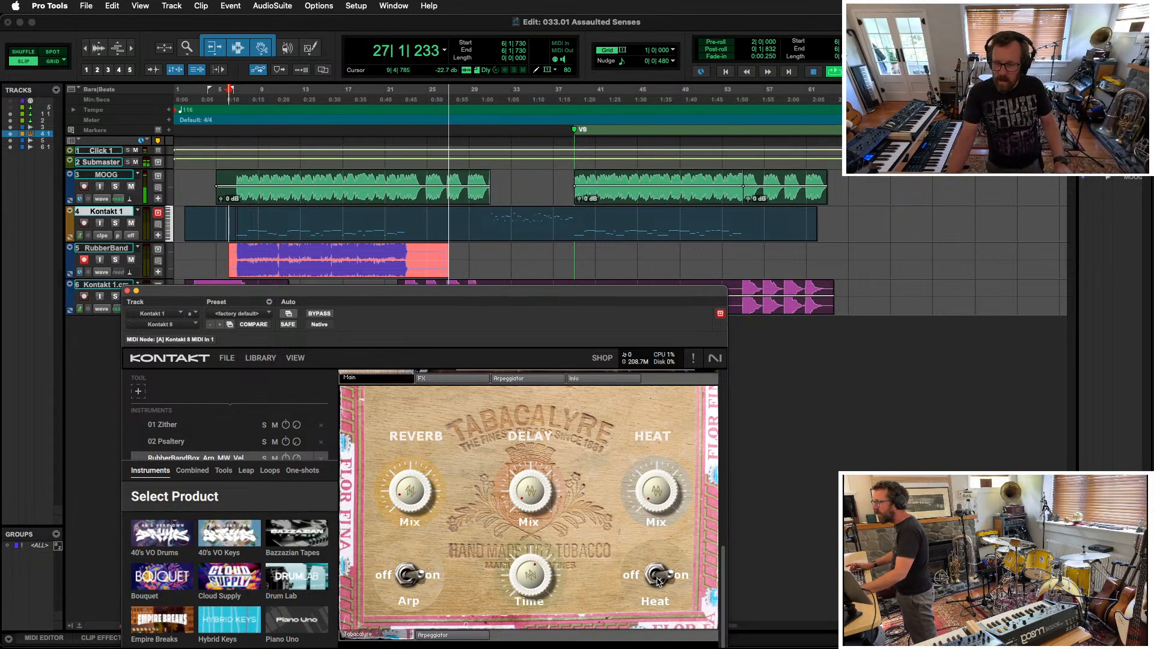
pyautogui.moveTo(409, 481); pyautogui.dragTo(406, 461)
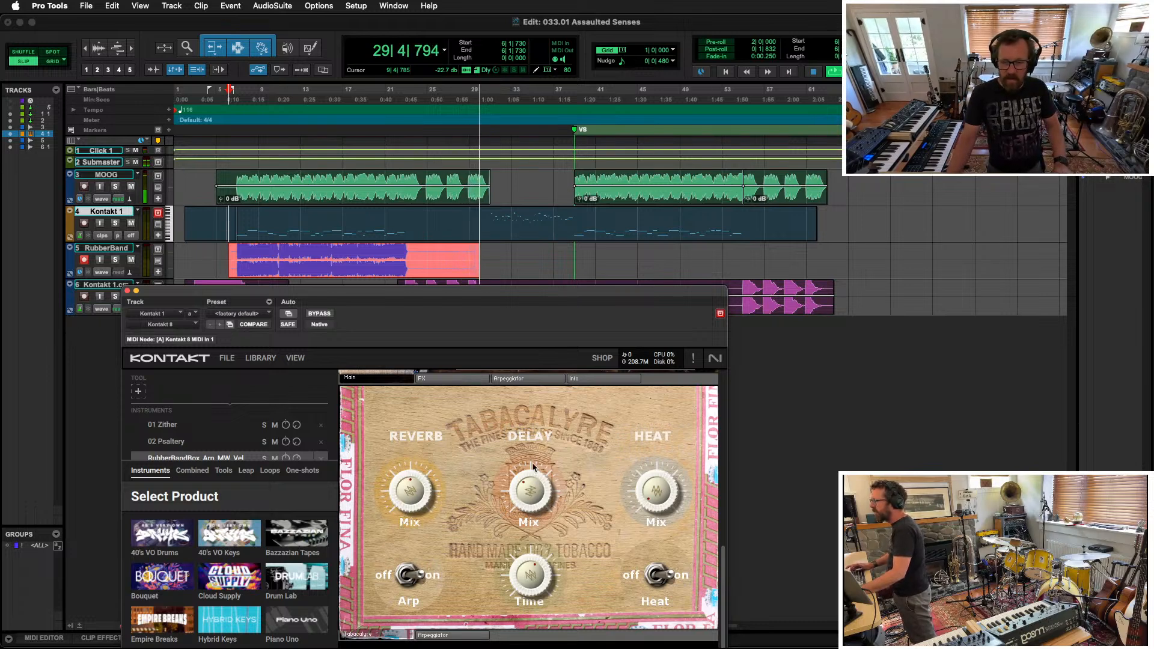
pyautogui.moveTo(650, 488); pyautogui.dragTo(654, 464)
pyautogui.moveTo(539, 498); pyautogui.dragTo(542, 485)
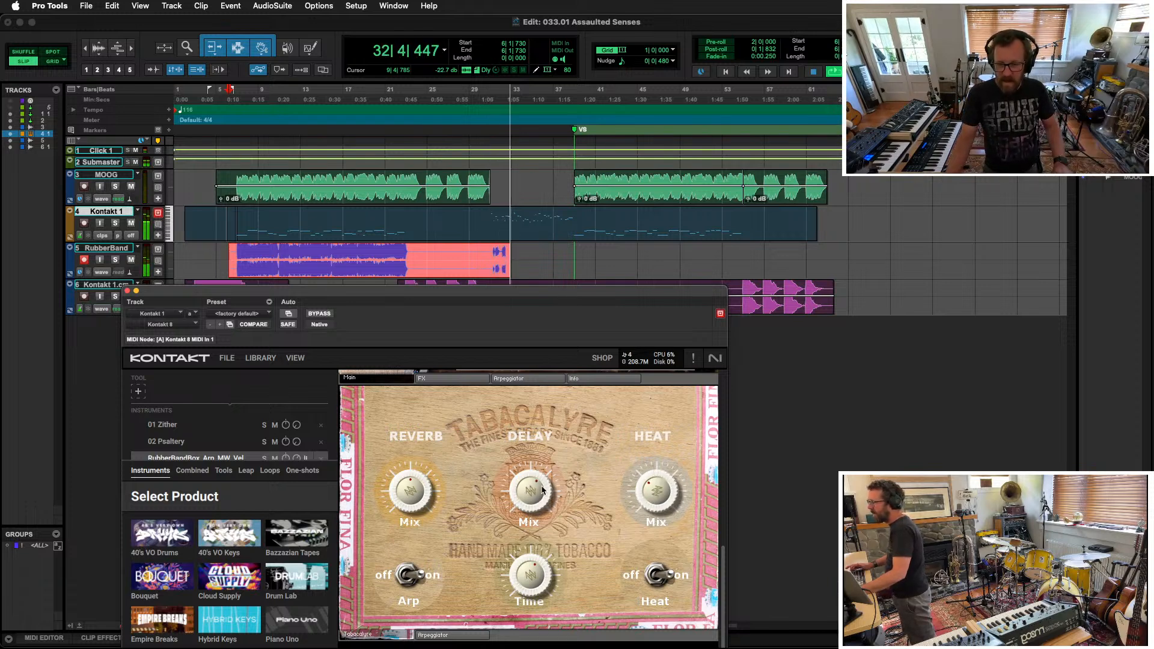
pyautogui.moveTo(648, 493); pyautogui.dragTo(649, 501)
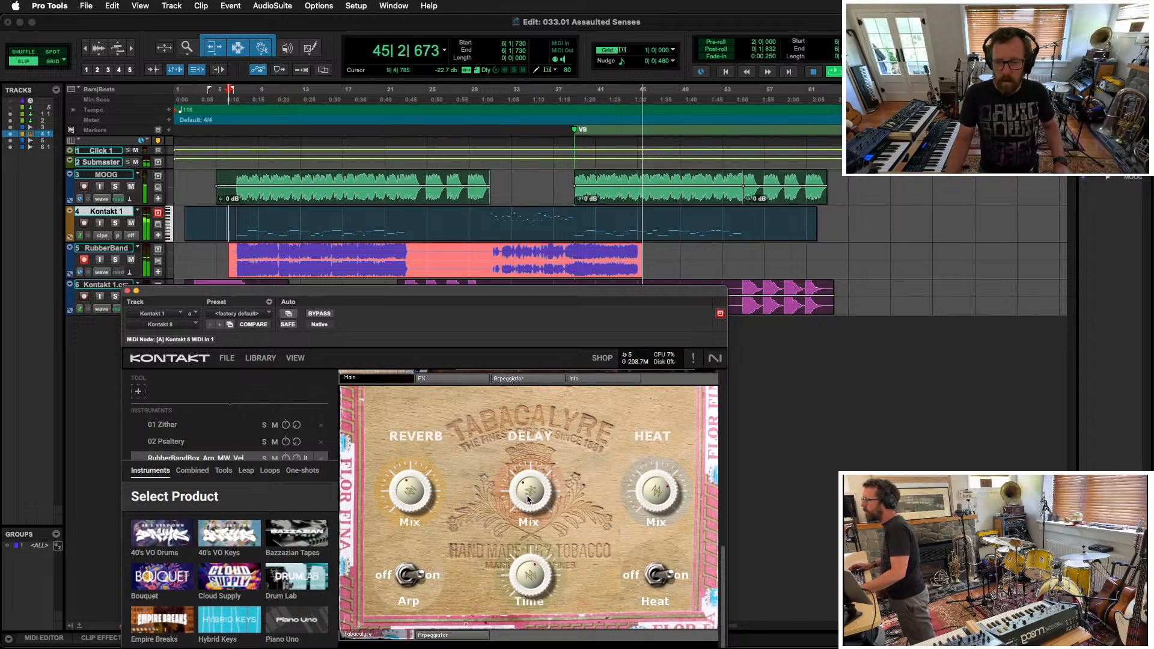
pyautogui.click(660, 577)
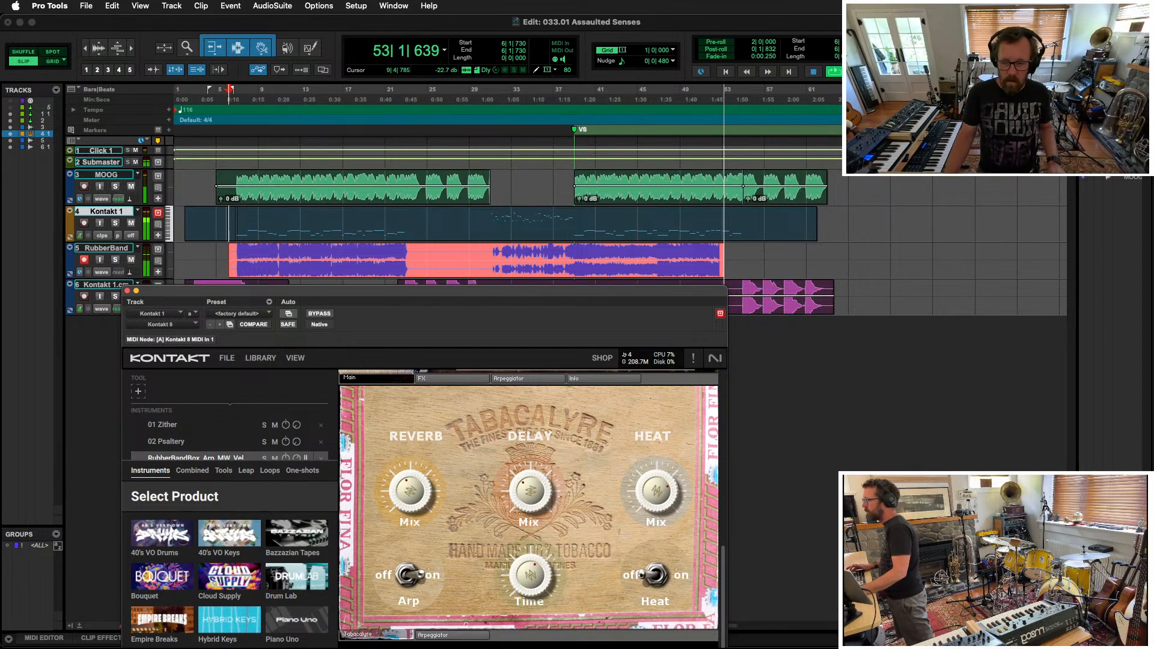
pyautogui.moveTo(534, 512); pyautogui.dragTo(532, 440)
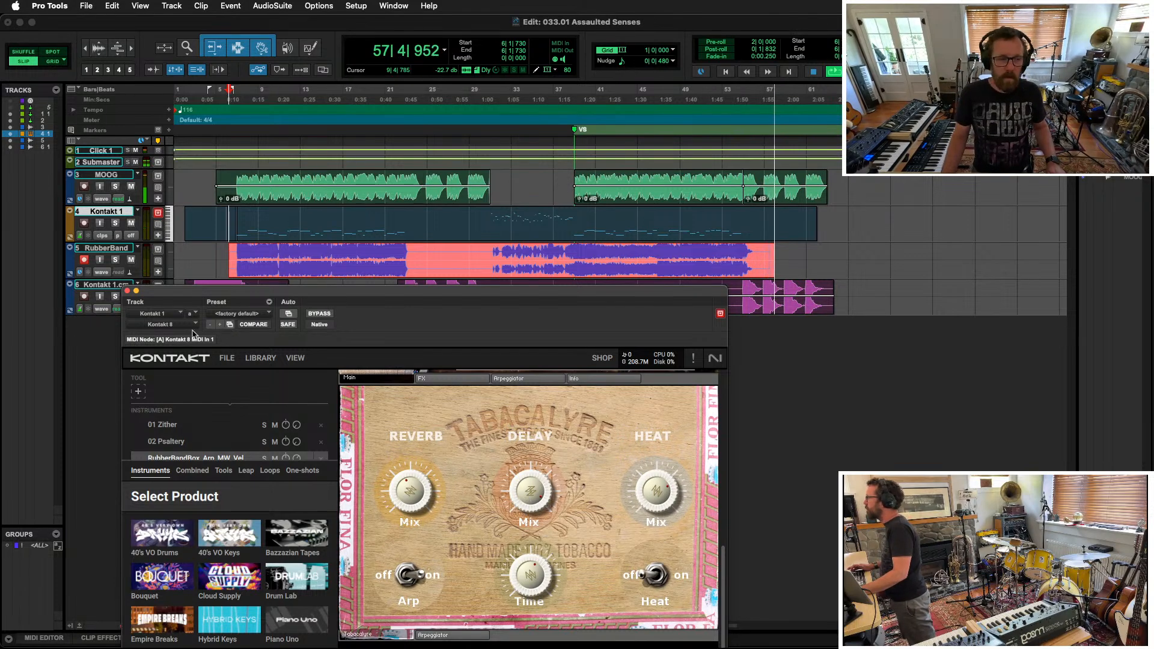
# Step: Record-enable the Kontakt 1 track, record its MIDI part alongside the RubberBand audio to about bar 98, and stop recording
pyautogui.click(84, 223)
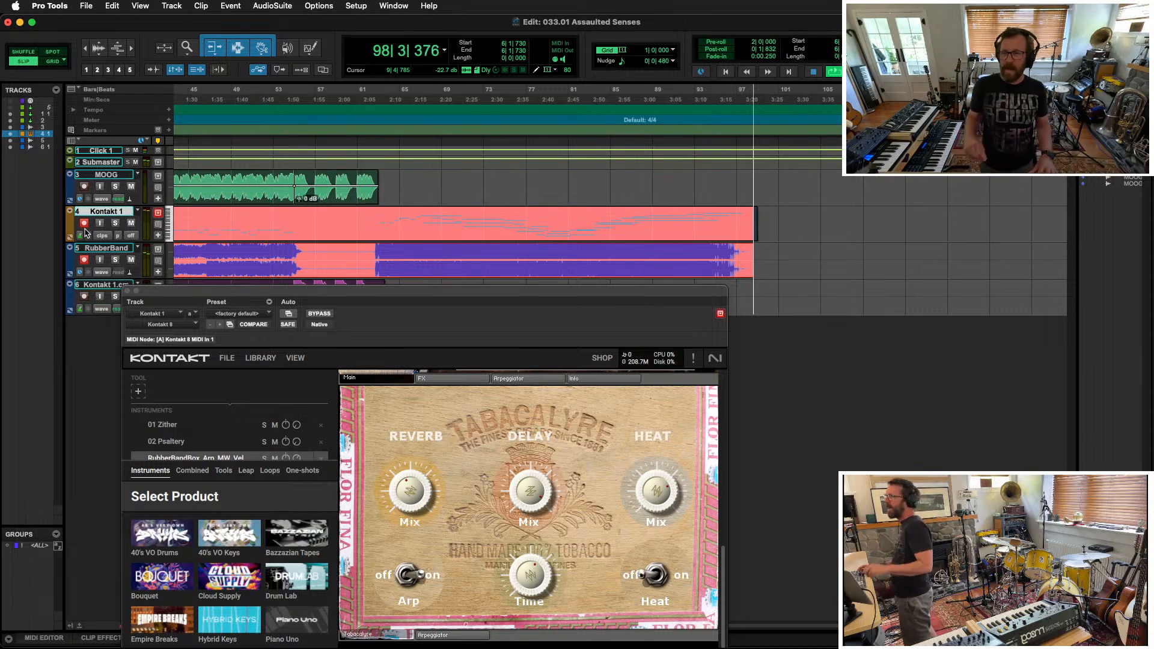
pyautogui.press('space')
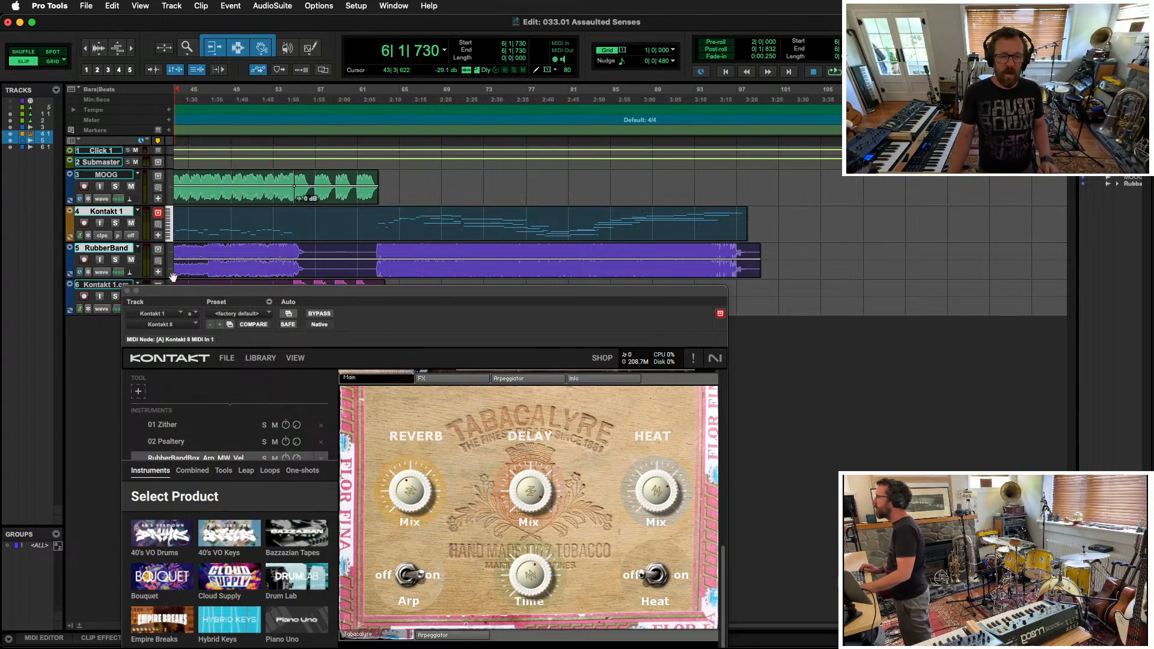
# Step: Play back the Kontakt and RubberBand parts briefly from bar 31 and close the Kontakt plug-in window
pyautogui.moveTo(184, 292); pyautogui.dragTo(550, 291)
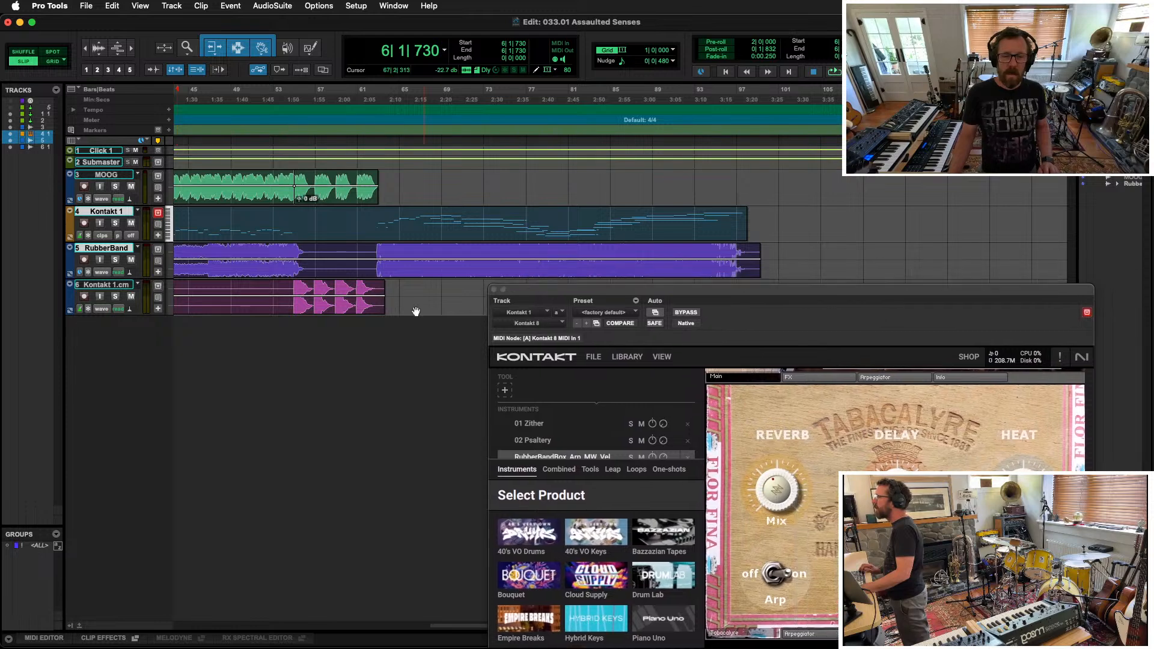
pyautogui.press('r')
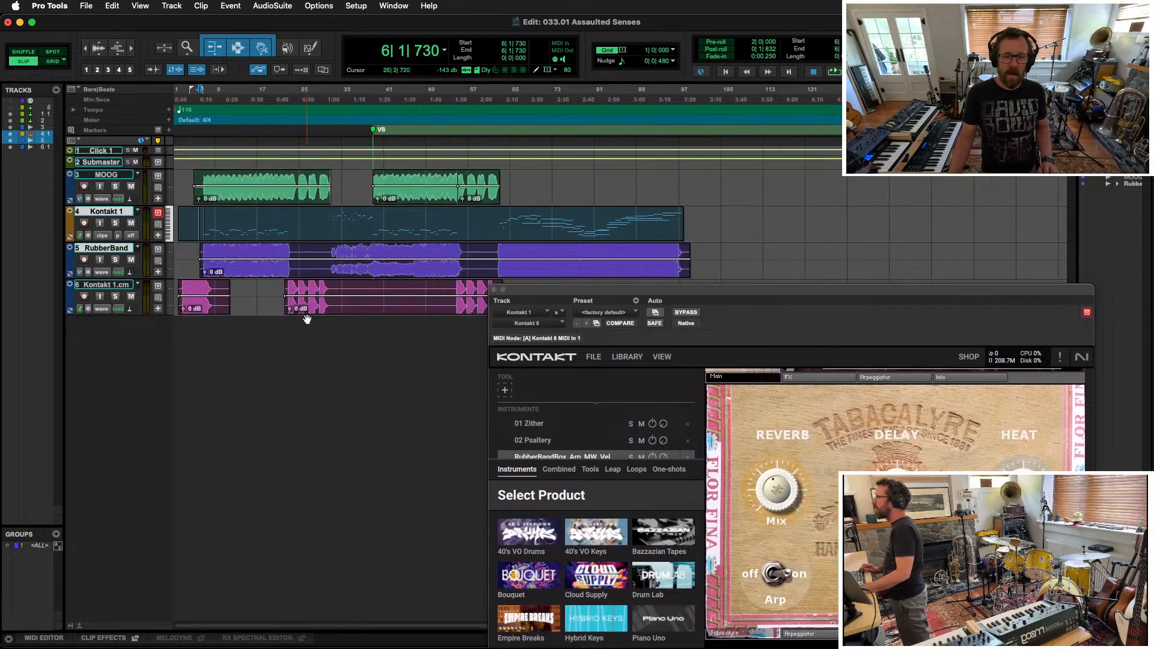
pyautogui.click(331, 214)
pyautogui.press('space')
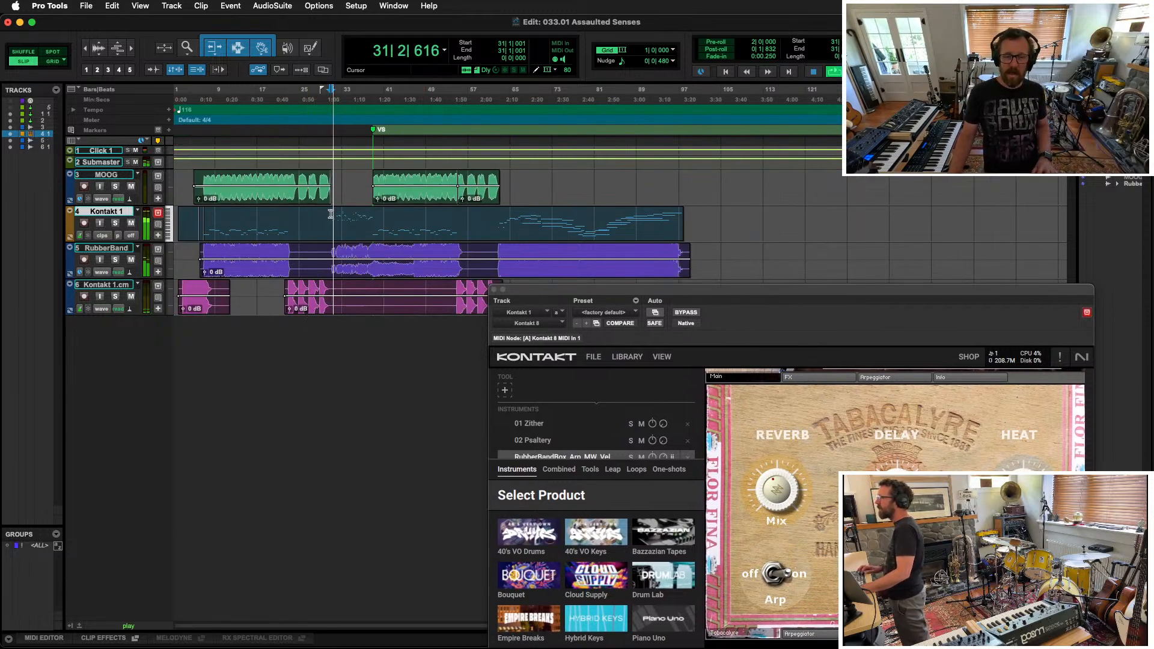
pyautogui.press('space')
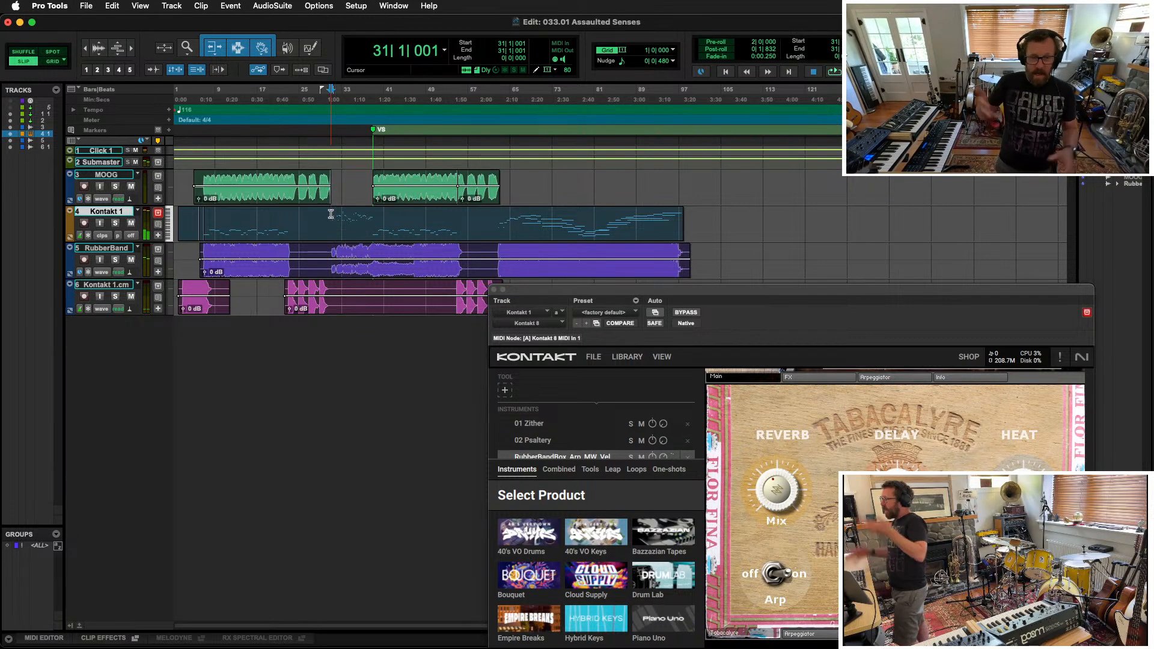
pyautogui.click(497, 289)
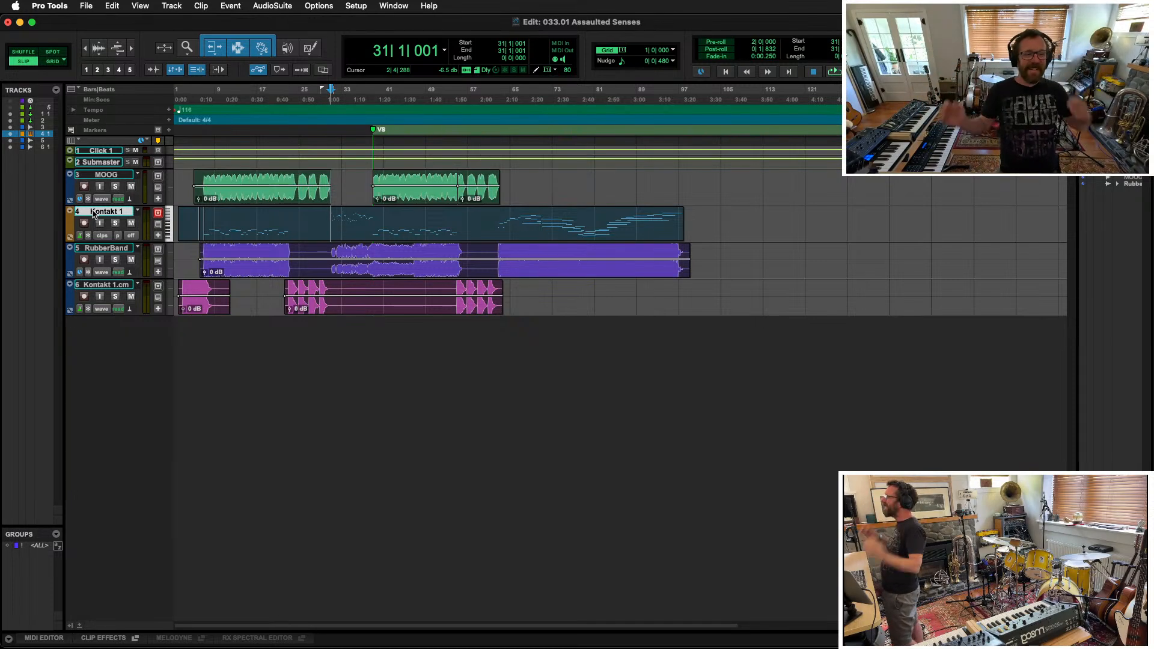
# Step: Create a new electric guitar track, EL Gat, below Kontakt 1.cm from the A-MrW-MX track presets
pyautogui.click(100, 287)
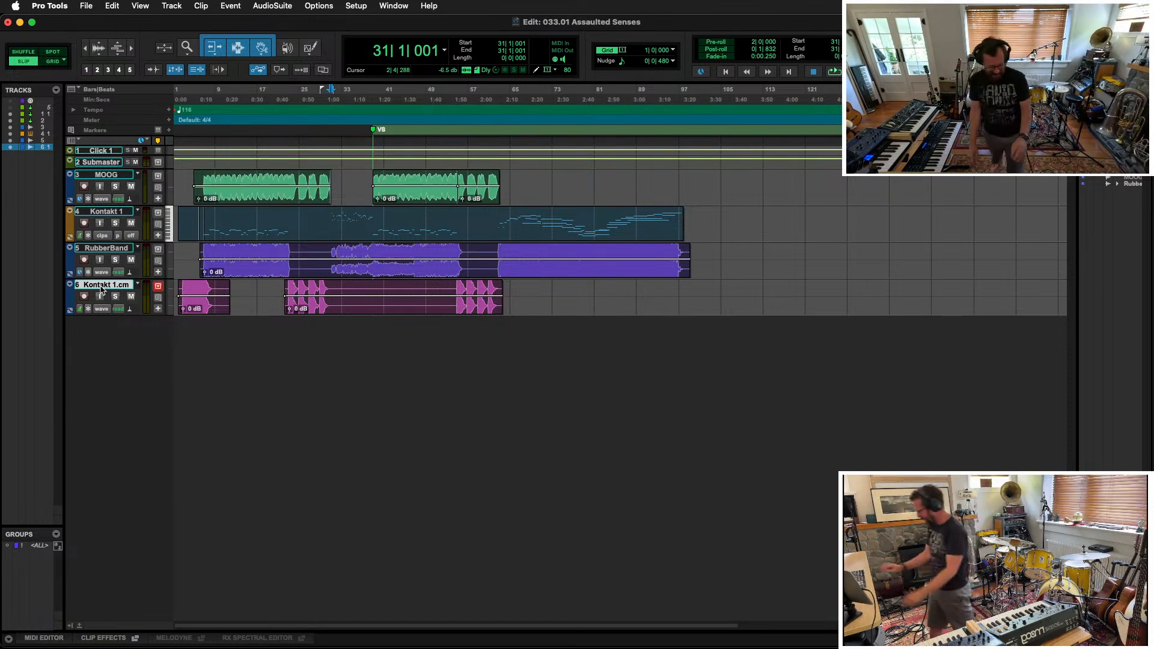
pyautogui.press('super+shift+n')
pyautogui.press('super+Down')
pyautogui.press('super+Down')
pyautogui.press('super+Down')
pyautogui.press('super+Down')
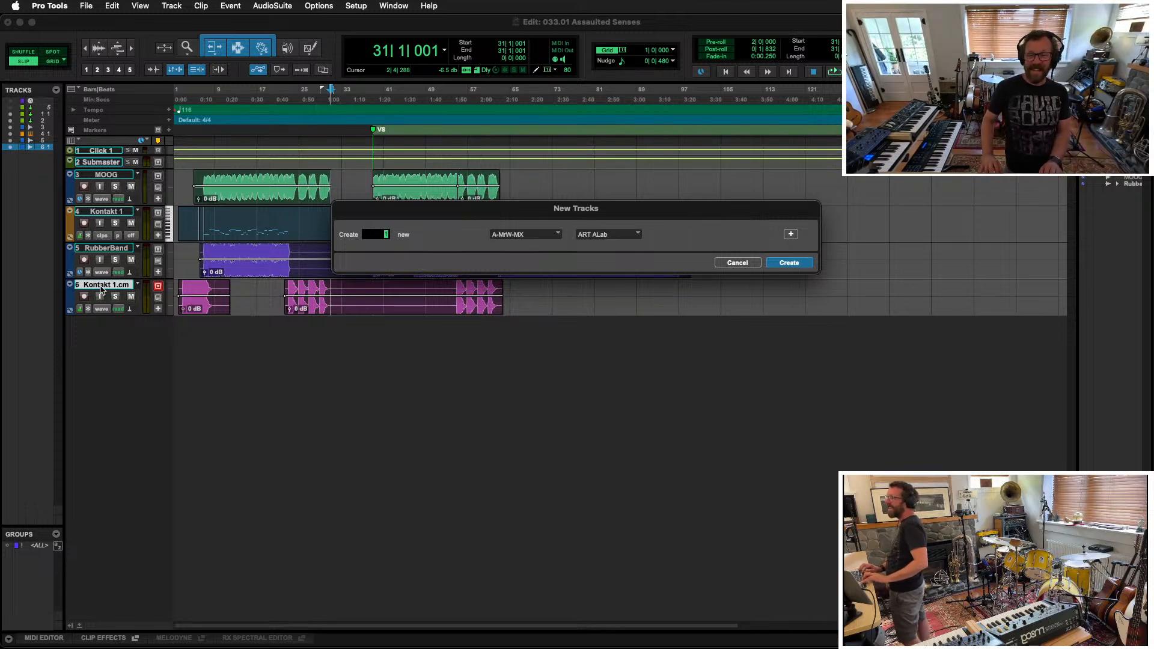
pyautogui.press('super+Down')
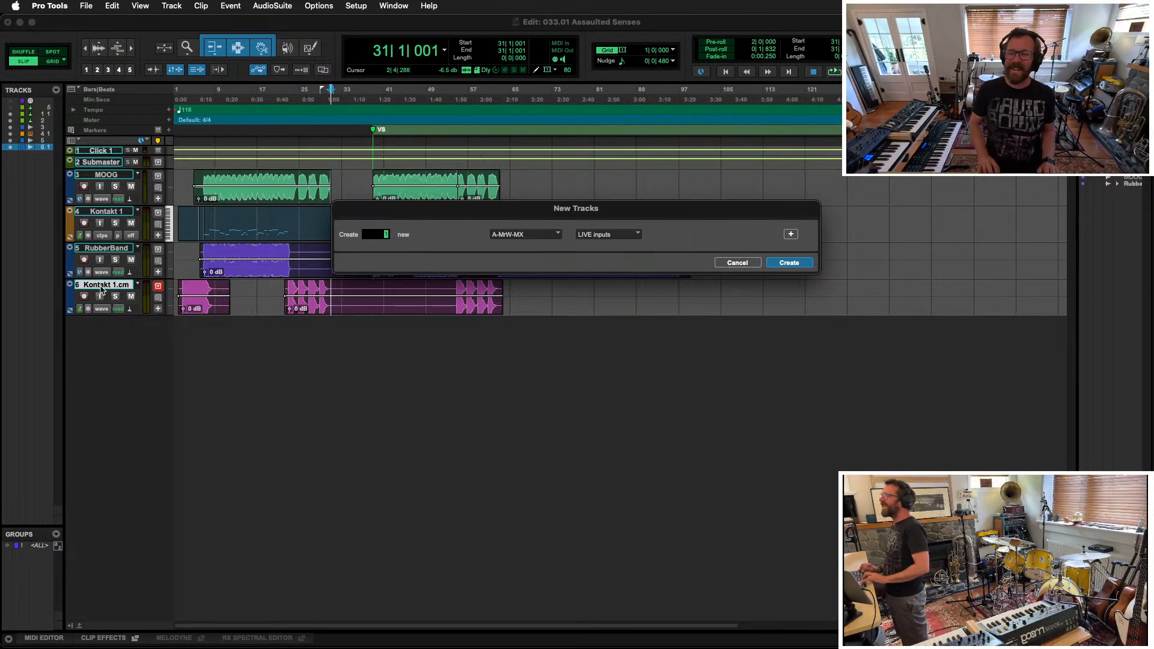
pyautogui.press('Return')
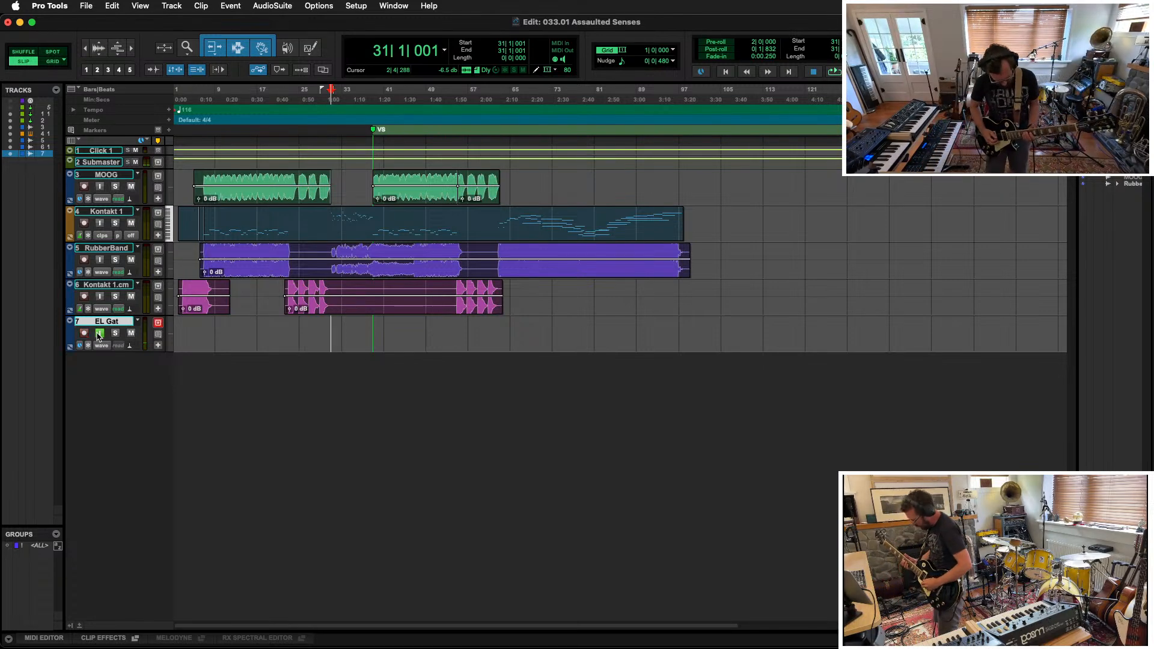
# Step: Record-enable the EL Gat track and play the session from bar 7 to rehearse the guitar part
pyautogui.click(84, 333)
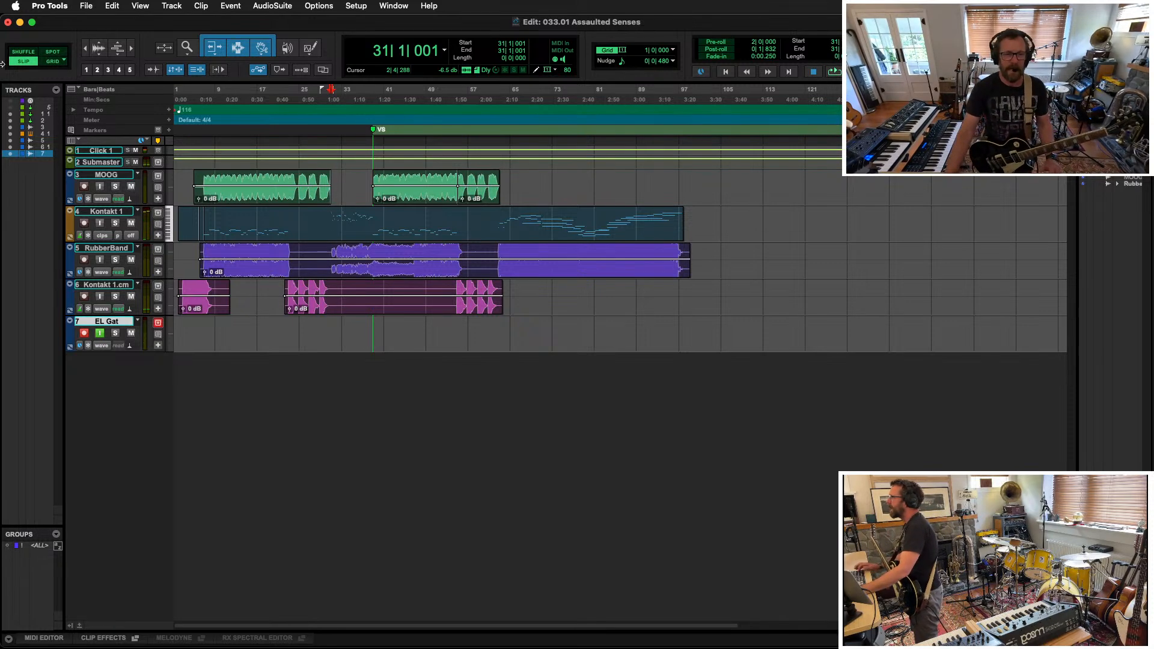
pyautogui.click(205, 175)
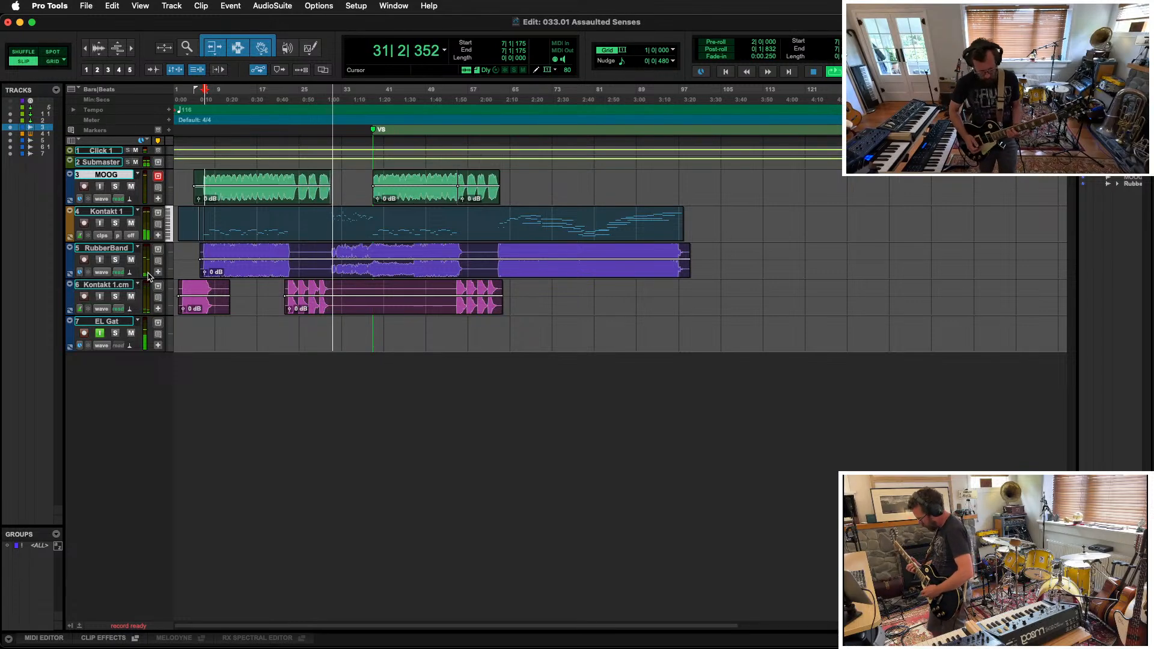
pyautogui.press('space')
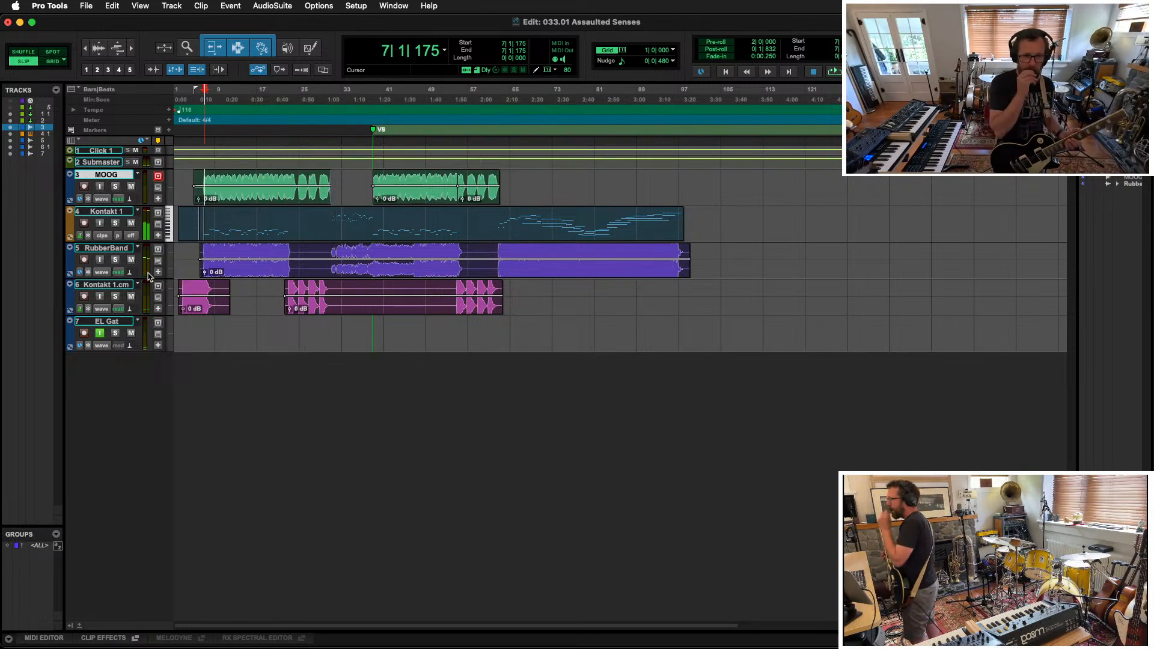
# Step: Switch to Grid mode, record a guitar take on the EL Gat track from bar 20, and disarm the track
pyautogui.click(285, 329)
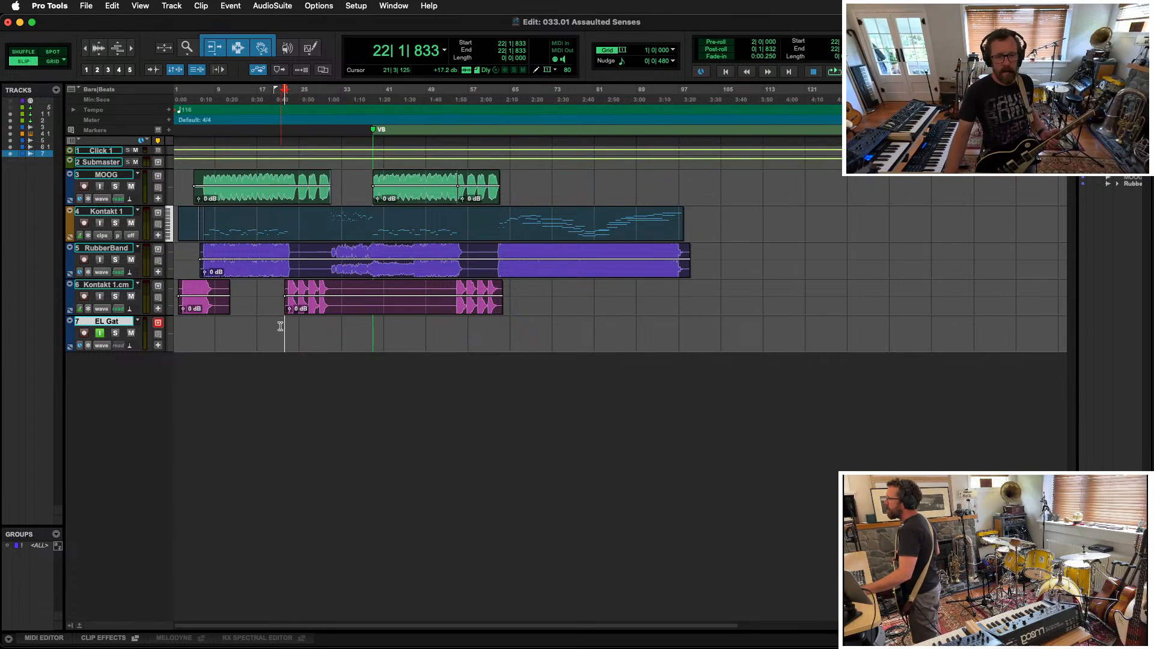
pyautogui.click(270, 327)
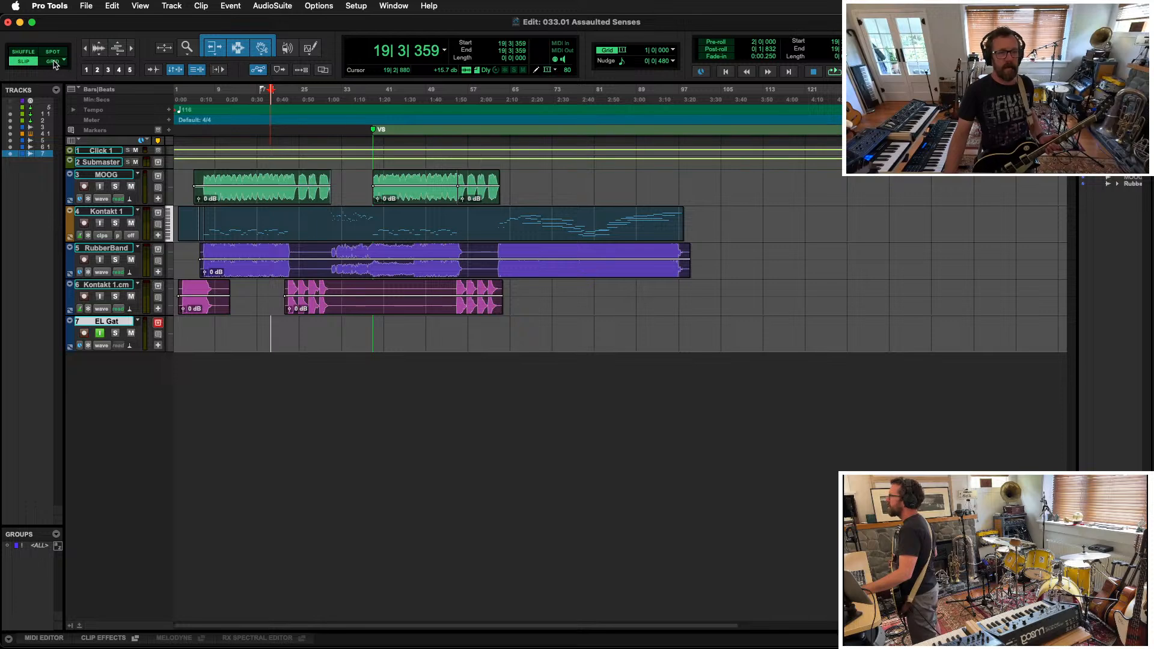
pyautogui.press('F4')
pyautogui.click(273, 326)
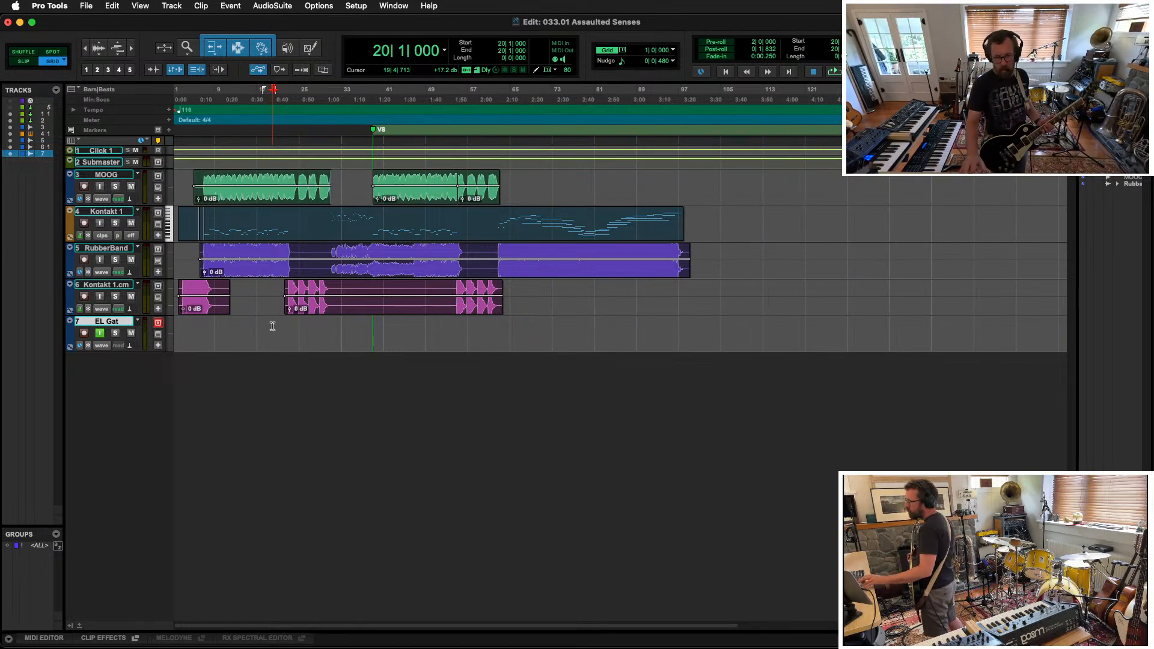
pyautogui.press('super+space')
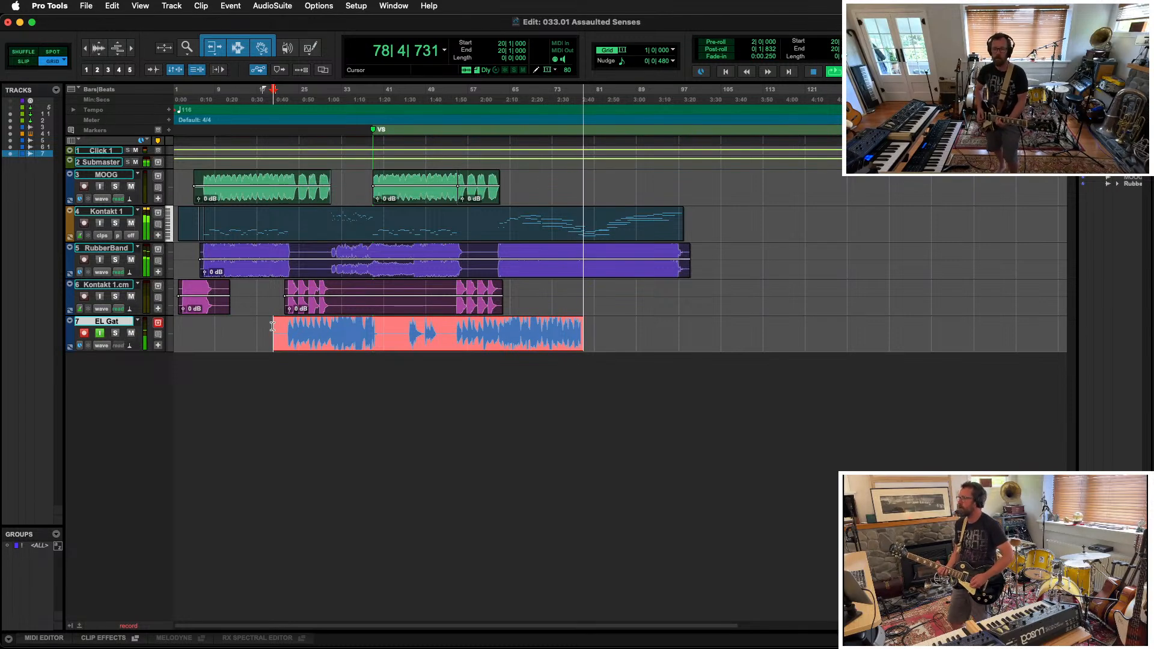
pyautogui.press('space')
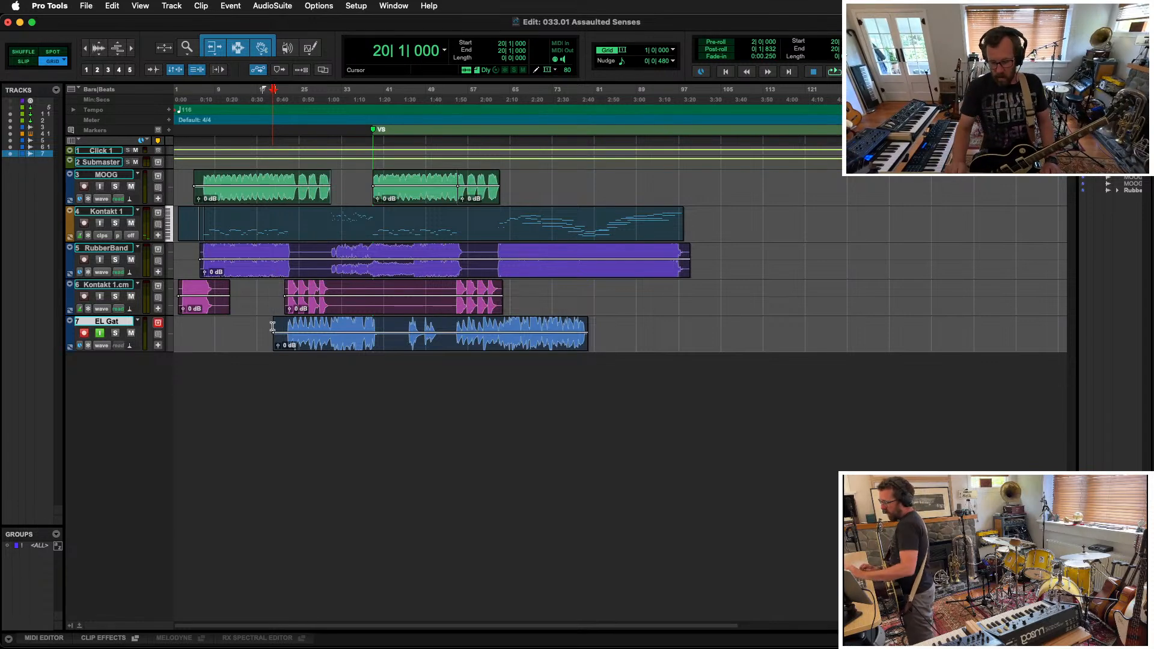
pyautogui.click(85, 335)
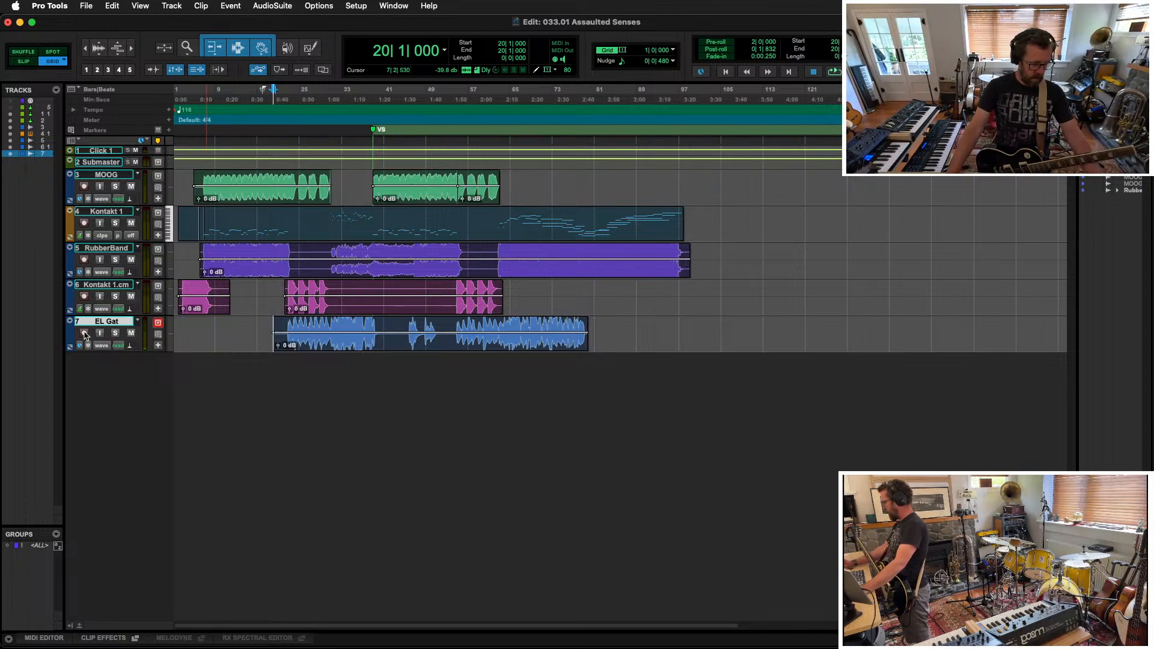
# Step: Duplicate the EL Gat track without its recorded clip and record-enable the duplicate
pyautogui.hotkey('alt', 'shift', 'd')
pyautogui.press('Return')
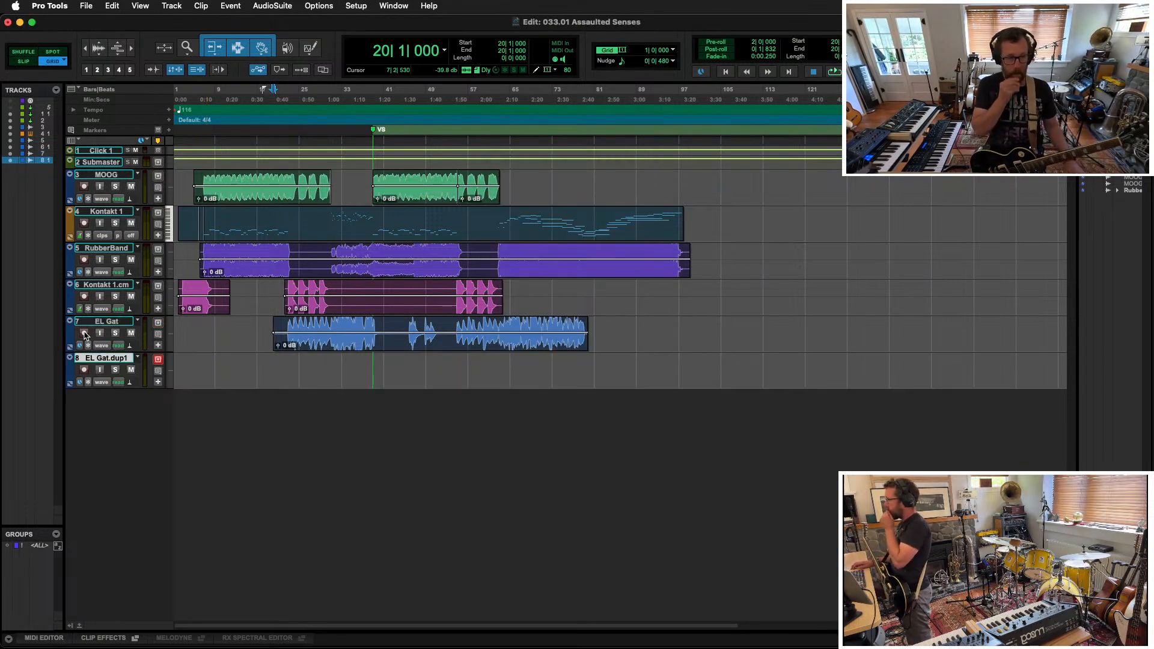
pyautogui.click(84, 370)
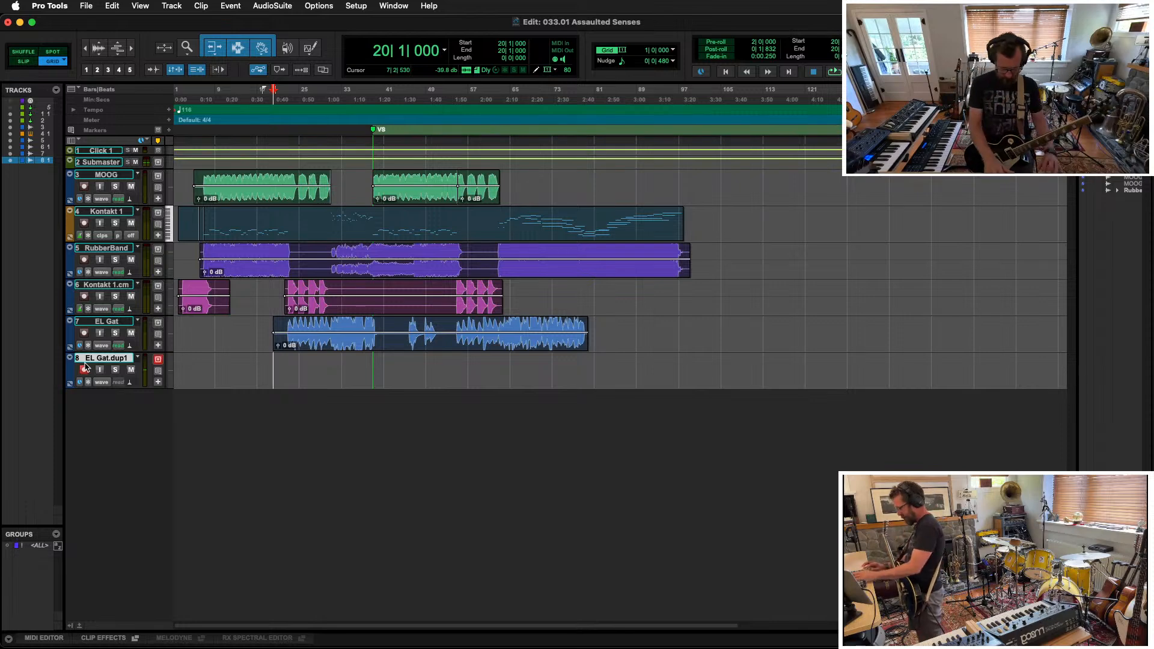
# Step: Pan the EL Gat track fully left and its duplicate fully right, each at 100
pyautogui.press('super+equal')
pyautogui.moveTo(306, 383); pyautogui.dragTo(304, 448)
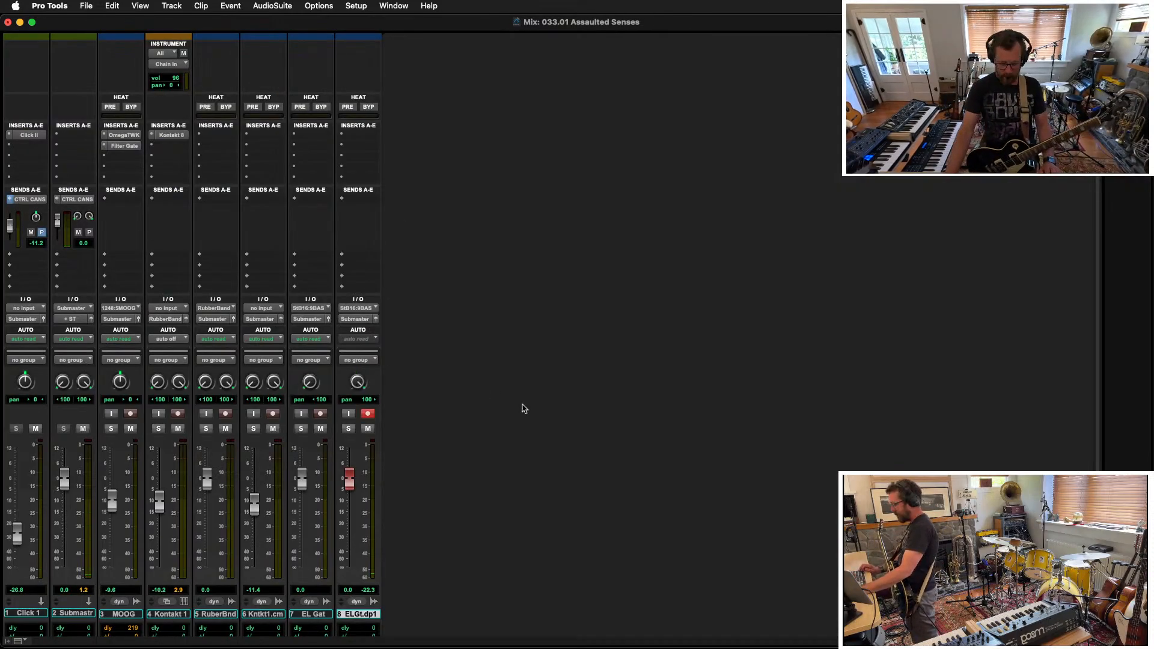
pyautogui.press('super+equal')
# Step: Record a second guitar take on the EL Gat.dup1 track from bar 20 and disarm the track
pyautogui.press('super+space')
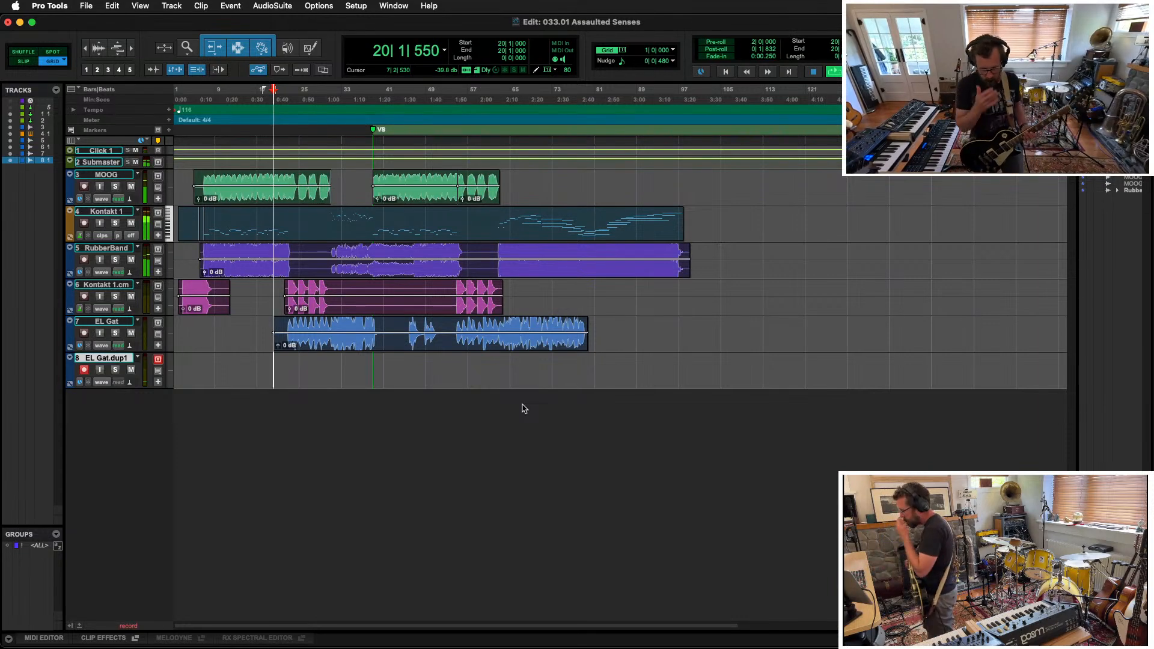
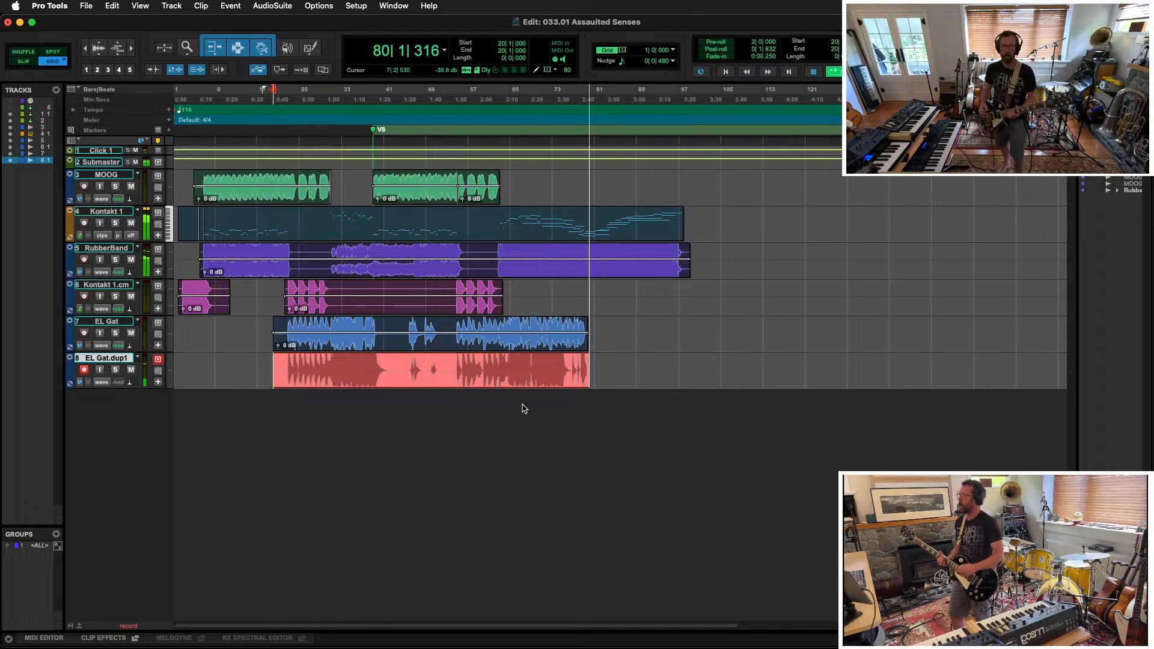
pyautogui.press('space')
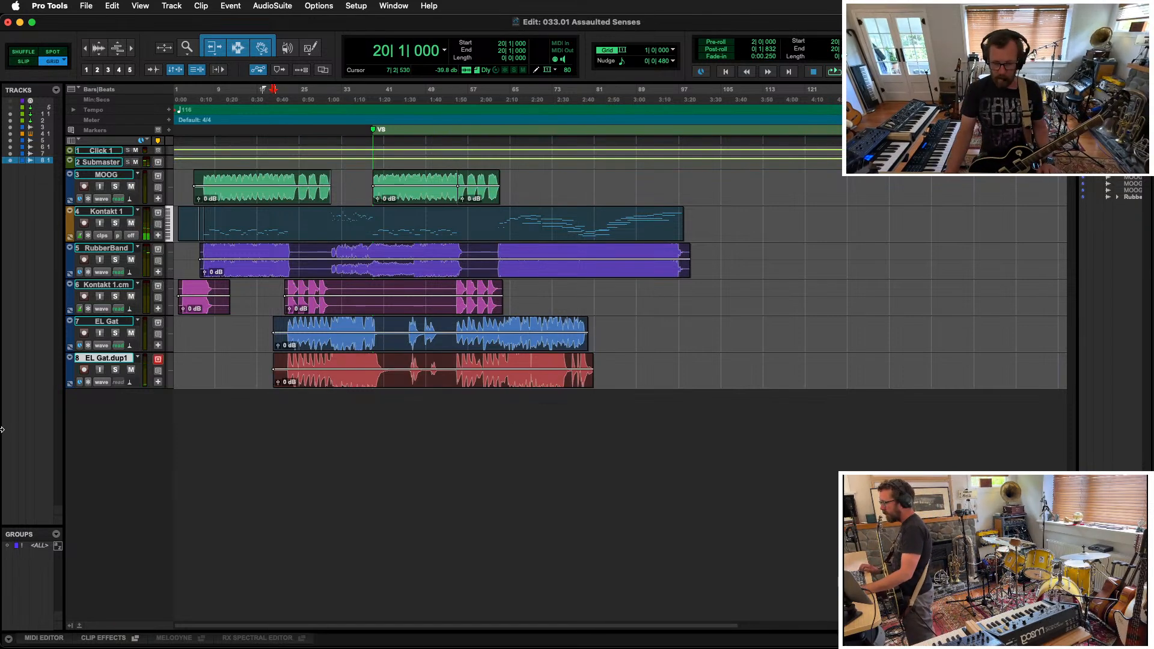
pyautogui.click(84, 369)
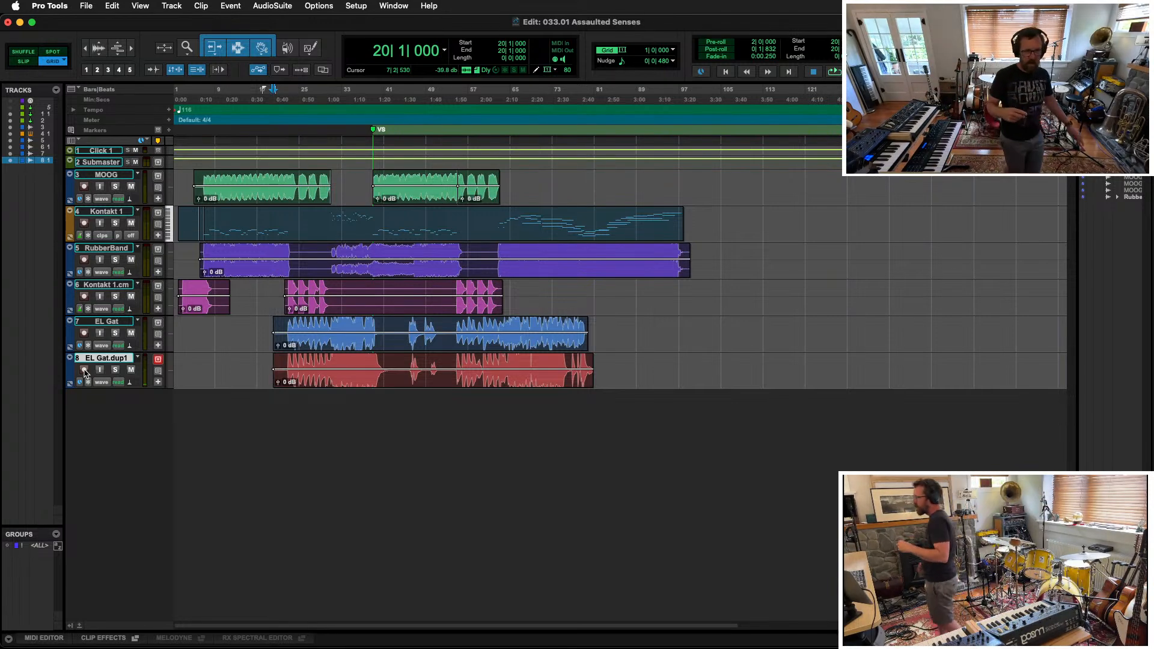
# Step: Create one new mono audio track named Stomps
pyautogui.press('super+shift+n')
pyautogui.press('Tab')
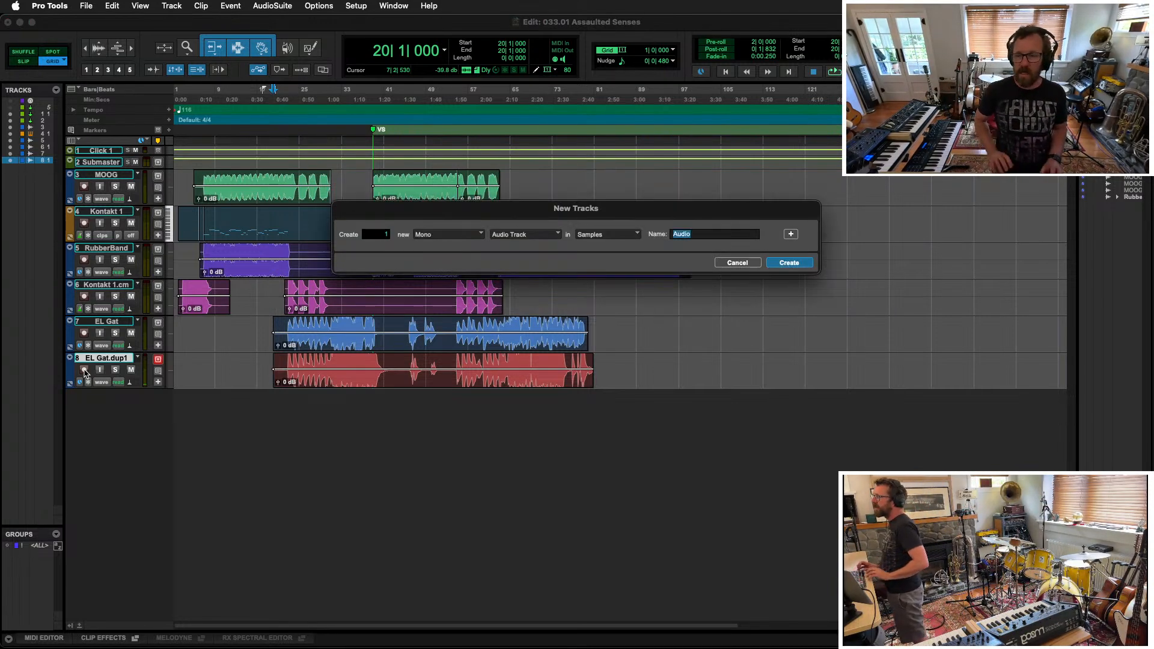
pyautogui.write('Stomps')
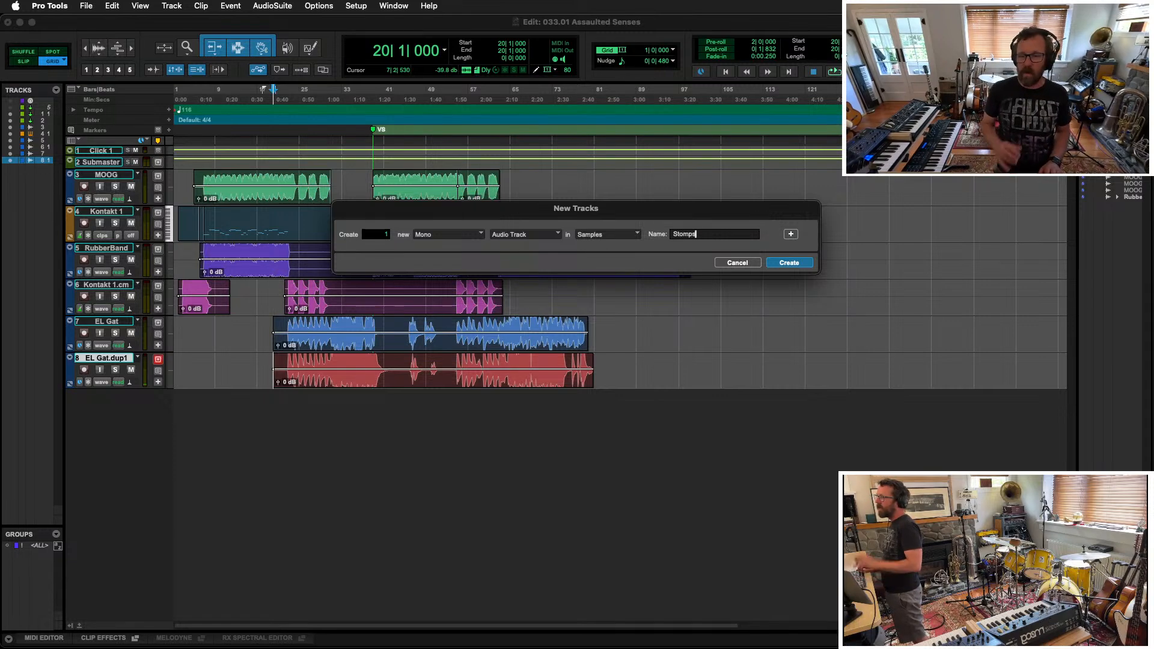
pyautogui.press('Return')
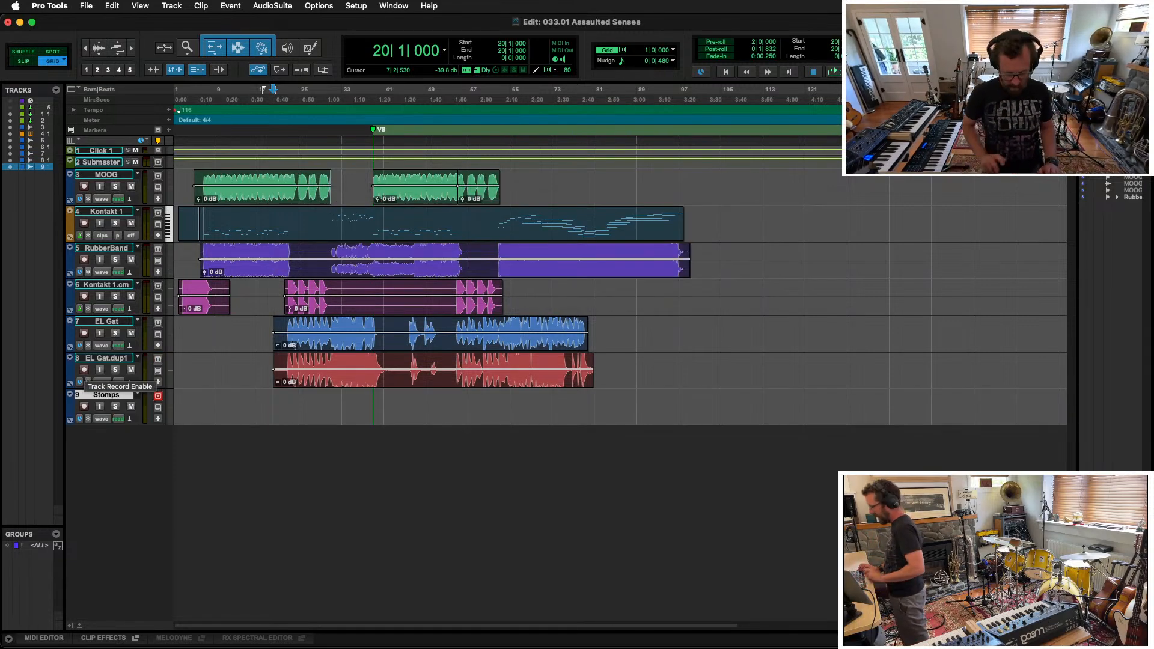
# Step: Set the Stomps track's input to the AKG C214 microphone and record-enable the track
pyautogui.press('super+equal')
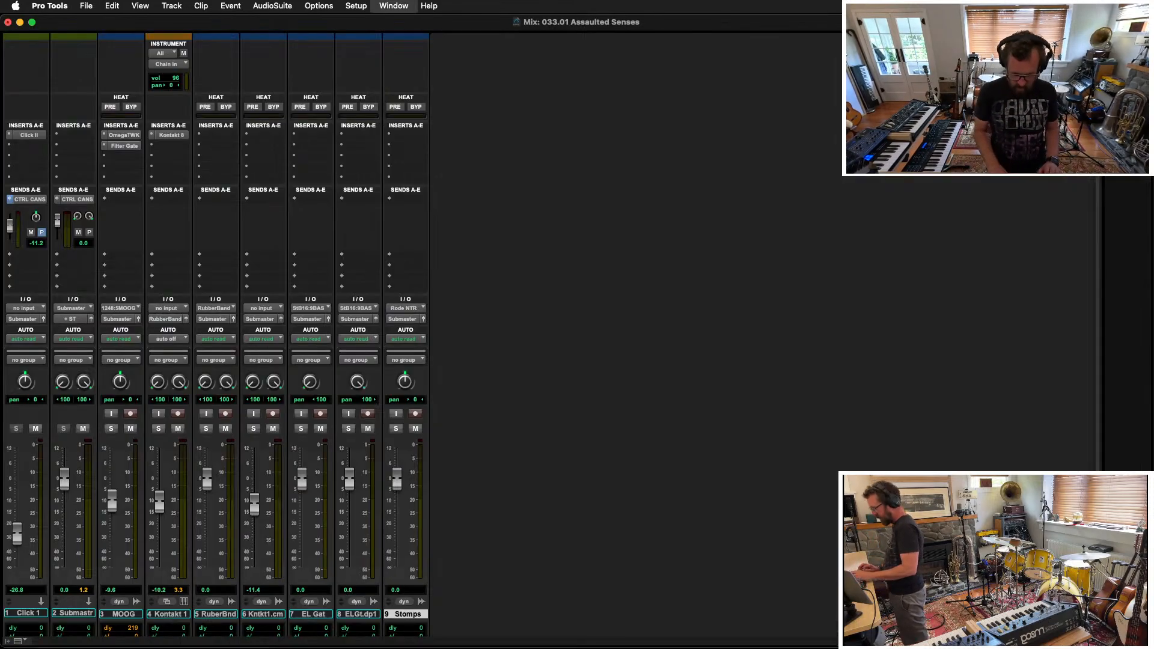
pyautogui.click(417, 308)
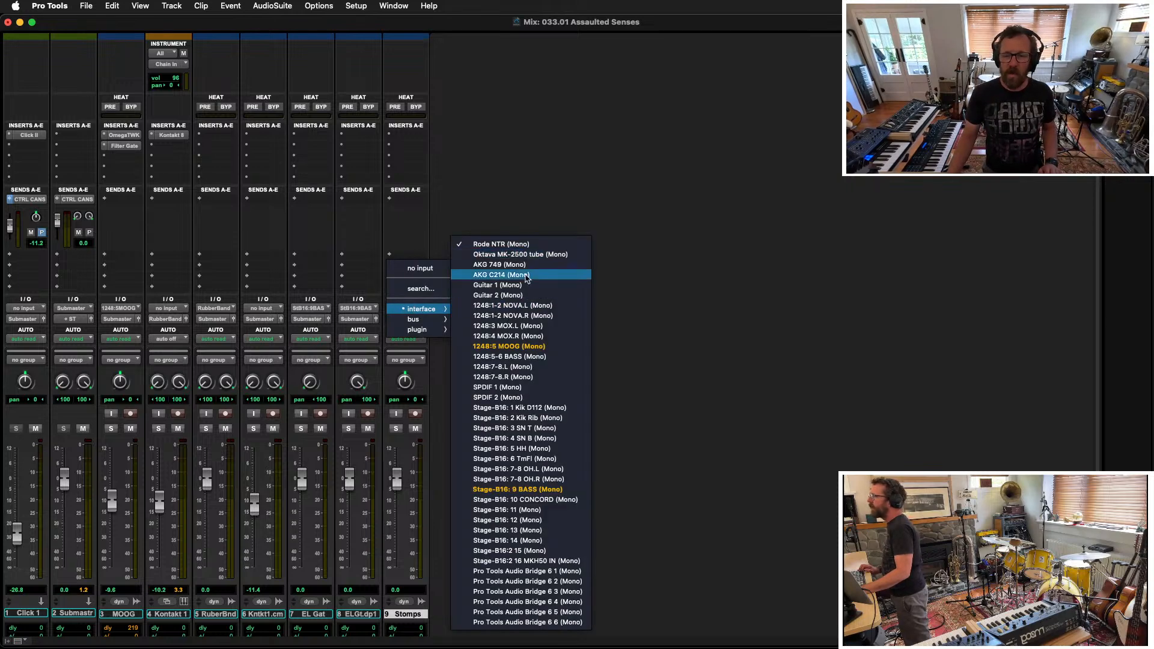
pyautogui.click(502, 275)
pyautogui.click(415, 414)
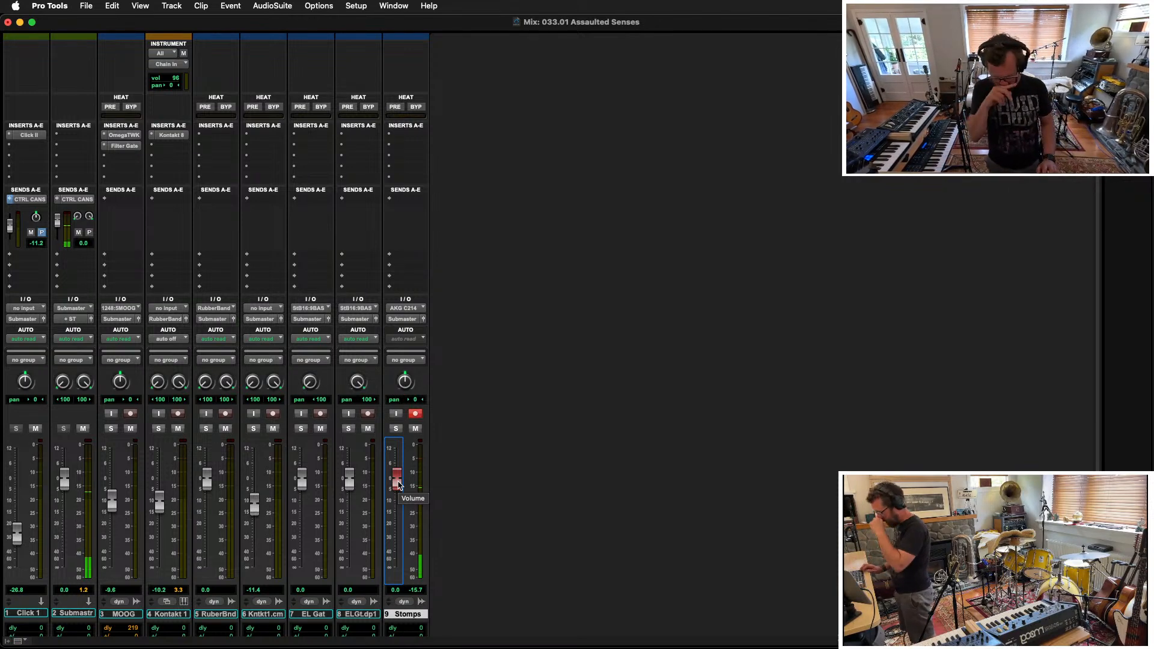
# Step: Record a short test take on the Stomps track from bar 1 and undo it
pyautogui.press('super+equal')
pyautogui.press('Return')
pyautogui.press('super+space')
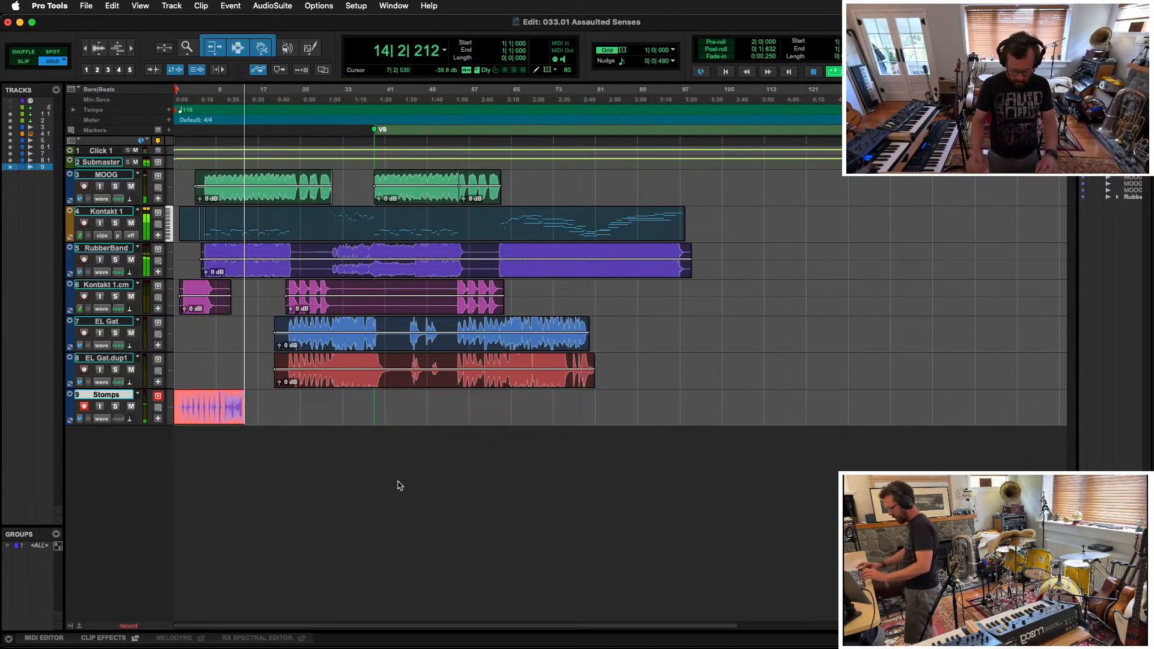
pyautogui.press('space')
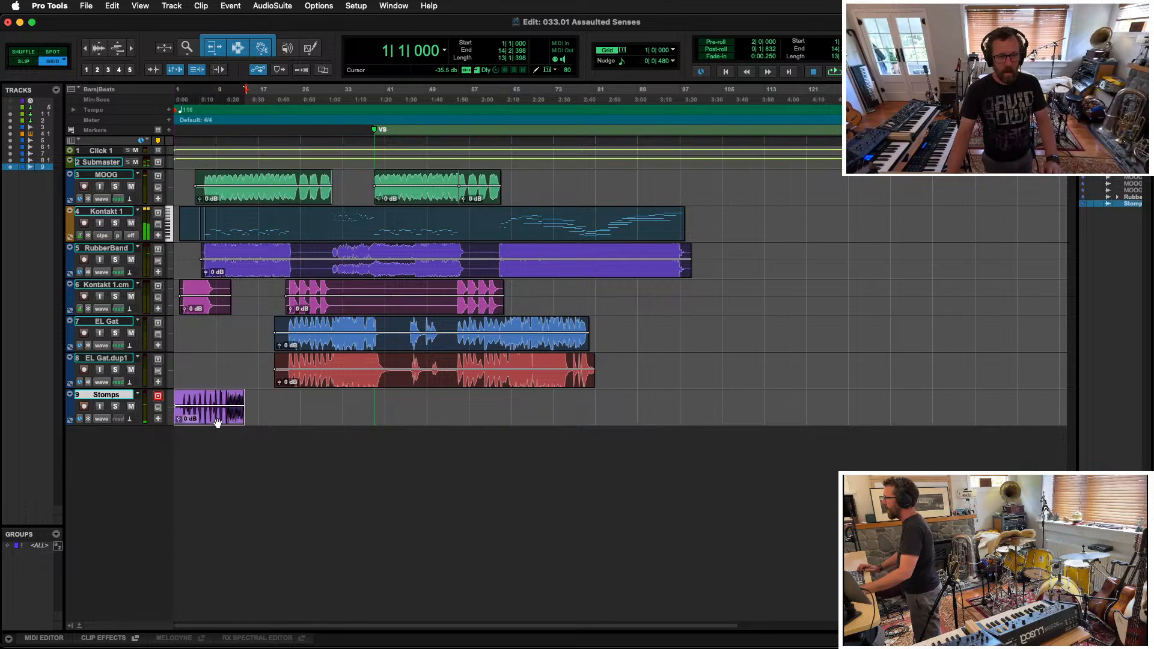
pyautogui.press('super+z')
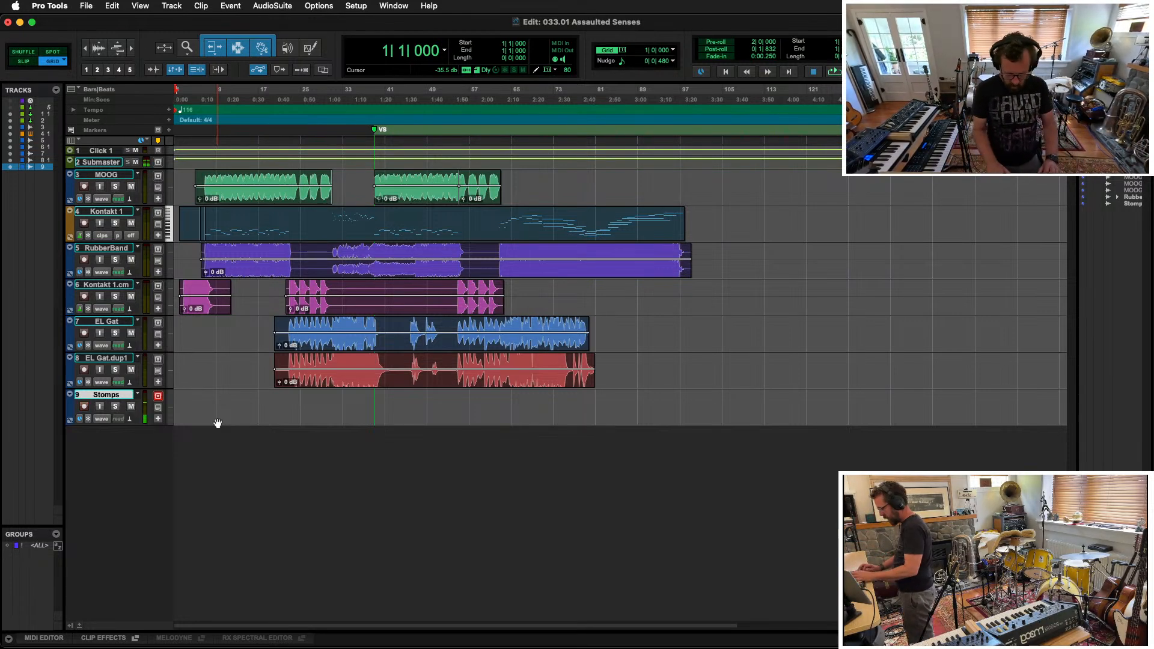
# Step: Insert the Brusfri noise reduction plug-in in the first insert slot of the Stomps track
pyautogui.press('super+equal')
pyautogui.click(405, 135)
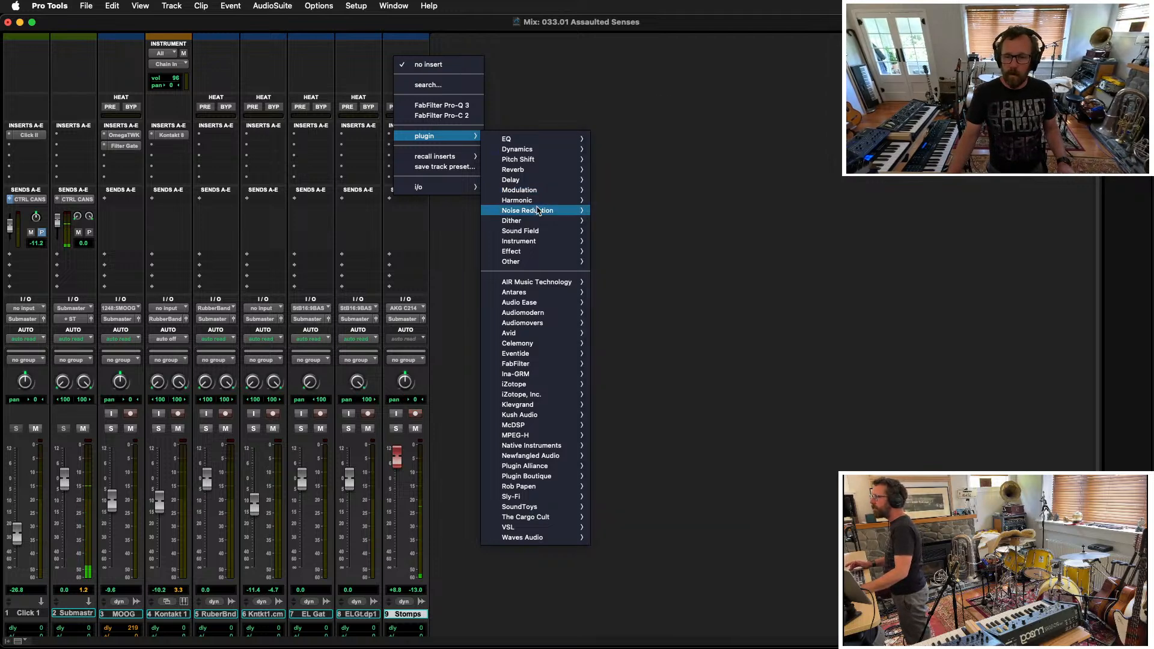
pyautogui.moveTo(540, 211)
pyautogui.click(678, 216)
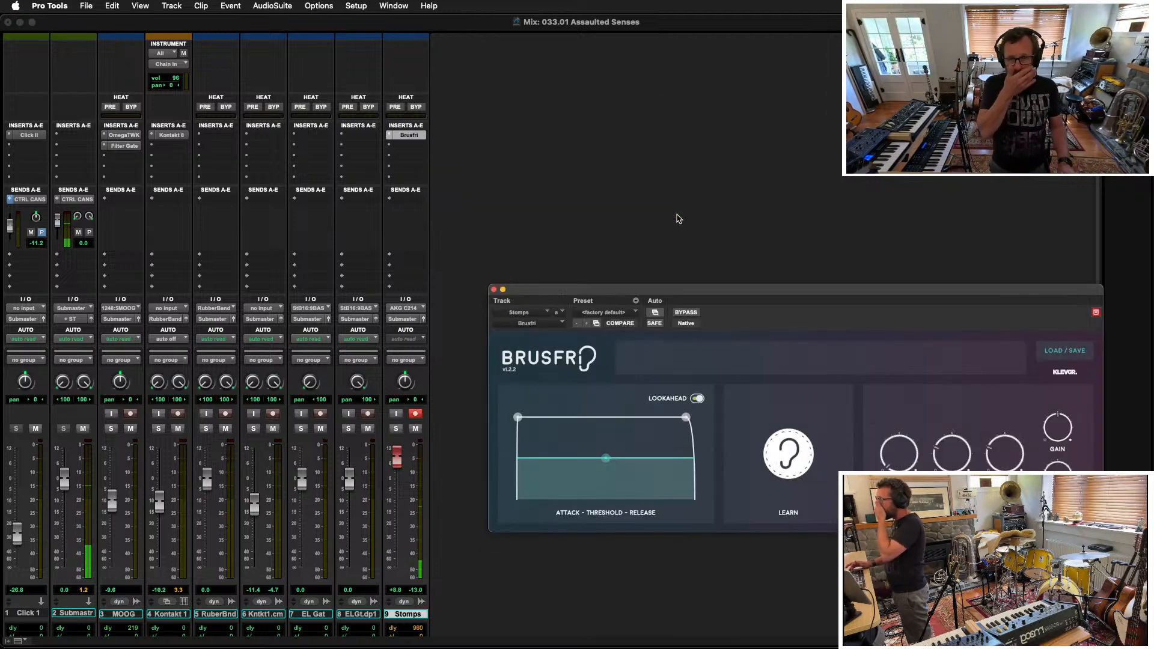
# Step: Have Brusfri learn a noise profile from the Stomps microphone's background noise
pyautogui.moveTo(788, 294); pyautogui.dragTo(669, 217)
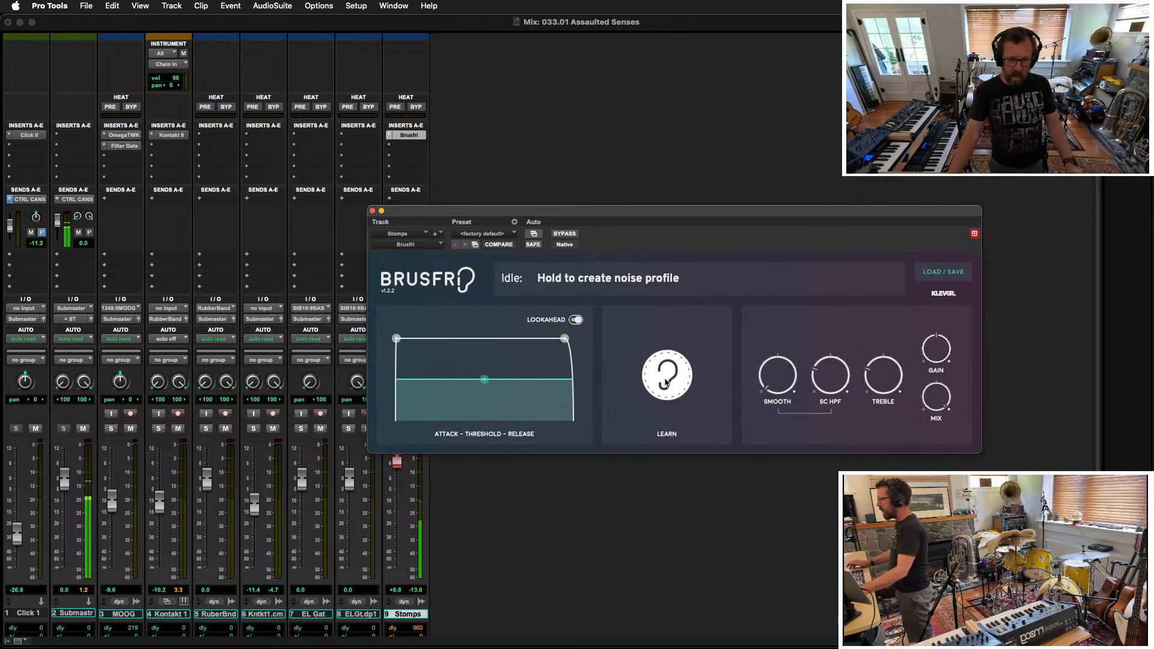
pyautogui.moveTo(690, 214); pyautogui.dragTo(405, 178)
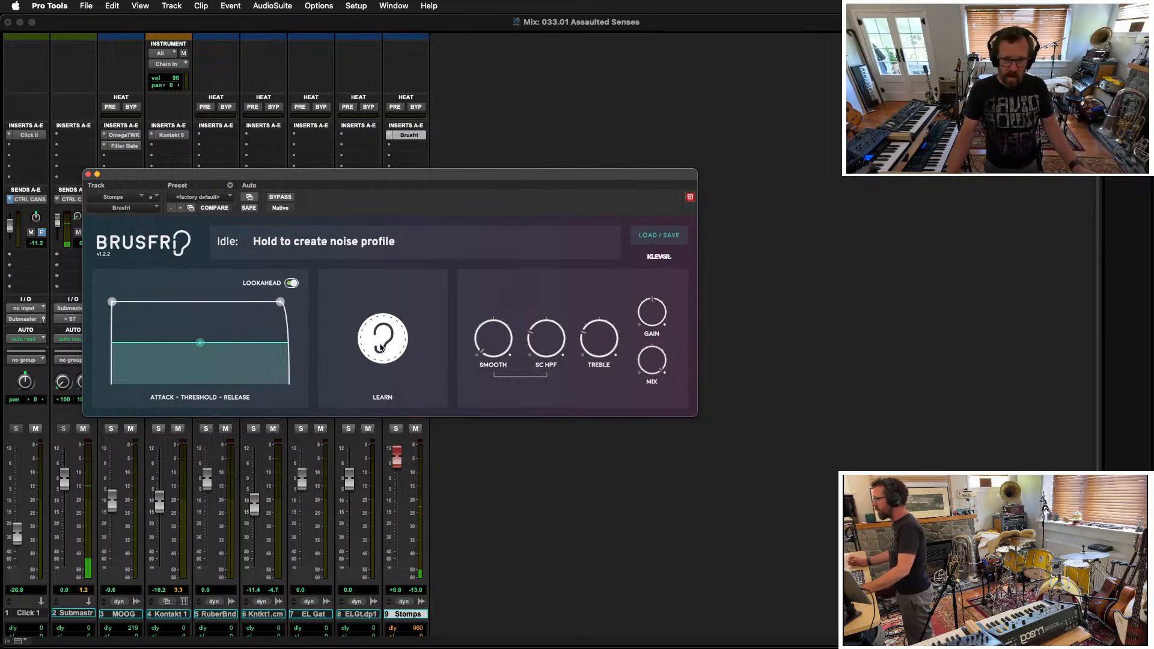
pyautogui.moveTo(381, 347); pyautogui.dragTo(381, 347)
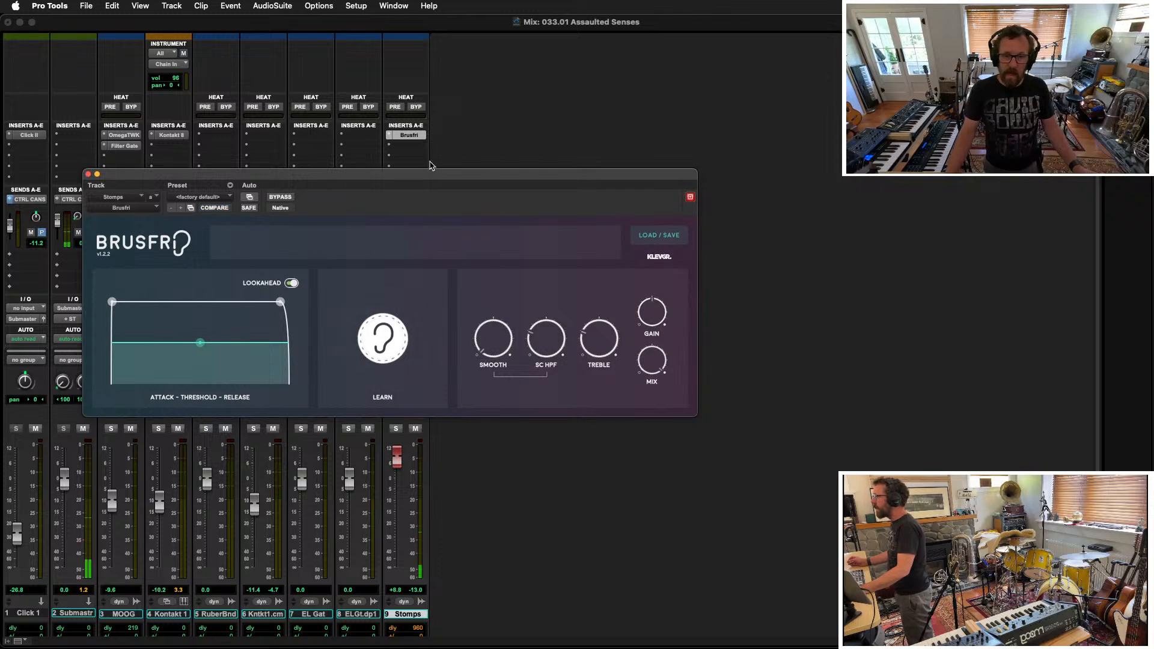
# Step: Compare the Stomps signal with Brusfri bypassed and active, and close the plug-in window
pyautogui.moveTo(435, 174)
pyautogui.mouseDown()
pyautogui.moveTo(905, 176)
pyautogui.moveTo(376, 183)
pyautogui.moveTo(413, 182)
pyautogui.mouseUp()
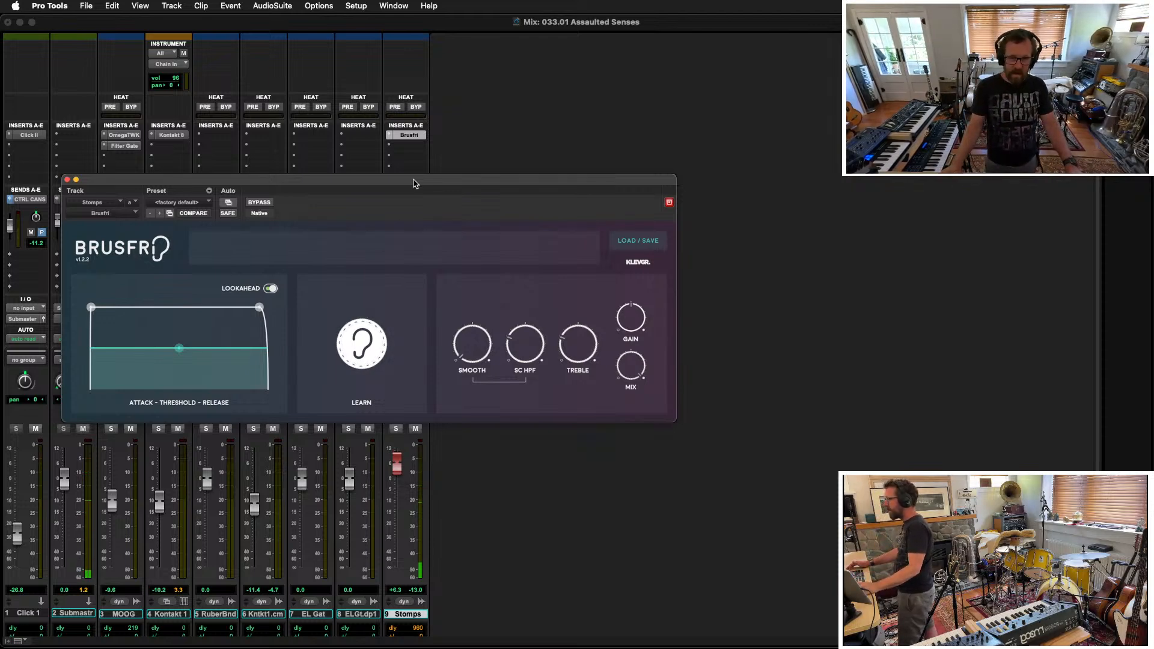
pyautogui.click(259, 204)
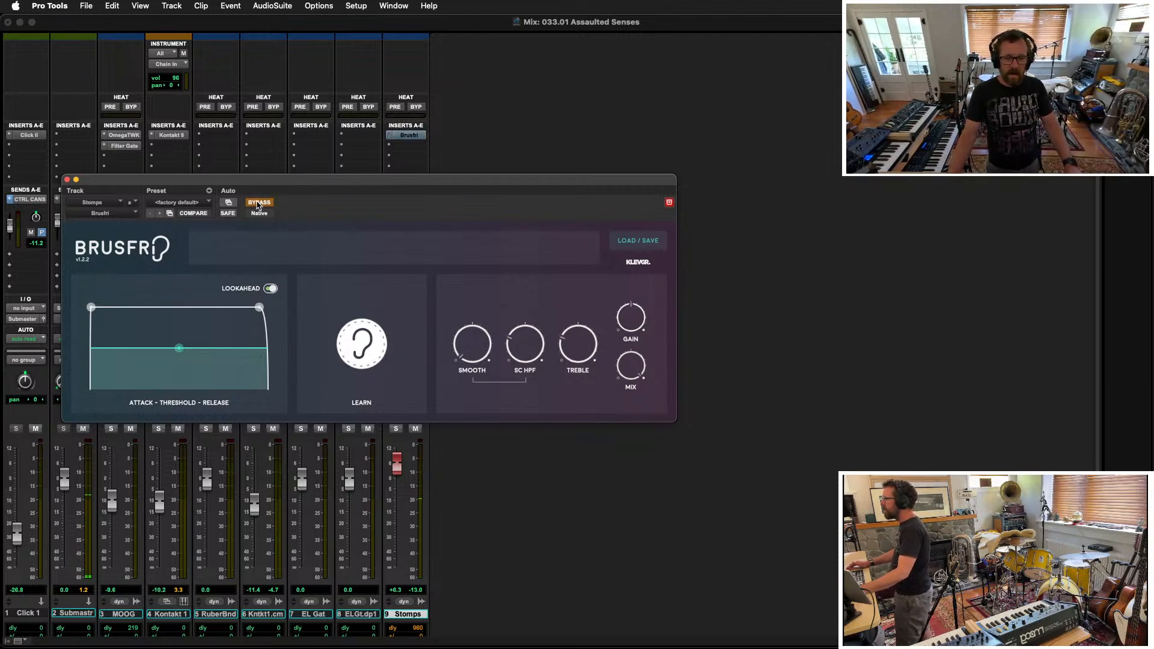
pyautogui.click(257, 203)
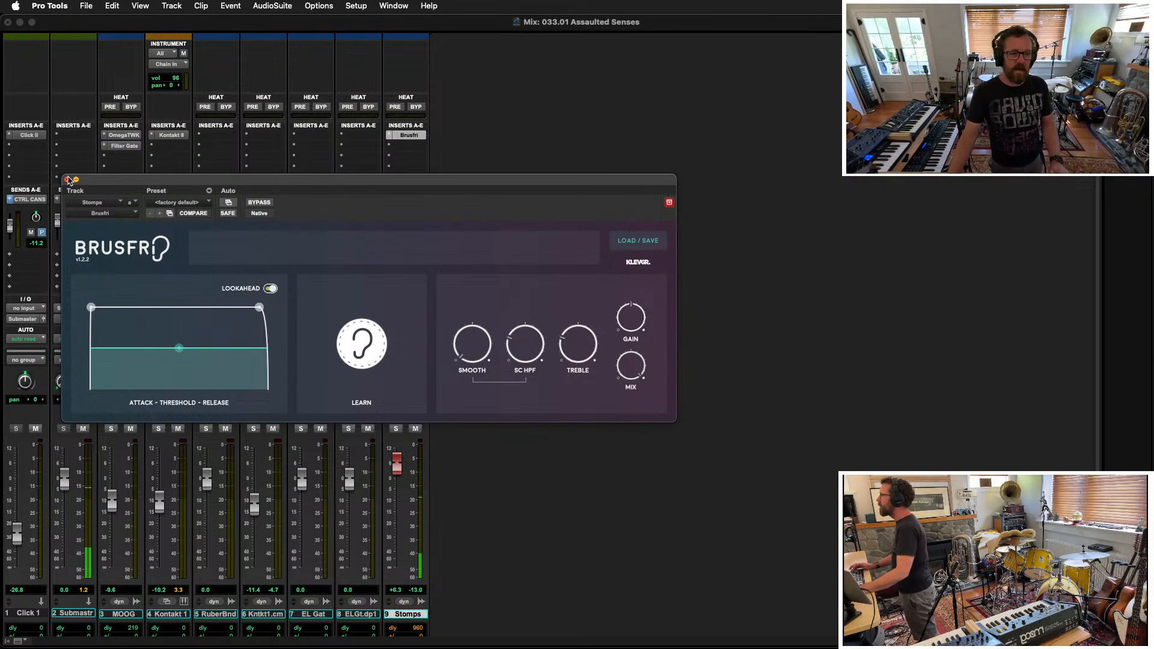
pyautogui.click(68, 180)
# Step: Record a full-length take on the Stomps track from bar 1 to the end of the song
pyautogui.press('super+equal')
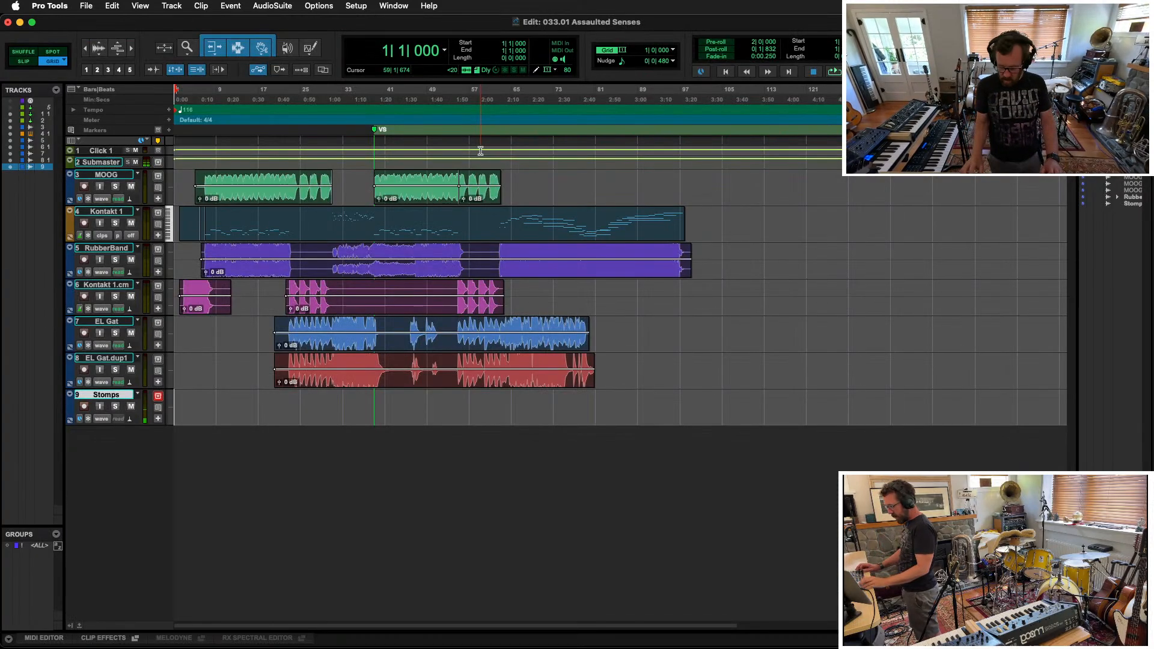
pyautogui.press('space')
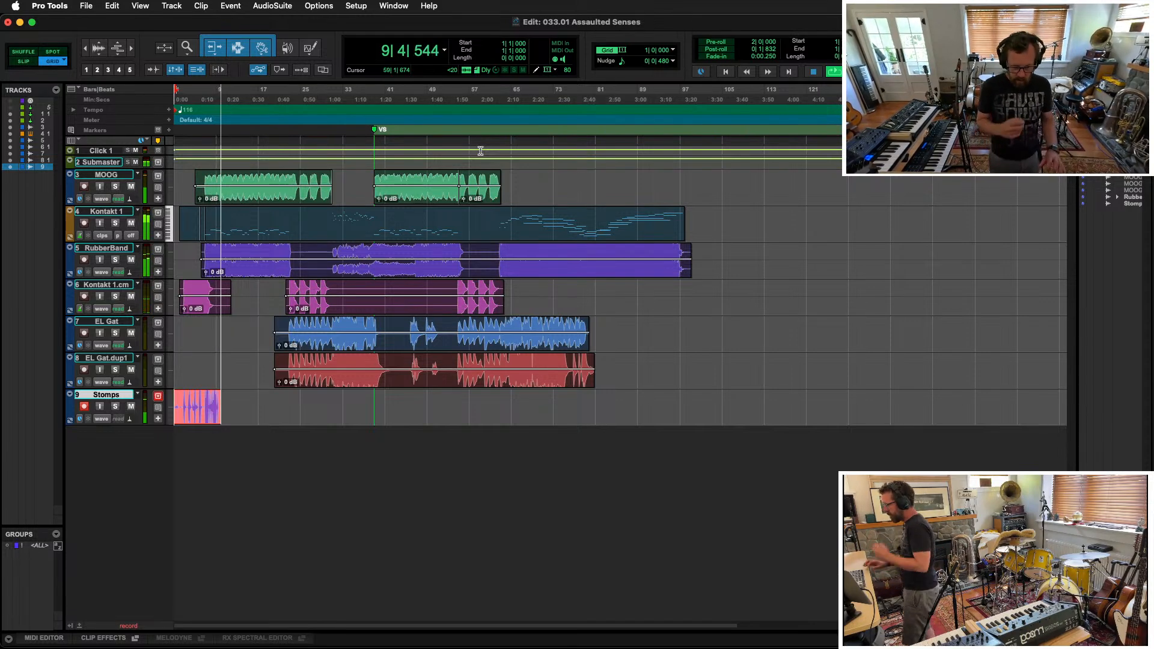
pyautogui.press('super+period')
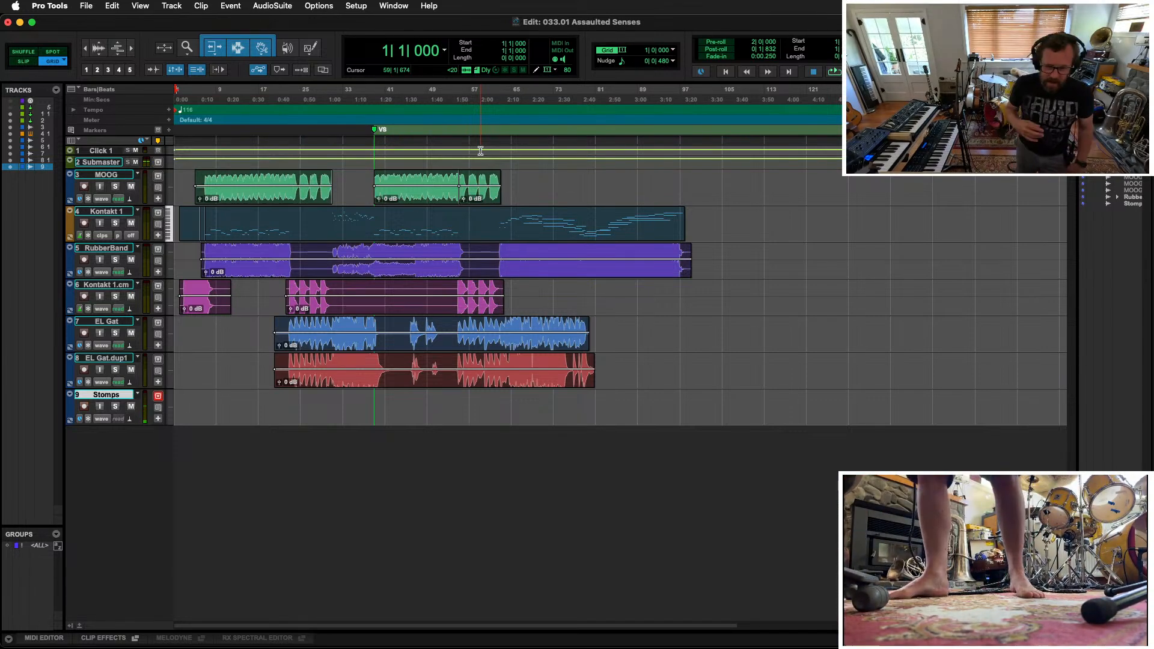
pyautogui.press('super+space')
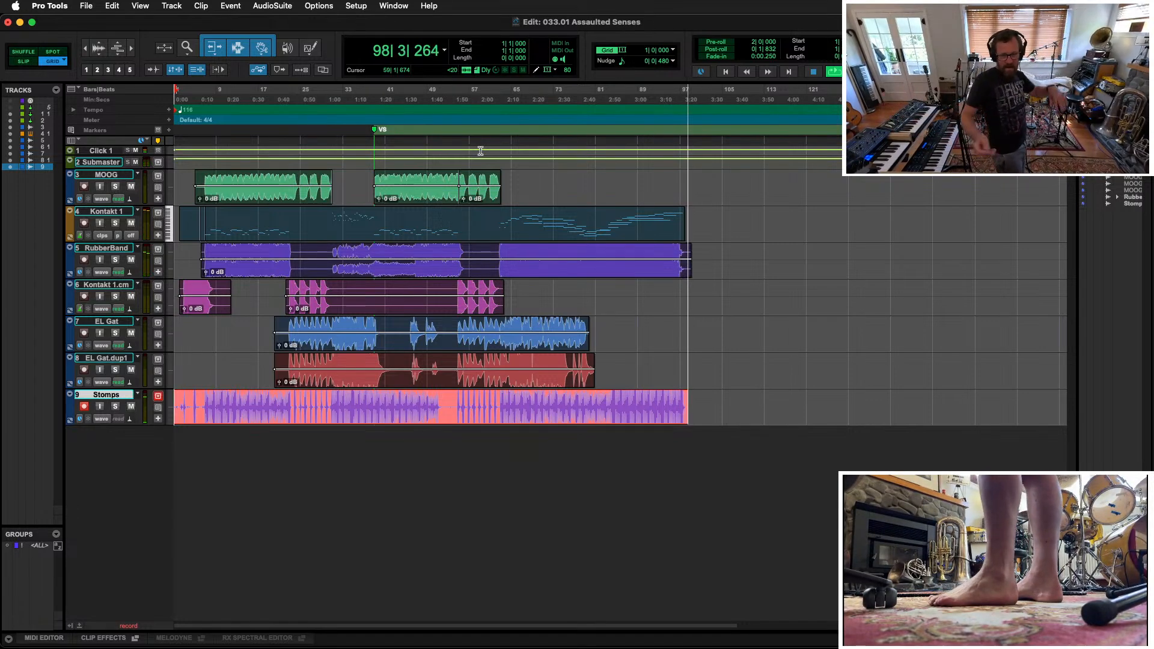
pyautogui.press('space')
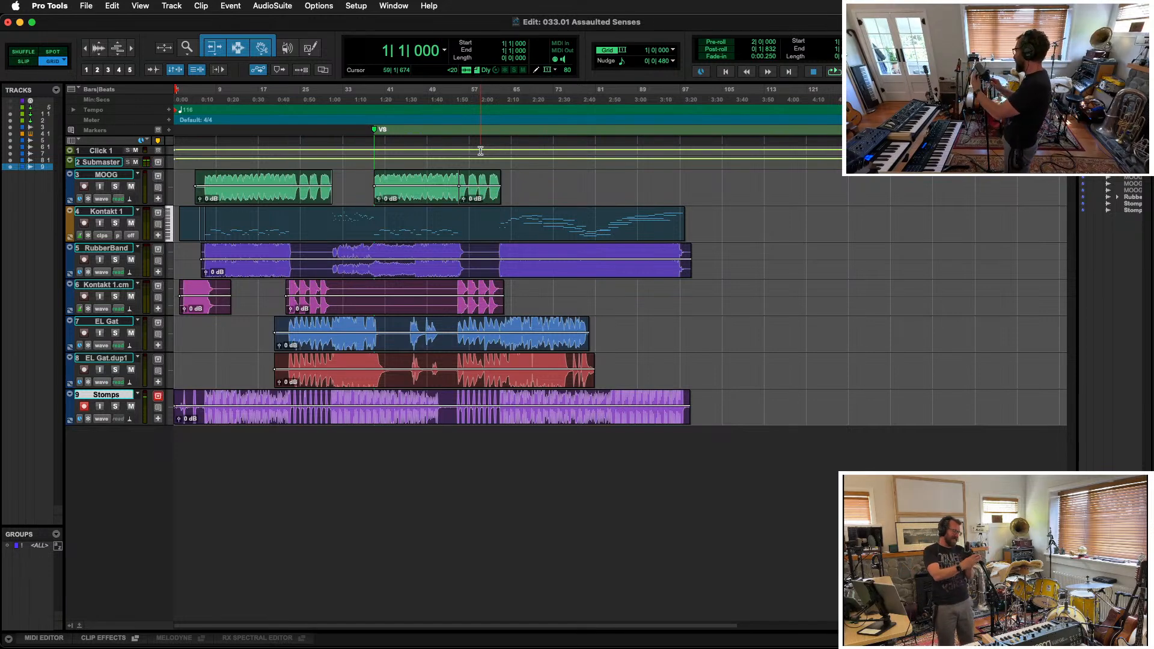
# Step: Solo the Stomps track and turn off its record enable
pyautogui.press('super+equal')
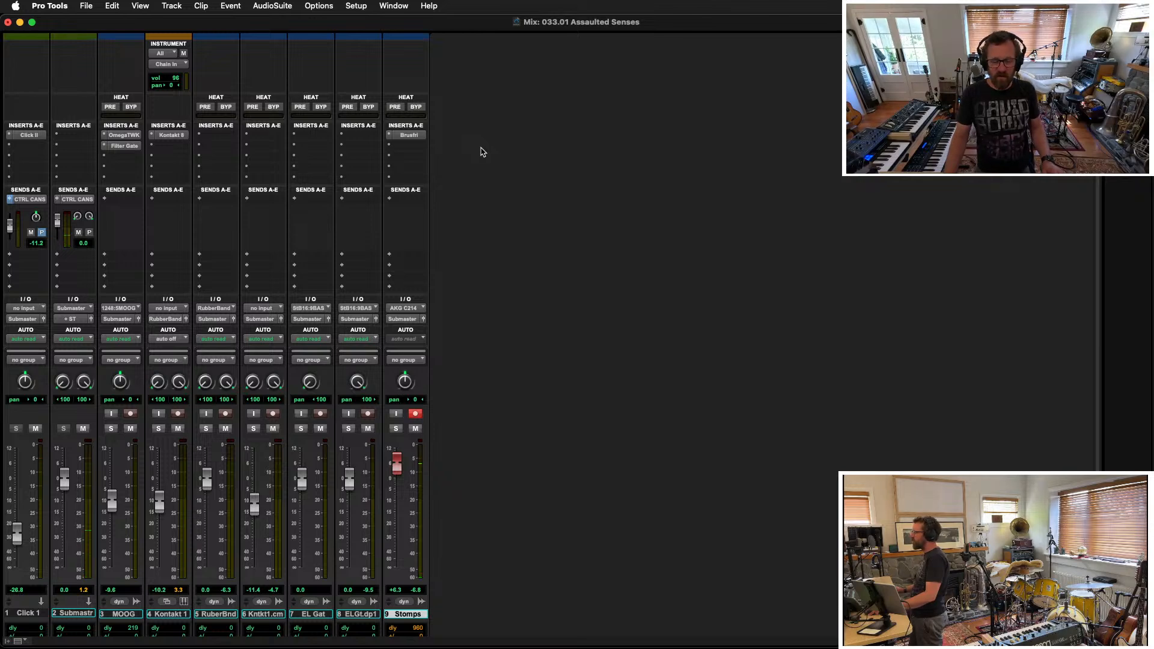
pyautogui.click(396, 428)
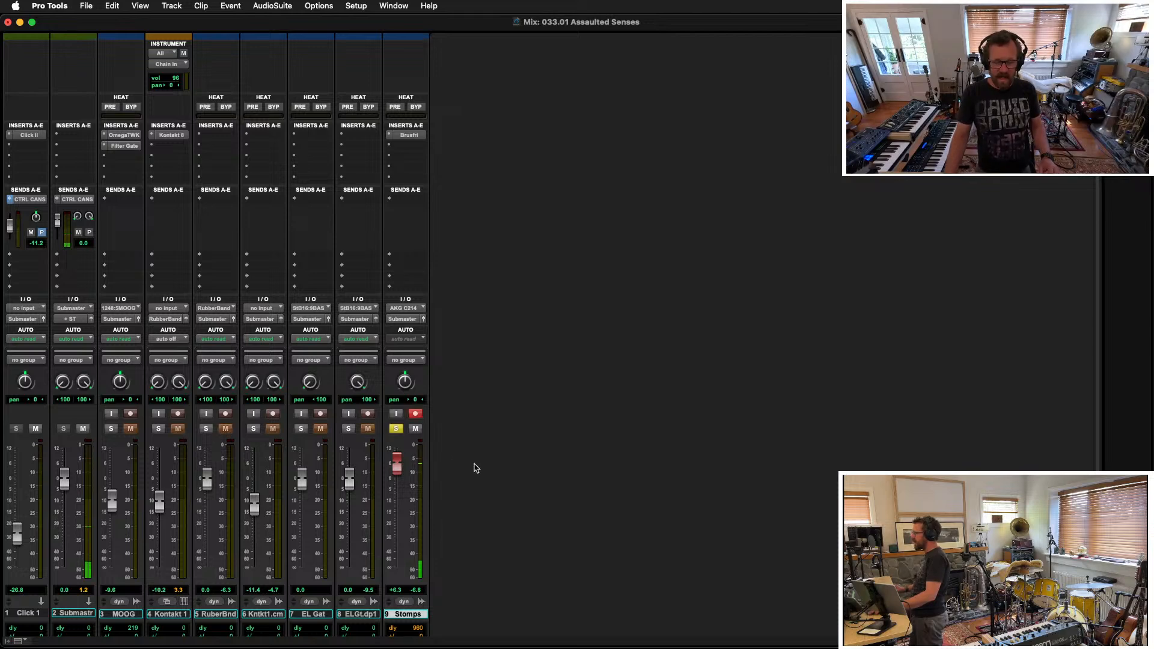
pyautogui.click(413, 413)
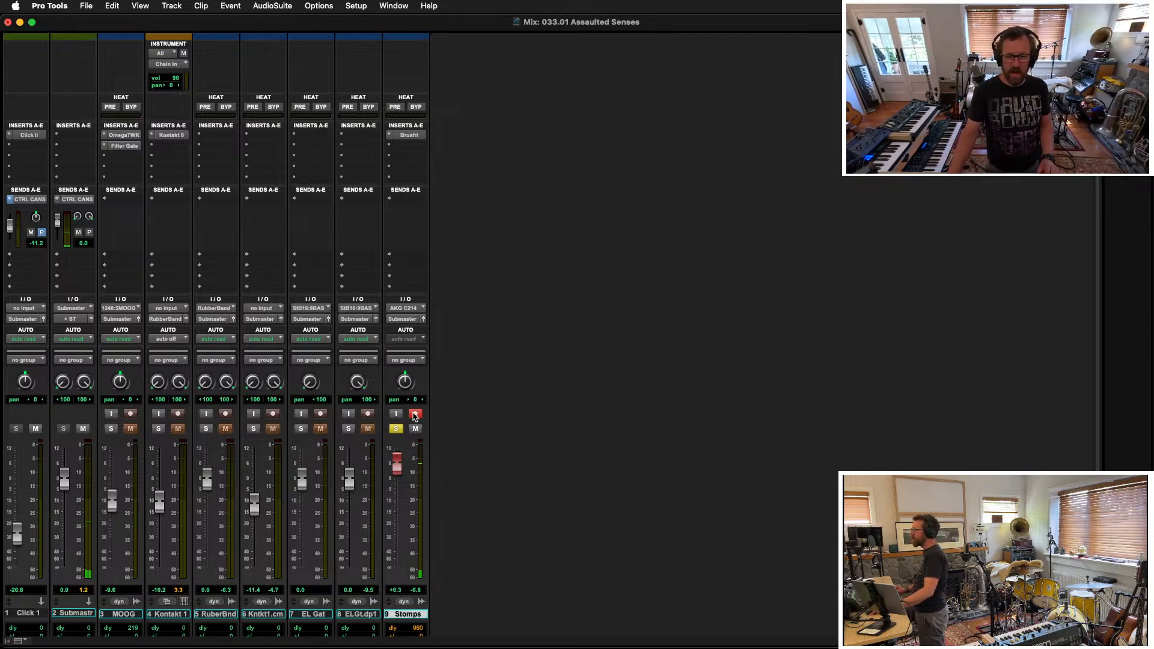
# Step: Play back the soloed Stomps take from bar 65 and bar 54, unsolo the track and show the whole song
pyautogui.press('super+equal')
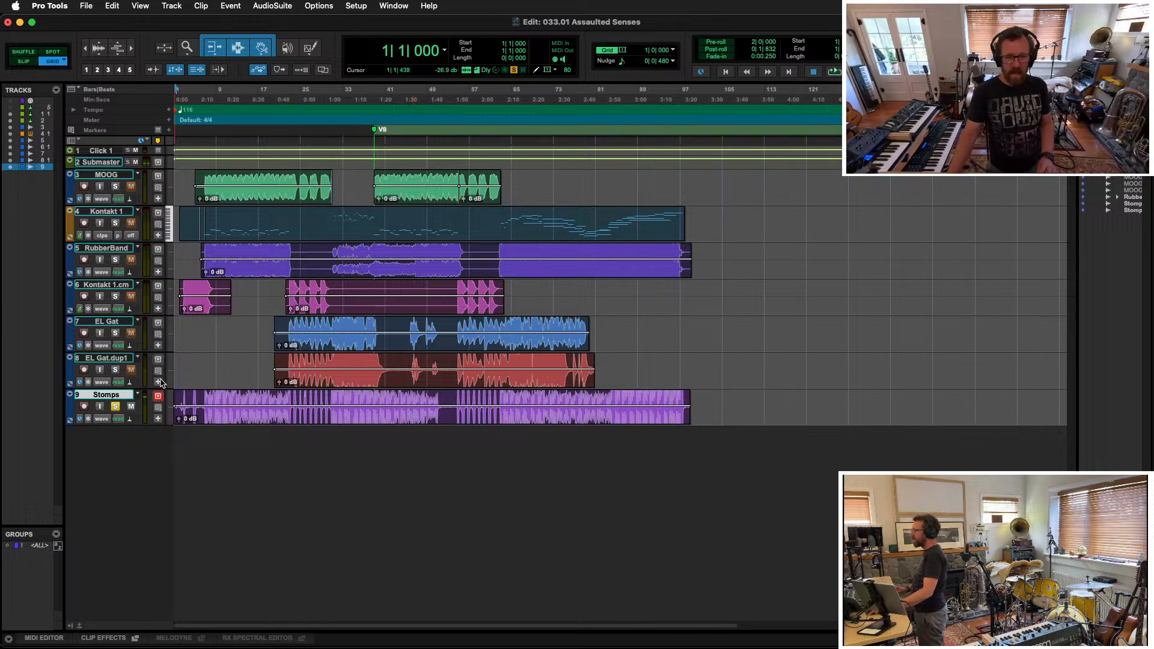
pyautogui.click(510, 400)
pyautogui.press('space')
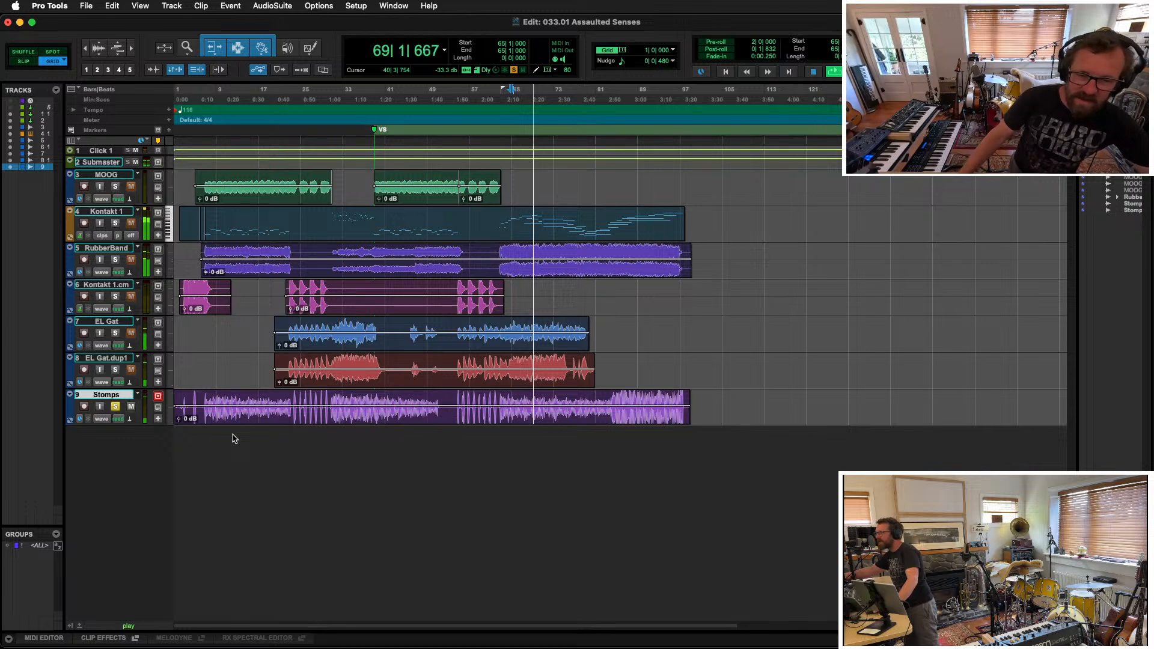
pyautogui.click(455, 397)
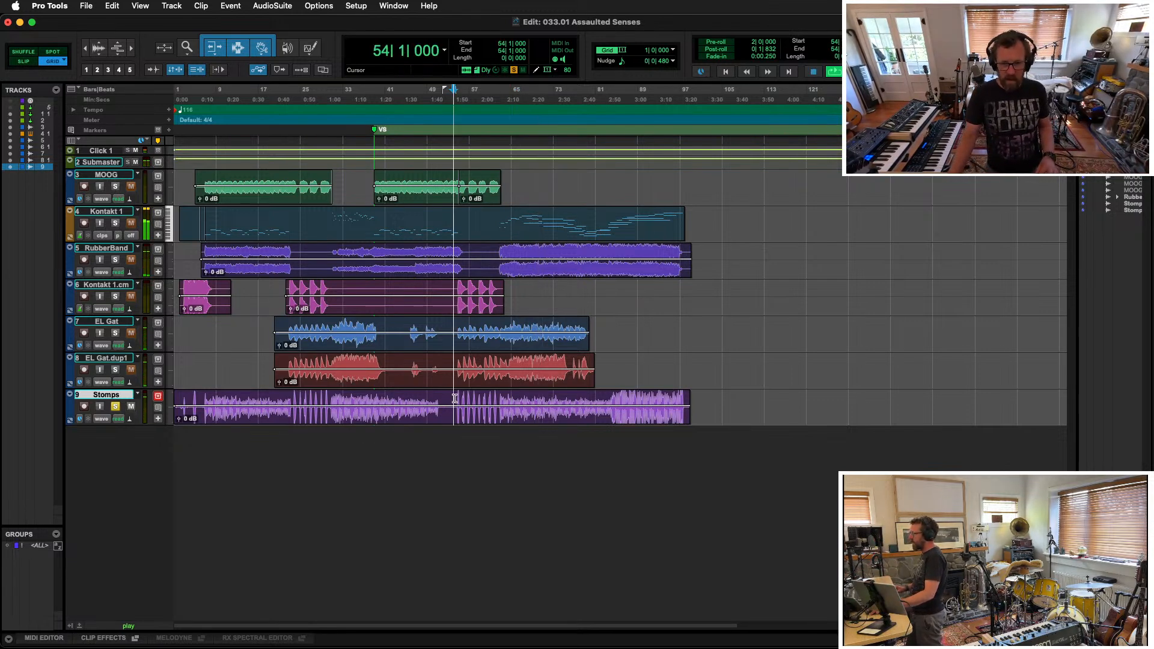
pyautogui.press('t')
pyautogui.press('t')
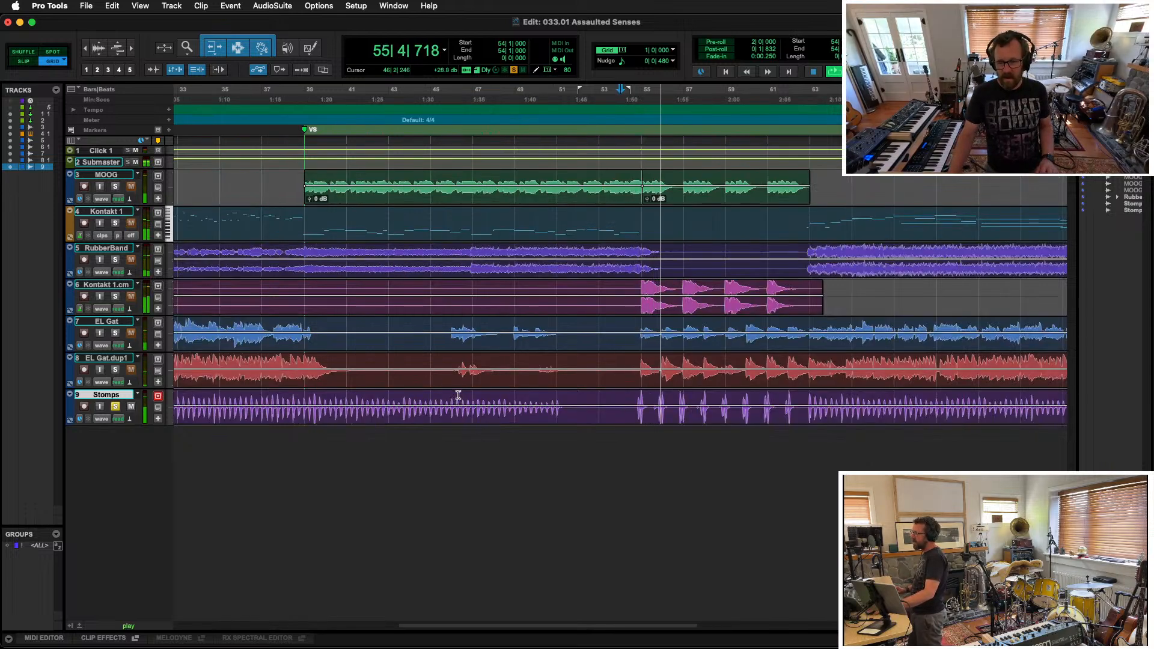
pyautogui.press('space')
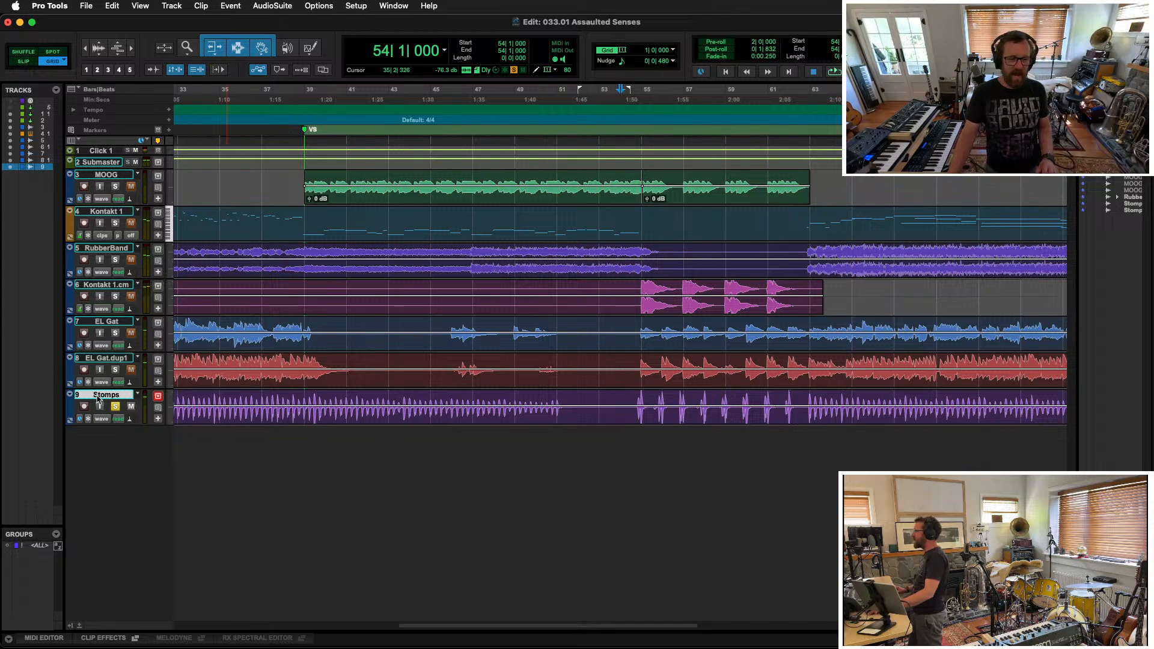
pyautogui.click(116, 409)
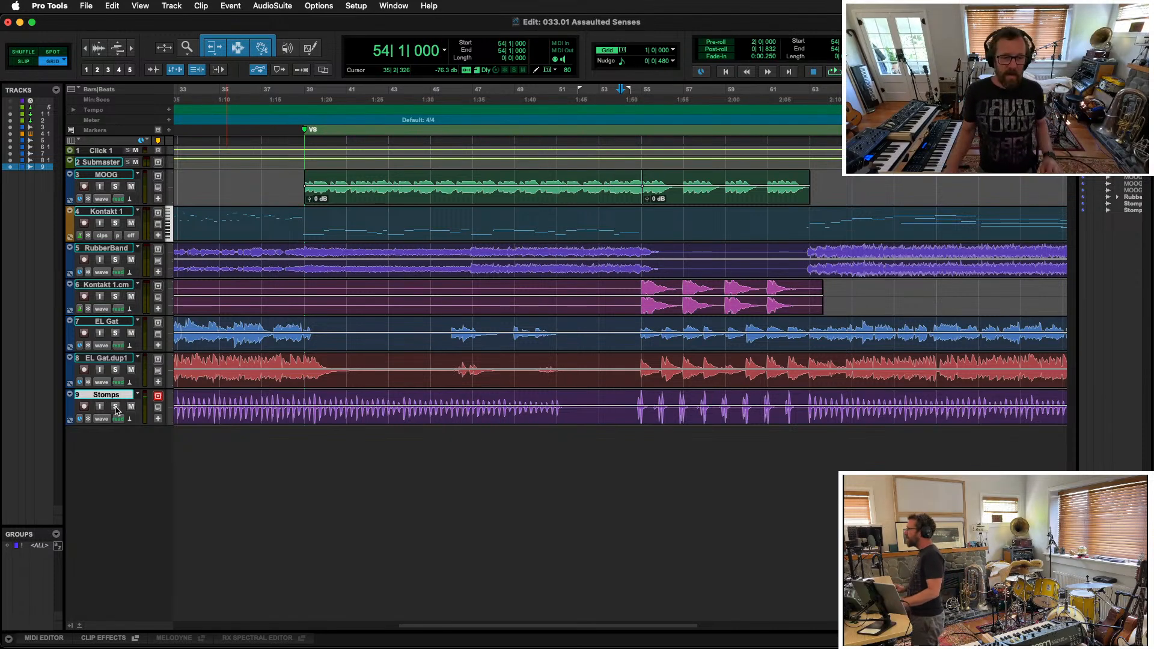
pyautogui.press('r')
pyautogui.press('r')
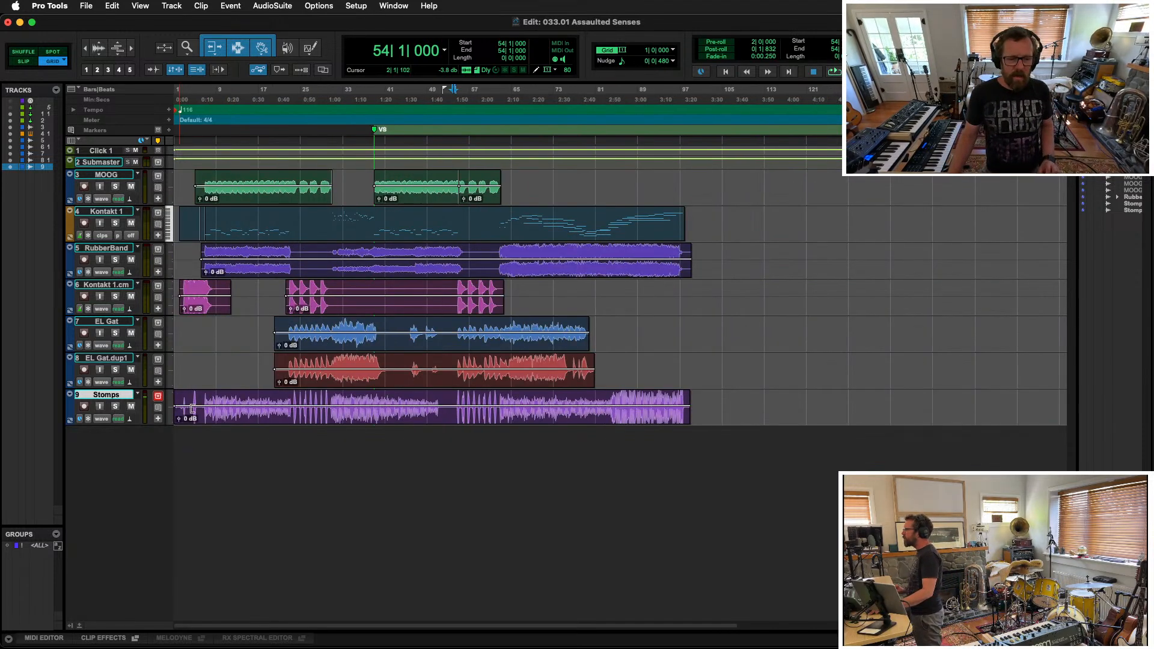
pyautogui.press('r')
pyautogui.press('t')
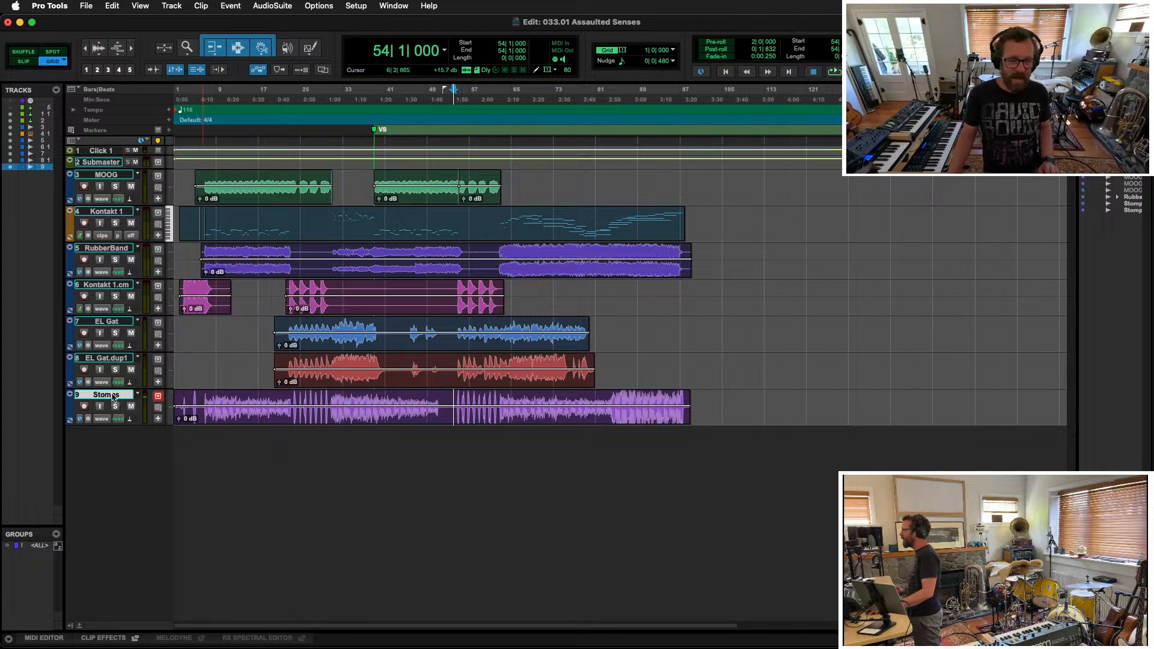
# Step: Insert the SILIKA compressor after Brusfri on the Stomps track in the mixer
pyautogui.press('super+equal')
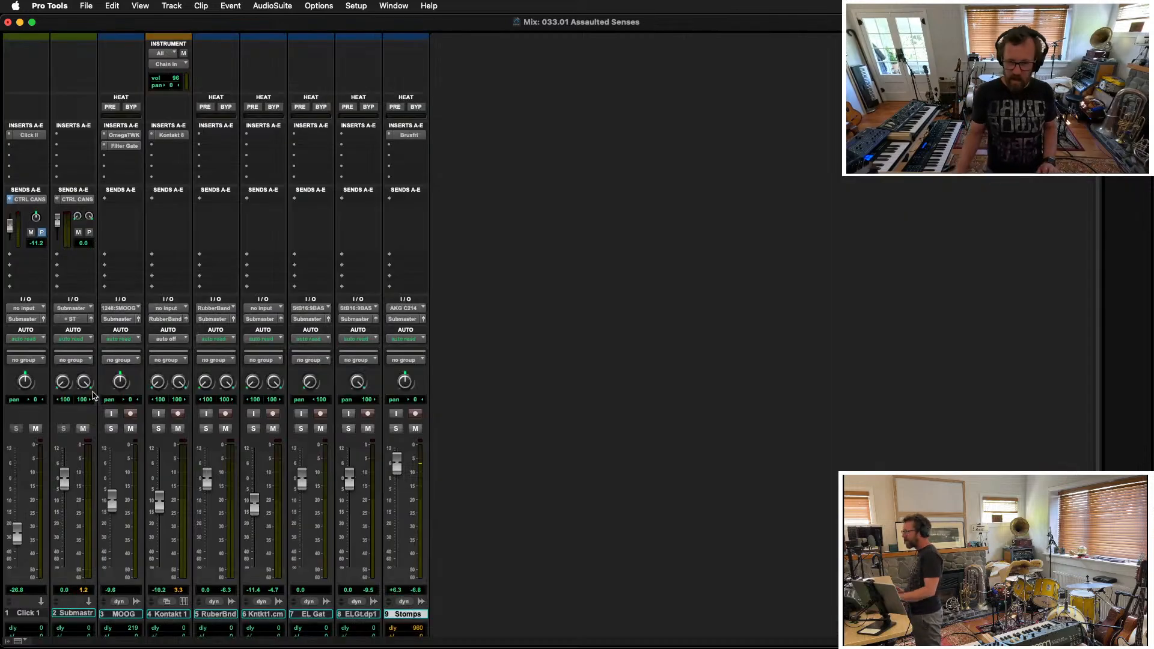
pyautogui.click(403, 150)
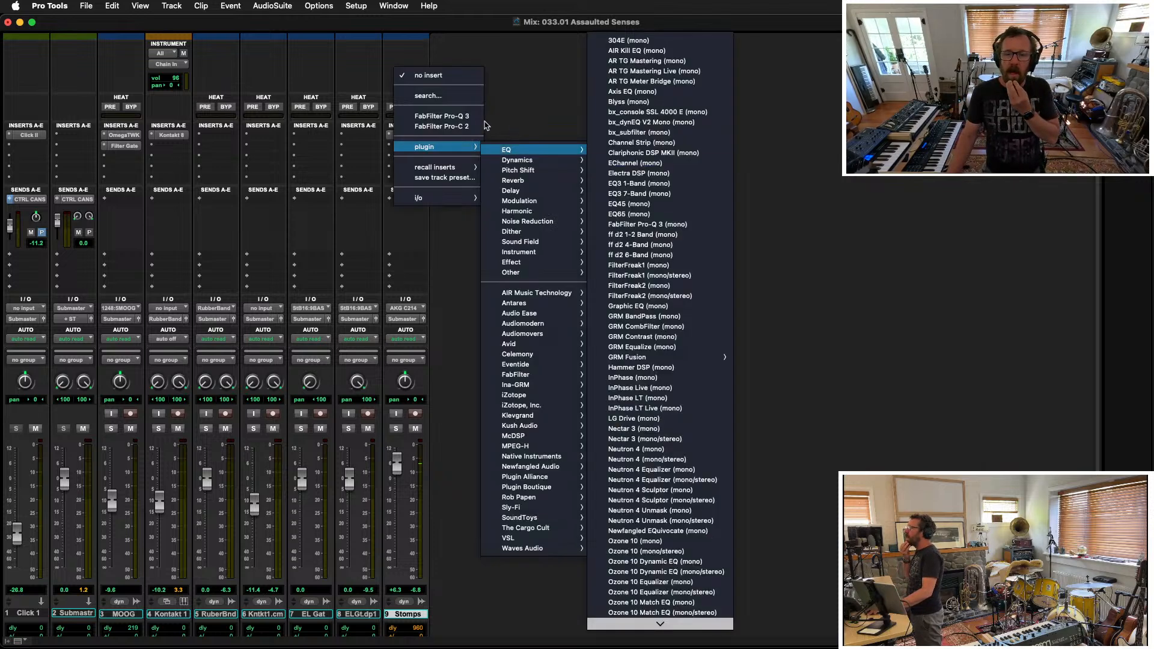
pyautogui.moveTo(535, 161)
pyautogui.scroll(-10, 655, 300)
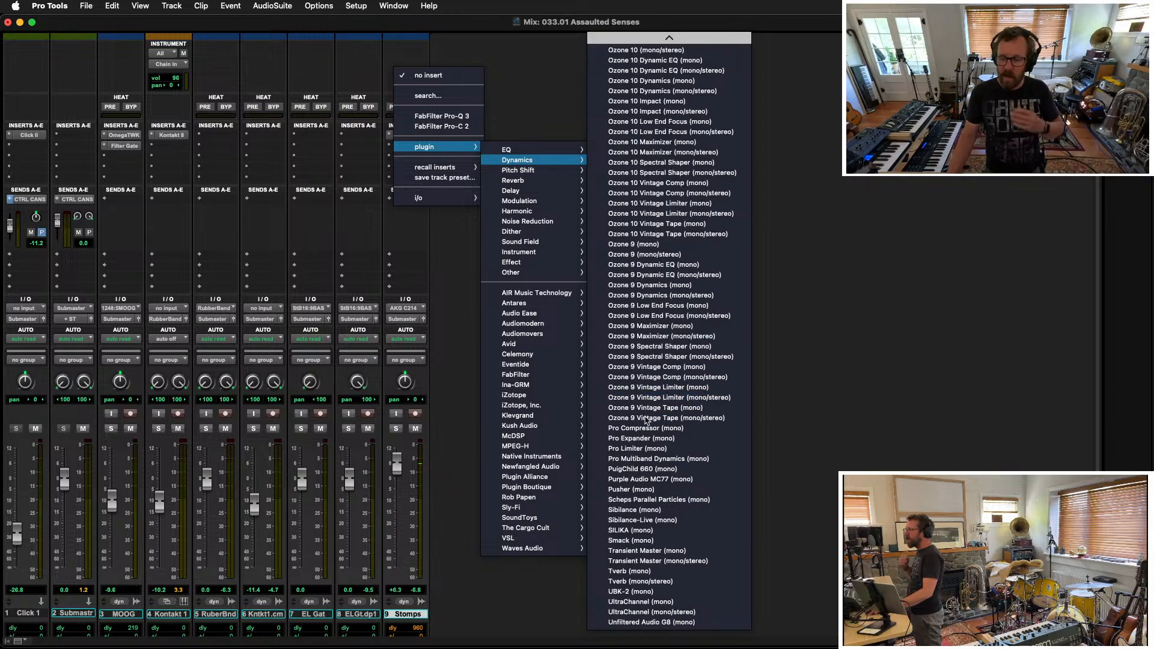
pyautogui.click(654, 530)
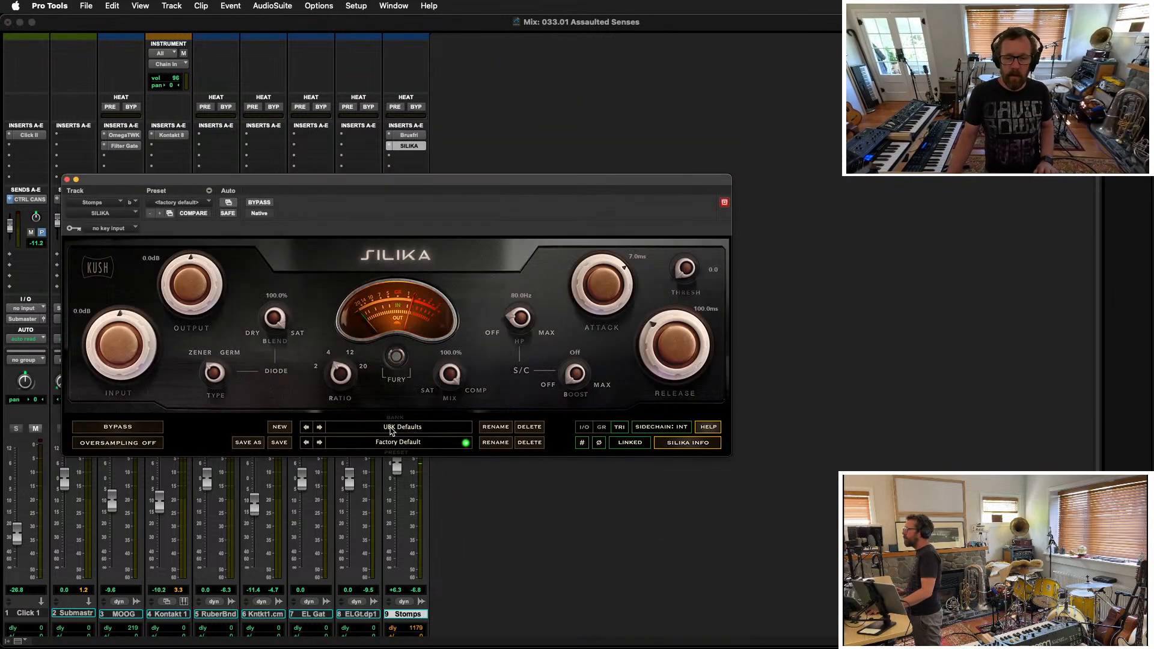
# Step: Load SILIKA's Energized Vintage Punch preset from the Drum Buss bank and move the plug-in window clear of the channel strips
pyautogui.click(392, 430)
pyautogui.click(399, 463)
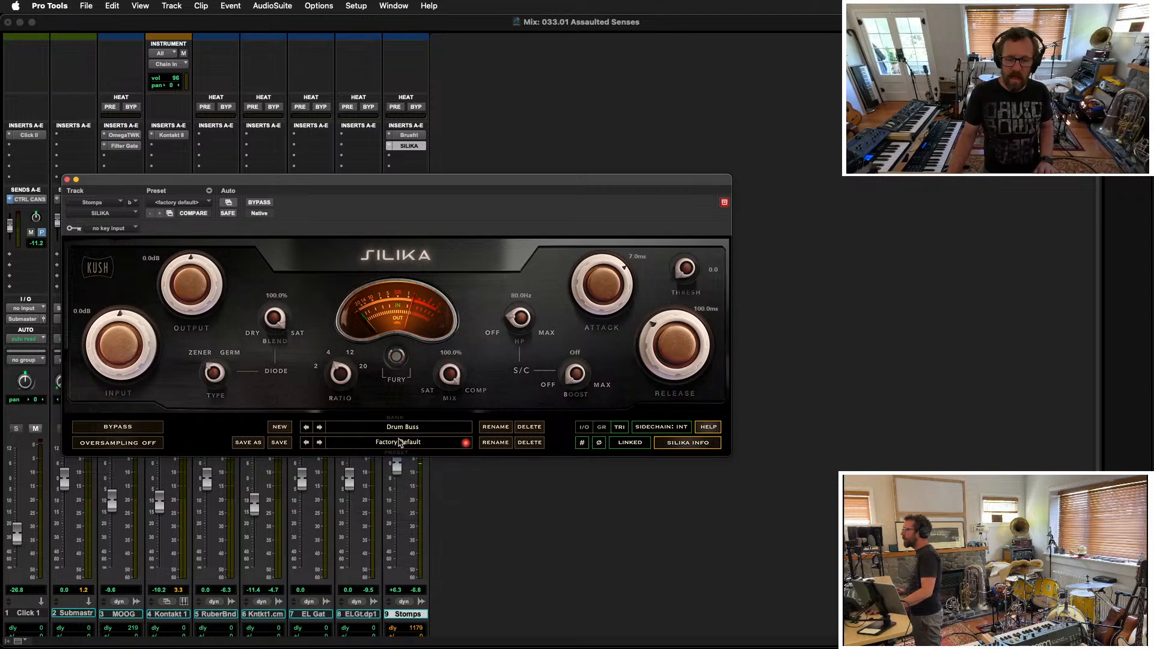
pyautogui.click(399, 443)
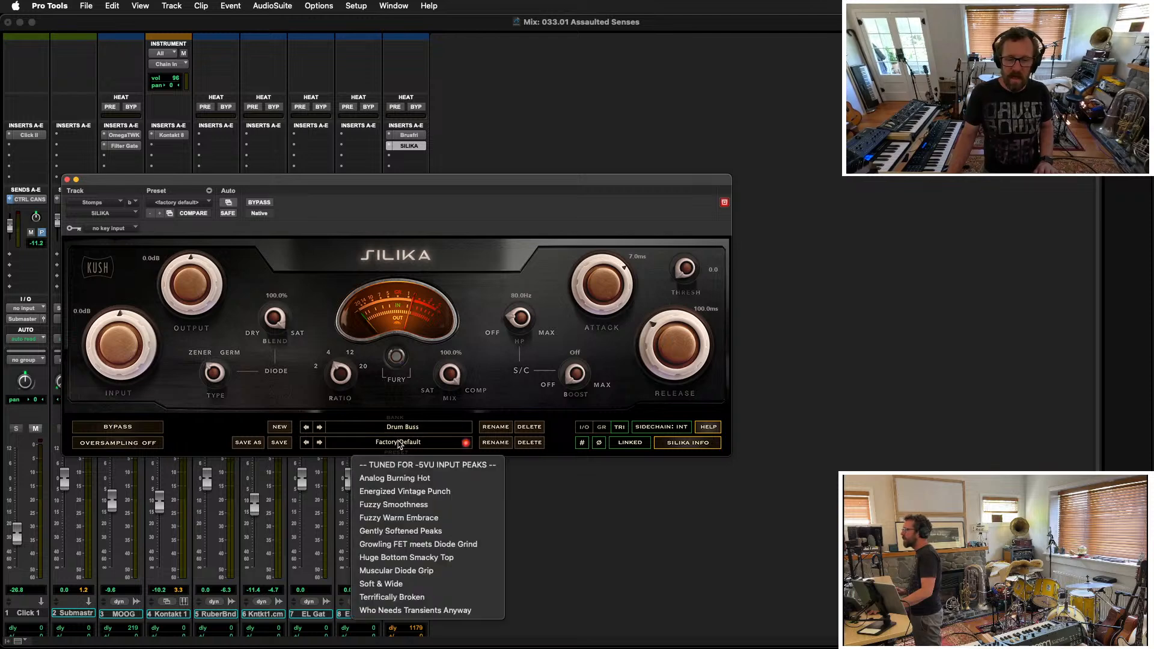
pyautogui.click(425, 492)
pyautogui.moveTo(436, 193); pyautogui.dragTo(863, 162)
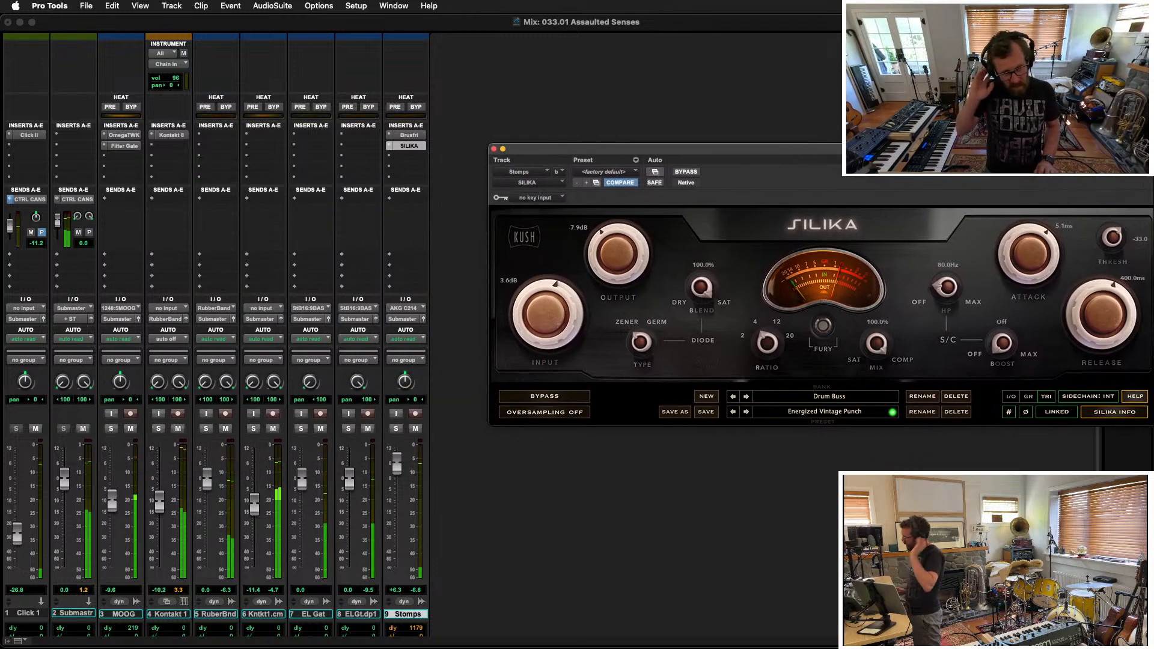
# Step: Solo Stomps, set SILIKA's attack to 1.0 ms and output to -6.7 dB, and lower the track's fader to -0.6 dB
pyautogui.click(396, 428)
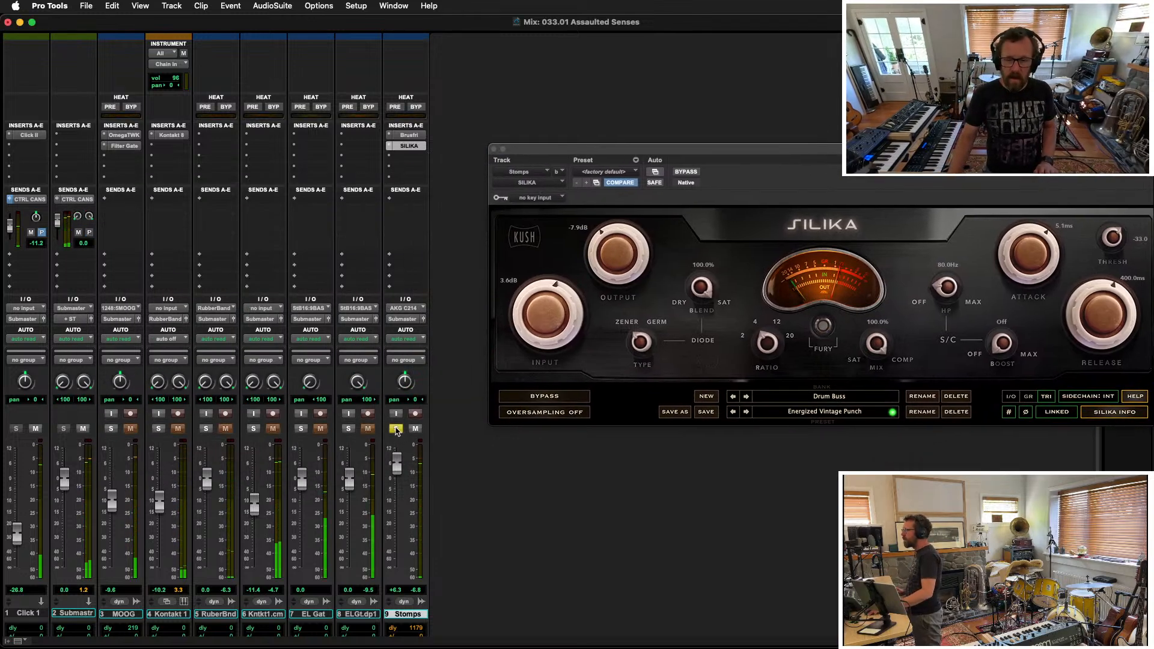
pyautogui.moveTo(767, 343); pyautogui.dragTo(771, 309)
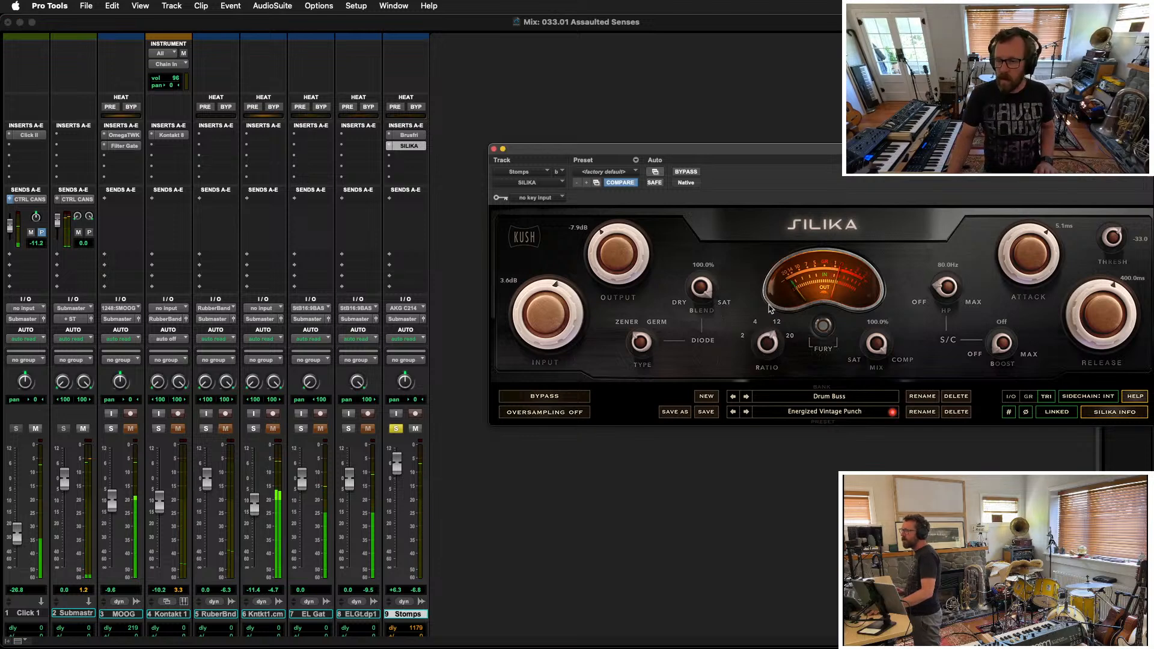
pyautogui.moveTo(793, 149); pyautogui.dragTo(683, 127)
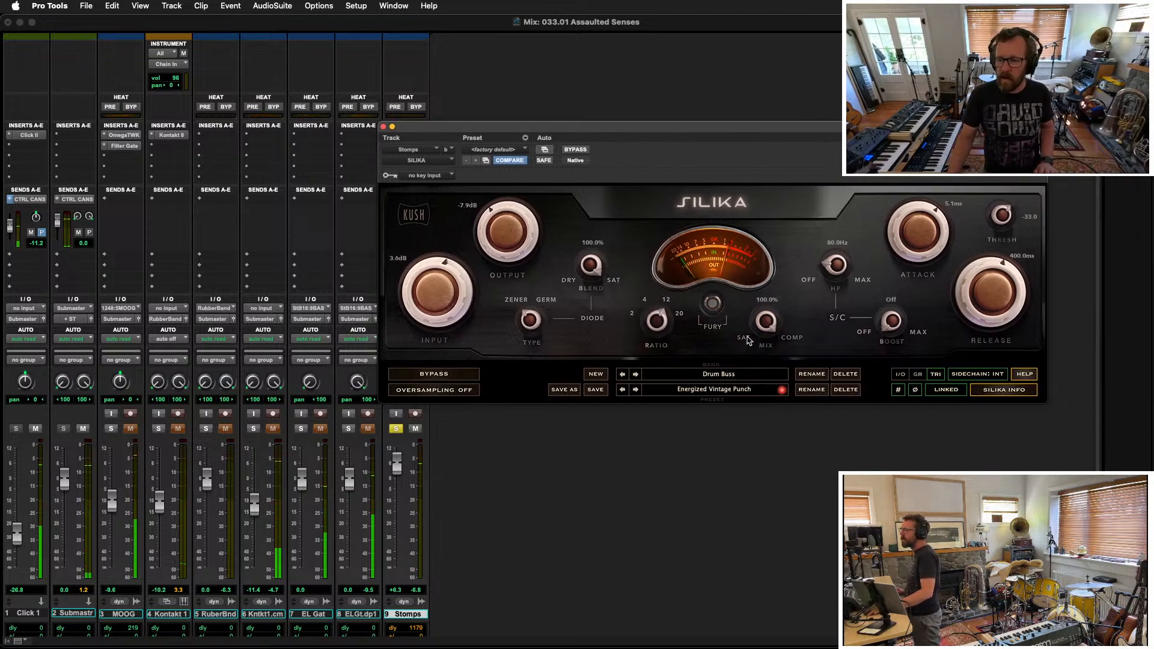
pyautogui.moveTo(919, 229); pyautogui.dragTo(915, 252)
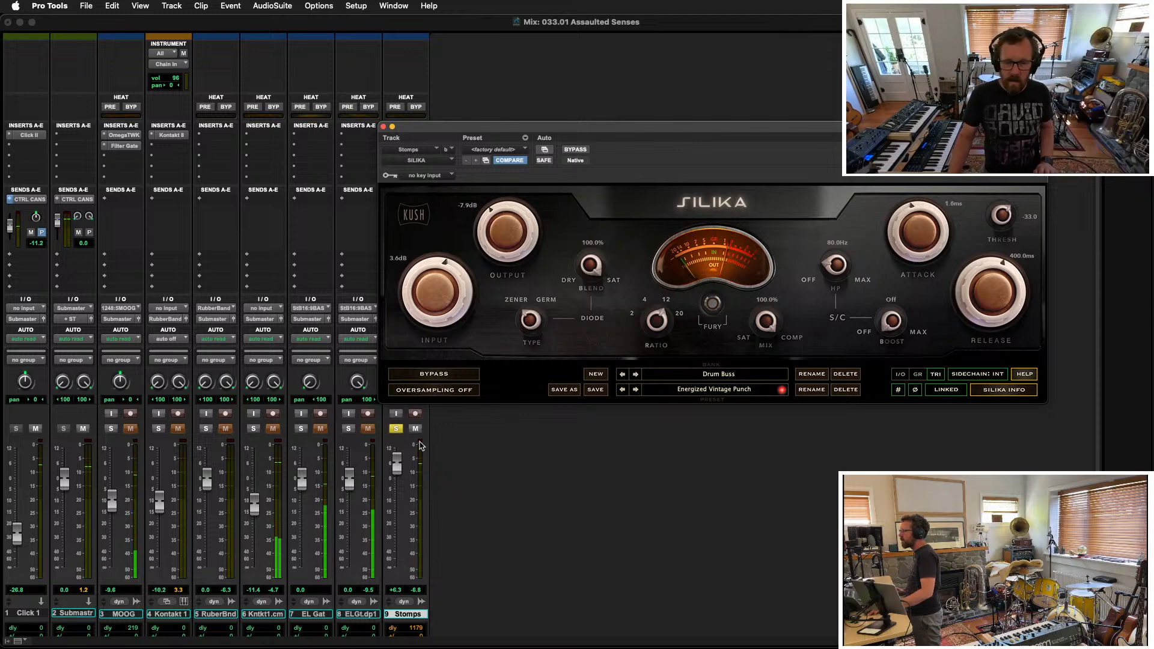
pyautogui.moveTo(401, 465); pyautogui.dragTo(401, 481)
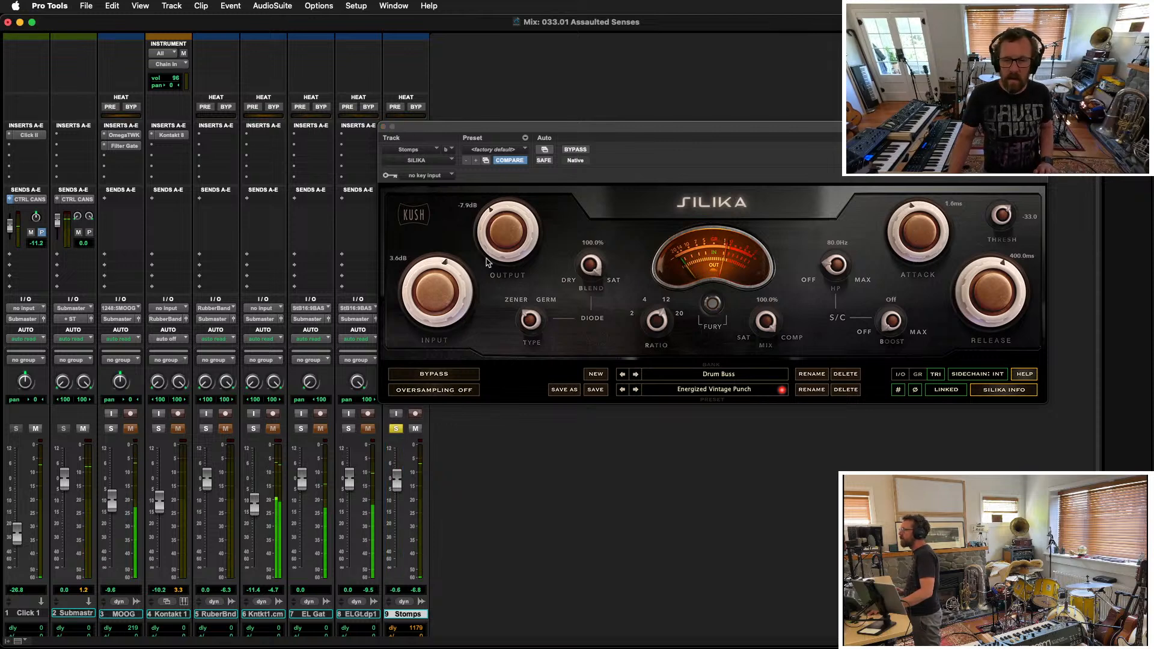
pyautogui.moveTo(496, 237); pyautogui.dragTo(496, 231)
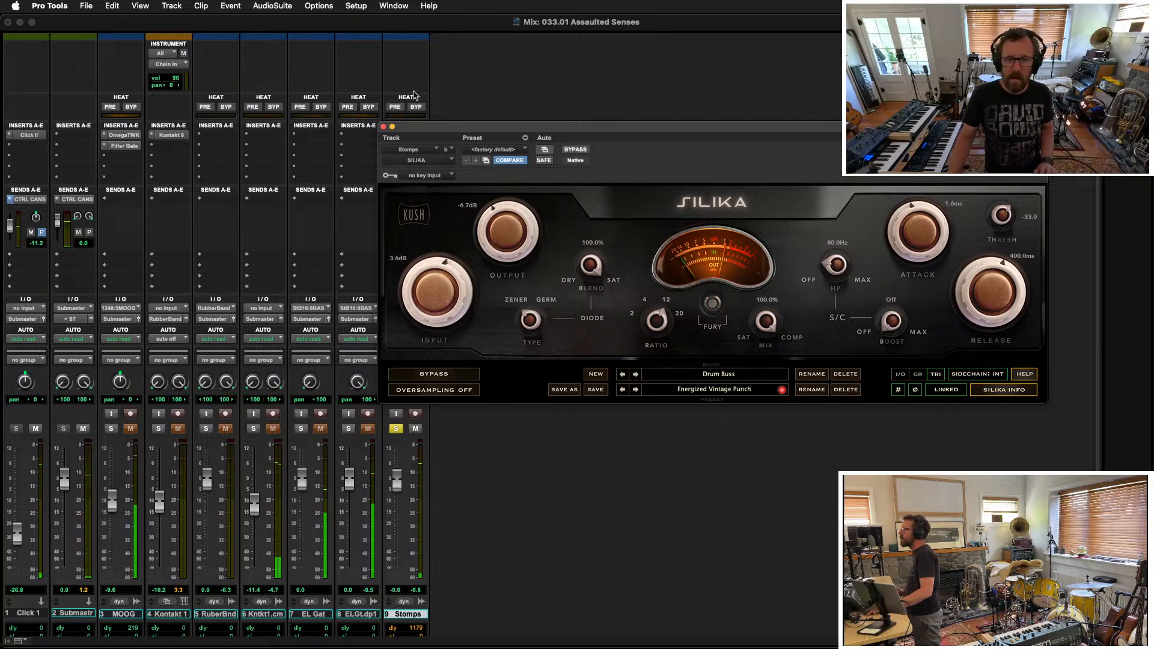
# Step: Copy Brusfri to the insert slot after SILIKA on the Stomps track and close the plug-in windows
pyautogui.moveTo(419, 125); pyautogui.dragTo(541, 141)
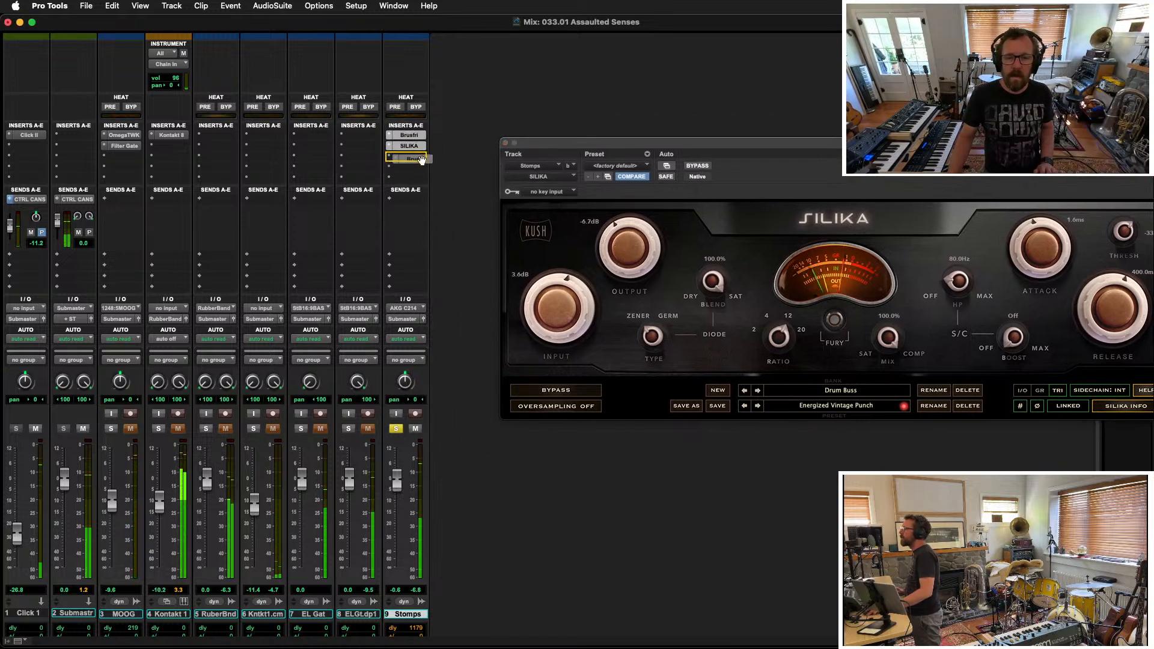
pyautogui.moveTo(562, 150); pyautogui.dragTo(512, 123)
pyautogui.click(455, 116)
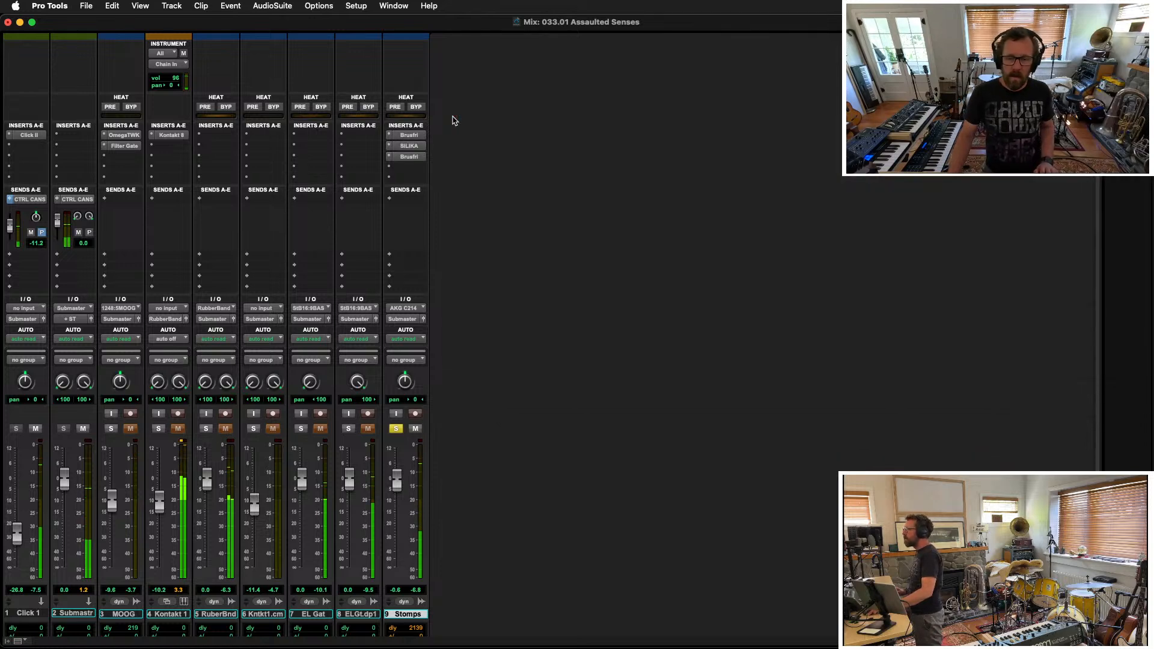
# Step: Raise the Stomps fader to +5.3 dB and unsolo the track
pyautogui.moveTo(397, 488); pyautogui.dragTo(397, 471)
pyautogui.click(395, 428)
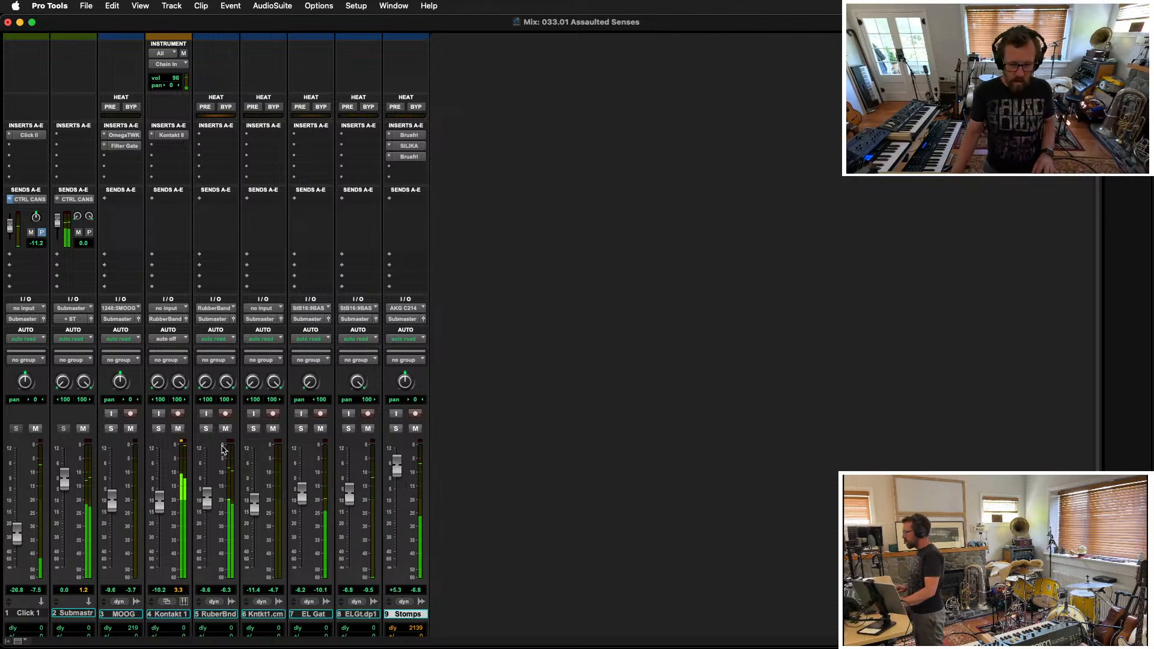
# Step: Move EL Gat and EL Gat.dup1 into a new stereo routing folder named GATs, with the tracks routed to it
pyautogui.click(307, 614)
pyautogui.keyDown('shift'); pyautogui.click(357, 614); pyautogui.keyUp('shift')
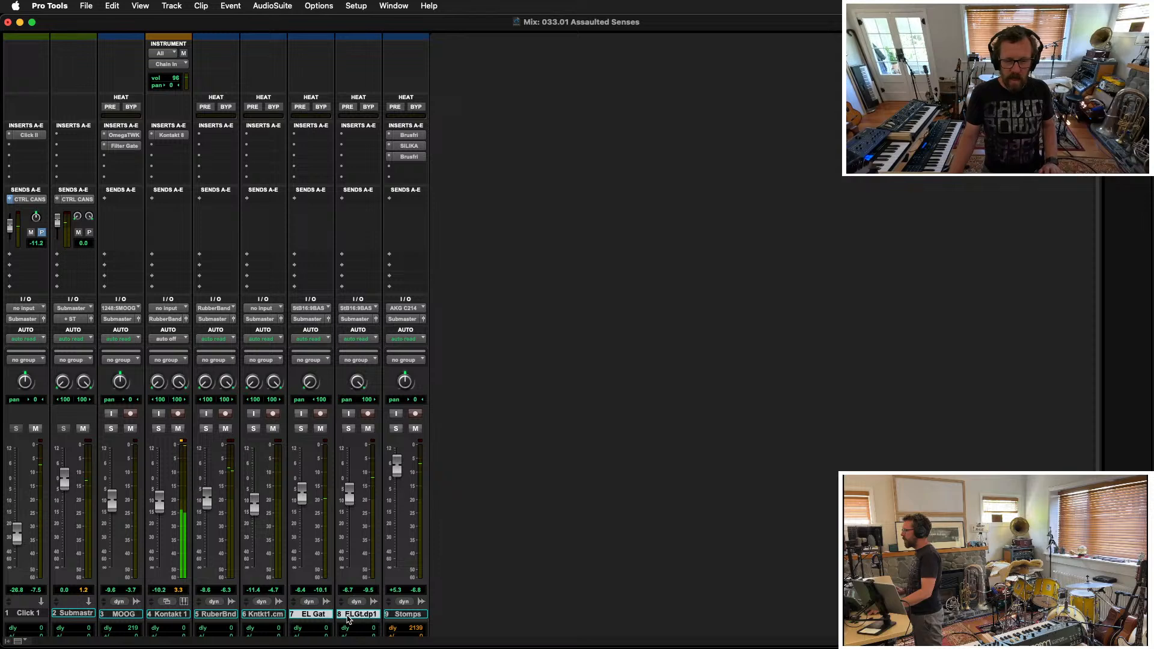
pyautogui.press('super+alt+shift+n')
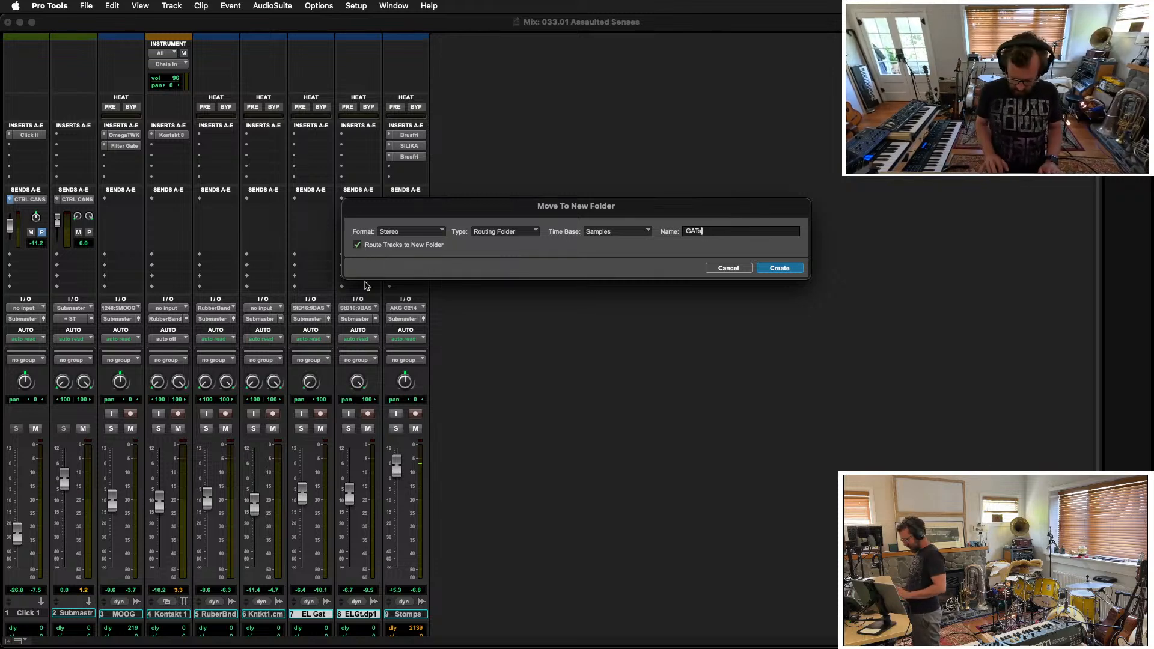
pyautogui.press('Return')
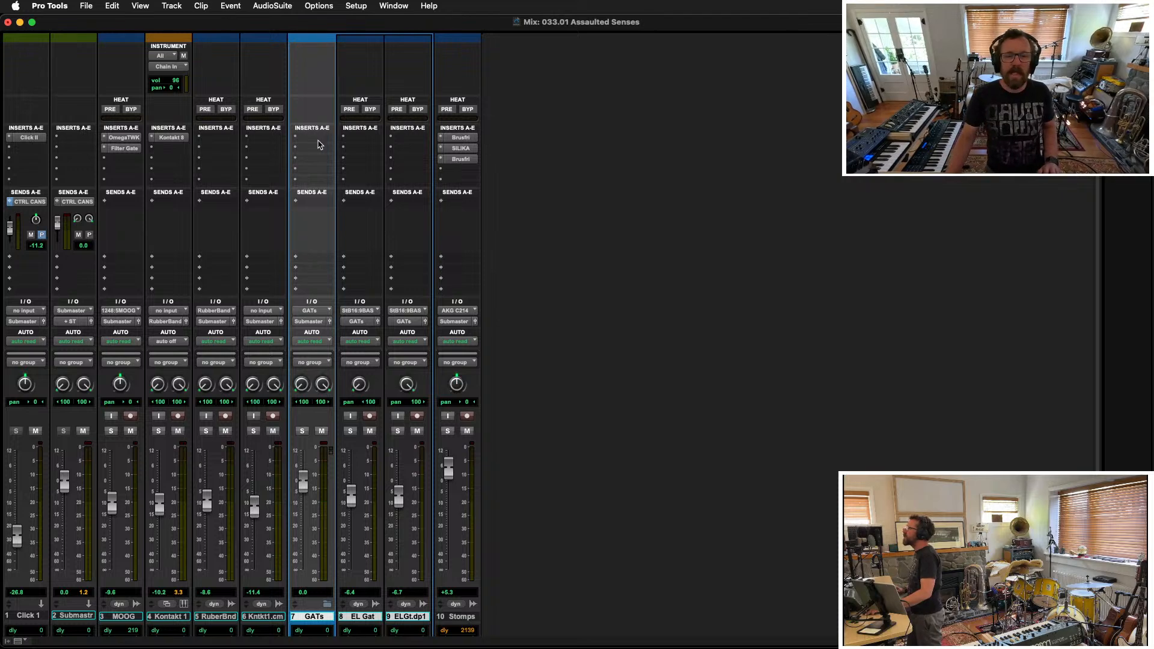
# Step: Insert FabFilter Pro-C 2 on the GATs folder, lower its threshold and set the ratio to about 3.65:1 during playback
pyautogui.click(318, 139)
pyautogui.click(371, 111)
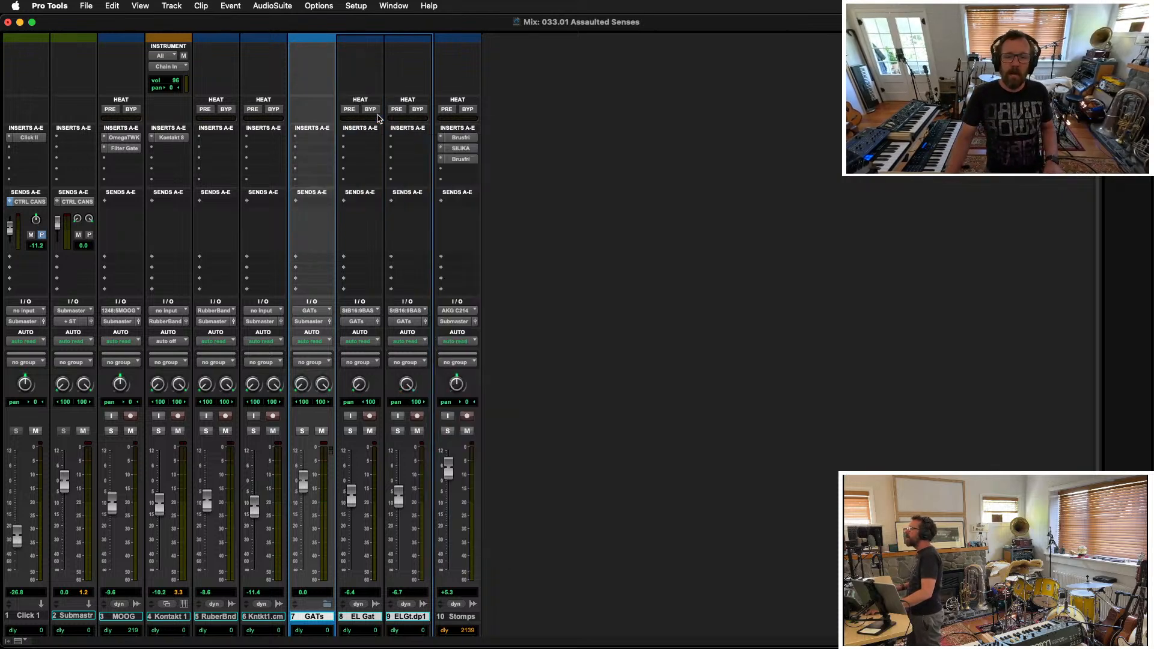
pyautogui.press('space')
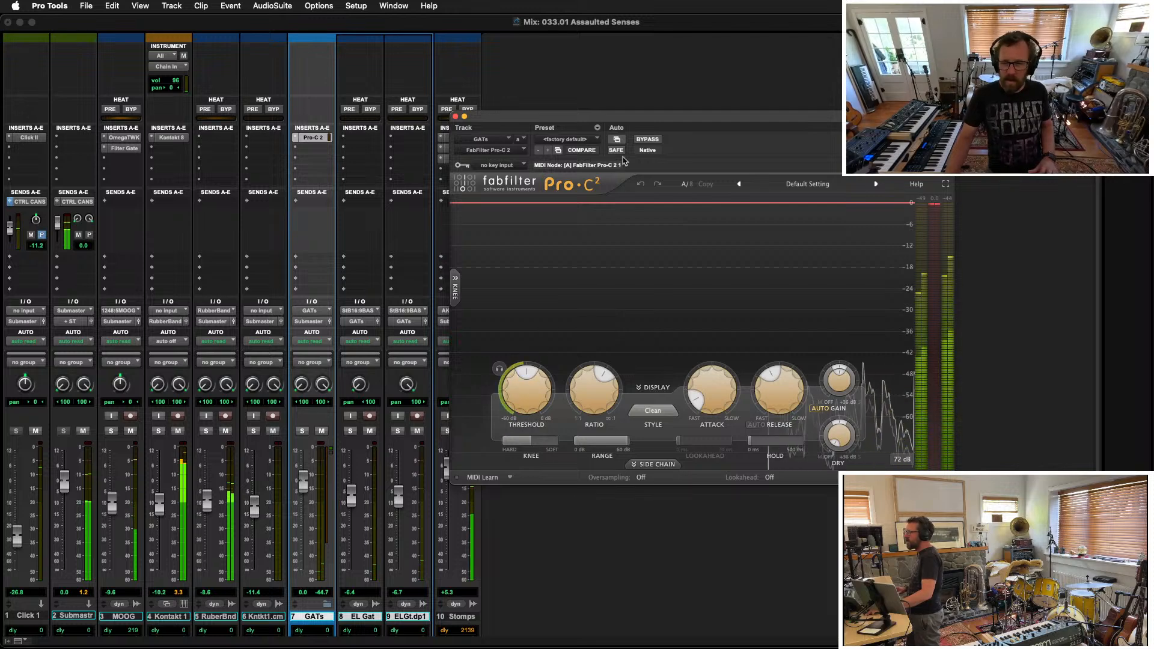
pyautogui.moveTo(533, 401)
pyautogui.mouseDown()
pyautogui.moveTo(528, 375)
pyautogui.moveTo(520, 384)
pyautogui.mouseUp()
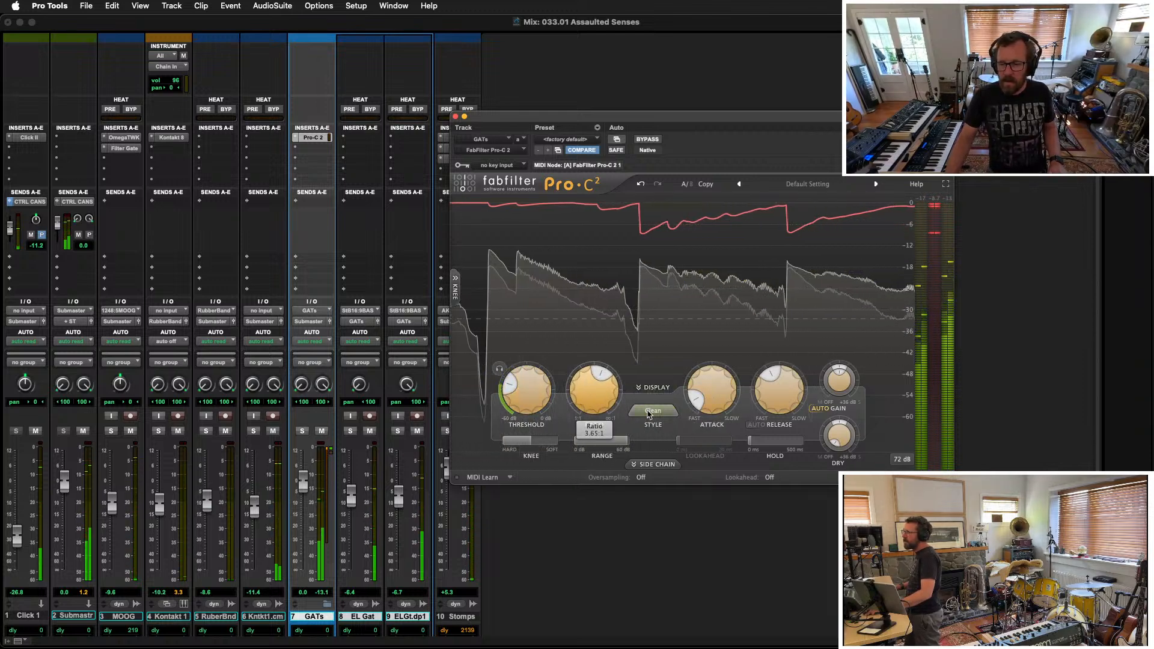
pyautogui.click(456, 116)
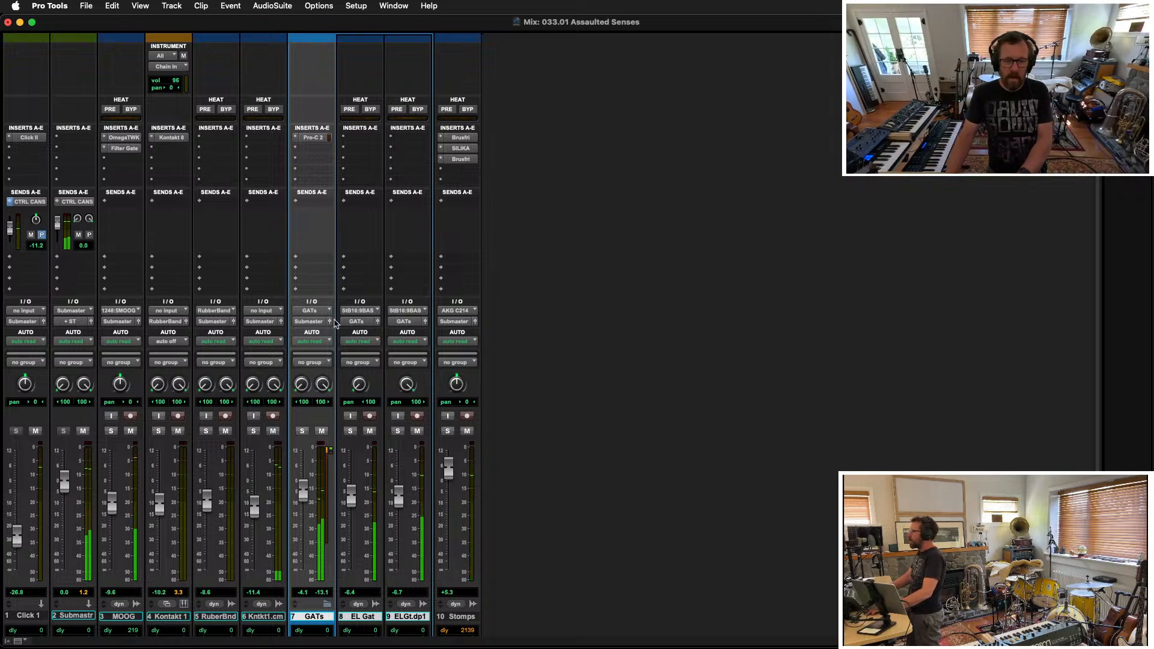
# Step: Insert the stereo Decapitator after Pro-C 2 on GATs, adjust its drive and select style E
pyautogui.click(312, 151)
pyautogui.moveTo(354, 150)
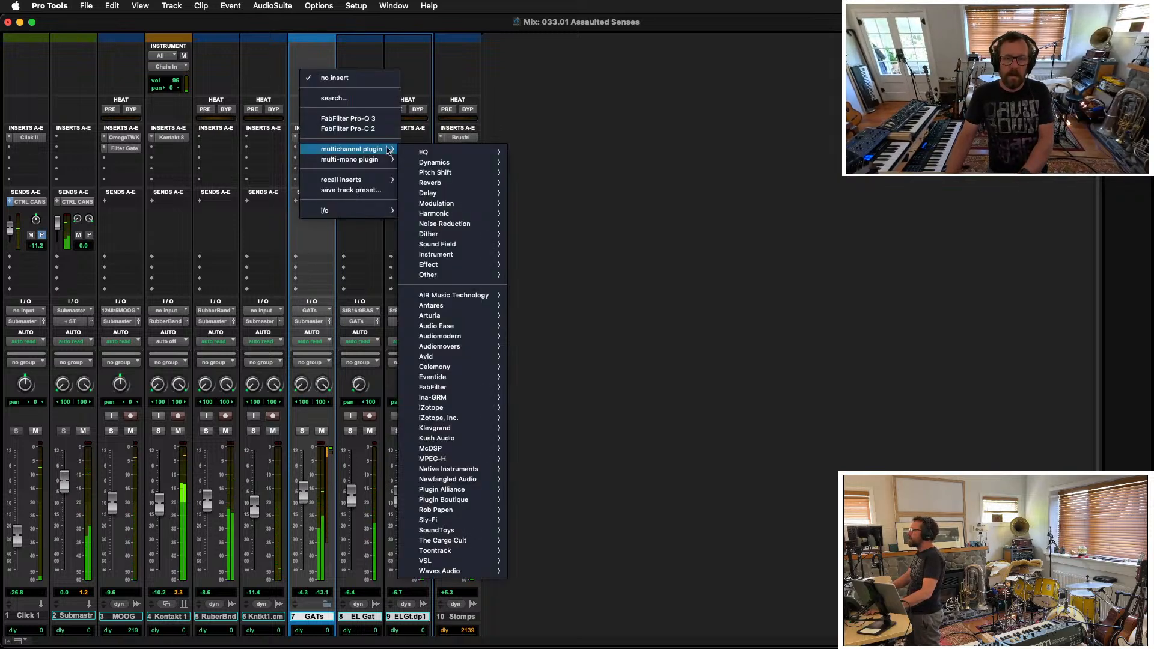
pyautogui.moveTo(446, 150)
pyautogui.moveTo(451, 216)
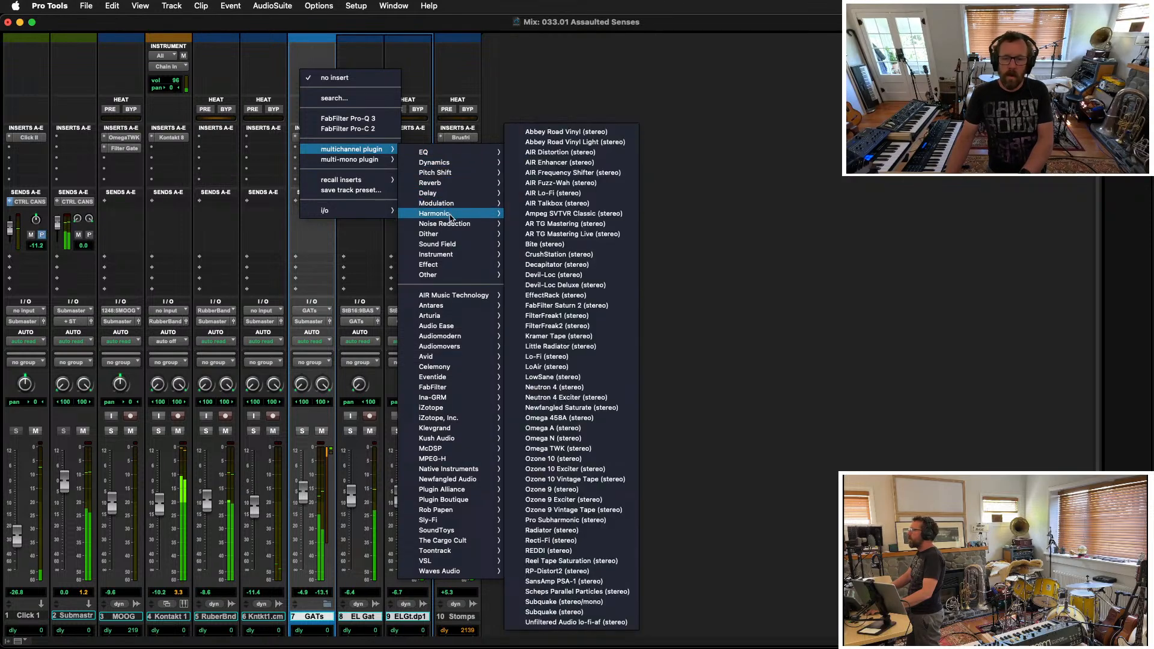
pyautogui.click(607, 263)
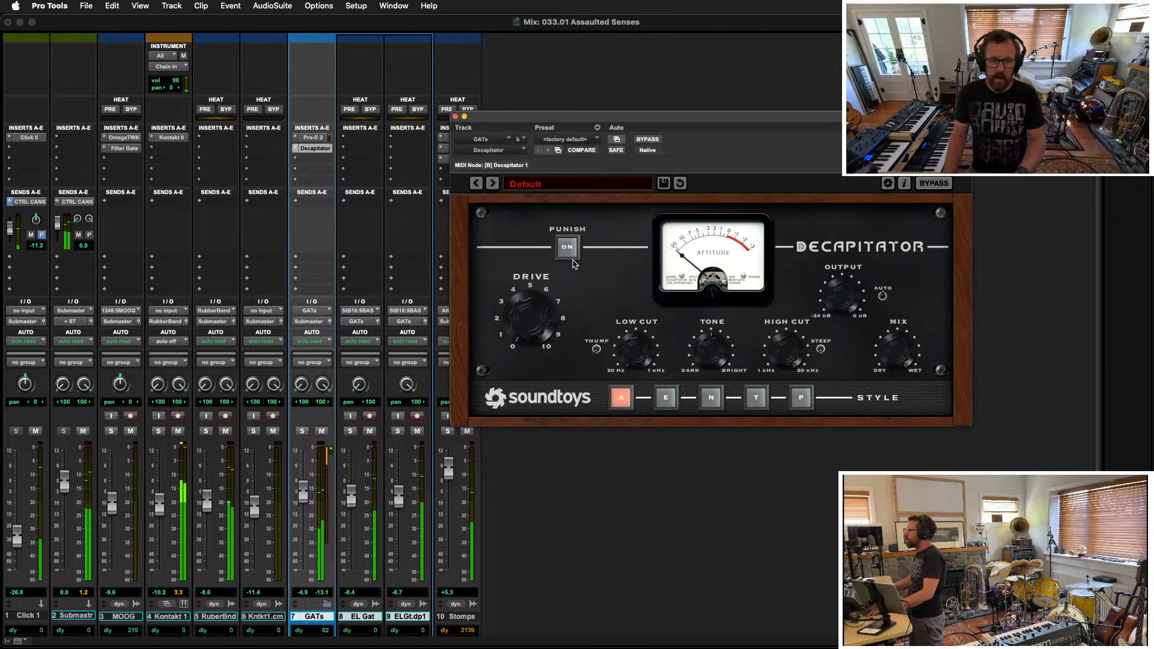
pyautogui.moveTo(527, 328); pyautogui.dragTo(527, 297)
pyautogui.click(665, 398)
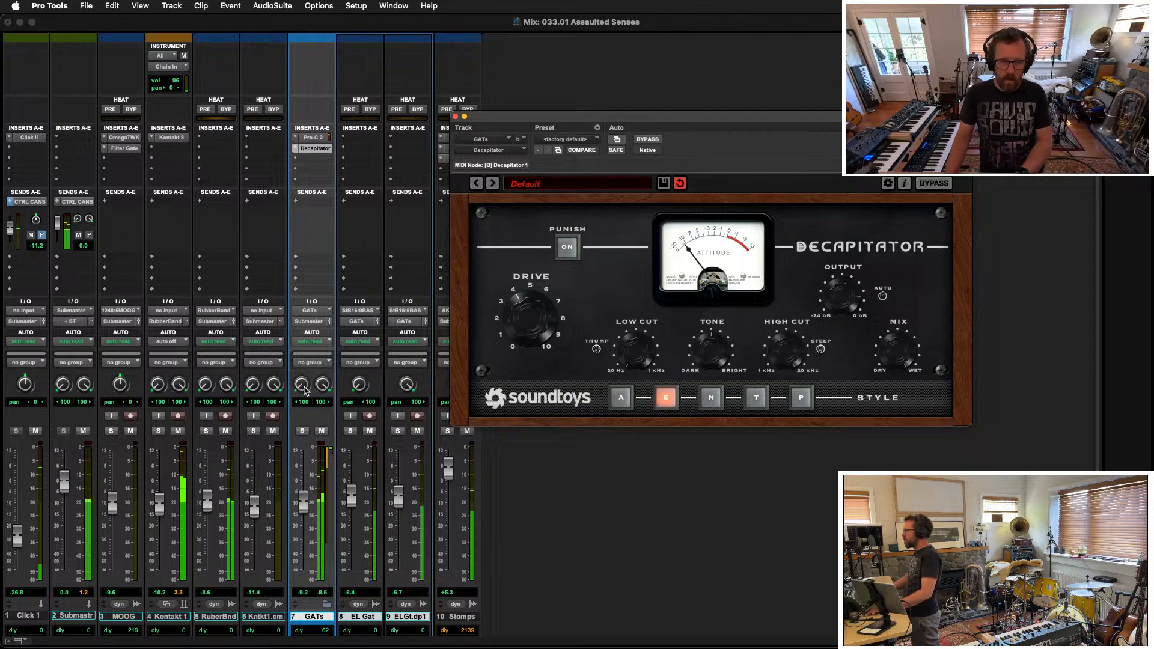
# Step: Pan EL Gat 31 left and EL Gat.dup1 about 28 right, and raise their faders to -5.2 and -5.4 dB
pyautogui.moveTo(360, 391); pyautogui.dragTo(362, 371)
pyautogui.press('super+w')
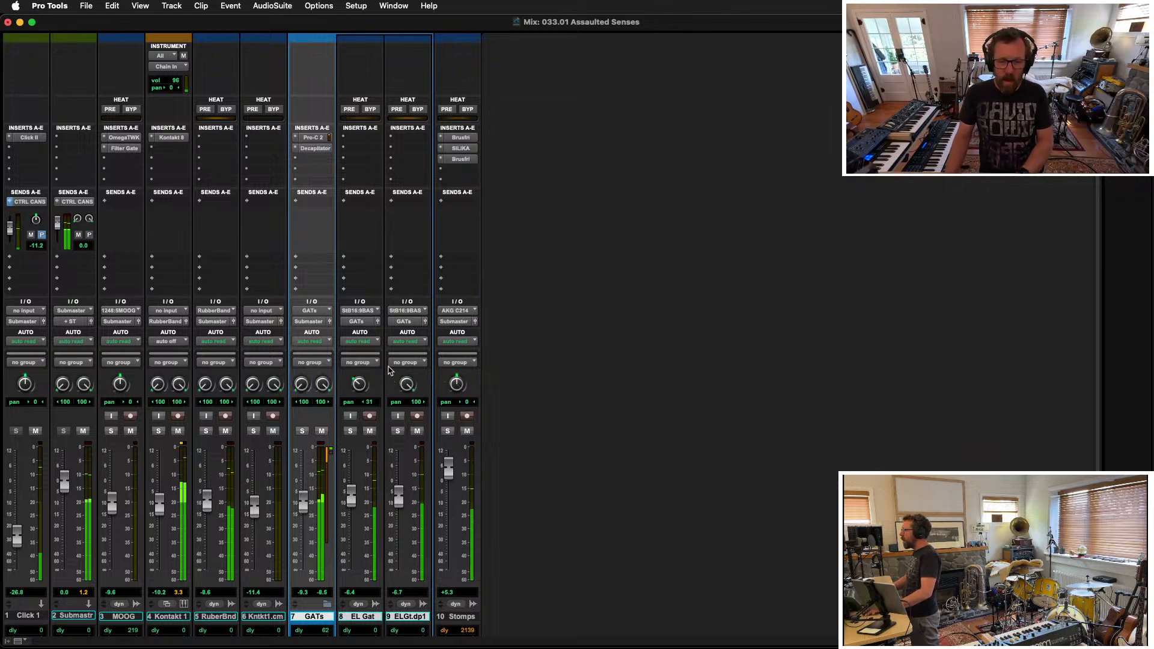
pyautogui.moveTo(408, 409); pyautogui.dragTo(407, 421)
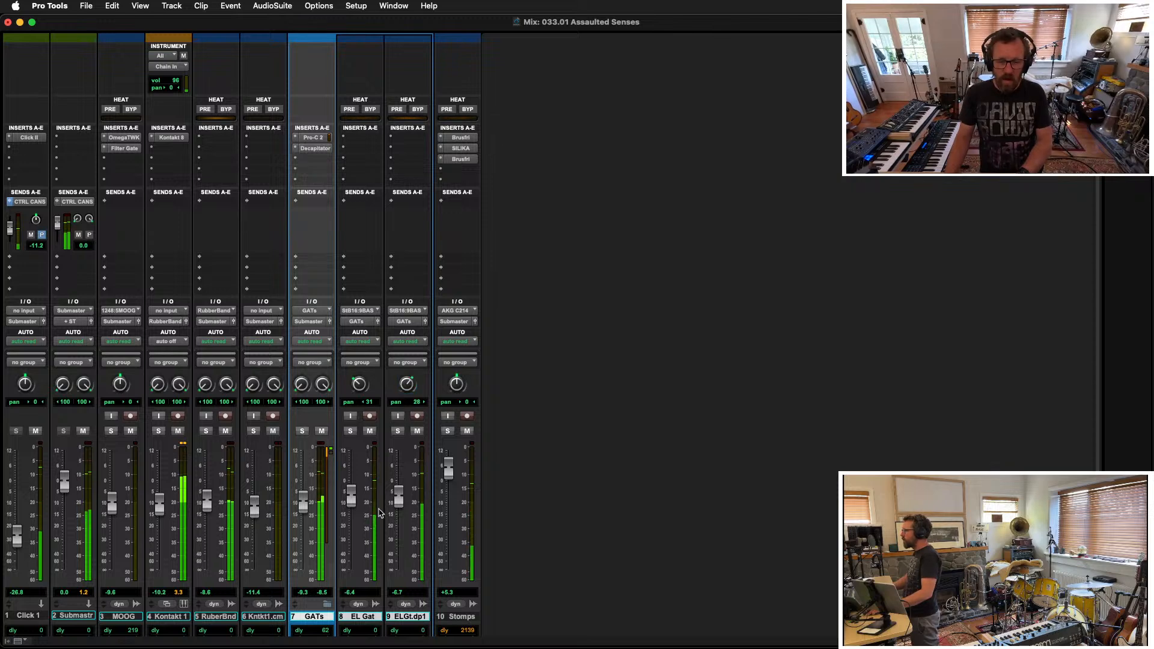
pyautogui.click(399, 501)
pyautogui.moveTo(347, 489); pyautogui.dragTo(401, 495)
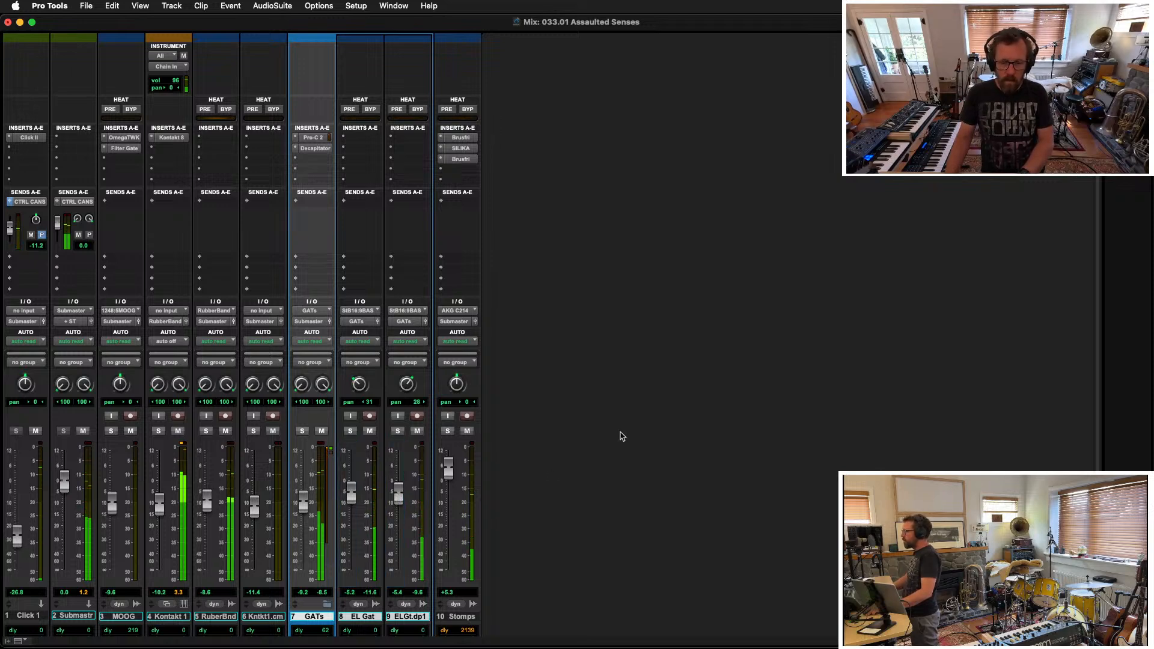
# Step: Play back the arrangement in the Edit window from bar 54 and from bar 22, where the guitars enter
pyautogui.press('super+equal')
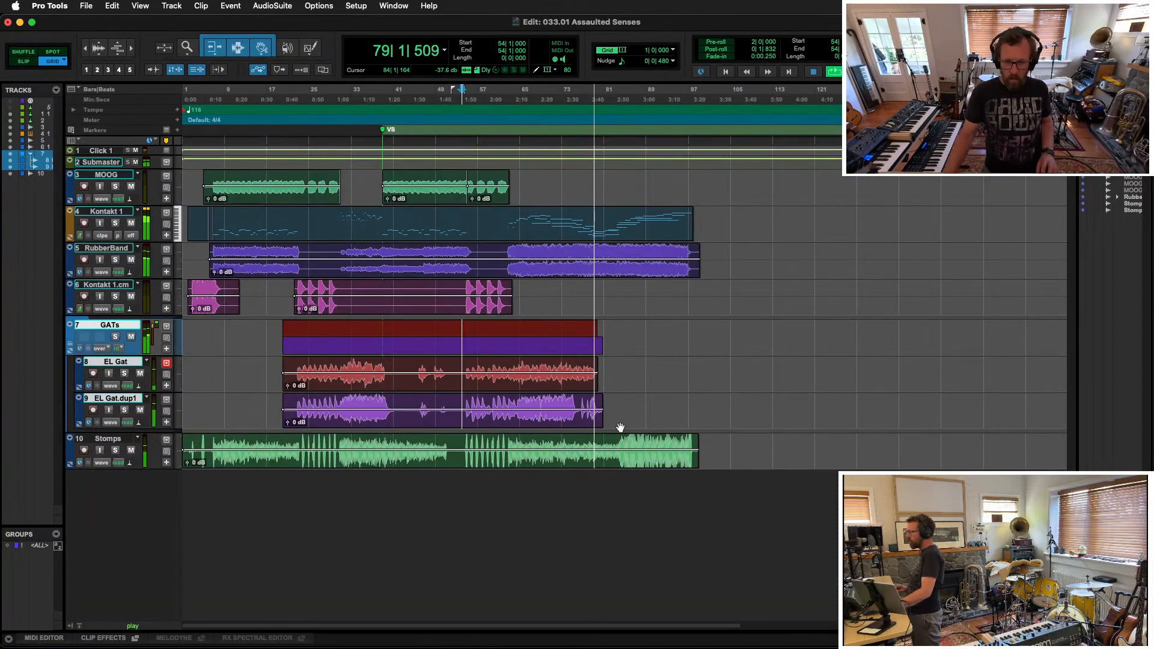
pyautogui.press('space')
pyautogui.press('space')
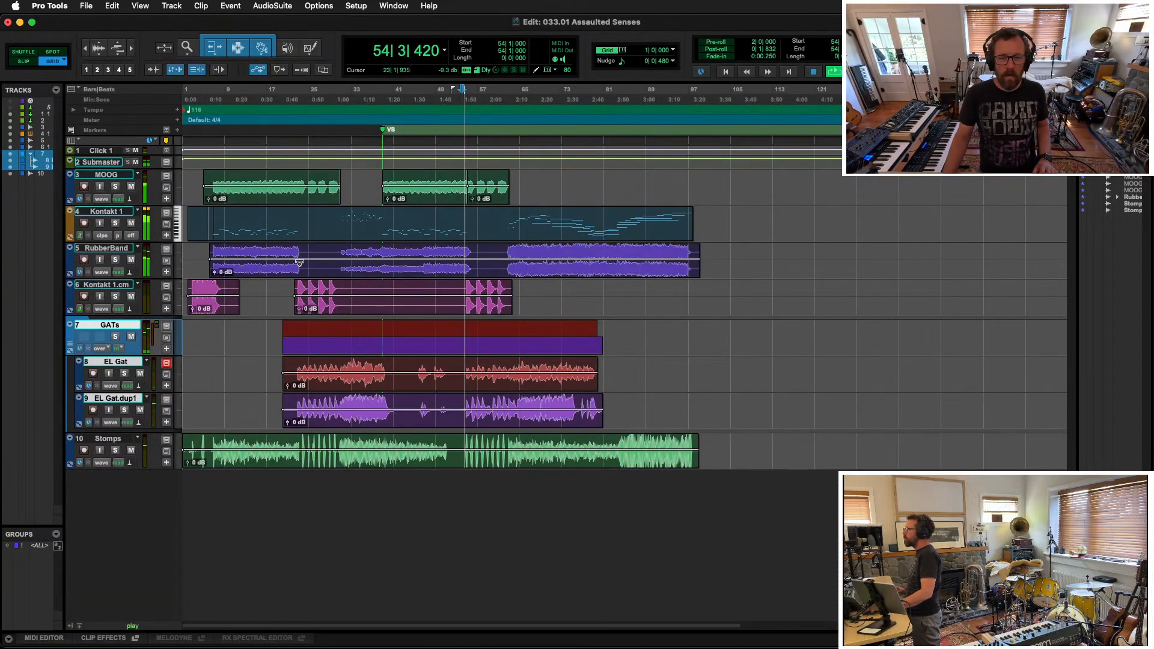
pyautogui.click(293, 364)
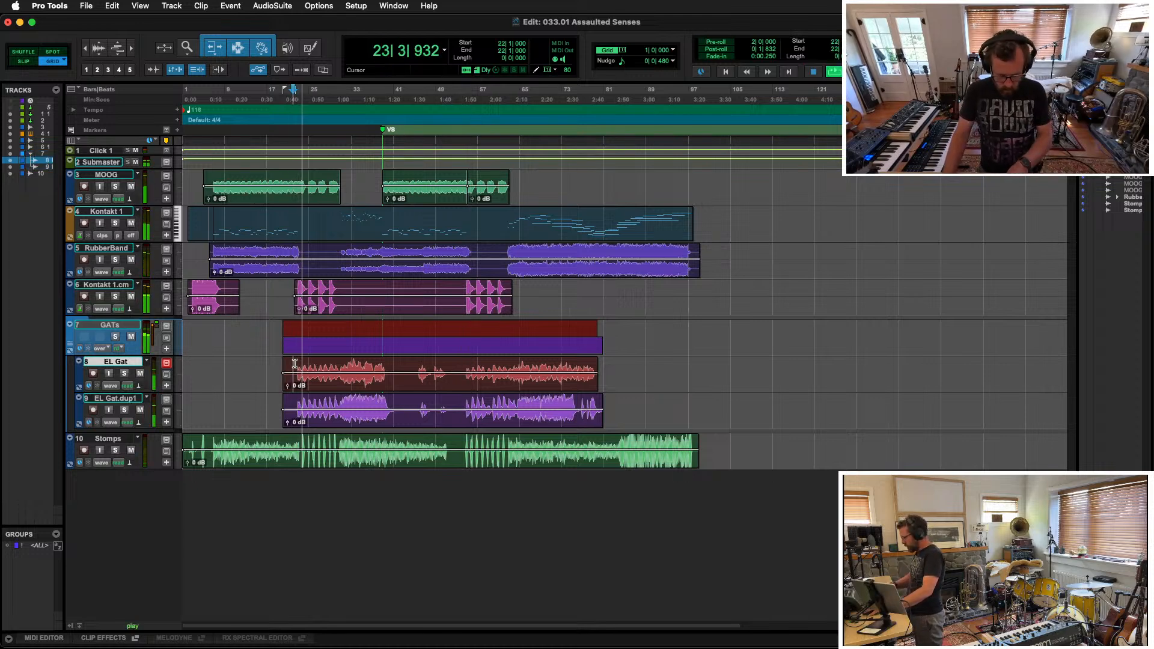
# Step: Check the Decapitator settings on the GATs folder and insert the stereo EchoBoy delay in the slot after it
pyautogui.press('super+equal')
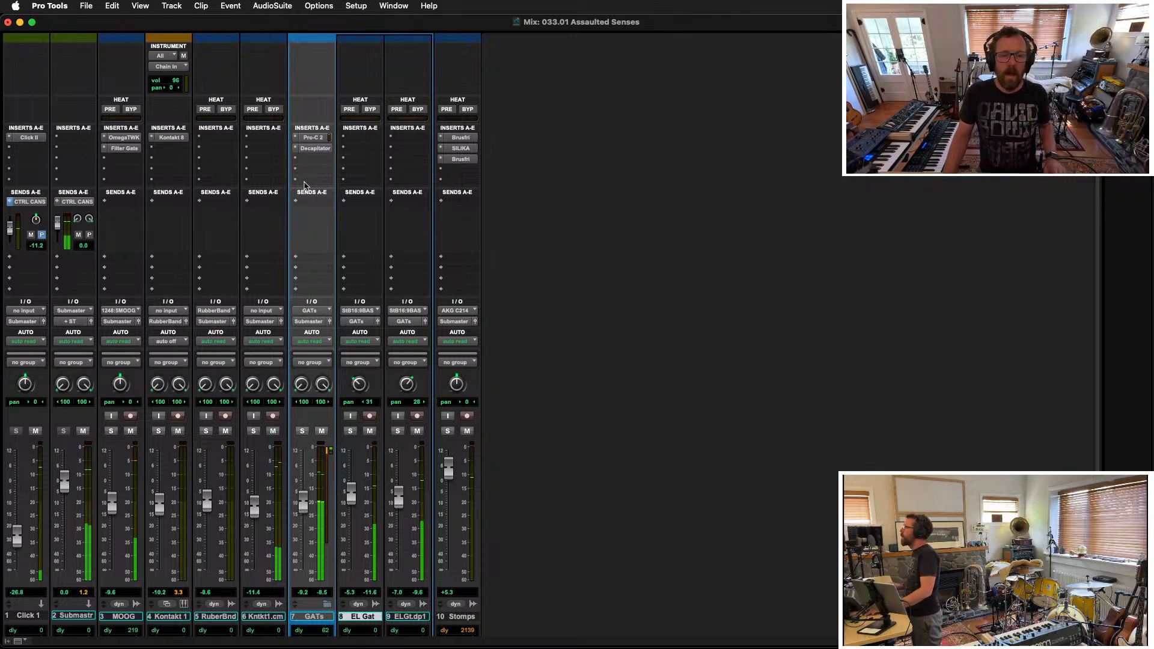
pyautogui.click(314, 149)
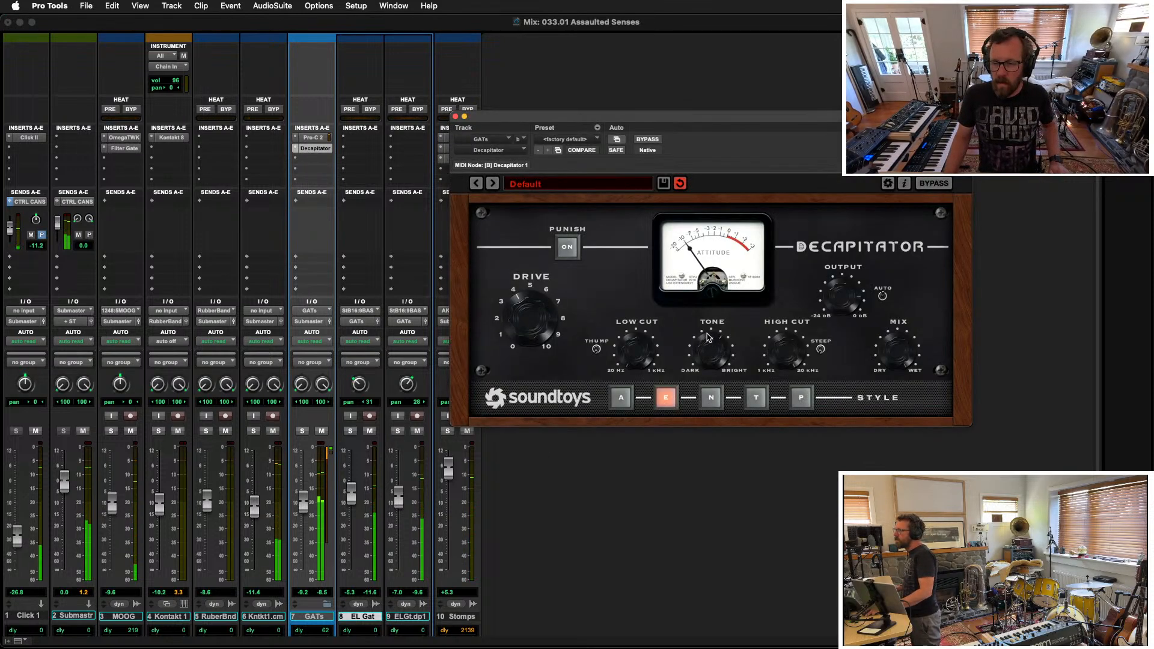
pyautogui.click(455, 116)
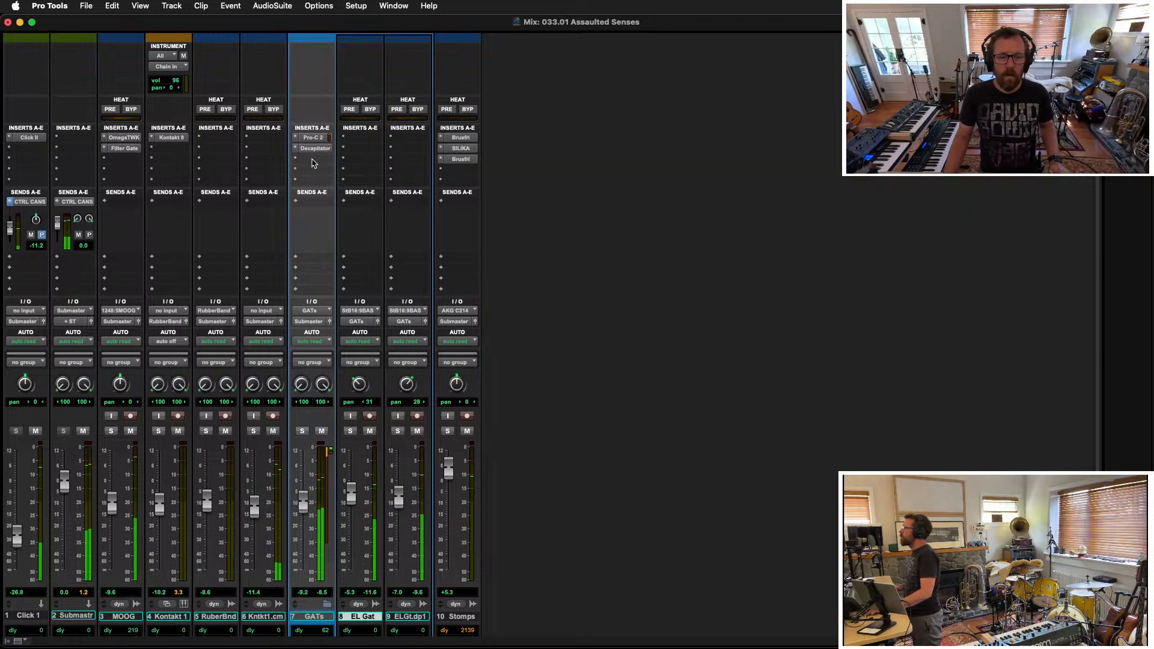
pyautogui.click(313, 158)
pyautogui.moveTo(360, 160)
pyautogui.moveTo(441, 204)
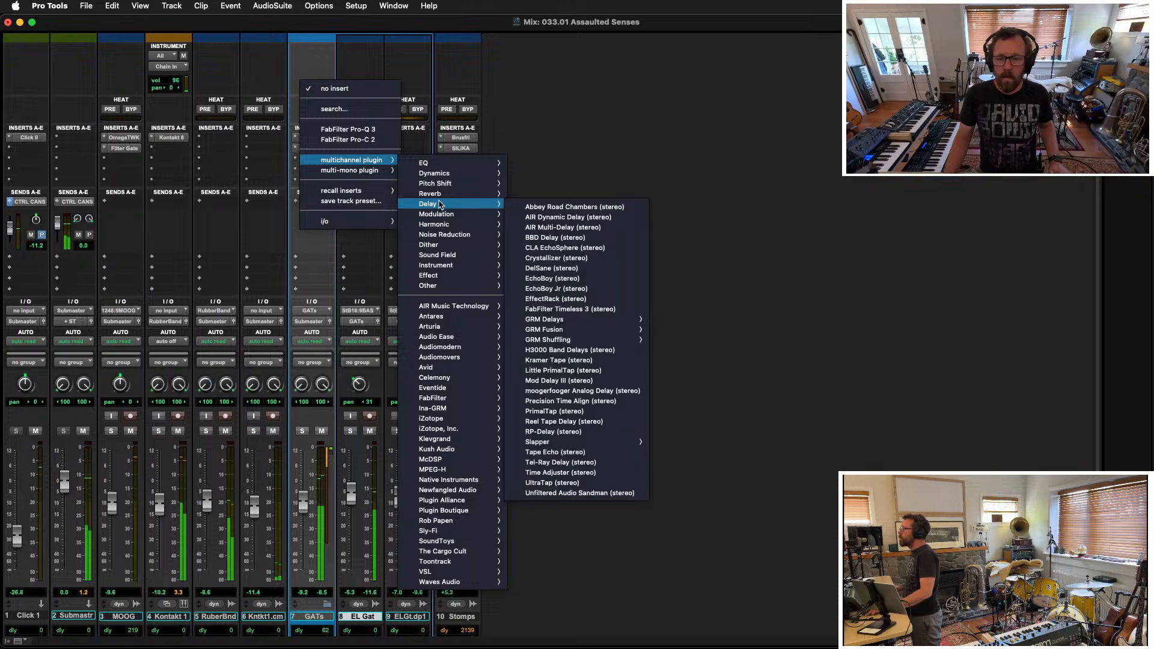
pyautogui.click(604, 279)
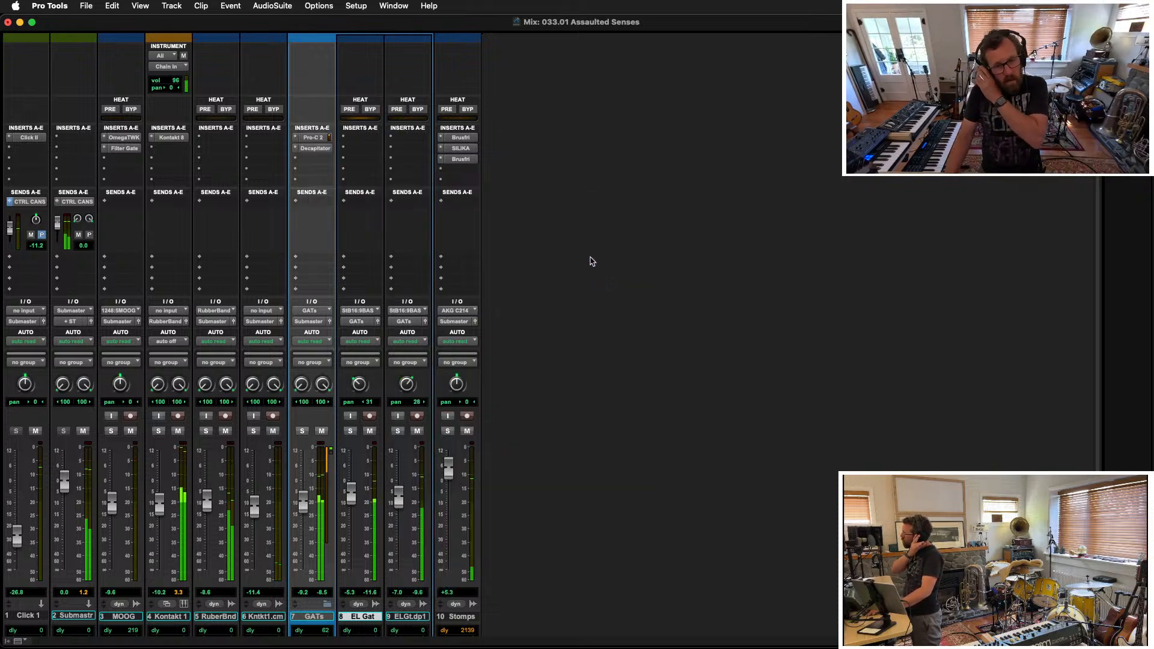
# Step: Adjust EchoBoy's dry/wet mix on GATs and set its echo style to Memory Man
pyautogui.moveTo(519, 262); pyautogui.dragTo(516, 270)
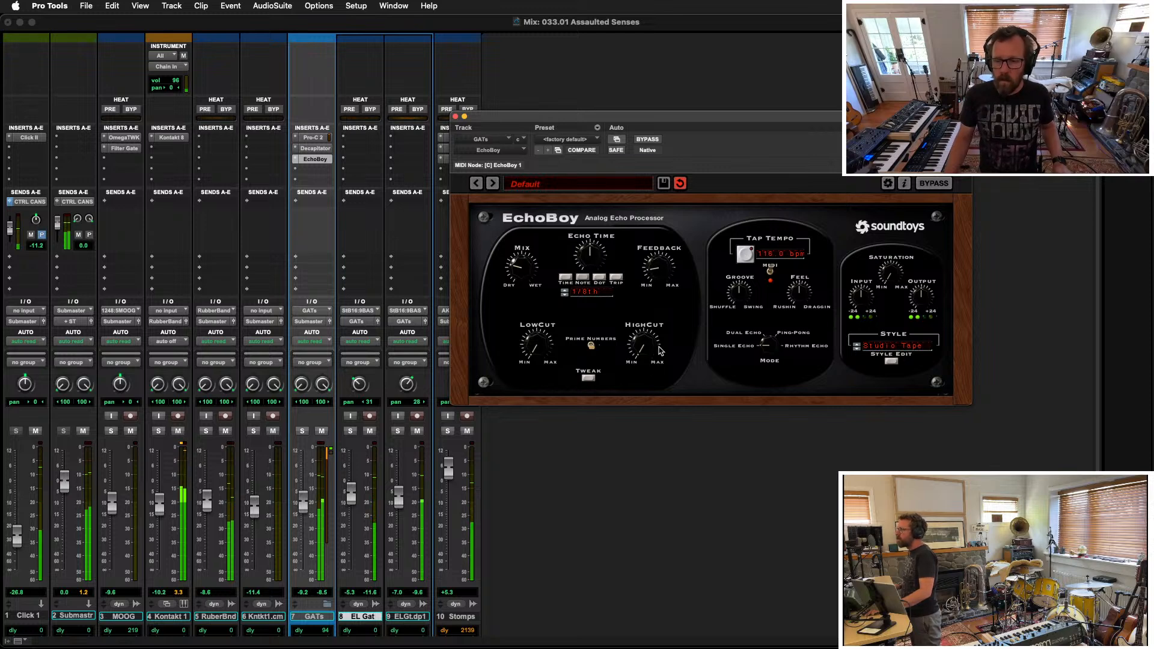
pyautogui.click(874, 347)
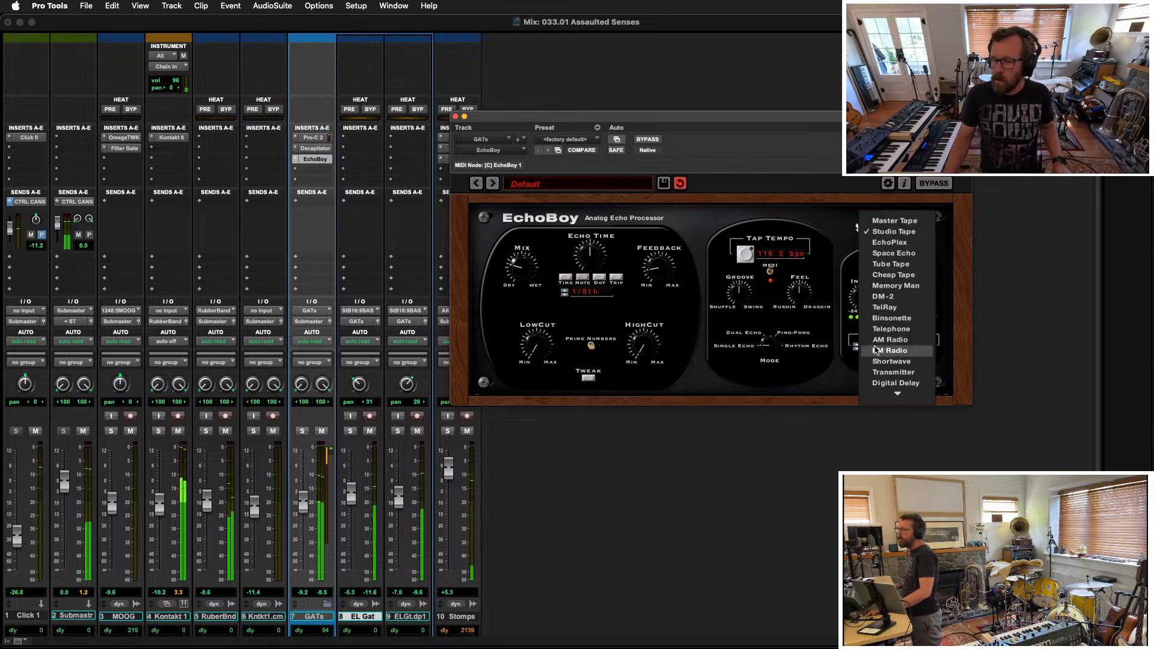
pyautogui.click(901, 286)
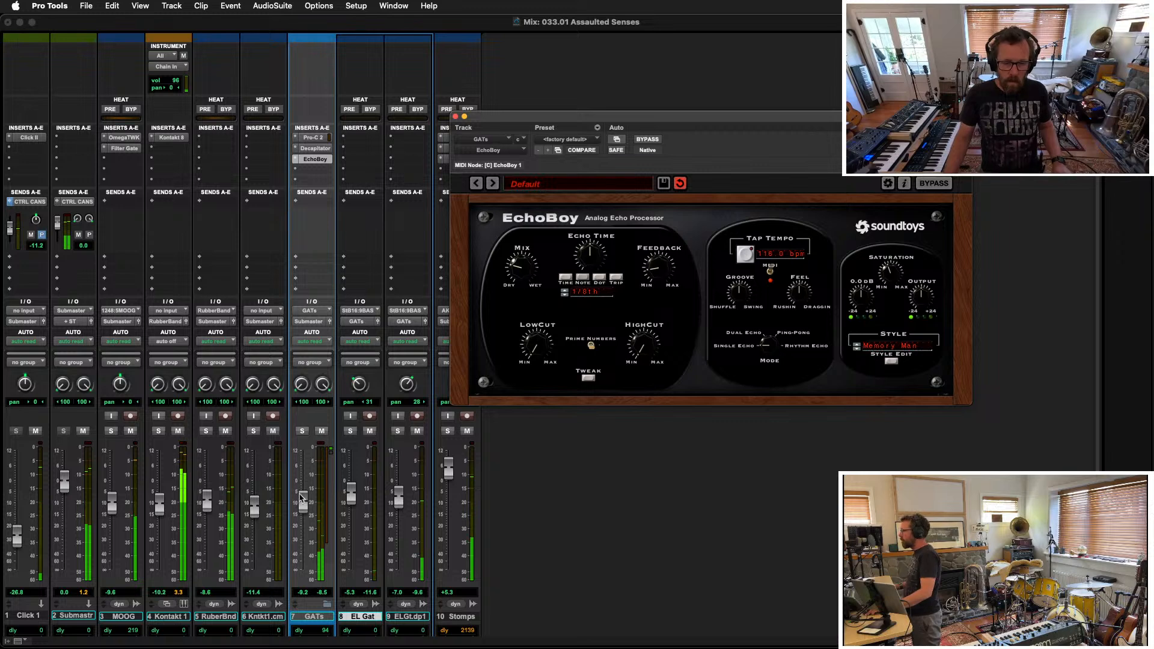
# Step: Raise the GATs folder fader to -7.9 dB and close the EchoBoy window
pyautogui.click(306, 500)
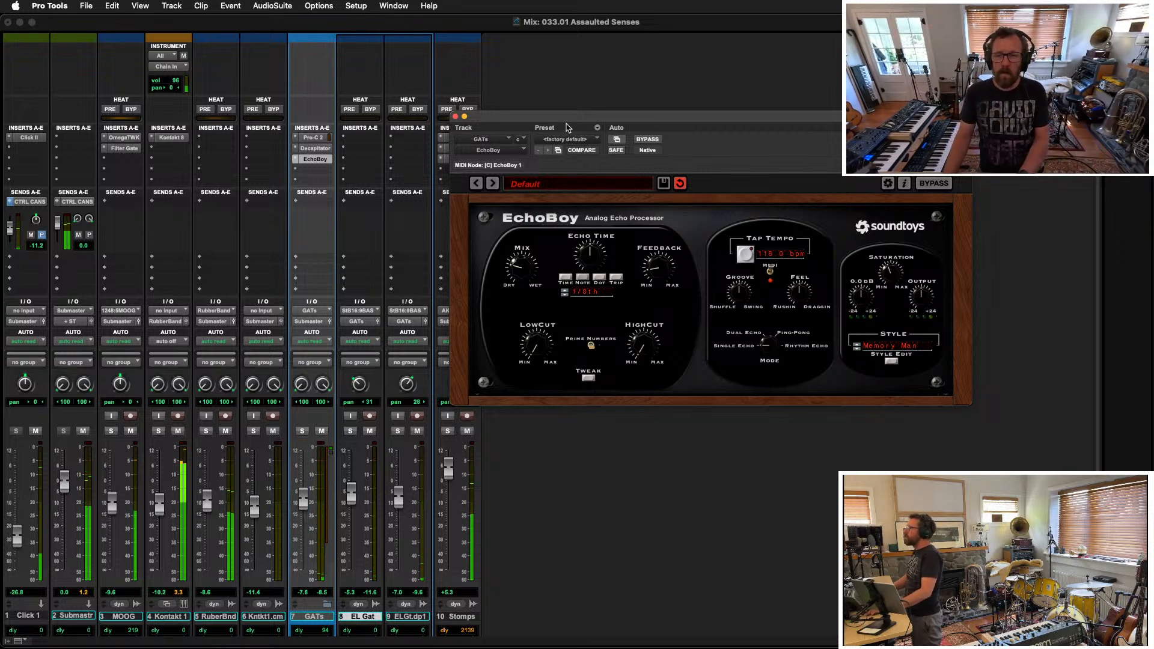
pyautogui.moveTo(565, 121); pyautogui.dragTo(619, 122)
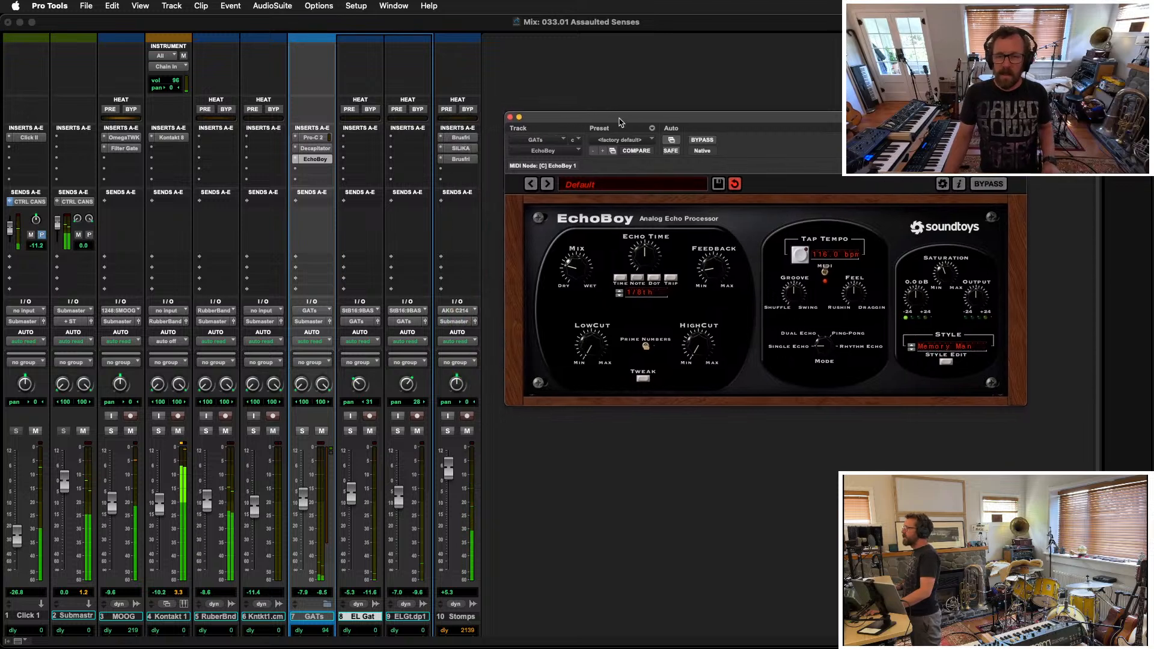
pyautogui.click(510, 117)
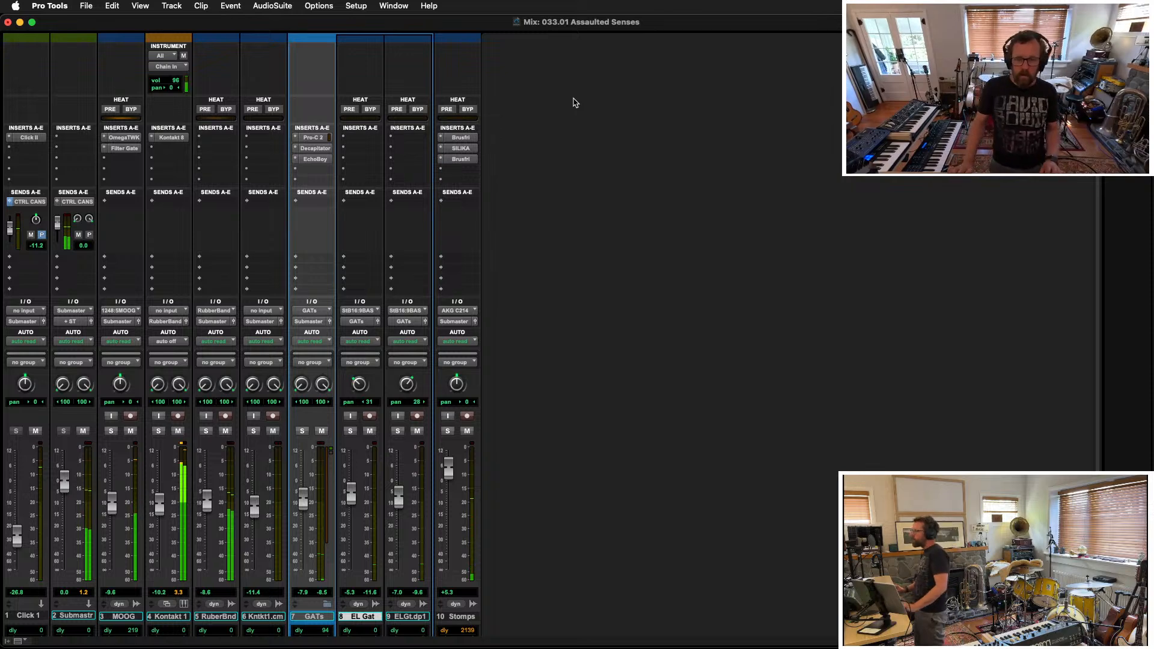
# Step: Lower the clip gain of EL Gat and EL Gat.dup1 between bars 44 and 53 in the Edit window
pyautogui.press('super+equal')
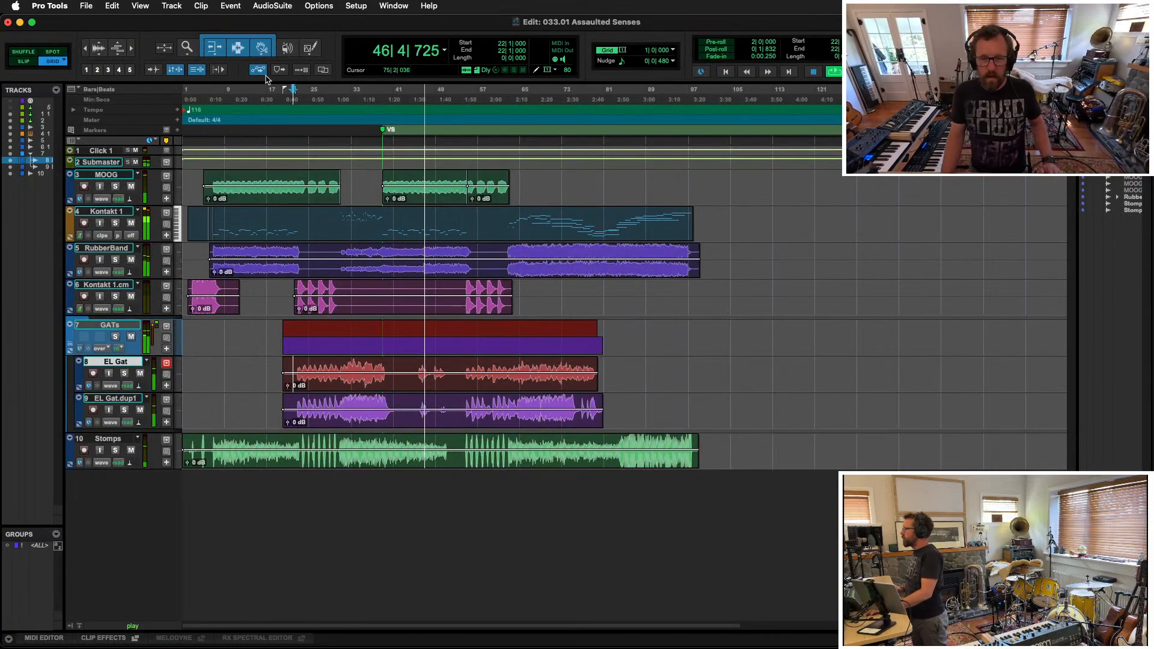
pyautogui.moveTo(409, 359); pyautogui.dragTo(457, 410)
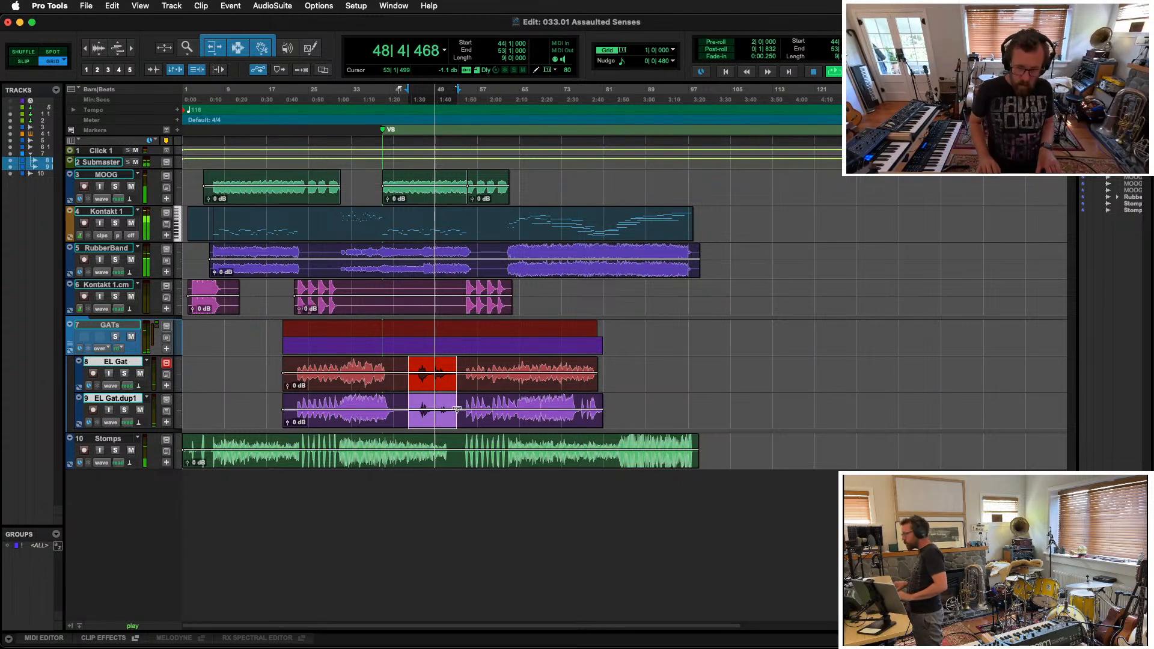
pyautogui.hotkey('ctrl', 'shift', 'Down')
pyautogui.hotkey('ctrl', 'shift', 'Down')
pyautogui.hotkey('ctrl', 'shift', 'Down')
pyautogui.hotkey('ctrl', 'shift', 'Down')
pyautogui.hotkey('ctrl', 'shift', 'Down')
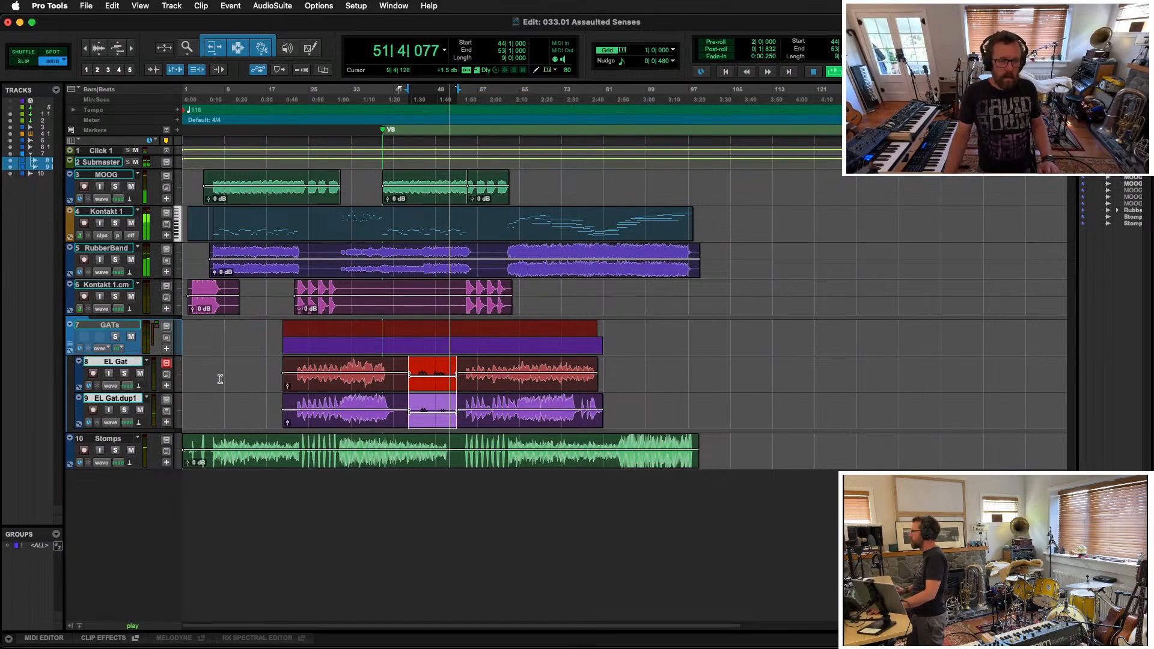
# Step: Create one stereo, tick-based instrument track named FakeDrums directly below the Submaster track
pyautogui.click(112, 162)
pyautogui.press('super+shift+n')
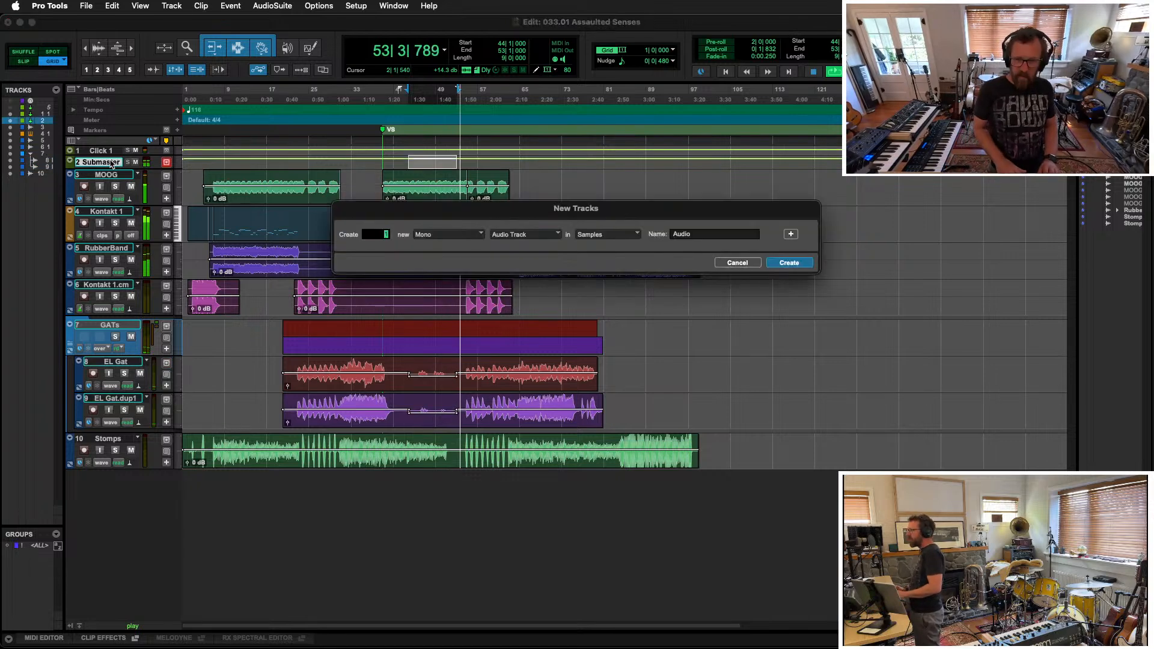
pyautogui.press('super+Down')
pyautogui.press('super+Down')
pyautogui.press('super+Down')
pyautogui.press('super+Down')
pyautogui.press('super+Down')
pyautogui.press('super+Down')
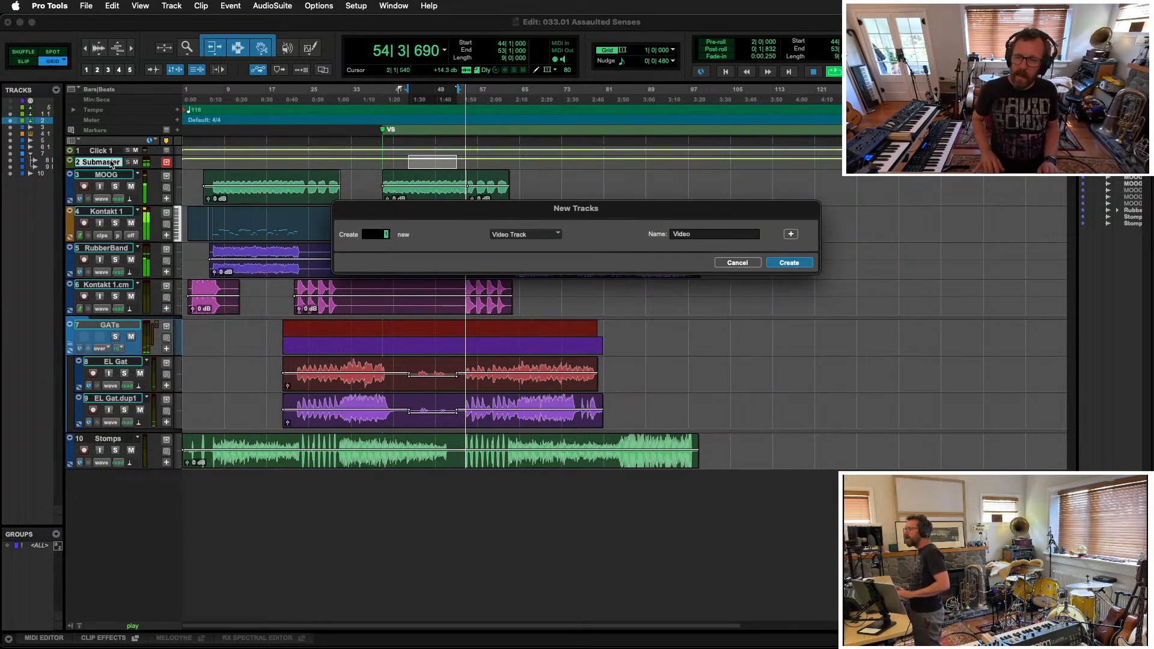
pyautogui.press('super+Up')
pyautogui.press('Tab')
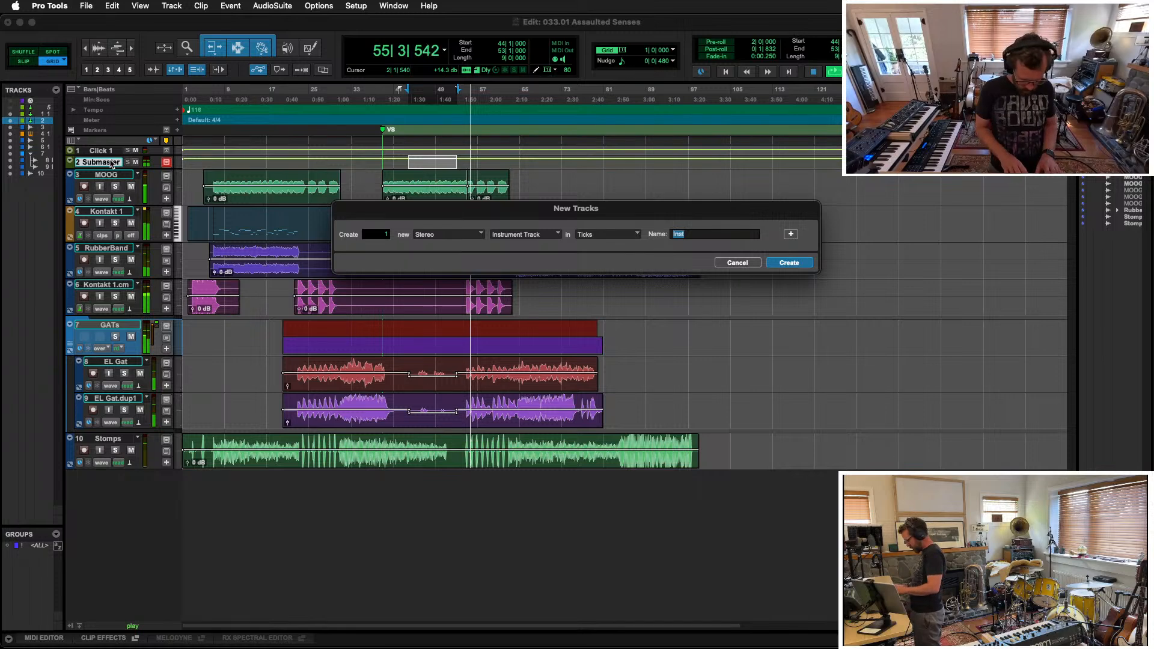
pyautogui.write('Fake')
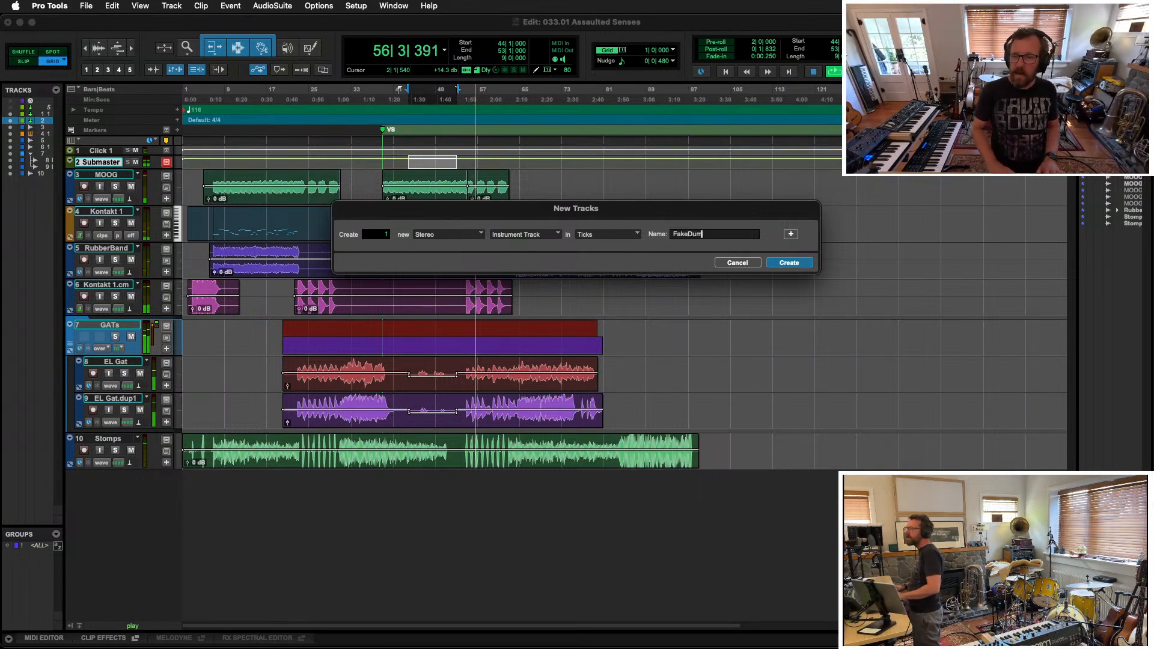
pyautogui.write('Drums')
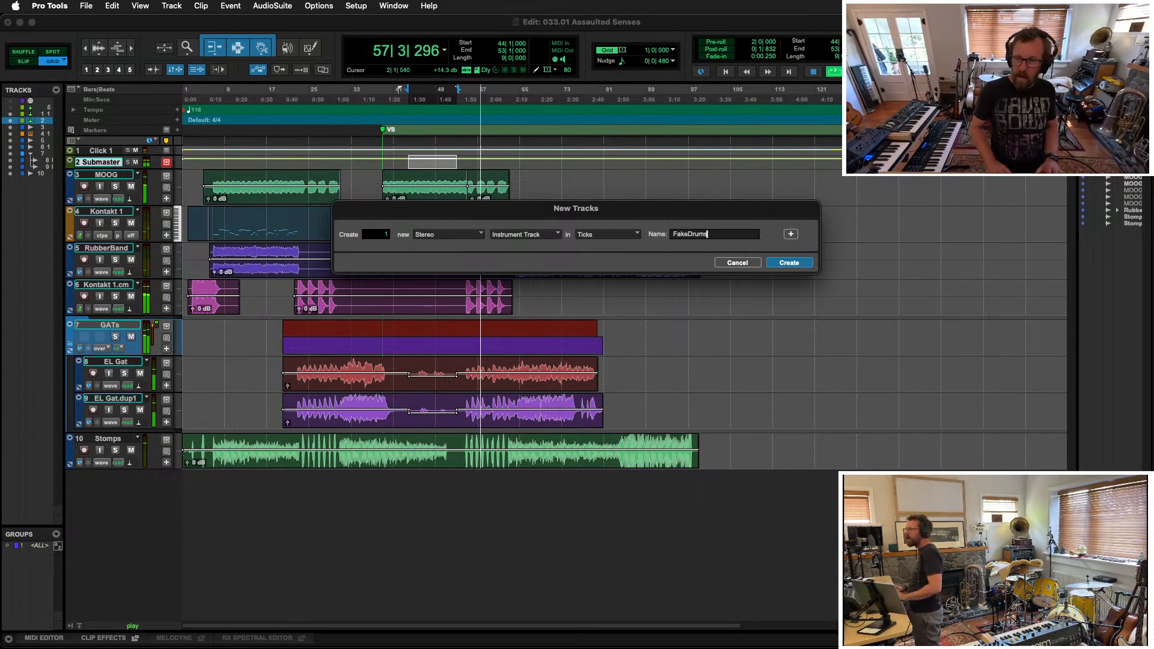
pyautogui.press('Return')
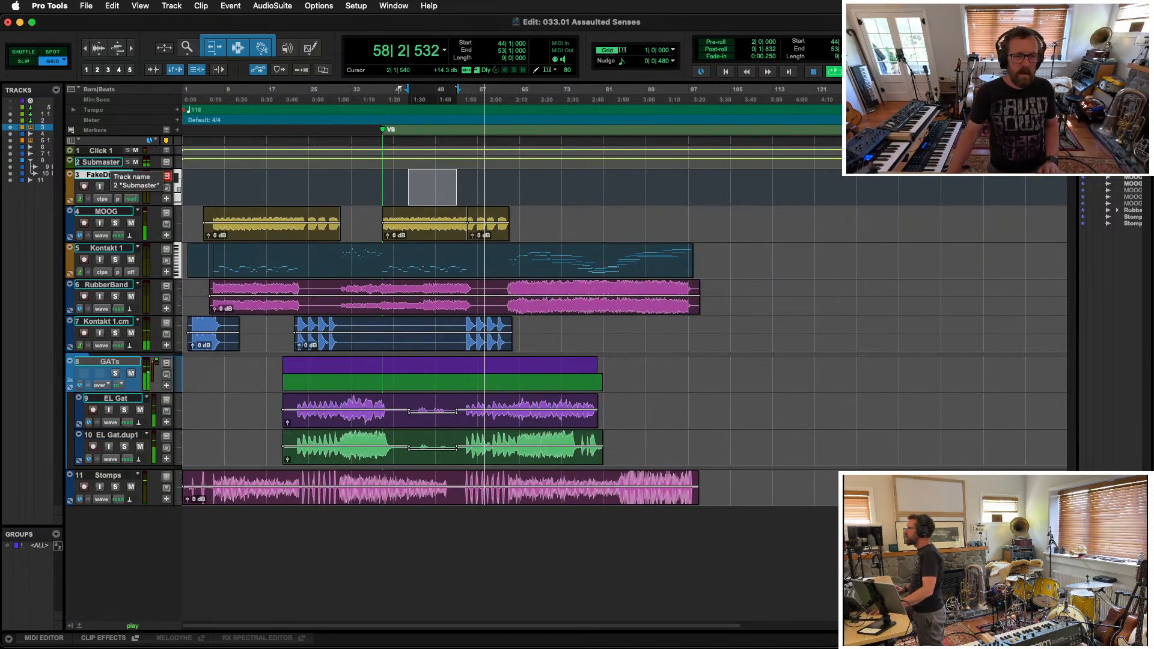
# Step: Open the plug-in search for the first insert slot of the FakeDrums track in the Mix window
pyautogui.press('super+equal')
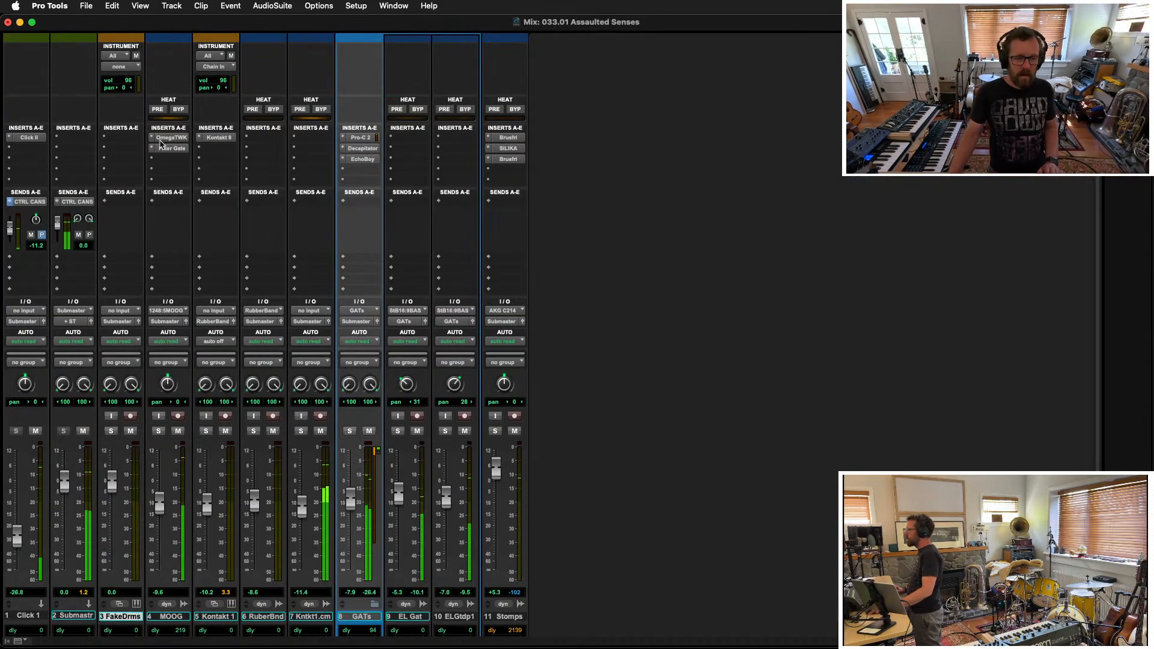
pyautogui.click(110, 138)
pyautogui.moveTo(112, 139)
pyautogui.write('too')
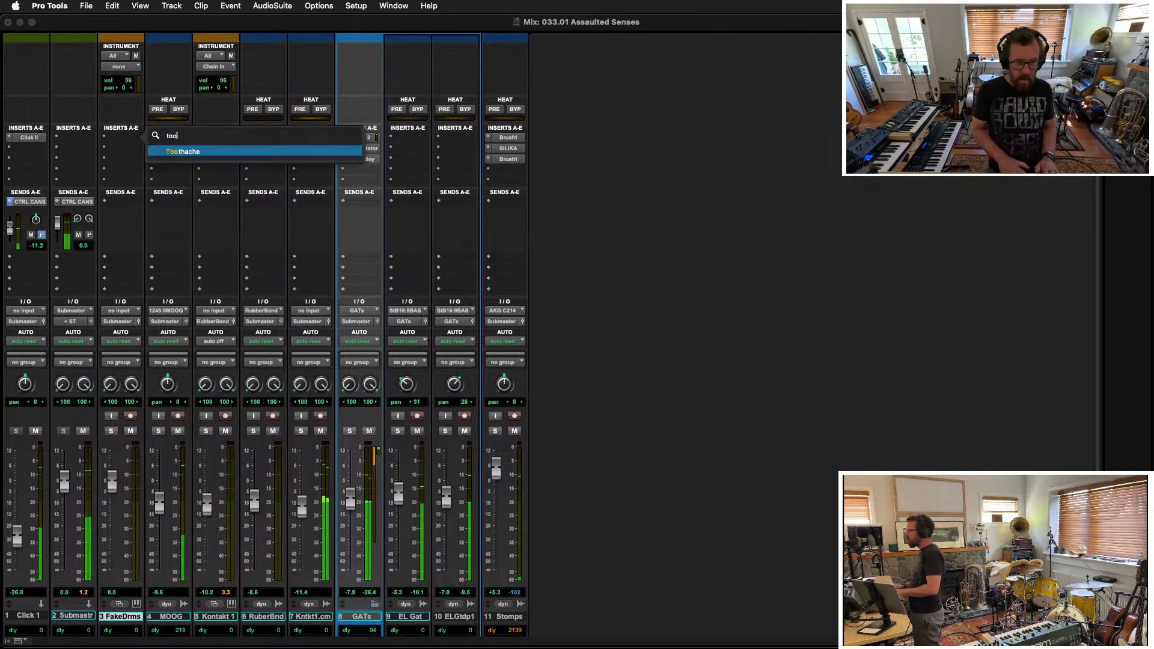
pyautogui.press('BackSpace')
pyautogui.press('BackSpace')
pyautogui.press('BackSpace')
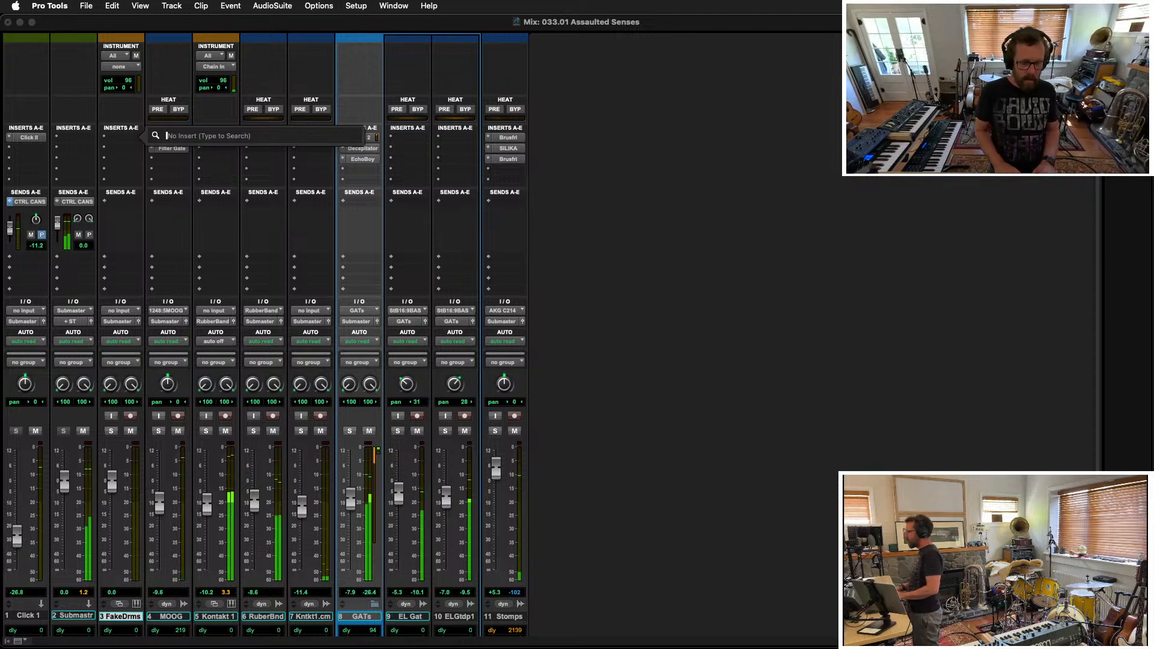
# Step: Search the plug-ins for "dru" and insert EZdrummer 3 (stereo) on the FakeDrums track
pyautogui.write('dru')
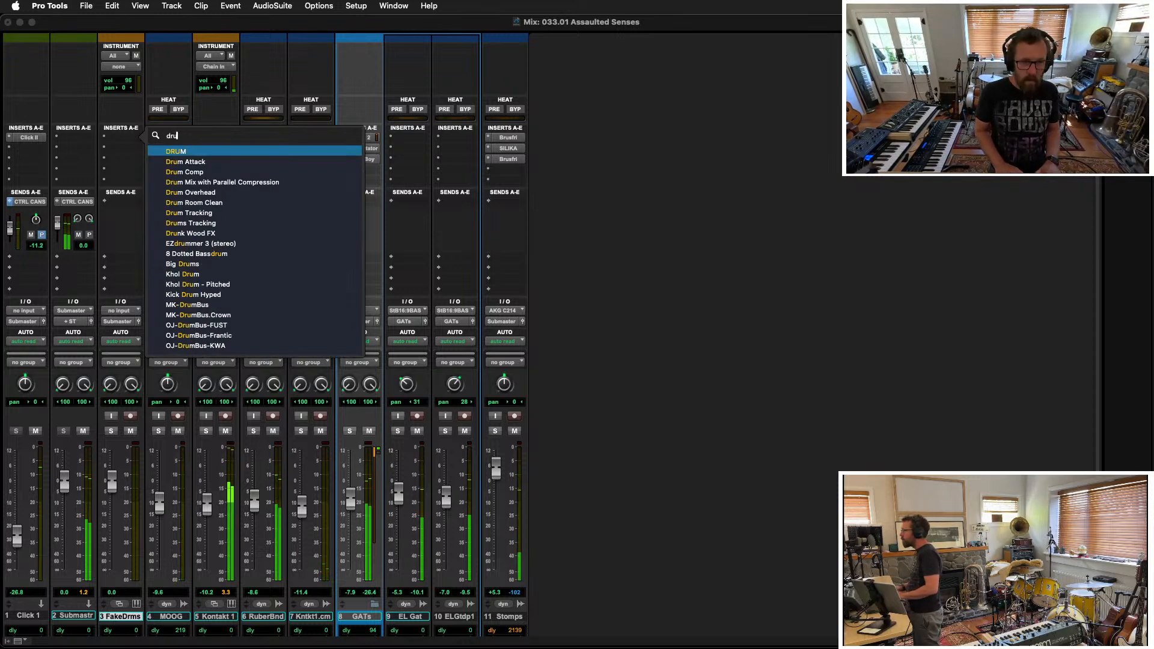
pyautogui.press('Down')
pyautogui.press('Down')
pyautogui.press('Down')
pyautogui.press('Down')
pyautogui.press('Down')
pyautogui.press('Down')
pyautogui.press('Down')
pyautogui.press('Down')
pyautogui.press('Down')
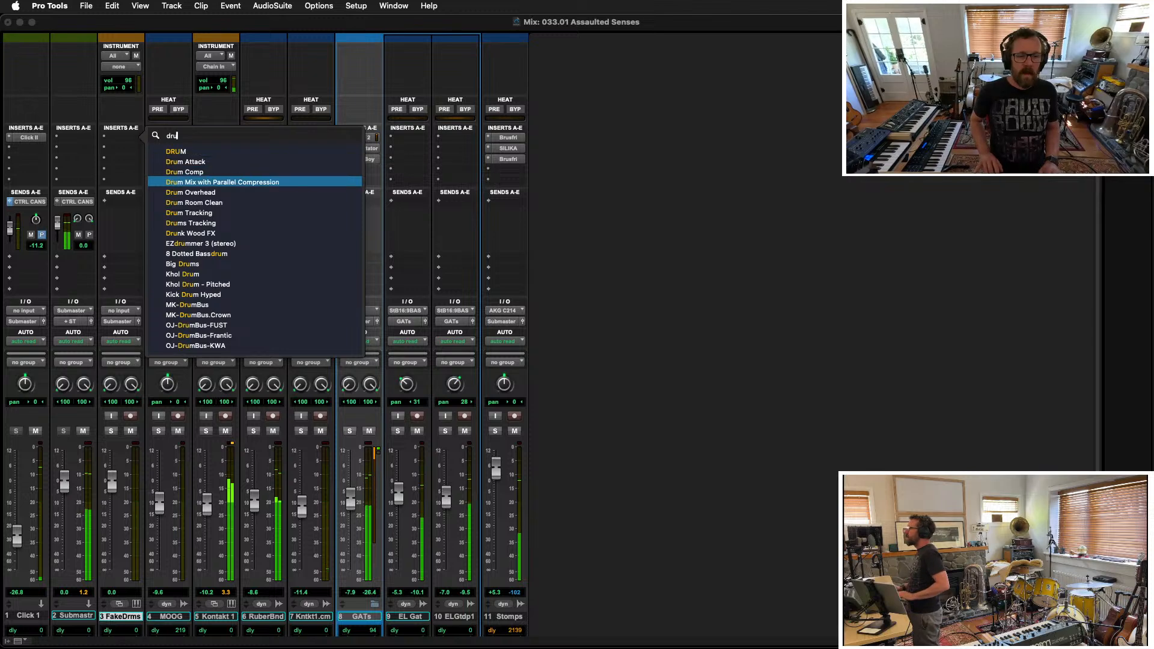
pyautogui.press('Return')
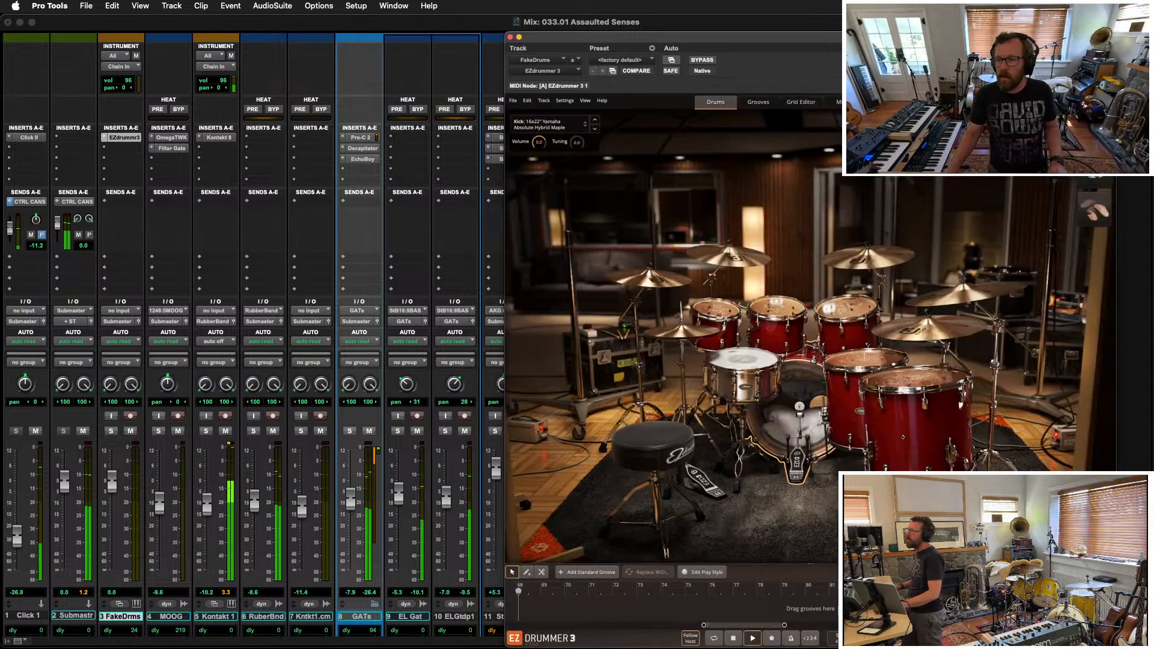
# Step: Preview the Diva Ballad 57 BPM and Swingy Pop 92 BPM grooves in EZdrummer 3, with the FakeDrums fader lowered to -11.5 dB
pyautogui.moveTo(674, 37); pyautogui.dragTo(642, 25)
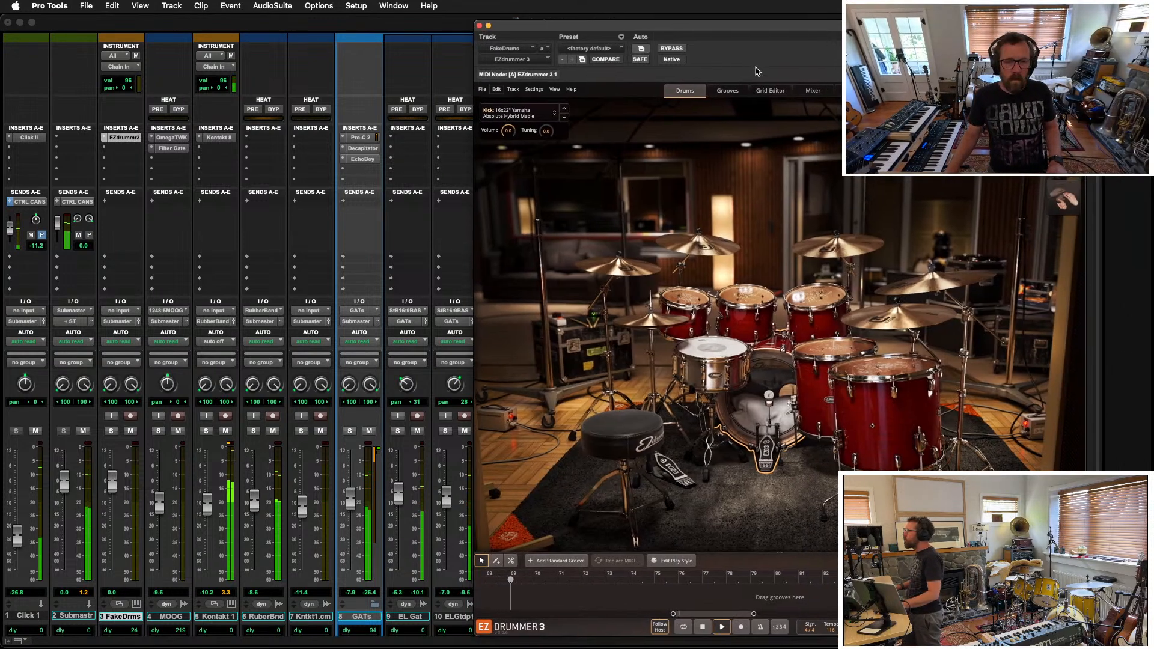
pyautogui.click(728, 90)
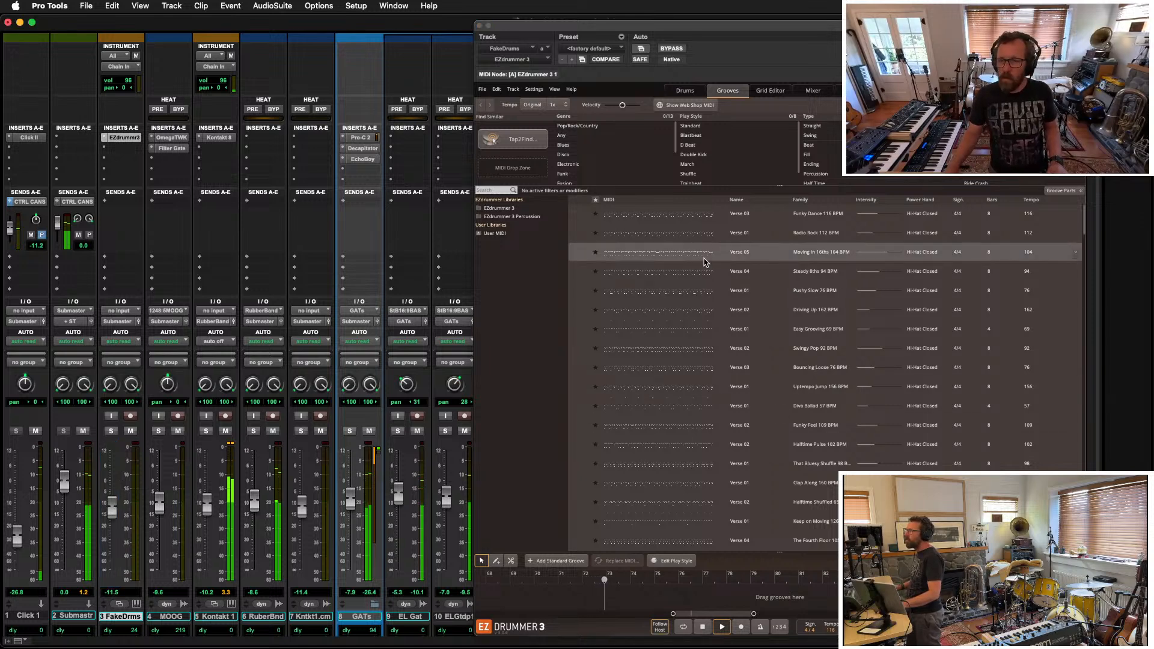
pyautogui.click(579, 407)
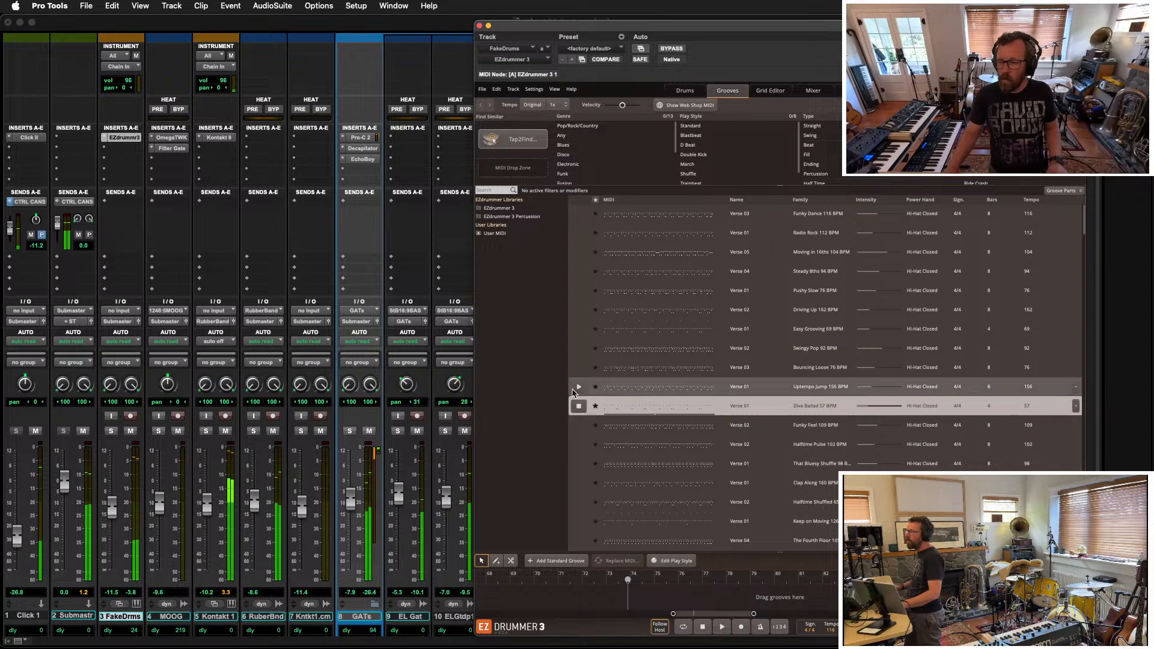
pyautogui.click(577, 349)
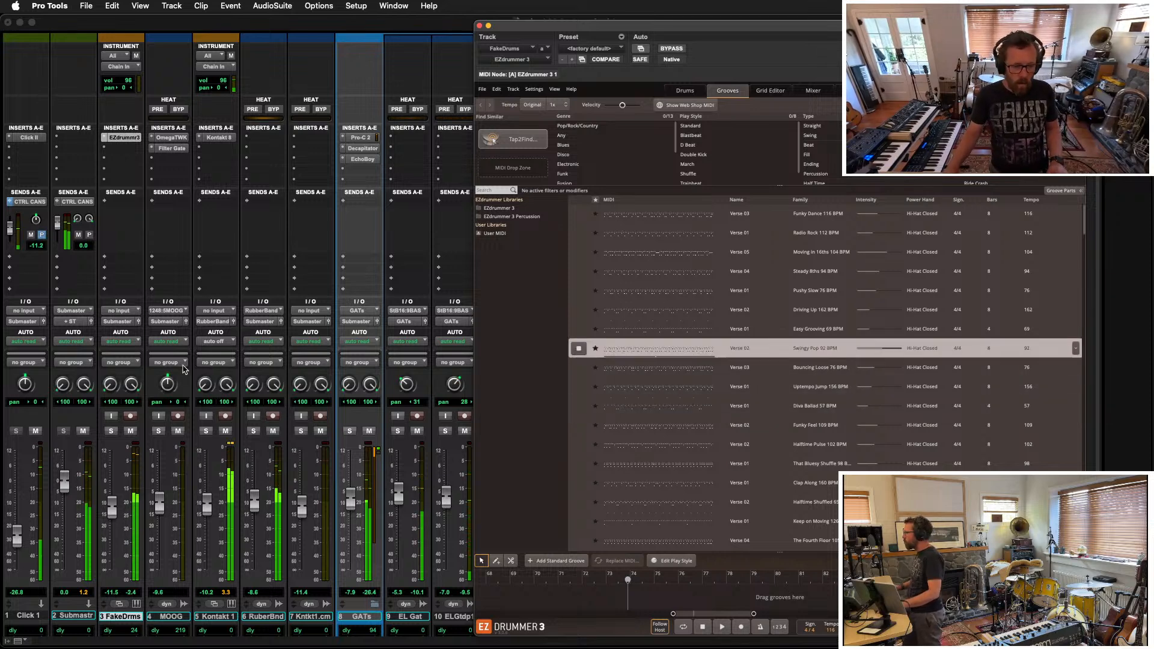
# Step: Insert FabFilter Saturn 2 (stereo) on the FakeDrums track's second insert slot, after EZdrummer 3
pyautogui.click(110, 155)
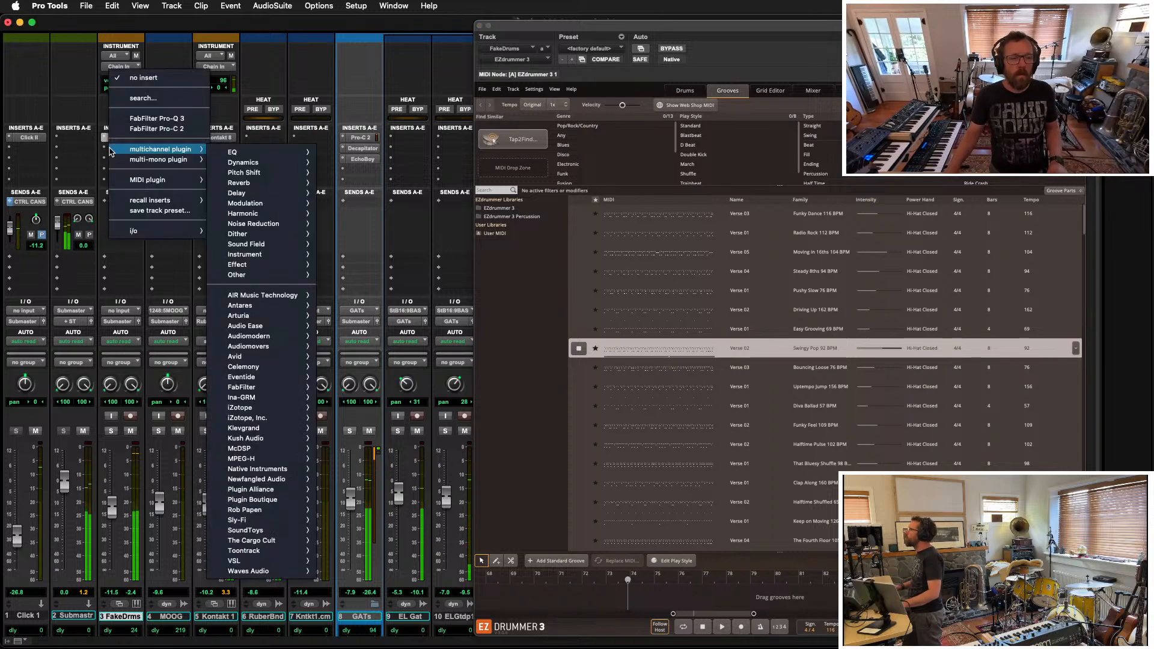
pyautogui.moveTo(264, 162)
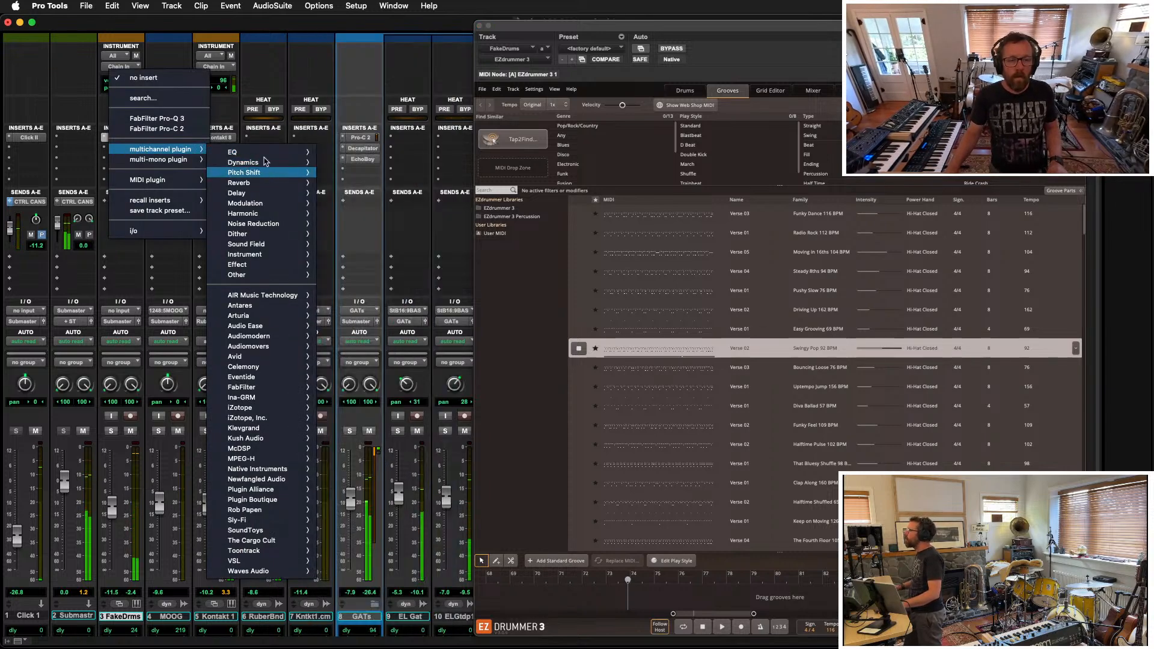
pyautogui.moveTo(267, 214)
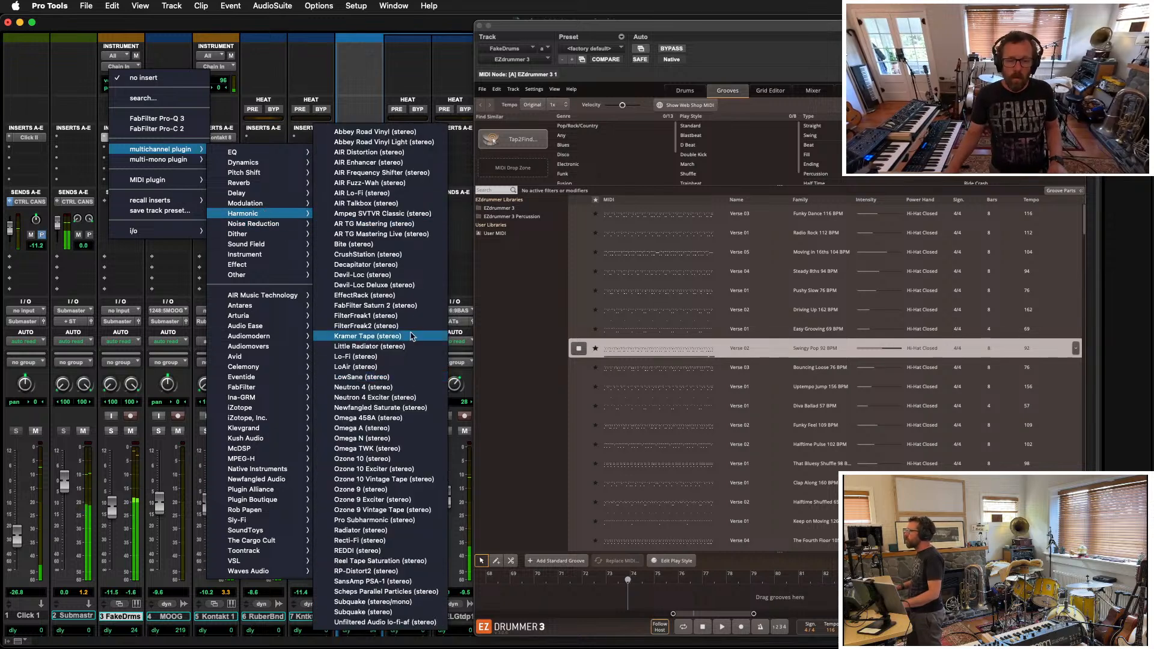
pyautogui.click(408, 305)
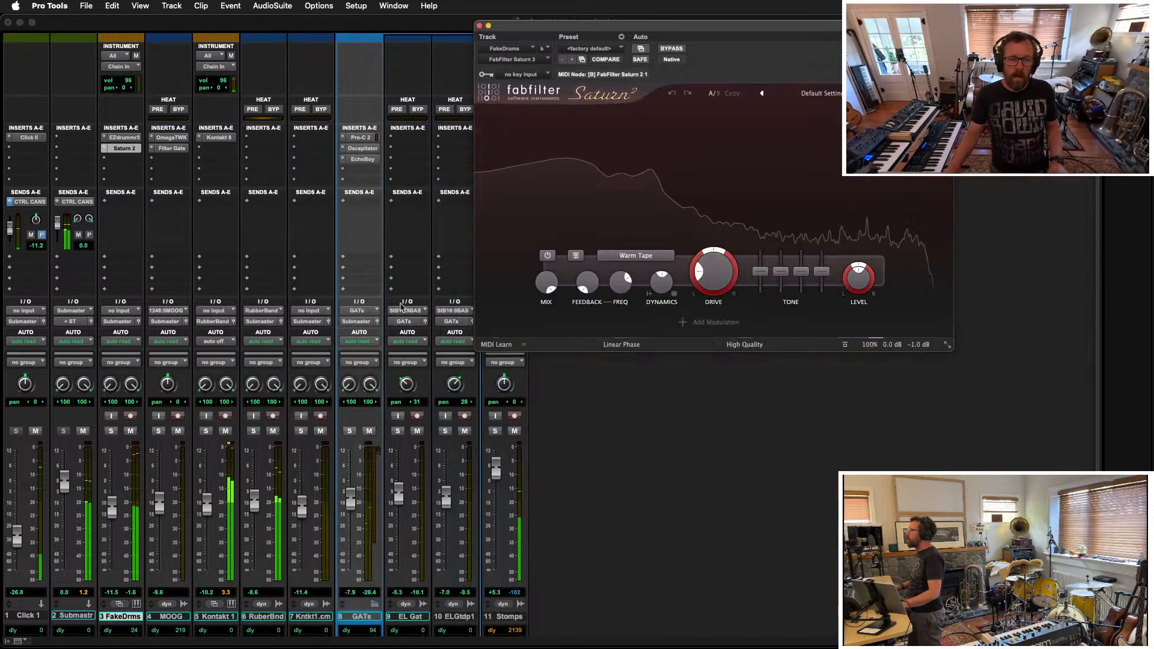
# Step: Audition Saturn 2's Lo-Fi presets Taped Mids I SM and Old Akai O, settle on Tascamagic MdB, and set the FakeDrums fader to -10.2 dB
pyautogui.click(805, 94)
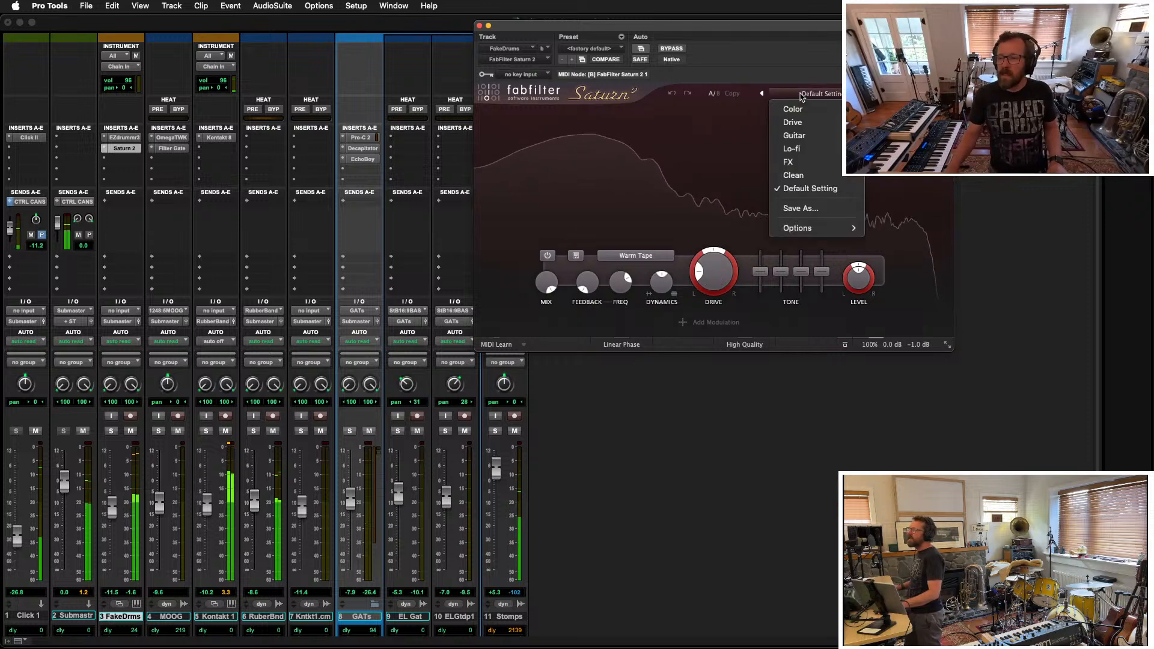
pyautogui.moveTo(791, 148)
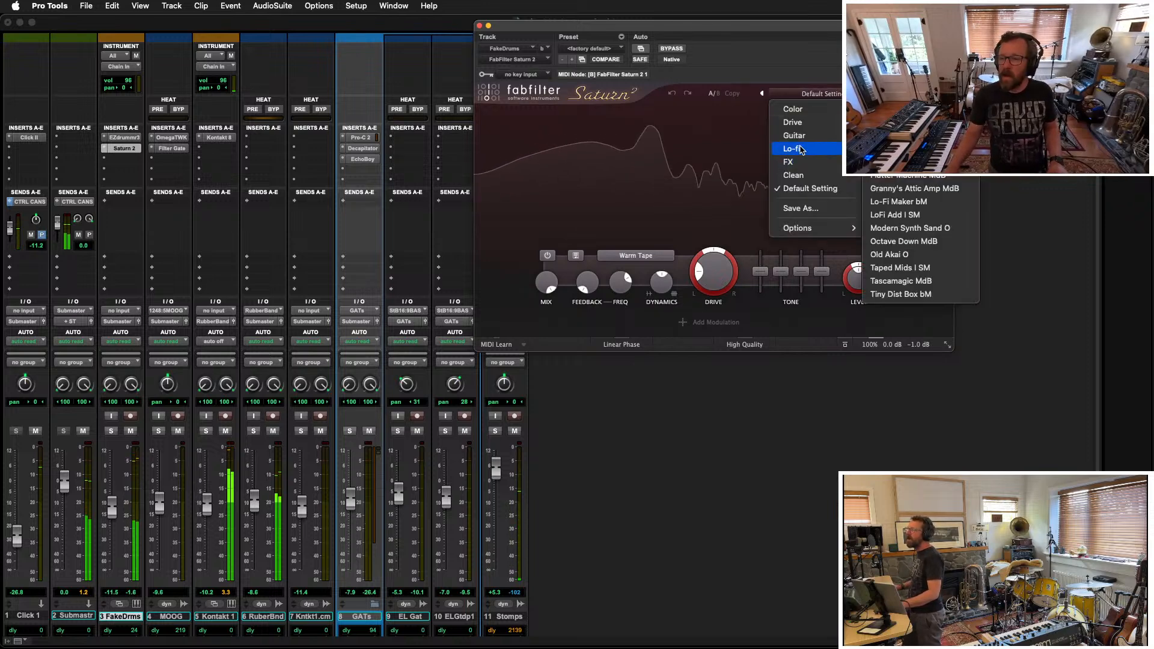
pyautogui.click(931, 270)
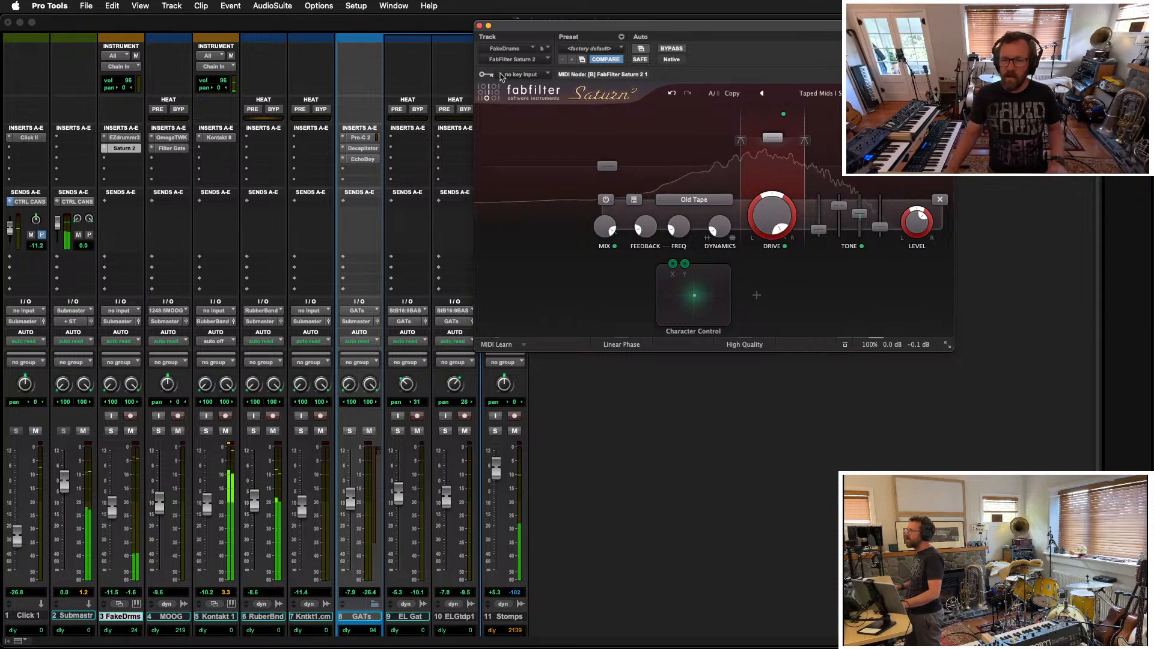
pyautogui.moveTo(110, 508); pyautogui.dragTo(115, 524)
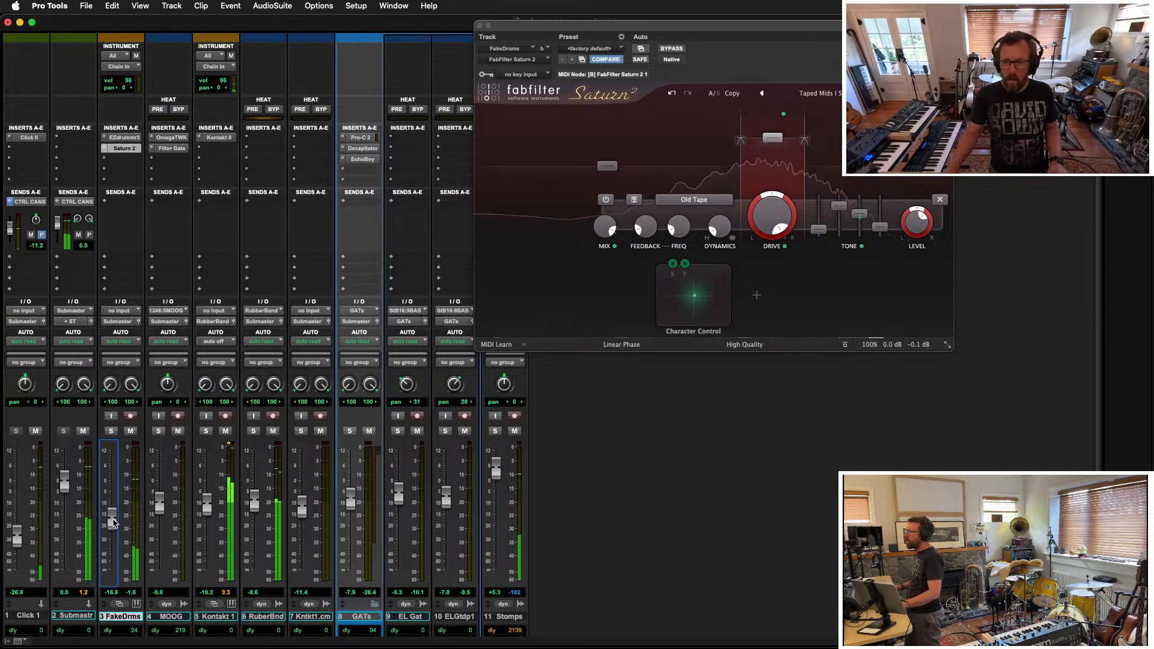
pyautogui.click(762, 94)
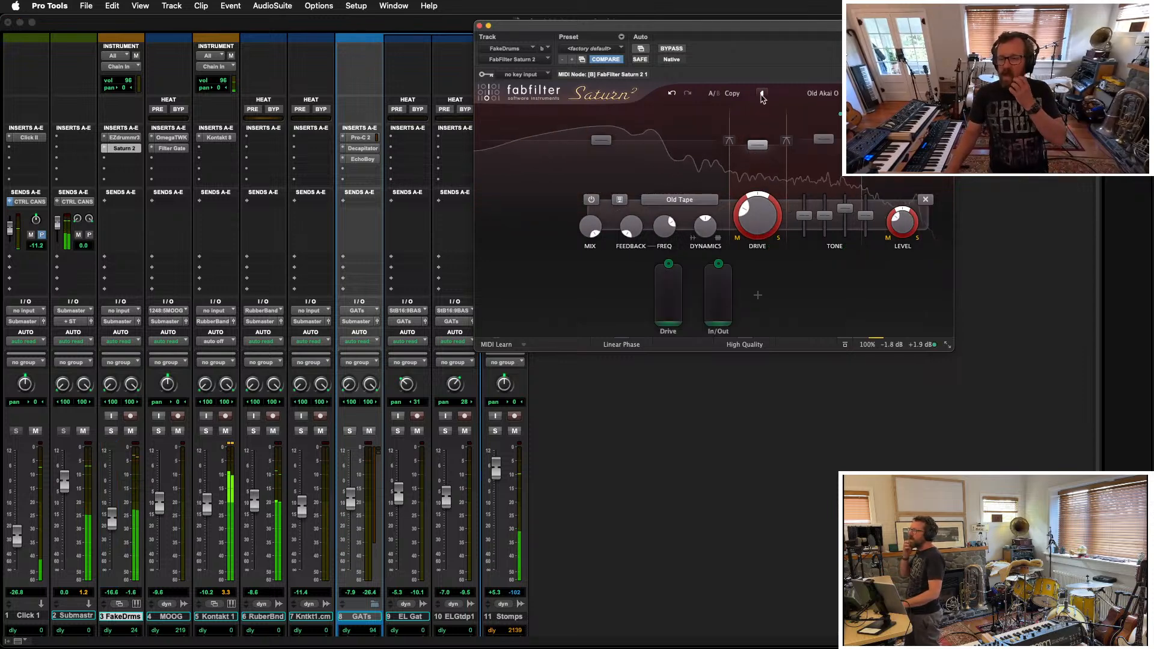
pyautogui.click(762, 94)
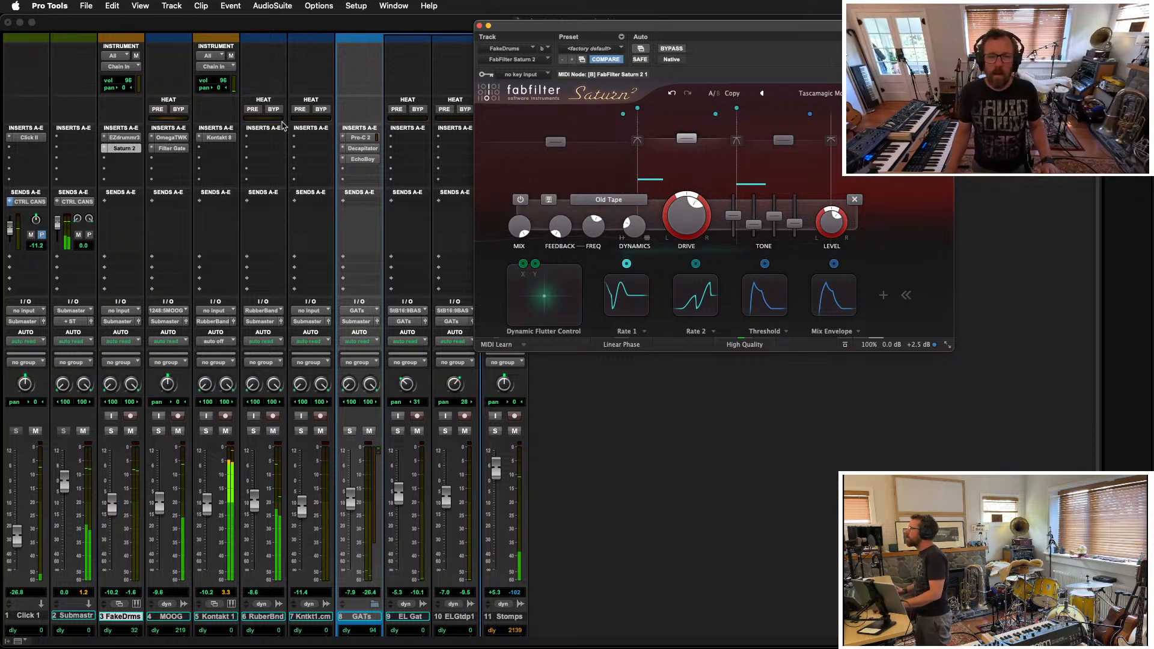
# Step: Preview the Easy Grooving 69 BPM groove in EZdrummer 3 on the FakeDrums track
pyautogui.click(125, 139)
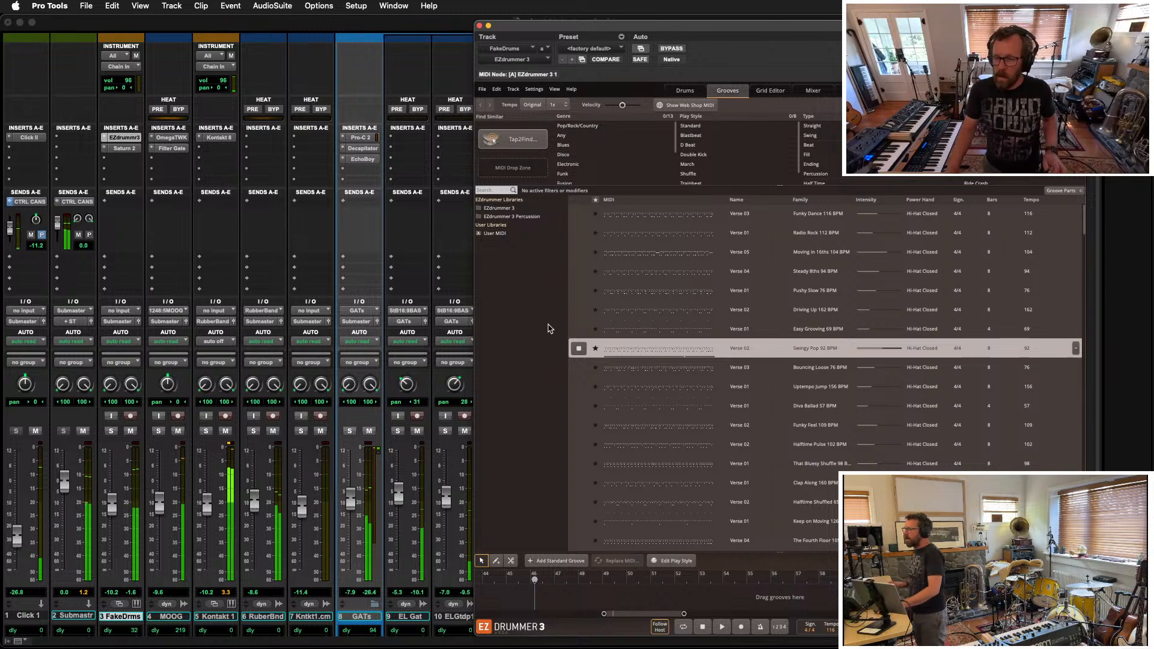
pyautogui.click(579, 330)
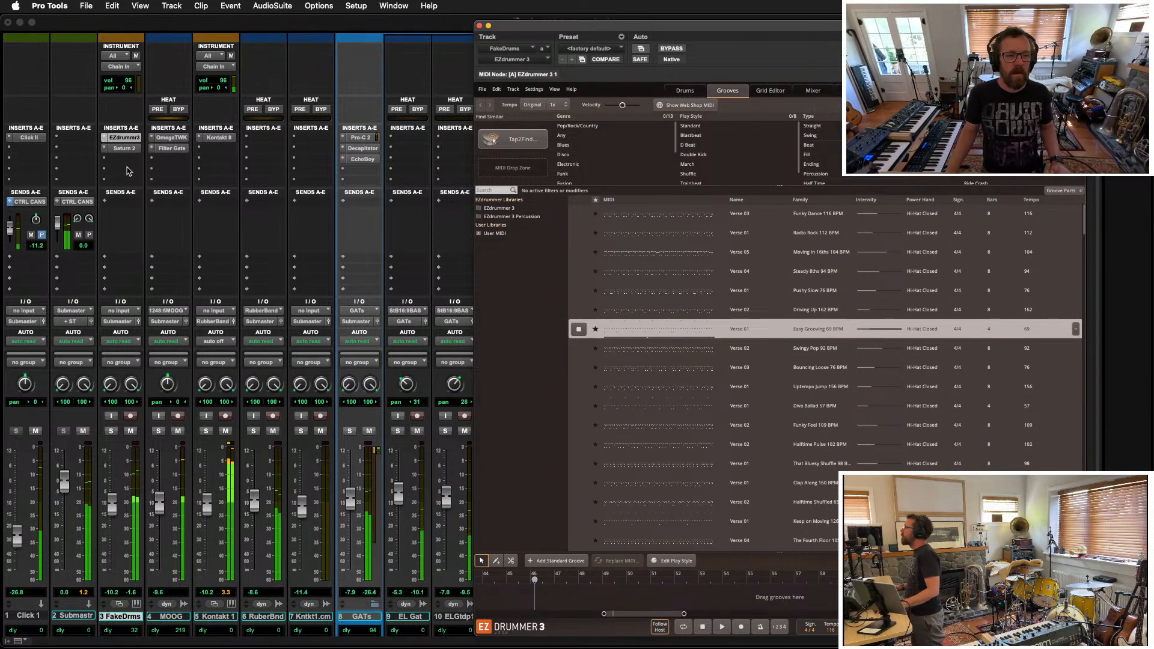
# Step: In the FakeDrums track's Saturn 2, inspect the band settings and set the Band 4 drive to about 80%
pyautogui.click(125, 147)
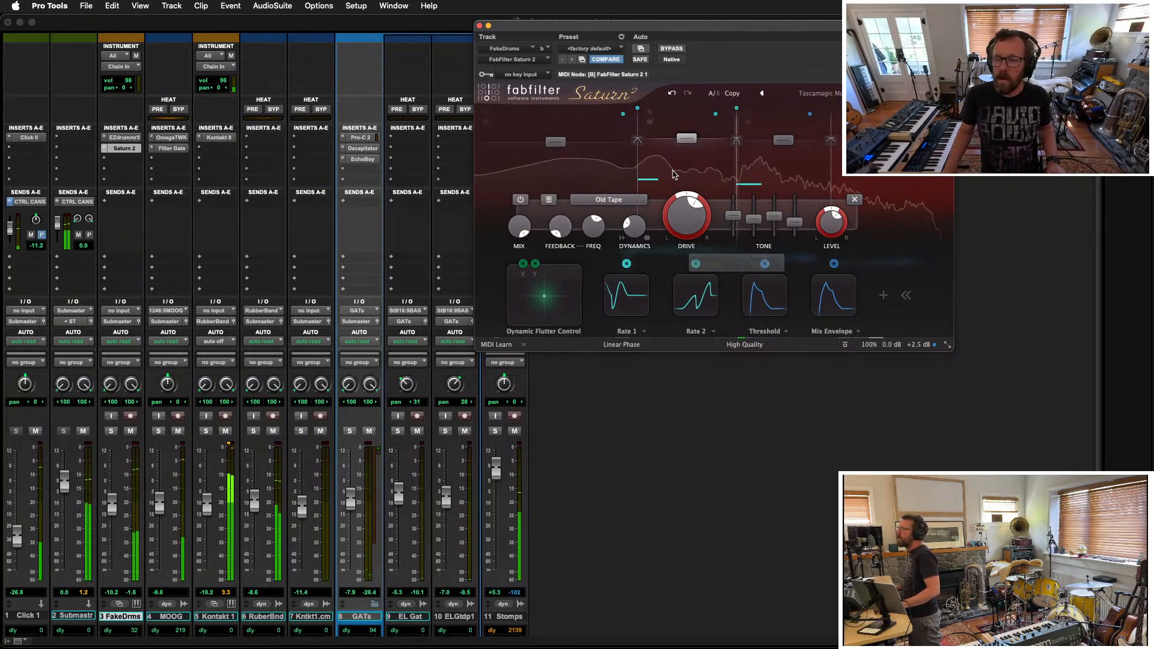
pyautogui.click(774, 164)
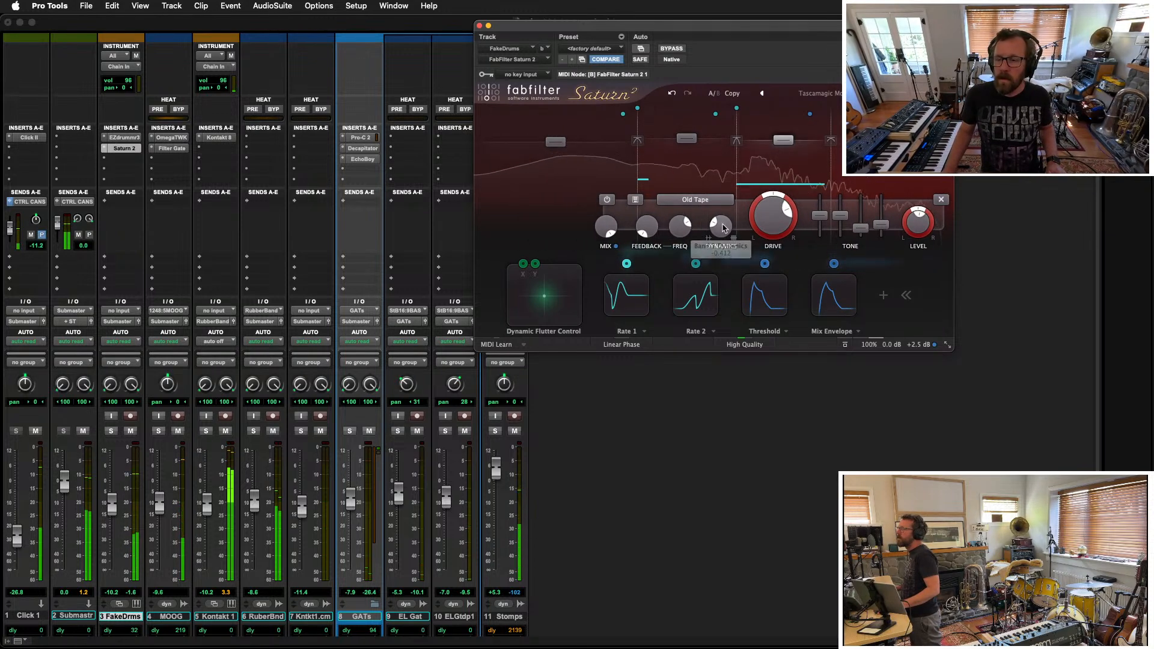
pyautogui.click(707, 163)
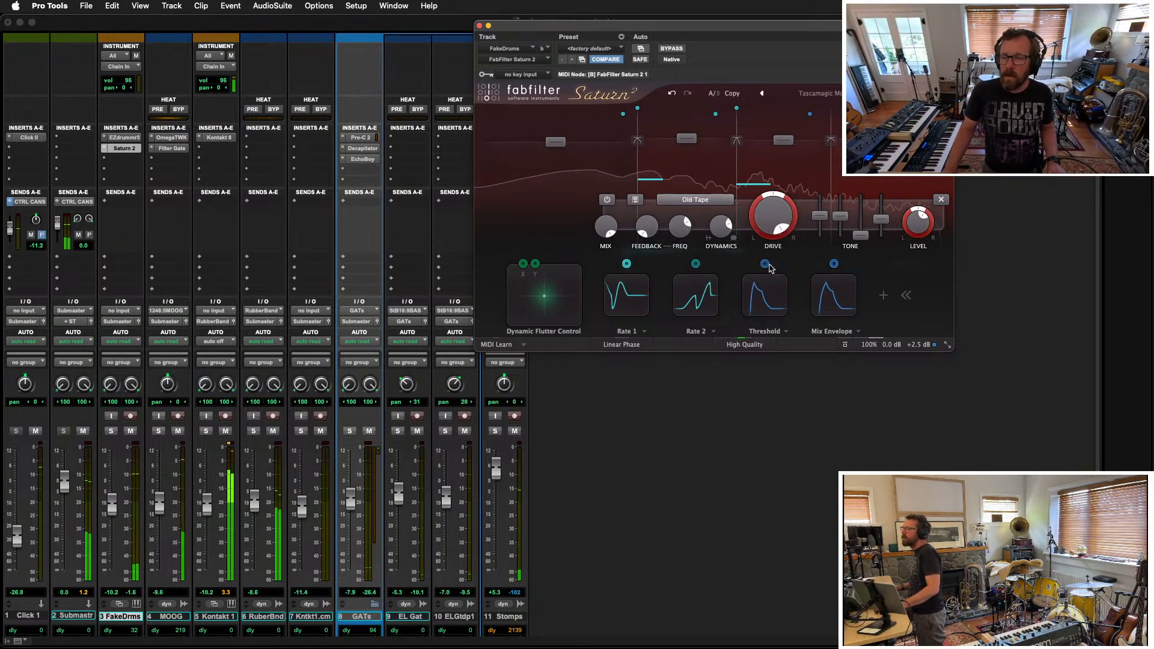
pyautogui.moveTo(772, 212)
pyautogui.moveTo(784, 207); pyautogui.dragTo(764, 241)
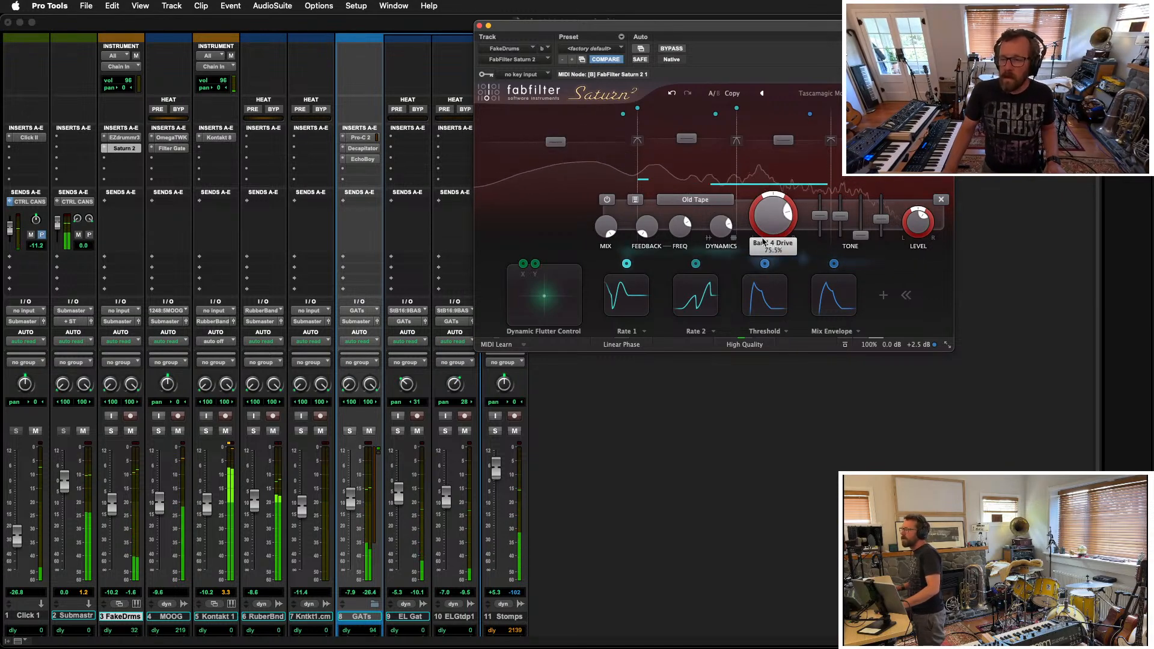
pyautogui.moveTo(779, 36); pyautogui.dragTo(546, 125)
pyautogui.moveTo(536, 313); pyautogui.dragTo(535, 306)
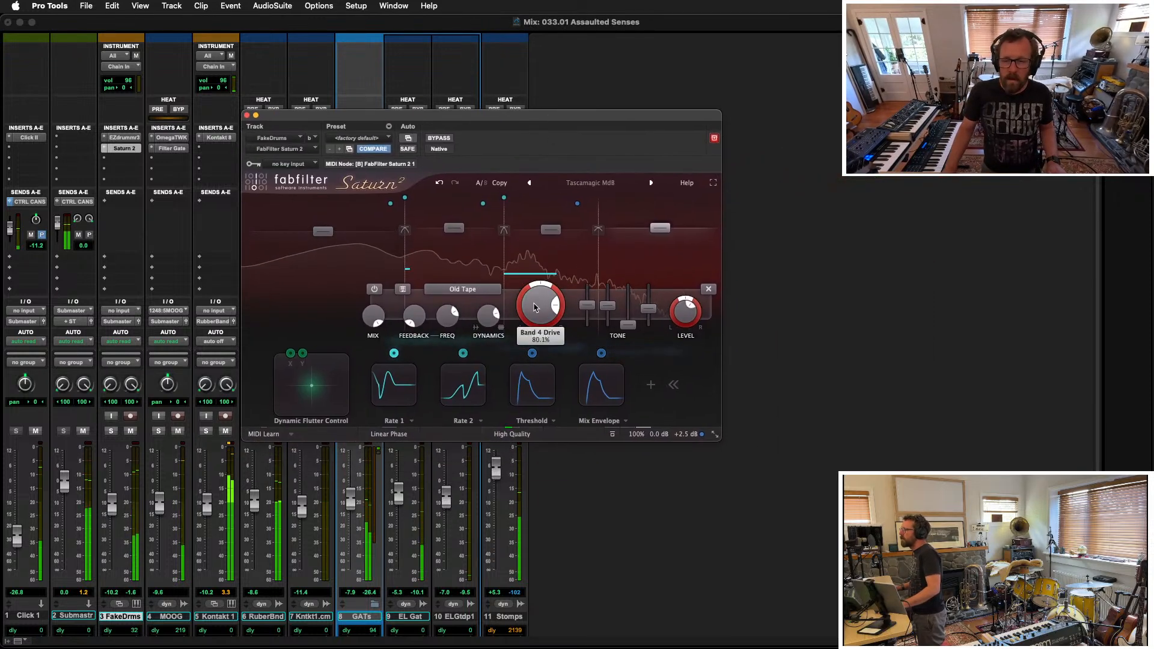
pyautogui.moveTo(630, 326)
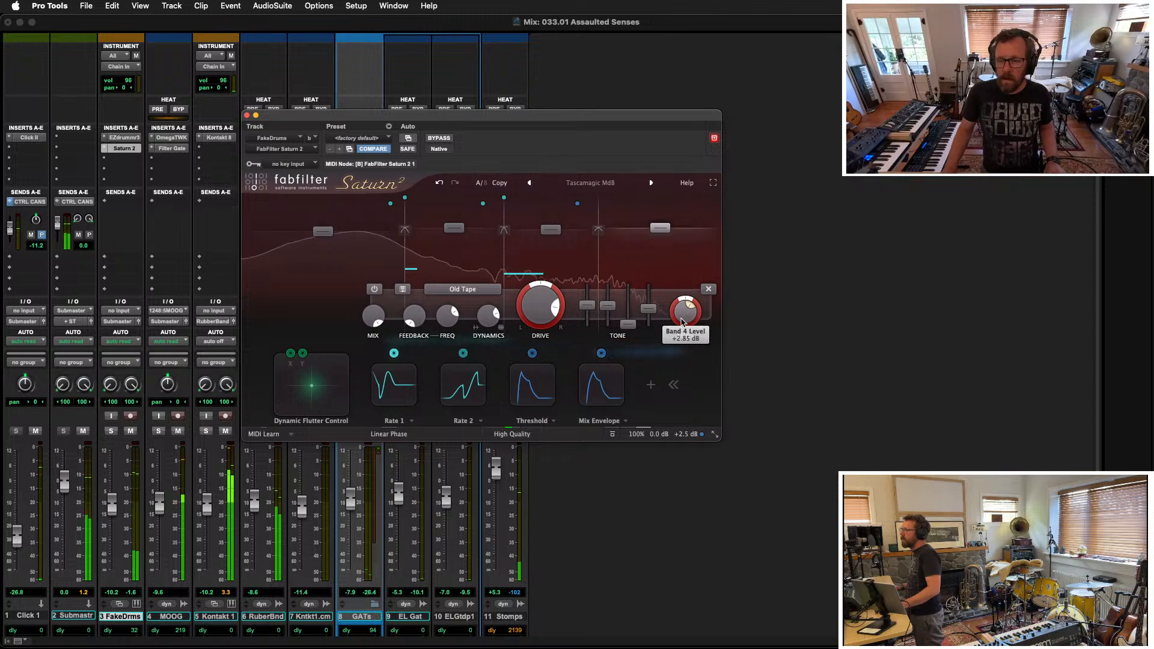
# Step: Adjust the drive of Saturn 2's lower three bands, with Band 2 at about 60% and Band 1 at about 42%, and close the plug-in
pyautogui.moveTo(452, 322)
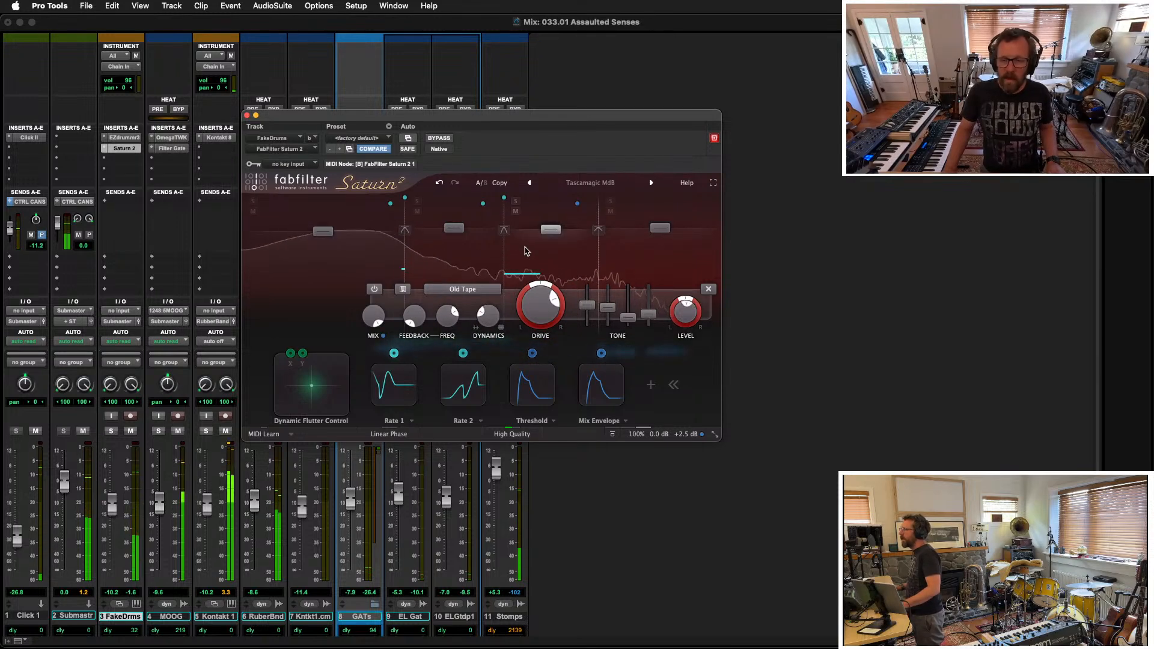
pyautogui.moveTo(533, 304); pyautogui.dragTo(540, 288)
pyautogui.click(454, 254)
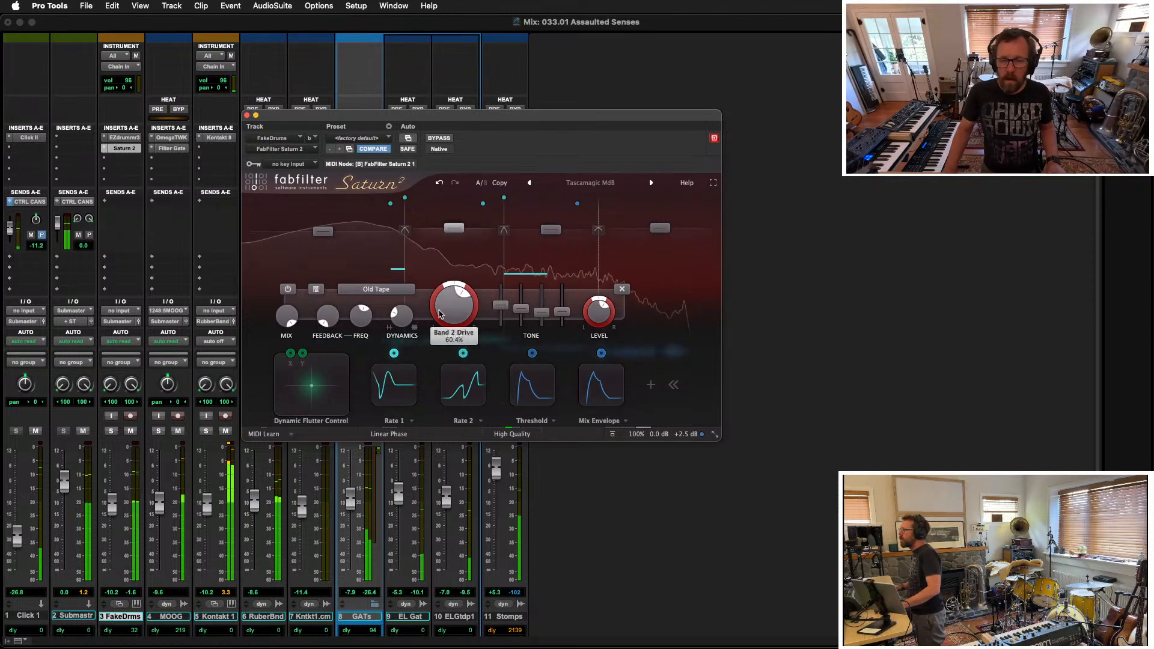
pyautogui.click(355, 272)
pyautogui.moveTo(424, 301); pyautogui.dragTo(424, 294)
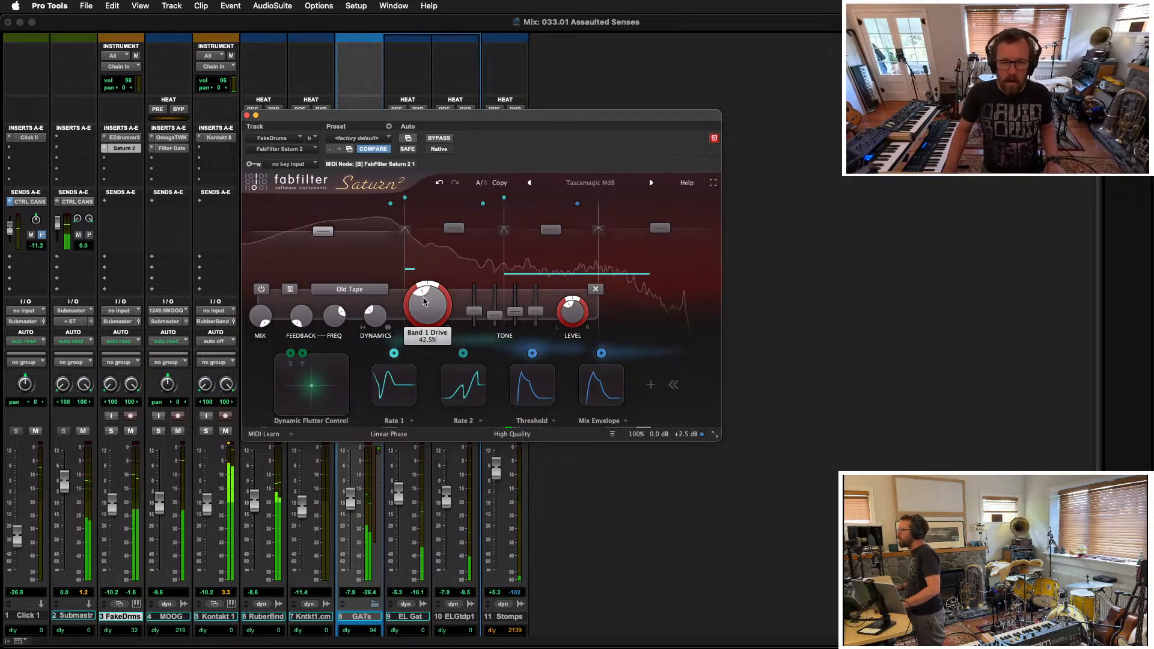
pyautogui.click(247, 116)
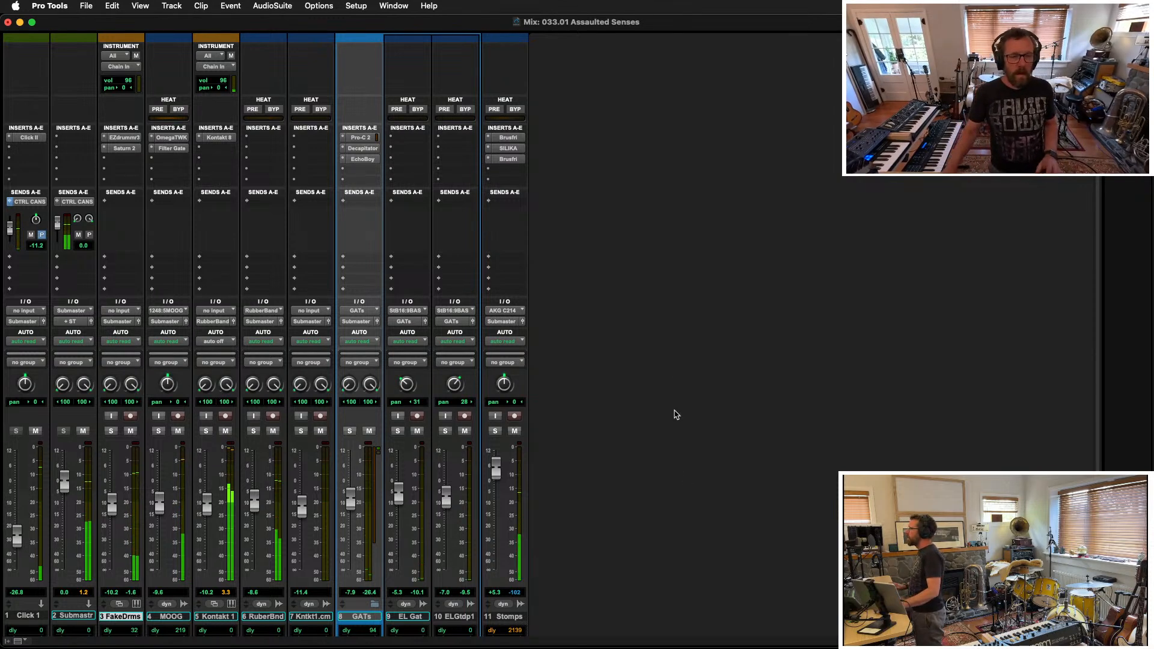
# Step: Open EZdrummer 3 from the FakeDrums insert over the Edit window and play the session from the start
pyautogui.click(125, 138)
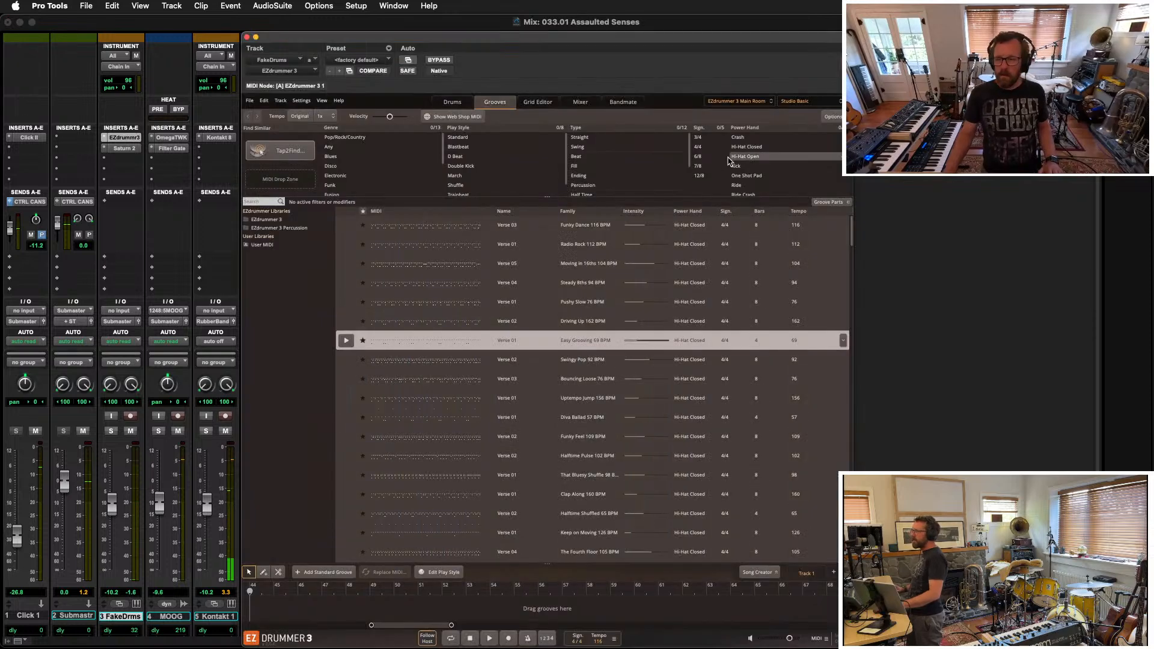
pyautogui.moveTo(667, 42); pyautogui.dragTo(750, 7)
pyautogui.press('super+equal')
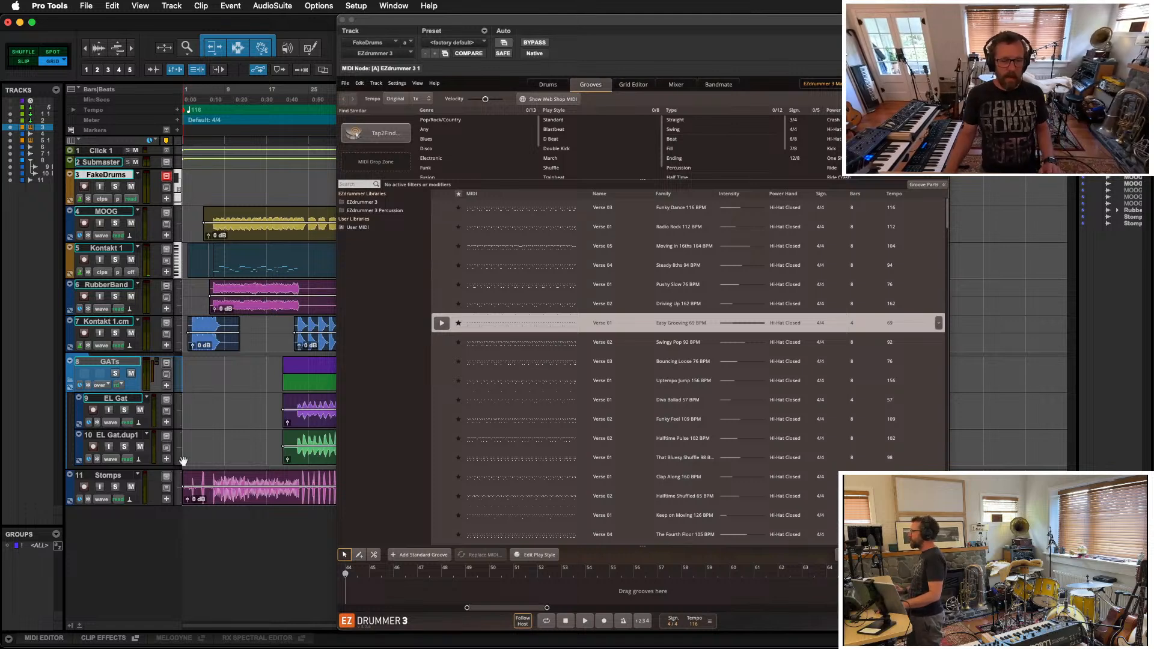
pyautogui.press('space')
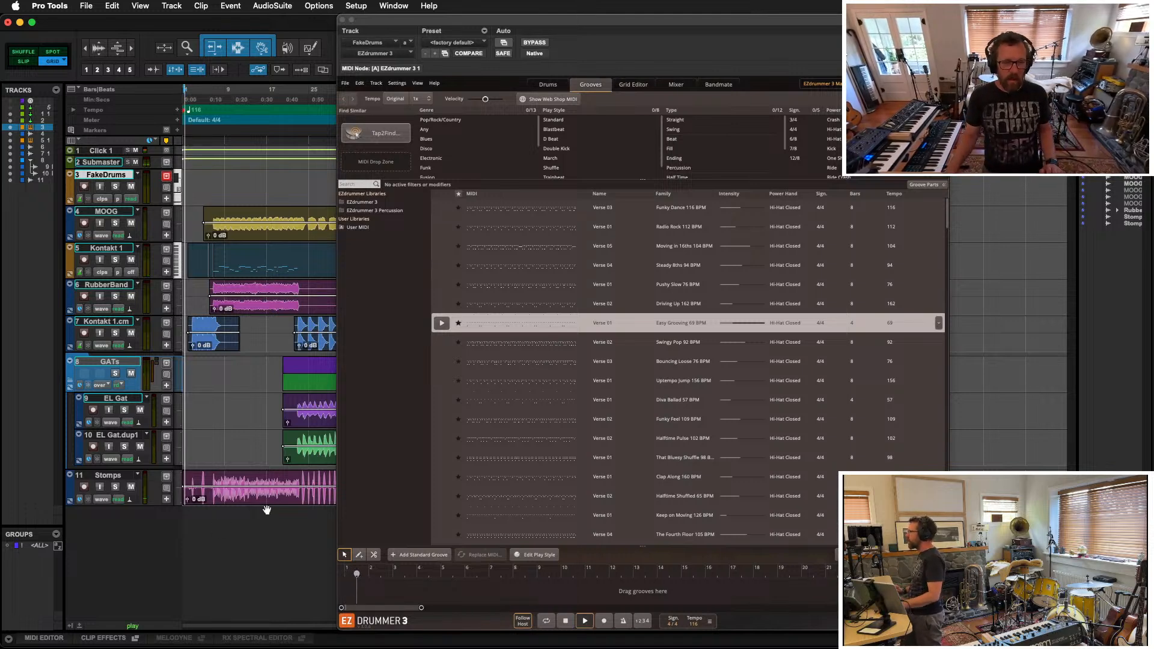
pyautogui.press('super+bracketright')
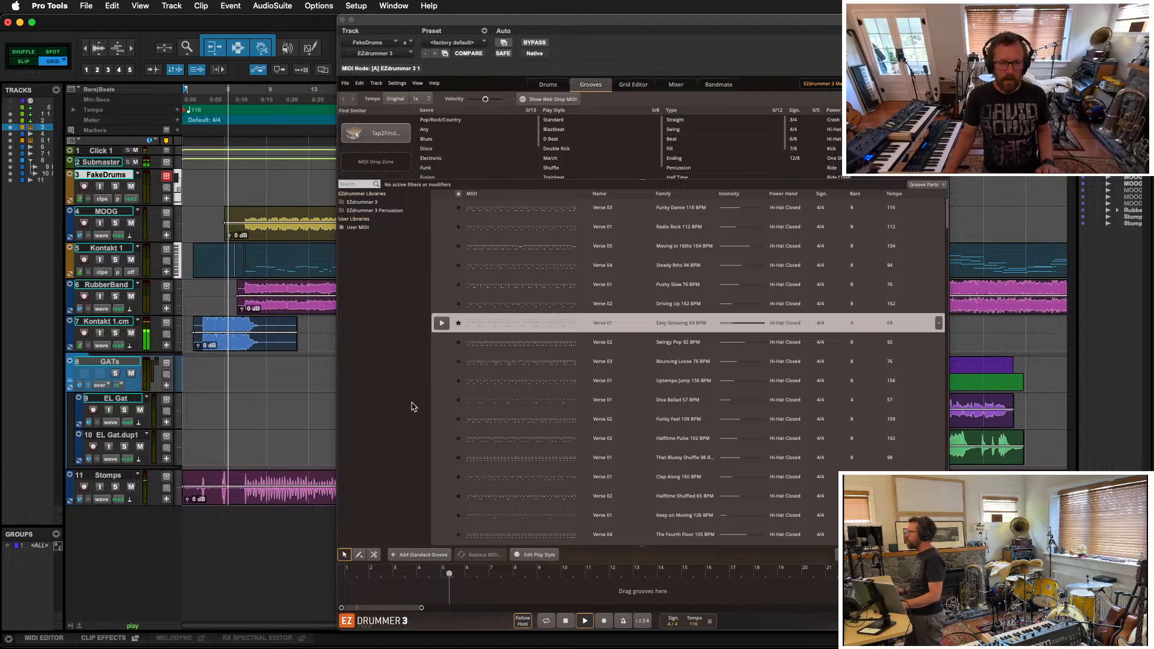
# Step: Compare the Easy Grooving 69 BPM, Driving Up 162 BPM and Swingy Pop 92 BPM grooves against the playing session
pyautogui.click(440, 324)
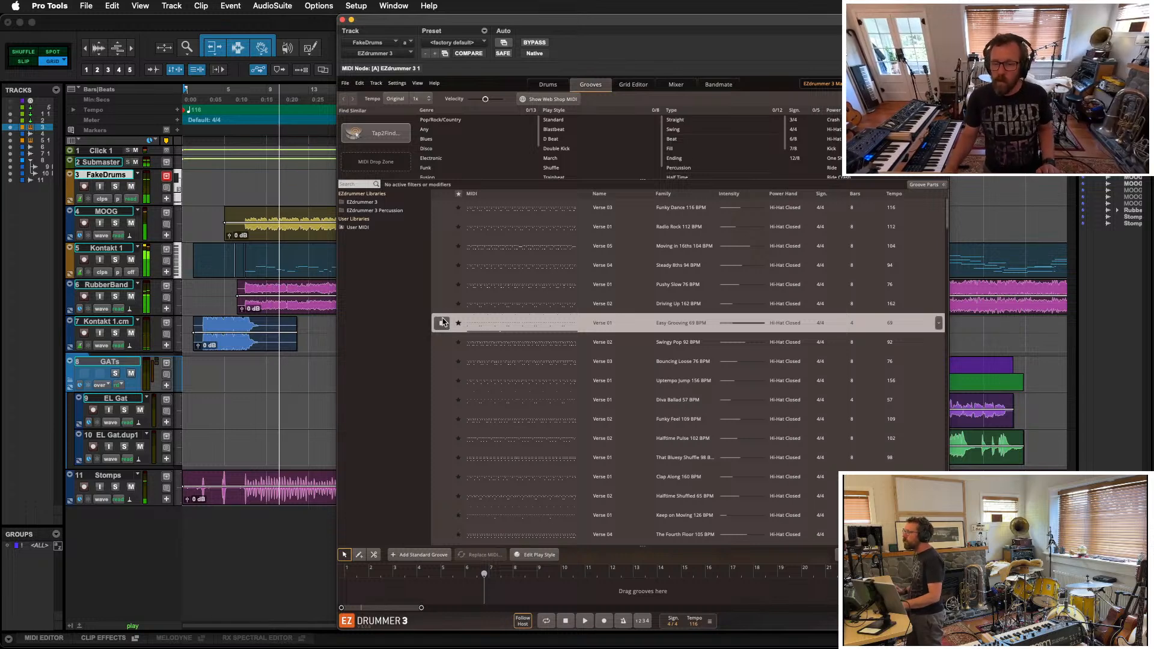
pyautogui.click(442, 304)
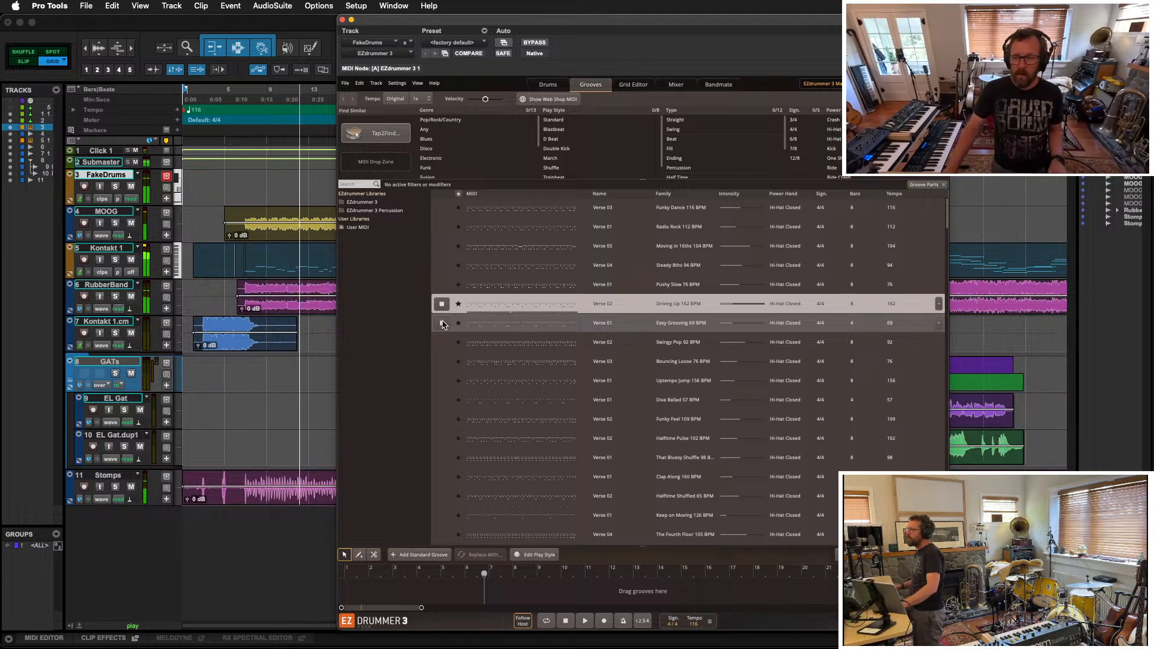
pyautogui.click(442, 324)
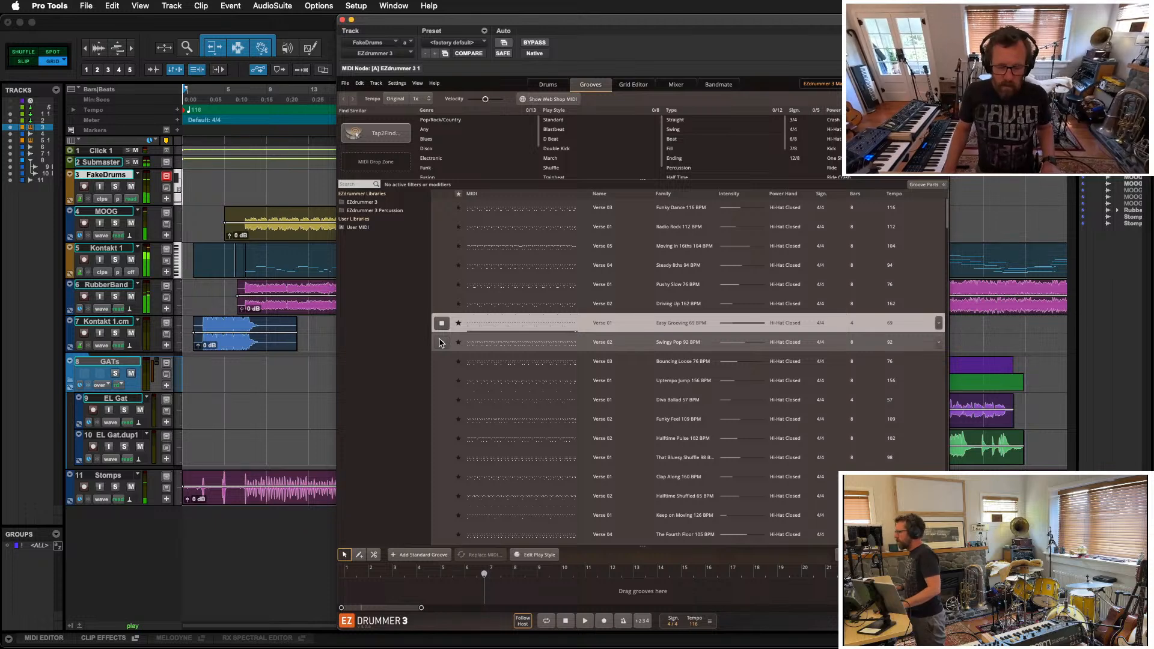
pyautogui.click(439, 343)
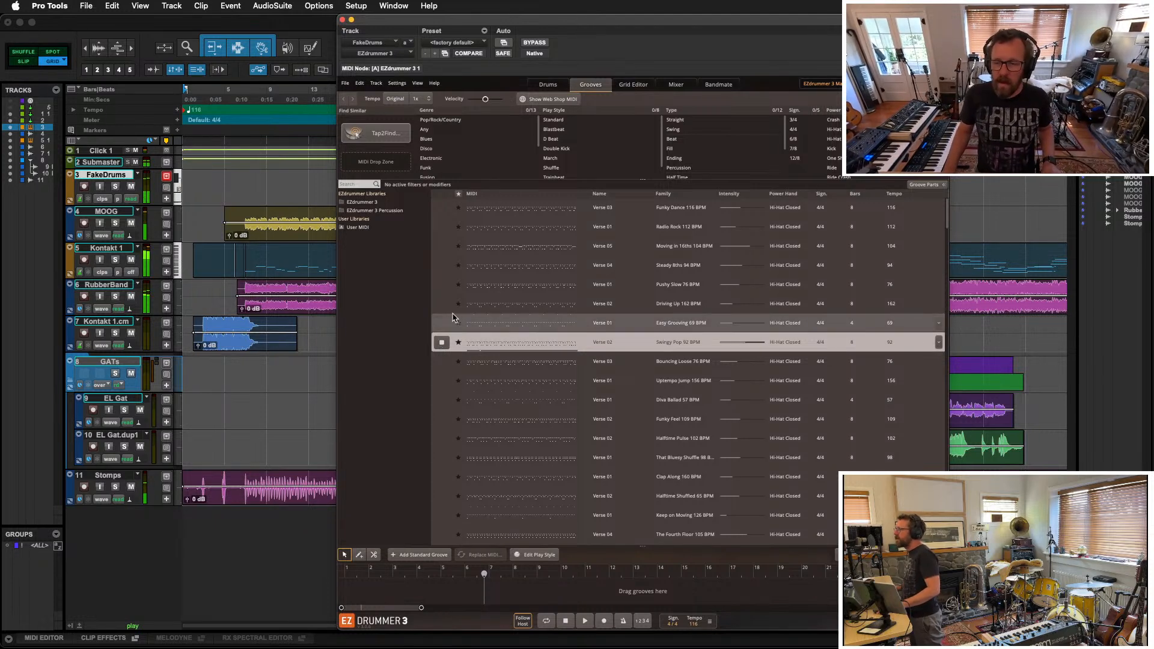
pyautogui.click(442, 324)
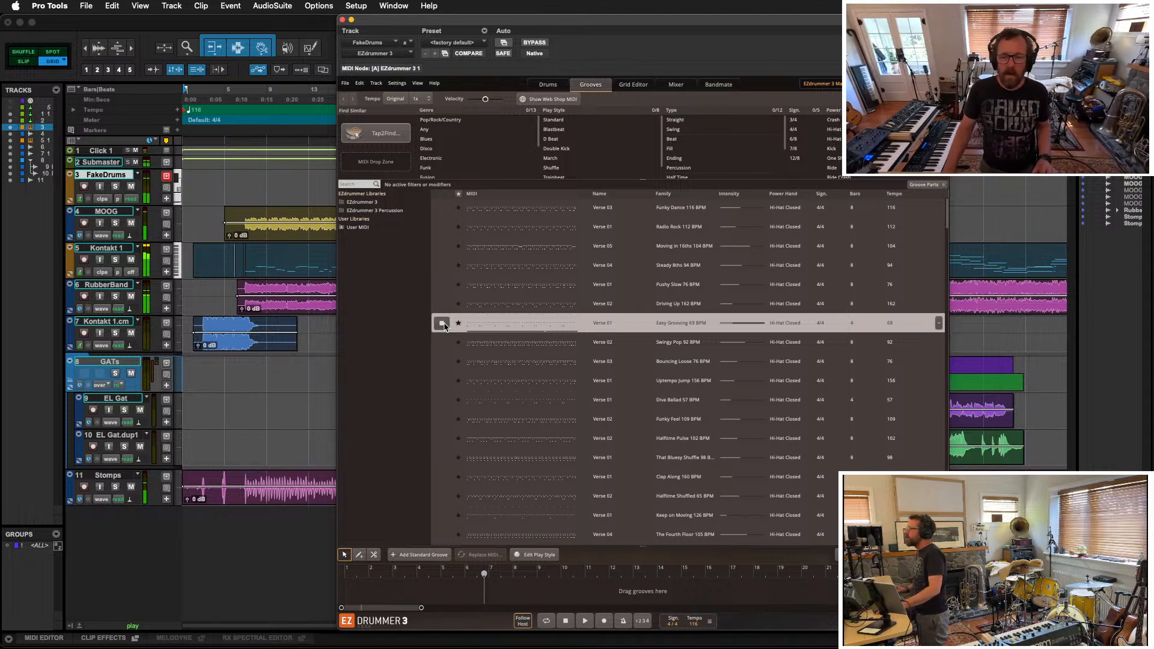
pyautogui.click(444, 325)
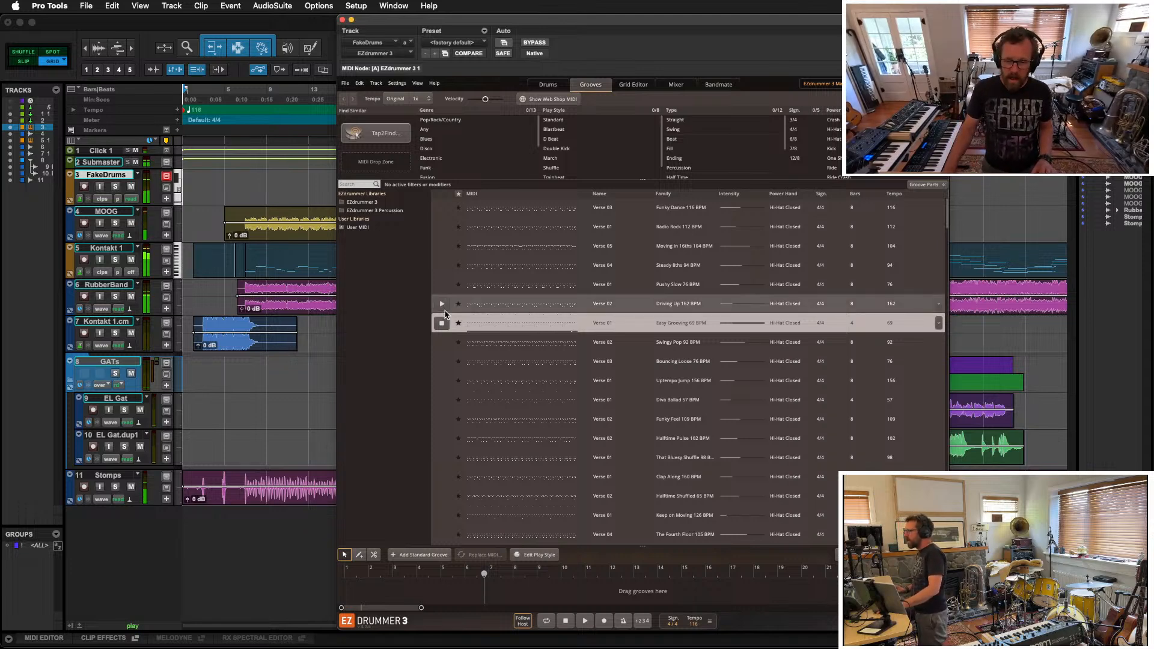
# Step: Place the Driving Up 162 BPM groove at bar 5 of the EZdrummer song track, play it with the session, and move it to bar 7
pyautogui.moveTo(540, 305); pyautogui.dragTo(445, 594)
pyautogui.press('space')
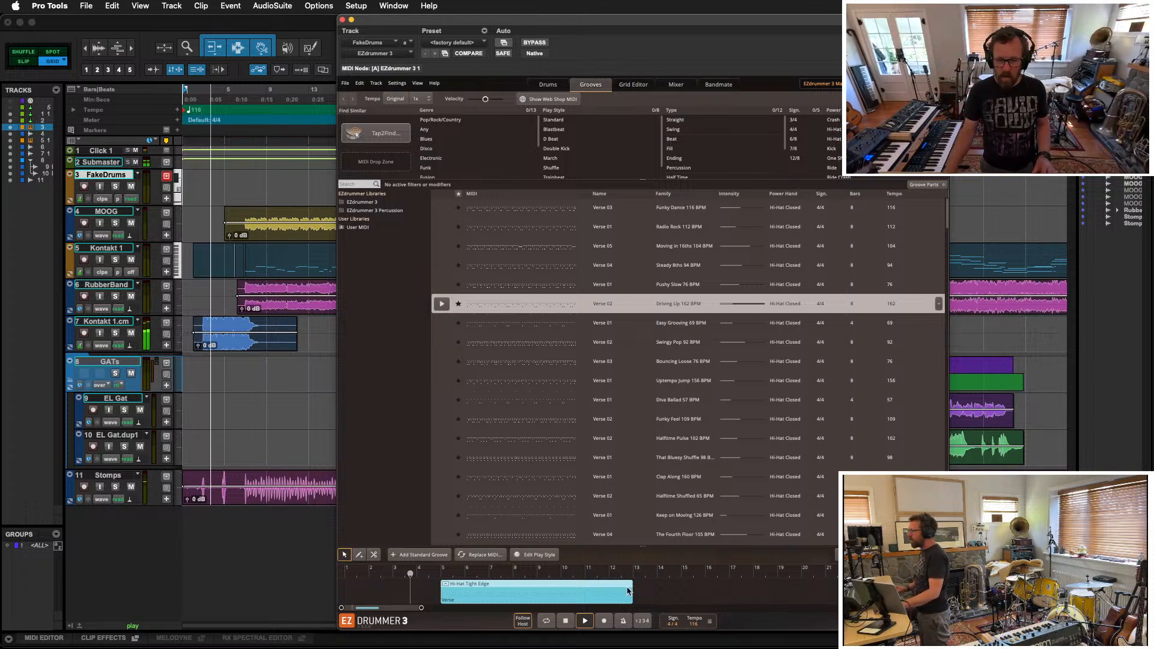
pyautogui.moveTo(501, 586); pyautogui.dragTo(548, 585)
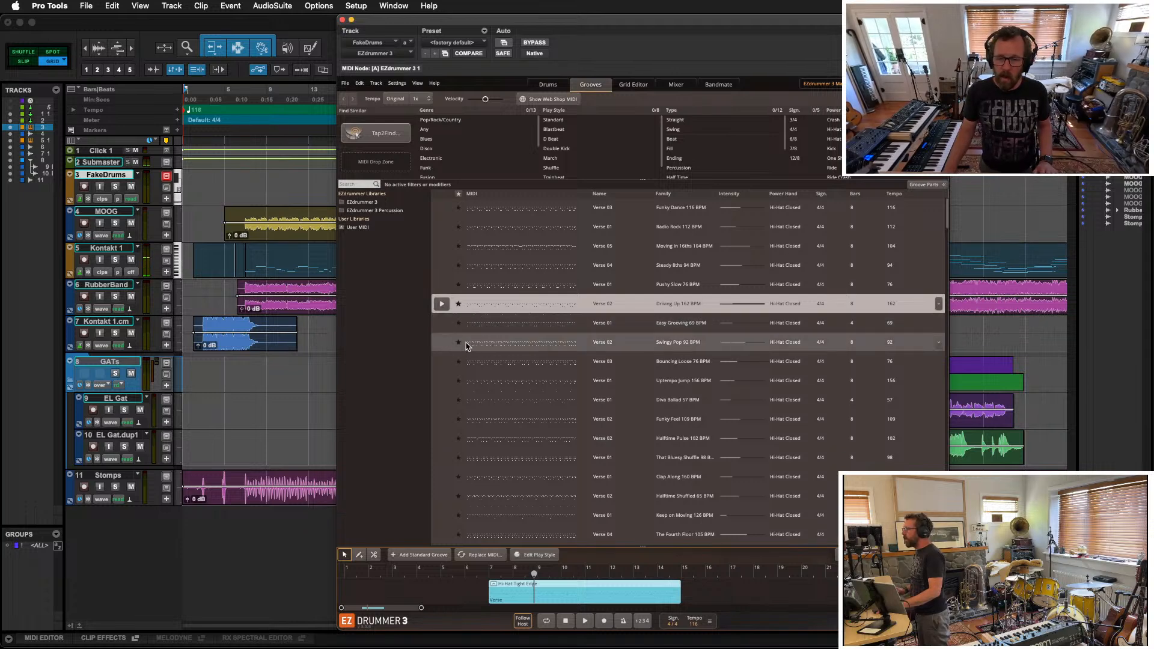
# Step: Delete the Driving Up groove from the EZdrummer song track and place the Easy Grooving 69 BPM Verse 01 groove at bar 7
pyautogui.click(497, 346)
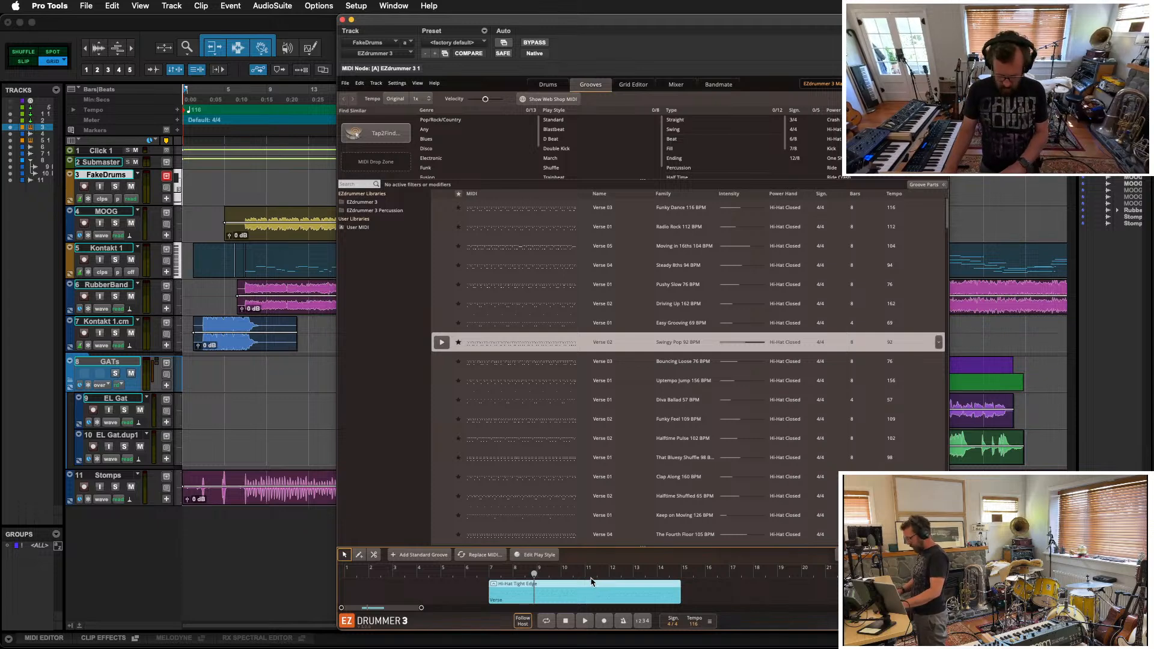
pyautogui.press('Delete')
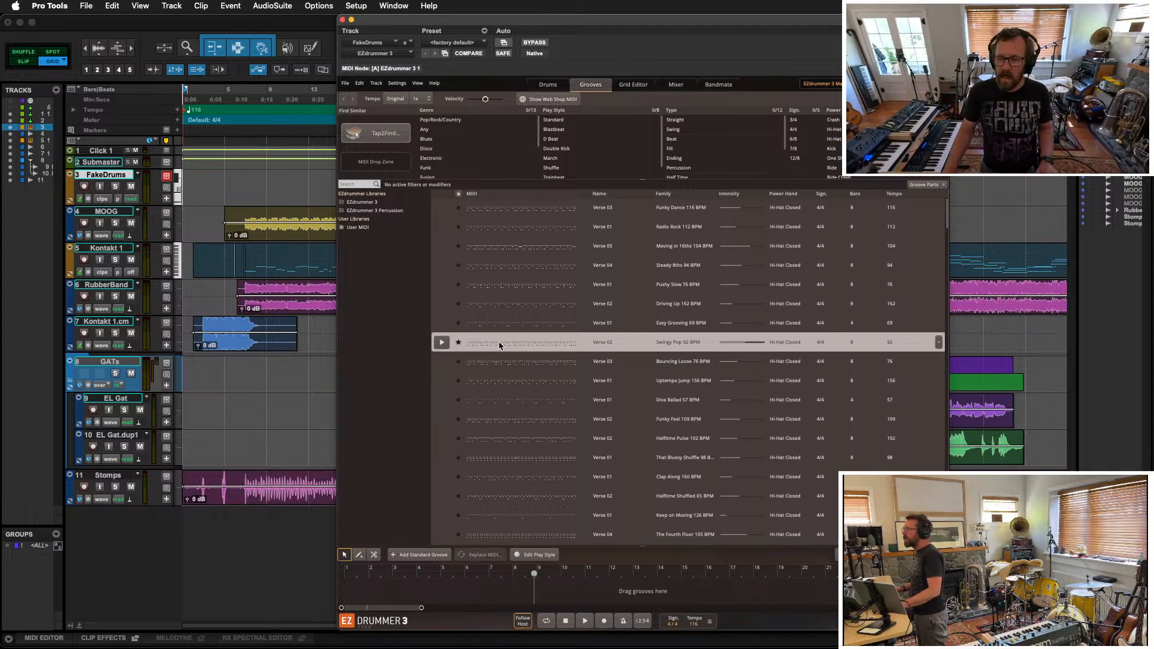
pyautogui.click(440, 324)
pyautogui.moveTo(510, 326); pyautogui.dragTo(491, 587)
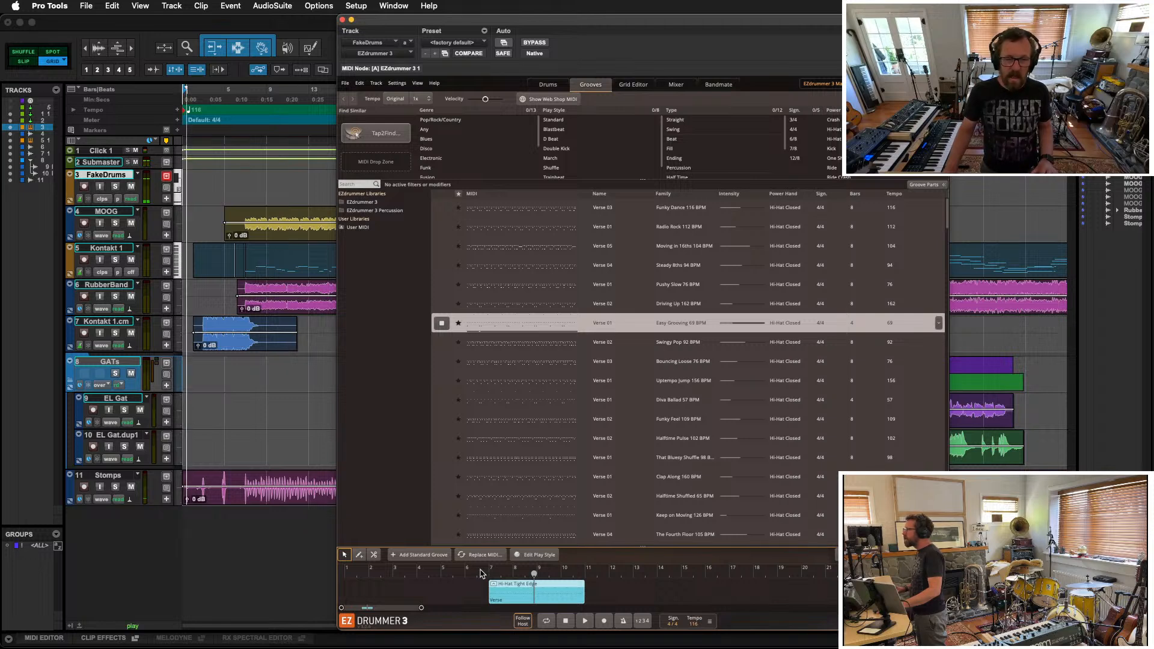
# Step: Stop the groove preview and play the session from about bar 6 to hear the placed groove
pyautogui.click(560, 624)
pyautogui.press('space')
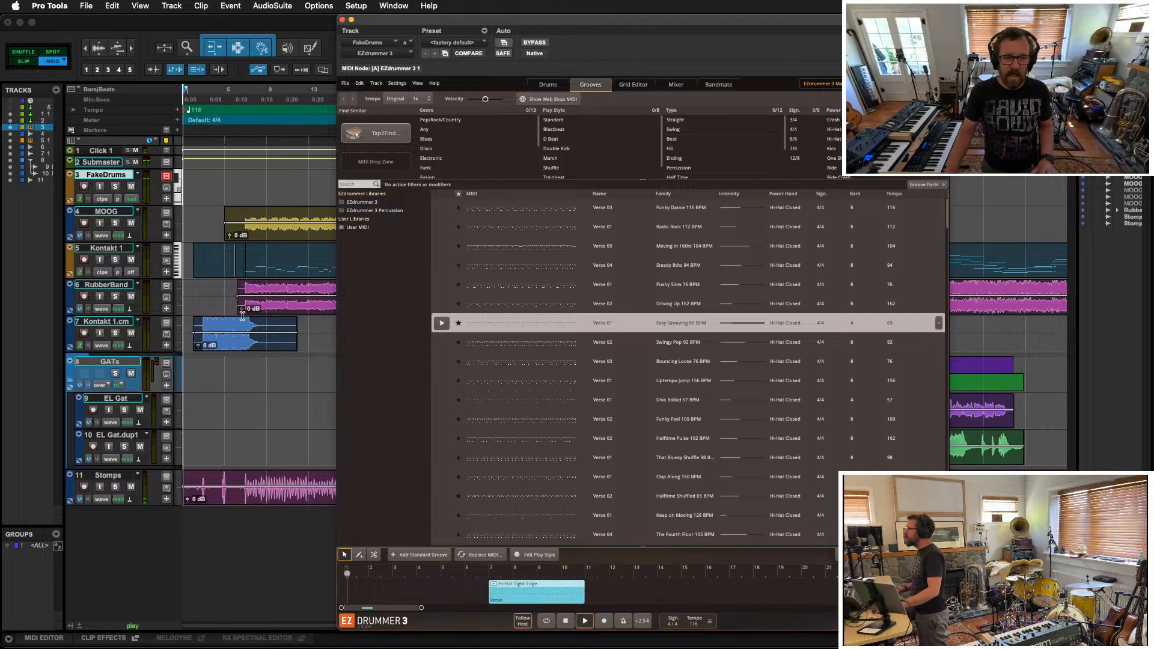
pyautogui.click(243, 95)
pyautogui.press('space')
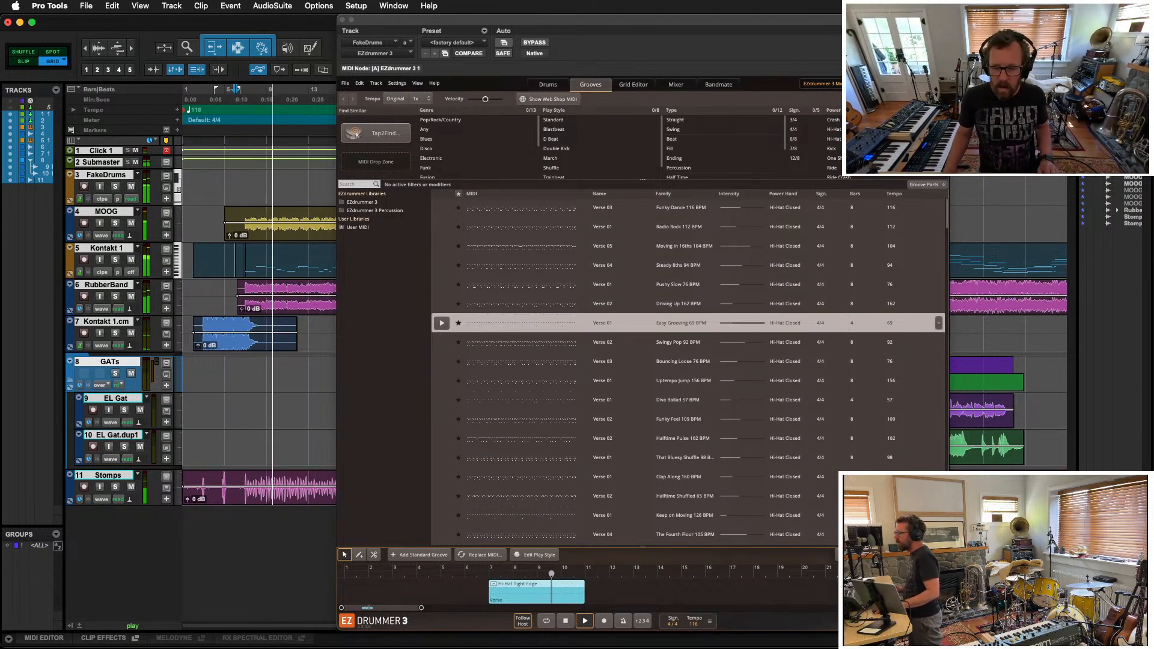
# Step: Inspect the placed groove's hits in the Grid Editor and return to the groove browser
pyautogui.click(554, 588)
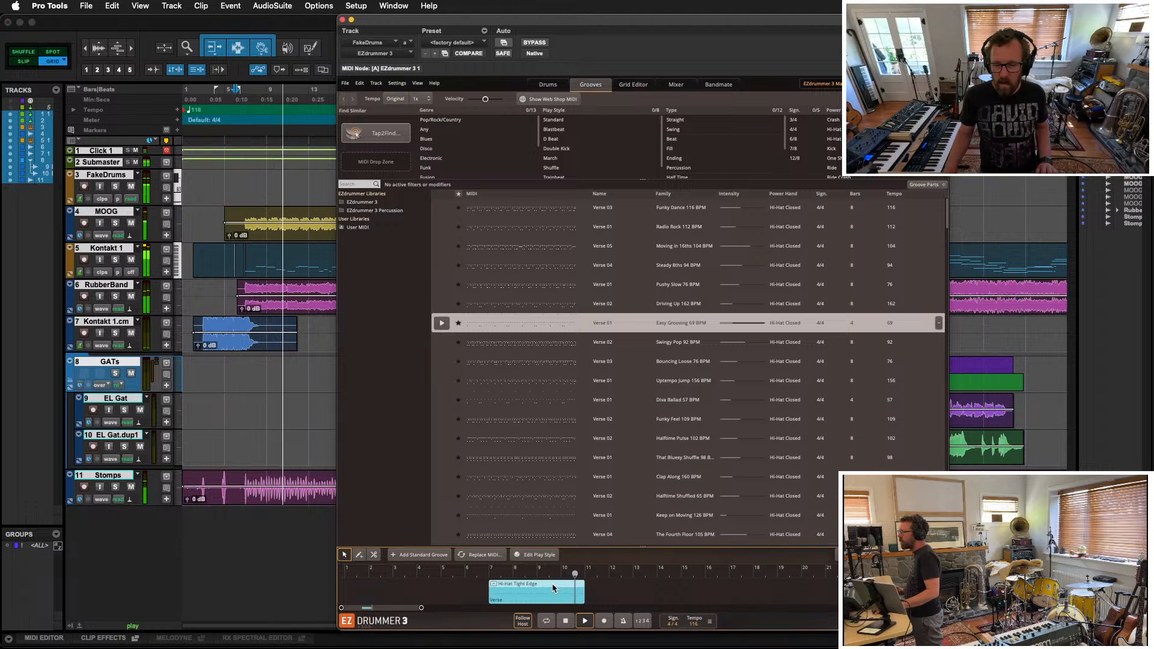
pyautogui.doubleClick(553, 588)
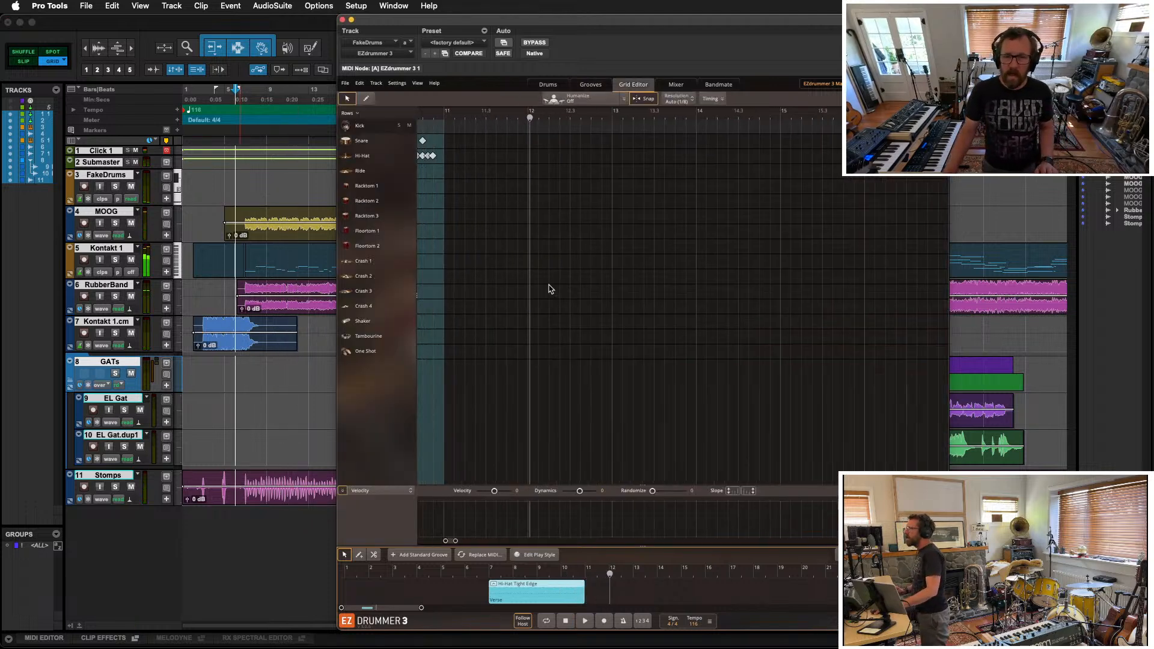
pyautogui.hscroll(-5, 549, 289)
pyautogui.click(592, 85)
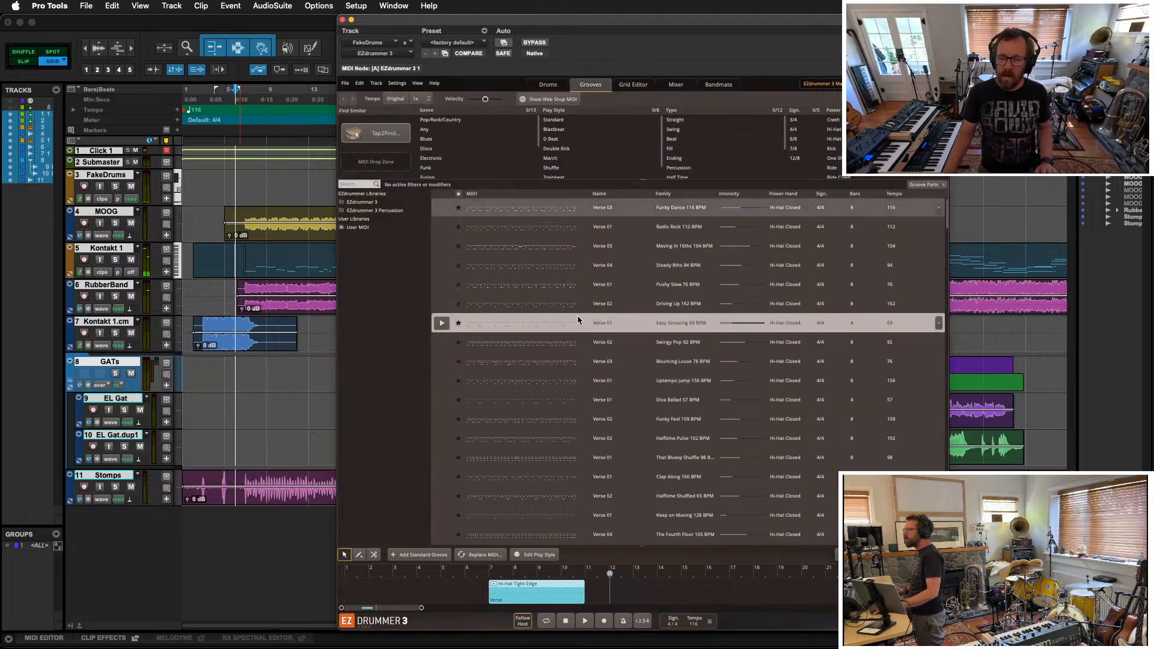
# Step: Audition the Diva Ballad 57 BPM groove against the playing session and look over the arrangement around the VB marker
pyautogui.click(443, 402)
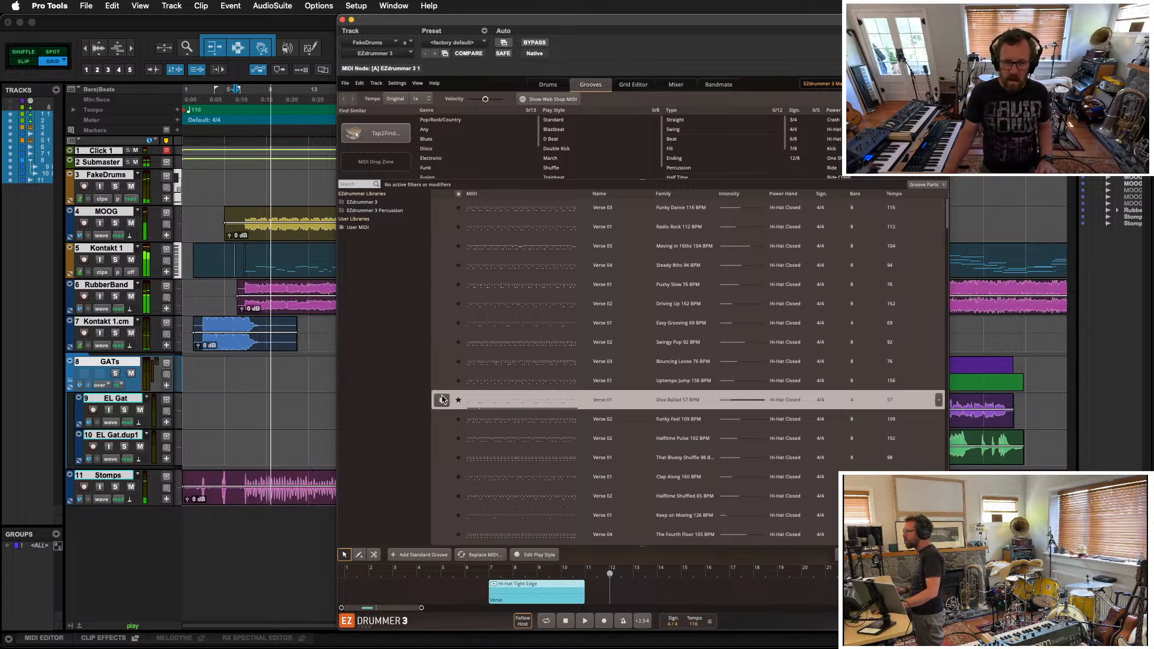
pyautogui.click(441, 399)
pyautogui.hscroll(10, 234, 389)
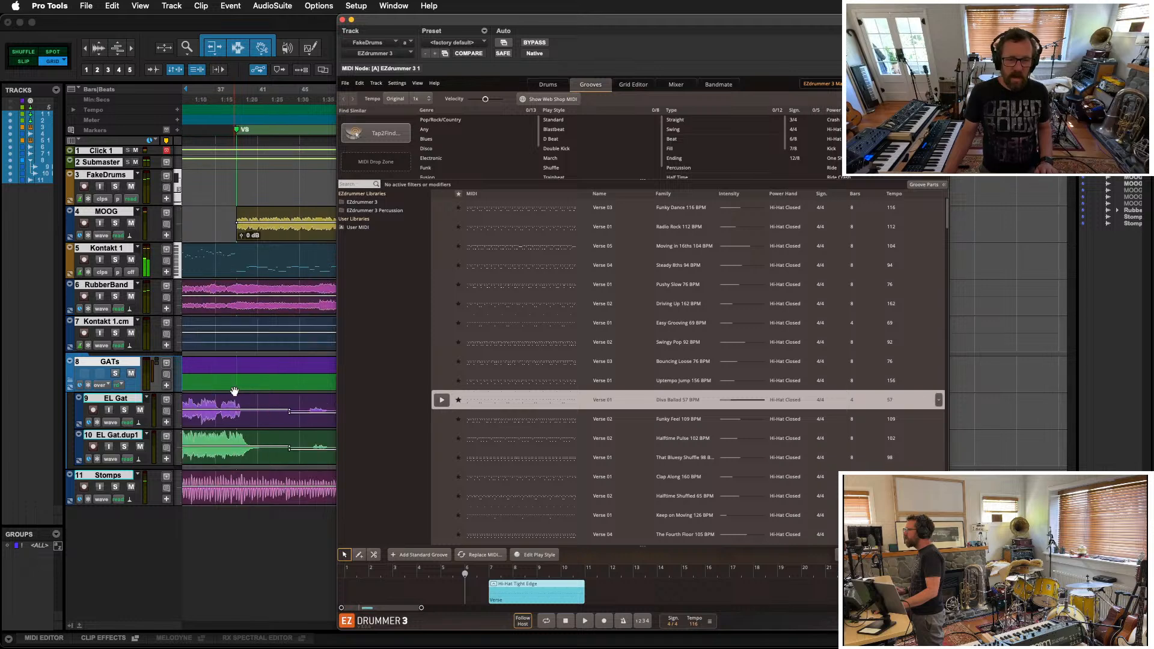
pyautogui.hscroll(-9, 235, 390)
pyautogui.hscroll(-2, 235, 391)
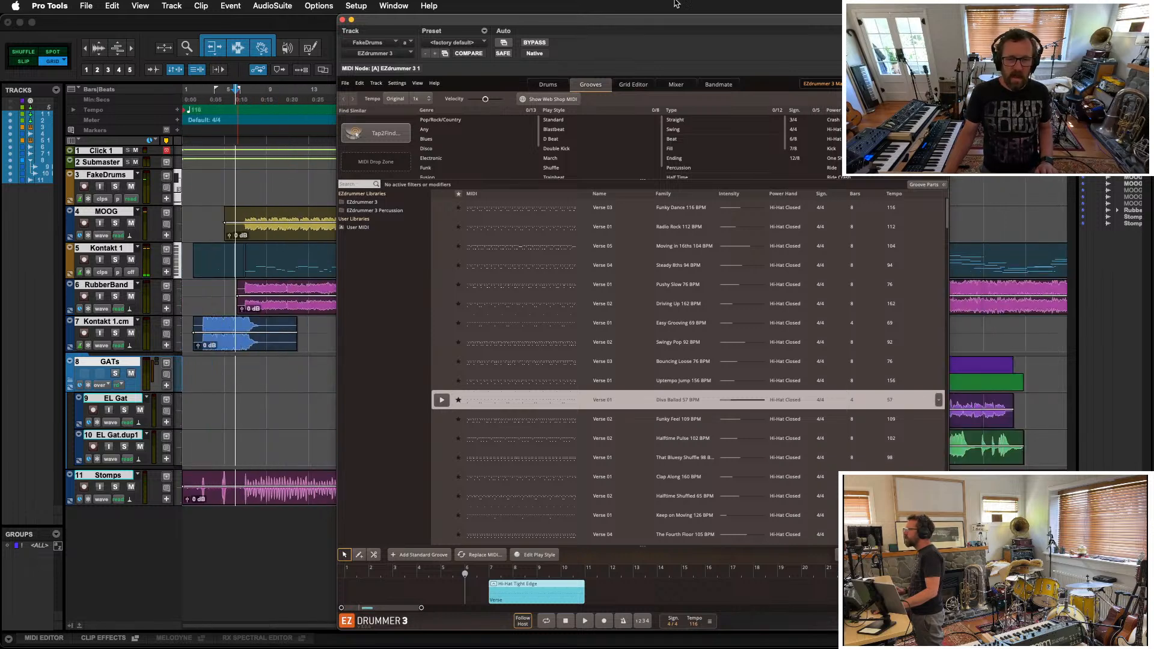
# Step: Shift the EZdrummer window to expose more of the song track and place the Diva Ballad 57 BPM groove at bar 23
pyautogui.moveTo(633, 24); pyautogui.dragTo(504, 19)
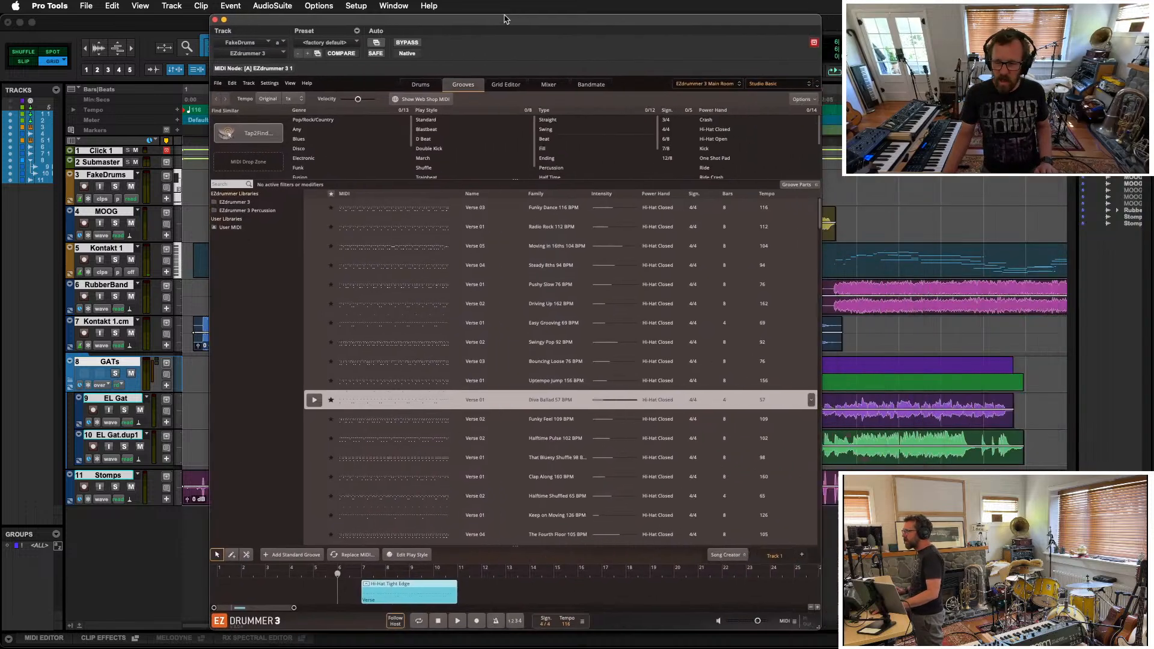
pyautogui.moveTo(377, 404); pyautogui.dragTo(745, 601)
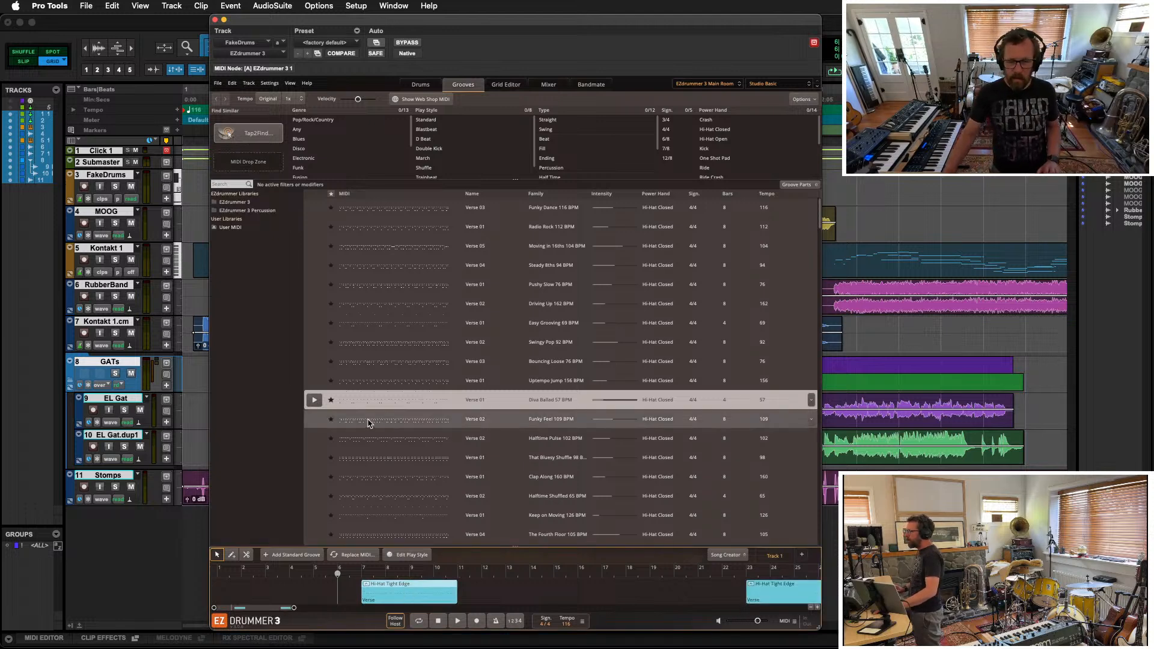
# Step: Filter the groove library by the Fill type and place Funky Dance 116 BPM Fills 02 at bar 10
pyautogui.scroll(-5, 379, 439)
pyautogui.scroll(-10, 381, 431)
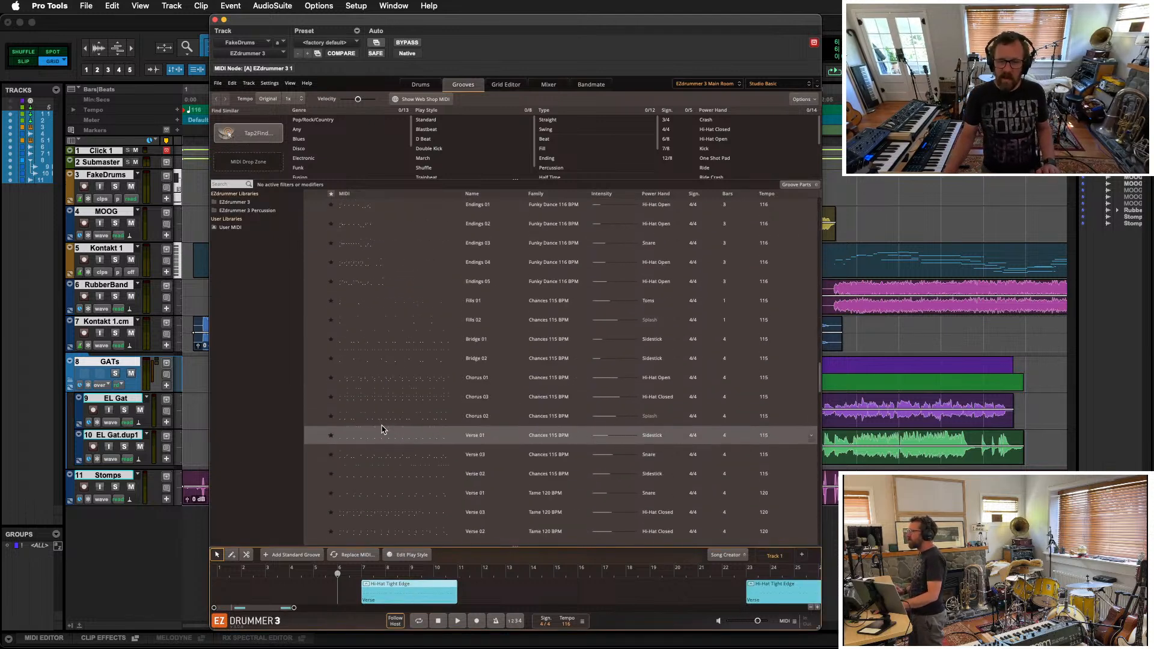
pyautogui.scroll(1, 383, 428)
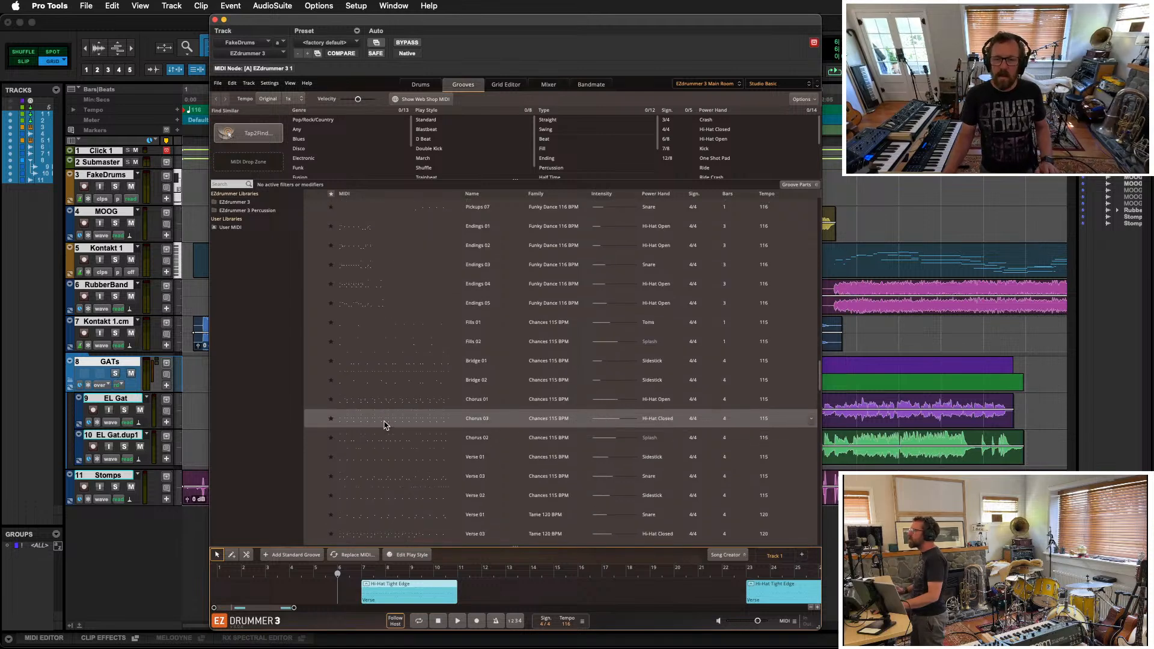
pyautogui.click(544, 149)
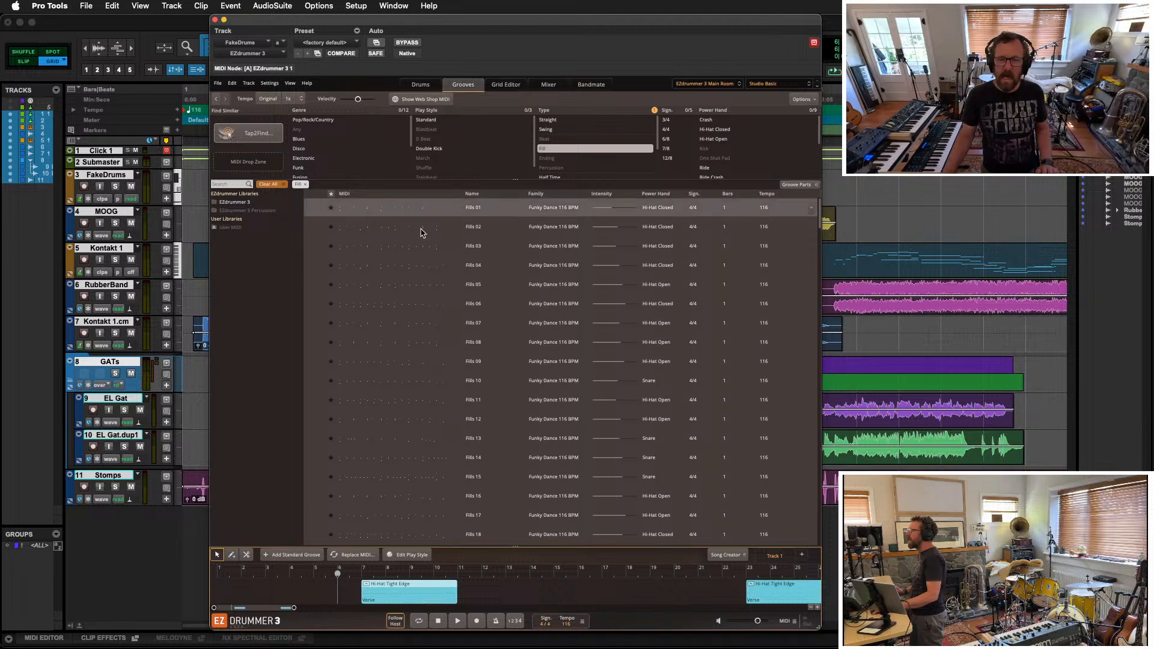
pyautogui.moveTo(361, 233); pyautogui.dragTo(434, 601)
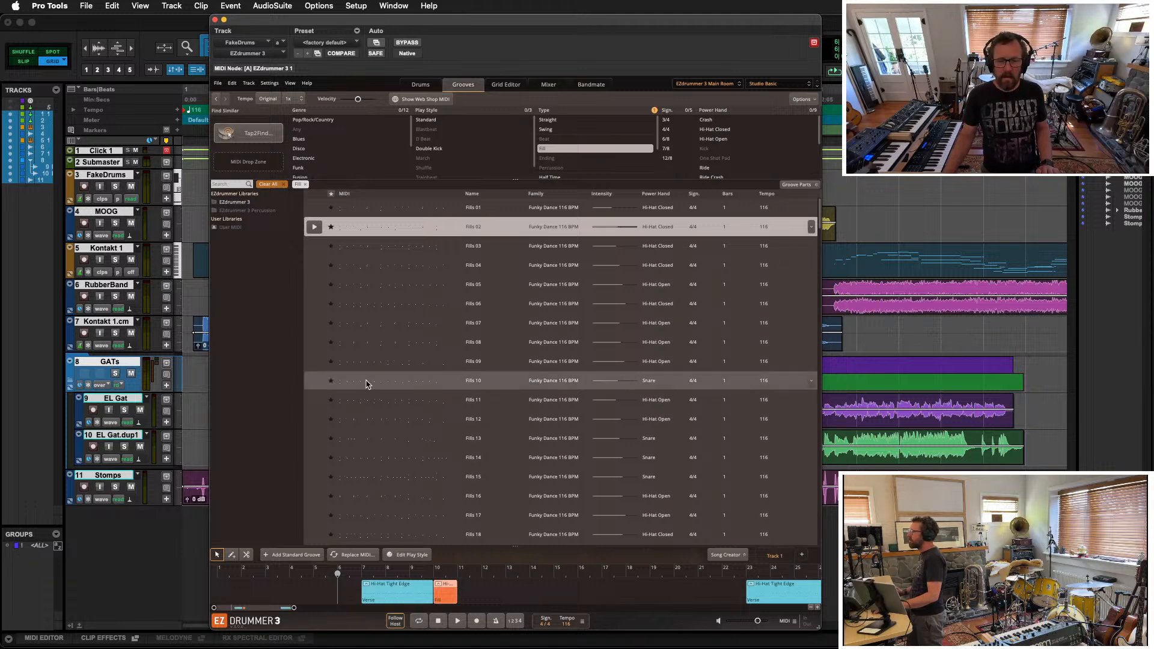
# Step: Copy the Verse groove to bars 11, 15 and 19, and place Funky Dance Fills 13, 24 and 27 at bars 14, 18 and 22
pyautogui.moveTo(404, 589); pyautogui.dragTo(496, 586)
pyautogui.moveTo(363, 440); pyautogui.dragTo(578, 582)
pyautogui.scroll(-7, 498, 457)
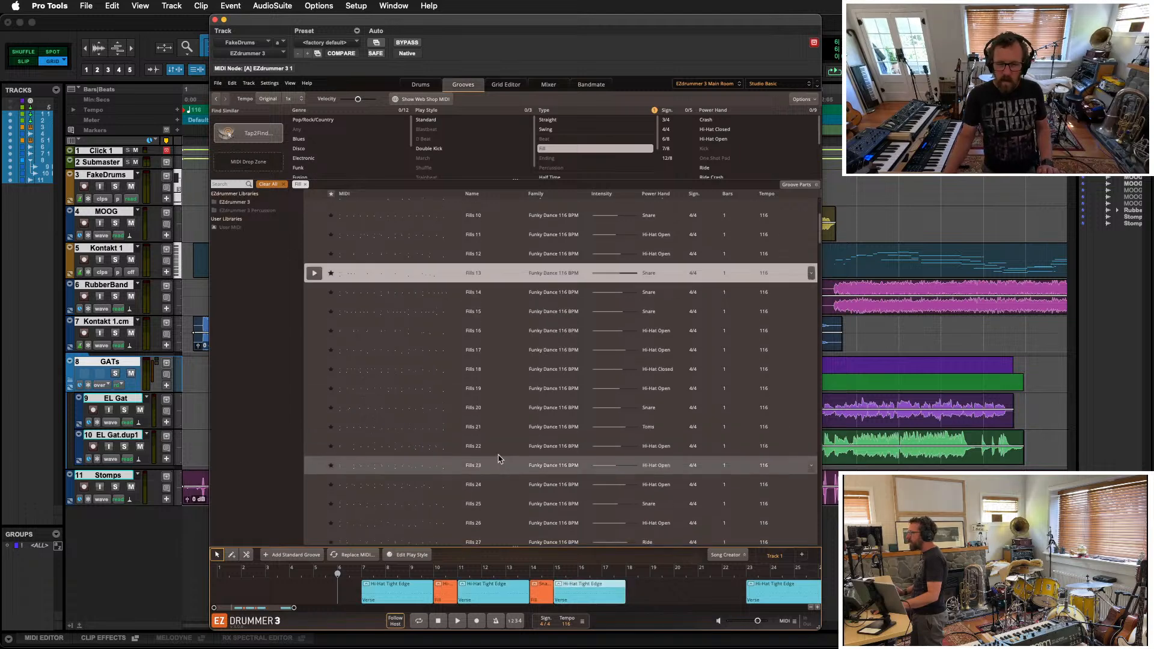
pyautogui.scroll(2, 354, 353)
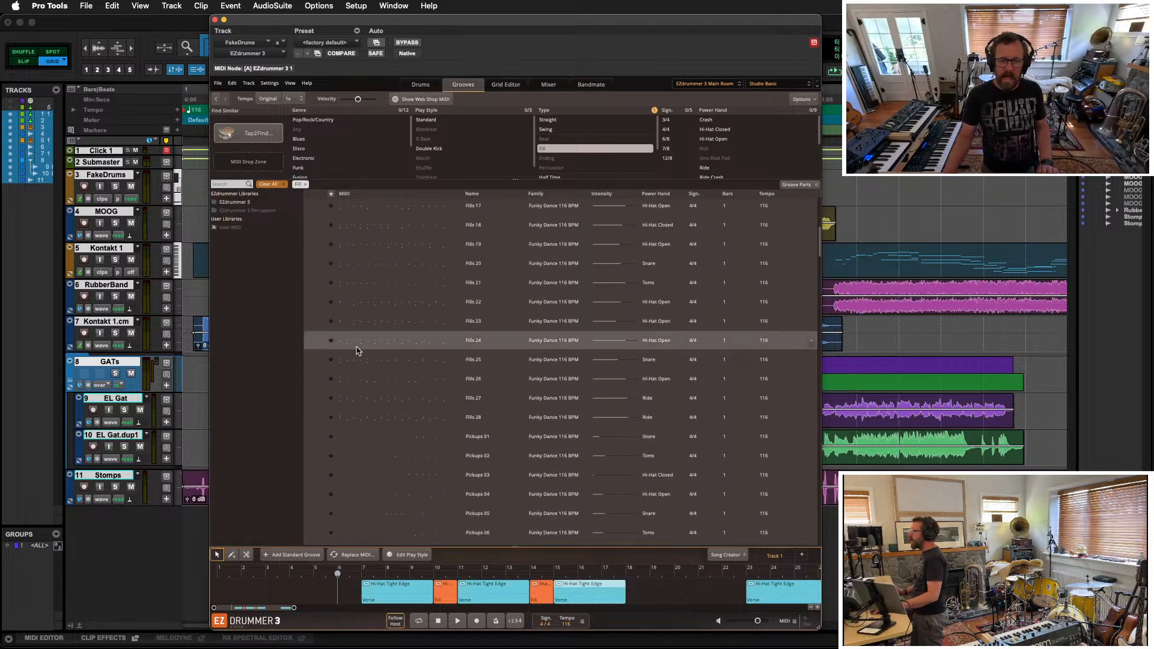
pyautogui.moveTo(362, 346); pyautogui.dragTo(678, 599)
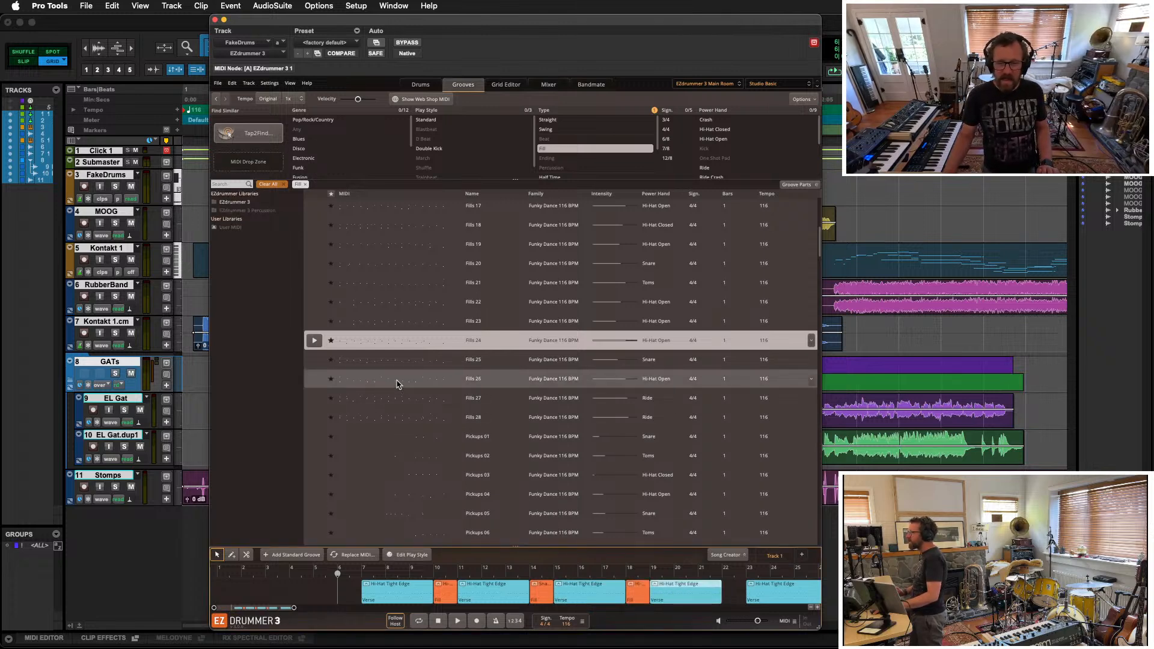
pyautogui.moveTo(390, 398); pyautogui.dragTo(726, 586)
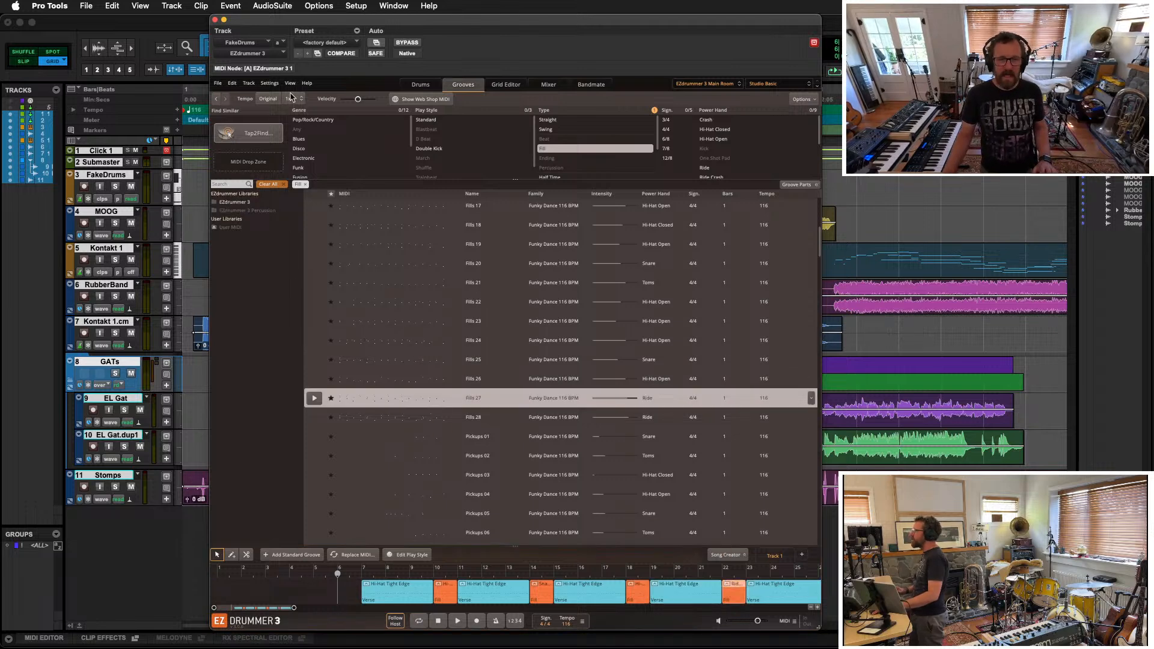
# Step: Play the session with the drum arrangement and copy the bar 23 Verse groove to bar 27
pyautogui.press('space')
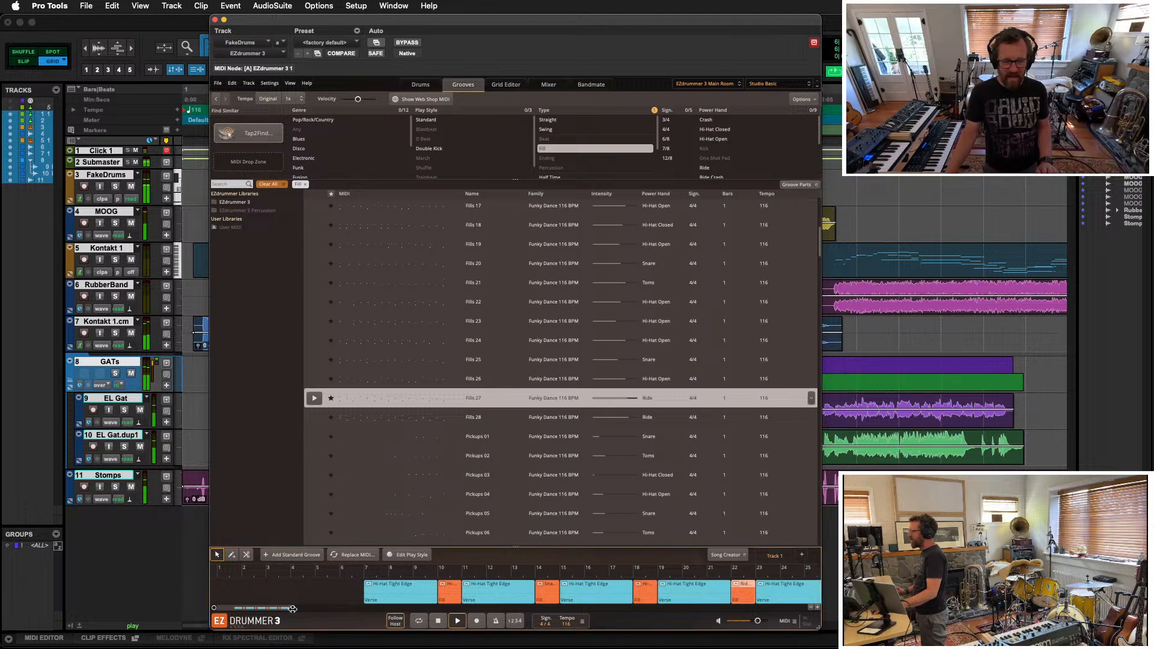
pyautogui.moveTo(294, 610); pyautogui.dragTo(333, 607)
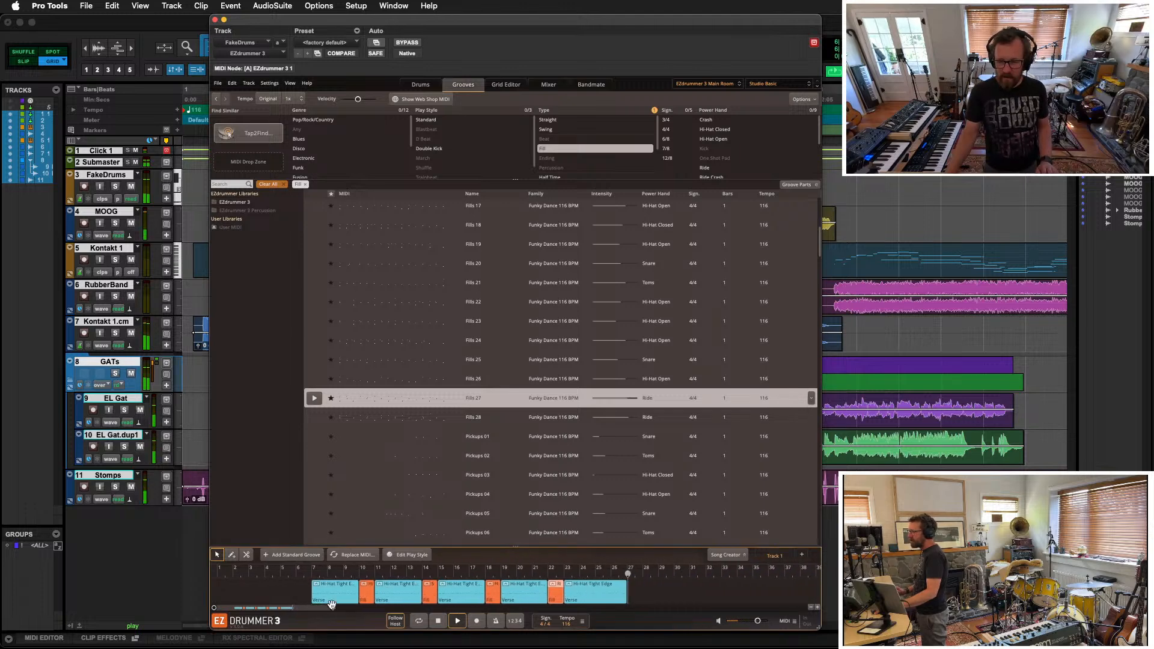
pyautogui.click(644, 596)
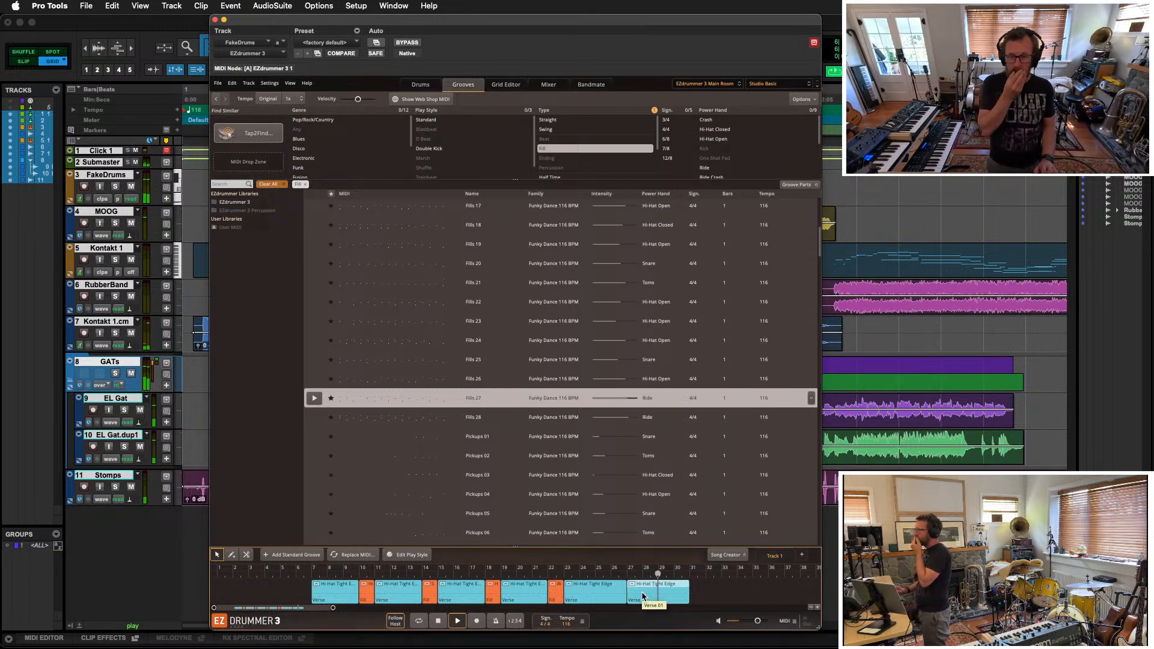
# Step: Select the Verse grooves and fills from bar 15 to bar 22 in the song track and copy them to bar 39
pyautogui.moveTo(289, 597); pyautogui.dragTo(598, 582)
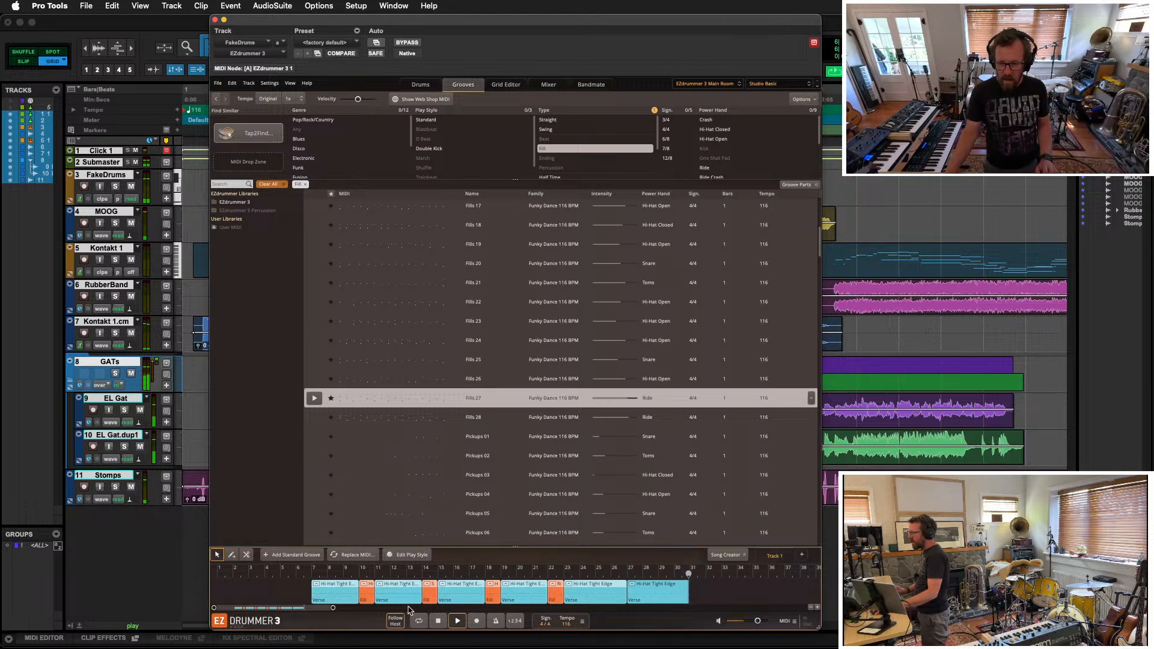
pyautogui.click(276, 588)
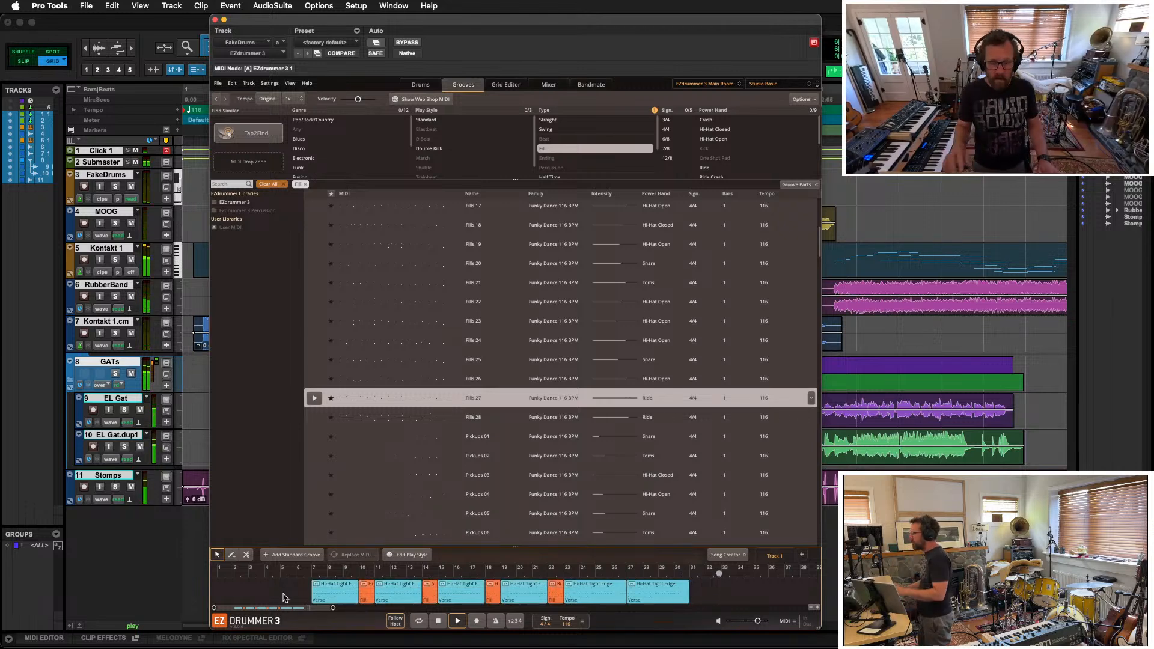
pyautogui.click(333, 595)
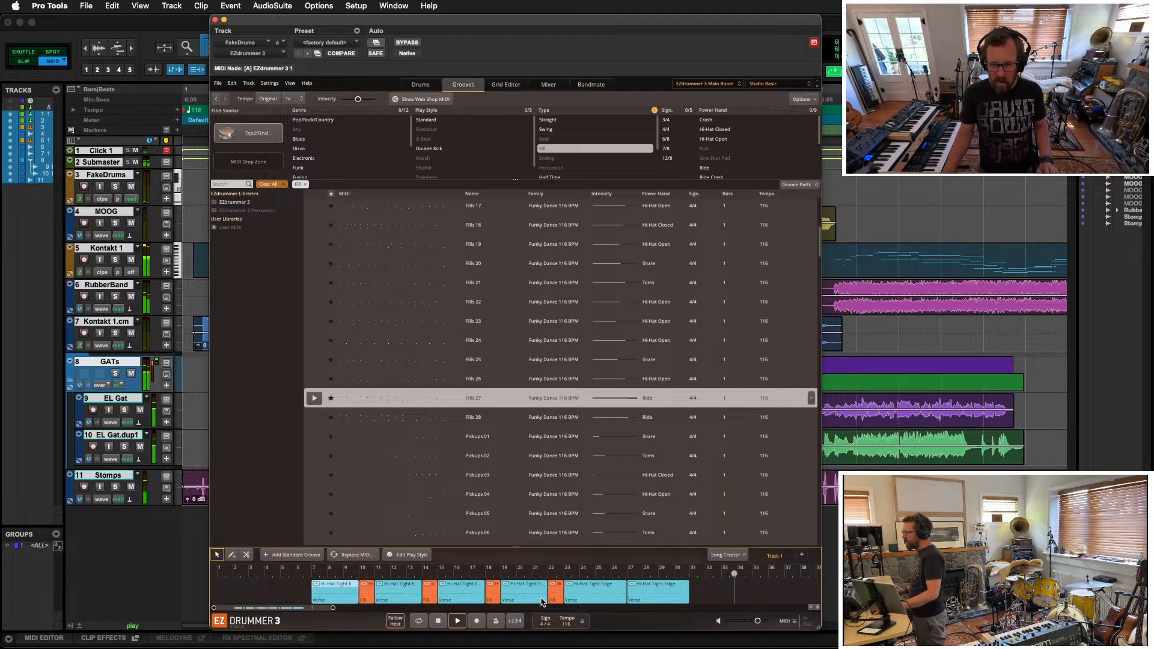
pyautogui.click(463, 595)
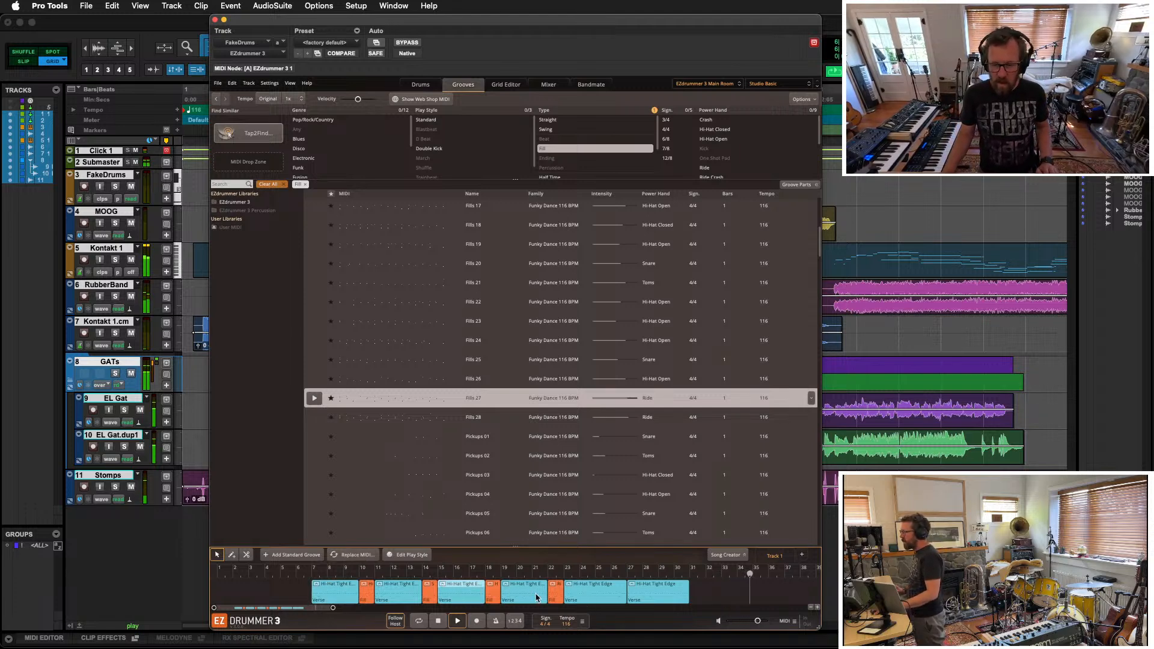
pyautogui.keyDown('shift'); pyautogui.click(555, 598); pyautogui.keyUp('shift')
pyautogui.hscroll(5, 470, 596)
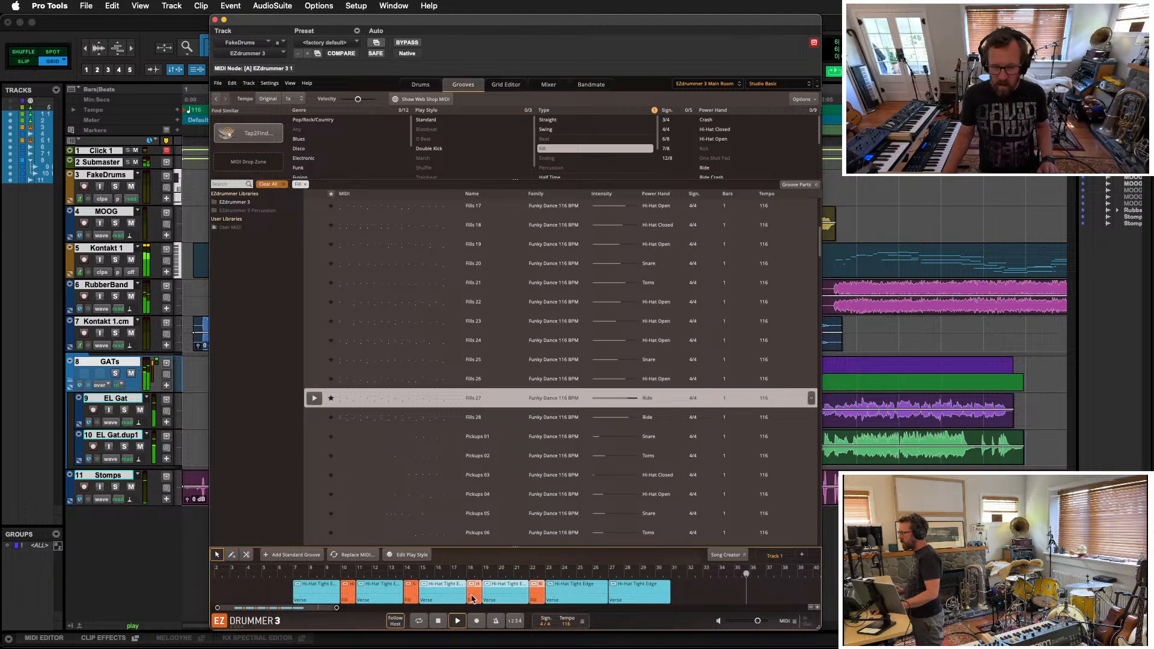
pyautogui.moveTo(383, 599); pyautogui.dragTo(760, 603)
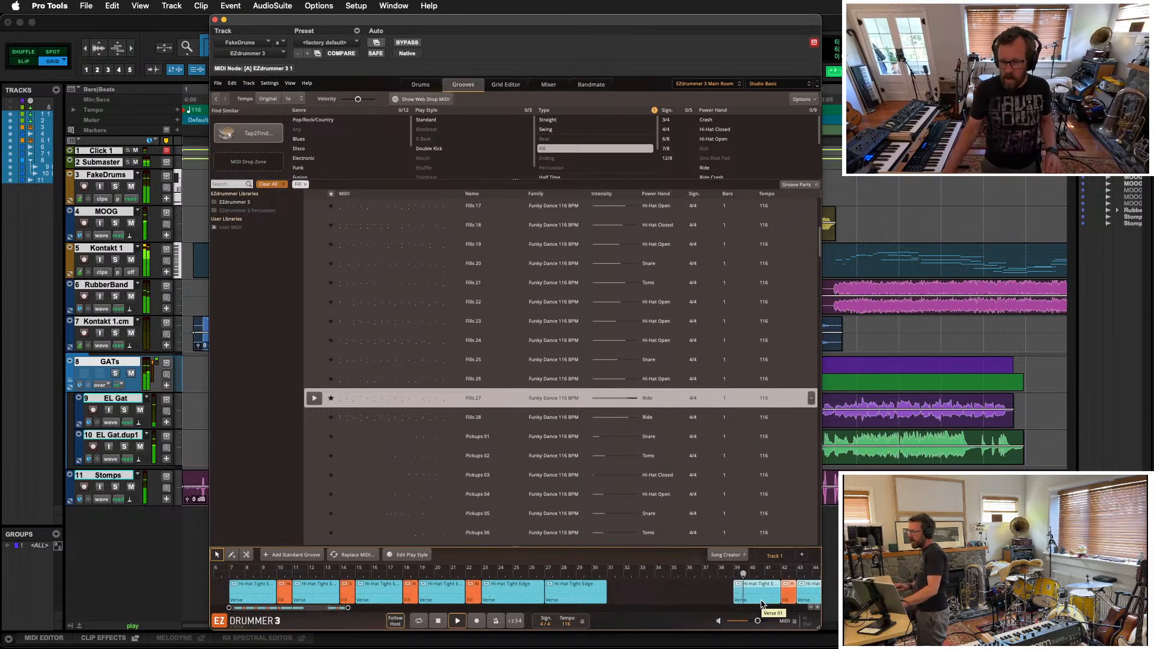
# Step: Select the Verse grooves and fills from bar 7 to bar 14 in the song track and copy them to bar 47
pyautogui.scroll(-3, 706, 580)
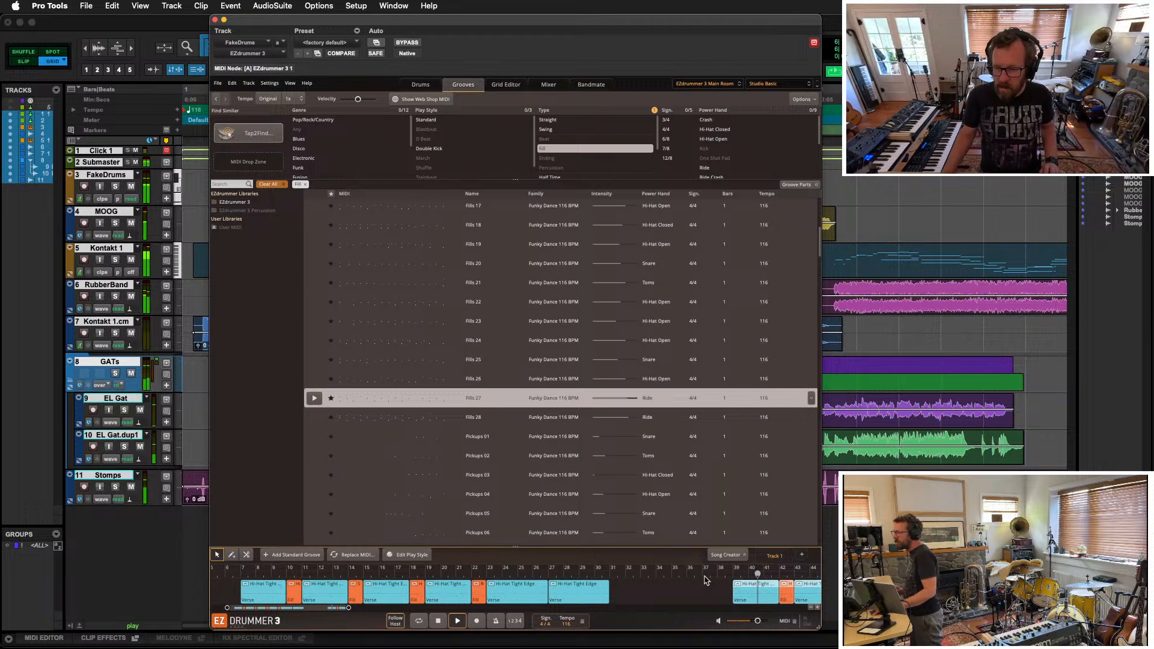
pyautogui.scroll(-3, 708, 577)
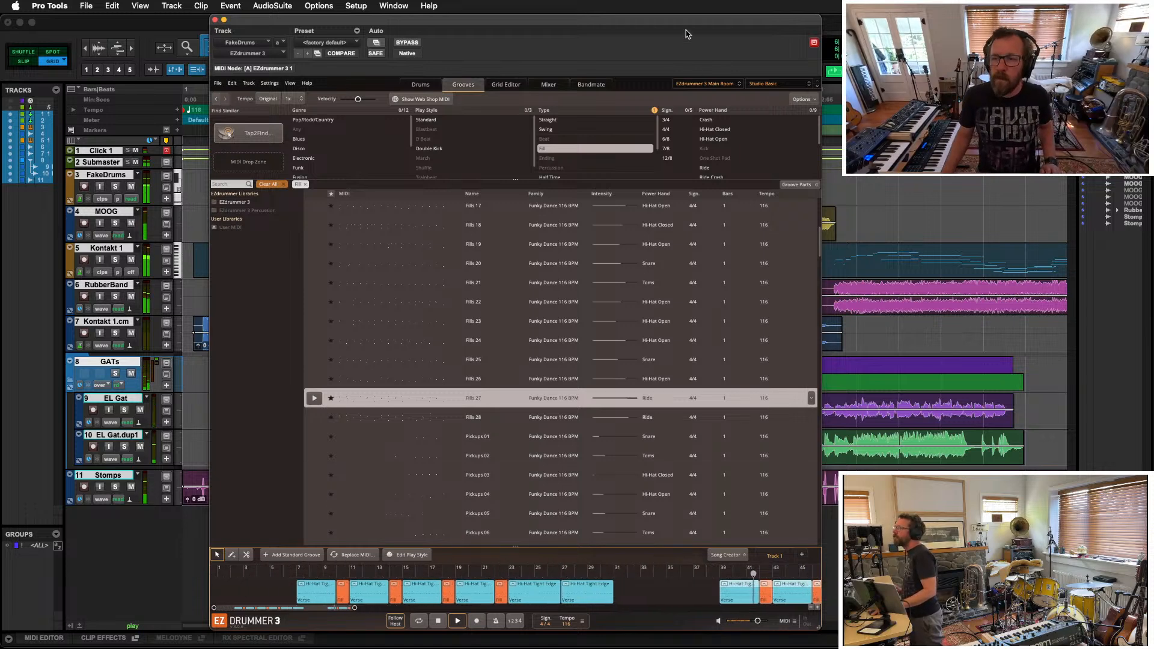
pyautogui.moveTo(687, 25); pyautogui.dragTo(606, 52)
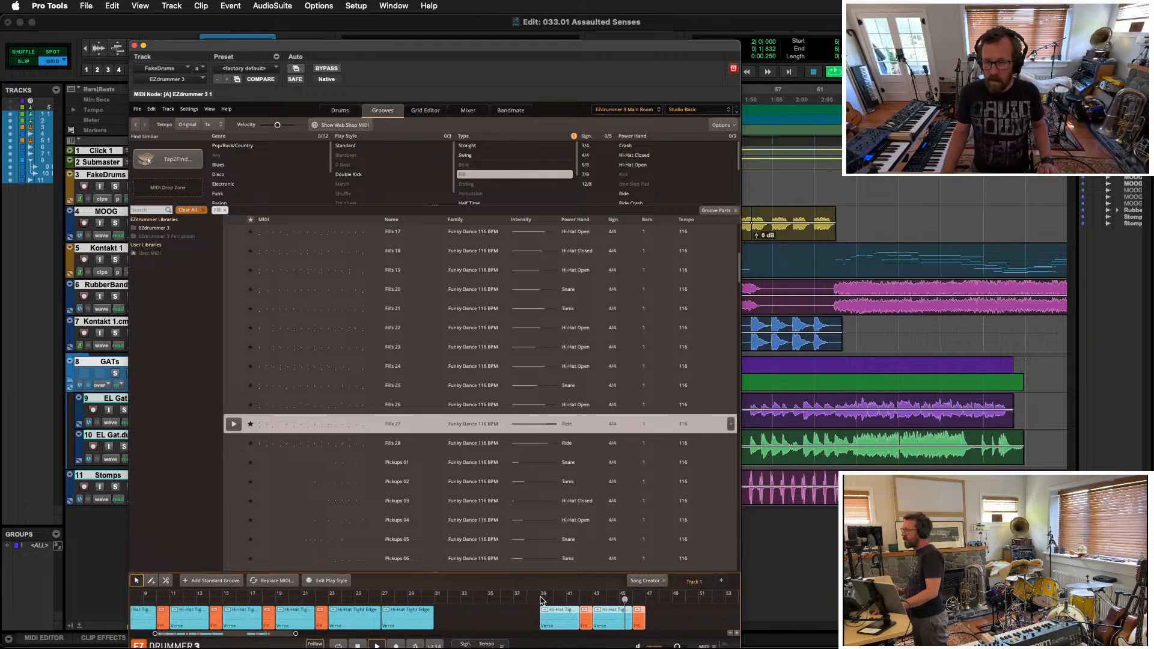
pyautogui.scroll(-5, 304, 612)
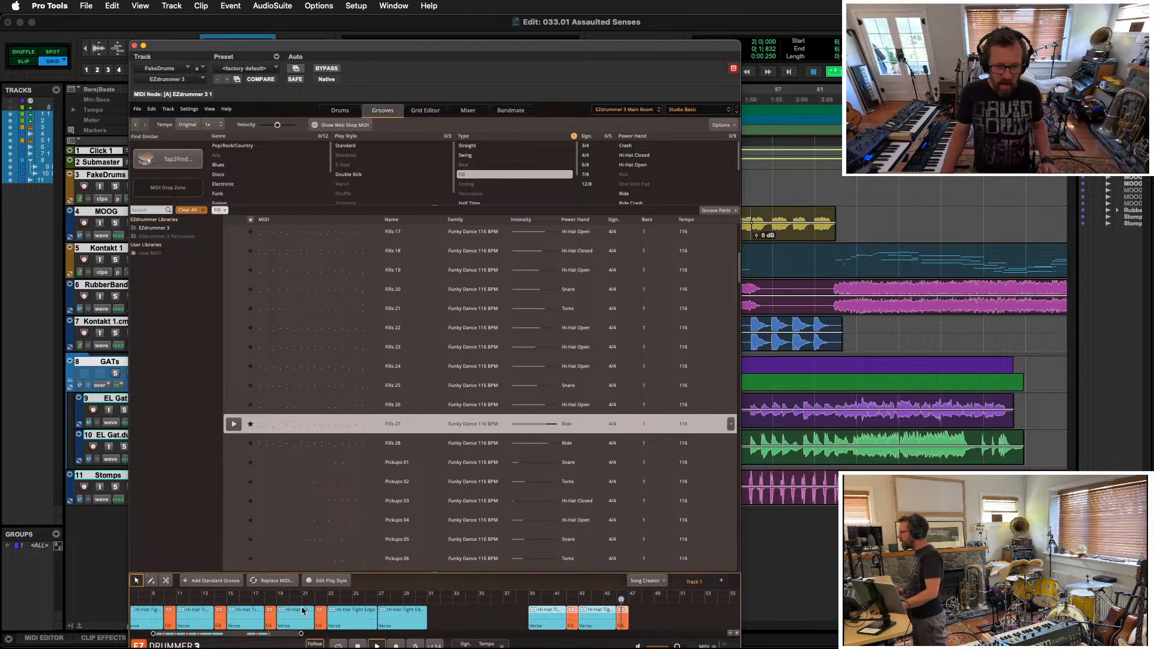
pyautogui.moveTo(163, 626); pyautogui.dragTo(187, 620)
pyautogui.moveTo(302, 616); pyautogui.dragTo(220, 620)
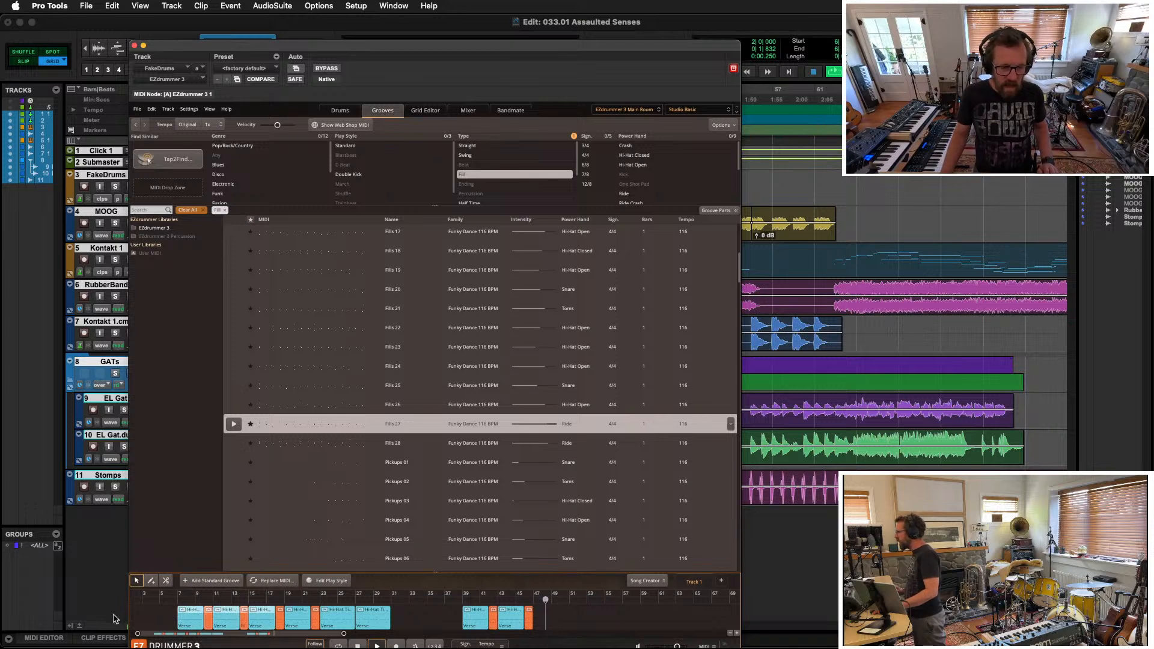
pyautogui.click(152, 616)
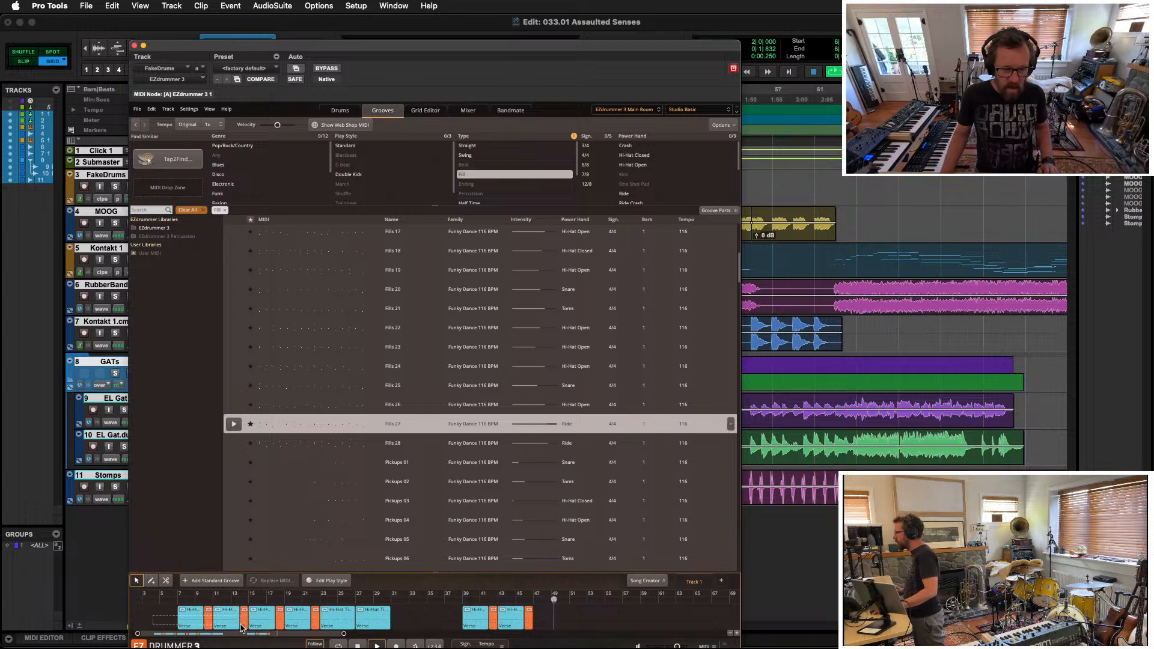
pyautogui.moveTo(244, 629); pyautogui.dragTo(547, 617)
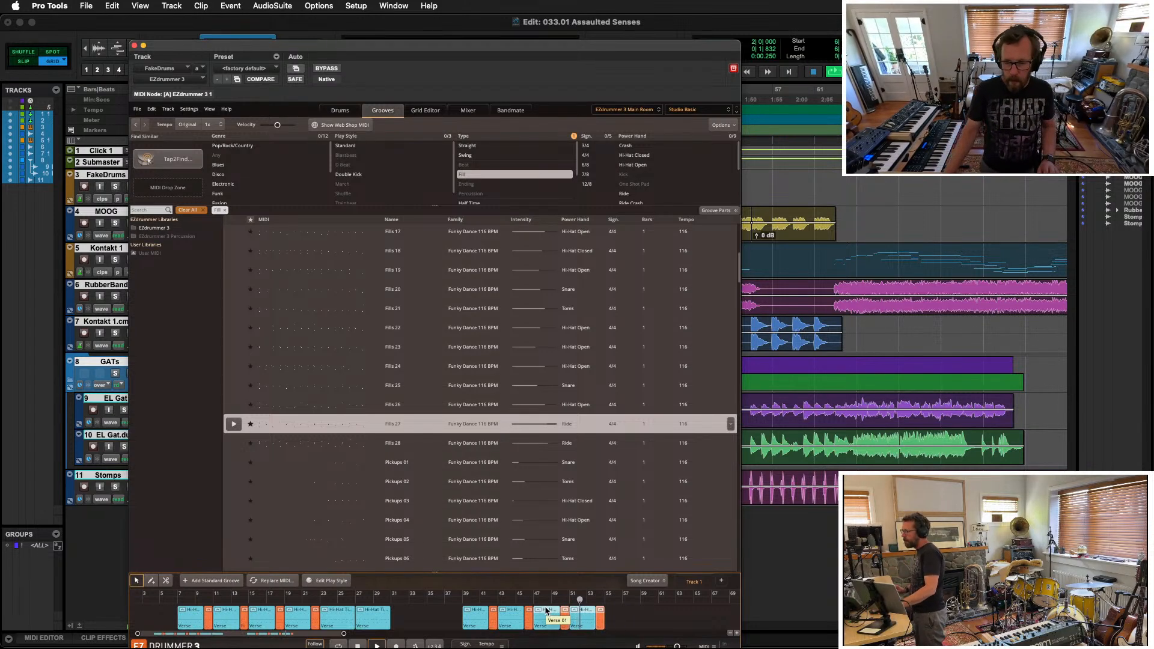
# Step: Stop playback and move the last fill of the copied verse from bar 54 out to bar 59
pyautogui.press('space')
pyautogui.moveTo(601, 621); pyautogui.dragTo(645, 621)
pyautogui.press('super+z')
pyautogui.click(622, 615)
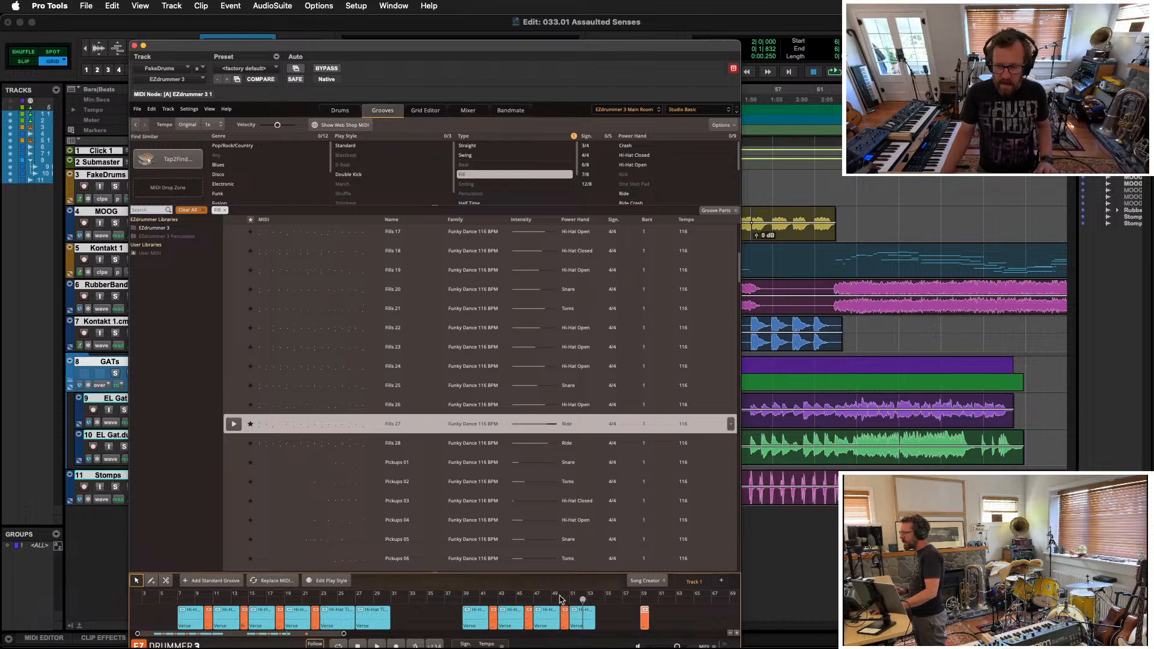
pyautogui.press('space')
pyautogui.press('space')
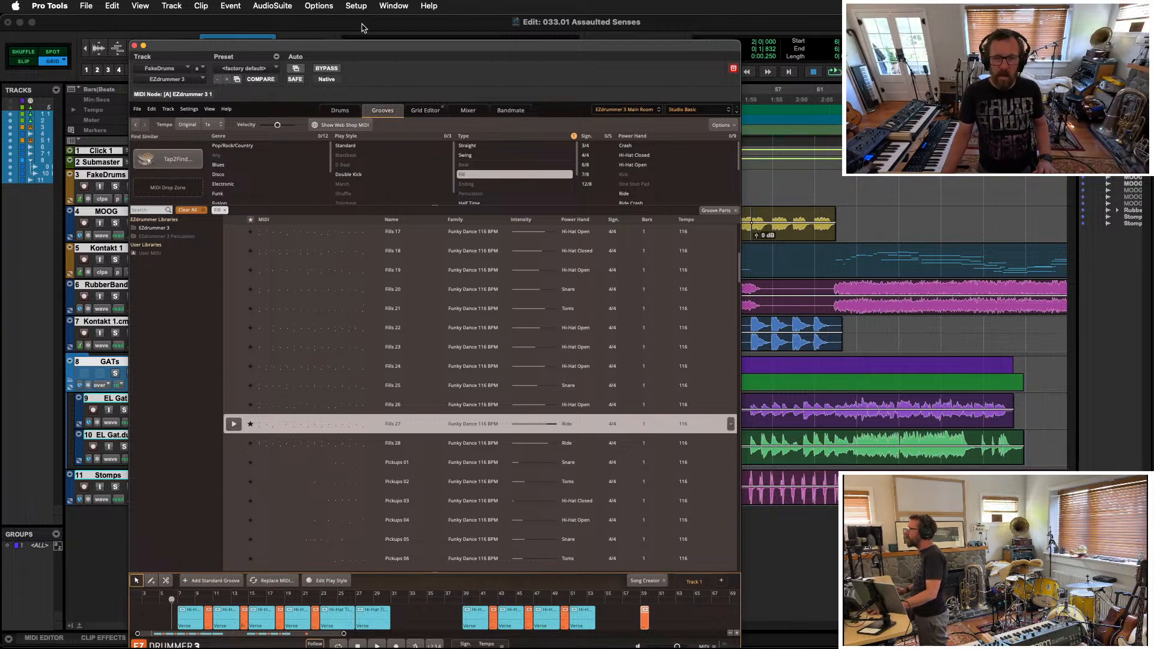
# Step: Uncover the session timeline and play from bar 42 to audition the drum fill there
pyautogui.moveTo(363, 48); pyautogui.dragTo(353, 224)
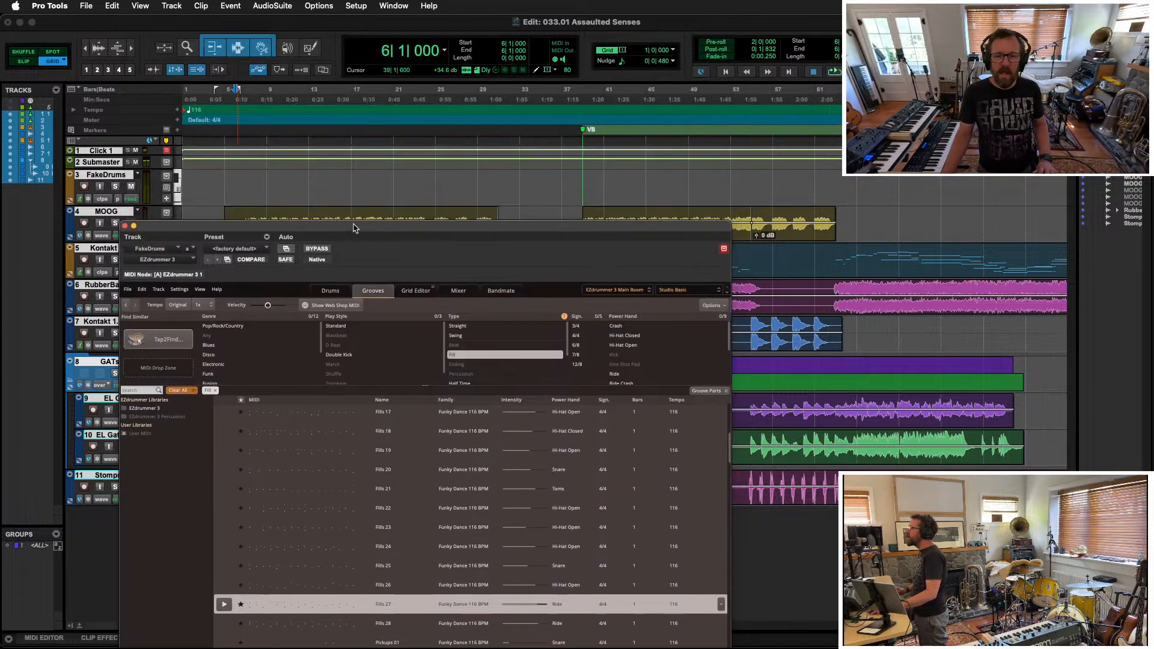
pyautogui.click(613, 92)
pyautogui.press('space')
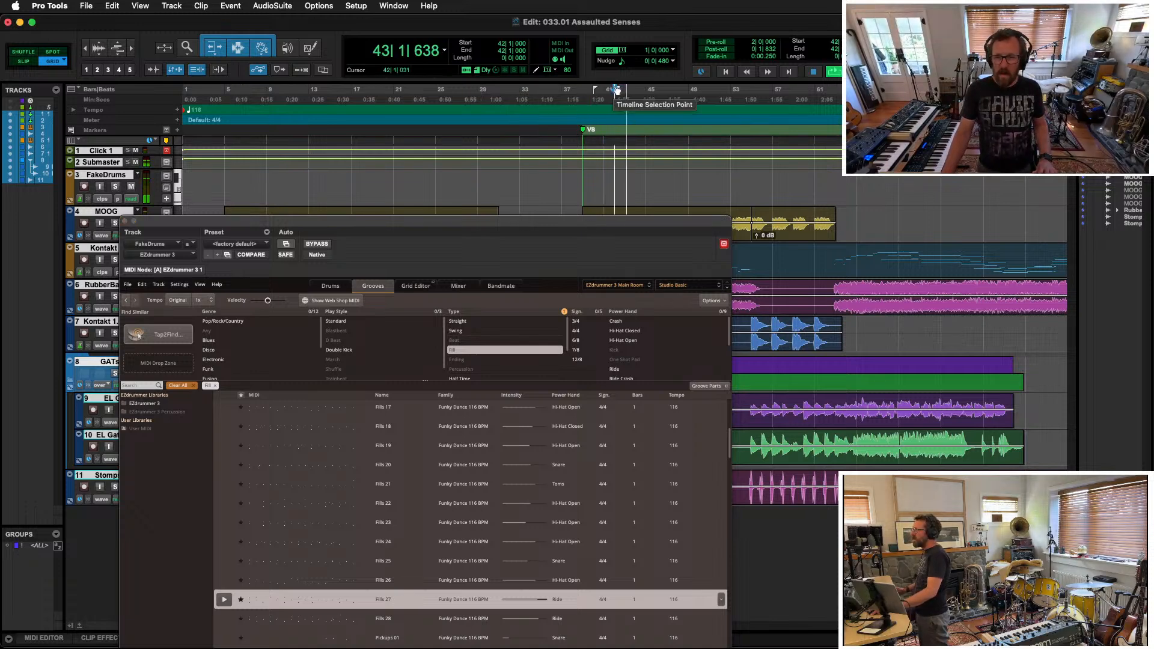
pyautogui.press('space')
# Step: Uncover more of the timeline beside the song track and play from bar 45 to audition the bar 46 fill
pyautogui.moveTo(418, 220); pyautogui.dragTo(345, 59)
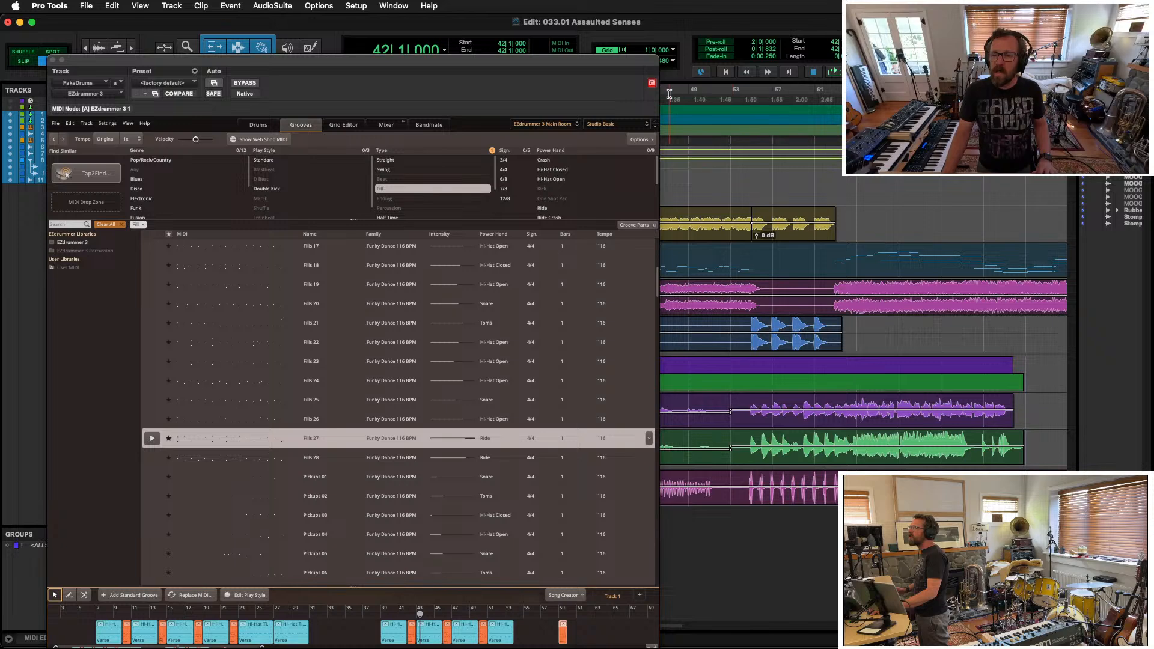
pyautogui.moveTo(636, 64); pyautogui.dragTo(542, 65)
pyautogui.click(664, 112)
pyautogui.press('space')
pyautogui.press('space')
pyautogui.click(643, 112)
pyautogui.press('space')
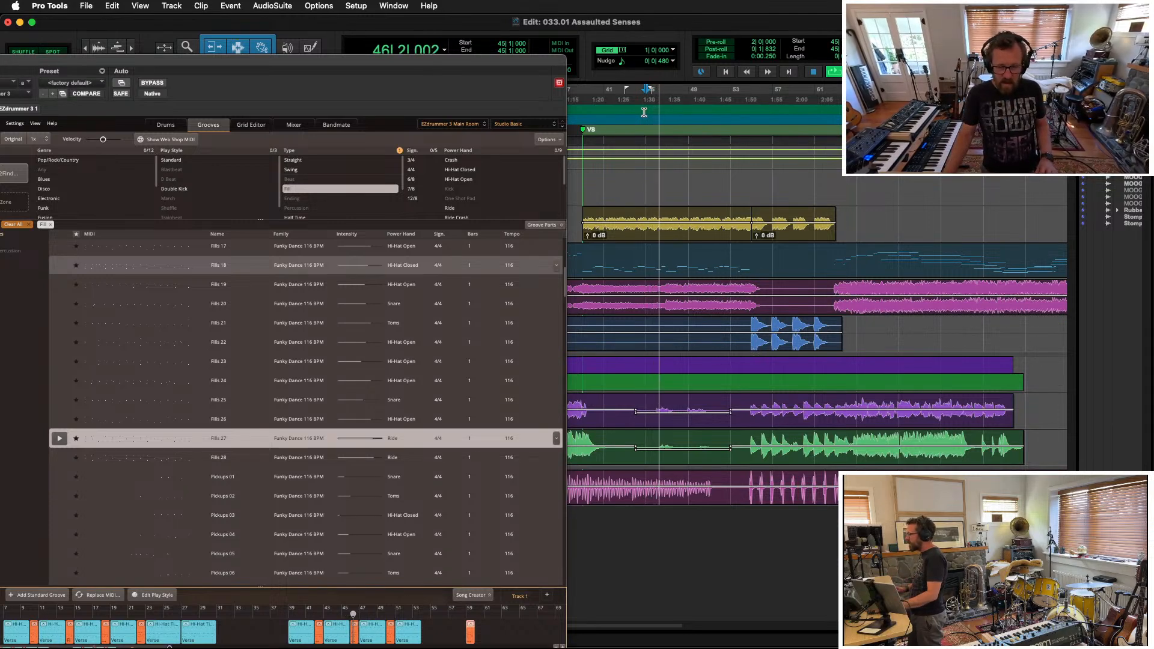
pyautogui.press('space')
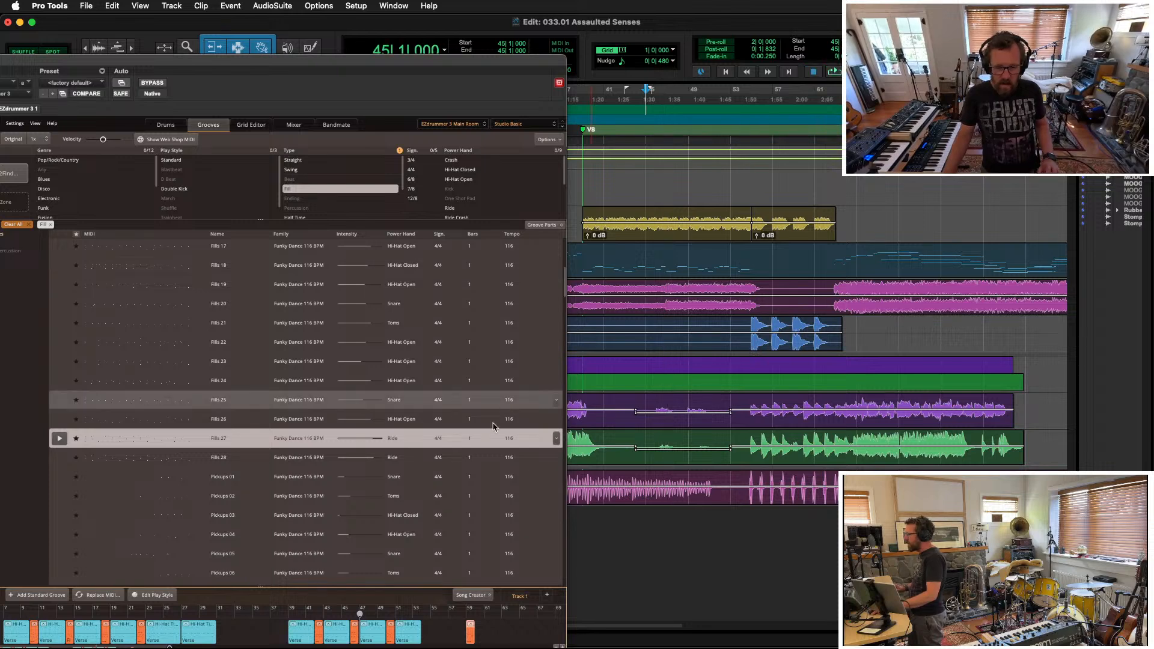
# Step: Replace the stray fill at bar 59 with a copy of the bar 46 fill at bar 54, and close the EZdrummer 3 window
pyautogui.moveTo(355, 631); pyautogui.dragTo(428, 634)
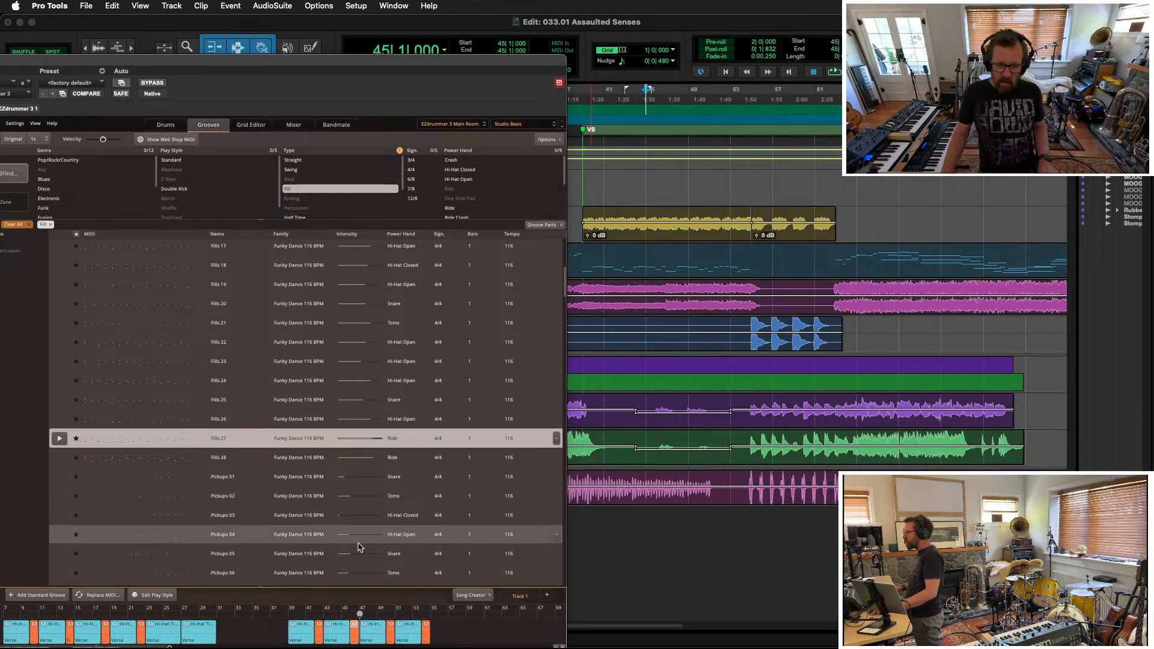
pyautogui.scroll(-5, 337, 559)
pyautogui.moveTo(107, 60); pyautogui.dragTo(174, 28)
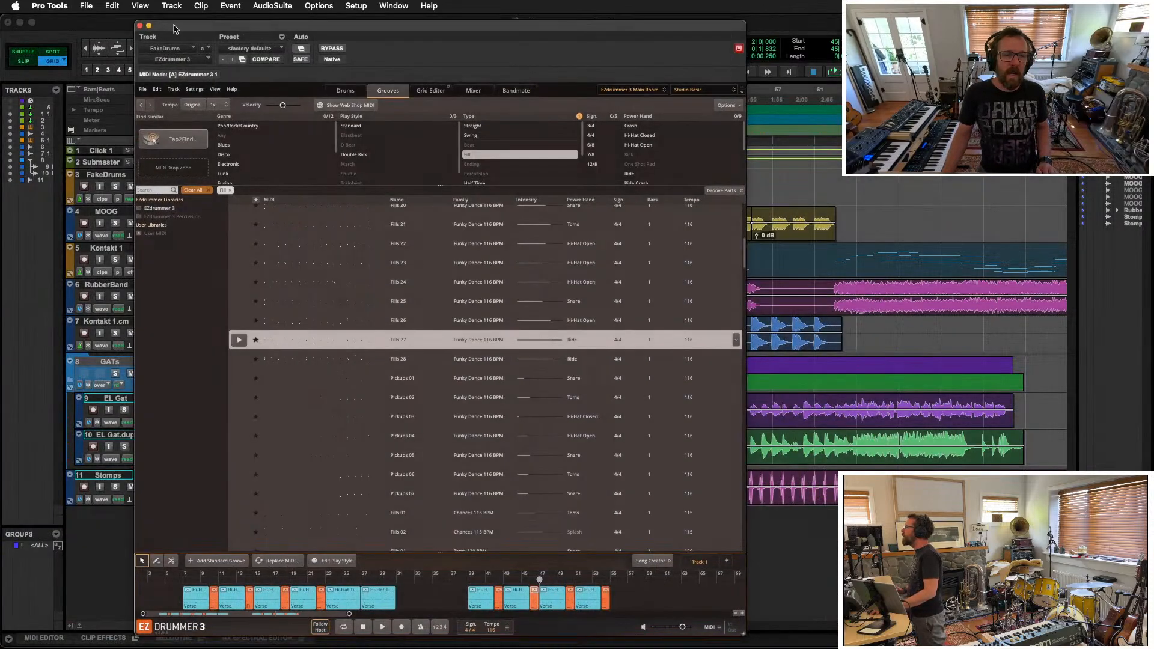
pyautogui.click(139, 25)
# Step: Select the FakeDrums track from bar 1 to bar 102 and play the session from the start
pyautogui.press('super+bracketleft')
pyautogui.press('super+bracketleft')
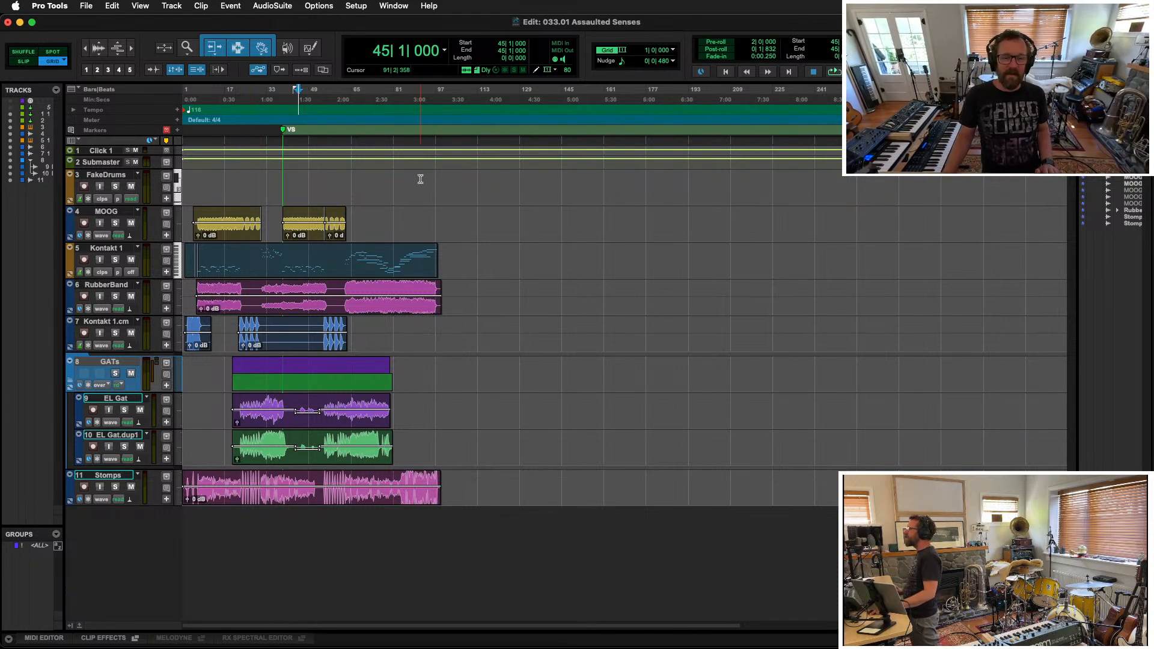
pyautogui.moveTo(420, 178); pyautogui.dragTo(179, 181)
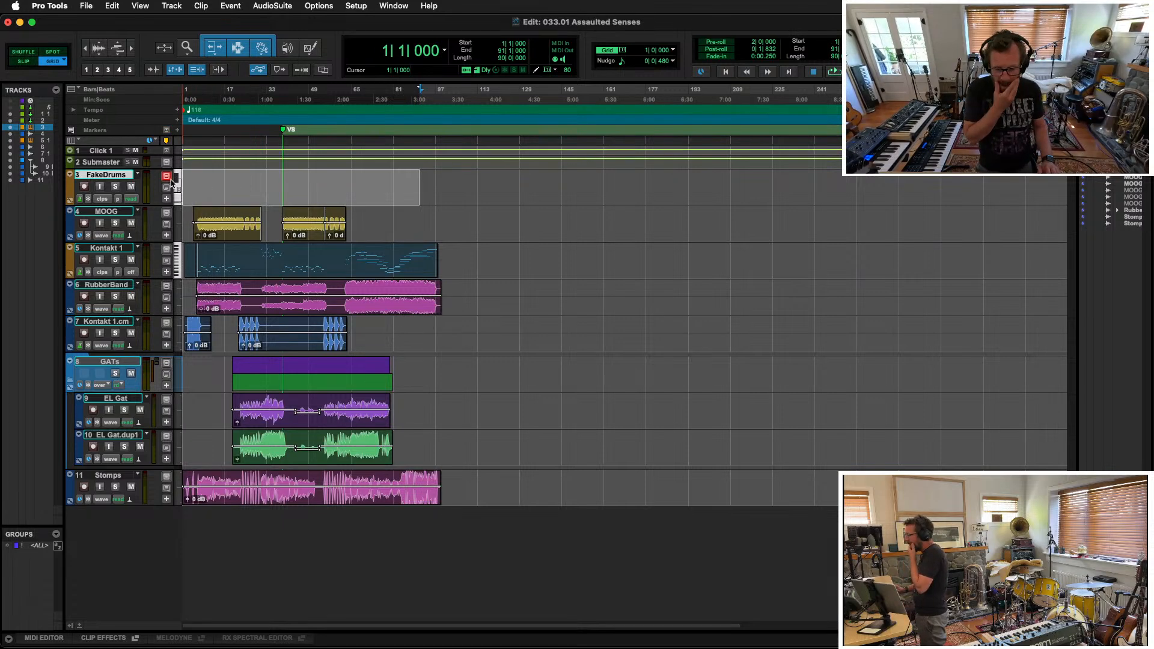
pyautogui.keyDown('shift'); pyautogui.click(441, 175); pyautogui.keyUp('shift')
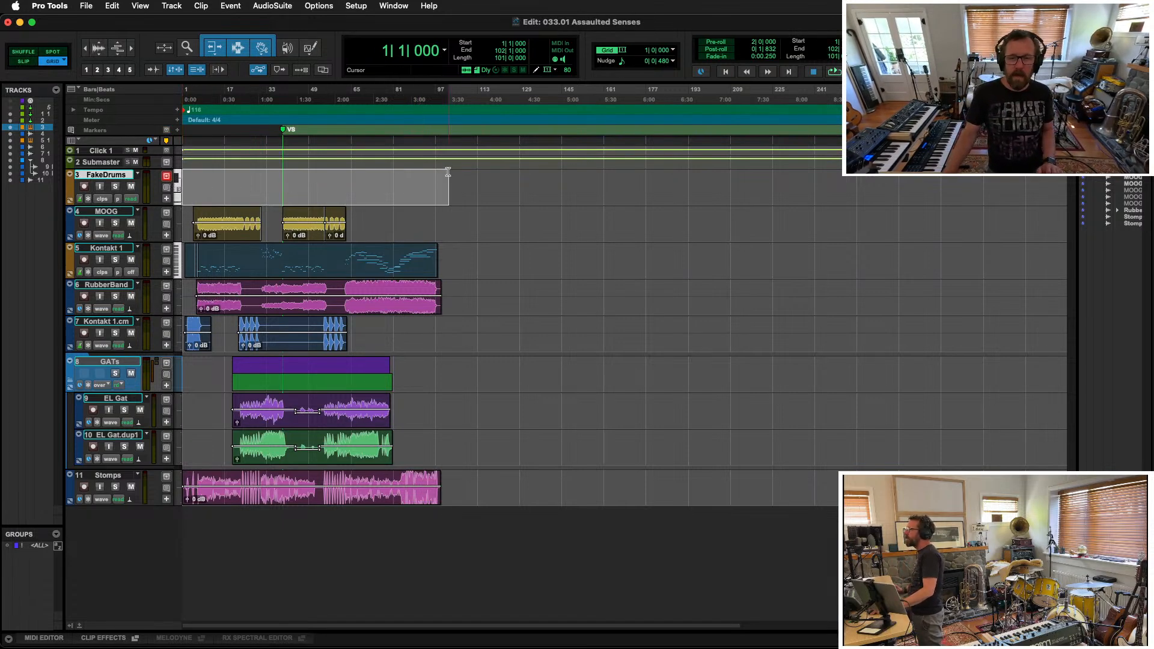
pyautogui.press('space')
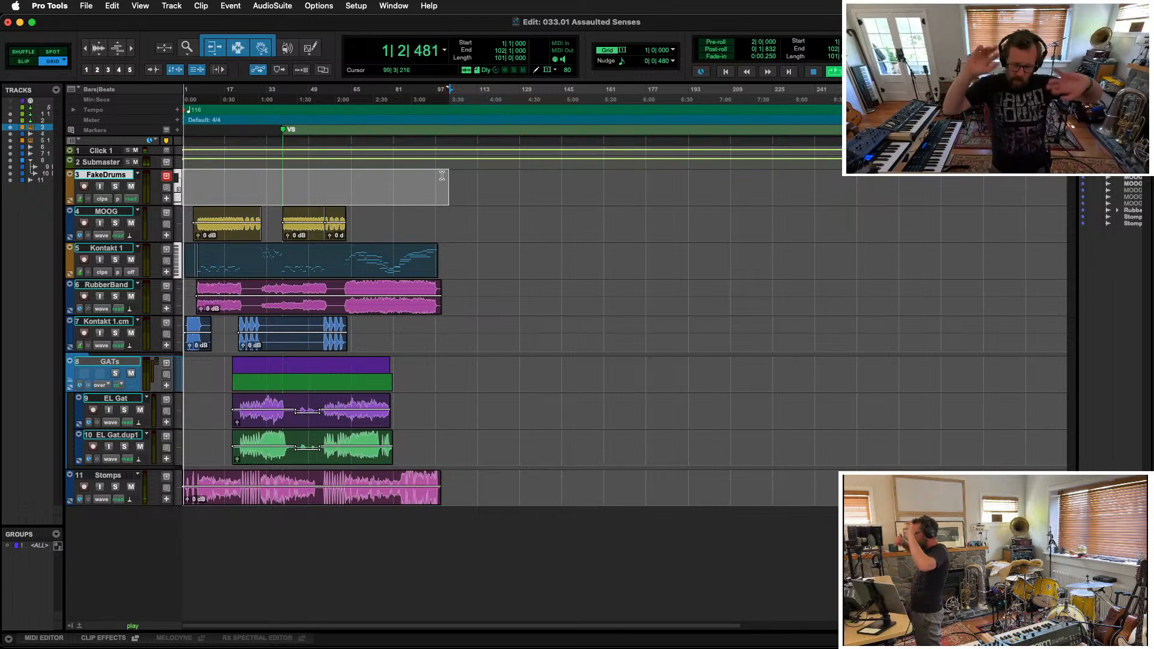
# Step: In the mixer, mute the Click 1 track and turn off the pre-fader setting on its CTRL CANS send
pyautogui.press('super+equal')
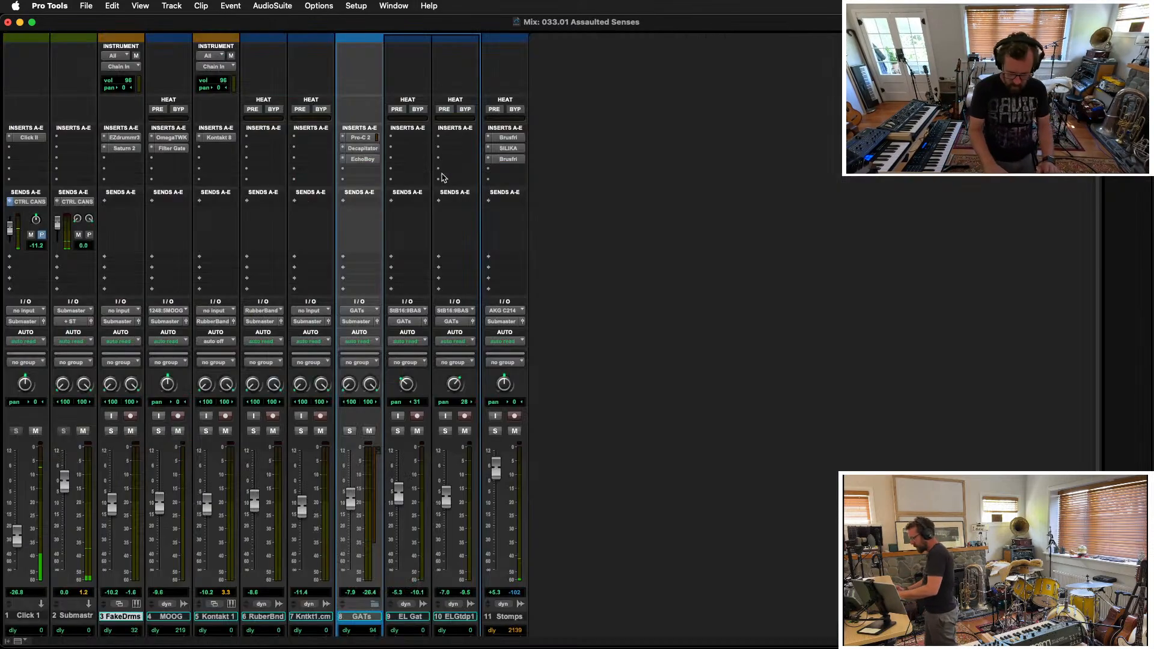
pyautogui.click(35, 430)
pyautogui.click(43, 235)
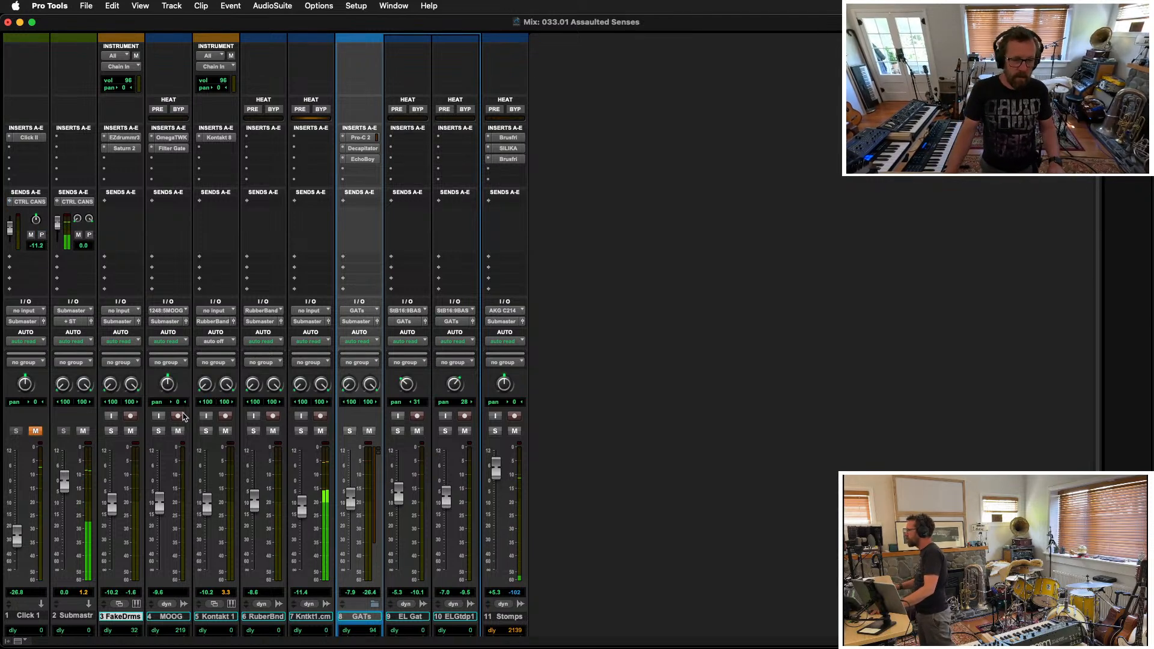
# Step: Raise the FakeDrums fader to about -5.7 dB and the MOOG fader to -5.9 dB during playback
pyautogui.moveTo(113, 514); pyautogui.dragTo(113, 508)
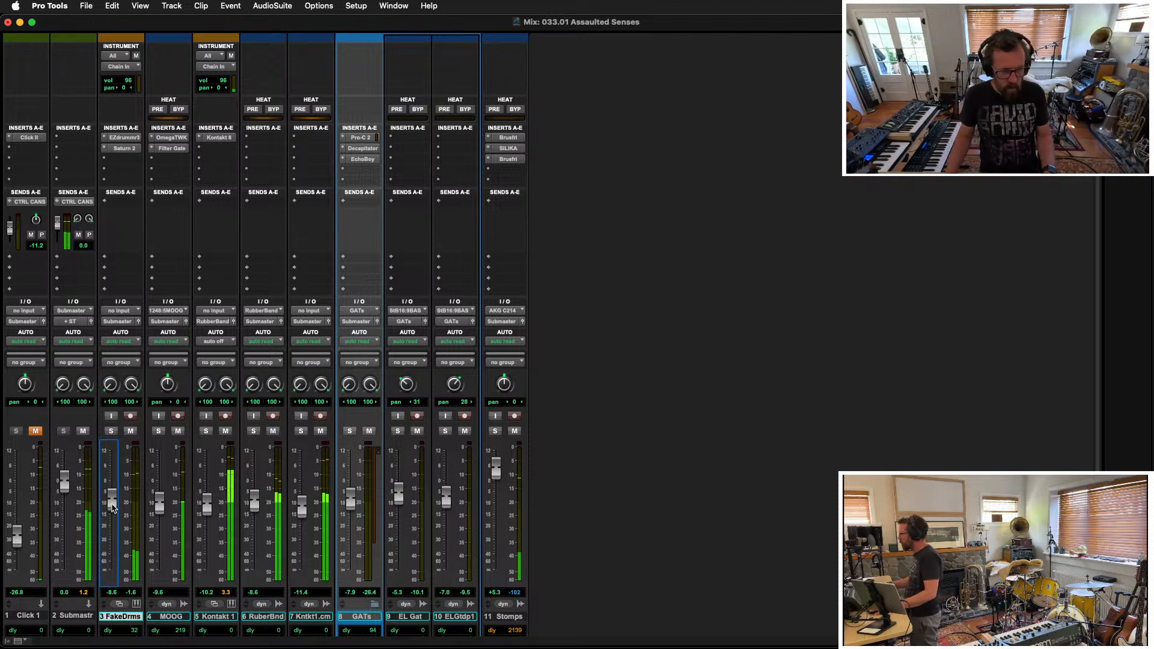
pyautogui.scroll(3, 112, 505)
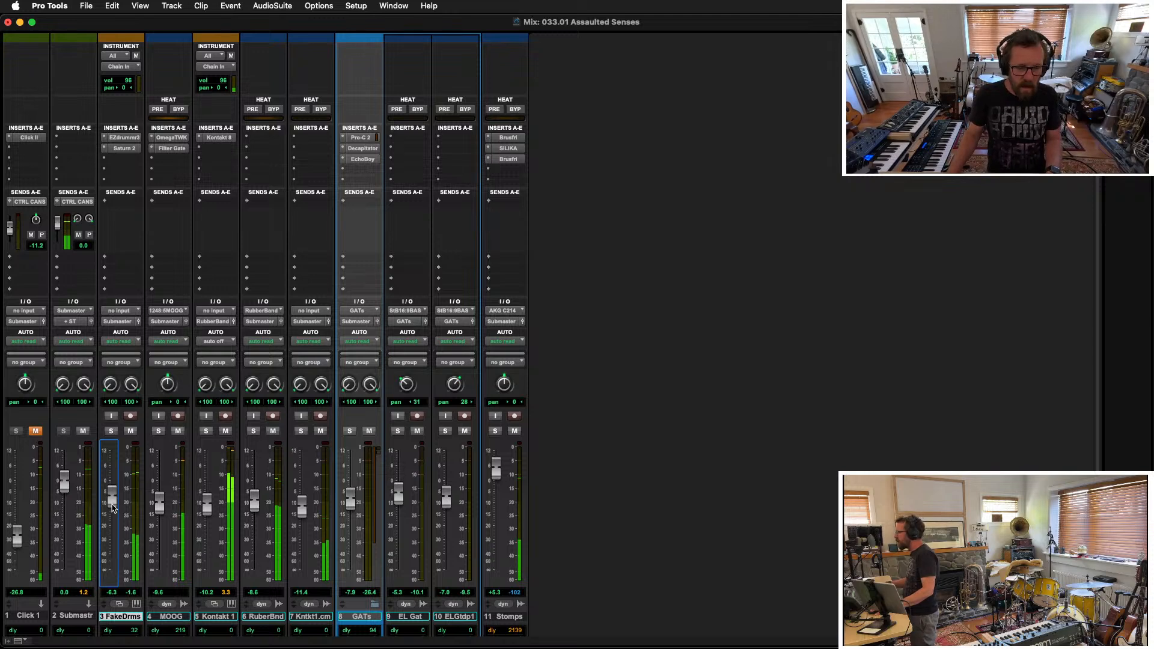
pyautogui.scroll(-2, 112, 506)
pyautogui.scroll(1, 112, 506)
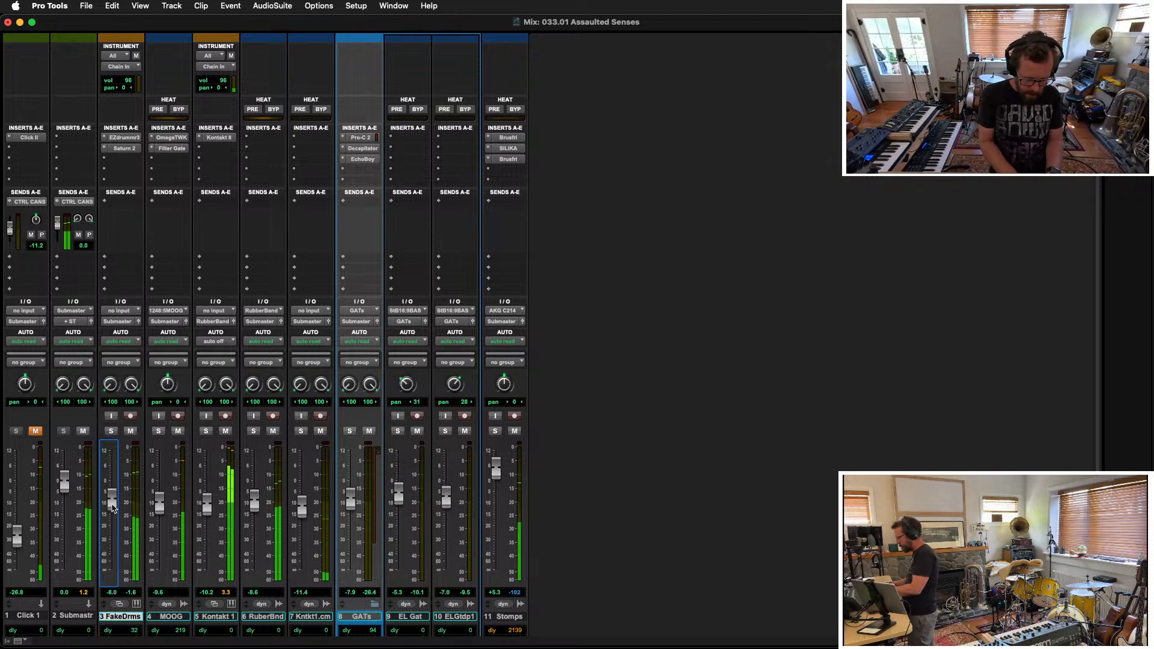
pyautogui.moveTo(112, 505); pyautogui.dragTo(111, 507)
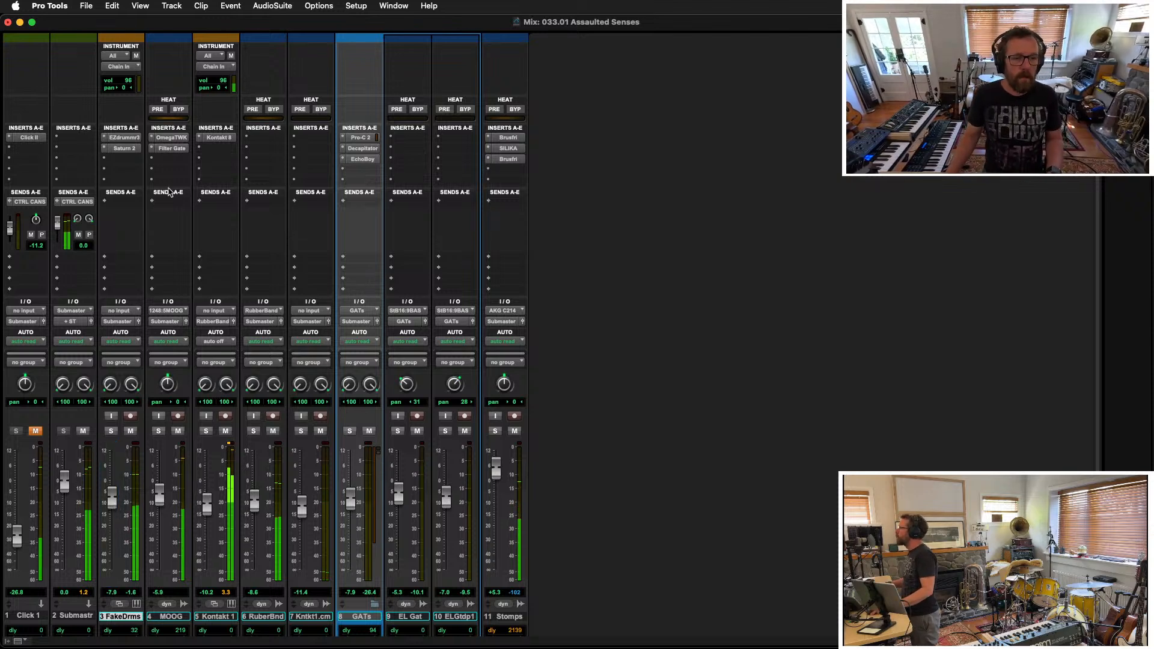
# Step: Insert the stereo EchoBoy Jr delay on the third insert of FakeDrums and place its window beside the mixer channels
pyautogui.click(126, 164)
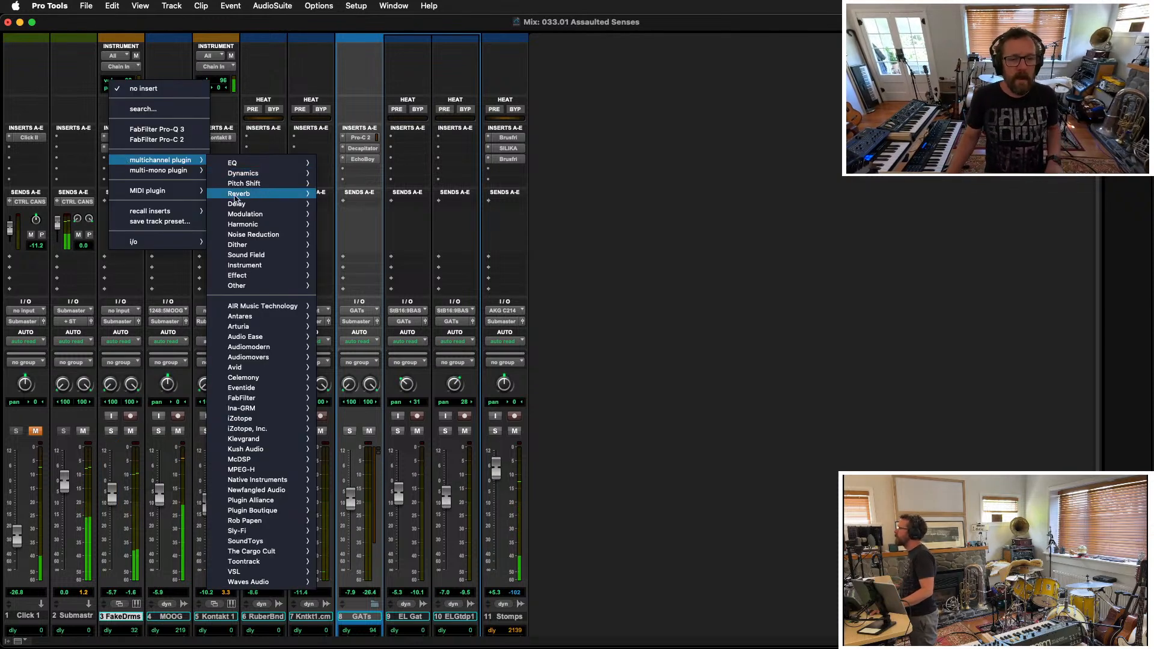
pyautogui.moveTo(238, 204)
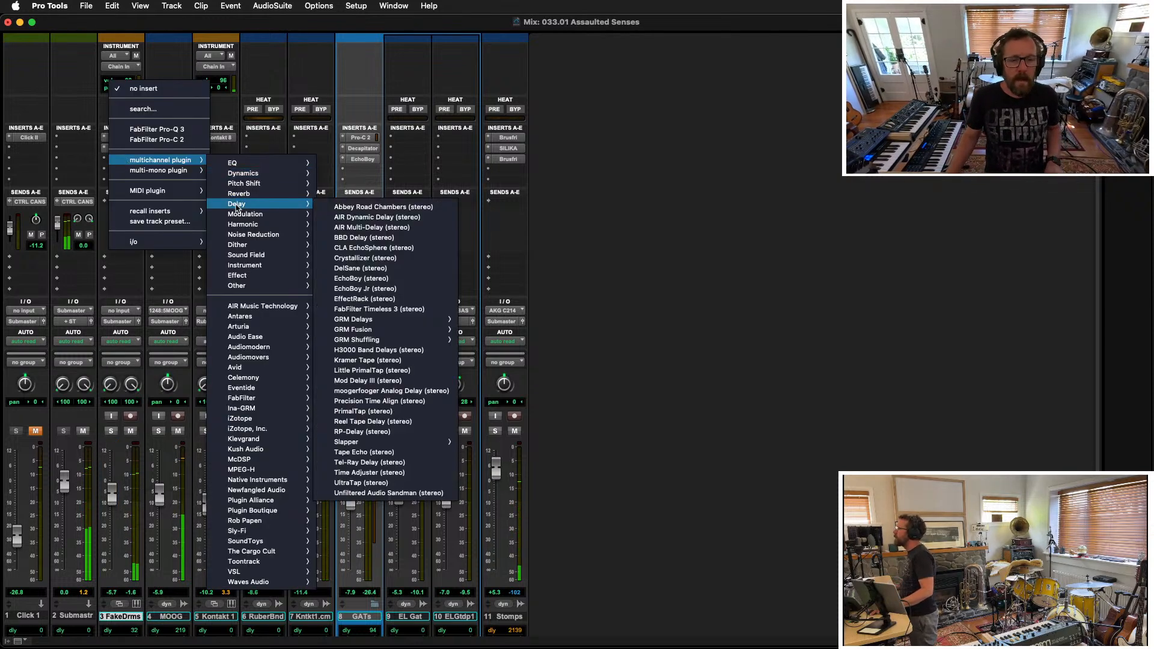
pyautogui.click(401, 289)
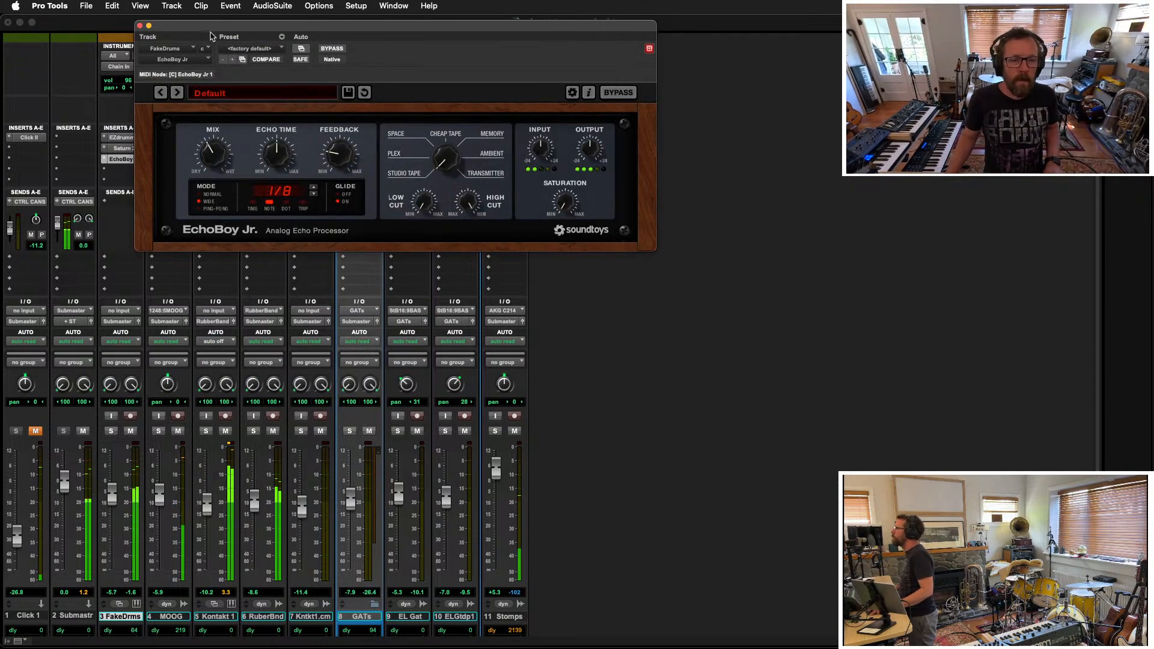
pyautogui.moveTo(211, 32); pyautogui.dragTo(557, 217)
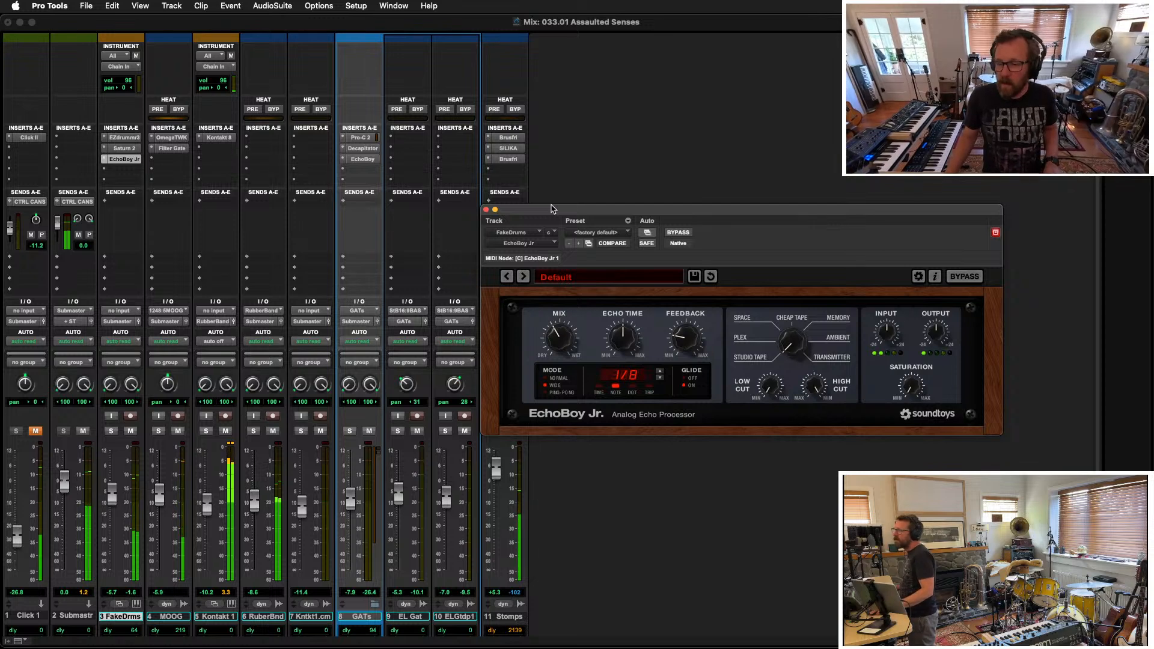
pyautogui.moveTo(556, 210); pyautogui.dragTo(660, 229)
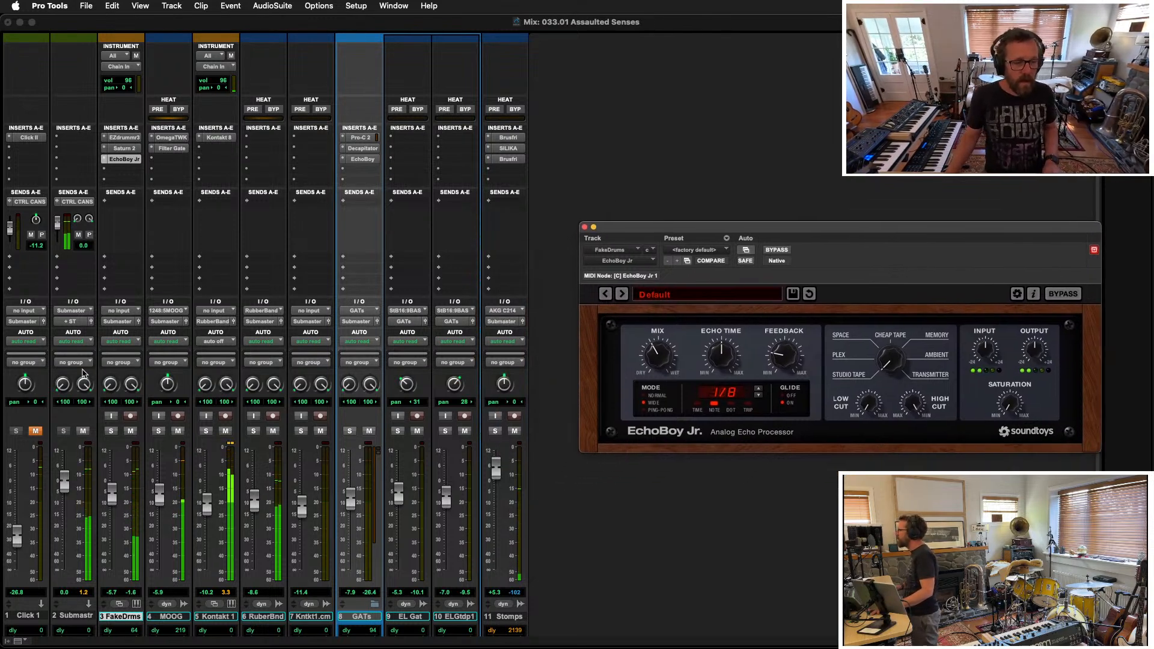
# Step: Narrow the Submaster panning to 28 left and 30 right, and close the EchoBoy Jr window
pyautogui.moveTo(67, 384); pyautogui.dragTo(66, 346)
pyautogui.press('super+w')
pyautogui.moveTo(81, 388); pyautogui.dragTo(79, 425)
pyautogui.moveTo(63, 386); pyautogui.dragTo(82, 383)
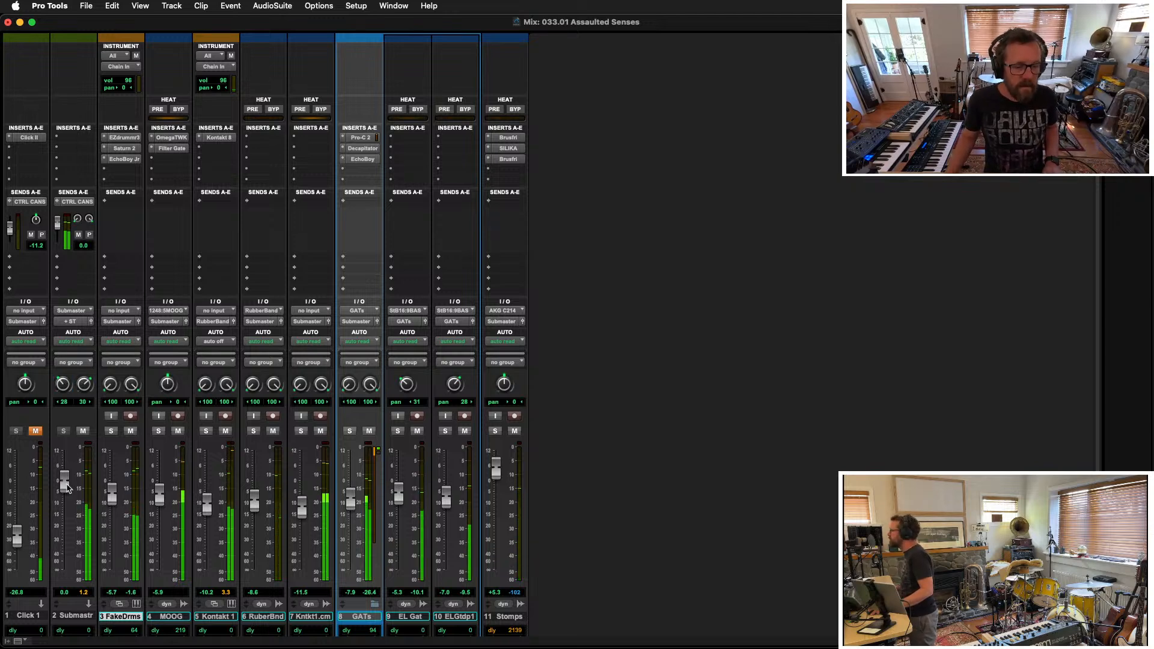
# Step: Lower the FakeDrums fader to -7.5 dB and return to the Edit window with the arrangement enlarged
pyautogui.moveTo(64, 482); pyautogui.dragTo(110, 504)
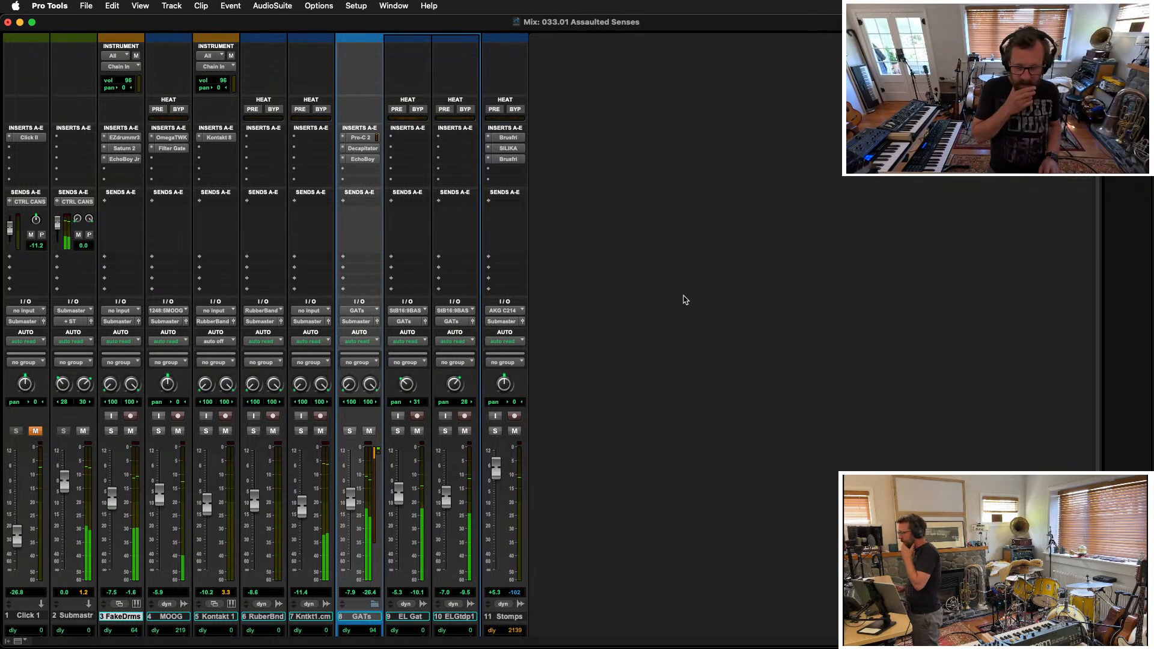
pyautogui.press('super+equal')
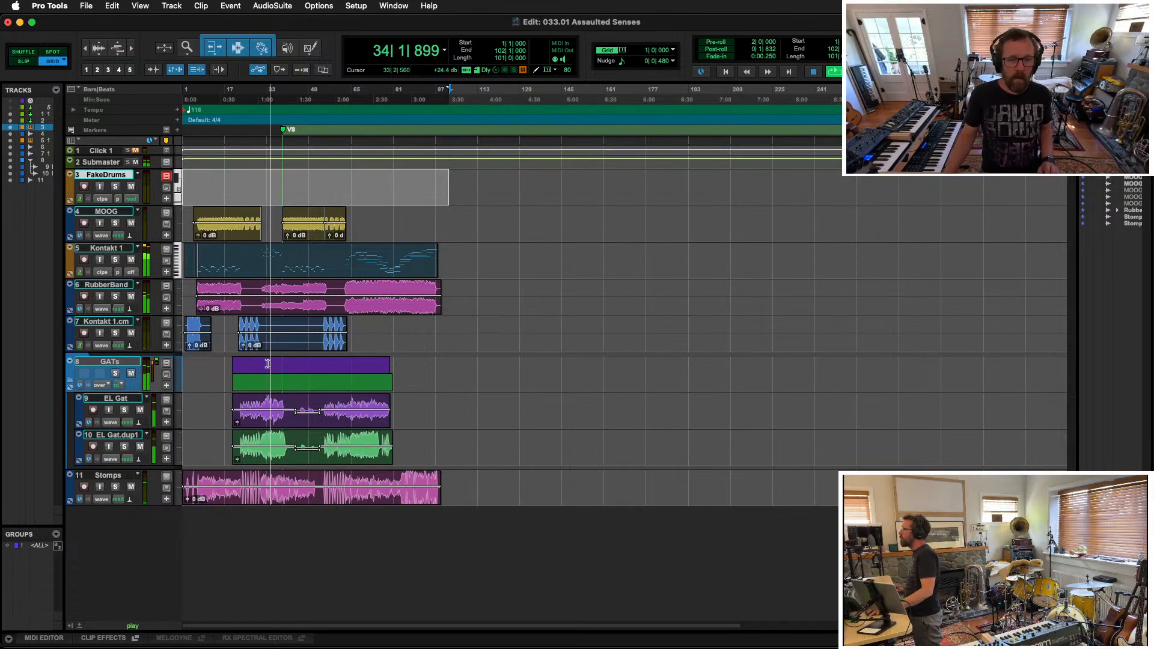
pyautogui.press('t')
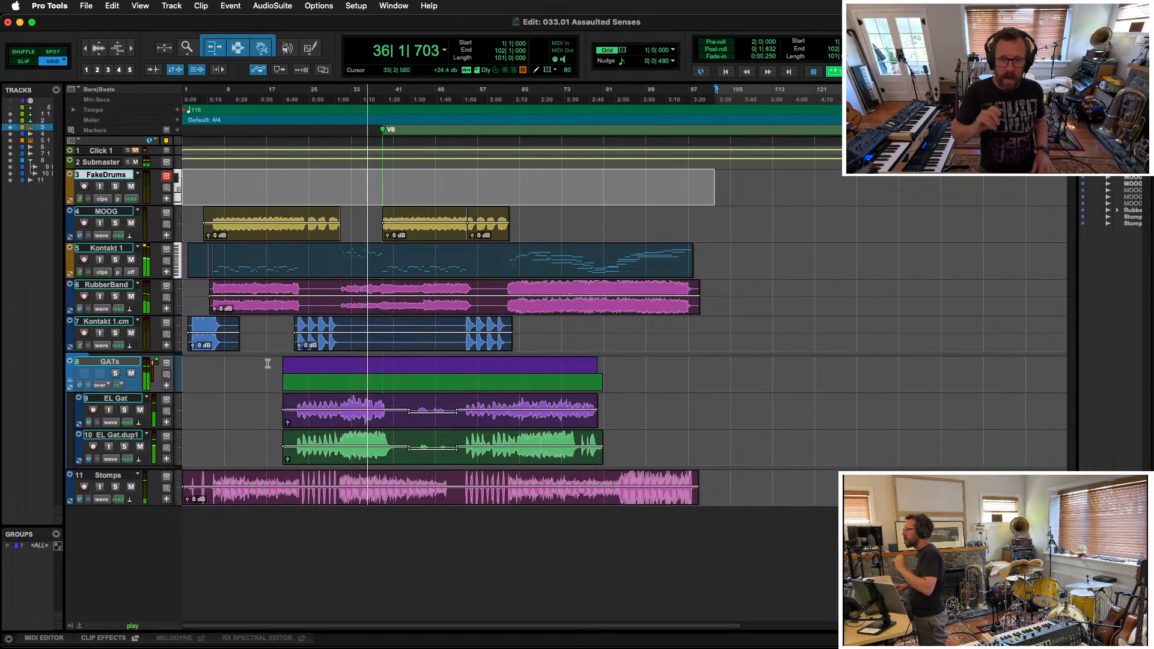
# Step: Stop playback, turn on the ALL group, and move everything from bar 63 onward to bar 90 on all tracks
pyautogui.press('space')
pyautogui.press('Return')
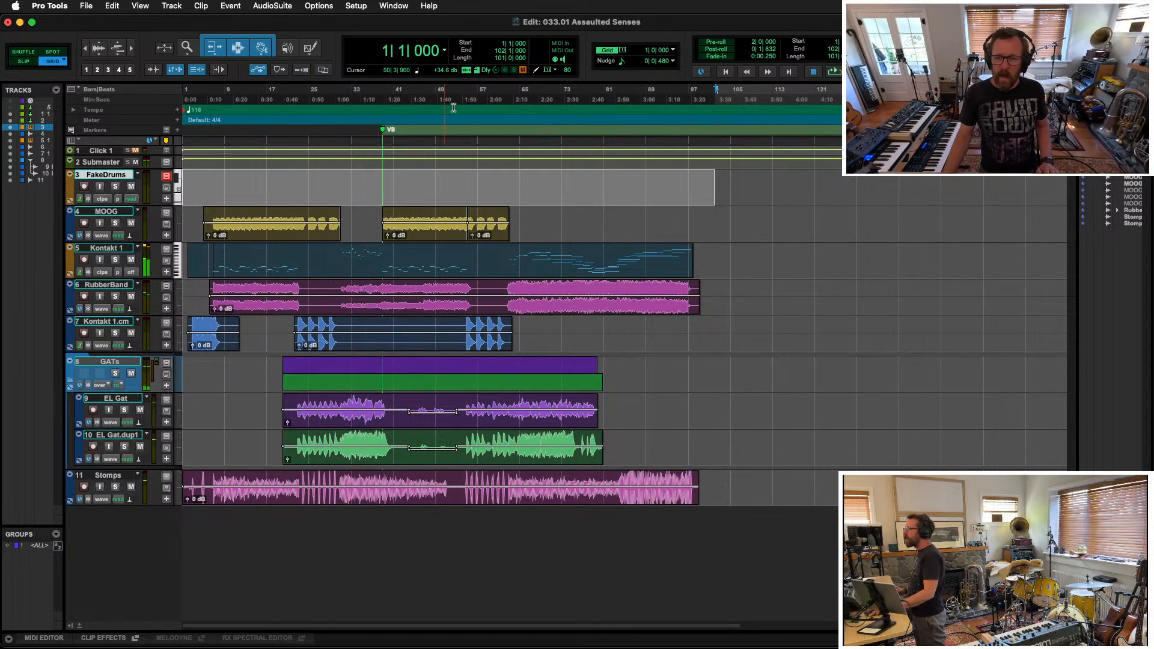
pyautogui.click(510, 259)
pyautogui.click(39, 545)
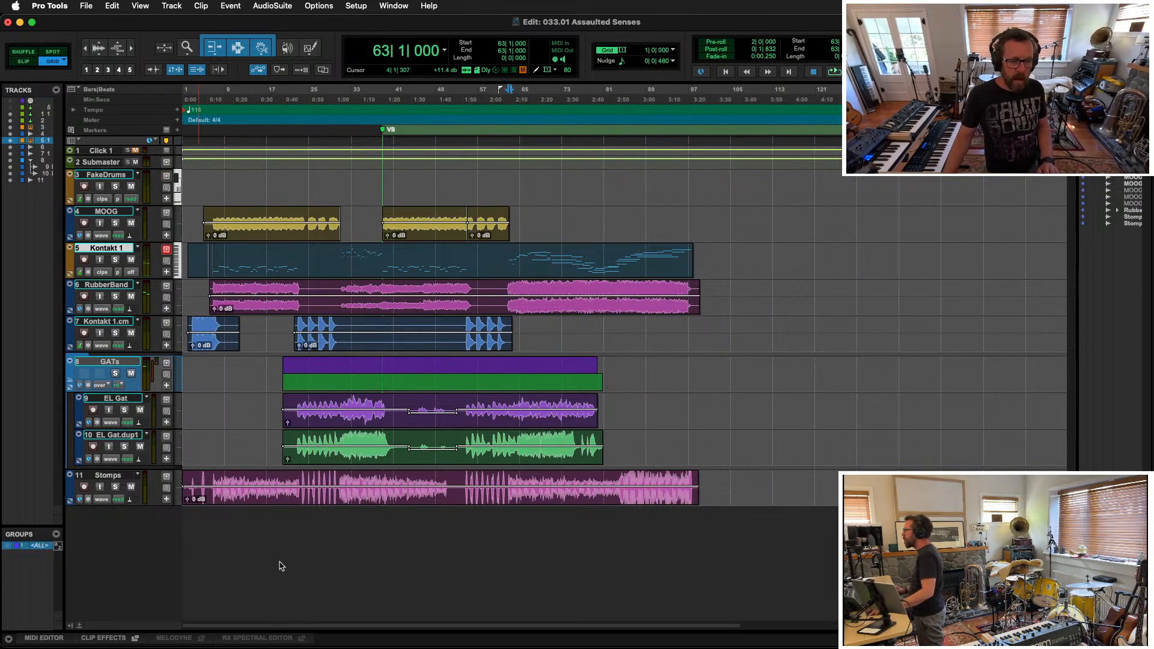
pyautogui.moveTo(507, 215)
pyautogui.mouseDown()
pyautogui.moveTo(465, 217)
pyautogui.moveTo(508, 216)
pyautogui.mouseUp()
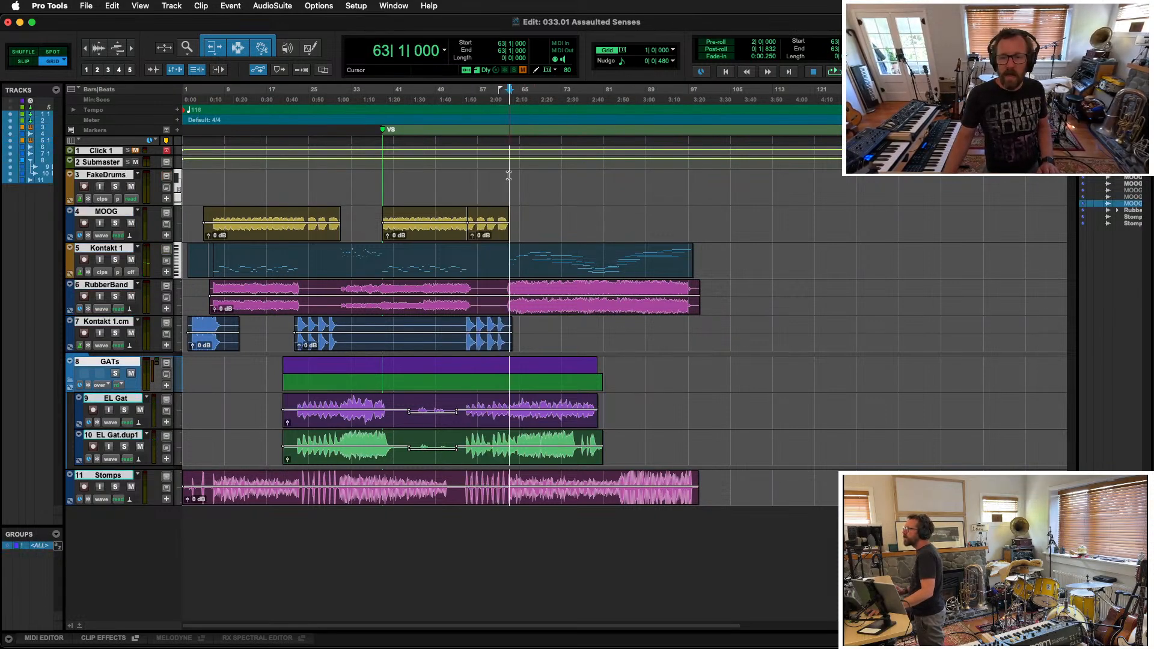
pyautogui.keyDown('shift'); pyautogui.click(755, 180); pyautogui.keyUp('shift')
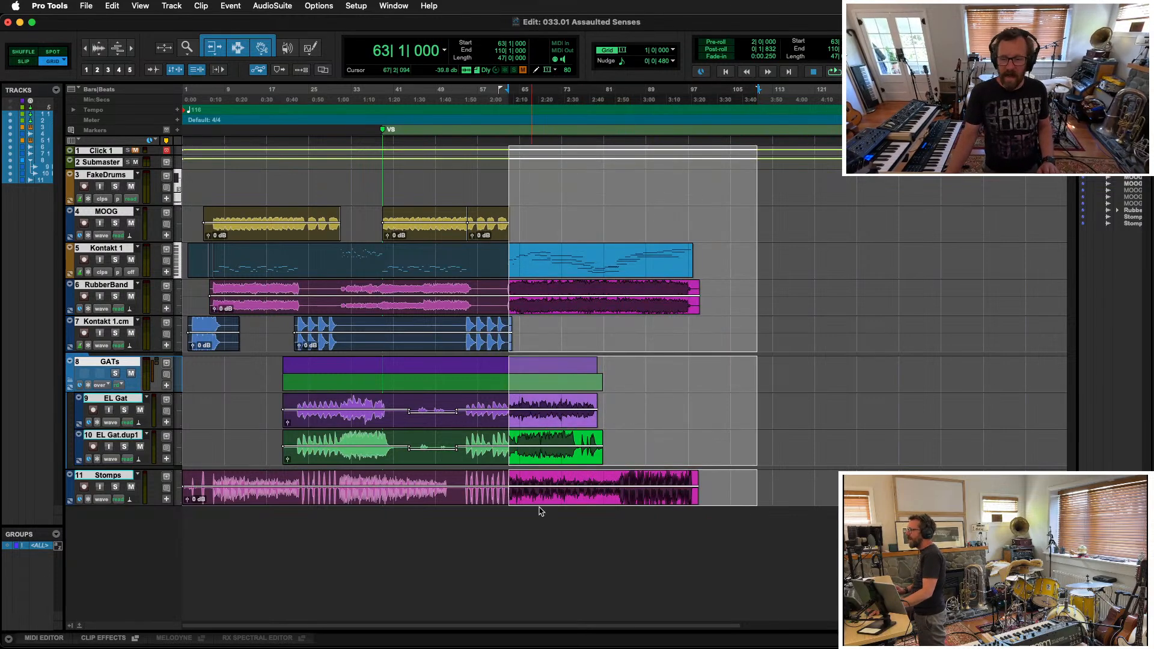
pyautogui.moveTo(541, 503); pyautogui.dragTo(608, 504)
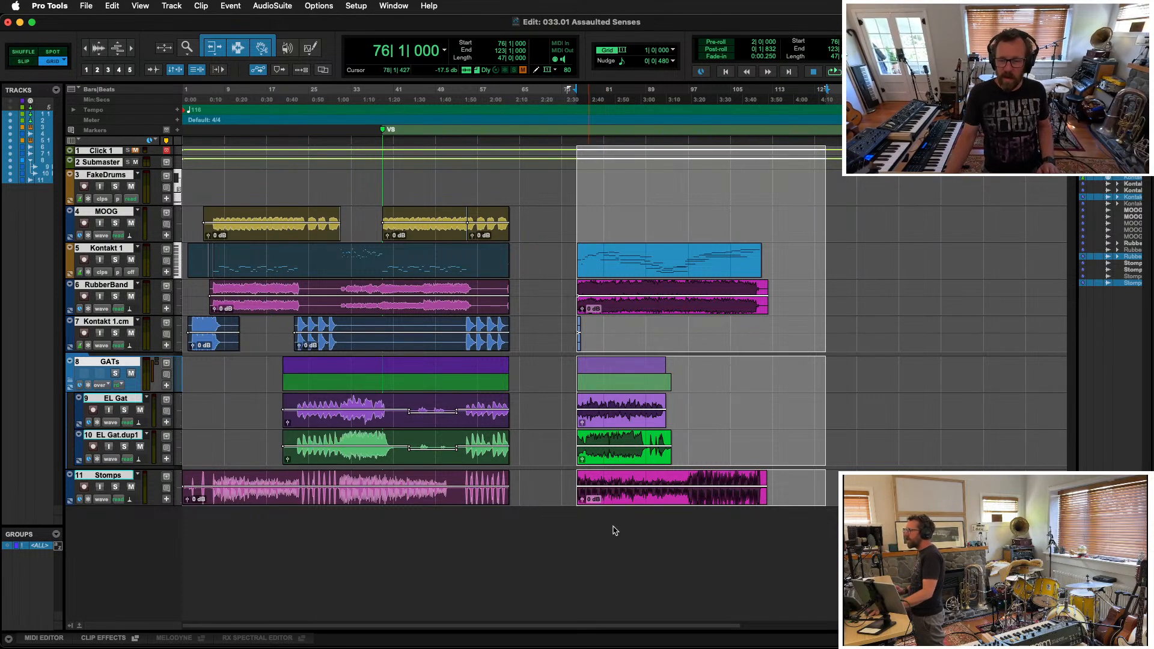
pyautogui.moveTo(632, 501); pyautogui.dragTo(706, 504)
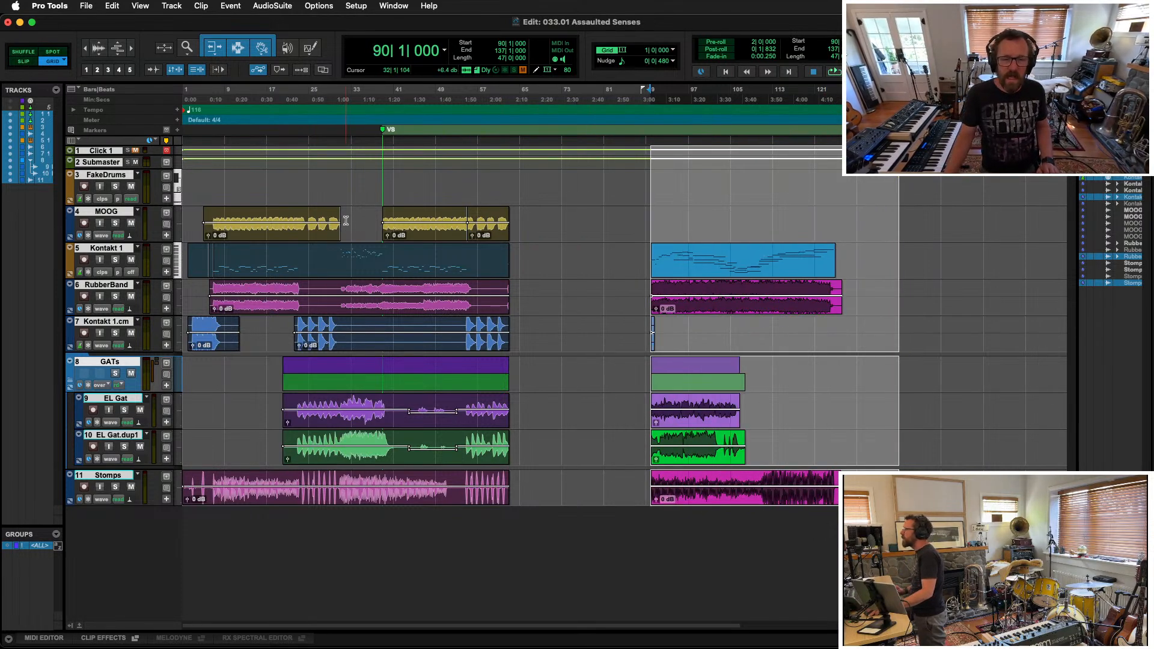
# Step: Copy bars 31 to 39 of all tracks to bar 63, and move the separated end section to bar 71
pyautogui.moveTo(340, 210); pyautogui.dragTo(384, 336)
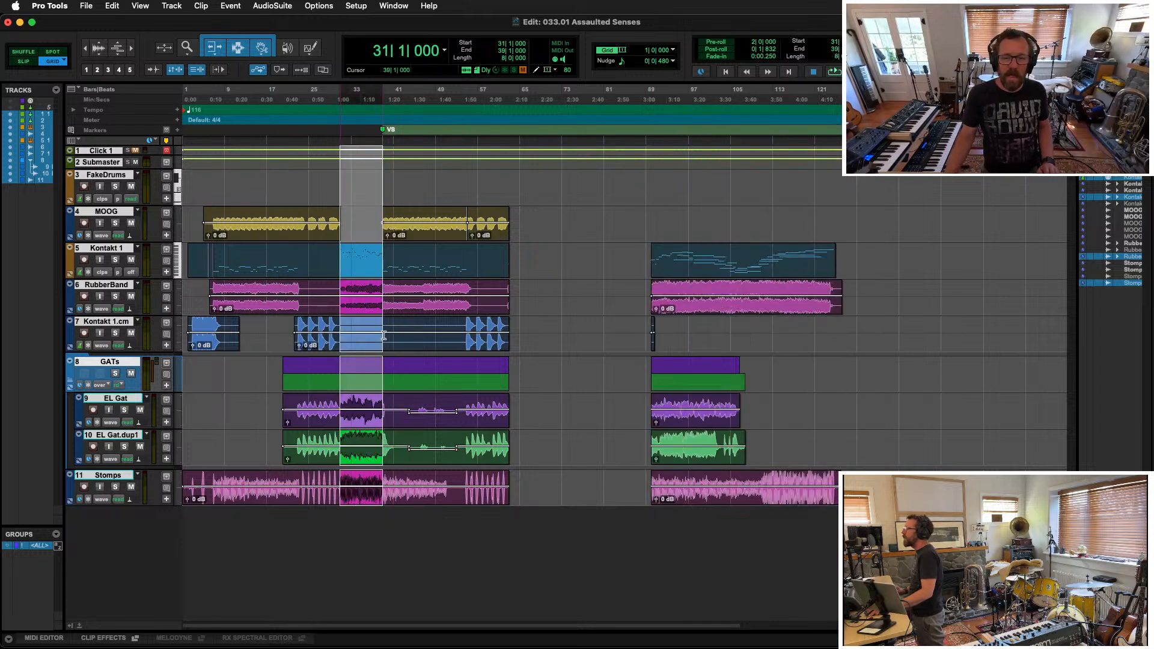
pyautogui.moveTo(359, 483); pyautogui.dragTo(528, 481)
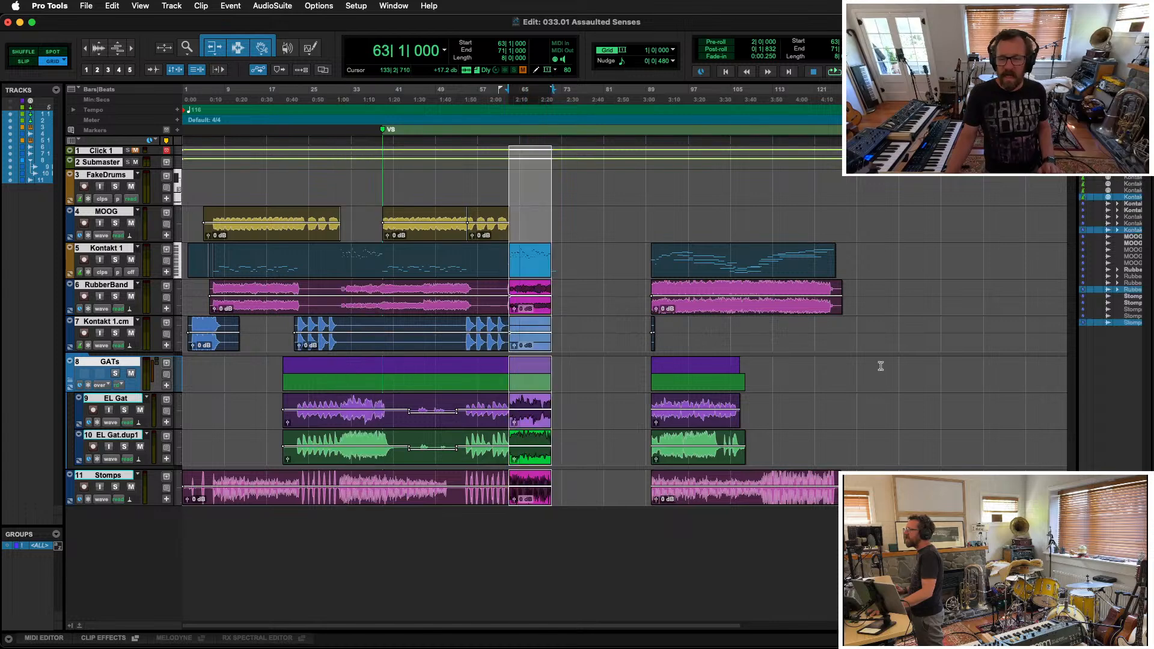
pyautogui.click(697, 281)
pyautogui.keyDown('shift'); pyautogui.click(880, 253); pyautogui.keyUp('shift')
pyautogui.moveTo(789, 314); pyautogui.dragTo(689, 320)
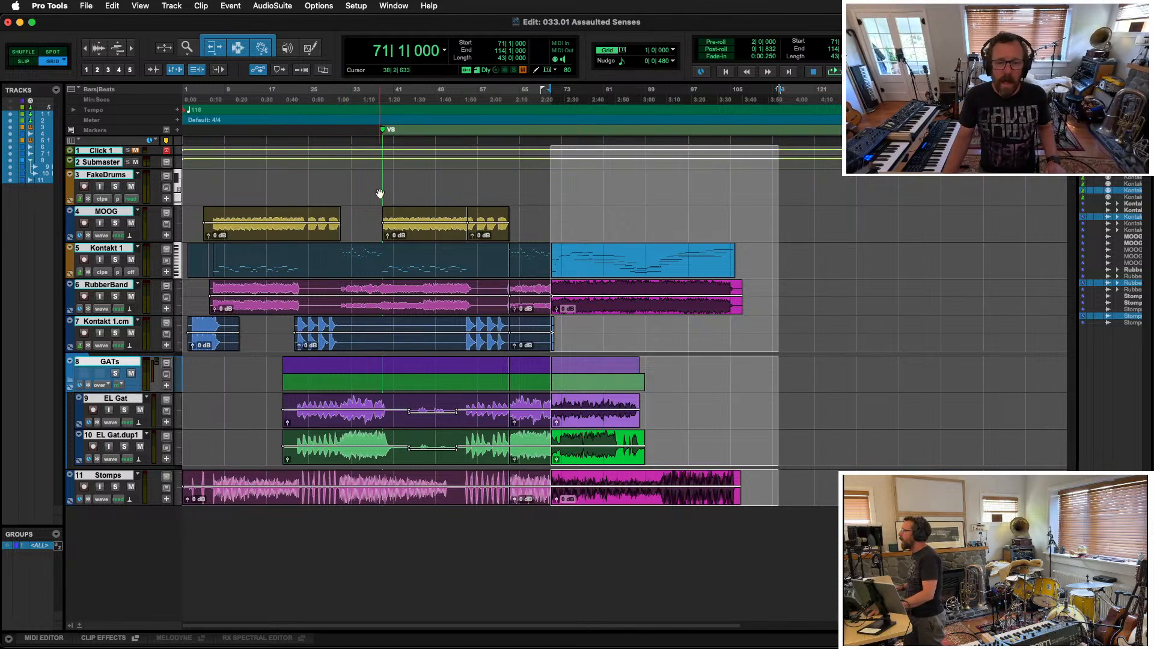
pyautogui.click(375, 214)
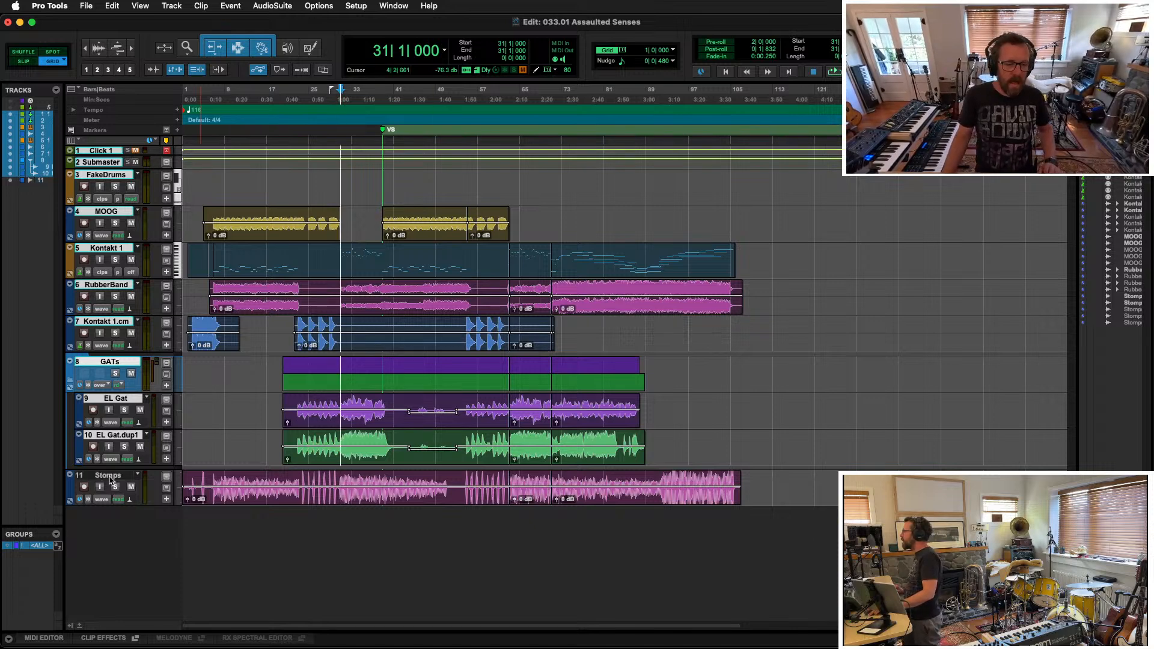
pyautogui.click(108, 476)
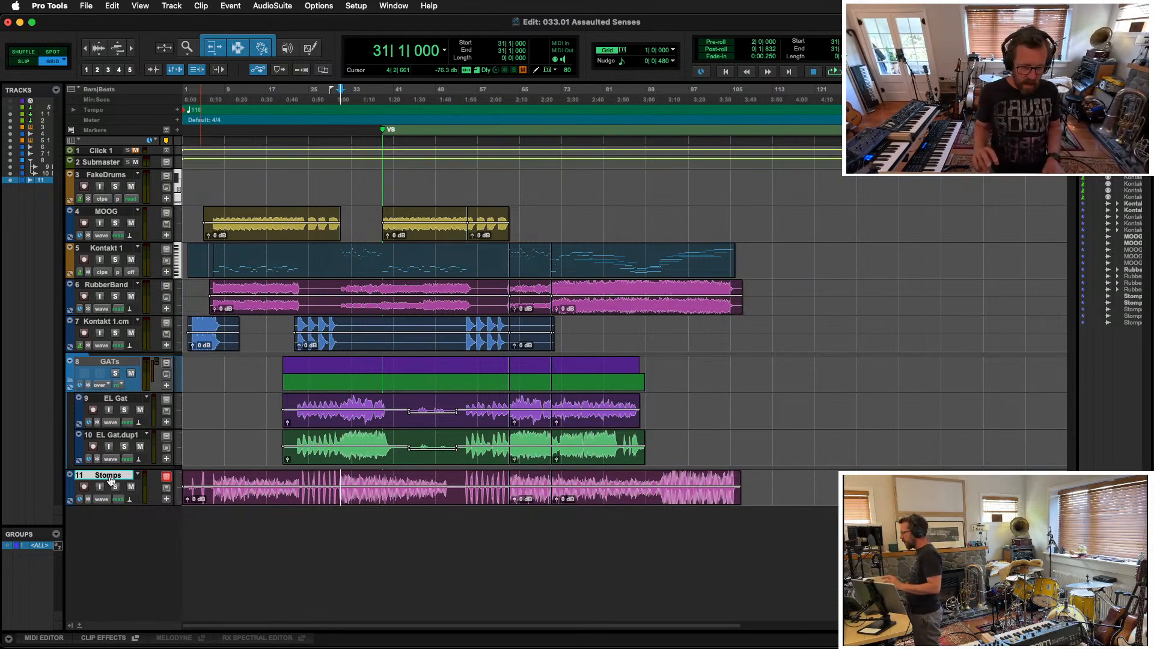
# Step: Switch to the UpNote lyric note, add a blank line above CH 1, and return to Pro Tools
pyautogui.press('super+Tab')
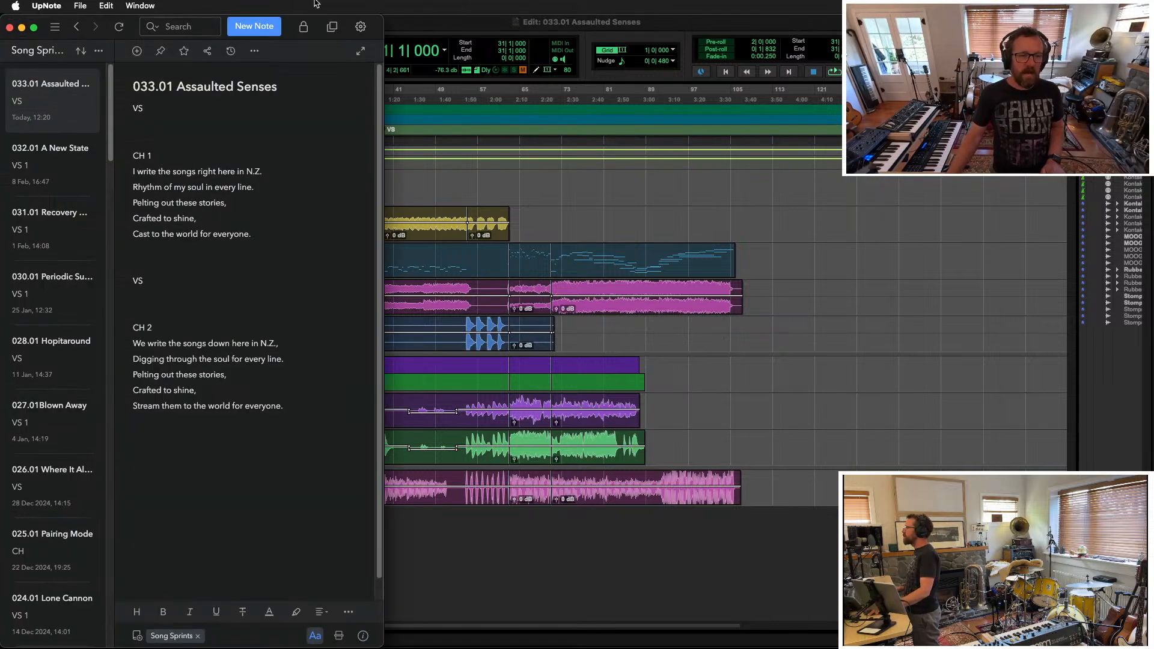
pyautogui.click(157, 140)
pyautogui.press('Return')
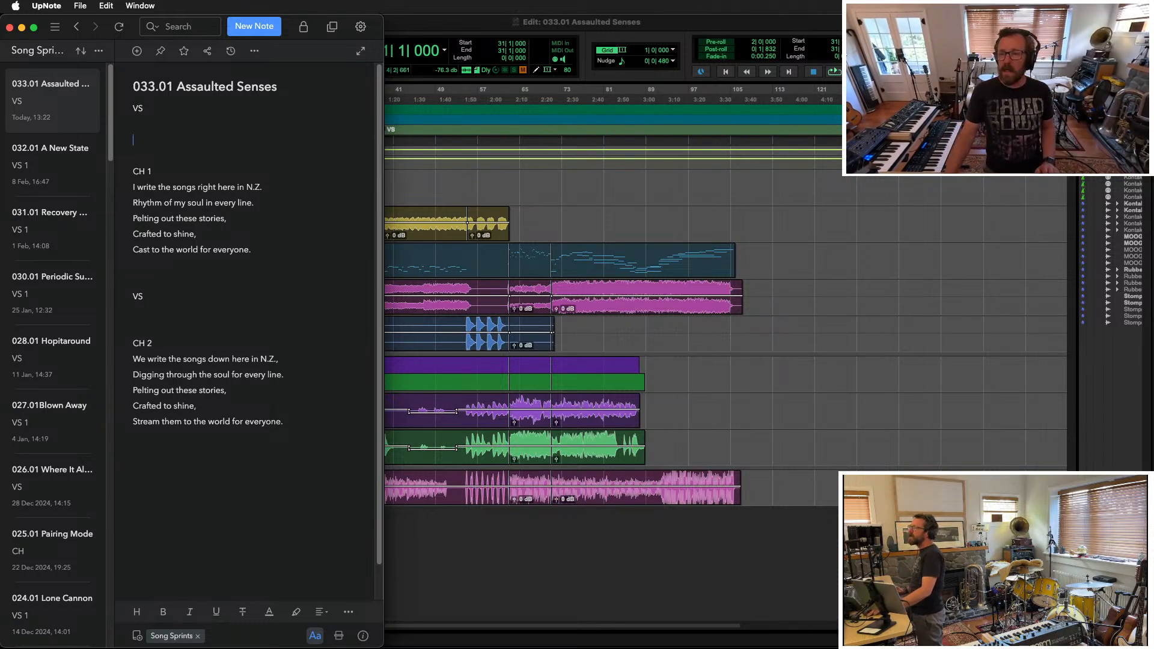
pyautogui.click(771, 24)
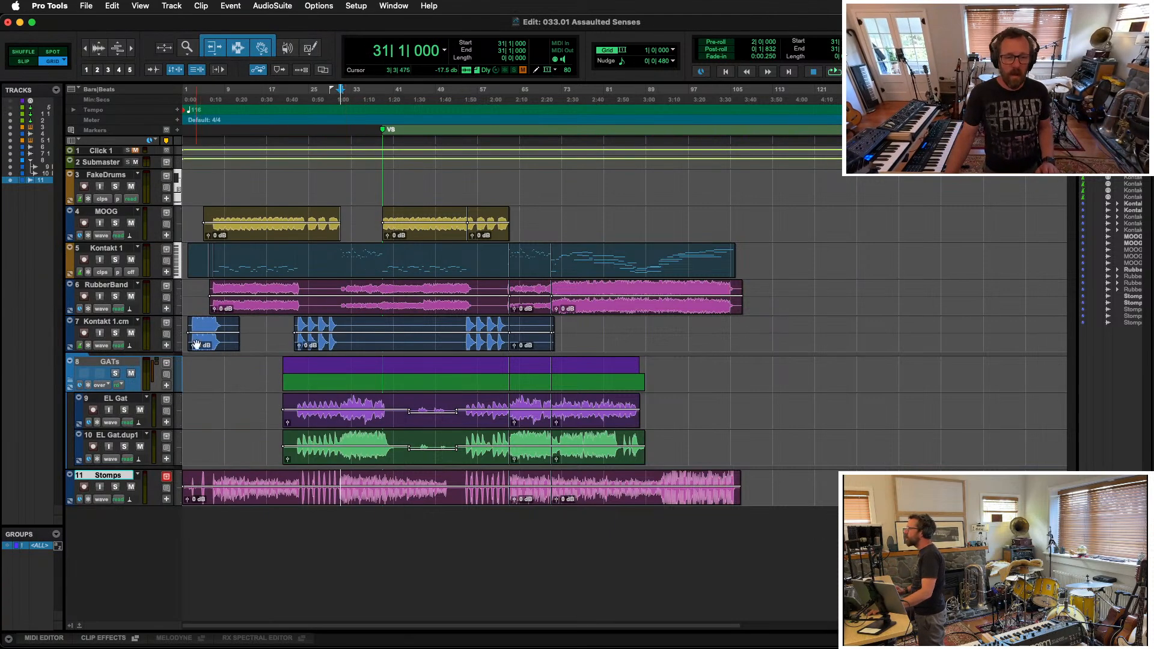
# Step: Turn off the ALL group and play the song from bar 5
pyautogui.click(199, 292)
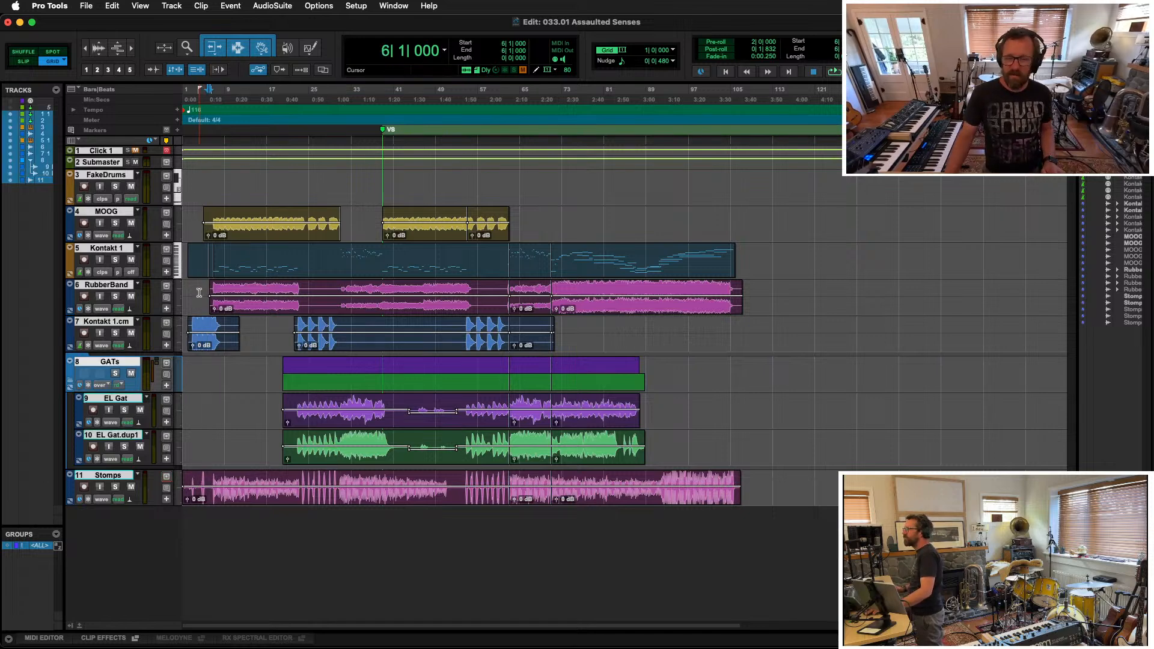
pyautogui.click(38, 544)
pyautogui.click(104, 475)
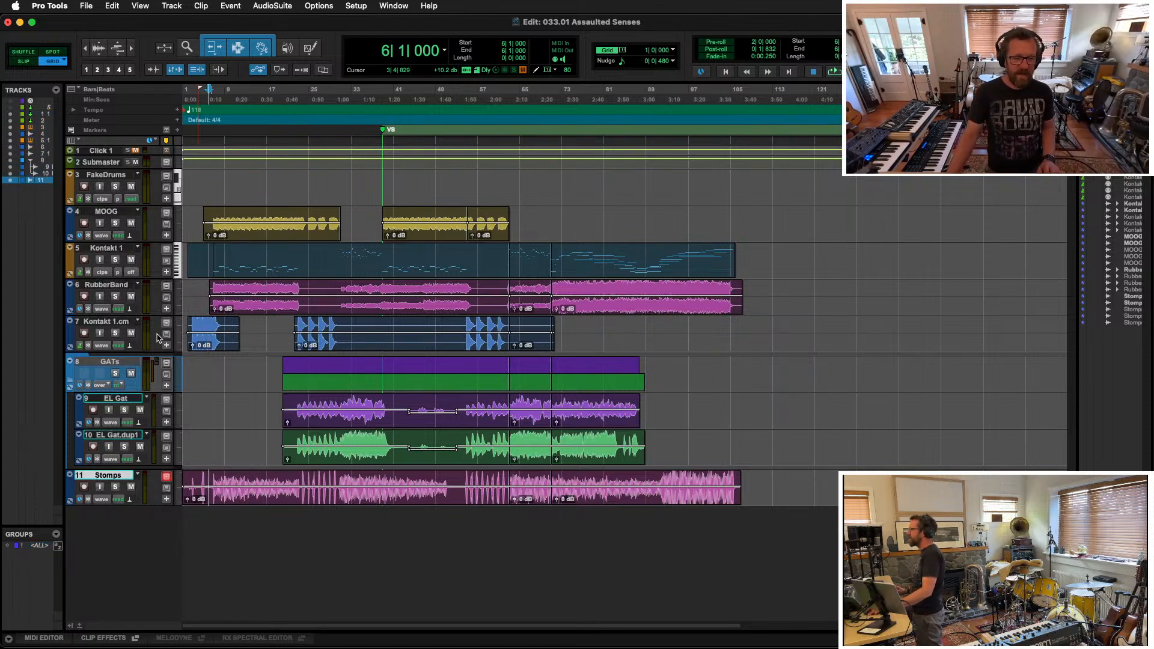
pyautogui.click(202, 281)
pyautogui.press('space')
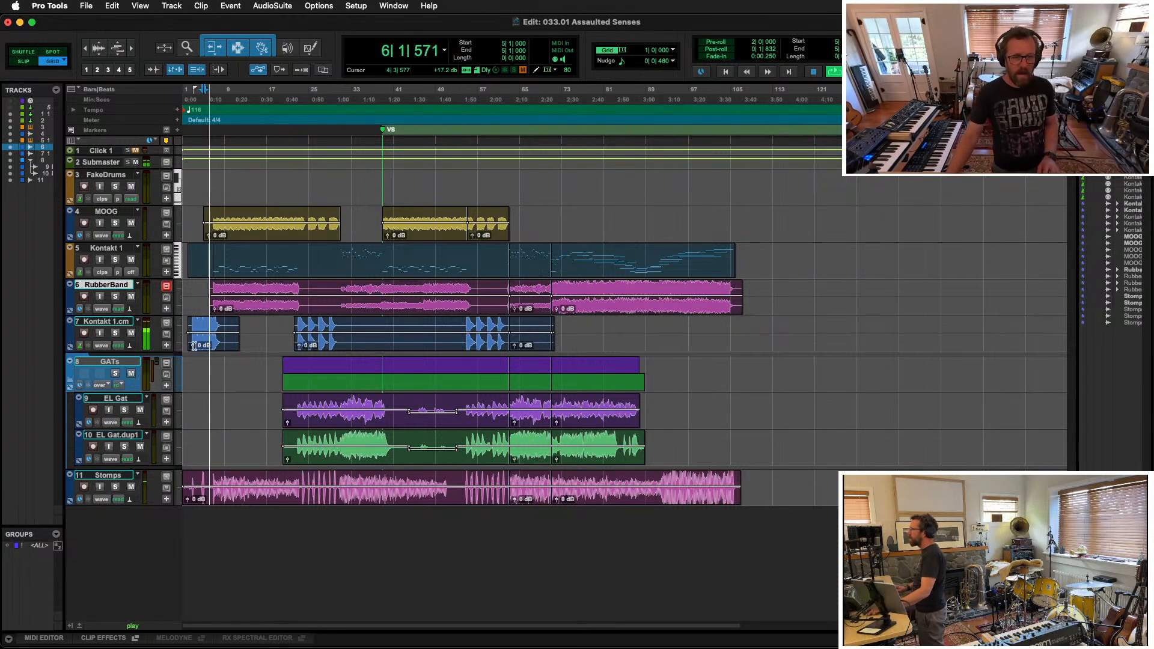
# Step: Create one mono audio track named VS Vox below the Stomps track
pyautogui.click(103, 476)
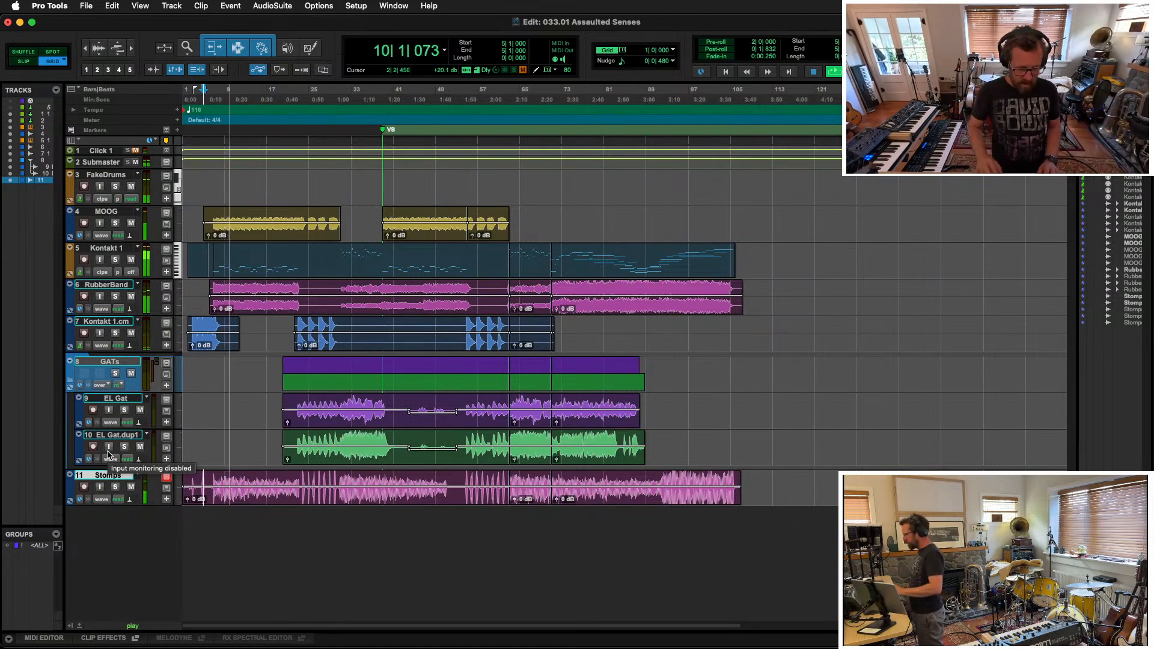
pyautogui.press('super+shift+n')
pyautogui.write('Vox')
pyautogui.press('Left')
pyautogui.press('Left')
pyautogui.press('Left')
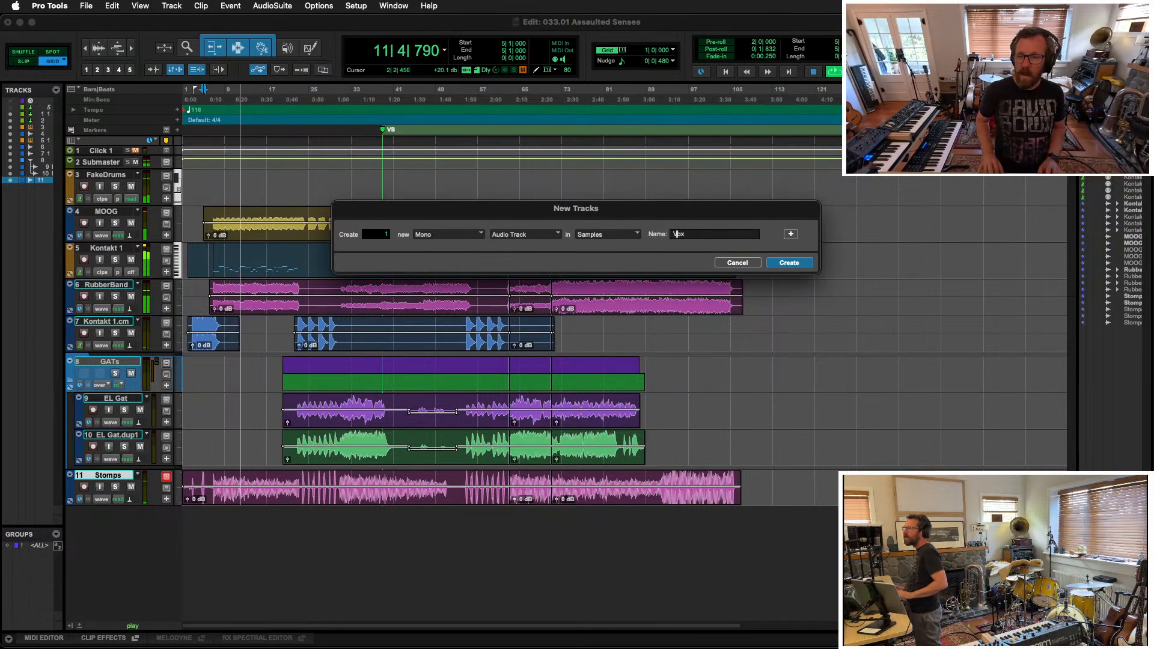
pyautogui.write('VS')
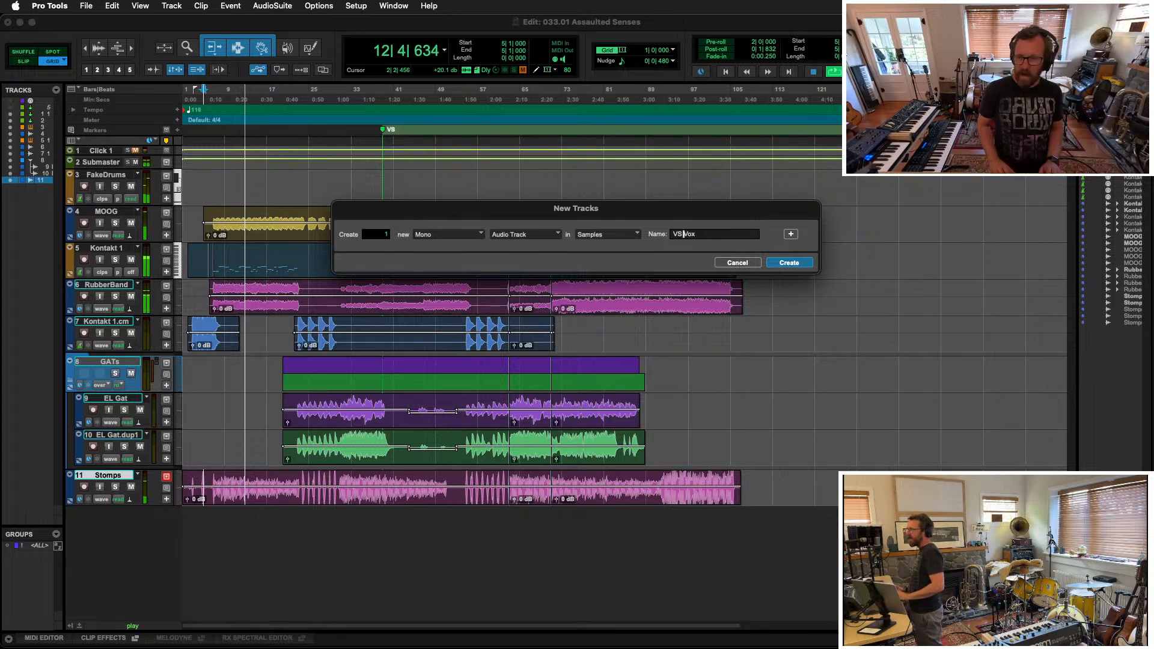
pyautogui.press('Return')
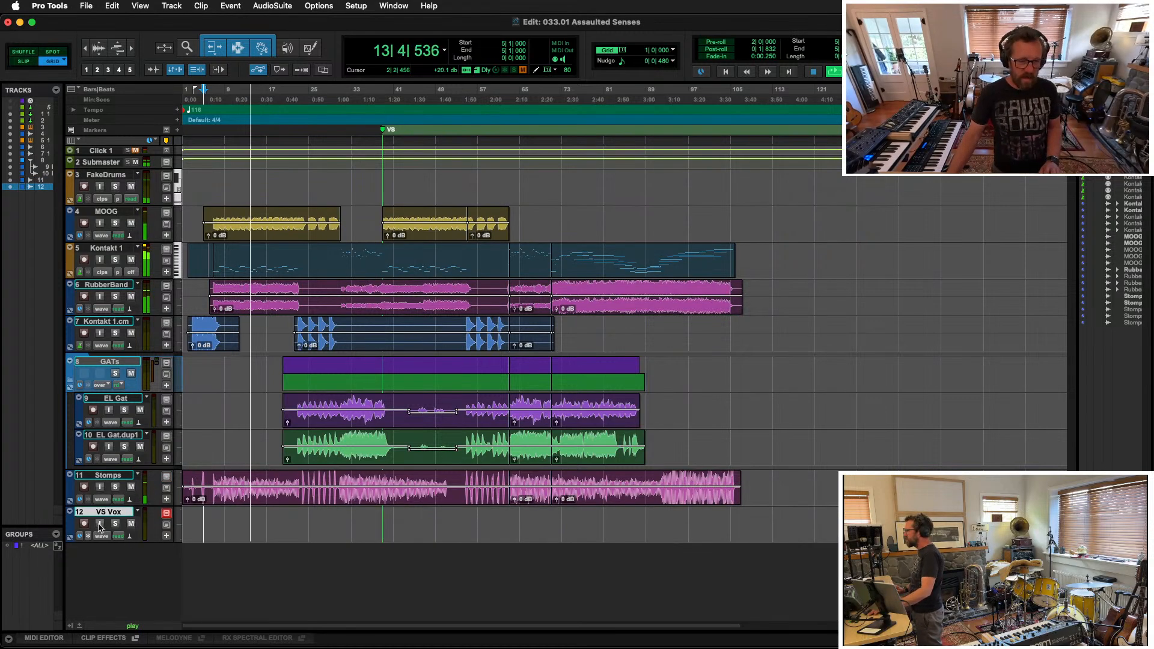
# Step: Enable input monitoring on VS Vox and set its input to AKG C214 in the mixer
pyautogui.press('super+equal')
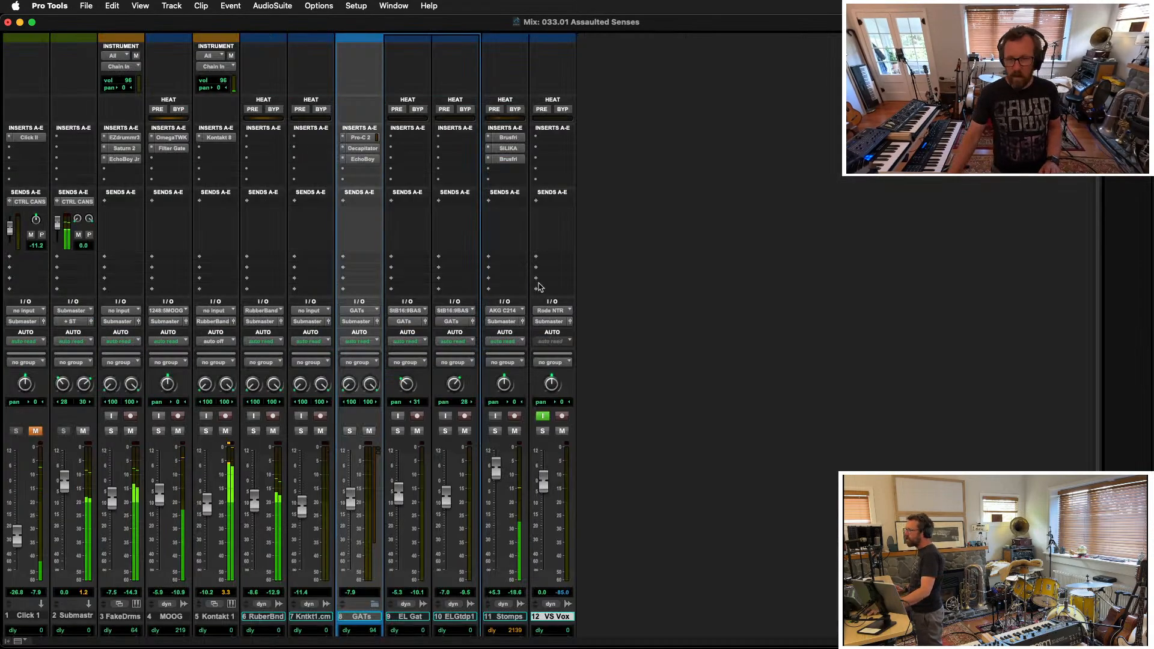
pyautogui.click(550, 311)
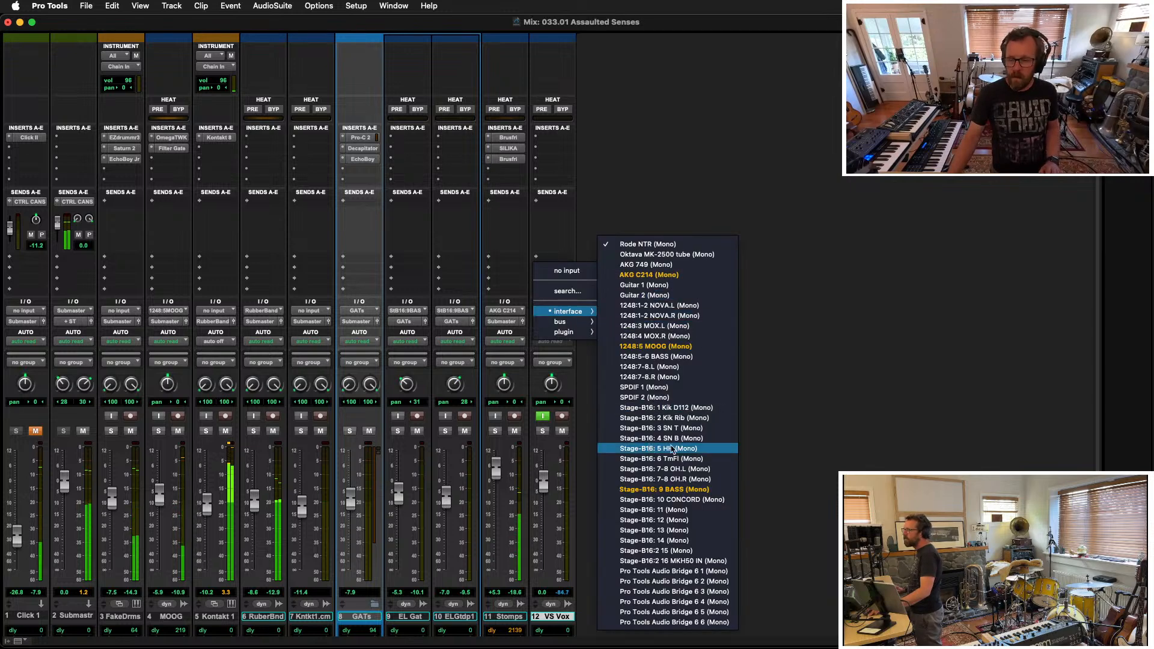
pyautogui.press('Escape')
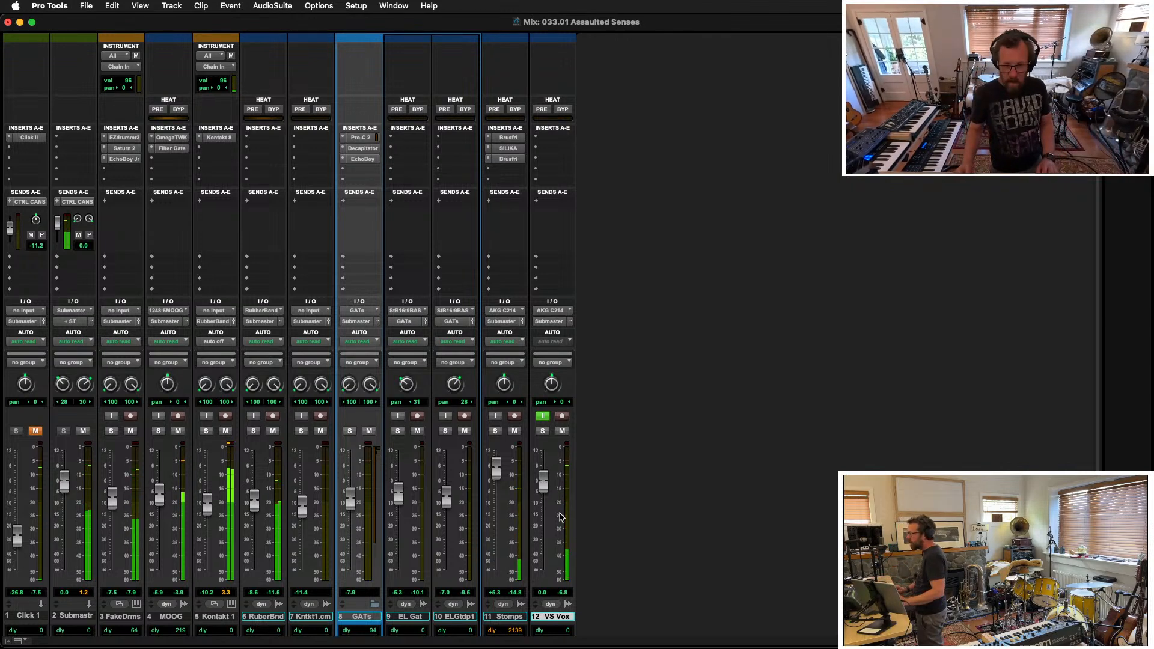
pyautogui.press('super+equal')
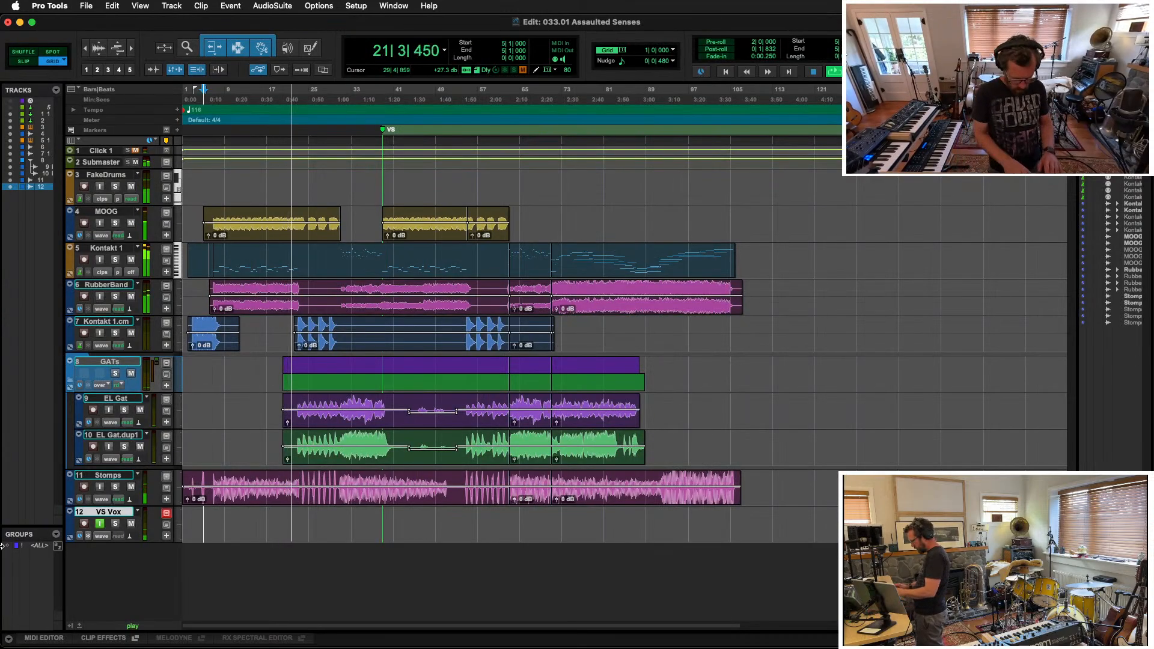
# Step: Arrange the Mix and Edit windows beside the UpNote lyric note, leaving the Edit window in view
pyautogui.hotkey('ctrl', 'alt', 't')
pyautogui.press('super+equal')
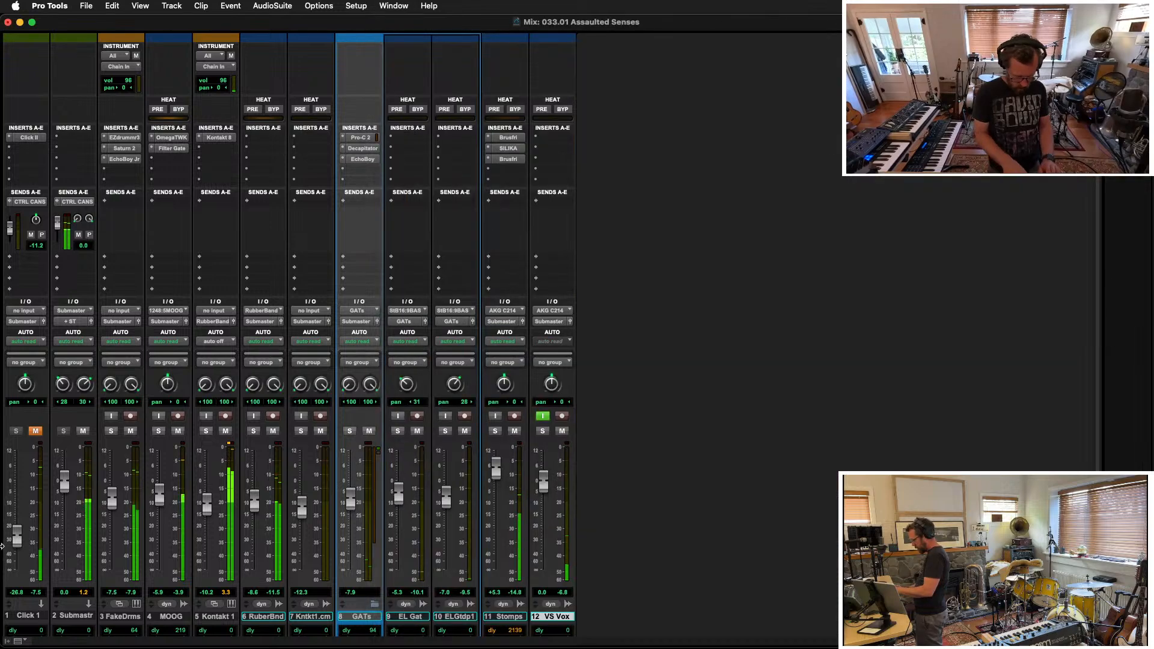
pyautogui.hotkey('ctrl', 'alt', 't')
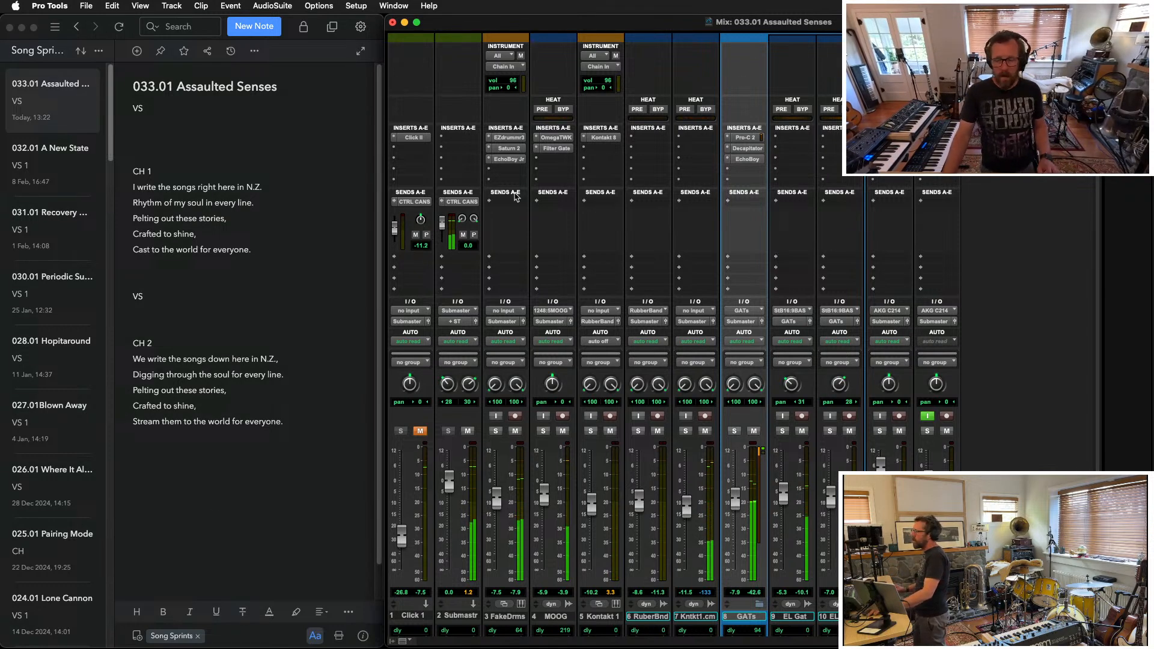
pyautogui.press('super+equal')
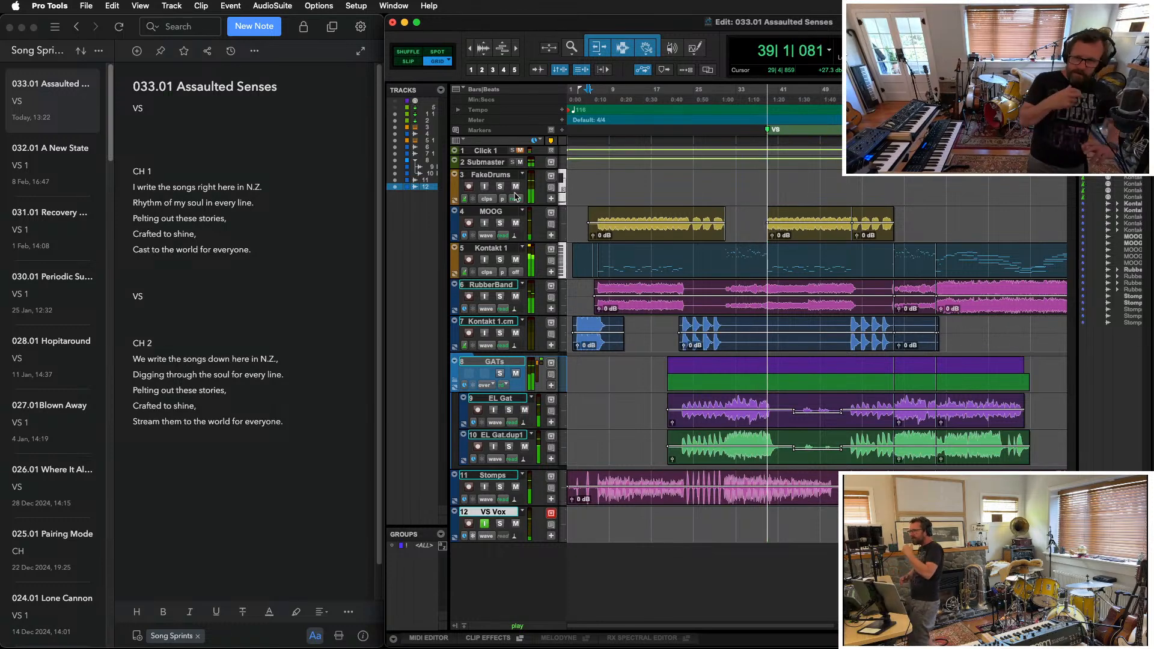
# Step: Stop playback, audition the verse from about bar 6 alongside the lyric note, and stop again
pyautogui.press('space')
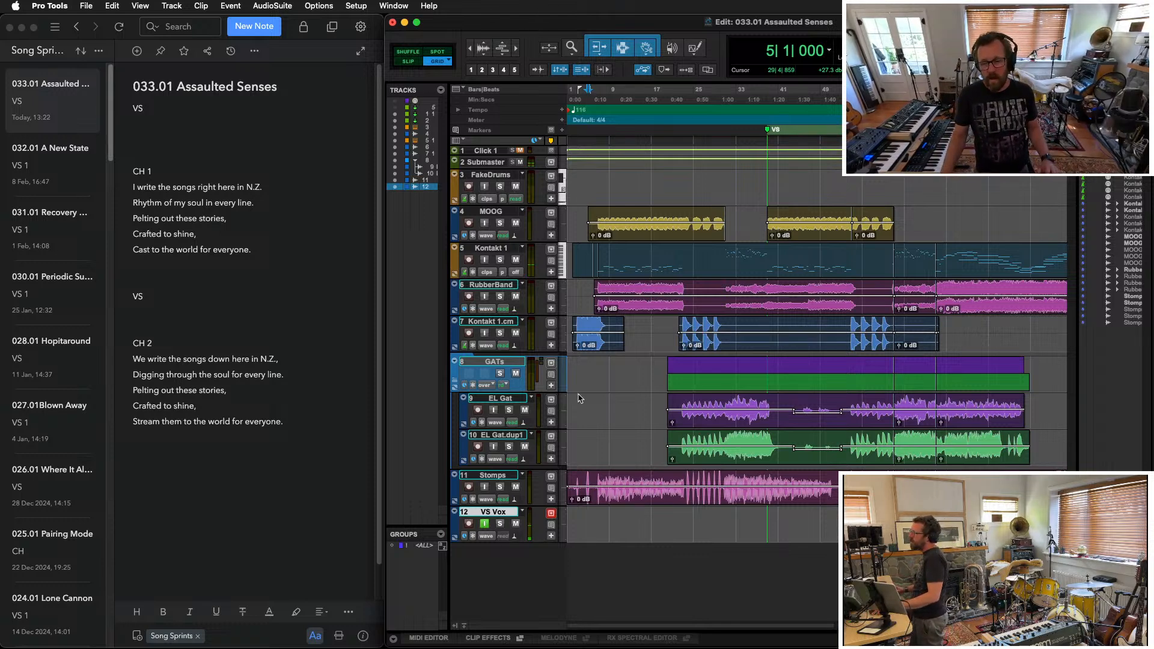
pyautogui.click(586, 289)
pyautogui.press('space')
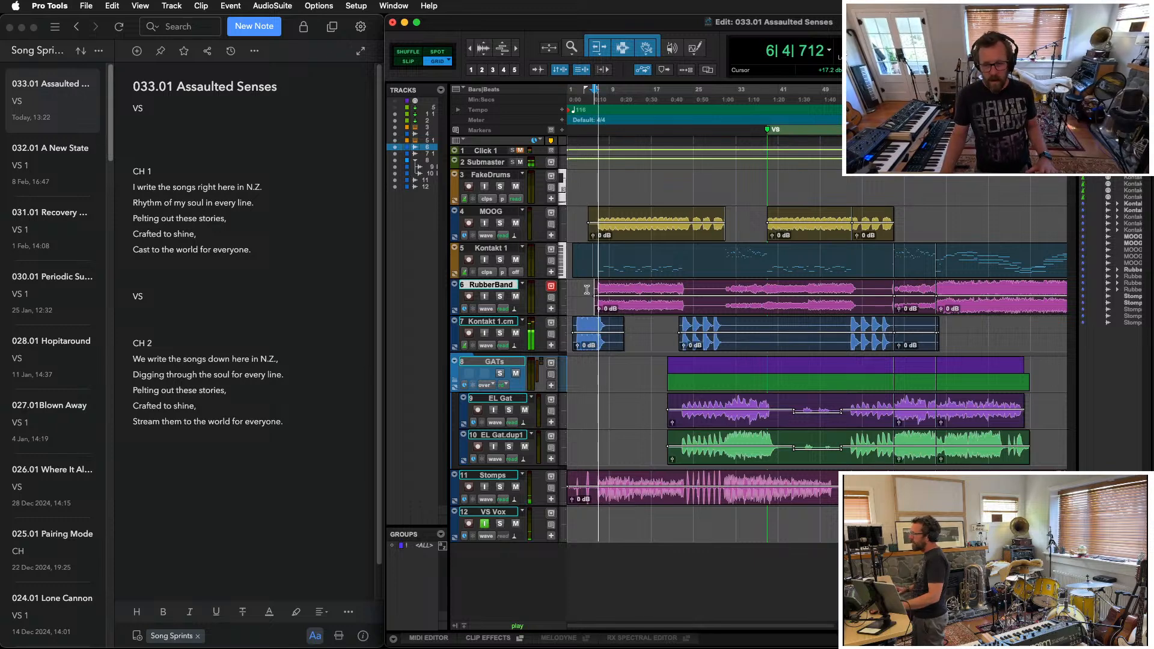
pyautogui.click(216, 144)
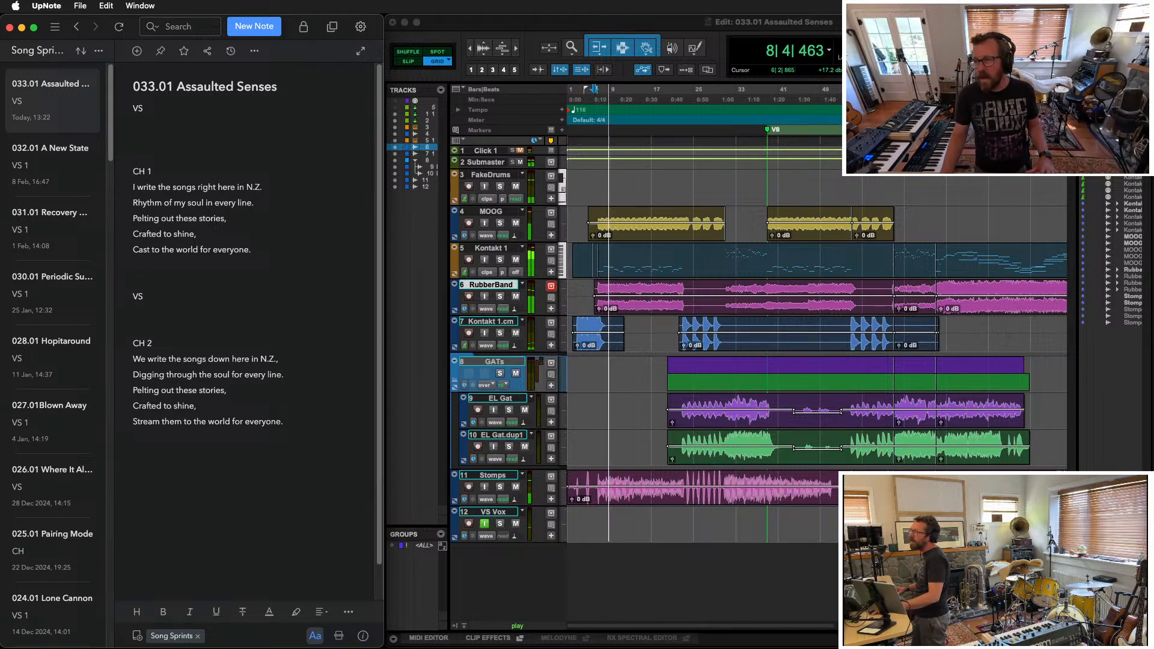
pyautogui.press('super+Tab')
pyautogui.press('space')
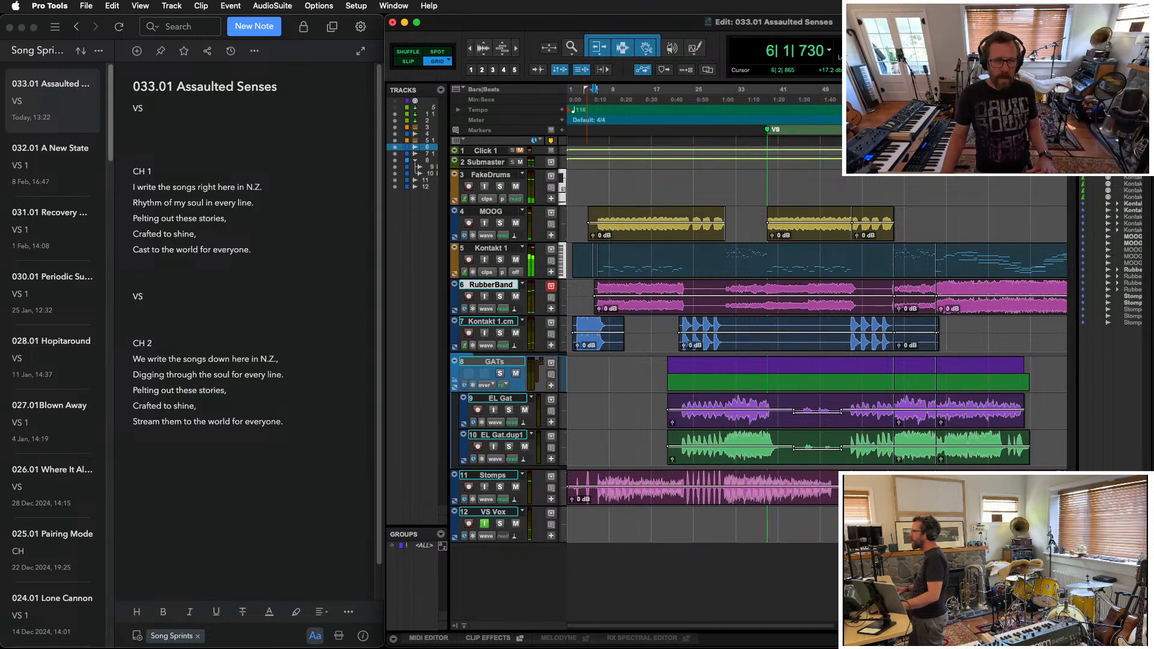
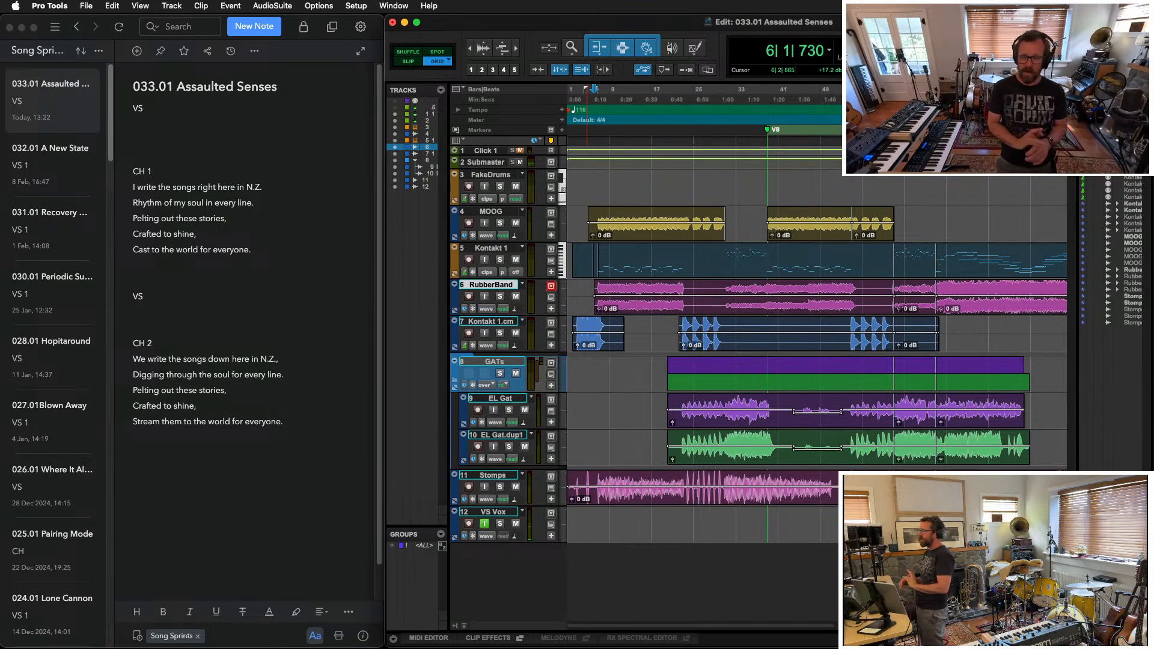
# Step: Place the text cursor under the note's first VS heading and audition the verse from about bar 6 twice, stopping each time
pyautogui.click(135, 146)
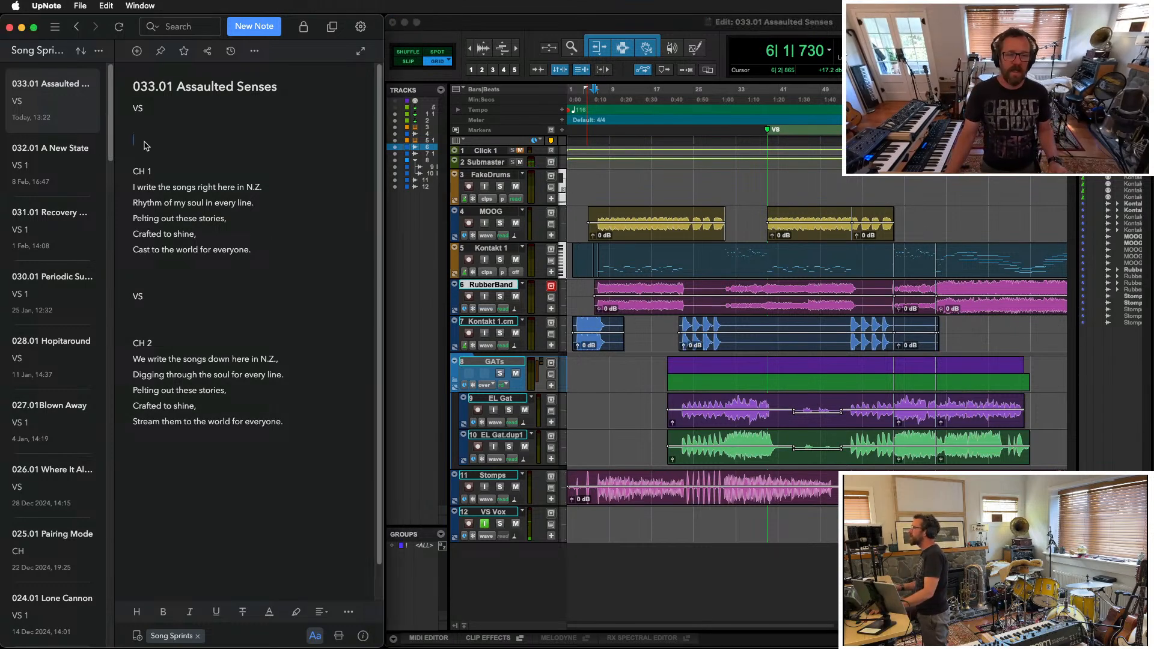
pyautogui.click(151, 125)
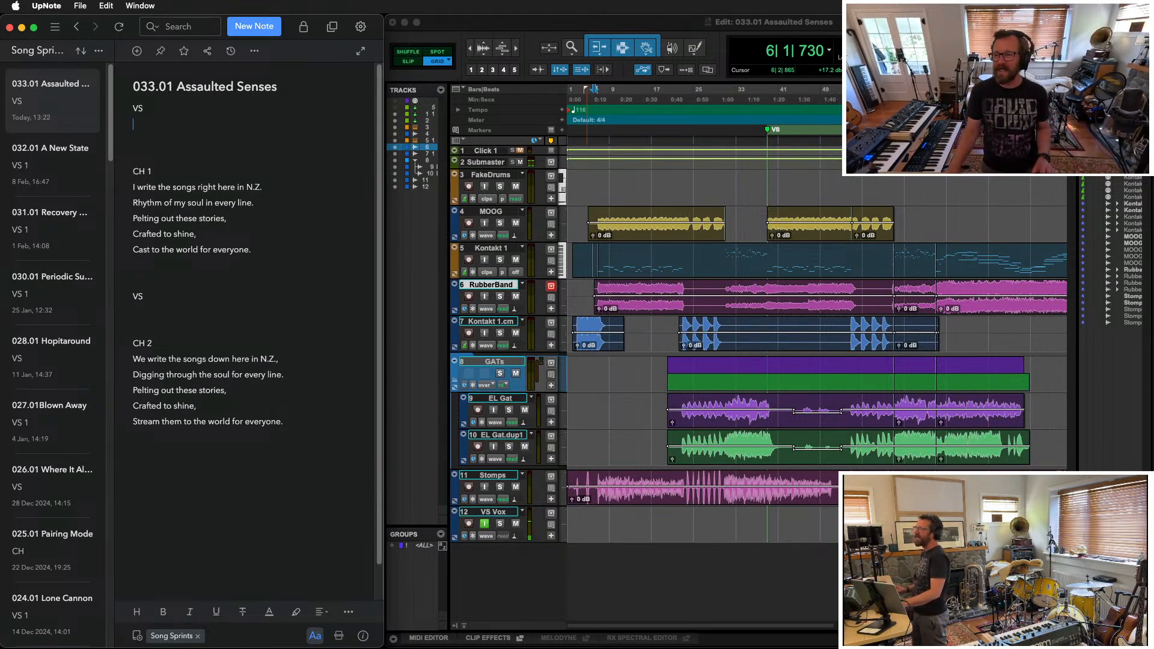
pyautogui.press('super+Tab')
pyautogui.press('space')
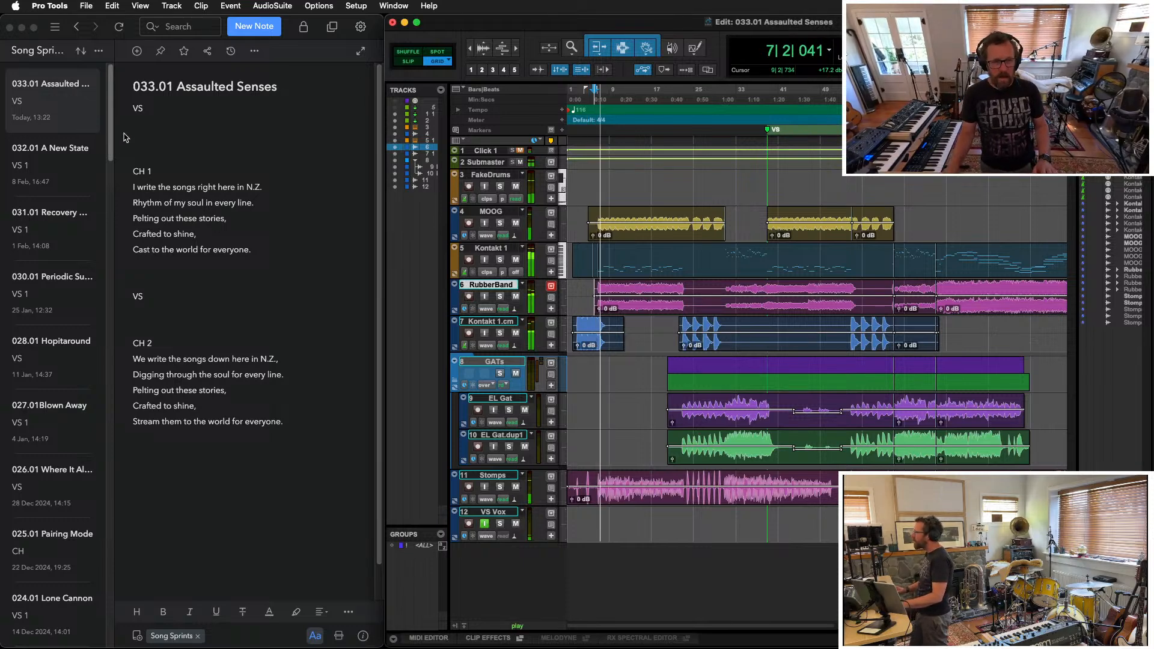
pyautogui.click(143, 130)
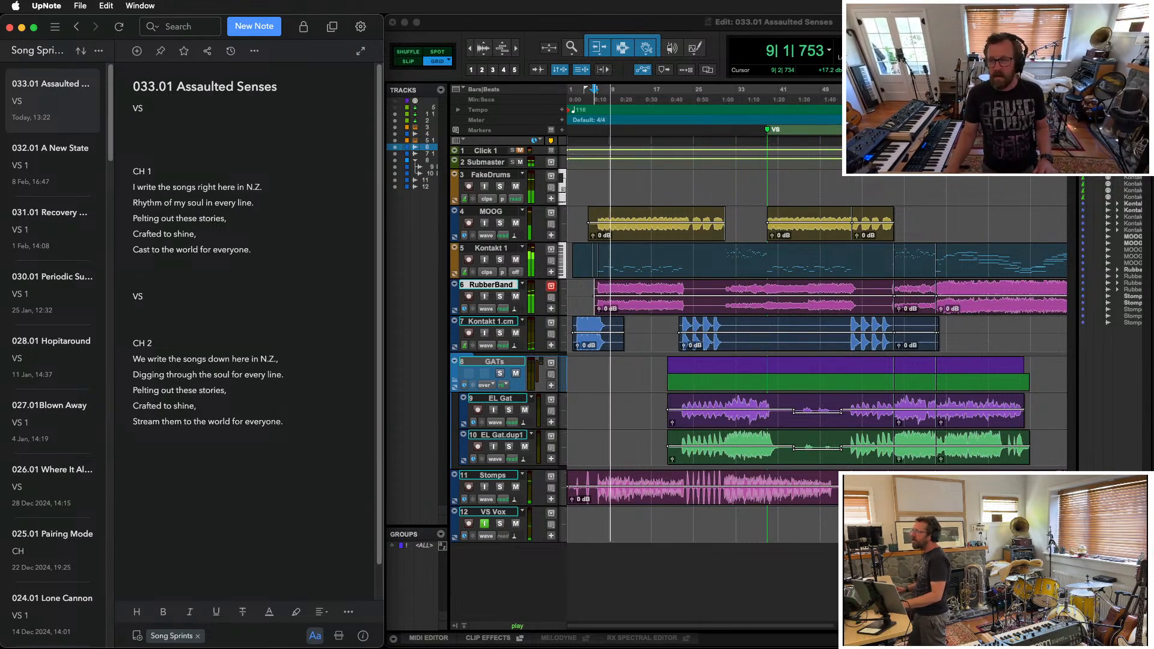
pyautogui.press('super+Tab')
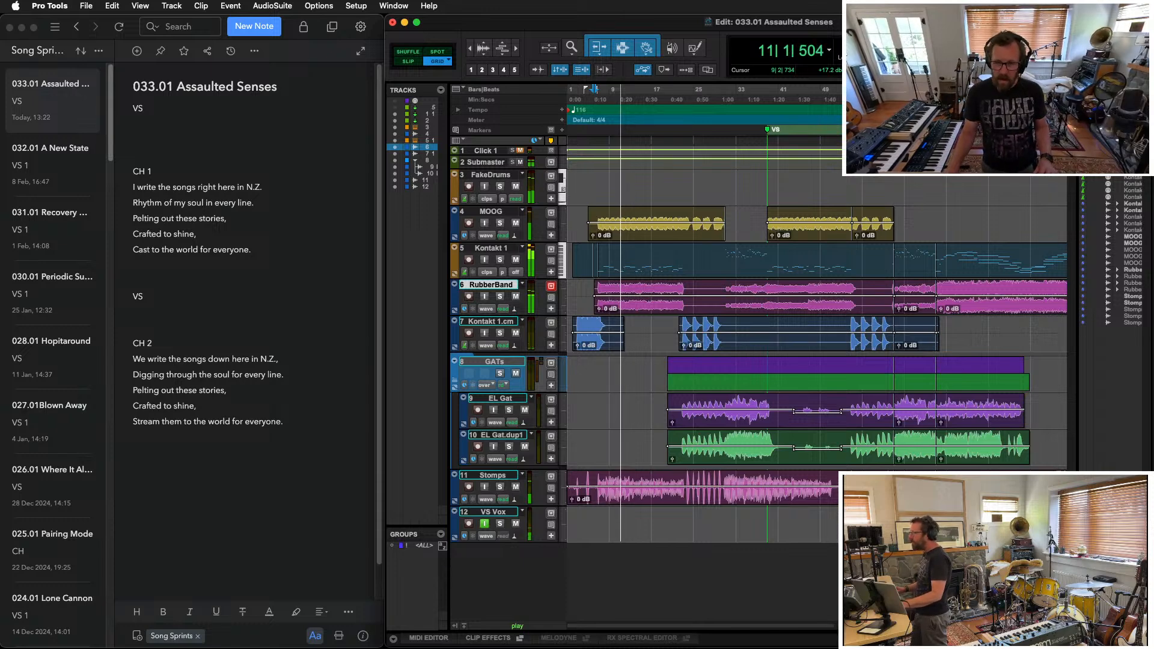
pyautogui.press('space')
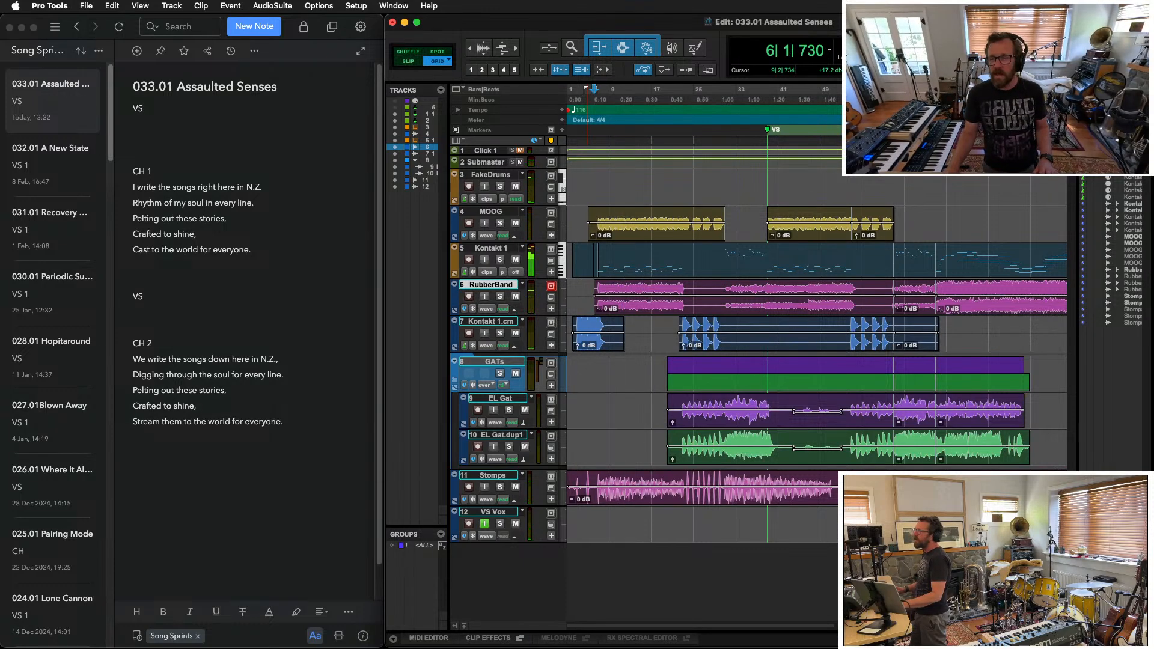
pyautogui.press('space')
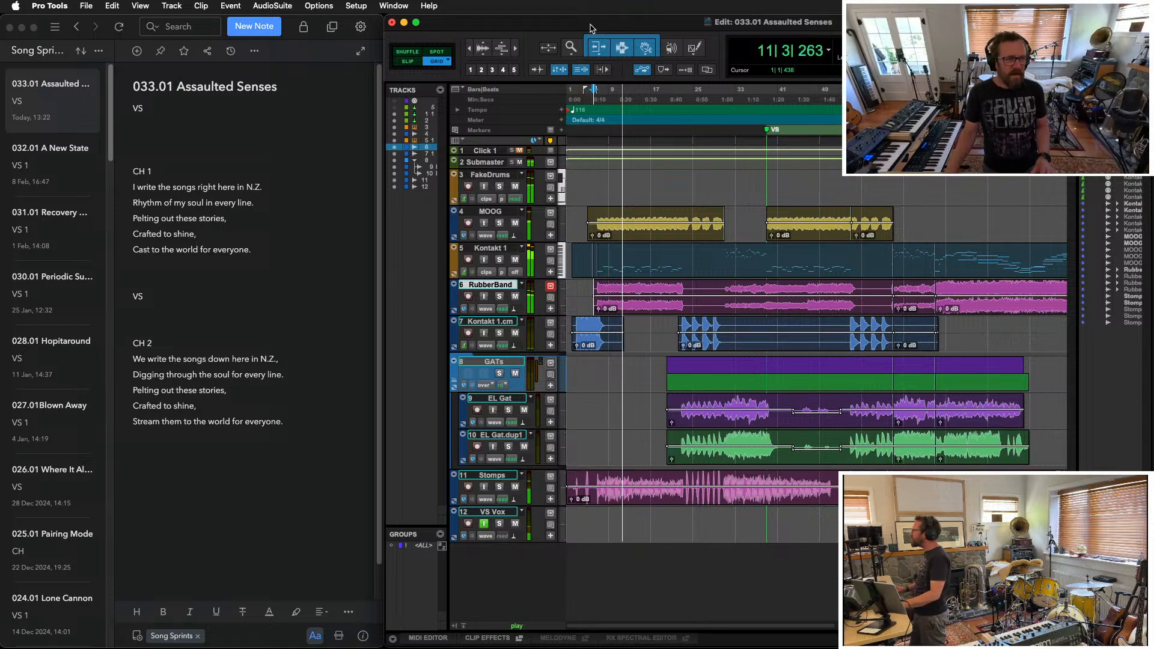
pyautogui.press('space')
# Step: Write the first verse's opening lines in the UpNote note: "Turn off the TV", "Turn off the stream" and "News leaves me reeling"
pyautogui.click(150, 142)
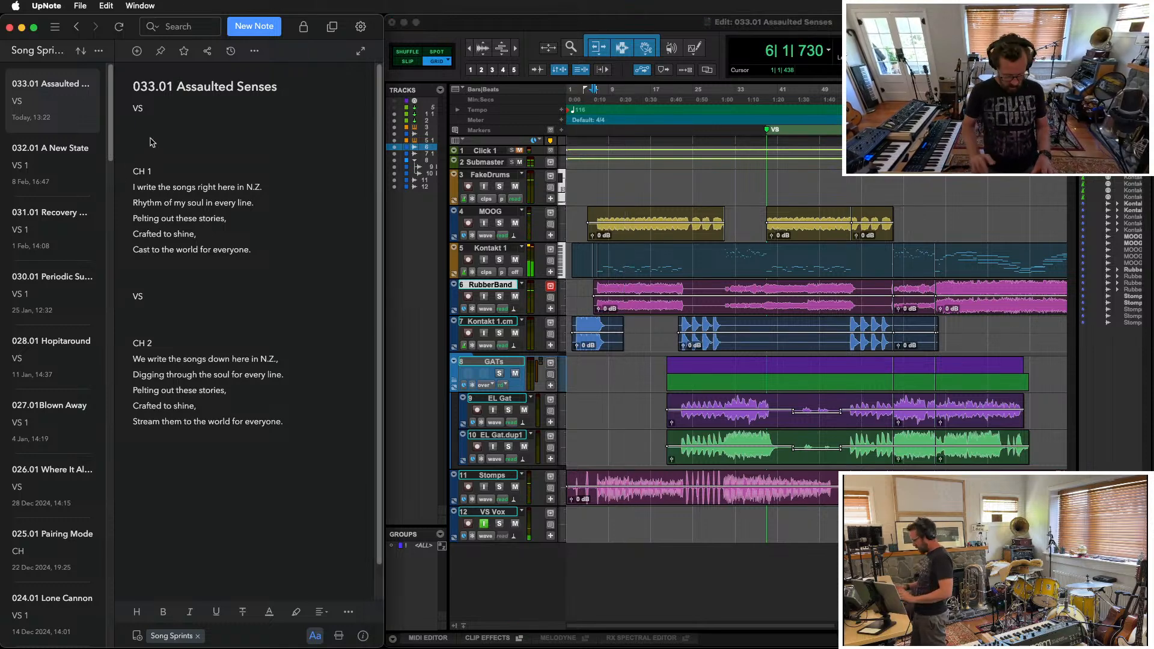
pyautogui.write('Turn off the TV')
pyautogui.press('Return')
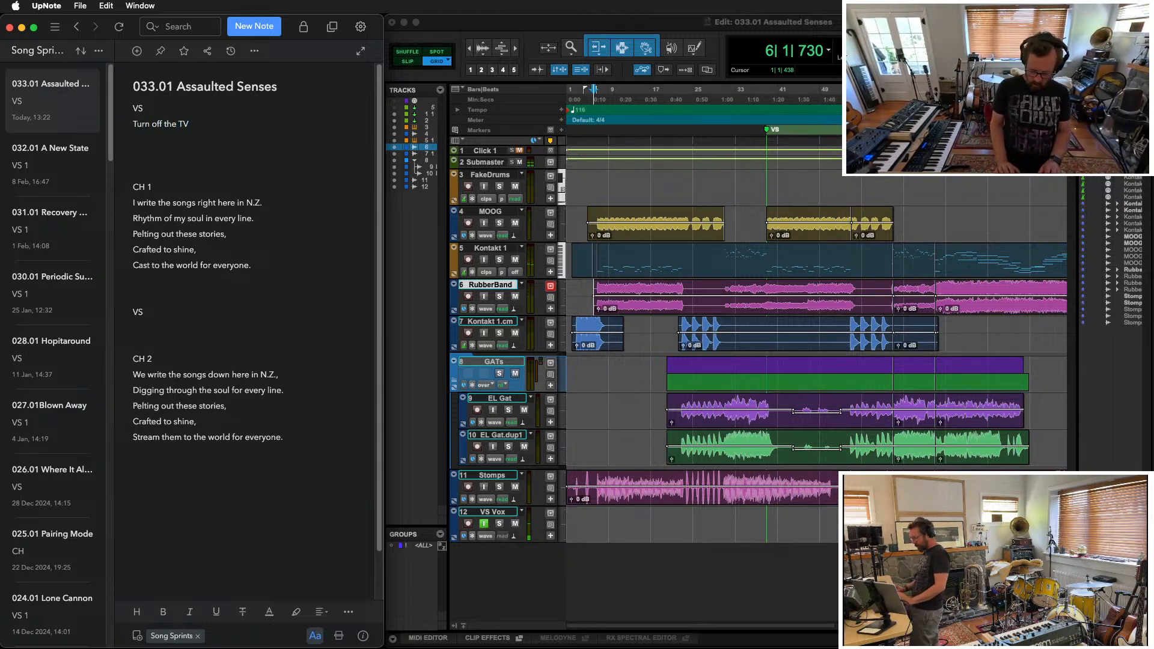
pyautogui.write('Turn off the stream')
pyautogui.press('Return')
pyautogui.press('BackSpace')
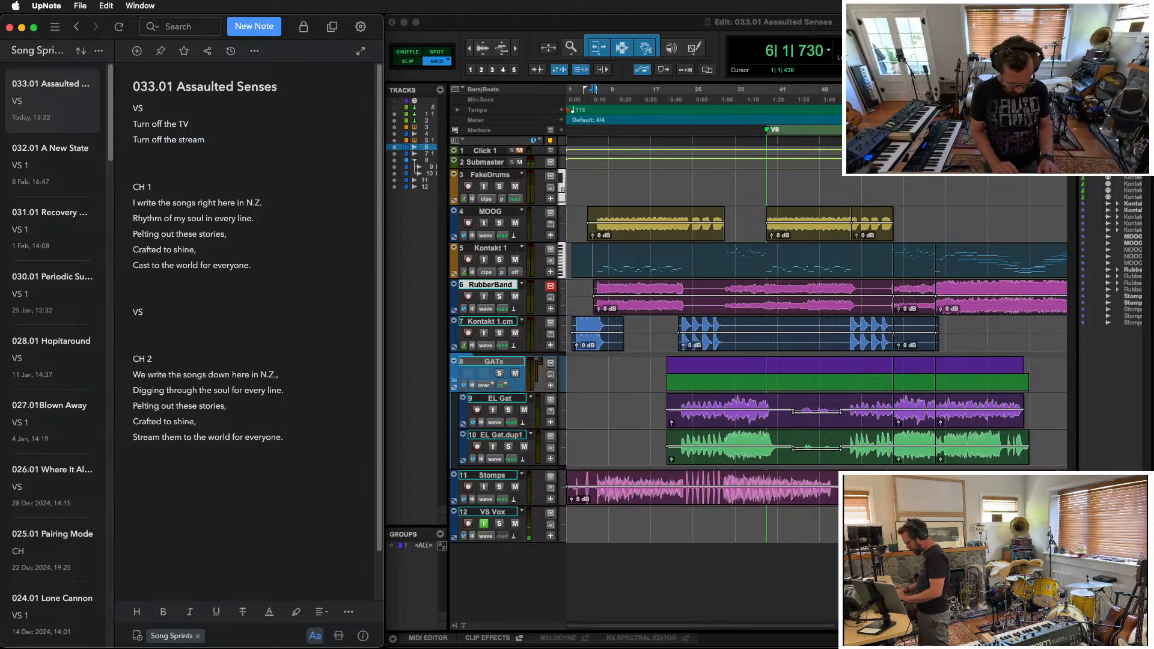
pyautogui.write('News leaves me reeling')
pyautogui.press('Return')
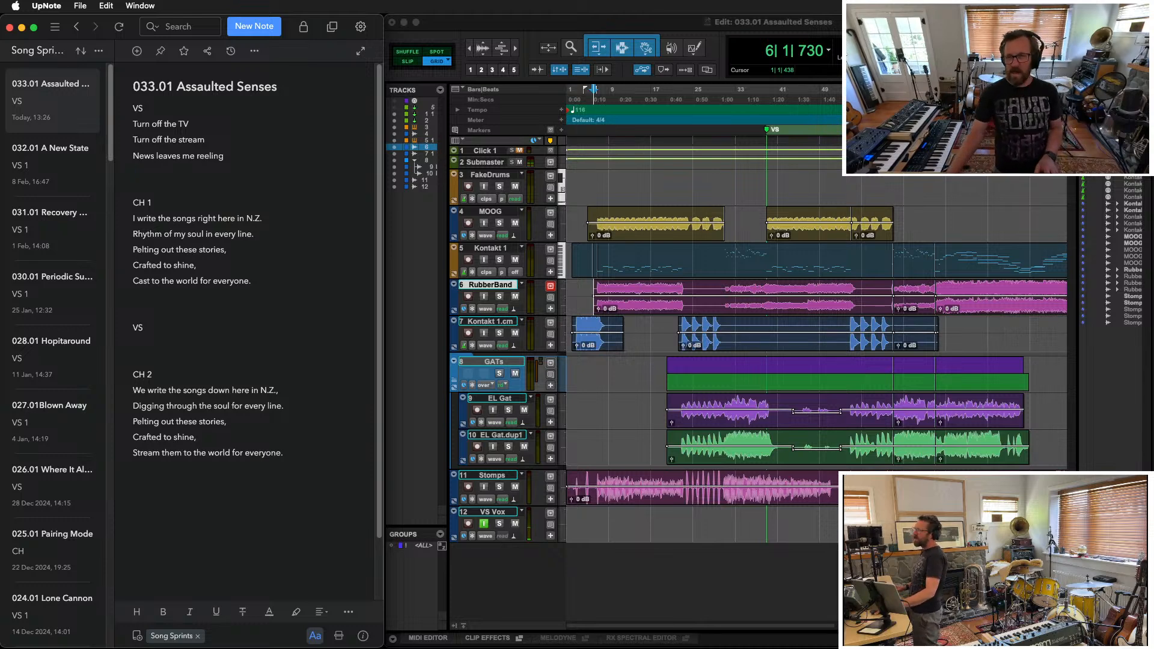
# Step: Record-enable VS Vox in Pro Tools and record a vocal take from about bar 6, trimming its end to bar 13
pyautogui.click(473, 526)
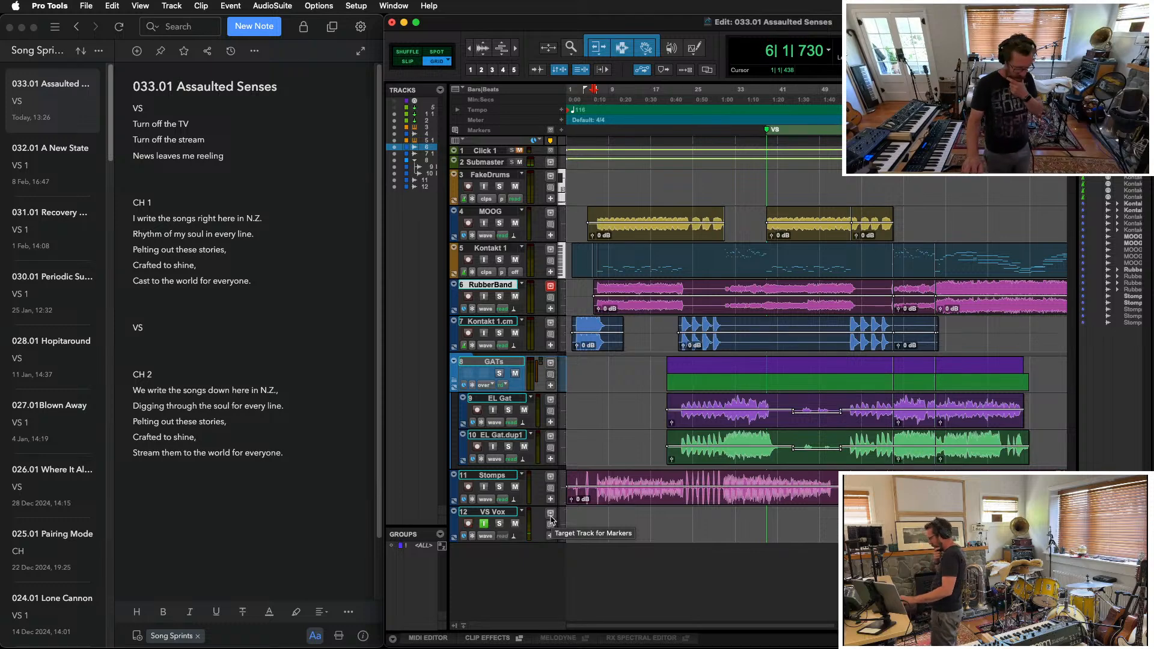
pyautogui.press('super+space')
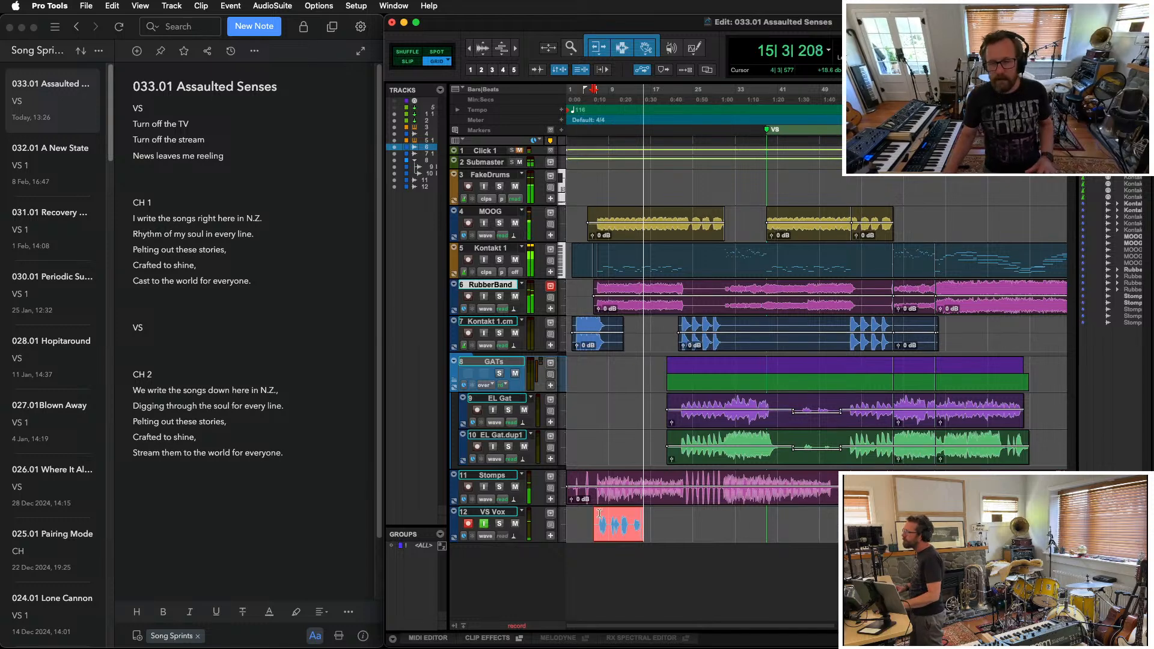
pyautogui.press('space')
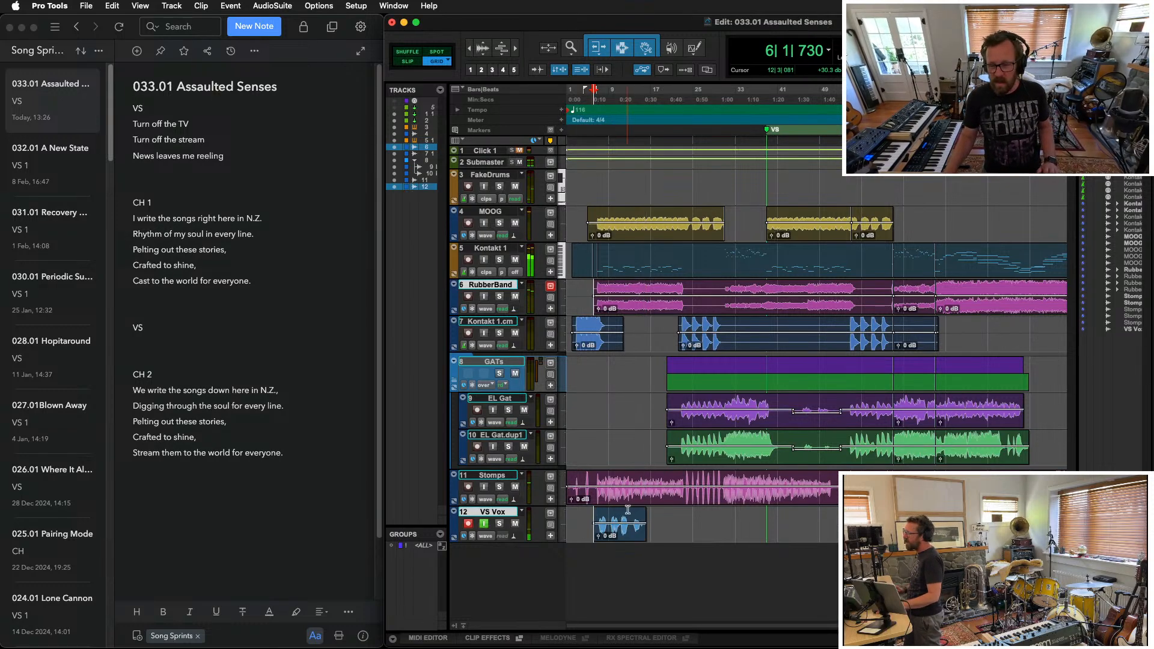
pyautogui.click(631, 518)
# Step: Add the fourth verse line "The channels all the same" to the UpNote lyric note
pyautogui.click(162, 175)
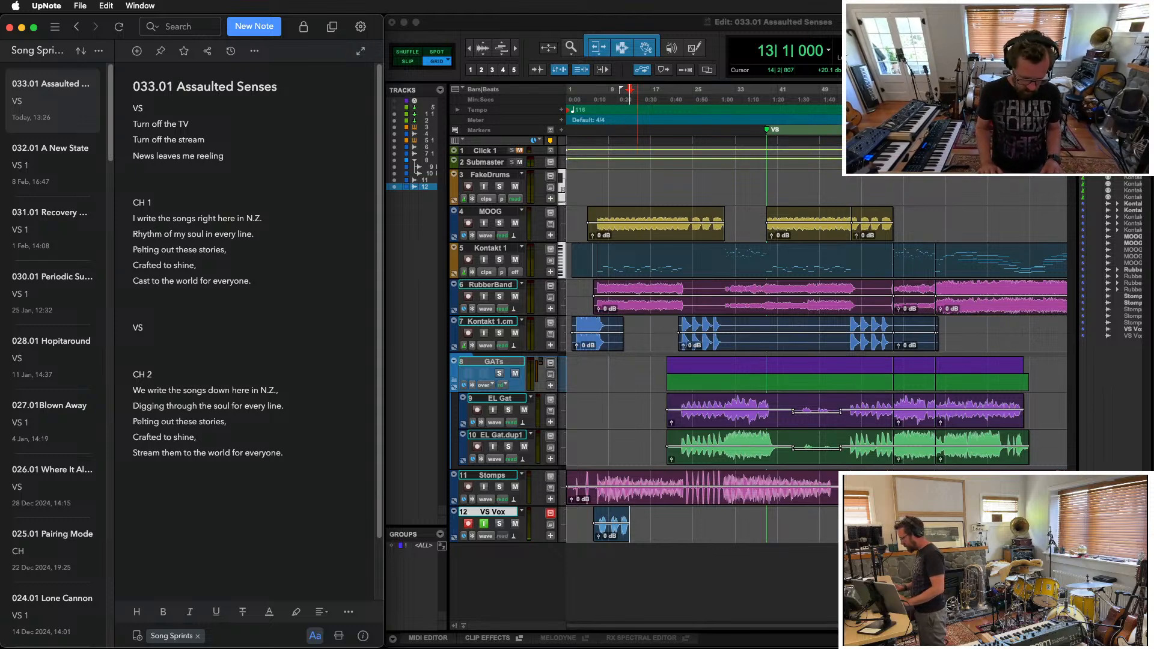
pyautogui.write('Th')
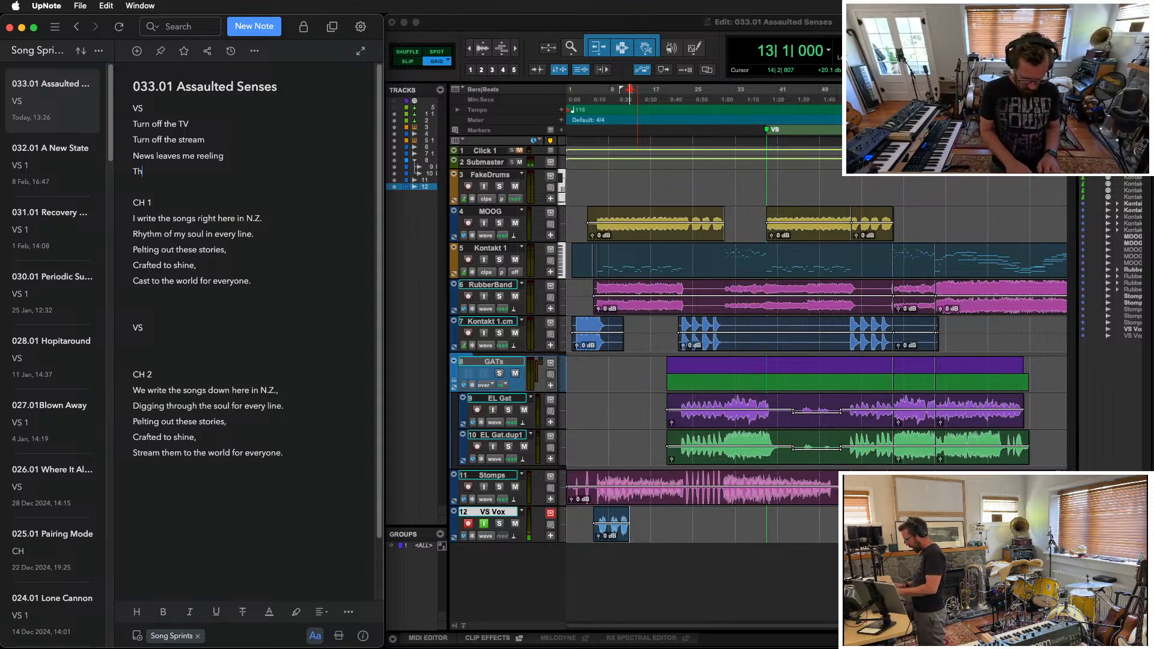
pyautogui.write('e channels all the same')
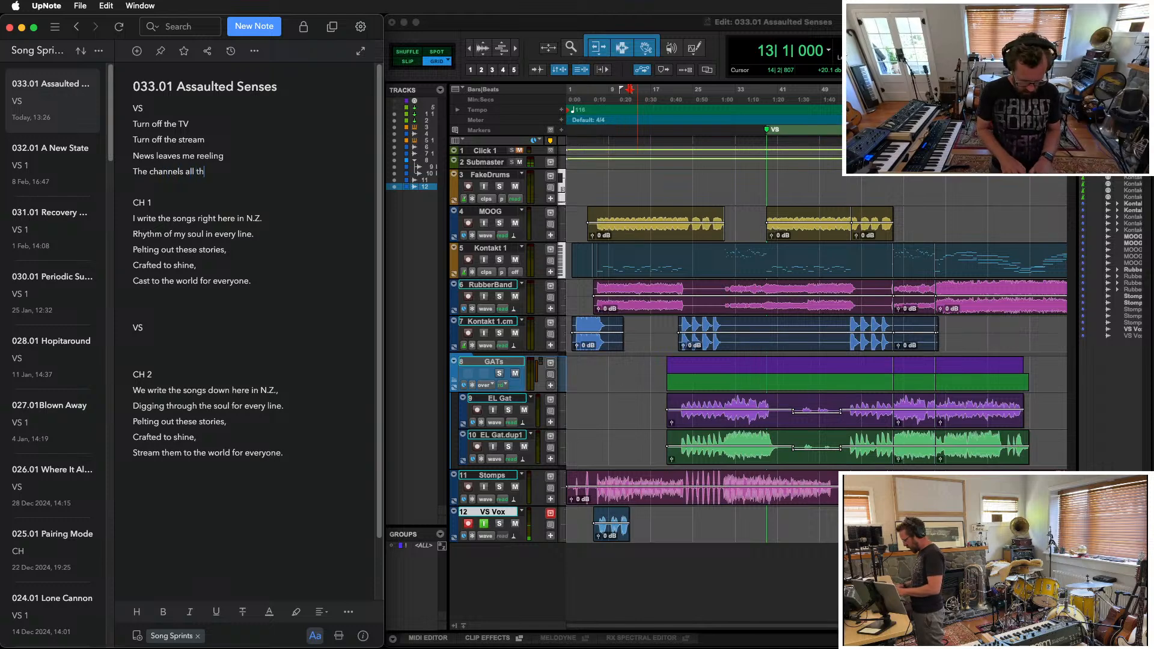
pyautogui.press('Return')
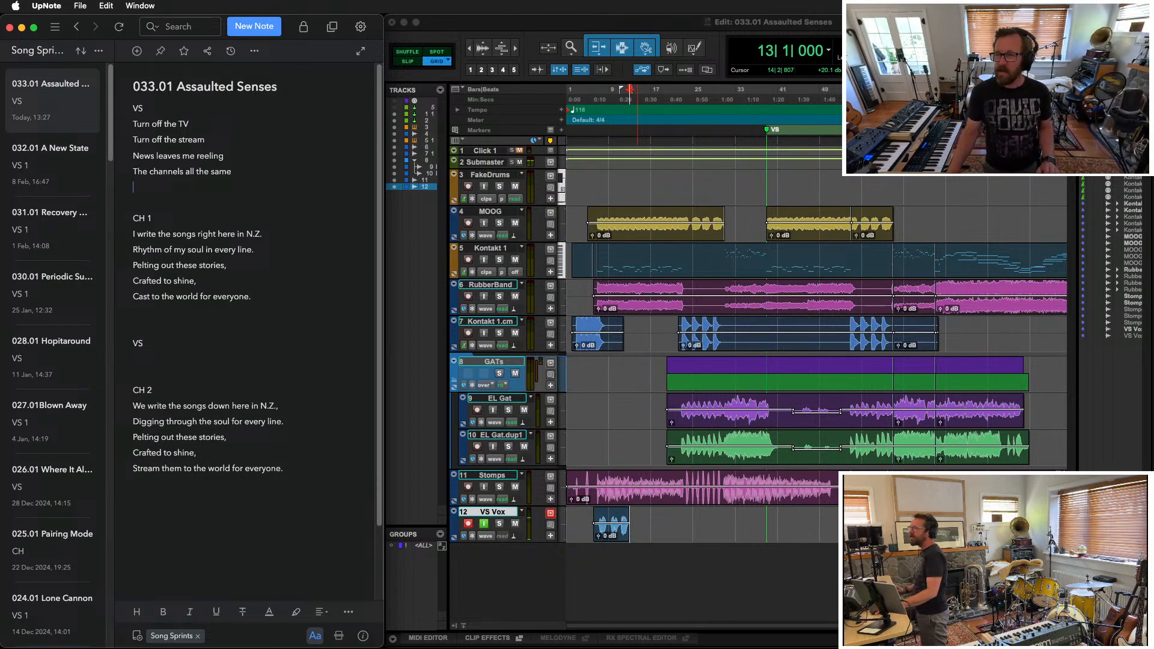
pyautogui.press('super+Tab')
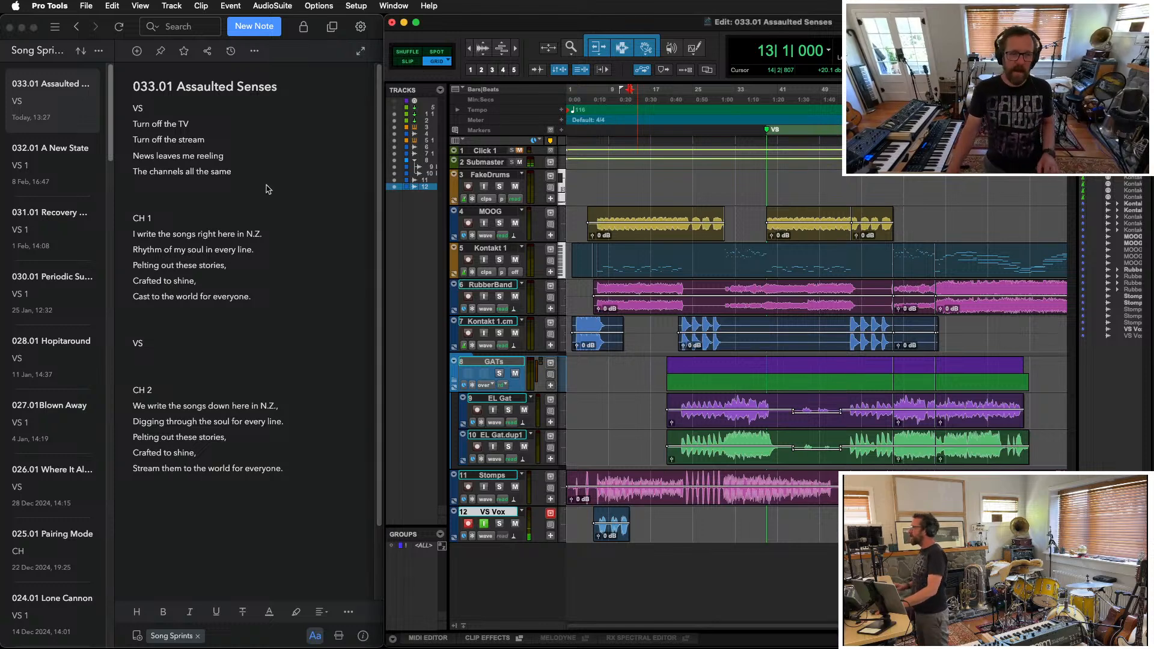
# Step: Start the verse's second stanza after a blank line with "Same information" and "Cast from both sides"
pyautogui.click(217, 207)
pyautogui.press('Return')
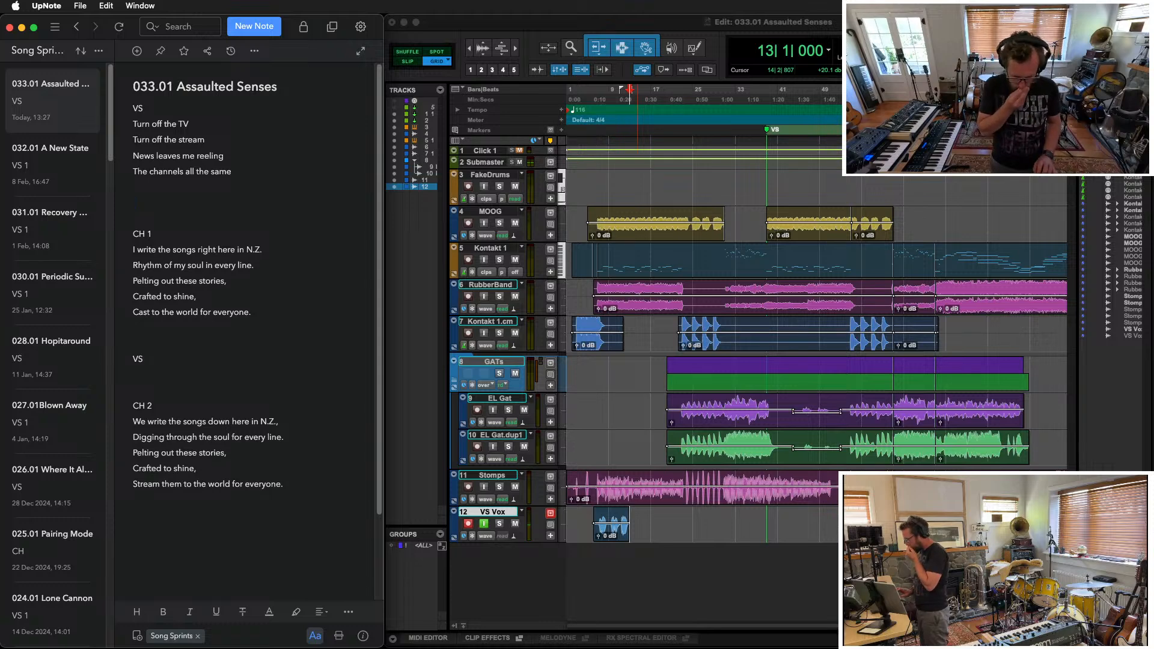
pyautogui.write('Same information')
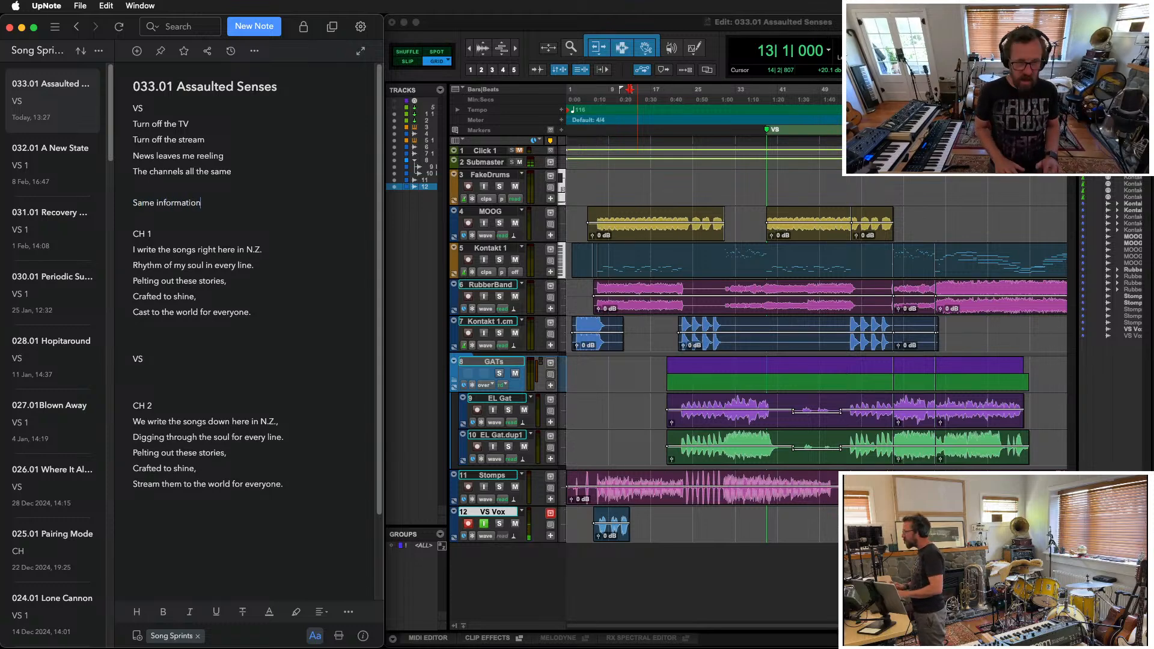
pyautogui.press('Return')
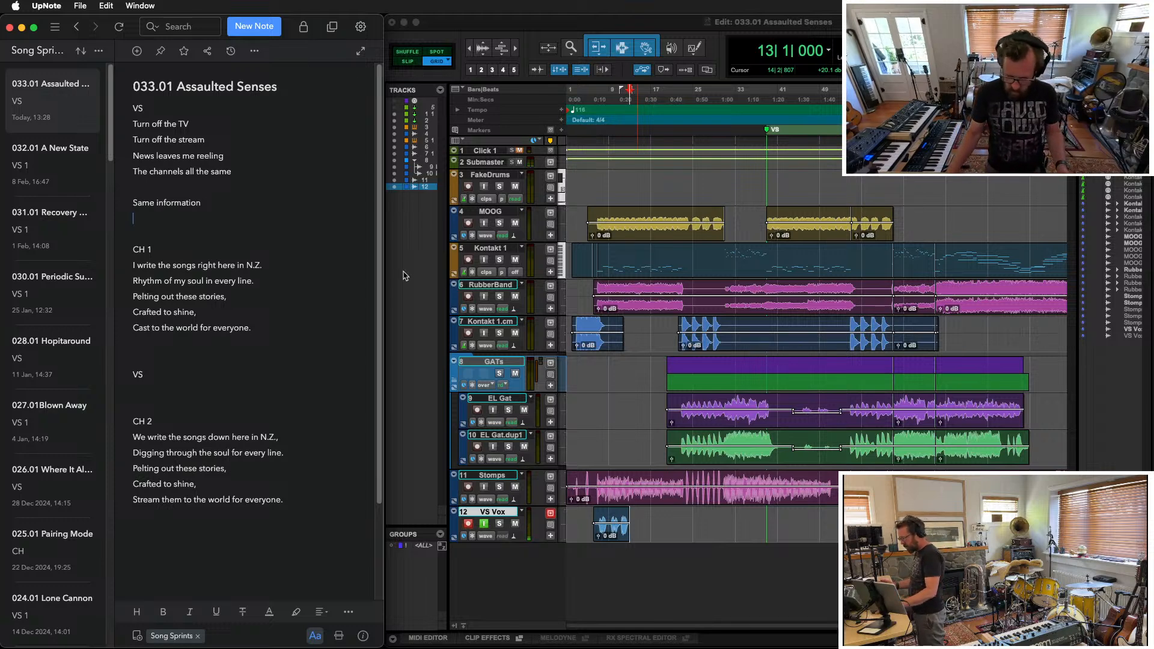
pyautogui.write('Cast from both side')
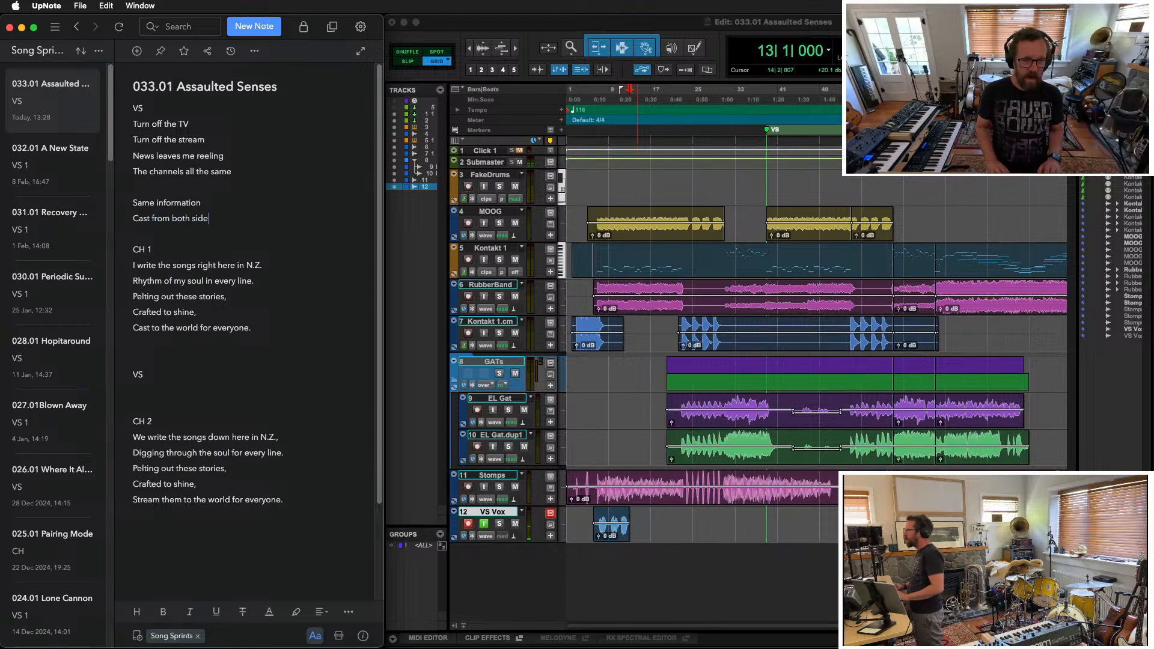
pyautogui.press('Return')
pyautogui.press('Left')
pyautogui.write('s')
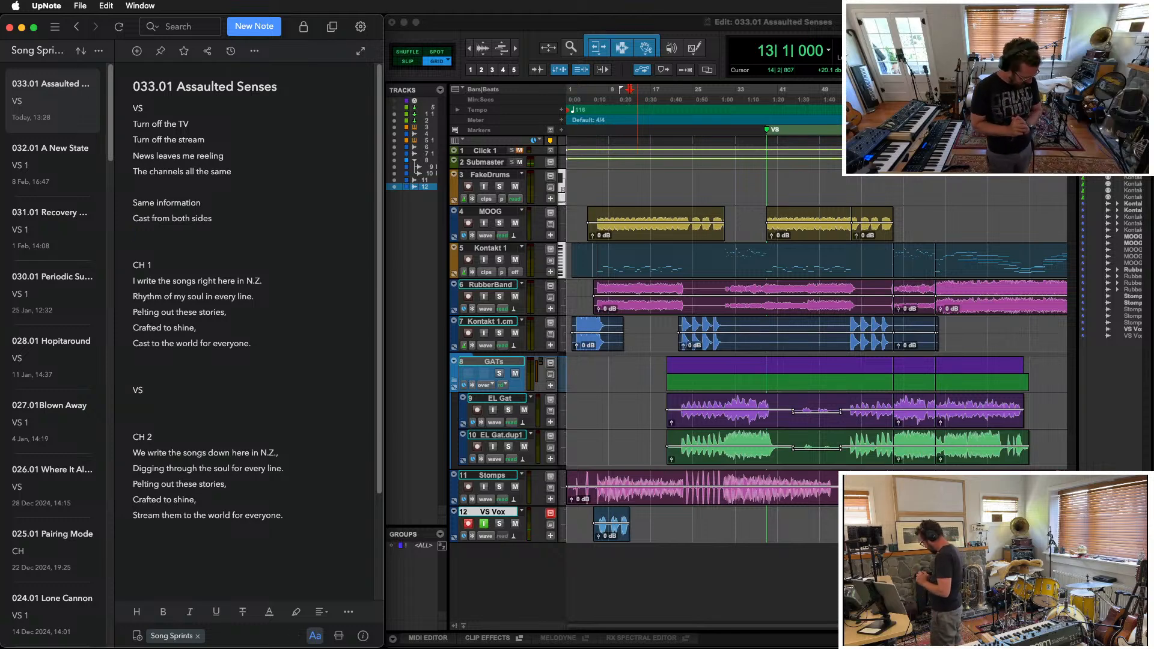
# Step: Add the line "Strangest conclusions" to the second stanza, correct its spelling, and start a new line below it
pyautogui.write('Strangest consculs')
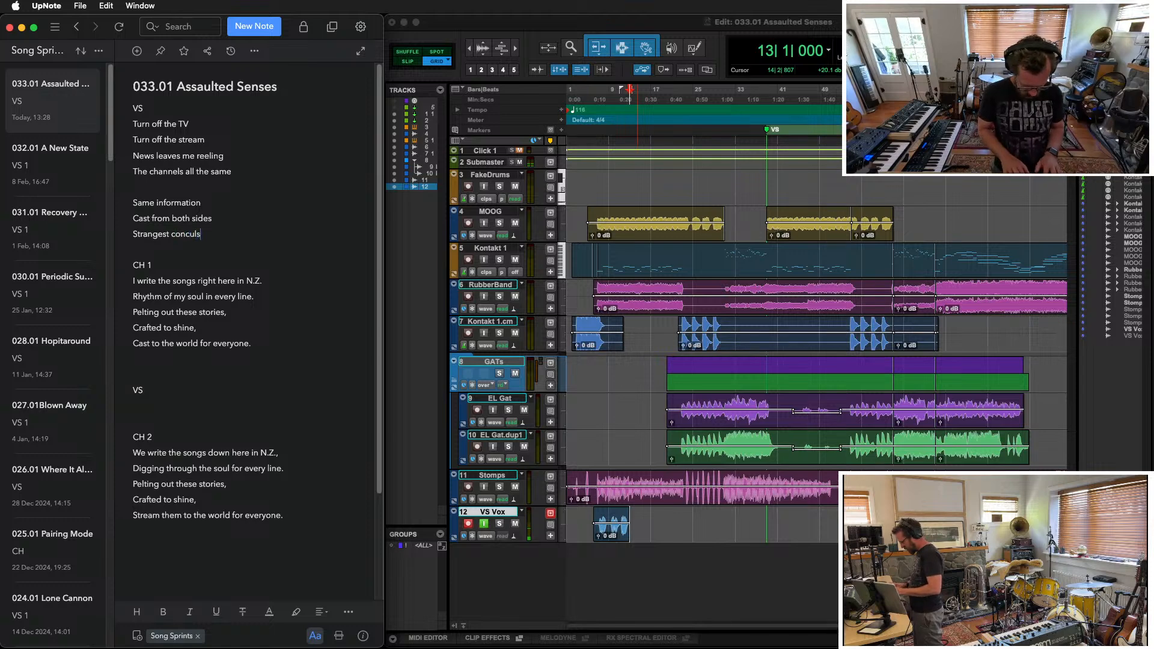
pyautogui.write('ions')
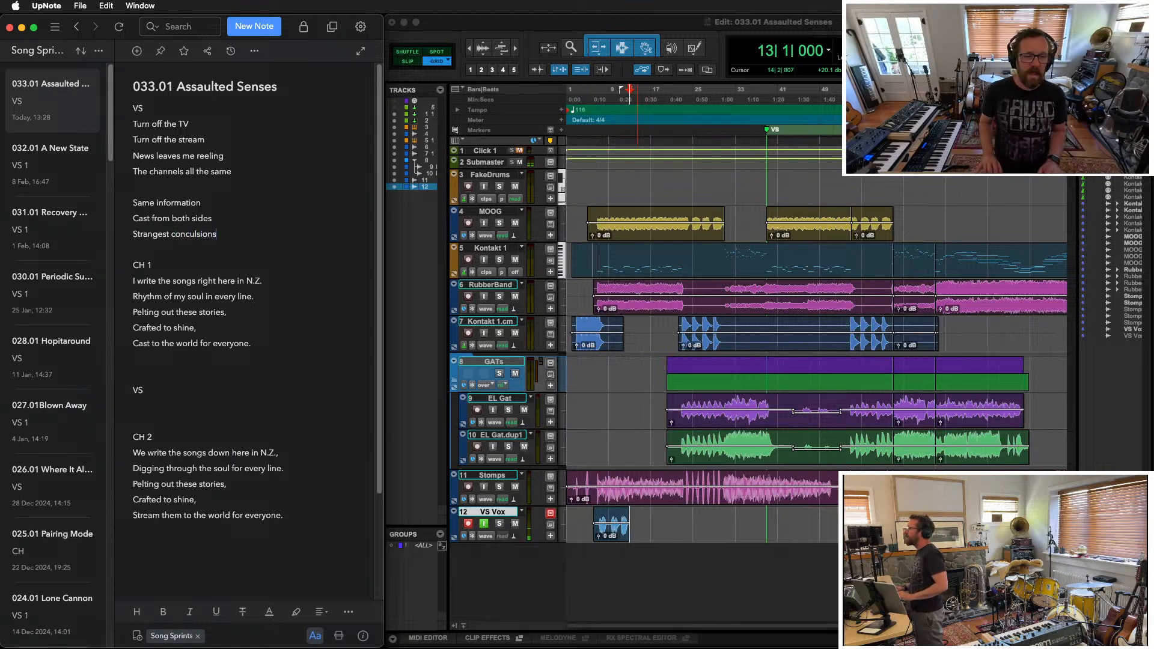
pyautogui.click(196, 234)
pyautogui.press('BackSpace')
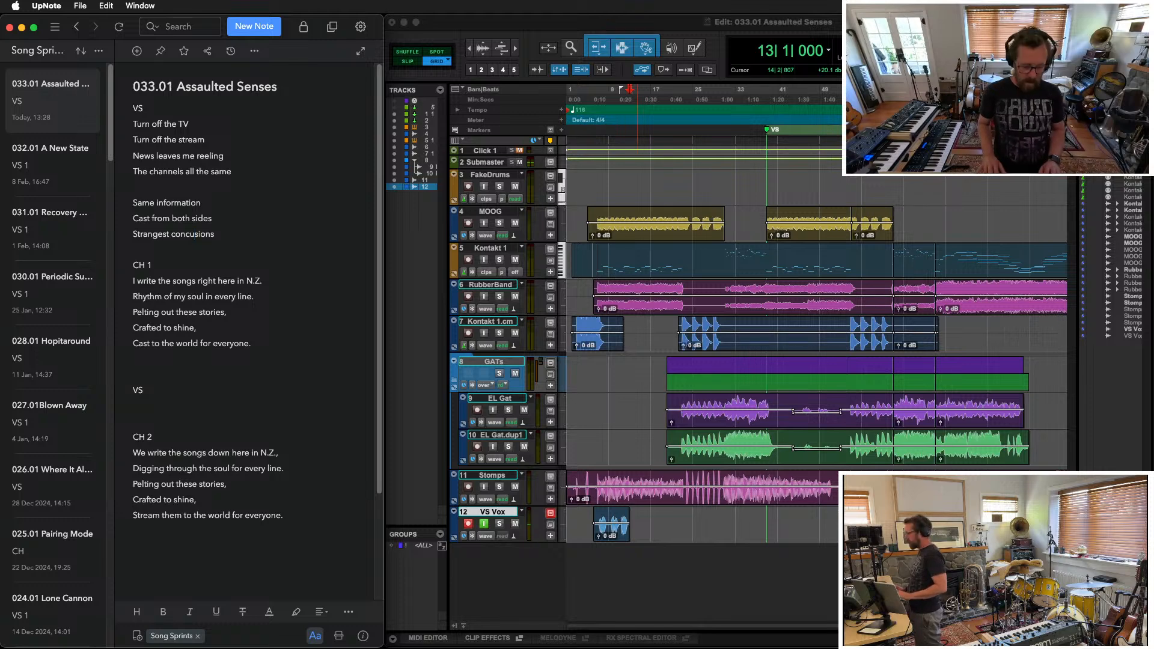
pyautogui.write('l')
pyautogui.press('Down')
pyautogui.press('Return')
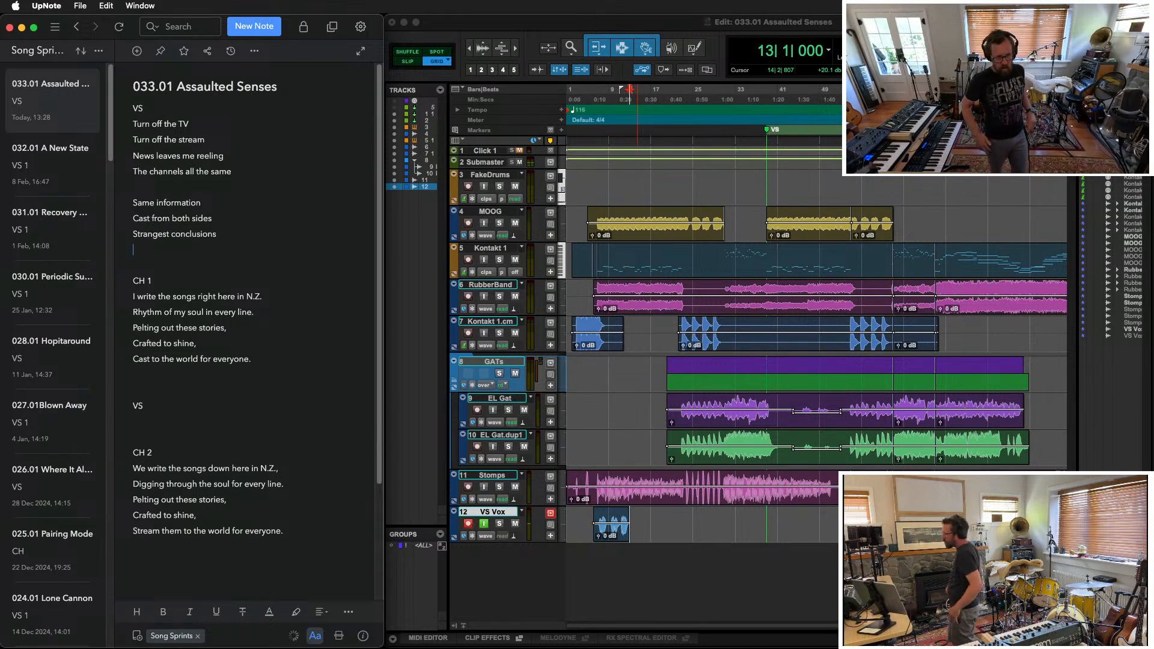
pyautogui.write("Don't know")
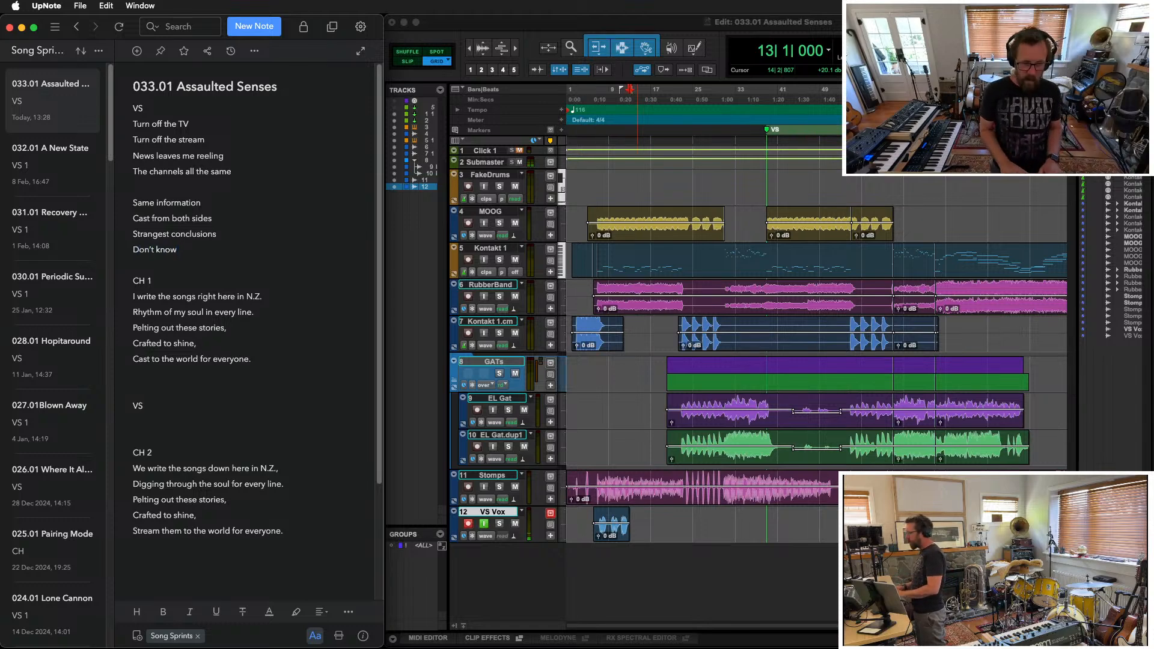
pyautogui.press('super+shift+Left')
pyautogui.press('BackSpace')
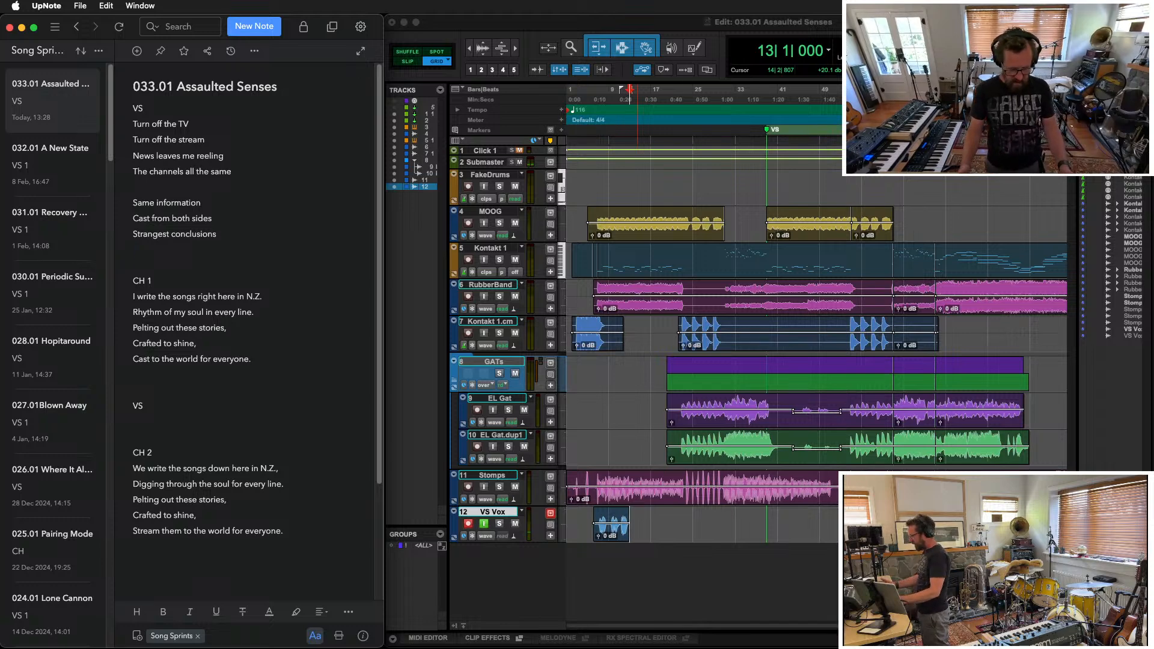
pyautogui.write('The')
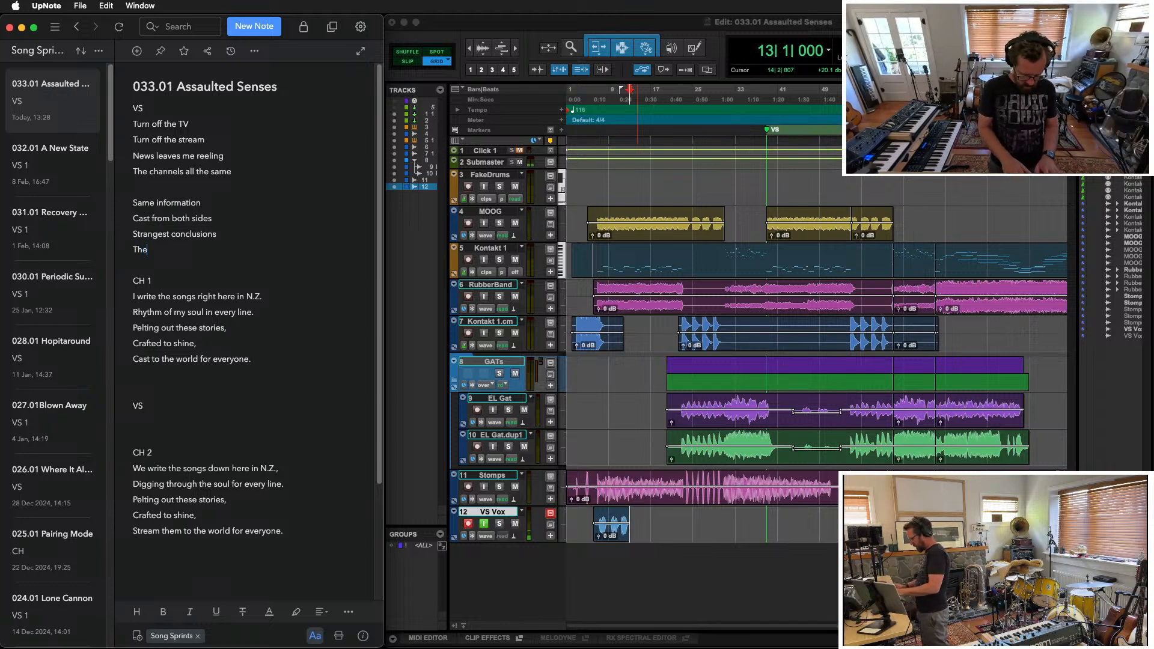
pyautogui.press('BackSpace')
pyautogui.press('BackSpace')
pyautogui.press('BackSpace')
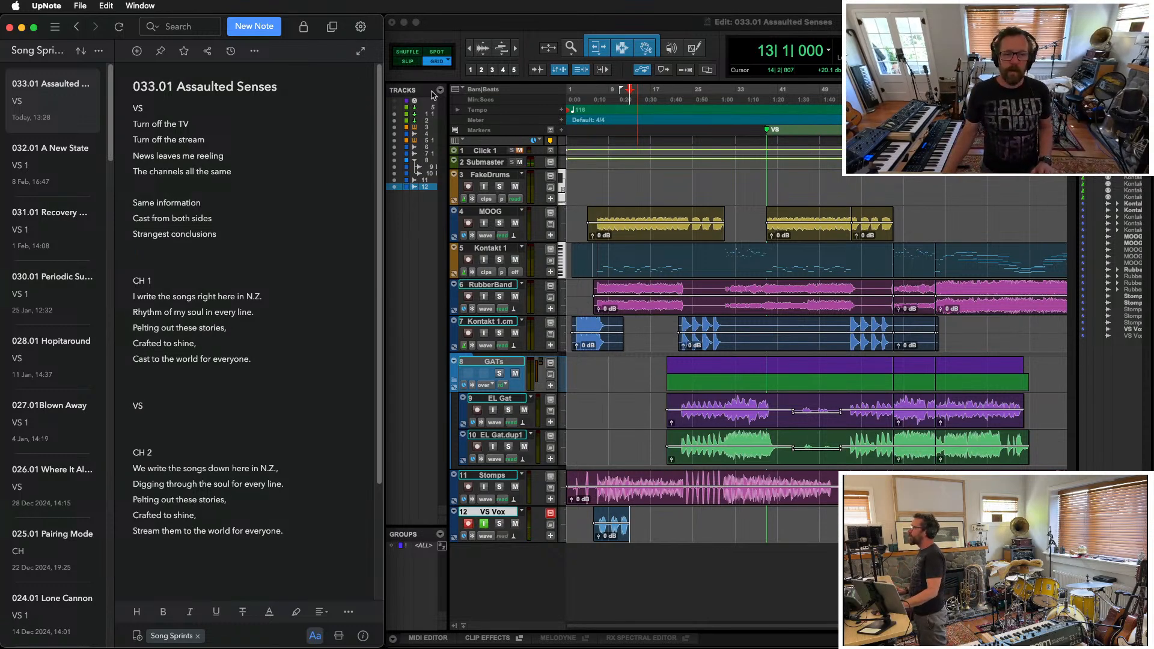
# Step: Switch back to Pro Tools, turn off input monitoring on VS Vox, and delete its recorded vocal clip
pyautogui.click(760, 33)
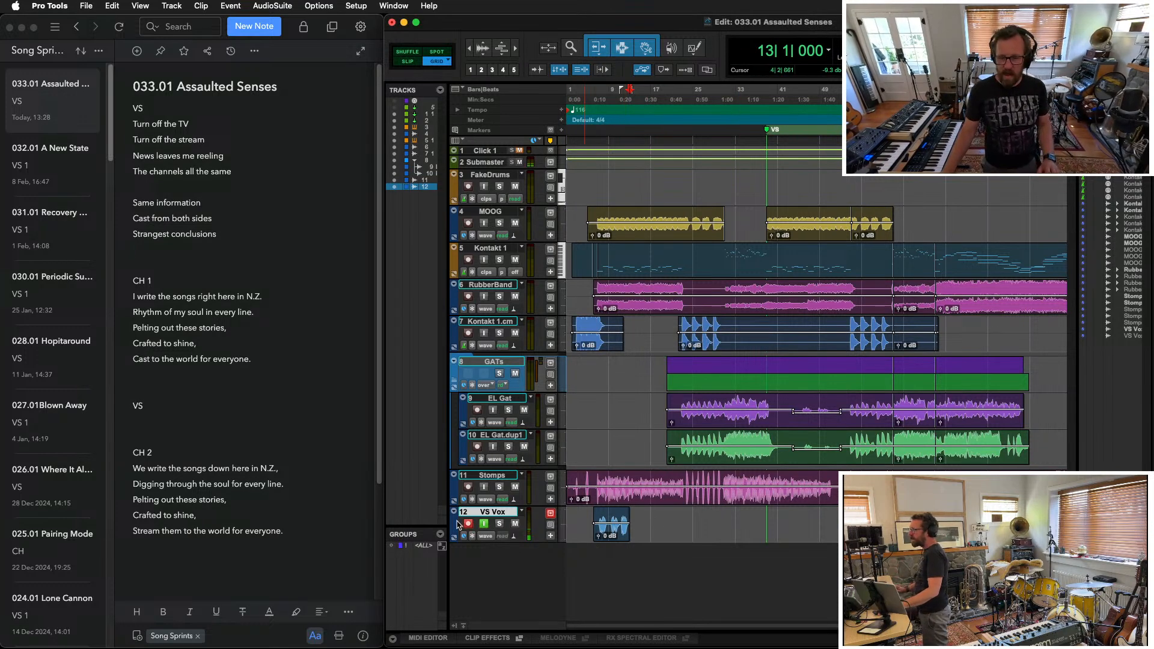
pyautogui.click(625, 539)
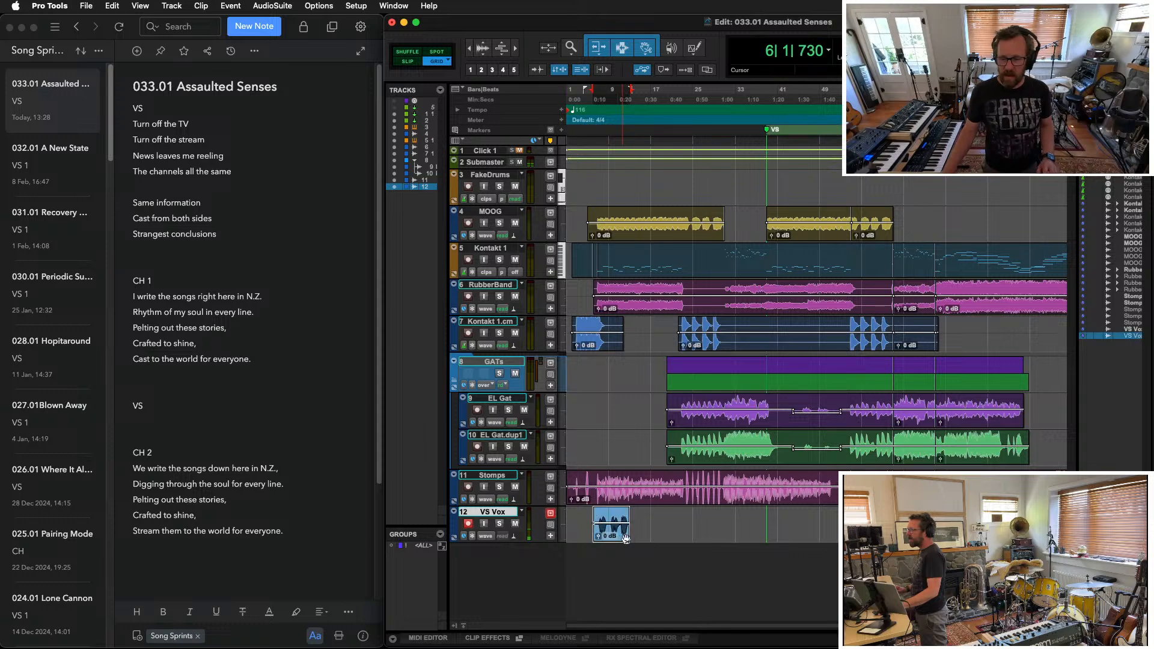
pyautogui.press('Delete')
pyautogui.hotkey('shift', 'r')
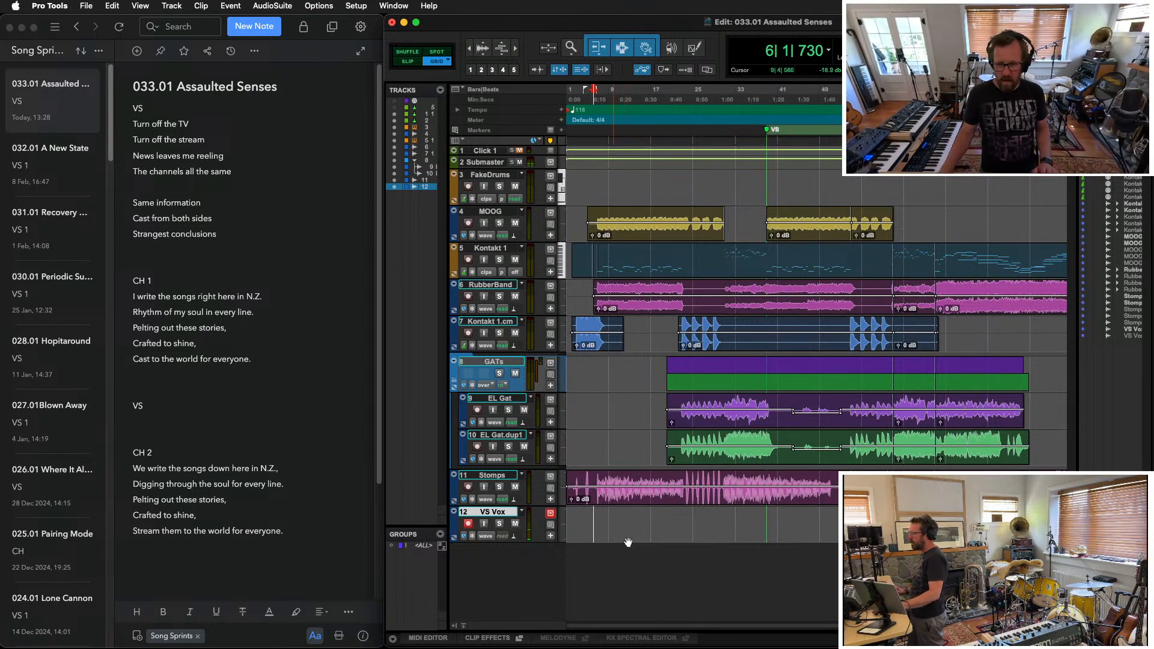
# Step: Complete the second stanza in the UpNote lyric note with the line "I guess the truth lies inside" and add a line break after it
pyautogui.click(190, 258)
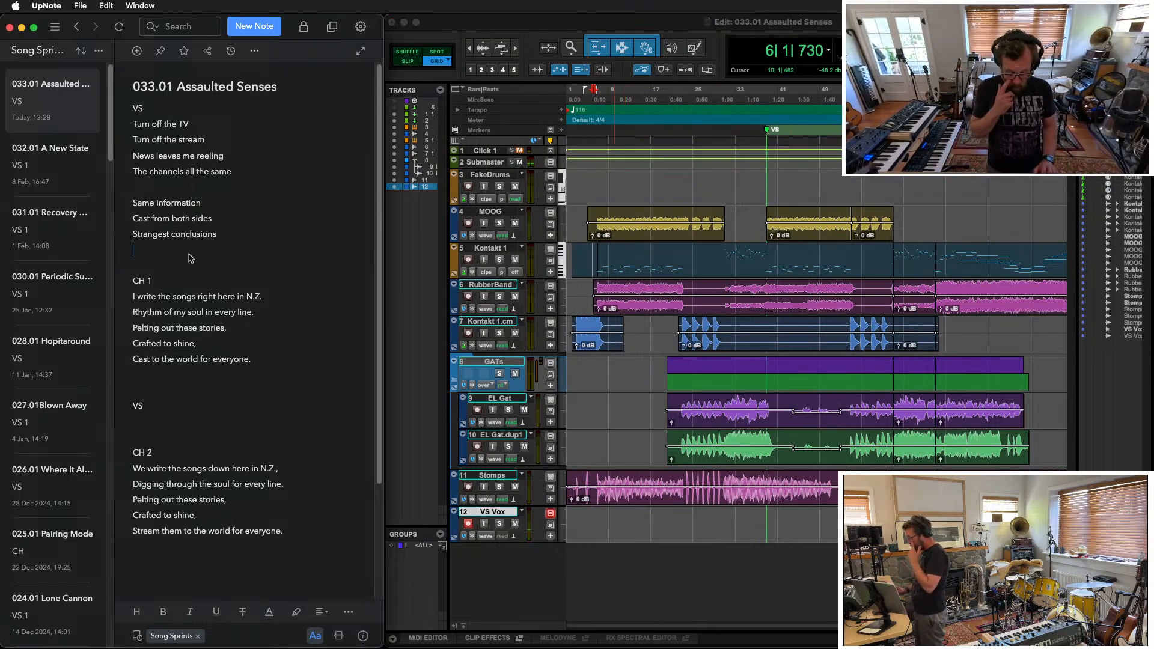
pyautogui.write('I')
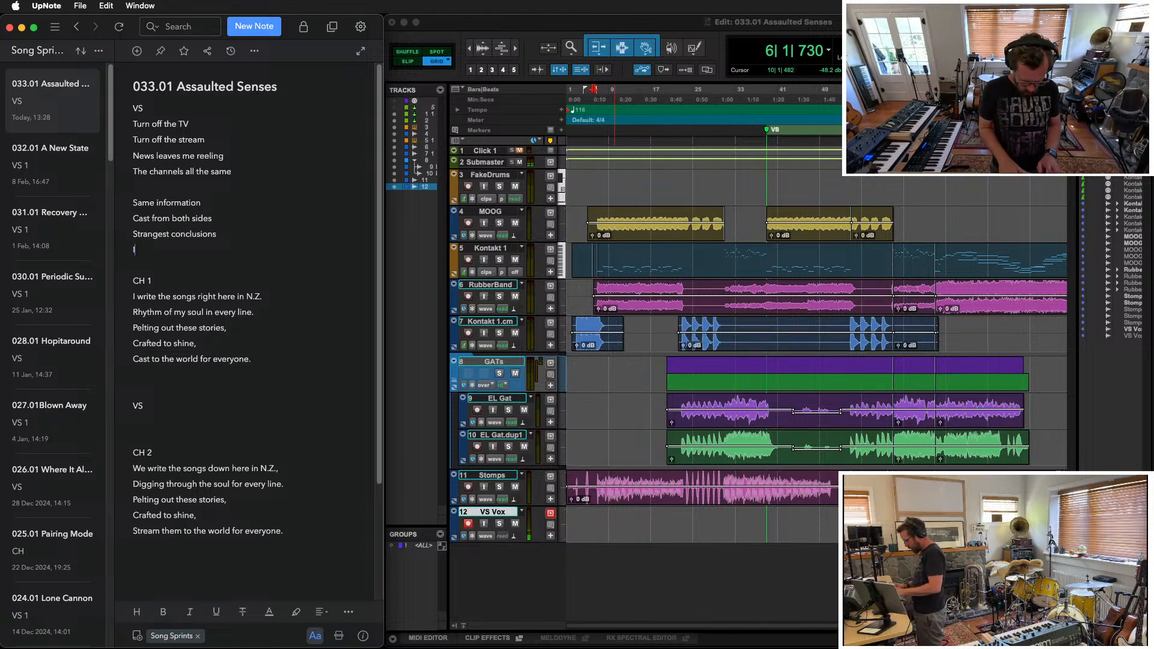
pyautogui.write(' guess the tru')
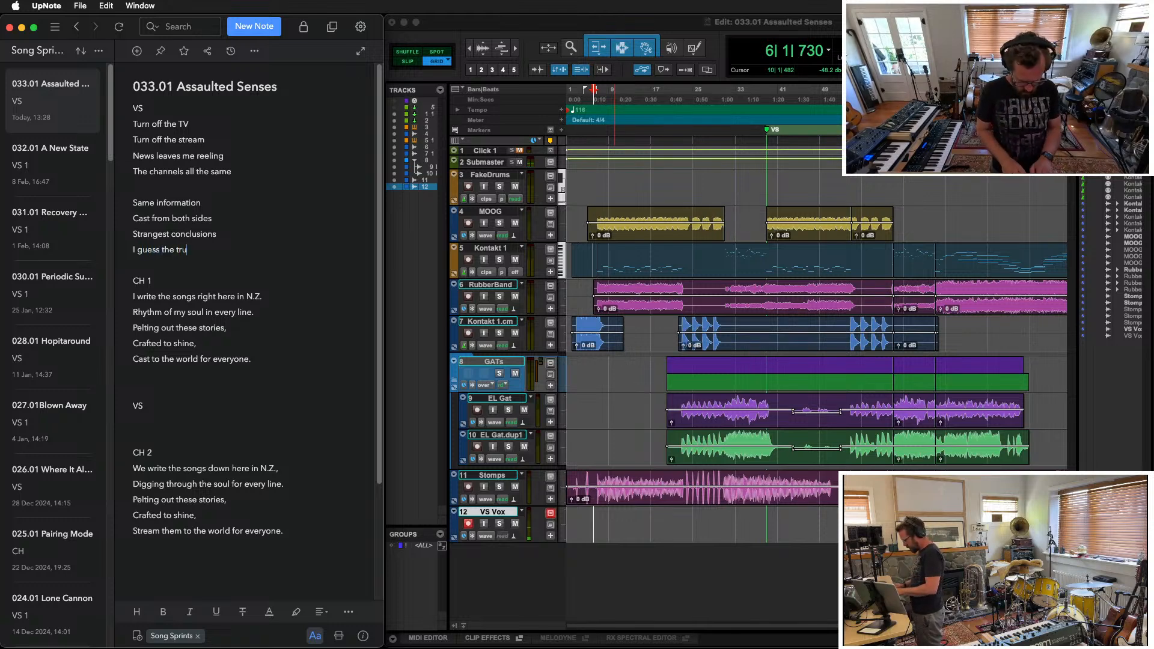
pyautogui.write('th lies inside')
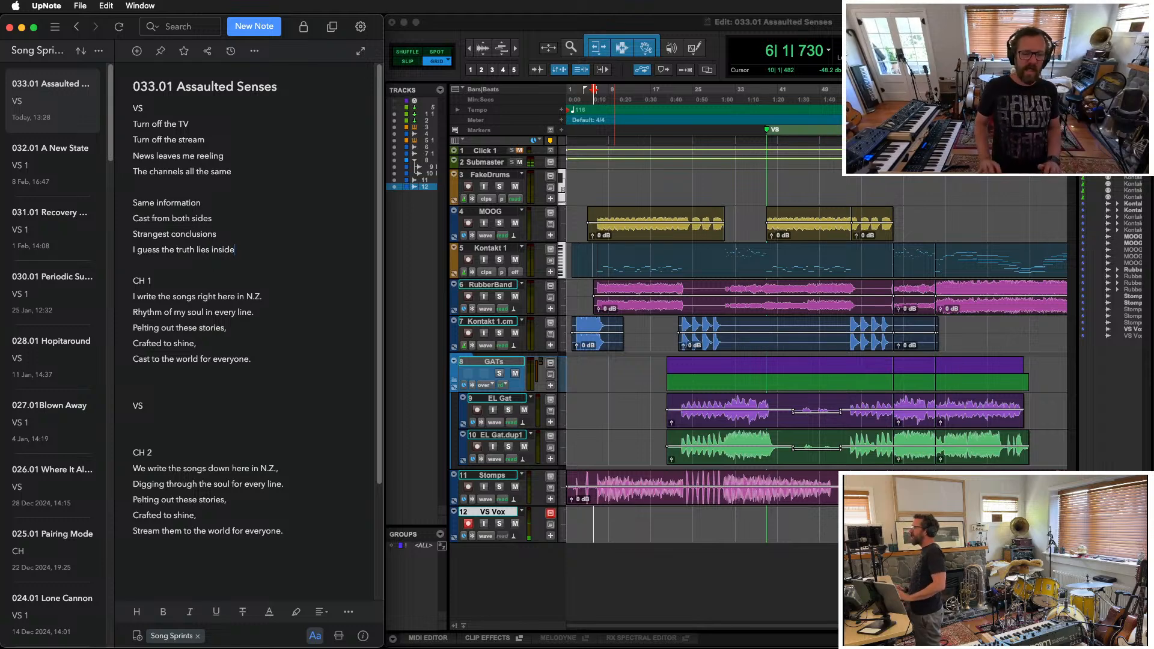
pyautogui.press('Return')
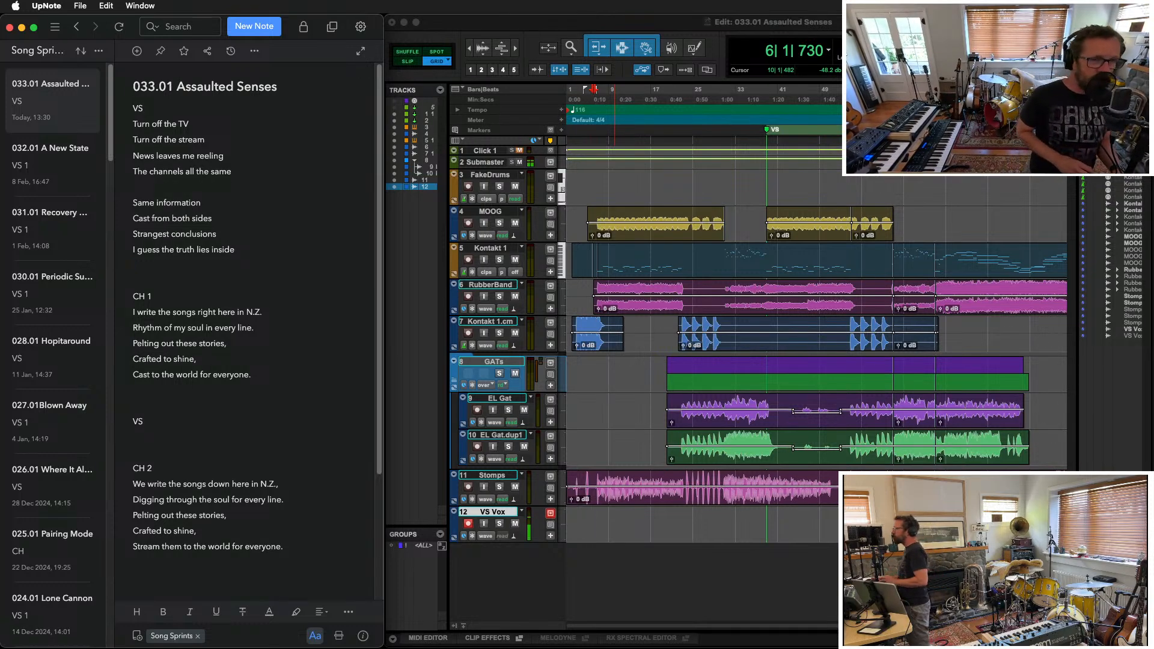
pyautogui.press('super+plus')
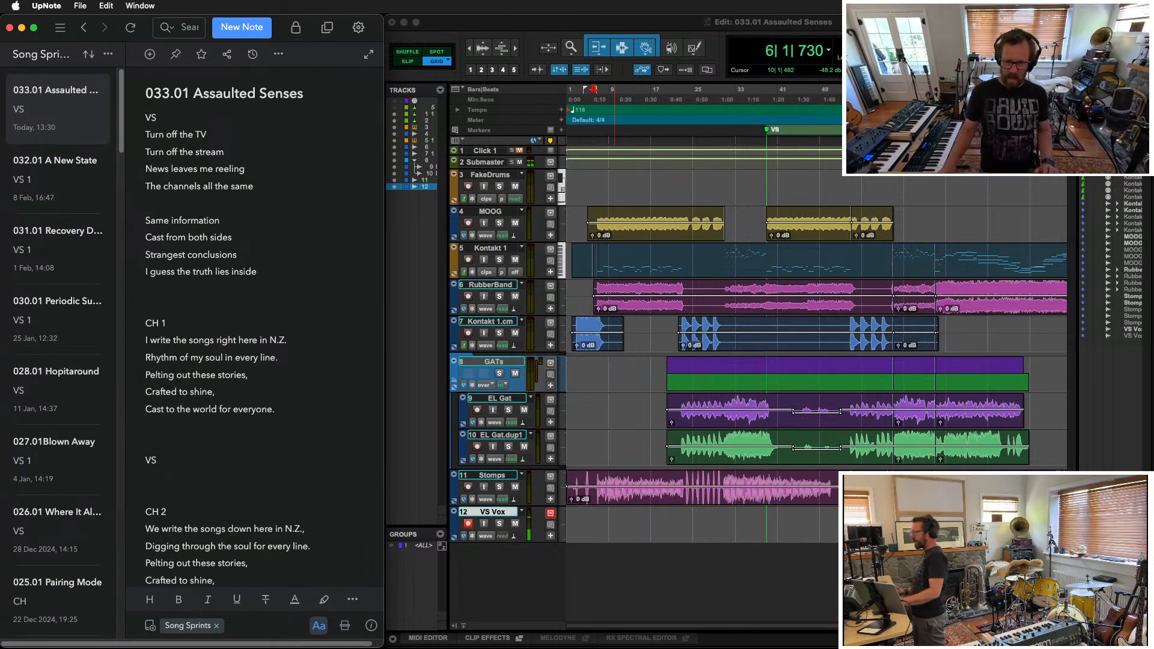
pyautogui.press('super+minus')
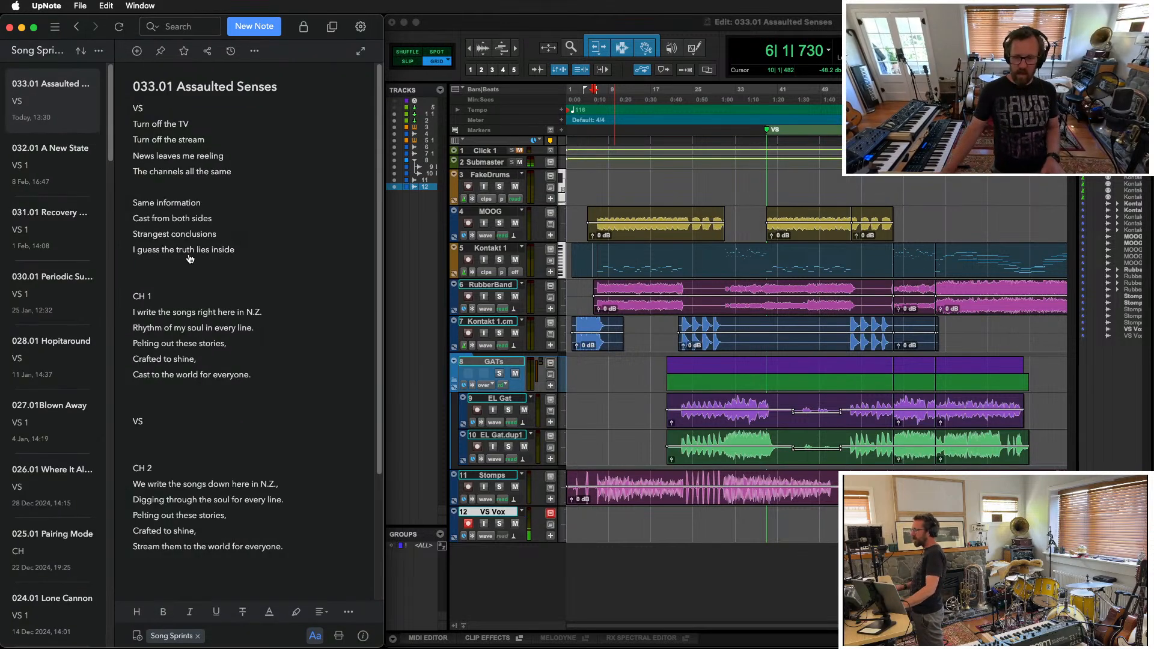
# Step: Switch to Pro Tools, bring up the Mix window, and insert the CLA-2A compressor on the VS Vox track
pyautogui.press('super+Tab')
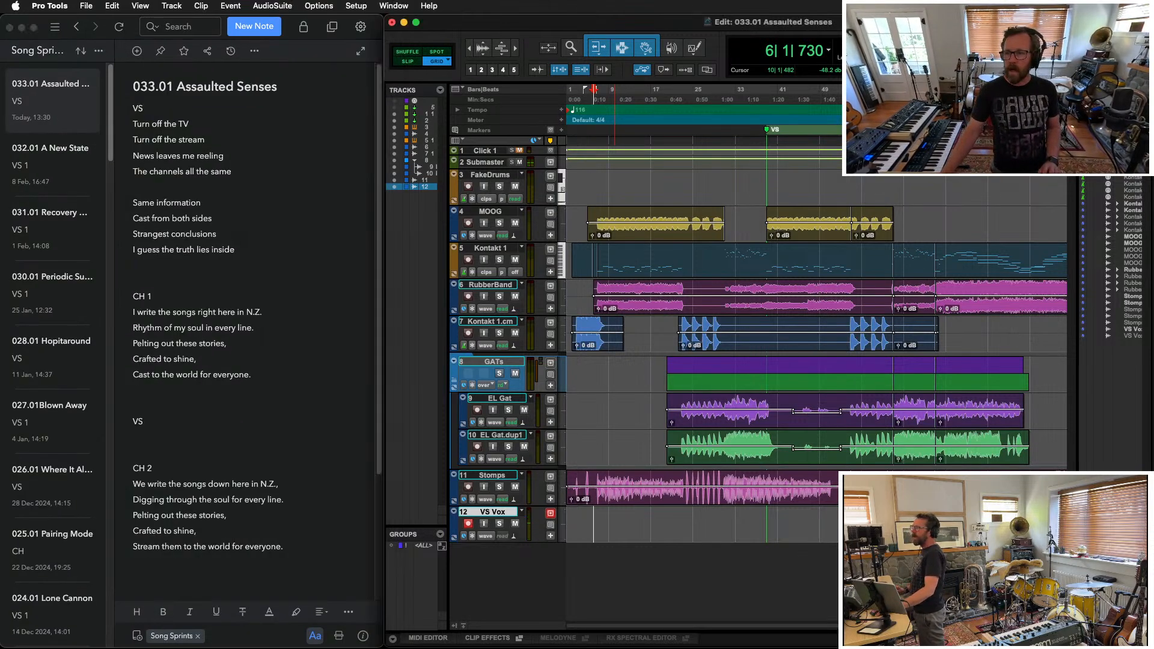
pyautogui.press('super+equal')
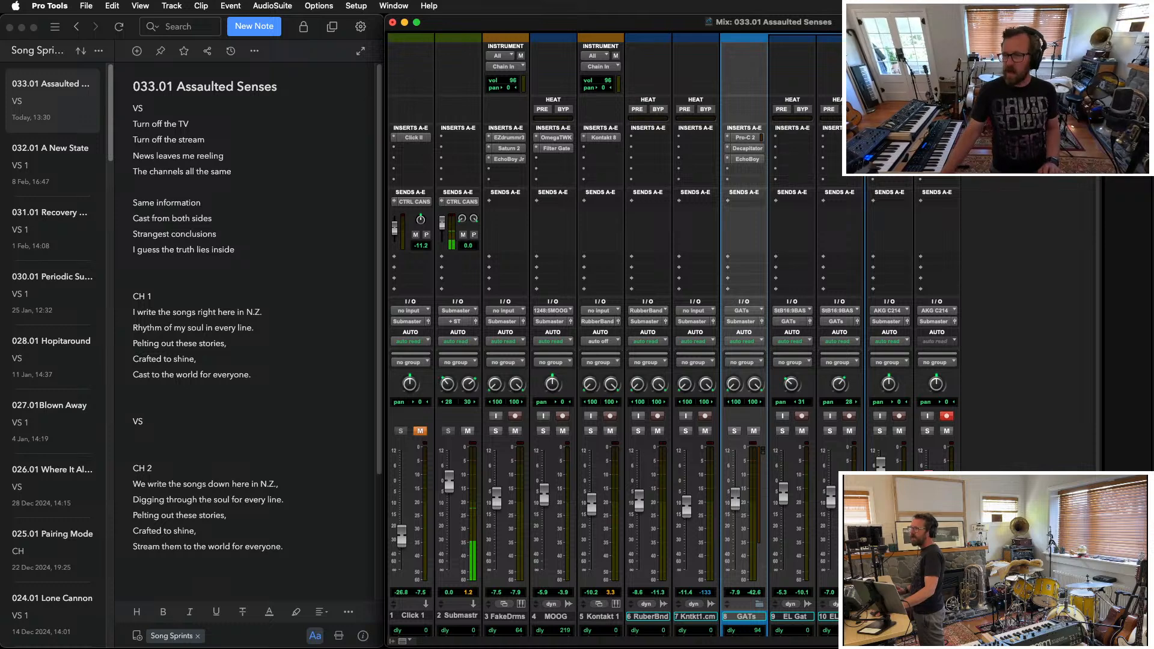
pyautogui.moveTo(775, 22); pyautogui.dragTo(508, 21)
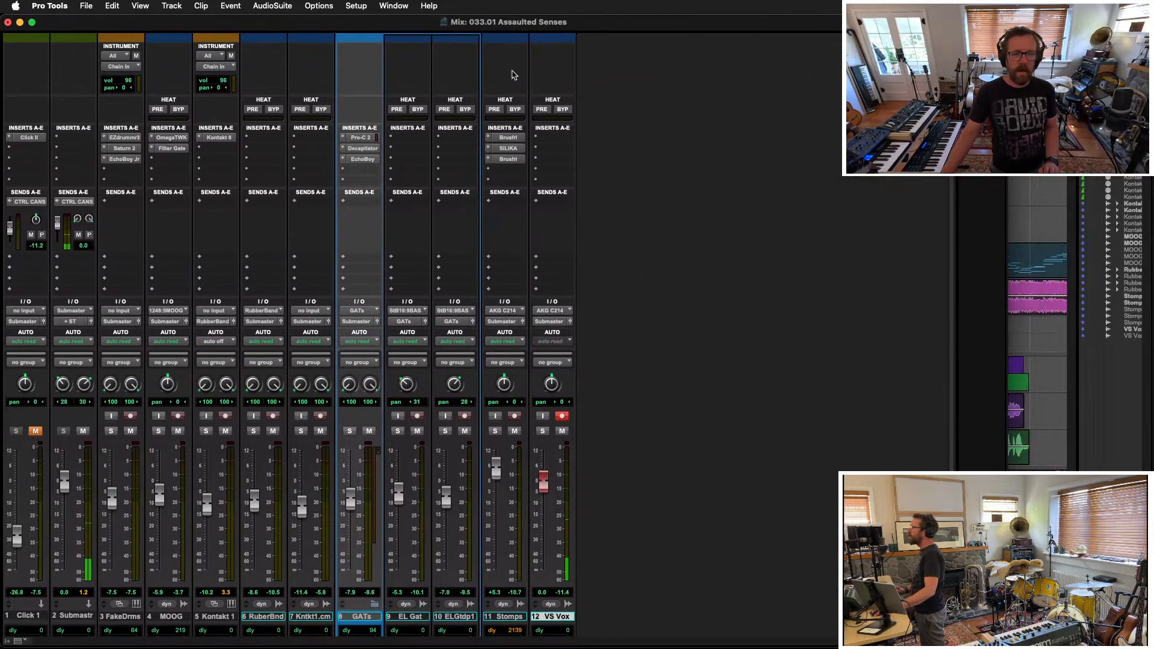
pyautogui.click(552, 138)
pyautogui.moveTo(577, 138)
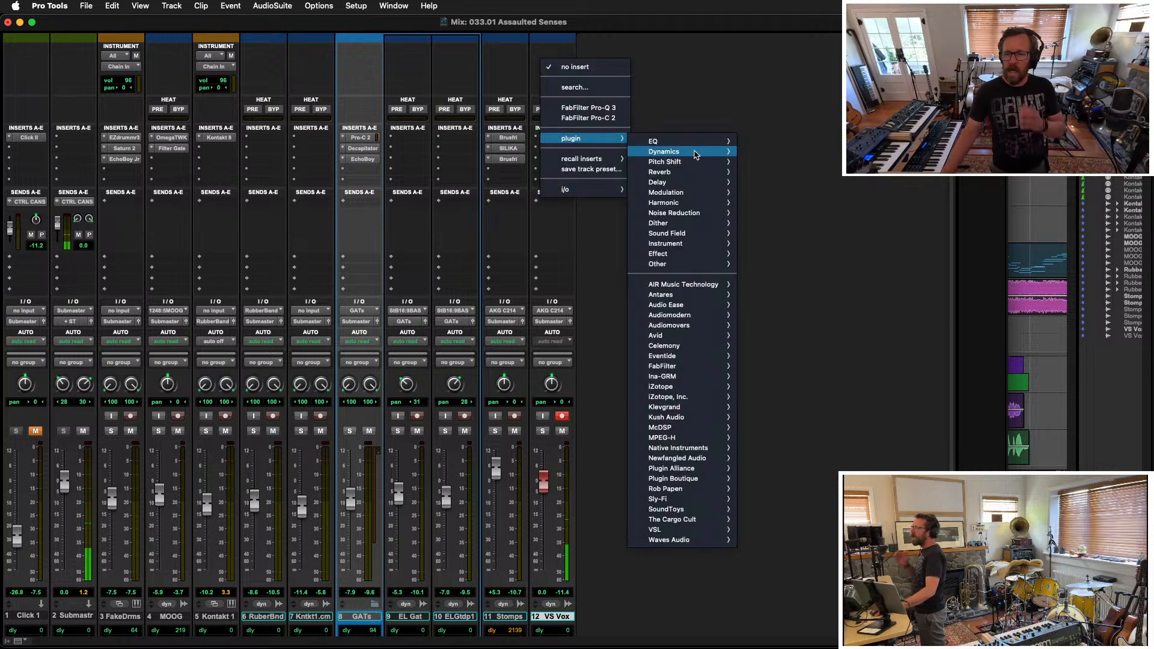
pyautogui.moveTo(695, 155)
pyautogui.click(821, 176)
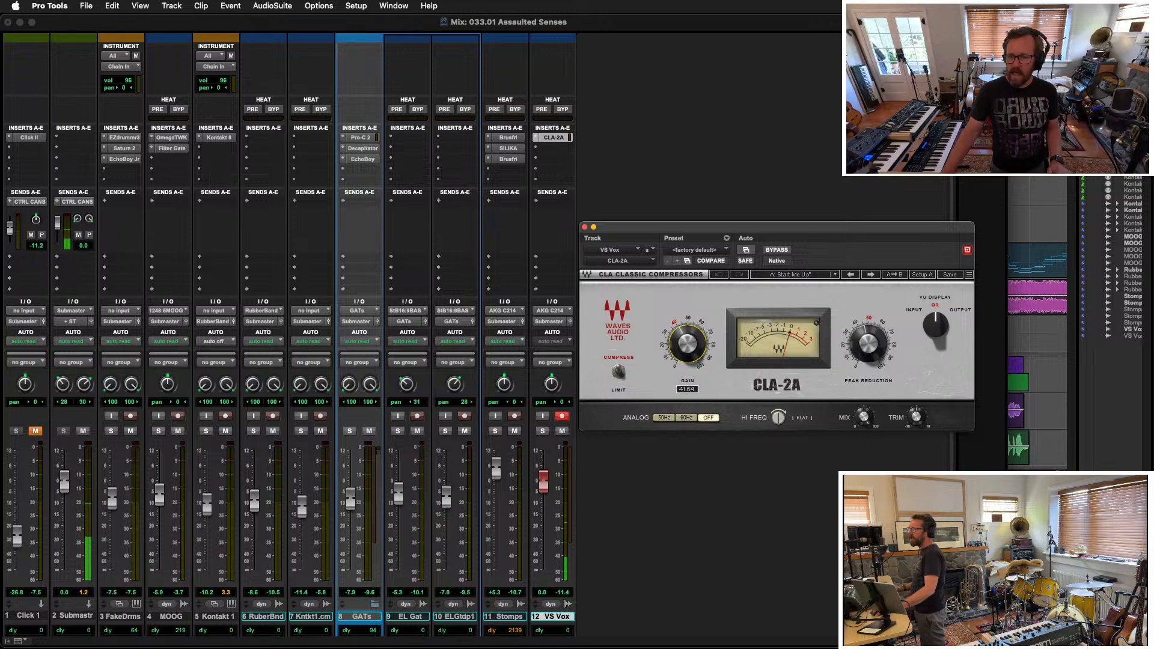
# Step: Adjust the CLA-2A's peak reduction and gain on VS Vox while testing the microphone level
pyautogui.moveTo(869, 348); pyautogui.dragTo(869, 340)
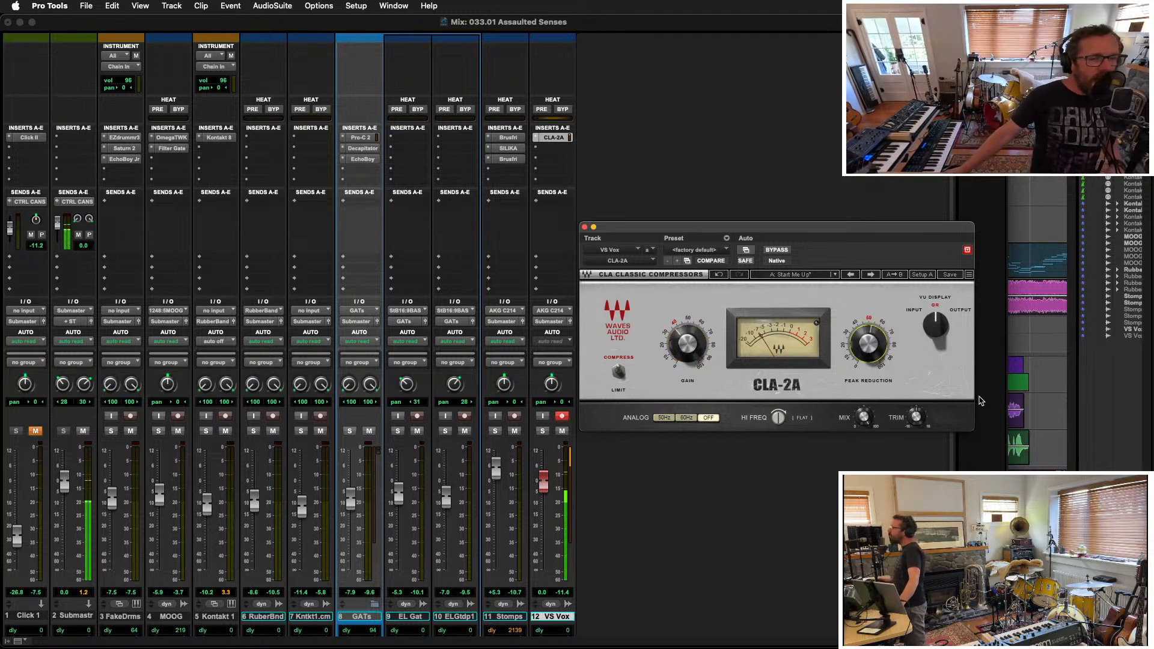
pyautogui.moveTo(689, 347); pyautogui.dragTo(689, 350)
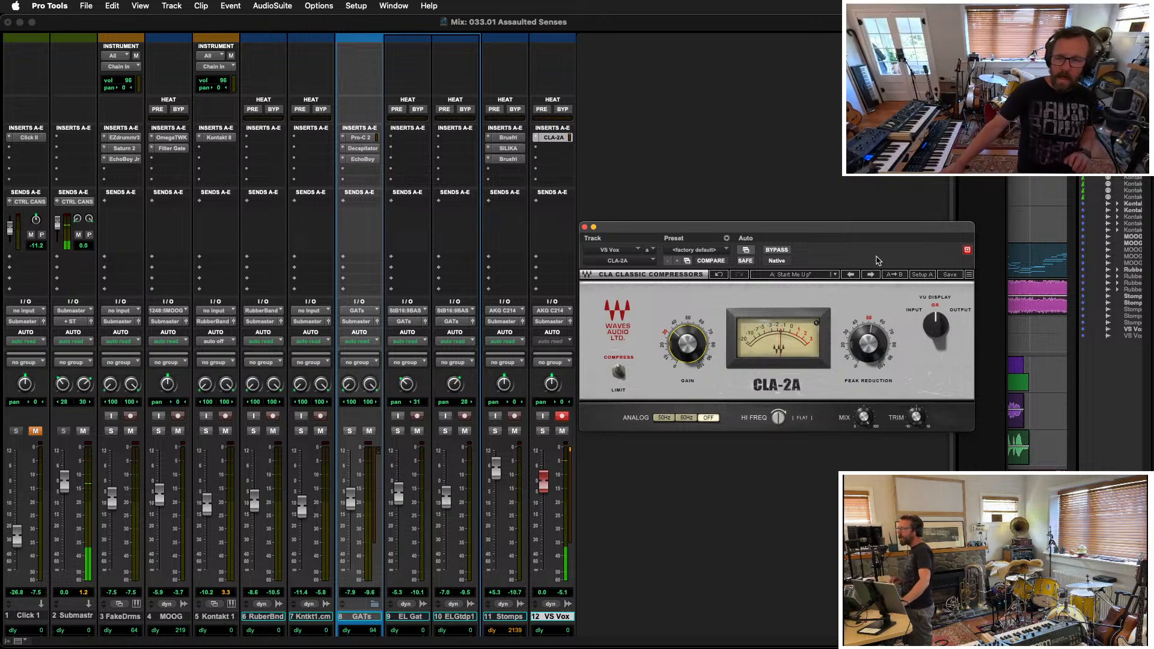
pyautogui.moveTo(552, 137); pyautogui.dragTo(552, 148)
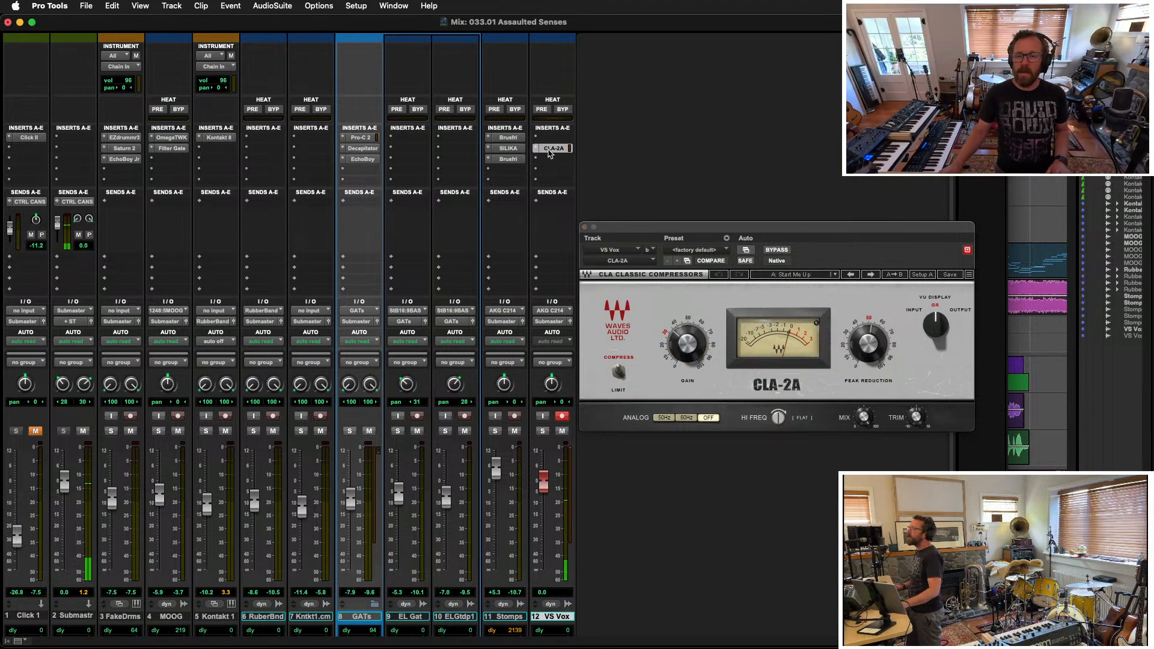
# Step: Insert the FabFilter Timeless 3 (mono/stereo) delay on VS Vox in the slot after the CLA-2A
pyautogui.click(546, 137)
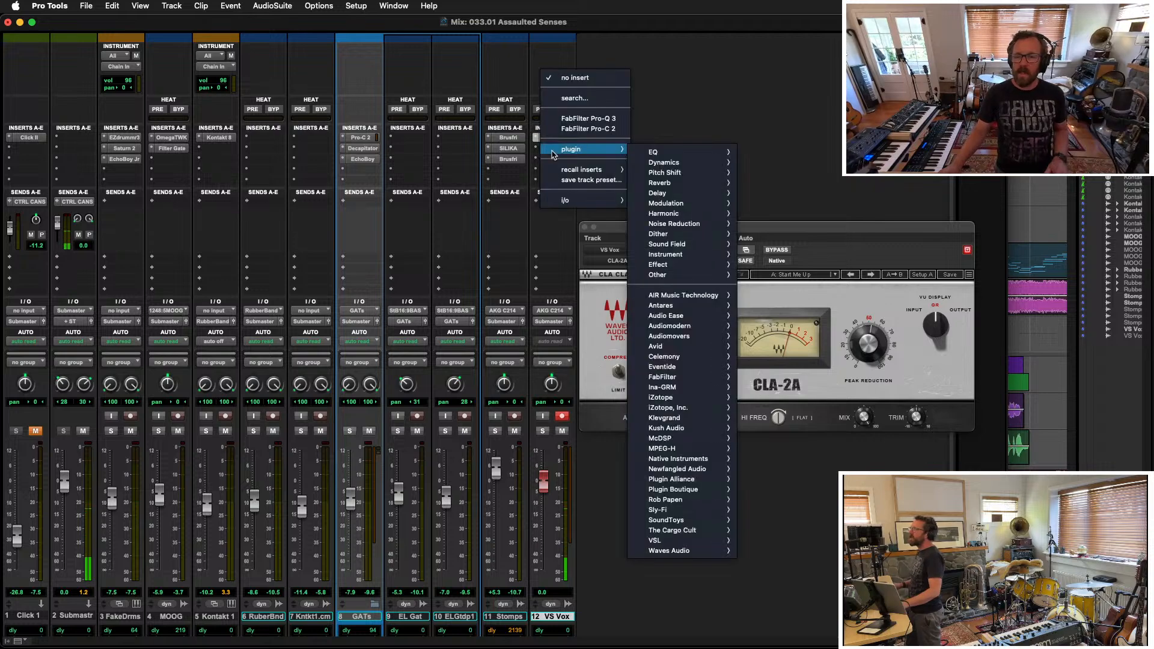
pyautogui.moveTo(707, 172)
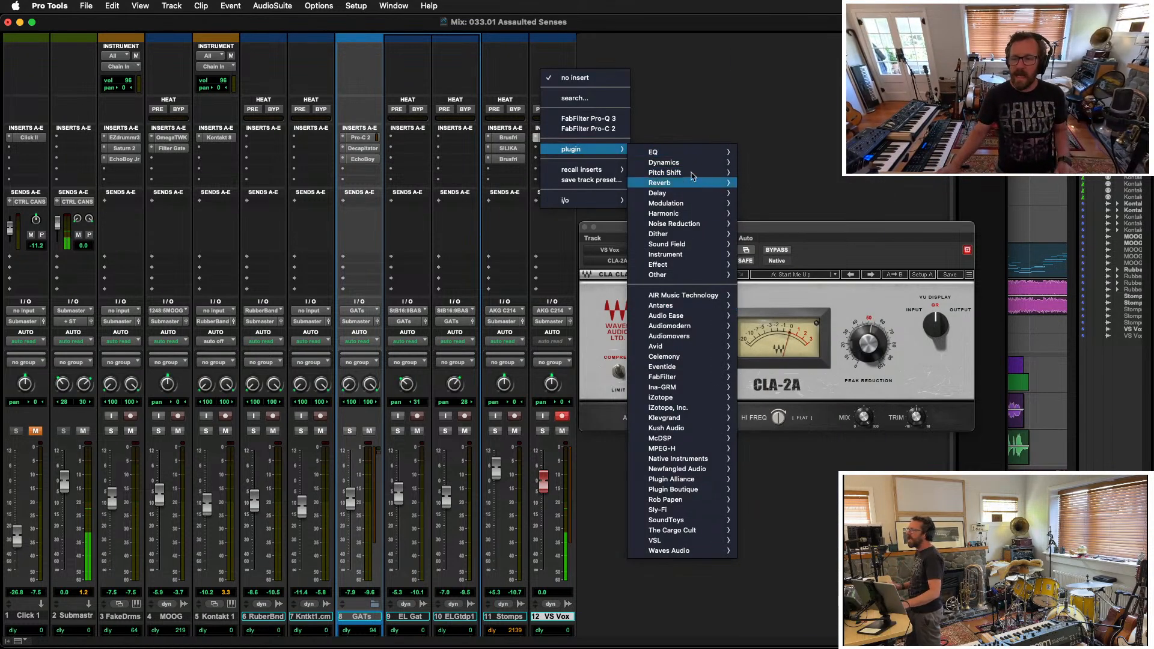
pyautogui.moveTo(687, 193)
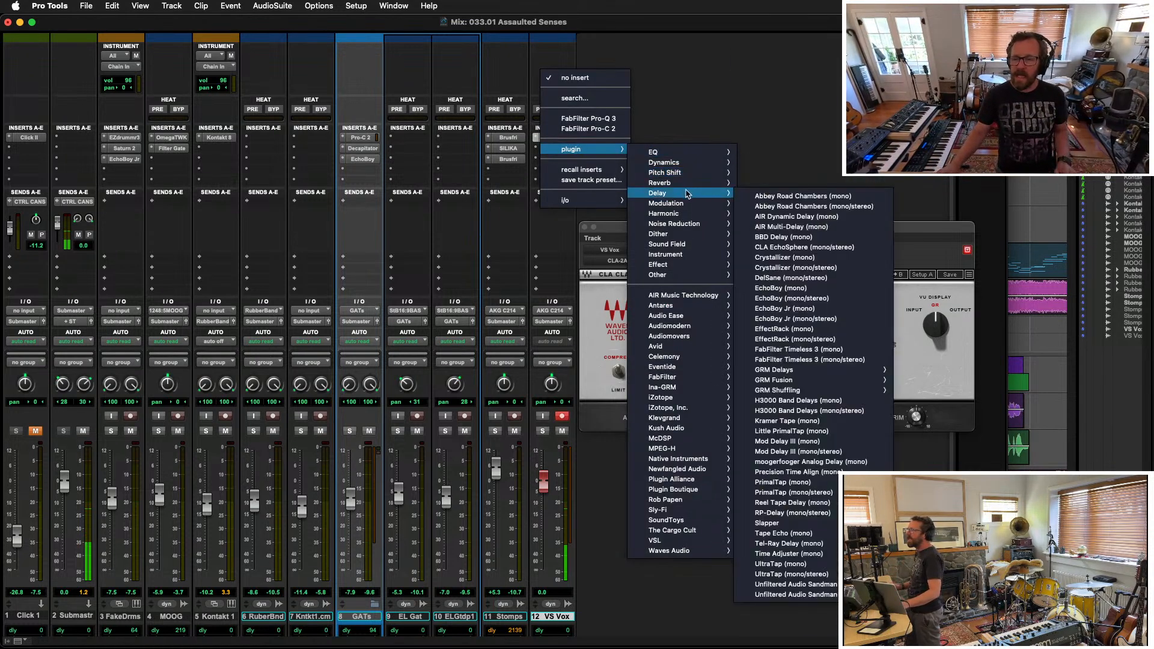
pyautogui.click(845, 359)
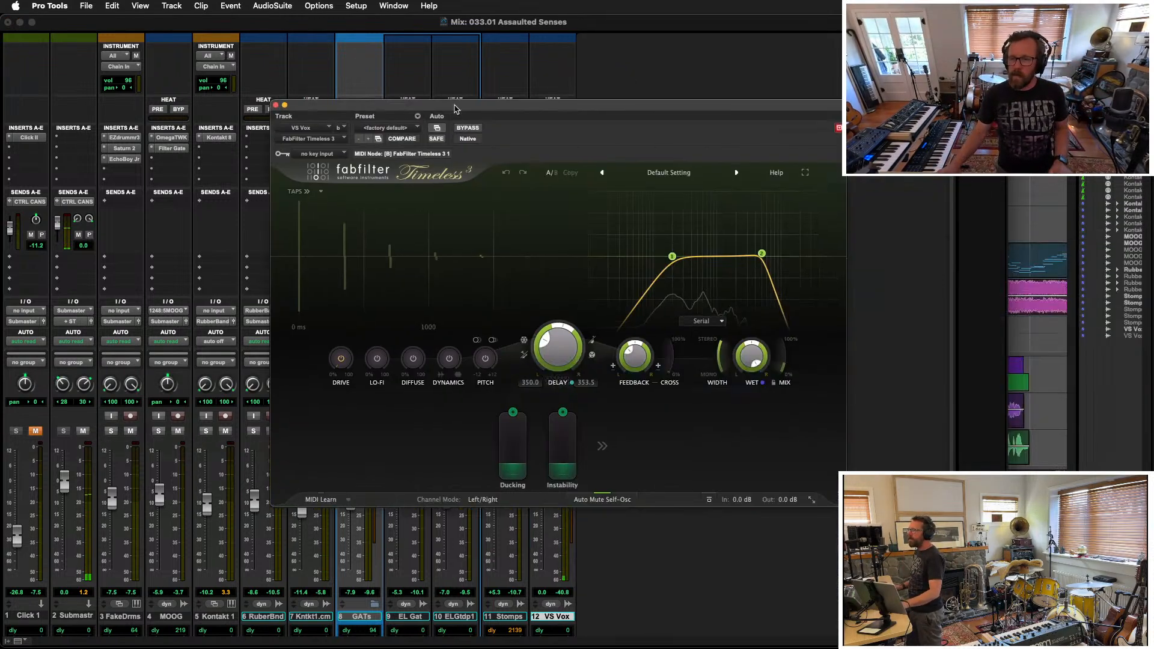
# Step: Try the Short Vocal Slap RV preset in Timeless 3 and step back through the presets to Characterful Imaging bM
pyautogui.click(667, 172)
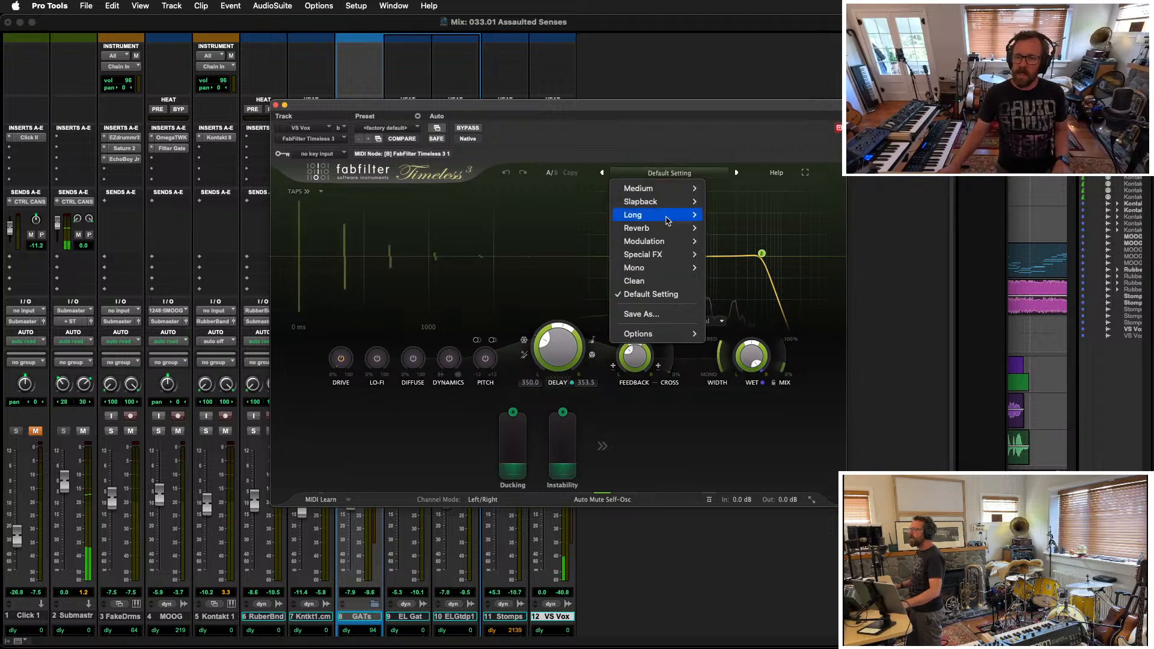
pyautogui.moveTo(668, 191)
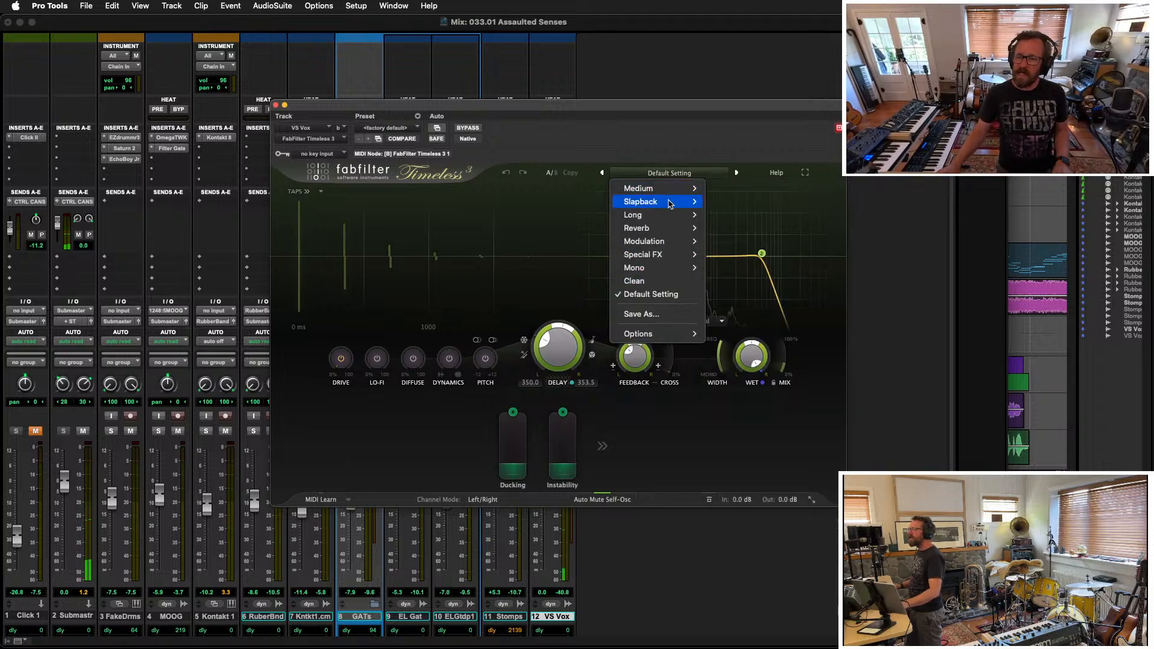
pyautogui.click(765, 269)
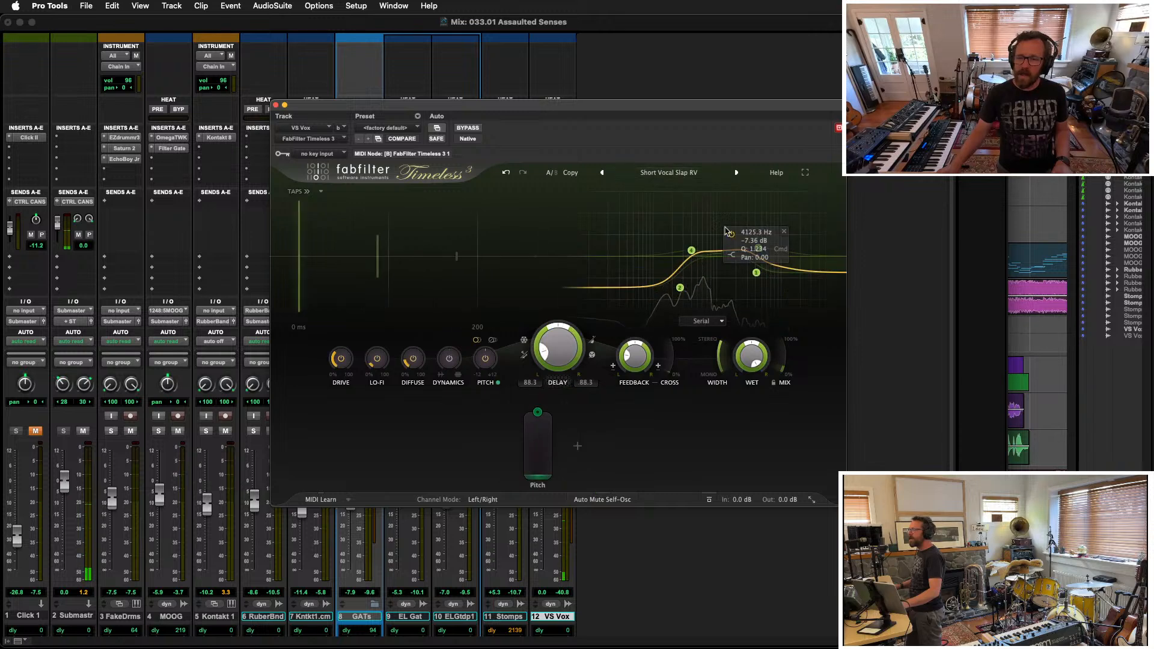
pyautogui.moveTo(622, 108)
pyautogui.mouseDown()
pyautogui.moveTo(637, 150)
pyautogui.moveTo(941, 185)
pyautogui.moveTo(638, 109)
pyautogui.mouseUp()
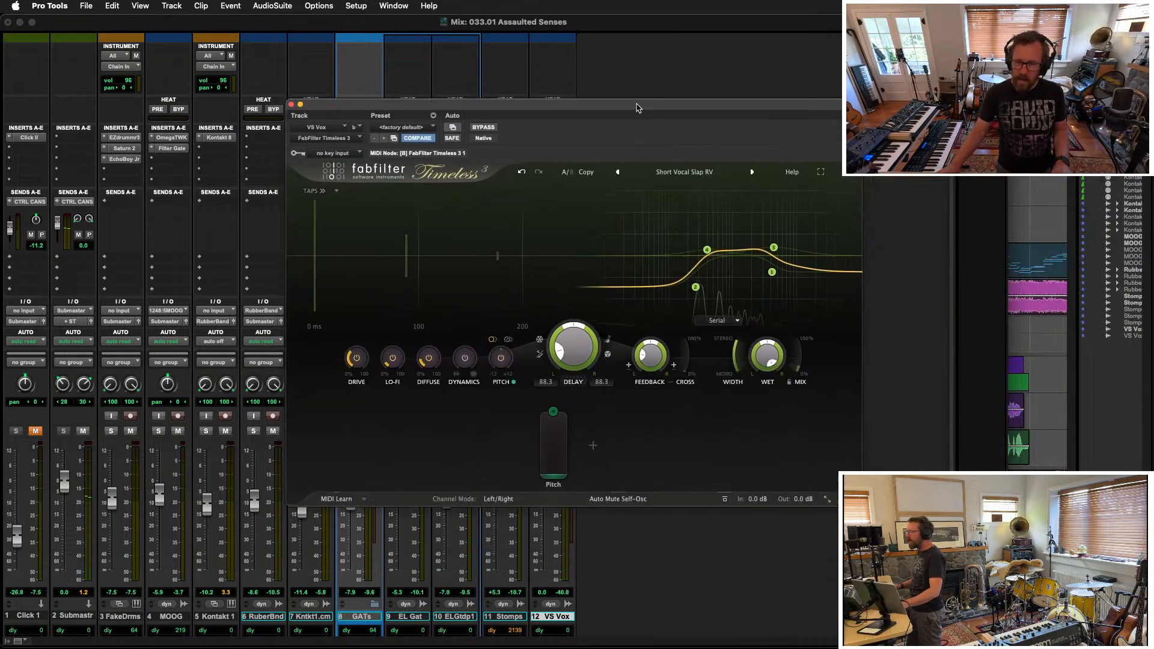
pyautogui.click(621, 173)
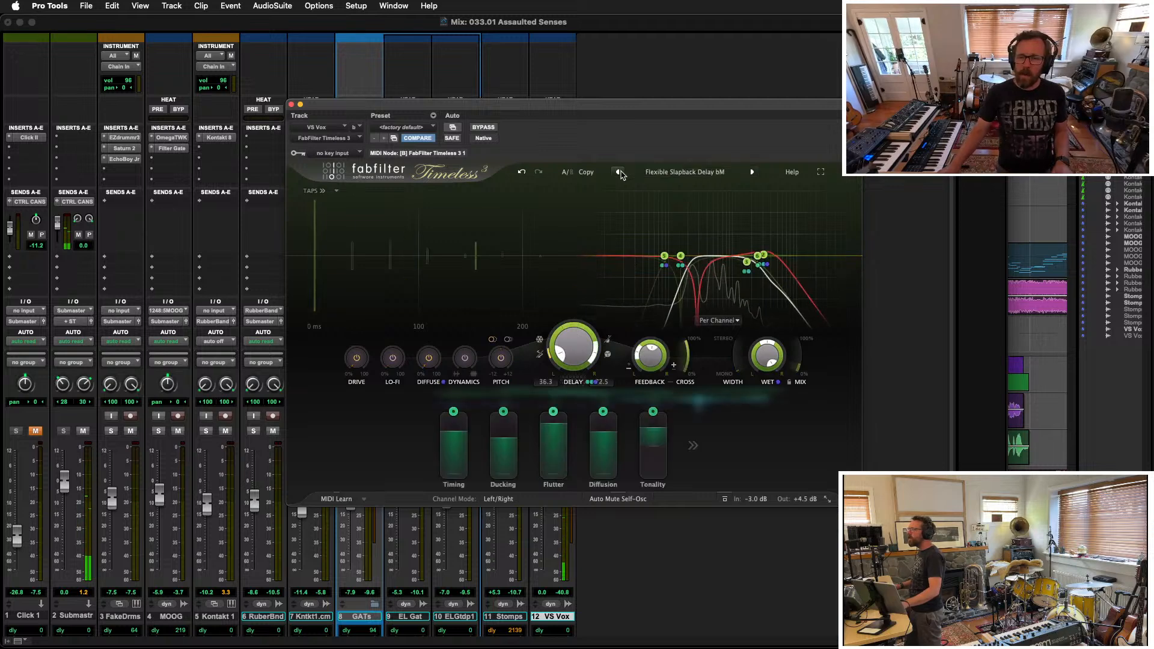
pyautogui.click(616, 173)
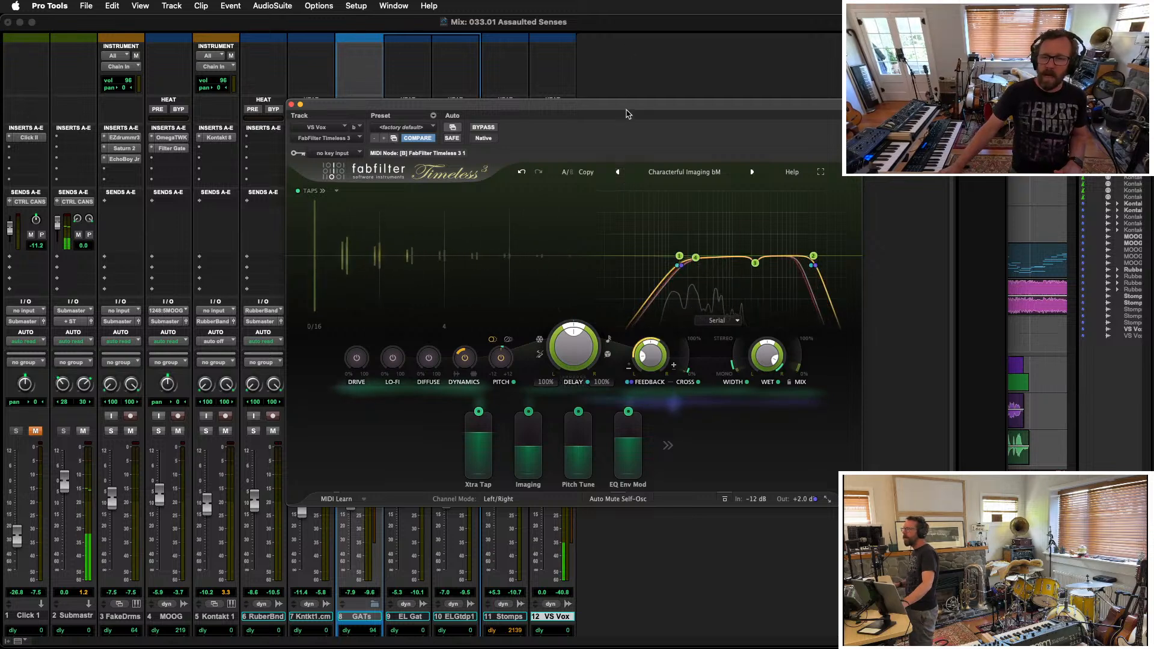
# Step: Return to the Edit window beside the lyric note and close the Timeless 3 plug-in window
pyautogui.moveTo(626, 105); pyautogui.dragTo(902, 147)
pyautogui.click(748, 87)
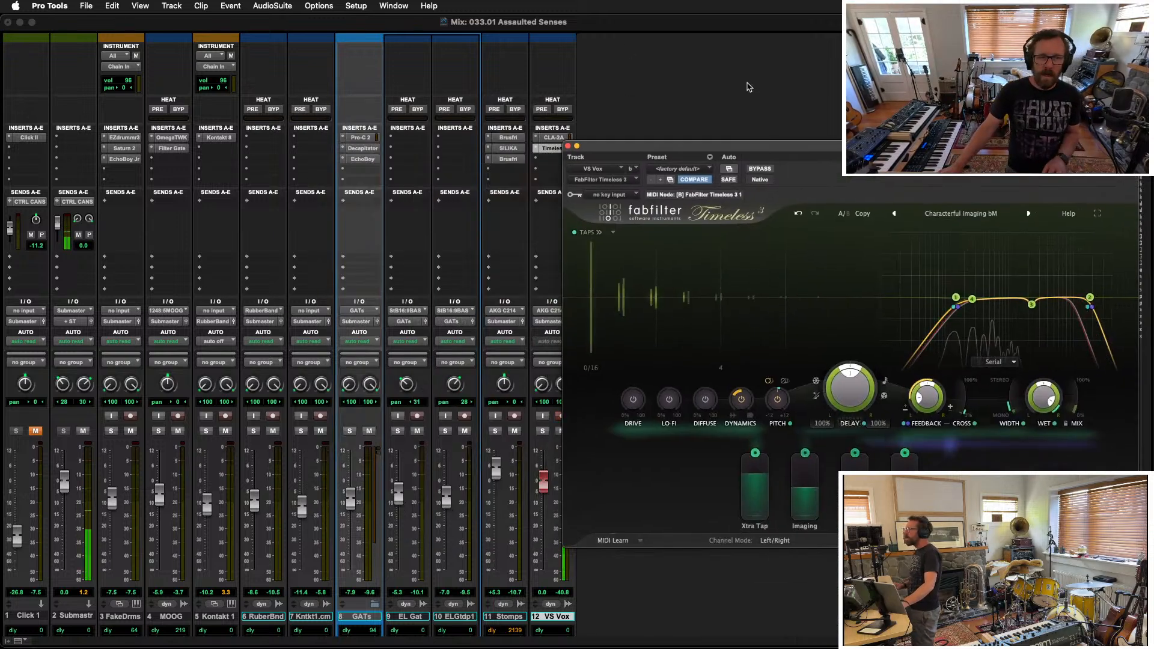
pyautogui.hotkey('ctrl', 'alt', 't')
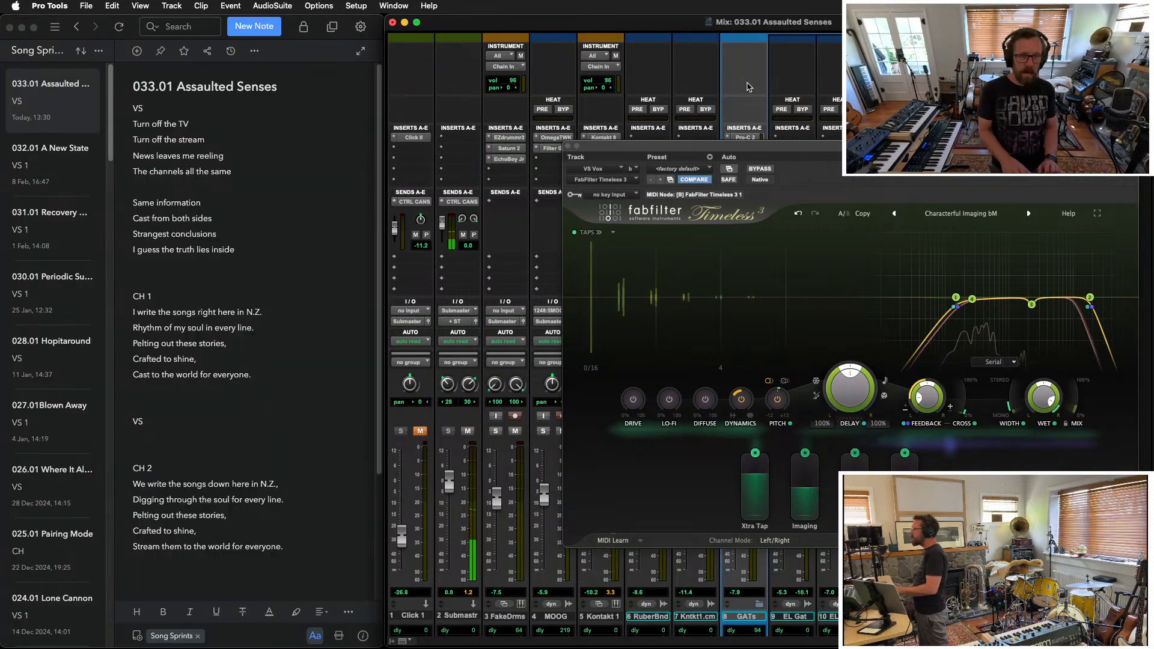
pyautogui.moveTo(715, 144); pyautogui.dragTo(565, 139)
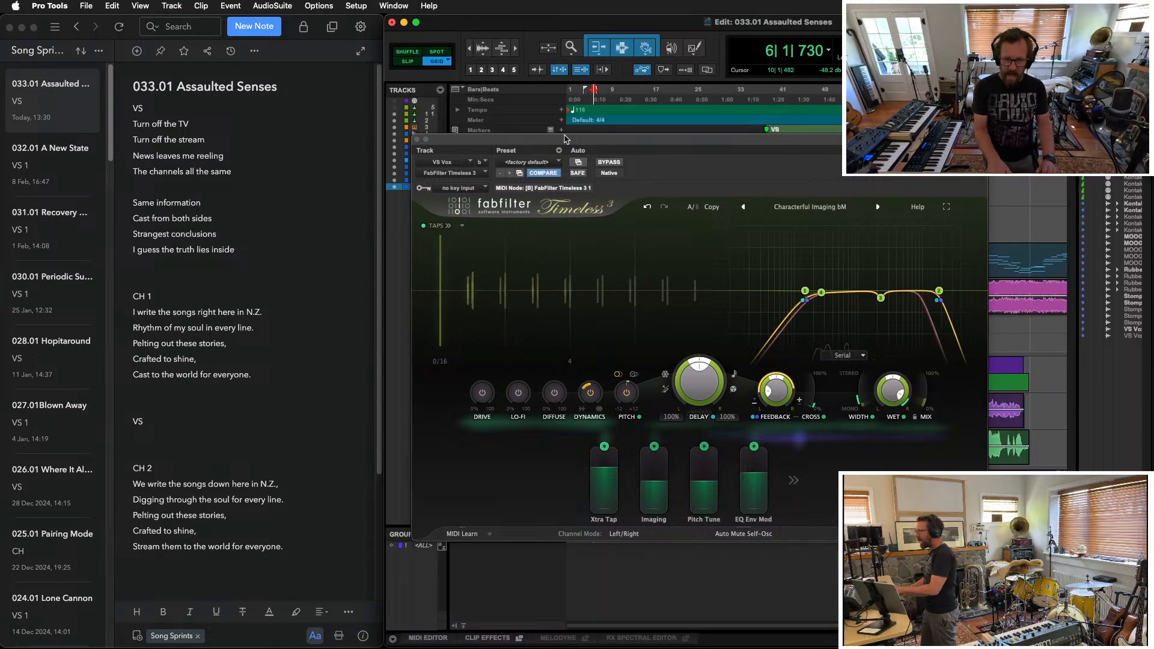
pyautogui.press('super+equal')
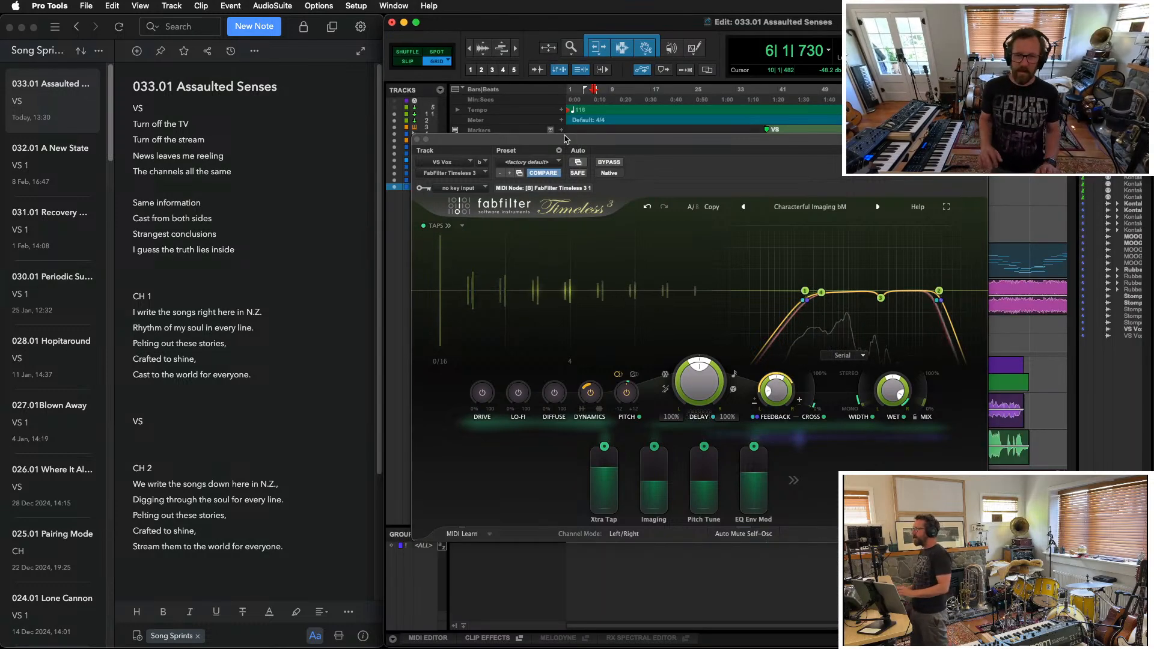
pyautogui.click(416, 139)
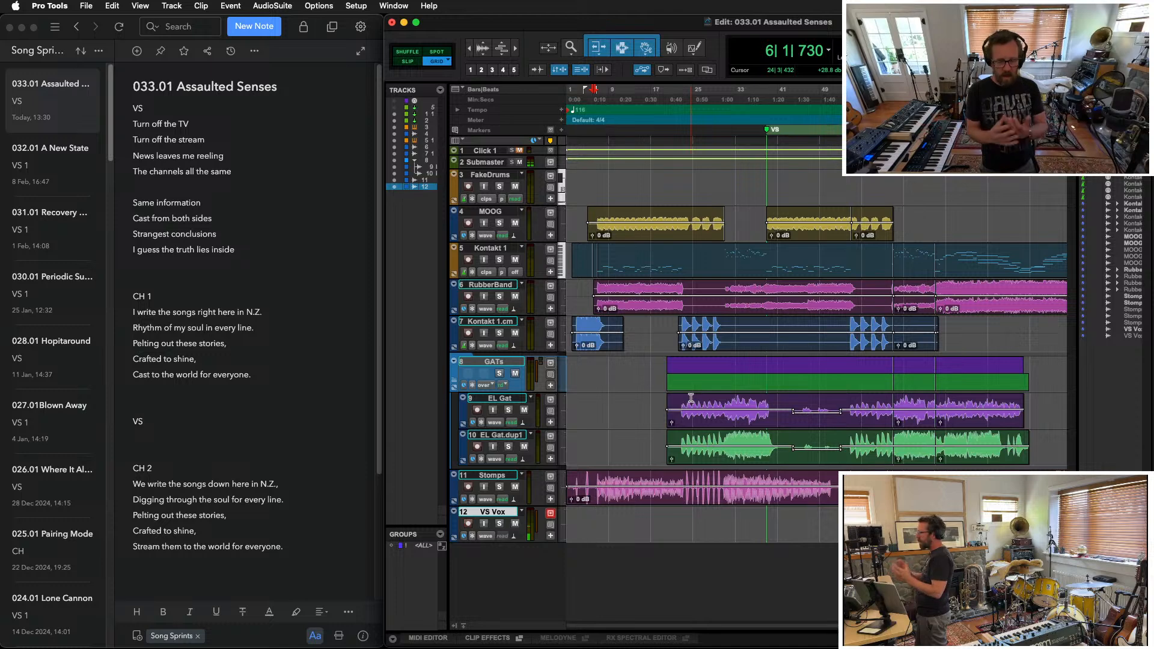
# Step: Record a new vocal take of the first verse on the VS Vox track, starting at 6|1|730
pyautogui.hotkey('shift', 'r')
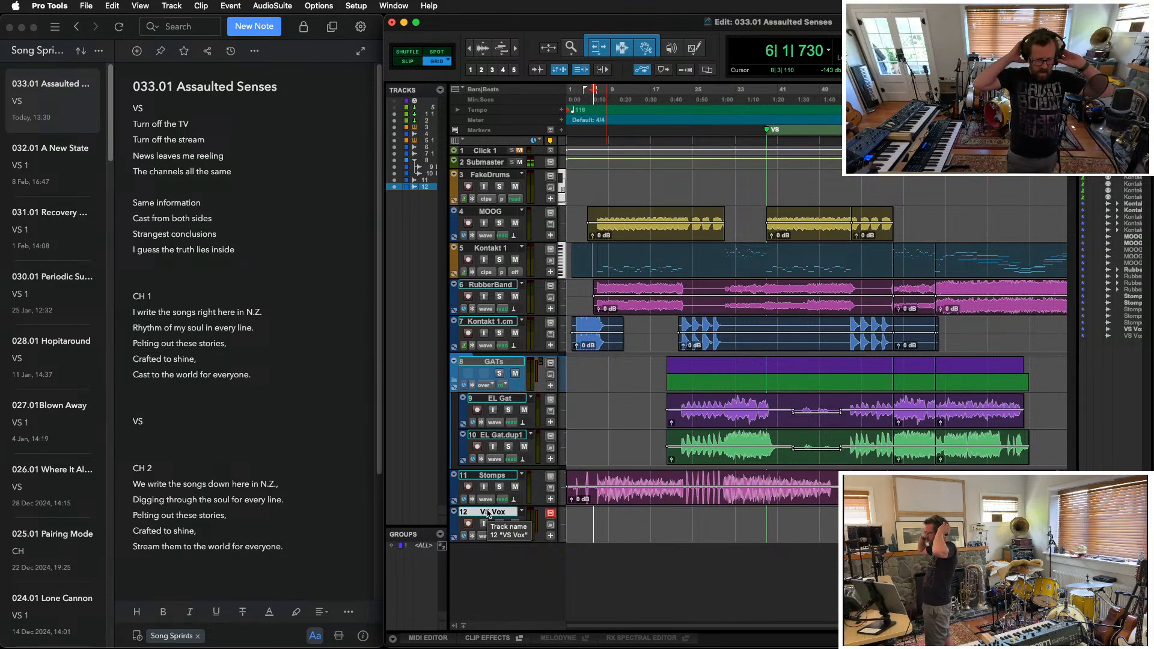
pyautogui.press('super+space')
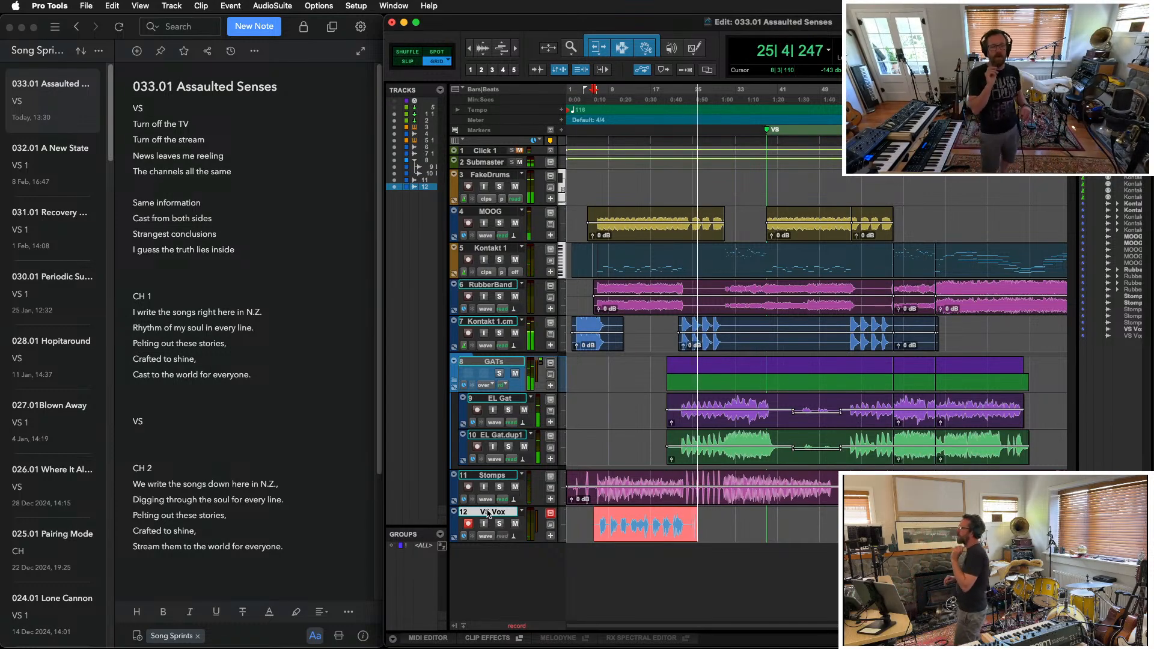
pyautogui.press('space')
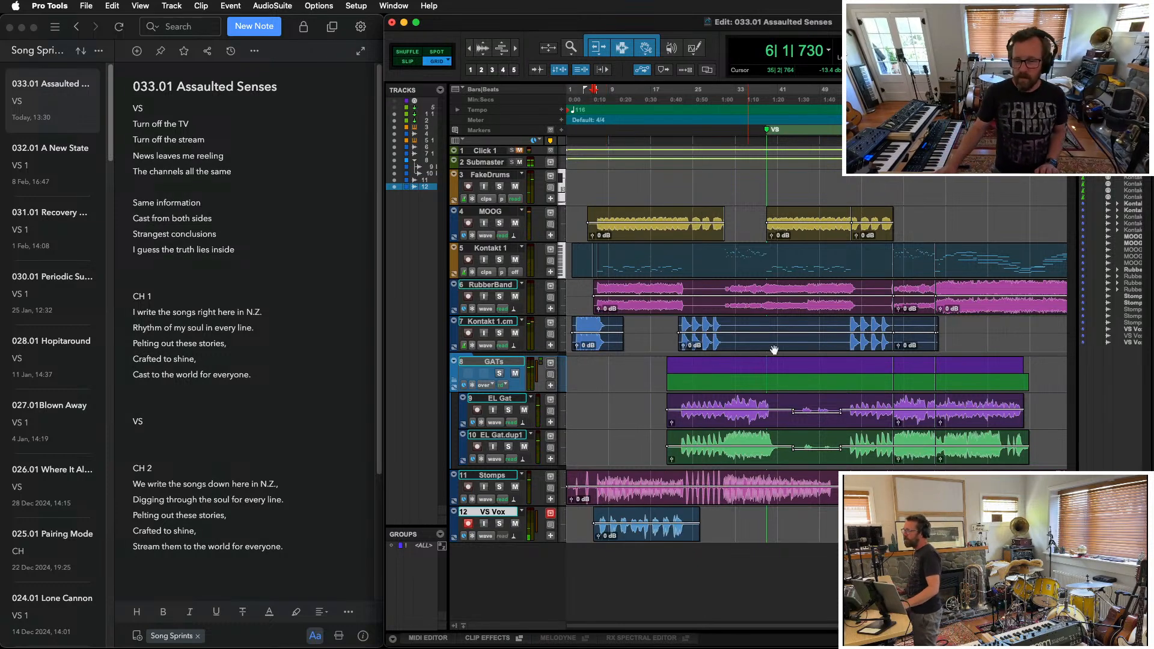
# Step: Trim the end of the new VS Vox clip to bar 25 and place the edit cursor at bar 39
pyautogui.moveTo(696, 518); pyautogui.dragTo(692, 518)
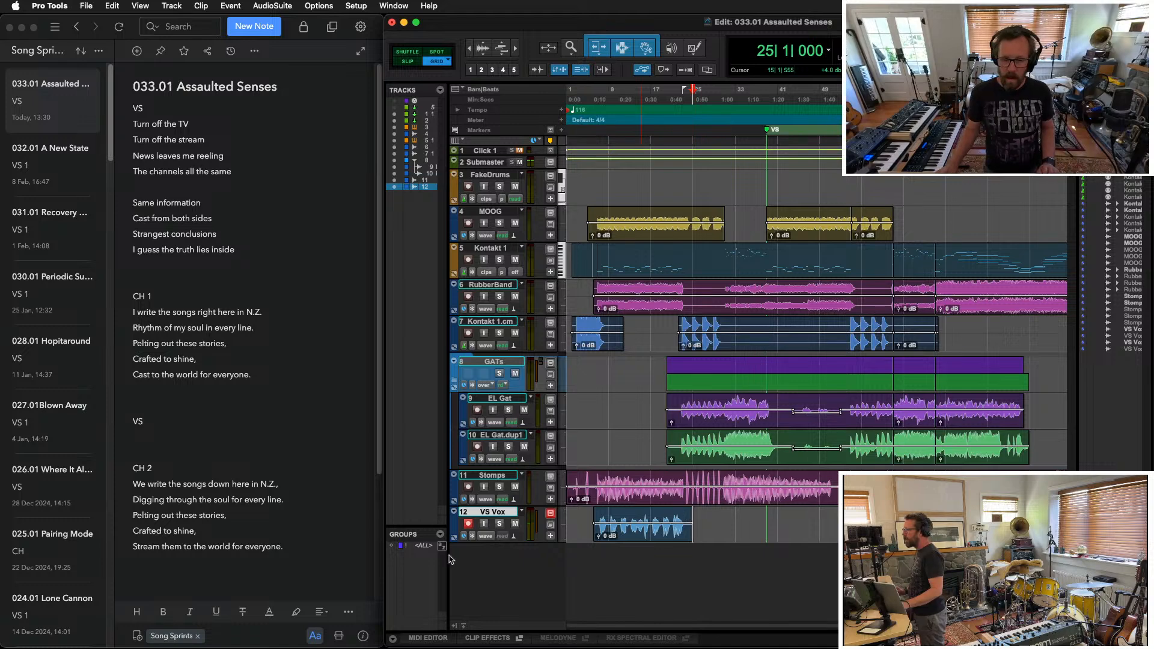
pyautogui.click(764, 518)
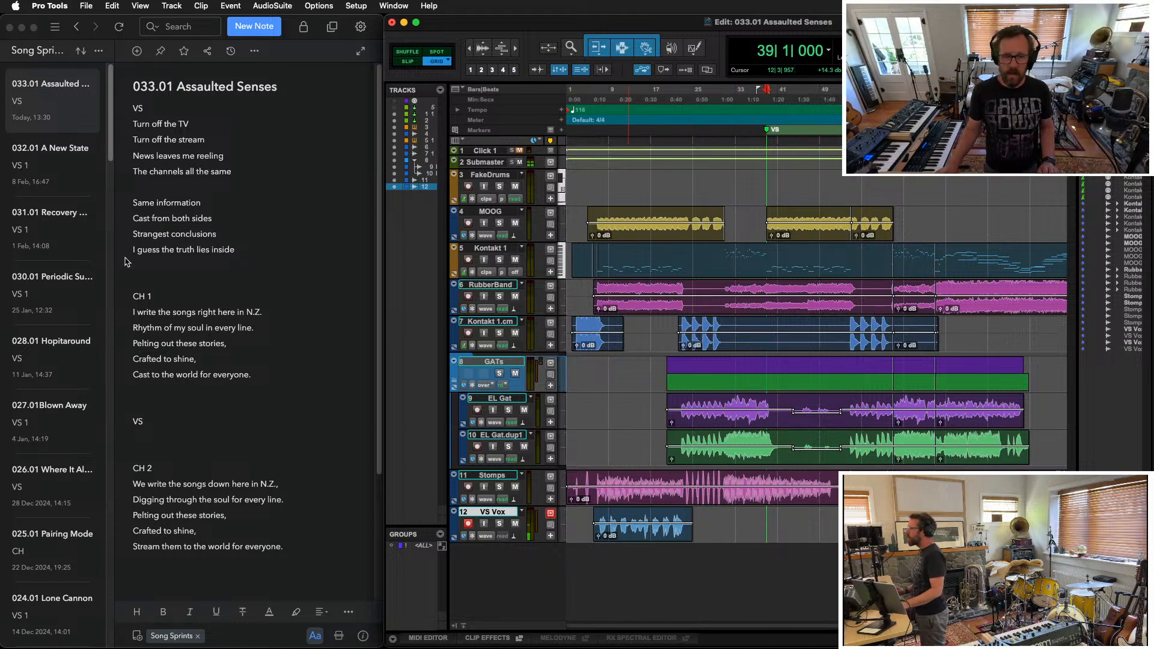
# Step: Switch to the UpNote lyric note and write "Ignore the headlines" as the first line under the second VS heading
pyautogui.click(176, 446)
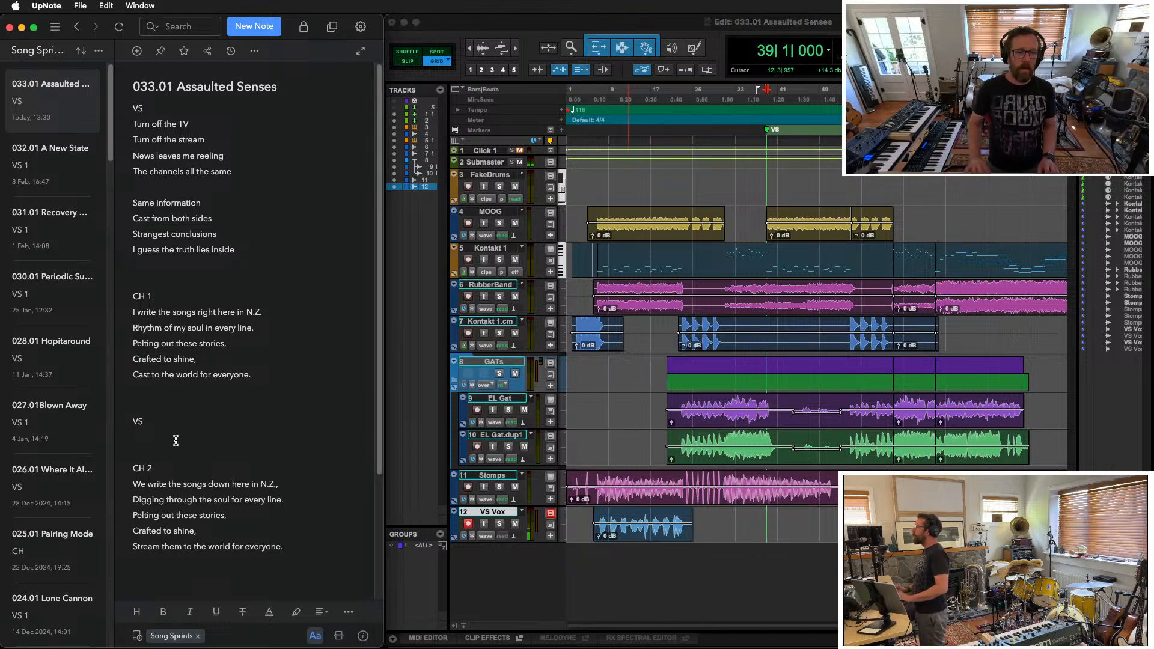
pyautogui.press('Return')
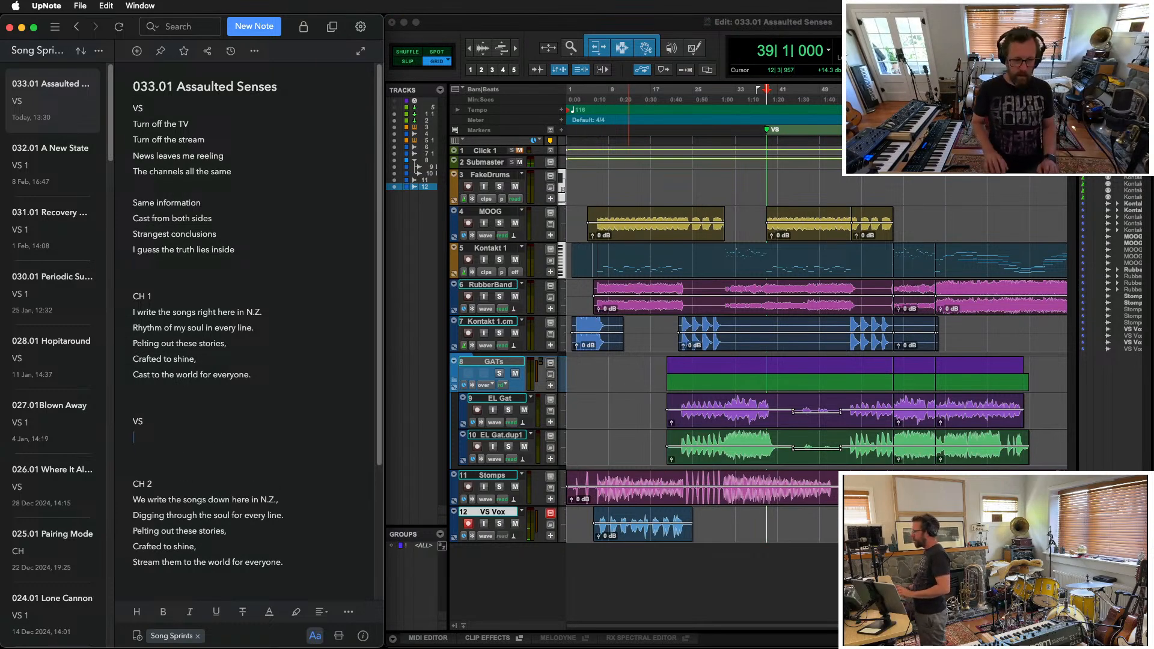
pyautogui.write('Ign o')
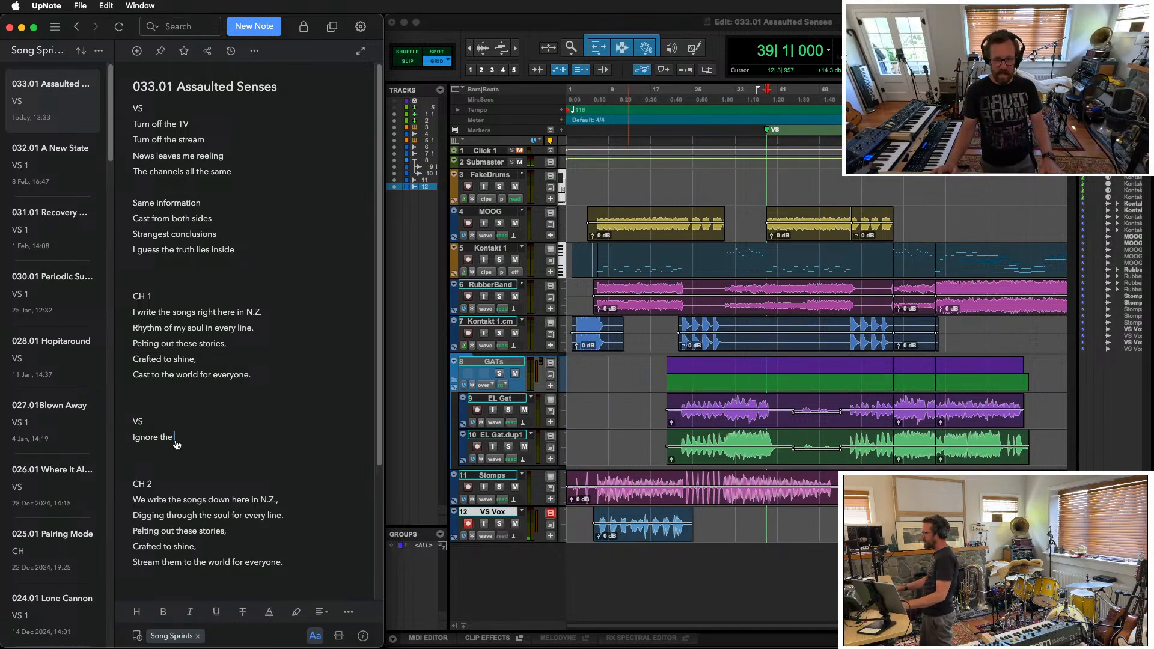
pyautogui.press('super+Tab')
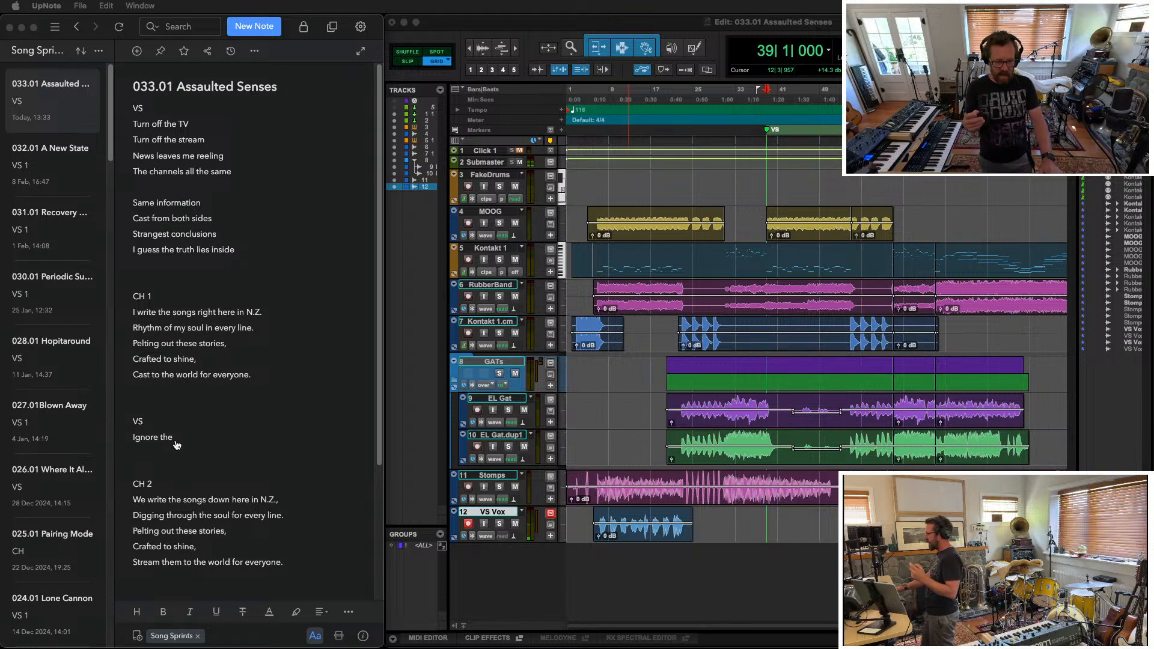
pyautogui.press('super+Tab')
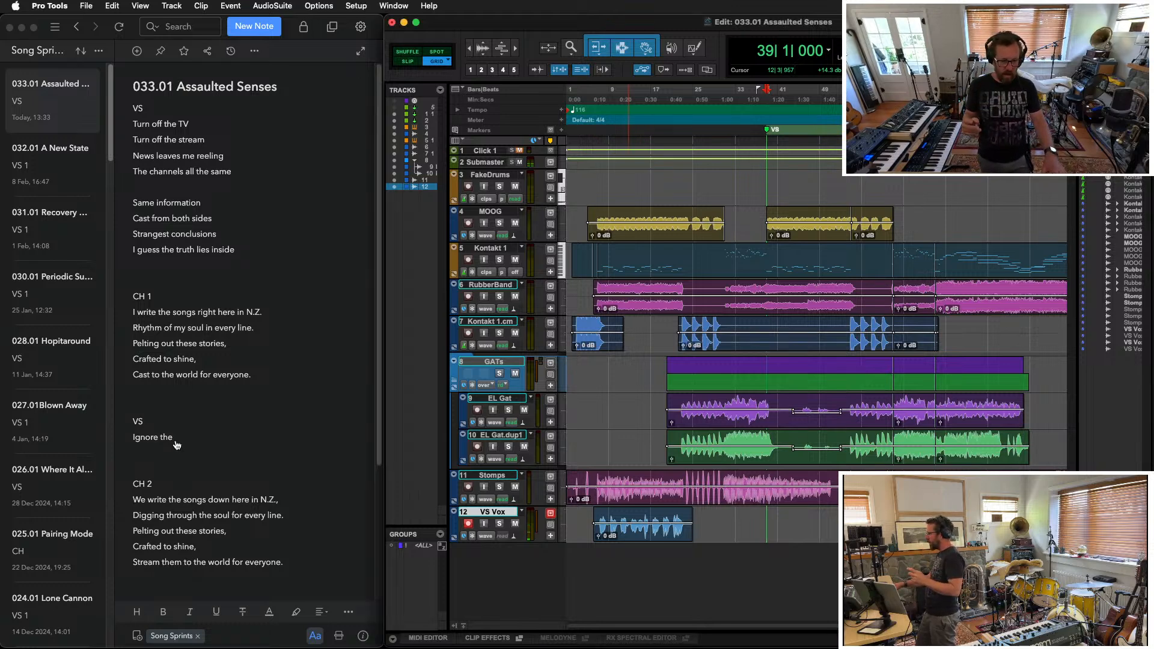
pyautogui.click(175, 440)
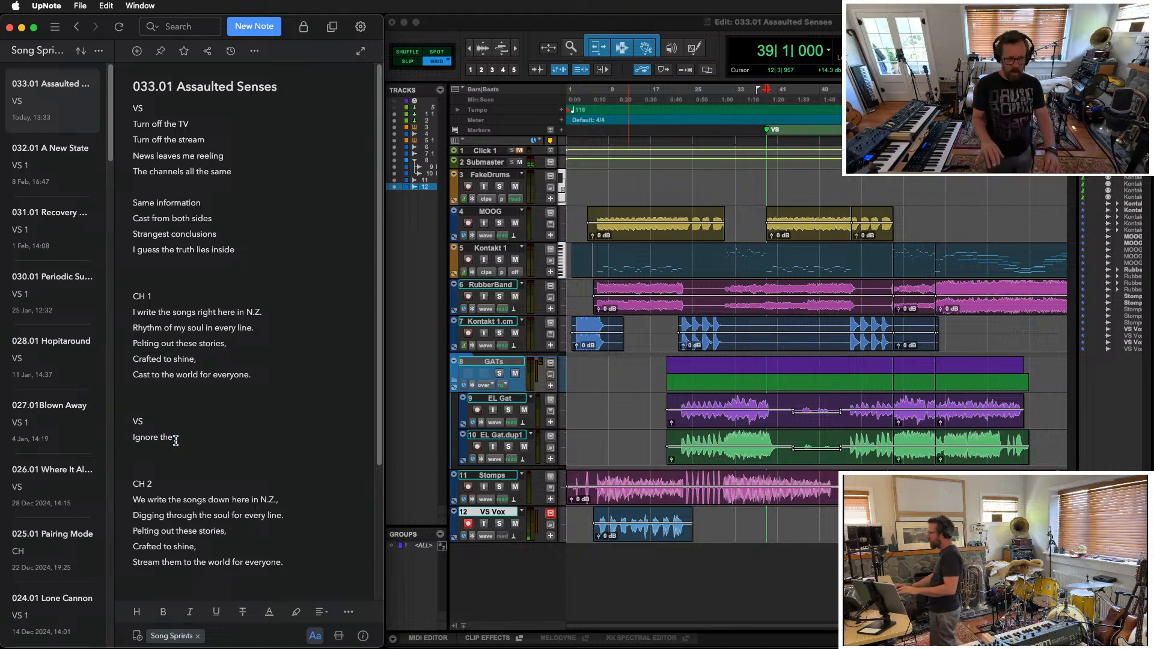
pyautogui.doubleClick(172, 438)
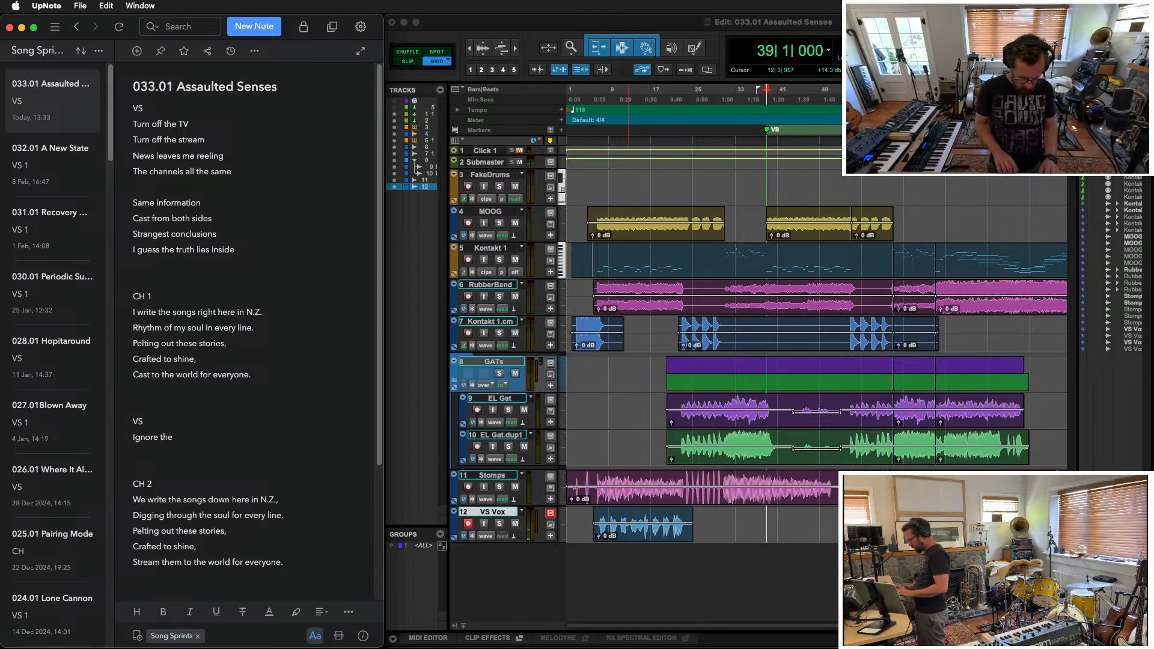
pyautogui.write('headlines')
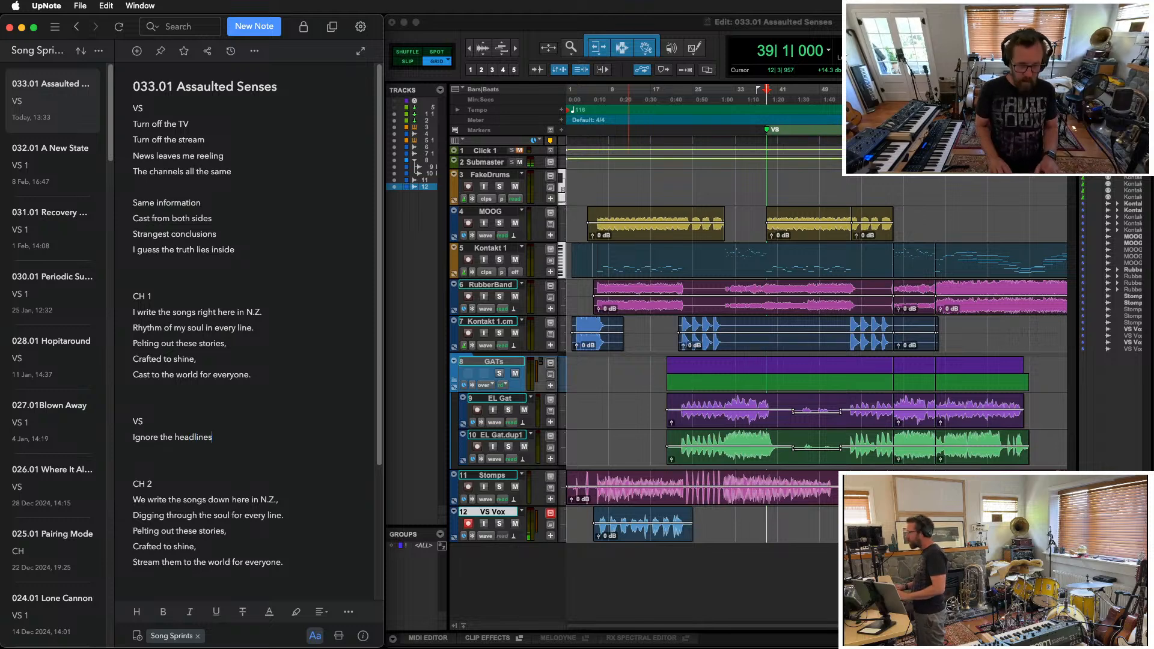
pyautogui.press('Return')
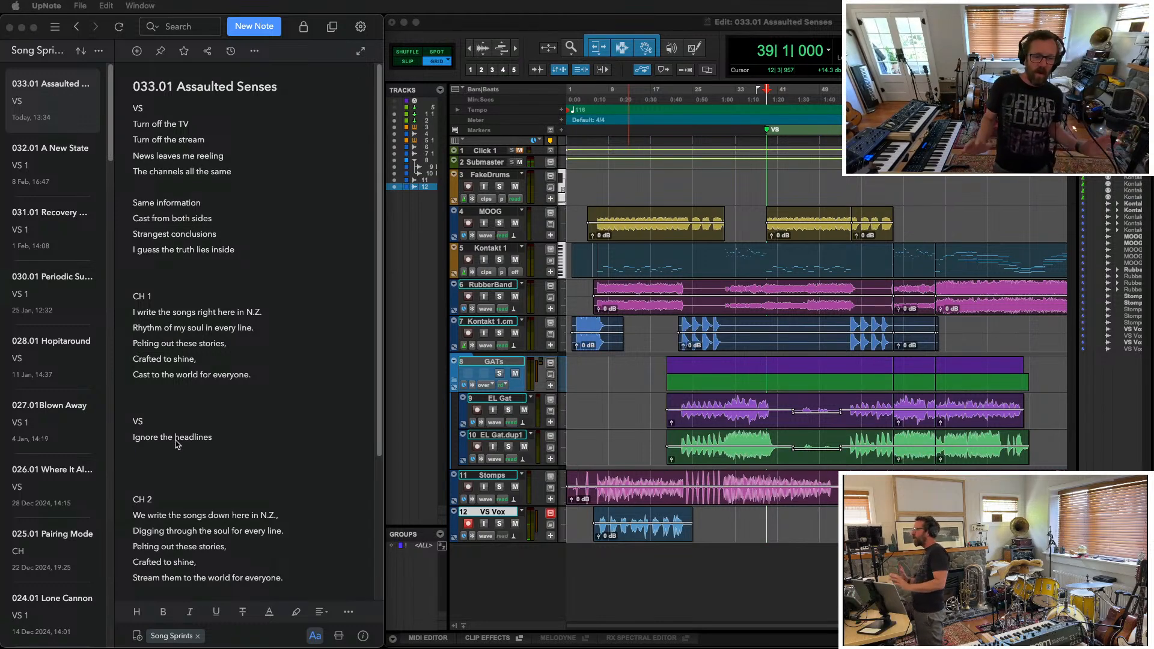
pyautogui.click(184, 457)
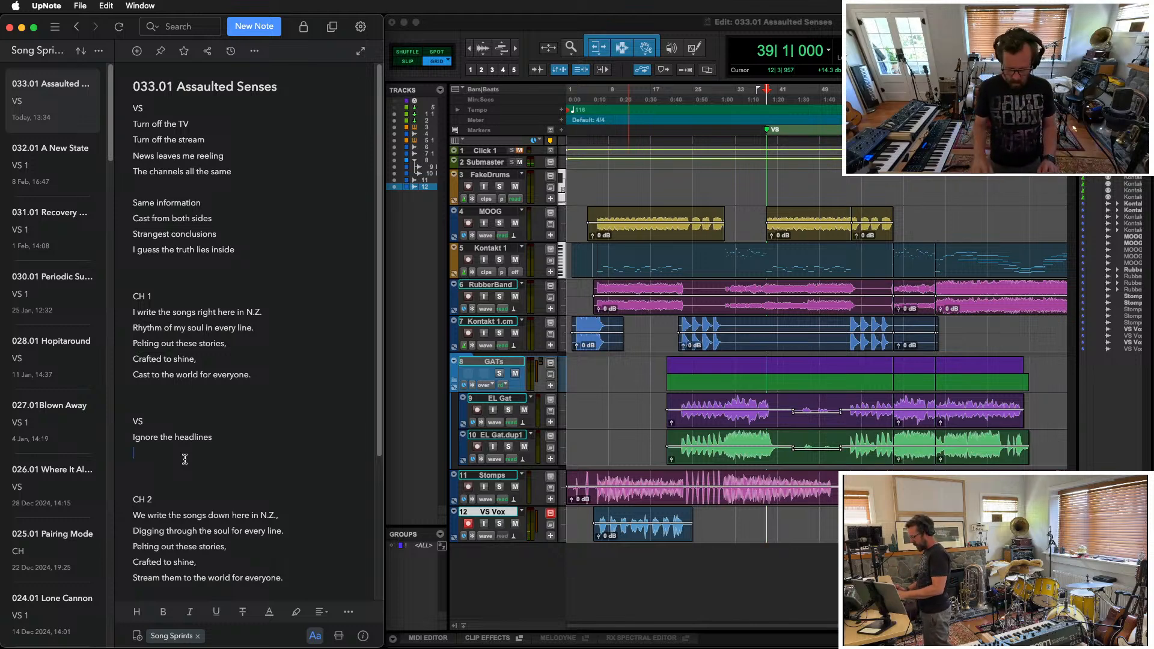
pyautogui.press('super+equal')
pyautogui.press('super+minus')
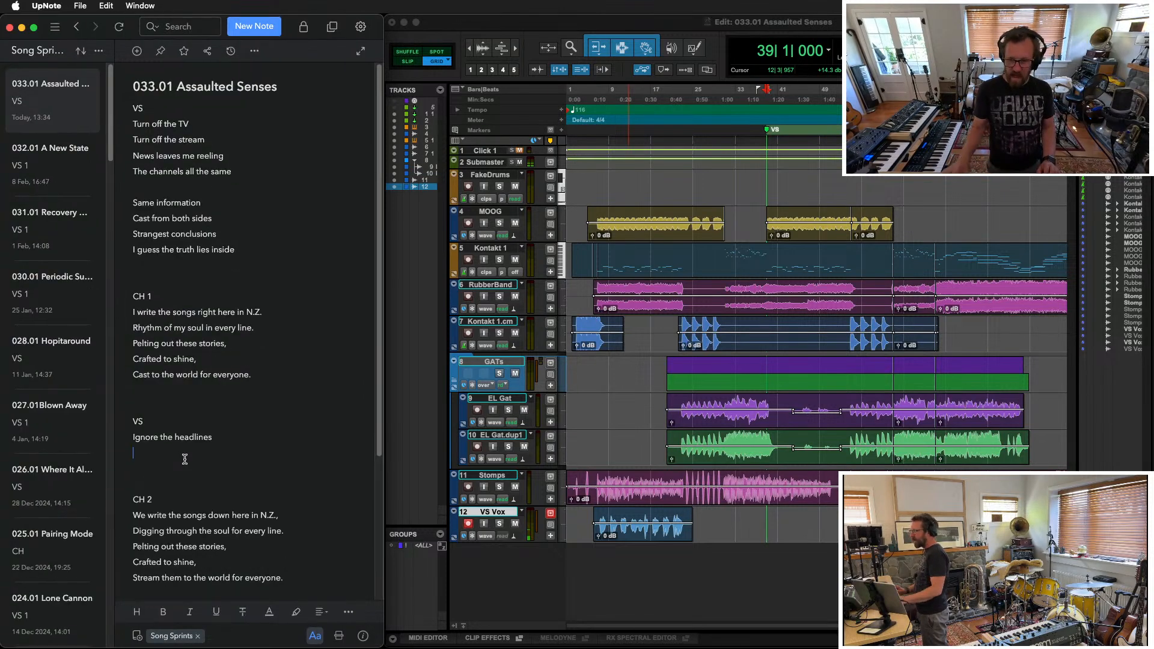
pyautogui.press('super+Tab')
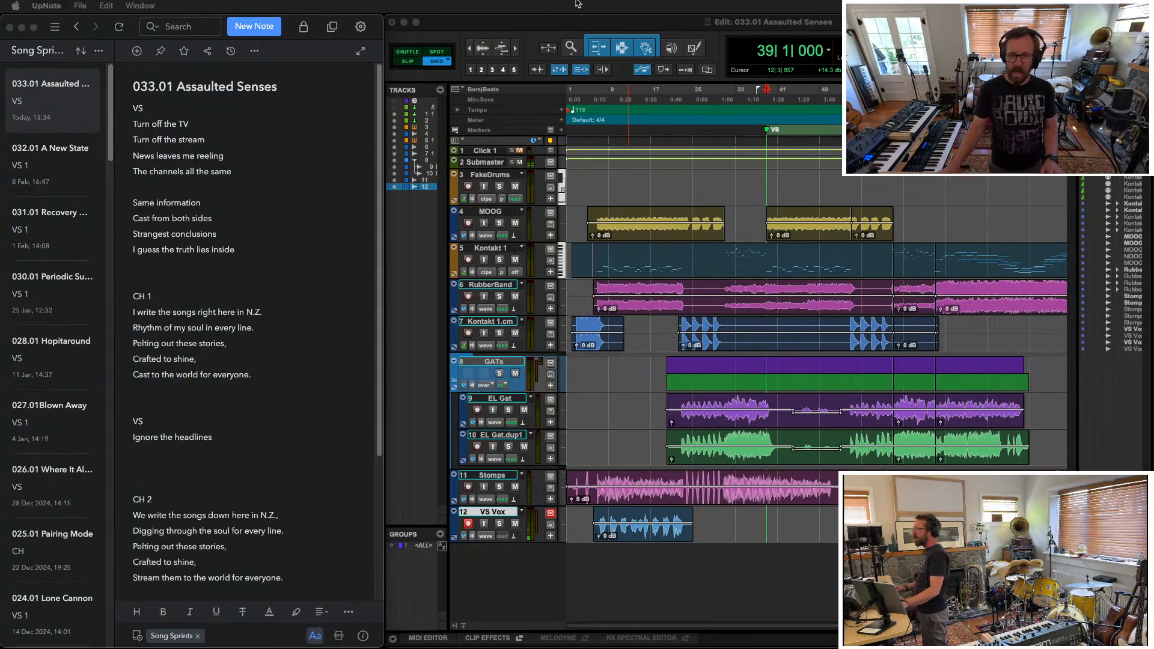
pyautogui.press('super+equal')
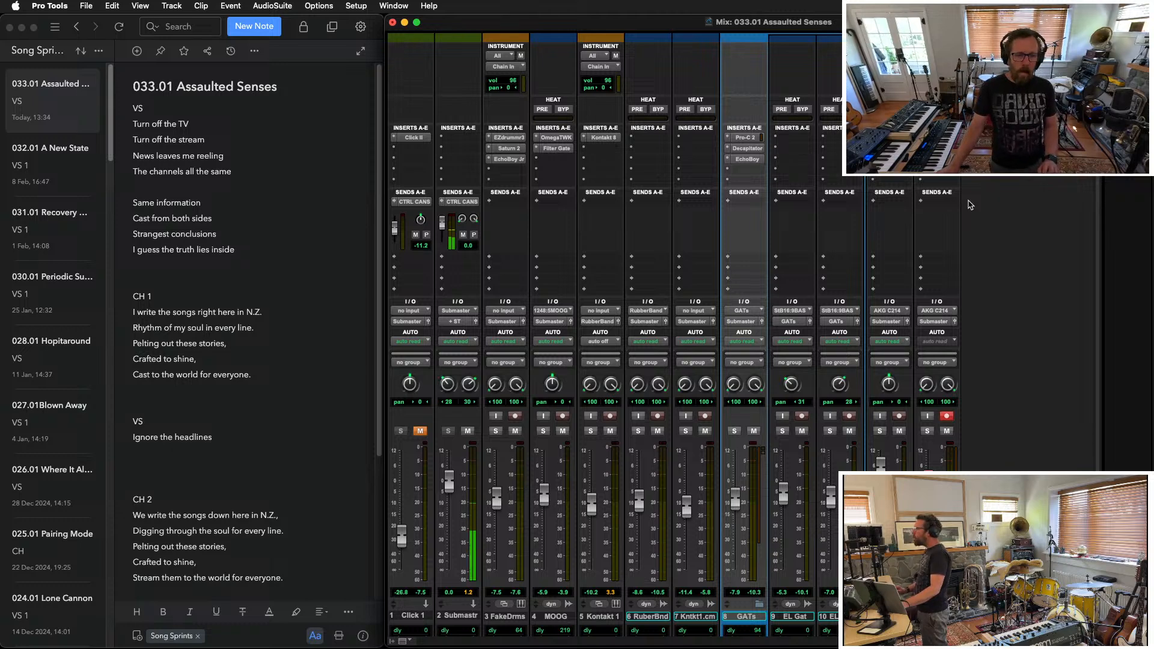
pyautogui.press('super+equal')
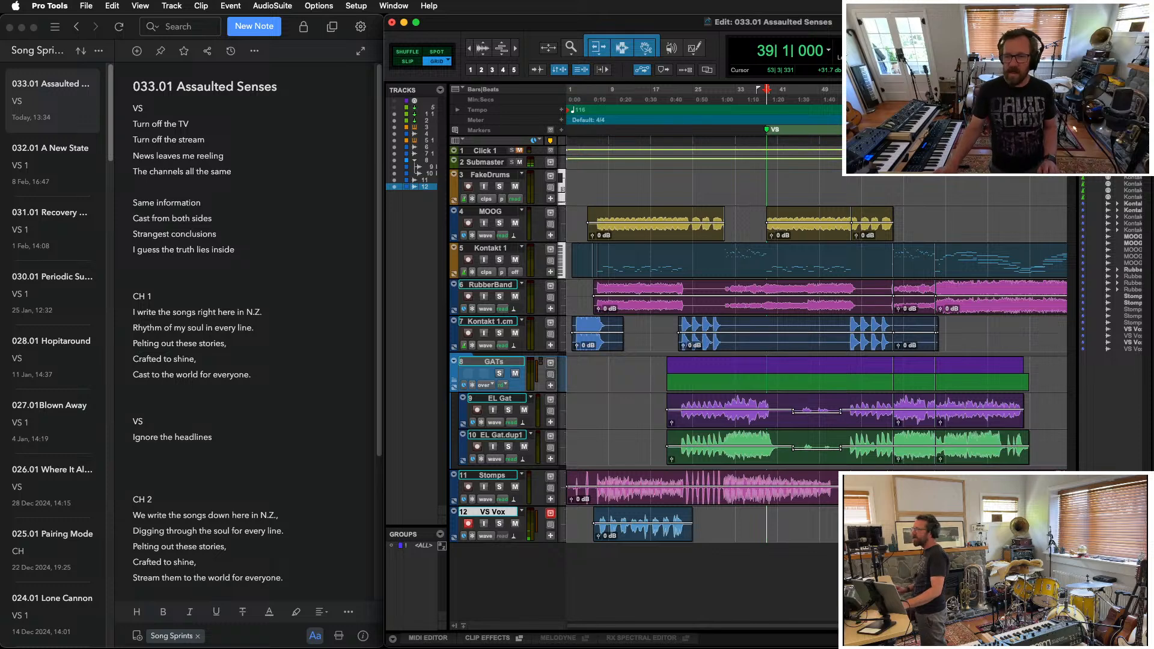
# Step: Return to the UpNote lyrics and continue the second verse with "Don't click on the bait", "Draw your conclusions" and "But not from your mates"
pyautogui.click(179, 451)
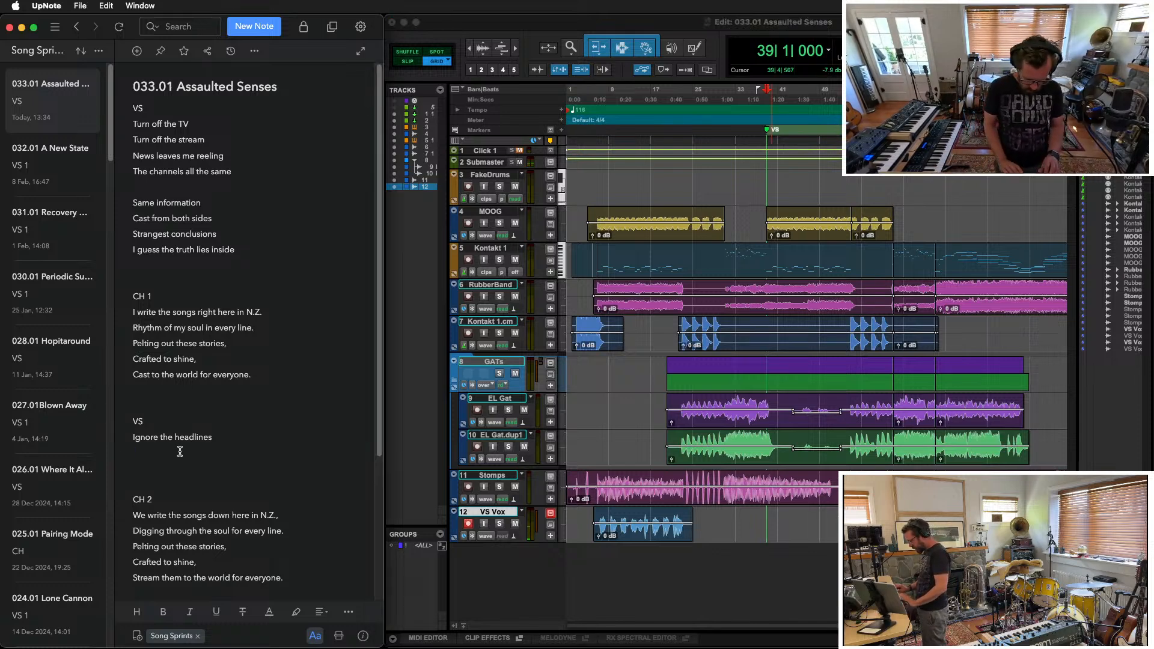
pyautogui.write("Don't click on the bait")
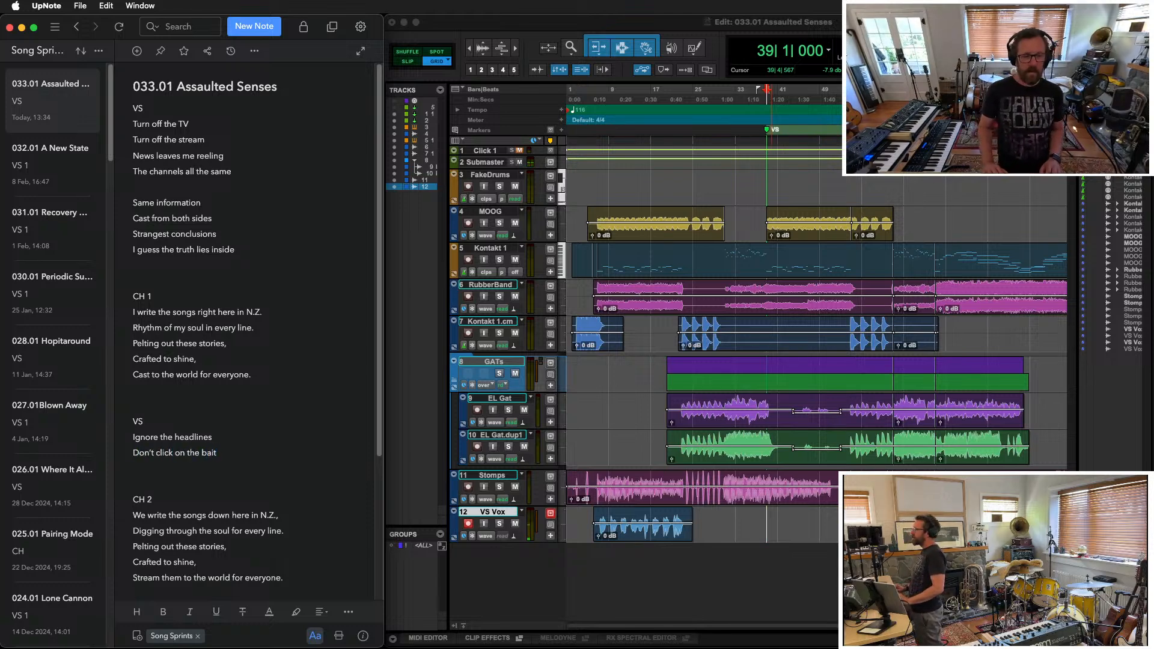
pyautogui.press('Return')
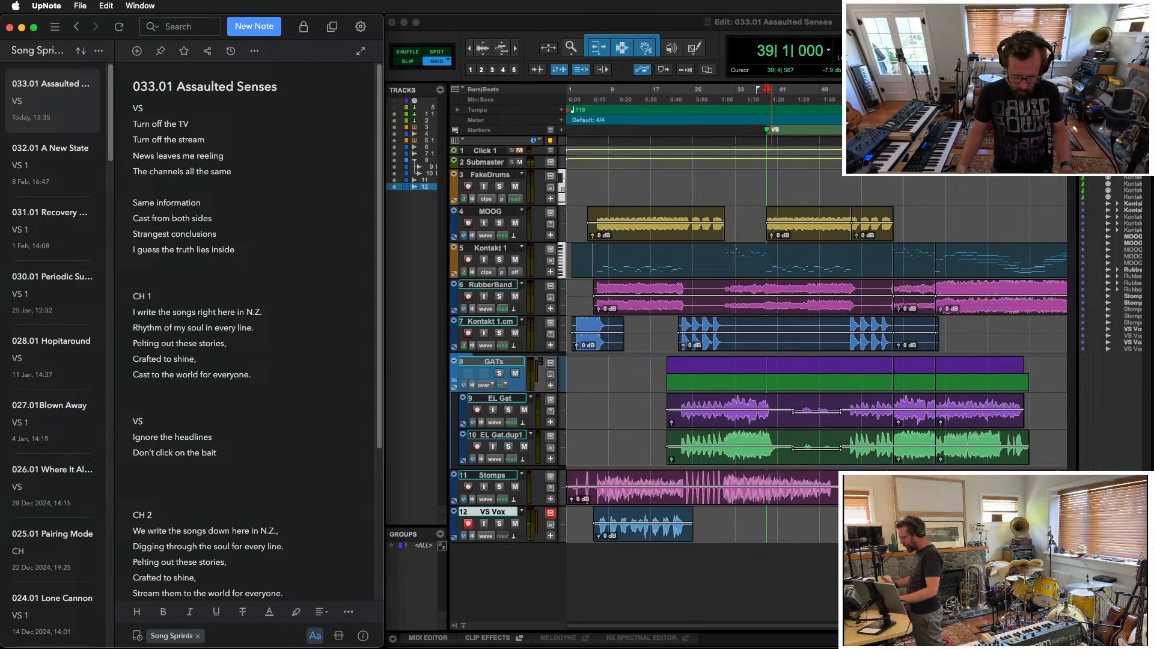
pyautogui.write('Dra')
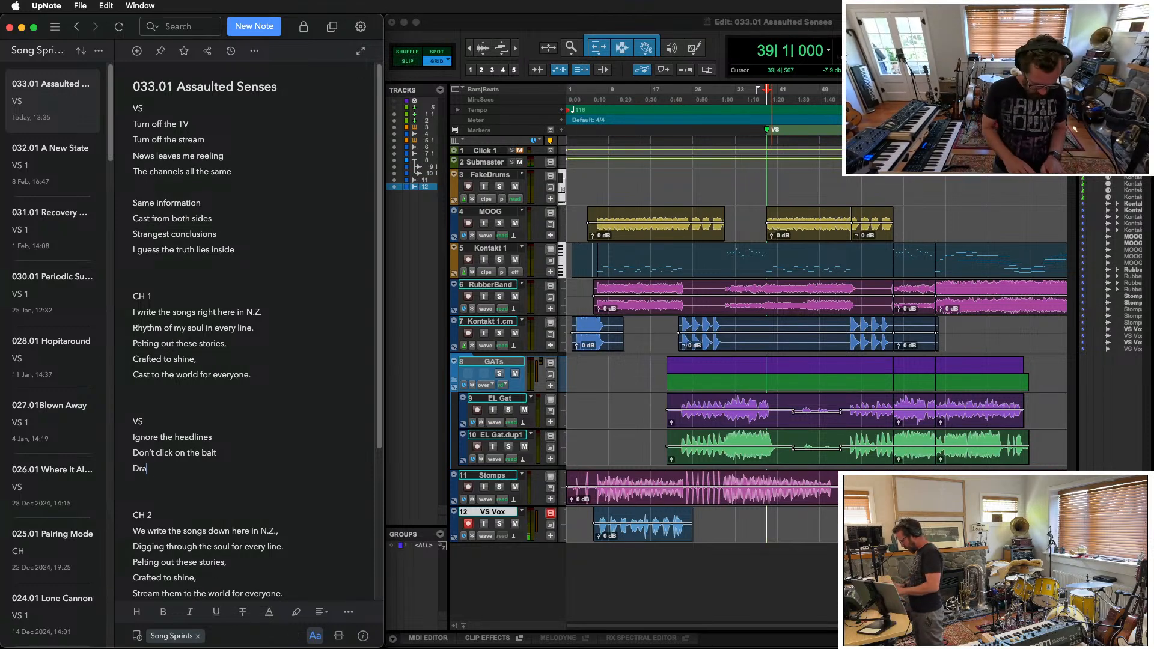
pyautogui.write('w your conco')
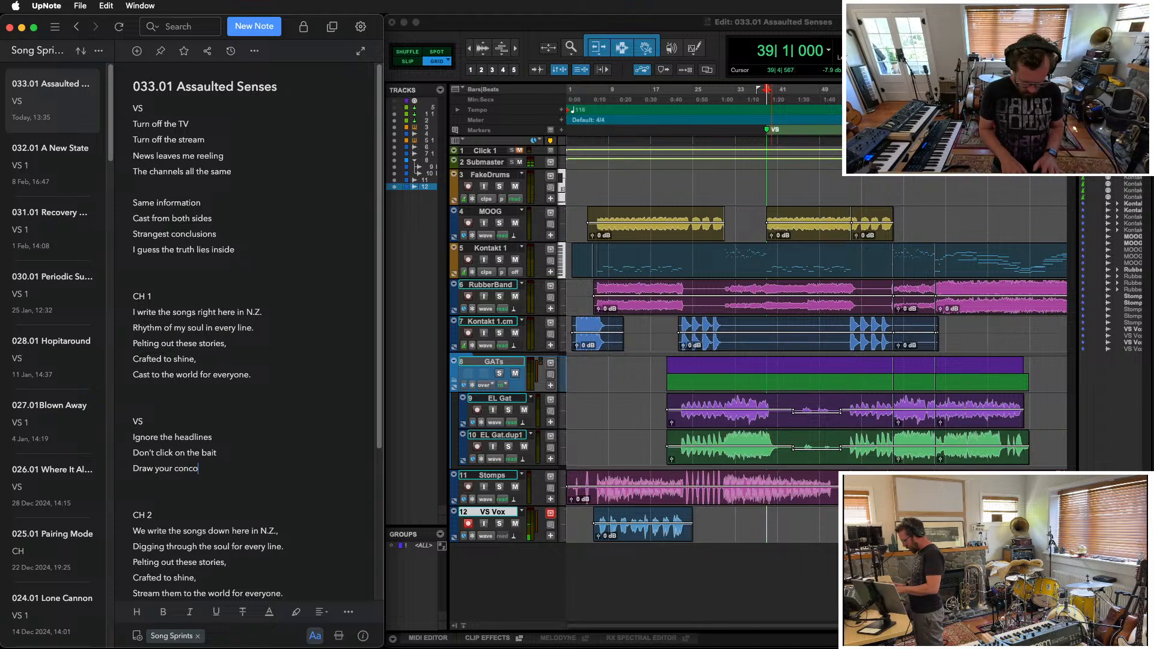
pyautogui.write('lsuons')
pyautogui.hotkey('alt', 'shift', 'Left')
pyautogui.write('conclusions')
pyautogui.press('Return')
pyautogui.write('But not from your nates')
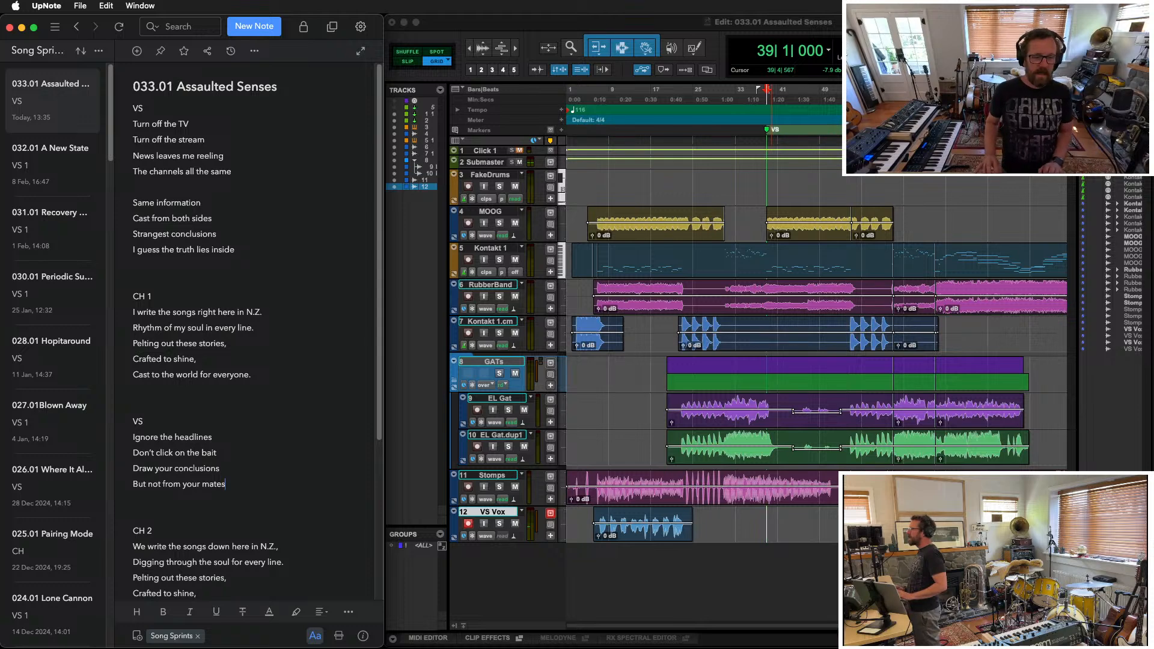
# Step: Start a new stanza after a blank line with the lines "Take careful notice" and "Of what's going on"
pyautogui.press('Return')
pyautogui.press('Return')
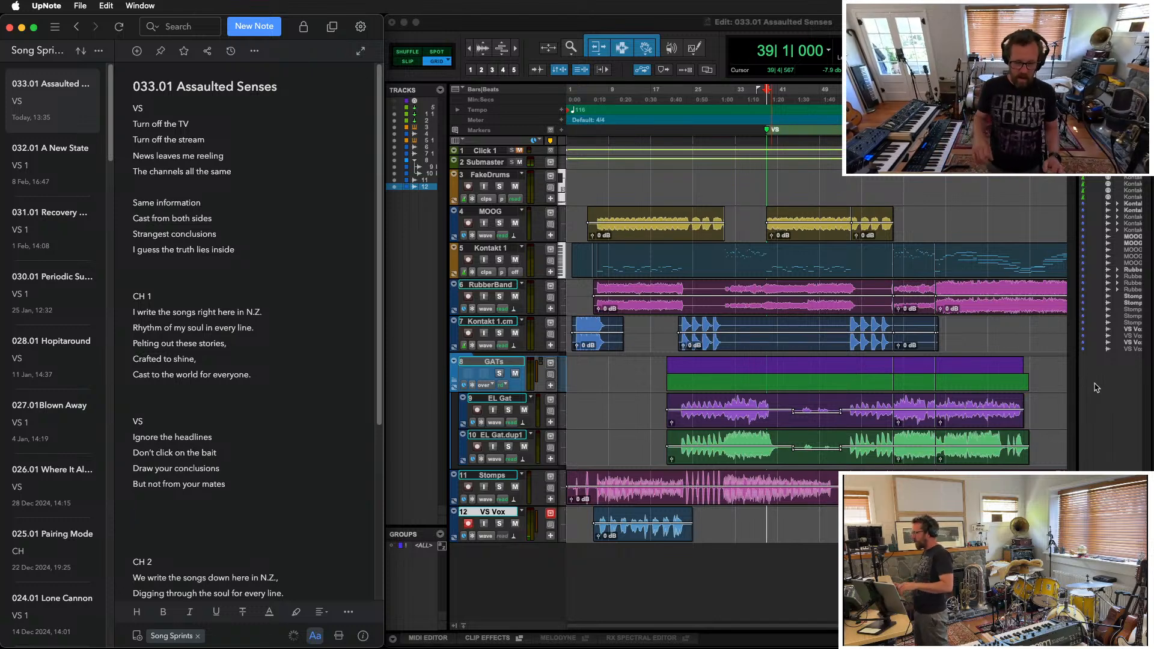
pyautogui.write('Take c')
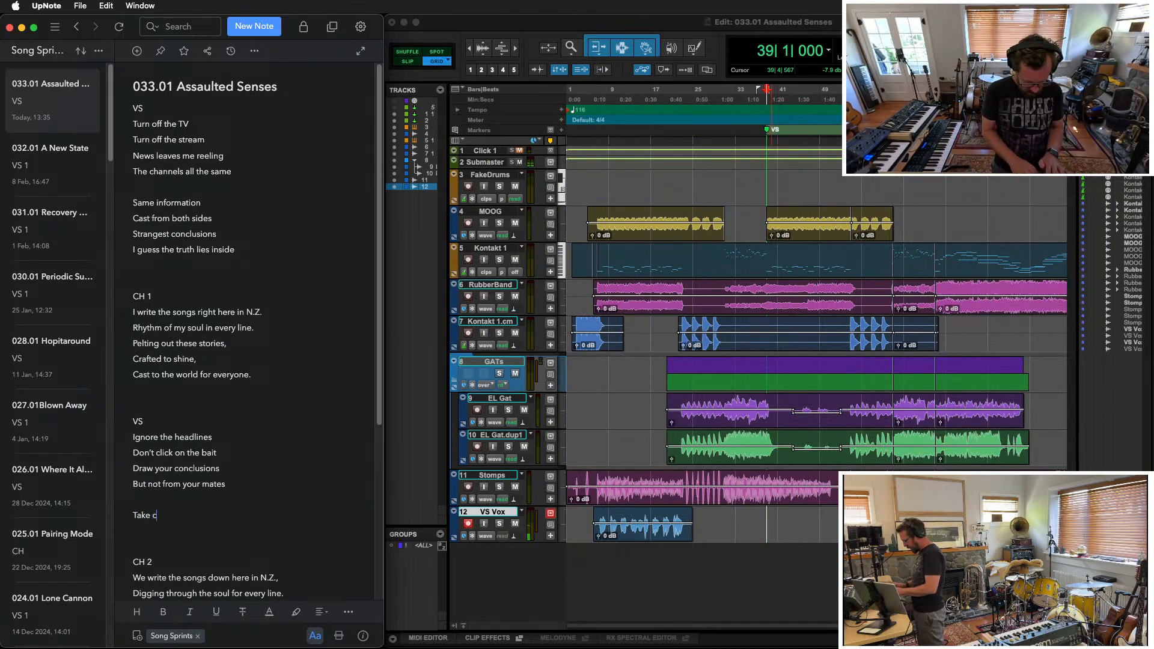
pyautogui.write('areful notice')
pyautogui.press('Return')
pyautogui.write('Of w')
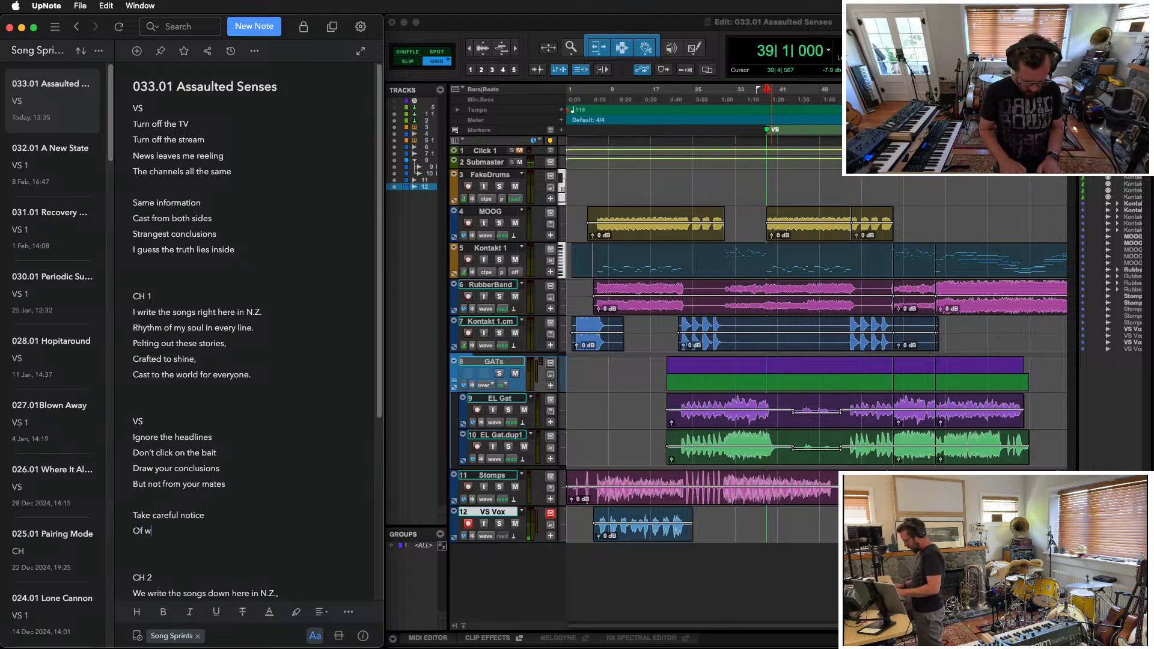
pyautogui.write("hat's going")
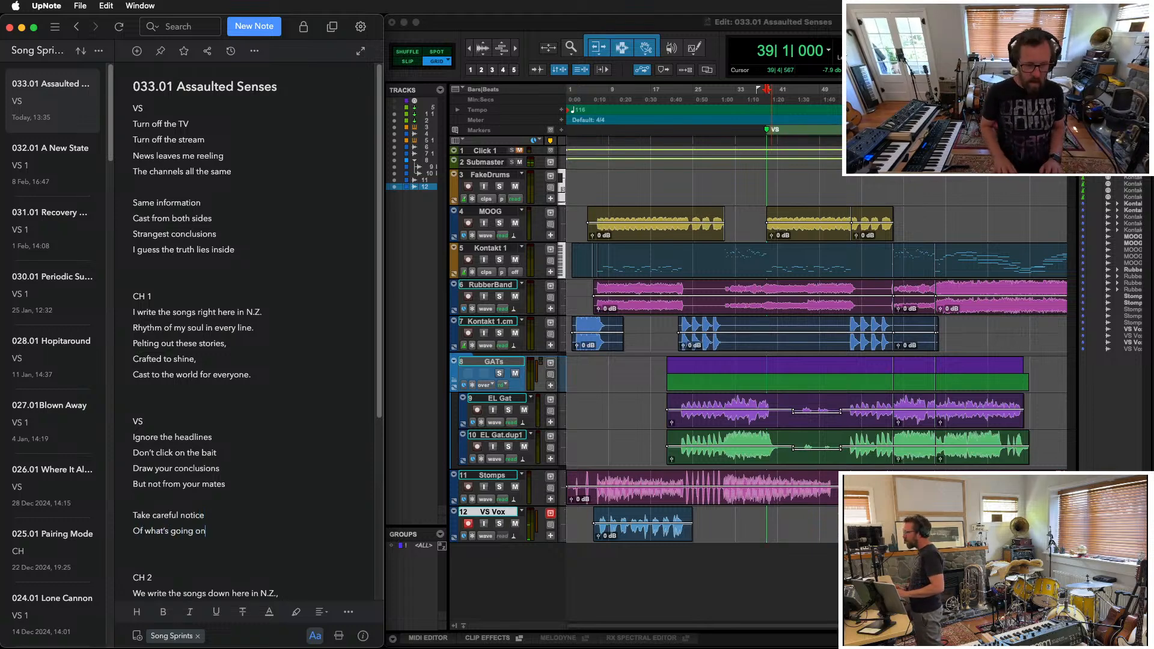
pyautogui.write(' on')
pyautogui.press('Return')
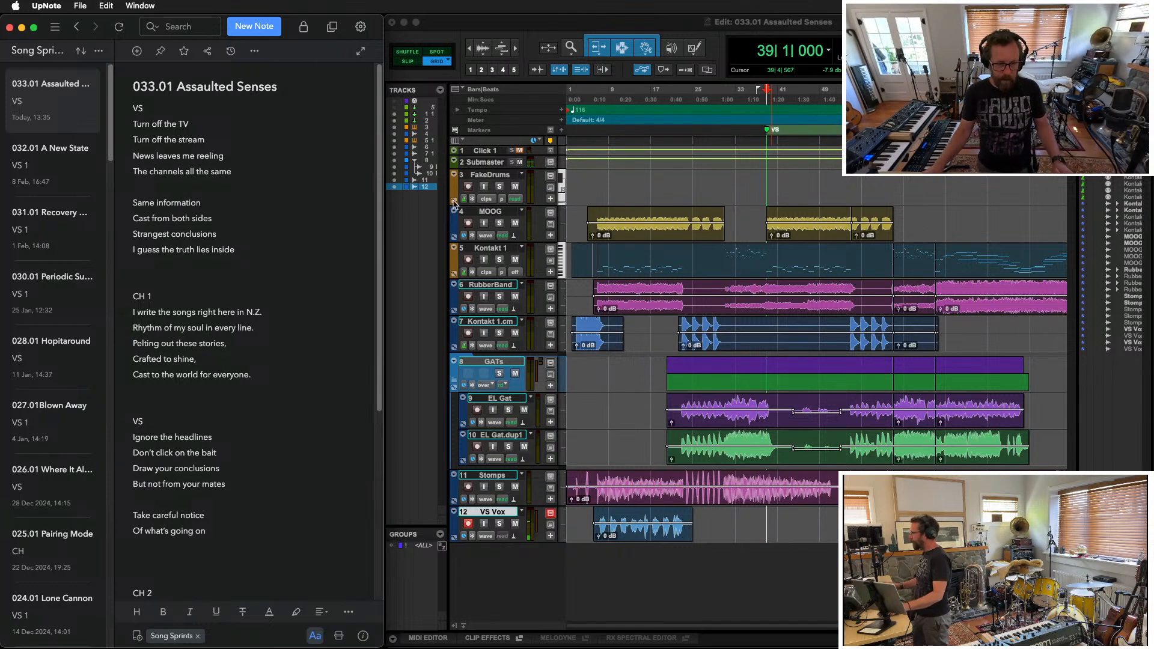
# Step: Add "Cos if you ignore it" as the third line of the second verse's new stanza
pyautogui.scroll(-2, 158, 348)
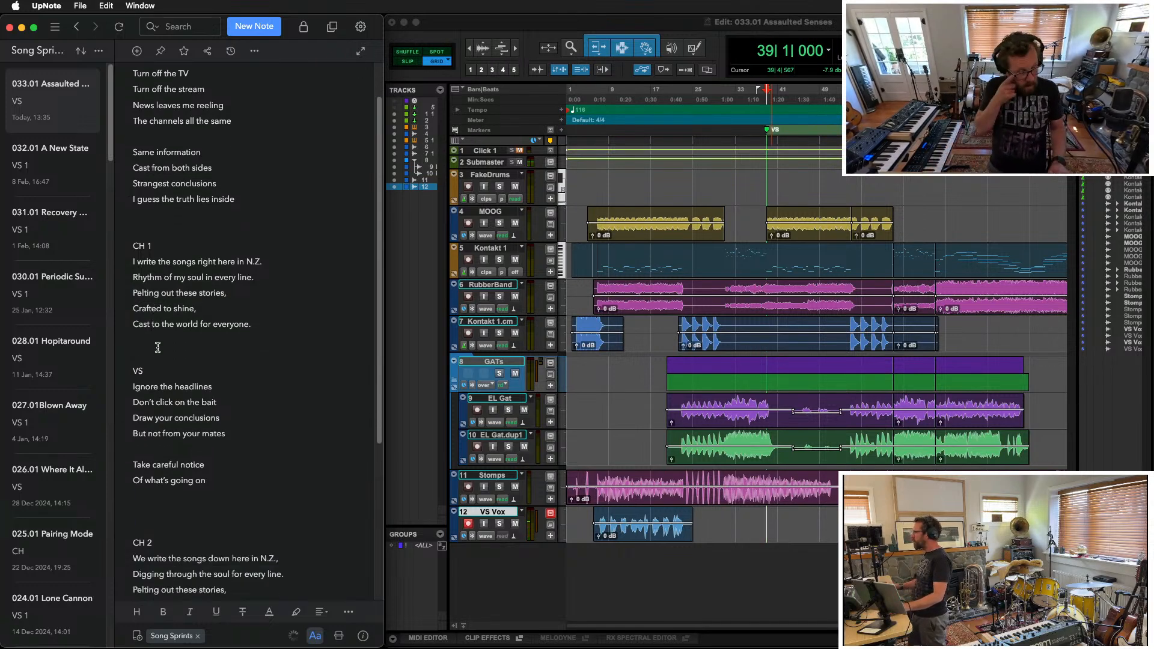
pyautogui.write('Co')
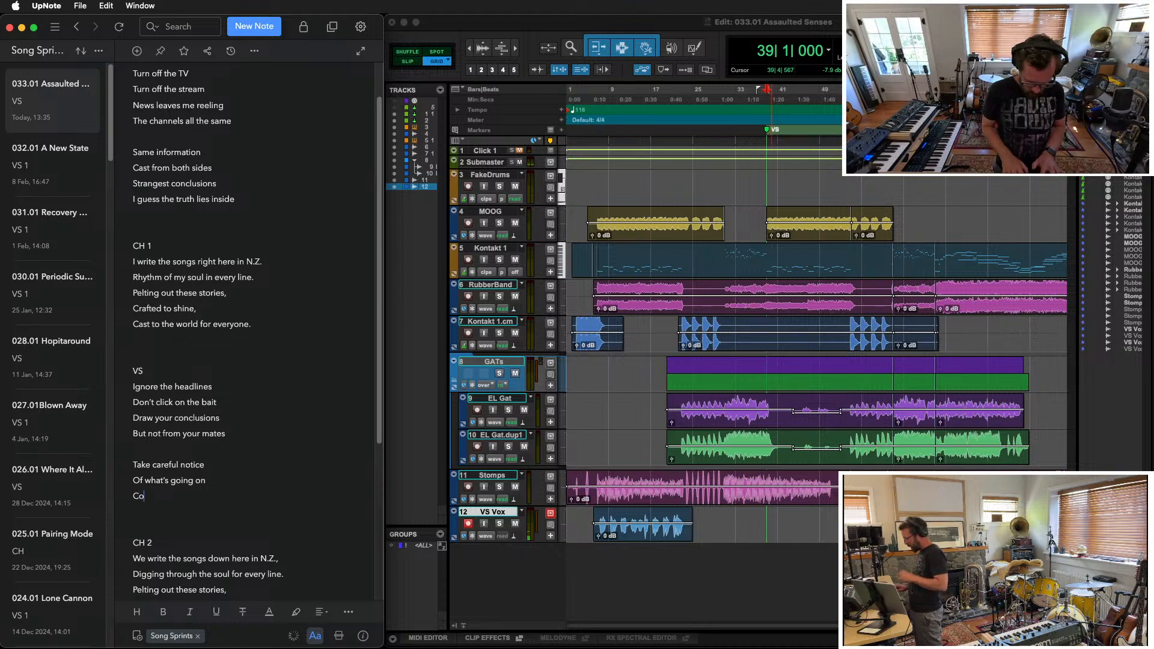
pyautogui.write('s if you ignore it')
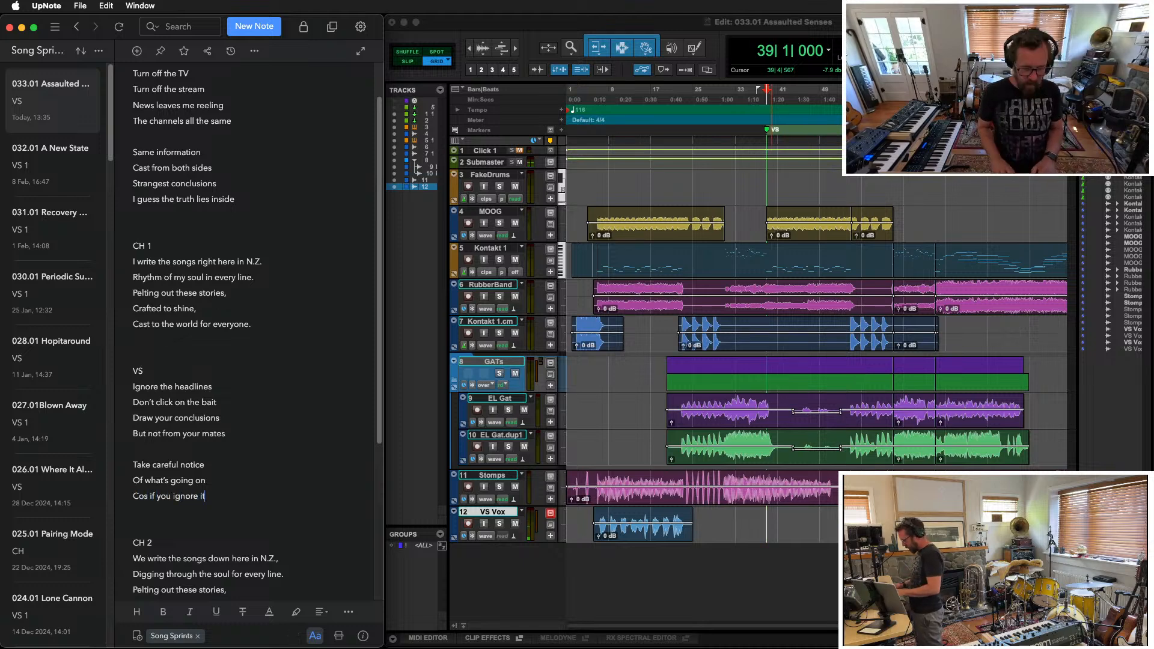
pyautogui.press('Return')
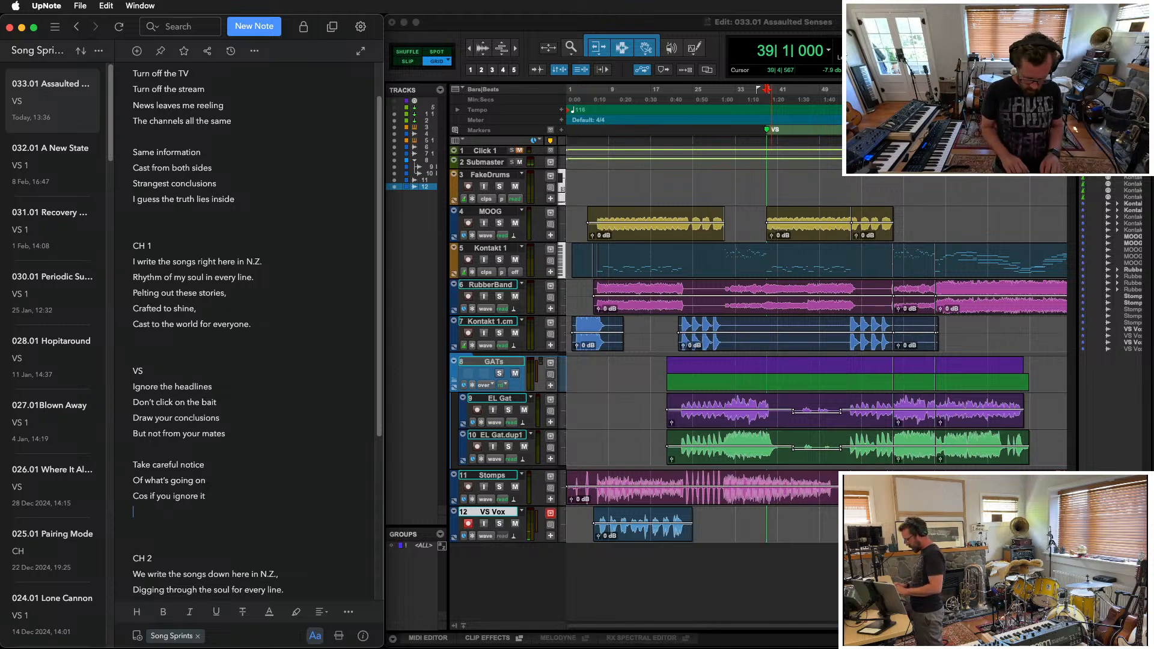
pyautogui.write('You might end')
pyautogui.press('super+shift+Left')
pyautogui.press('BackSpace')
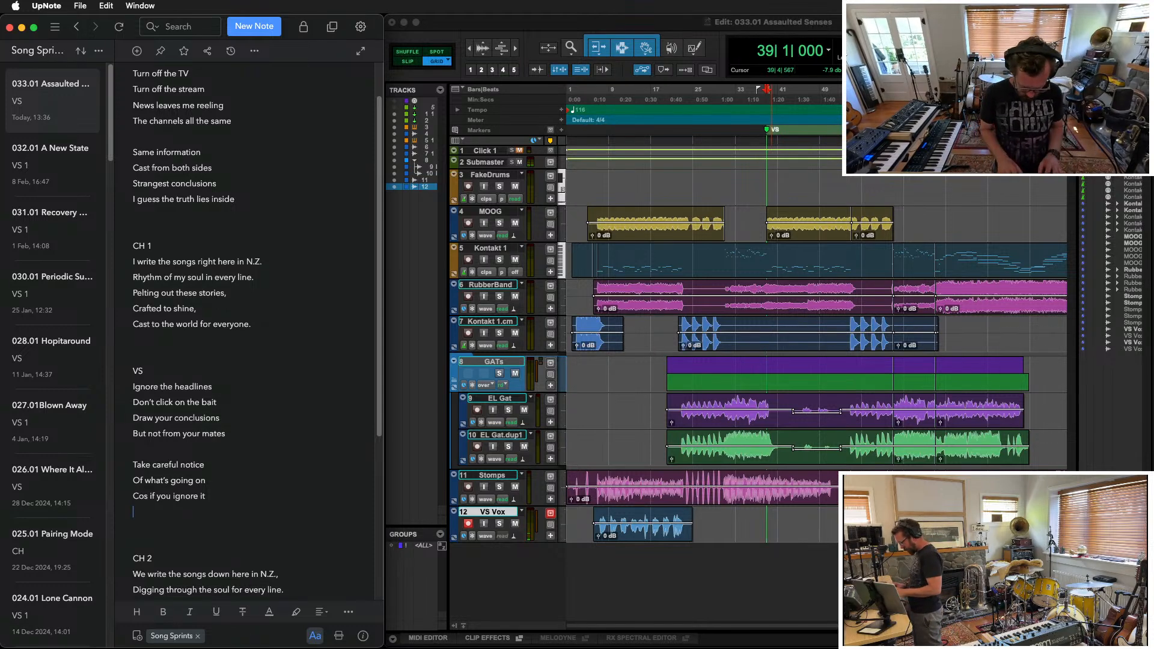
# Step: Write the stanza's closing line, beginning "It'll keep going on and on"
pyautogui.write("'l")
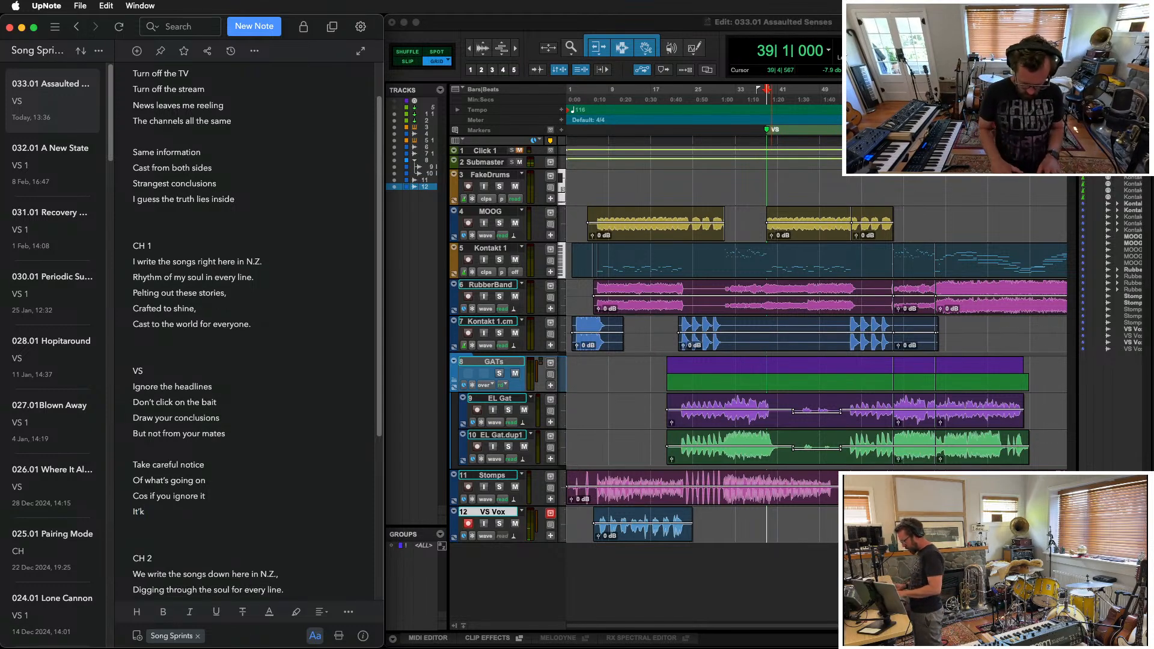
pyautogui.write('l keep going on and on a')
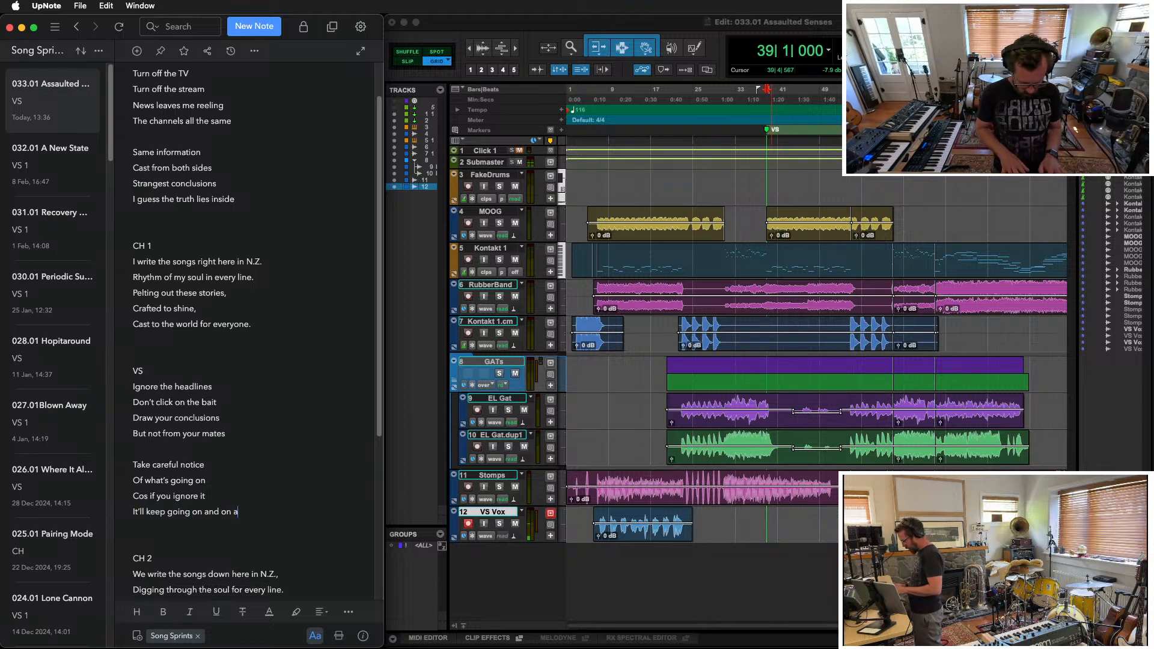
# Step: Finish the second verse's last lyric line as "It'll keep going on and on and on and on" in the song note
pyautogui.write('nd on and on')
pyautogui.press('Return')
pyautogui.press('Delete')
pyautogui.press('Delete')
pyautogui.press('Return')
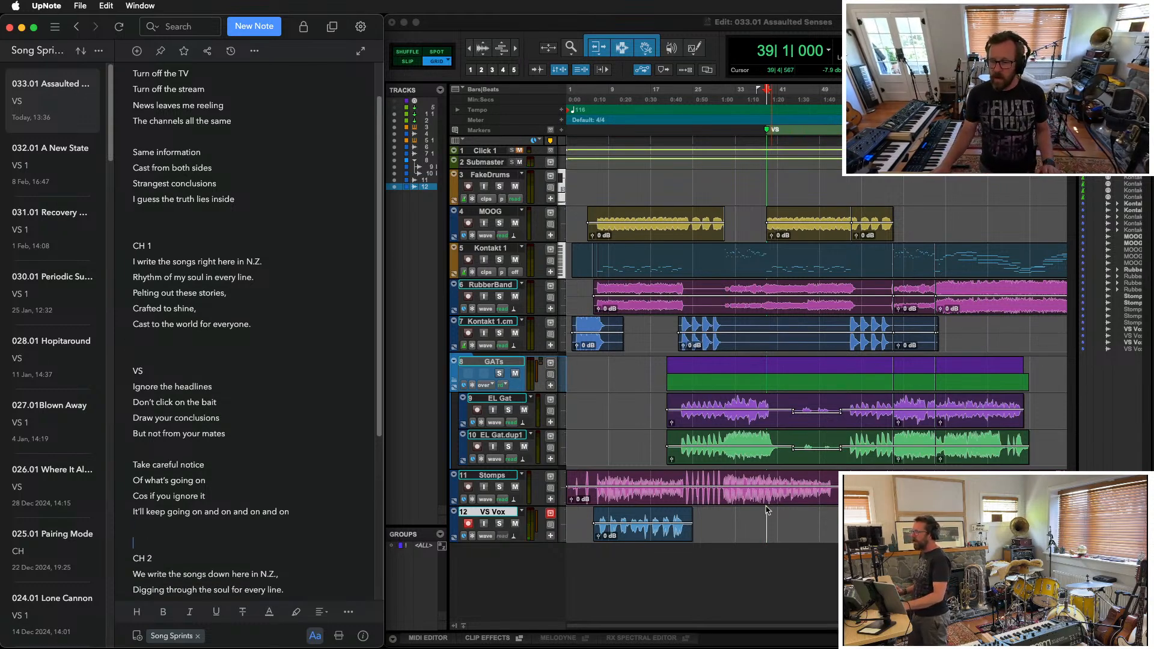
# Step: Switch to Pro Tools and set the insertion point at bar 37 on the VS Vox track
pyautogui.click(769, 524)
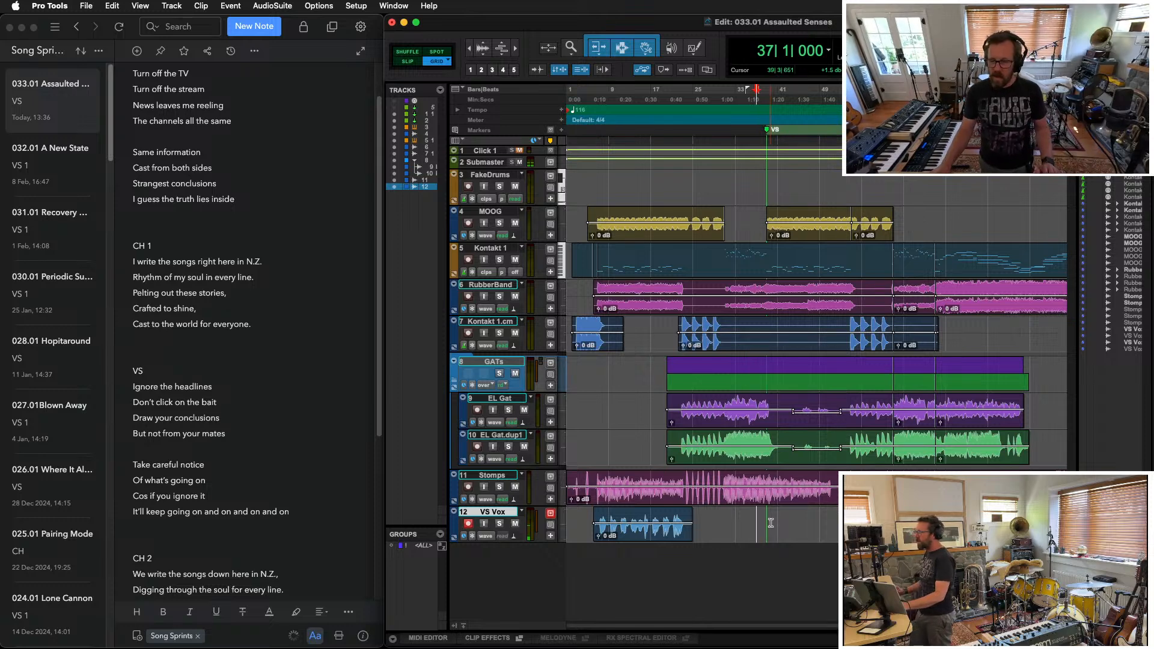
pyautogui.hscroll(10, 751, 498)
pyautogui.hscroll(-5, 751, 497)
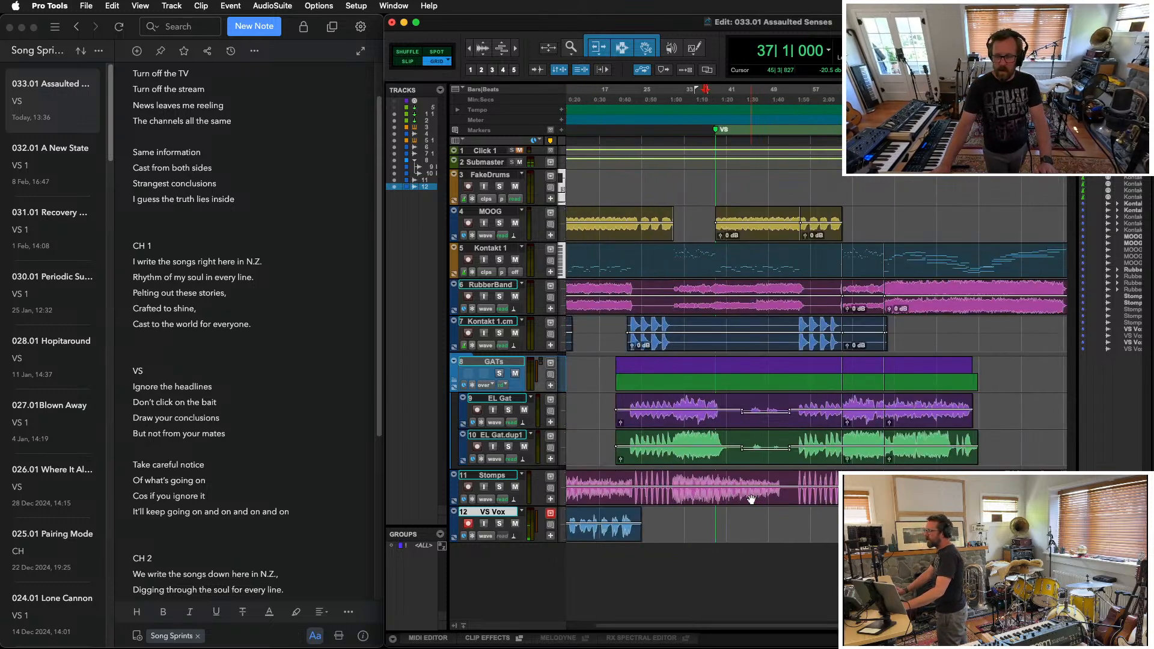
pyautogui.hscroll(3, 759, 485)
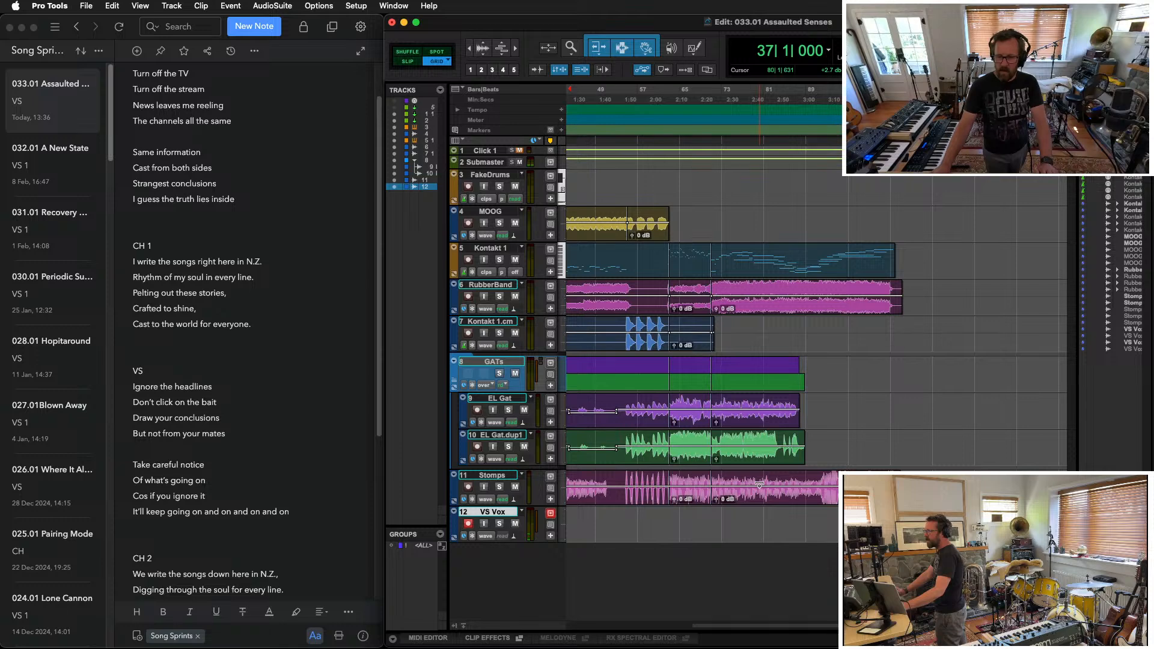
pyautogui.hscroll(-10, 759, 484)
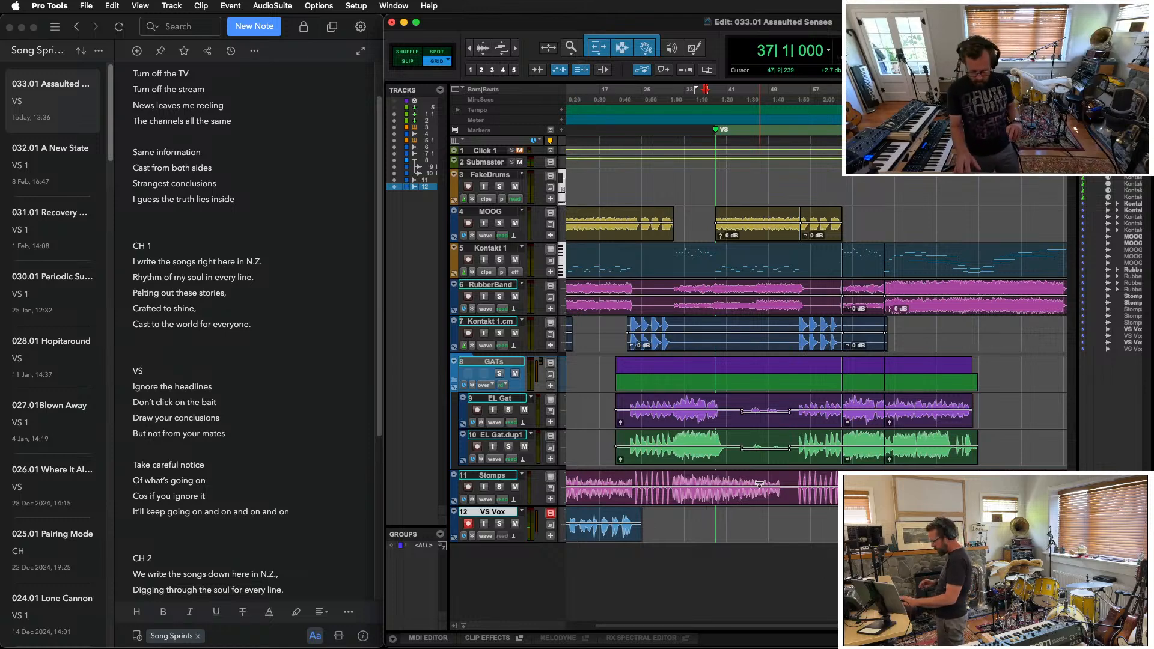
pyautogui.press('super+space')
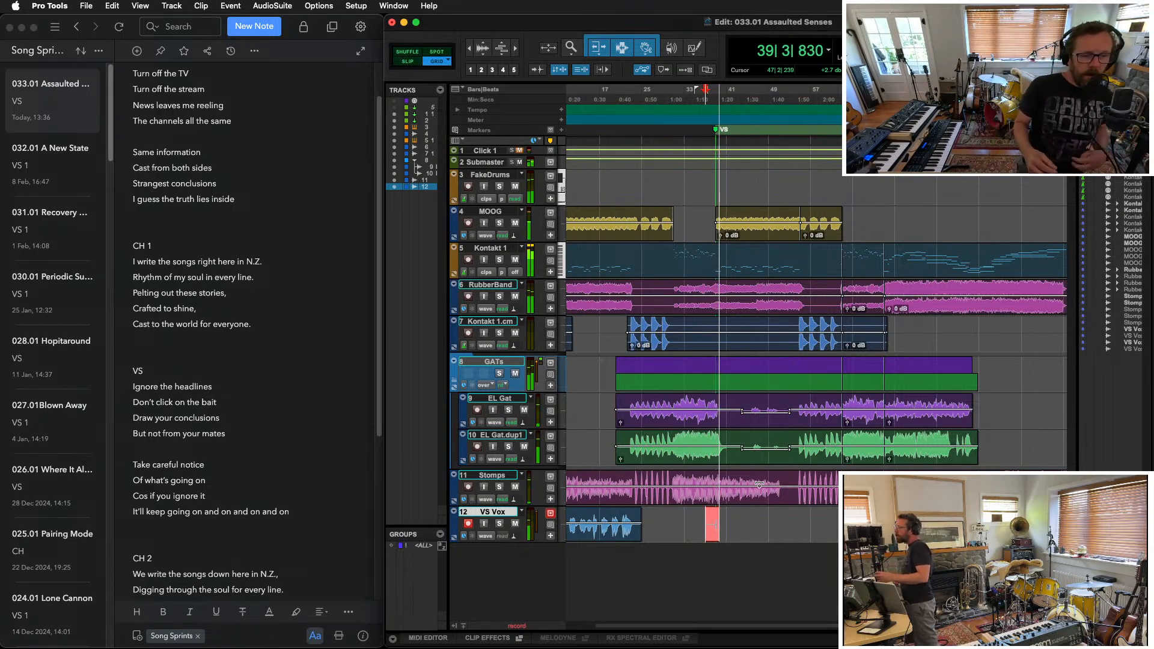
pyautogui.press('super+period')
pyautogui.press('super+space')
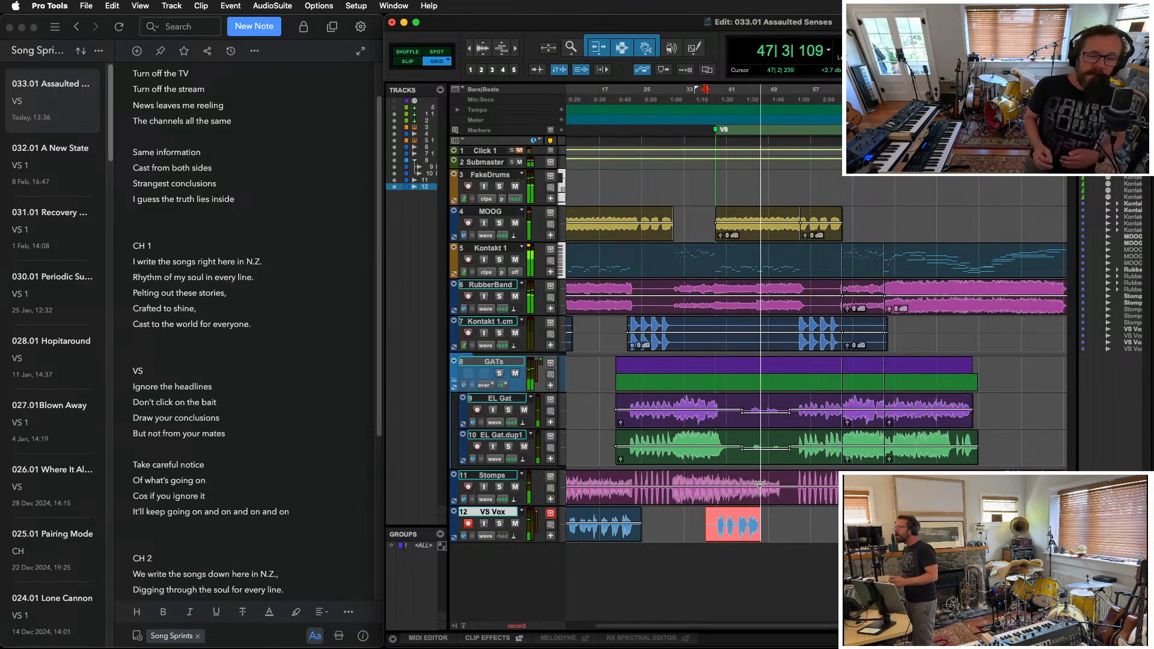
pyautogui.press('super+period')
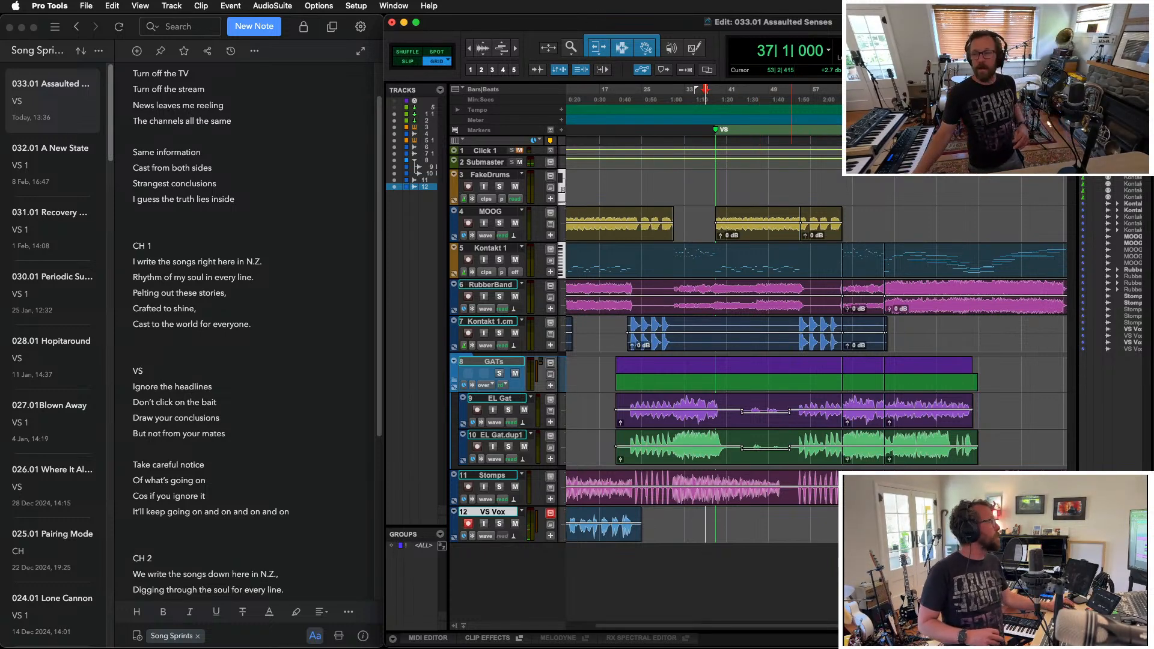
pyautogui.press('super+space')
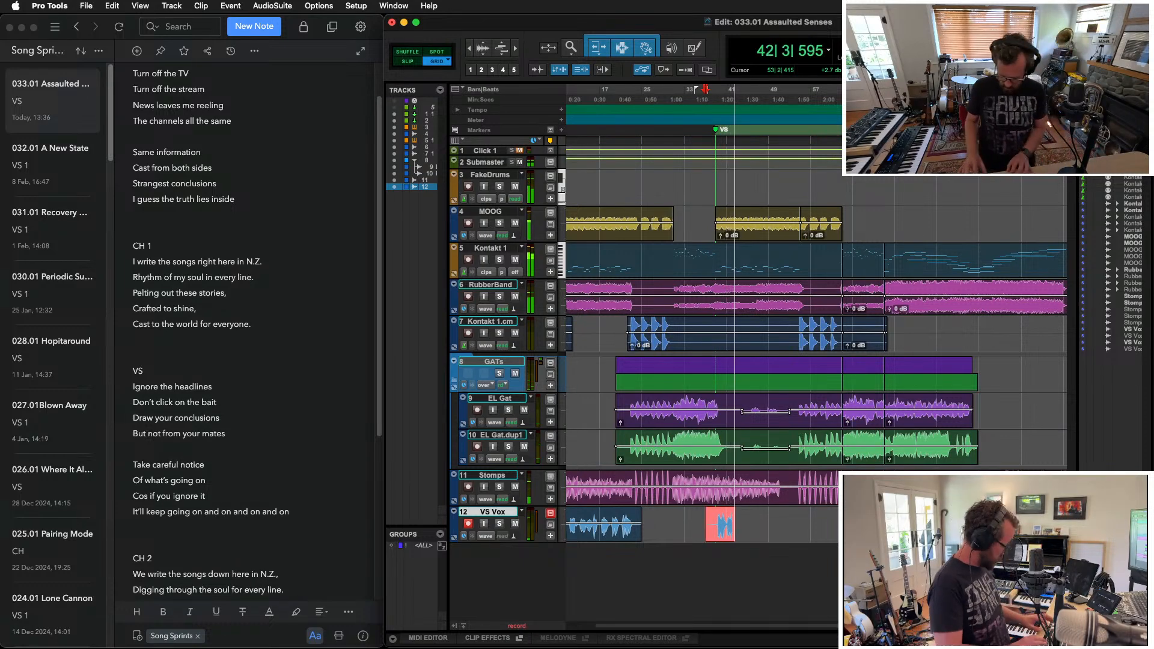
pyautogui.press('super+period')
# Step: Record the second verse vocal on the VS Vox track from bar 37 and disarm the track
pyautogui.press('super+space')
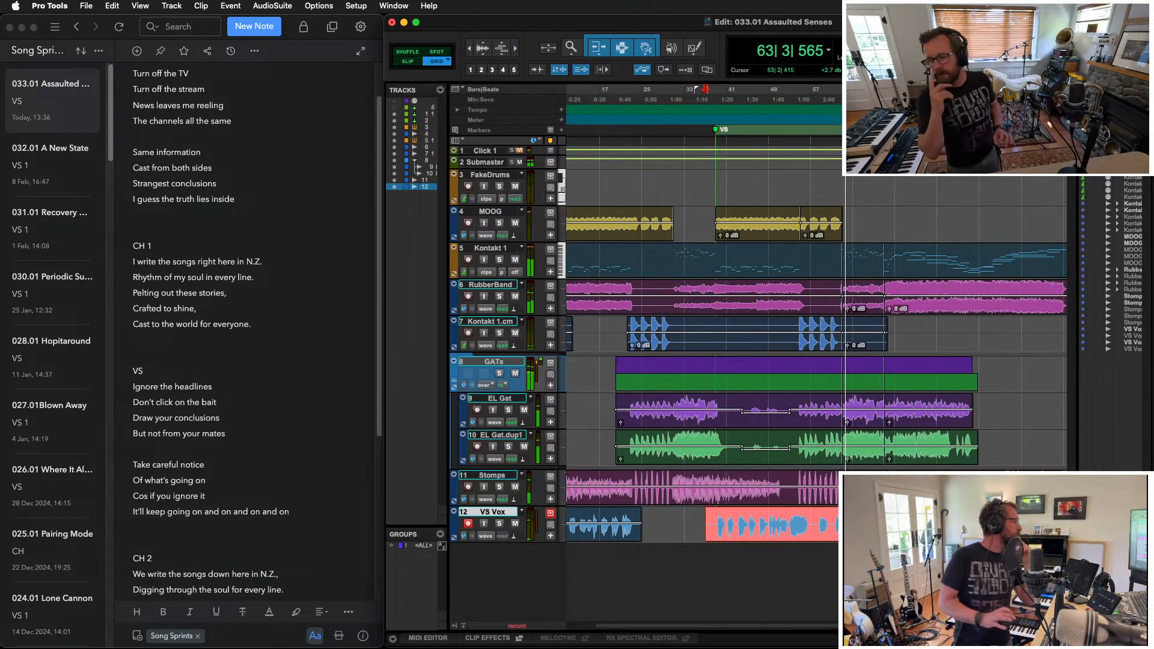
pyautogui.press('space')
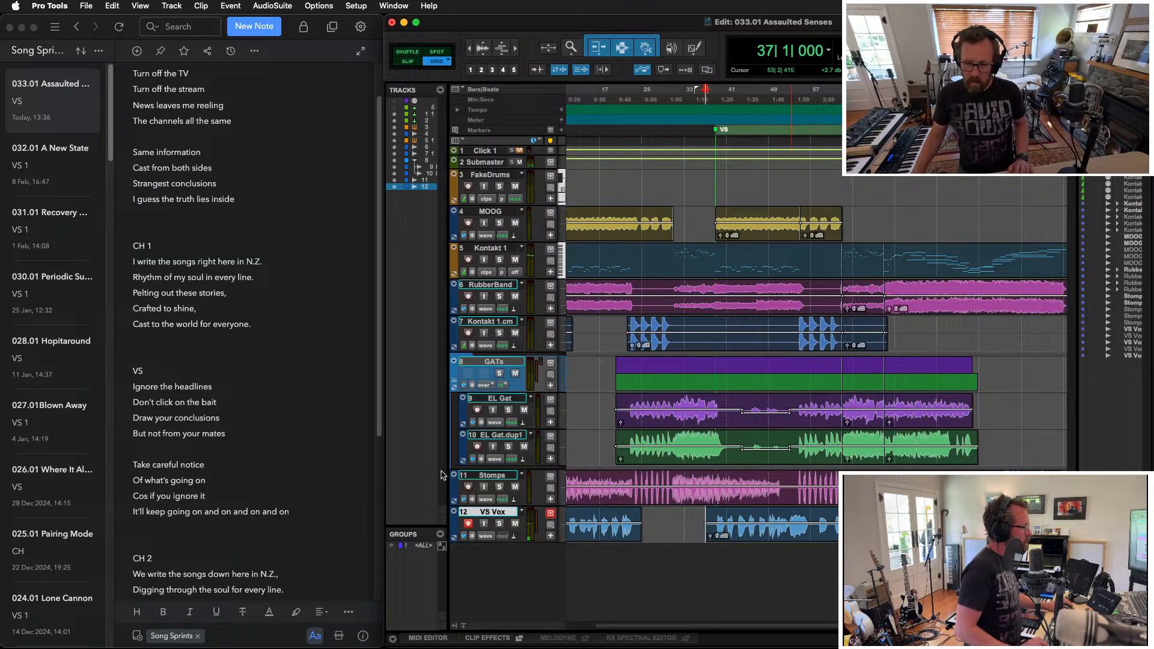
pyautogui.click(469, 524)
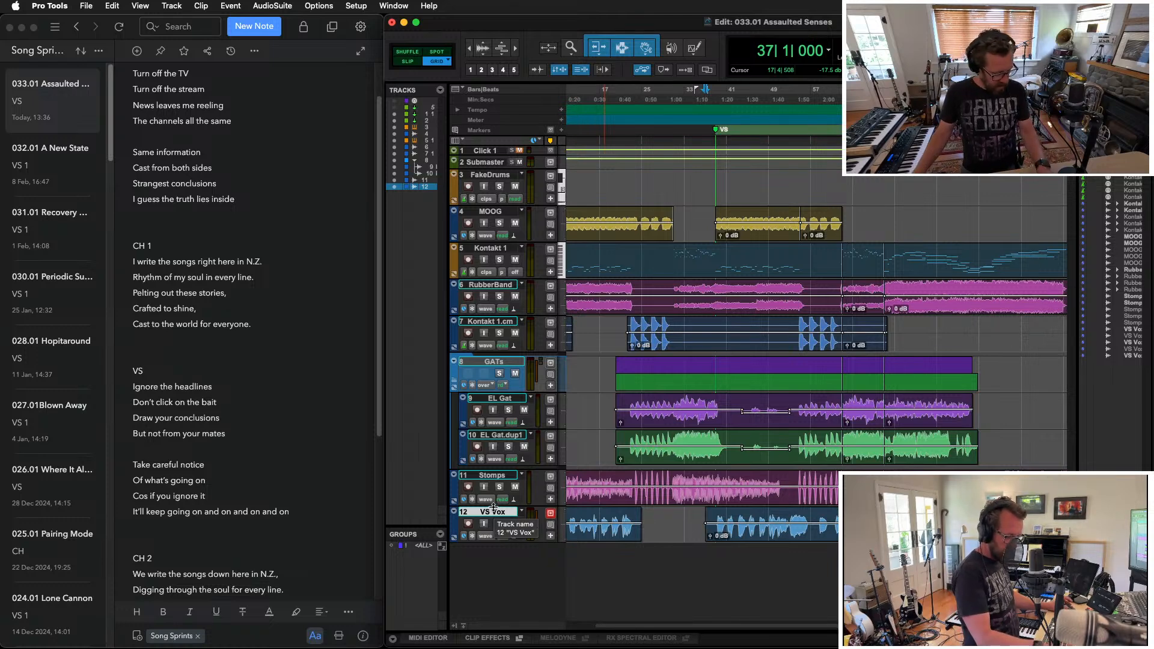
# Step: Duplicate the VS Vox track without its clips and rename the copy PreCH Vox
pyautogui.hotkey('alt', 'shift', 'd')
pyautogui.press('Return')
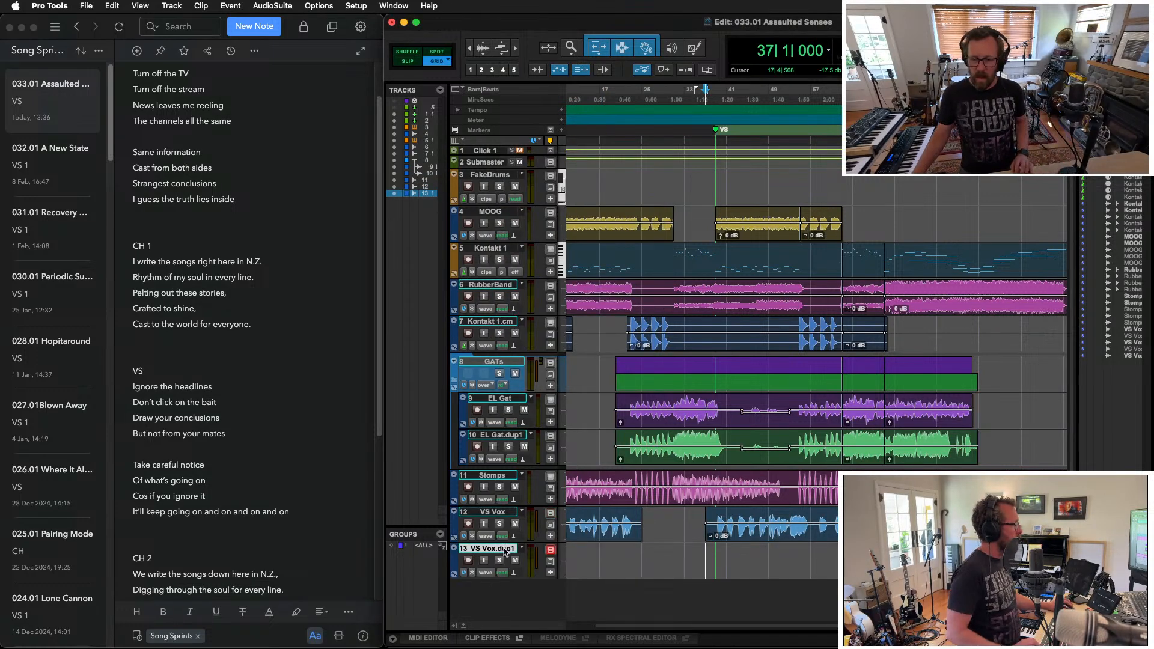
pyautogui.doubleClick(490, 548)
pyautogui.press('Right')
pyautogui.hotkey('alt', 'shift', 'Left')
pyautogui.hotkey('alt', 'Left')
pyautogui.hotkey('alt', 'Left')
pyautogui.hotkey('alt', 'shift', 'Right')
pyautogui.write('PreCH')
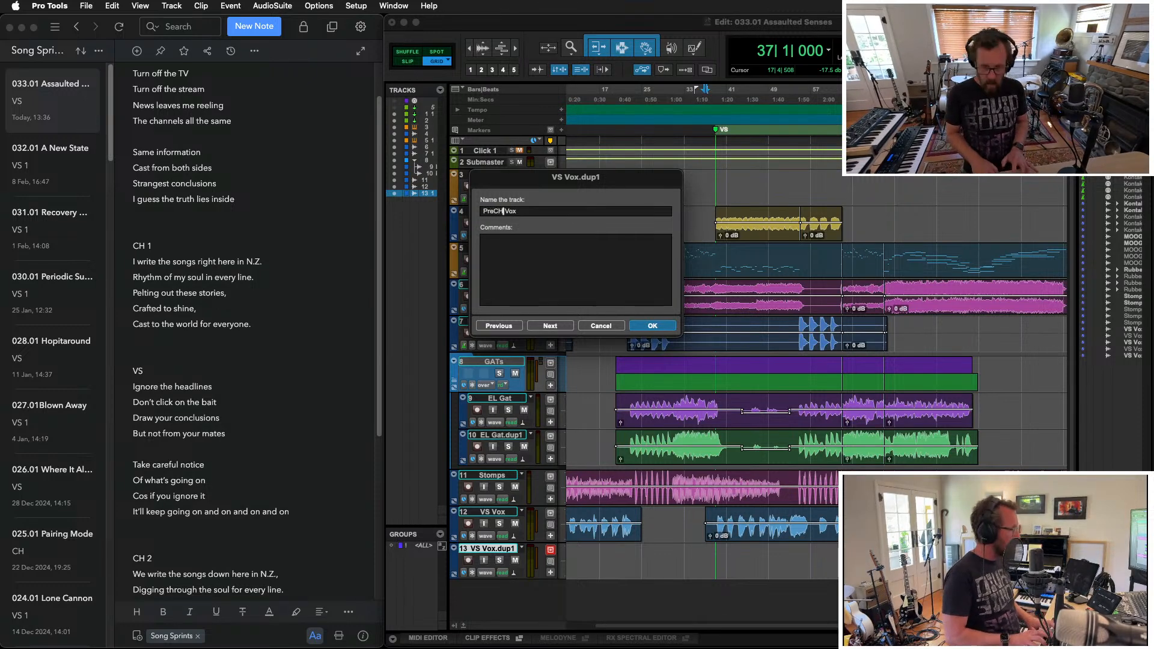
pyautogui.press('Return')
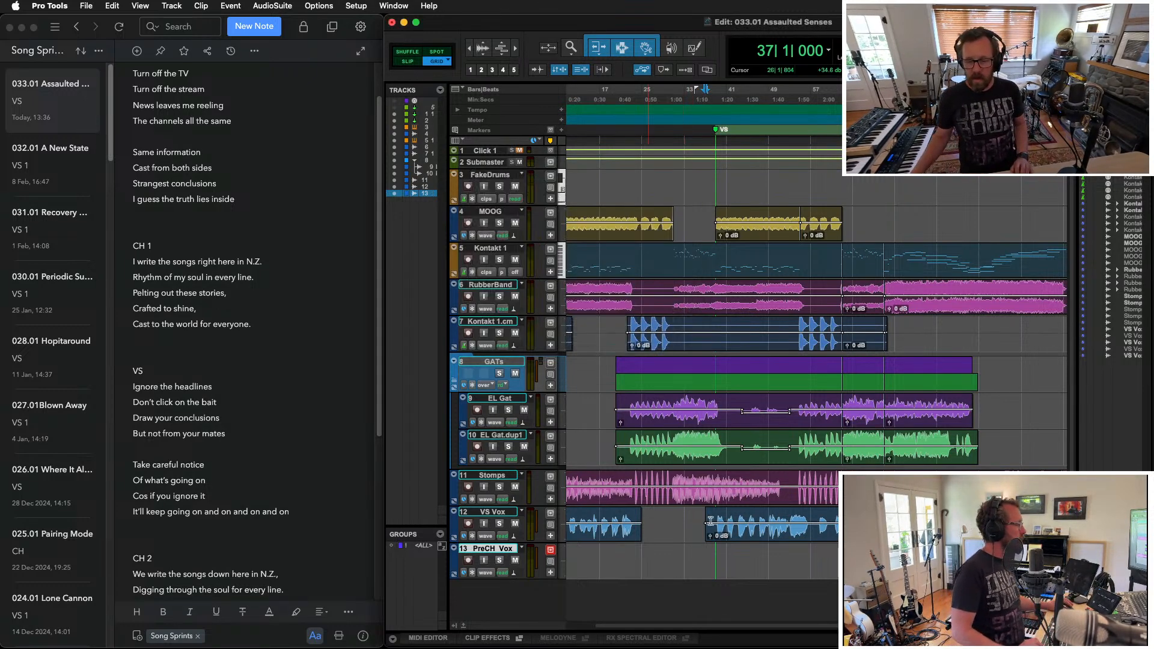
# Step: Remove the extra space from the new track's name so it reads PreCH Vox
pyautogui.doubleClick(490, 549)
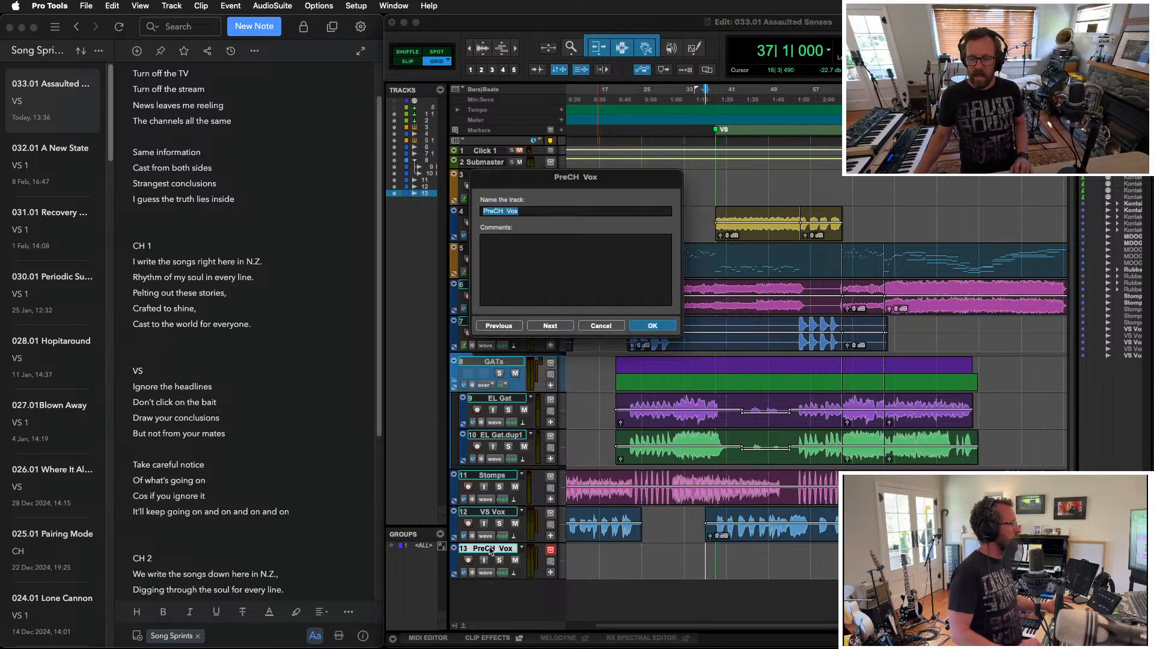
pyautogui.press('super+Right')
pyautogui.press('super+Left')
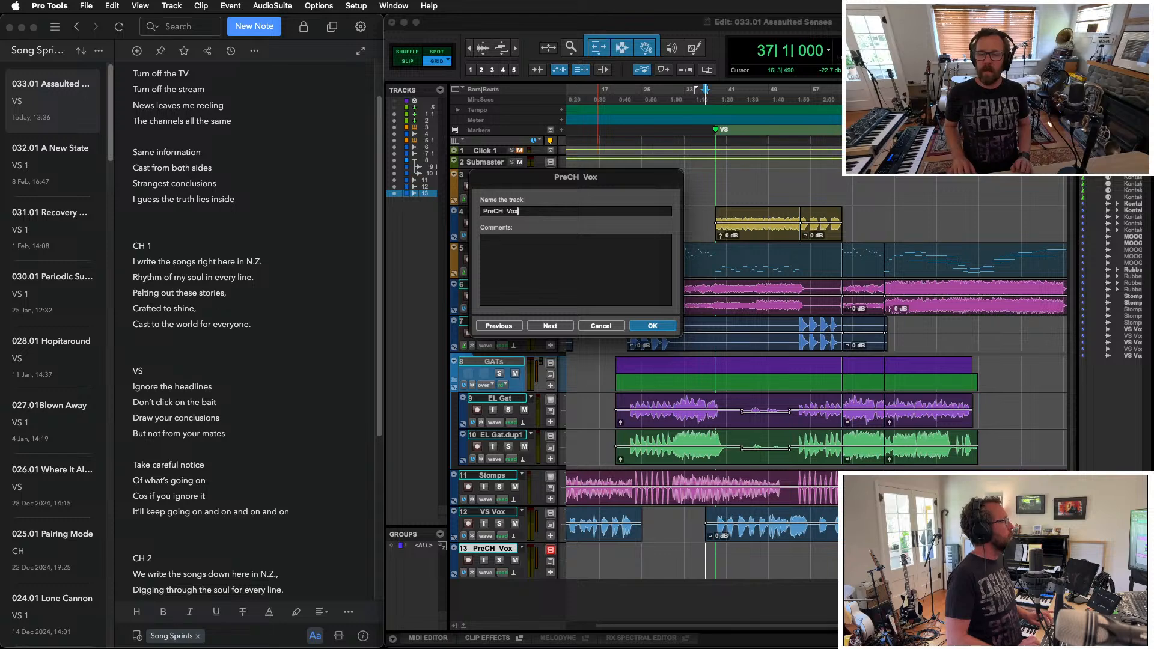
pyautogui.press('Return')
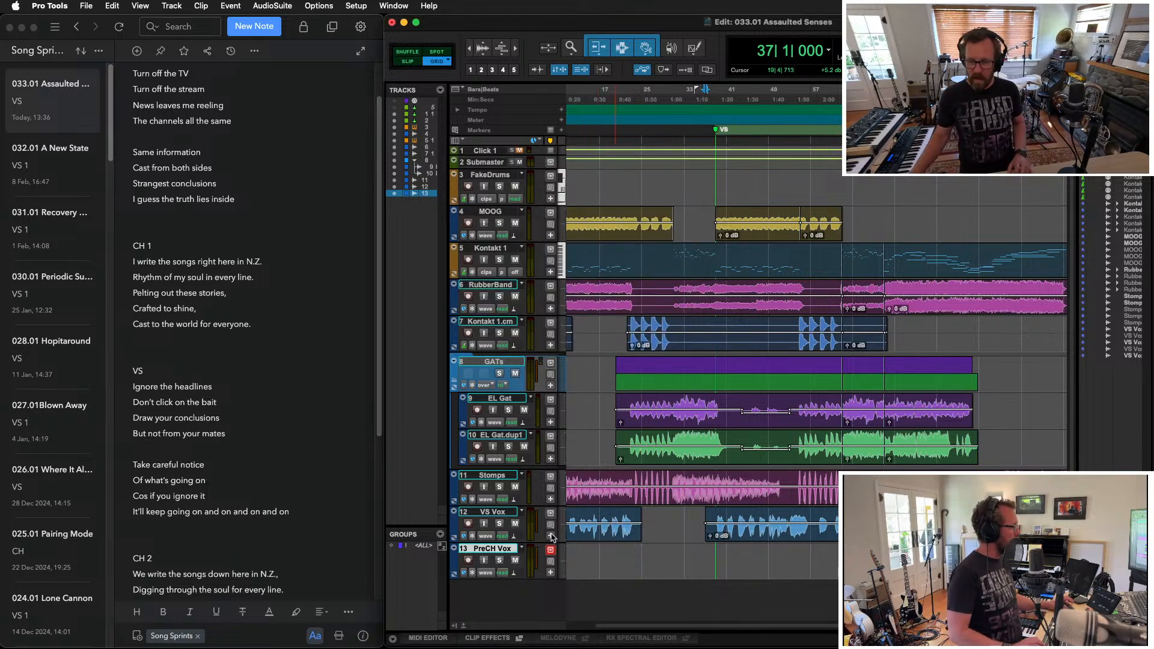
# Step: Arm the PreCH Vox track for recording and play the song from bar 22 to check the vocal against the arrangement
pyautogui.click(468, 560)
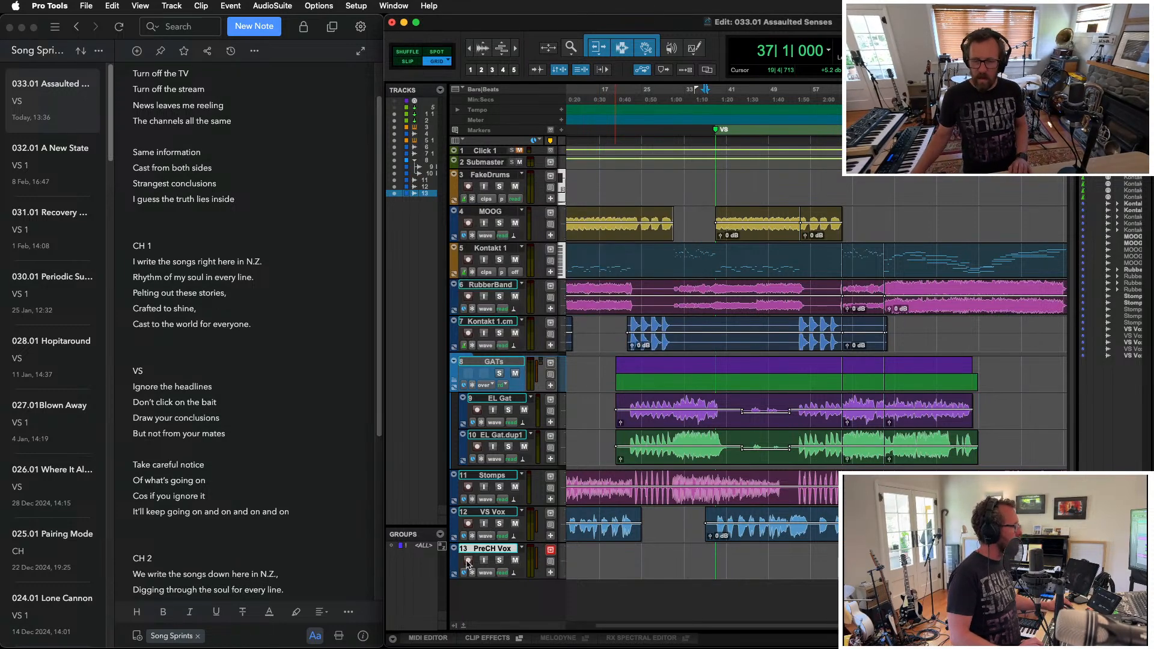
pyautogui.click(627, 556)
pyautogui.press('space')
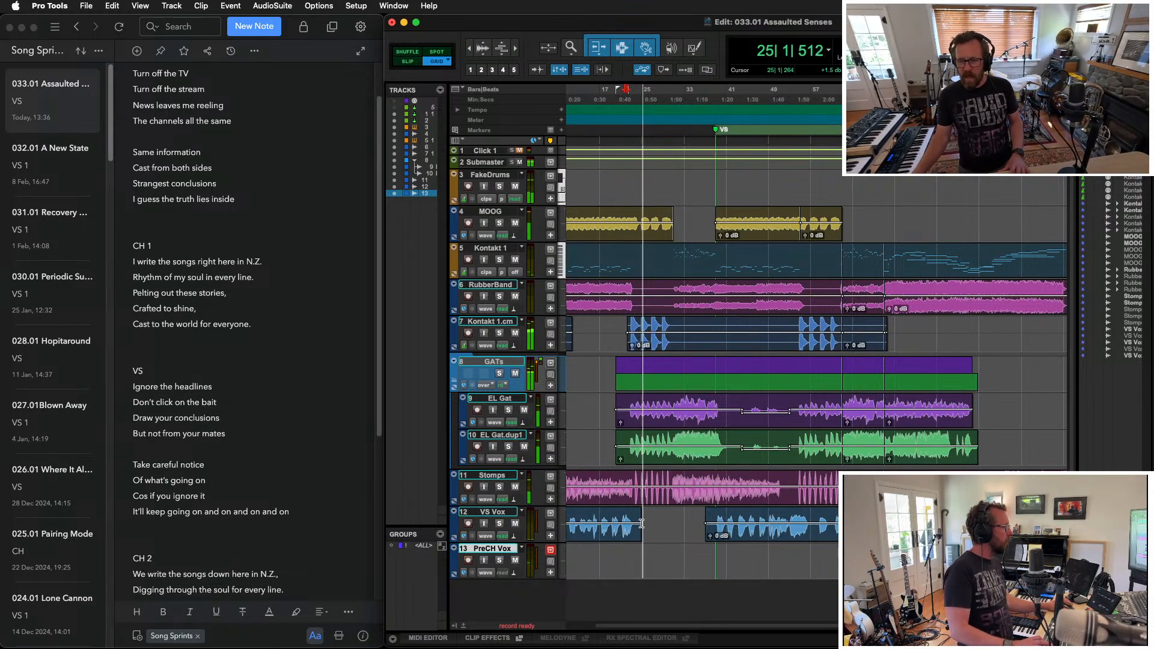
pyautogui.press('space')
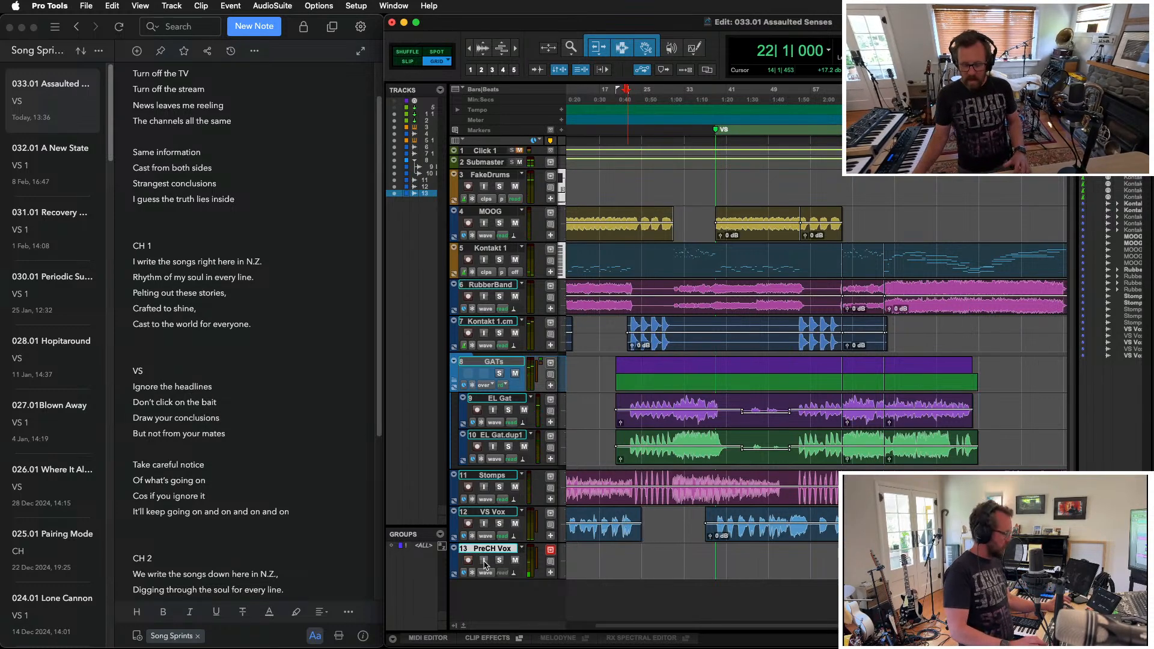
# Step: Raise Drive and set Lo-Fi to about 85% in the PreCH Vox track's Timeless 3 delay, and return to the Edit window
pyautogui.press('super+equal')
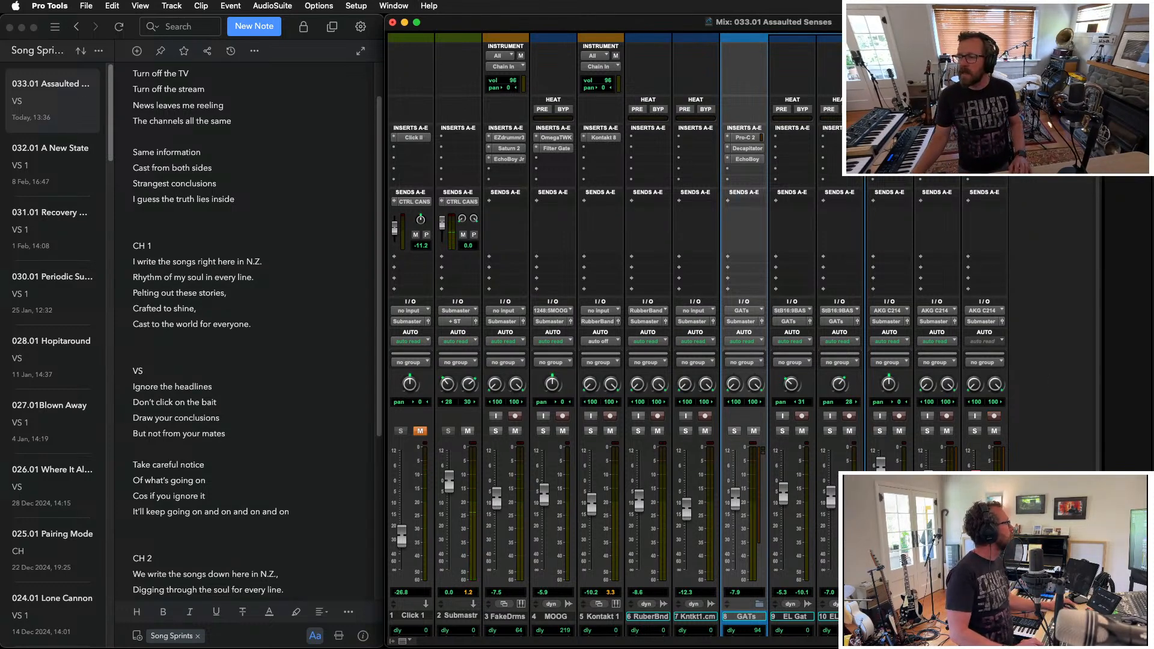
pyautogui.click(985, 159)
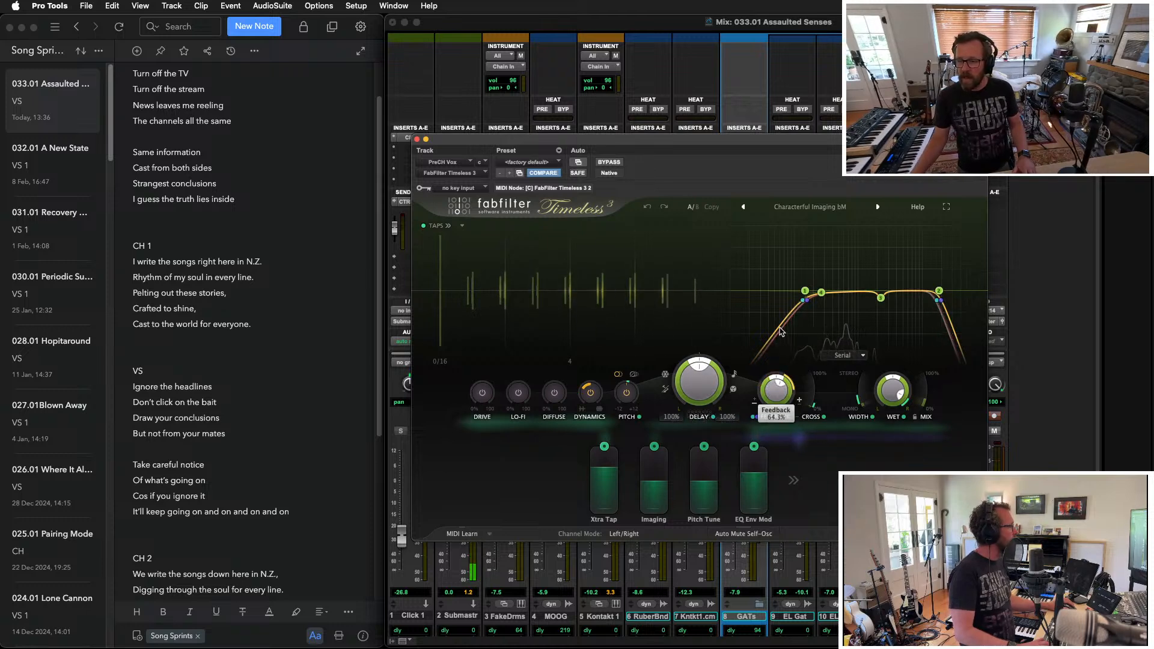
pyautogui.moveTo(789, 311); pyautogui.dragTo(797, 294)
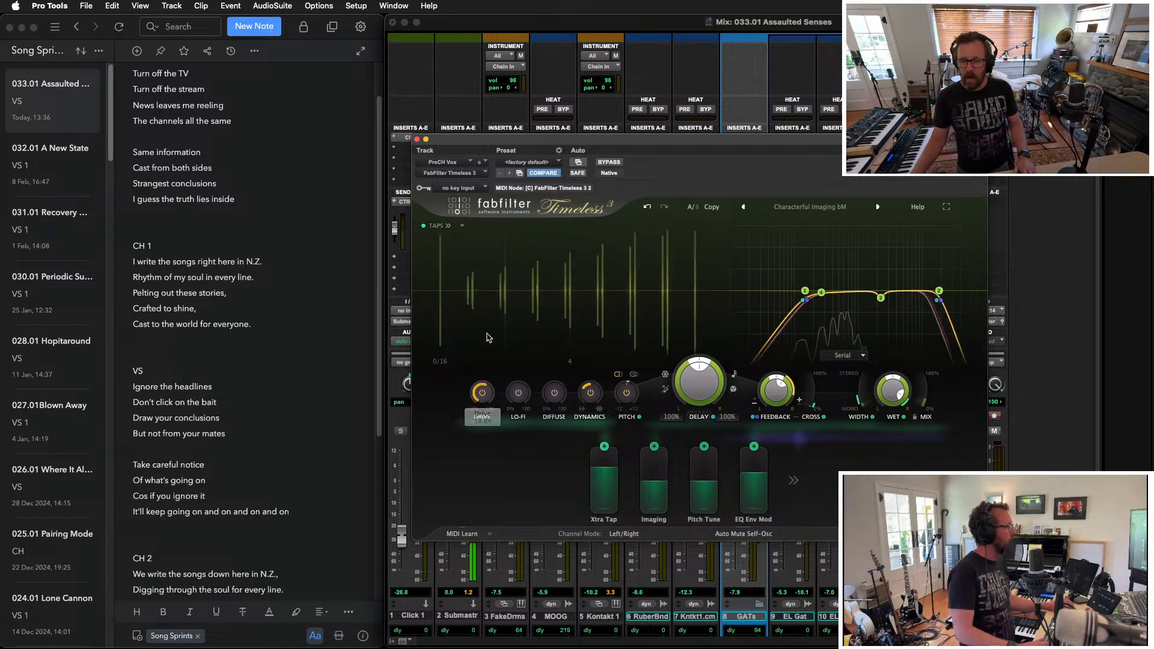
pyautogui.moveTo(521, 397); pyautogui.dragTo(525, 326)
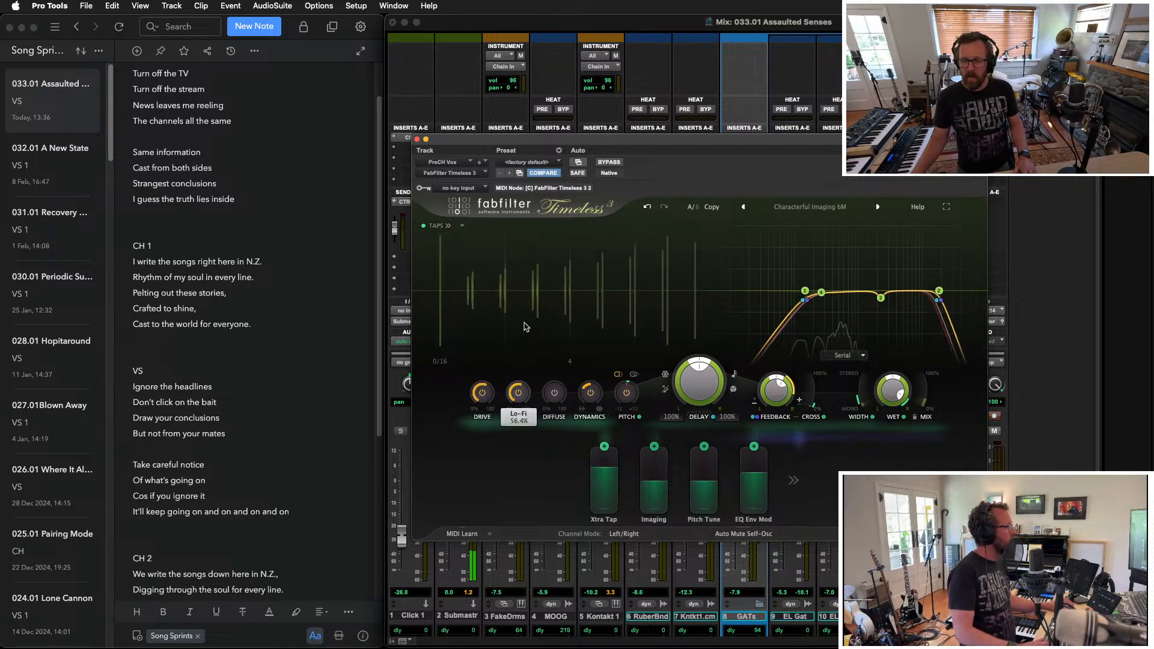
pyautogui.moveTo(538, 273); pyautogui.dragTo(537, 288)
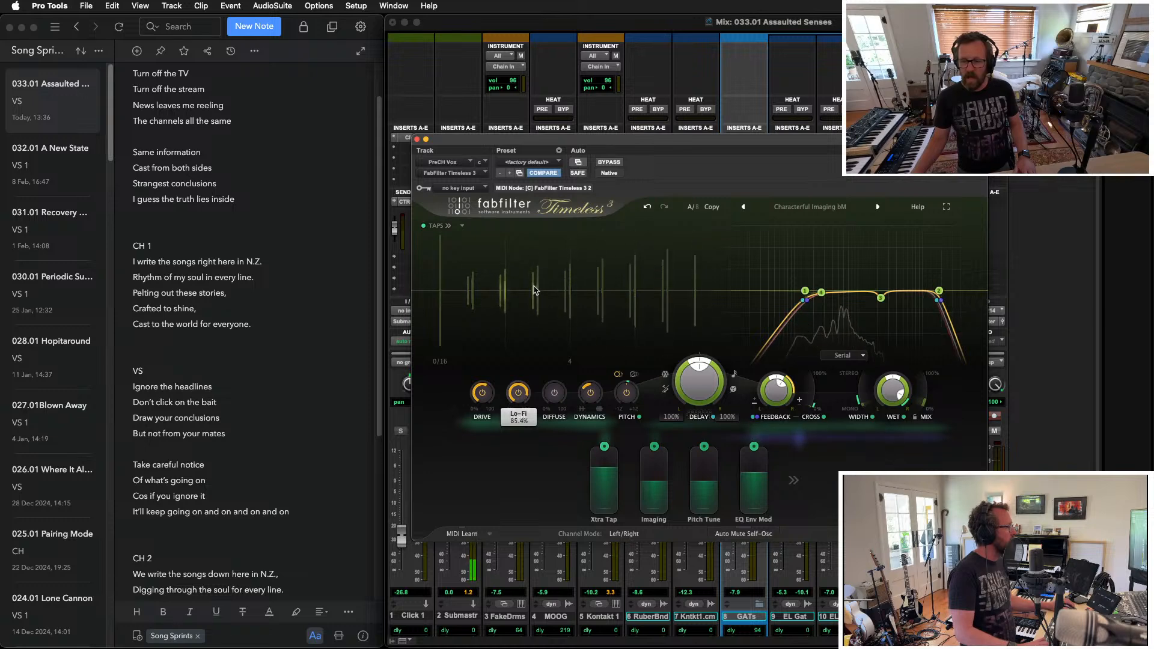
pyautogui.click(416, 139)
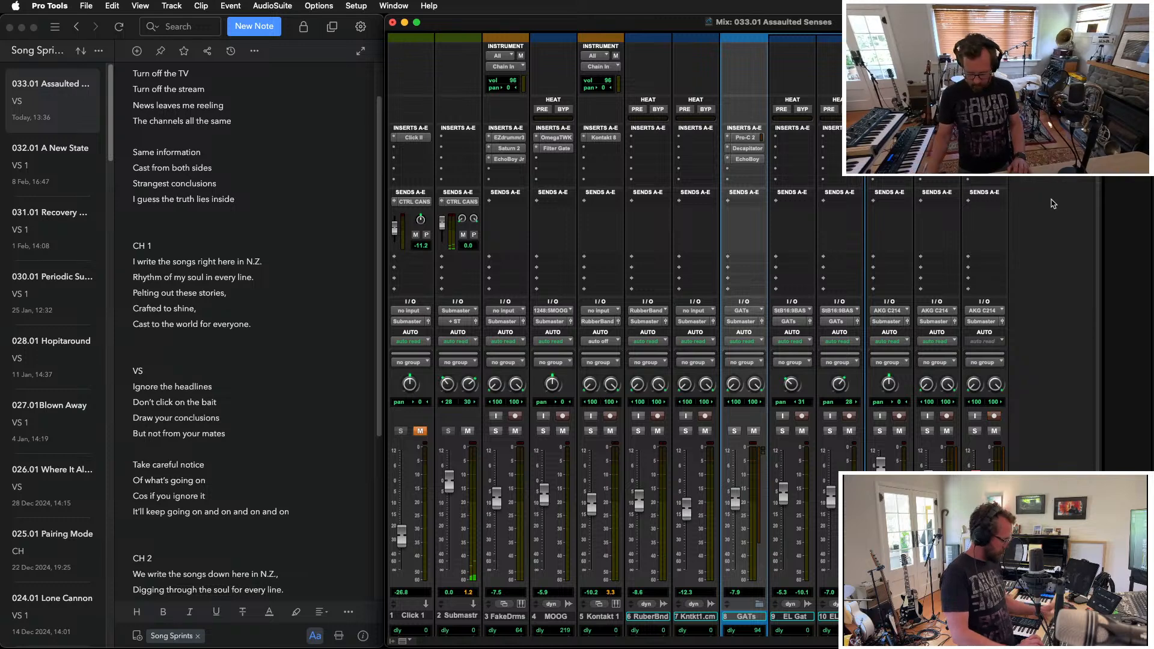
pyautogui.press('super+equal')
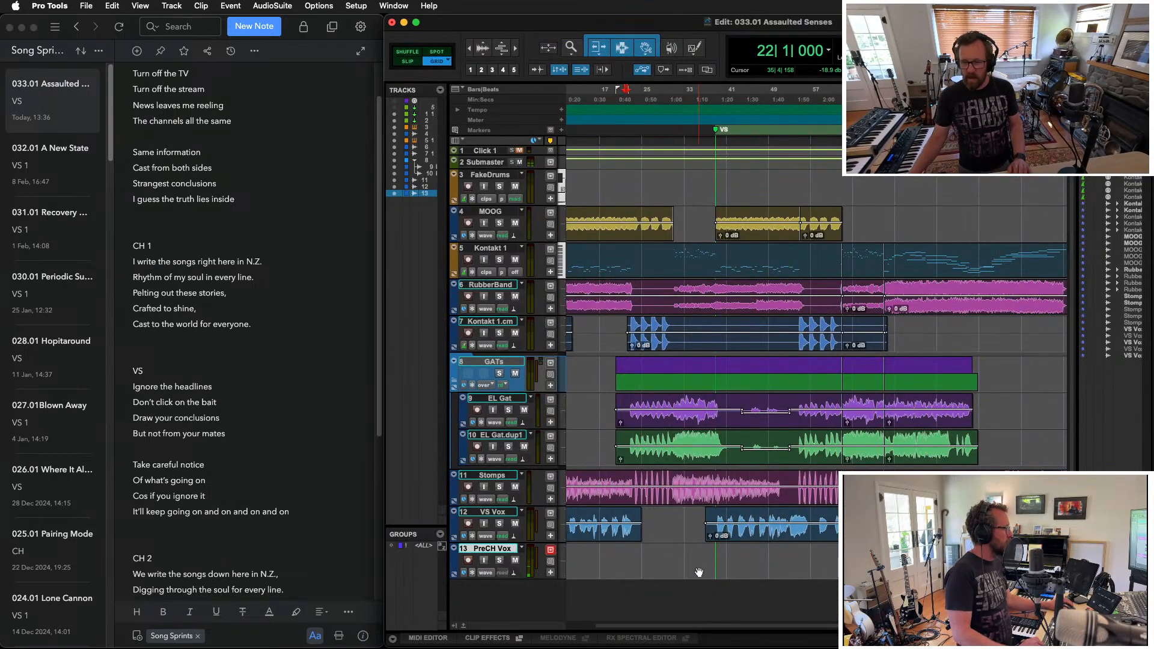
# Step: Record the pre-chorus vocal on the PreCH Vox track from bar 20 and trim the clip's end to bar 30
pyautogui.click(614, 548)
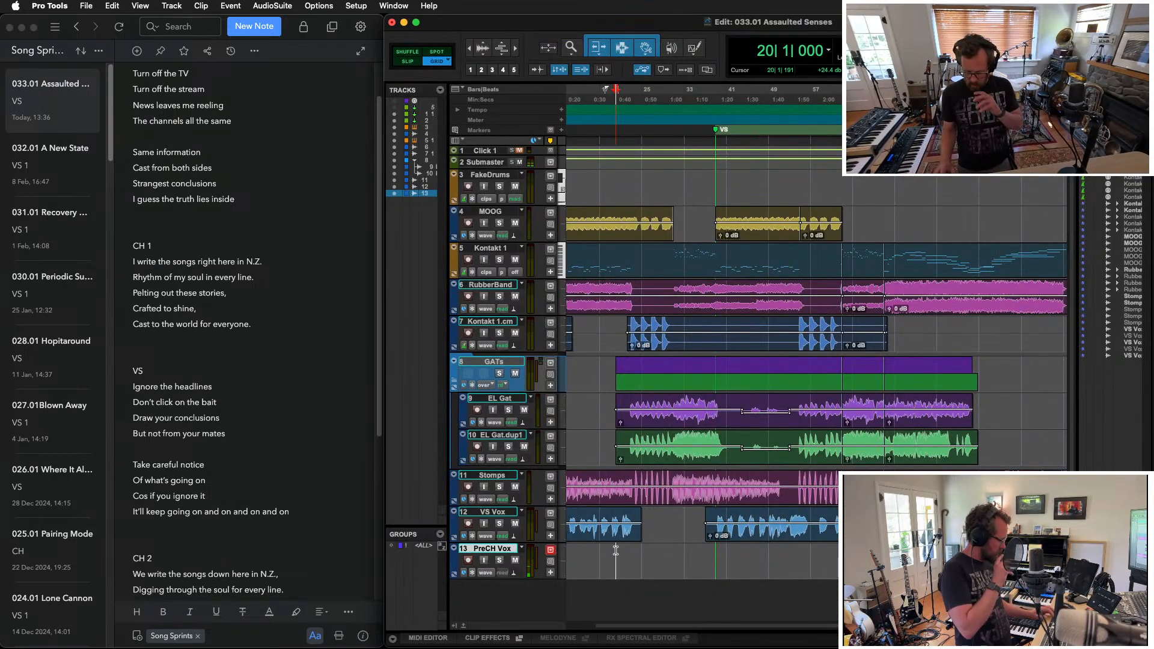
pyautogui.press('super+space')
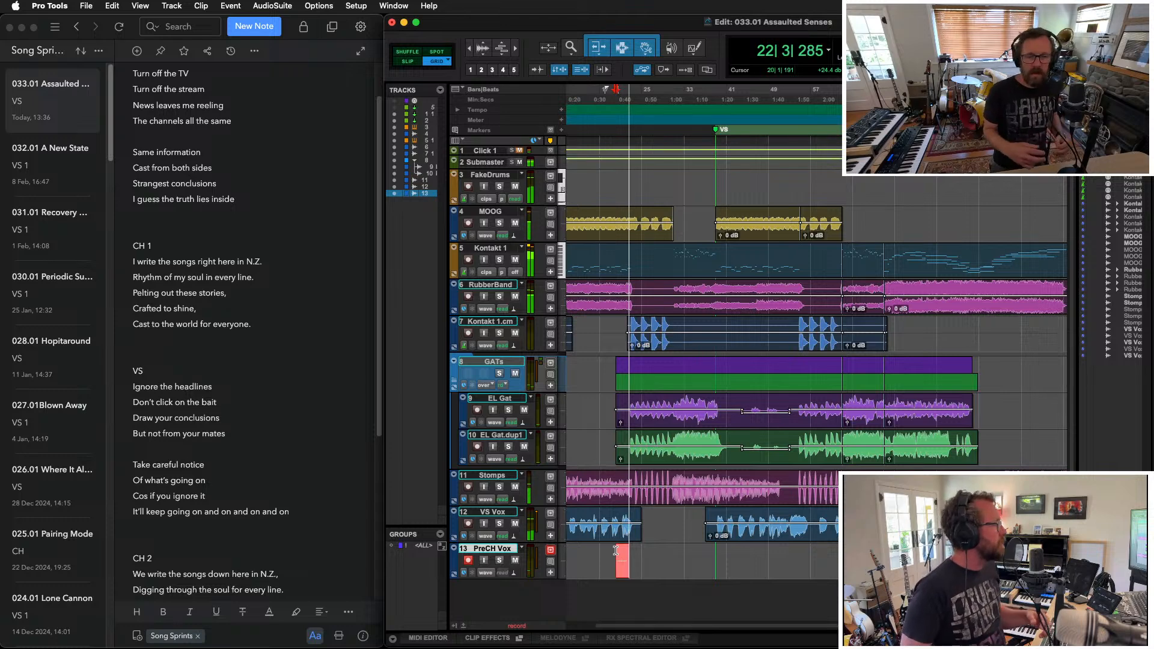
pyautogui.press('super+period')
pyautogui.press('super+space')
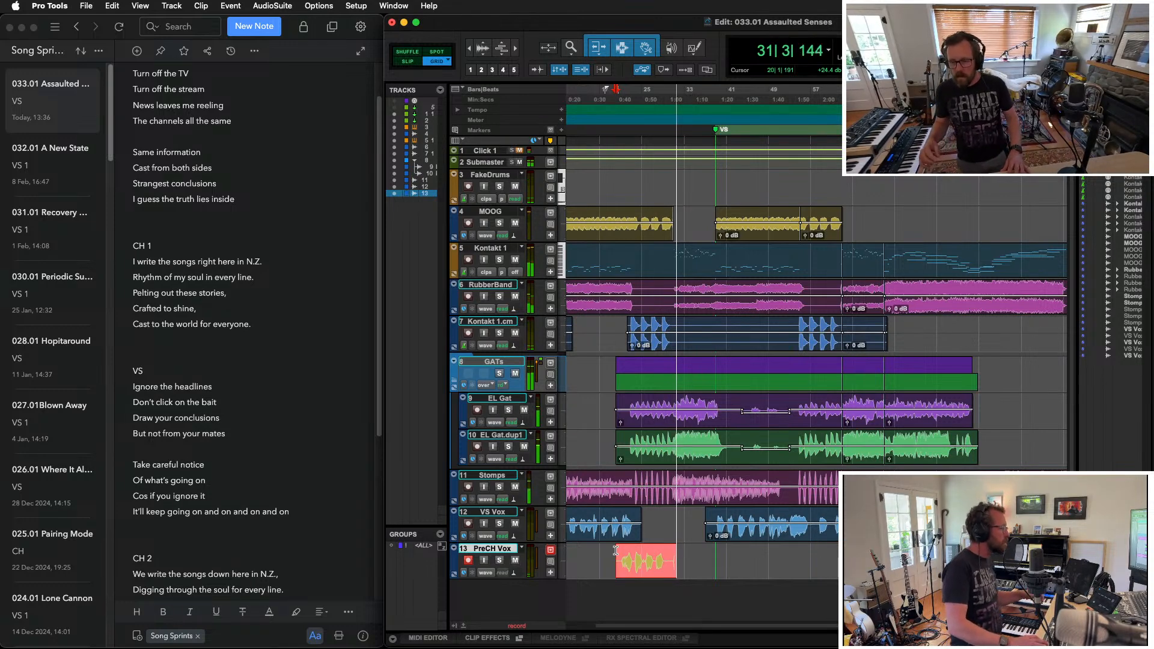
pyautogui.press('space')
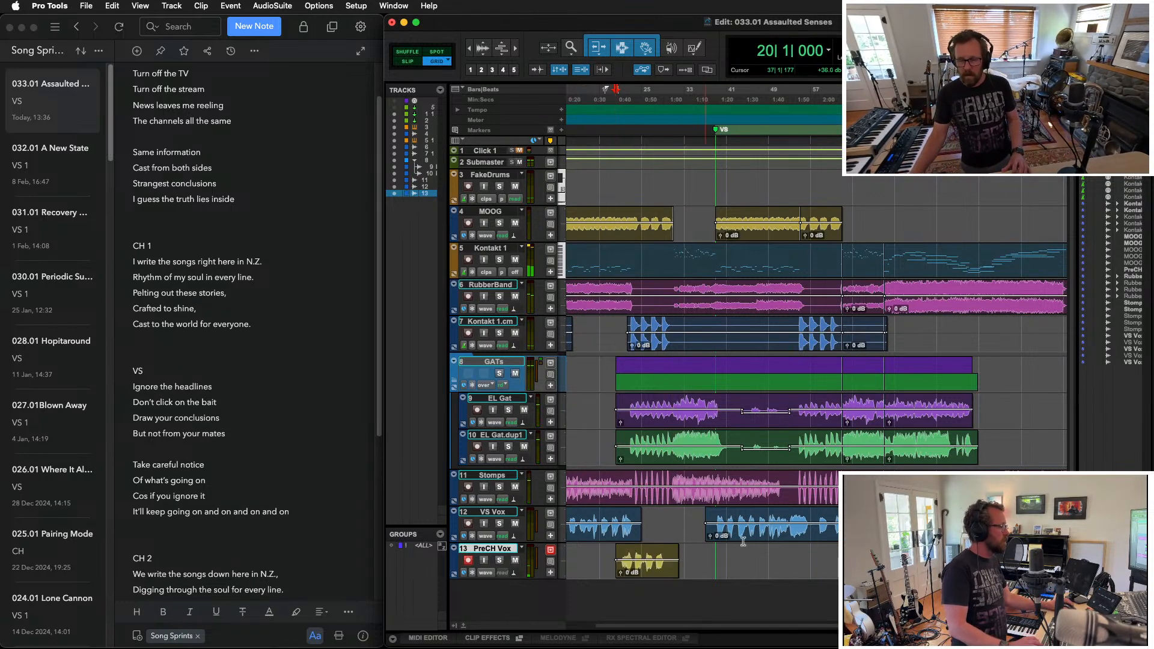
pyautogui.moveTo(678, 551); pyautogui.dragTo(668, 551)
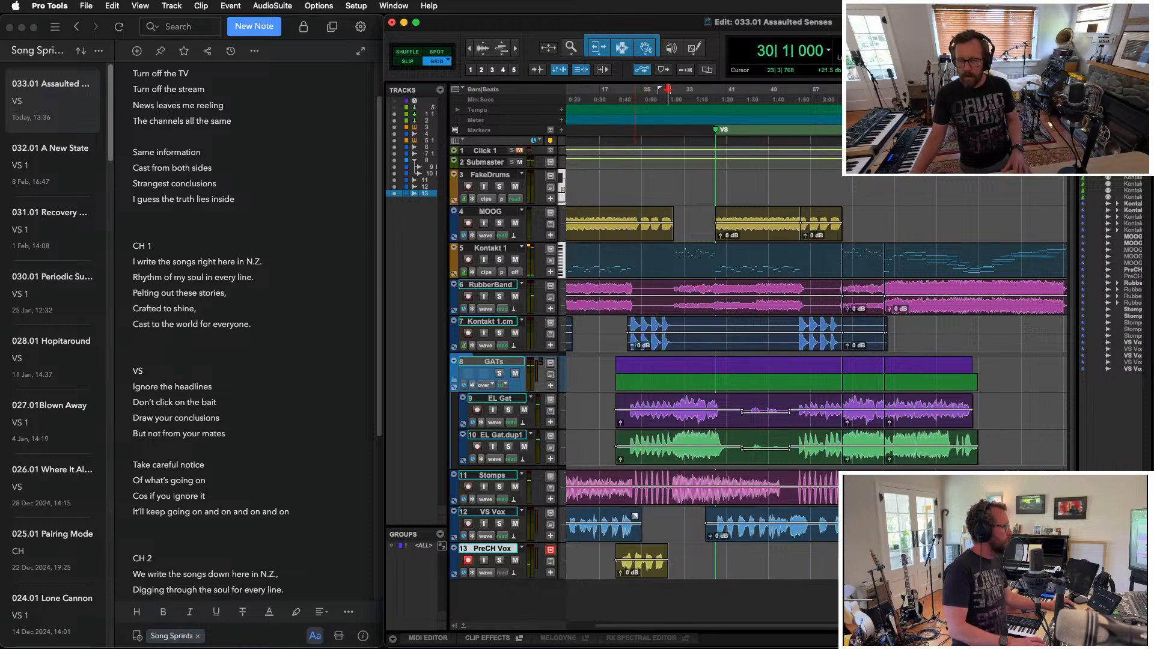
# Step: Trim the end of the first VS Vox clip back to bar 22 and play the transition into the pre-chorus
pyautogui.click(636, 515)
pyautogui.click(635, 515)
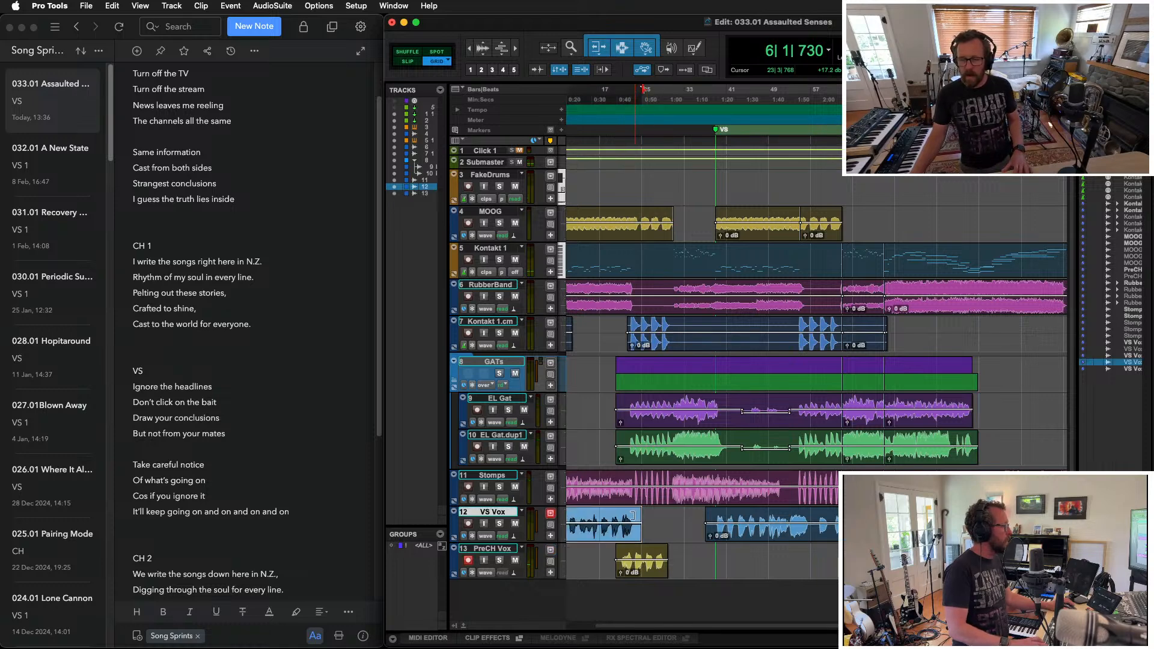
pyautogui.click(635, 515)
pyautogui.click(637, 515)
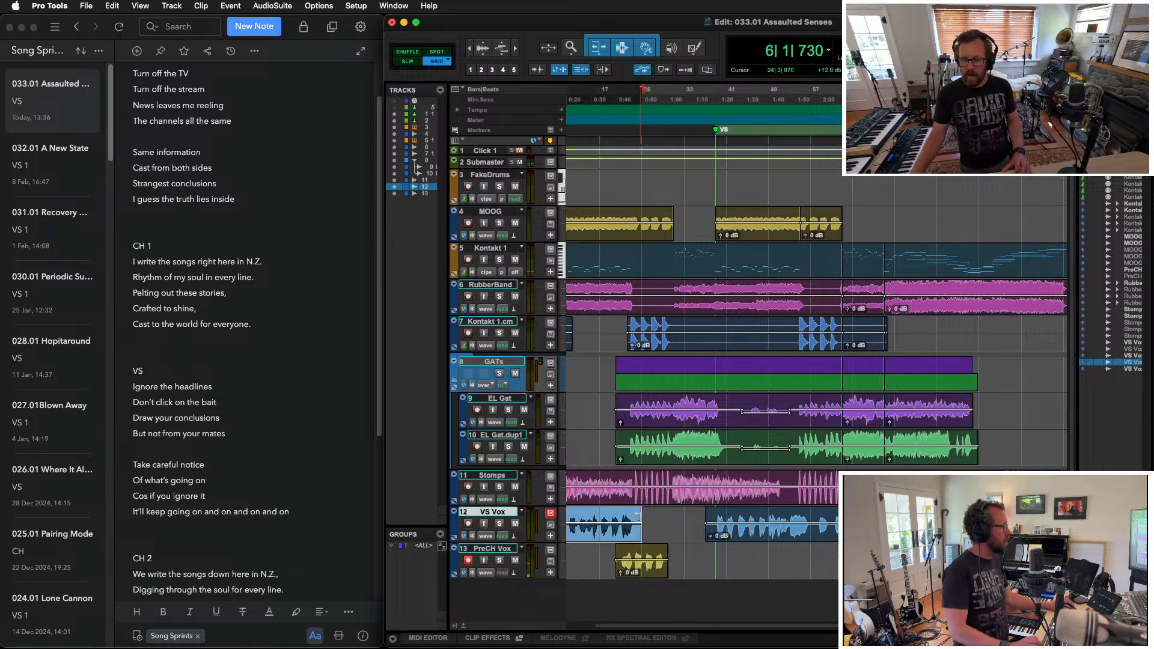
pyautogui.click(633, 515)
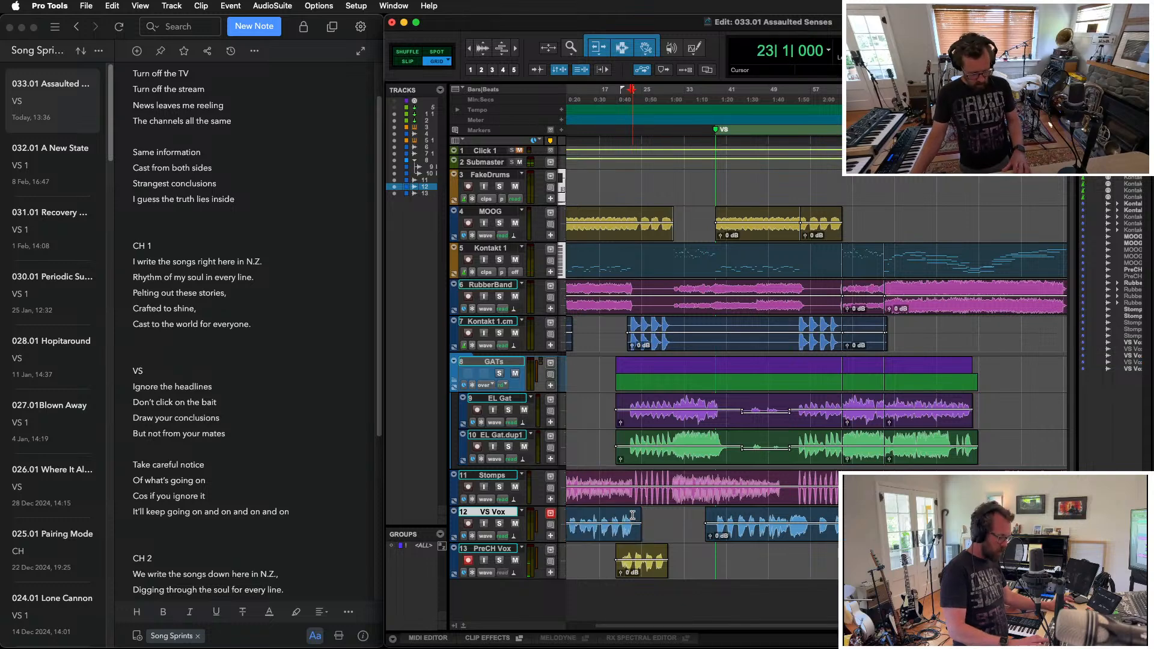
pyautogui.press('t')
pyautogui.click(779, 515)
pyautogui.click(789, 514)
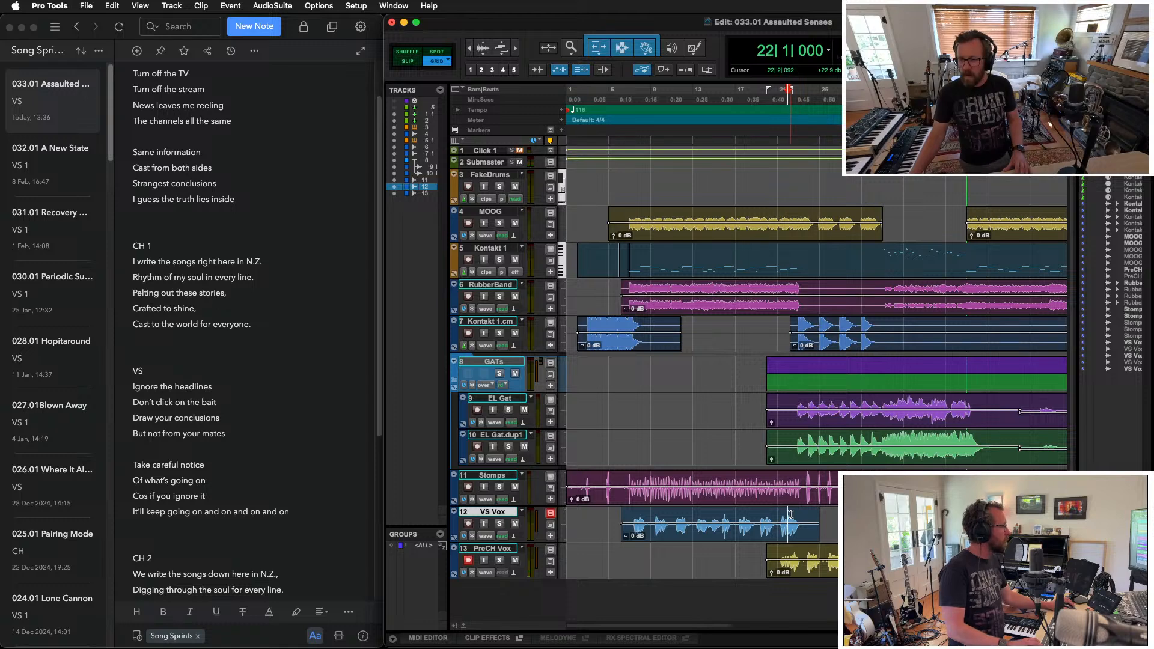
pyautogui.press('s')
pyautogui.press('super+space')
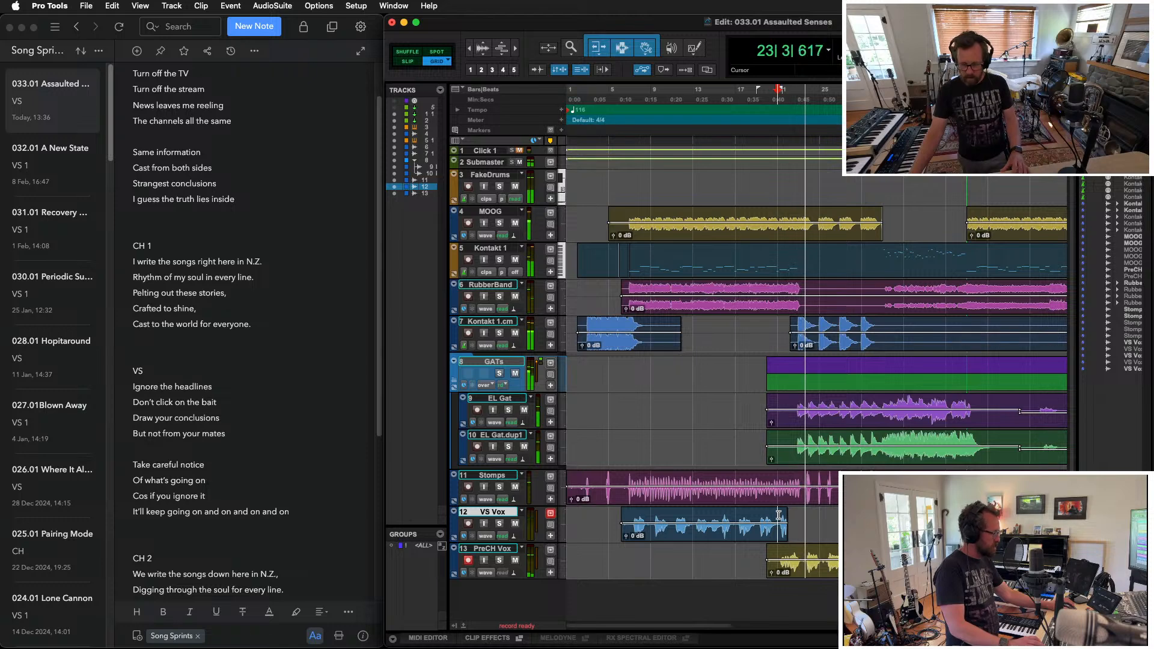
# Step: Raise the Mix and set the delay offset to about 109% in the PreCH Vox track's Timeless 3 delay, and return to the Edit window
pyautogui.press('super+equal')
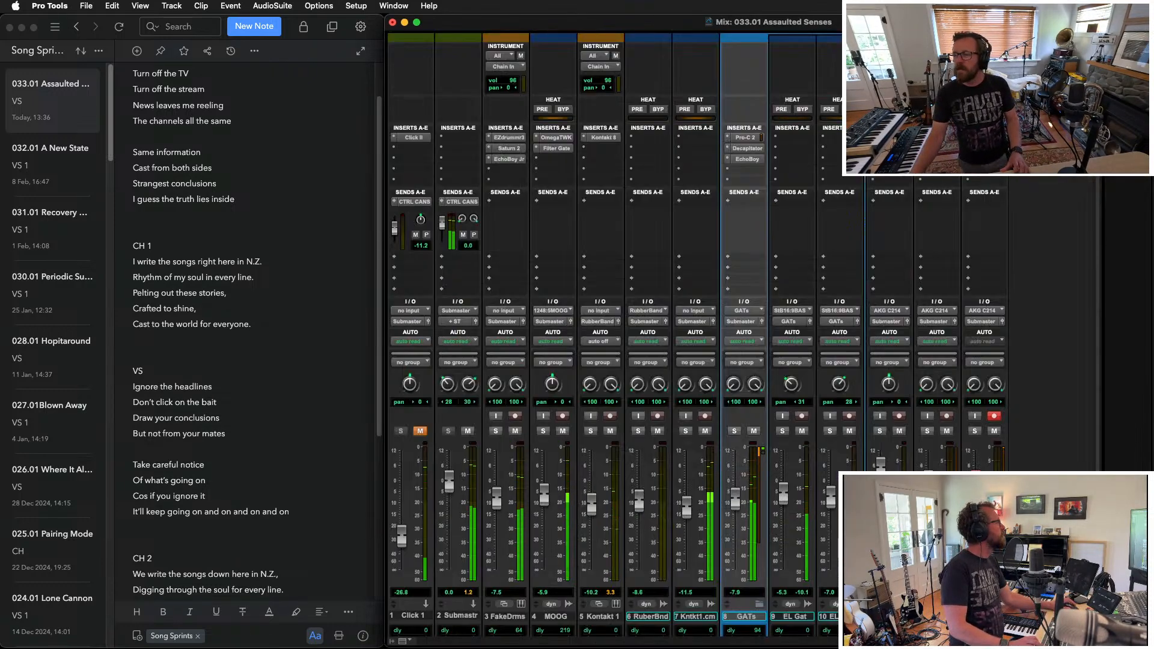
pyautogui.click(985, 159)
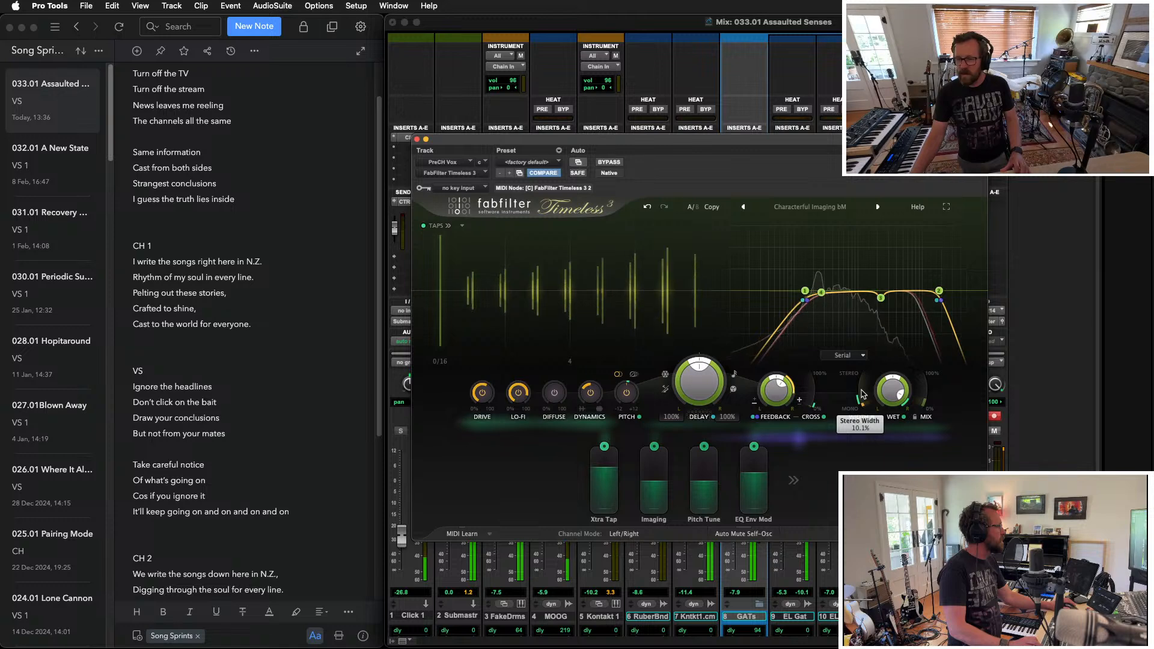
pyautogui.moveTo(924, 359); pyautogui.dragTo(926, 334)
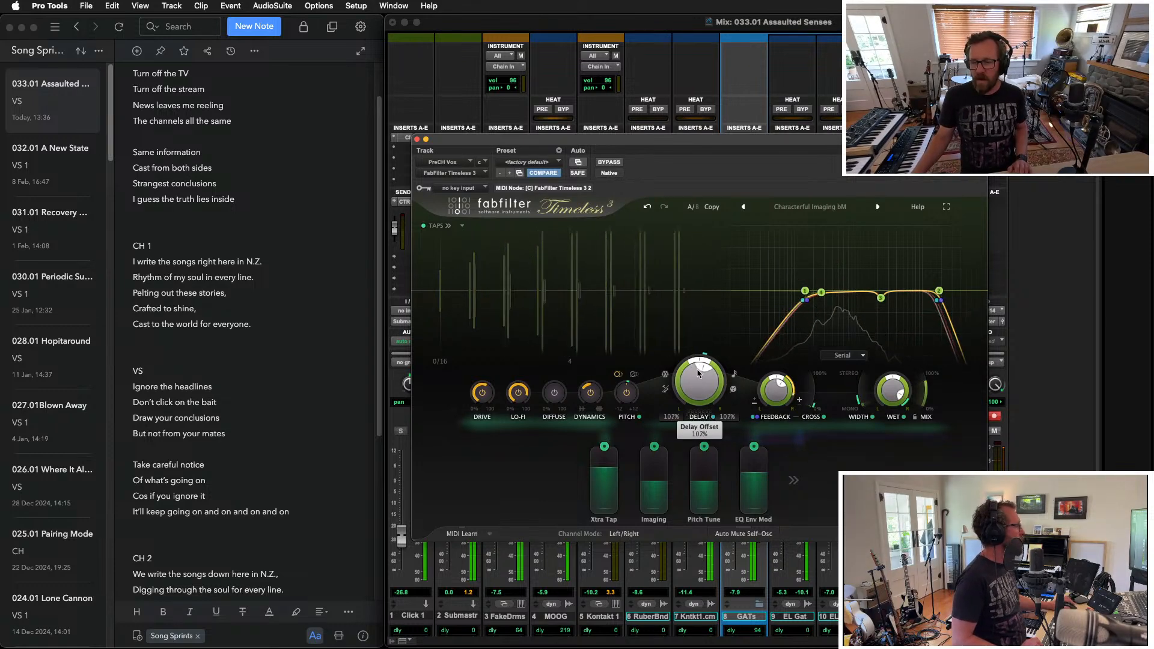
pyautogui.moveTo(700, 366); pyautogui.dragTo(700, 369)
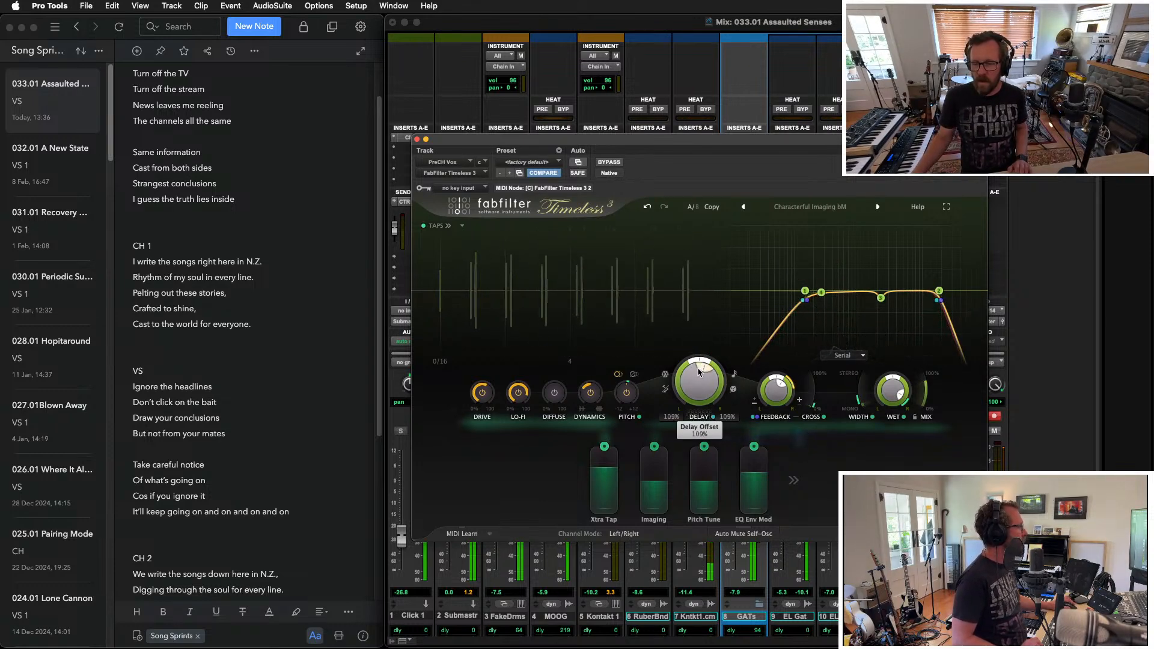
pyautogui.press('super+w')
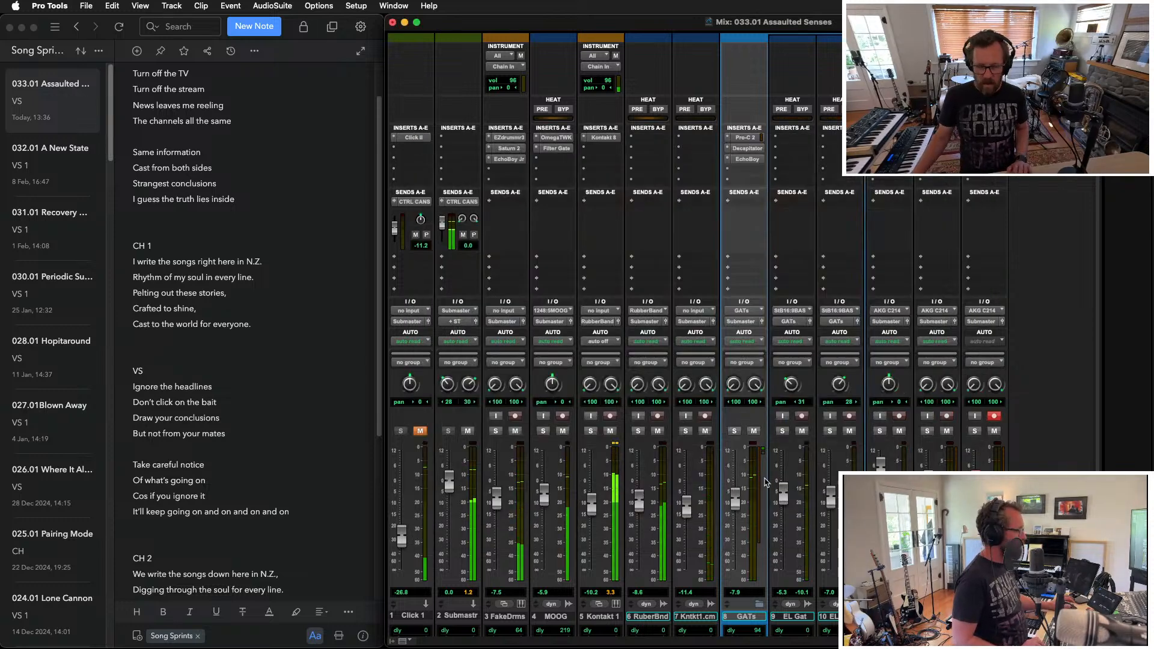
pyautogui.press('super+equal')
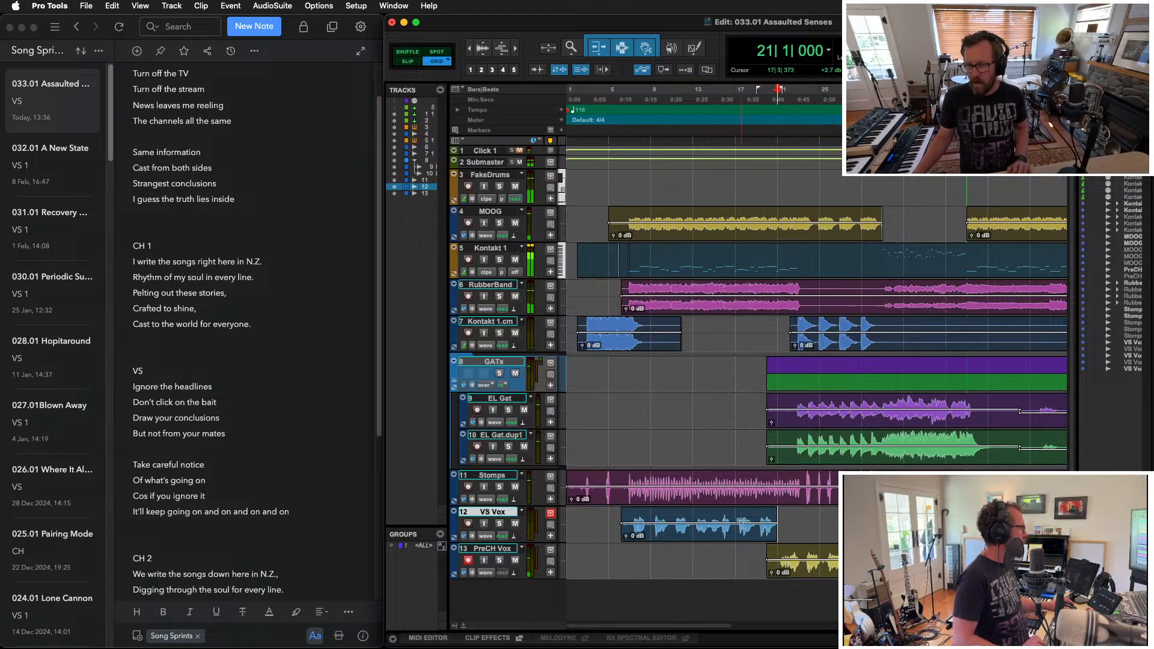
# Step: Extend the first VS Vox clip's end to bar 23 and play from bar 21, disarming the PreCH Vox track during playback
pyautogui.moveTo(770, 521); pyautogui.dragTo(798, 521)
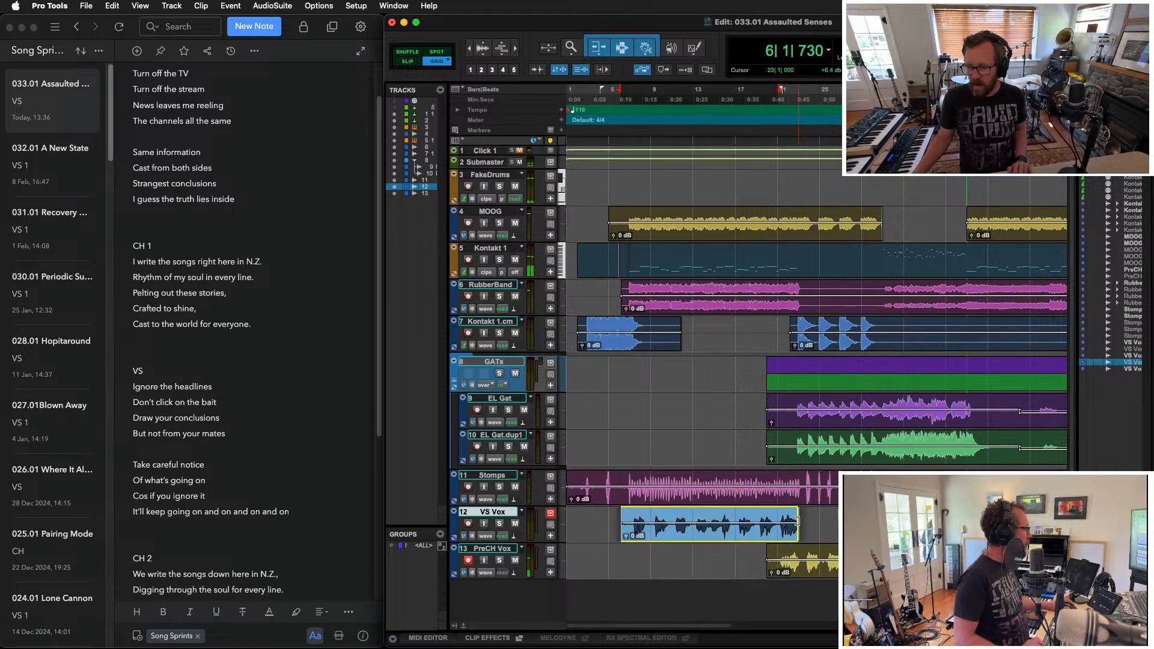
pyautogui.click(778, 512)
pyautogui.press('space')
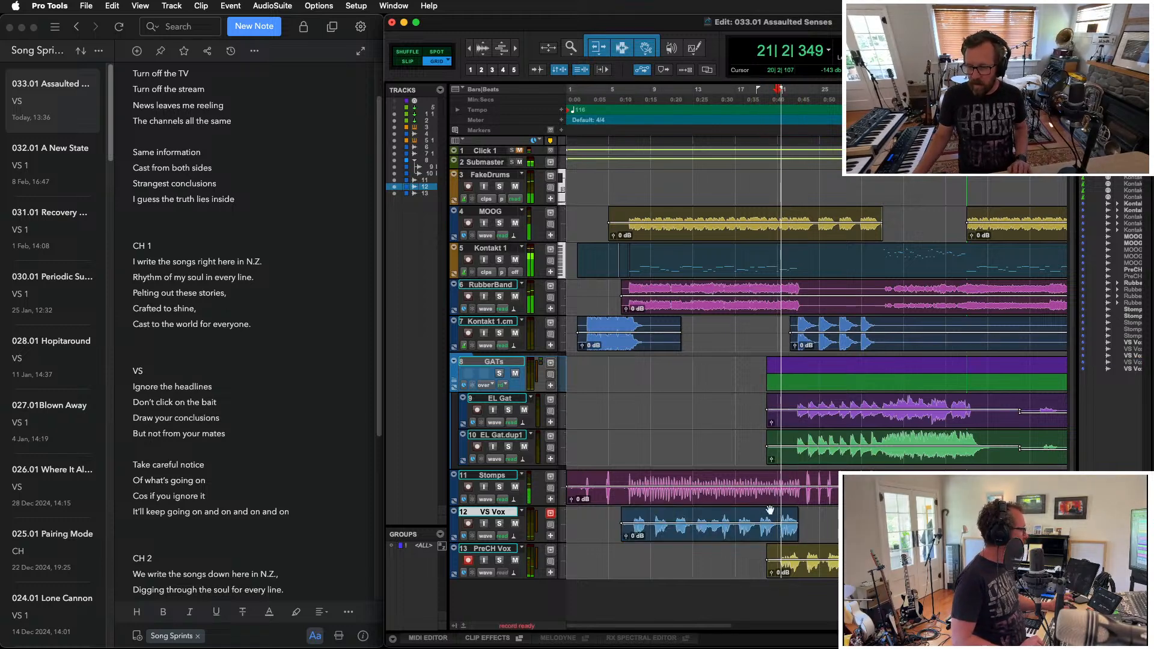
pyautogui.click(469, 561)
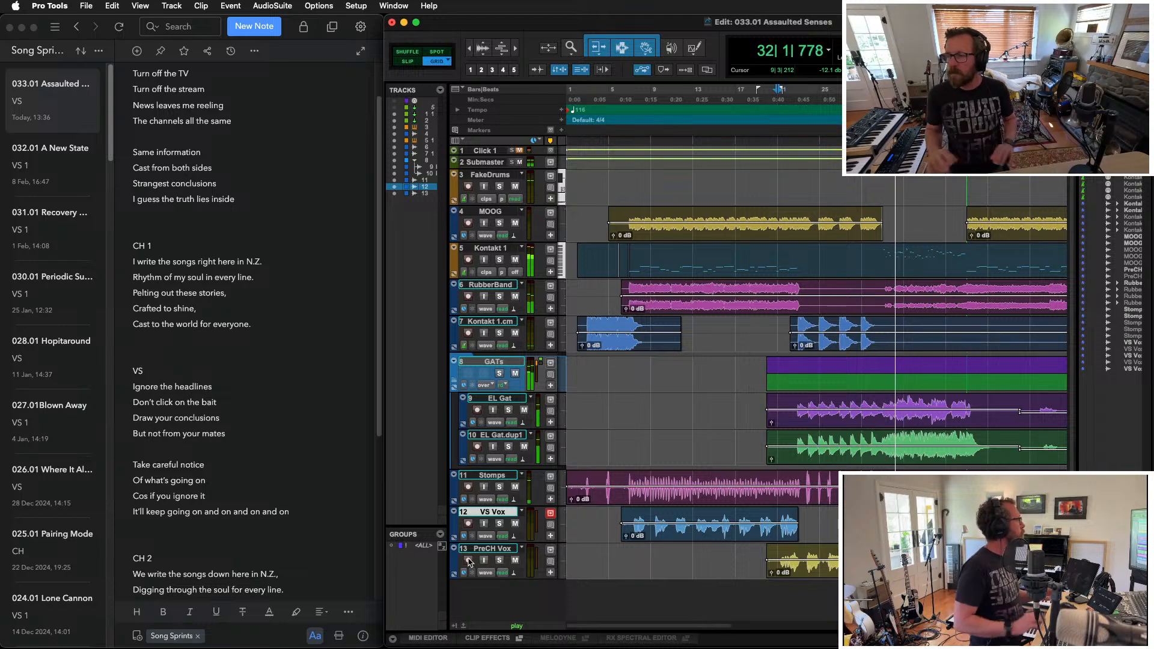
pyautogui.press('space')
# Step: Enable the ALL edit group and move everything from bar 31 onward four bars later, to bar 35
pyautogui.press('r')
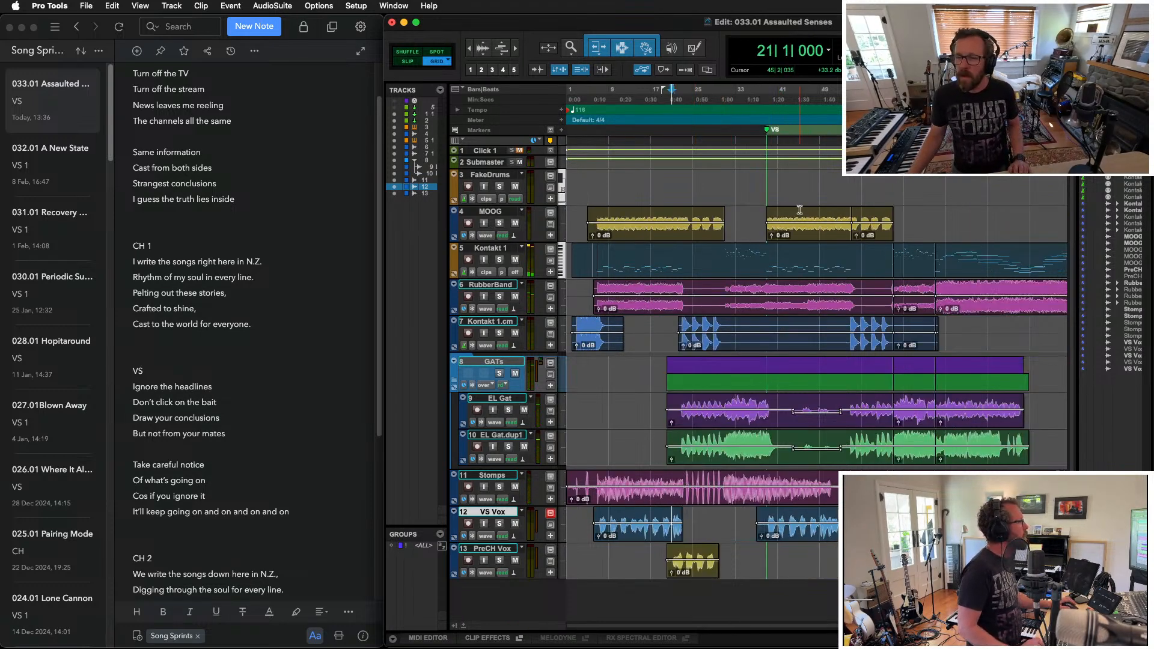
pyautogui.click(727, 214)
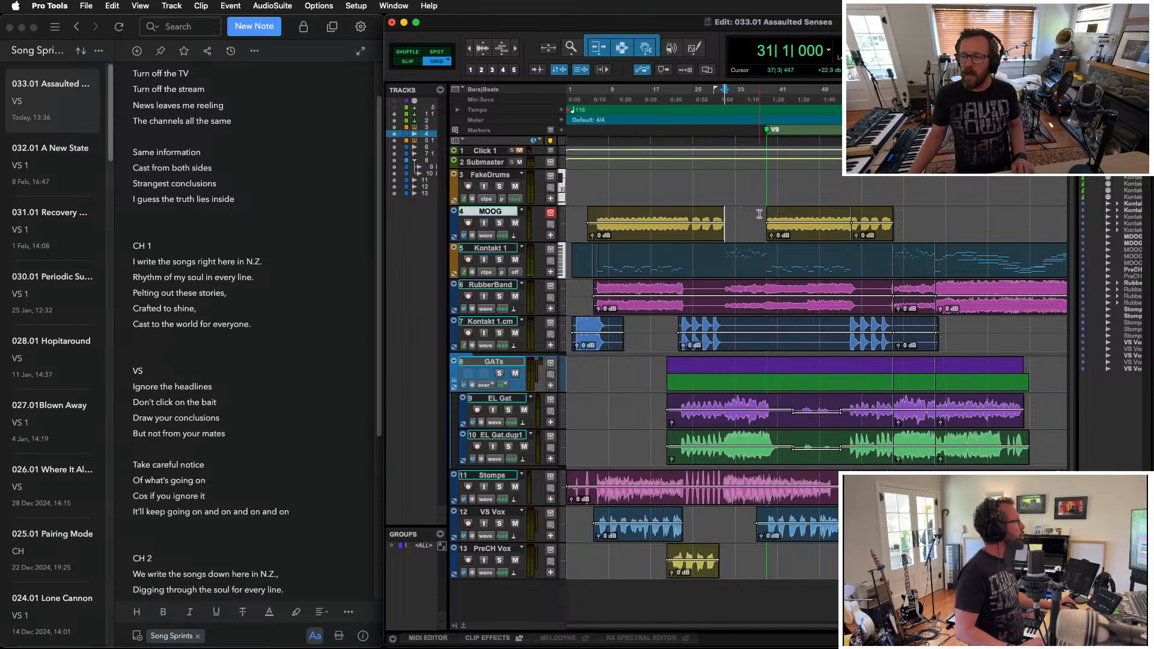
pyautogui.click(418, 547)
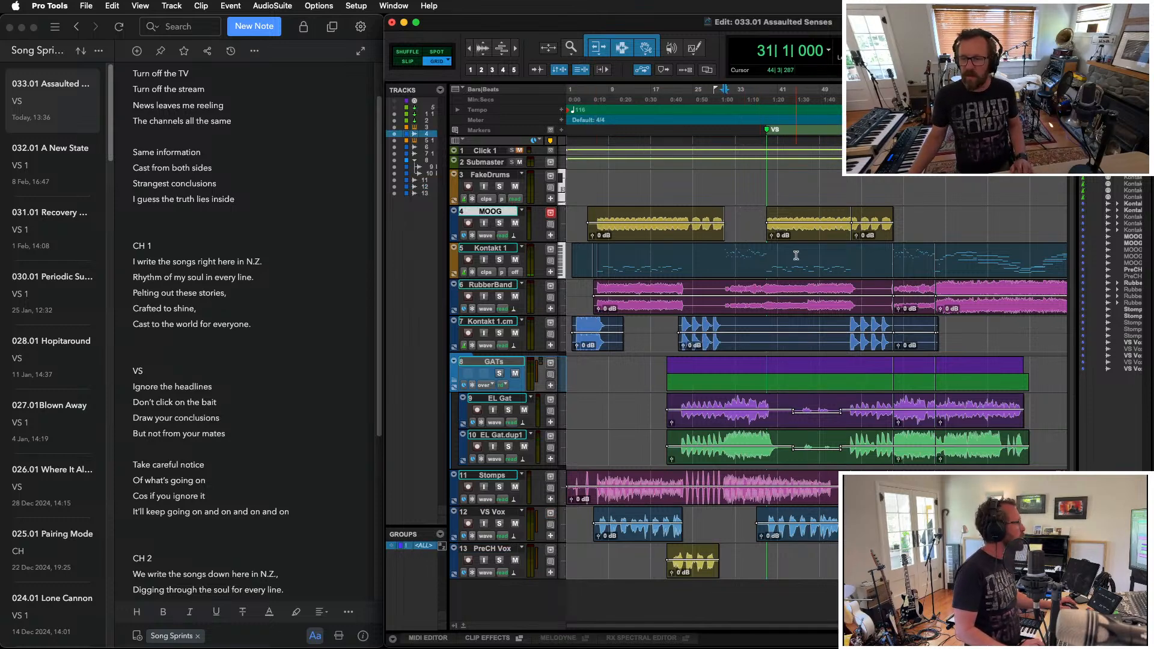
pyautogui.doubleClick(748, 214)
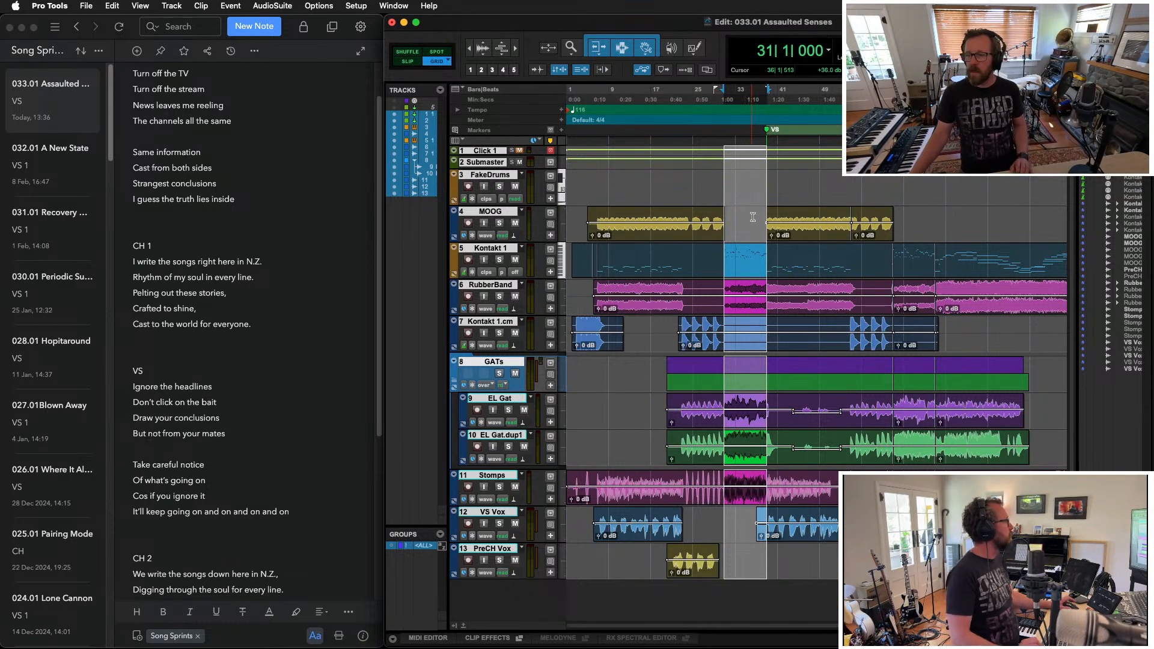
pyautogui.press('r')
pyautogui.press('r')
pyautogui.press('t')
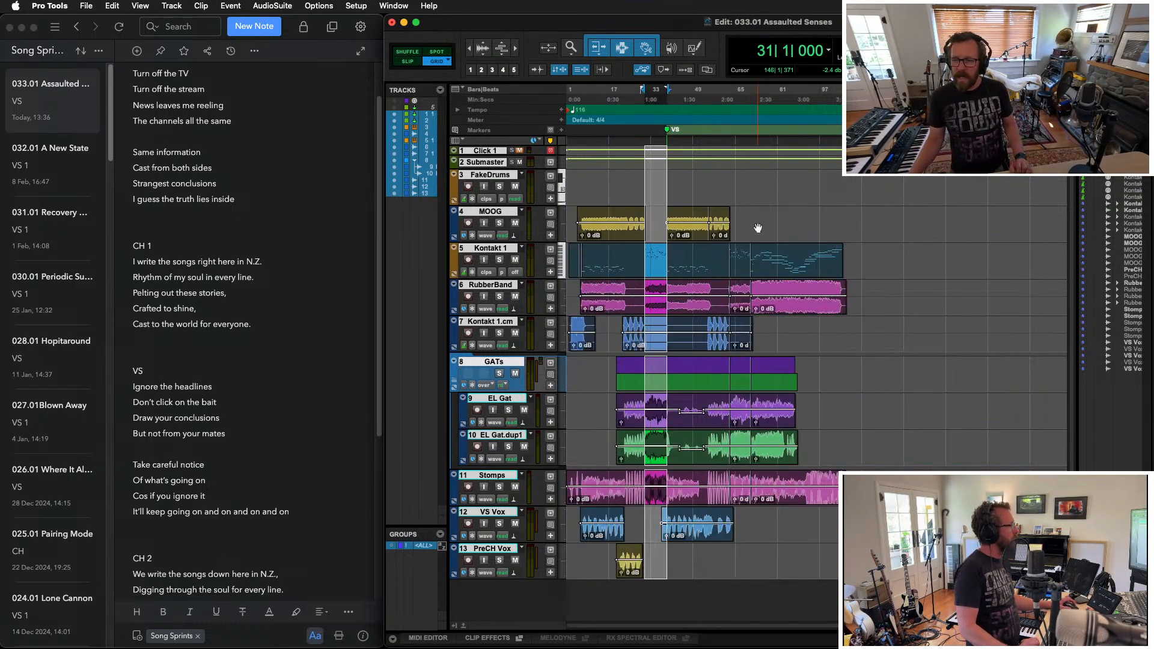
pyautogui.keyDown('shift'); pyautogui.click(960, 206); pyautogui.keyUp('shift')
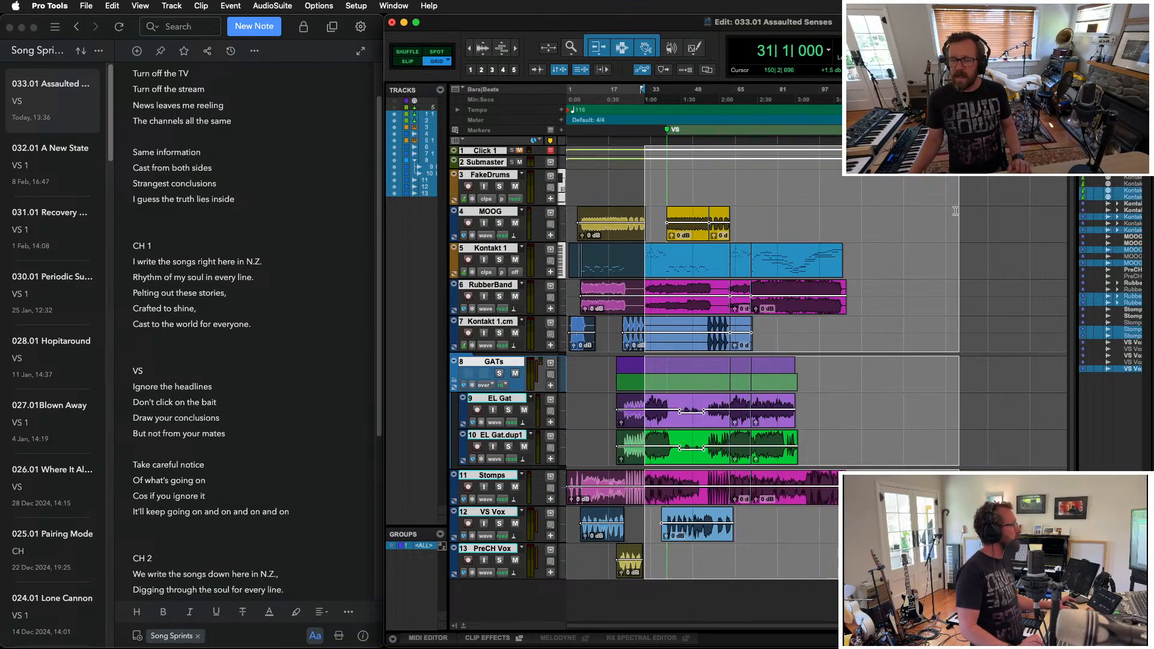
pyautogui.press('t')
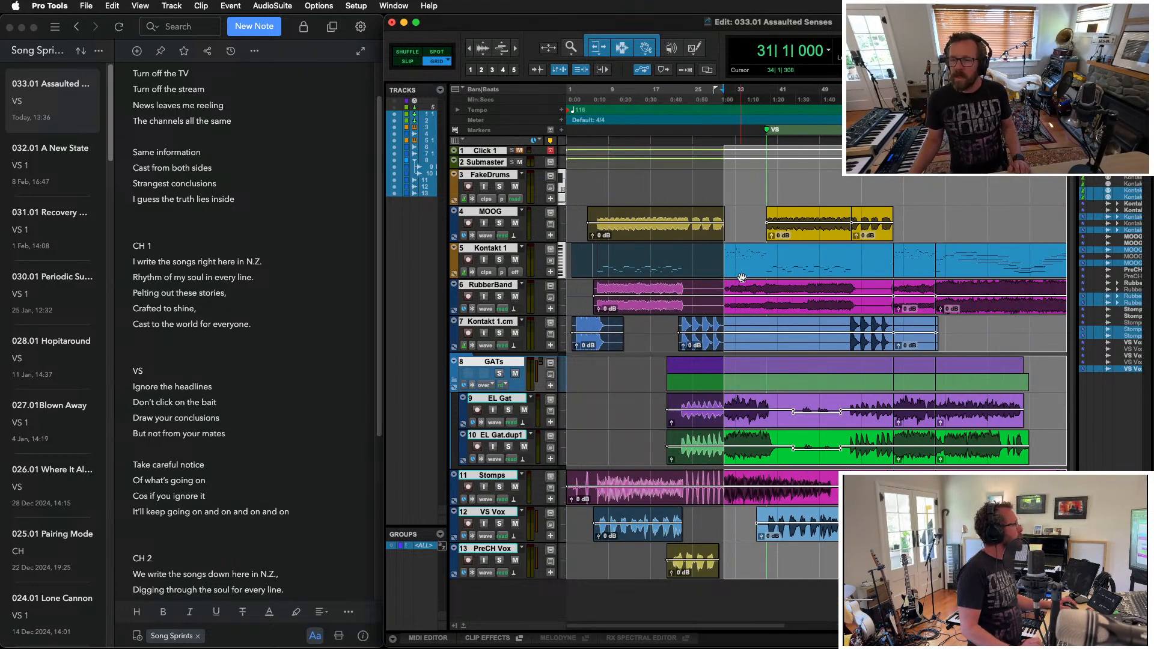
pyautogui.moveTo(741, 275); pyautogui.dragTo(762, 273)
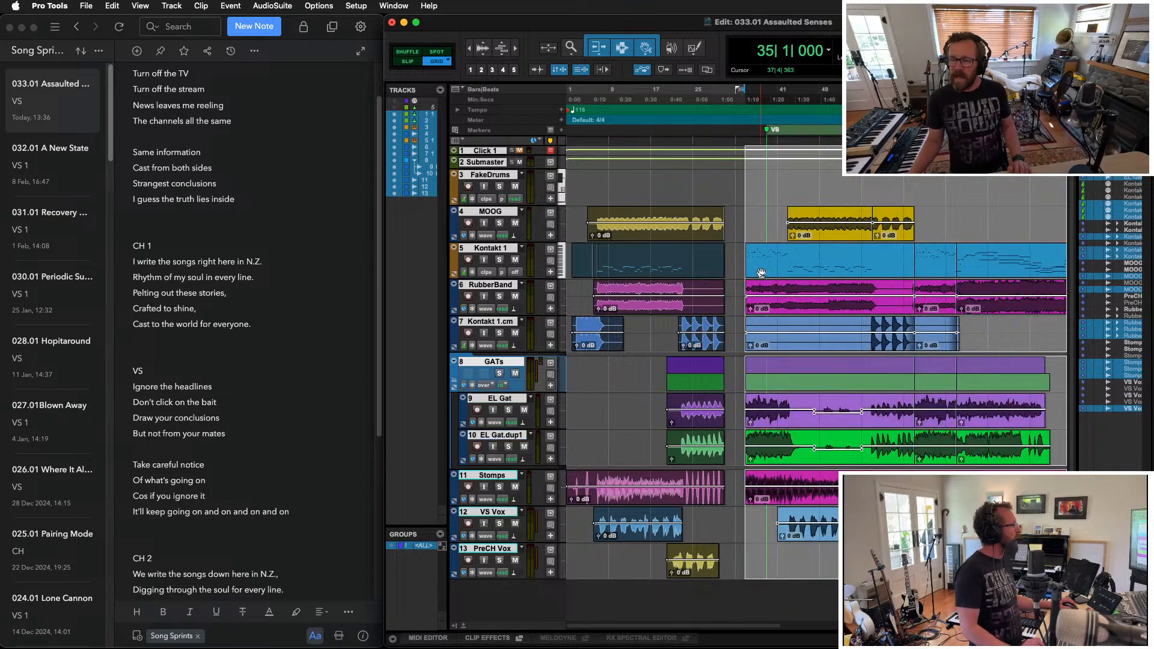
# Step: Copy bars 35 to 39 on all tracks into the gap at bar 31
pyautogui.click(743, 259)
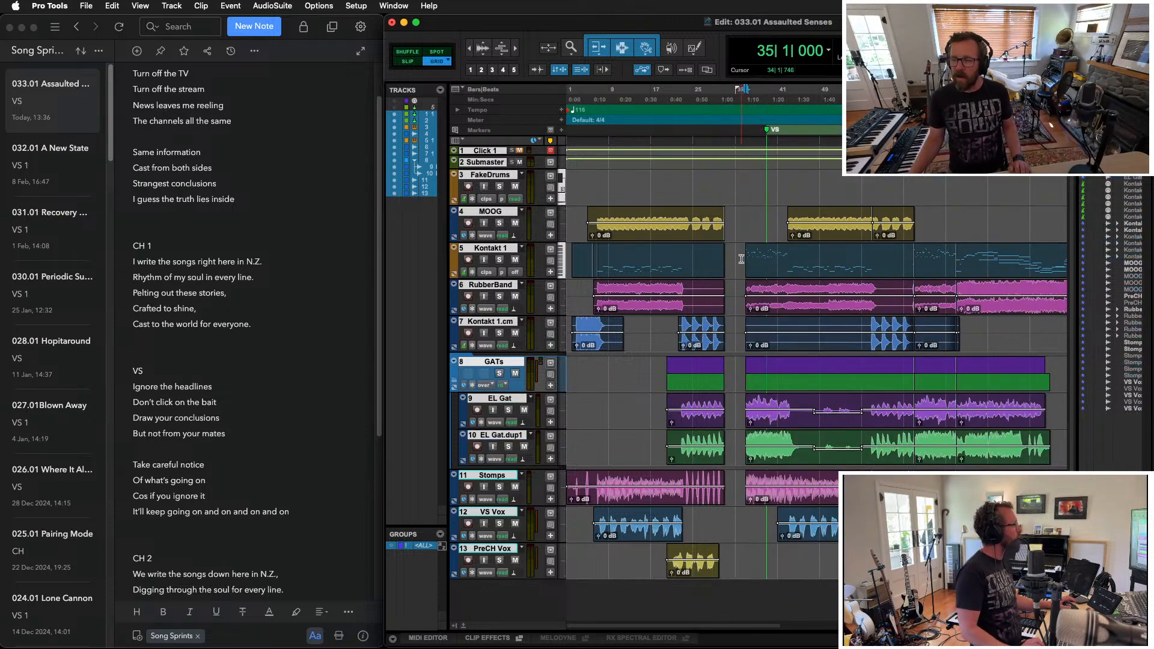
pyautogui.keyDown('shift'); pyautogui.click(762, 254); pyautogui.keyUp('shift')
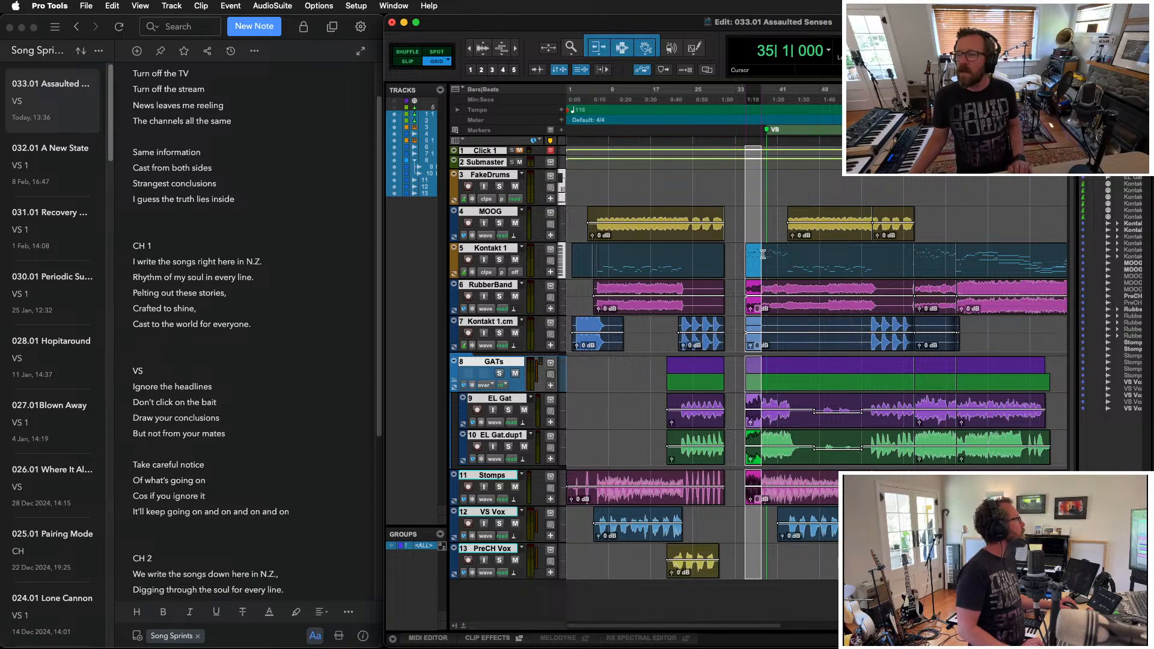
pyautogui.keyDown('shift'); pyautogui.click(767, 252); pyautogui.keyUp('shift')
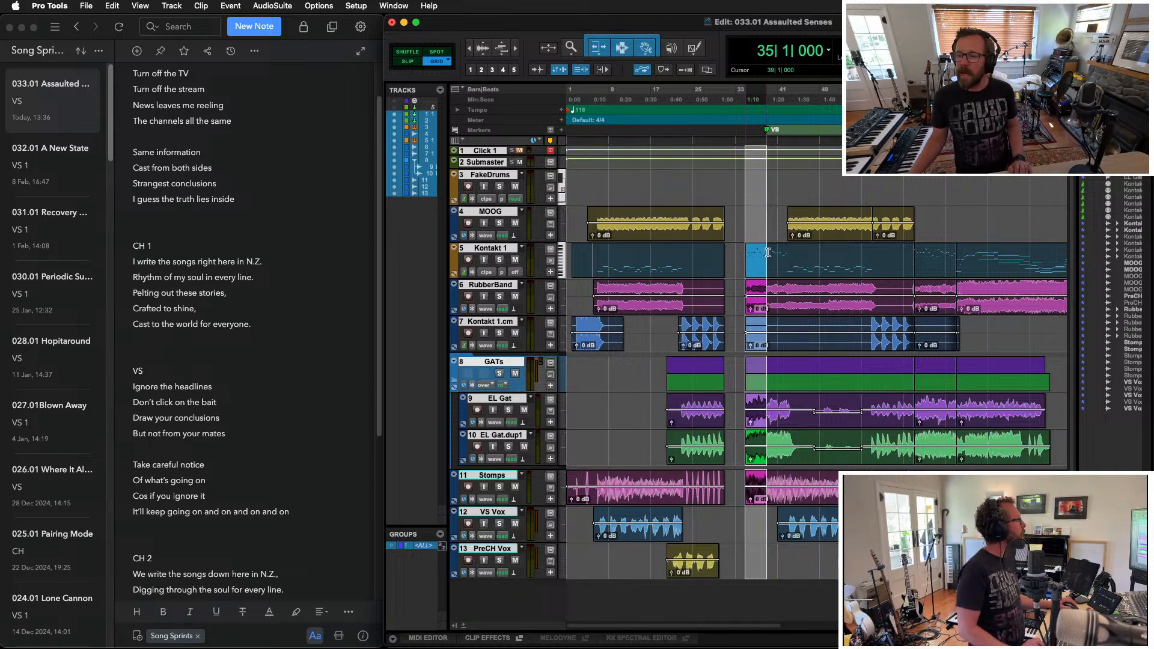
pyautogui.moveTo(757, 274)
pyautogui.mouseDown()
pyautogui.moveTo(721, 270)
pyautogui.moveTo(736, 268)
pyautogui.mouseUp()
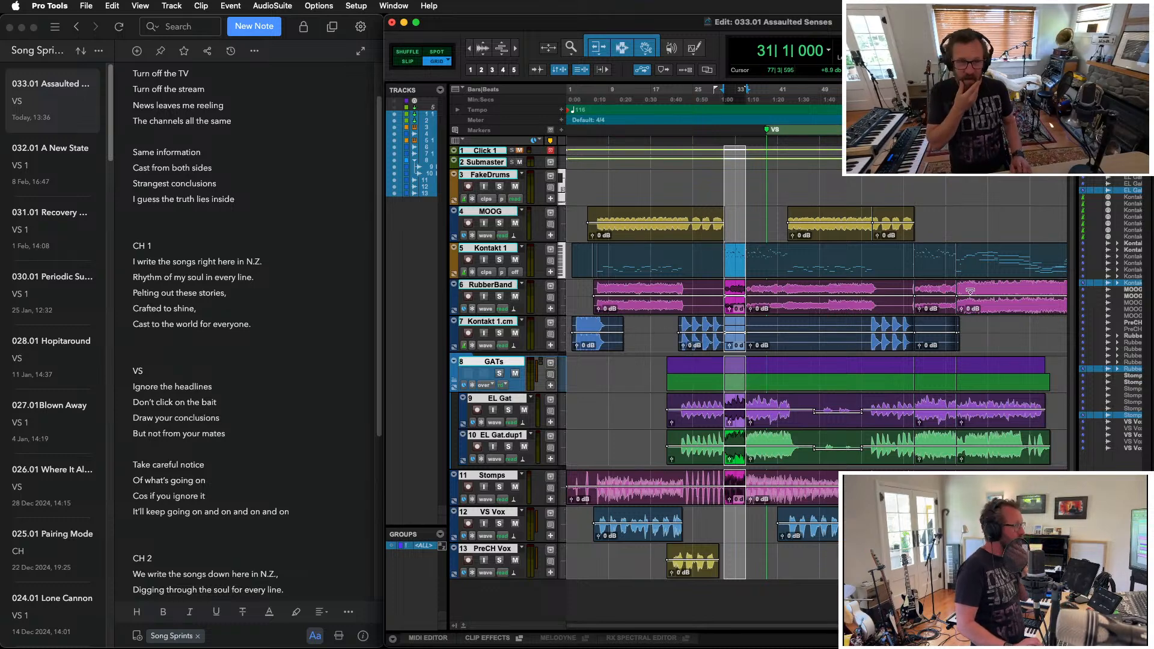
# Step: Move everything from bar 67 onward four bars later, to bar 71, and copy bars 71 to 75 into the gap
pyautogui.scroll(2, 274, 291)
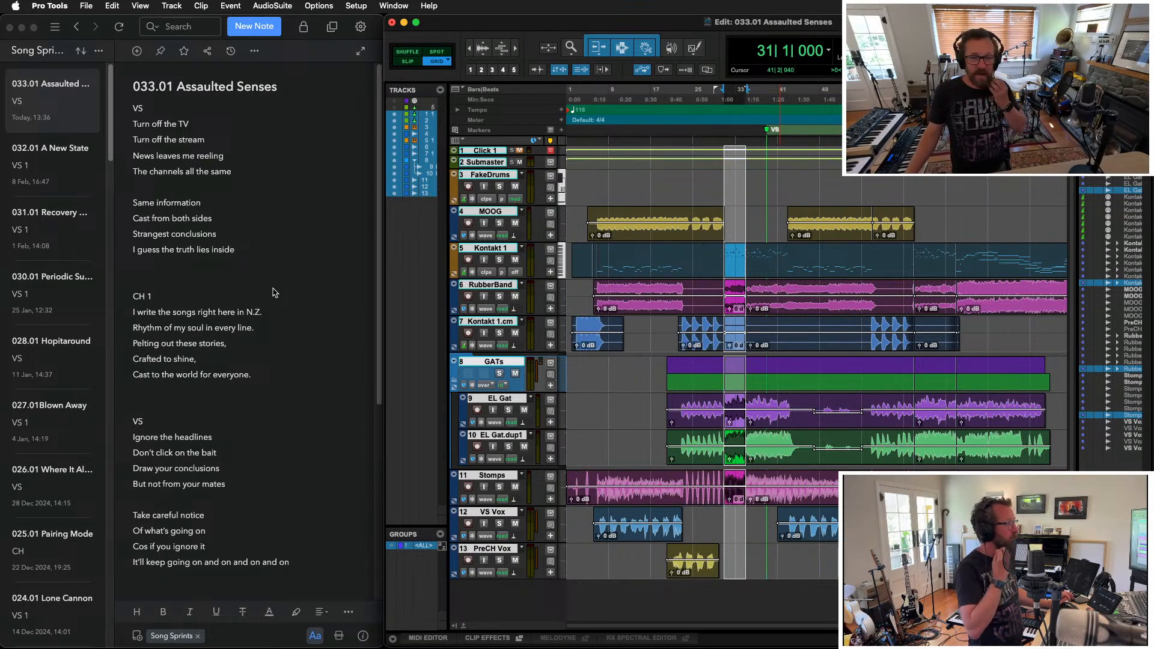
pyautogui.scroll(-7, 273, 293)
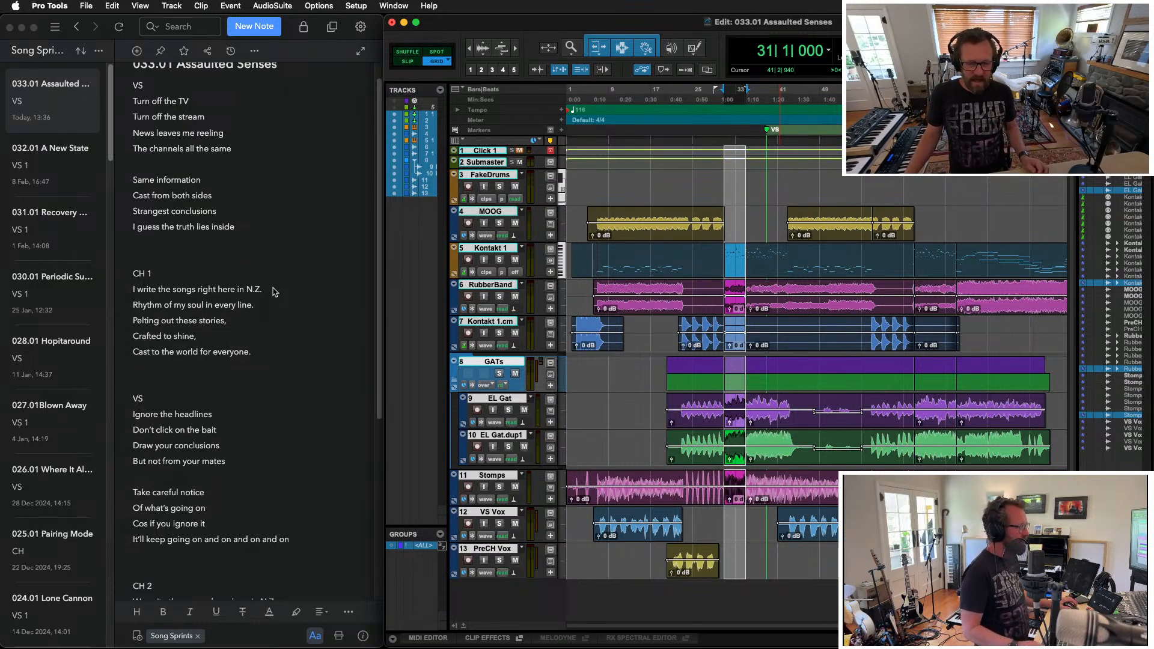
pyautogui.scroll(7, 274, 290)
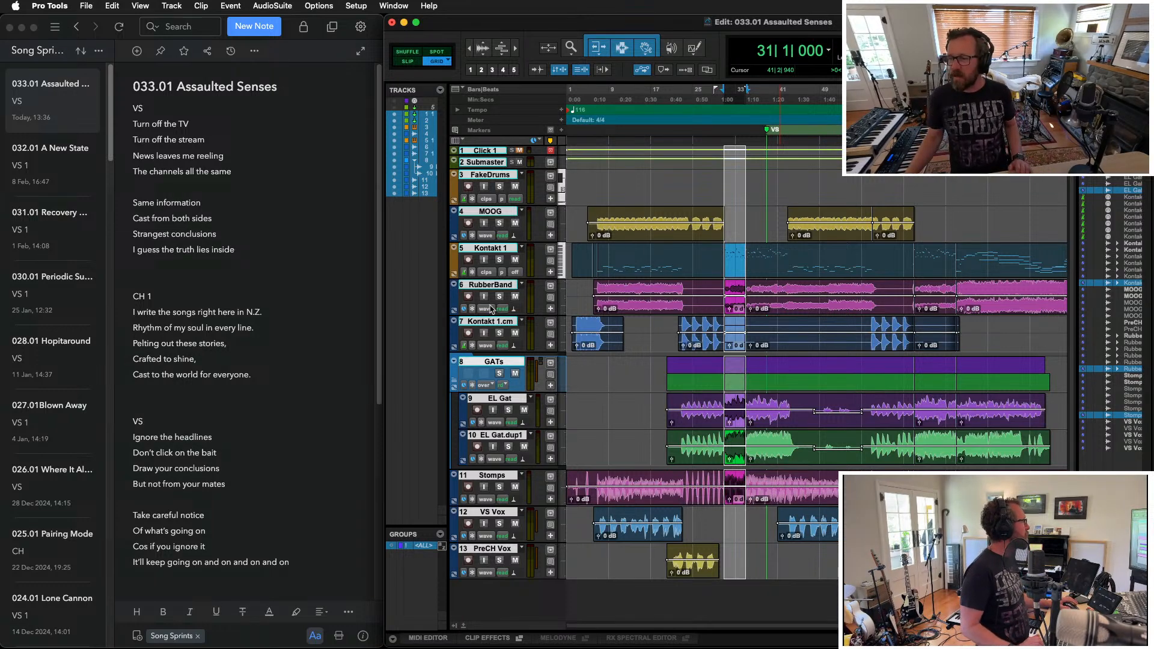
pyautogui.click(931, 277)
pyautogui.keyDown('shift'); pyautogui.click(1010, 274); pyautogui.keyUp('shift')
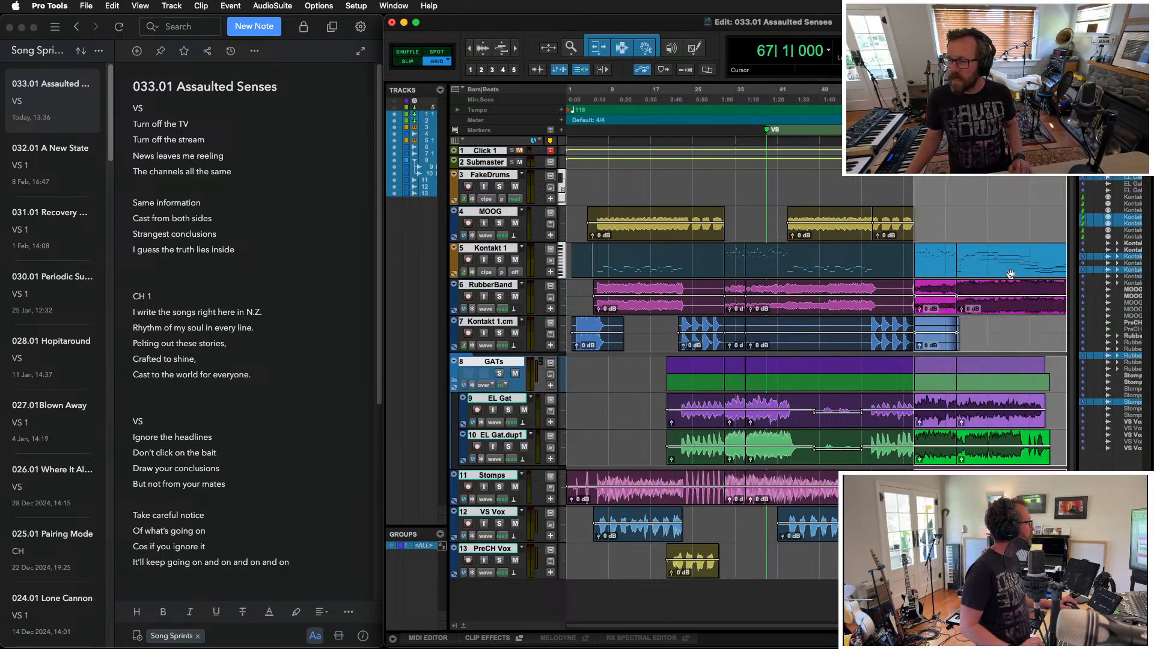
pyautogui.moveTo(937, 274); pyautogui.dragTo(959, 270)
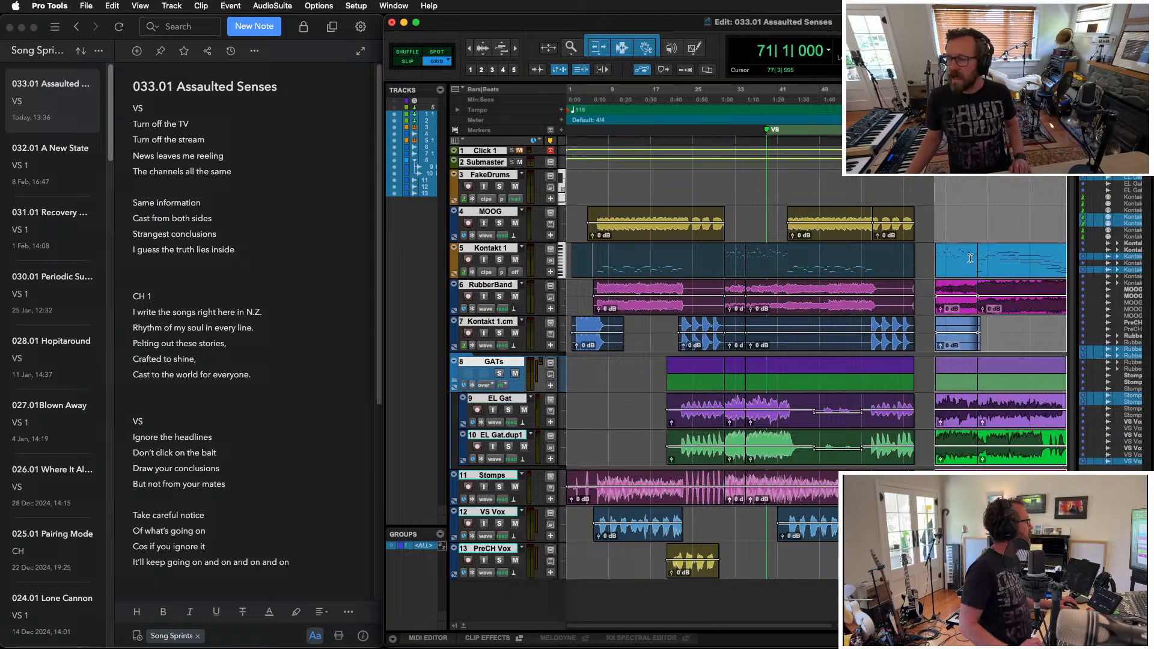
pyautogui.moveTo(960, 251); pyautogui.dragTo(921, 281)
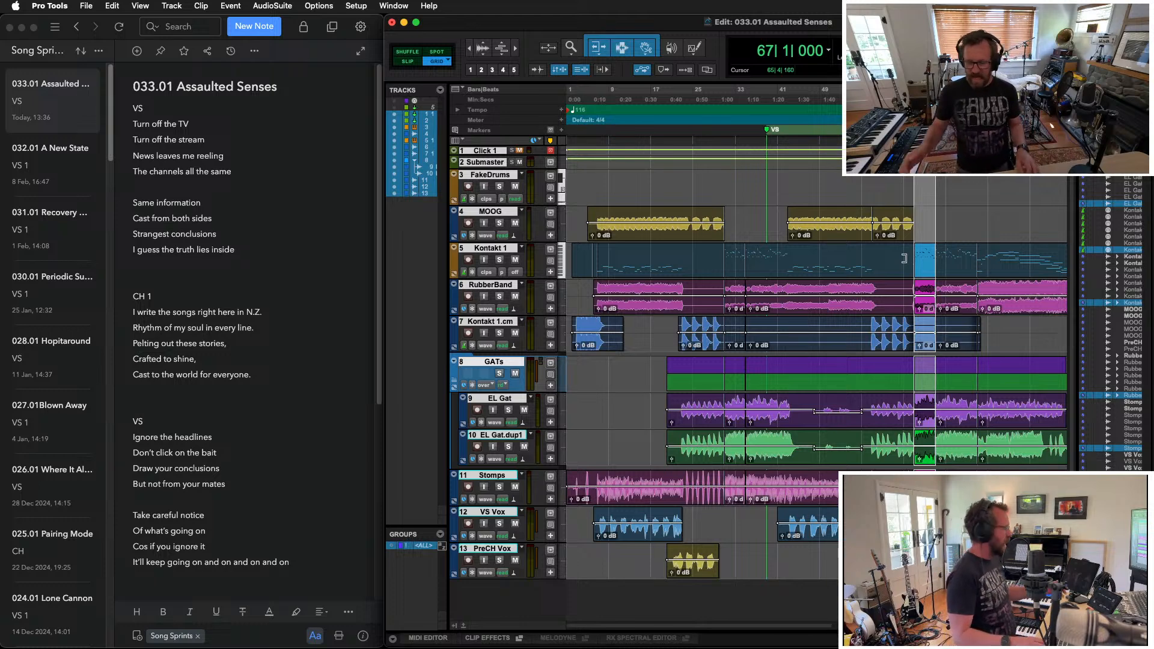
# Step: Create six new mono audio tracks named CH Vox directly below the PreCH Vox track
pyautogui.click(737, 254)
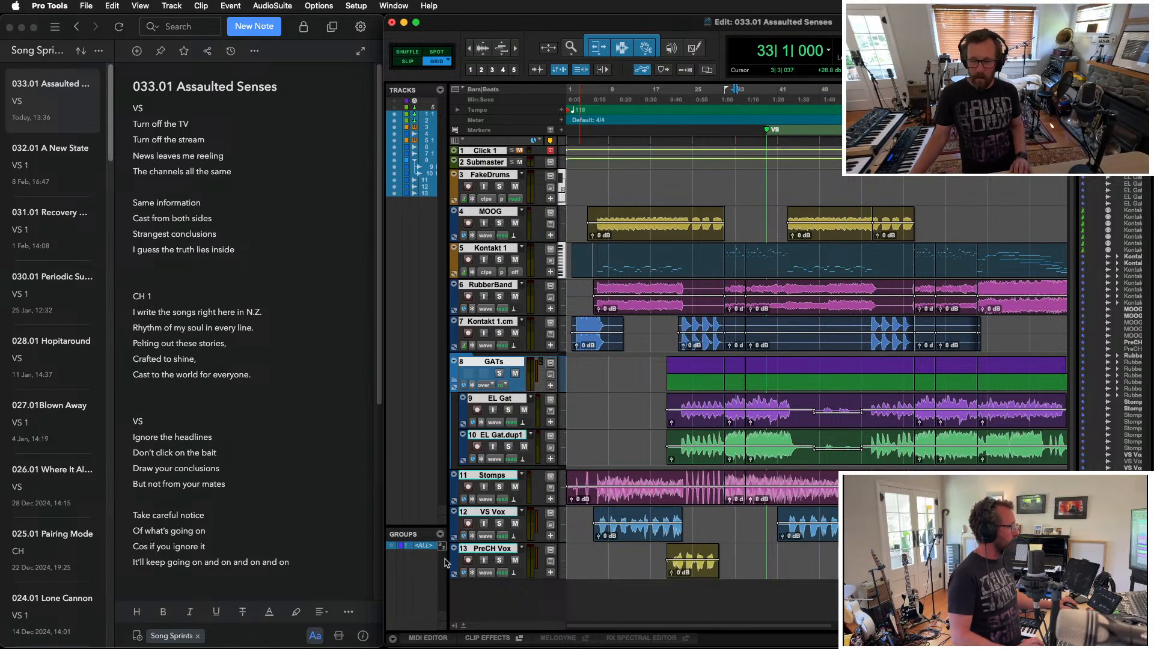
pyautogui.keyDown('super'); pyautogui.click(479, 548); pyautogui.keyUp('super')
pyautogui.click(485, 525)
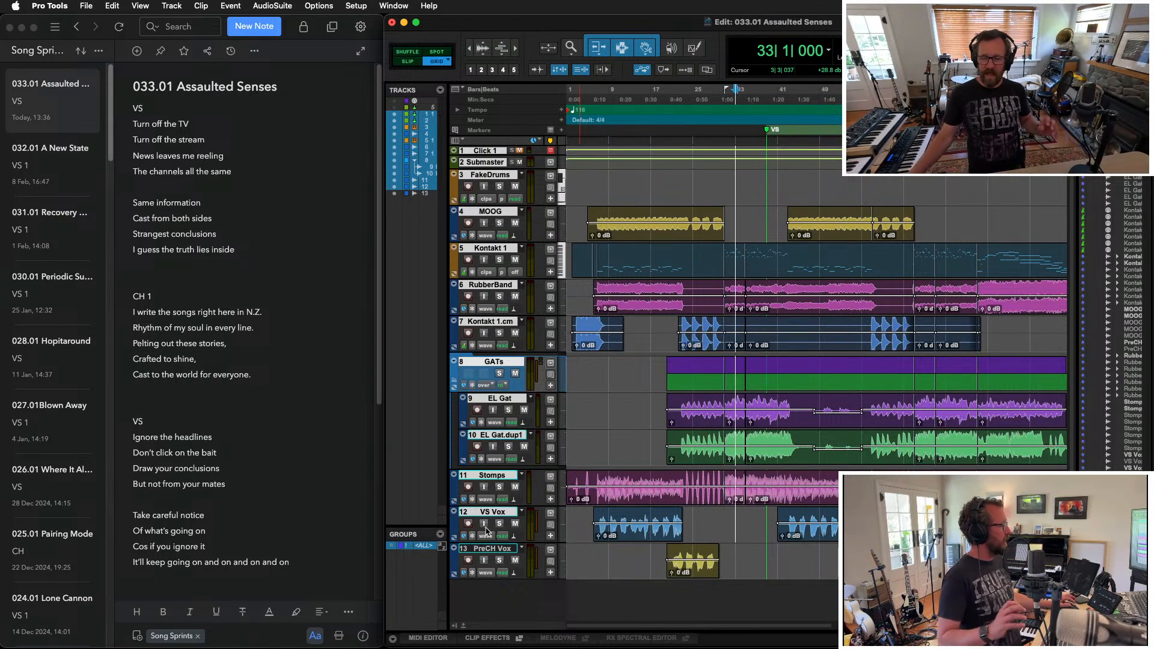
pyautogui.click(485, 524)
pyautogui.click(492, 549)
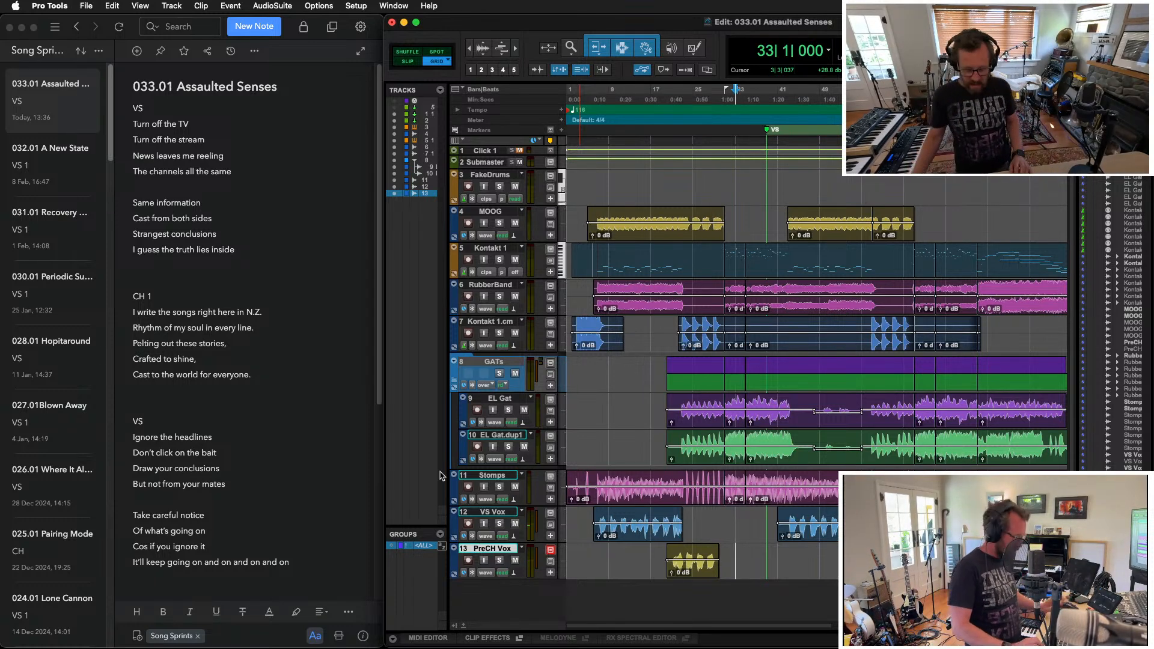
pyautogui.press('super+shift+n')
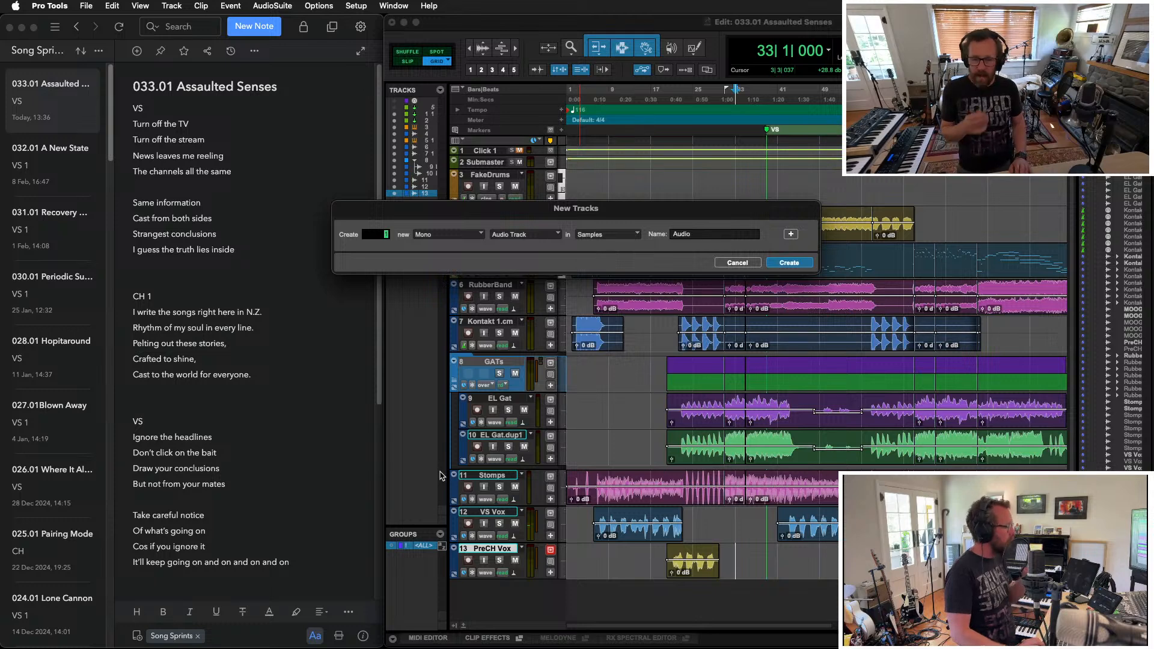
pyautogui.press('Tab')
pyautogui.write('C')
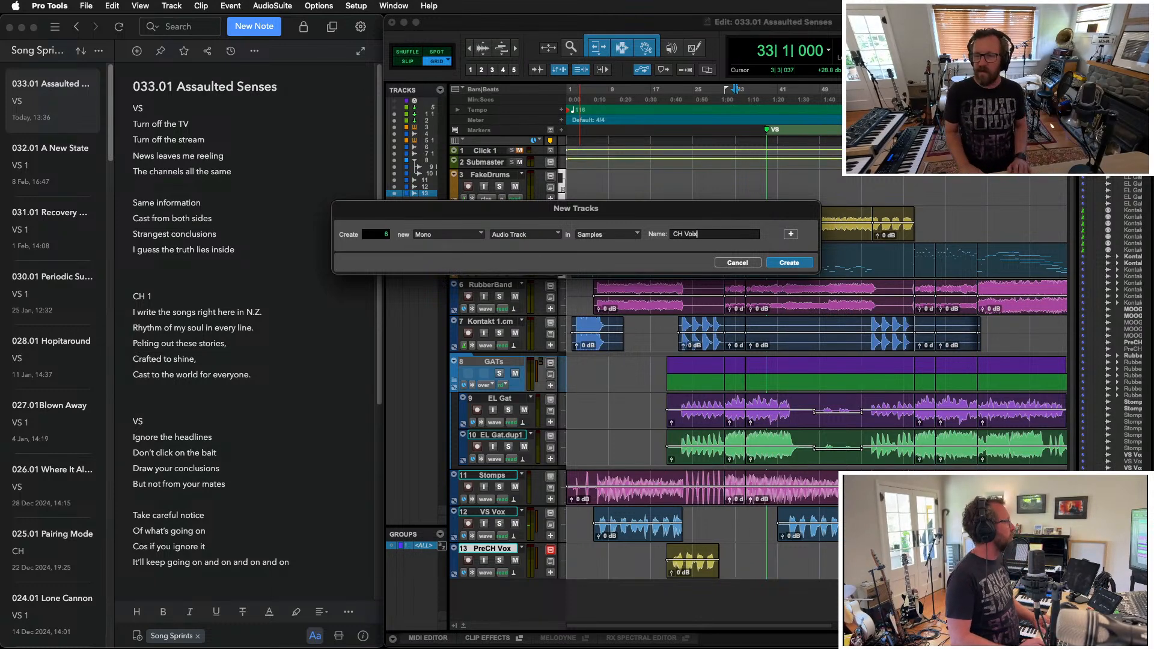
pyautogui.press('Return')
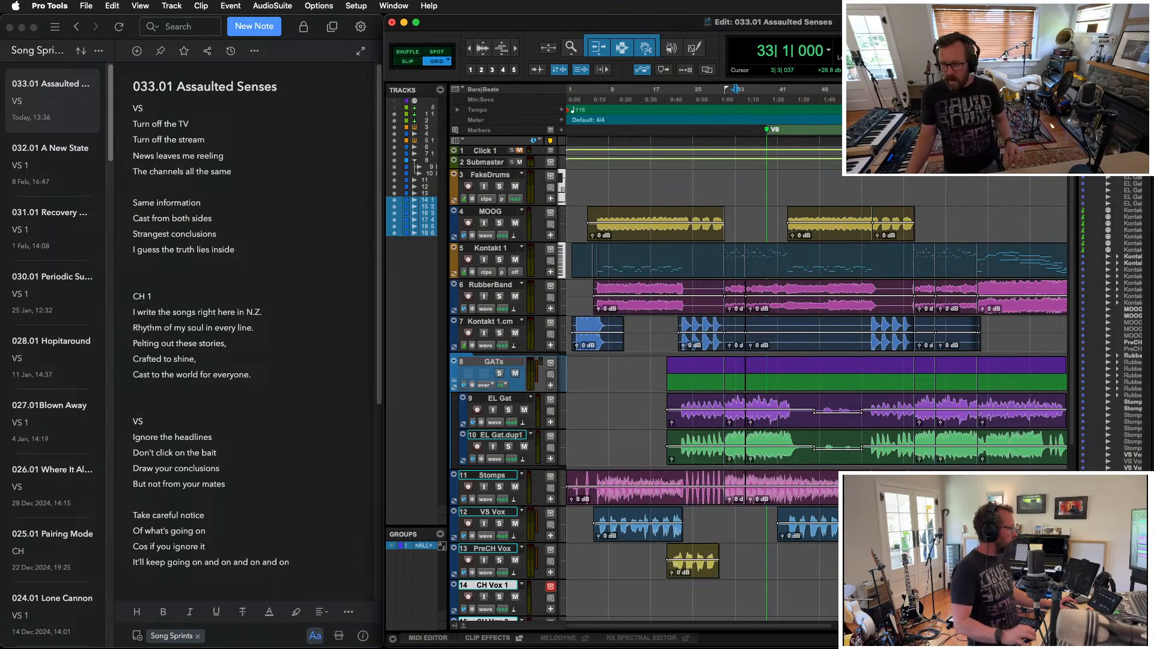
# Step: Move the six CH Vox tracks into a new stereo routing folder named CH VOX, routing the tracks to it
pyautogui.scroll(-5, 608, 465)
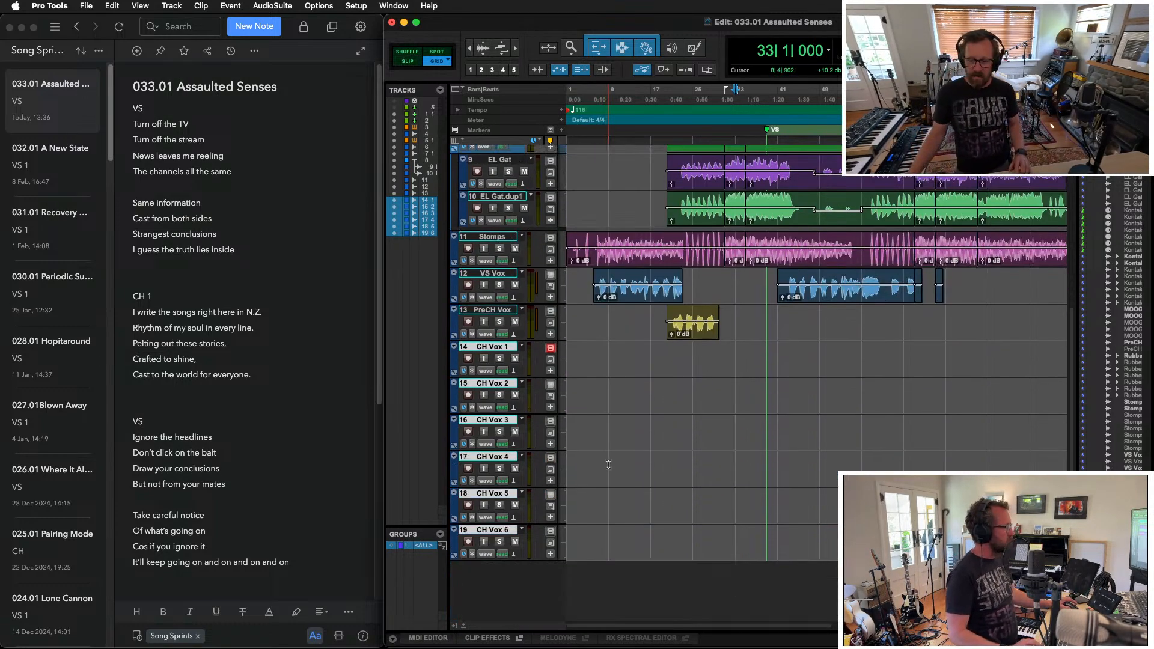
pyautogui.press('super+alt+shift+n')
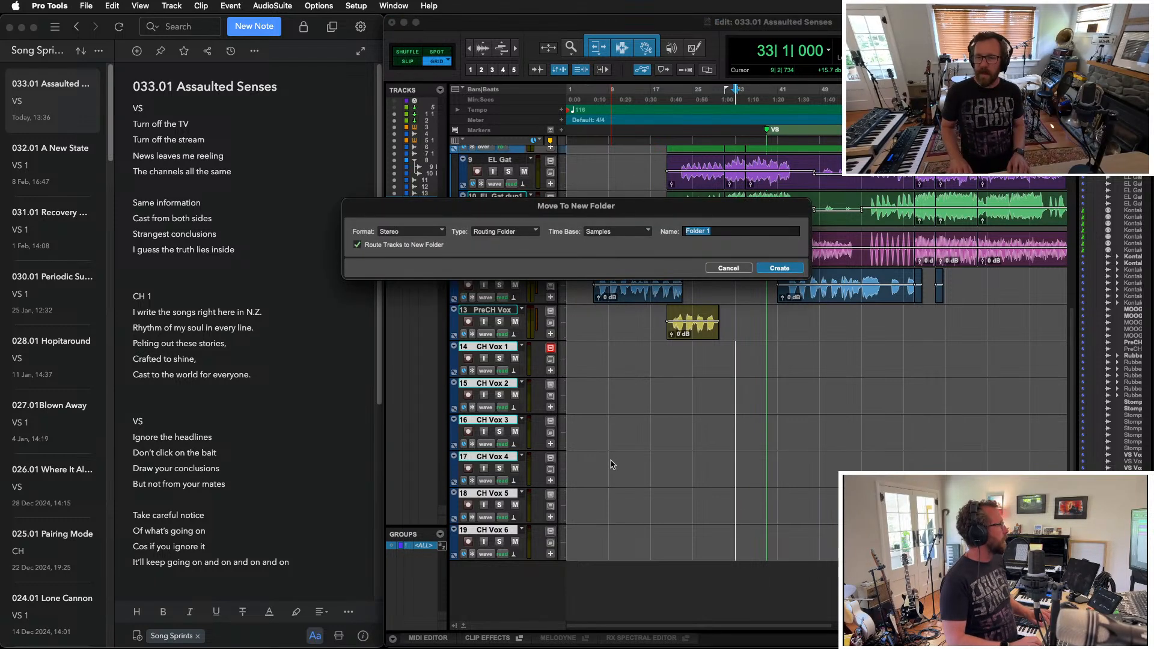
pyautogui.write('CH VOX')
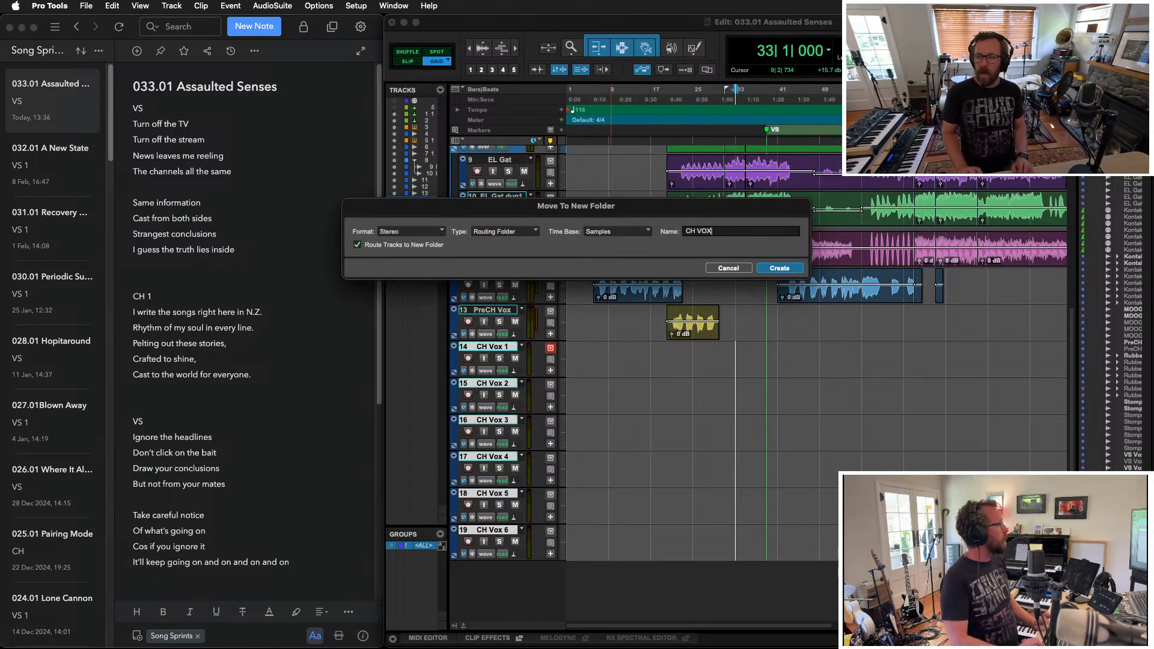
pyautogui.press('Return')
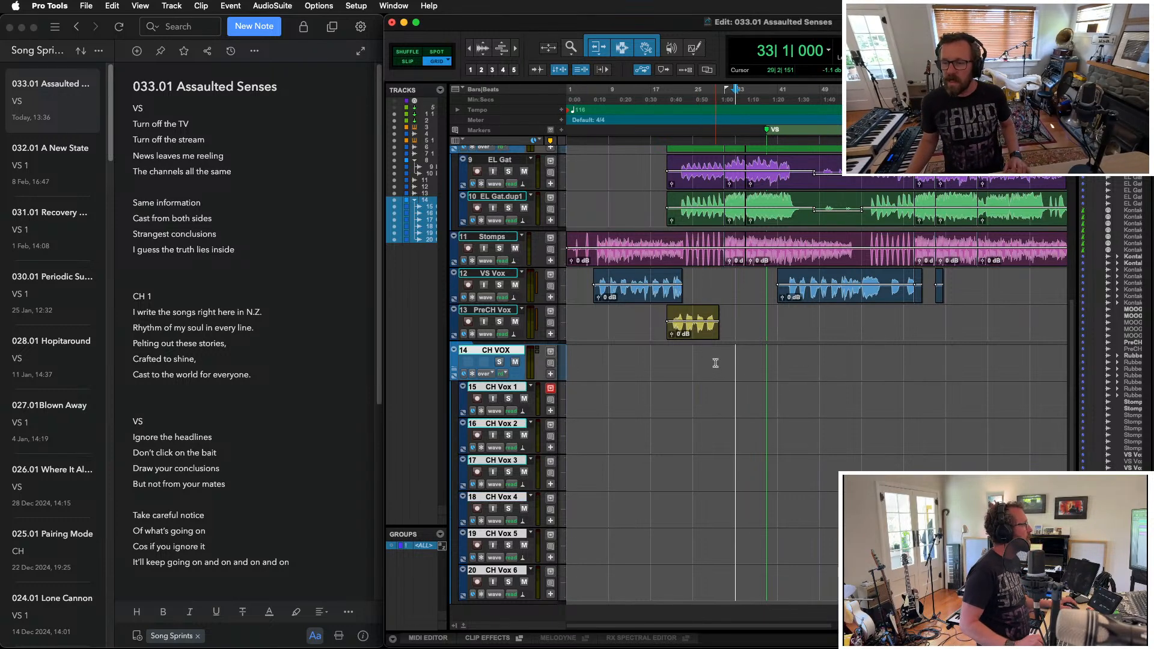
# Step: Play the song from bar 6, with the ALL edit group turned off and only the CH VOX folder track selected
pyautogui.click(715, 126)
pyautogui.press('space')
pyautogui.press('space')
pyautogui.click(594, 354)
pyautogui.click(598, 354)
pyautogui.click(595, 356)
pyautogui.press('space')
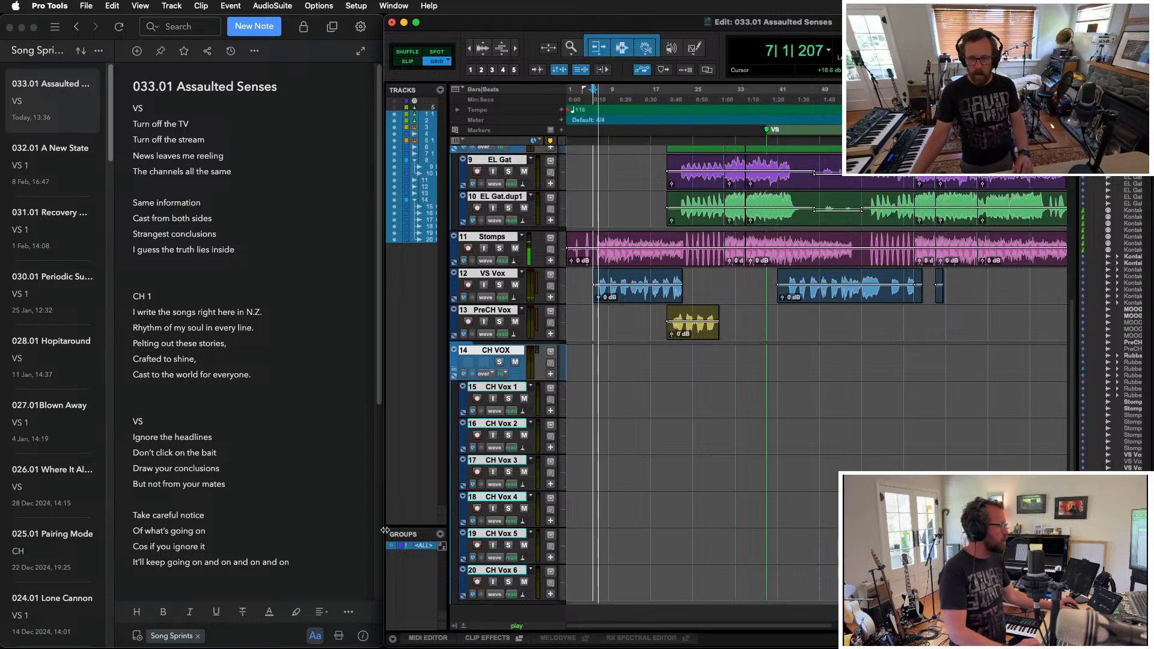
pyautogui.click(506, 352)
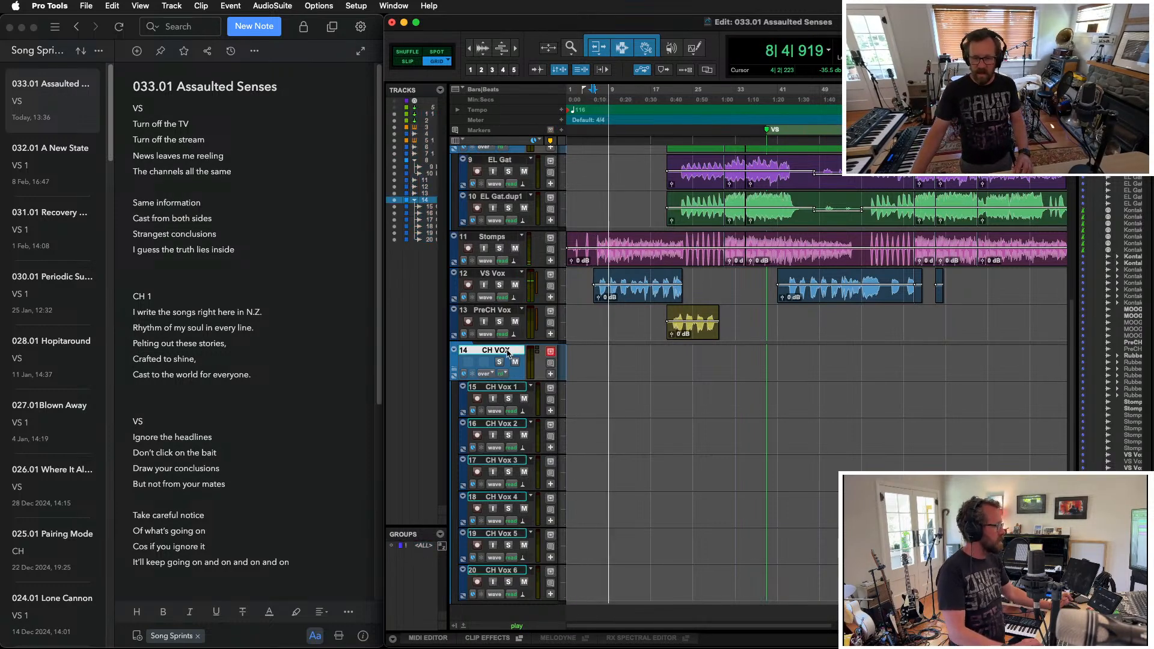
# Step: Shift Timeless 3 down one insert slot on VS Vox and insert the Electra DSP equalizer in the freed slot
pyautogui.press('super+equal')
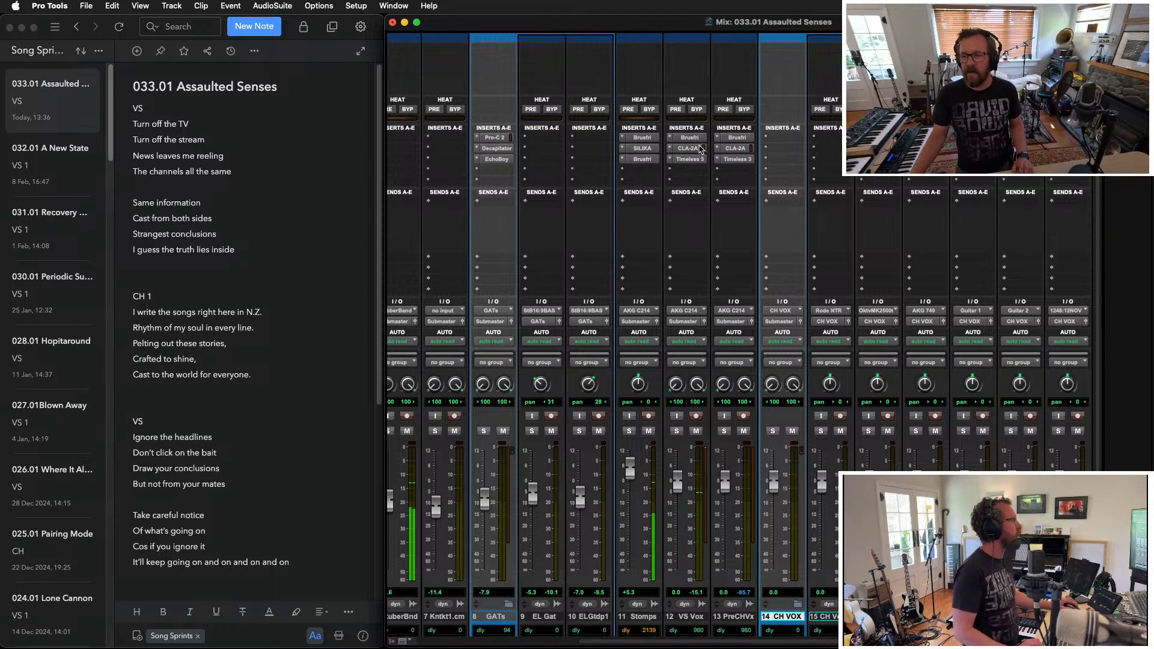
pyautogui.moveTo(698, 162); pyautogui.dragTo(692, 169)
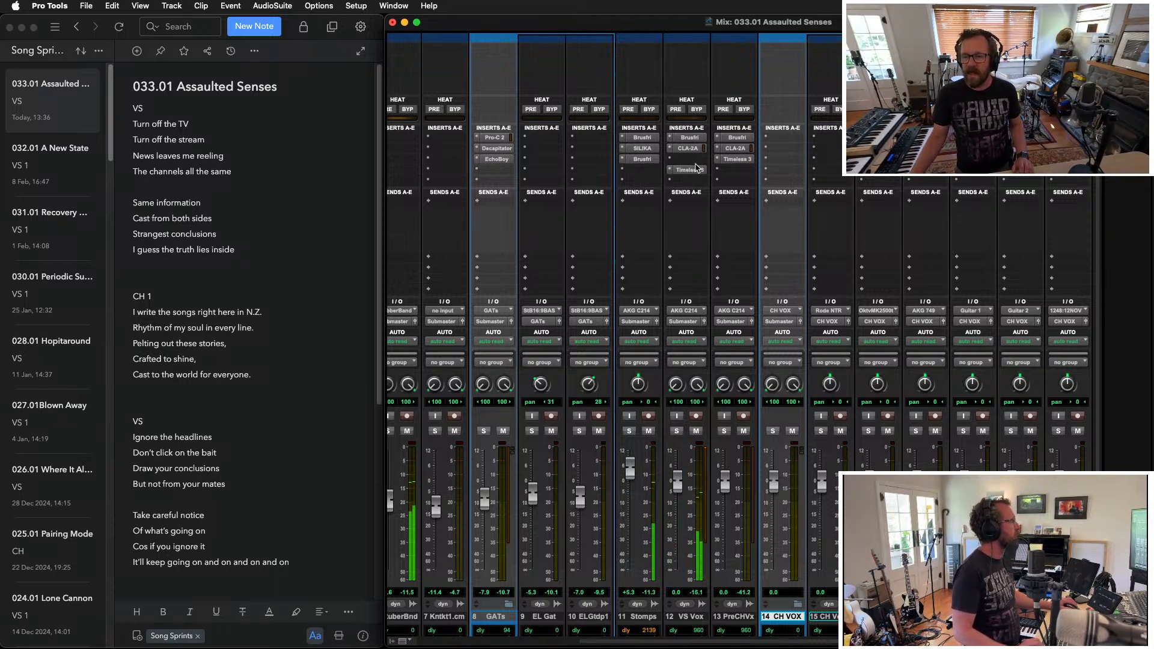
pyautogui.click(694, 161)
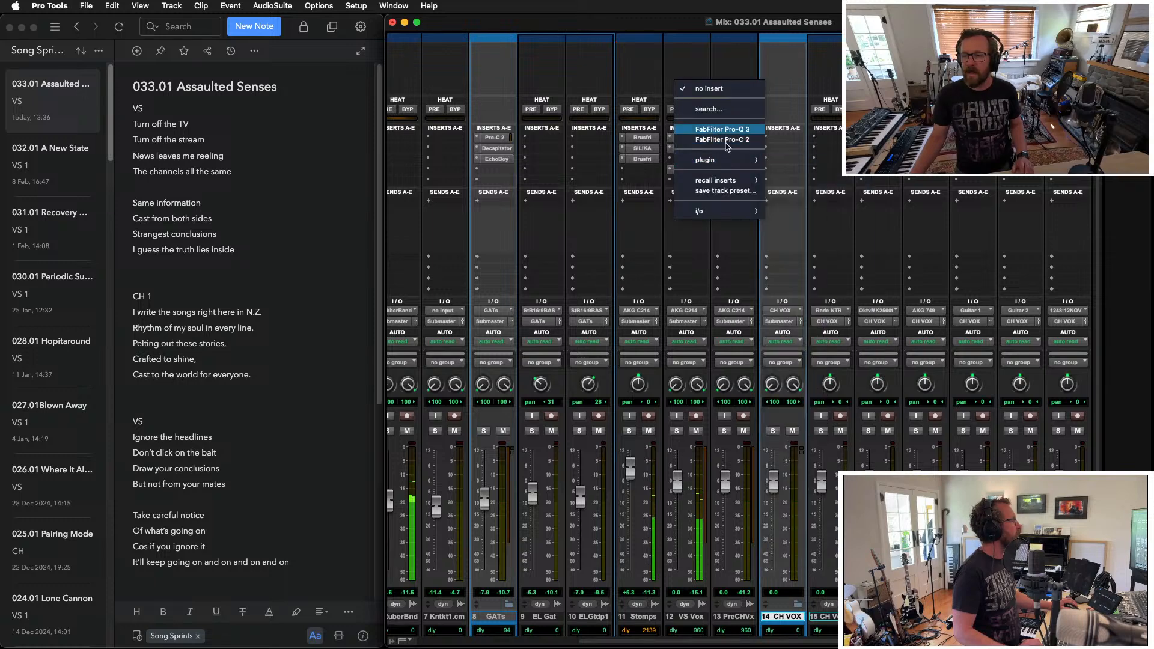
pyautogui.moveTo(723, 161)
pyautogui.moveTo(806, 165)
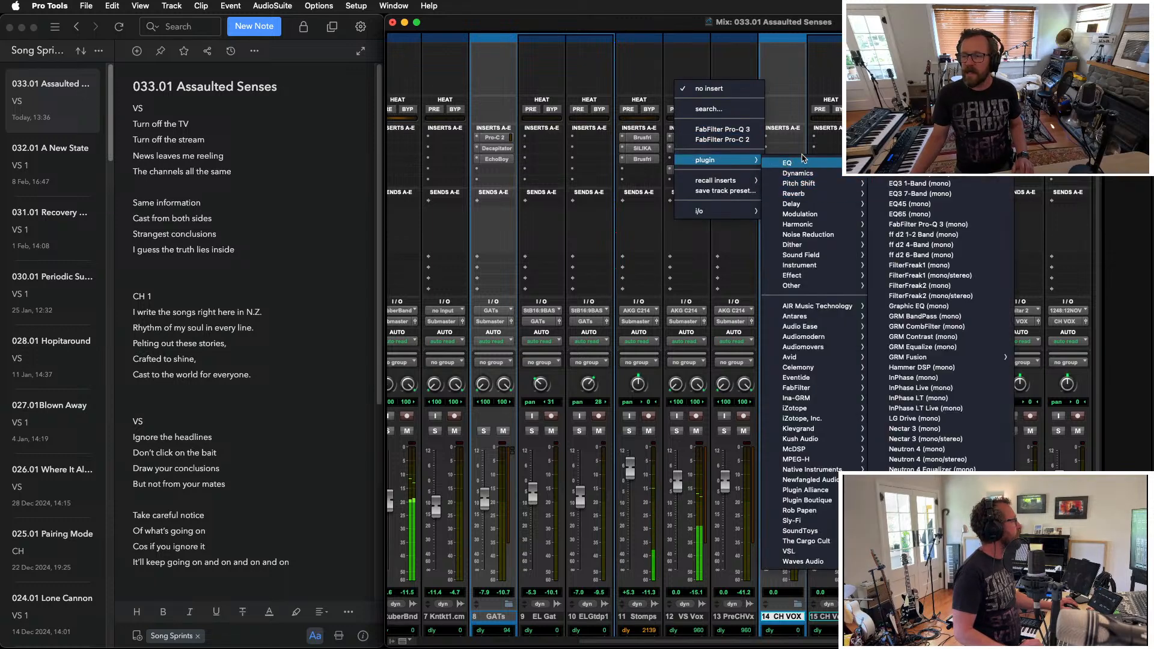
pyautogui.click(935, 192)
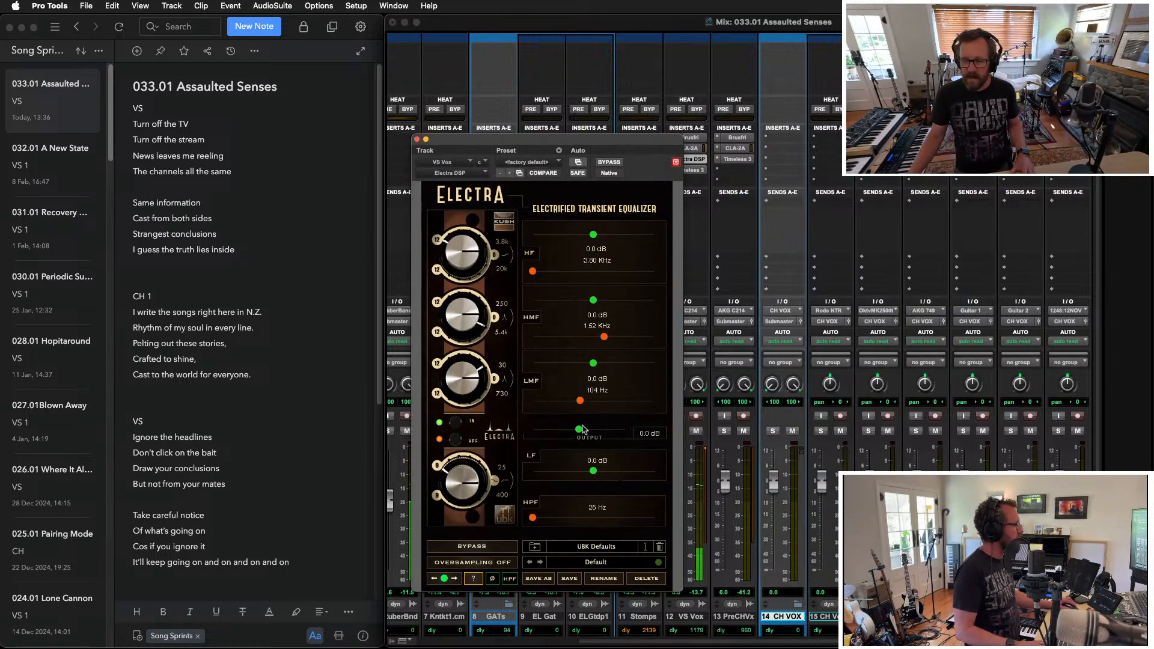
# Step: Set the VS Vox Electra EQ to HPF 118 Hz, HF +2.5 dB and HMF +3.4 dB at 1.62 kHz, and close it
pyautogui.moveTo(533, 515); pyautogui.dragTo(596, 516)
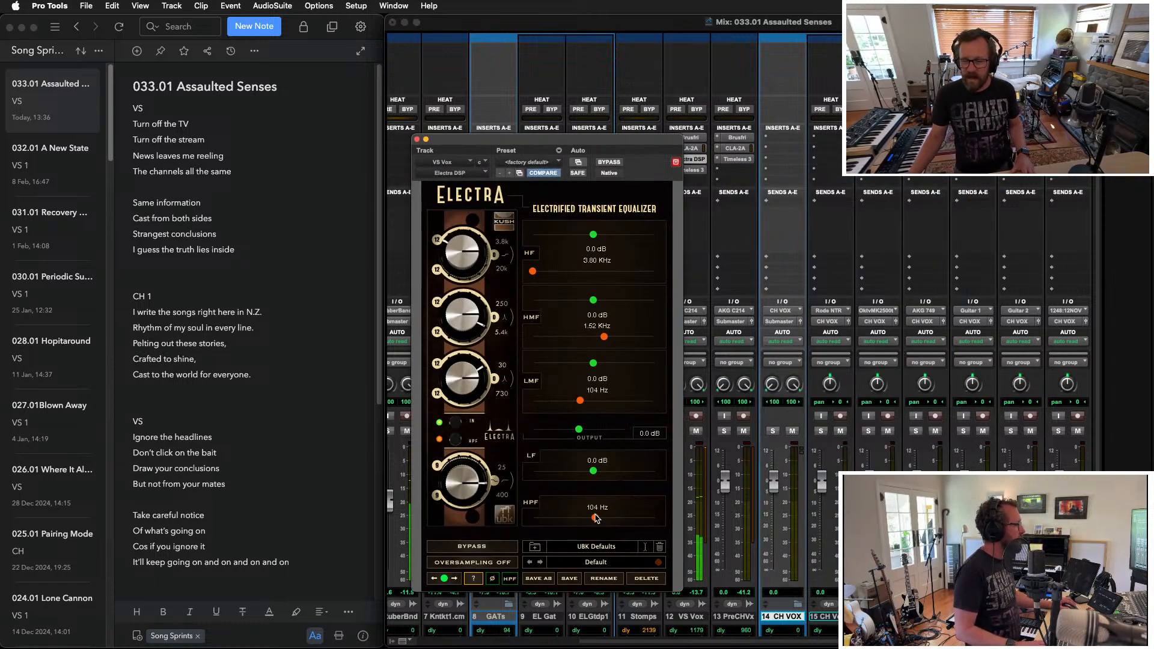
pyautogui.moveTo(594, 234); pyautogui.dragTo(607, 239)
pyautogui.moveTo(593, 300); pyautogui.dragTo(607, 338)
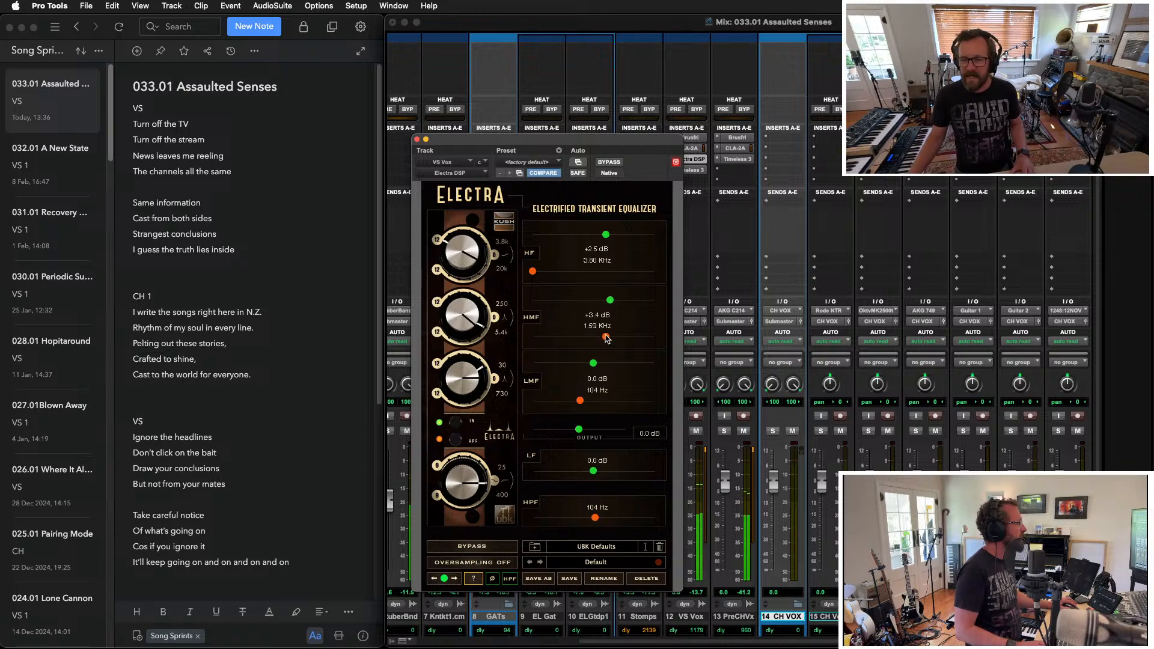
pyautogui.moveTo(595, 518); pyautogui.dragTo(601, 517)
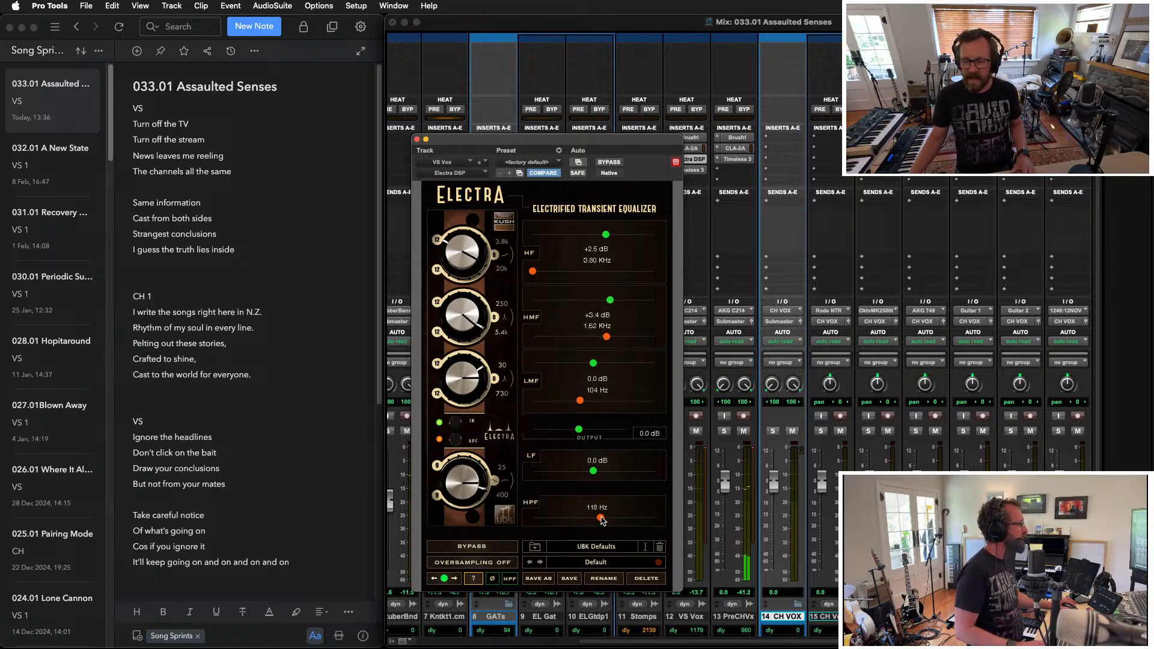
pyautogui.click(417, 140)
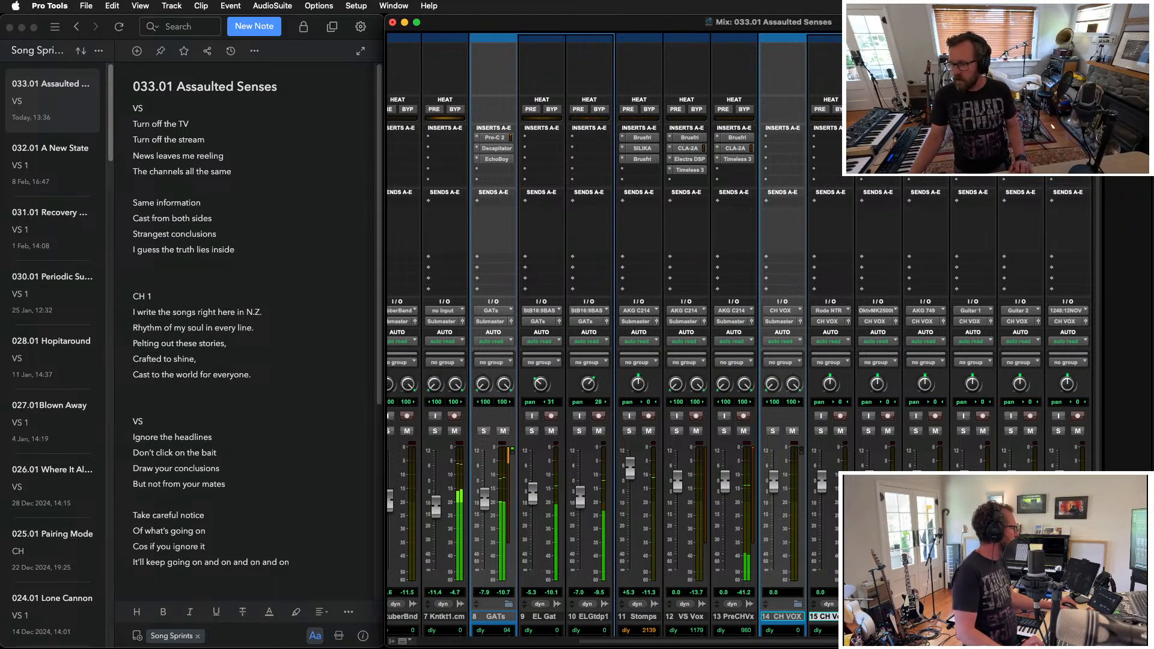
# Step: Set the input of all six CH Vox tracks to AKG C214 and enable input monitoring on CH Vox 1
pyautogui.click(837, 311)
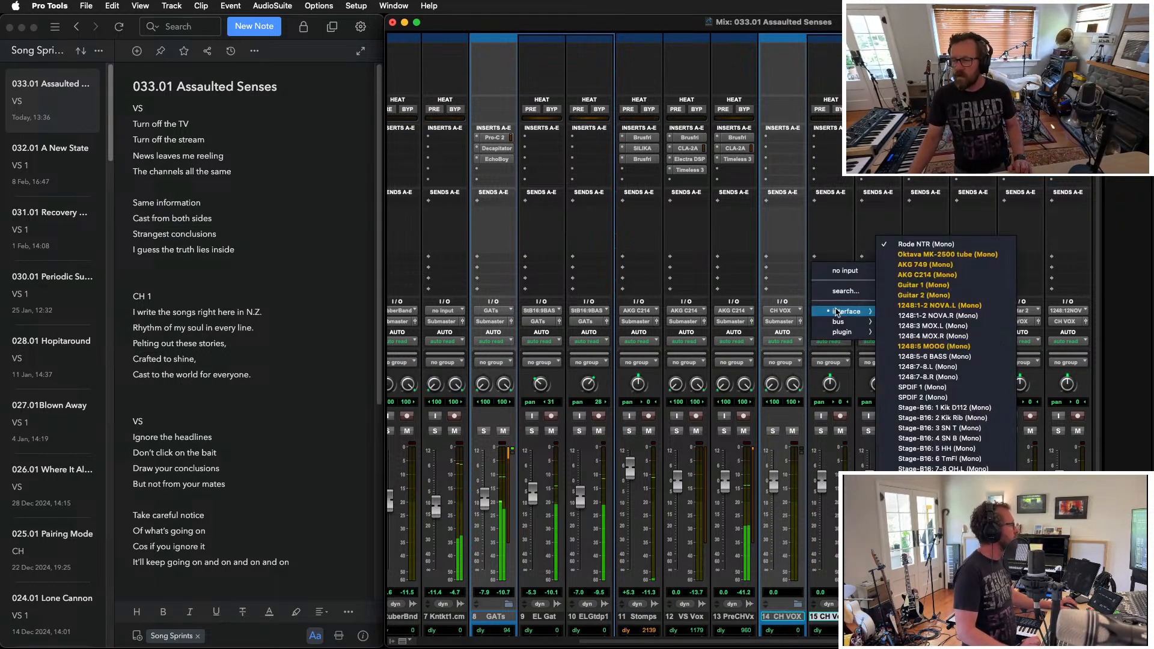
pyautogui.keyDown('alt'); pyautogui.keyDown('shift'); pyautogui.click(974, 275); pyautogui.keyUp('shift'); pyautogui.keyUp('alt')
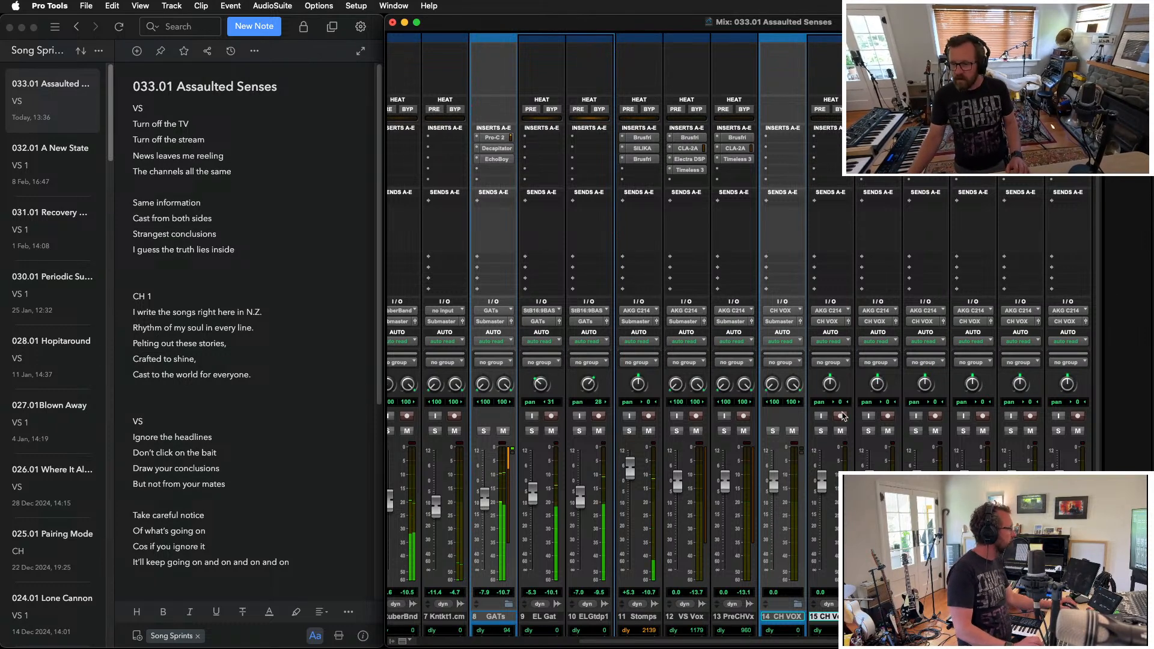
pyautogui.click(821, 414)
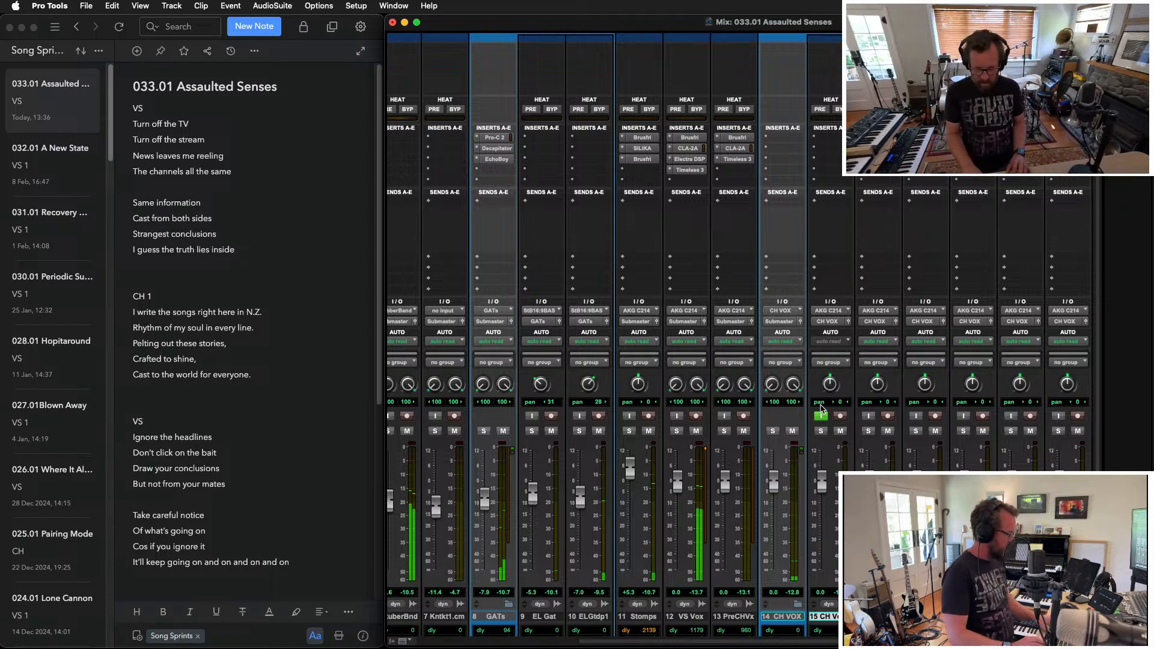
pyautogui.press('super+equal')
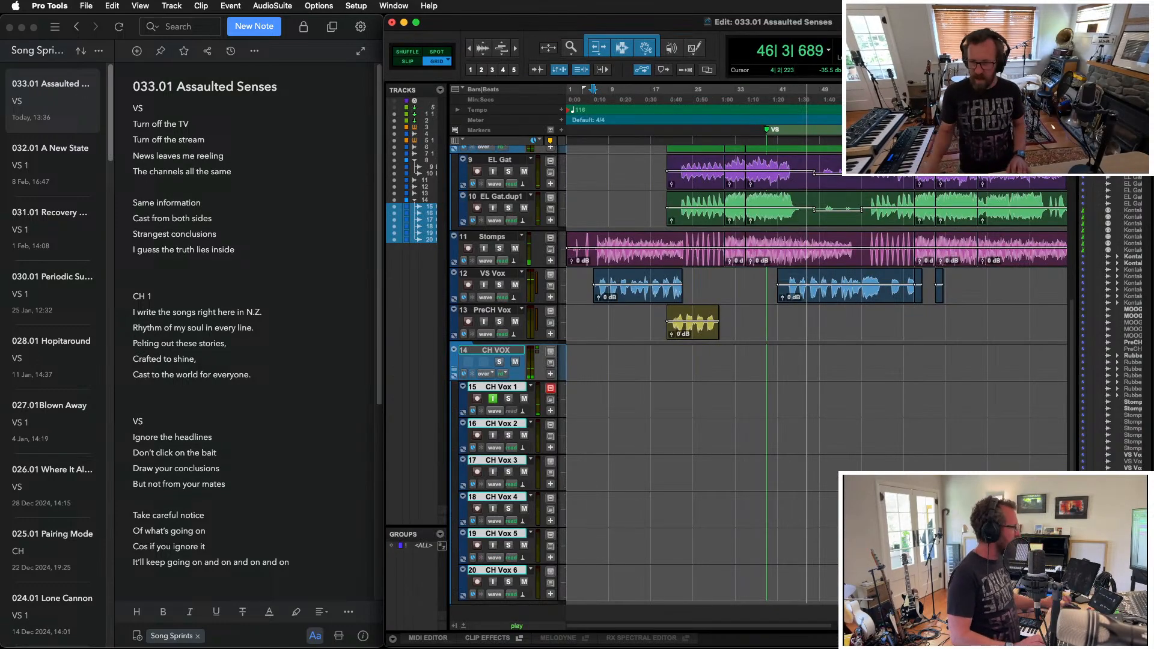
# Step: Check the EZdrummer 3 timeline on FakeDrums, close the plug-in and move the VS marker four bars later, to bar 43
pyautogui.scroll(6, 727, 333)
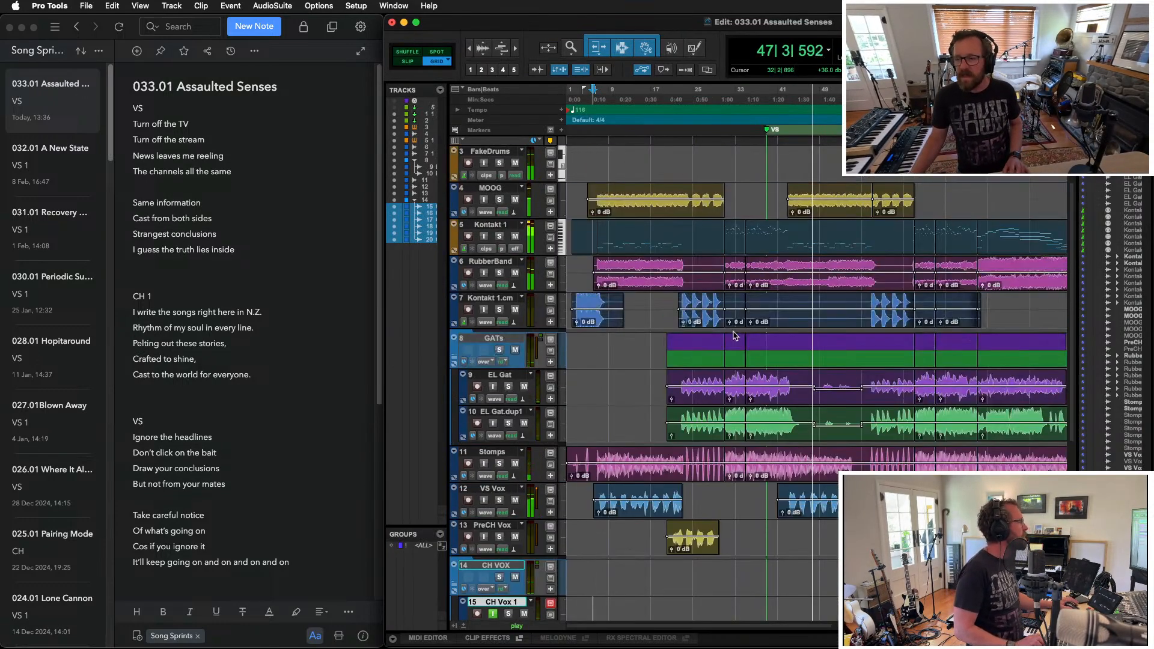
pyautogui.scroll(2, 728, 325)
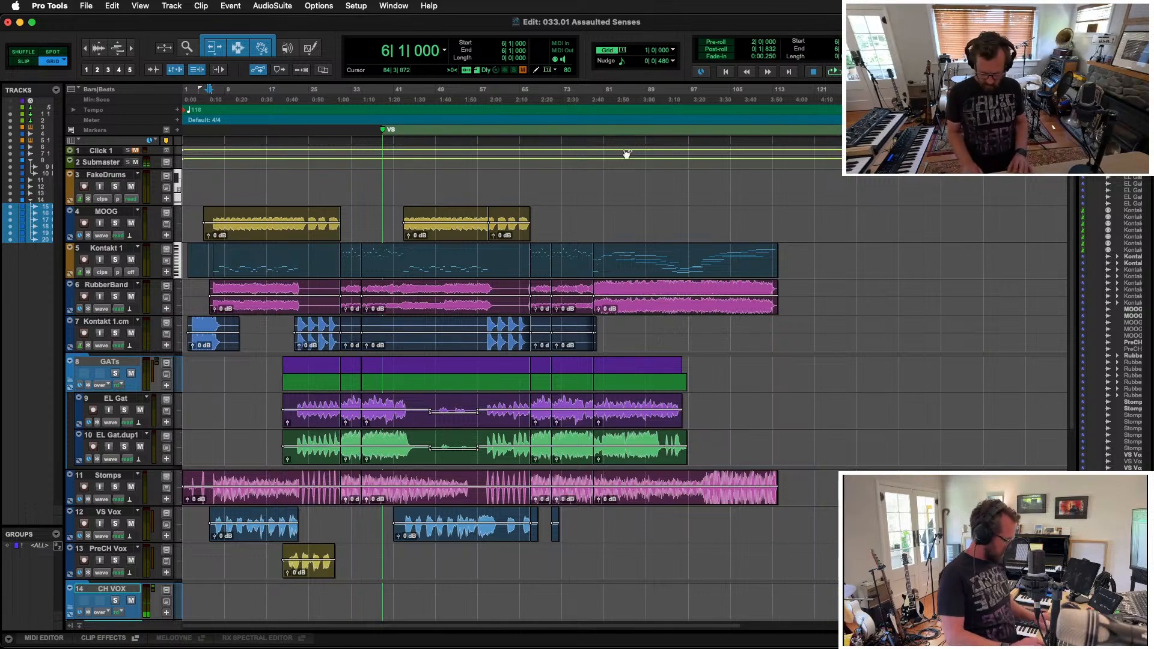
pyautogui.press('super+equal')
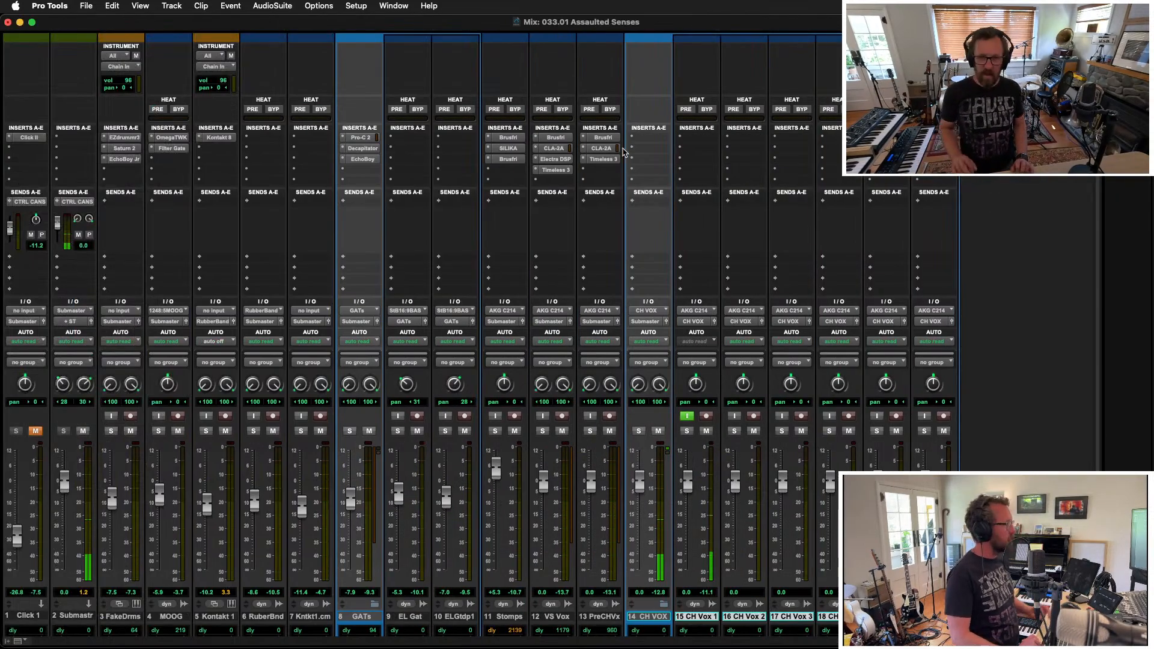
pyautogui.click(124, 137)
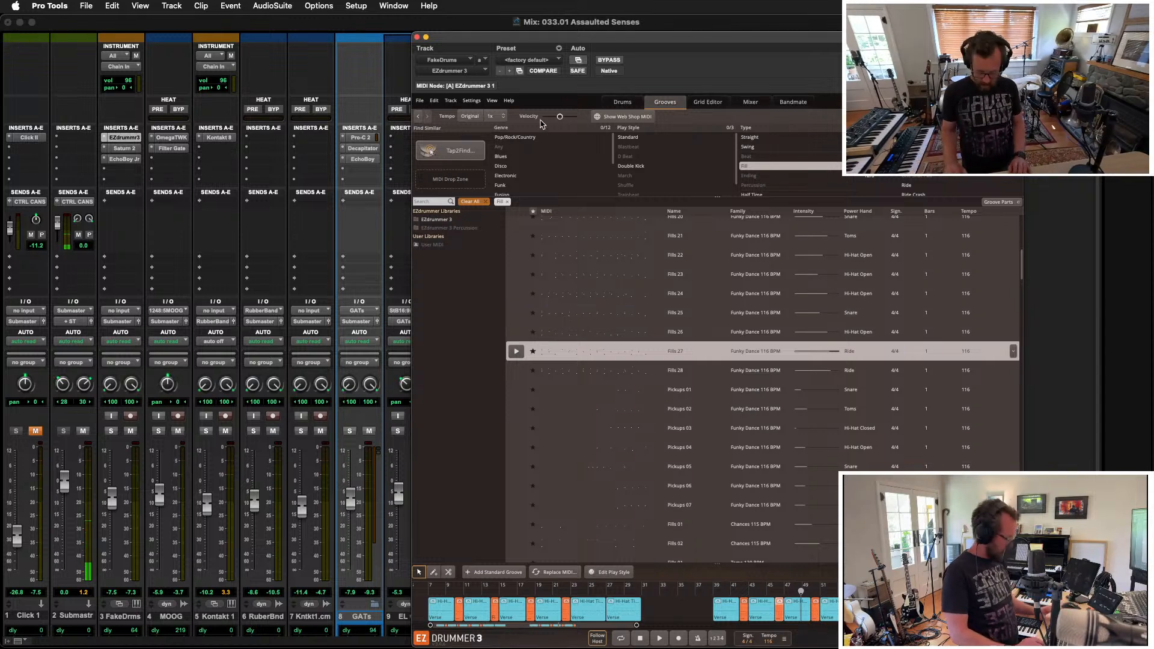
pyautogui.press('super+equal')
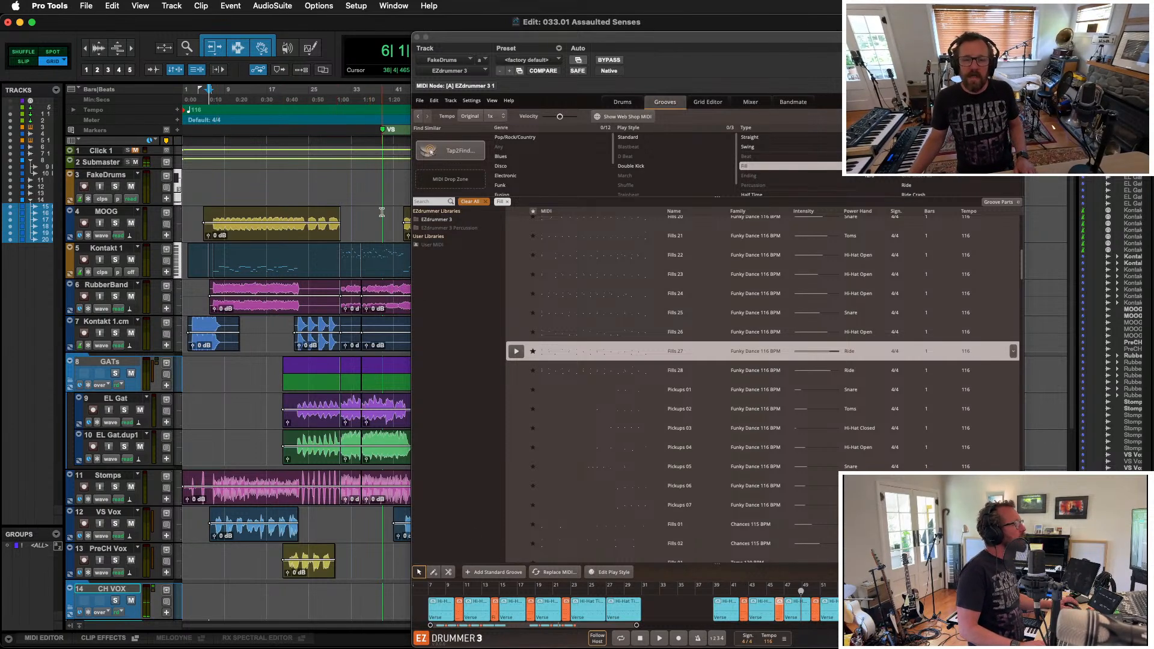
pyautogui.moveTo(361, 217); pyautogui.dragTo(345, 220)
pyautogui.press('super+w')
pyautogui.moveTo(386, 132); pyautogui.dragTo(407, 132)
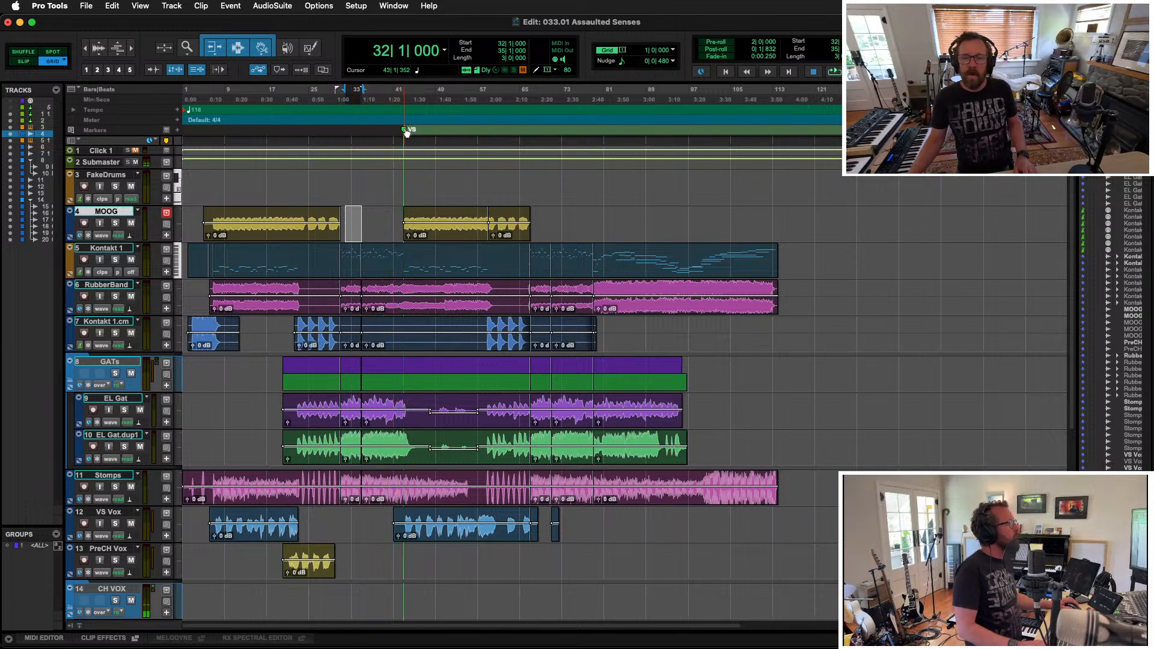
# Step: Reopen EZdrummer 3 on the FakeDrums track and move its window clear of the first mixer channels
pyautogui.press('super+Tab')
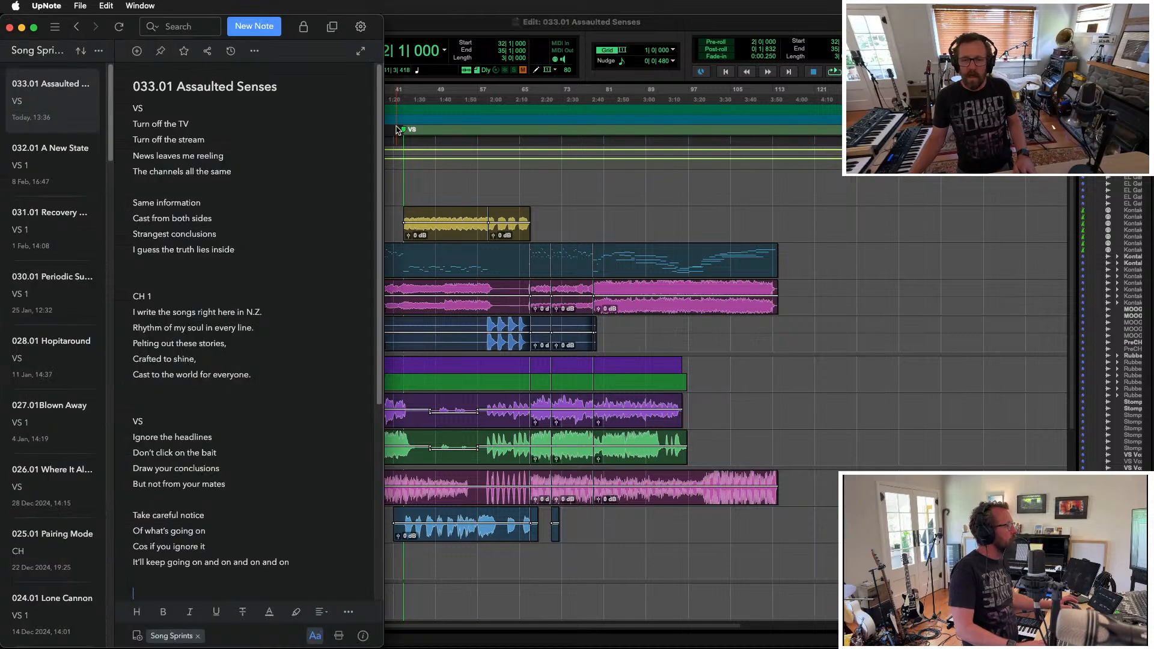
pyautogui.click(473, 21)
pyautogui.press('super+equal')
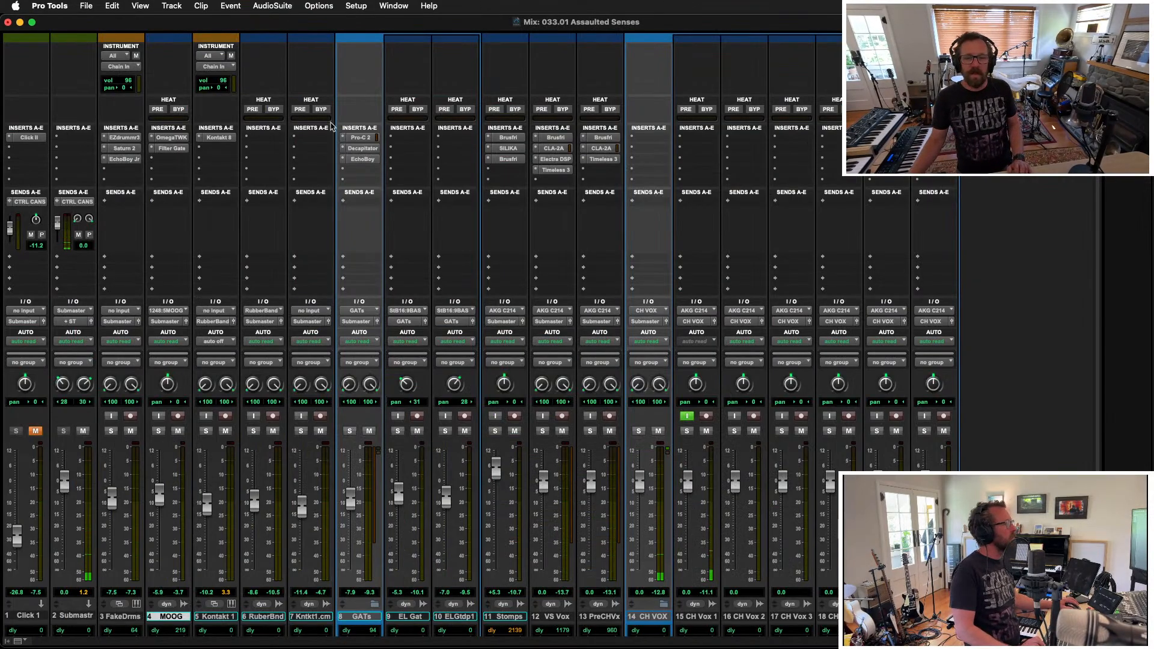
pyautogui.click(128, 138)
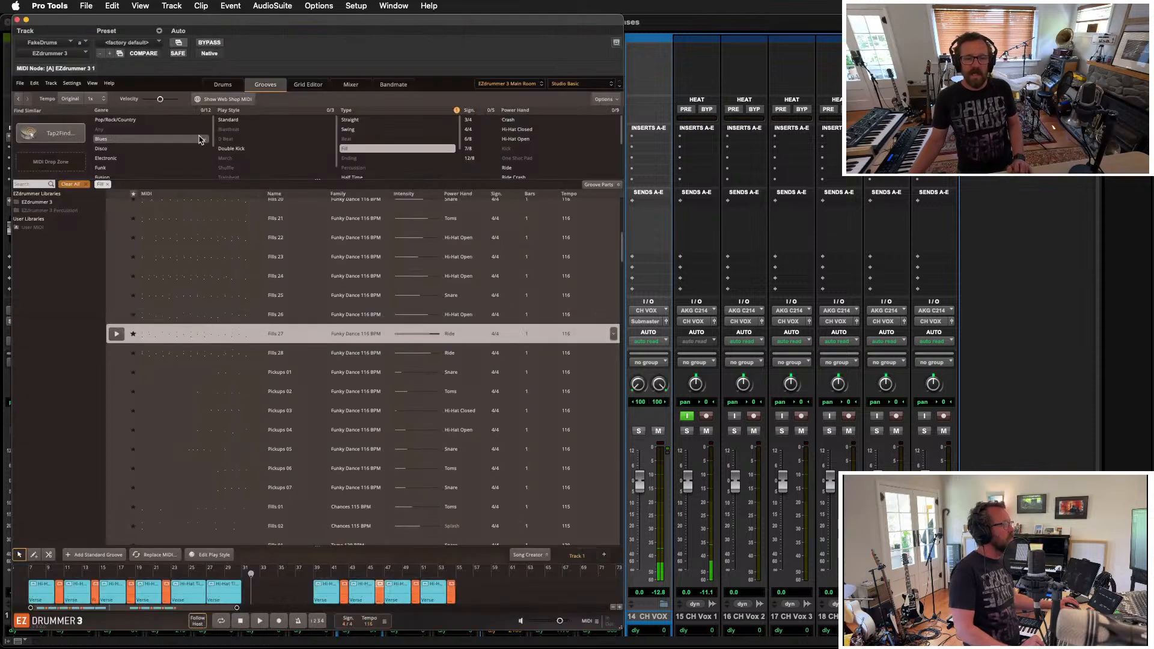
pyautogui.moveTo(446, 22); pyautogui.dragTo(864, 22)
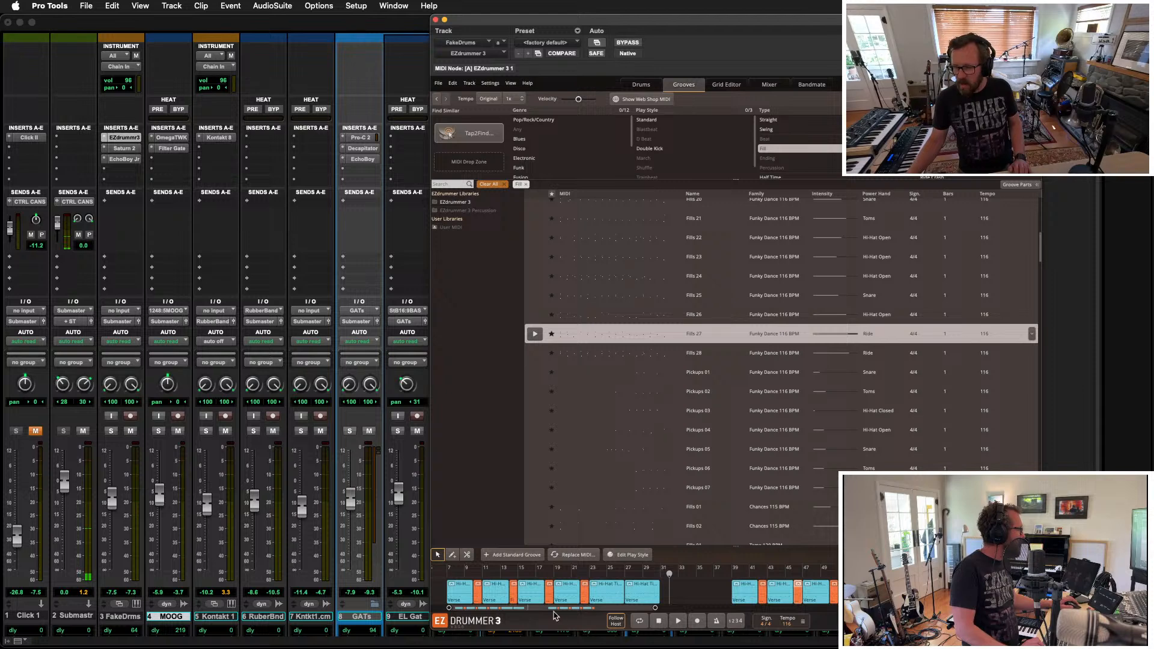
# Step: Select the second block of drum grooves in the EZdrummer 3 timeline and move it three bars later to start at bar 42
pyautogui.click(724, 595)
pyautogui.moveTo(724, 592); pyautogui.dragTo(998, 587)
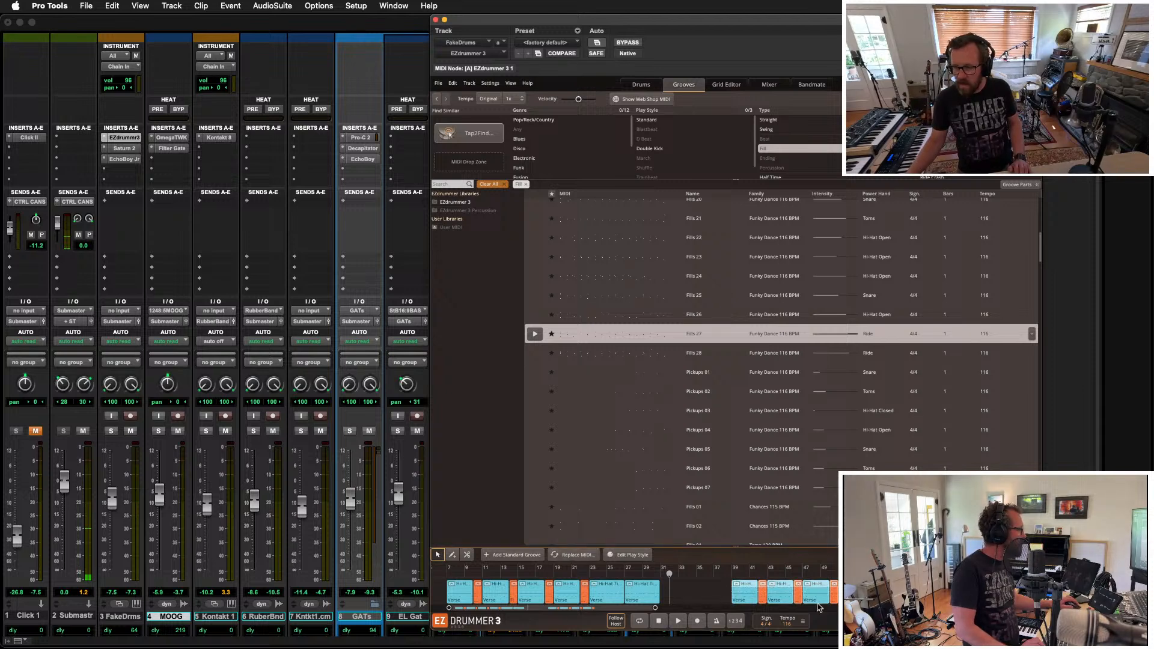
pyautogui.moveTo(743, 597); pyautogui.dragTo(770, 595)
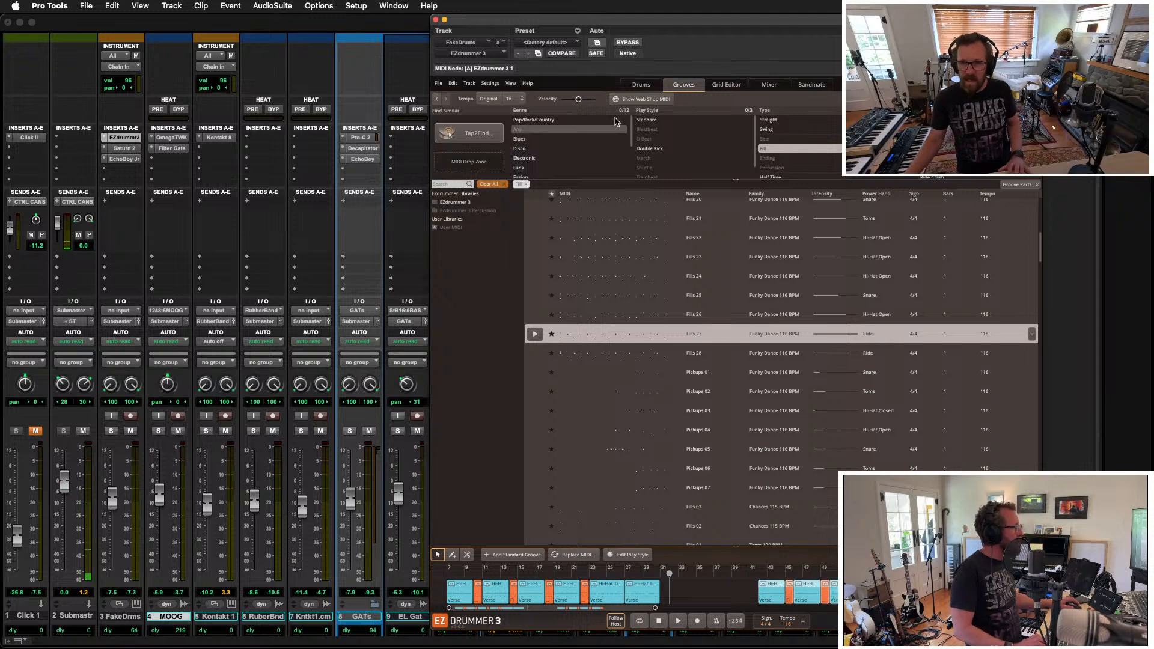
# Step: Play the arrangement from bar 24 into the second verse to check how the shifted drum grooves line up
pyautogui.click(389, 28)
pyautogui.press('super+equal')
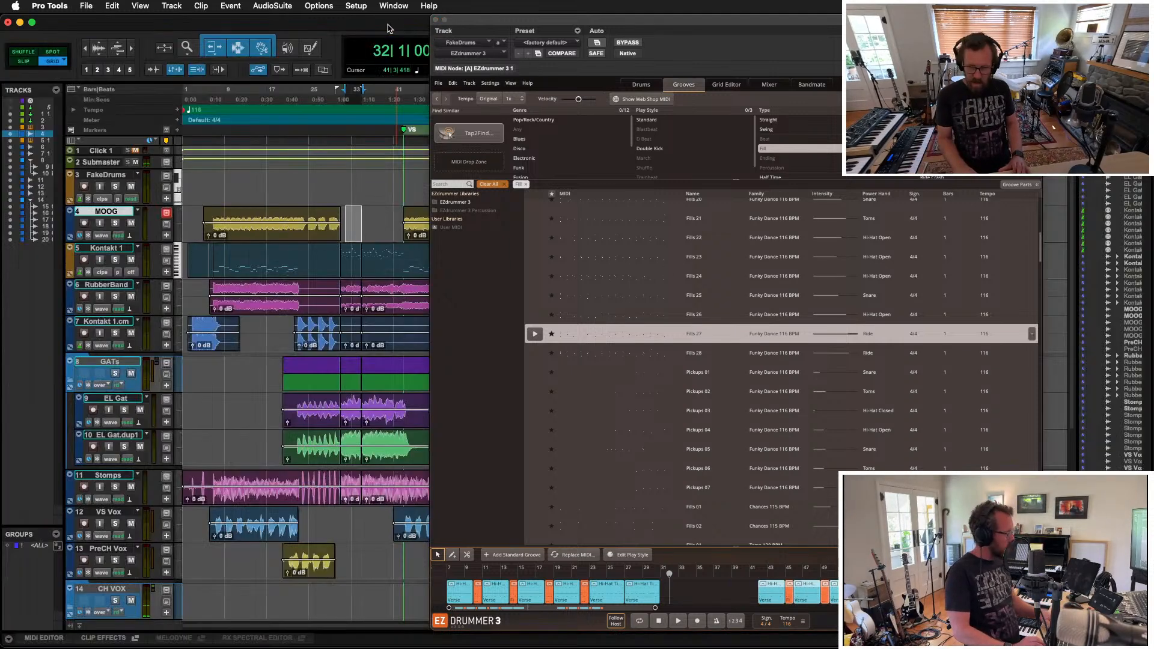
pyautogui.click(306, 213)
pyautogui.press('space')
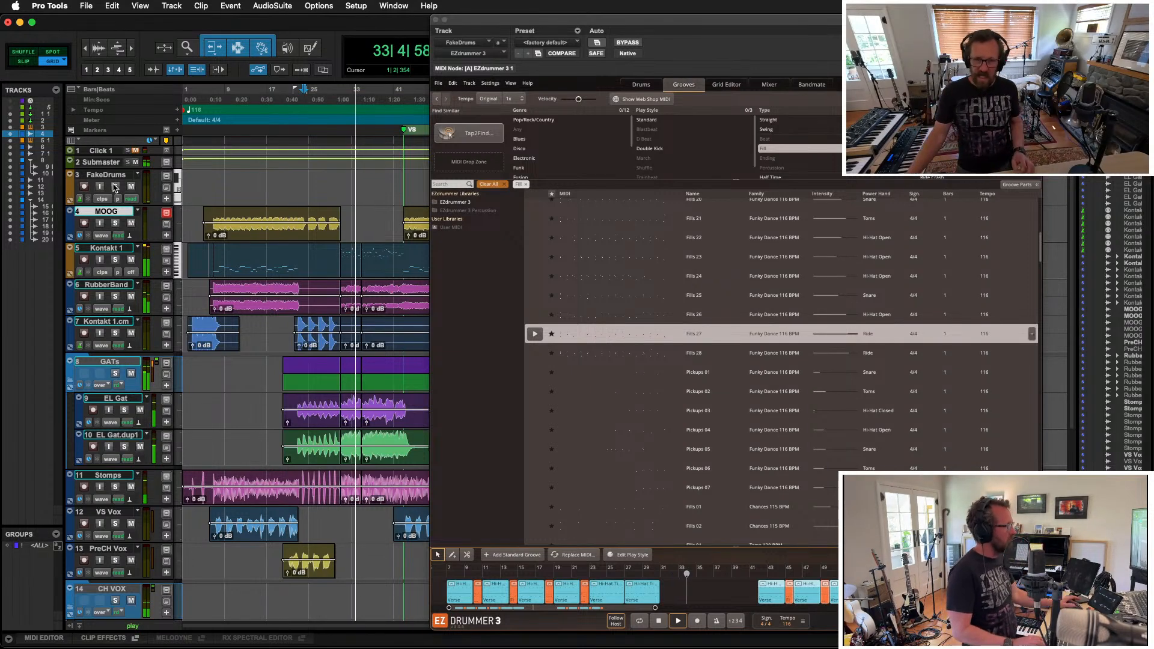
pyautogui.hscroll(5, 318, 200)
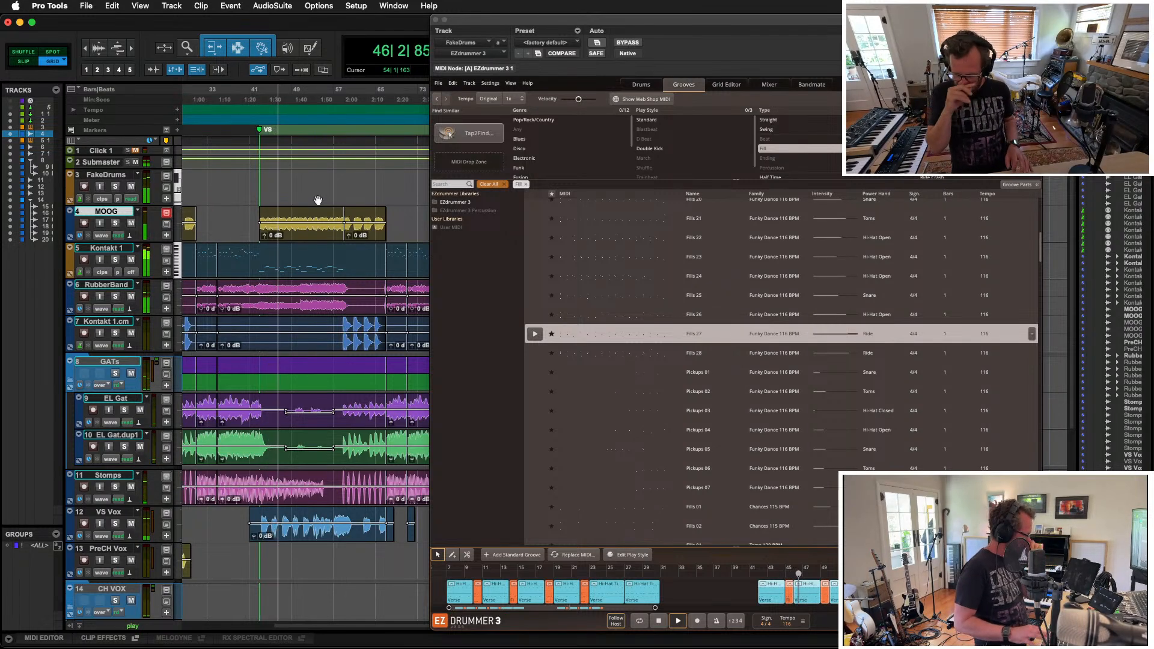
pyautogui.press('space')
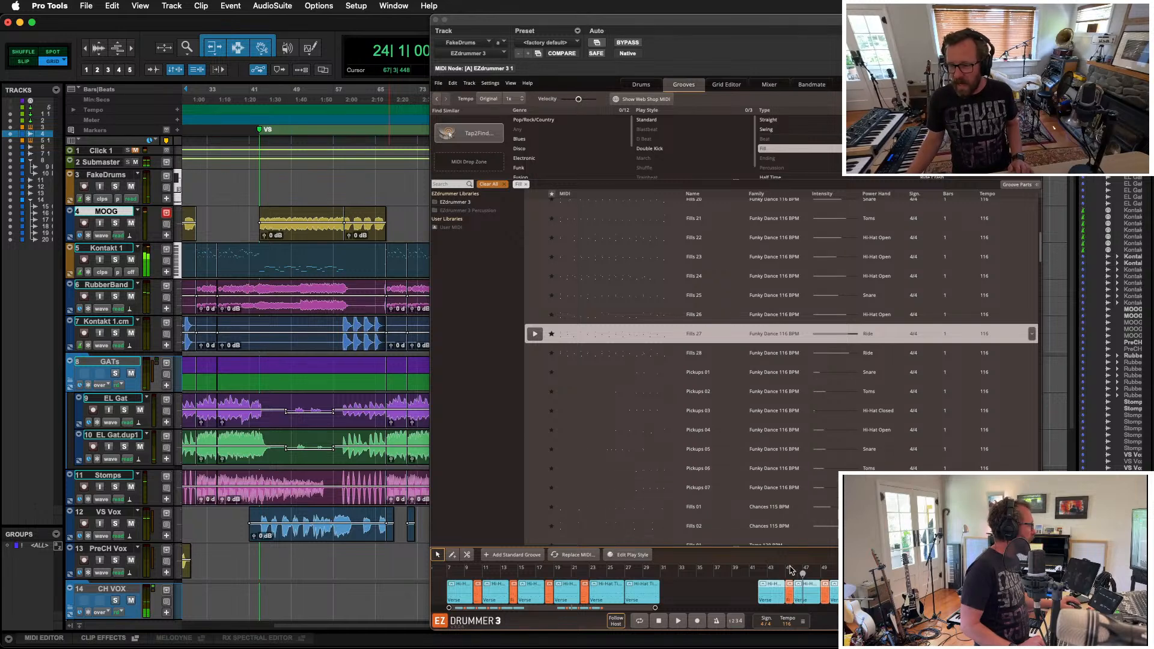
# Step: Move the second-verse drum grooves one bar later to start at bar 43, keeping a one-bar Verse 01 groove at bar 42
pyautogui.click(752, 596)
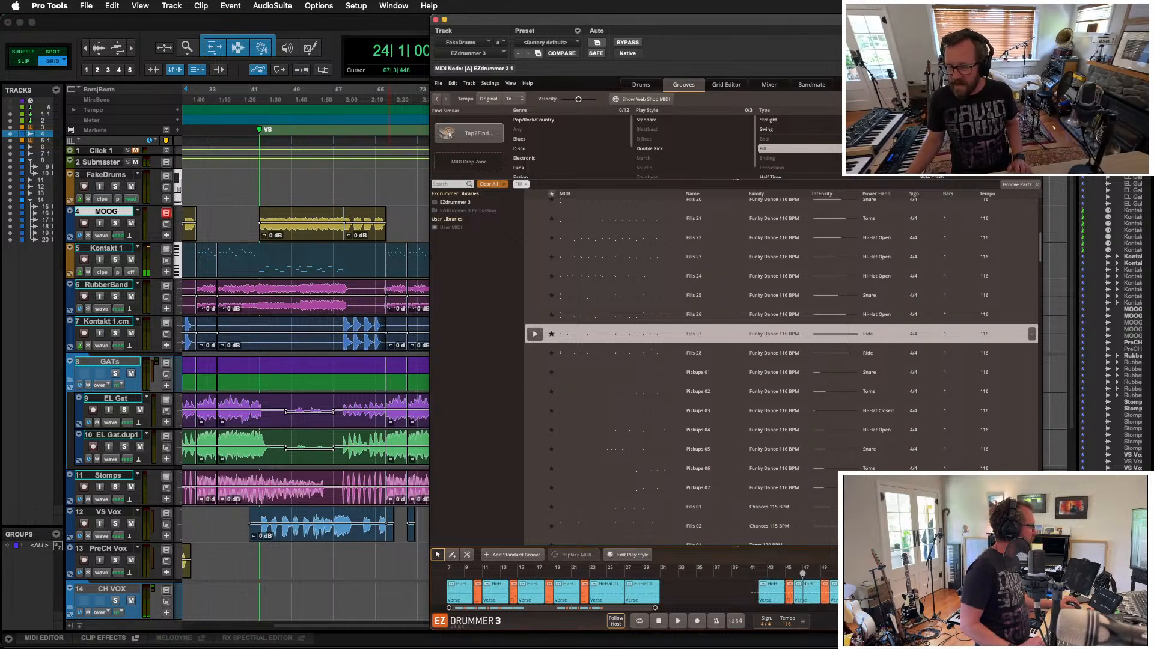
pyautogui.moveTo(751, 591); pyautogui.dragTo(1022, 593)
pyautogui.moveTo(775, 594); pyautogui.dragTo(768, 593)
pyautogui.click(763, 586)
pyautogui.click(773, 594)
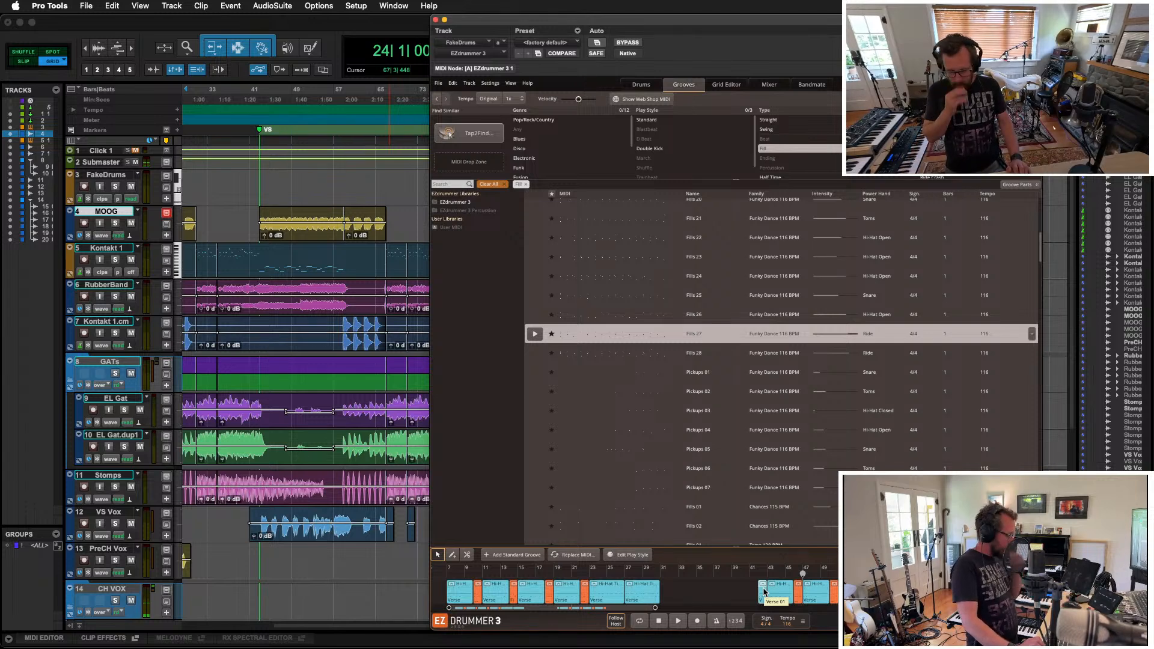
# Step: Copy the first insert plug-in from PreCH Vox to CH VOX in the mixer, then return to the Edit window with EZdrummer 3 set aside
pyautogui.press('super+equal')
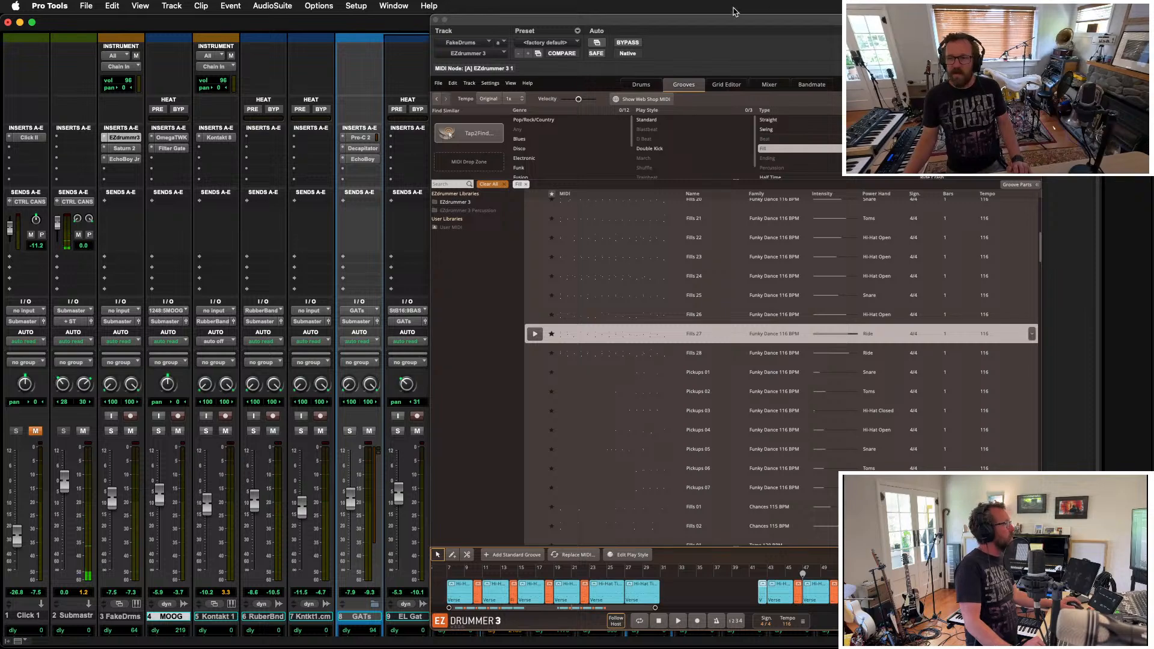
pyautogui.moveTo(737, 20); pyautogui.dragTo(1073, 19)
pyautogui.moveTo(603, 137); pyautogui.dragTo(640, 137)
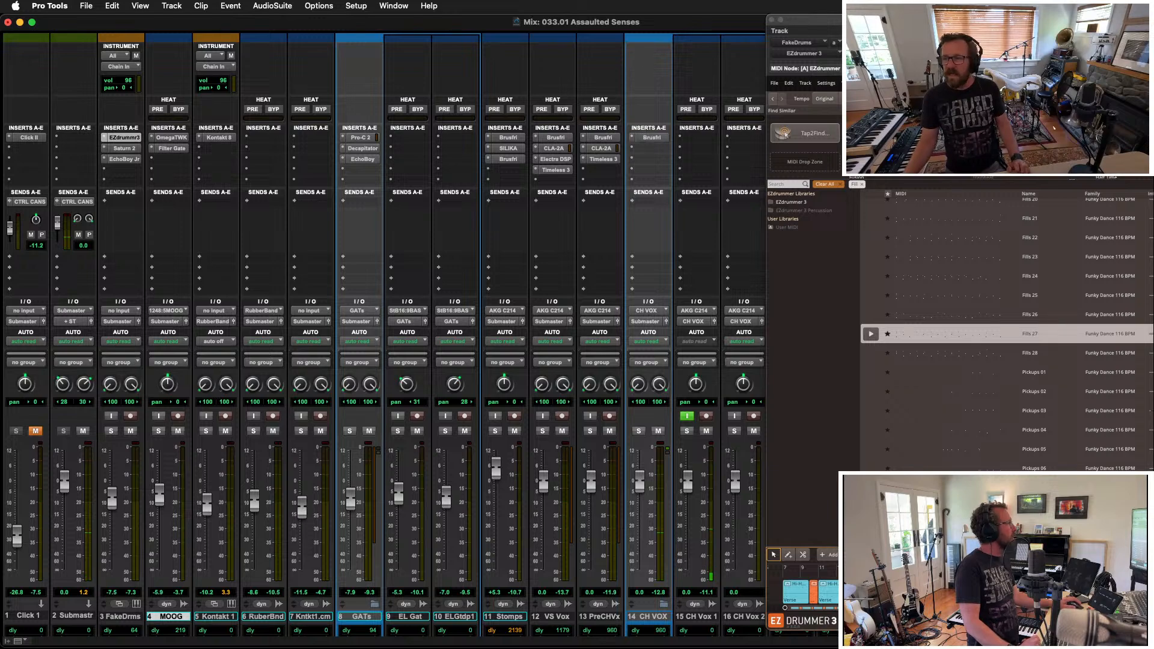
pyautogui.moveTo(993, 20); pyautogui.dragTo(368, 8)
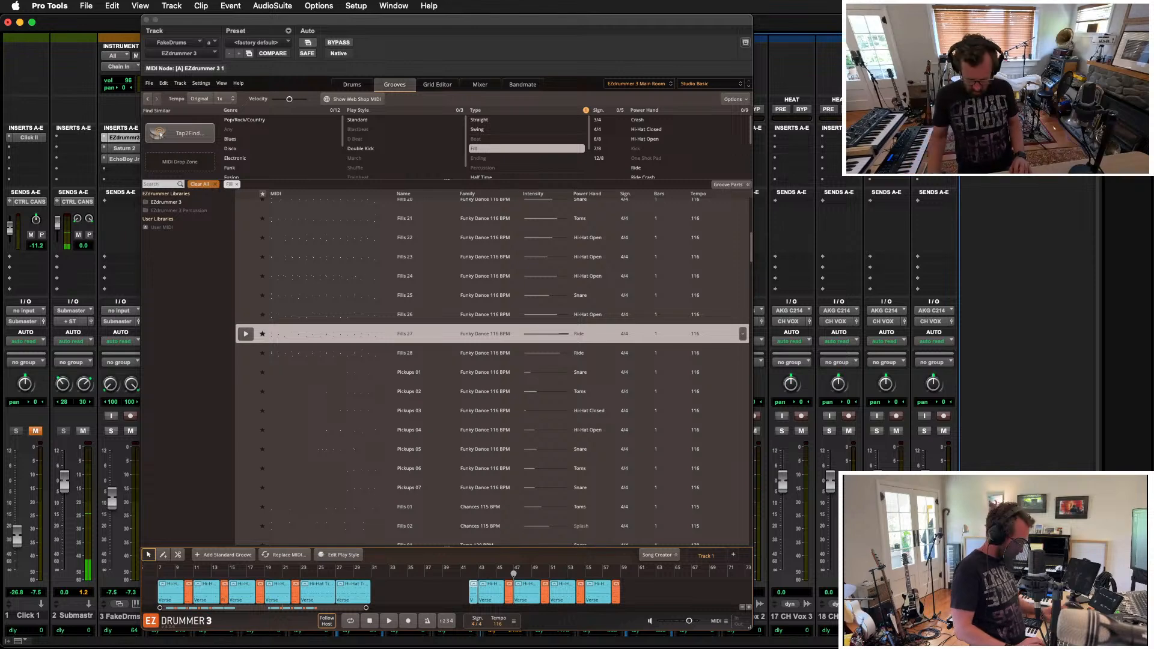
pyautogui.press('super+equal')
pyautogui.moveTo(362, 22); pyautogui.dragTo(909, 32)
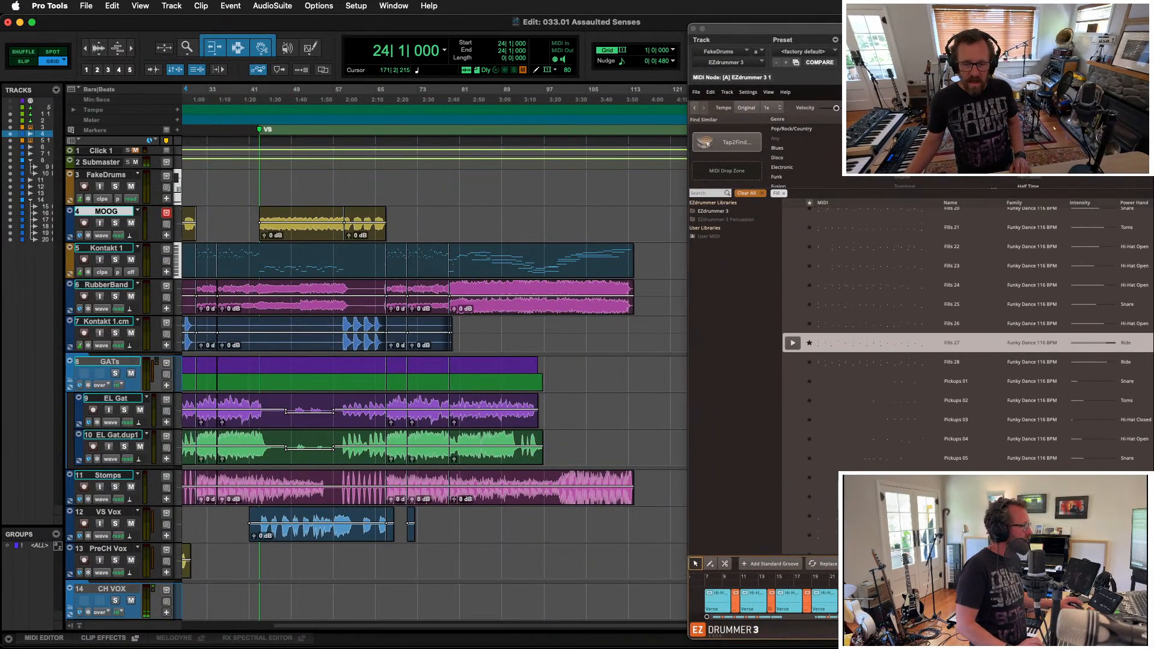
# Step: With the ALL group enabled, move everything from bar 43 four bars later and fill bars 43 to 47 with a copy of its first four bars
pyautogui.scroll(-5, 529, 317)
pyautogui.scroll(2, 548, 301)
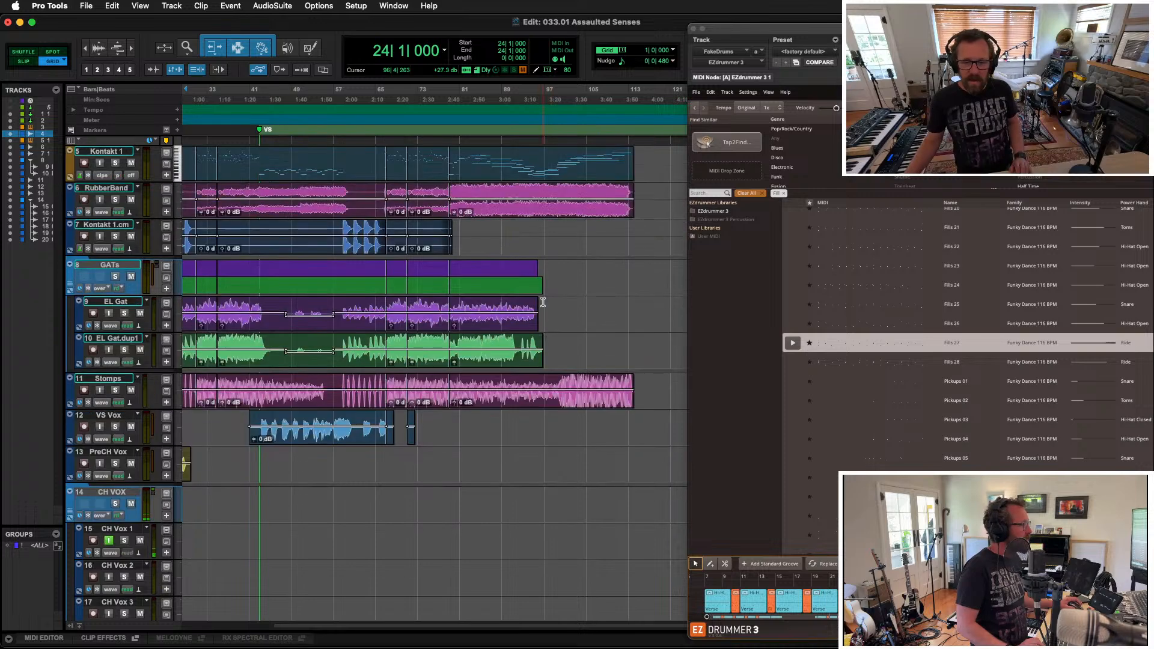
pyautogui.hscroll(-5, 428, 308)
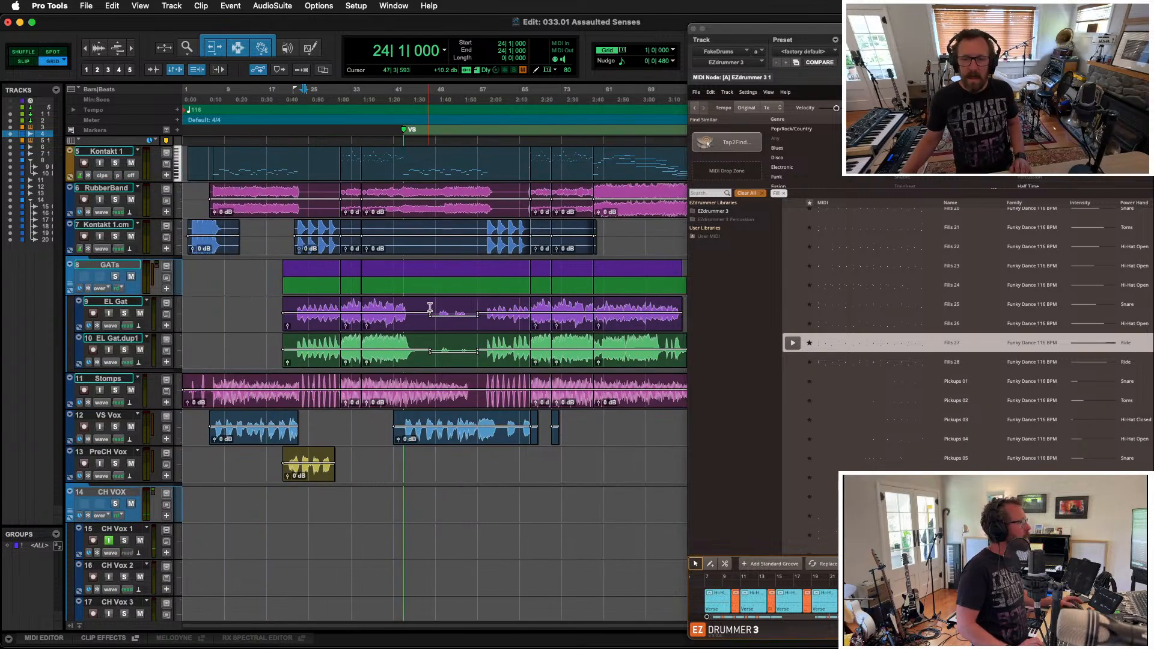
pyautogui.click(39, 545)
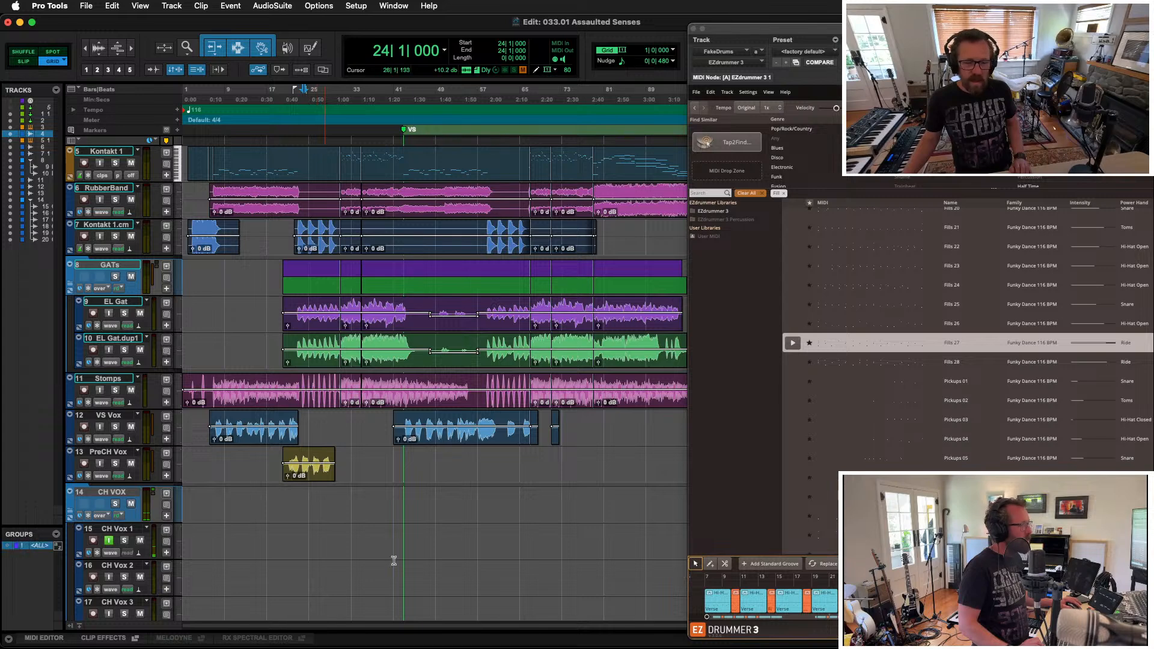
pyautogui.moveTo(405, 416); pyautogui.dragTo(569, 420)
pyautogui.press('super+bracketleft')
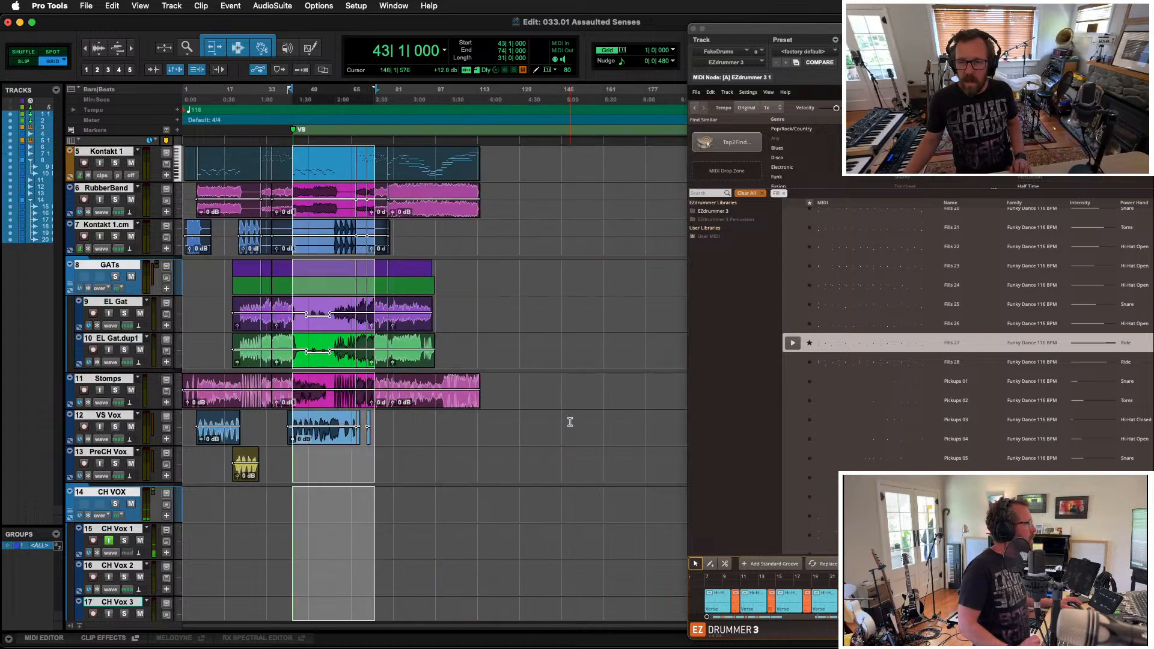
pyautogui.keyDown('shift'); pyautogui.click(570, 385); pyautogui.keyUp('shift')
pyautogui.press('super+bracketright')
pyautogui.press('super+bracketright')
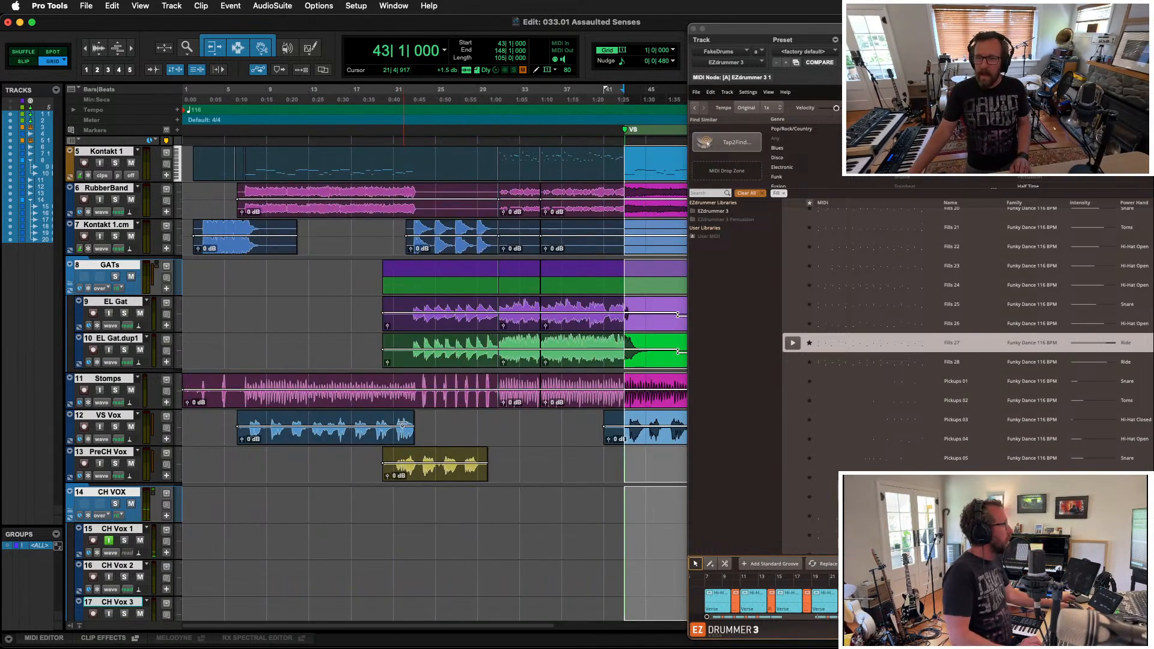
pyautogui.scroll(1, 497, 379)
pyautogui.hscroll(3, 497, 379)
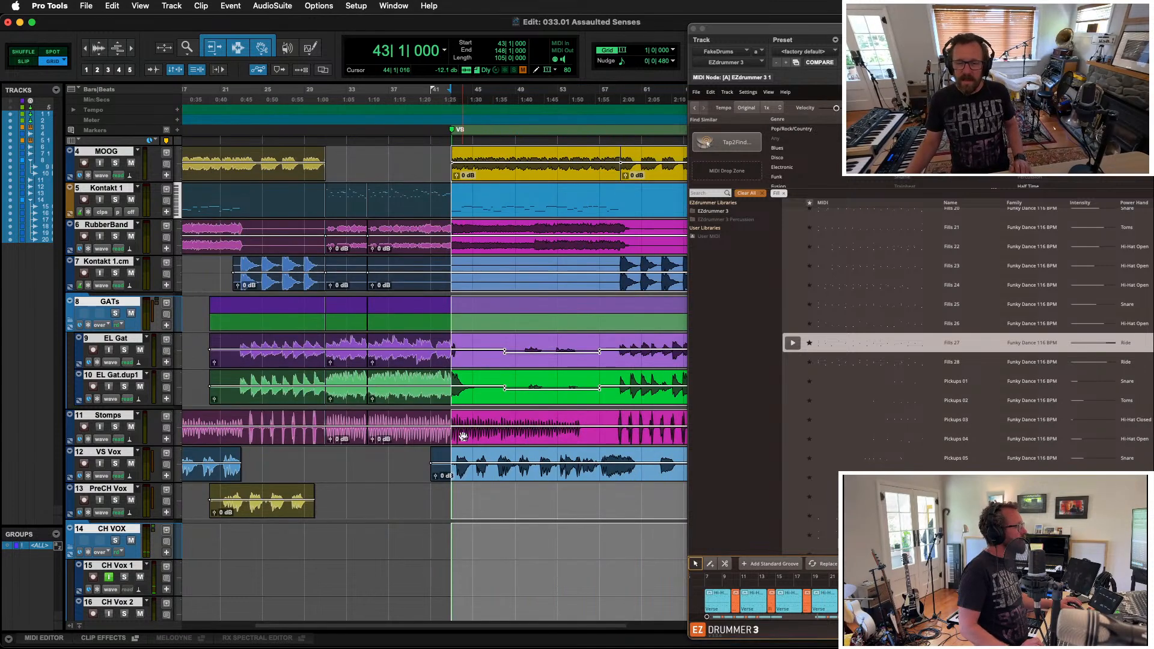
pyautogui.moveTo(468, 437); pyautogui.dragTo(510, 440)
pyautogui.moveTo(533, 151); pyautogui.dragTo(474, 179)
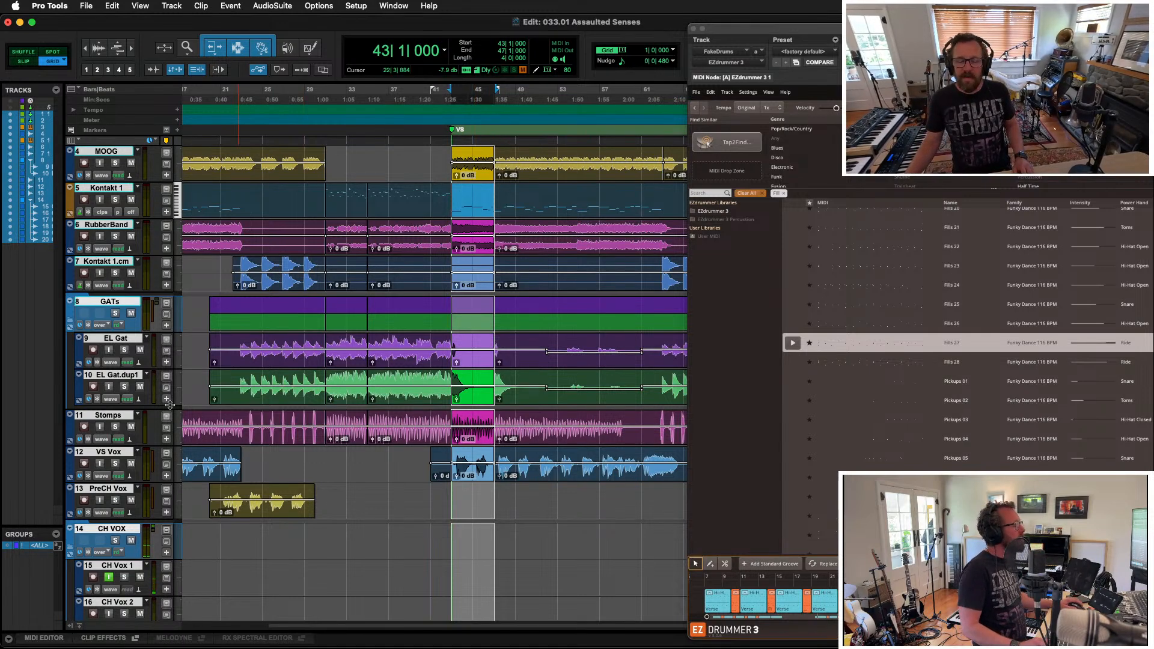
# Step: Disable the ALL group and delete the two short VS Vox clips just before bar 47
pyautogui.click(26, 550)
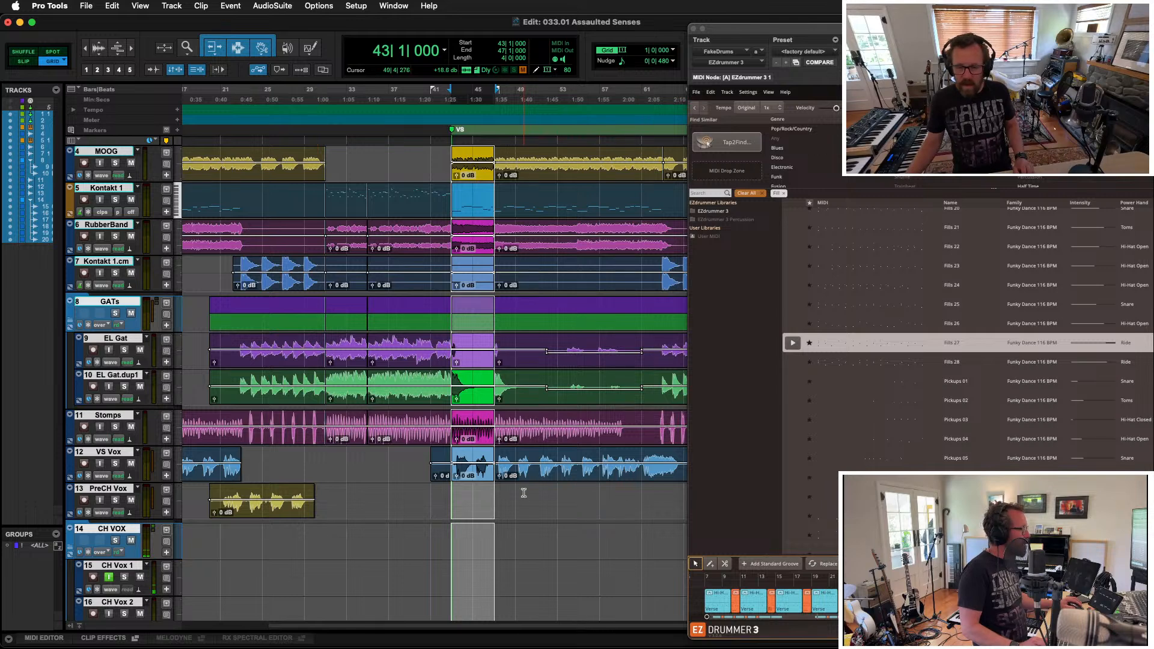
pyautogui.click(475, 477)
pyautogui.press('Delete')
pyautogui.click(444, 474)
pyautogui.press('Delete')
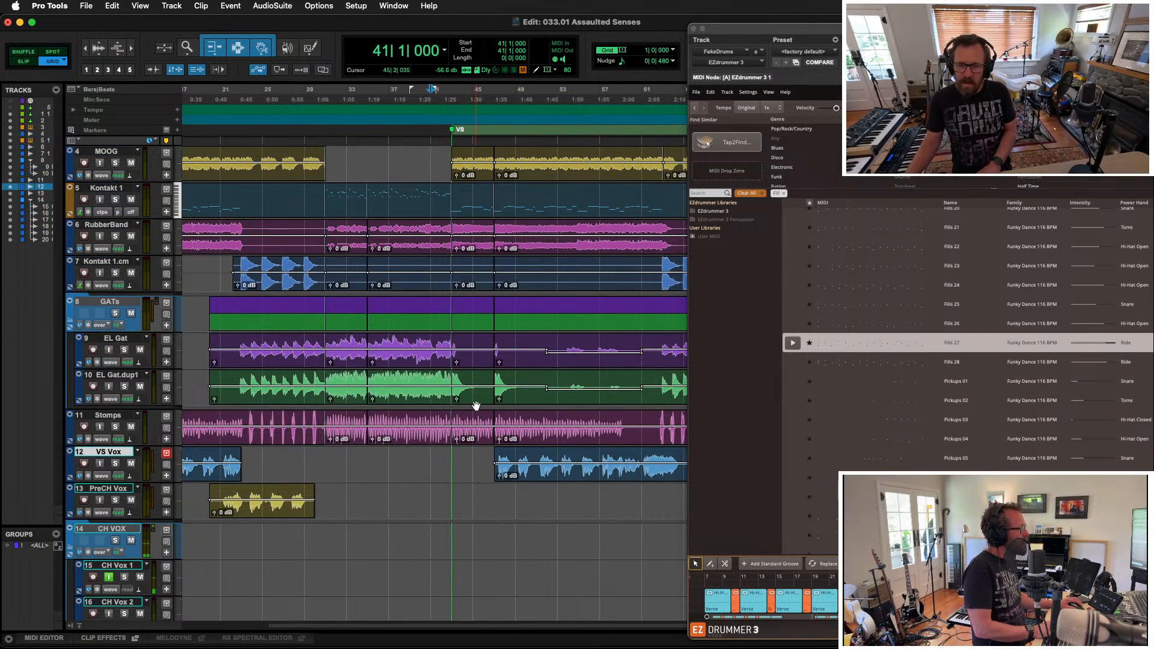
# Step: Trim the start of the EL Gat and EL Gat.dup1 clips beginning at bar 47 to bar 52
pyautogui.click(547, 379)
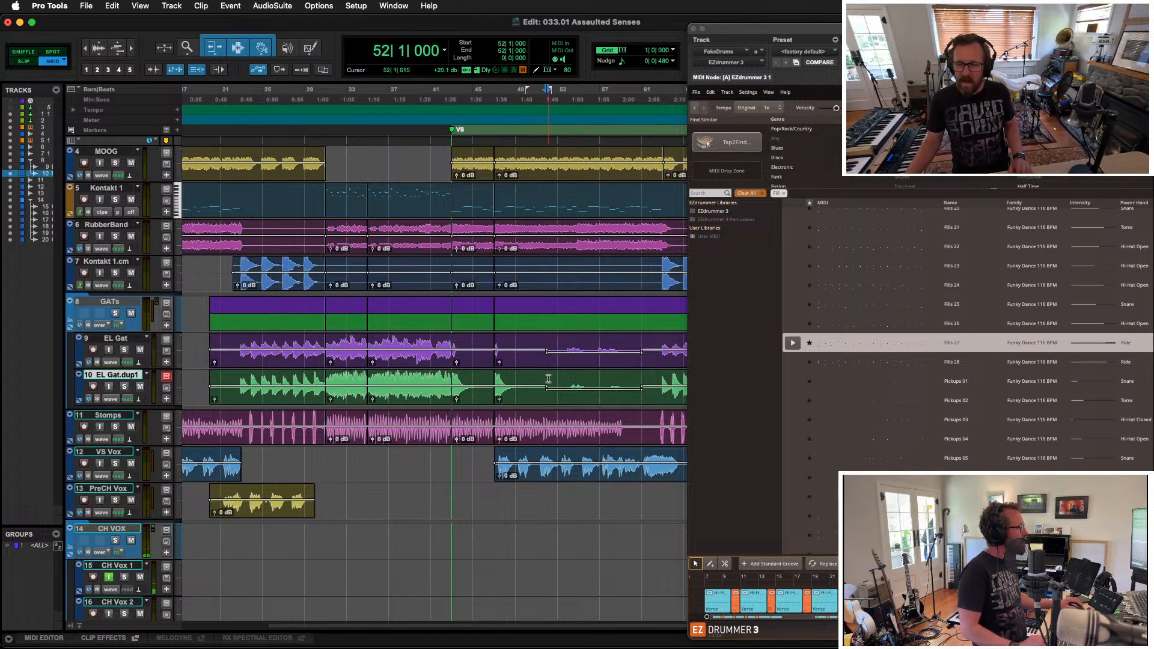
pyautogui.press('a')
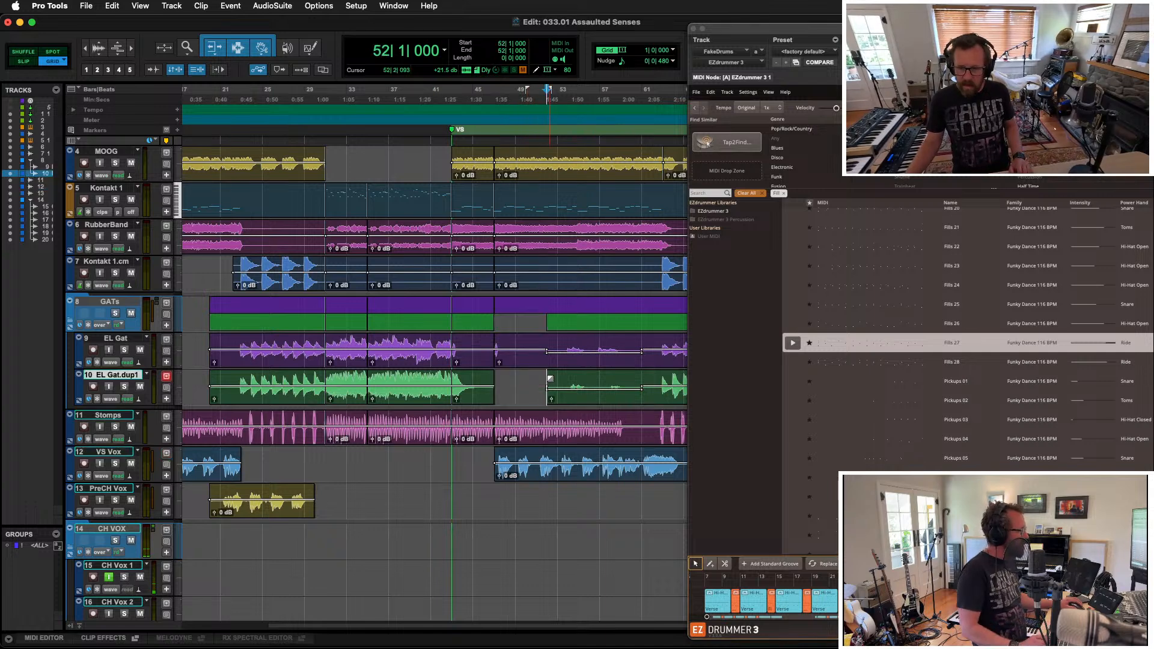
pyautogui.click(546, 341)
pyautogui.press('a')
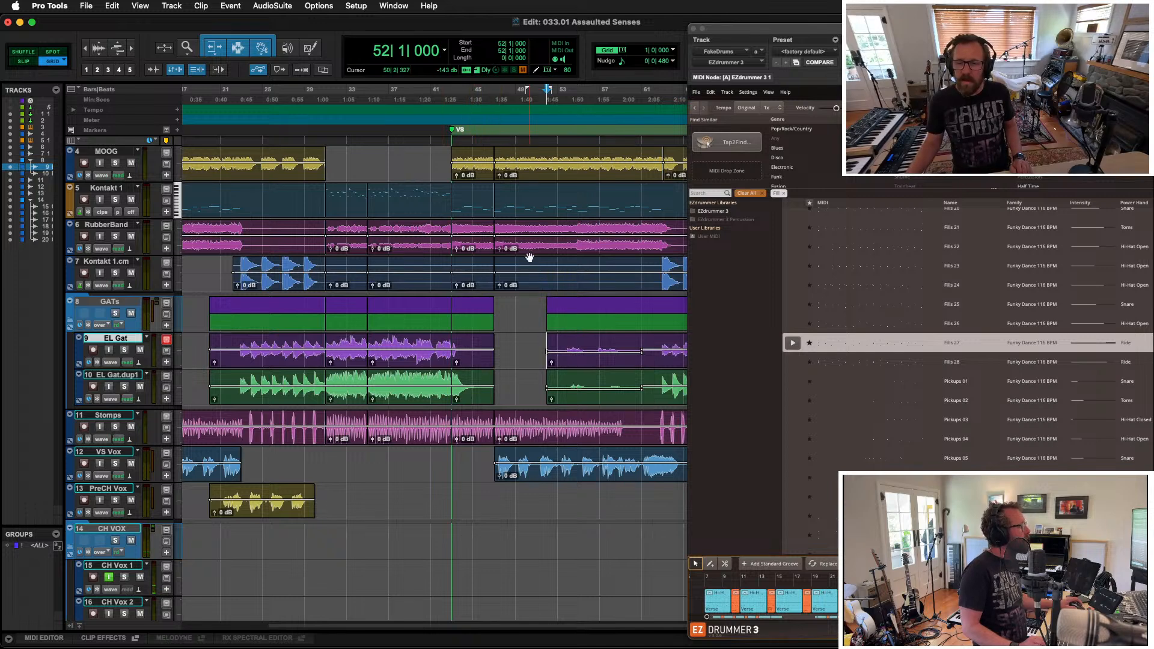
# Step: Select bar 46 on the VS Vox track, directly before the second verse vocal
pyautogui.scroll(5, 492, 181)
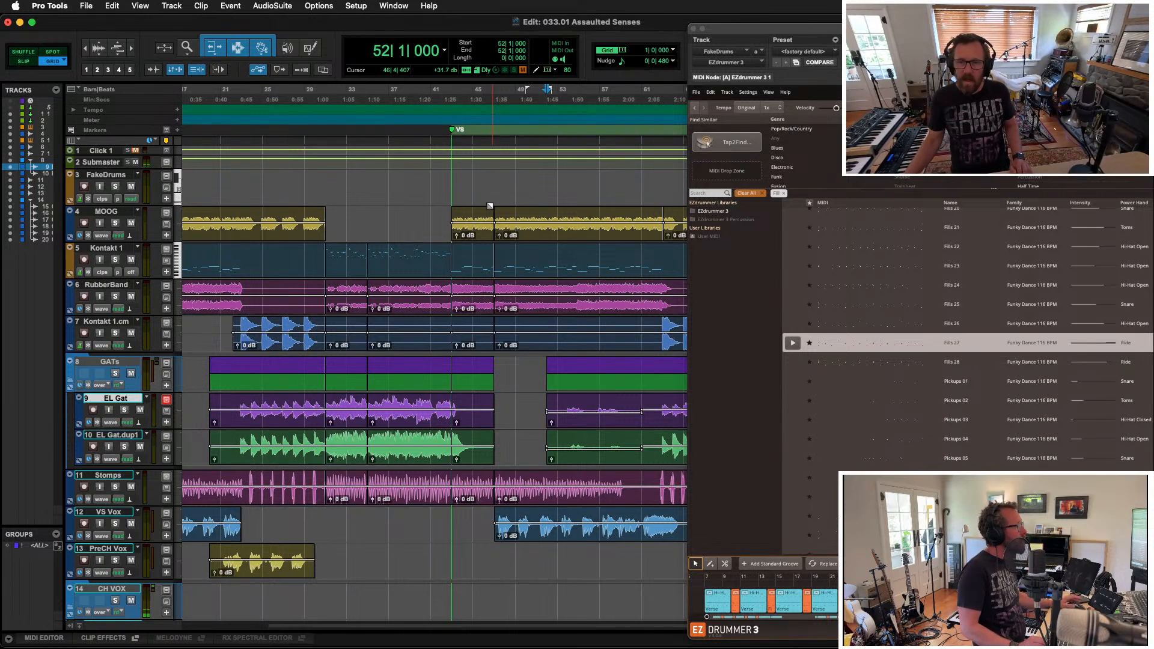
pyautogui.hscroll(3, 764, 601)
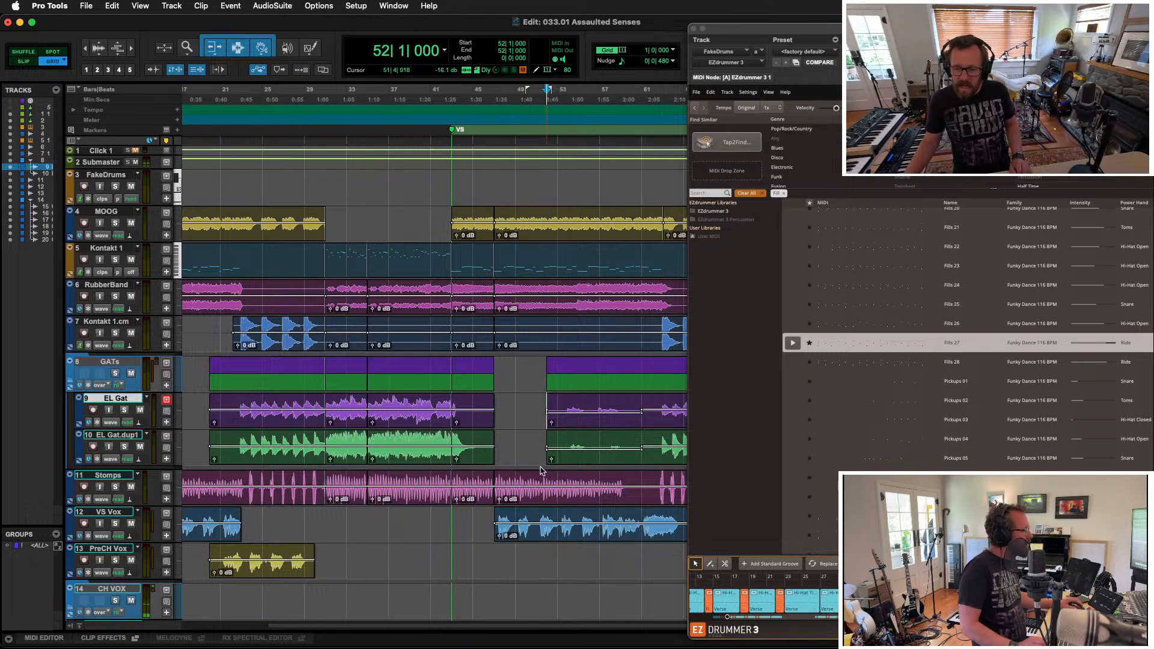
pyautogui.click(483, 512)
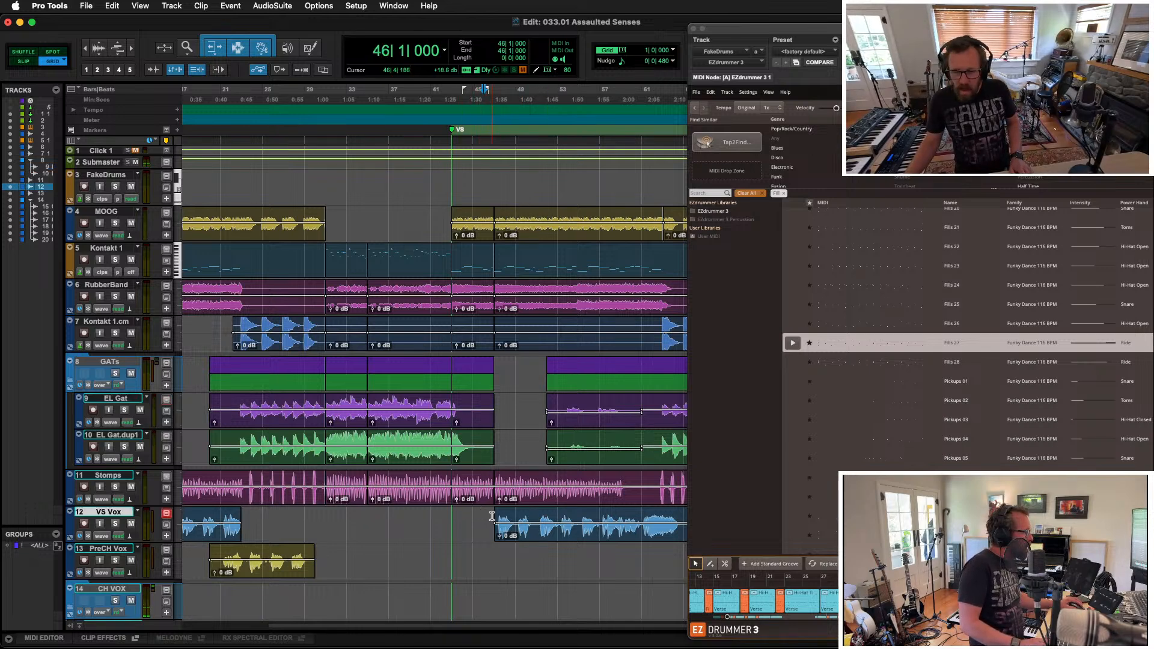
pyautogui.moveTo(489, 512); pyautogui.dragTo(484, 513)
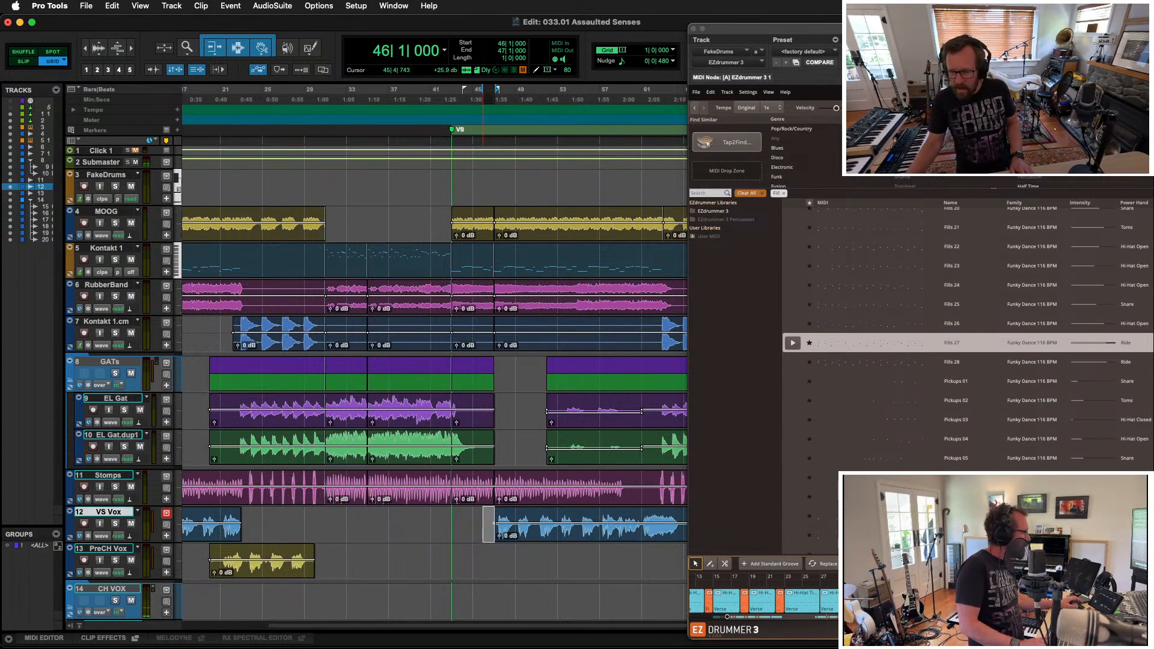
# Step: Bring the EZdrummer 3 window over the arrangement and examine the second-verse drum grooves and the gap before them on its timeline
pyautogui.hscroll(5, 763, 598)
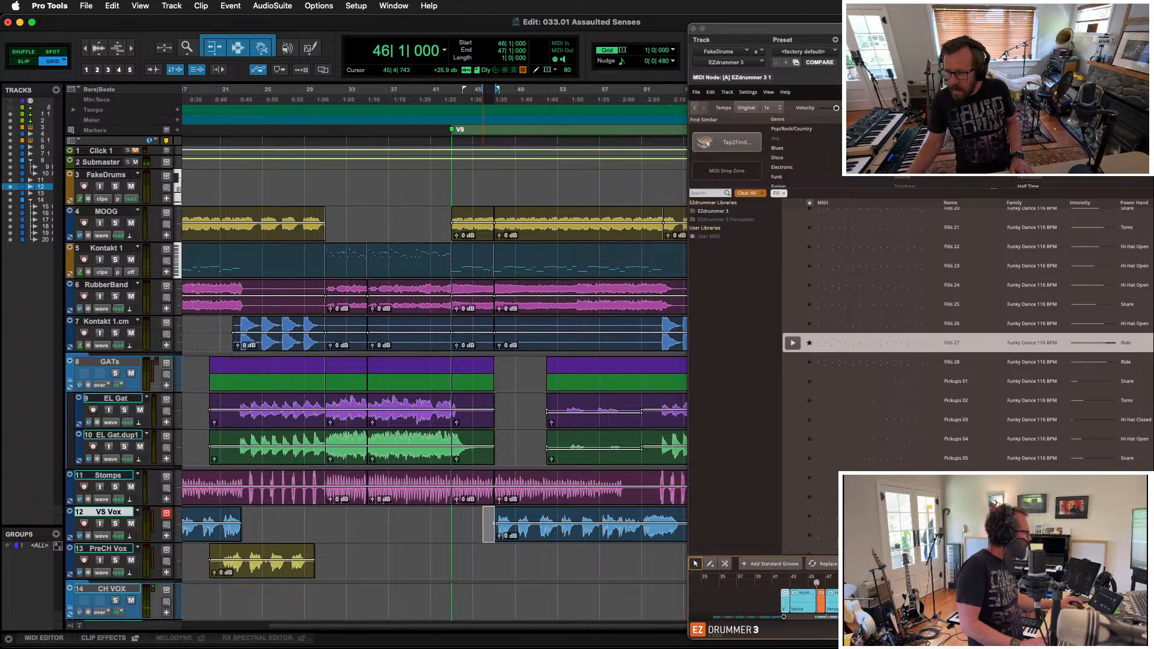
pyautogui.click(860, 601)
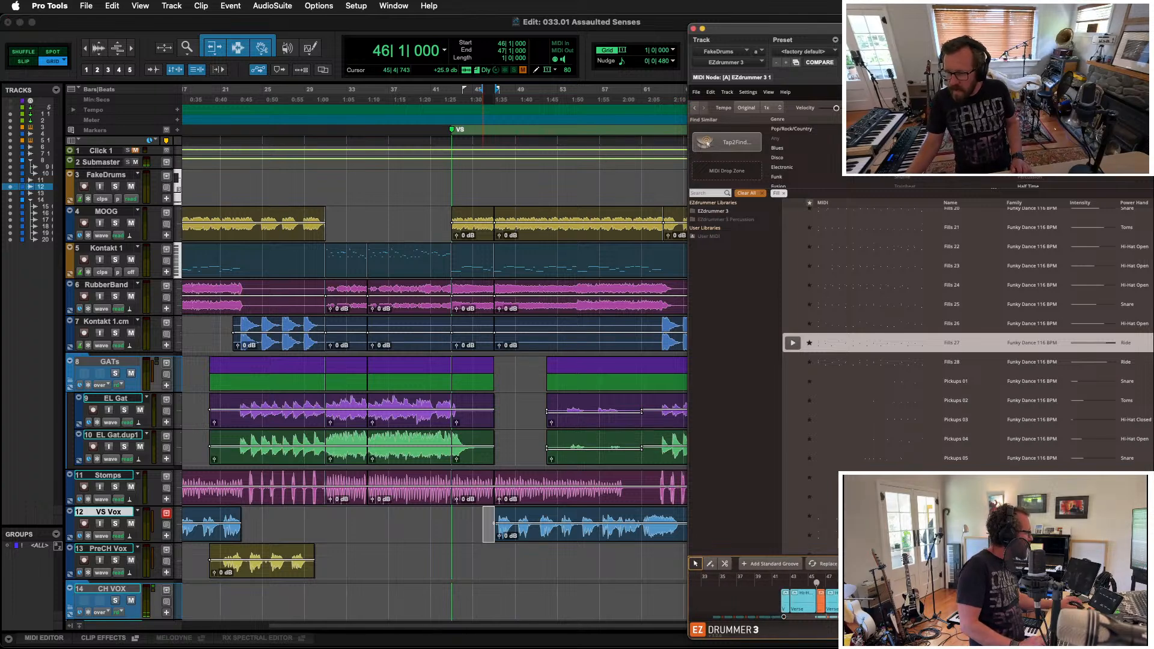
pyautogui.moveTo(860, 601); pyautogui.dragTo(871, 601)
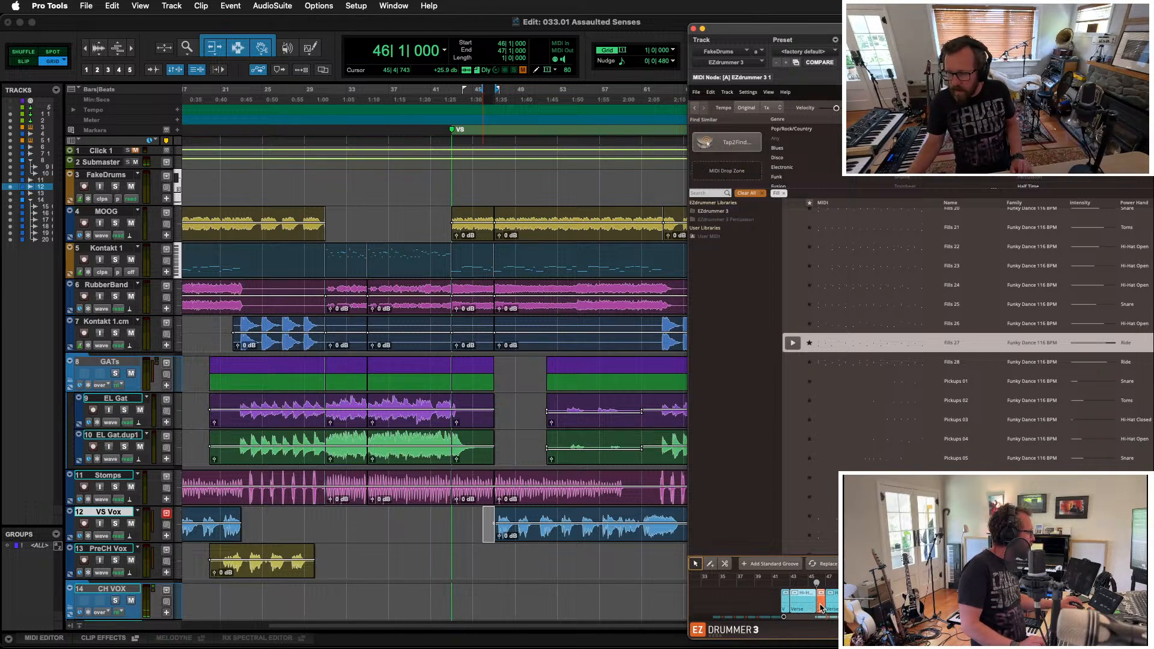
pyautogui.moveTo(821, 607); pyautogui.dragTo(821, 606)
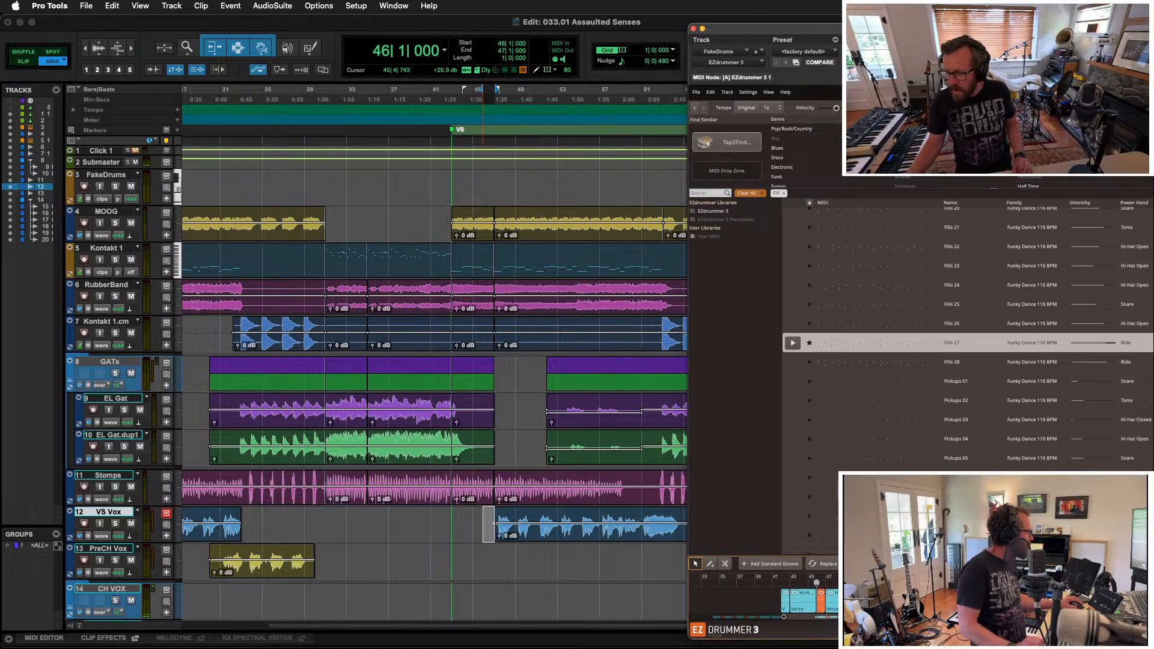
pyautogui.moveTo(821, 606); pyautogui.dragTo(821, 606)
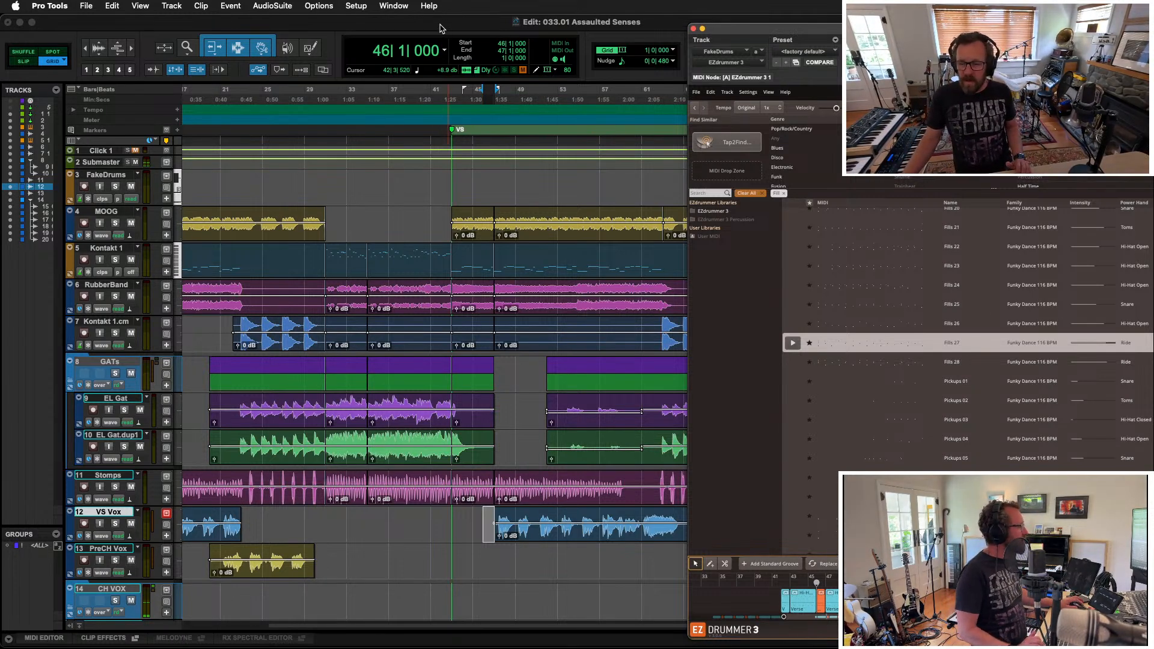
pyautogui.moveTo(728, 36); pyautogui.dragTo(524, 49)
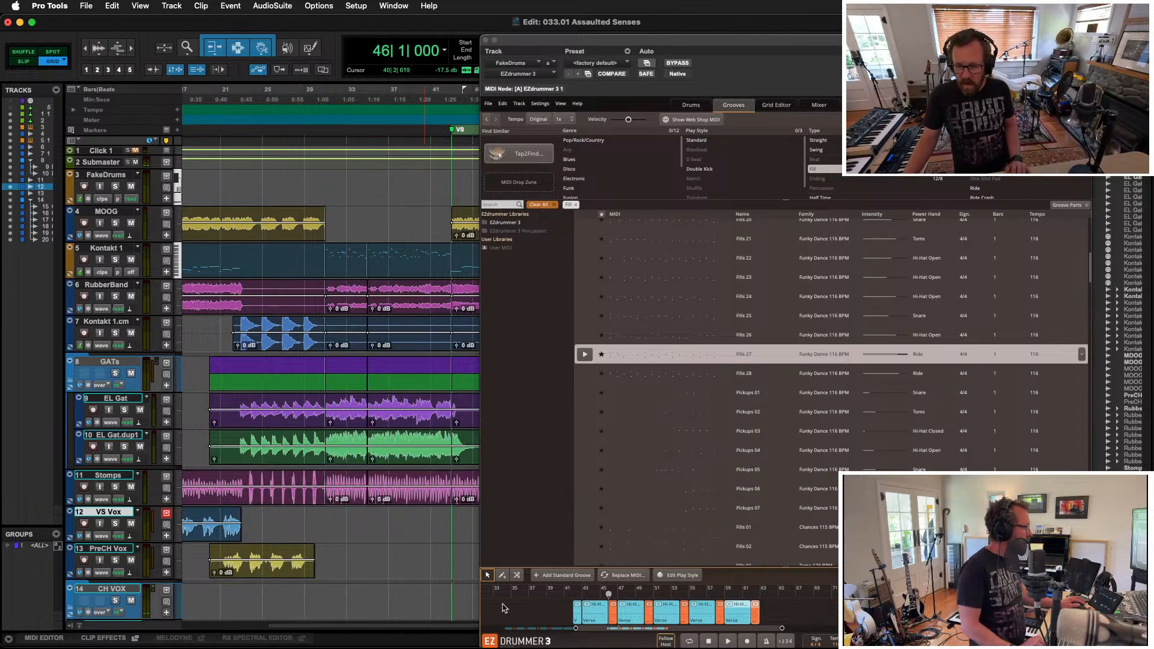
pyautogui.hscroll(-5, 505, 599)
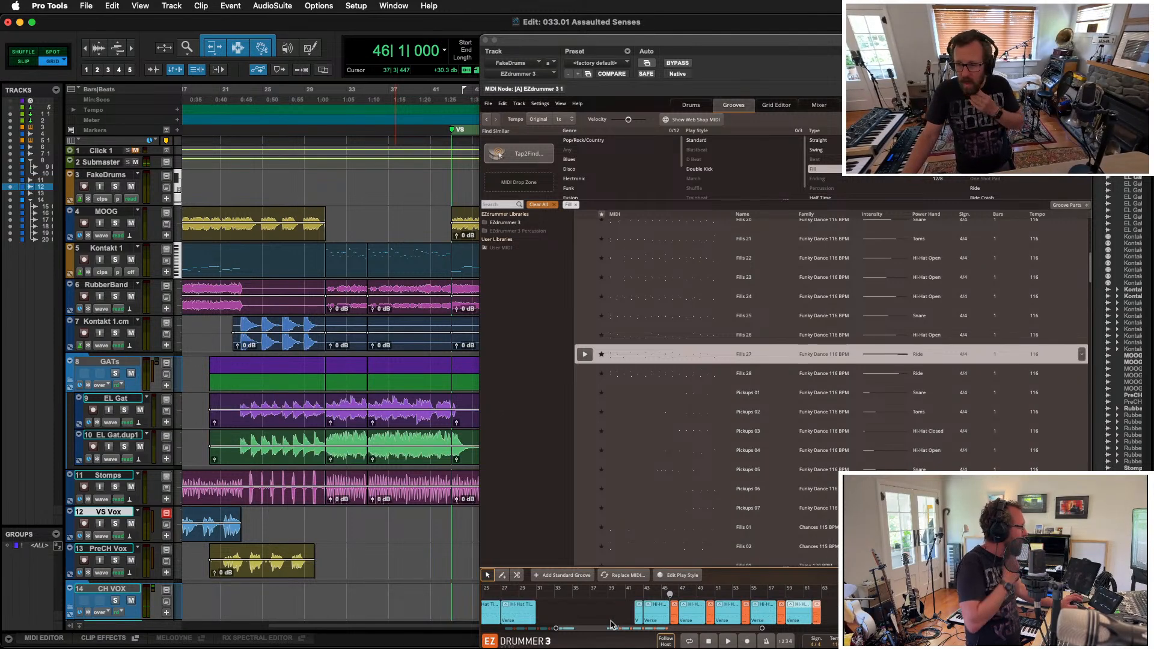
# Step: Move the EZdrummer 3 window aside and select the Kontakt 1.cm clip that starts just before bar 23
pyautogui.moveTo(625, 39); pyautogui.dragTo(823, 53)
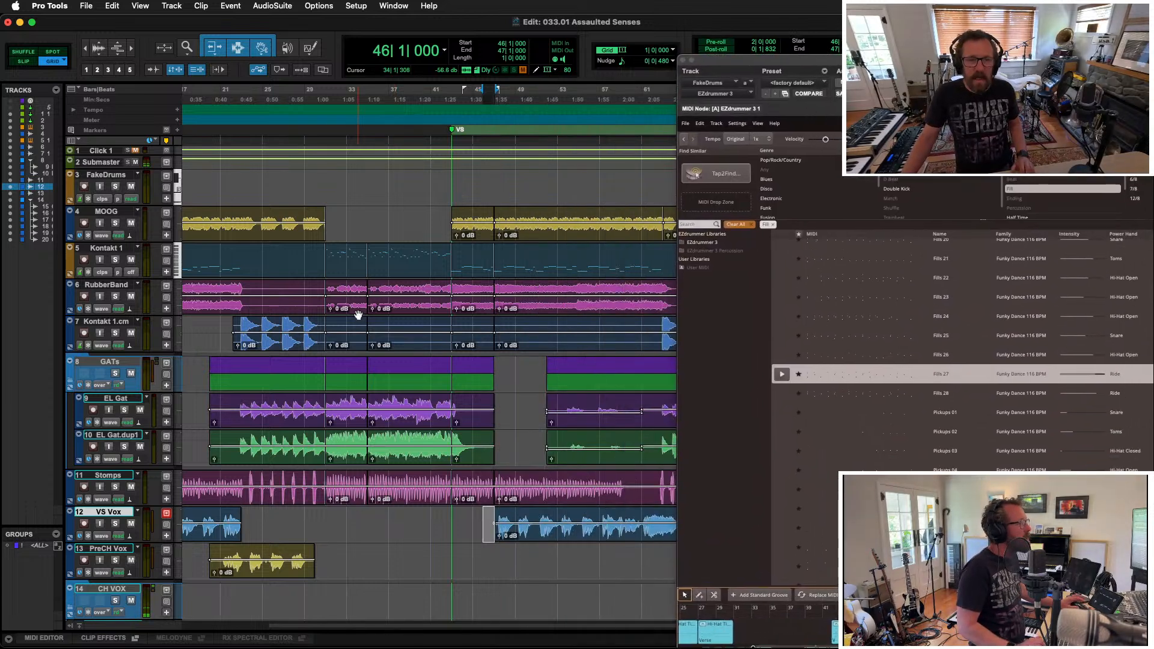
pyautogui.click(286, 345)
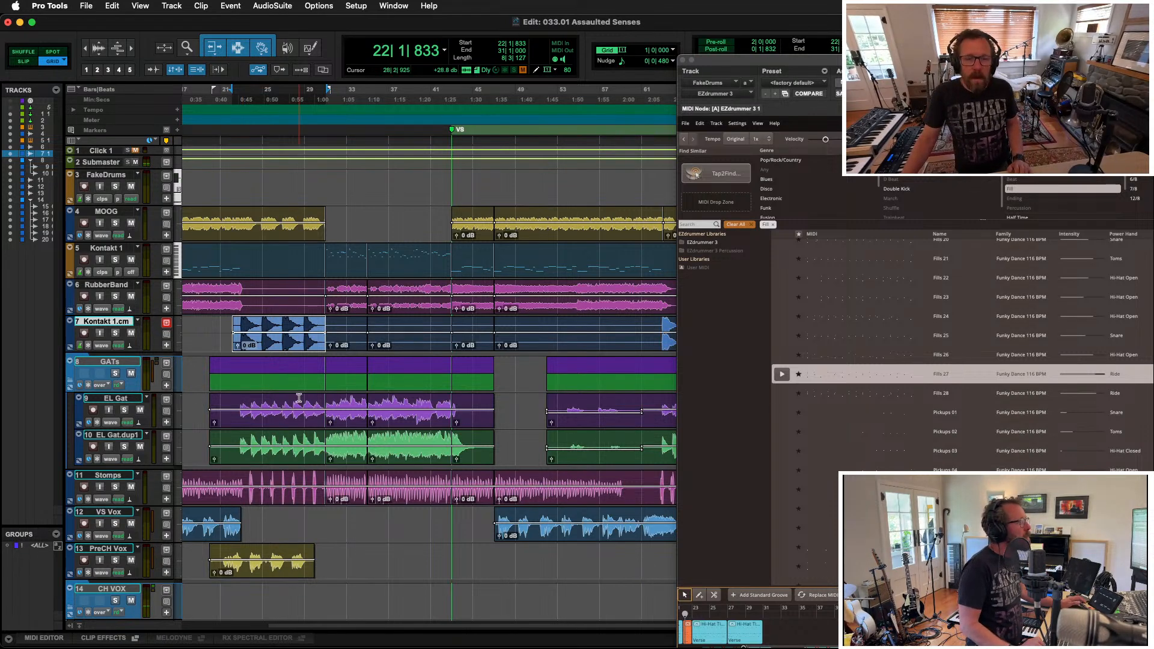
pyautogui.hscroll(5, 299, 398)
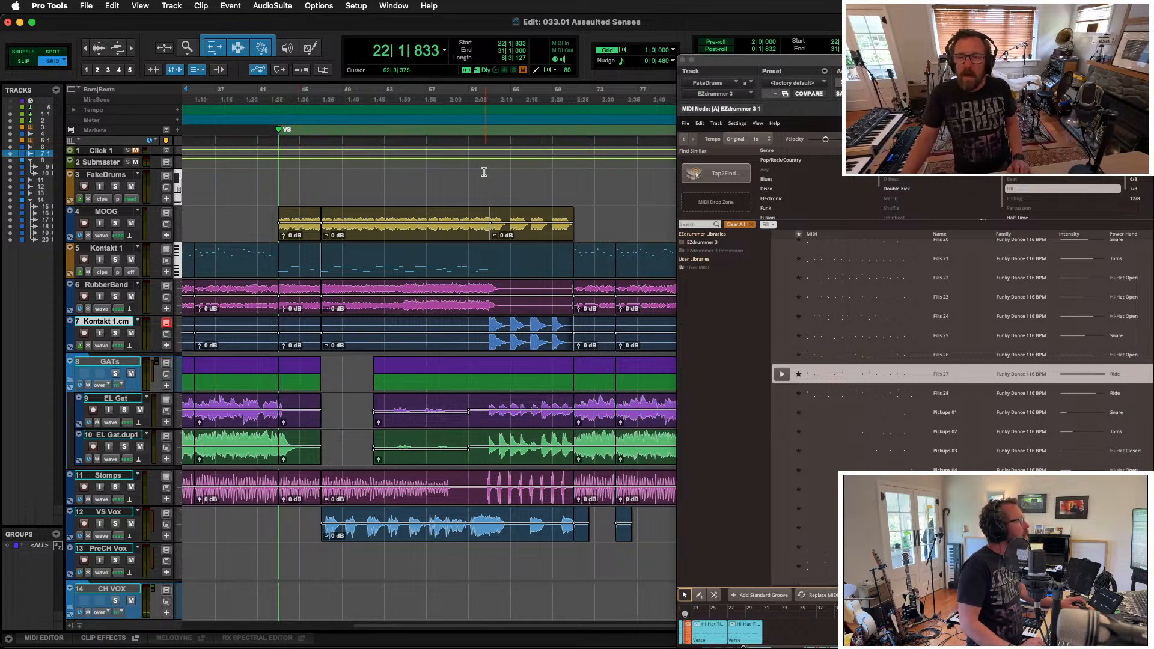
# Step: Examine the drum grooves on the EZdrummer 3 timeline through the end of the arranged drums with its window fully in view
pyautogui.click(712, 640)
pyautogui.keyDown('shift'); pyautogui.click(758, 639); pyautogui.keyUp('shift')
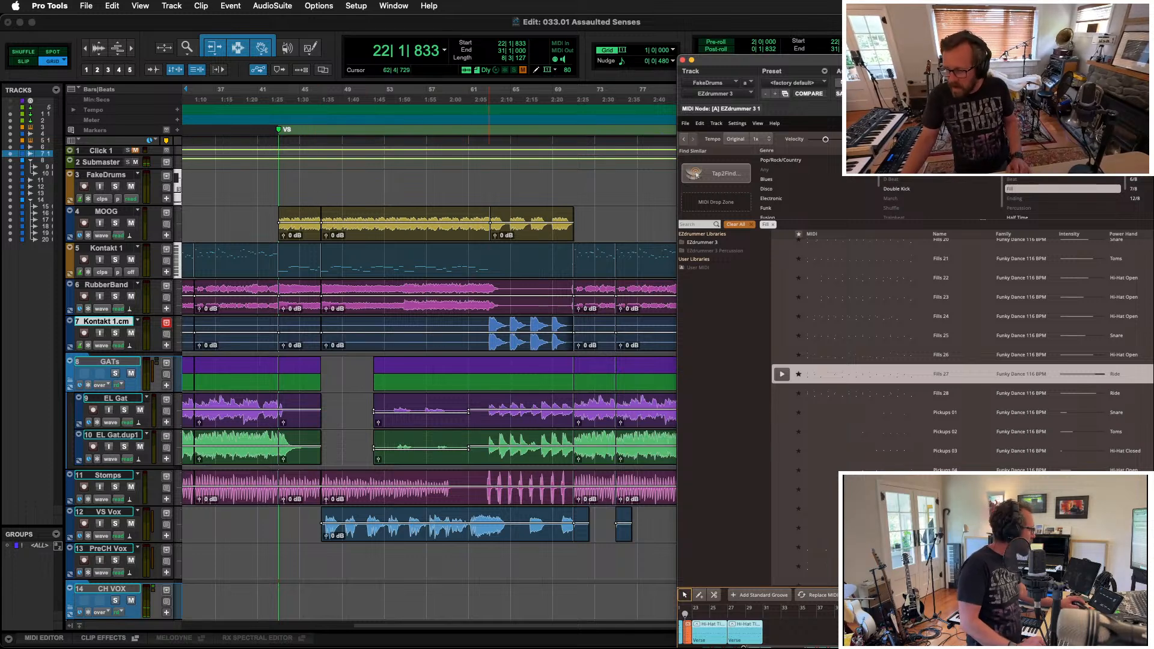
pyautogui.click(707, 634)
pyautogui.click(784, 636)
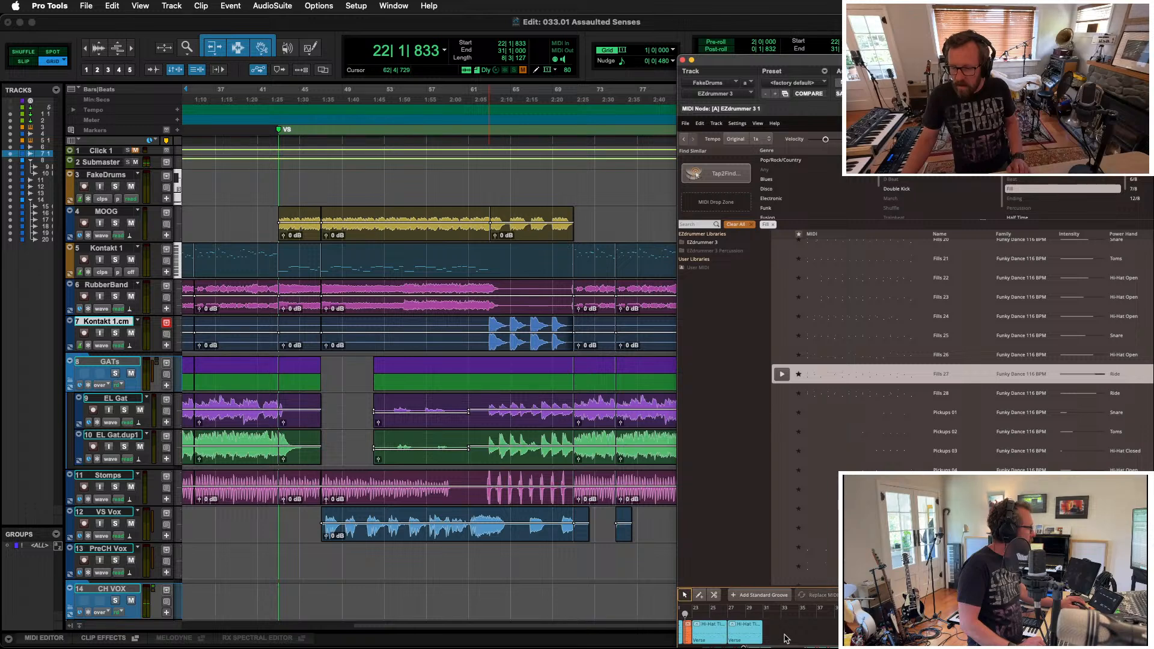
pyautogui.click(709, 634)
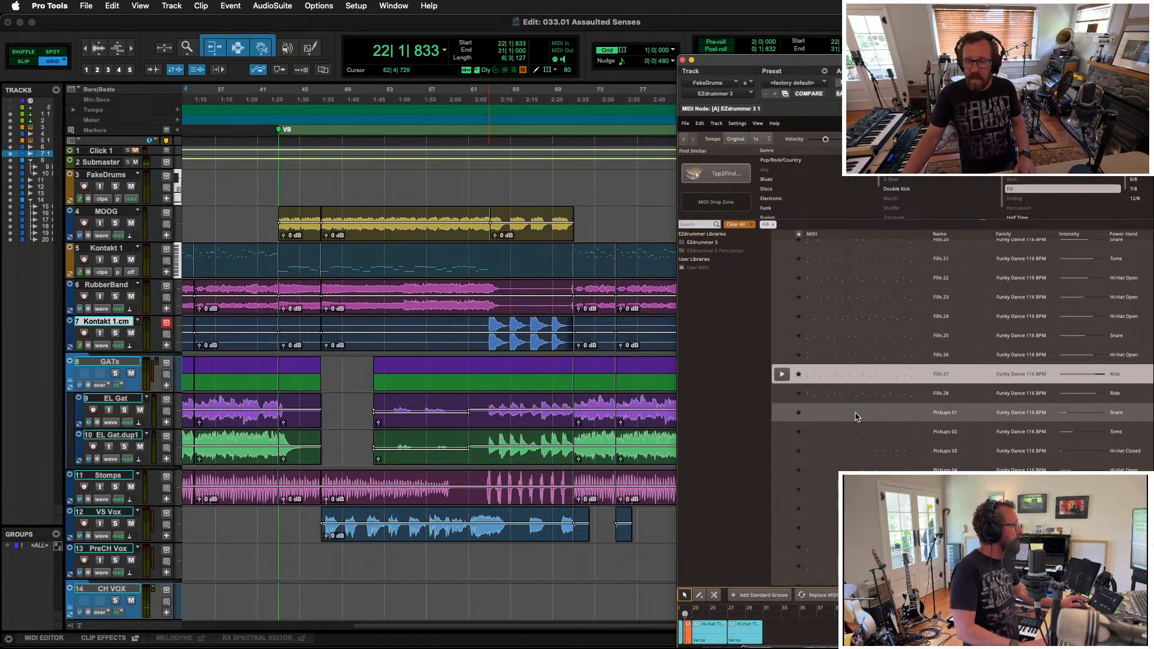
pyautogui.hscroll(10, 759, 628)
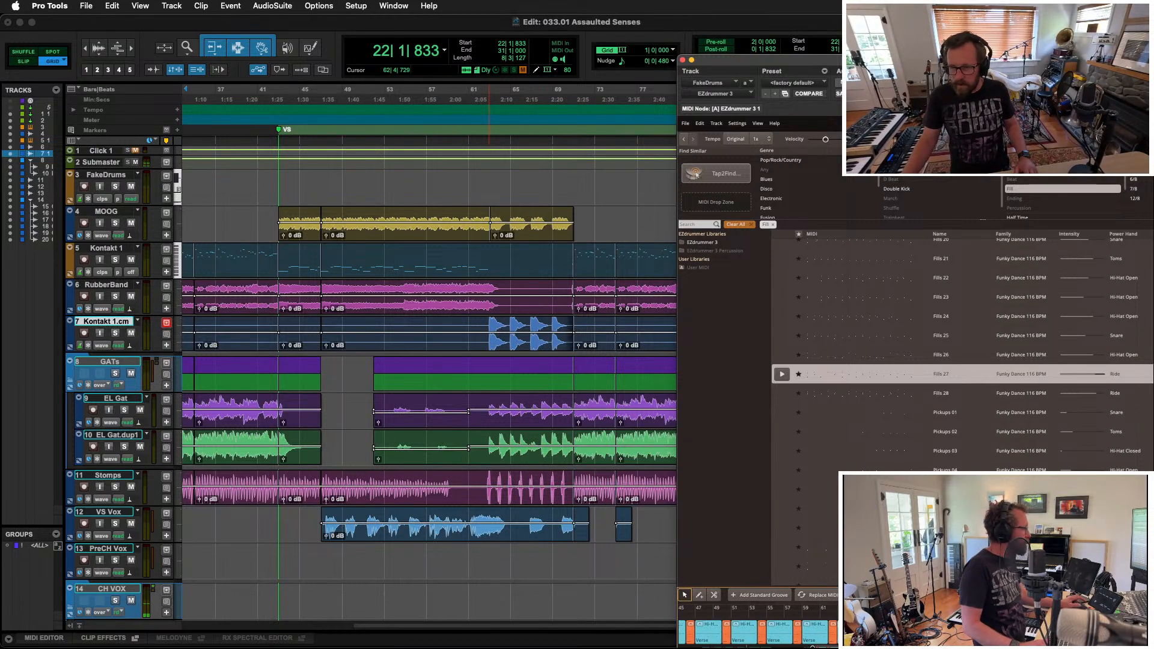
pyautogui.moveTo(870, 56); pyautogui.dragTo(267, 23)
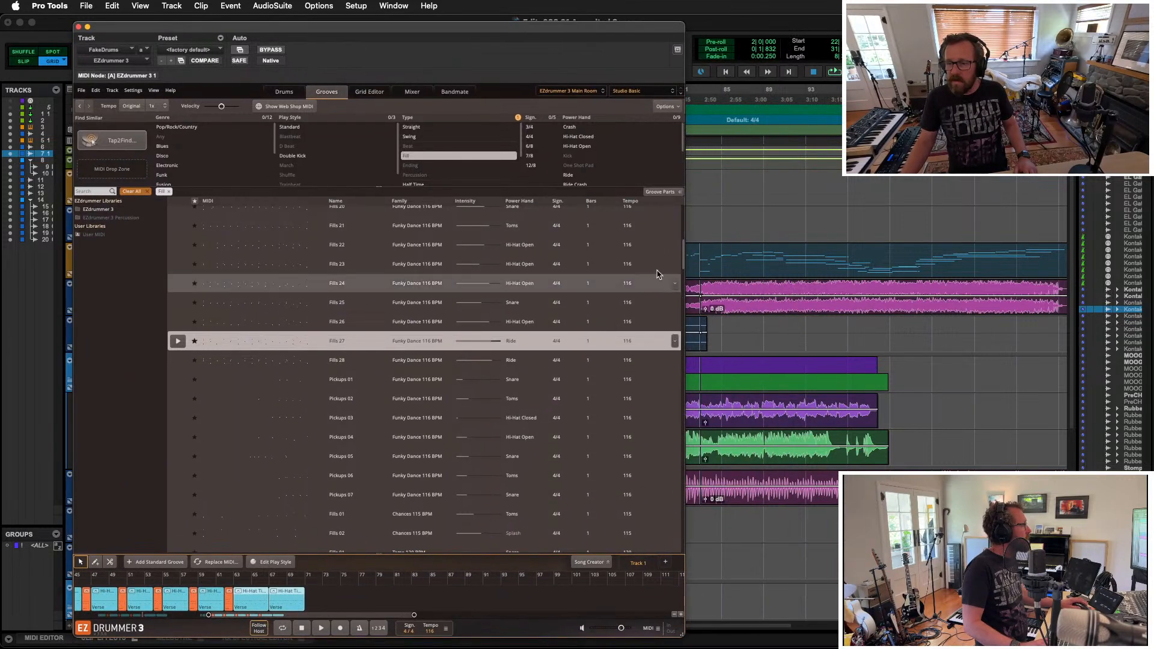
# Step: Play the song from bar 87 and audition the Funky Dance 116 BPM grooves Fills 27, Pickups 03 and Pickups 04 over it
pyautogui.click(745, 99)
pyautogui.press('space')
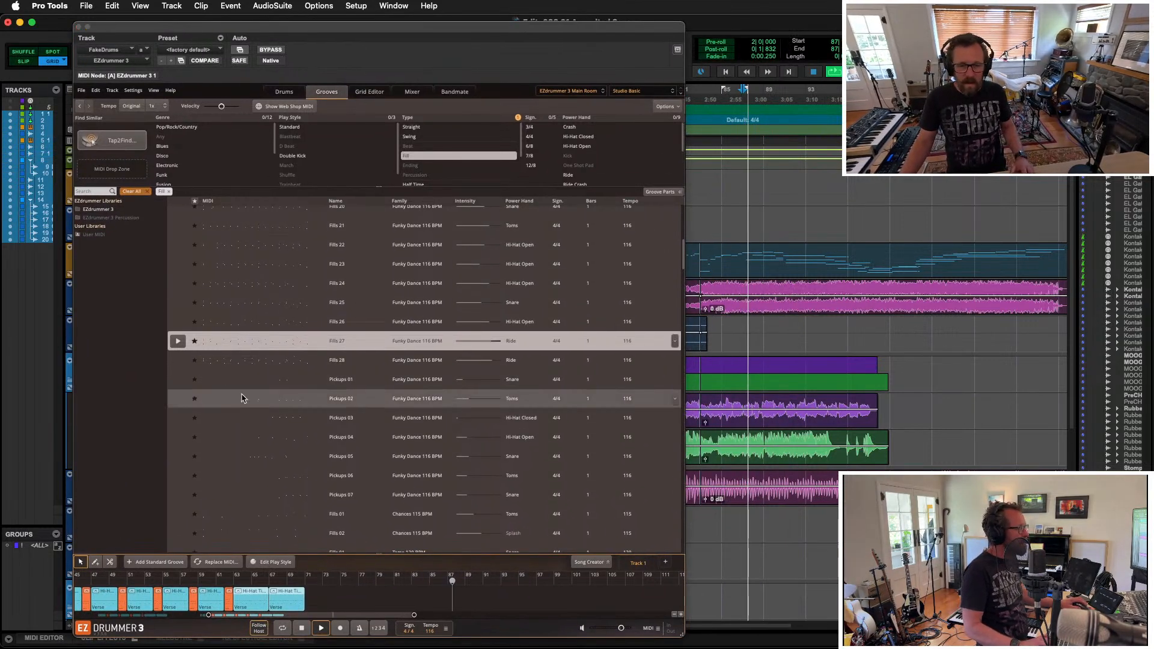
pyautogui.click(178, 341)
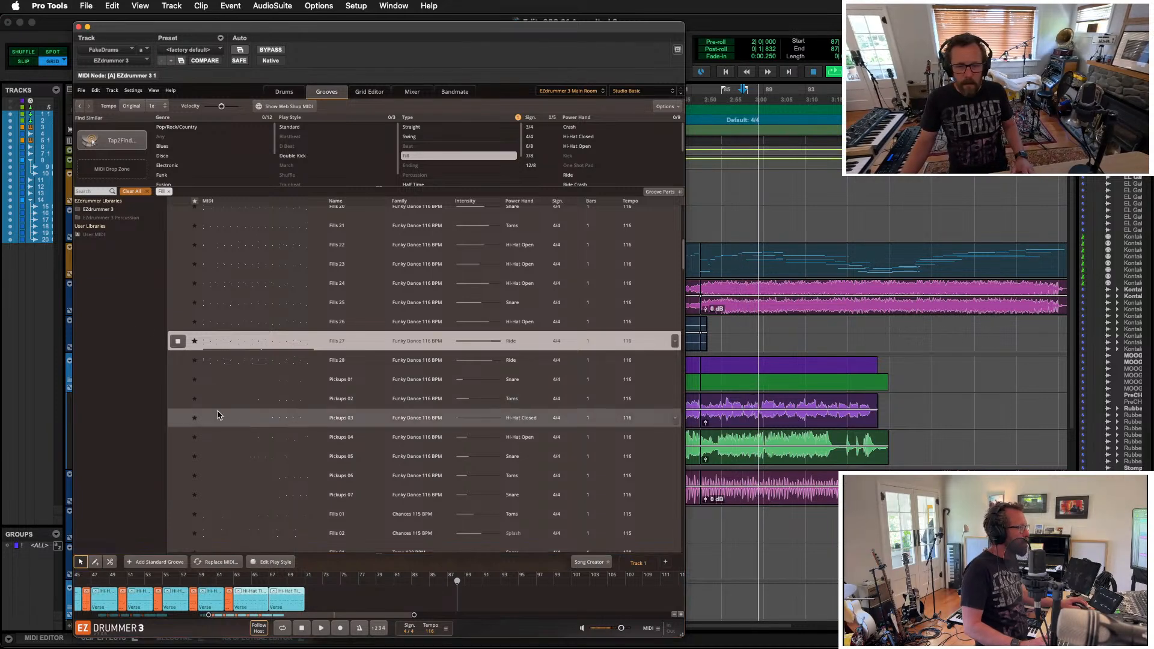
pyautogui.click(178, 419)
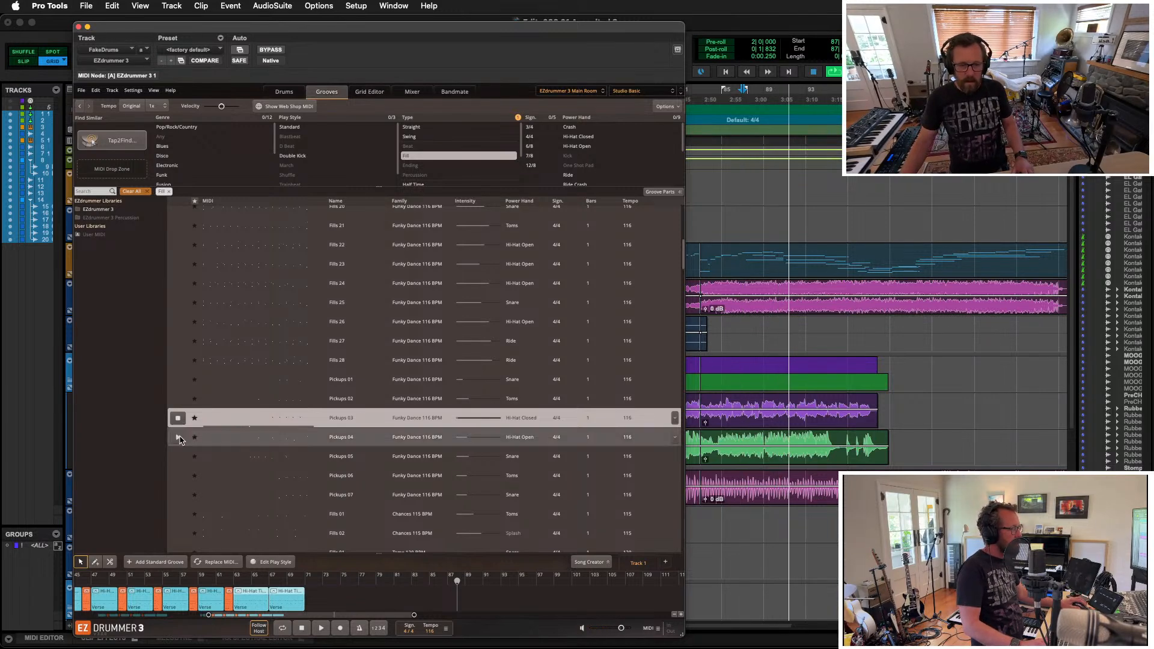
pyautogui.click(178, 438)
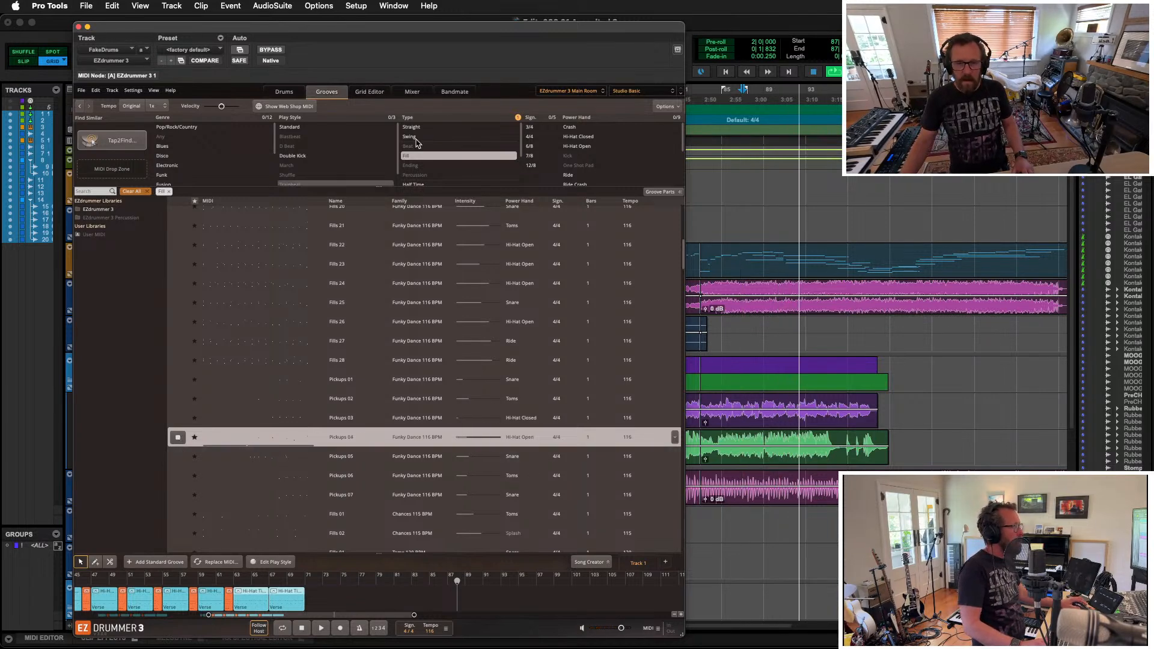
# Step: Filter the fills to Soft Hits and audition several Medium Up 134 BPM breaks and the Swingy Pop 92 BPM fill
pyautogui.scroll(-3, 434, 153)
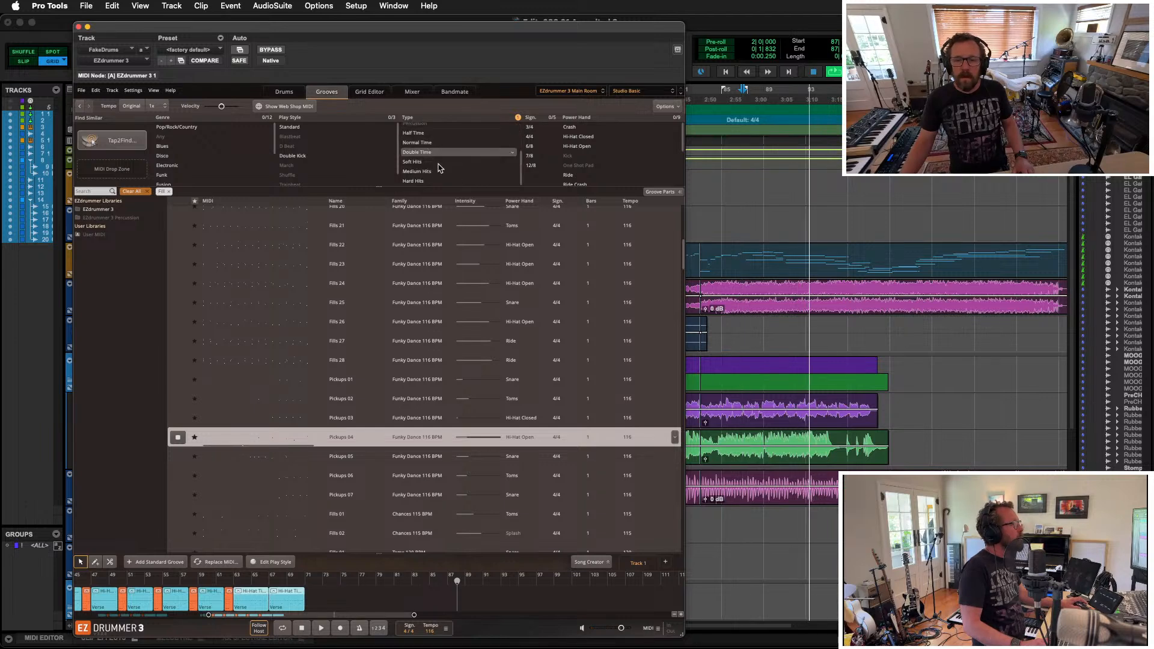
pyautogui.click(434, 161)
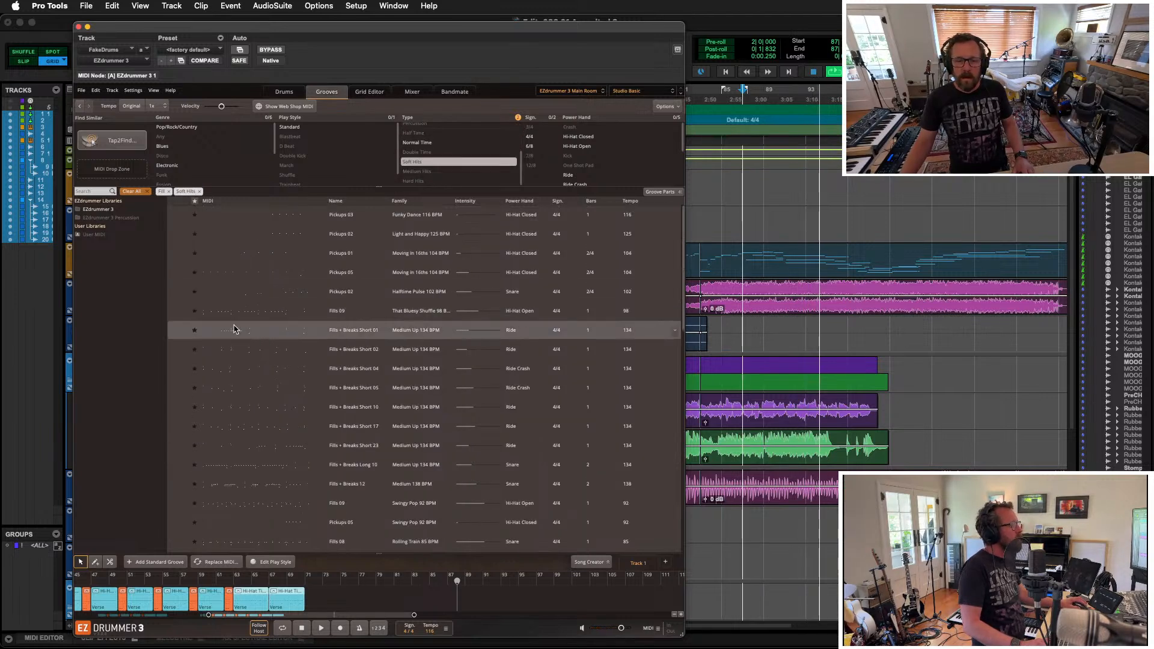
pyautogui.click(178, 330)
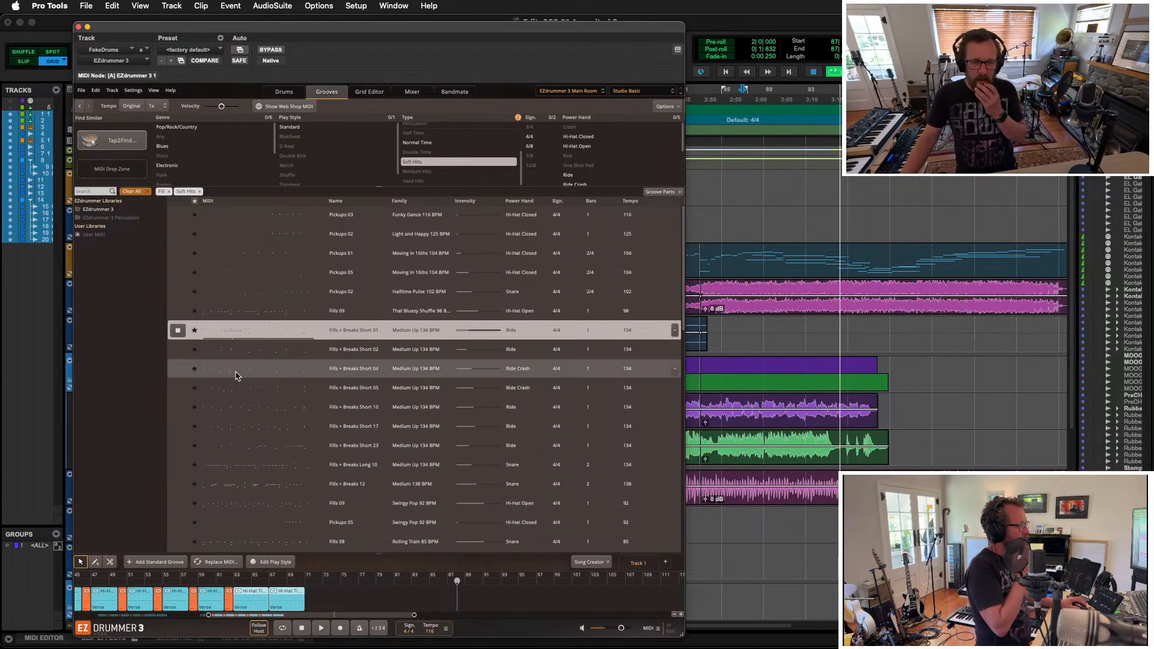
pyautogui.click(178, 388)
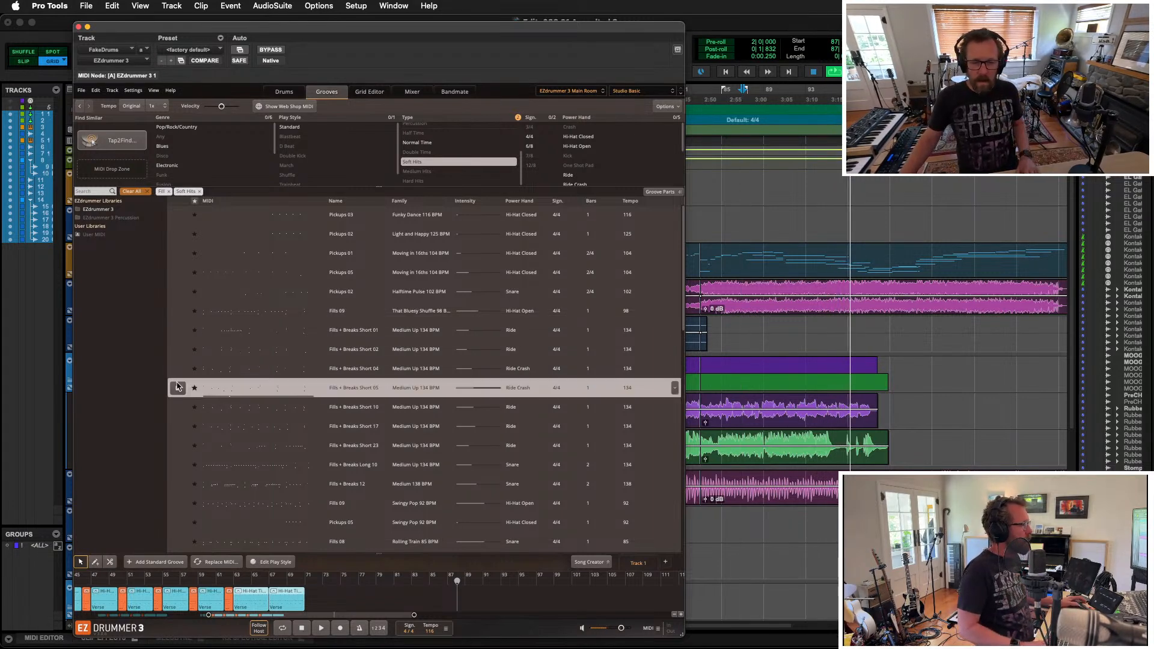
pyautogui.click(178, 466)
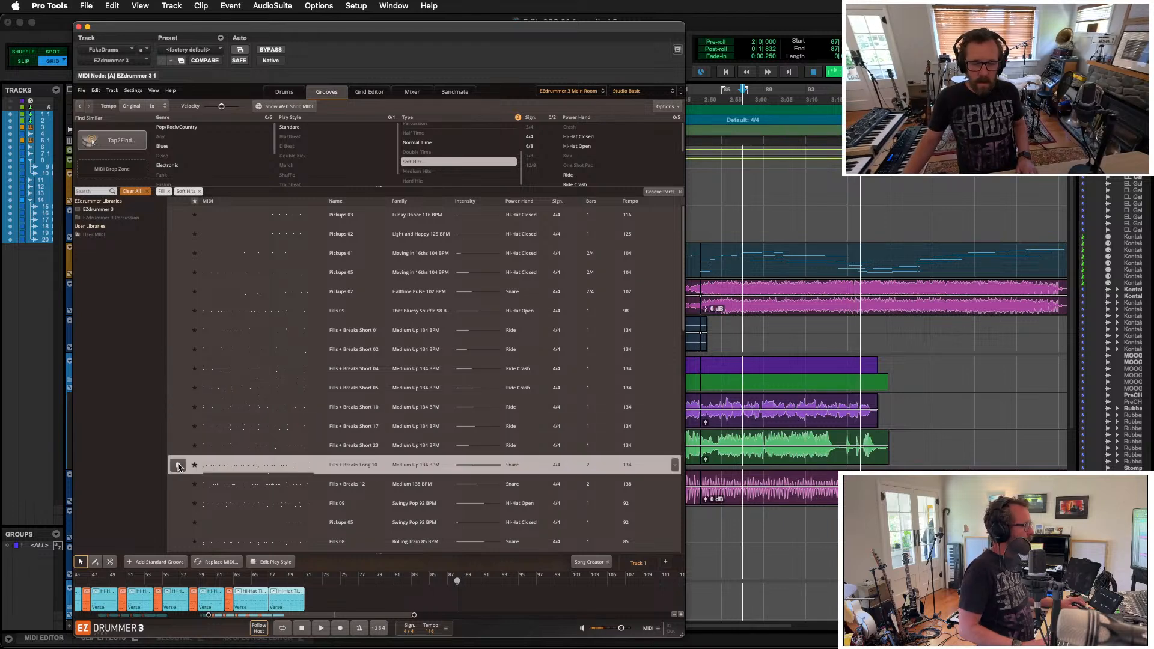
pyautogui.click(178, 503)
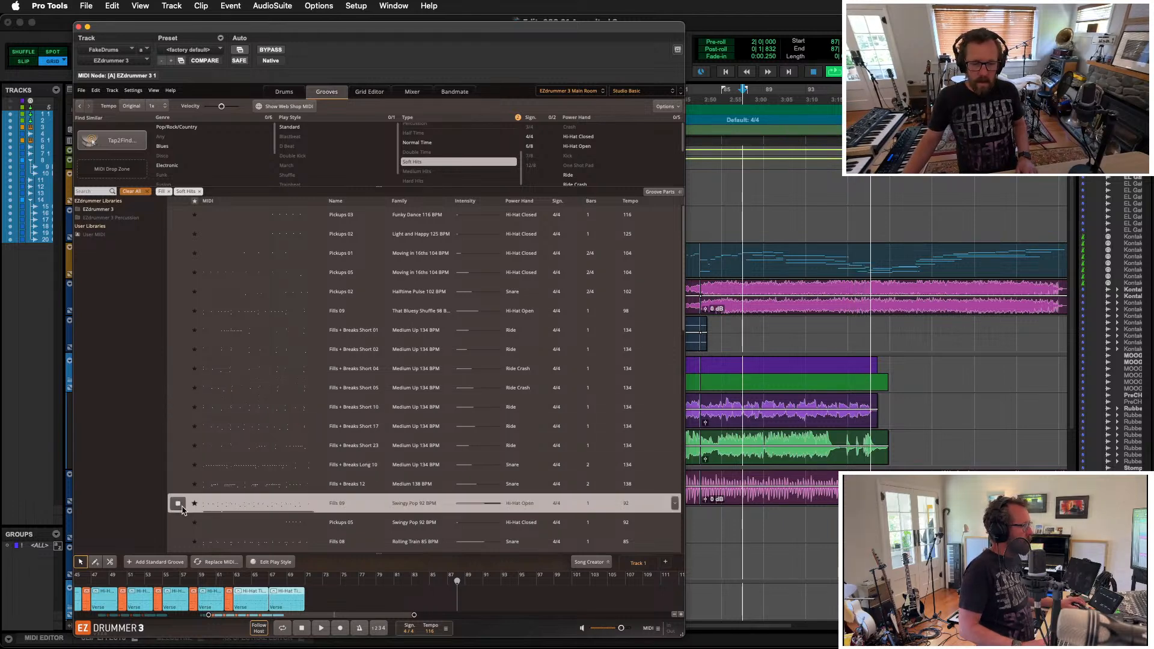
# Step: Narrow the fills to Normal Time, Standard play style and the Electronic genre, and audition the 75 BPM fill
pyautogui.scroll(-3, 182, 511)
pyautogui.scroll(3, 490, 163)
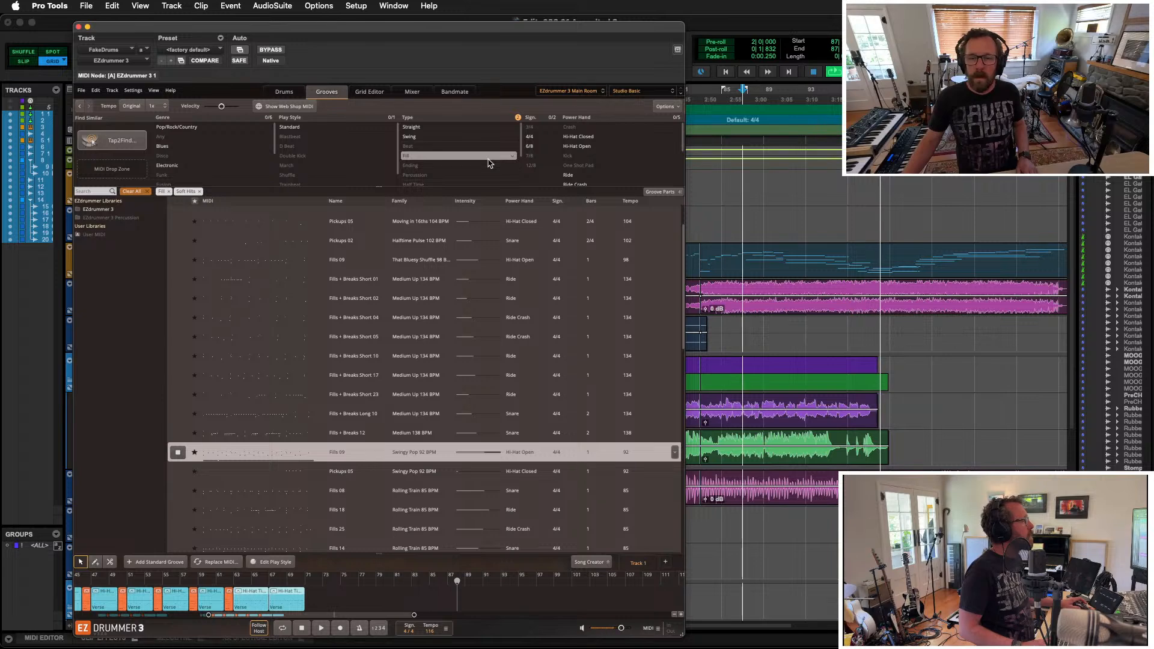
pyautogui.scroll(-3, 490, 163)
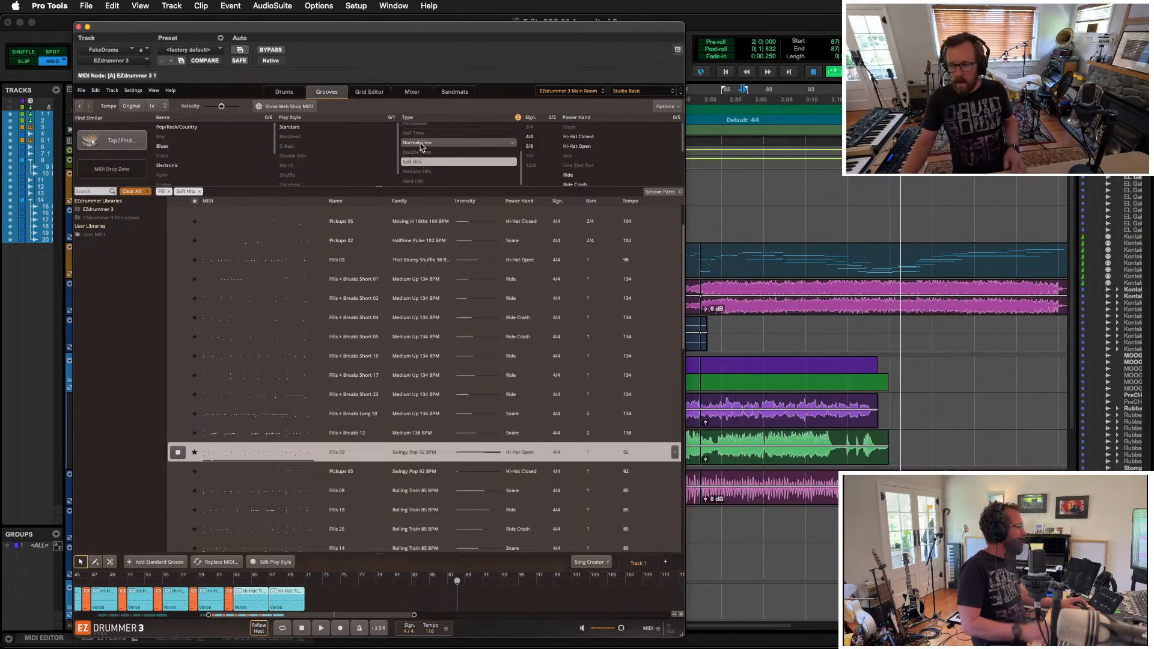
pyautogui.click(421, 144)
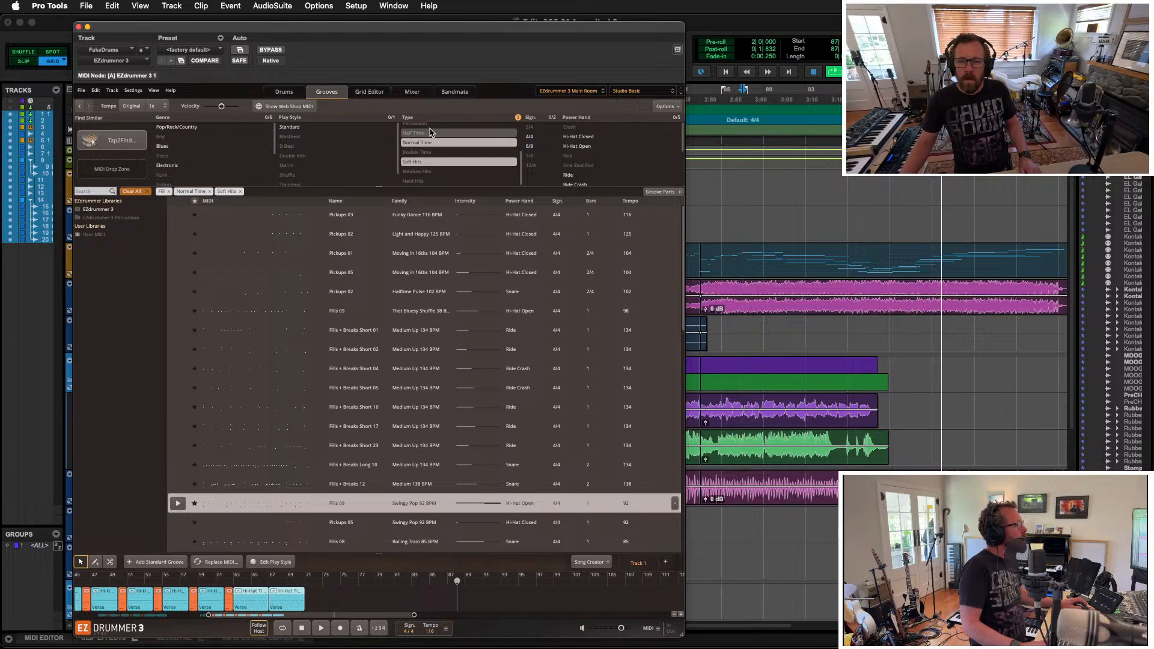
pyautogui.click(308, 126)
pyautogui.click(186, 127)
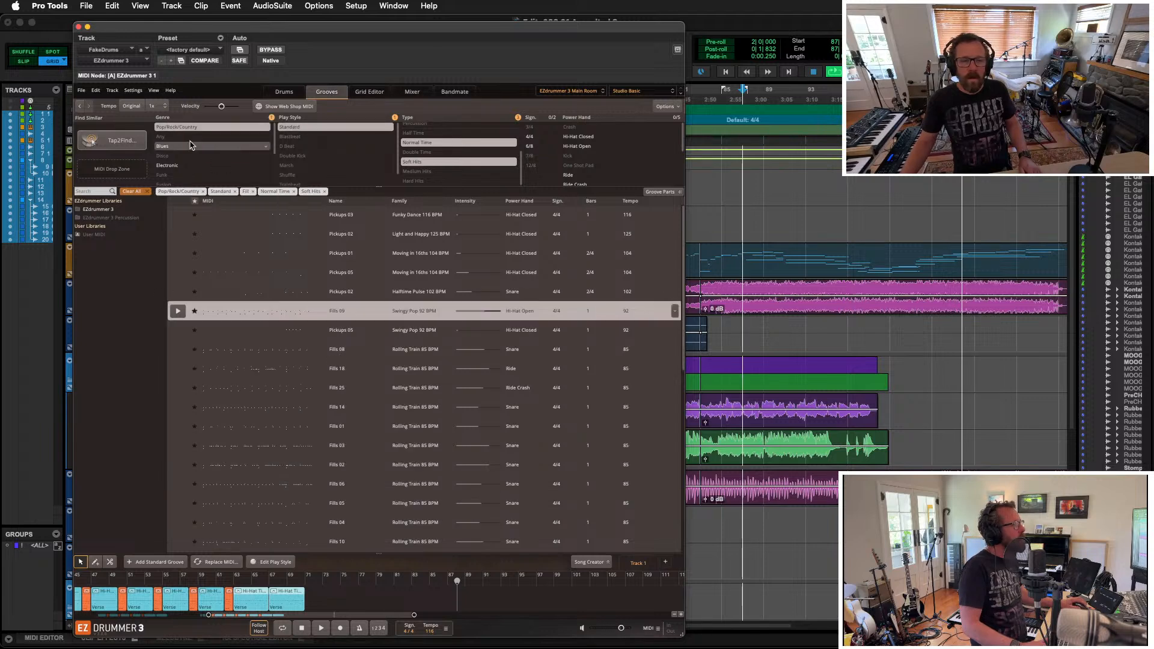
pyautogui.click(180, 165)
pyautogui.click(271, 215)
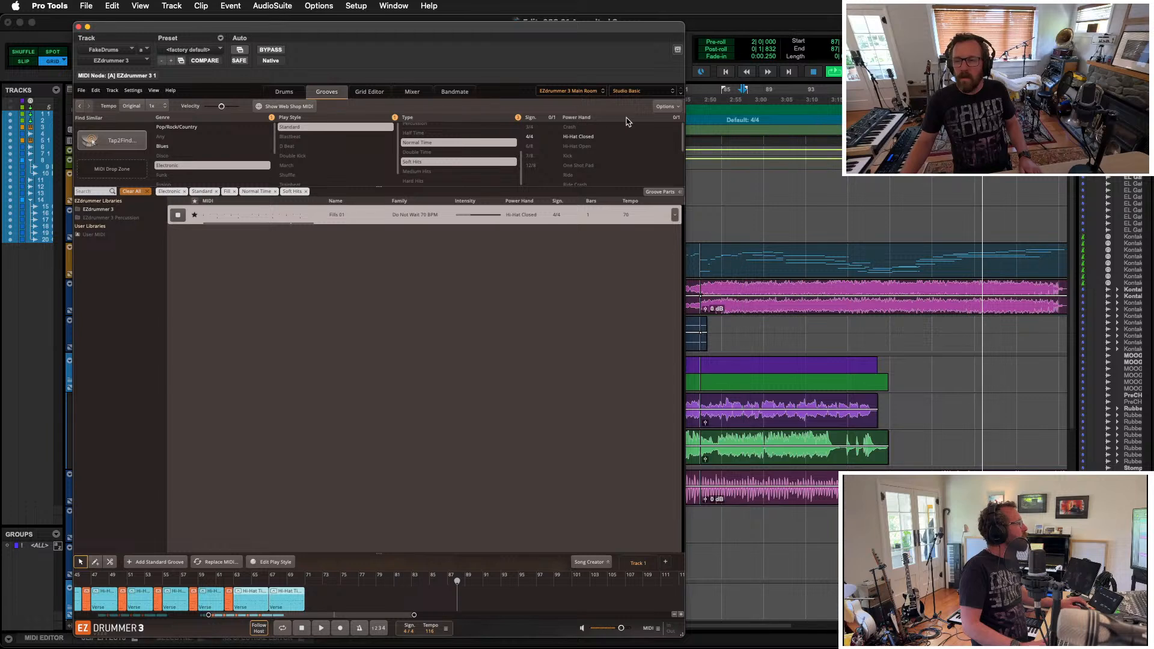
# Step: Clear the groove type filters, keeping Electronic and Standard, and audition the Chorus 01 groove from Chances 115 BPM
pyautogui.scroll(3, 472, 148)
pyautogui.click(474, 156)
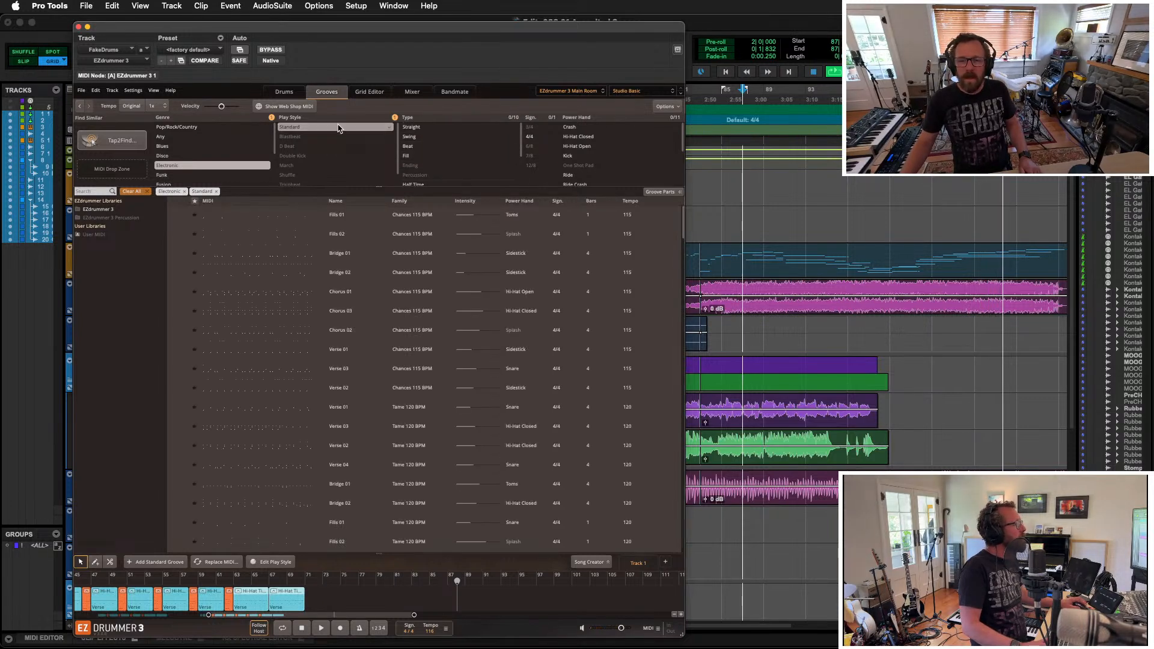
pyautogui.click(178, 291)
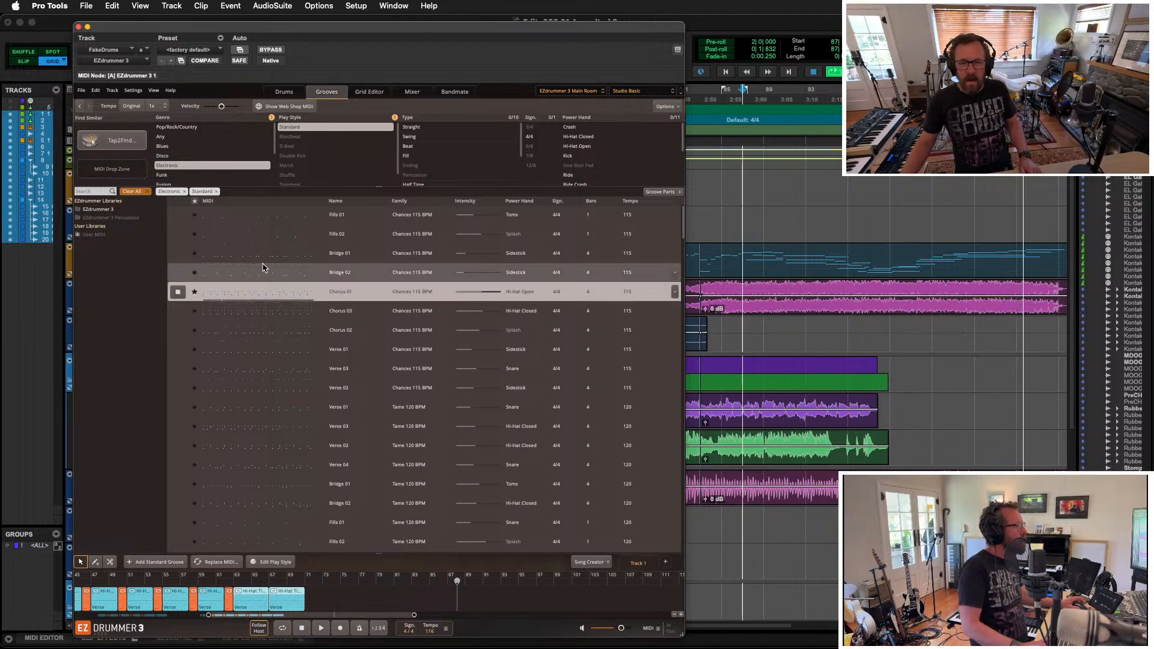
# Step: Close the EZdrummer 3 window and check the track levels in the mixer before returning to the arrangement
pyautogui.moveTo(594, 29)
pyautogui.mouseDown()
pyautogui.moveTo(619, 119)
pyautogui.moveTo(672, 48)
pyautogui.moveTo(613, 21)
pyautogui.mouseUp()
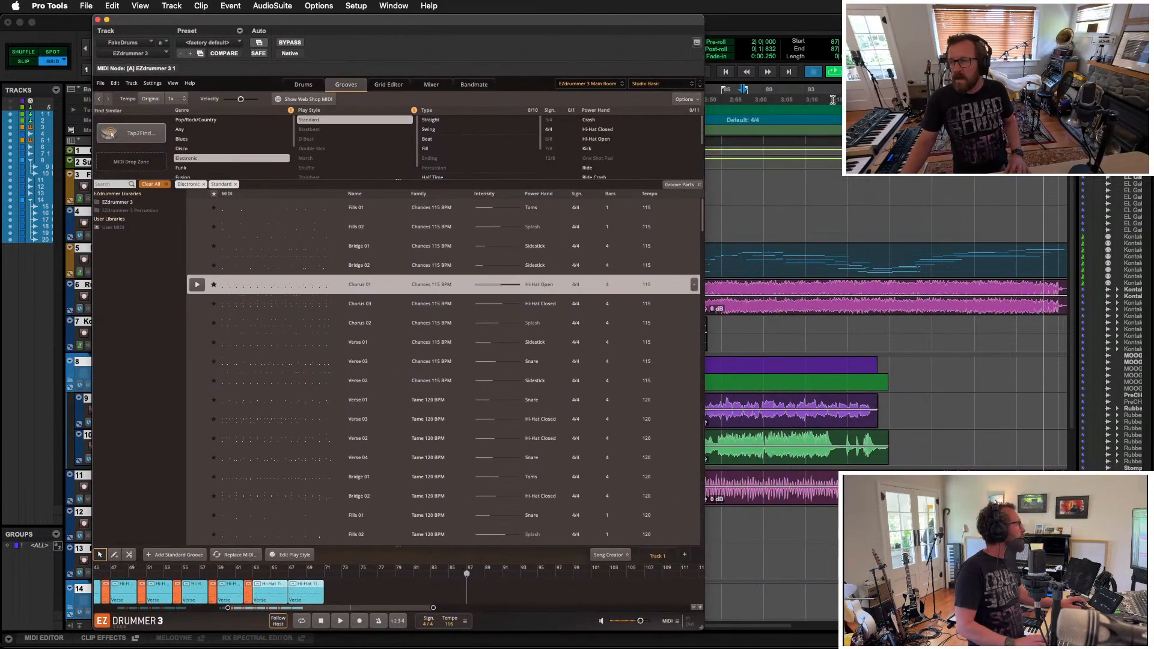
pyautogui.click(97, 20)
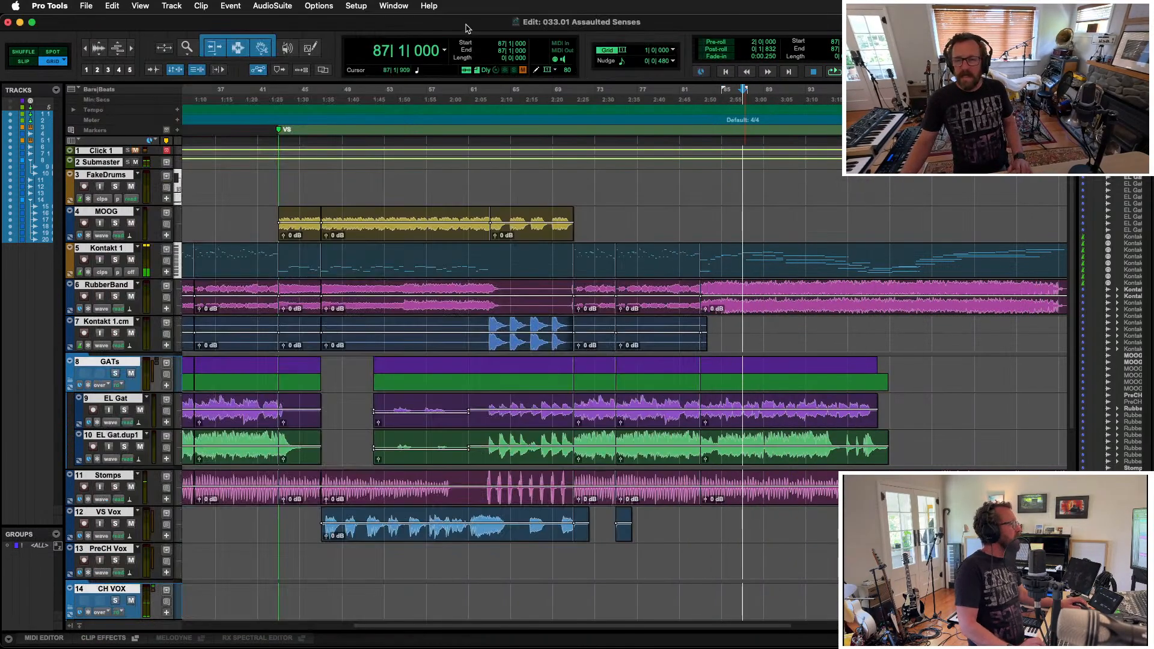
pyautogui.press('XF86AudioRaiseVolume')
pyautogui.press('super+equal')
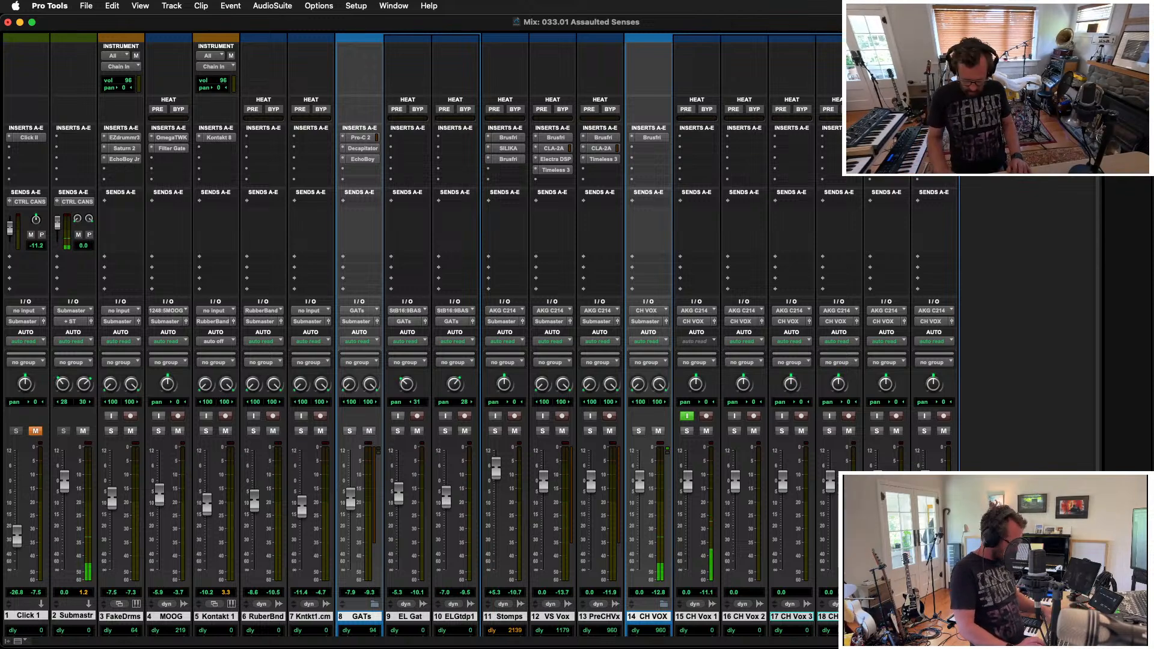
pyautogui.press('super+equal')
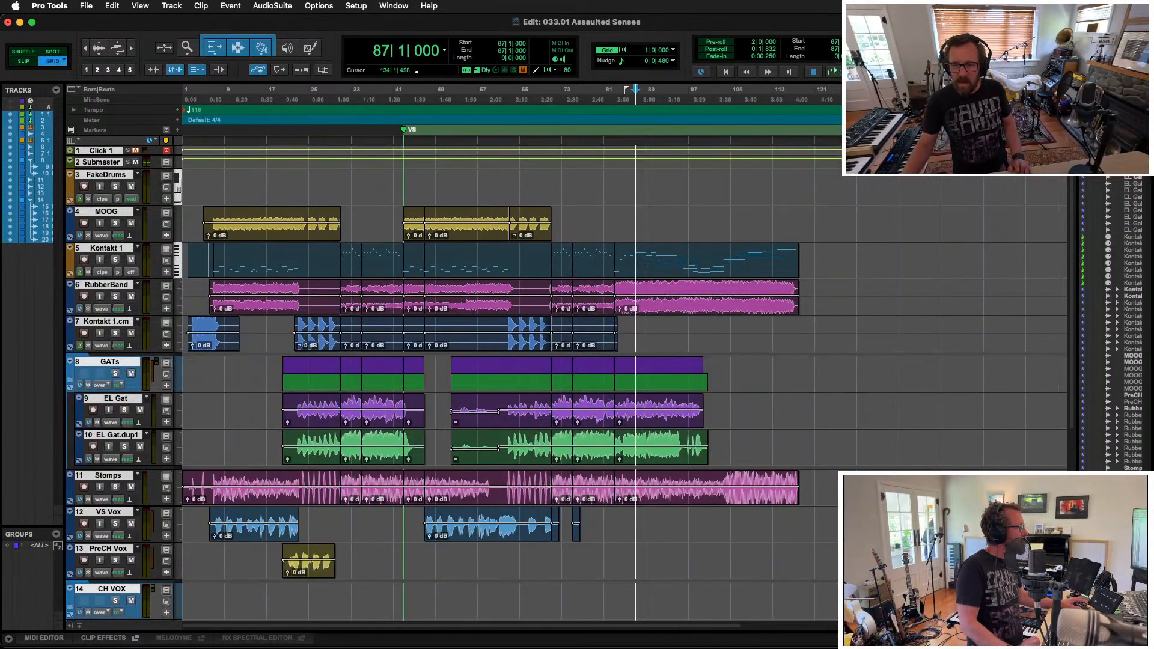
# Step: Select the FakeDrums track from the song start to bar 86 and commit that edit selection offline with consolidated clips
pyautogui.scroll(-2, 632, 522)
pyautogui.scroll(2, 633, 519)
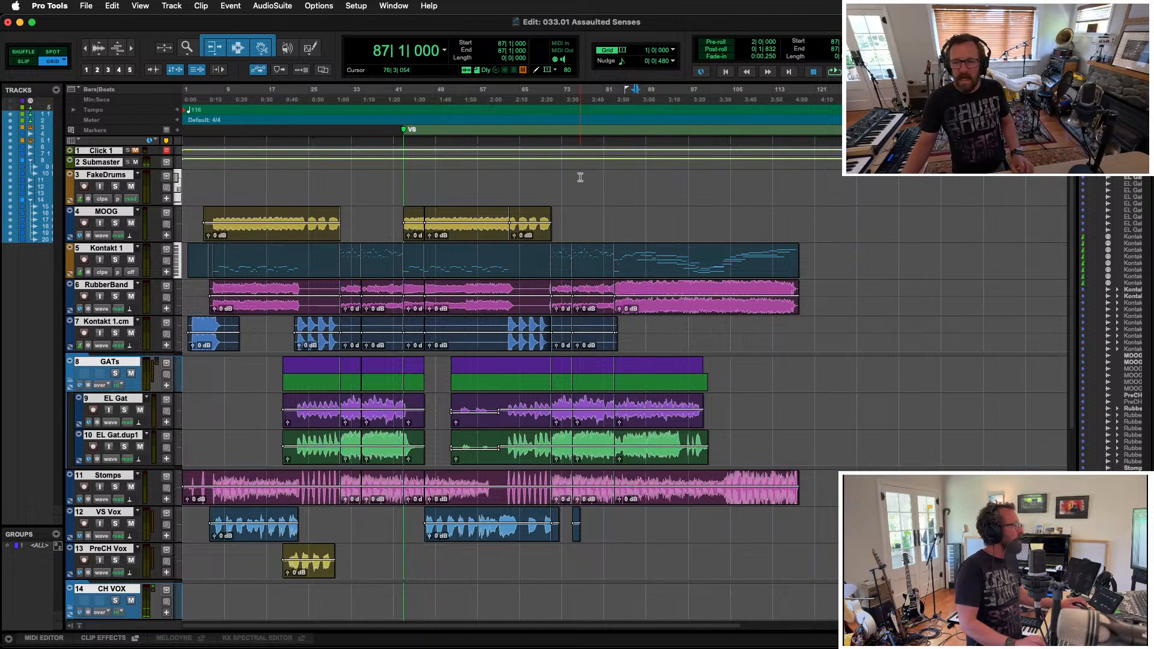
pyautogui.click(619, 179)
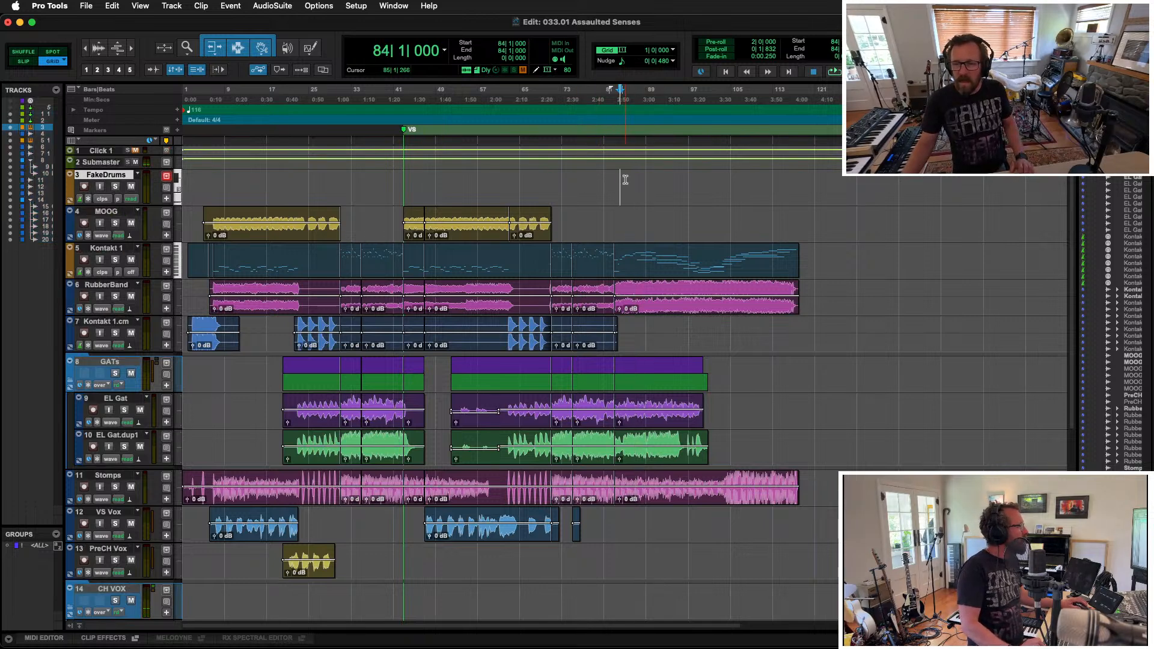
pyautogui.click(629, 180)
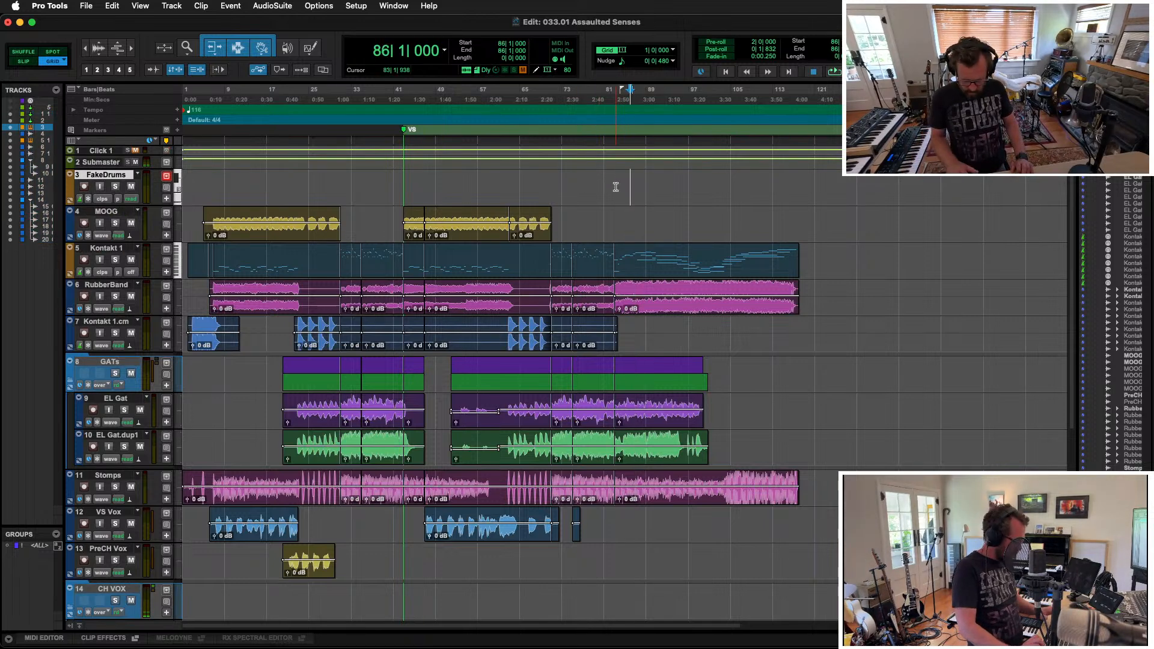
pyautogui.hotkey('shift', 'Return')
pyautogui.rightClick(601, 177)
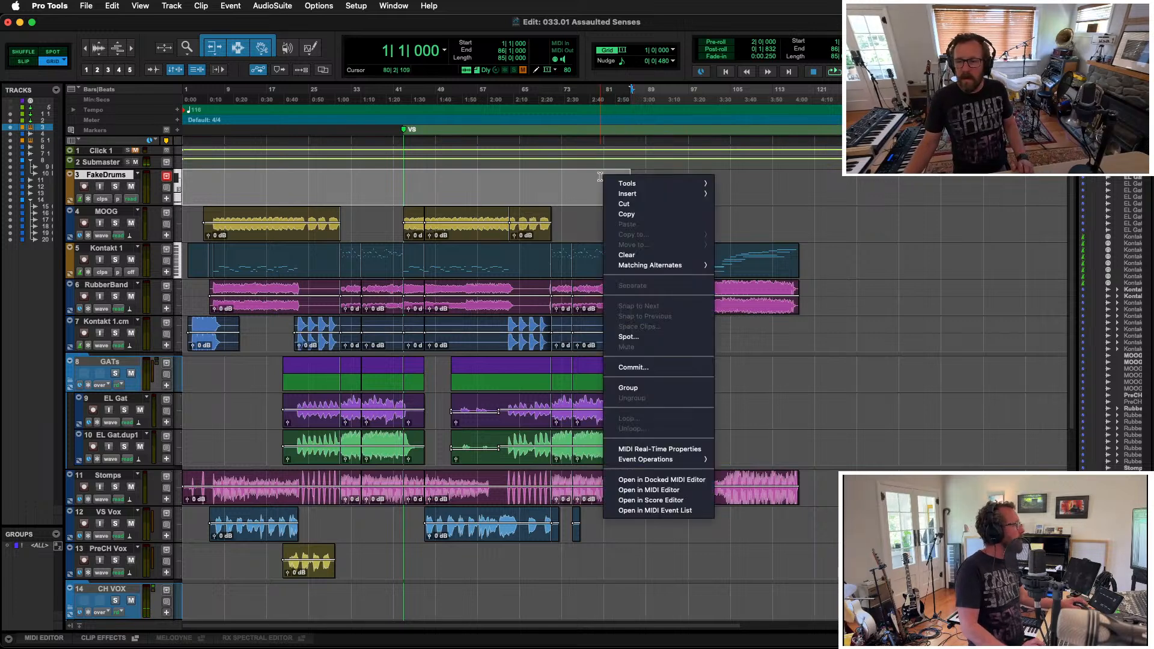
pyautogui.click(659, 368)
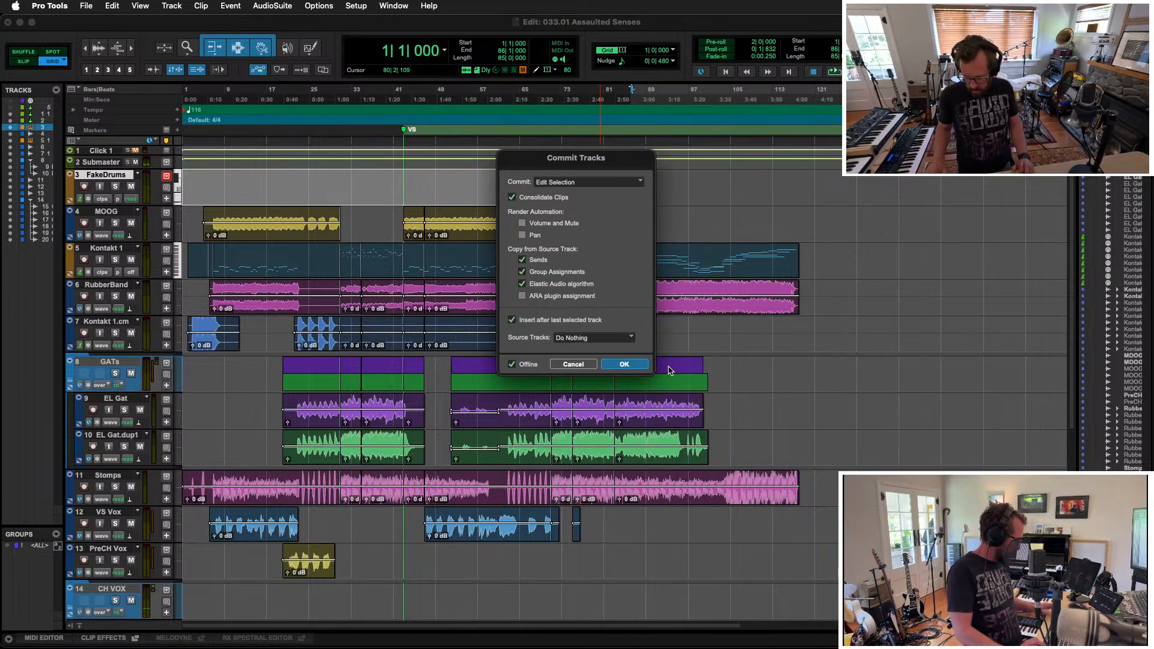
pyautogui.press('Return')
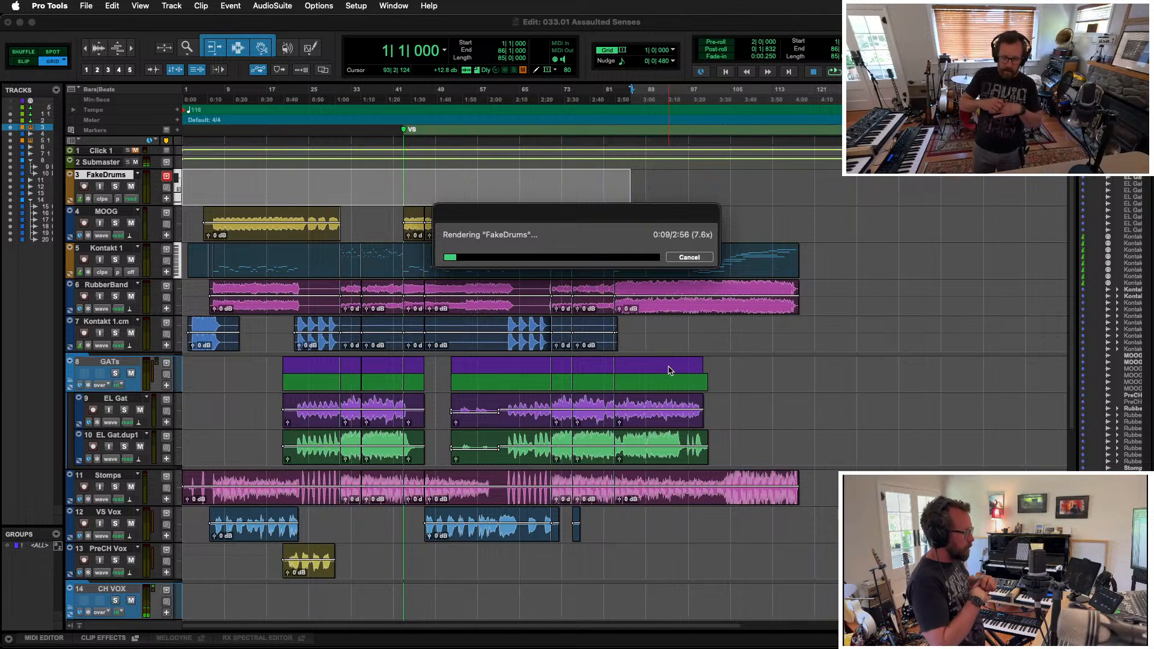
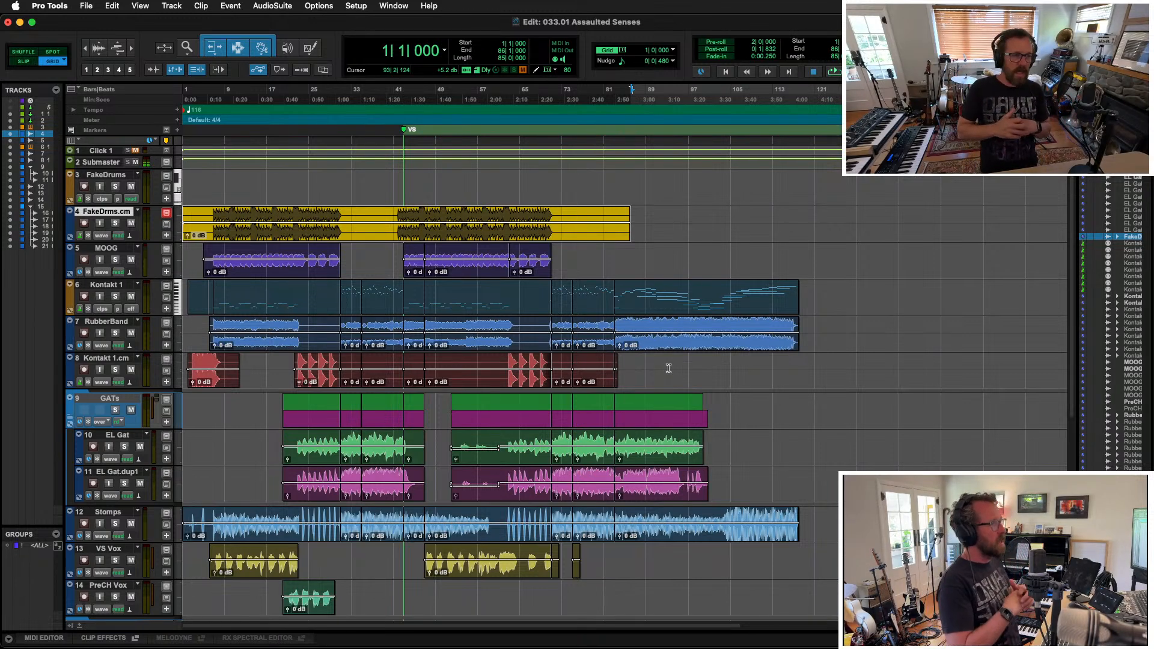
# Step: Place the edit cursor at bar 61 on PreCH Vox and switch input monitoring from CH Vox 1 to PreCH Vox
pyautogui.scroll(-10, 668, 368)
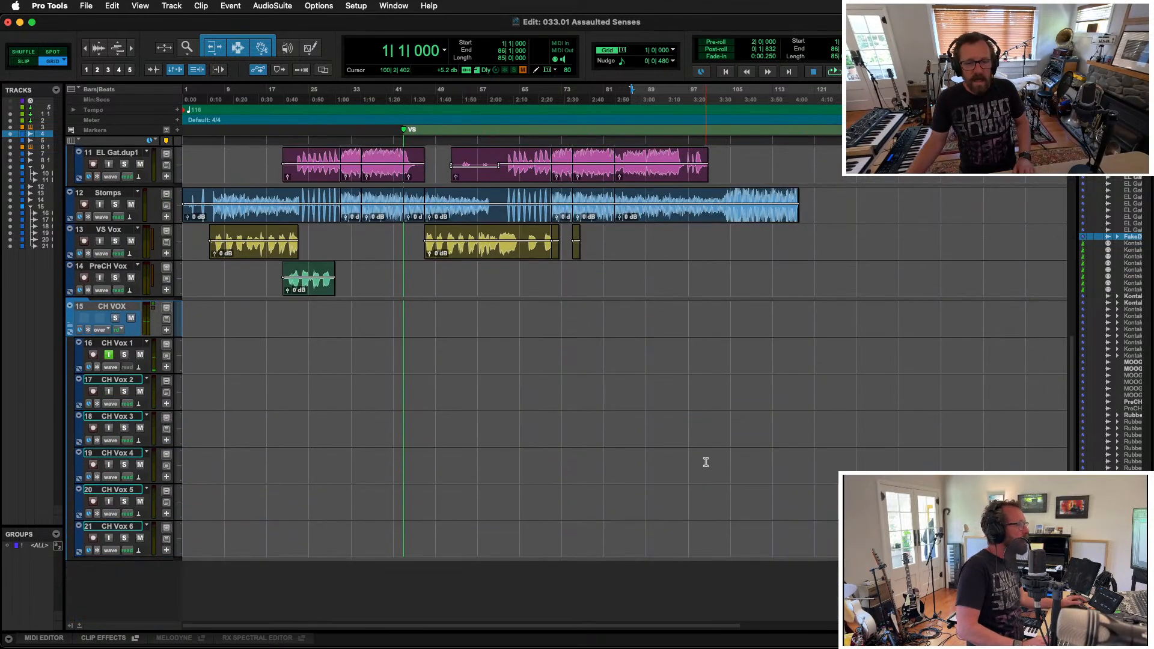
pyautogui.scroll(3, 703, 378)
pyautogui.scroll(2, 628, 373)
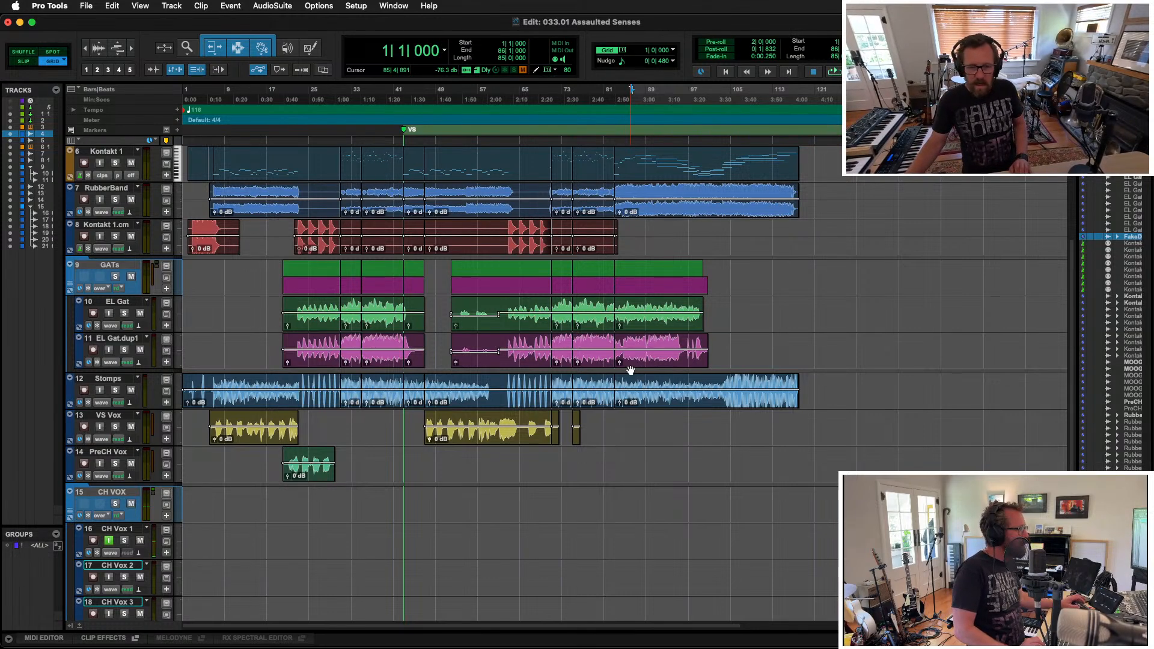
pyautogui.click(503, 457)
pyautogui.click(498, 455)
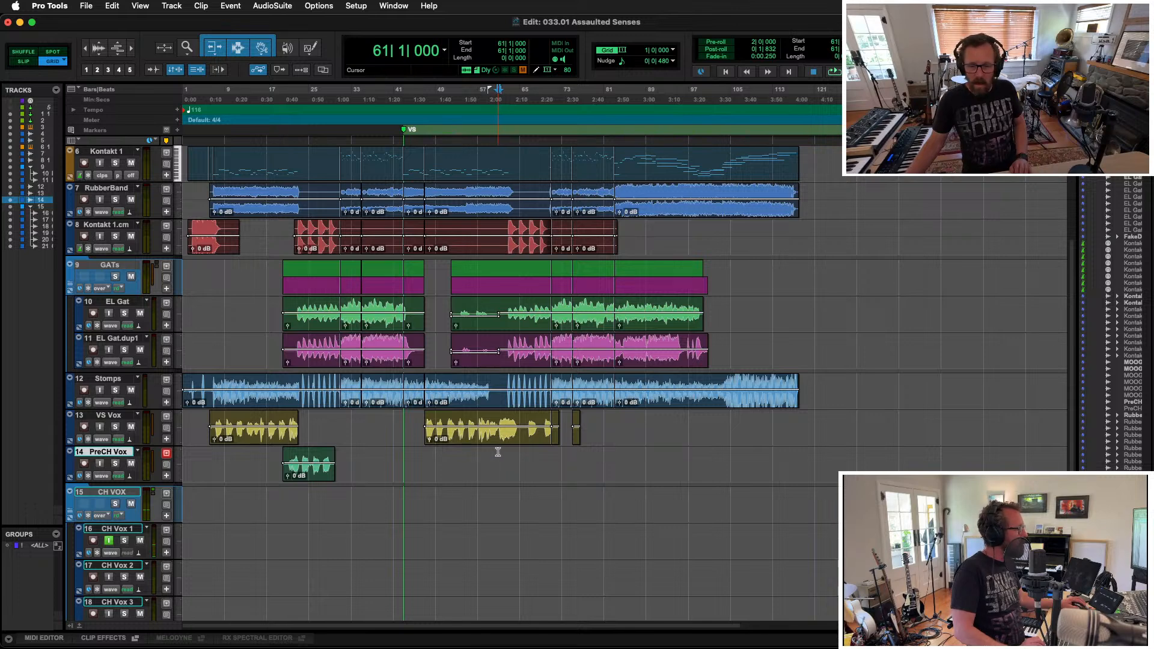
pyautogui.click(108, 541)
pyautogui.click(99, 464)
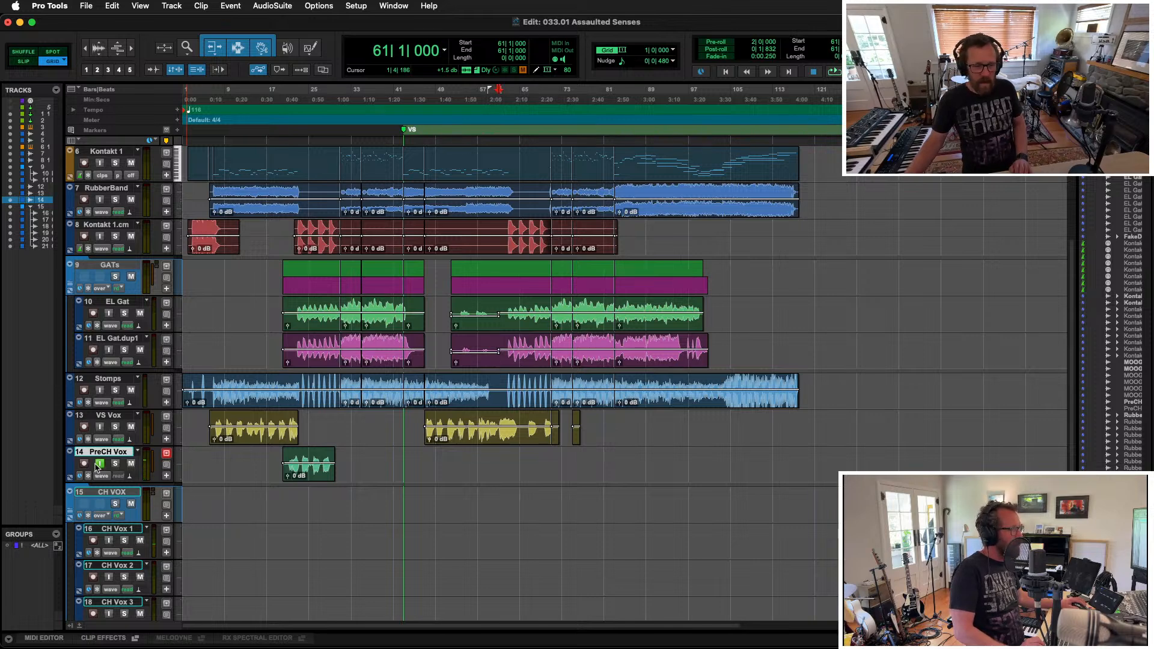
# Step: Trim the end of the second verse clip on VS Vox back to bar 61
pyautogui.click(490, 415)
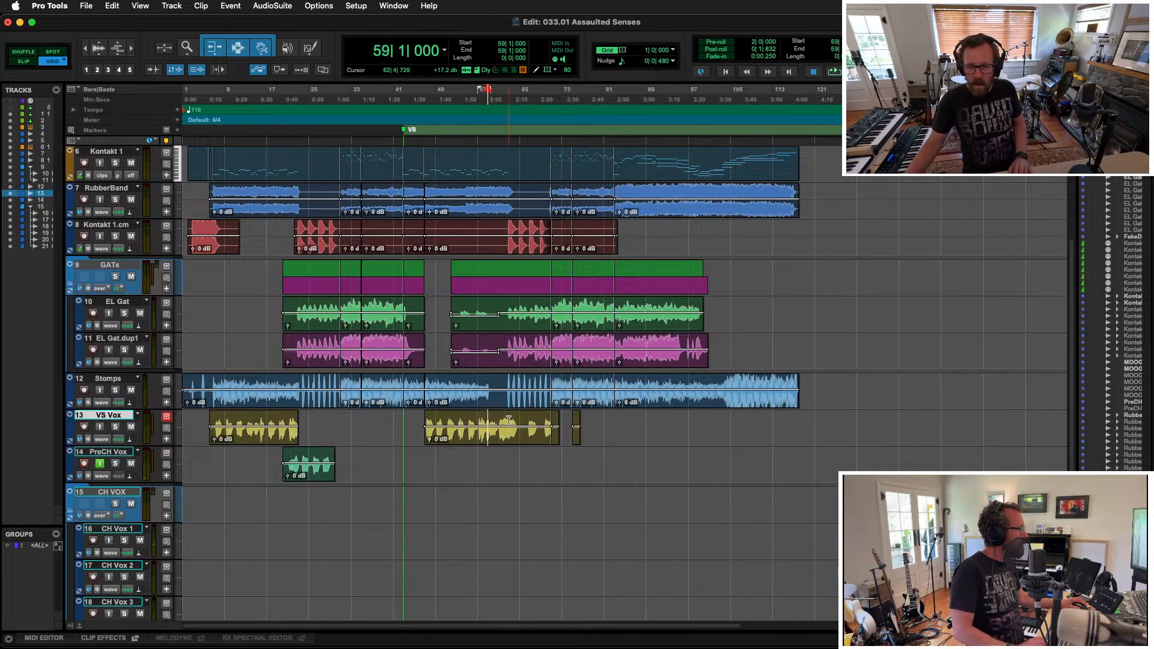
pyautogui.click(499, 416)
pyautogui.press('s')
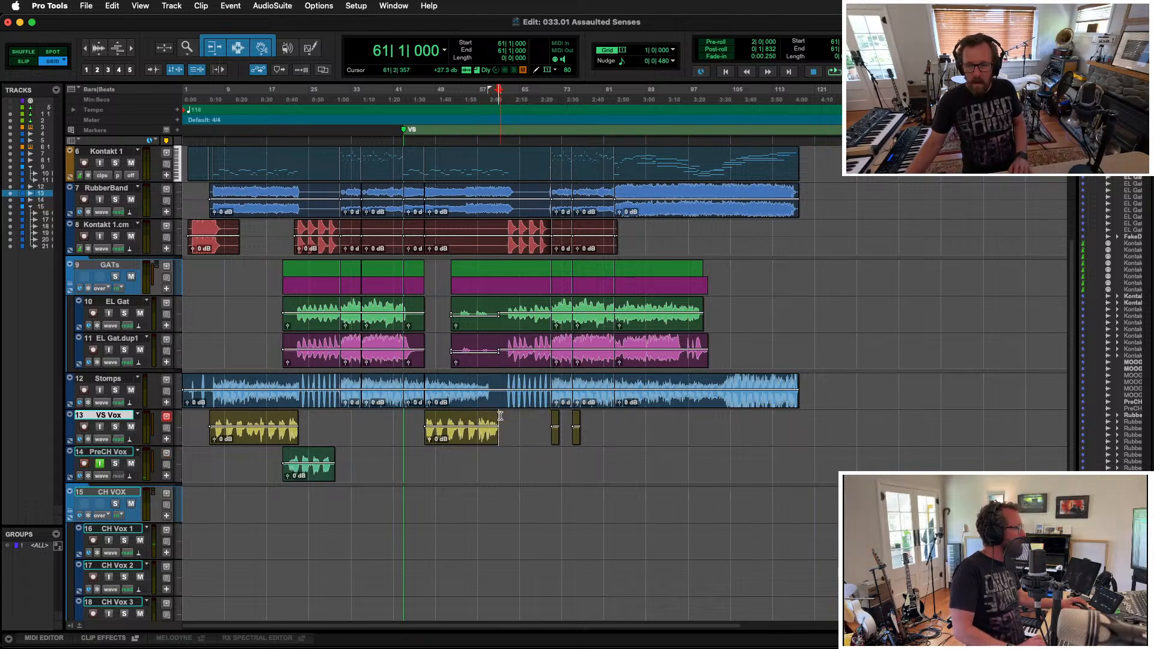
# Step: Record a take on PreCH Vox from bar 54 and extend the end of the second verse's VS Vox clip to bar 65
pyautogui.click(464, 416)
pyautogui.press('super+space')
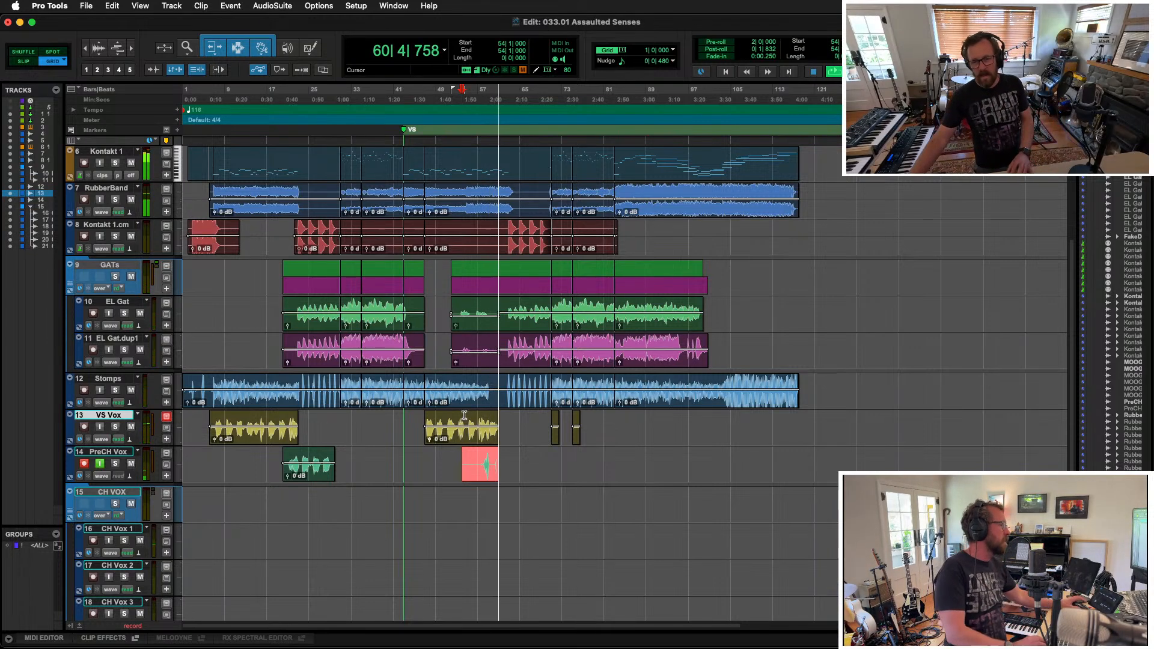
pyautogui.moveTo(500, 411)
pyautogui.mouseDown()
pyautogui.moveTo(530, 421)
pyautogui.moveTo(519, 423)
pyautogui.mouseUp()
pyautogui.press('space')
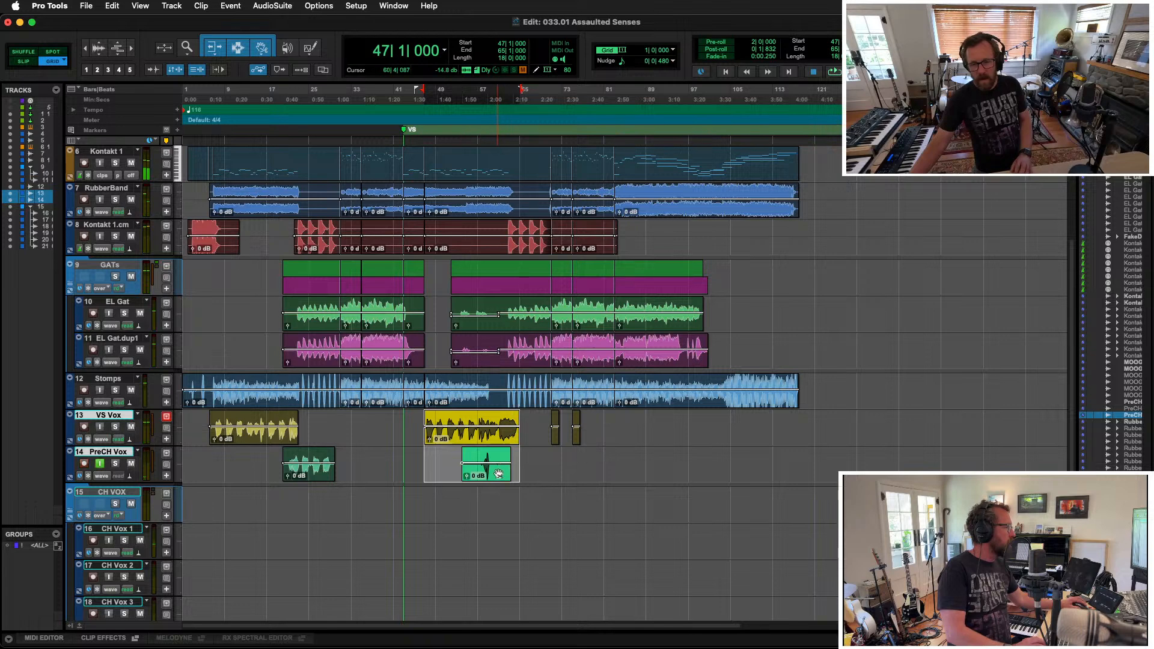
# Step: Delete the take recorded from bar 54 on PreCH Vox and record a new pre-chorus vocal from bar 61
pyautogui.click(523, 462)
pyautogui.click(481, 476)
pyautogui.press('Delete')
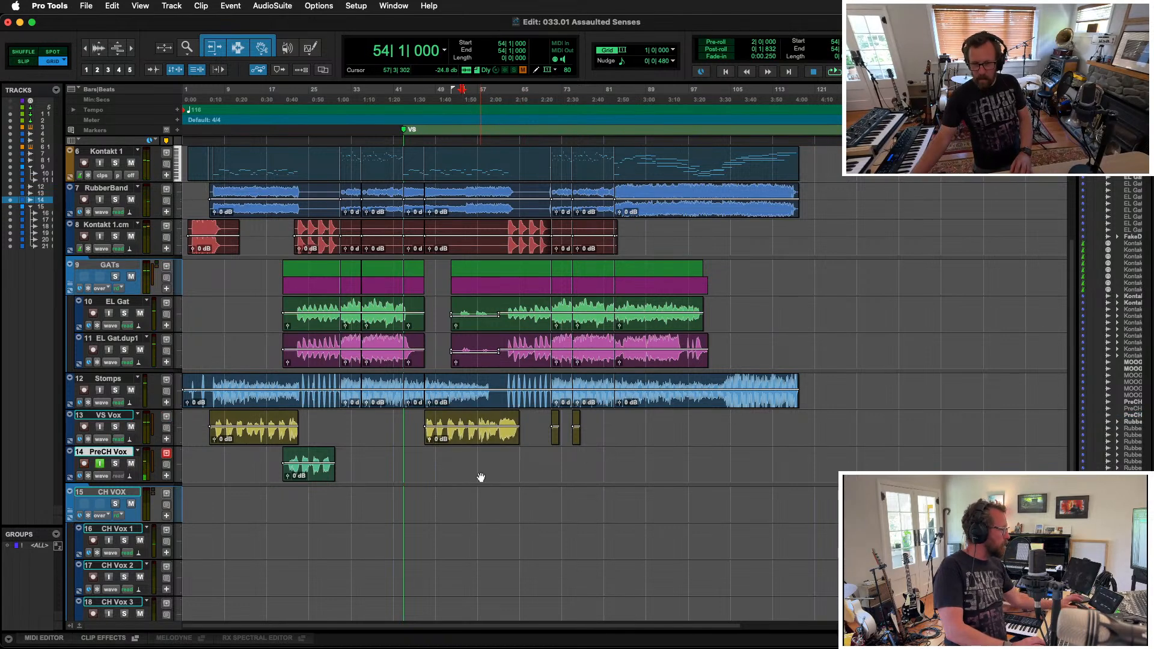
pyautogui.click(498, 455)
pyautogui.press('super+space')
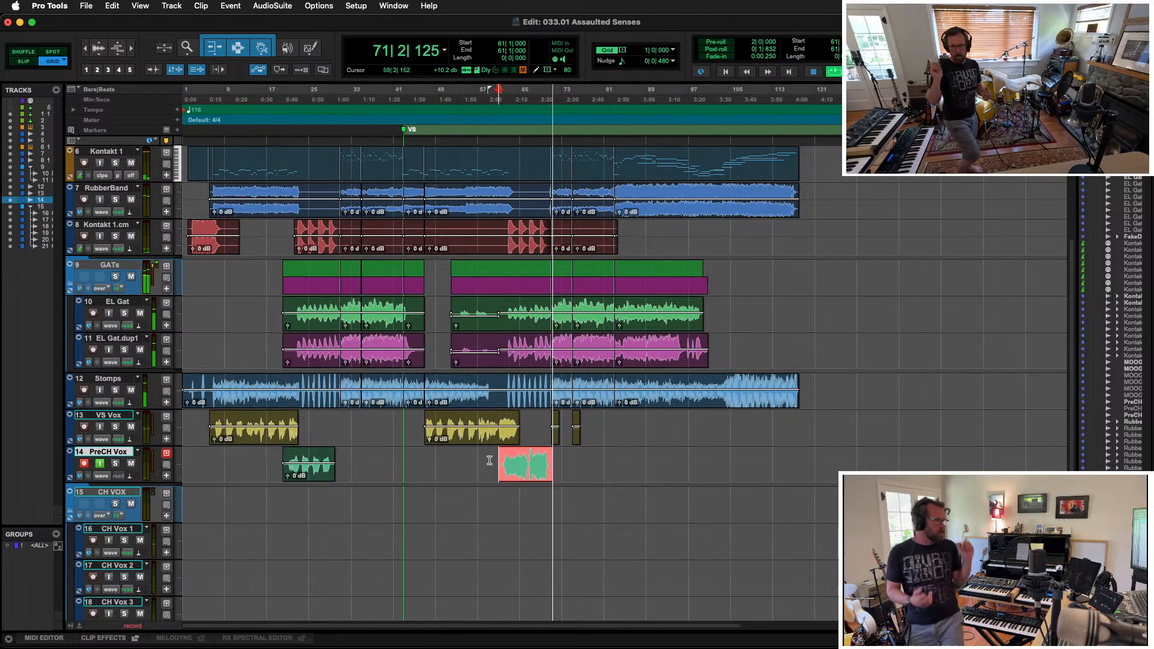
pyautogui.press('space')
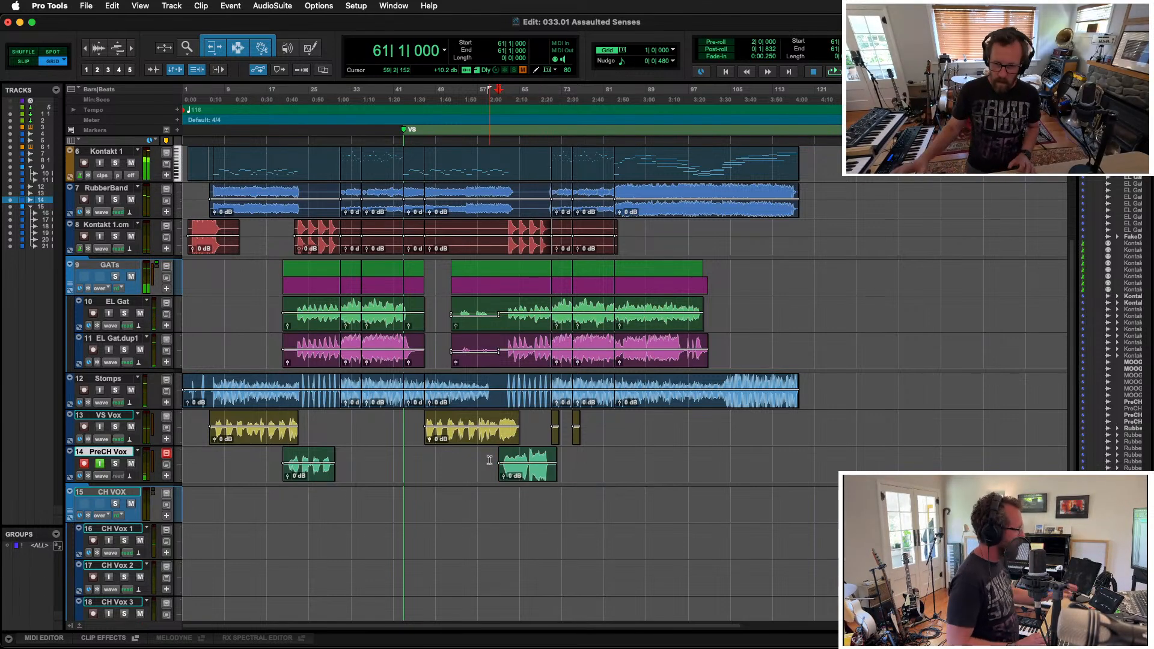
# Step: Disarm PreCH Vox, record-arm CH Vox 1 and place the edit cursor at bar 28 on CH Vox 1
pyautogui.click(85, 463)
pyautogui.click(93, 540)
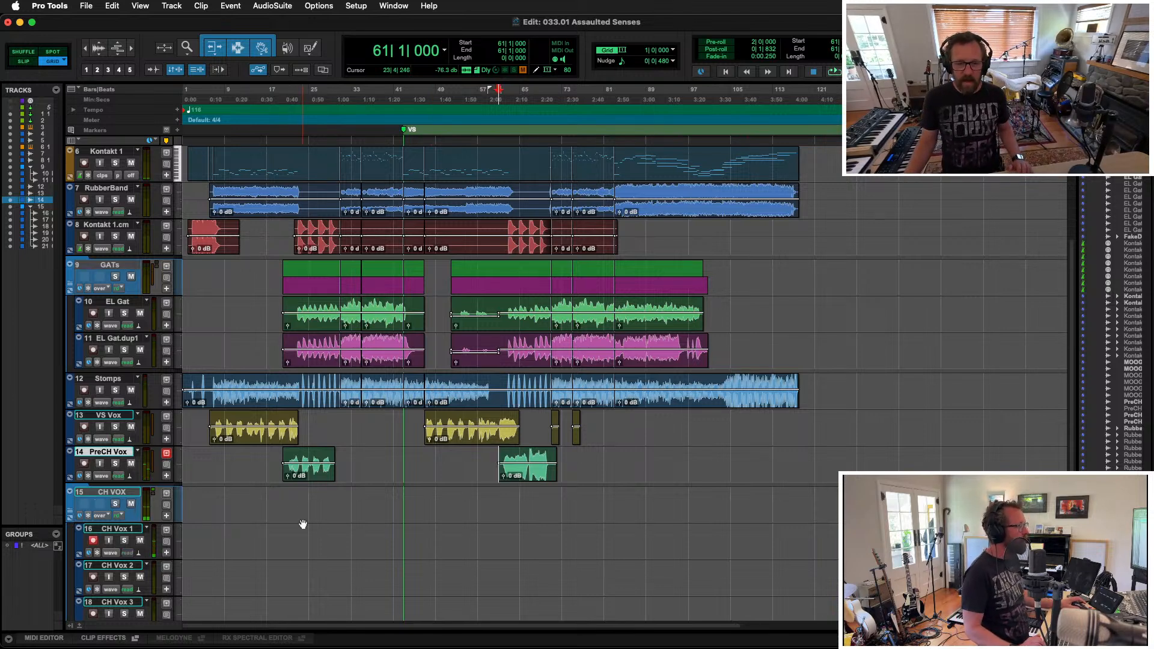
pyautogui.scroll(-1, 333, 513)
pyautogui.click(328, 496)
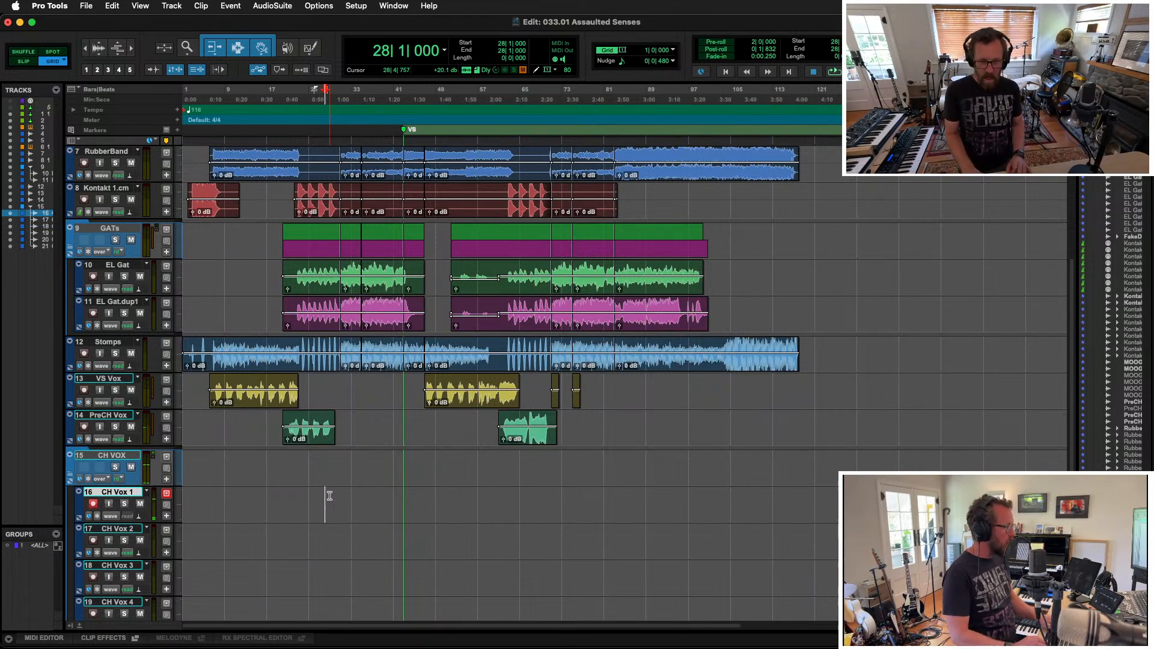
# Step: Insert the multichannel CLA-2A compressor on the CH VOX folder track in the mixer and adjust its Peak Reduction
pyautogui.press('super+equal')
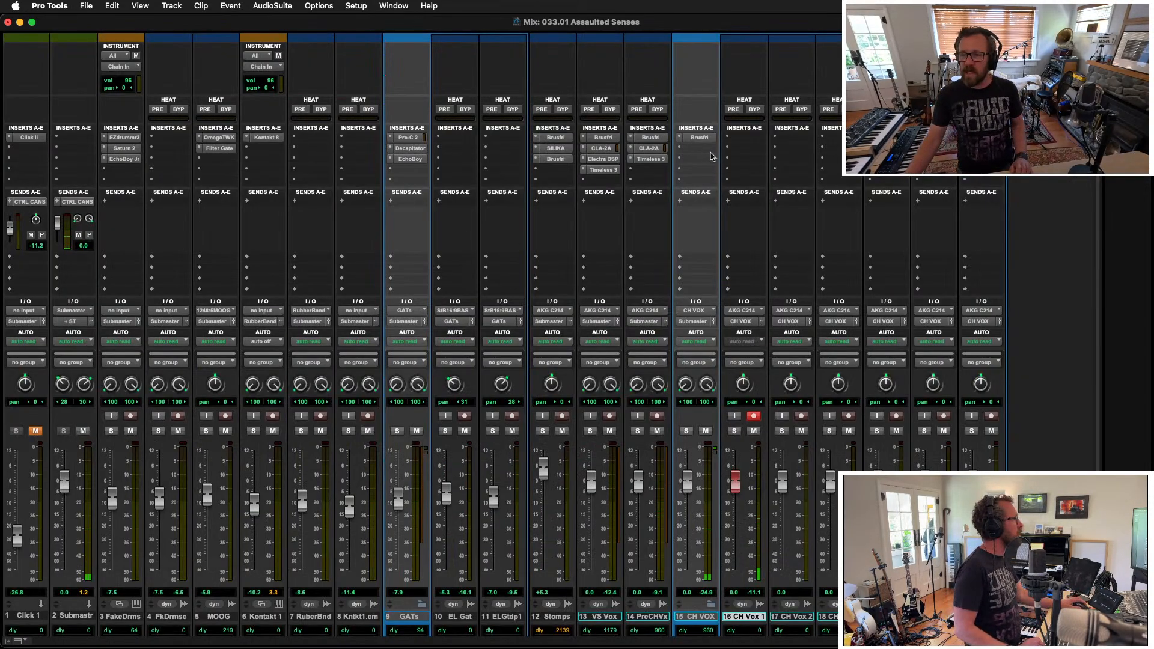
pyautogui.click(700, 148)
pyautogui.moveTo(799, 156)
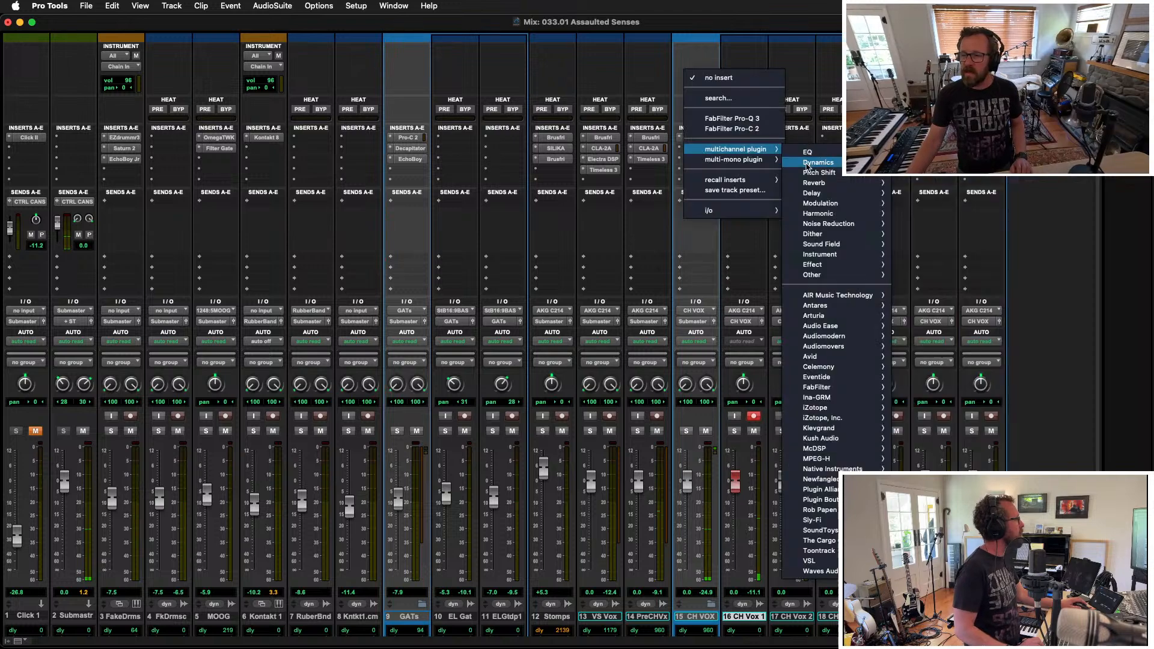
pyautogui.click(972, 174)
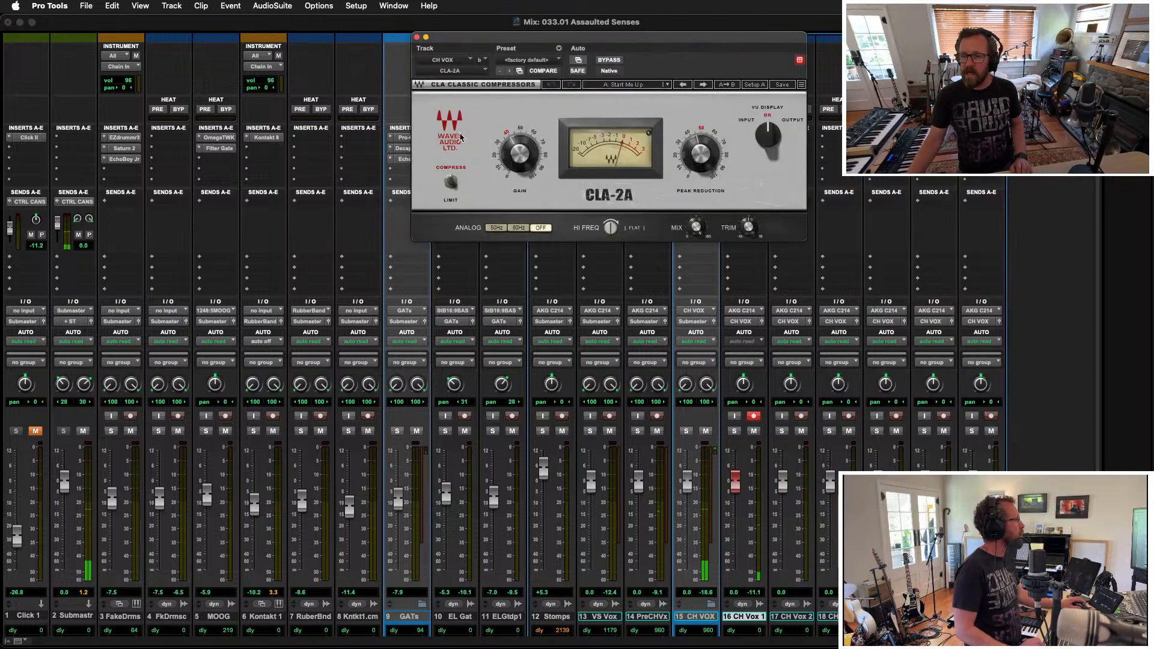
pyautogui.moveTo(709, 160); pyautogui.dragTo(707, 154)
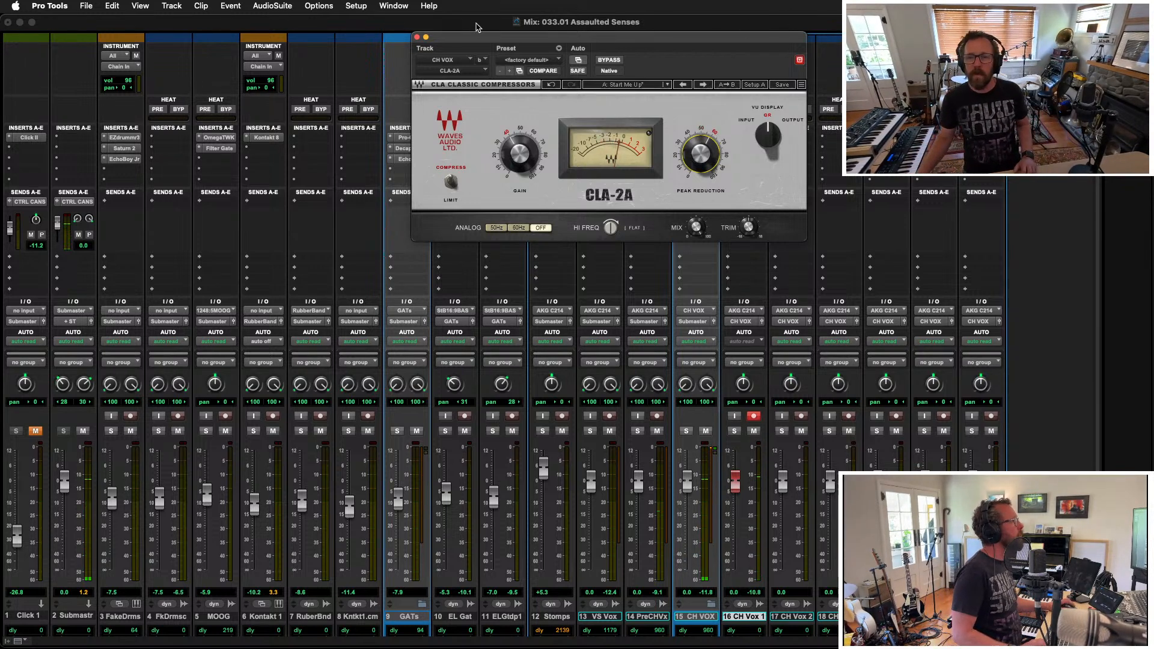
pyautogui.click(417, 38)
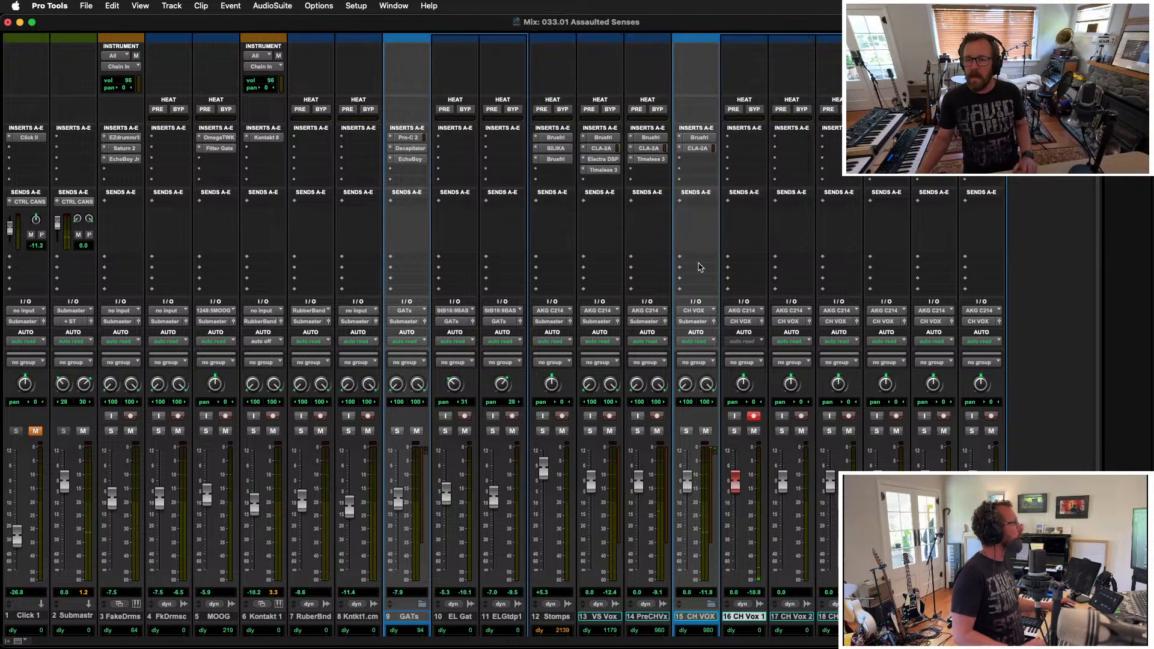
# Step: Add the stereo AIR Talkbox harmonic plug-in below the CLA-2A on the CH VOX track
pyautogui.click(685, 160)
pyautogui.moveTo(735, 160)
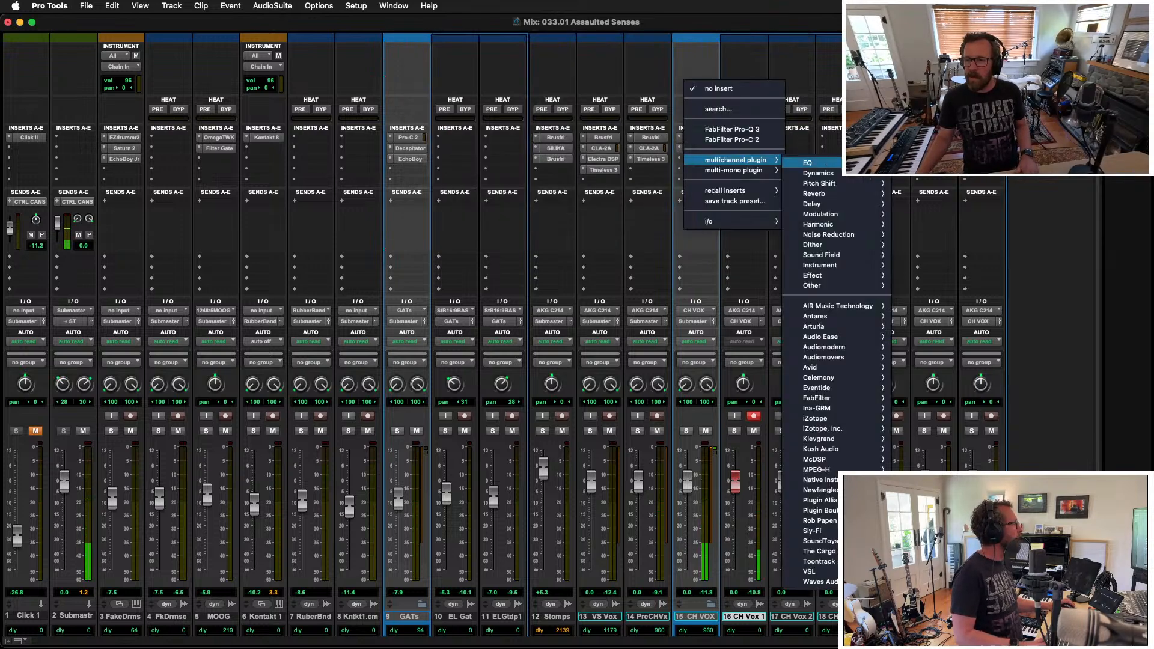
pyautogui.moveTo(807, 163)
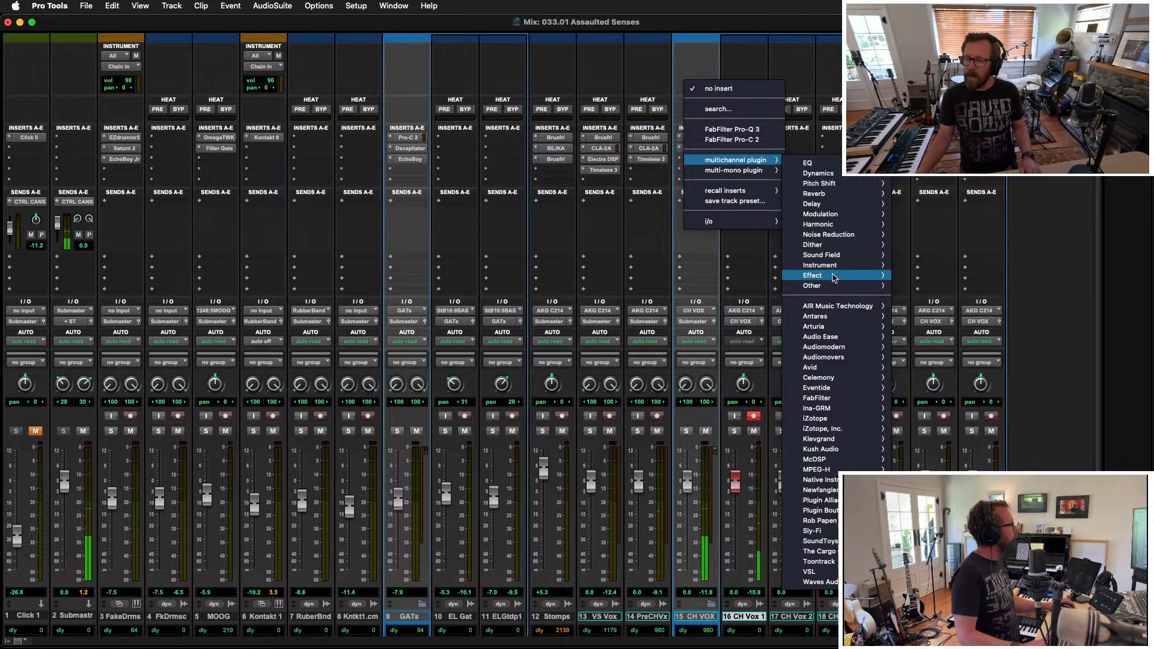
pyautogui.moveTo(844, 229)
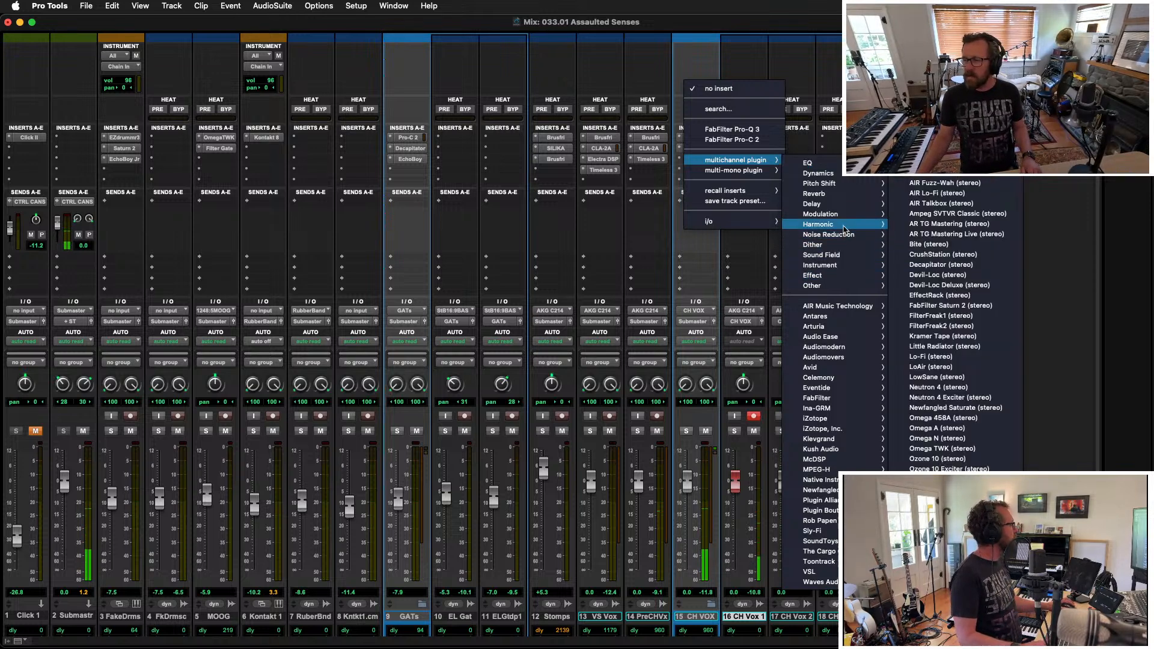
pyautogui.click(968, 204)
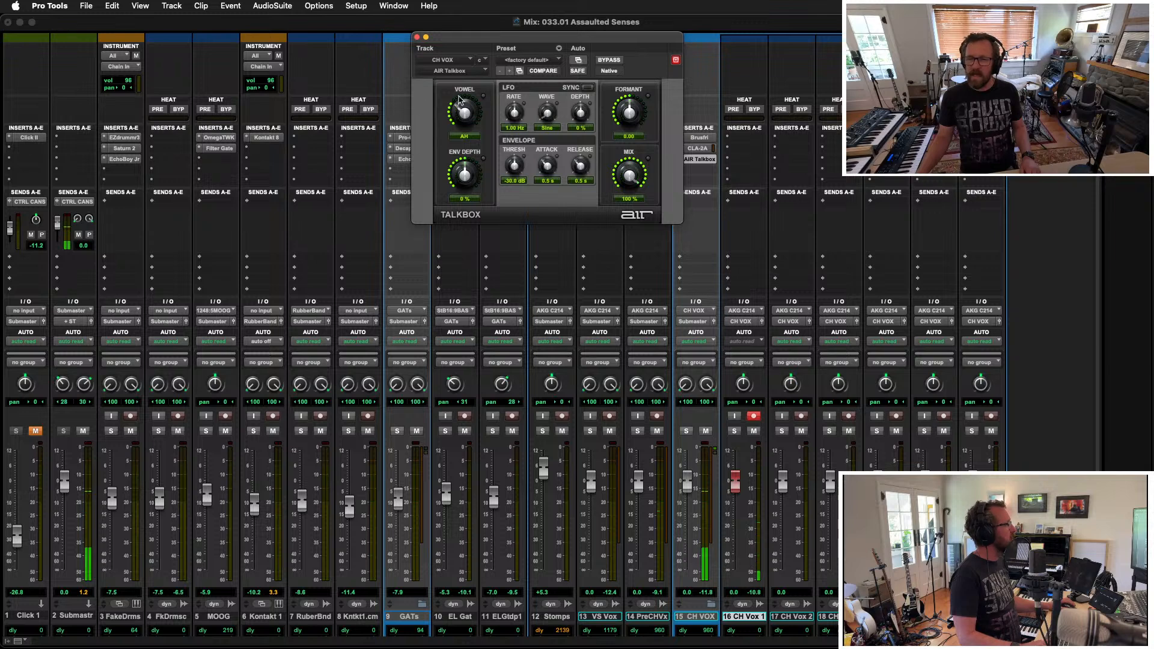
# Step: Try the Talkbox preset 02 Stone Age Choir with the LFO rate at 8D and the formant at -5.40
pyautogui.moveTo(515, 53); pyautogui.dragTo(292, 155)
pyautogui.click(287, 184)
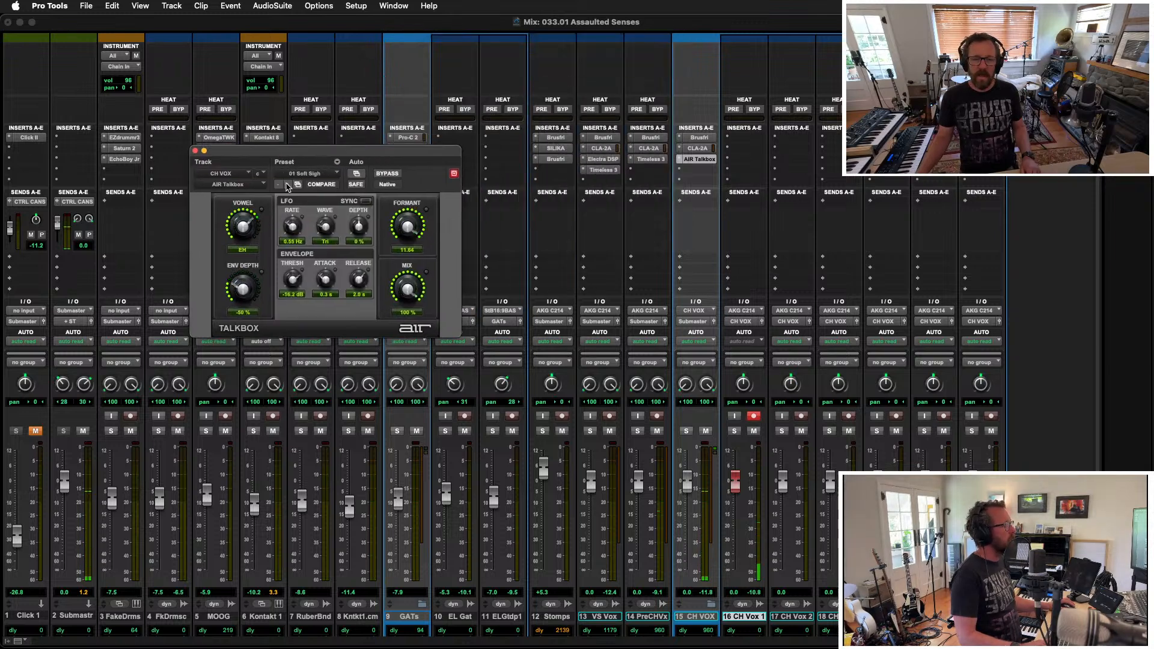
pyautogui.click(287, 184)
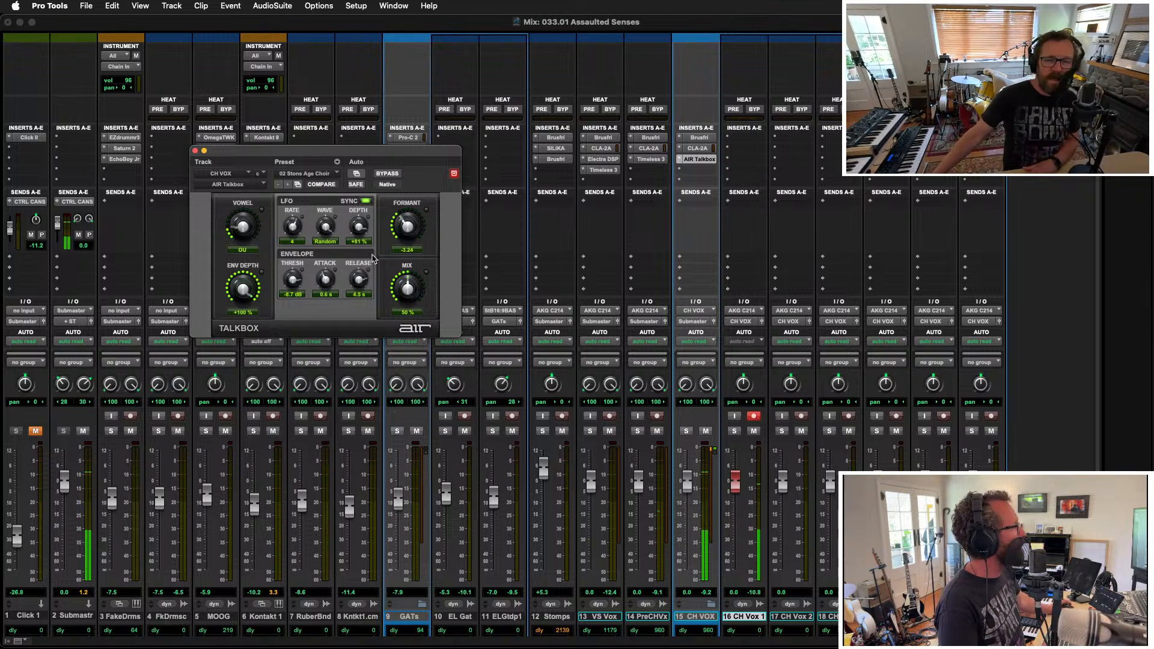
pyautogui.moveTo(291, 205); pyautogui.dragTo(290, 205)
pyautogui.moveTo(294, 251); pyautogui.dragTo(292, 257)
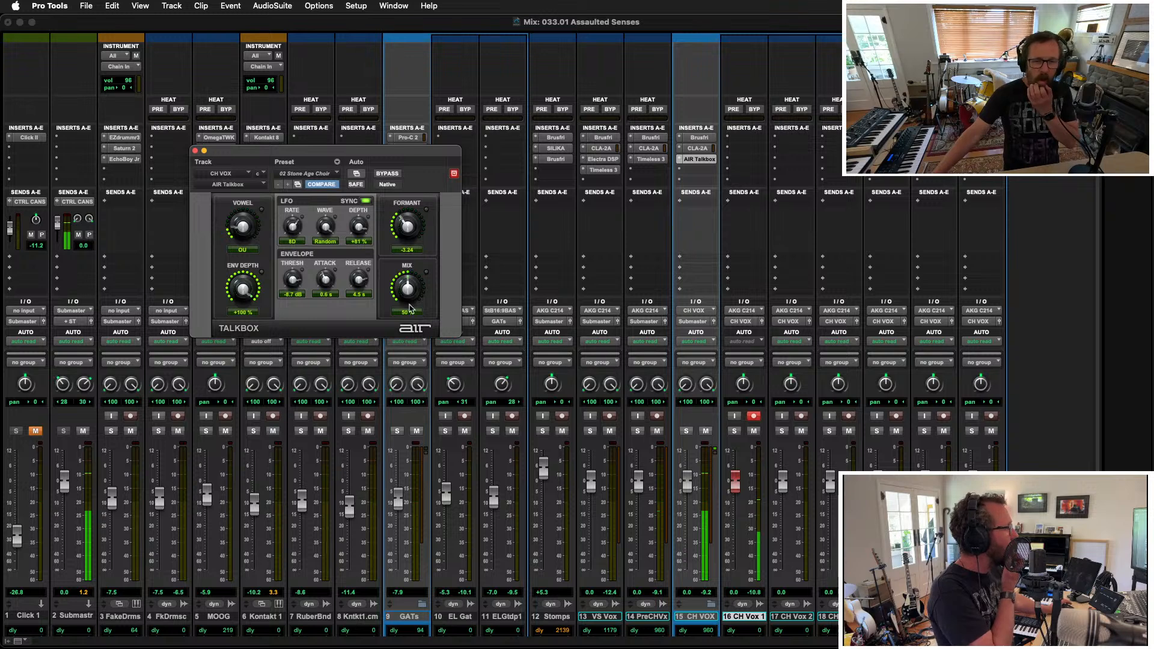
pyautogui.moveTo(407, 226)
pyautogui.mouseDown()
pyautogui.moveTo(404, 173)
pyautogui.moveTo(393, 229)
pyautogui.mouseUp()
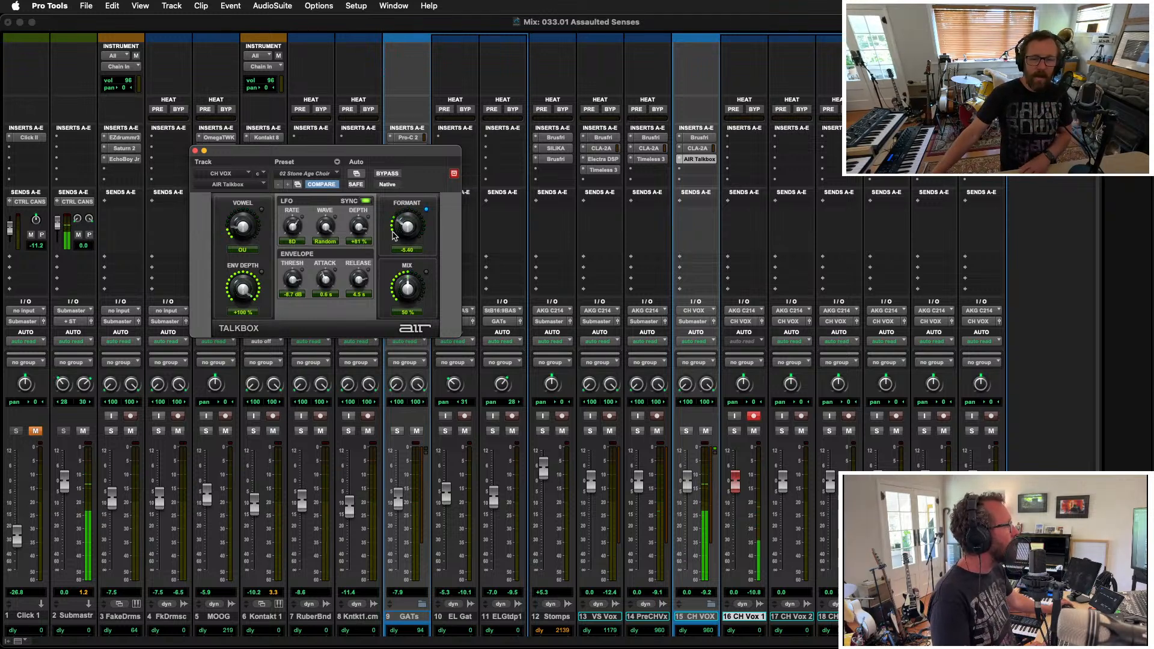
# Step: Load the Talkbox preset 03 Heavens Choir and shift the mixer and arrangement windows aside to uncover the lyrics note
pyautogui.click(288, 185)
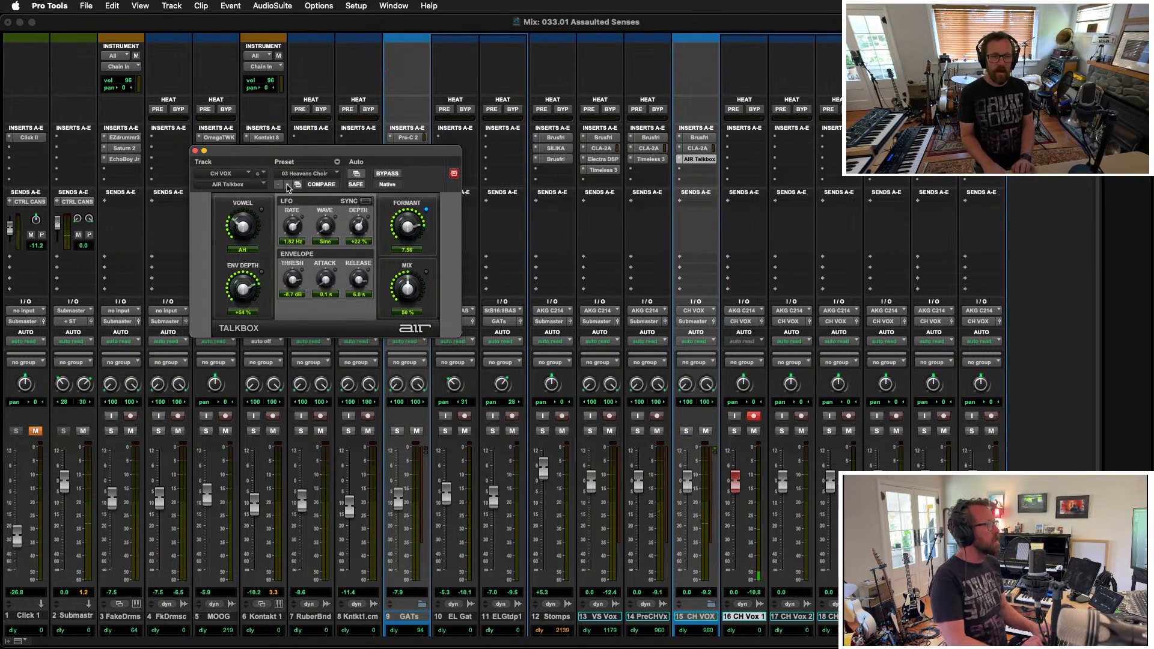
pyautogui.press('ctrl+alt+super+w')
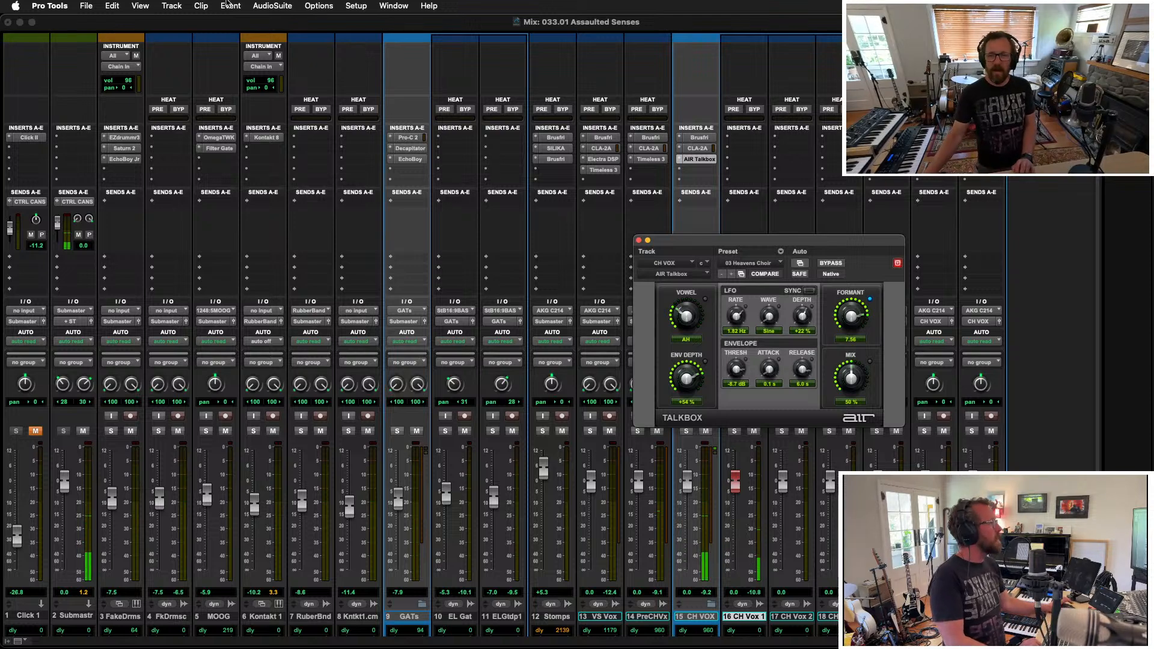
pyautogui.click(214, 32)
pyautogui.doubleClick(211, 28)
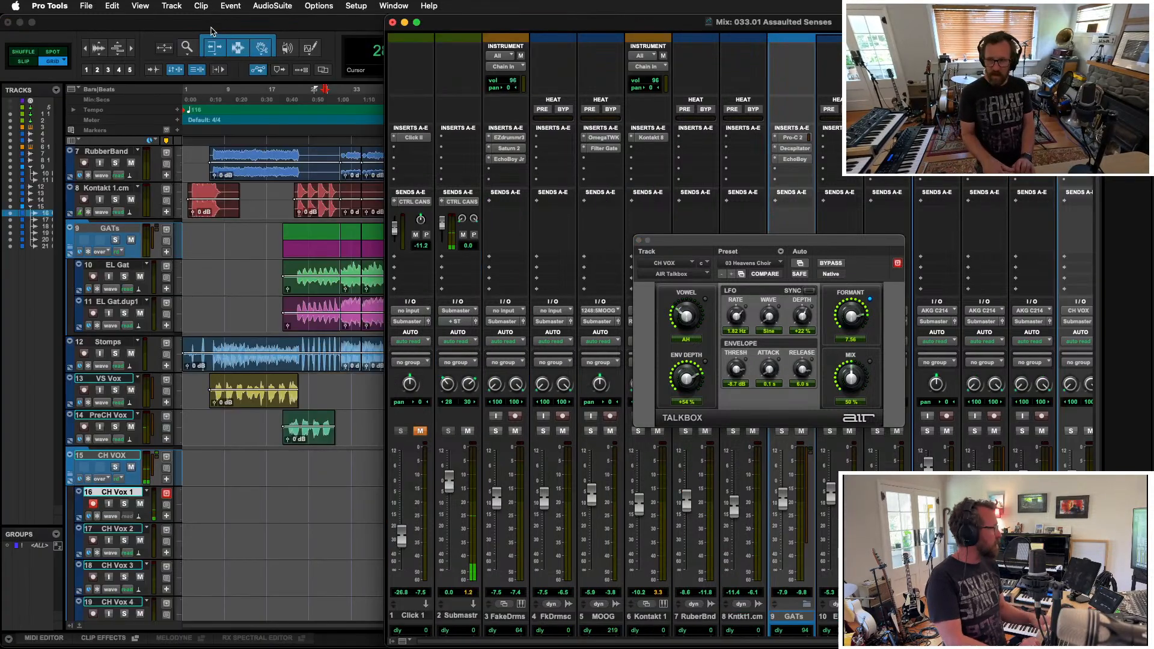
pyautogui.click(162, 19)
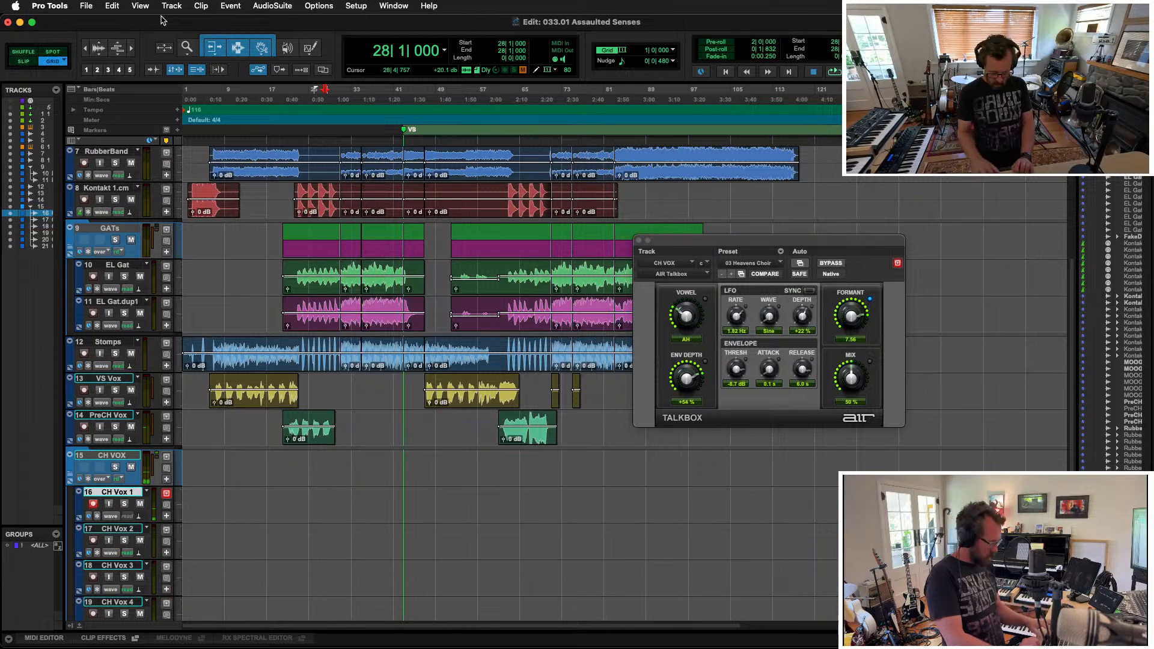
pyautogui.doubleClick(163, 20)
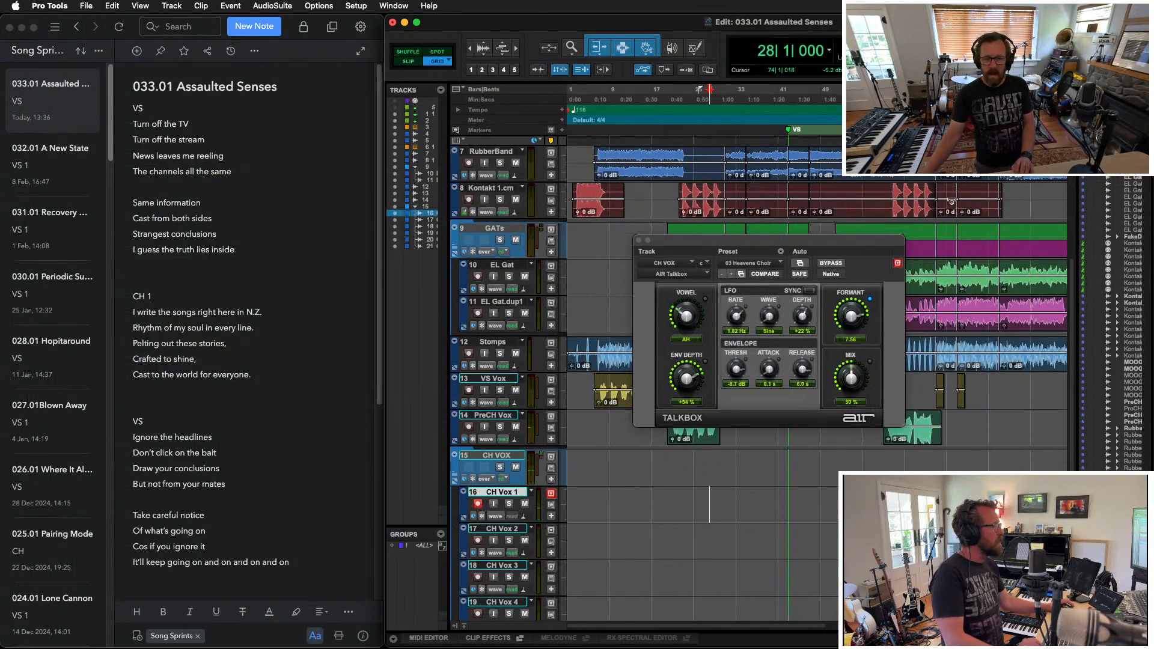
# Step: Move the Talkbox window clear of the chorus vocal tracks, bring CH Vox 1 to 6 into view and close the plug-in
pyautogui.moveTo(838, 246); pyautogui.dragTo(724, 168)
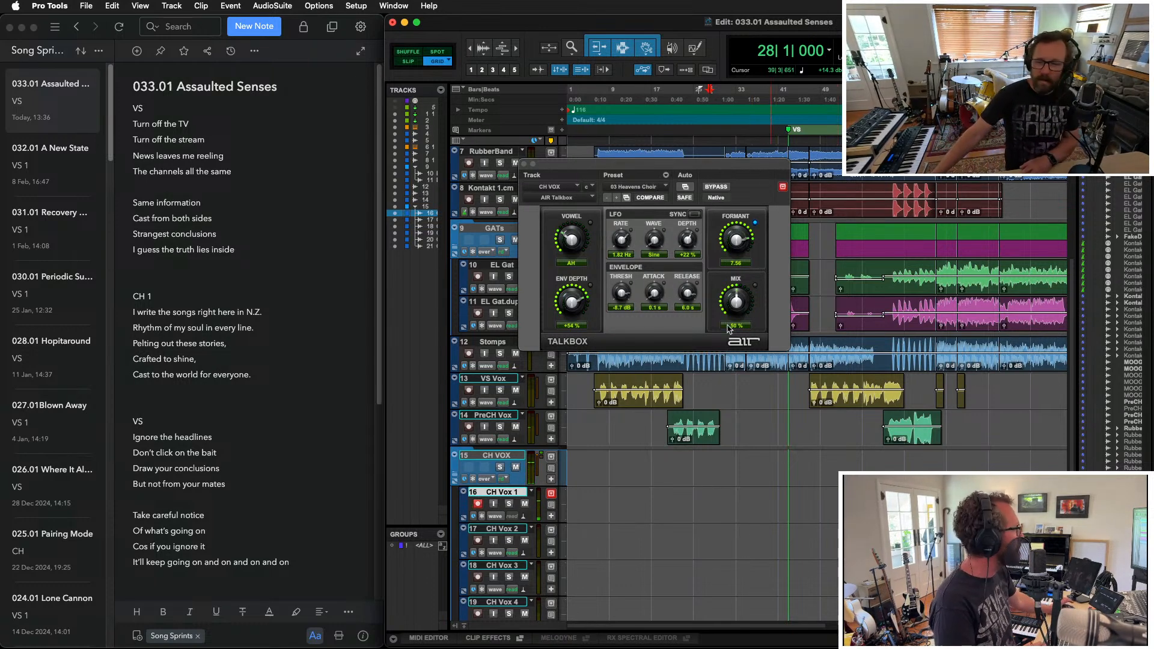
pyautogui.scroll(-3, 675, 553)
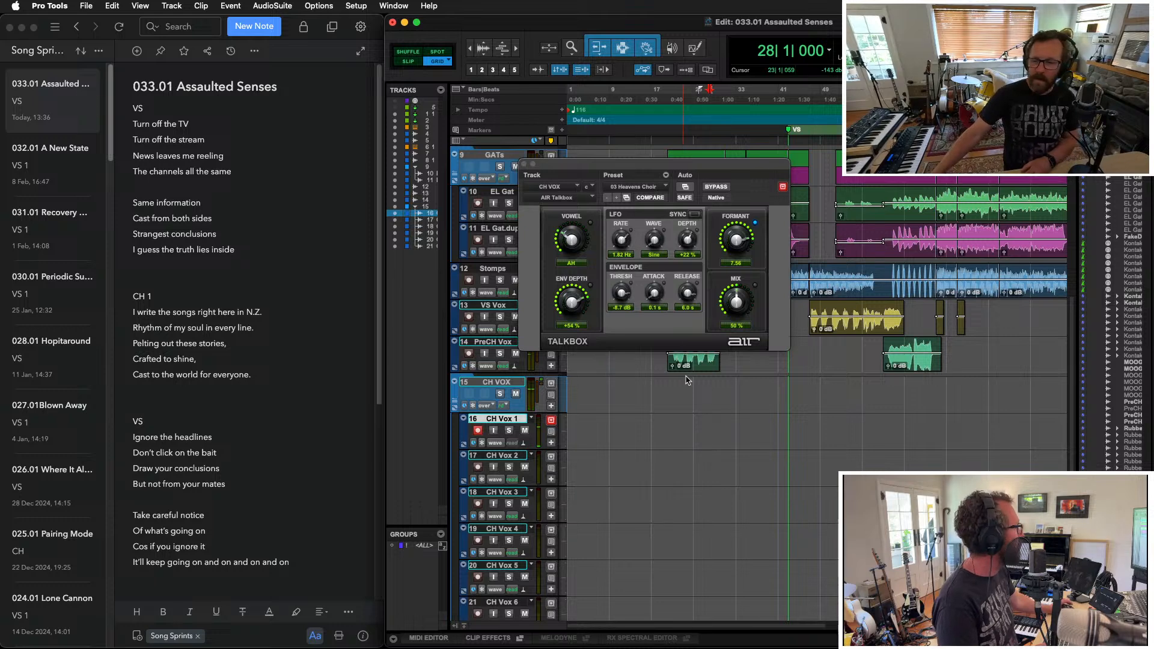
pyautogui.click(524, 164)
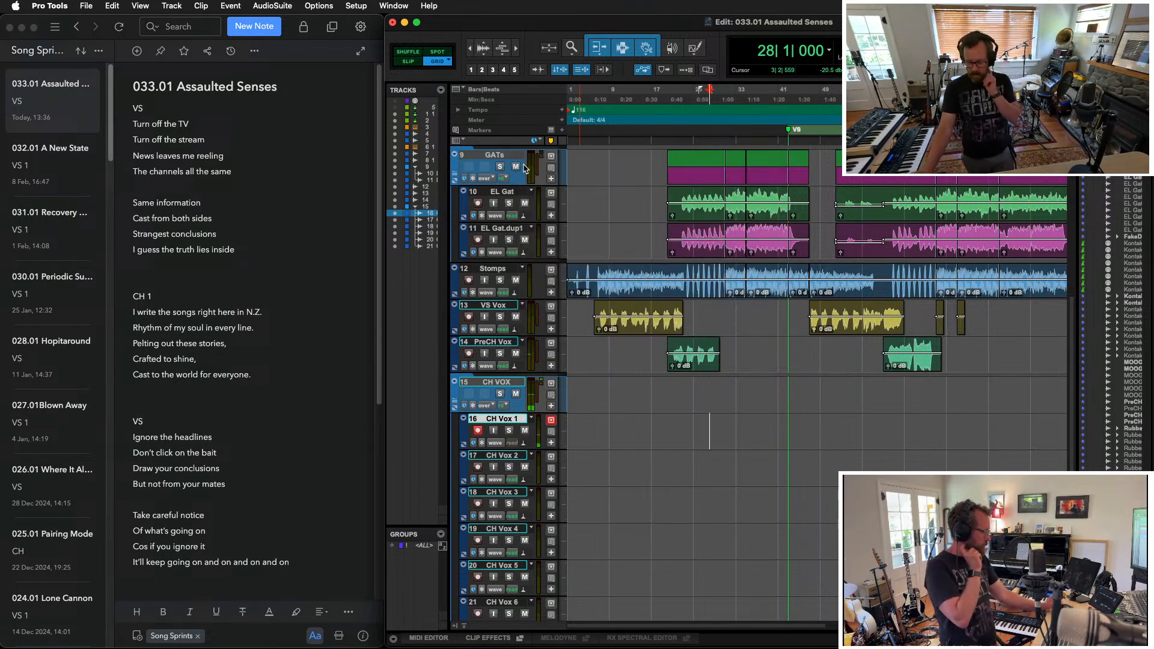
# Step: Record a chorus vocal take on CH Vox 1 from bar 28, trim its start to bar 33 and arm CH Vox 2
pyautogui.press('super+space')
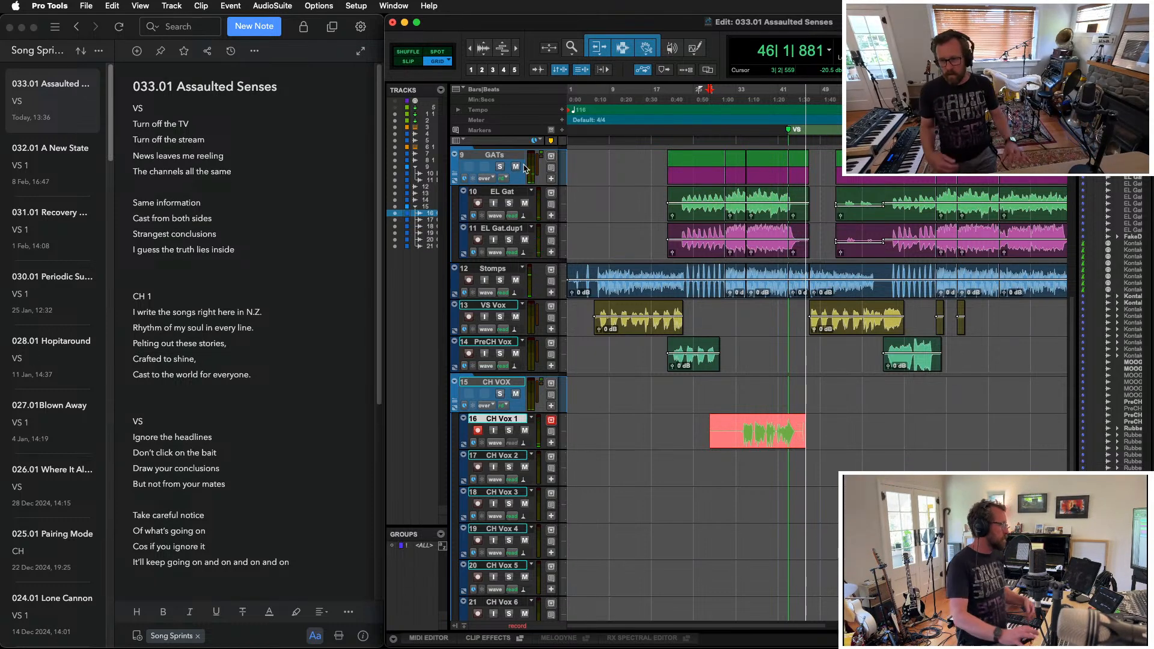
pyautogui.press('space')
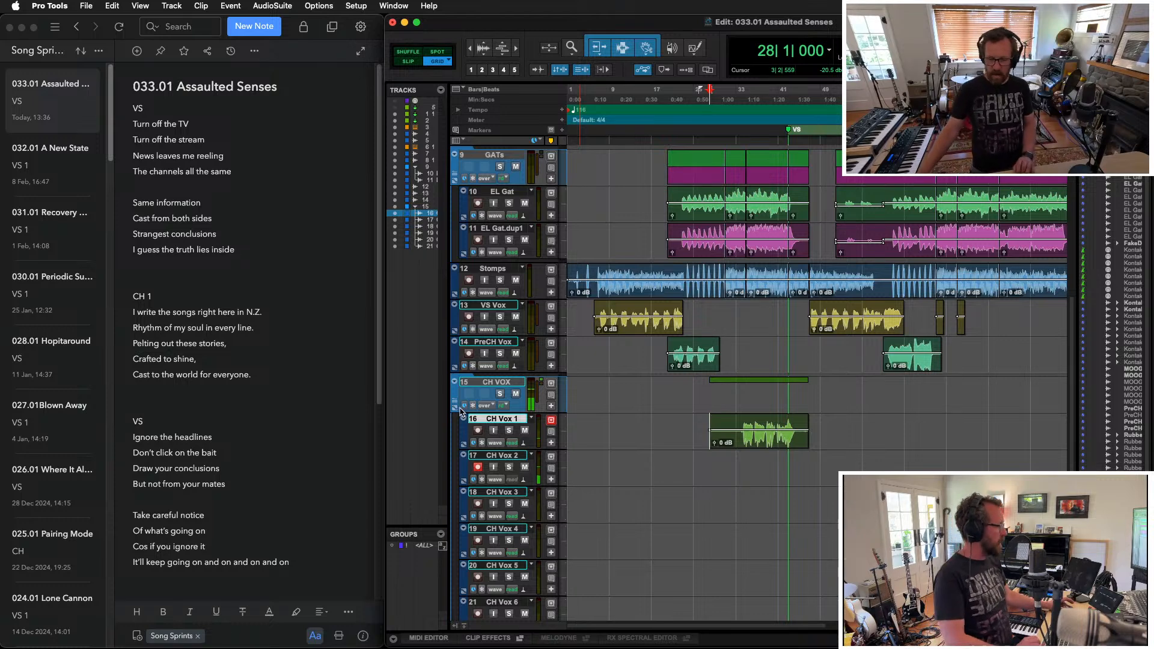
pyautogui.click(736, 419)
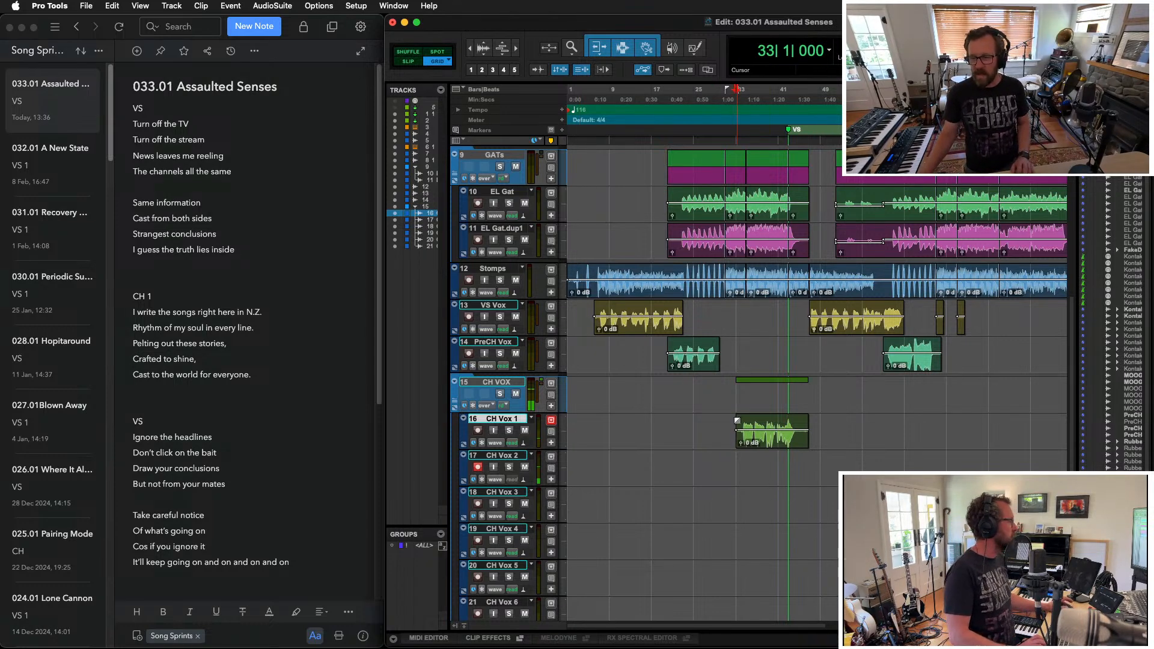
# Step: Try to record a second chorus vocal on CH Vox 2 from bar 33, abandoning the first pass and restarting
pyautogui.press('super+space')
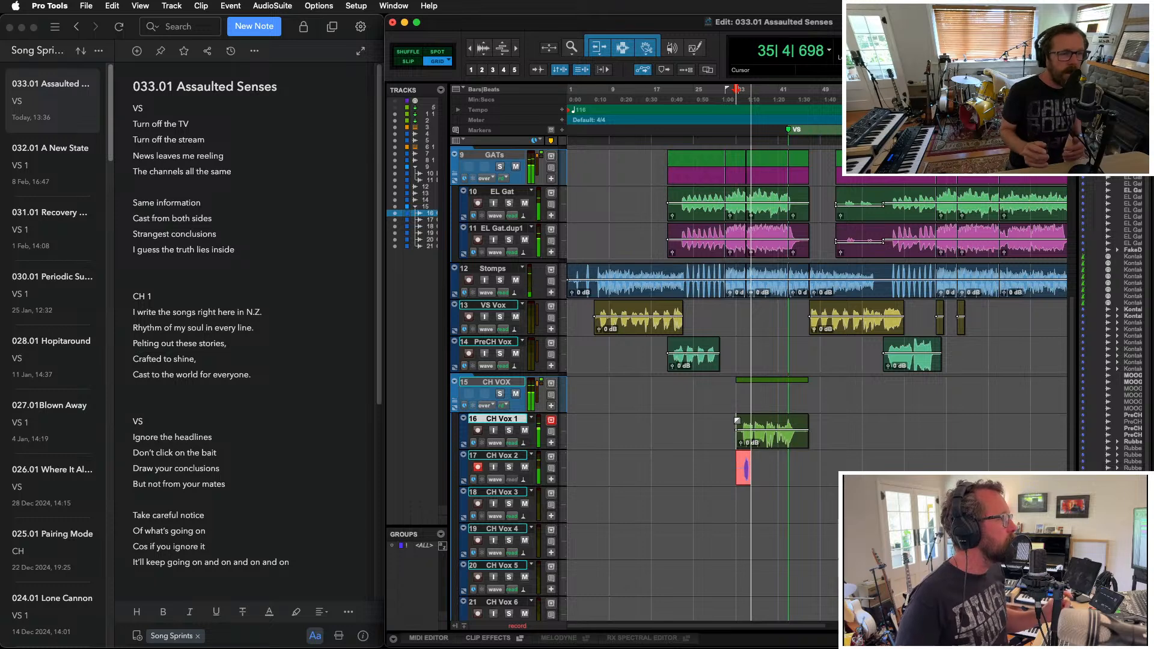
pyautogui.press('super+period')
pyautogui.press('super+space')
pyautogui.press('t')
pyautogui.press('t')
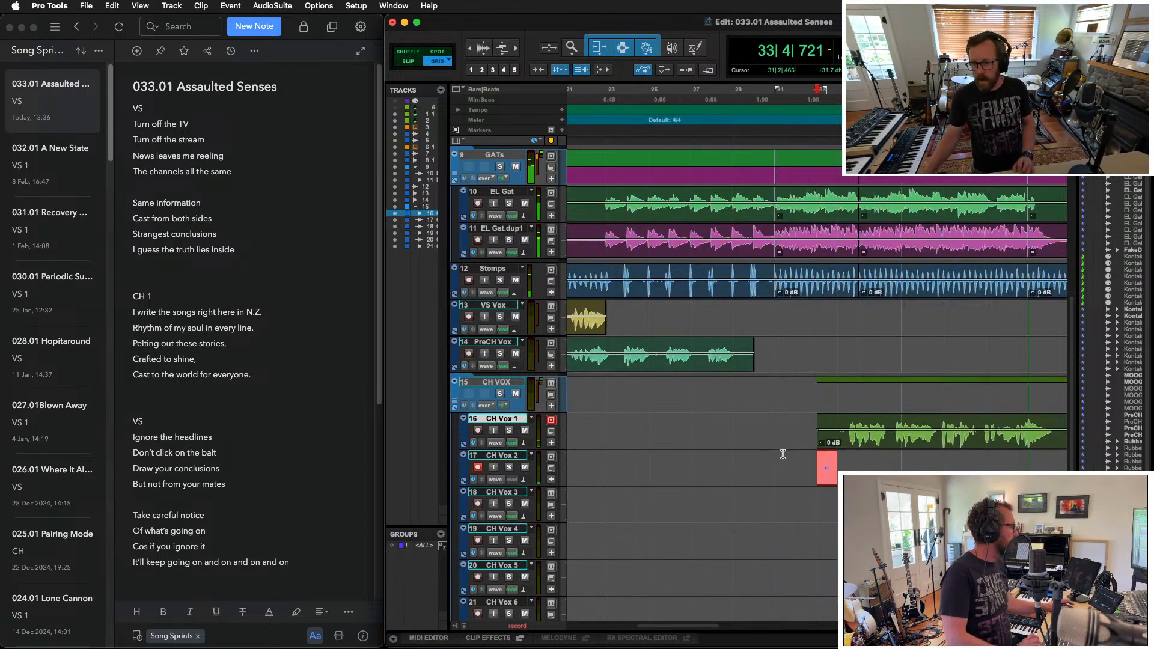
pyautogui.hscroll(5, 785, 454)
pyautogui.hscroll(-2, 788, 438)
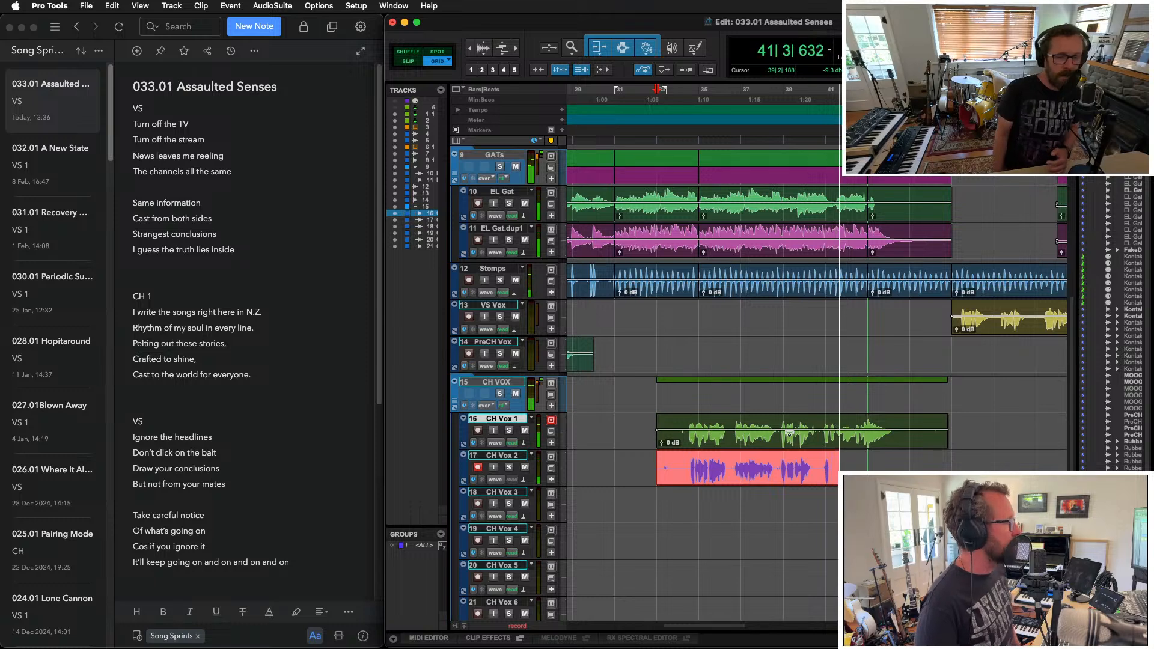
# Step: Discard the running CH Vox 2 take and delete the chorus vocal clip on CH Vox 1
pyautogui.press('super+period')
pyautogui.click(809, 441)
pyautogui.press('BackSpace')
pyautogui.hotkey('shift', 'r')
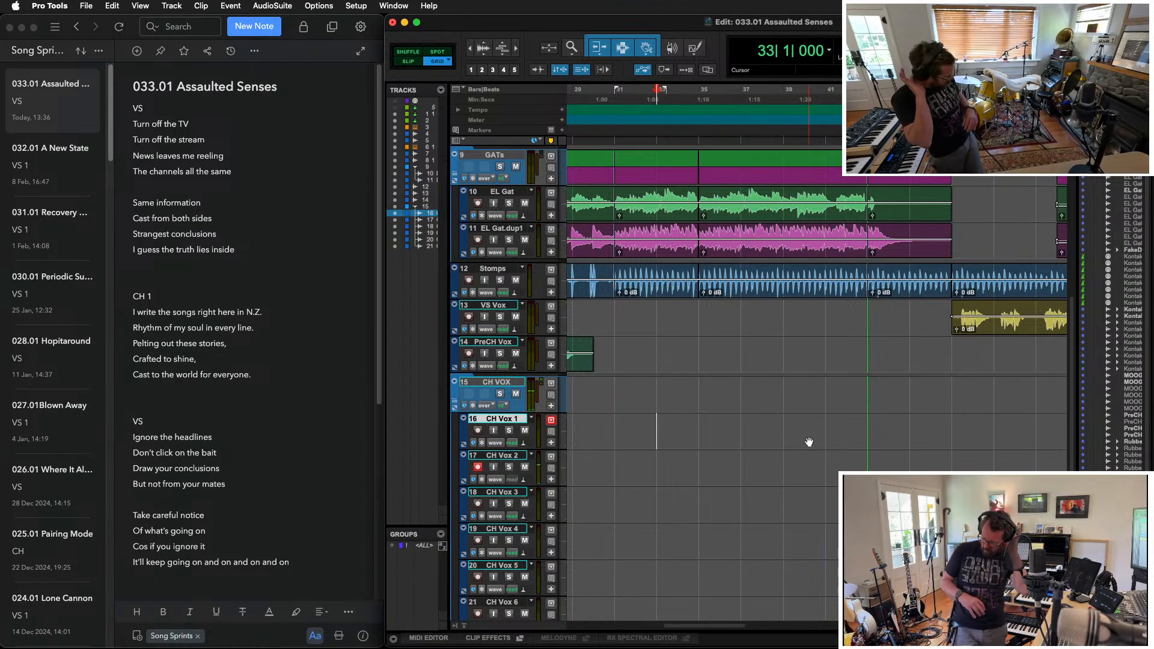
# Step: Record a chorus vocal take on CH Vox 2 from bar 33 and delete the recorded clip
pyautogui.press('super+space')
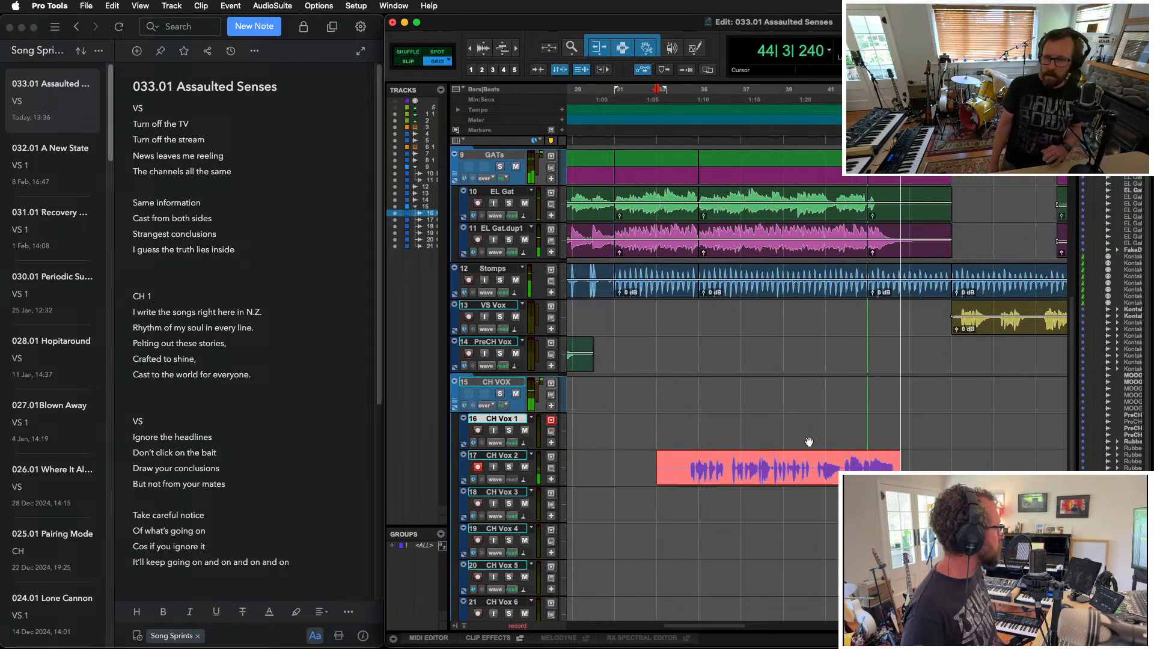
pyautogui.press('space')
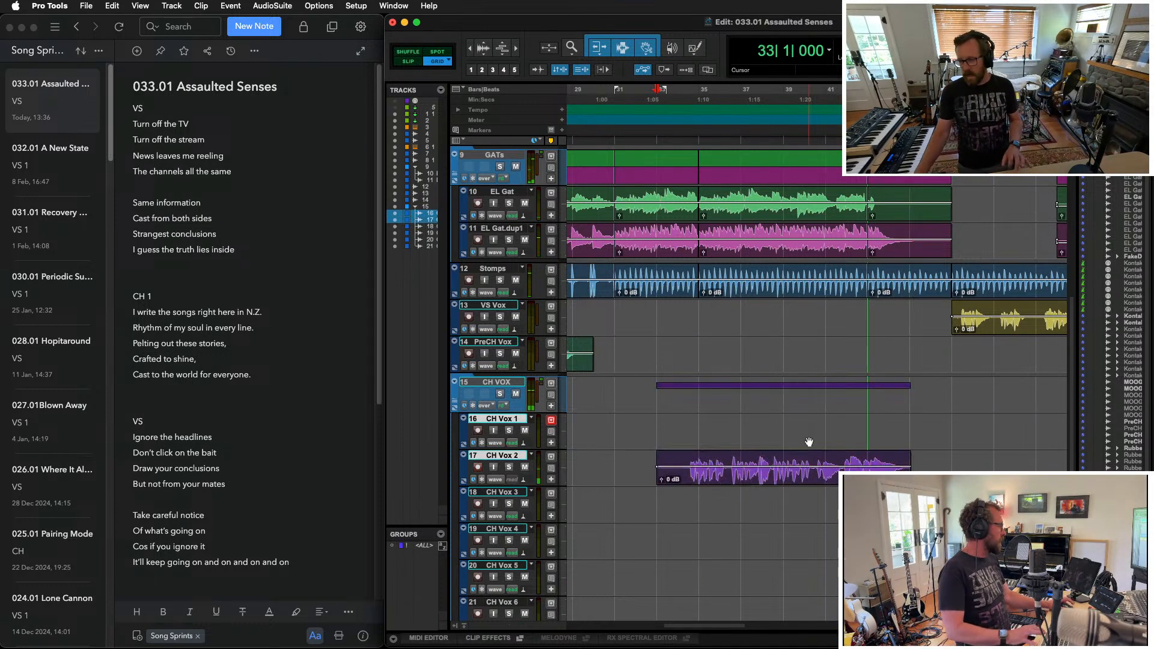
pyautogui.click(821, 481)
pyautogui.press('Delete')
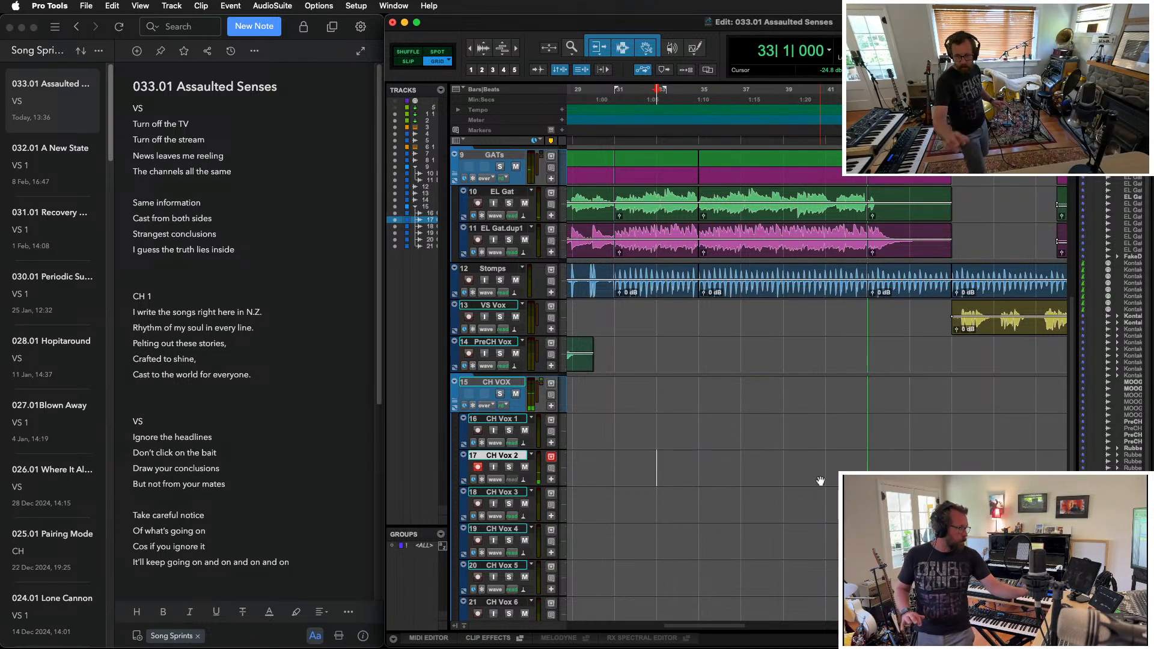
# Step: Try further chorus vocal takes on CH Vox 2, starting from bar 31 and from bar 33, and discard each one
pyautogui.press('super+space')
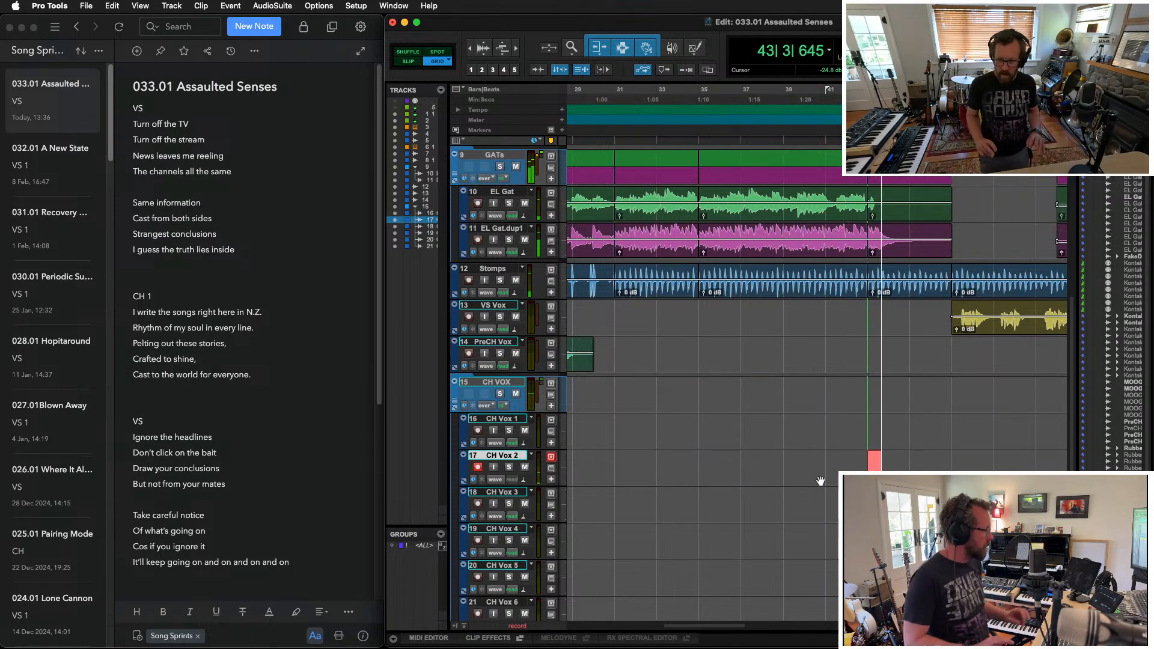
pyautogui.press('super+period')
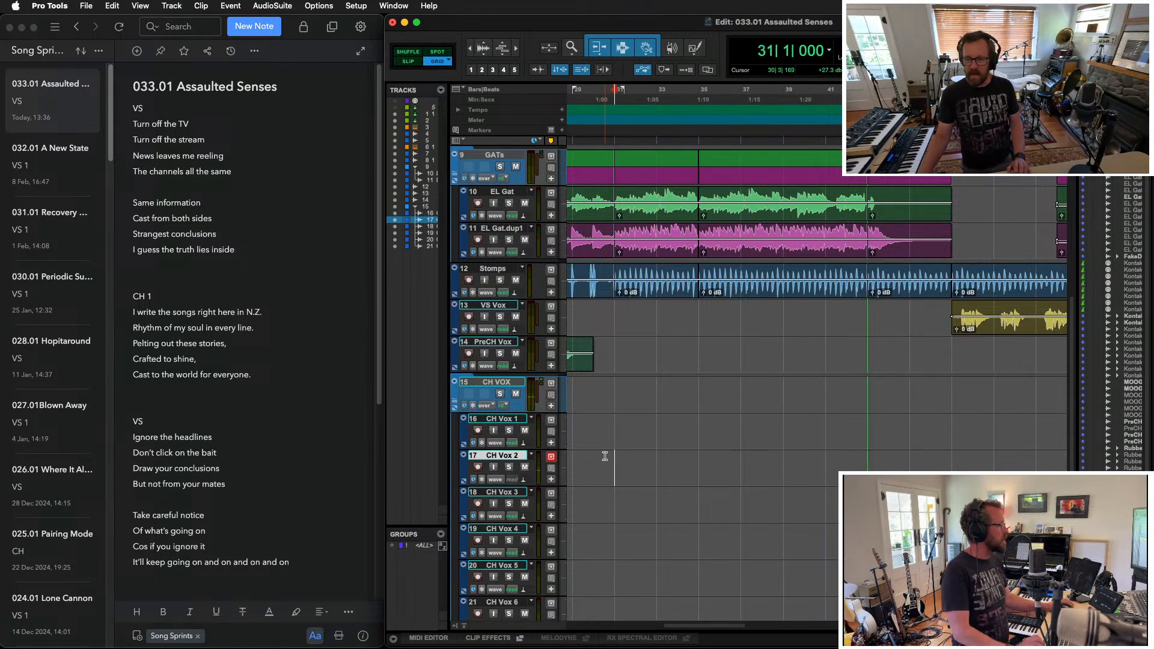
pyautogui.press('super+space')
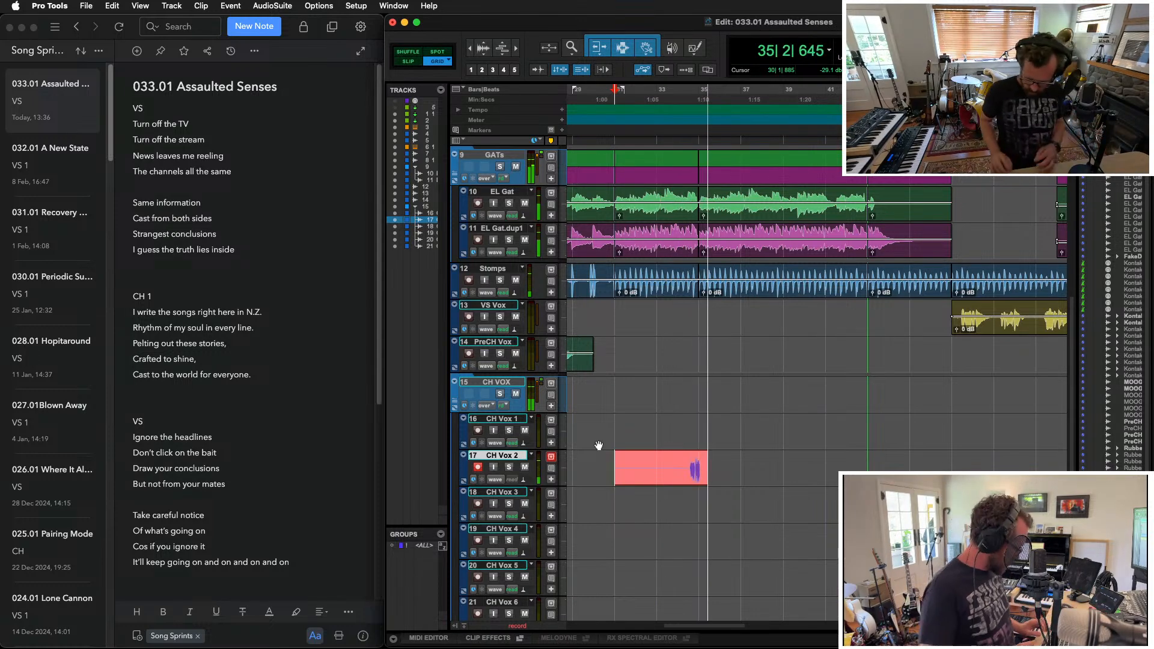
pyautogui.press('super+period')
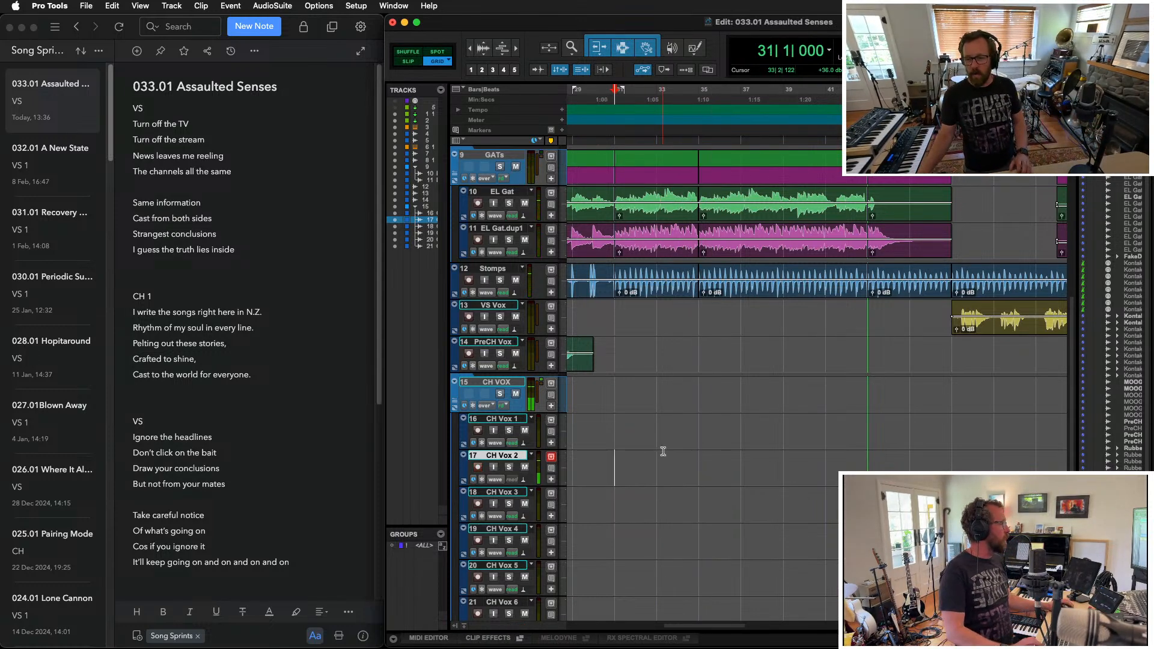
pyautogui.press('super+space')
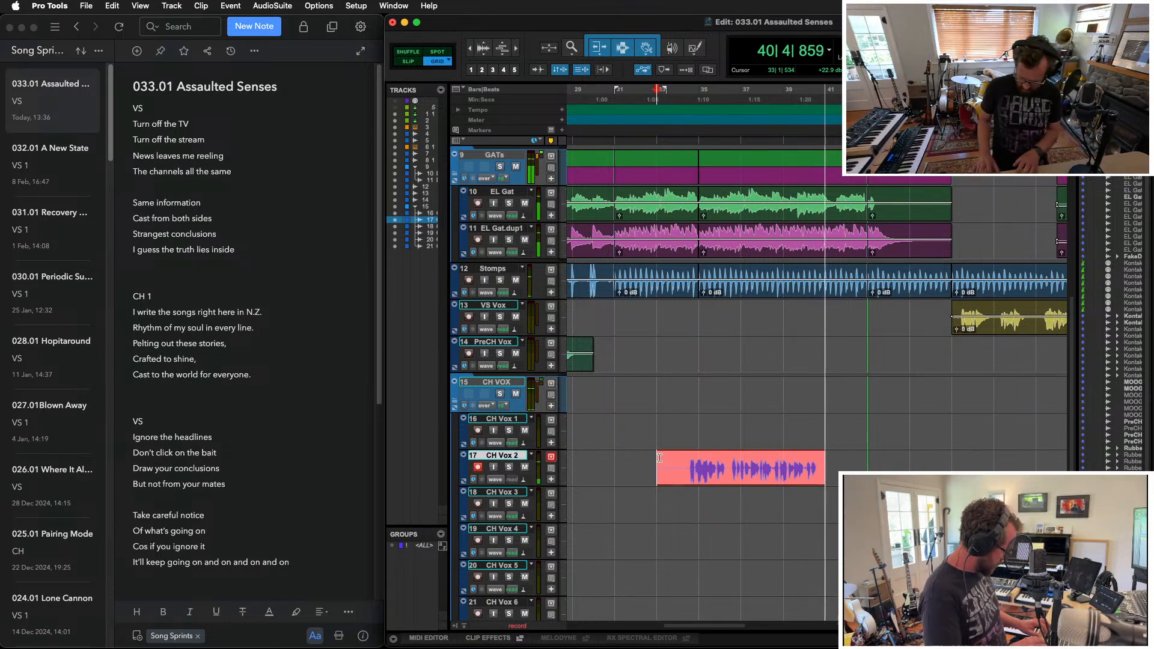
pyautogui.press('super+period')
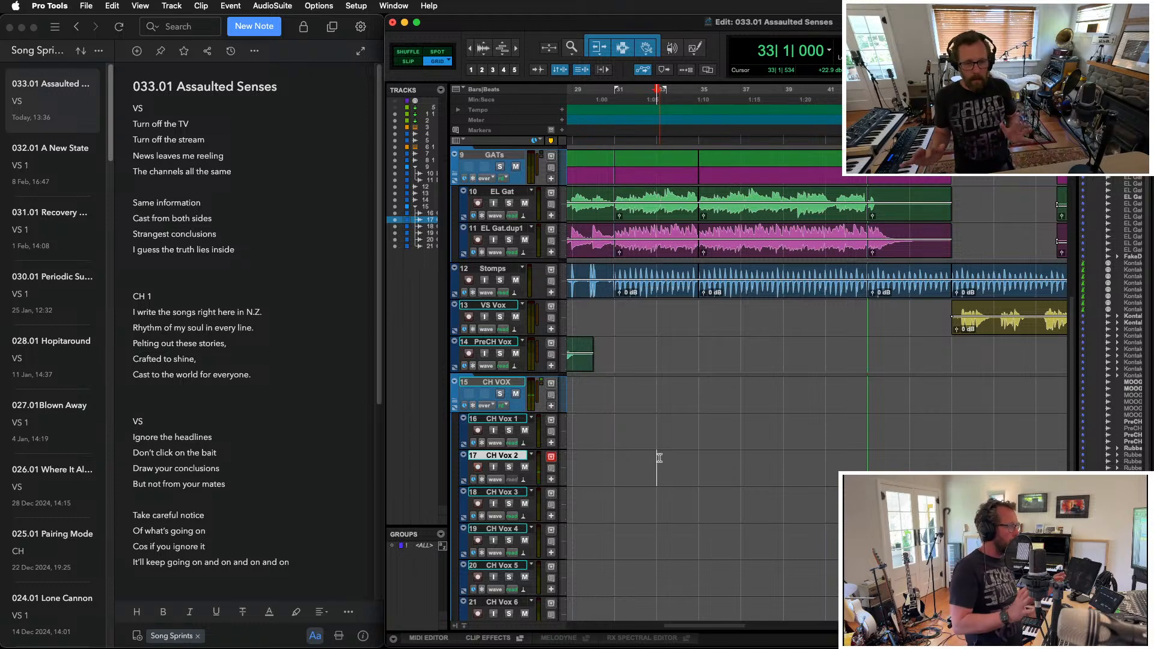
# Step: Change the fourth CH 1 line in the UpNote lyrics to "Lovingly crafted to shine," and return to Pro Tools
pyautogui.click(224, 354)
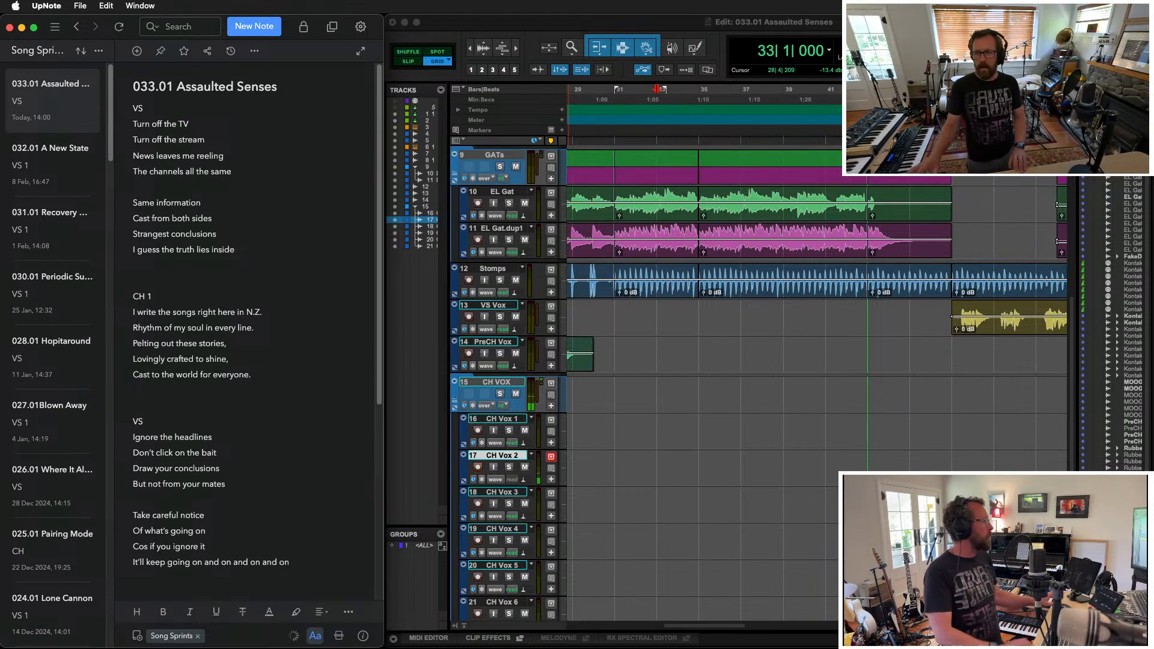
pyautogui.press('super+Tab')
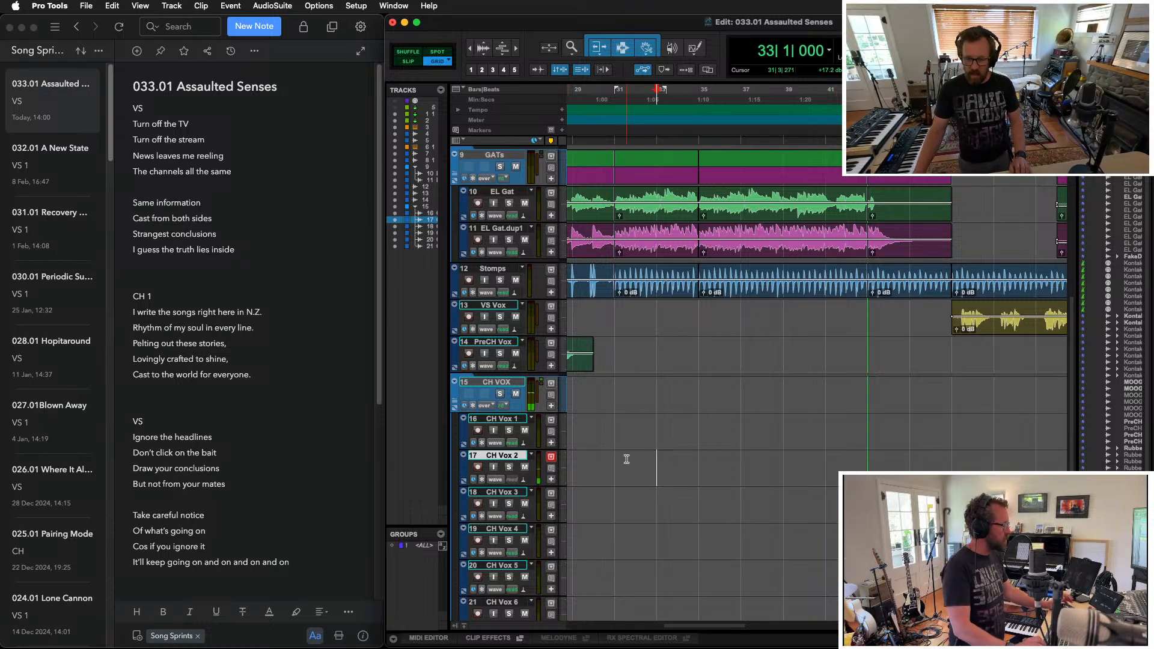
# Step: Record full chorus vocal takes from bar 33, first on CH Vox 2 and a doubling one on CH Vox 1
pyautogui.press('super+space')
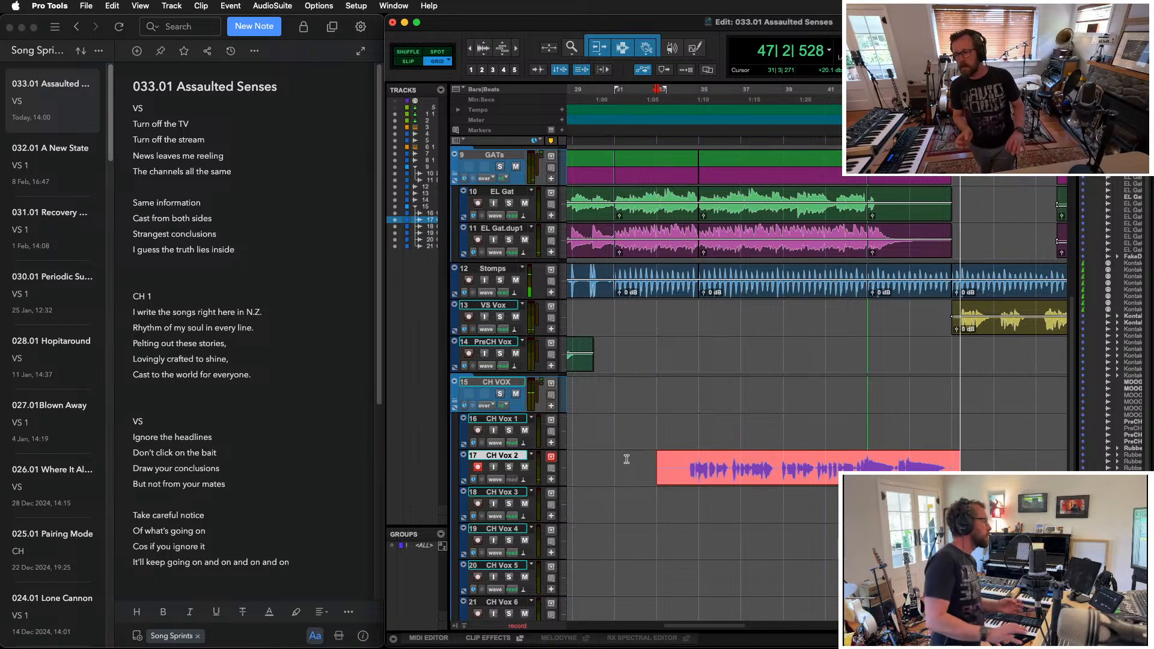
pyautogui.press('space')
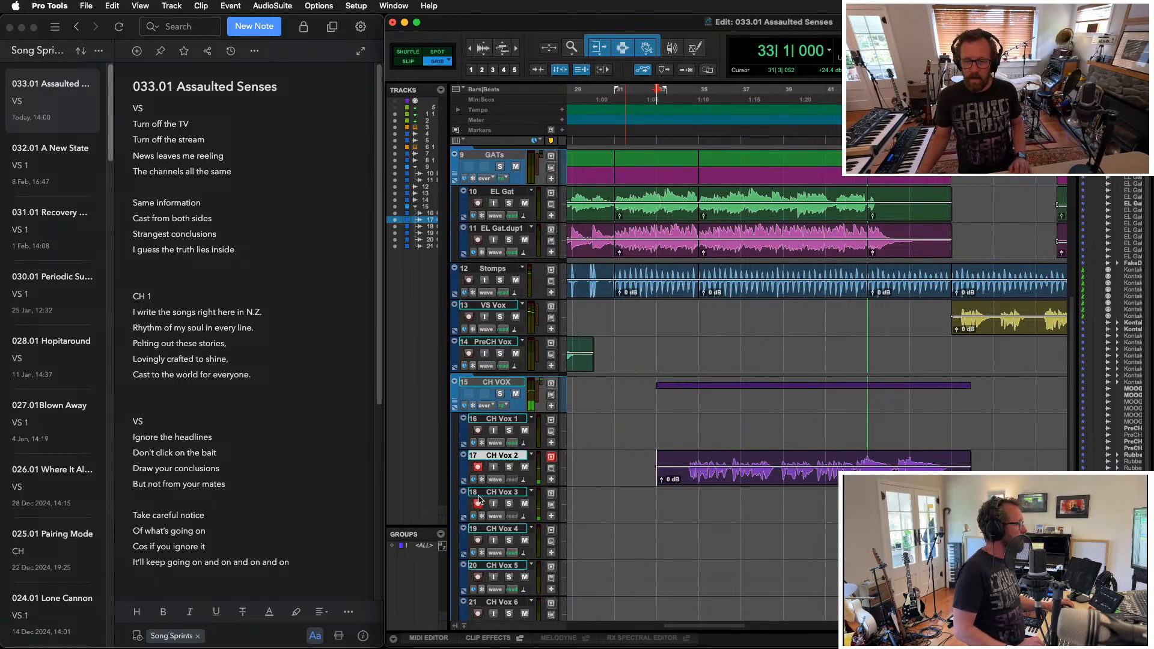
pyautogui.click(478, 430)
pyautogui.press('super+space')
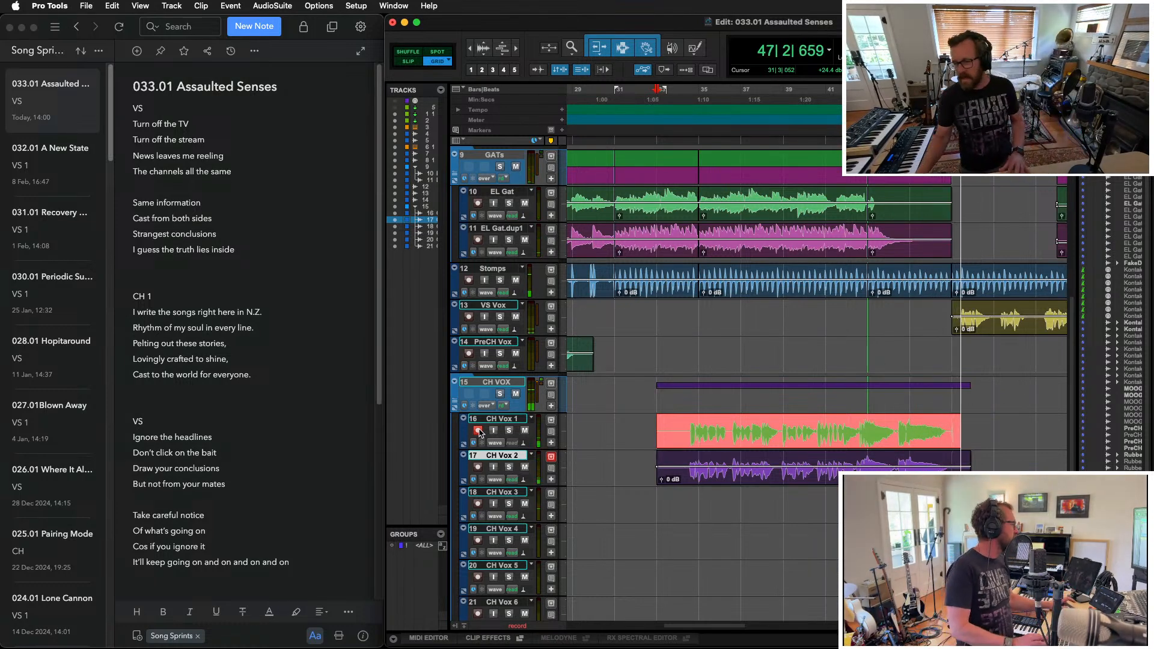
pyautogui.press('space')
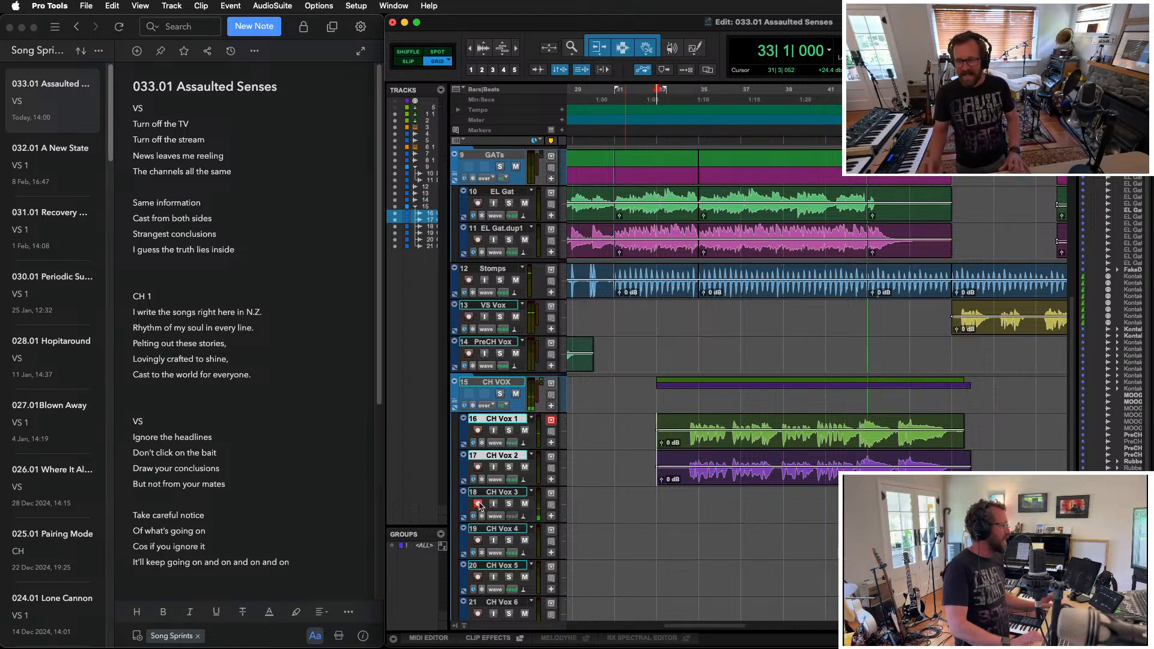
# Step: Try to record a third chorus vocal on CH Vox 3 from bar 33 and discard the take
pyautogui.press('super+space')
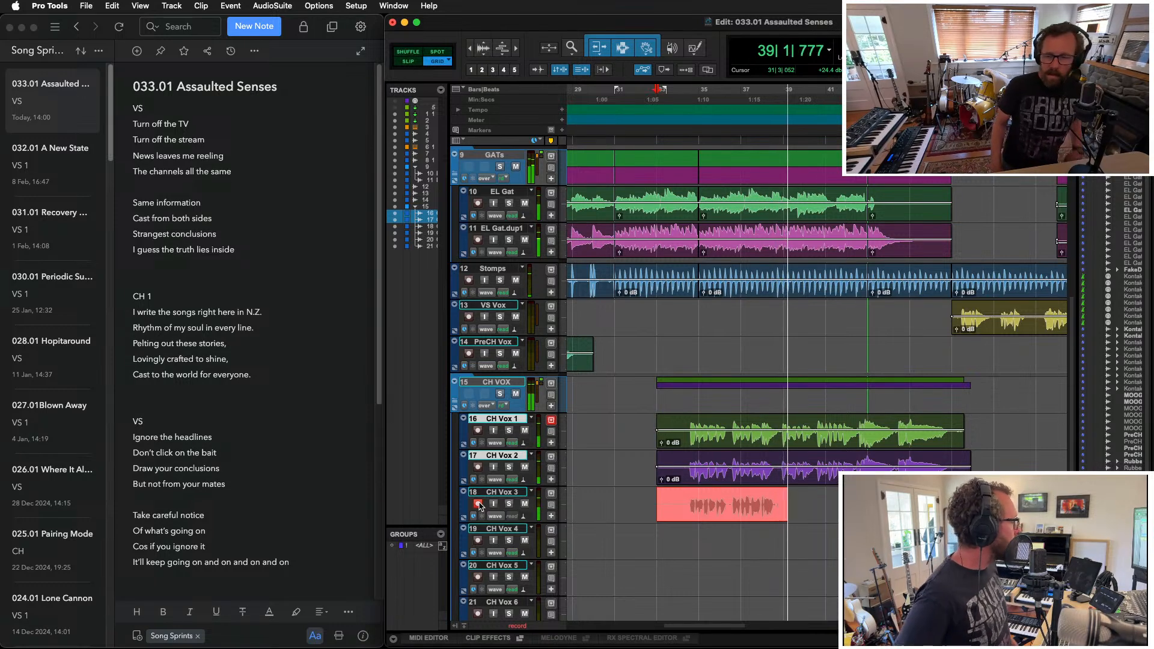
pyautogui.press('super+period')
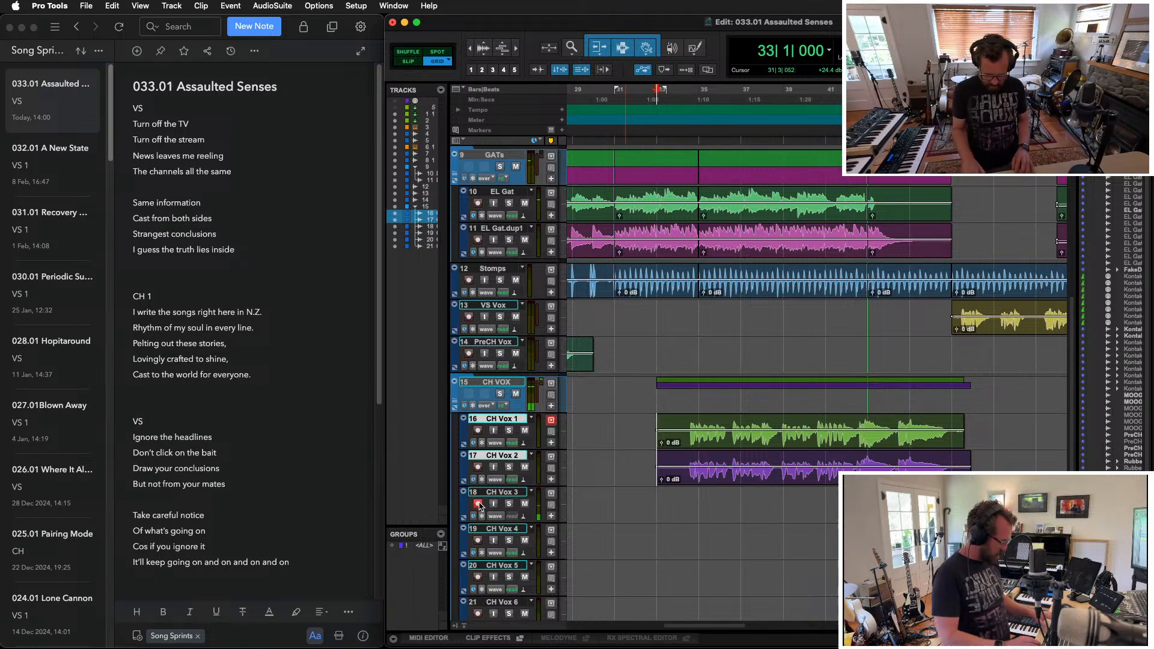
# Step: Examine the vocal channels and their inserts in the mixer and return to the arrangement
pyautogui.press('super+equal')
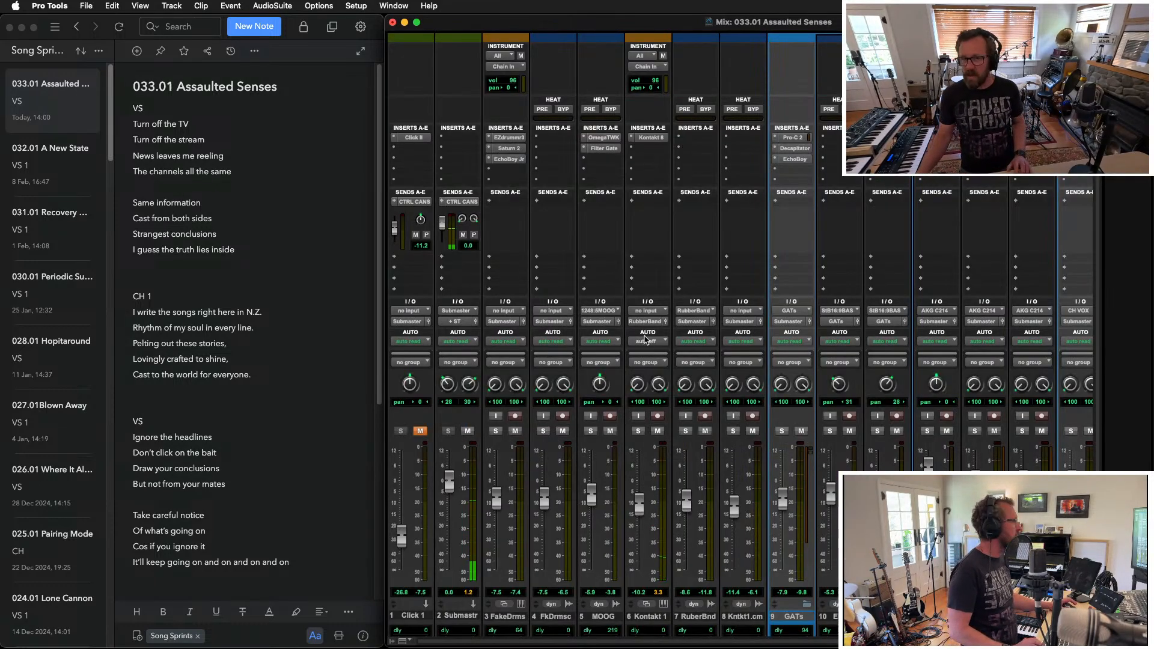
pyautogui.hscroll(5, 621, 261)
pyautogui.scroll(-2, 621, 261)
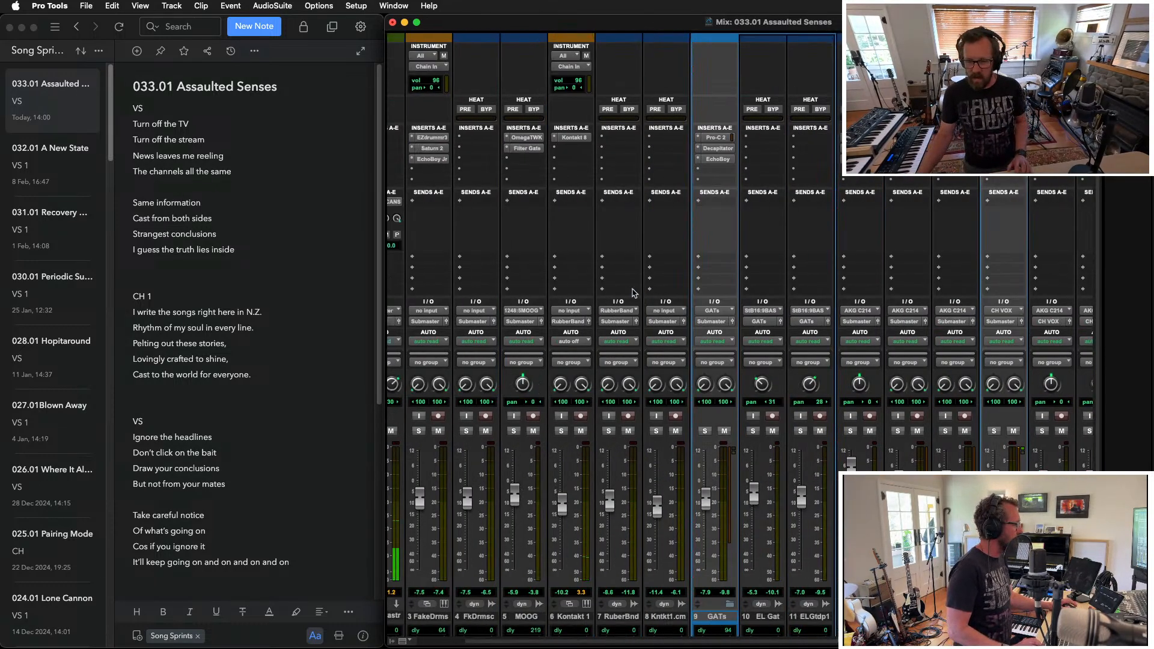
pyautogui.hscroll(-3, 634, 293)
pyautogui.hscroll(5, 628, 286)
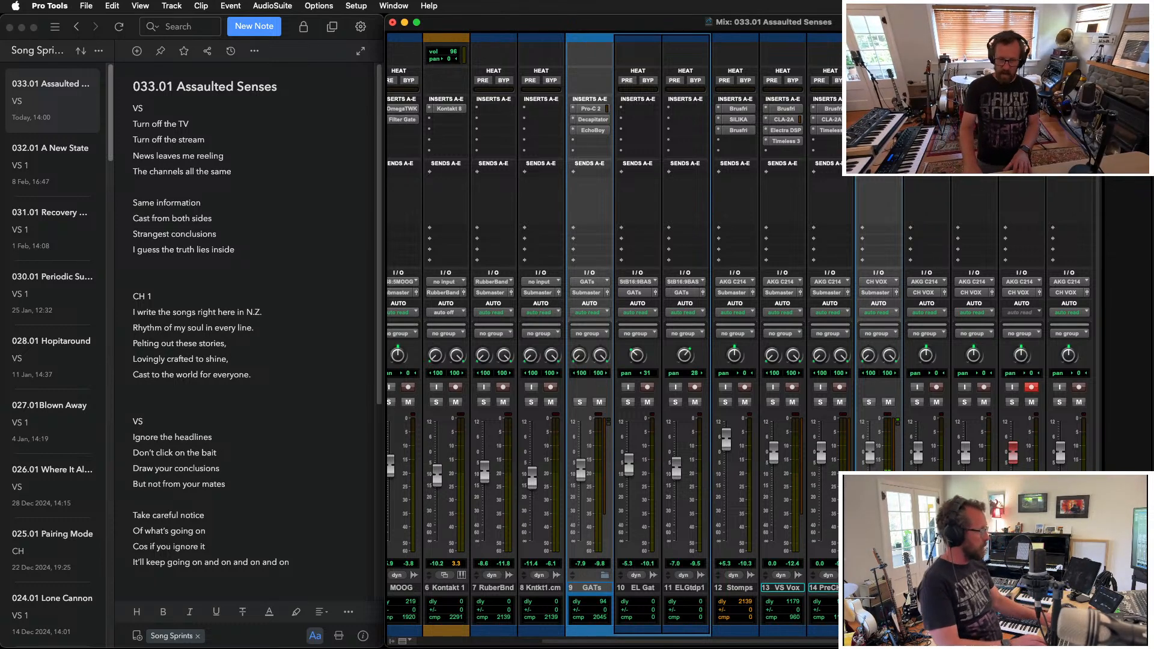
pyautogui.press('super+equal')
# Step: Record the chorus vocal on CH Vox 3 from bar 33, discarding the first attempt and completing a second pass
pyautogui.press('super+space')
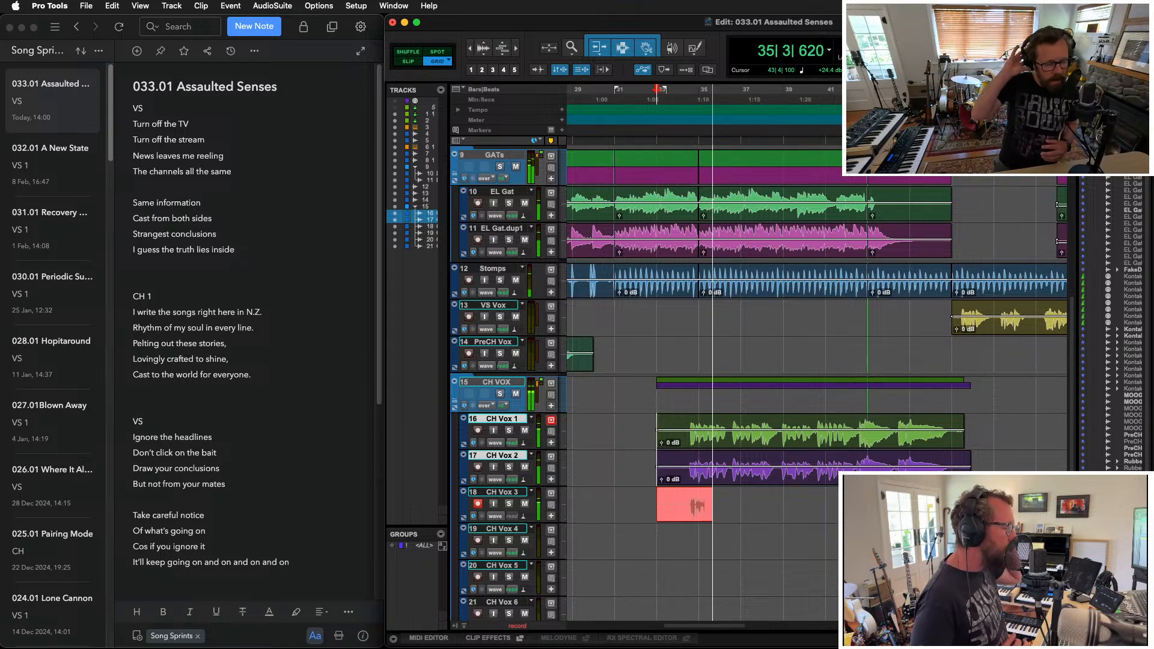
pyautogui.press('super+period')
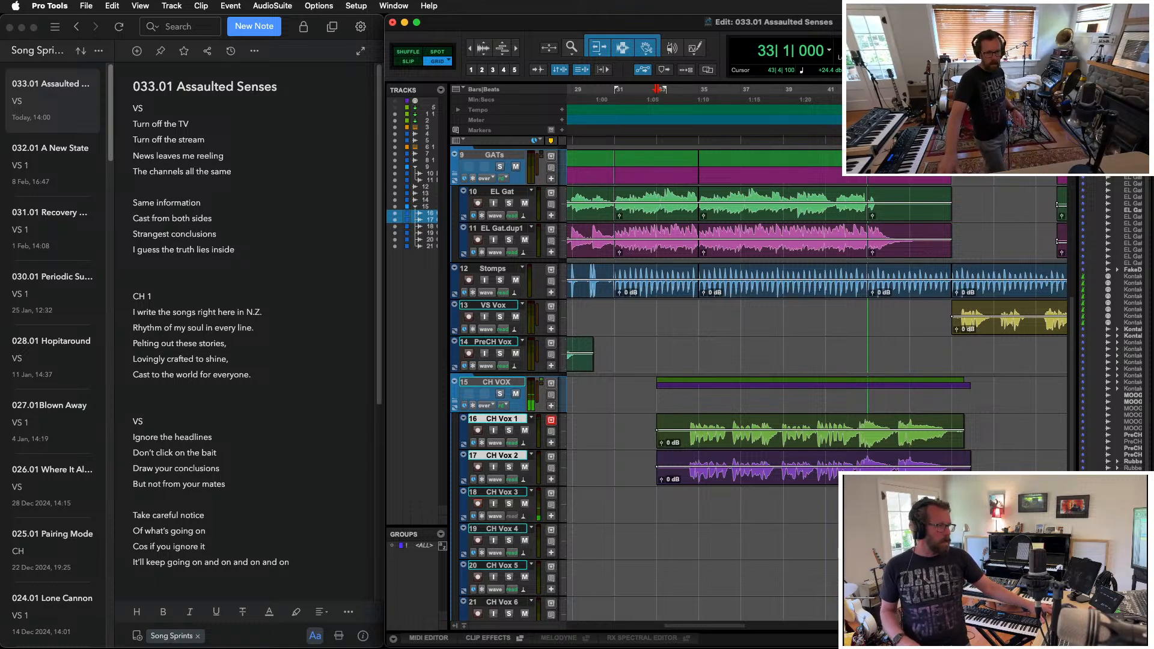
pyautogui.press('super+space')
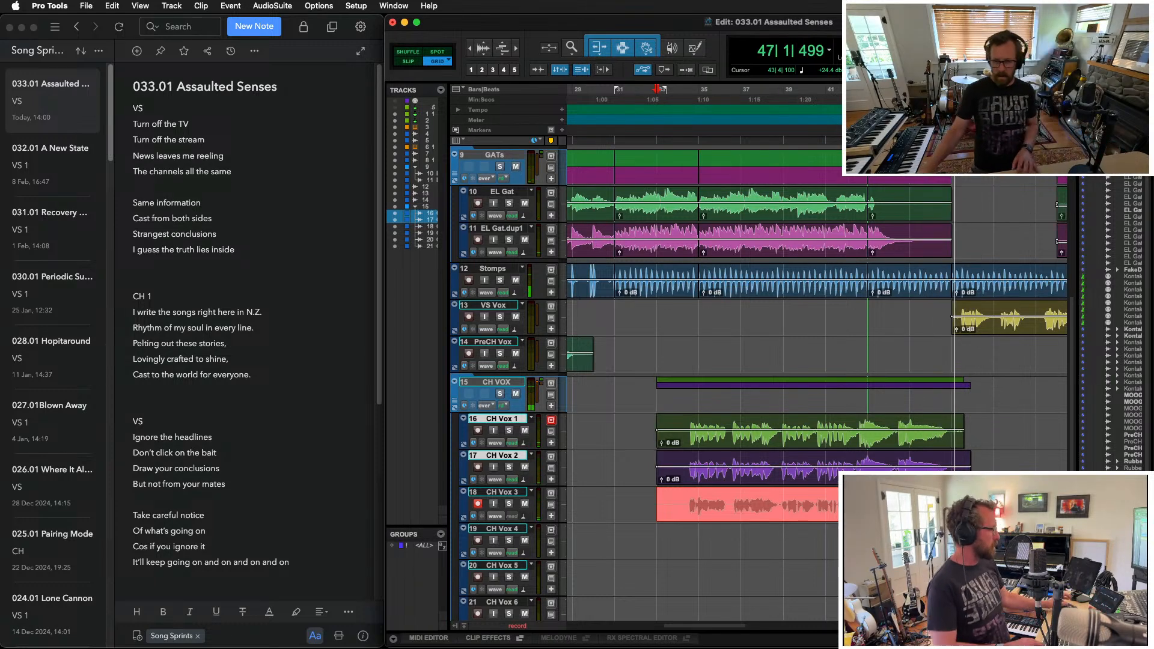
pyautogui.press('space')
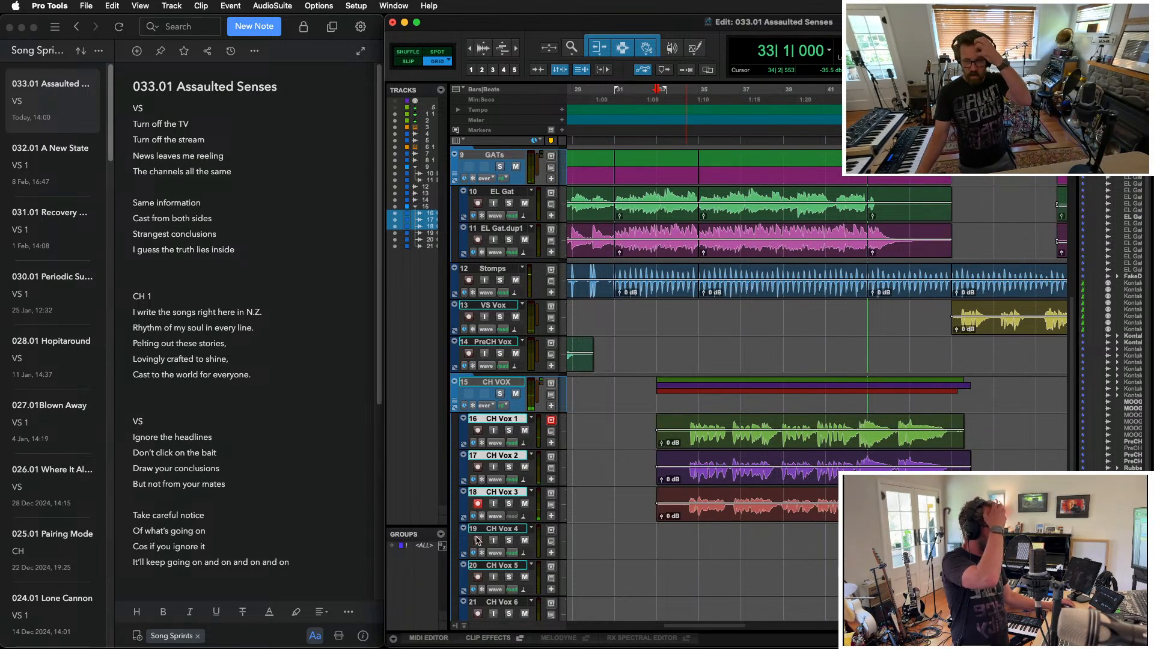
# Step: Record a short chorus vocal take on CH Vox 4 from bar 33 and delete its clip
pyautogui.press('F12')
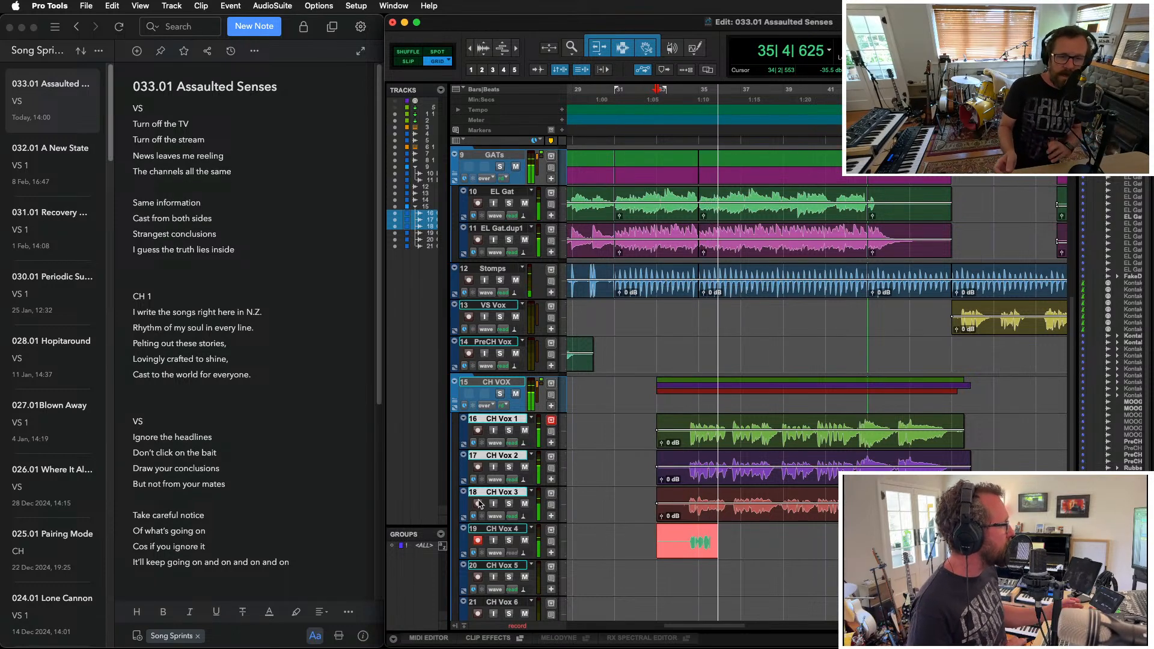
pyautogui.press('space')
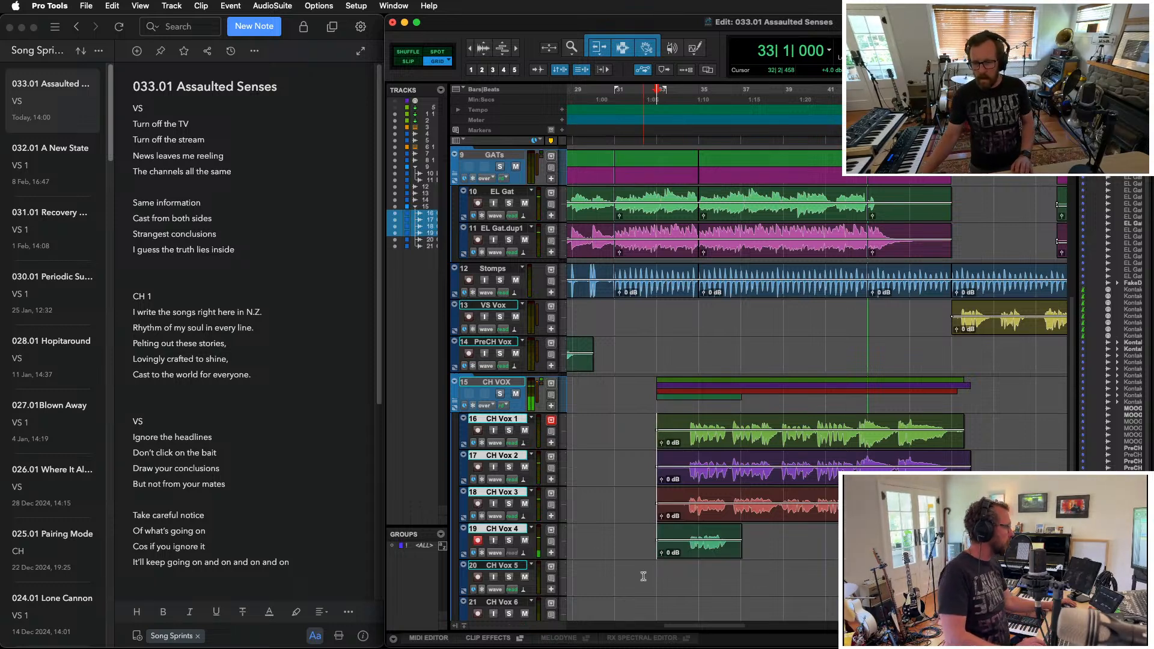
pyautogui.click(720, 557)
pyautogui.press('Delete')
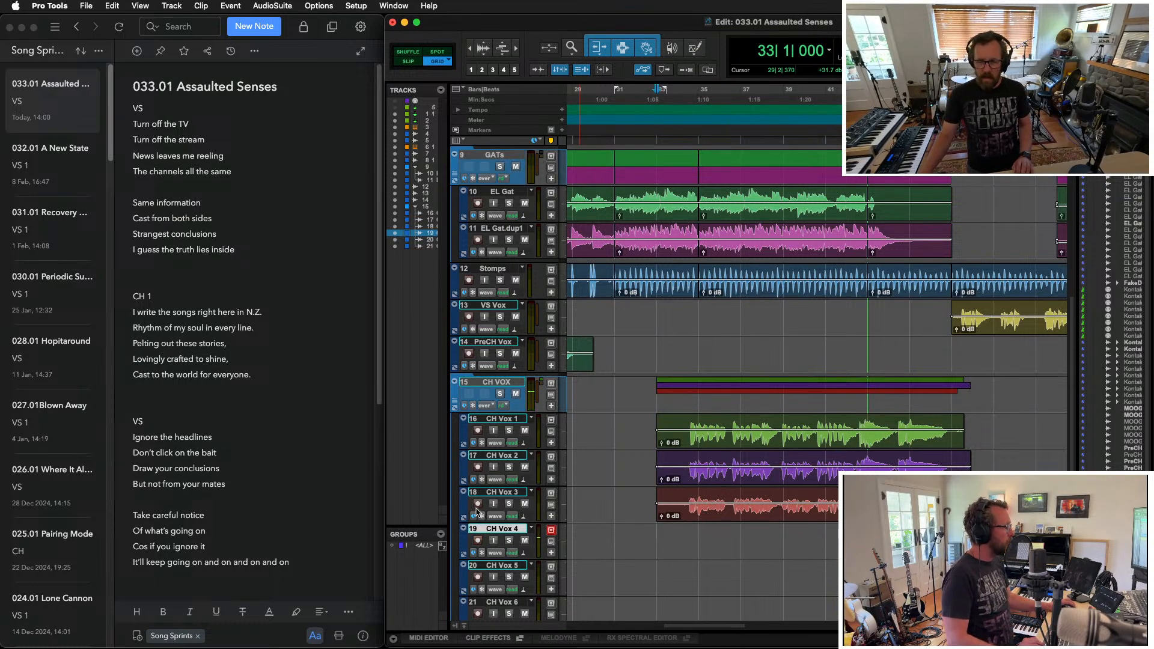
# Step: Re-record the chorus vocal on CH Vox 3 from bar 33 in place of the existing take
pyautogui.click(754, 507)
pyautogui.press('super+space')
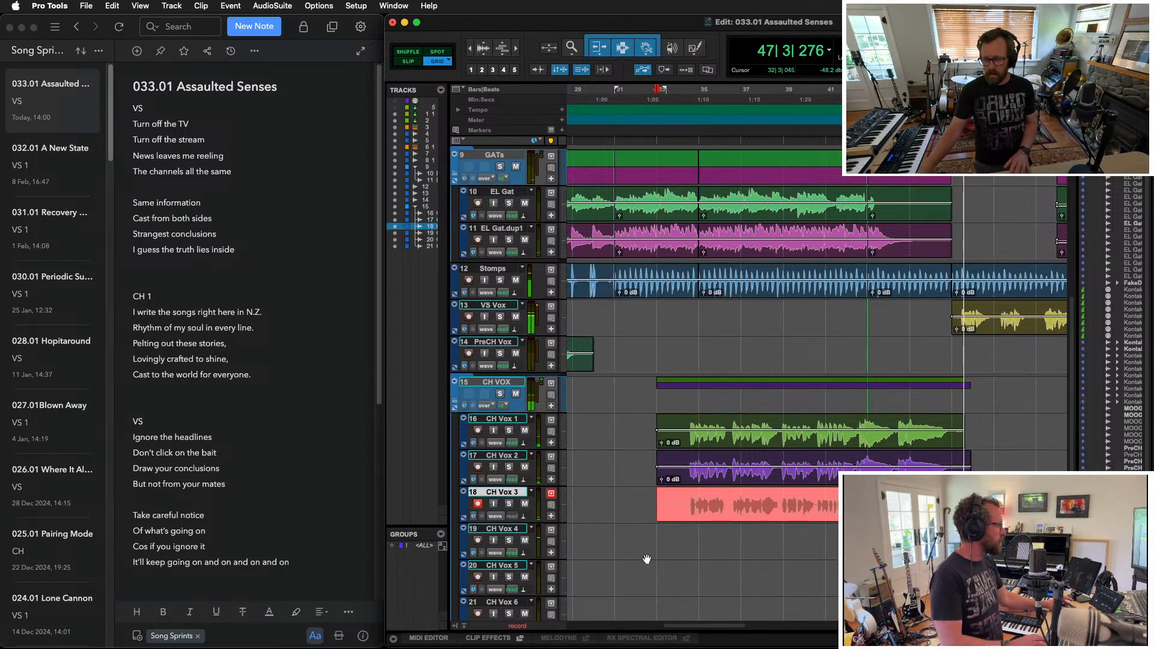
pyautogui.press('space')
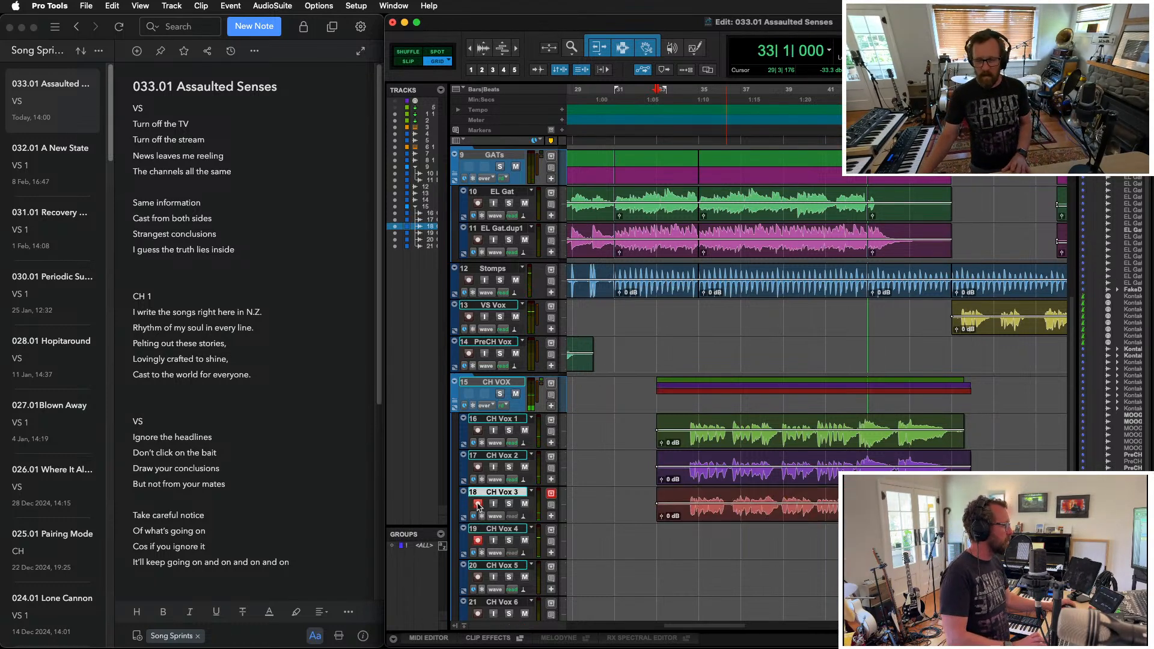
# Step: Record further full chorus vocal passes from bar 33 on CH Vox 4 and CH Vox 5
pyautogui.press('super+space')
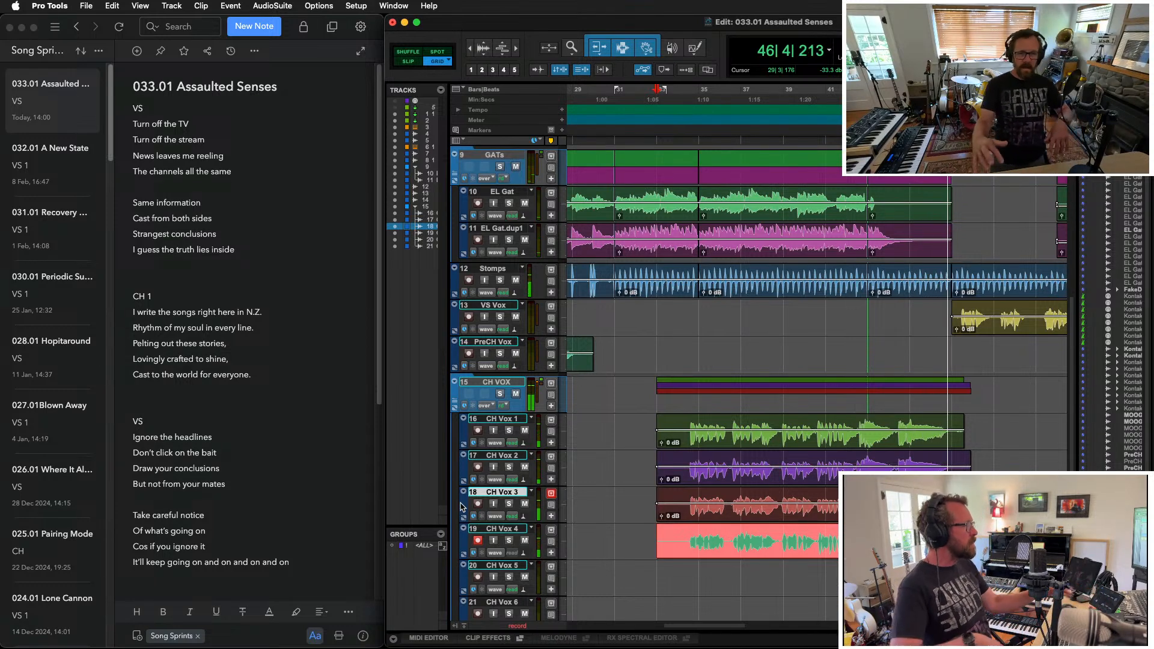
pyautogui.press('space')
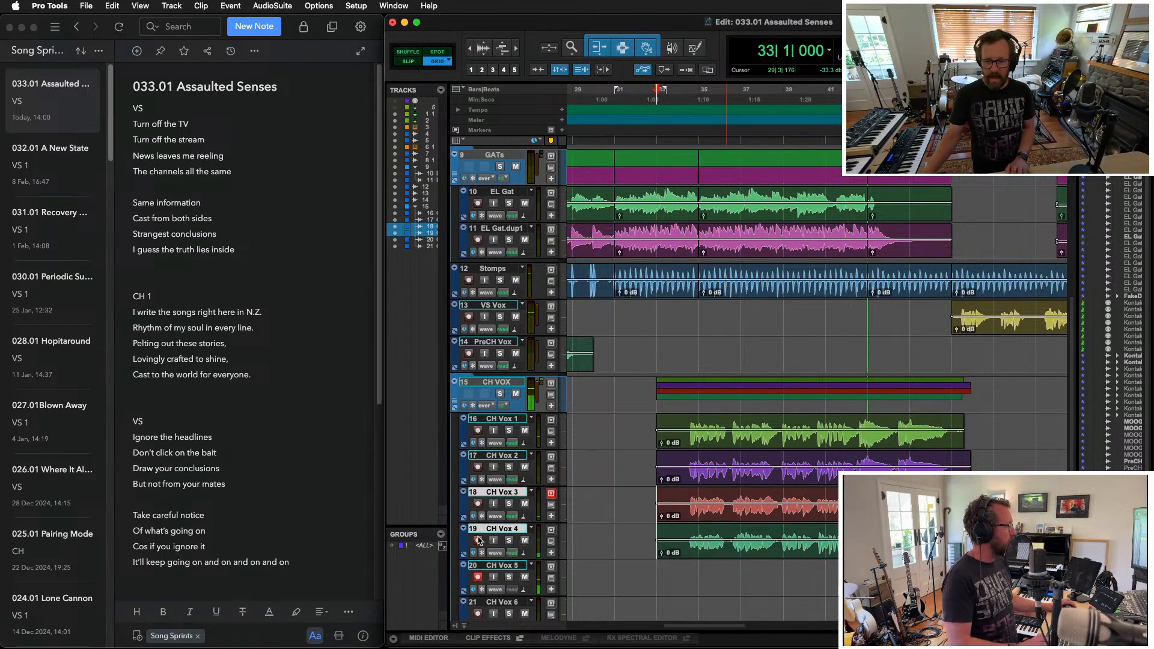
pyautogui.press('super+space')
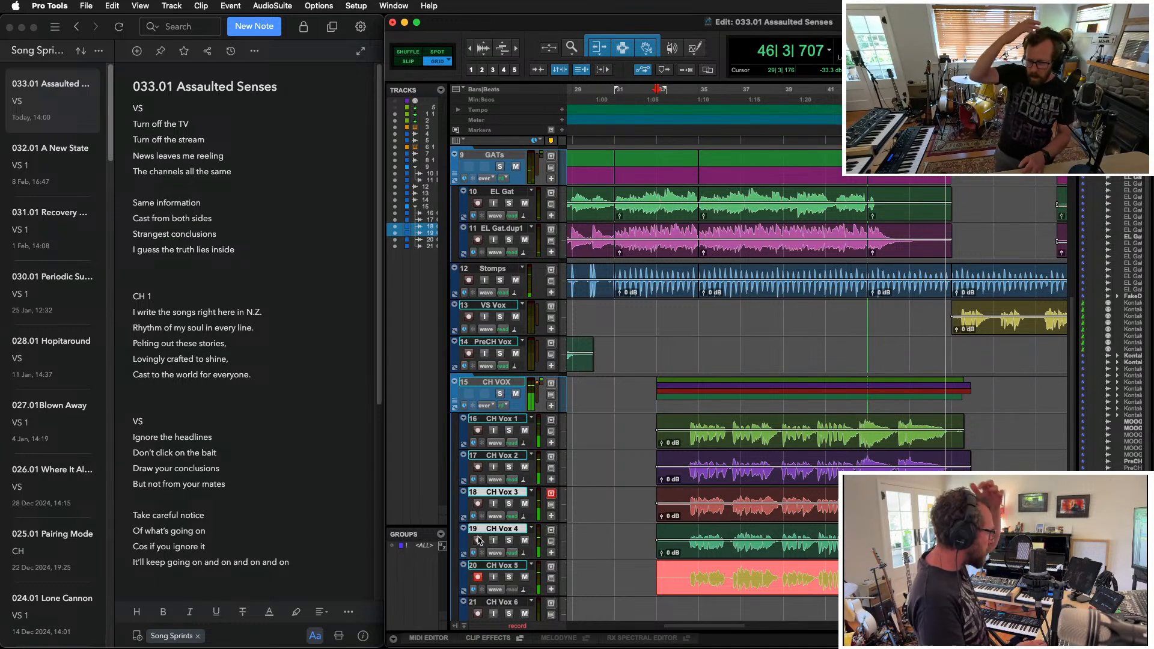
pyautogui.press('space')
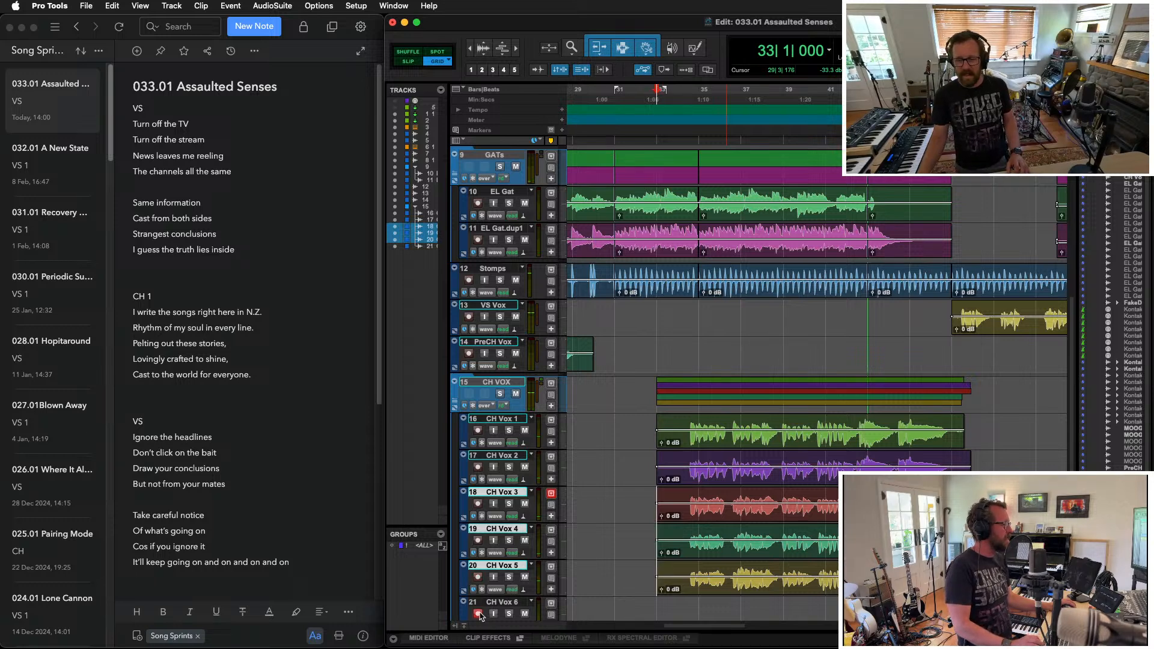
# Step: Move the CH Vox 3, 4 and 5 clips down one track each, and record a new chorus vocal on CH Vox 3 from bar 33
pyautogui.click(681, 513)
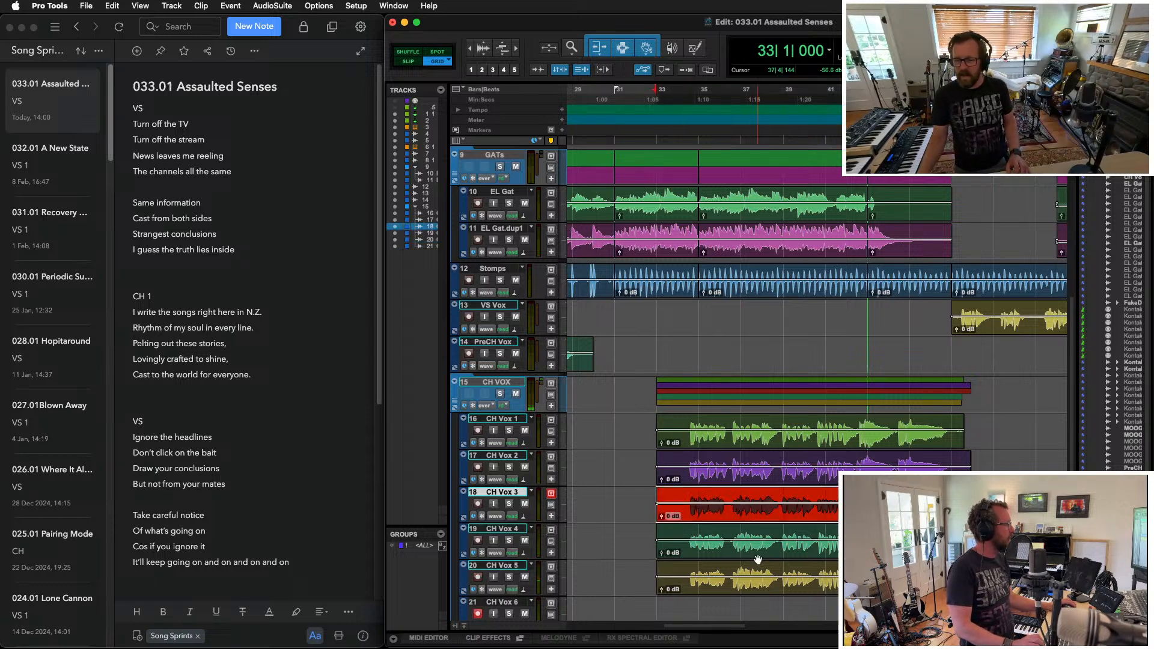
pyautogui.keyDown('shift'); pyautogui.click(759, 559); pyautogui.keyUp('shift')
pyautogui.keyDown('shift'); pyautogui.click(760, 593); pyautogui.keyUp('shift')
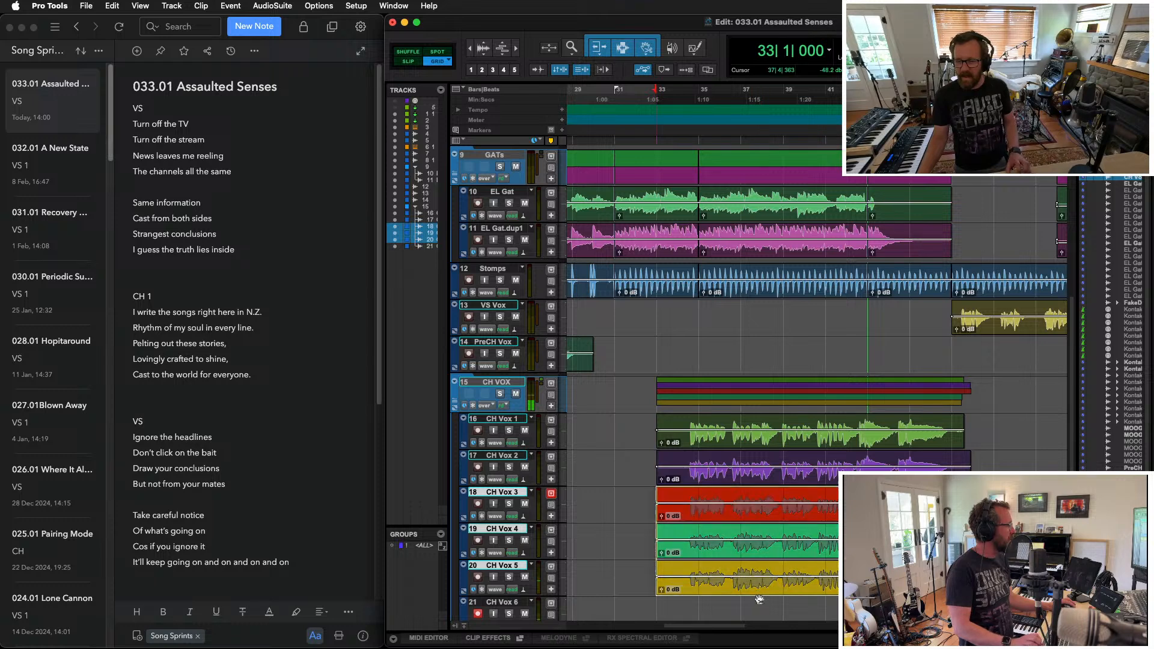
pyautogui.moveTo(758, 598); pyautogui.dragTo(755, 610)
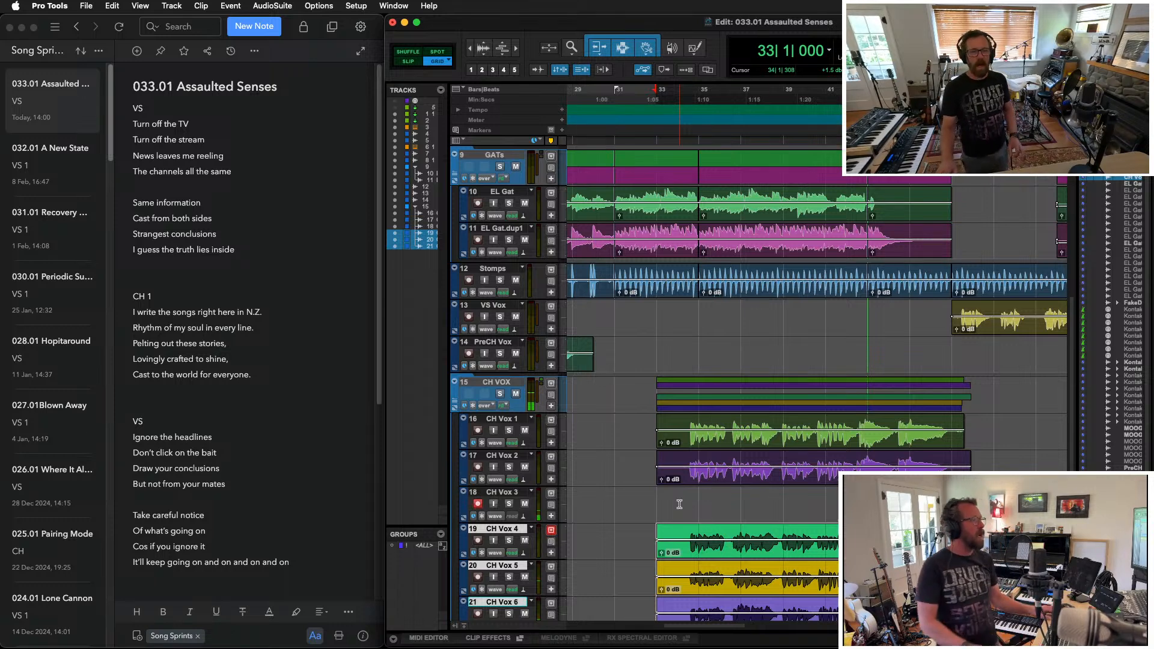
pyautogui.press('super+space')
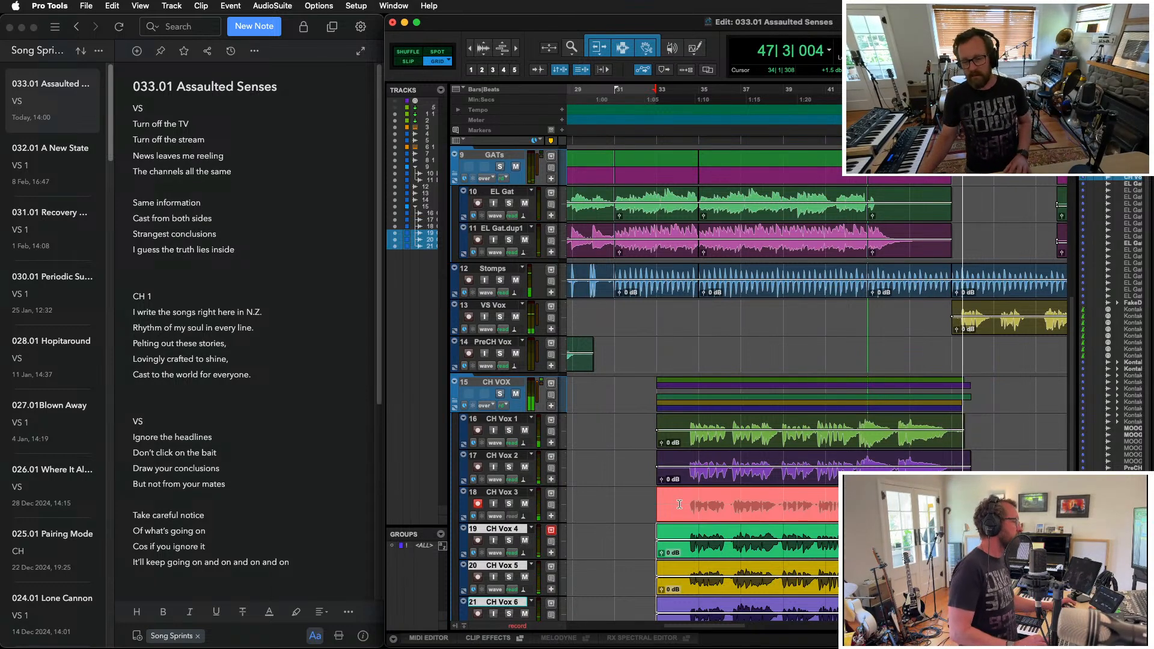
pyautogui.press('space')
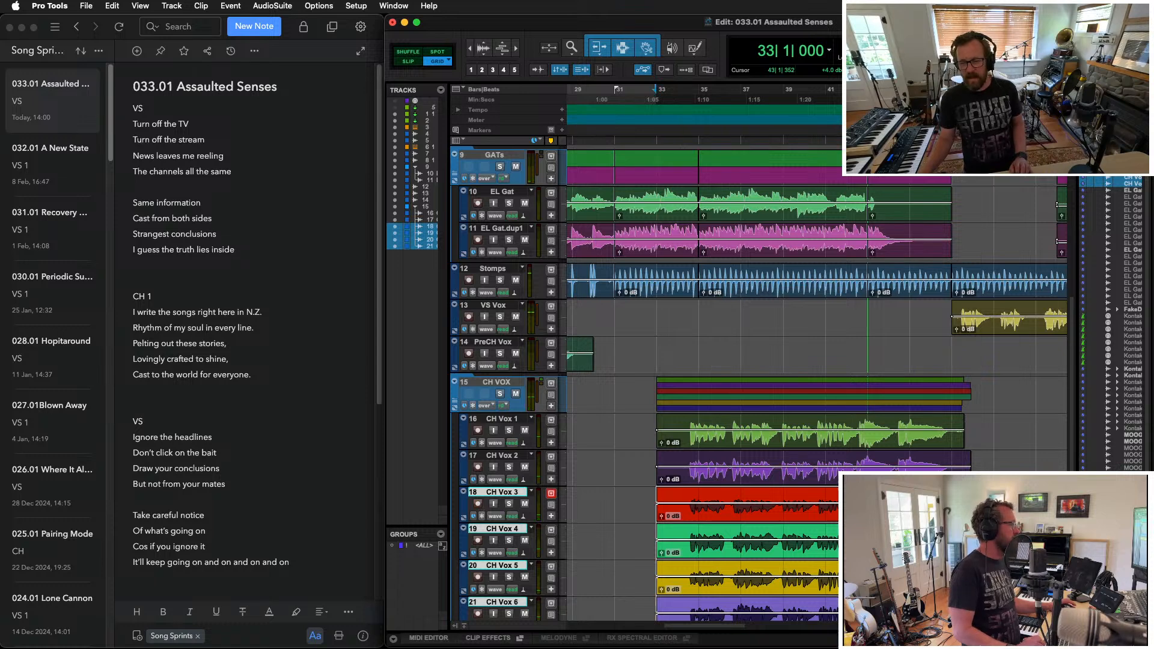
# Step: Trim all six CH Vox clips by deleting the audio after bar 47 and before bar 34
pyautogui.scroll(-3, 819, 511)
pyautogui.moveTo(954, 345); pyautogui.dragTo(1037, 541)
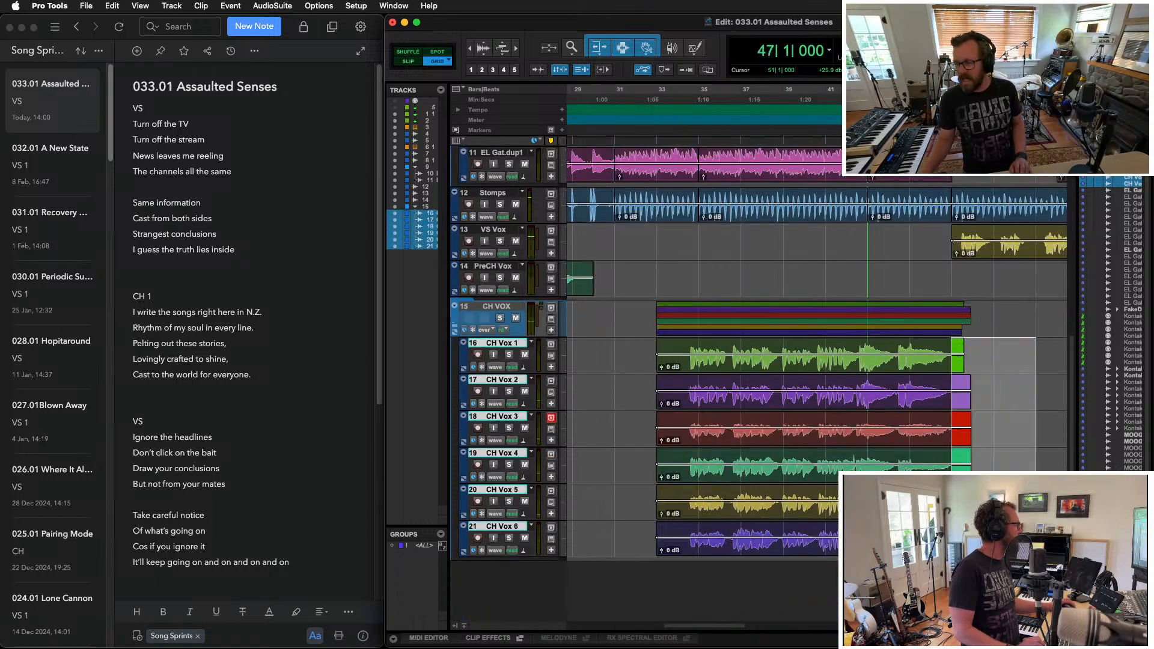
pyautogui.press('Delete')
pyautogui.moveTo(678, 343); pyautogui.dragTo(614, 581)
pyautogui.press('Delete')
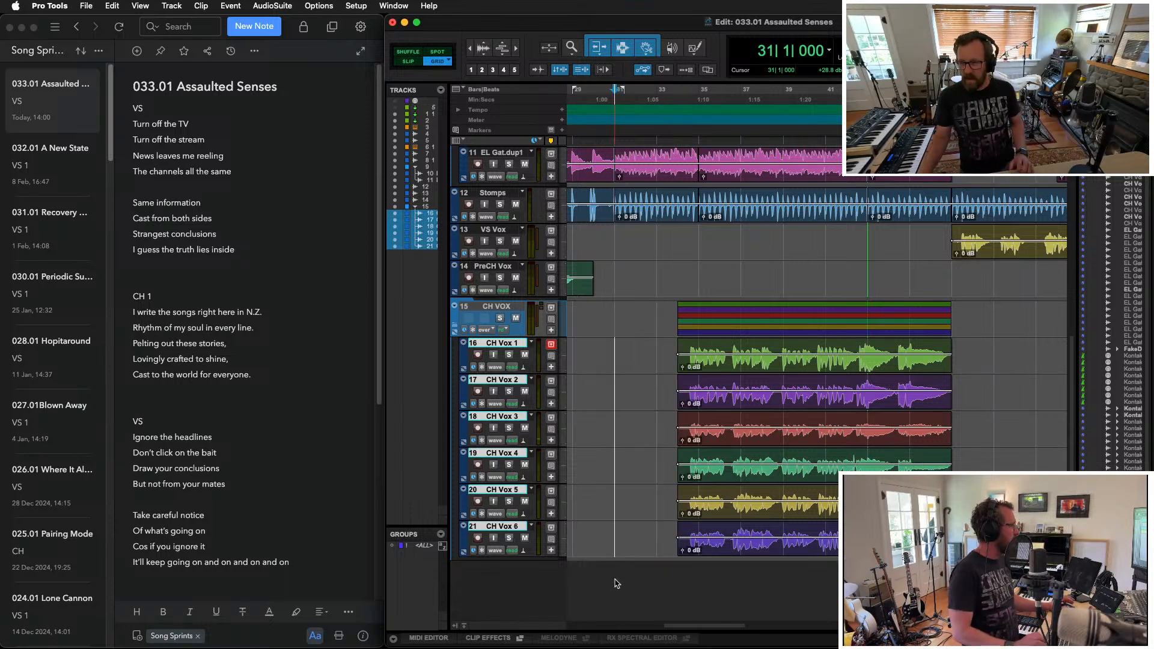
# Step: Enlarge the Edit window and open the VocAlign Ultra AudioSuite plug-in
pyautogui.click(784, 371)
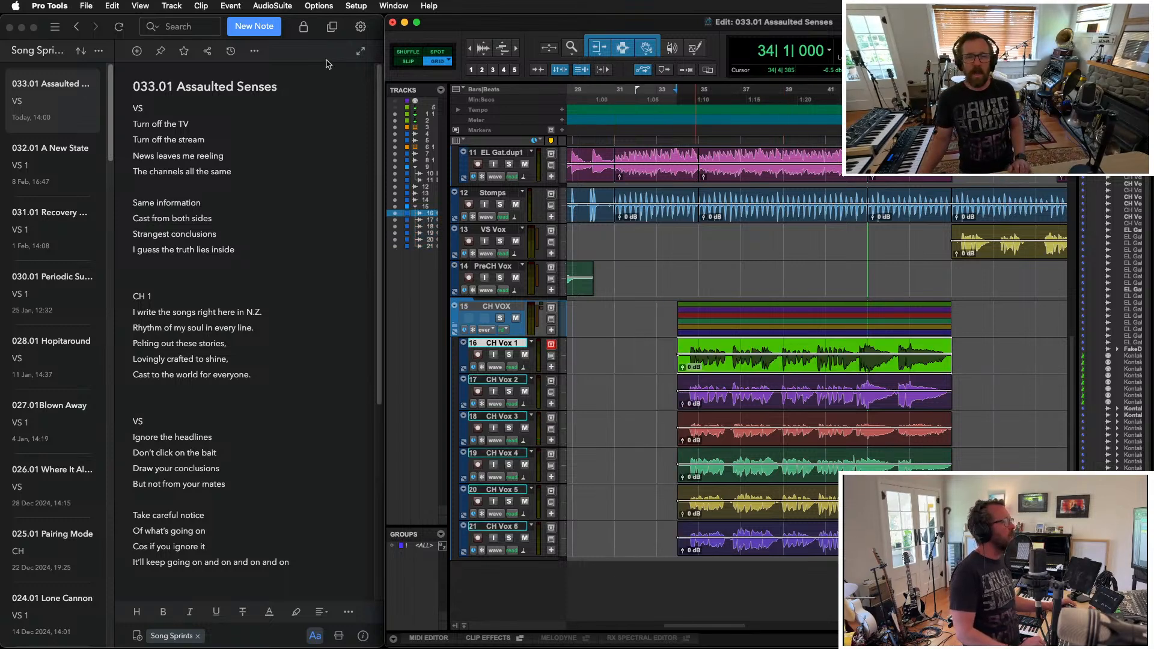
pyautogui.hotkey('ctrl', 'alt', 'Return')
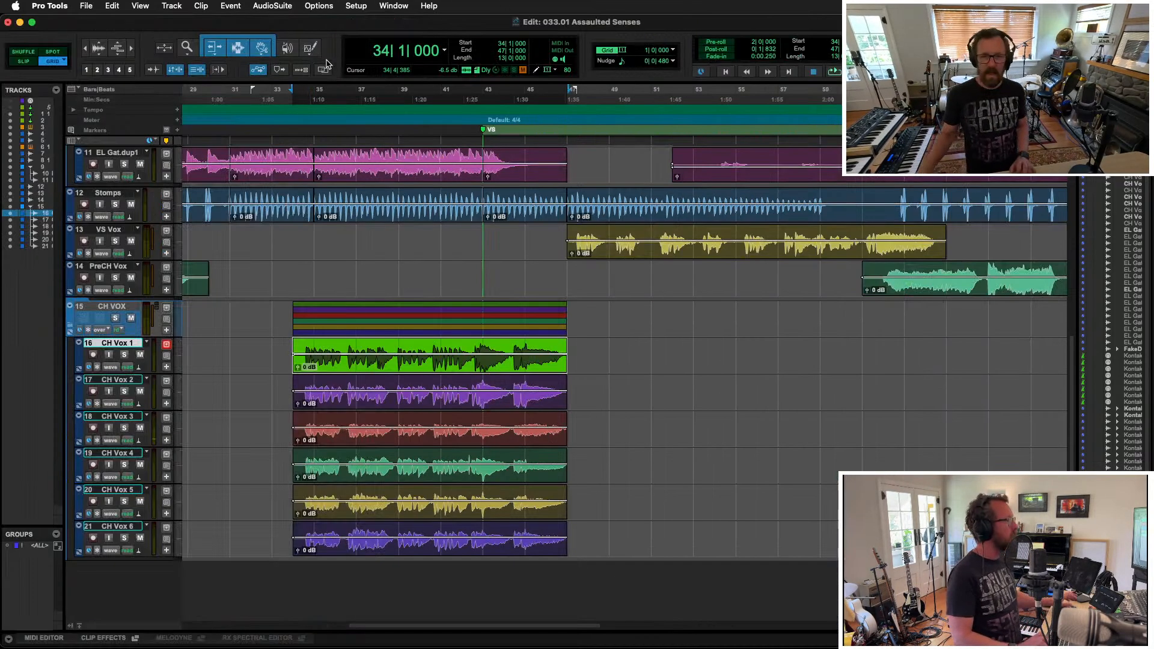
pyautogui.click(280, 12)
pyautogui.moveTo(263, 53)
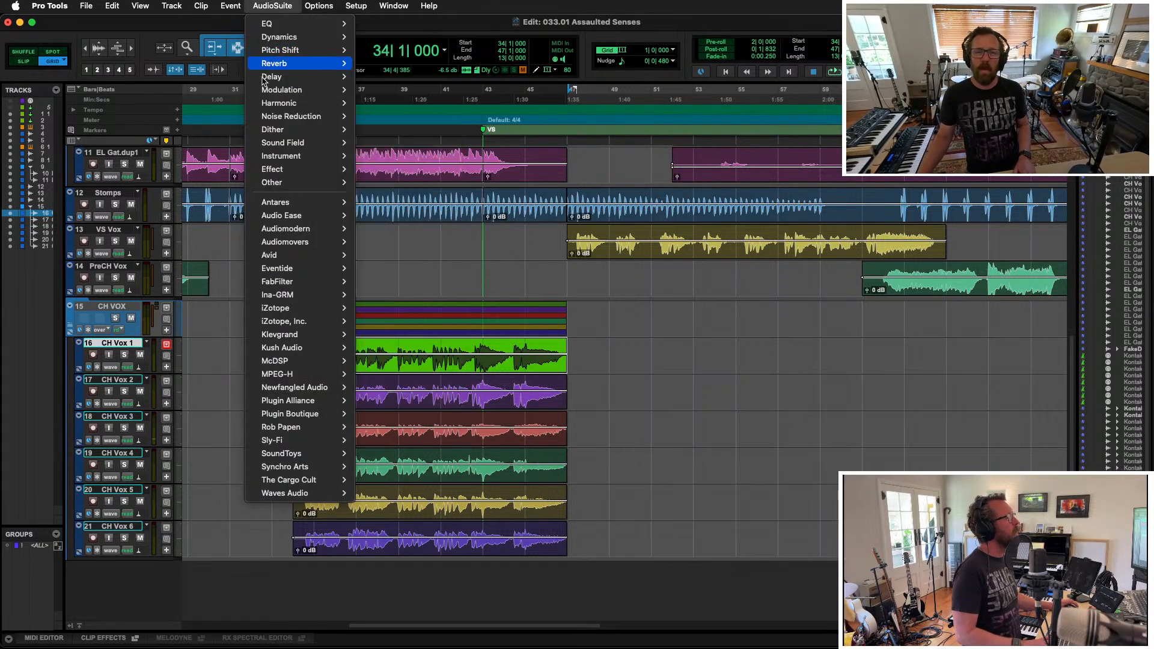
pyautogui.moveTo(274, 187)
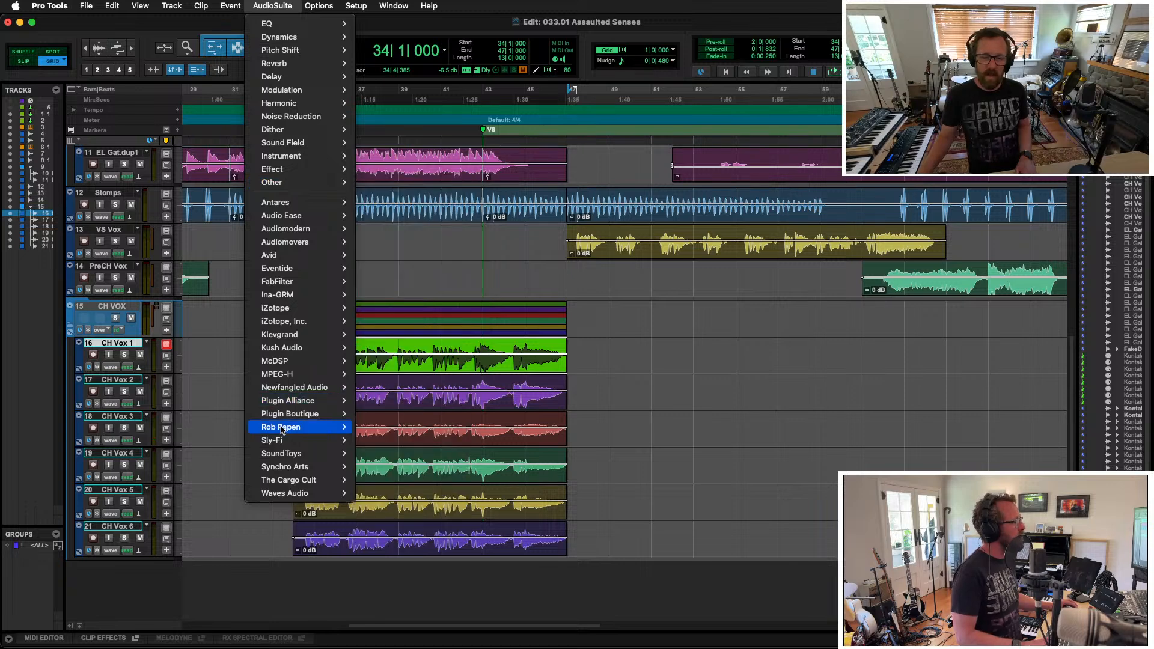
pyautogui.moveTo(288, 471)
pyautogui.click(371, 467)
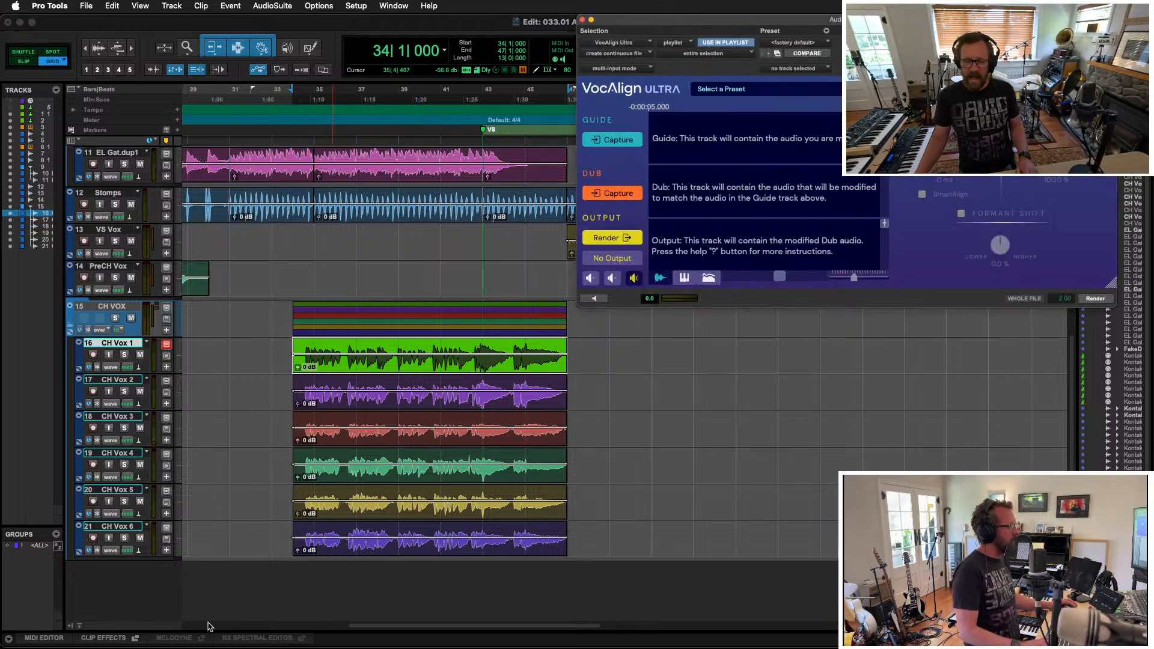
# Step: Capture the CH Vox 5 clip as the VocAlign guide, and render CH Vox 6 as the dub aligned to it
pyautogui.click(384, 553)
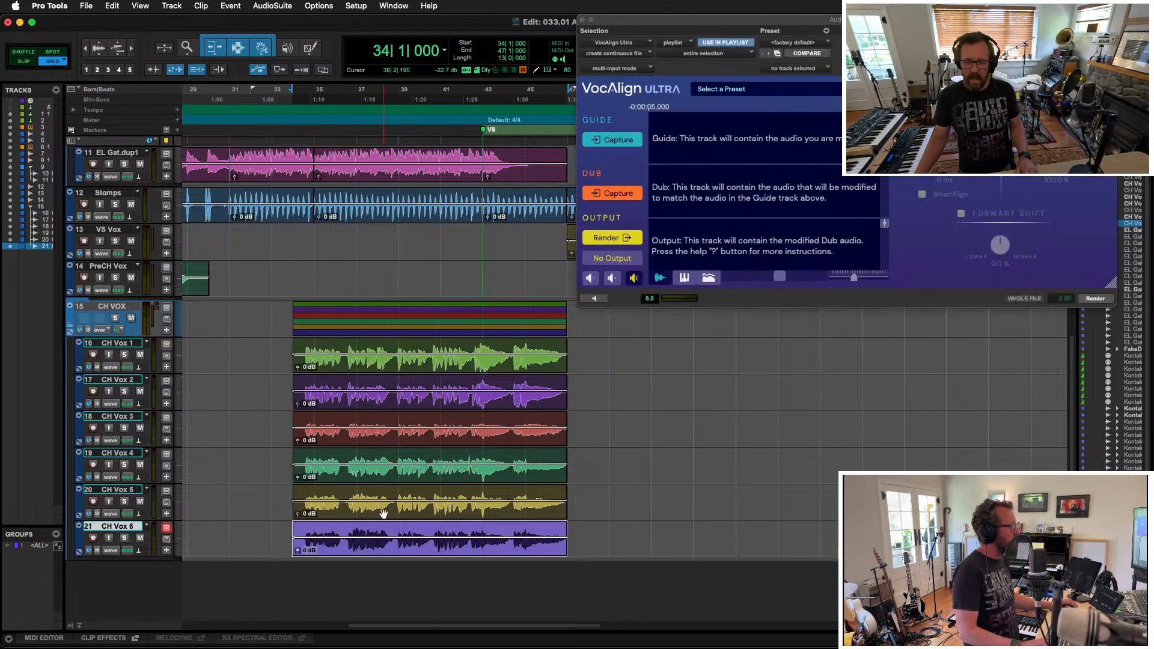
pyautogui.click(381, 516)
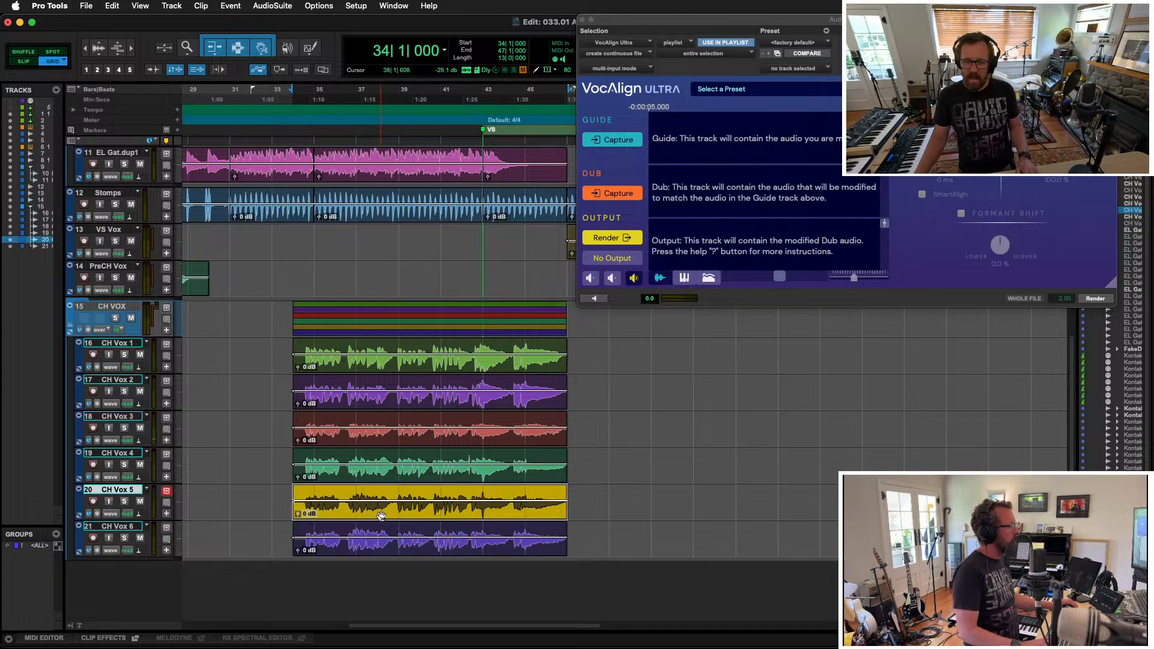
pyautogui.click(625, 144)
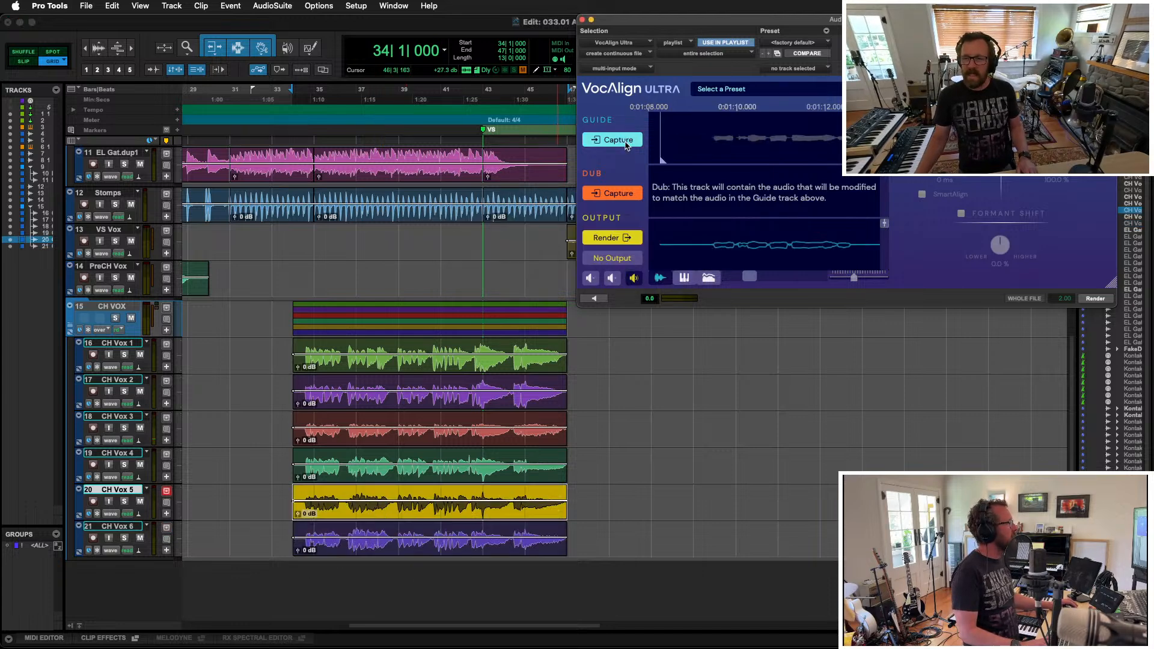
pyautogui.click(460, 550)
pyautogui.click(609, 198)
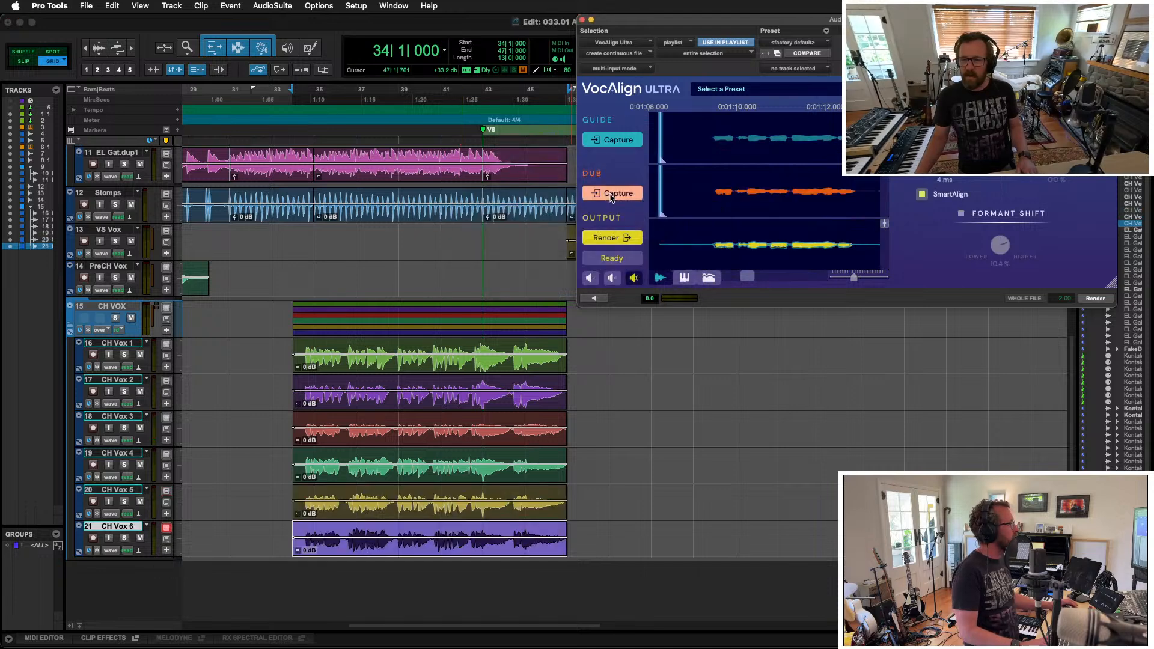
# Step: Capture CH Vox 4 and CH Vox 3 in turn as the dub and render each aligned to the CH Vox 5 guide
pyautogui.click(385, 481)
pyautogui.click(612, 194)
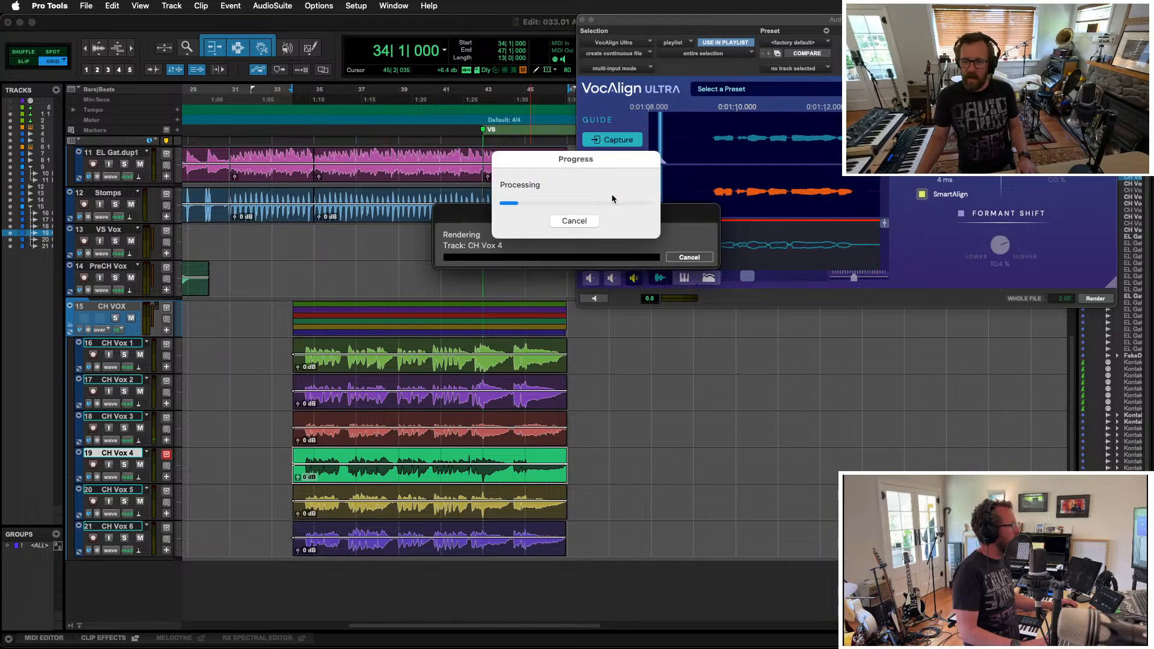
pyautogui.click(621, 242)
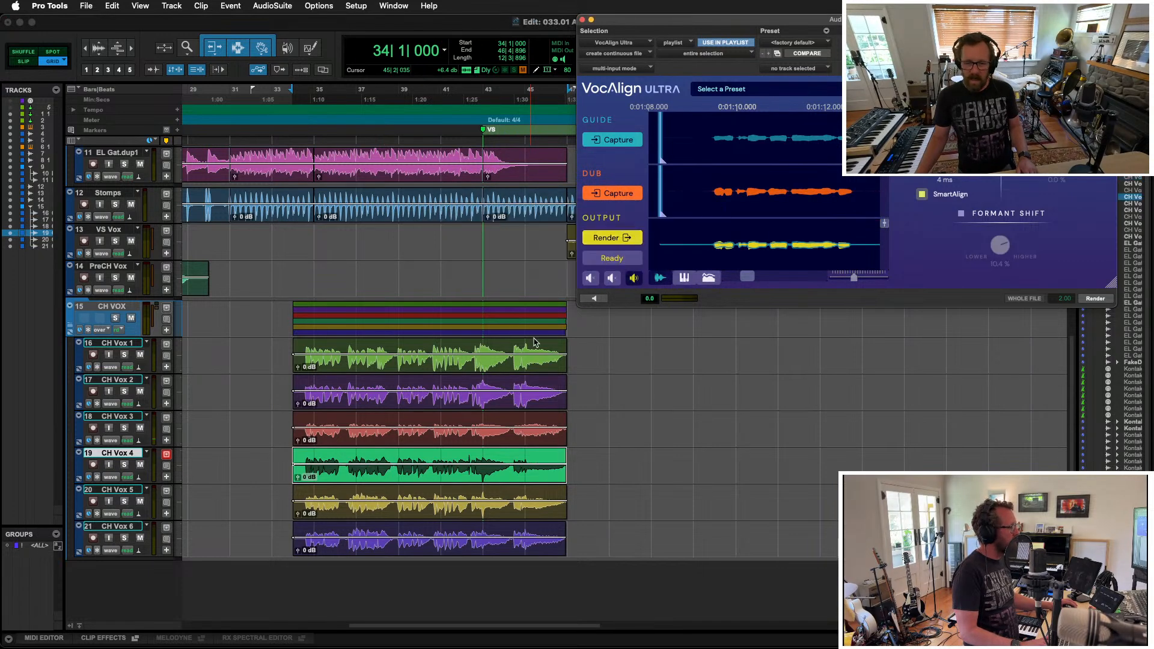
pyautogui.click(356, 445)
pyautogui.click(612, 193)
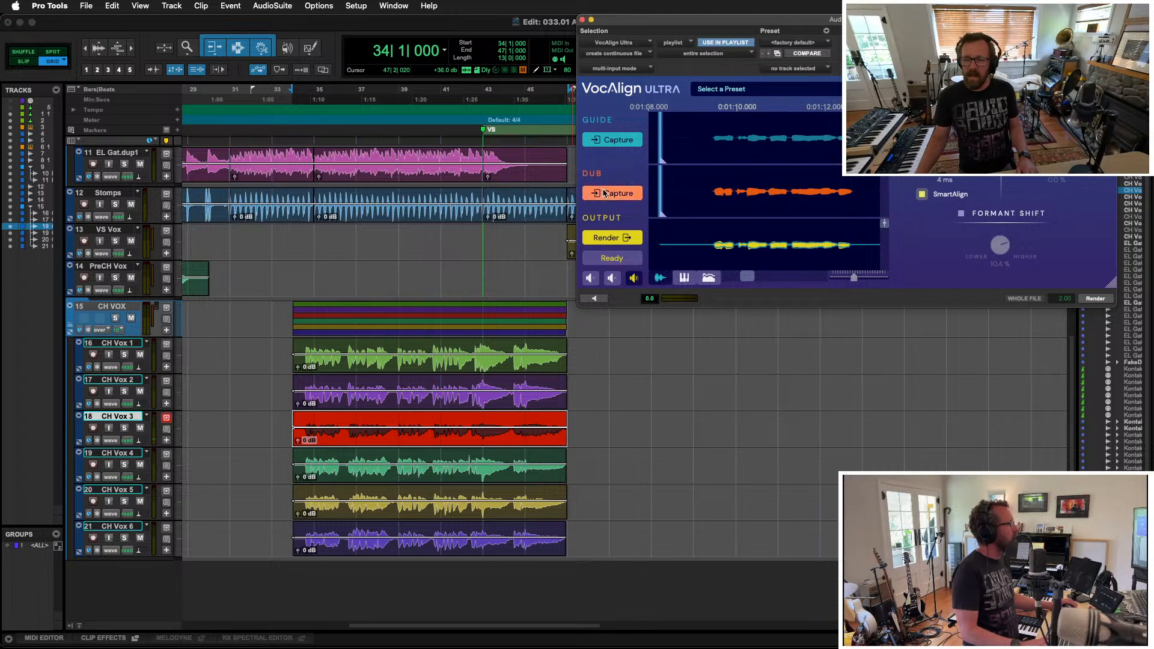
pyautogui.click(623, 244)
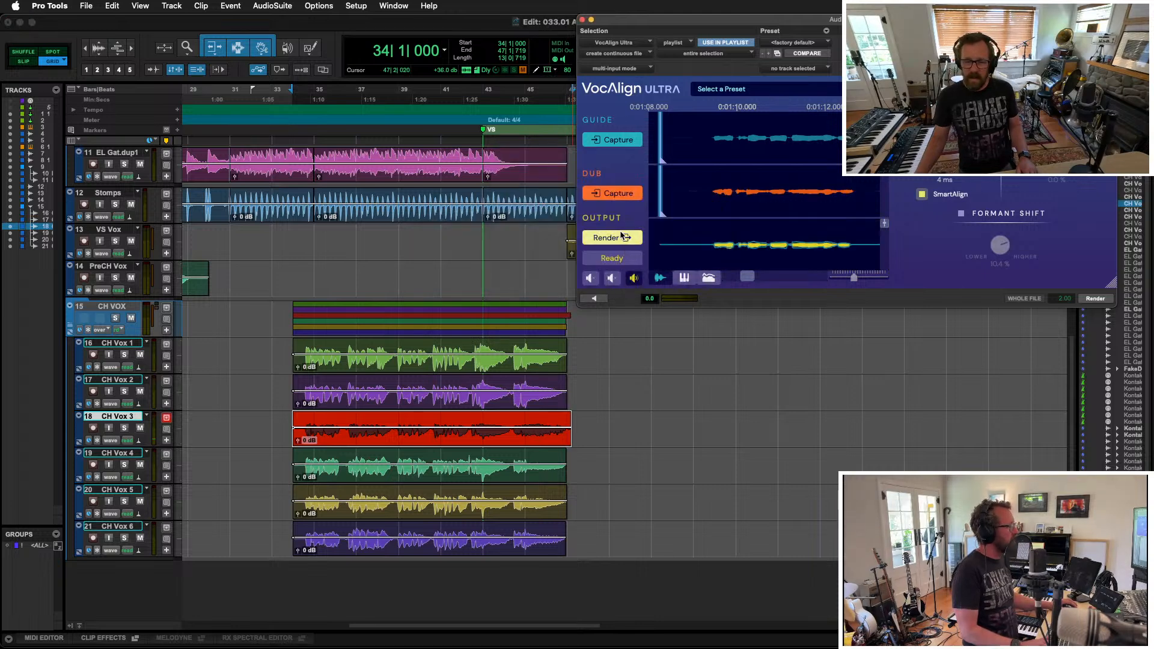
# Step: Align the CH Vox 2 and CH Vox 1 clips to the captured CH Vox 5 guide and render both
pyautogui.click(386, 406)
pyautogui.click(607, 196)
pyautogui.click(625, 240)
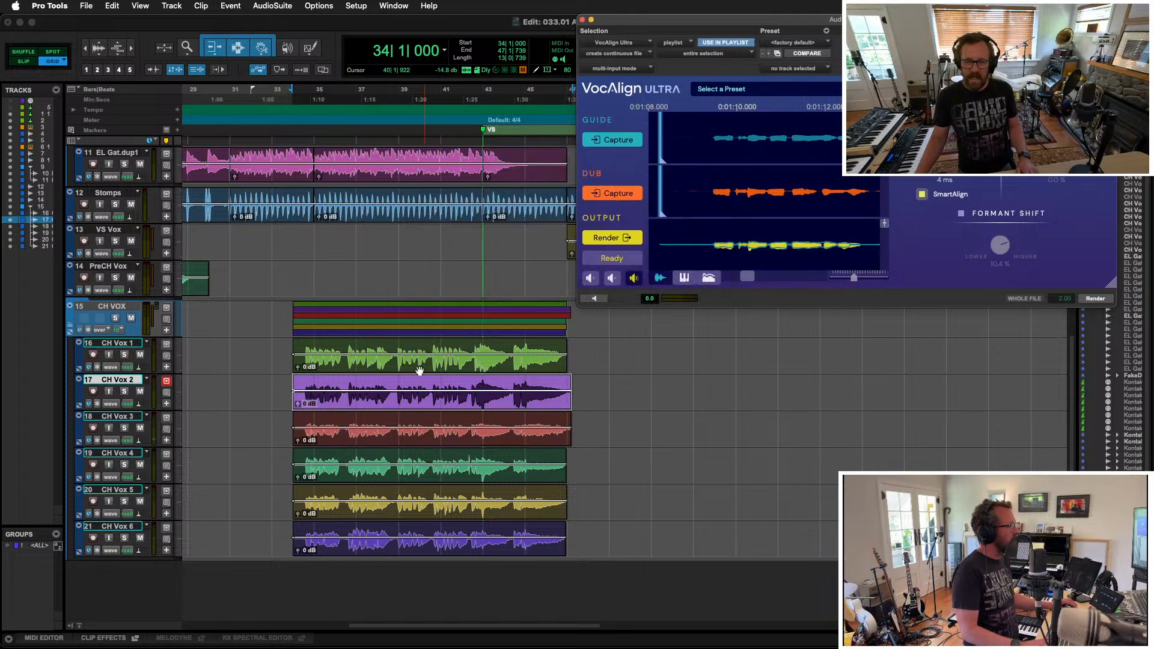
pyautogui.click(415, 368)
pyautogui.click(618, 194)
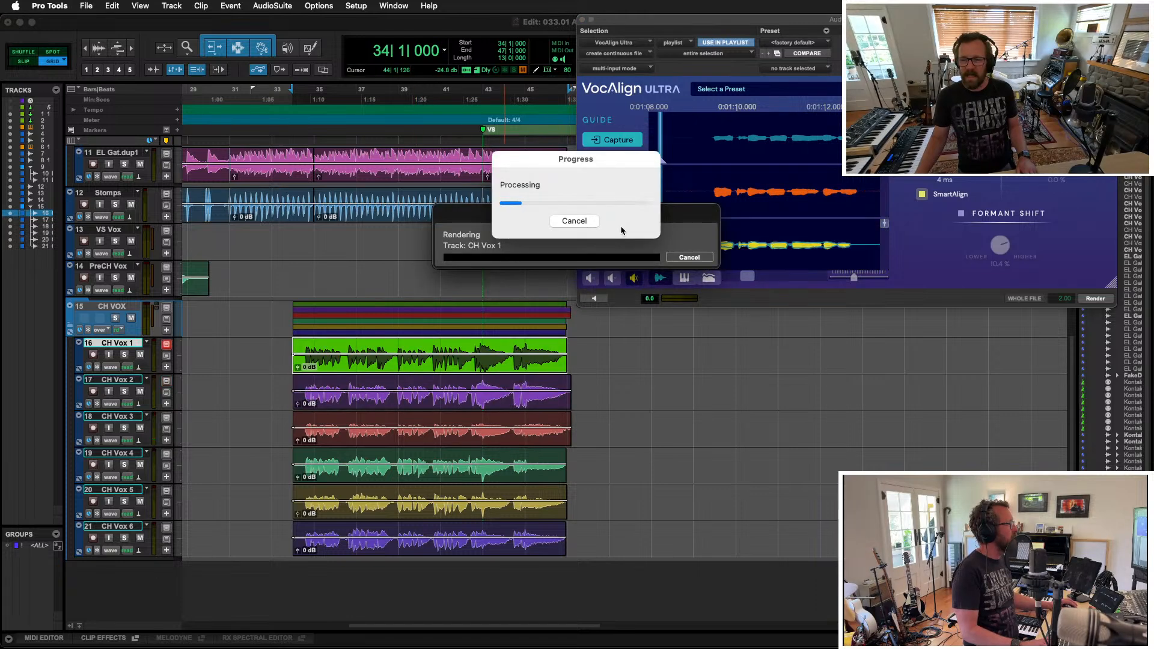
pyautogui.click(623, 239)
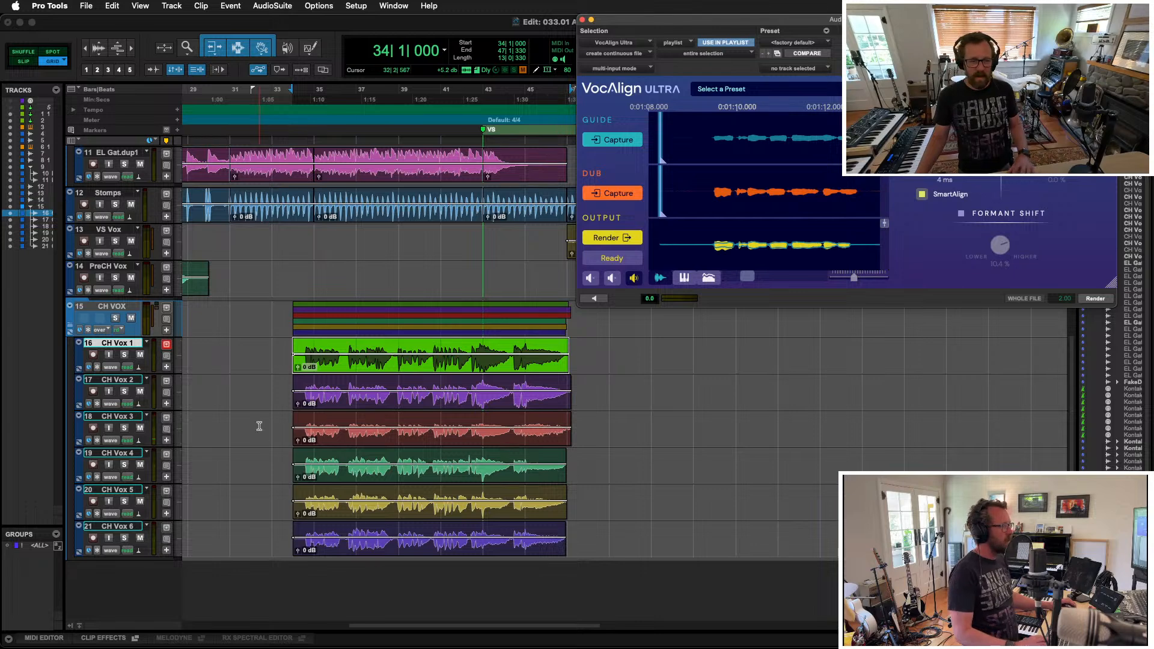
# Step: During chorus playback, pan CH Vox 2 left 52, CH Vox 3 right 57, CH Vox 4 left 100 and CH Vox 6 right 100; close VocAlign and the mixer
pyautogui.press('space')
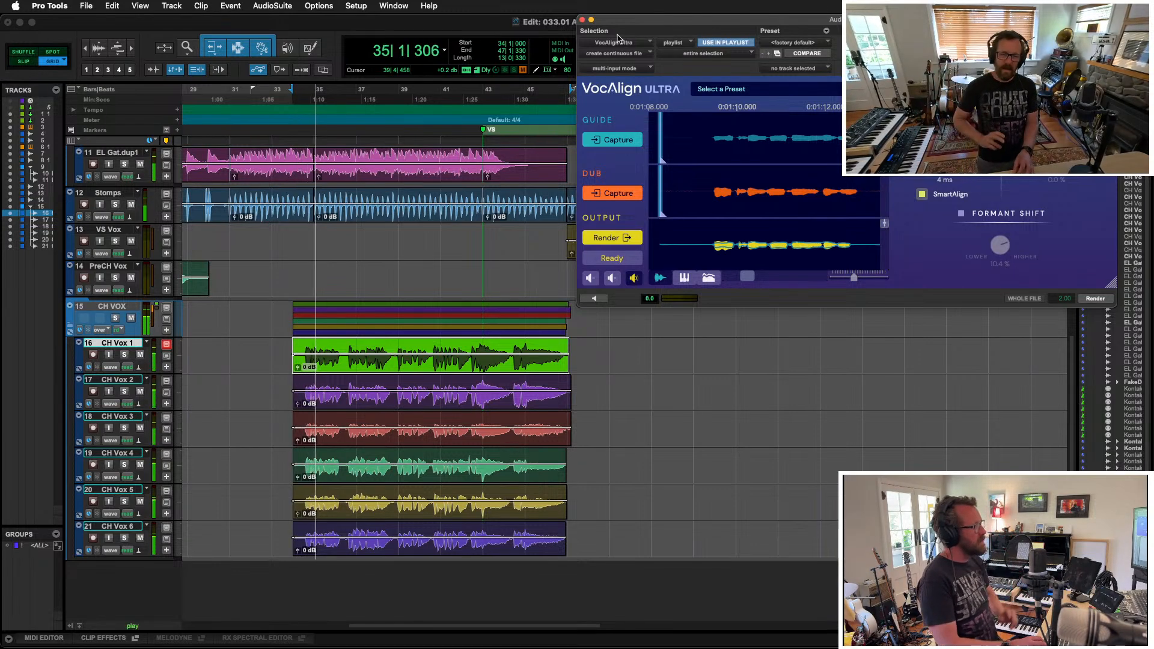
pyautogui.press('super+equal')
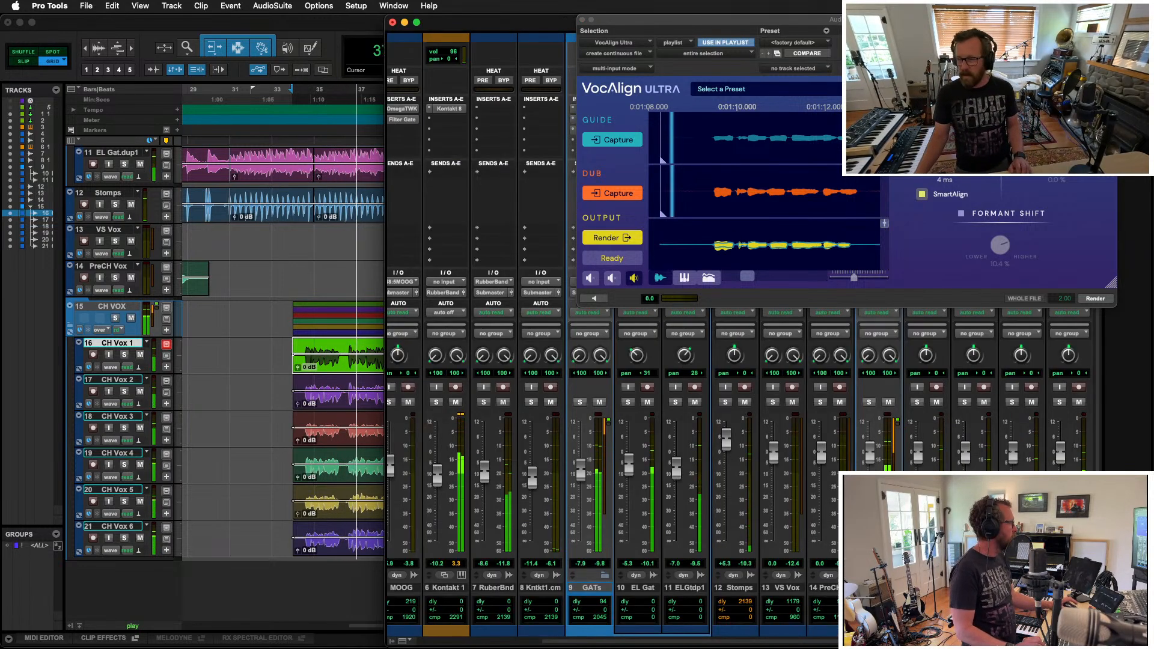
pyautogui.moveTo(975, 356)
pyautogui.mouseDown()
pyautogui.moveTo(978, 372)
pyautogui.moveTo(985, 348)
pyautogui.mouseUp()
pyautogui.hscroll(4, 848, 433)
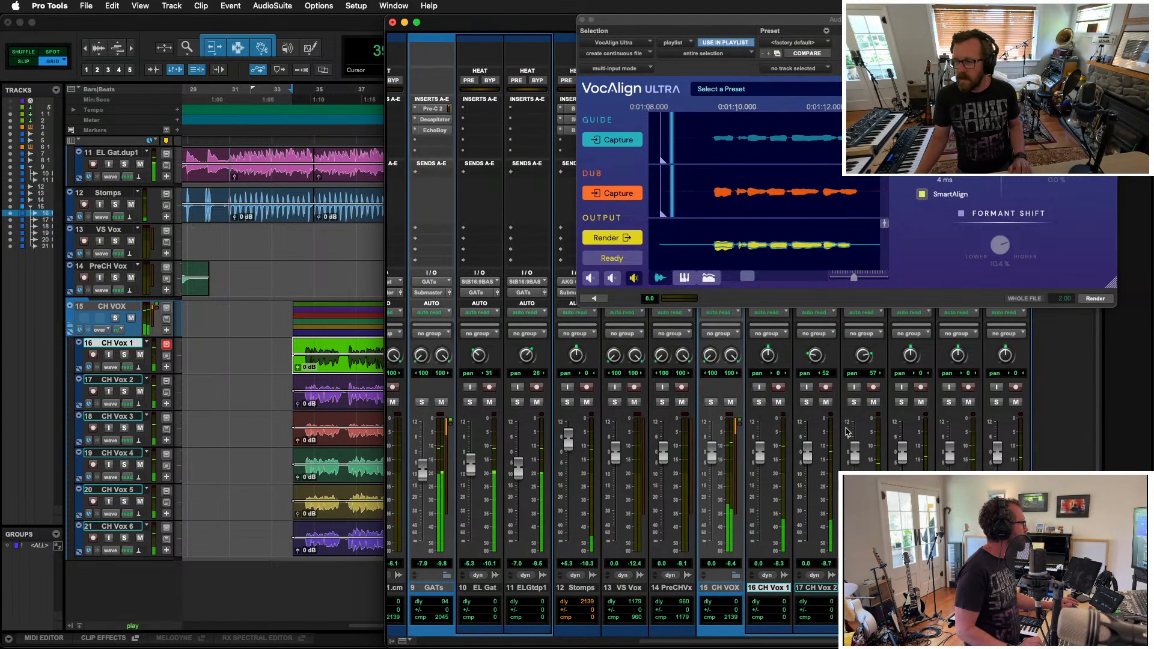
pyautogui.moveTo(909, 375); pyautogui.dragTo(1020, 362)
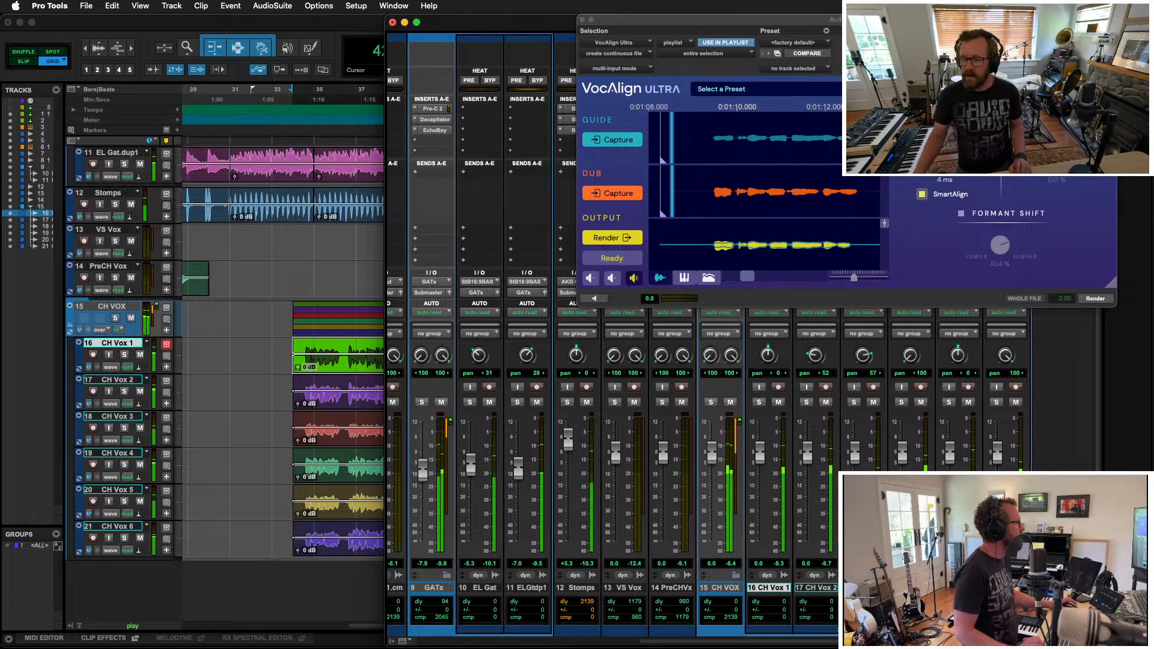
pyautogui.click(582, 20)
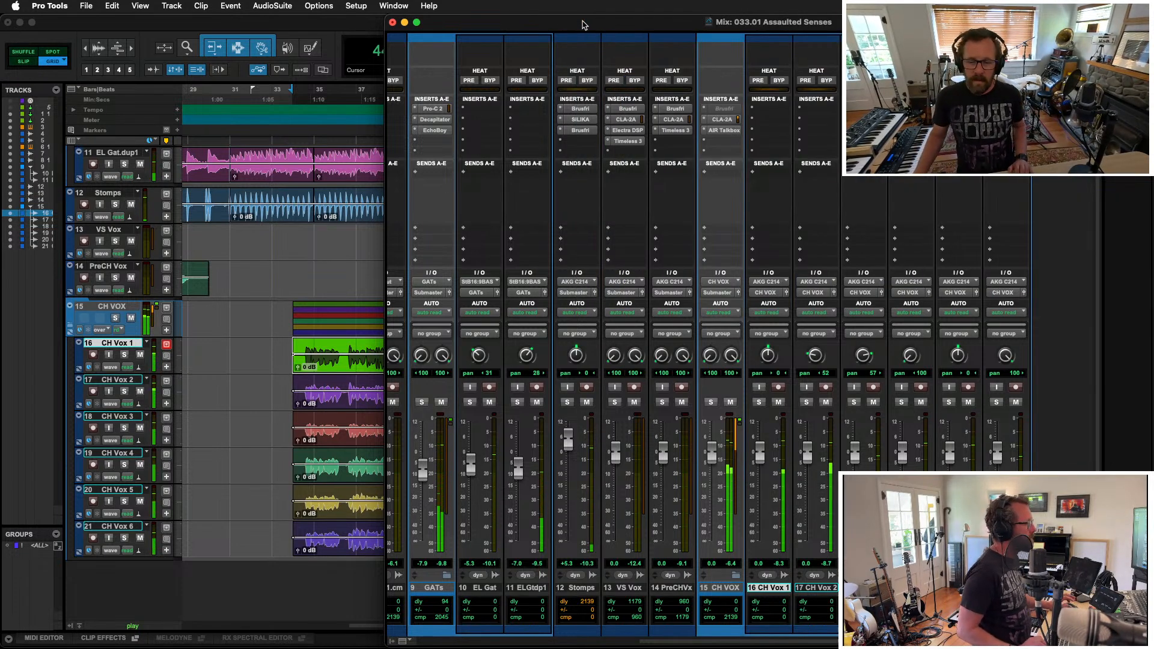
pyautogui.click(392, 23)
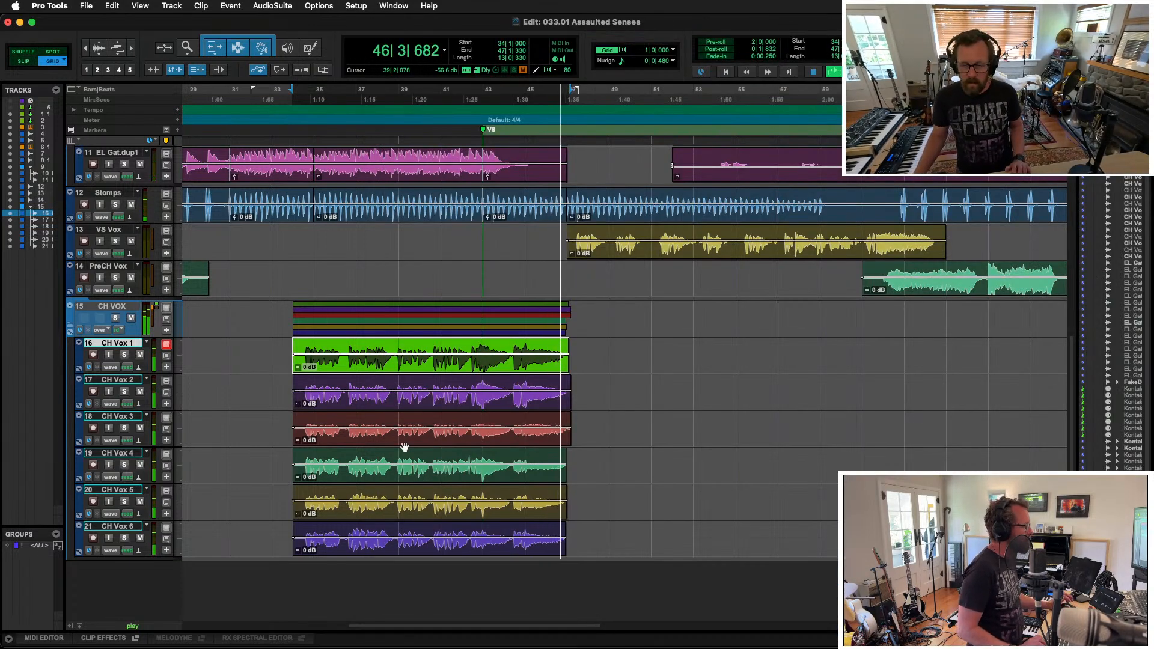
# Step: Stop playback and duplicate the CH Vox 4, CH Vox 5 and CH Vox 6 tracks once without their playlists, inserted after the last selected track
pyautogui.press('space')
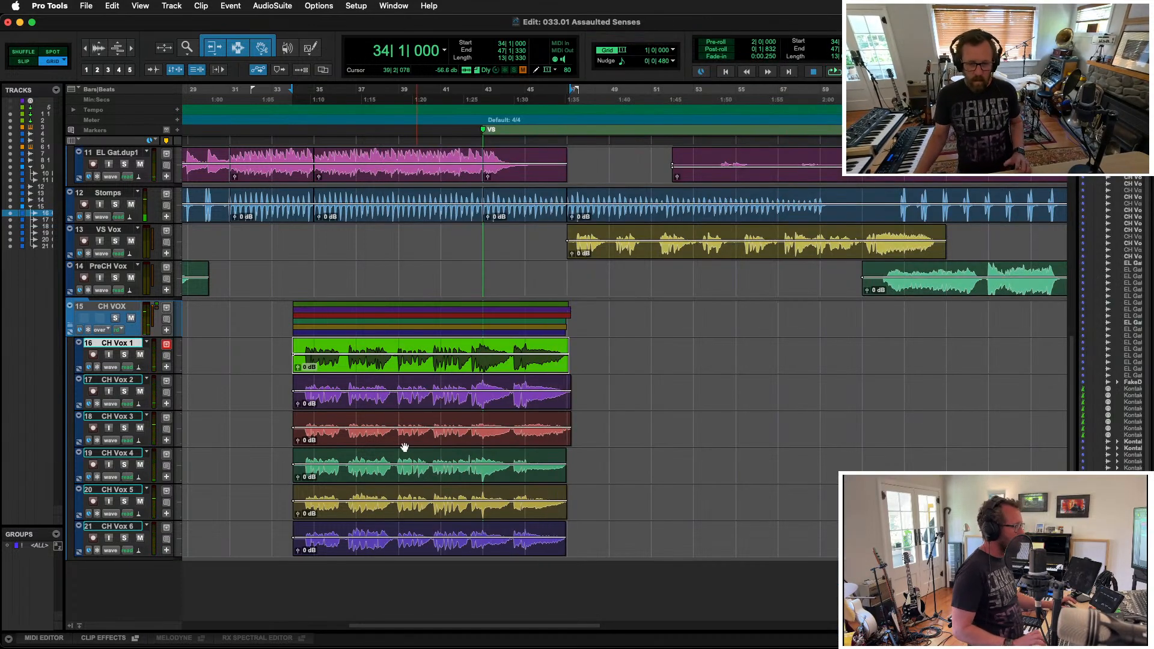
pyautogui.click(113, 528)
pyautogui.keyDown('shift'); pyautogui.click(112, 452); pyautogui.keyUp('shift')
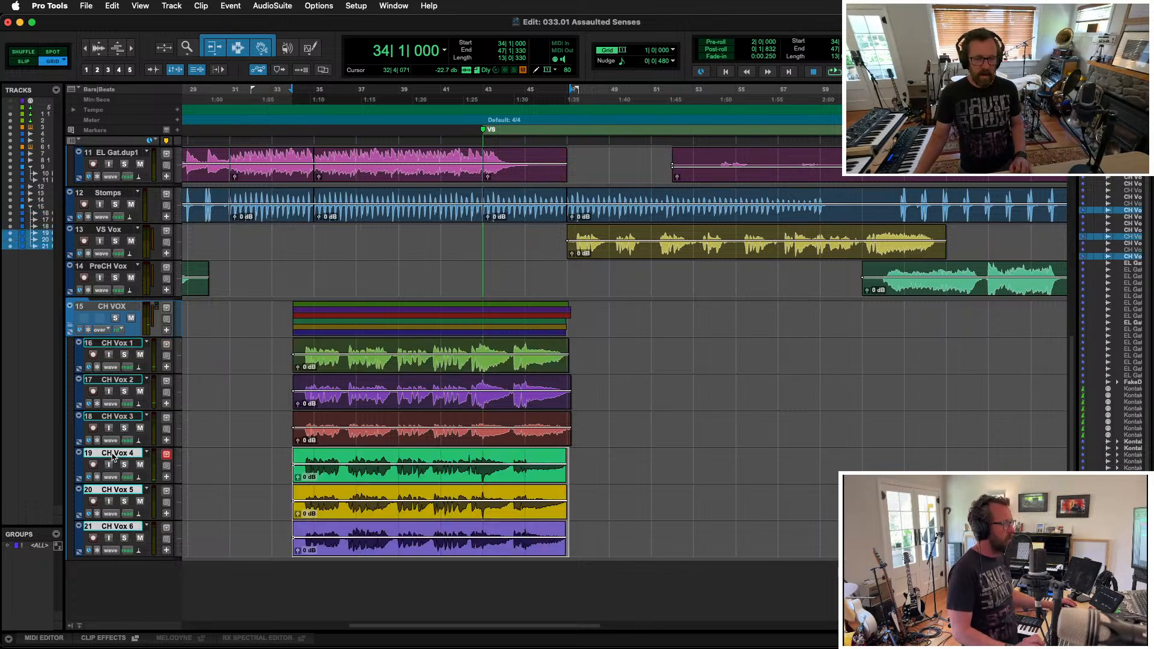
pyautogui.hotkey('alt', 'shift', 'd')
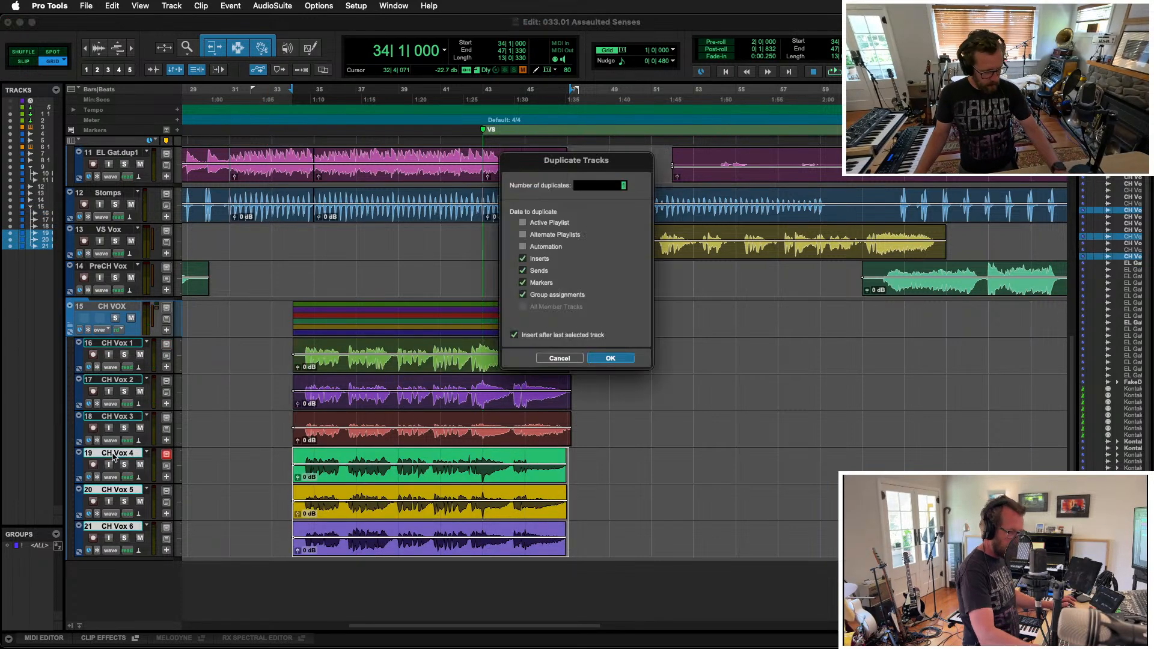
pyautogui.press('Return')
pyautogui.scroll(-3, 128, 439)
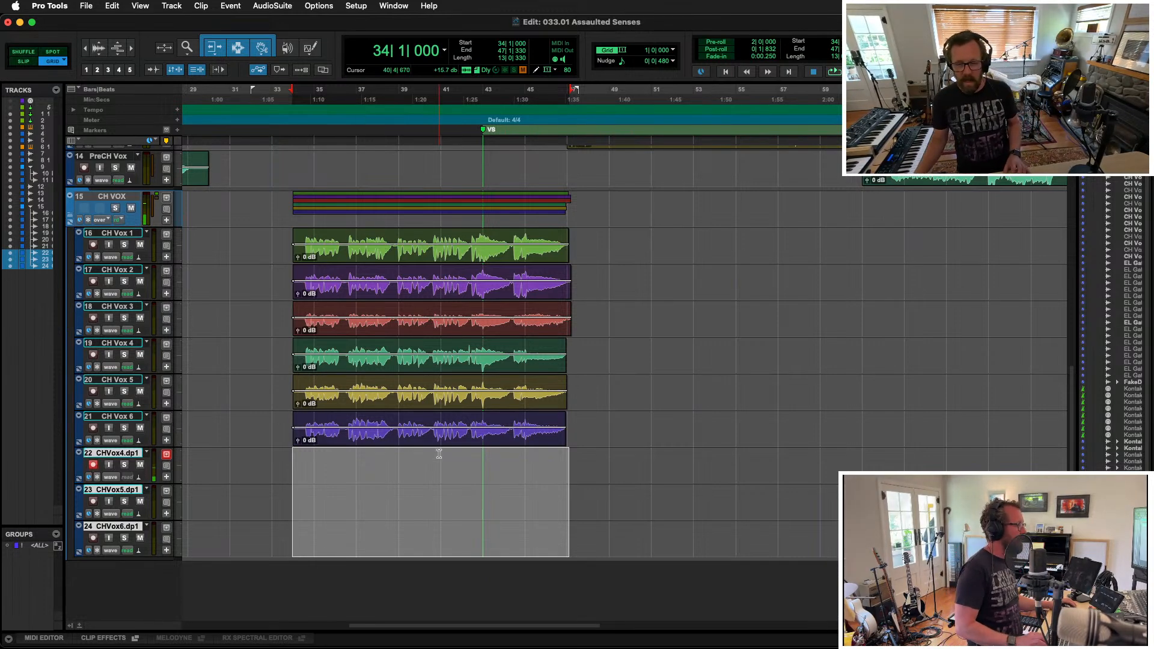
# Step: Set the start point to bar 39, audition the chorus from there, and record a vocal take on CHVox4.dp1 until just past bar 47
pyautogui.click(409, 454)
pyautogui.press('space')
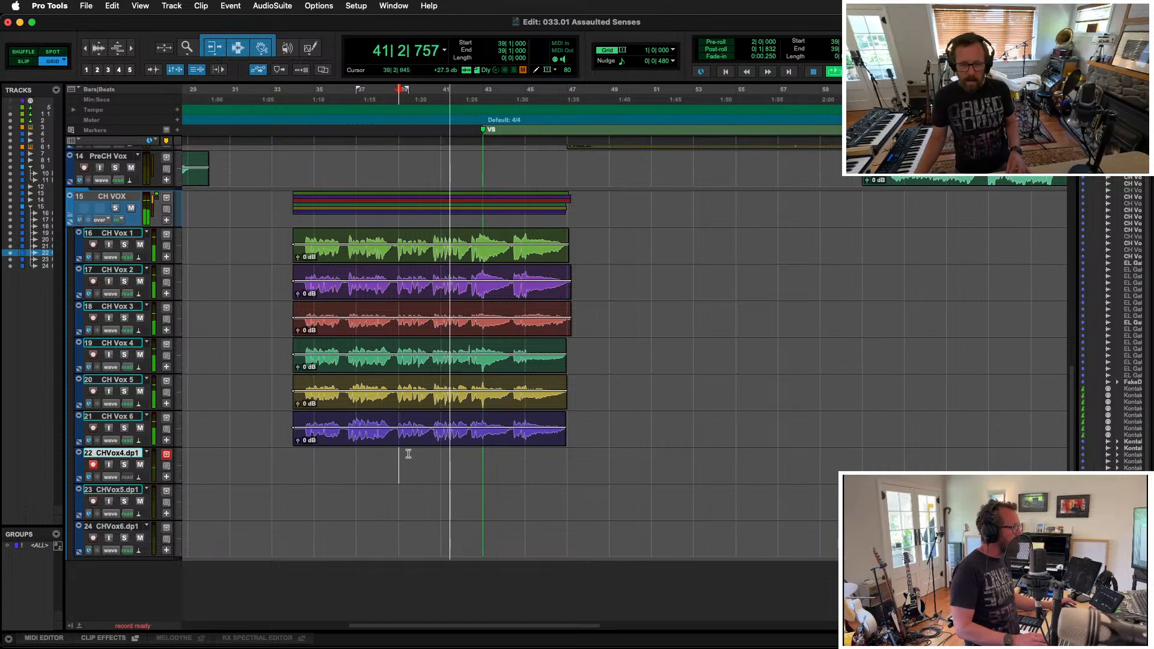
pyautogui.press('space')
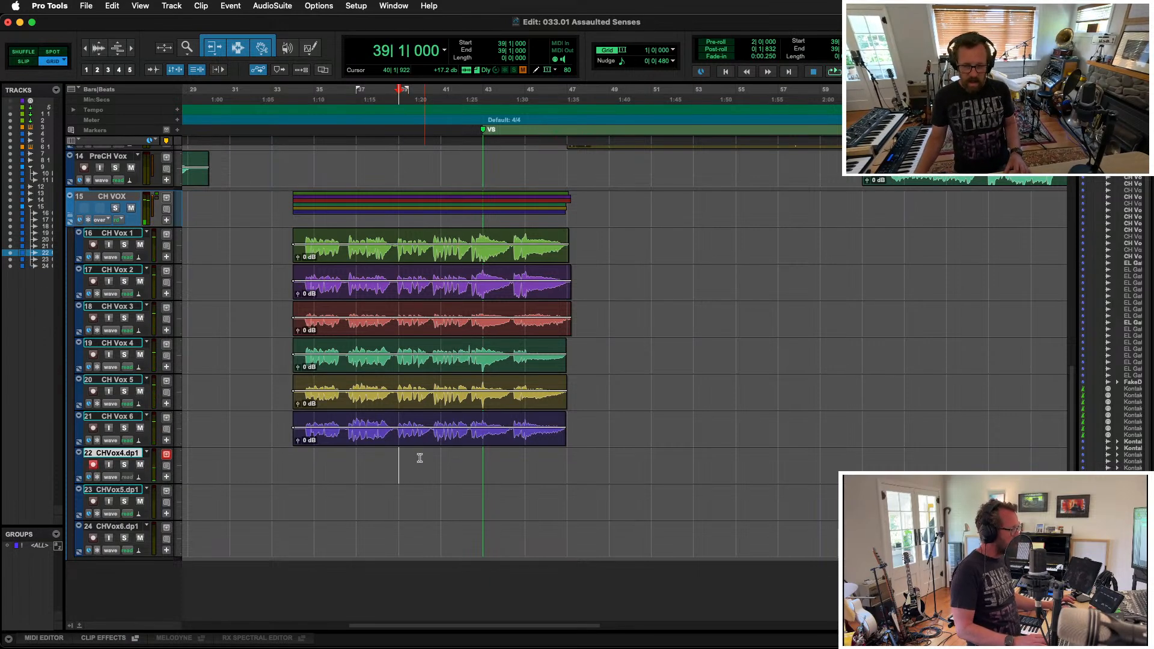
pyautogui.press('super+space')
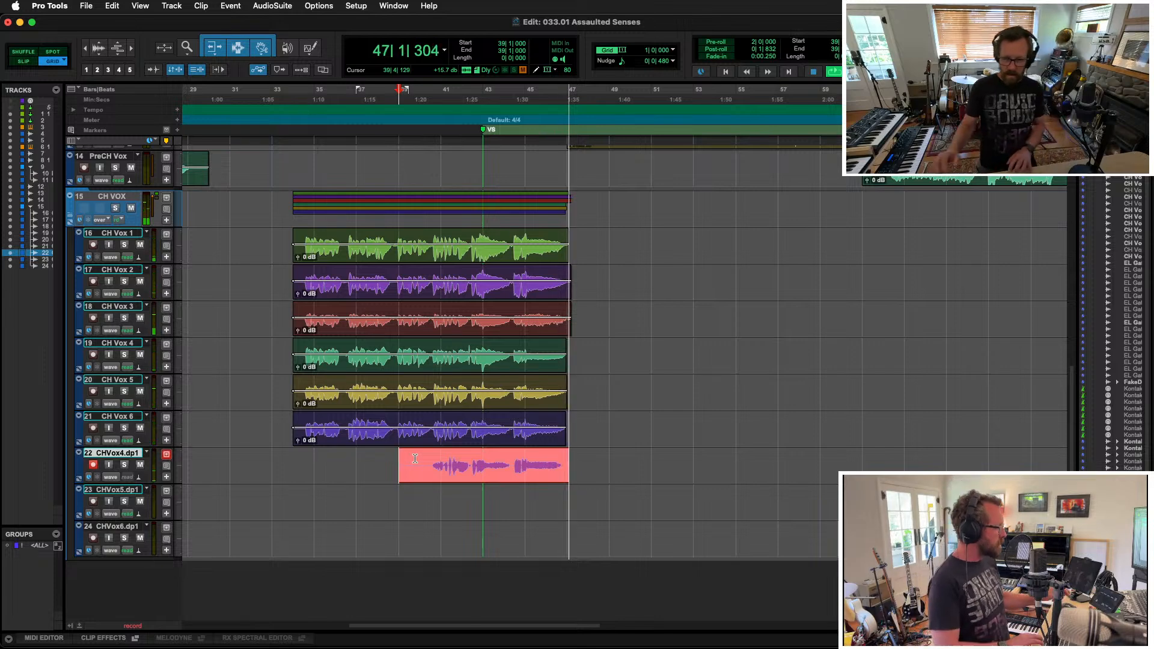
pyautogui.press('space')
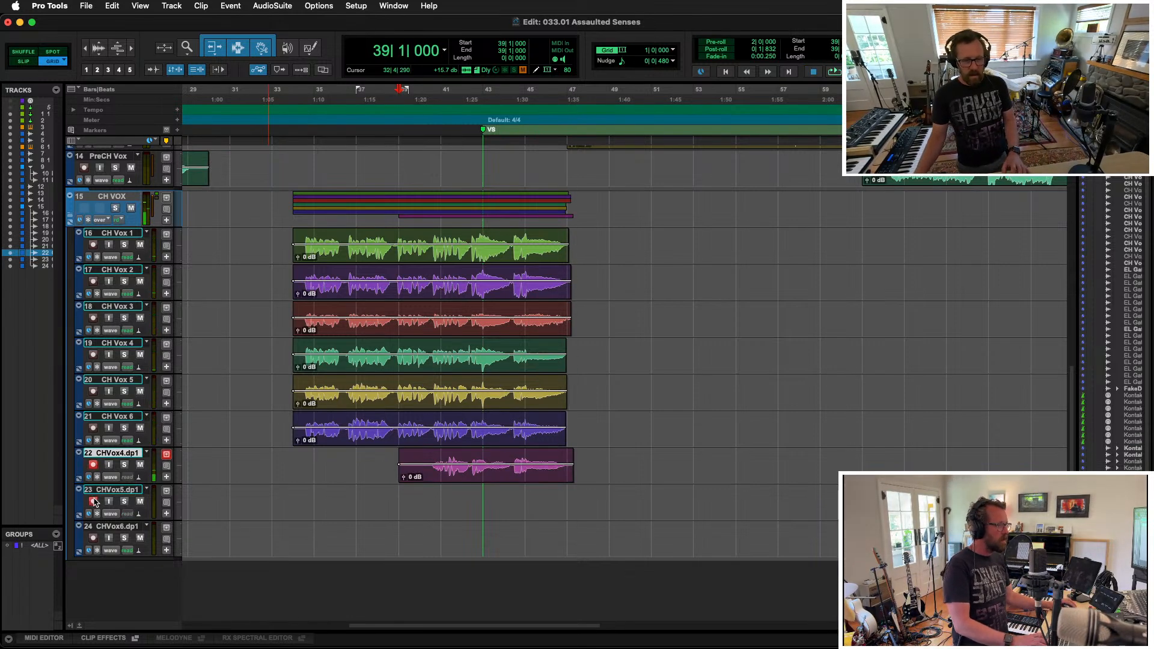
# Step: Record a vocal take from bar 39 to just past bar 47 on CHVox5.dp1, and another on CHVox6.dp1
pyautogui.press('super+space')
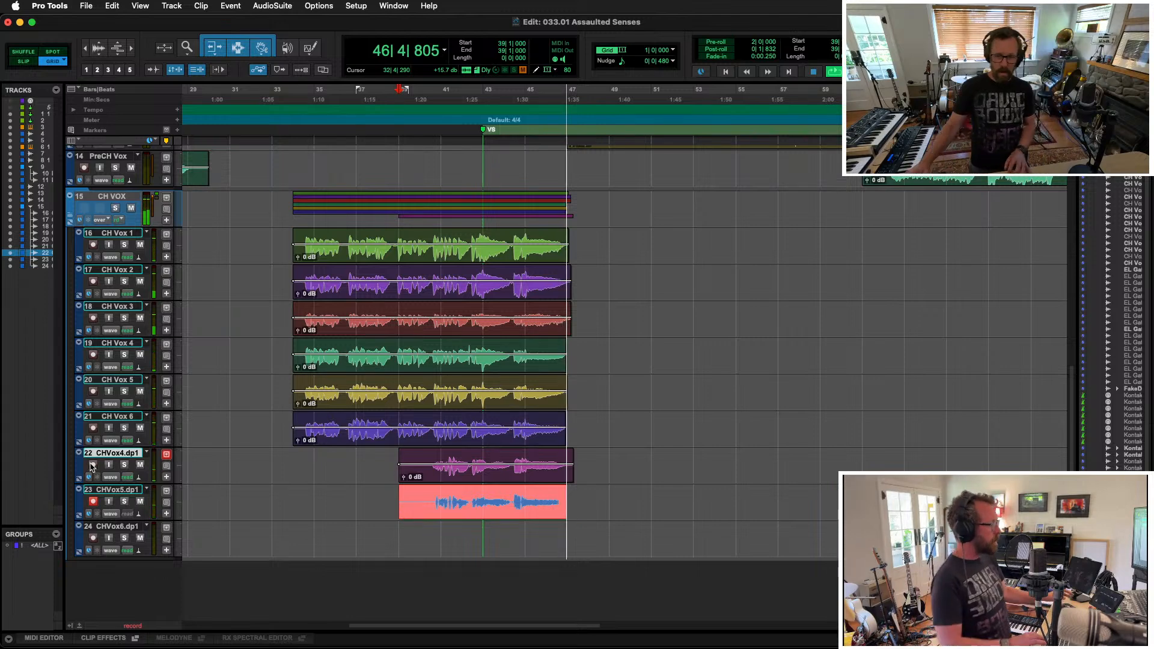
pyautogui.press('space')
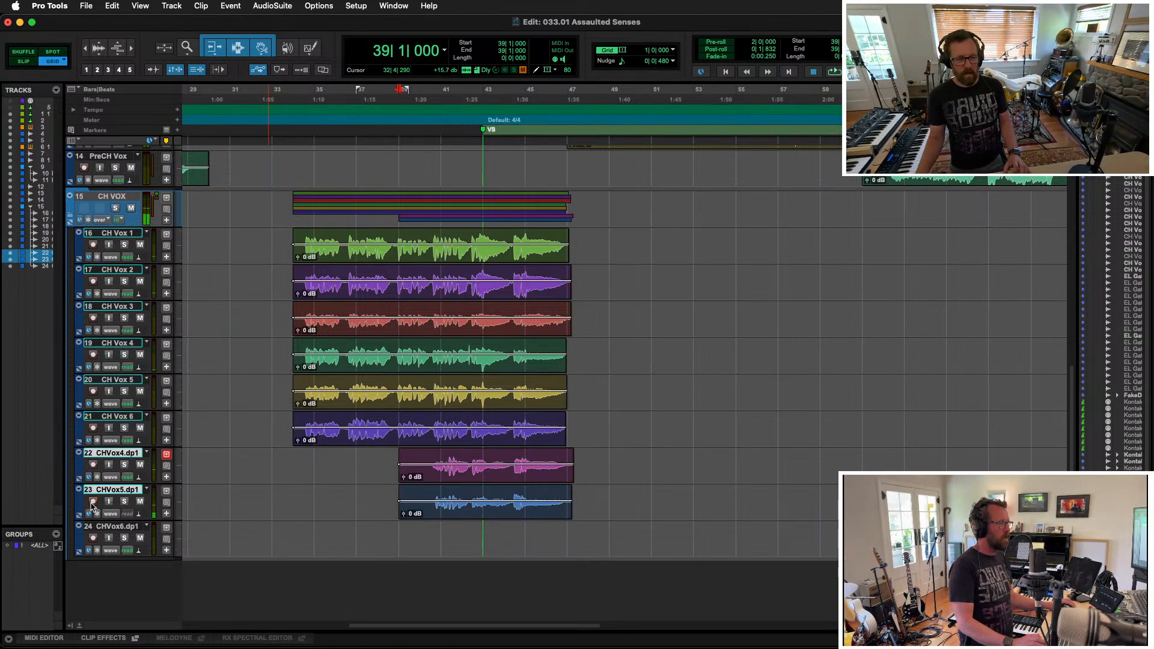
pyautogui.press('super+space')
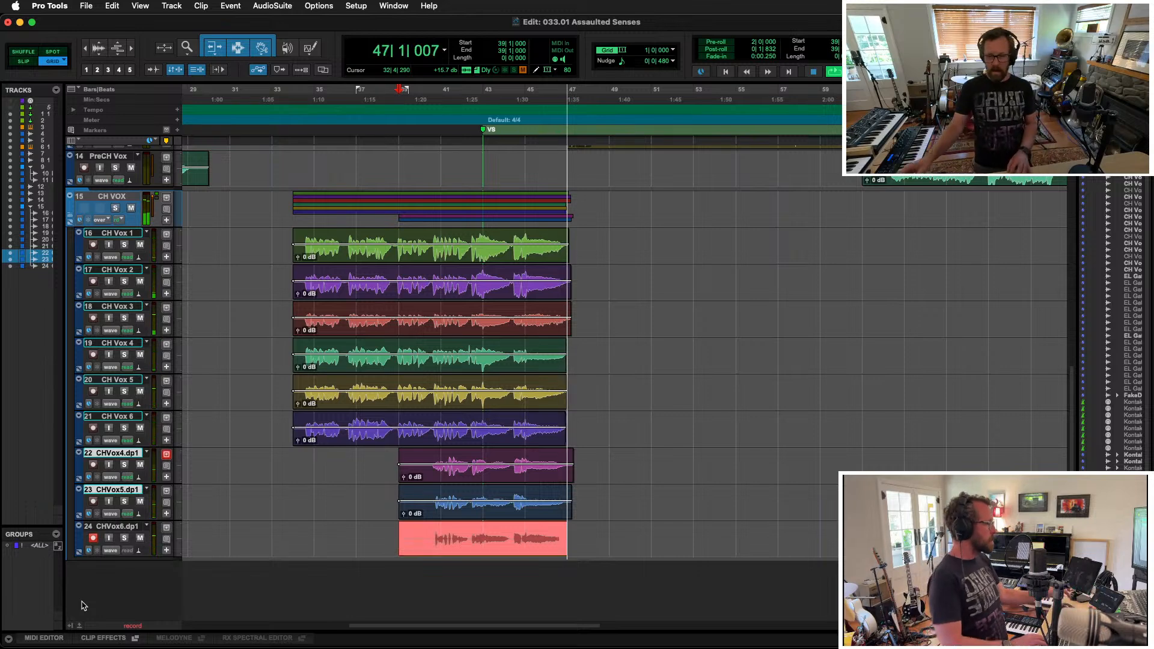
pyautogui.press('space')
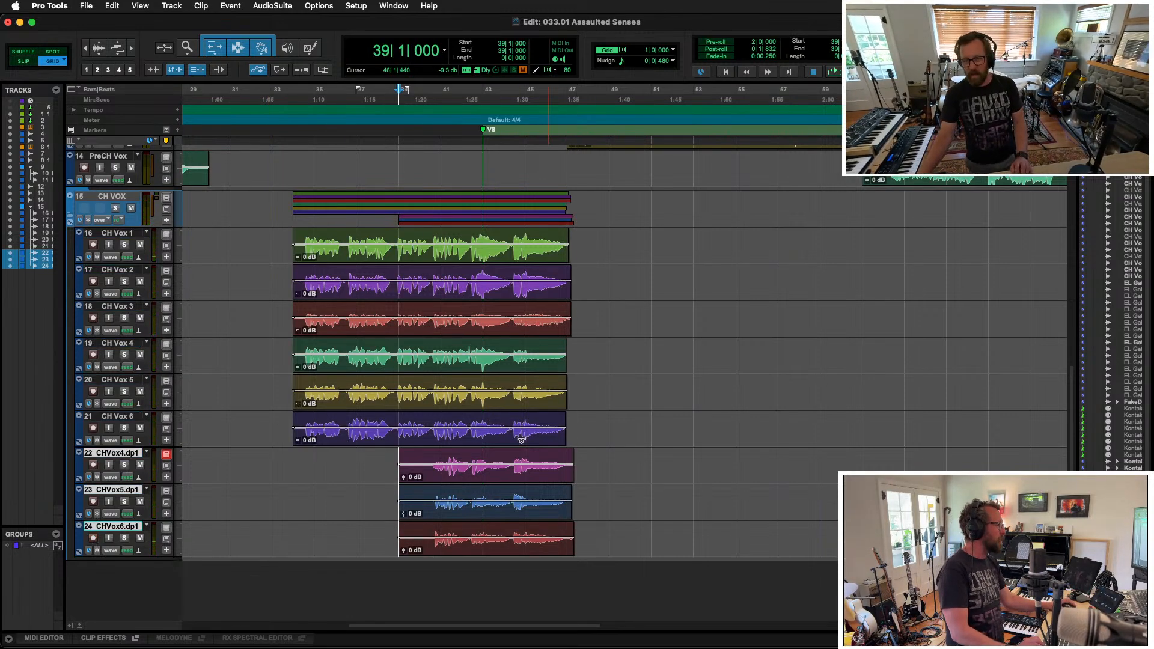
# Step: Delete the take on CHVox4.dp1 and record a replacement from bar 39 until past the end of the chorus
pyautogui.click(475, 473)
pyautogui.press('Delete')
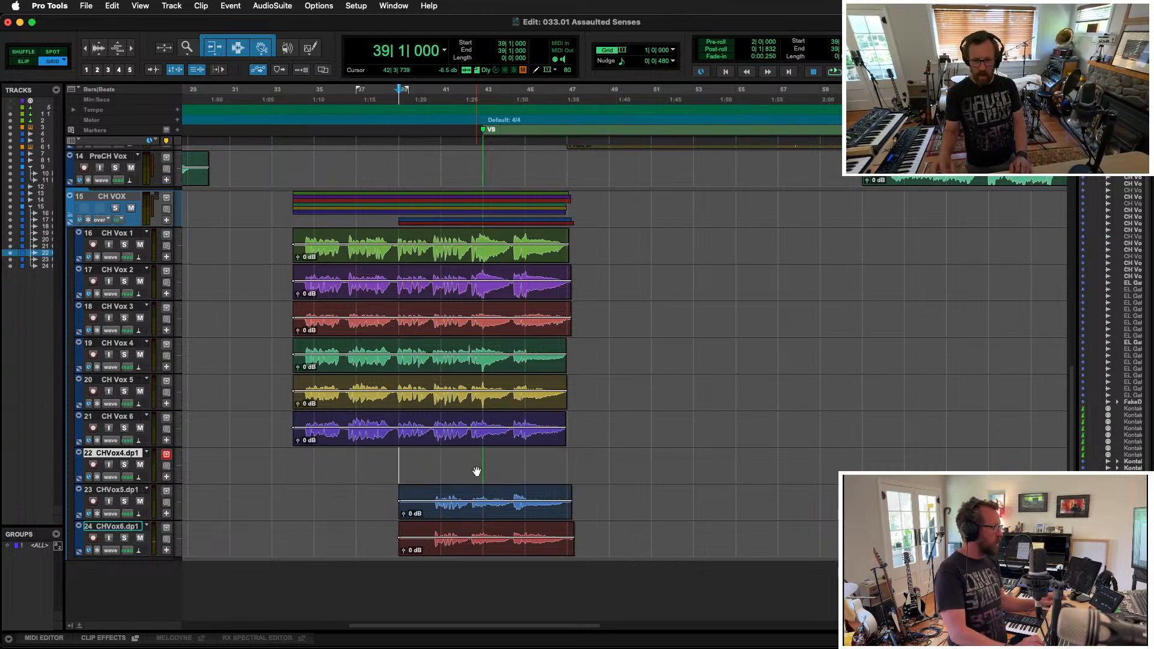
pyautogui.press('super+space')
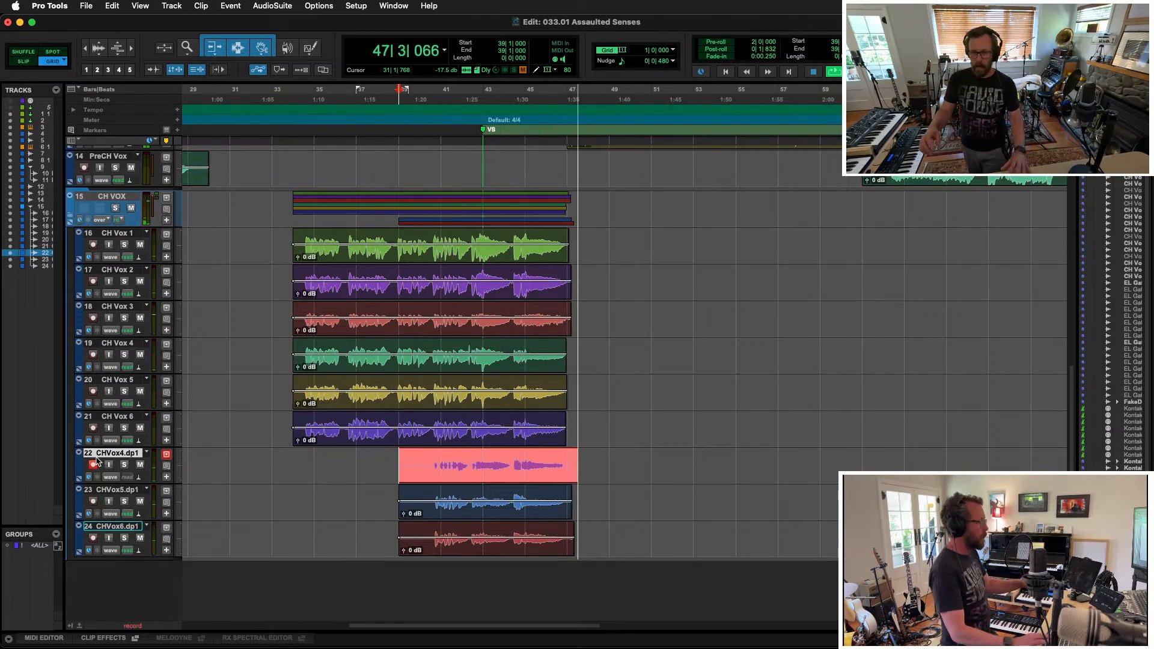
pyautogui.press('space')
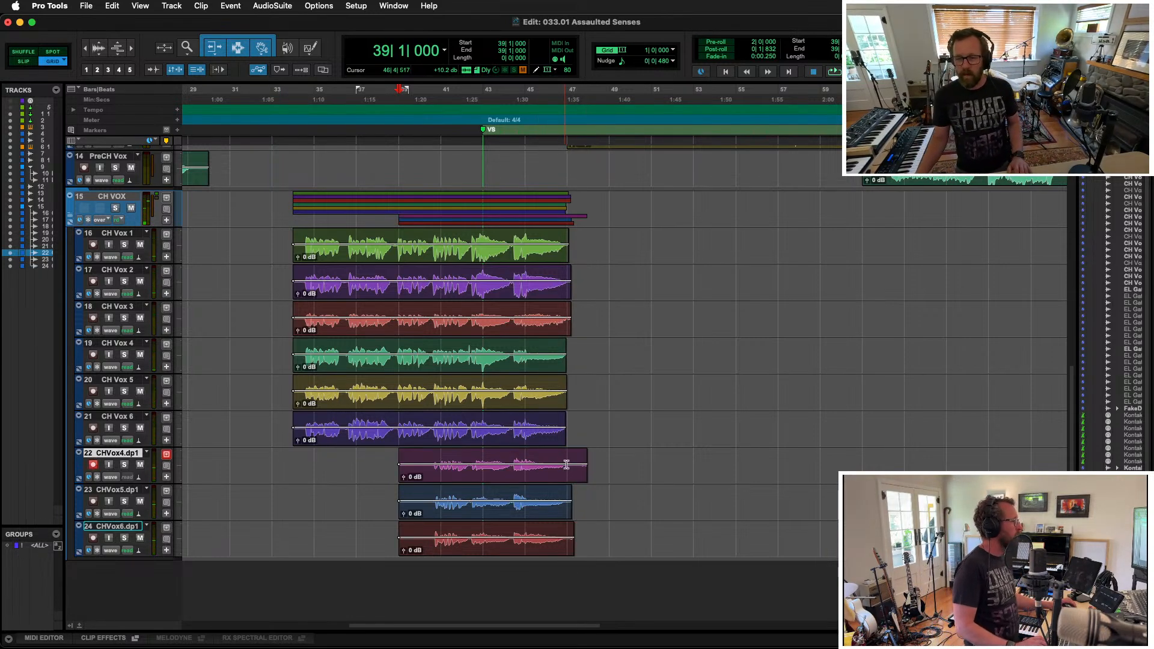
pyautogui.press('a')
pyautogui.press('super+z')
pyautogui.press('super+z')
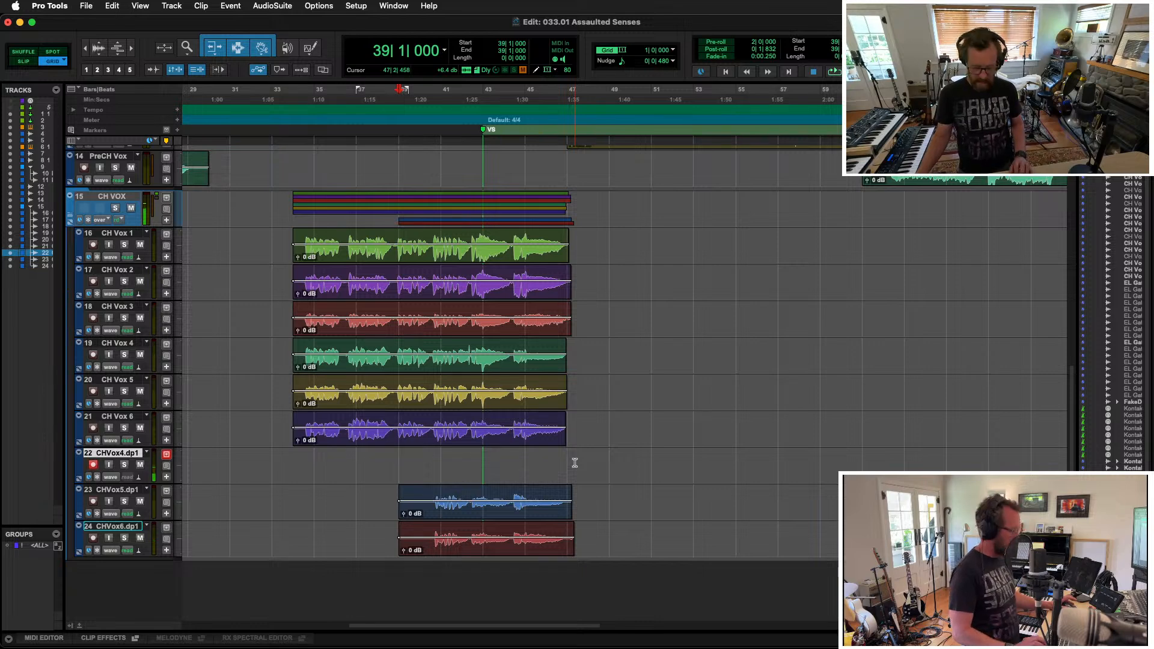
pyautogui.press('super+shift+z')
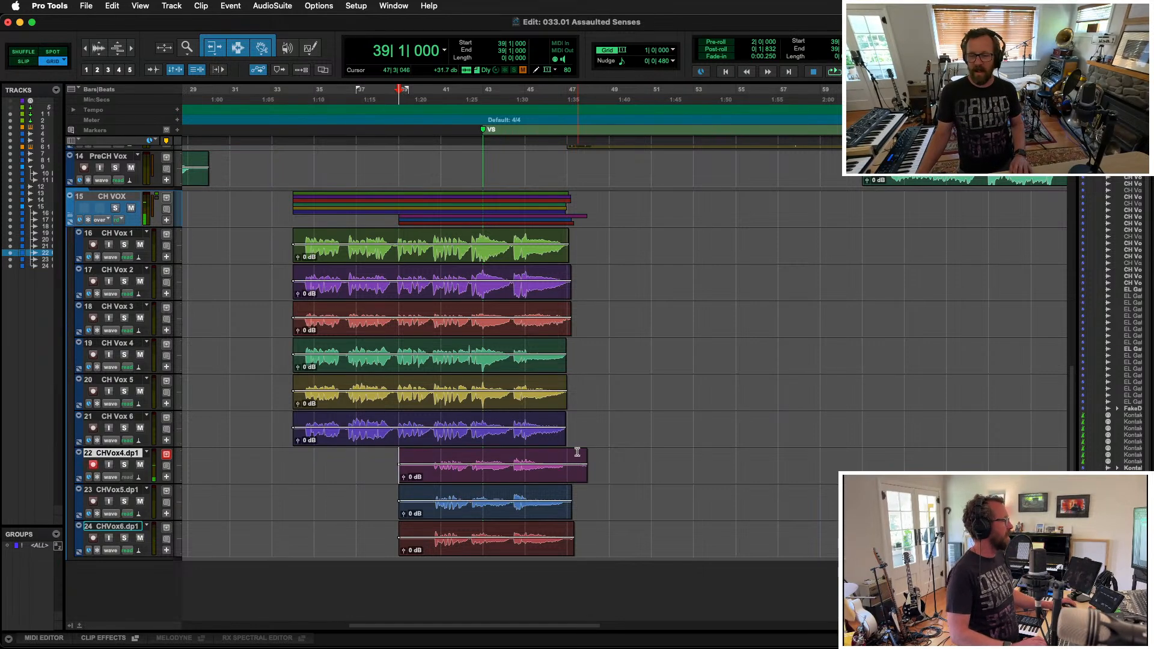
# Step: Trim the ends of the new clips on CHVox4.dp1, CHVox5.dp1 and CHVox6.dp1 to bar 47
pyautogui.press('s')
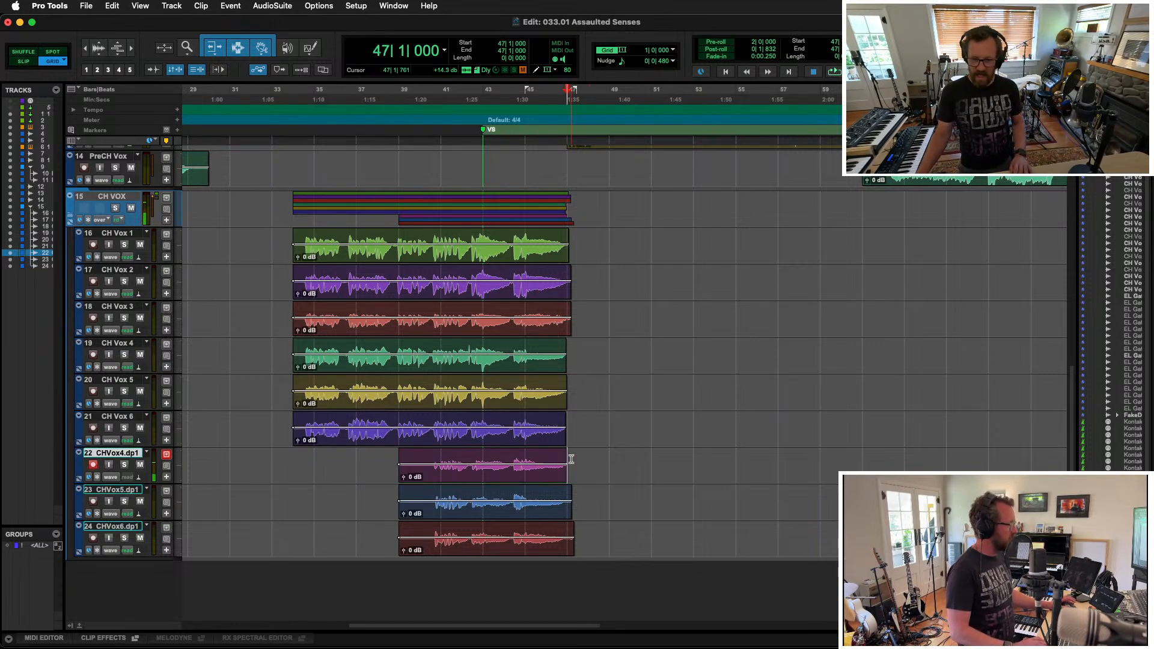
pyautogui.press(';')
pyautogui.press('s')
pyautogui.press(';')
pyautogui.press('s')
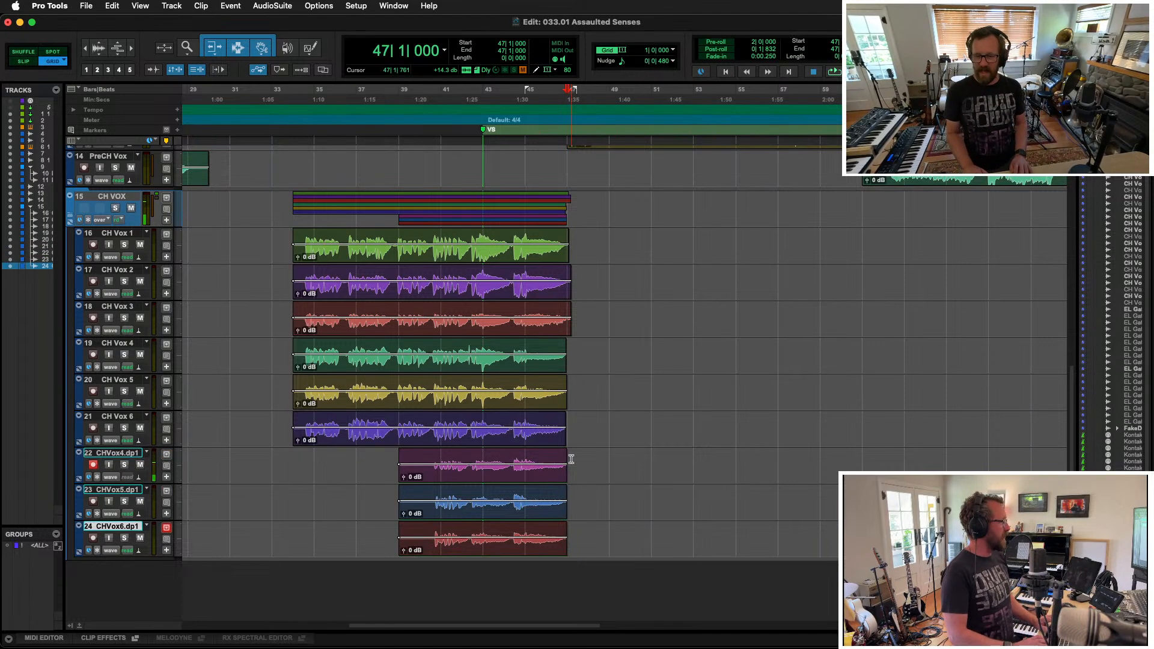
# Step: Trim the starts of the three new clips on CHVox4.dp1, CHVox5.dp1 and CHVox6.dp1 to bar 40
pyautogui.click(426, 457)
pyautogui.press('a')
pyautogui.press(';')
pyautogui.press('a')
pyautogui.press(';')
pyautogui.press('a')
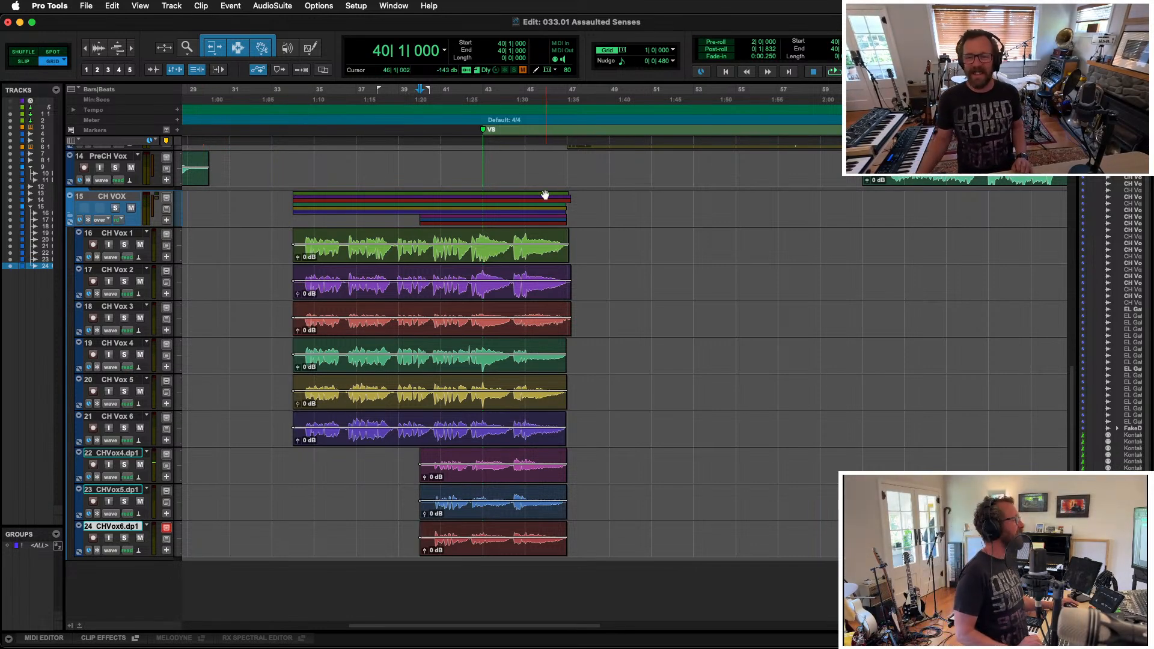
# Step: Audition the song from bar 71 to locate the second chorus entry, and place the edit cursor at bar 75 on CH Vox 2
pyautogui.press('r')
pyautogui.scroll(5, 544, 209)
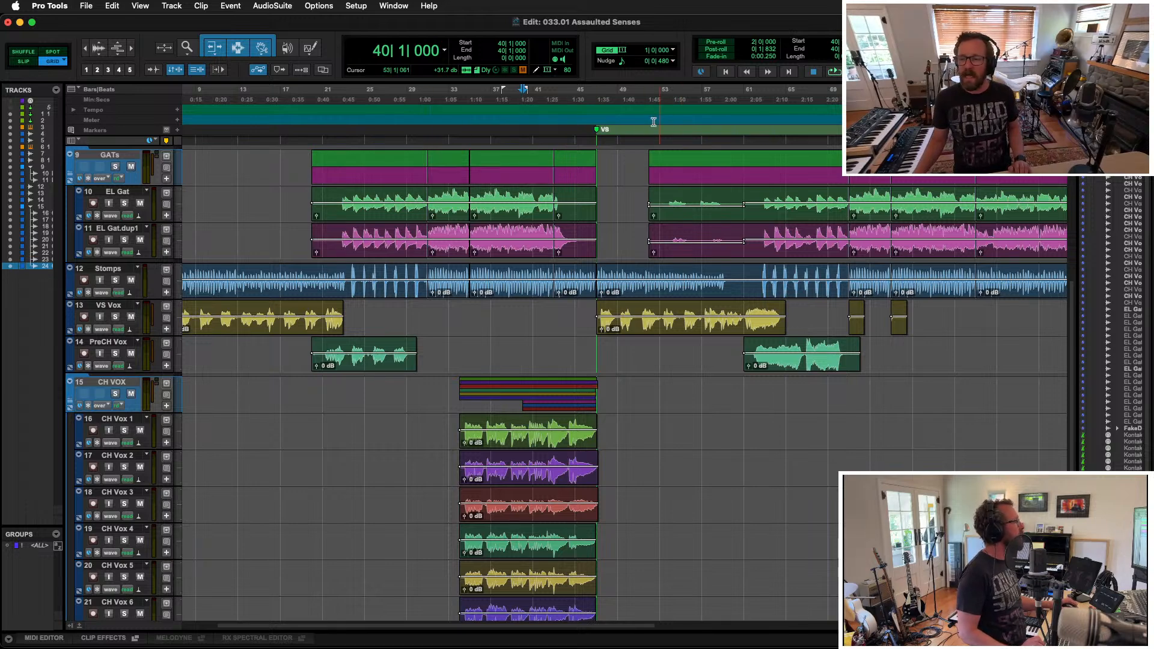
pyautogui.scroll(-3, 697, 511)
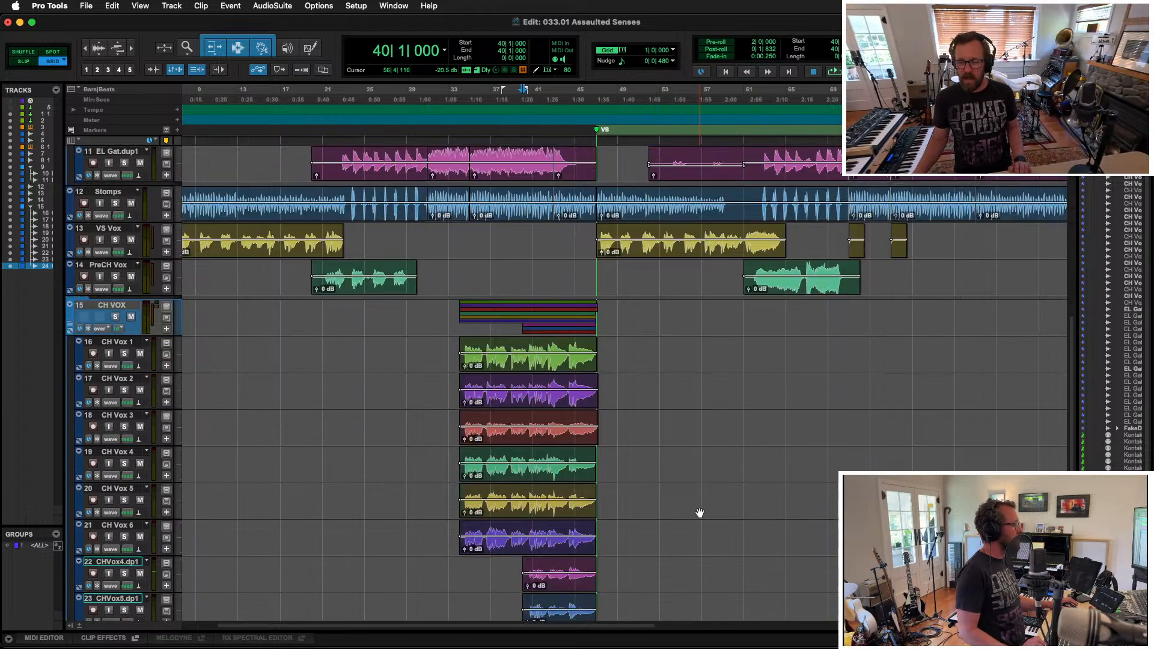
pyautogui.click(542, 312)
pyautogui.keyDown('shift'); pyautogui.click(551, 367); pyautogui.keyUp('shift')
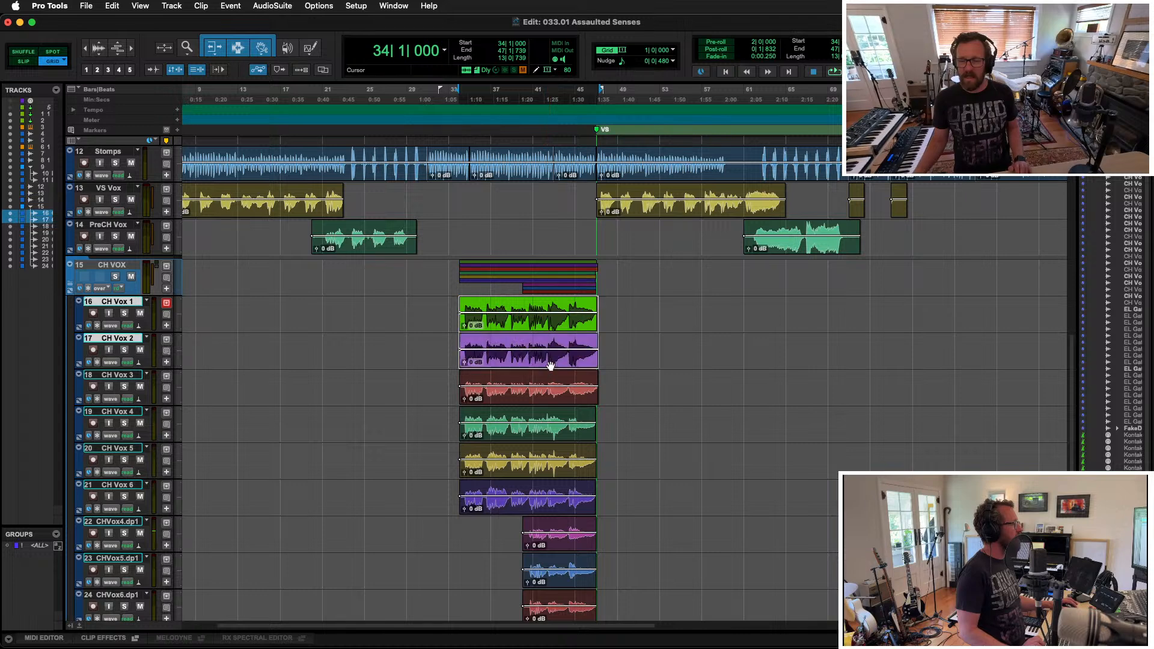
pyautogui.press('Tab')
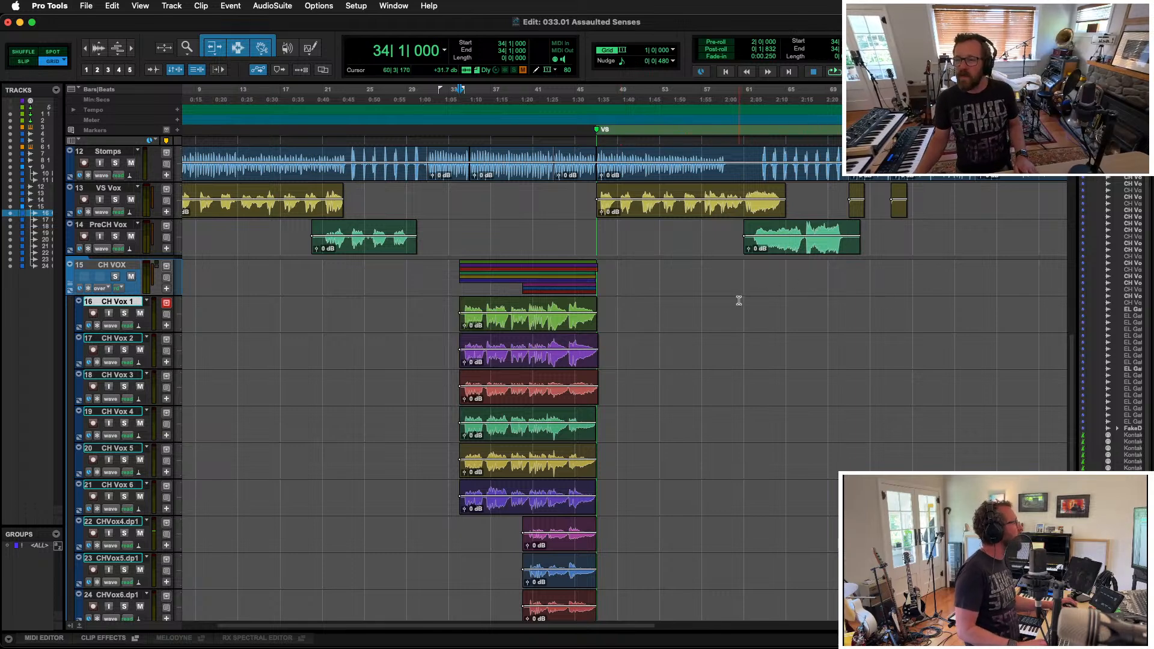
pyautogui.press('space')
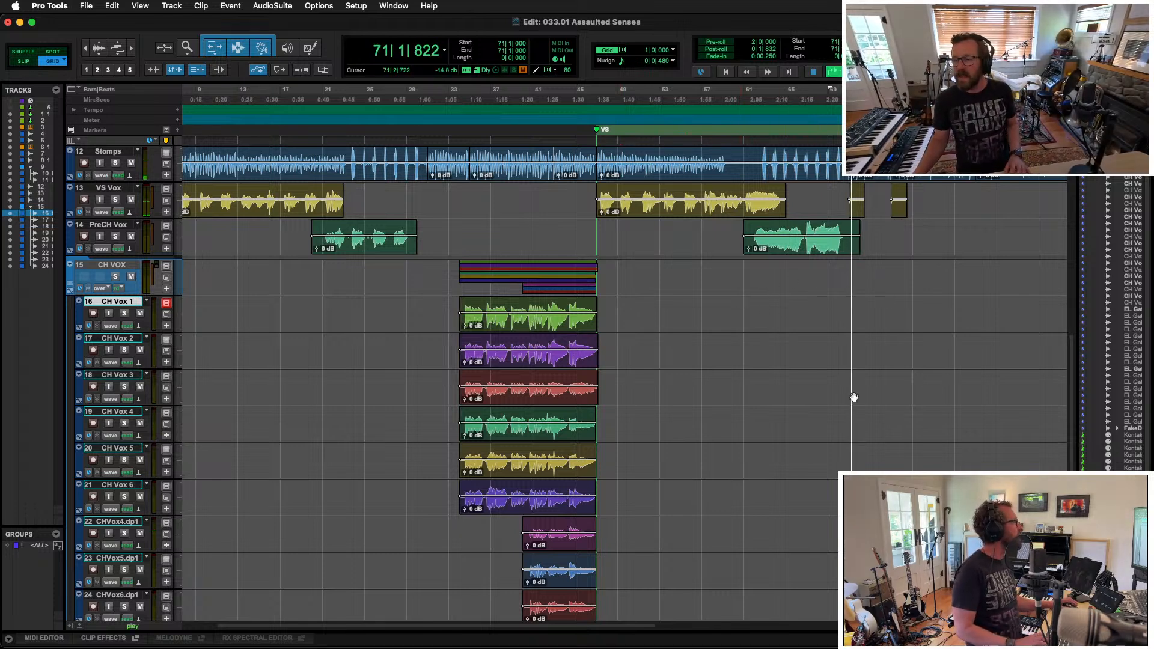
pyautogui.press('space')
pyautogui.click(884, 341)
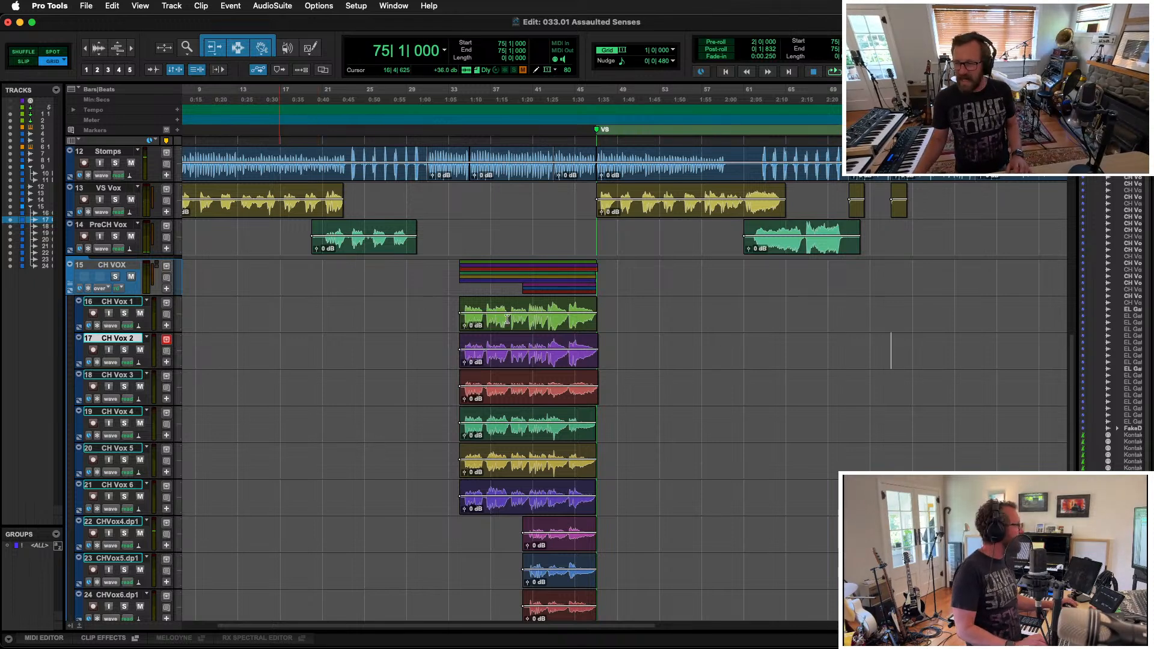
# Step: Record-arm CH Vox 1, audition the first chorus from bar 34 as a reference, and set the record start to bar 74
pyautogui.click(111, 304)
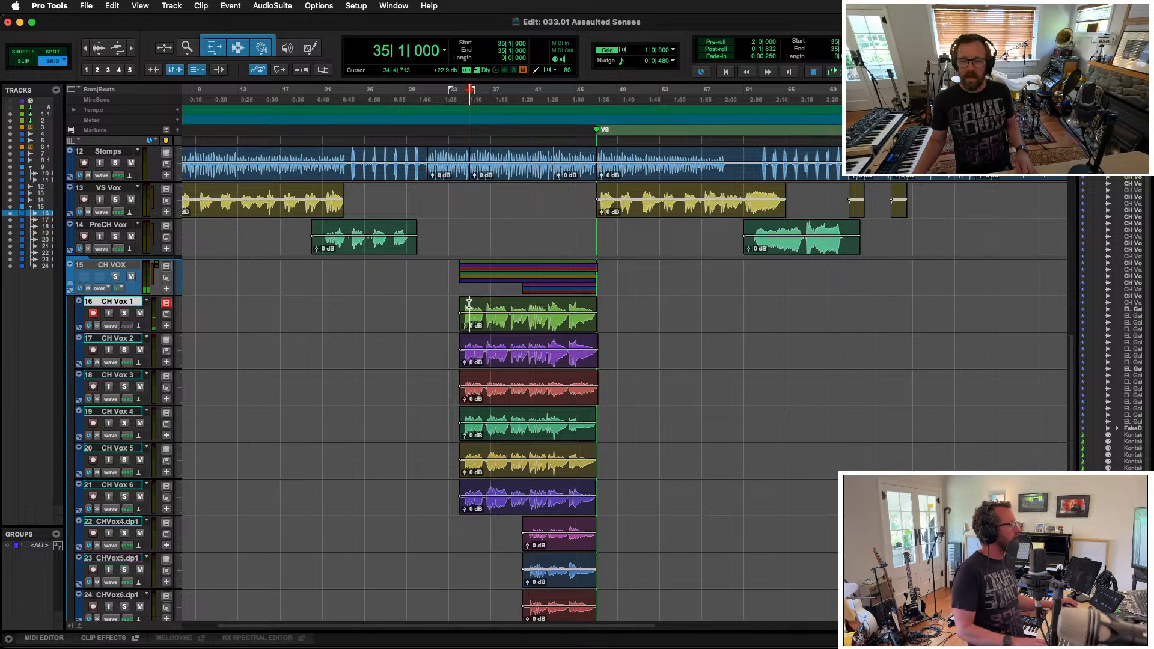
pyautogui.press('space')
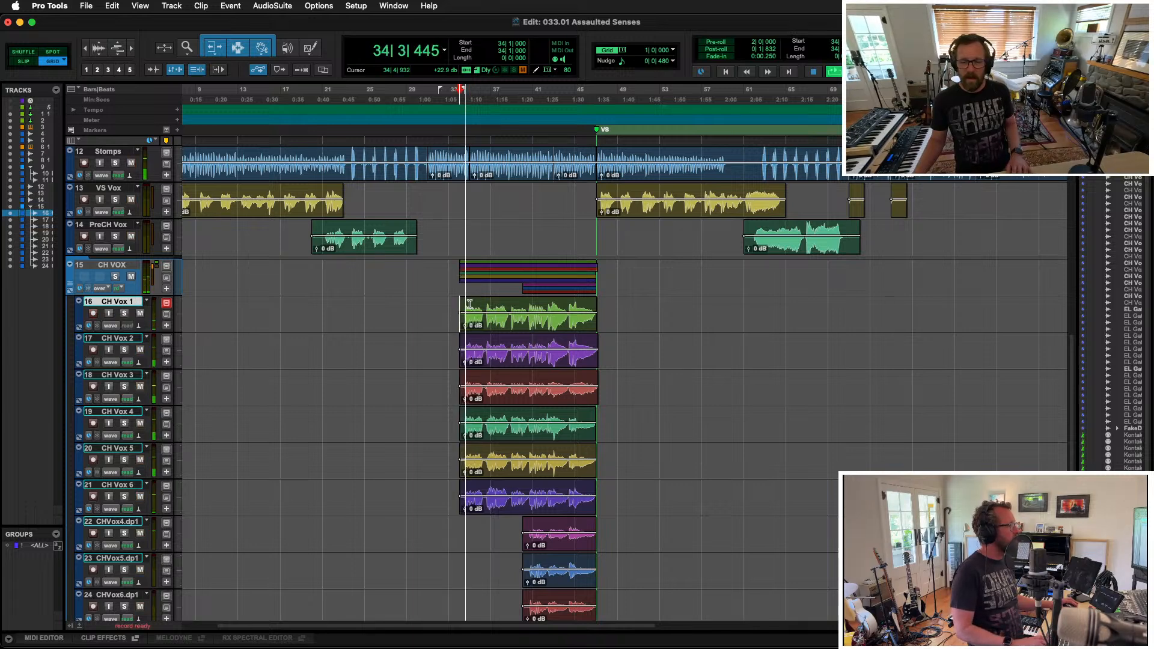
pyautogui.press('space')
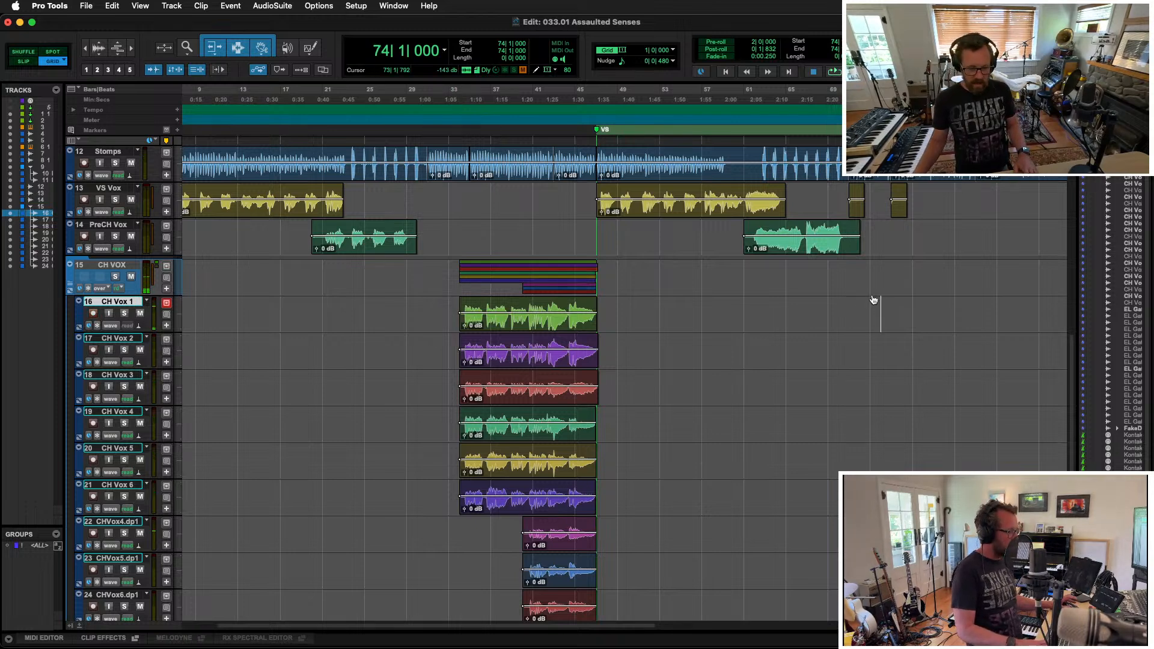
# Step: Show the CH 2 lyrics in UpNote beside the Pro Tools edit window, with the empty CH Vox tracks around bar 74 in view
pyautogui.press('super+Tab')
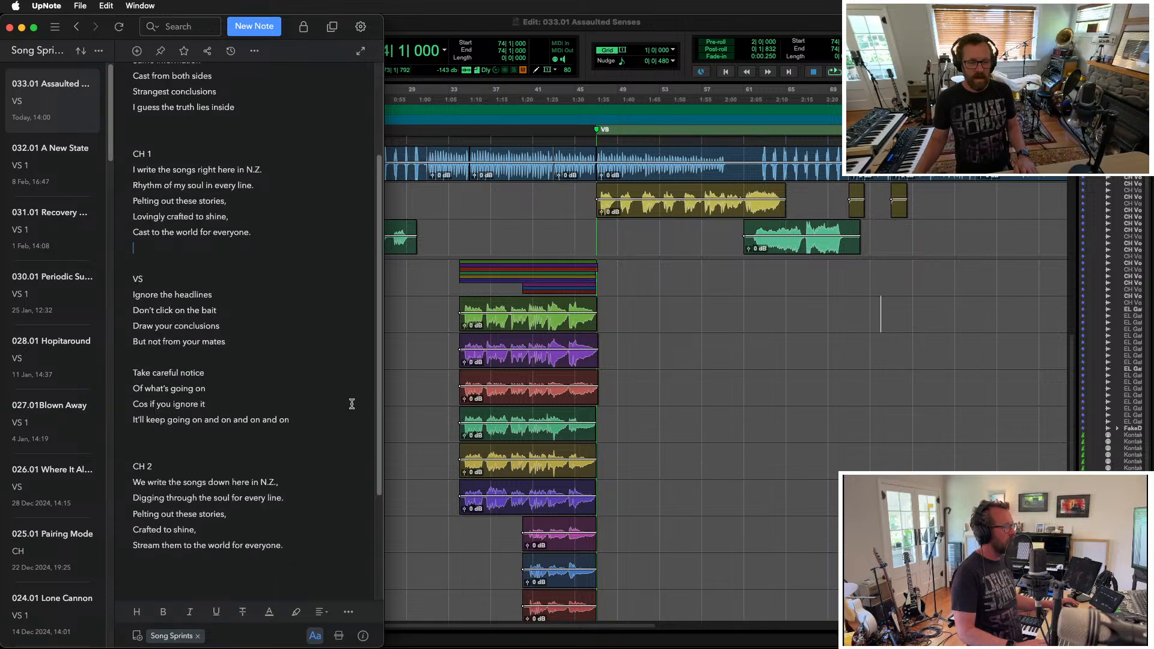
pyautogui.scroll(-5, 352, 402)
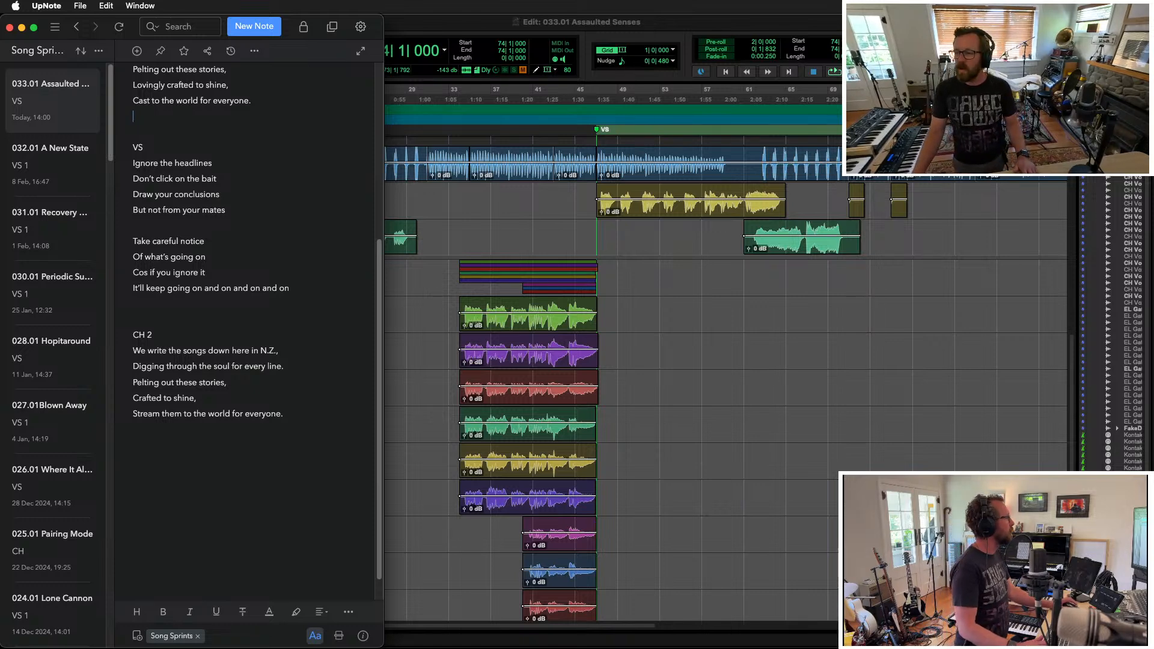
pyautogui.press('super+Tab')
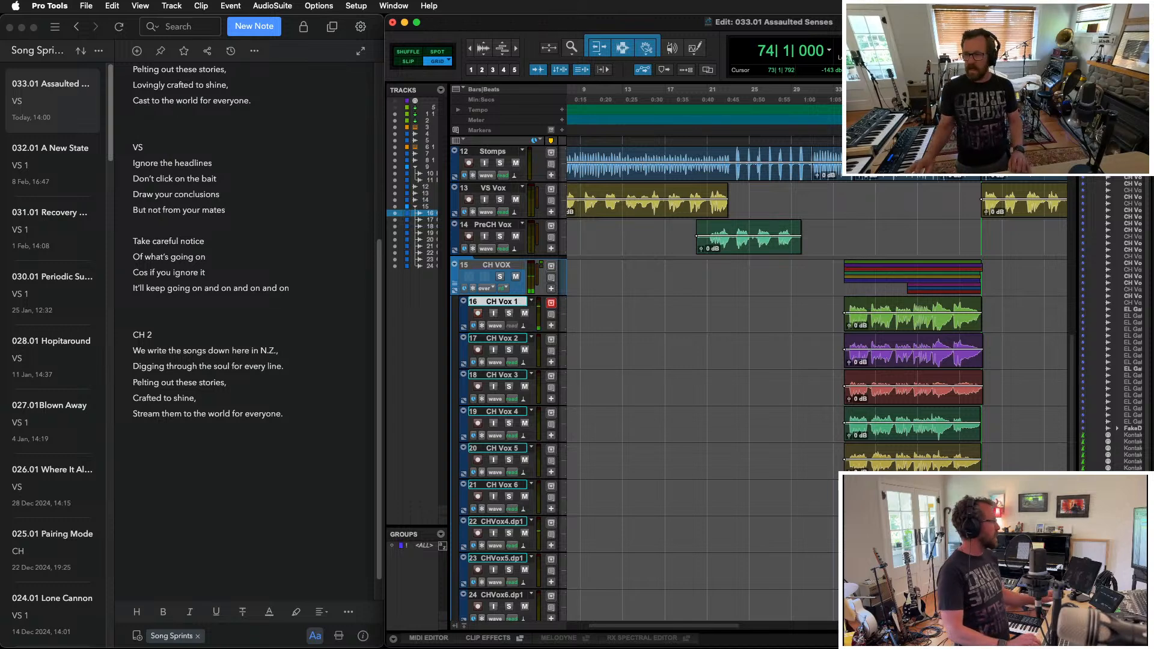
pyautogui.hscroll(10, 803, 510)
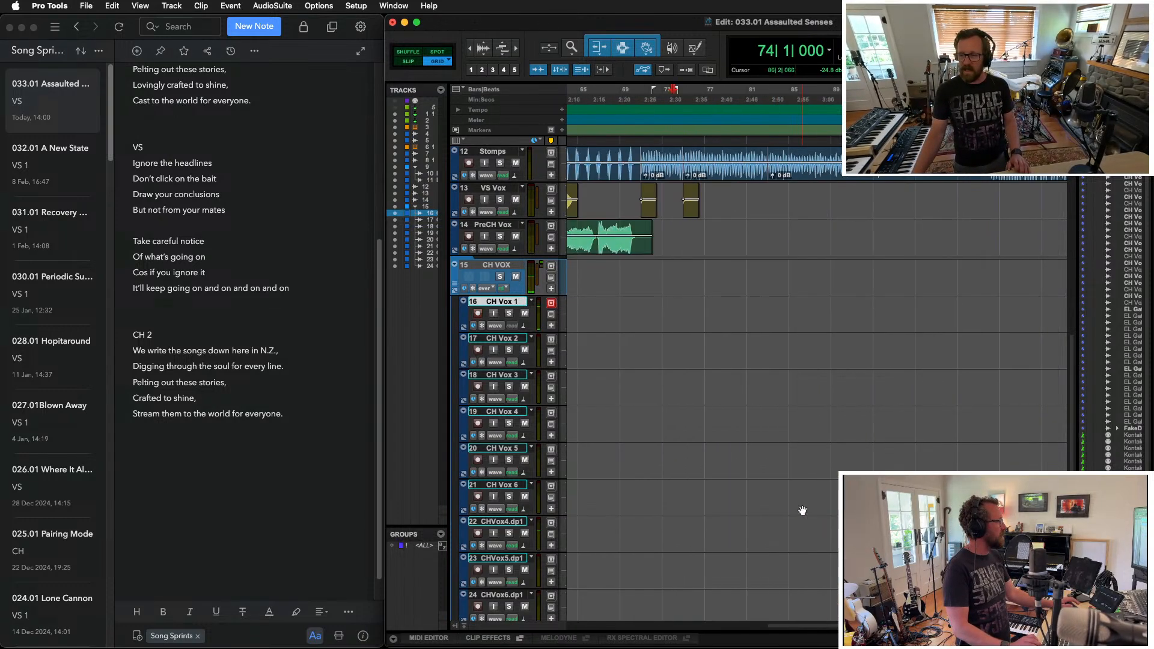
pyautogui.hscroll(5, 804, 509)
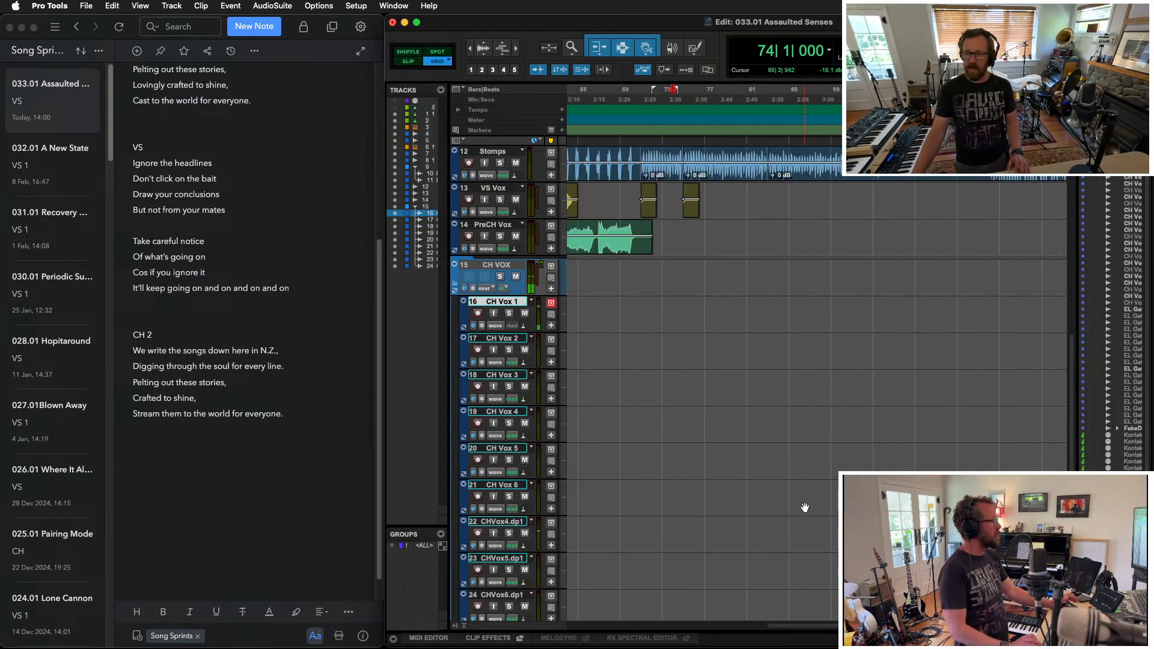
pyautogui.scroll(-3, 803, 506)
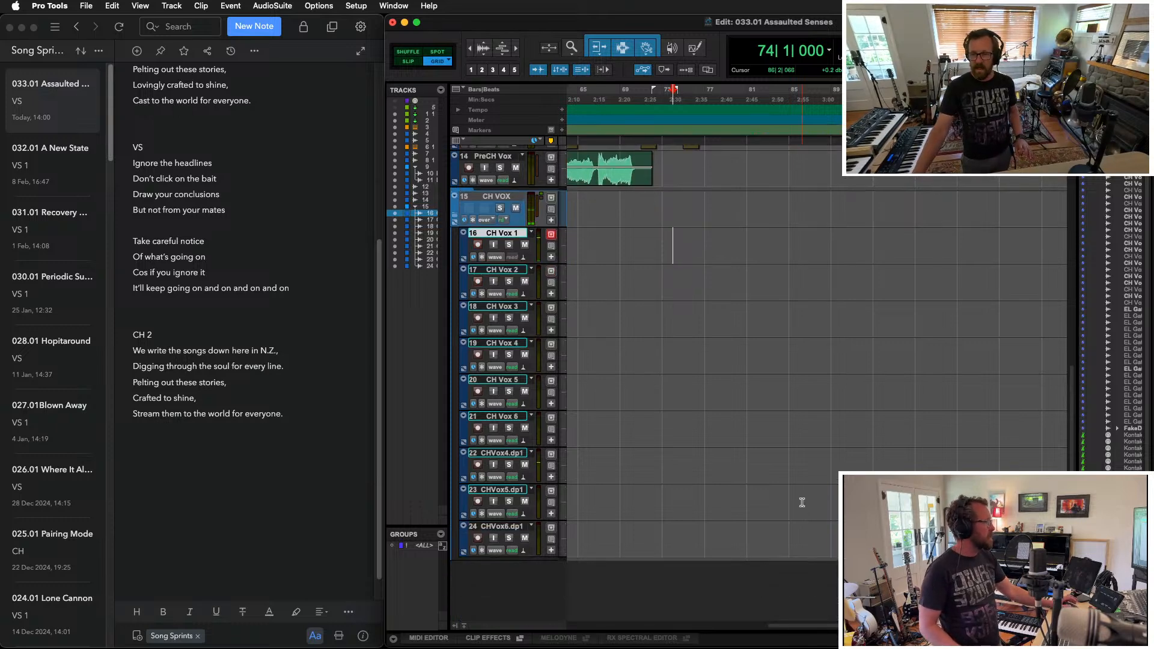
# Step: Record the second-chorus vocal on CH Vox 1 from bar 74 to about bar 95, discarding the false start
pyautogui.press('super+space')
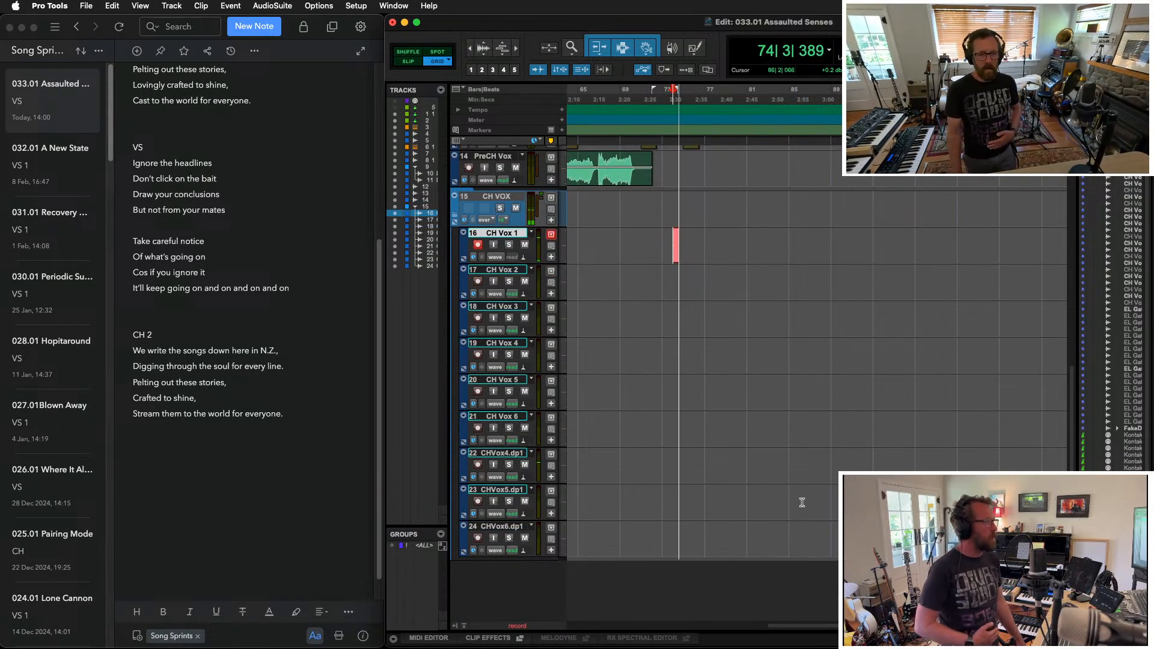
pyautogui.press('super+period')
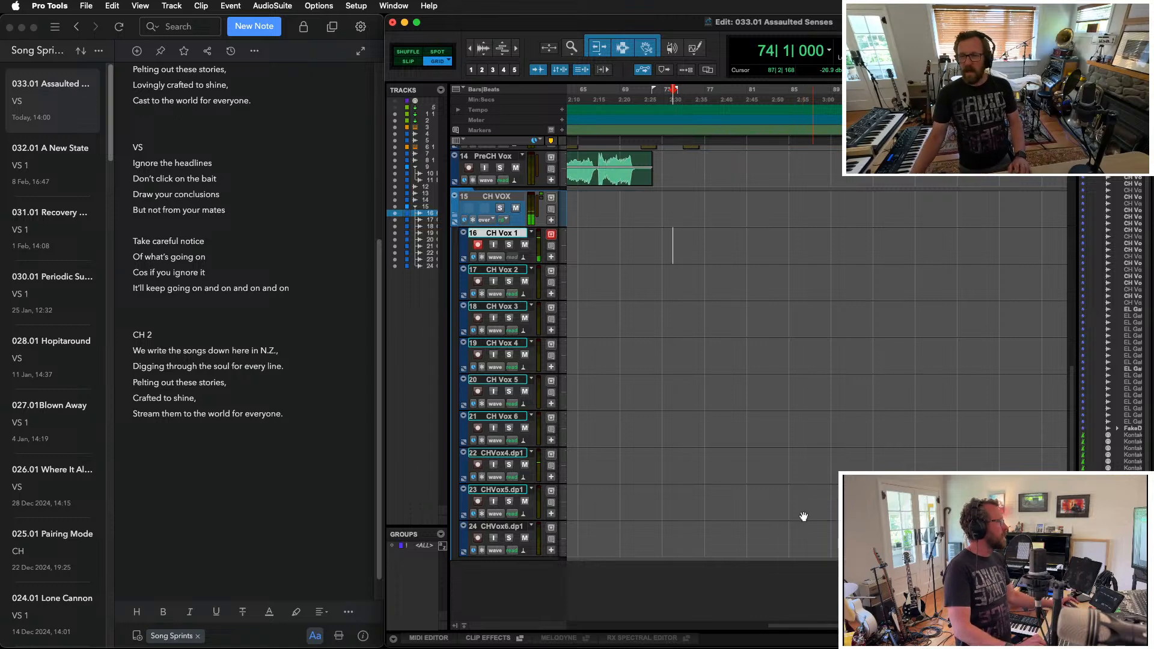
pyautogui.scroll(3, 805, 513)
pyautogui.scroll(2, 805, 512)
pyautogui.scroll(-3, 805, 512)
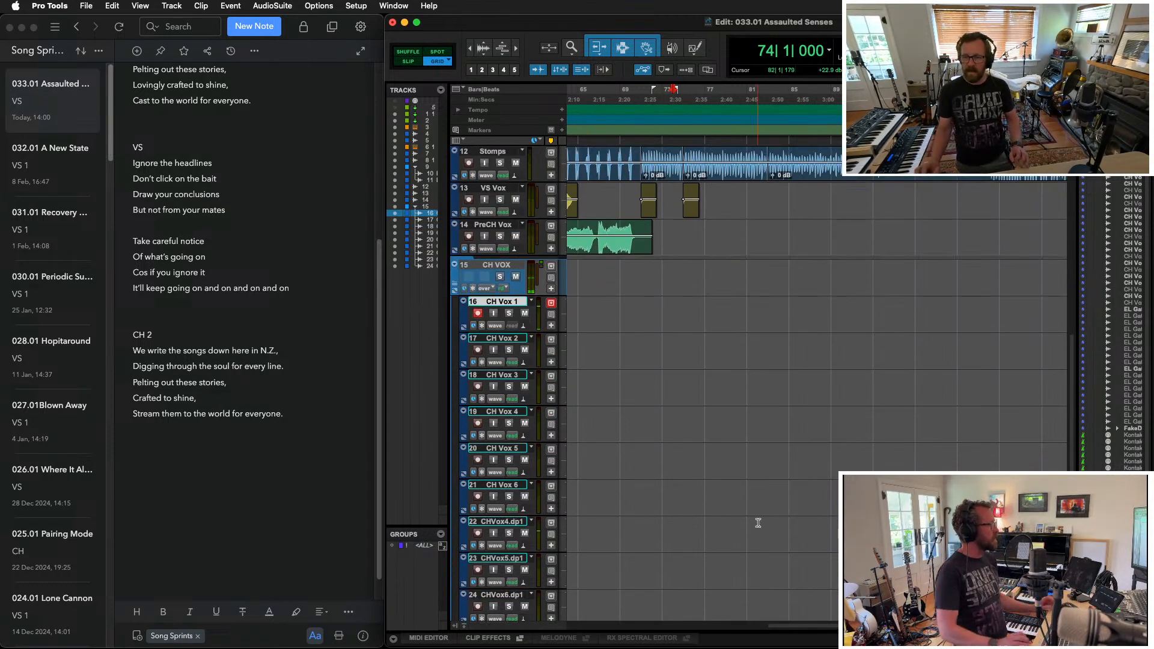
pyautogui.press('super+space')
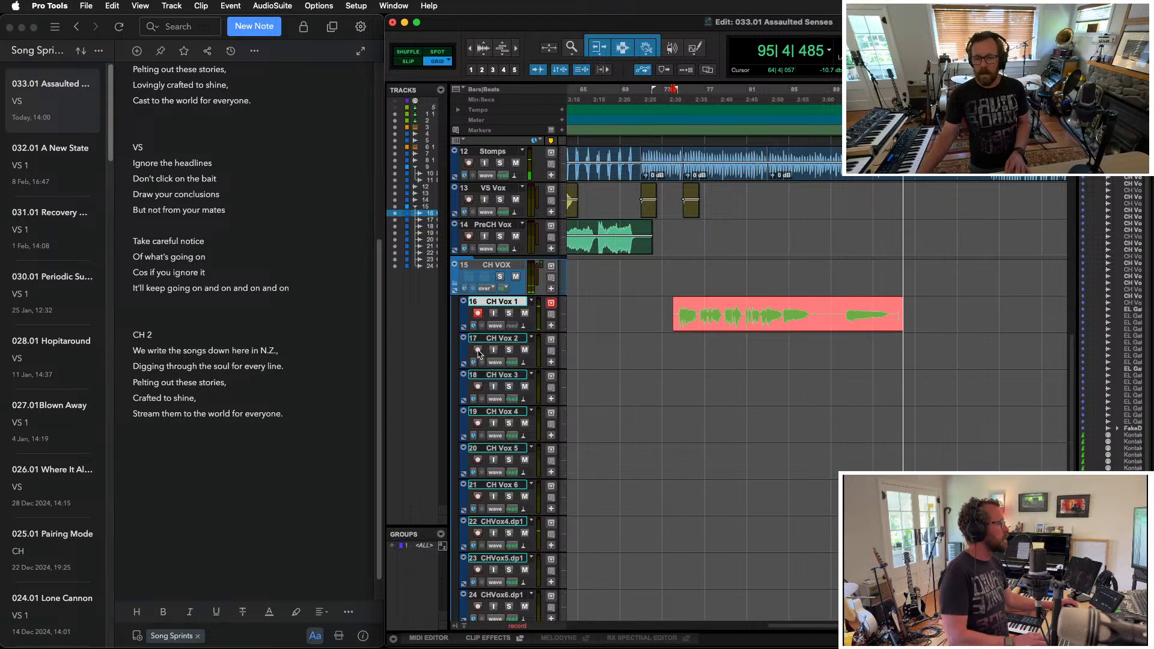
pyautogui.press('space')
# Step: Record two more second-chorus vocal takes on CH Vox 2 and CH Vox 3, each from bar 74 to about bar 95
pyautogui.click(478, 349)
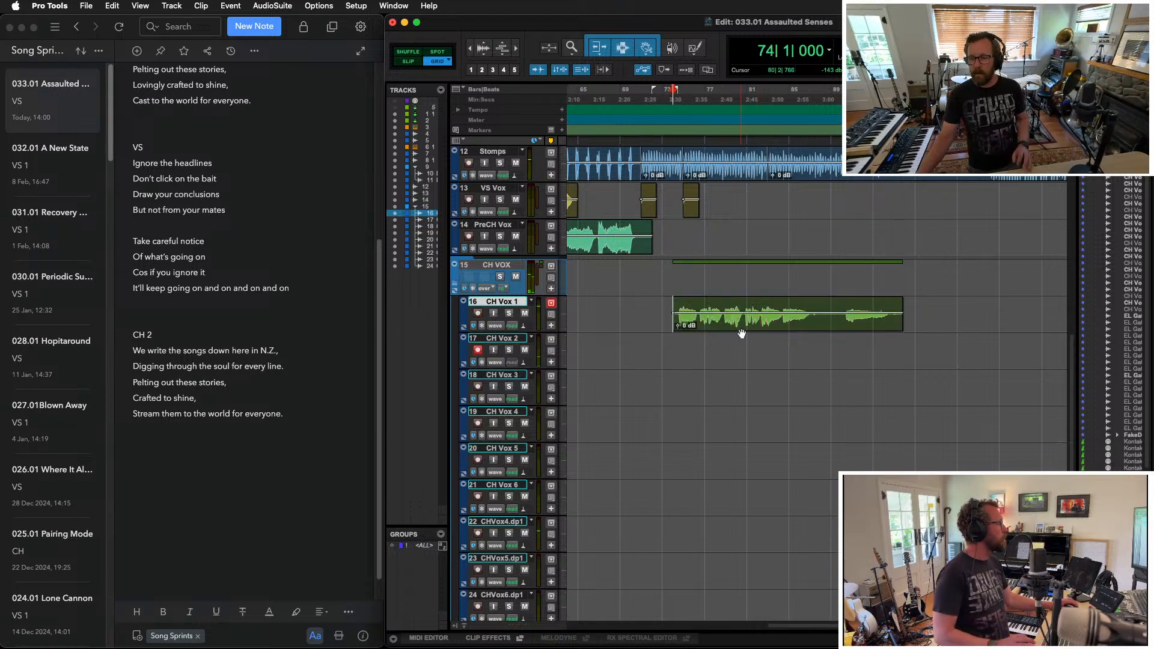
pyautogui.press('super+space')
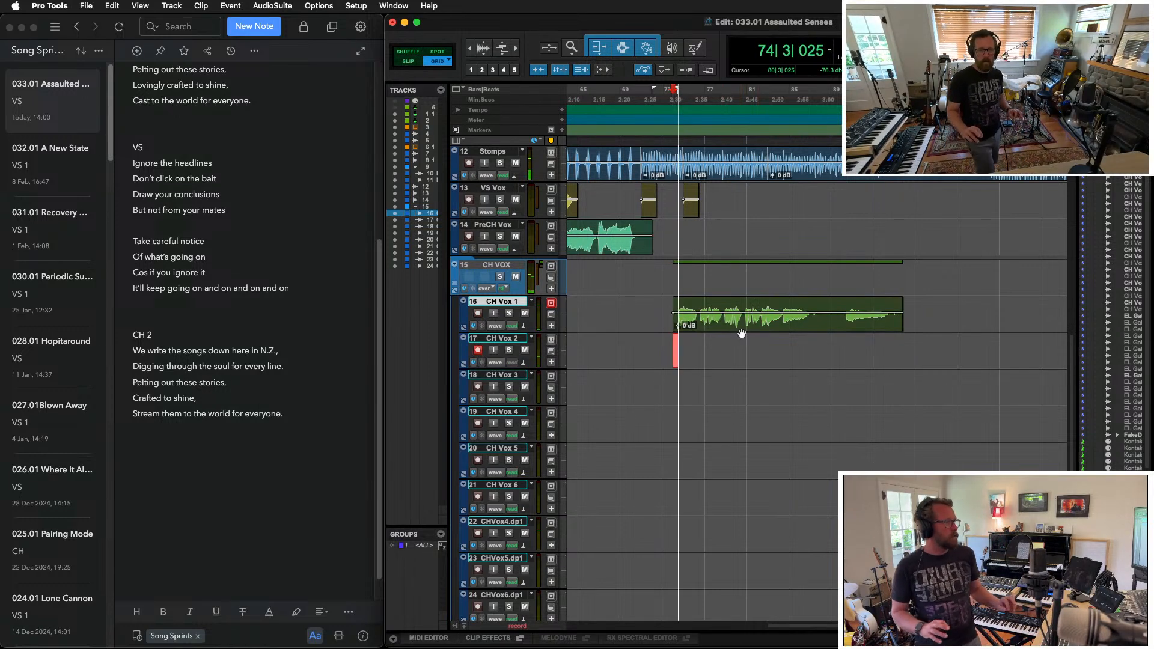
pyautogui.press('super+period')
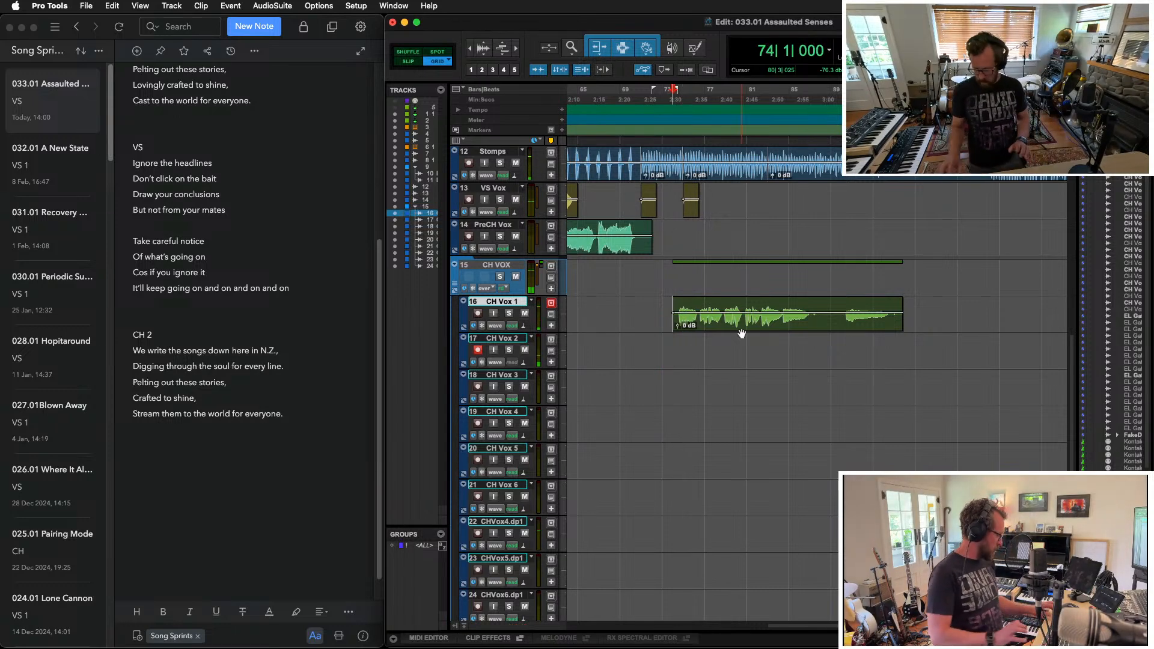
pyautogui.press('super+space')
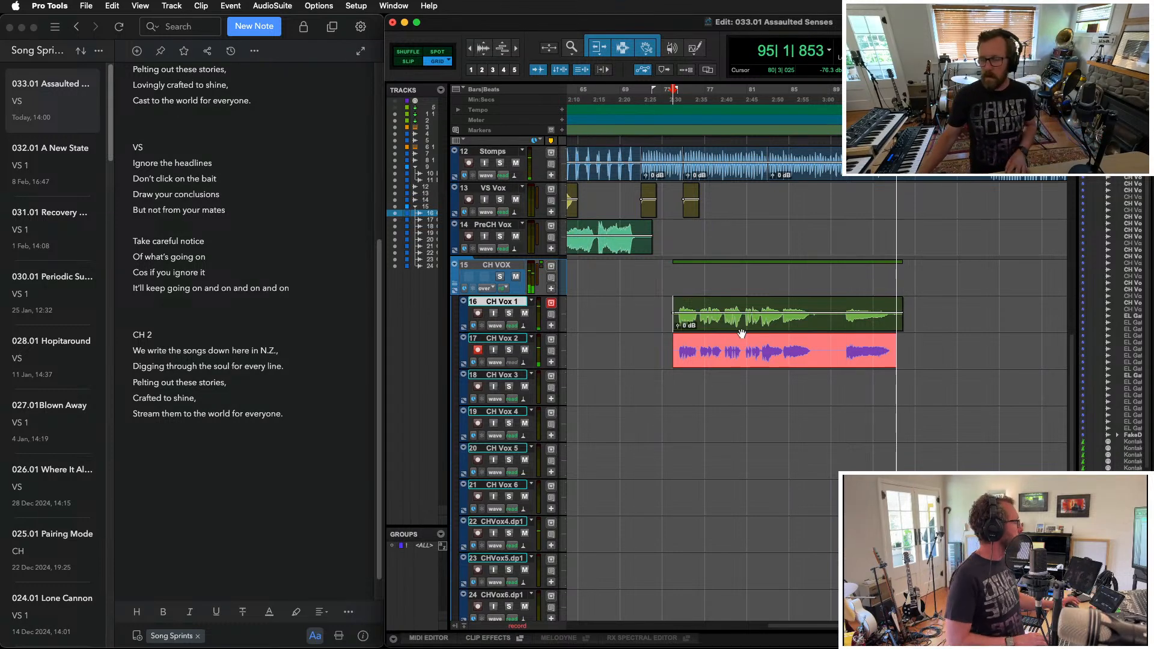
pyautogui.press('space')
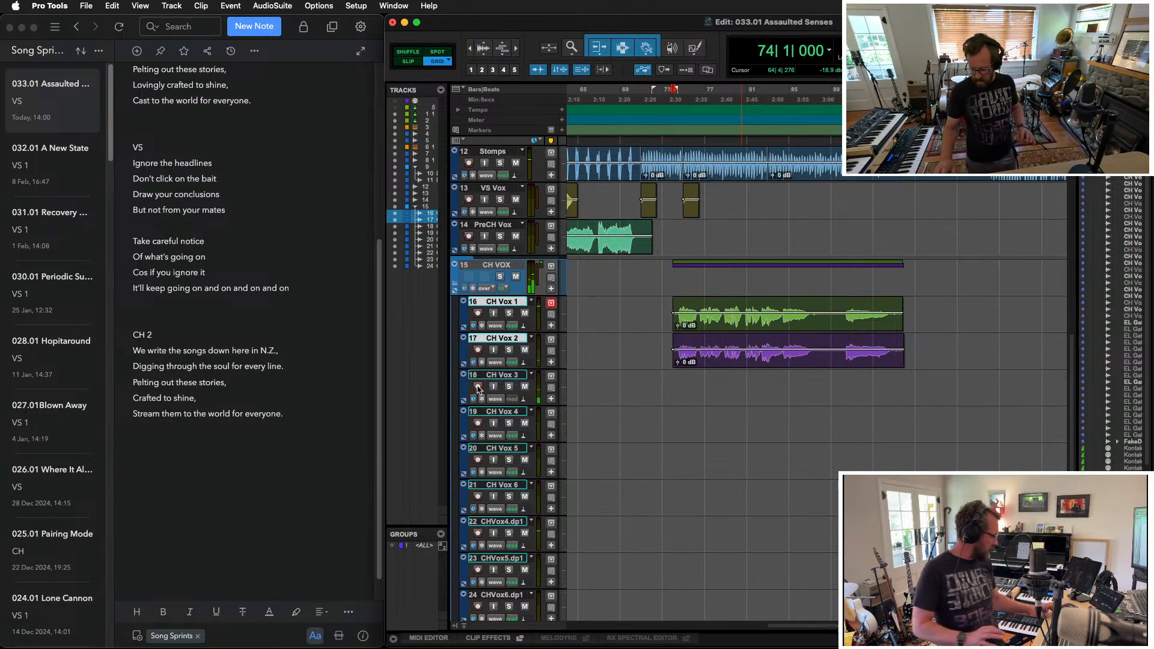
pyautogui.press('super+space')
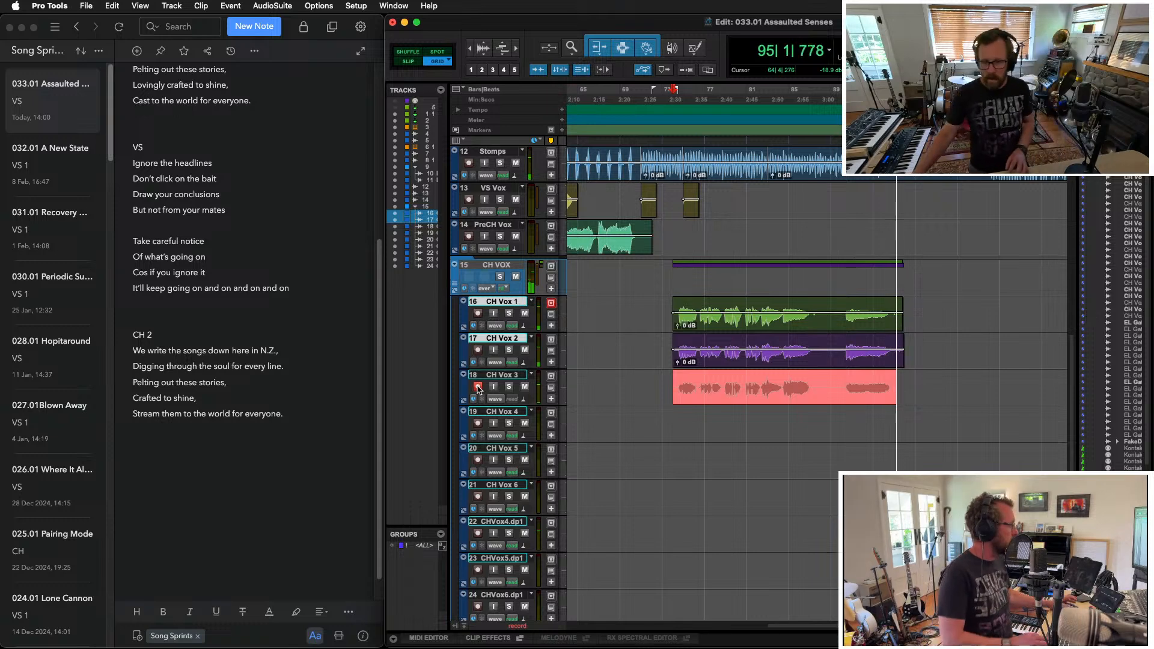
pyautogui.press('space')
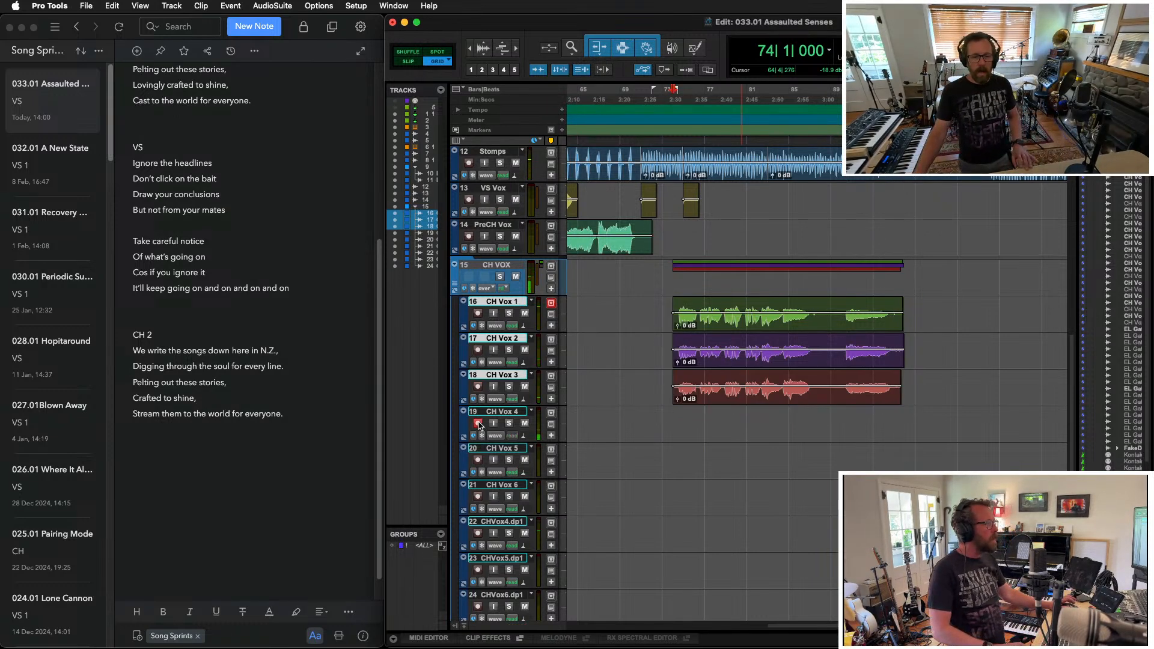
# Step: Audition the first-chorus clip on CH Vox 4 in solo from bar 34 as a reference, then clear the solo
pyautogui.press('r')
pyautogui.press('r')
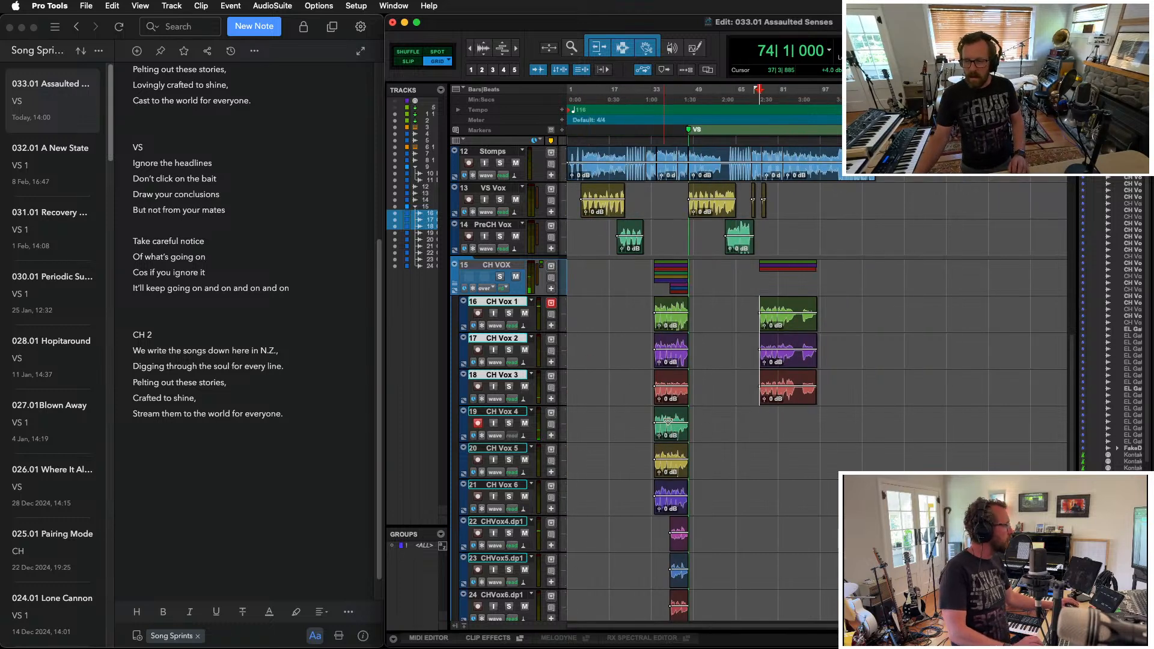
pyautogui.click(665, 437)
pyautogui.hotkey('shift', 's')
pyautogui.press('space')
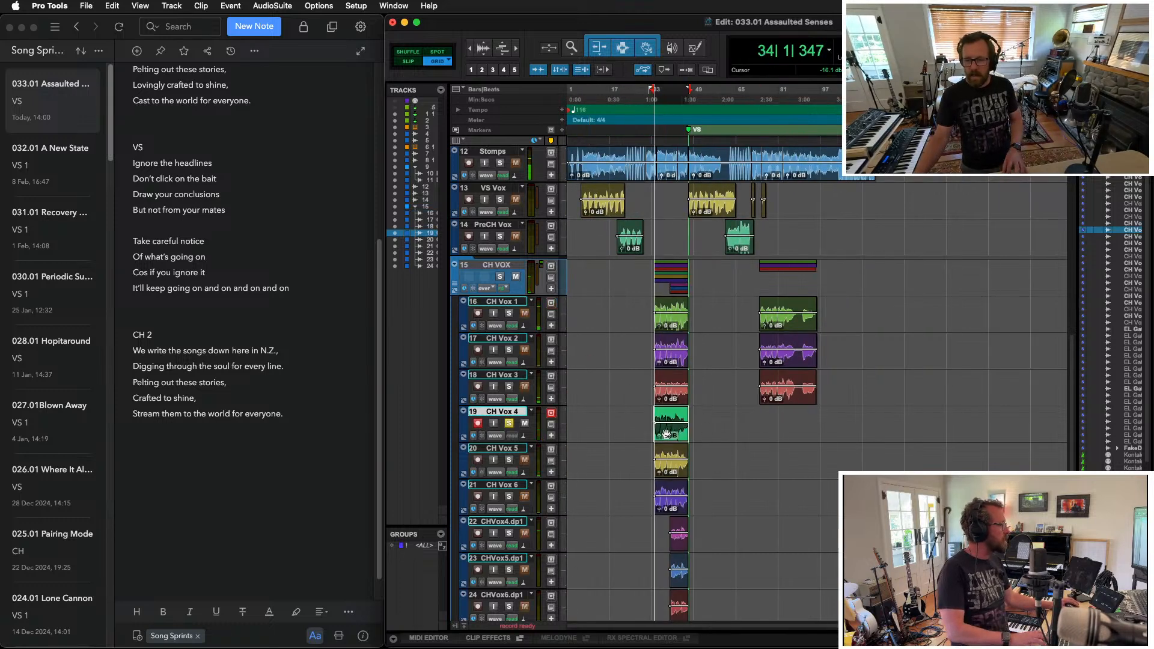
pyautogui.click(510, 424)
pyautogui.press('space')
# Step: Record the second-chorus vocals on CH Vox 4 and CH Vox 5, each from bar 74 to about bar 95
pyautogui.click(779, 402)
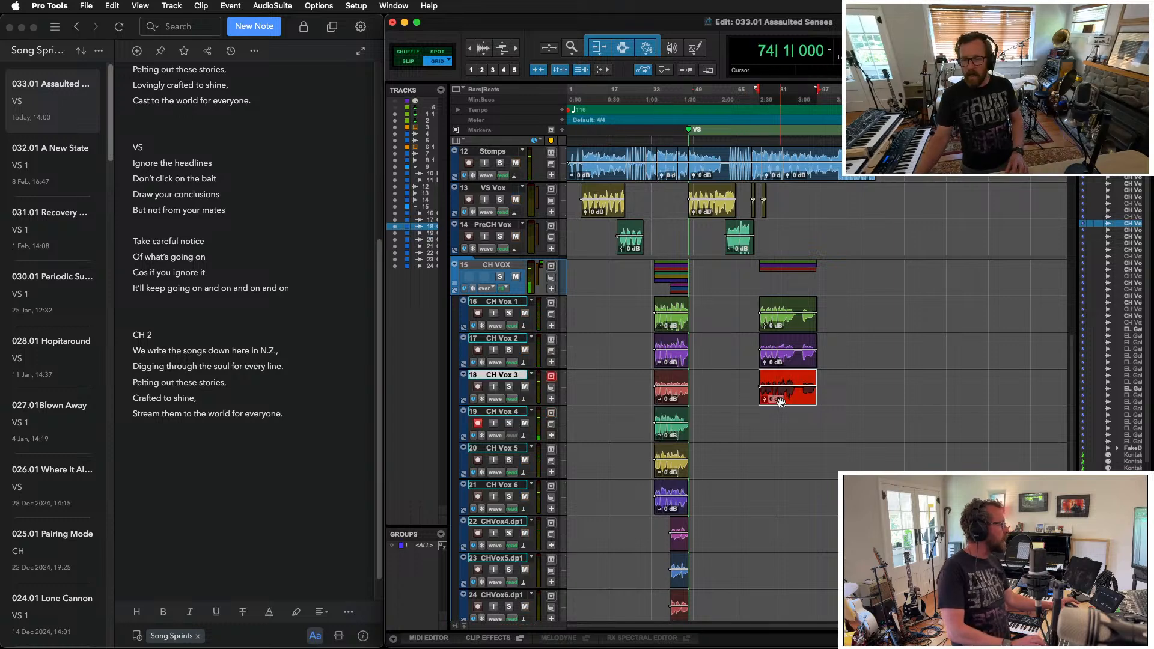
pyautogui.press('super+space')
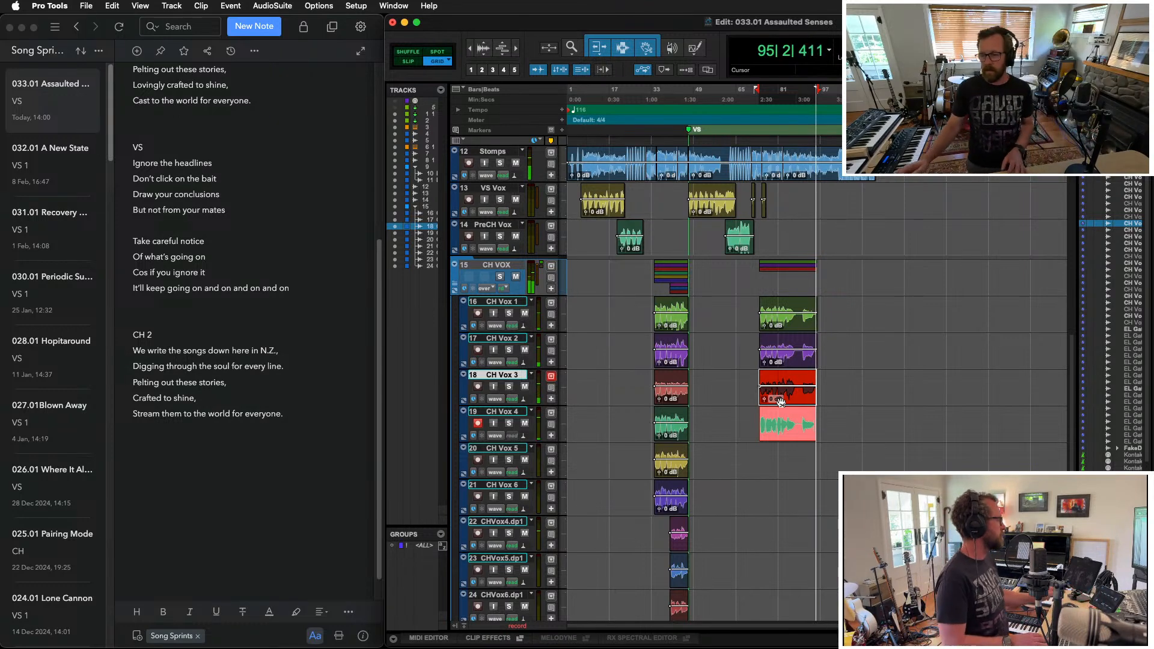
pyautogui.press('space')
pyautogui.click(477, 424)
pyautogui.press('space')
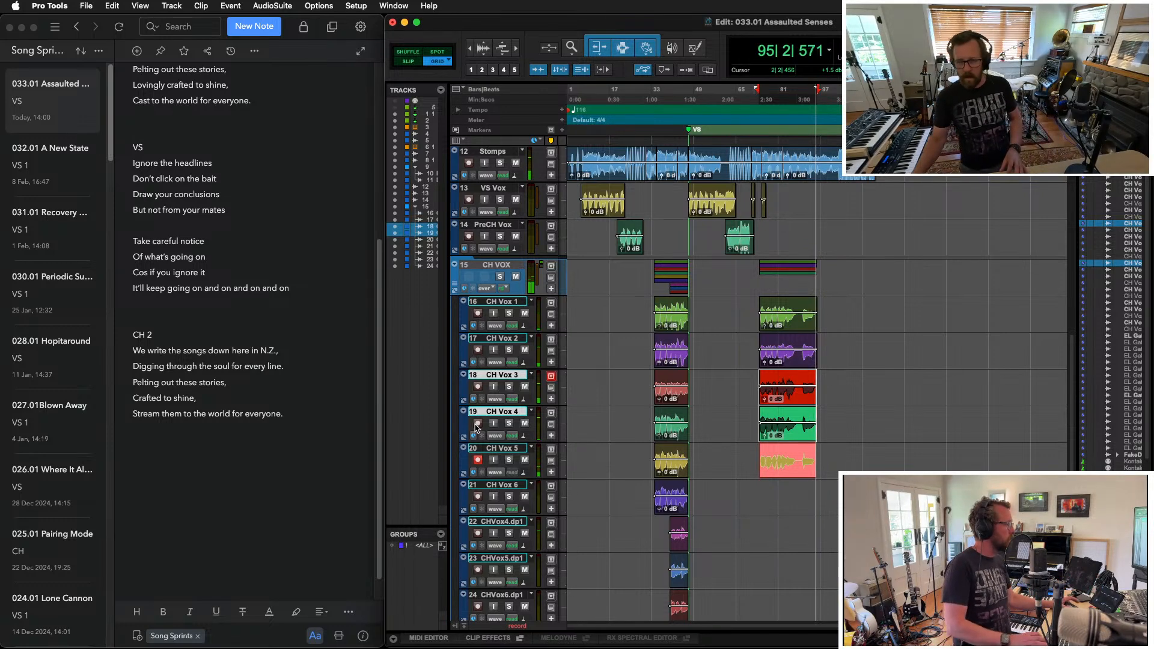
pyautogui.press('space')
# Step: Record-arm CH Vox 6 in place of CH Vox 5 and record its second-chorus vocal from bar 74 to about bar 95
pyautogui.click(477, 460)
pyautogui.click(478, 497)
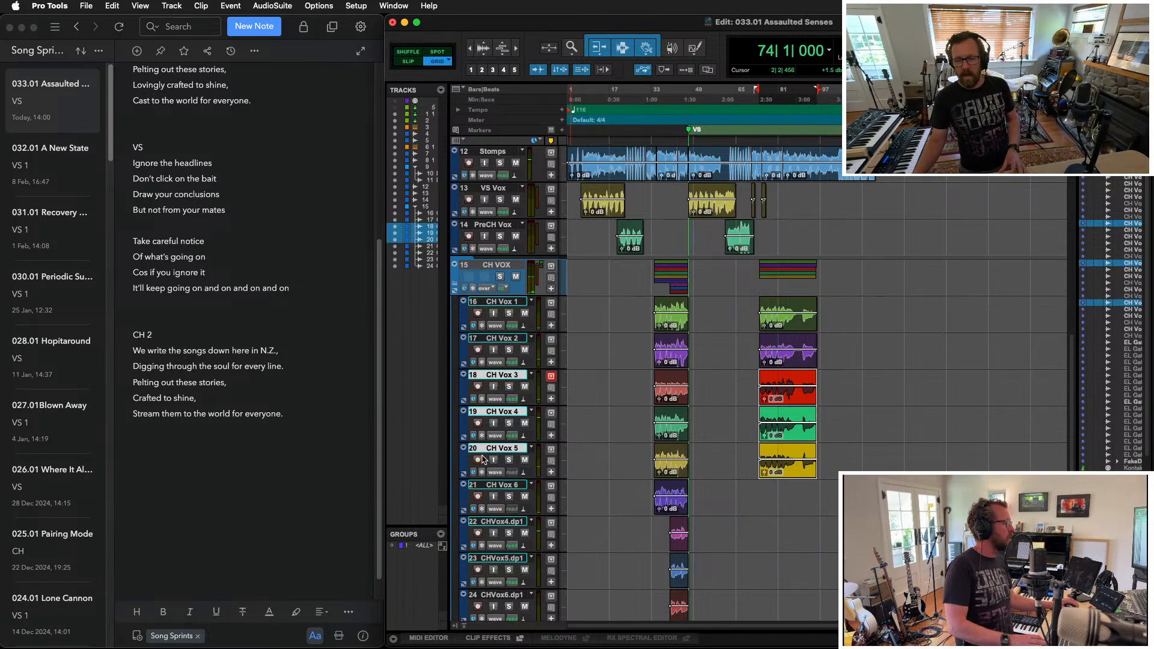
pyautogui.press('super+space')
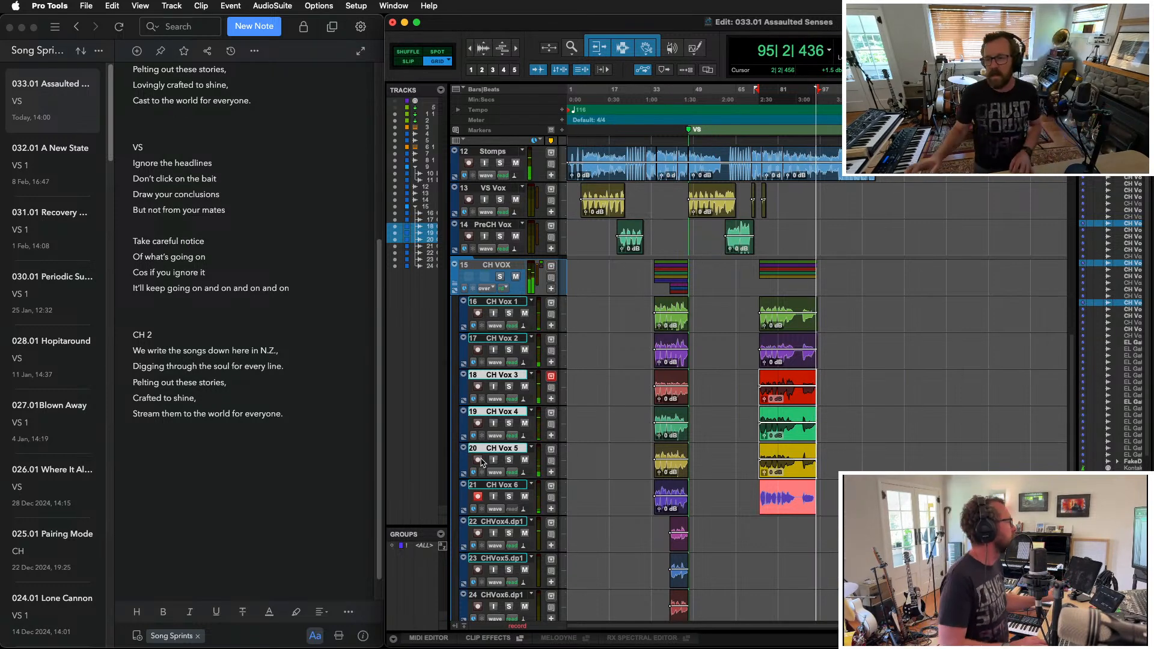
pyautogui.press('space')
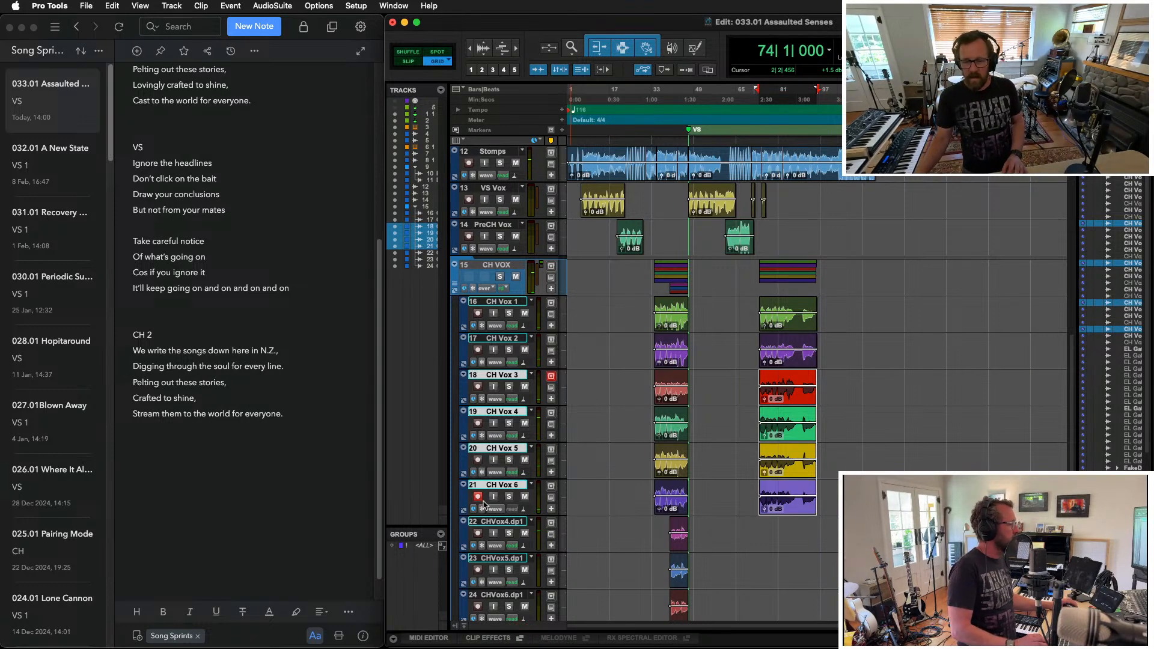
# Step: Record-arm CHVox4.dp1 and audition its first-chorus clip in solo from bar 40 as a reference, clearing the solo at the end
pyautogui.click(478, 534)
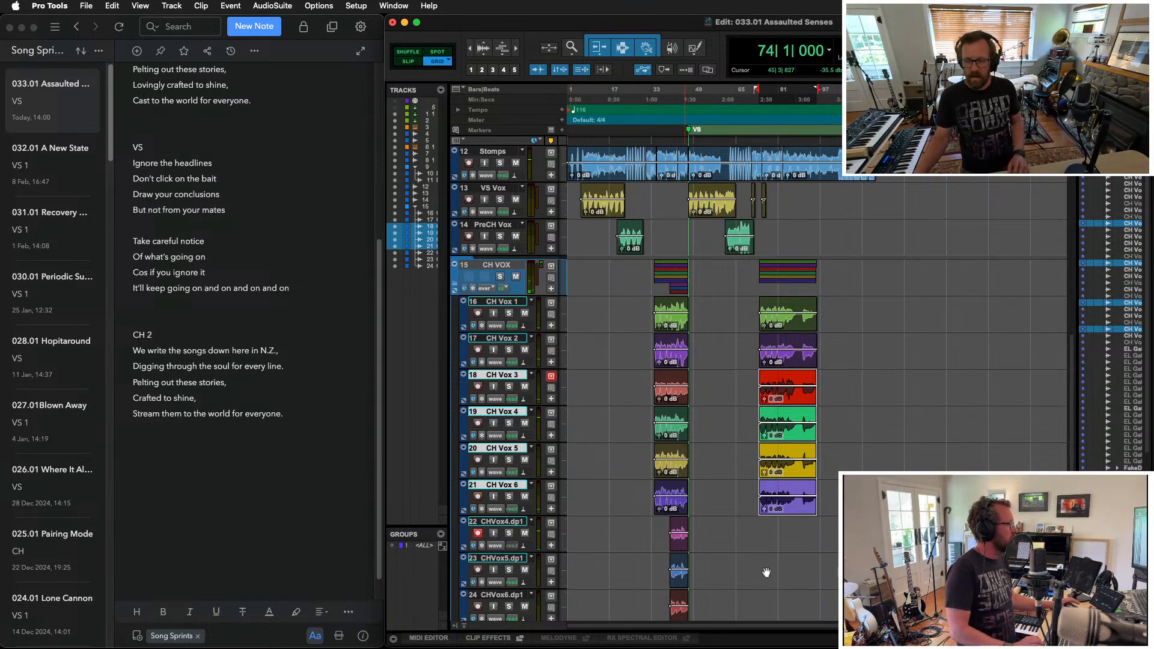
pyautogui.click(681, 547)
pyautogui.hotkey('shift', 's')
pyautogui.press('space')
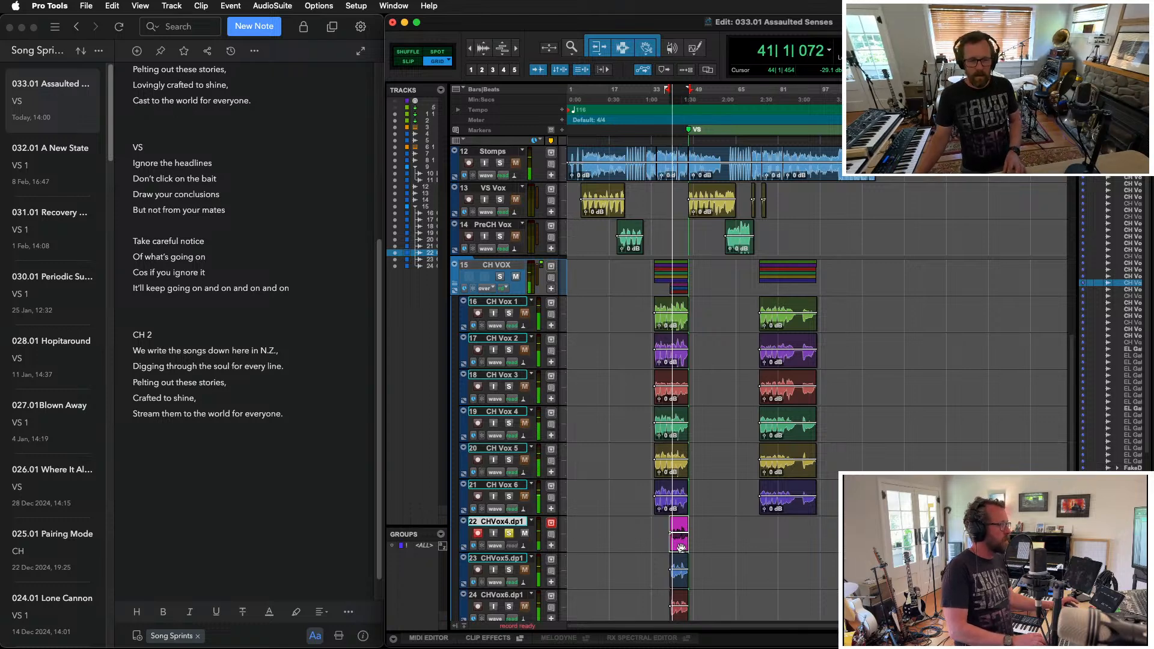
pyautogui.click(508, 534)
pyautogui.press('space')
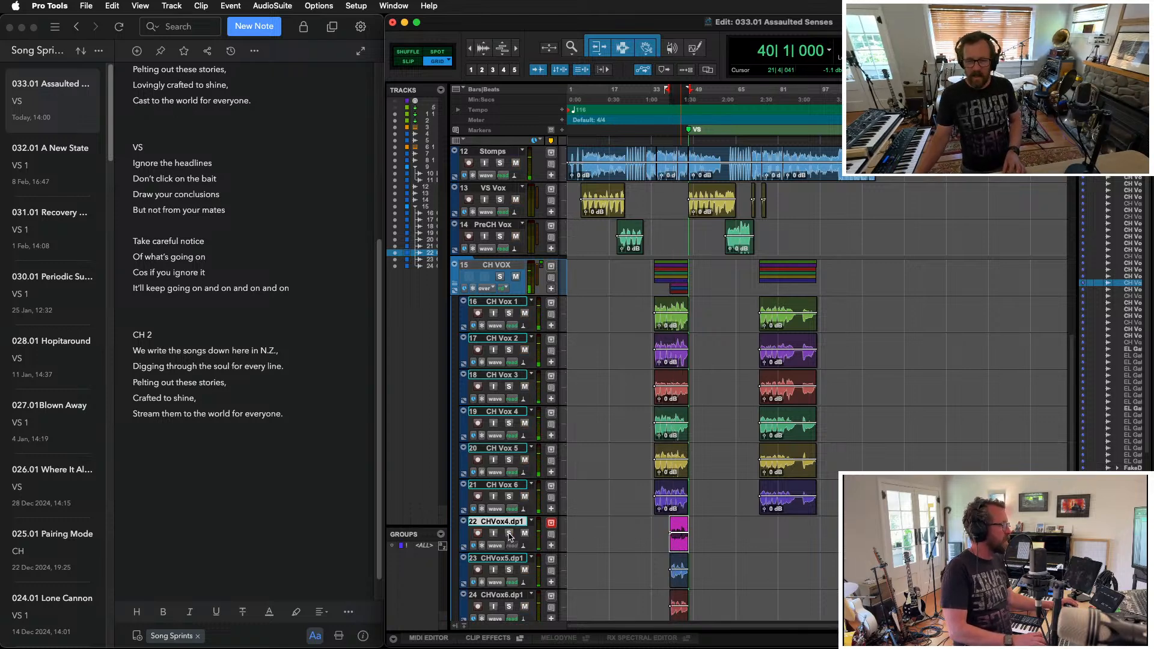
# Step: Record the extra second-chorus vocal on CHVox4.dp1 from bar 76 to about bar 95, and disarm the track
pyautogui.click(765, 525)
pyautogui.press('space')
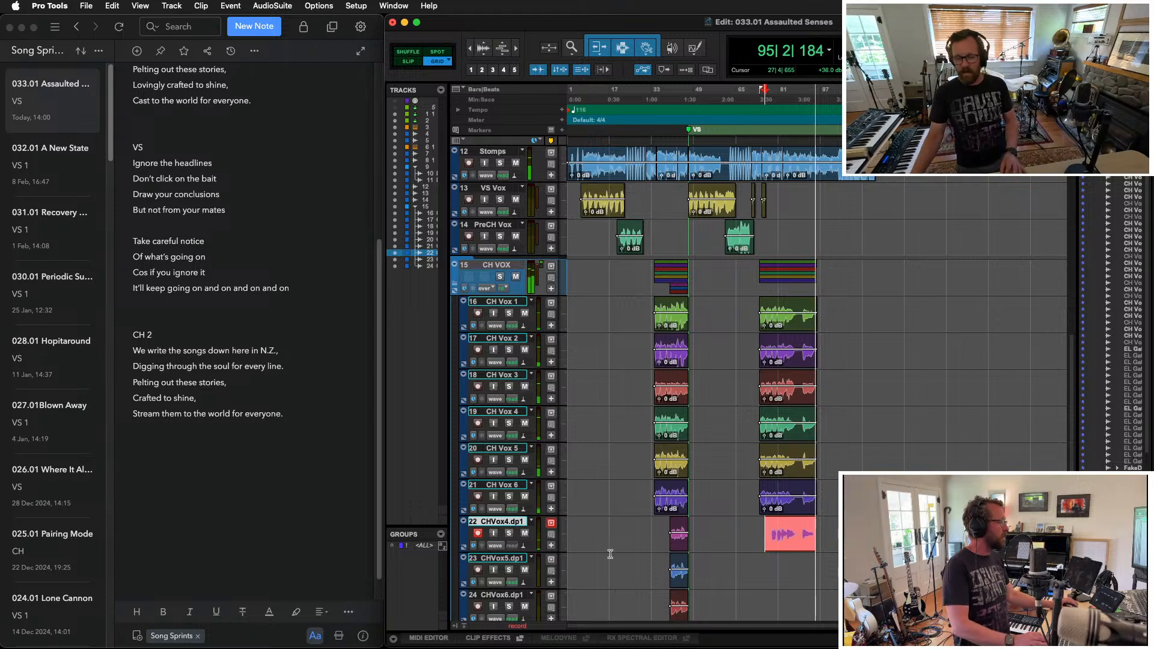
pyautogui.press('space')
pyautogui.click(478, 533)
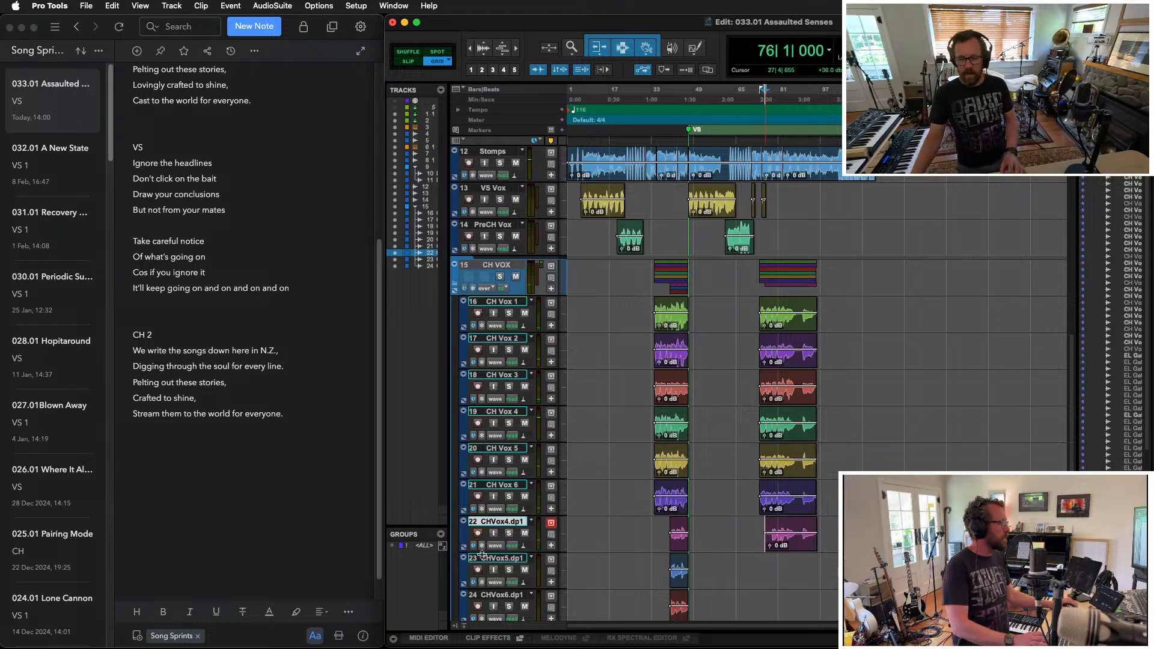
# Step: Record-arm CHVox5.dp1 and record its second-chorus vocal from bar 76 to about bar 95
pyautogui.click(478, 569)
pyautogui.click(804, 546)
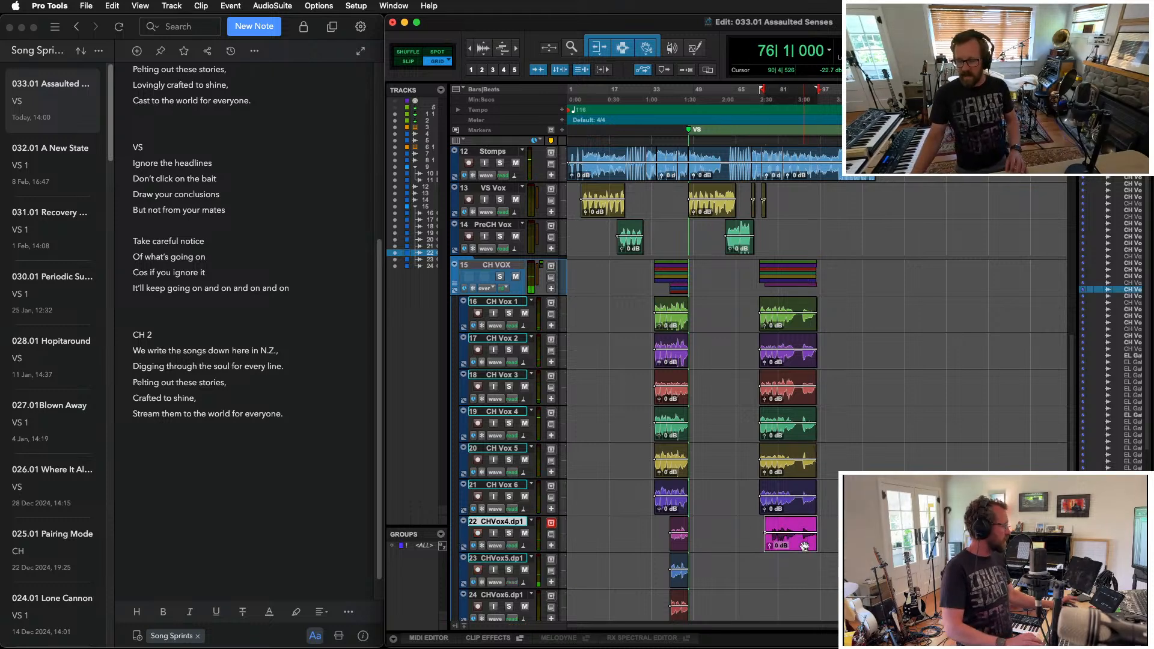
pyautogui.press('super+space')
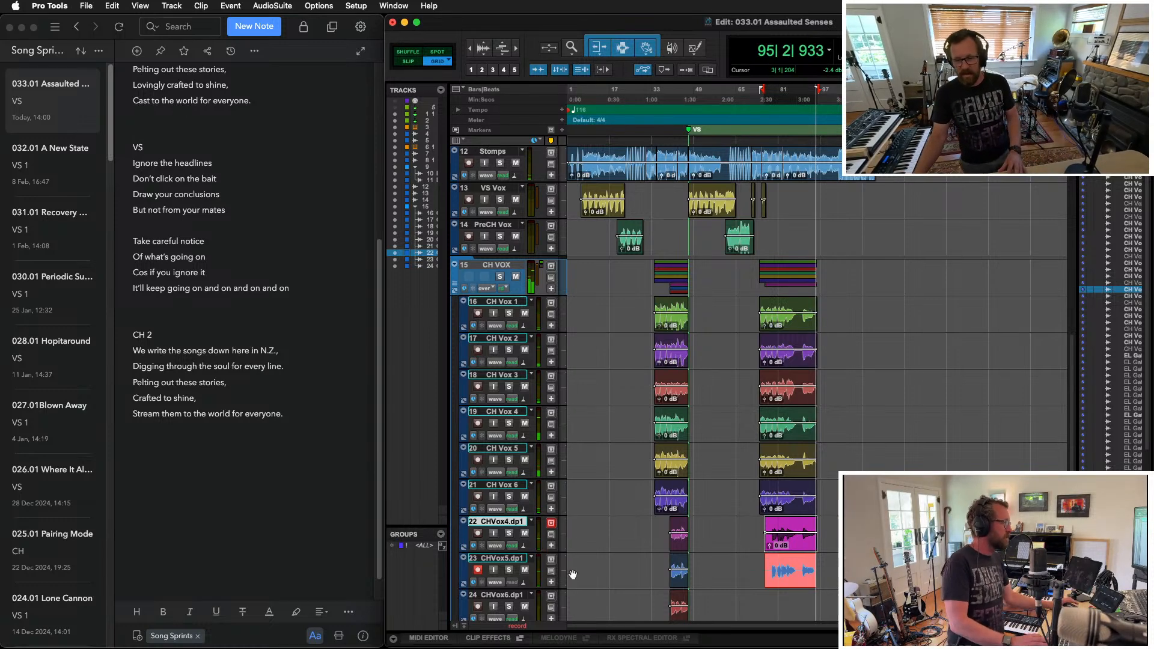
pyautogui.scroll(-2, 529, 511)
pyautogui.press('space')
# Step: Record-arm CHVox6.dp1 and record its second-chorus vocal from bar 76 to about bar 95
pyautogui.click(478, 537)
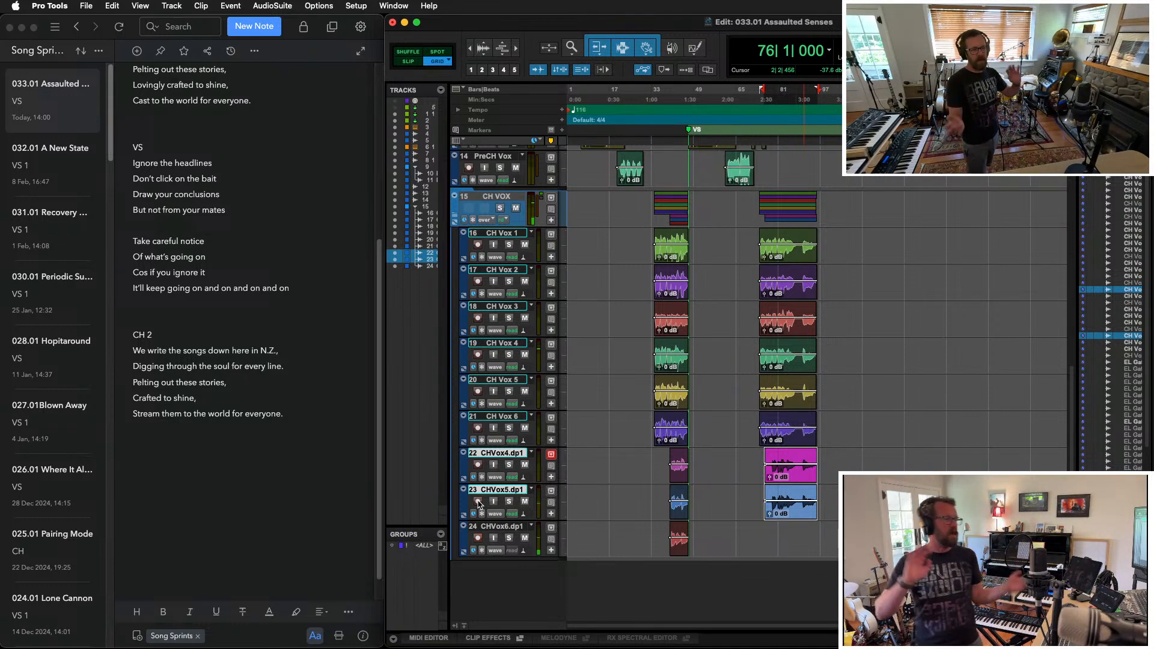
pyautogui.press('super+space')
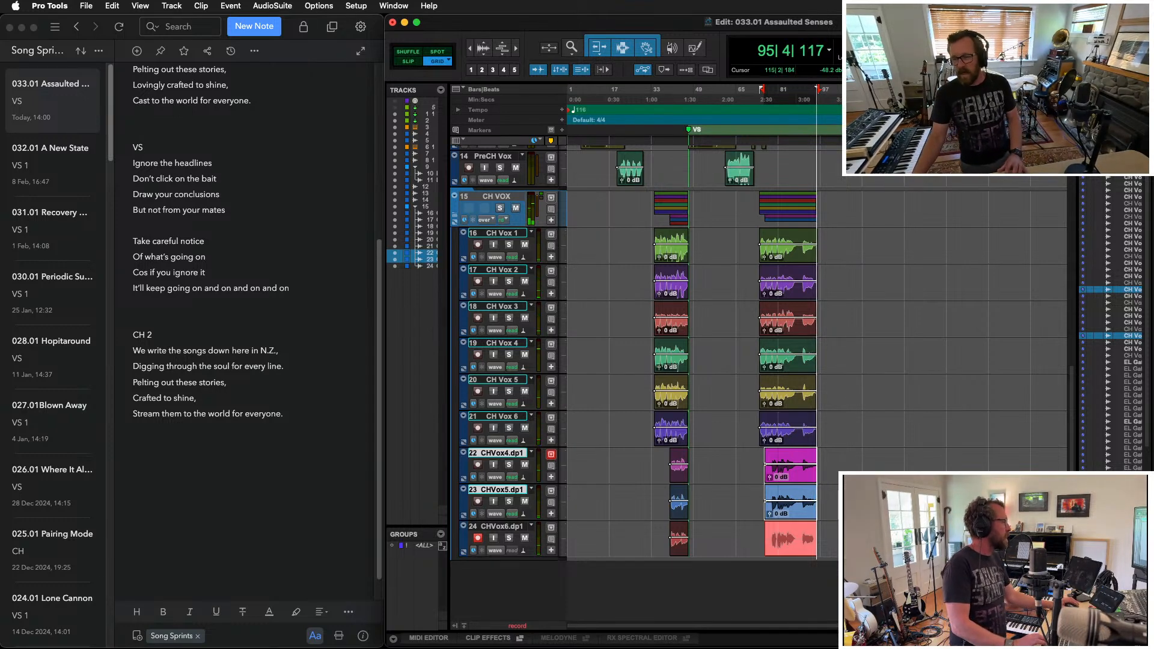
pyautogui.press('space')
# Step: Audition the song briefly from bar 58, ahead of the second chorus, and disarm CHVox6.dp1
pyautogui.click(718, 531)
pyautogui.press('super+bracketright')
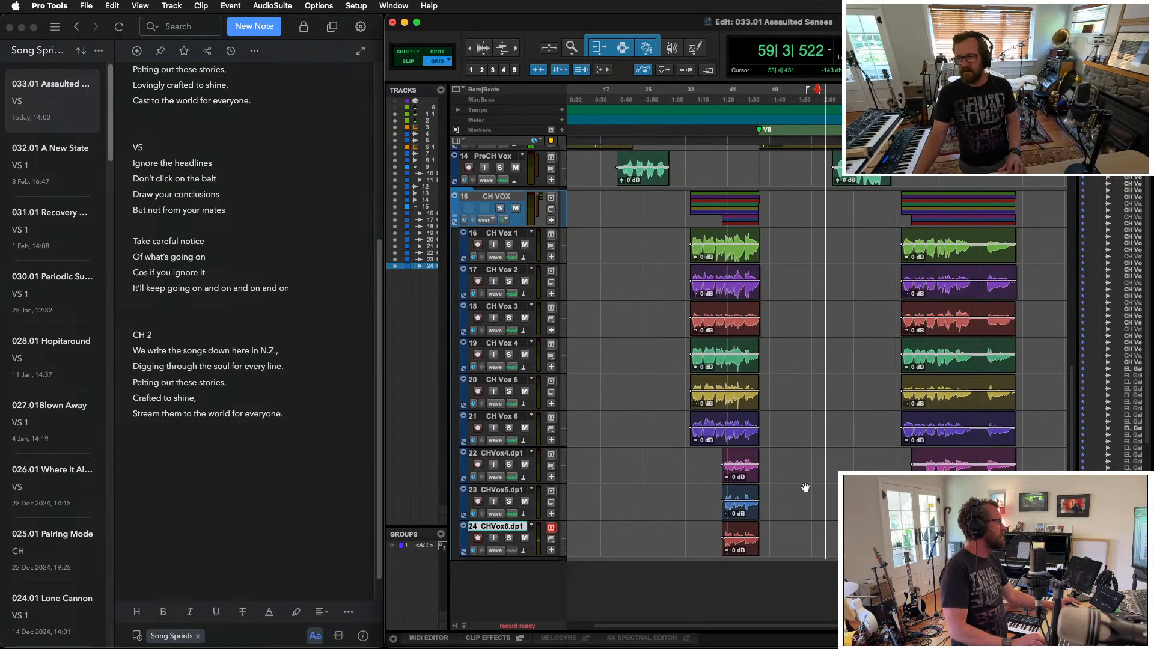
pyautogui.hscroll(5, 803, 485)
pyautogui.press('space')
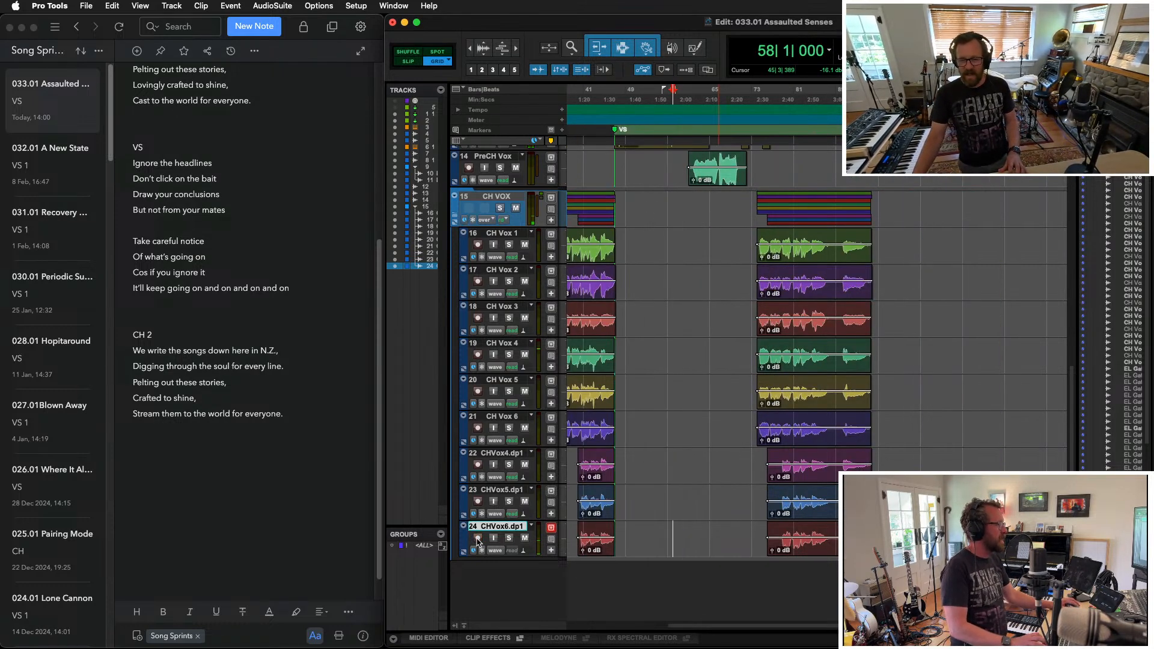
# Step: Bring the drum tracks into view across the whole song and select the FakeDrums track
pyautogui.click(519, 198)
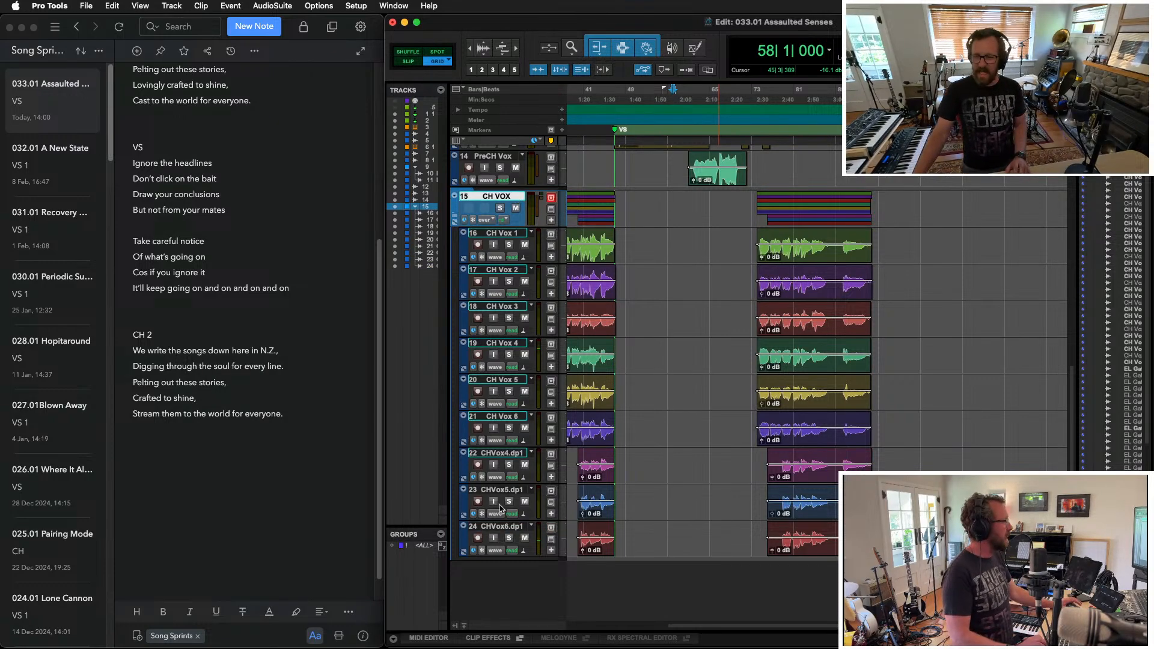
pyautogui.scroll(5, 522, 328)
pyautogui.scroll(2, 521, 328)
pyautogui.scroll(2, 503, 305)
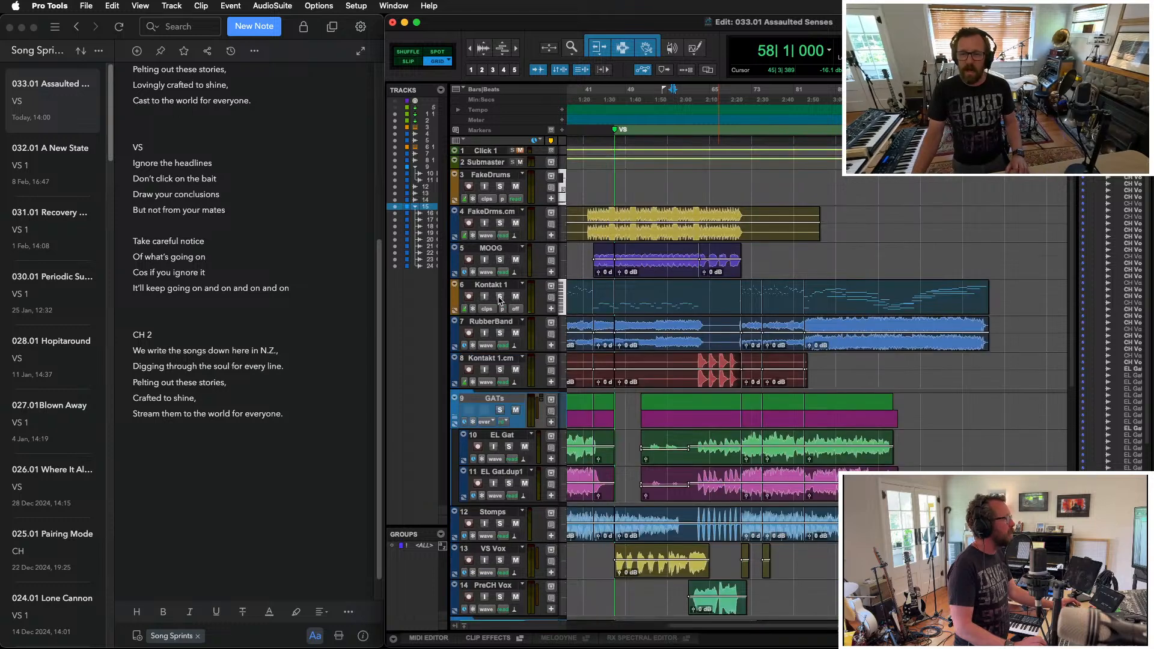
pyautogui.click(506, 213)
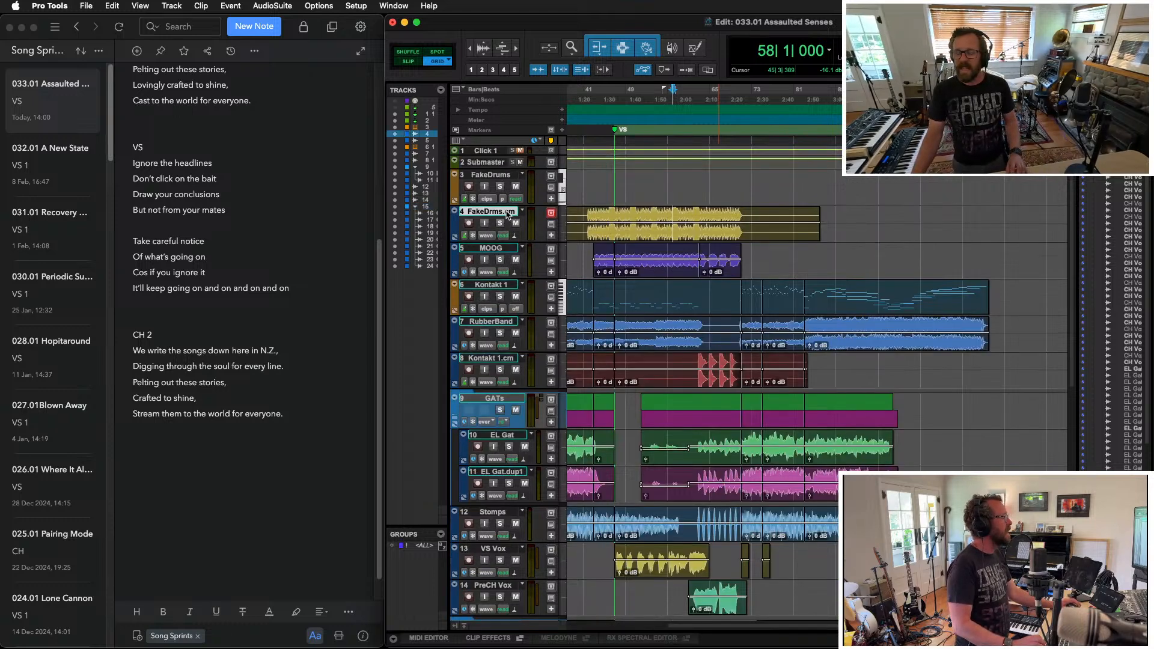
pyautogui.press('r')
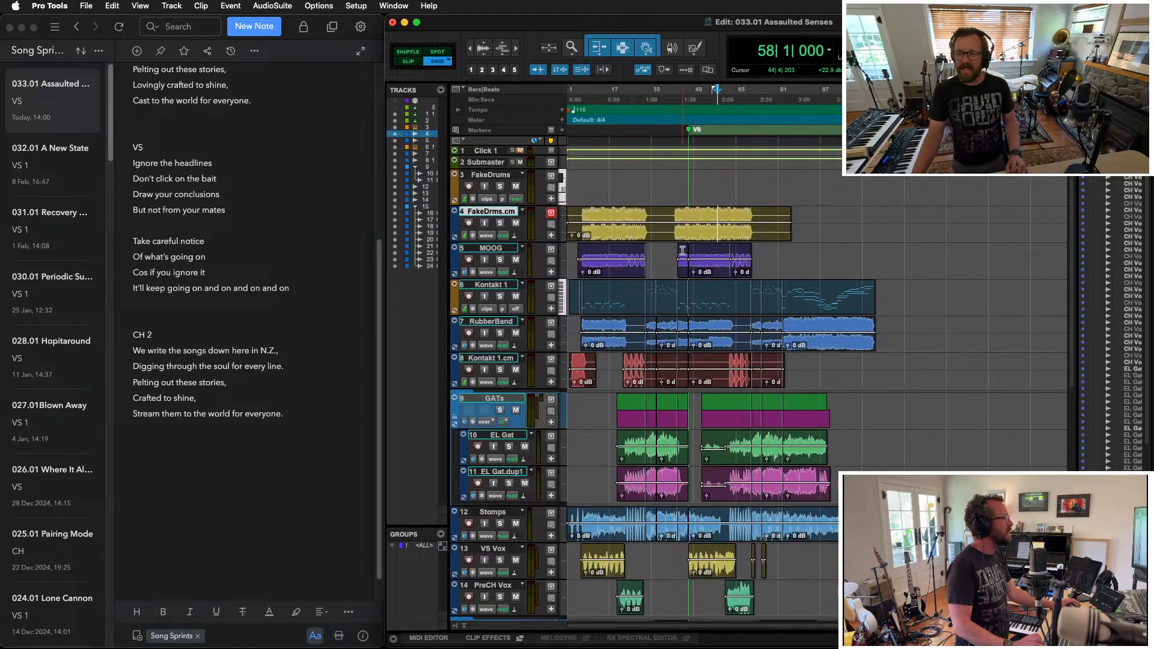
pyautogui.click(505, 175)
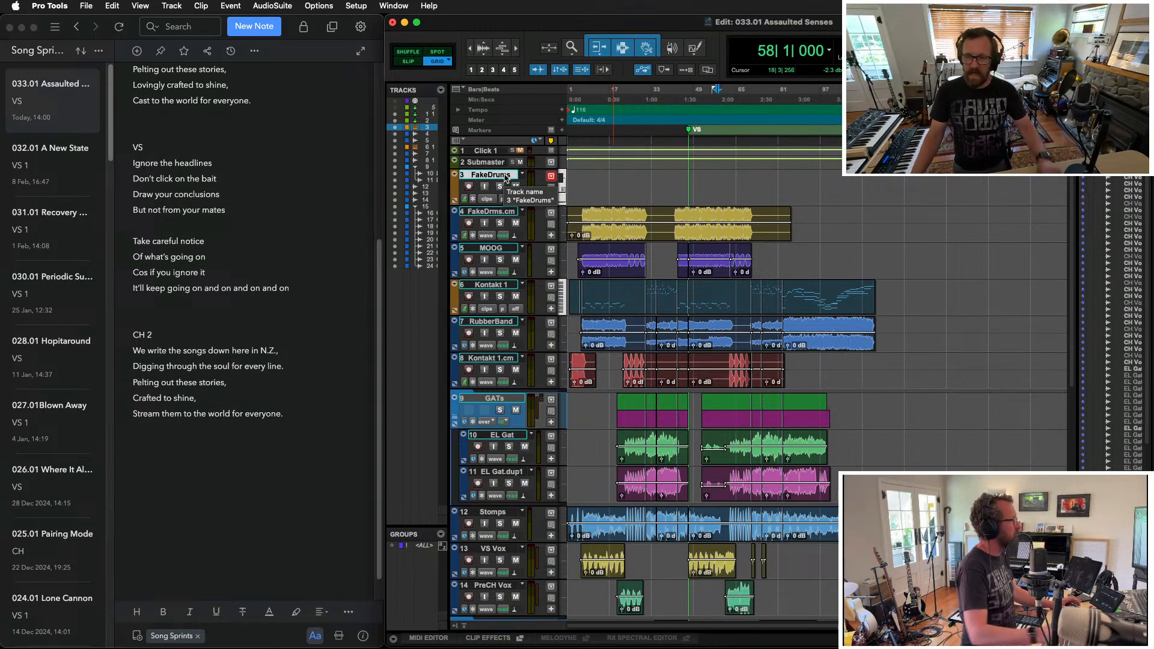
# Step: Deactivate the FakeDrums track and create one set of drum tracks below it from the DRUM preset in the A-MrW-MX category
pyautogui.press('ctrl+super+a')
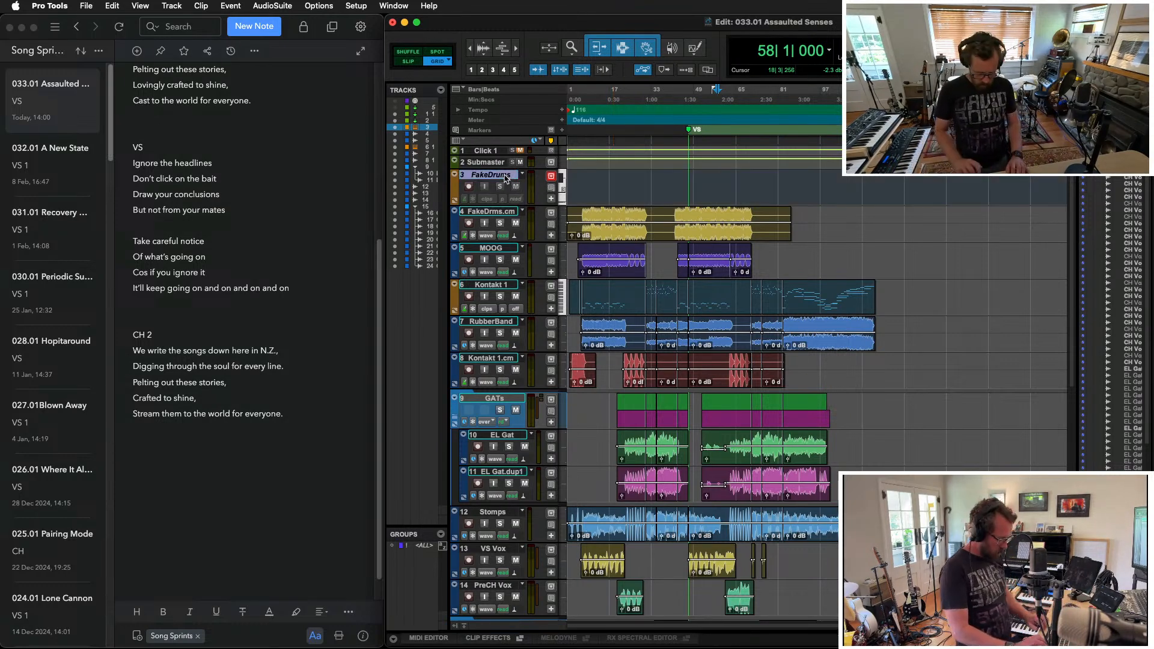
pyautogui.press('super+shift+n')
pyautogui.press('super+Right')
pyautogui.press('super+Down')
pyautogui.press('super+Down')
pyautogui.press('super+Down')
pyautogui.press('super+Down')
pyautogui.press('super+Down')
pyautogui.press('super+Down')
pyautogui.press('super+Down')
pyautogui.press('super+Down')
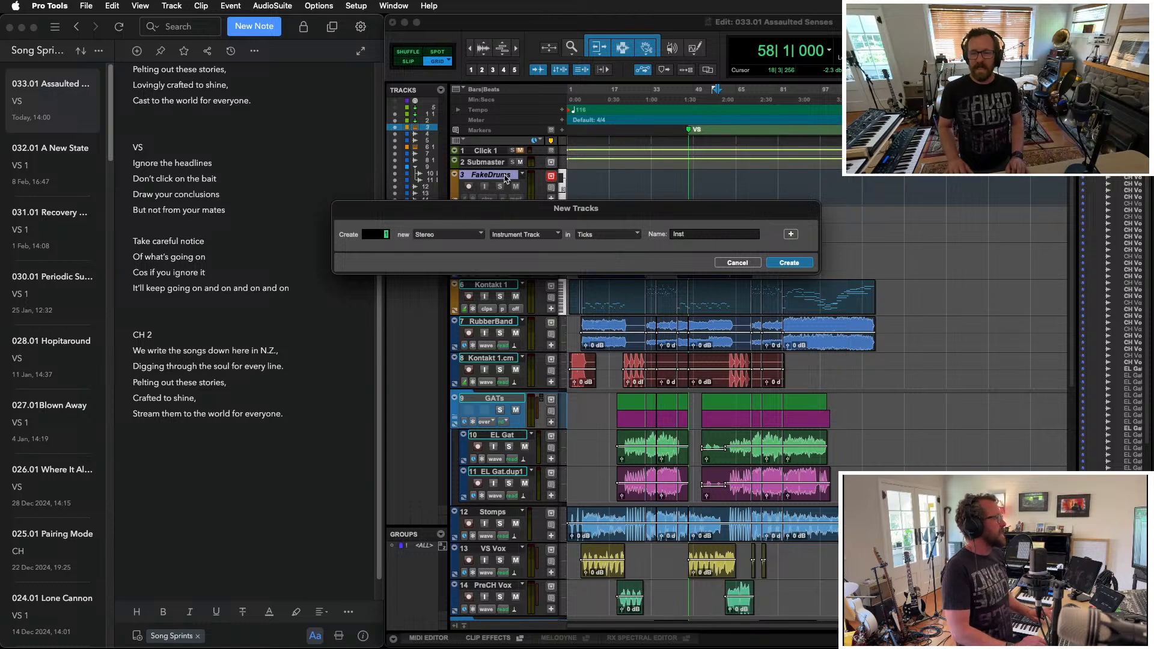
pyautogui.press('super+Down')
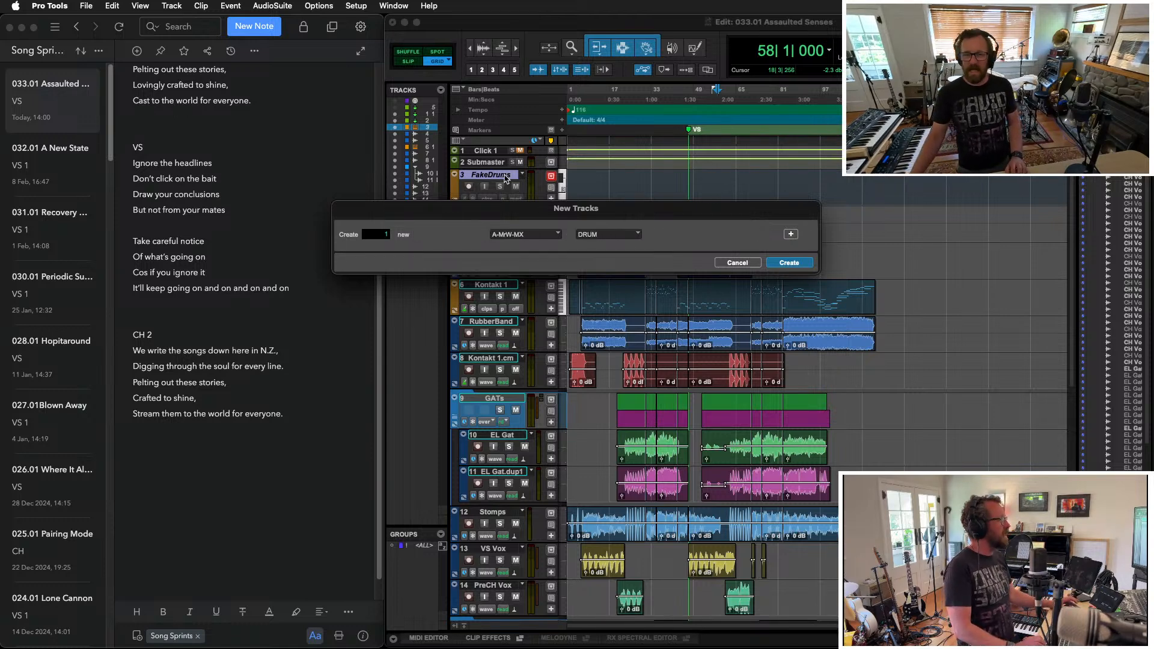
pyautogui.press('Return')
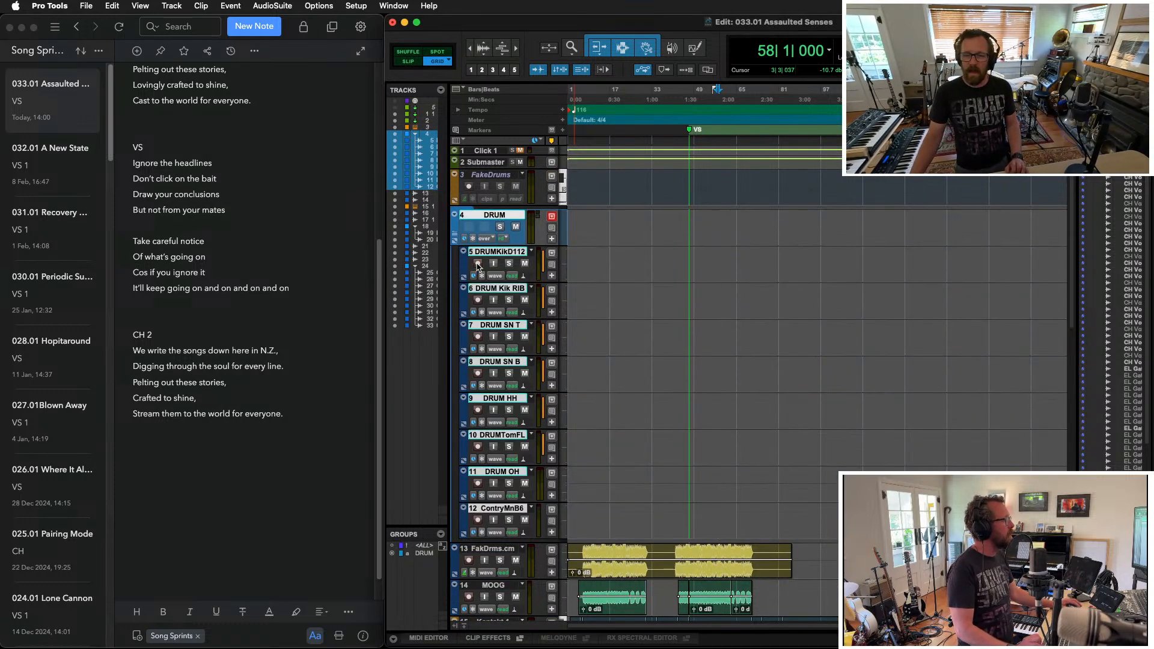
# Step: Play the song from about bar 66 into the second chorus and examine the instrument and vocal tracks
pyautogui.scroll(-10, 678, 296)
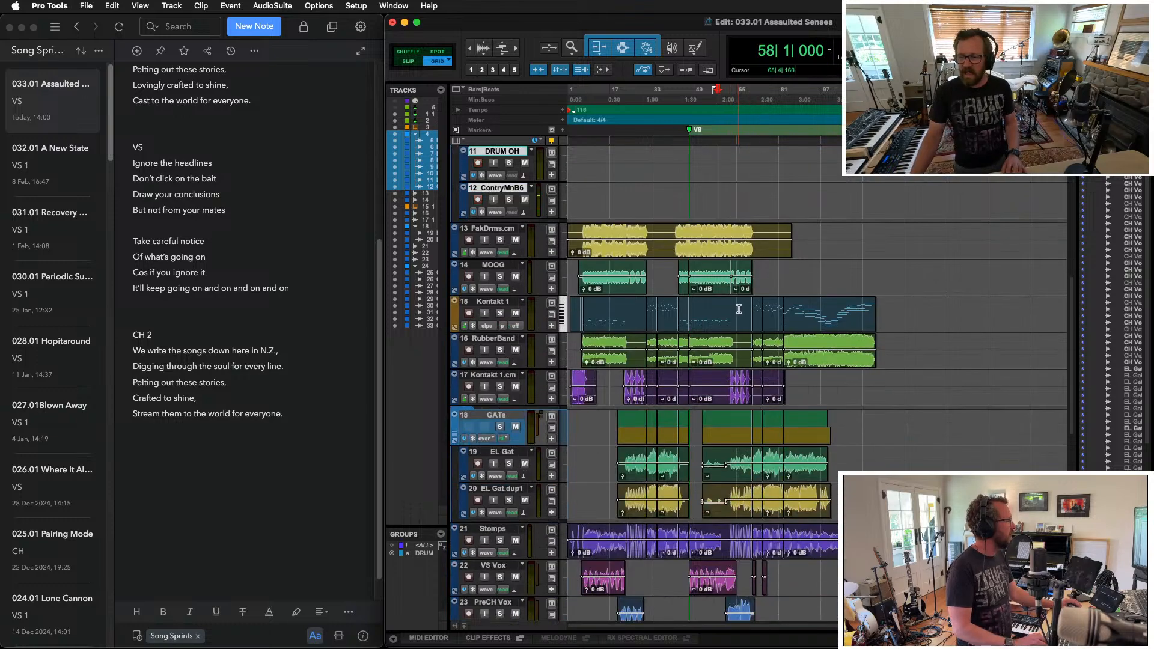
pyautogui.click(741, 307)
pyautogui.press('t')
pyautogui.press('t')
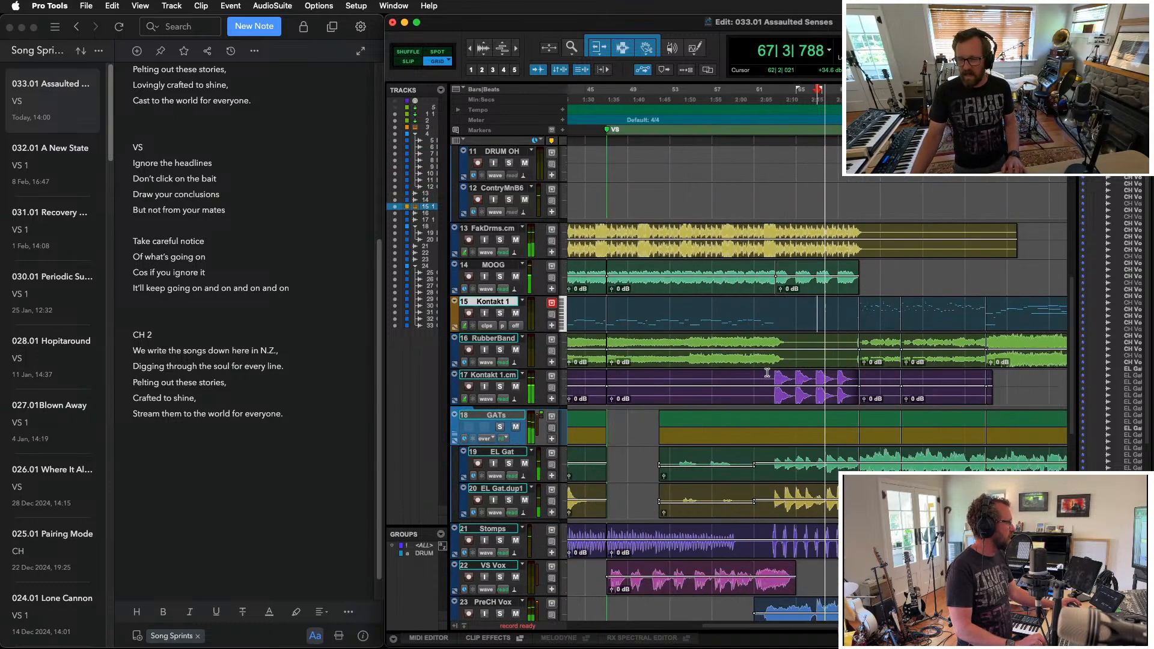
pyautogui.scroll(-5, 767, 375)
pyautogui.scroll(-4, 767, 375)
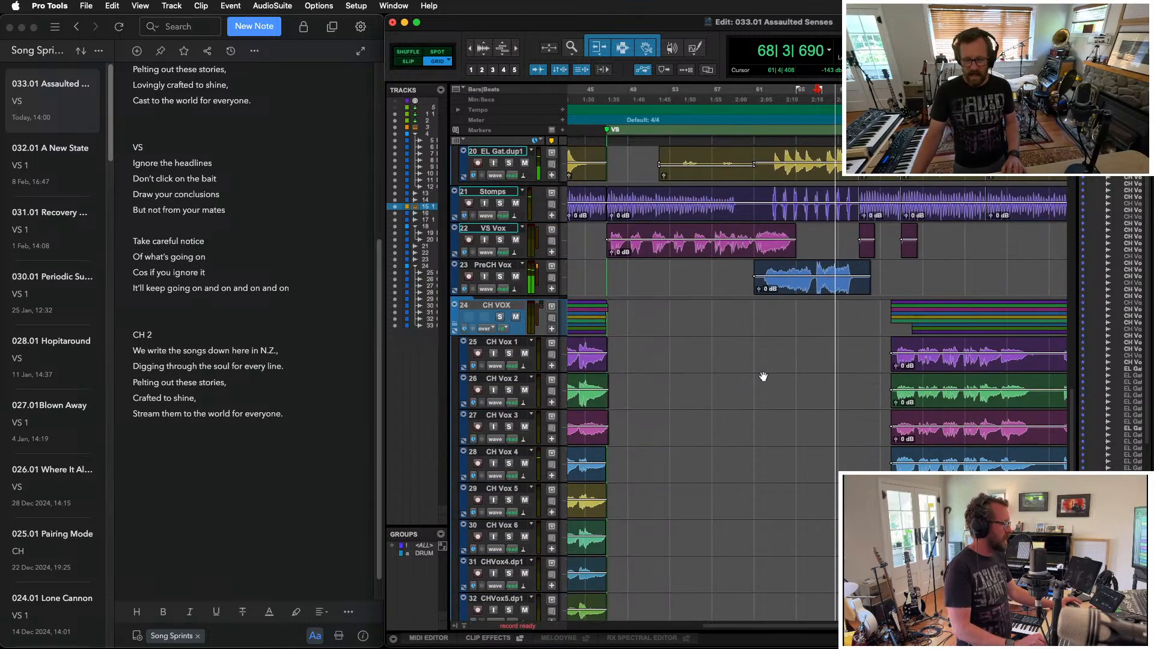
pyautogui.scroll(-3, 860, 403)
pyautogui.scroll(3, 852, 367)
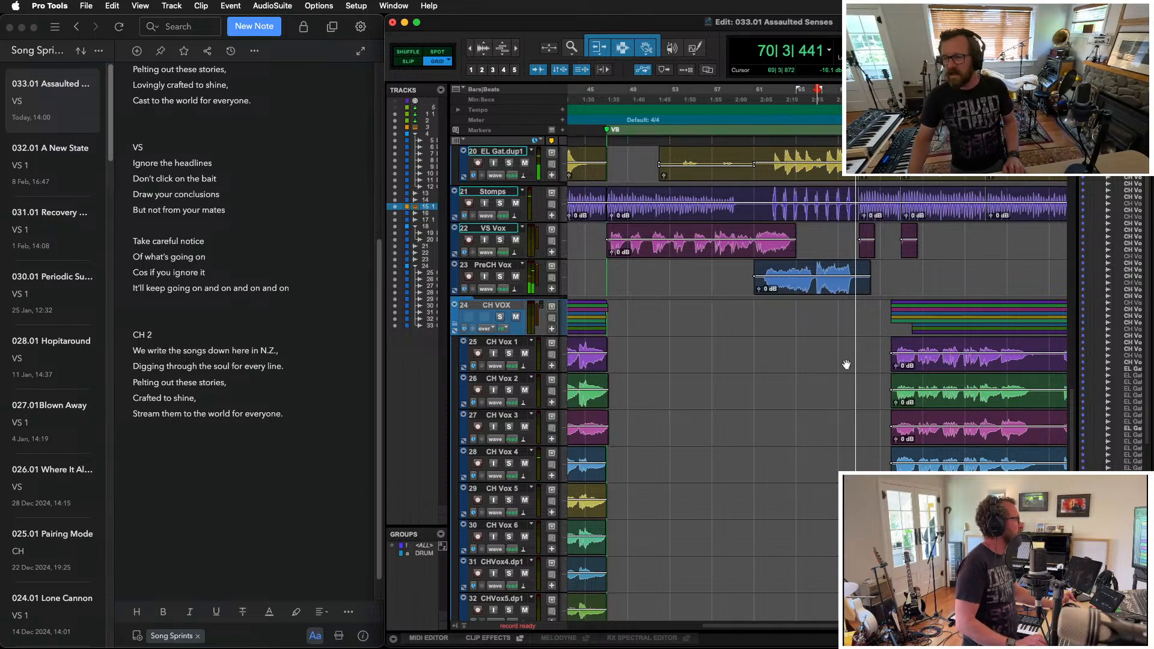
pyautogui.scroll(6, 797, 389)
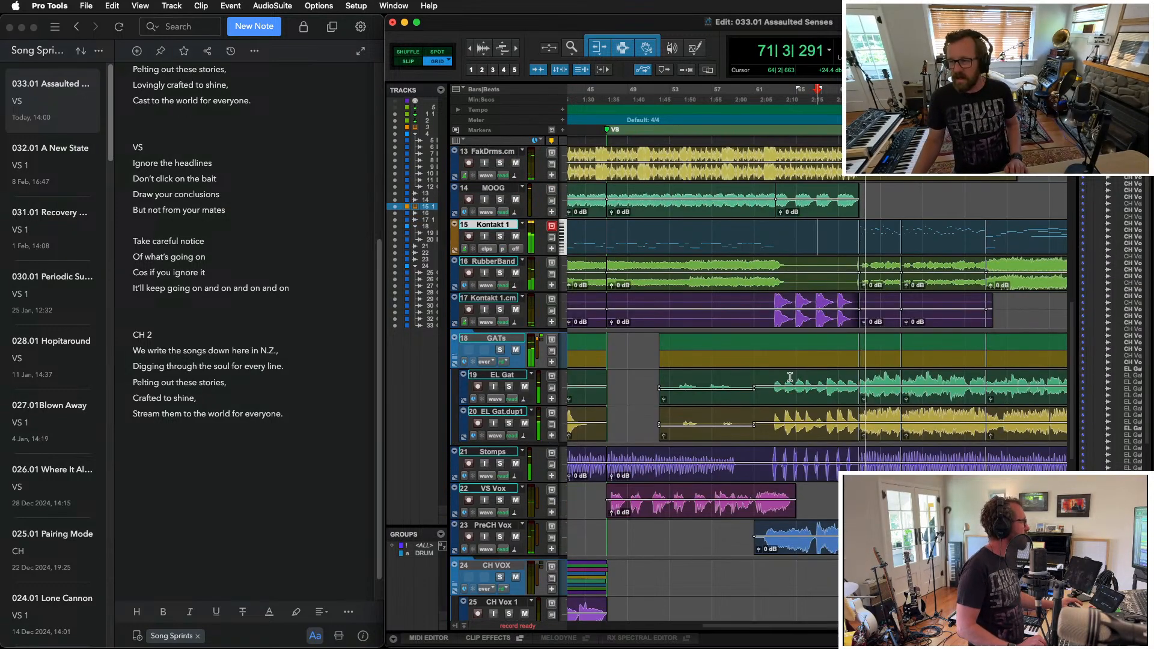
pyautogui.hscroll(3, 791, 373)
pyautogui.press('r')
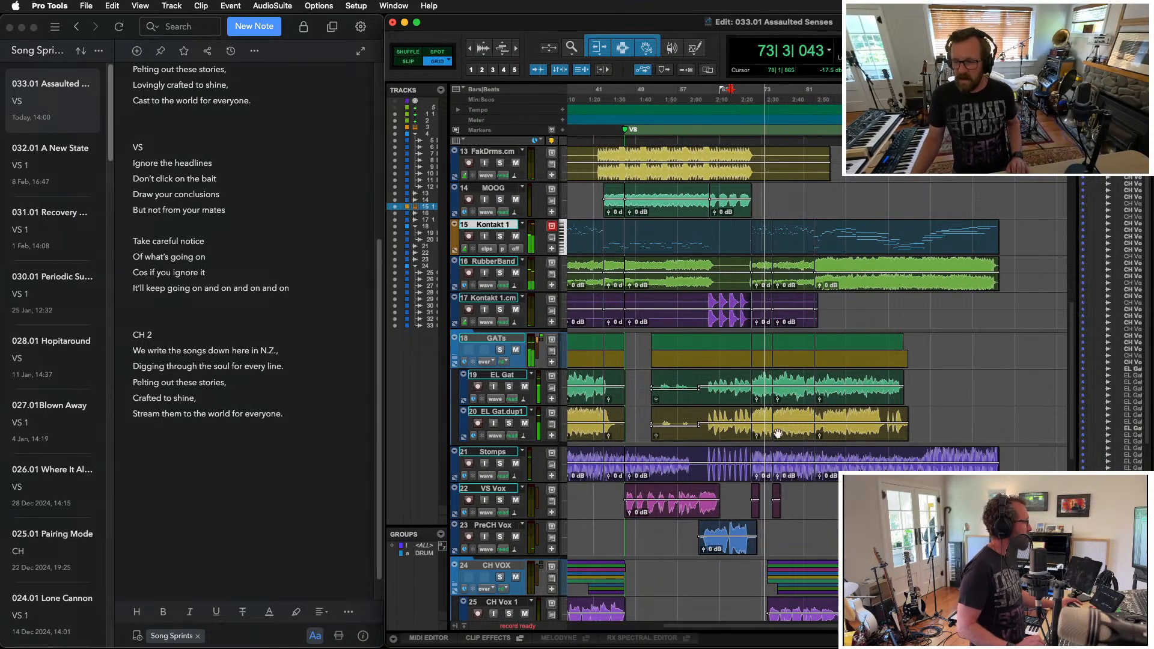
pyautogui.press('t')
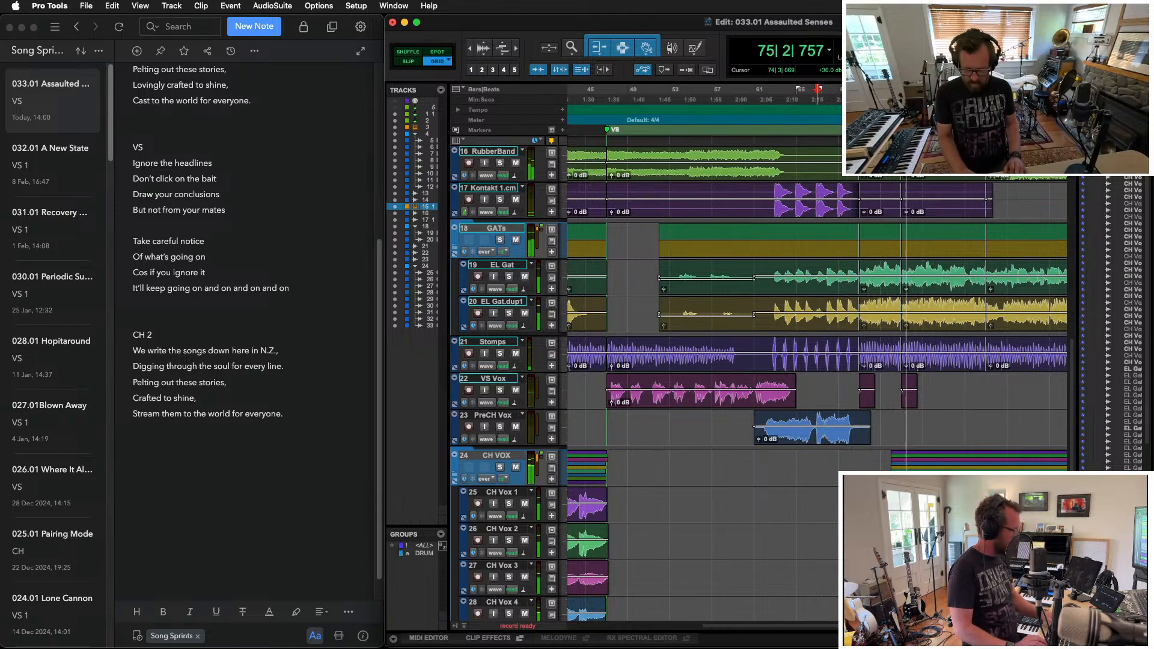
# Step: Activate the first Brusfri insert on the CH VOX folder track in the mixer and return to the arrangement
pyautogui.press('super+equal')
pyautogui.hscroll(5, 864, 192)
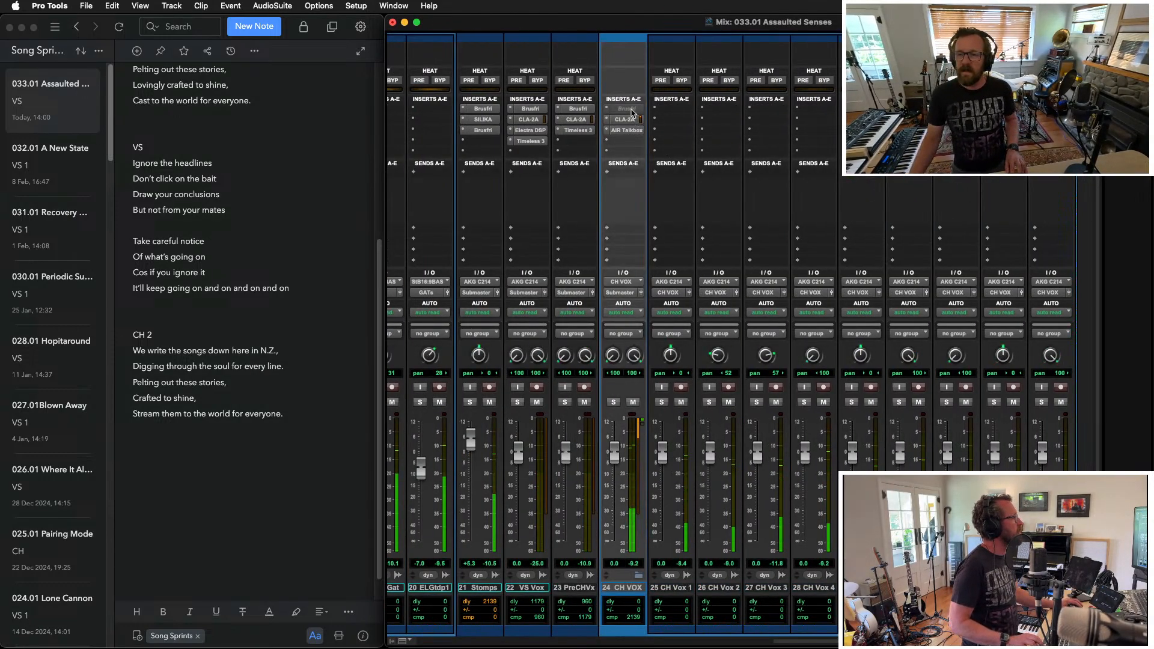
pyautogui.keyDown('ctrl'); pyautogui.keyDown('super'); pyautogui.click(631, 112); pyautogui.keyUp('super'); pyautogui.keyUp('ctrl')
pyautogui.press('super+equal')
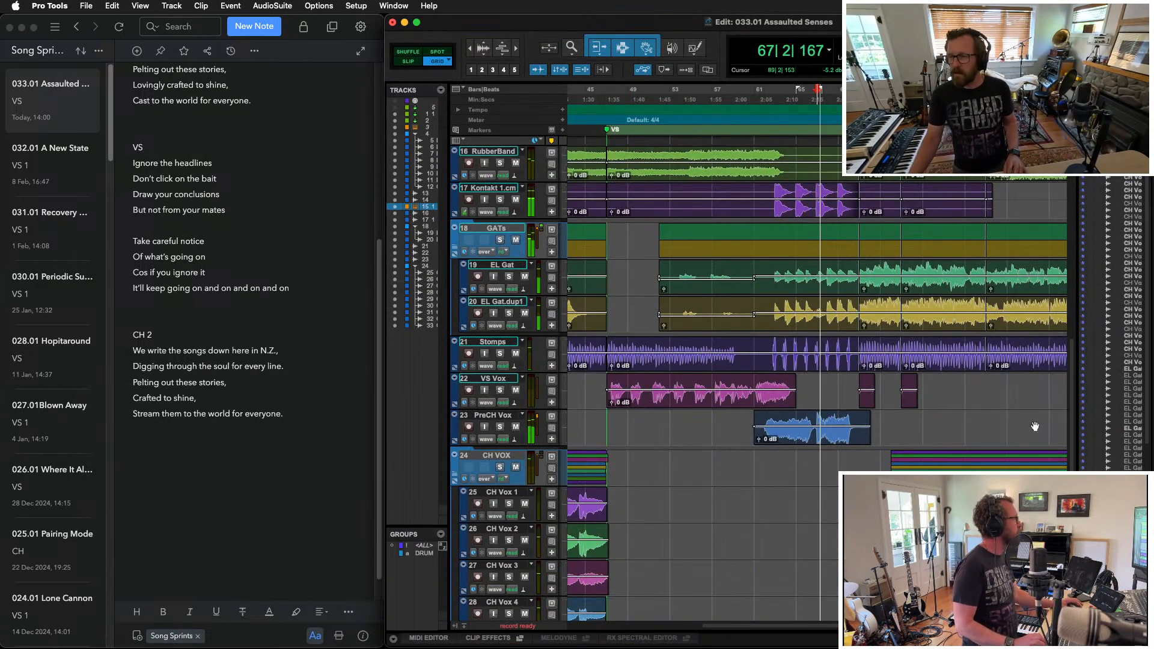
# Step: Stop playback, place the cursor at bar 69, and audition the song from there with the armed drum tracks in view
pyautogui.press('space')
pyautogui.click(839, 468)
pyautogui.scroll(5, 841, 463)
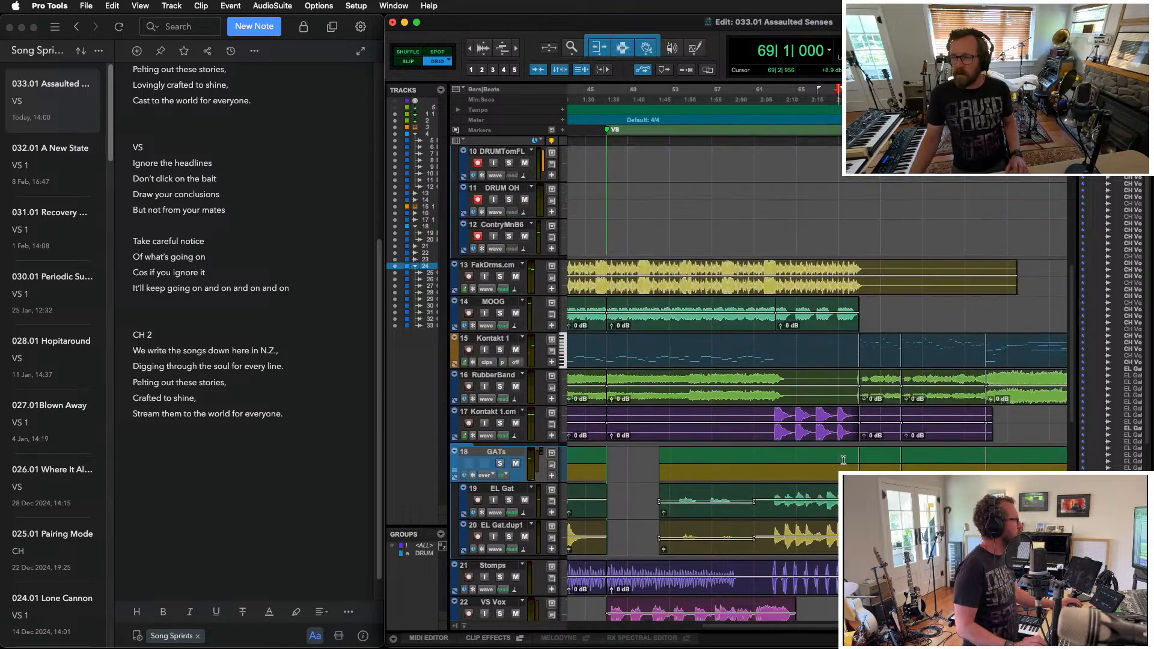
pyautogui.scroll(5, 843, 461)
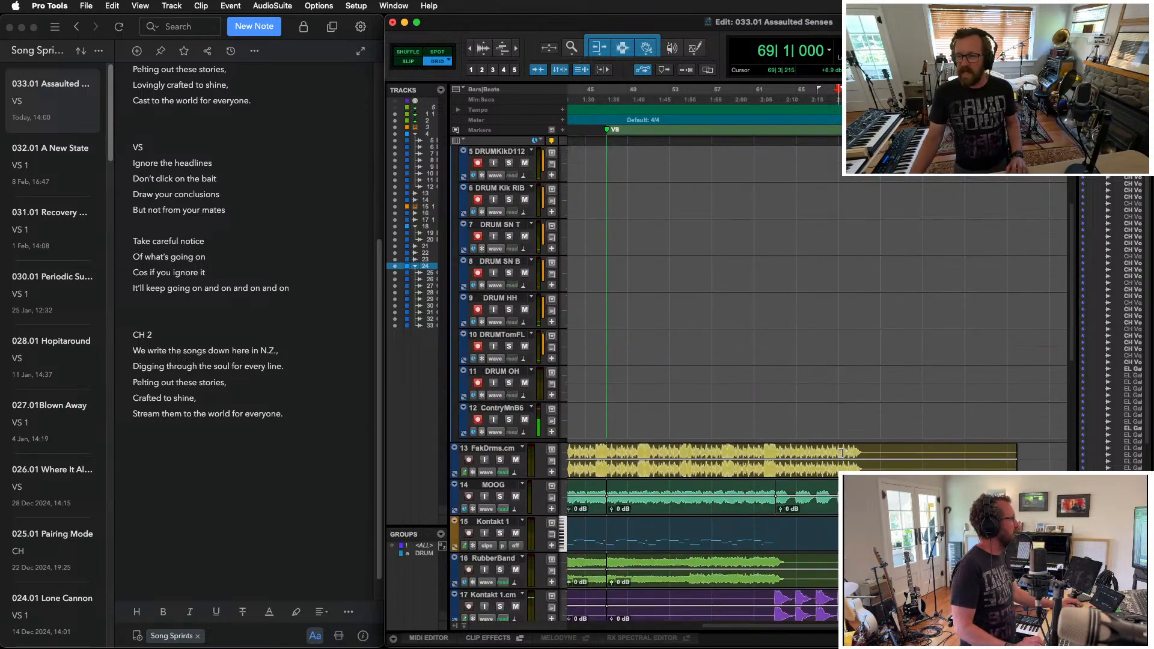
pyautogui.hscroll(5, 841, 454)
pyautogui.press('r')
pyautogui.hscroll(5, 840, 453)
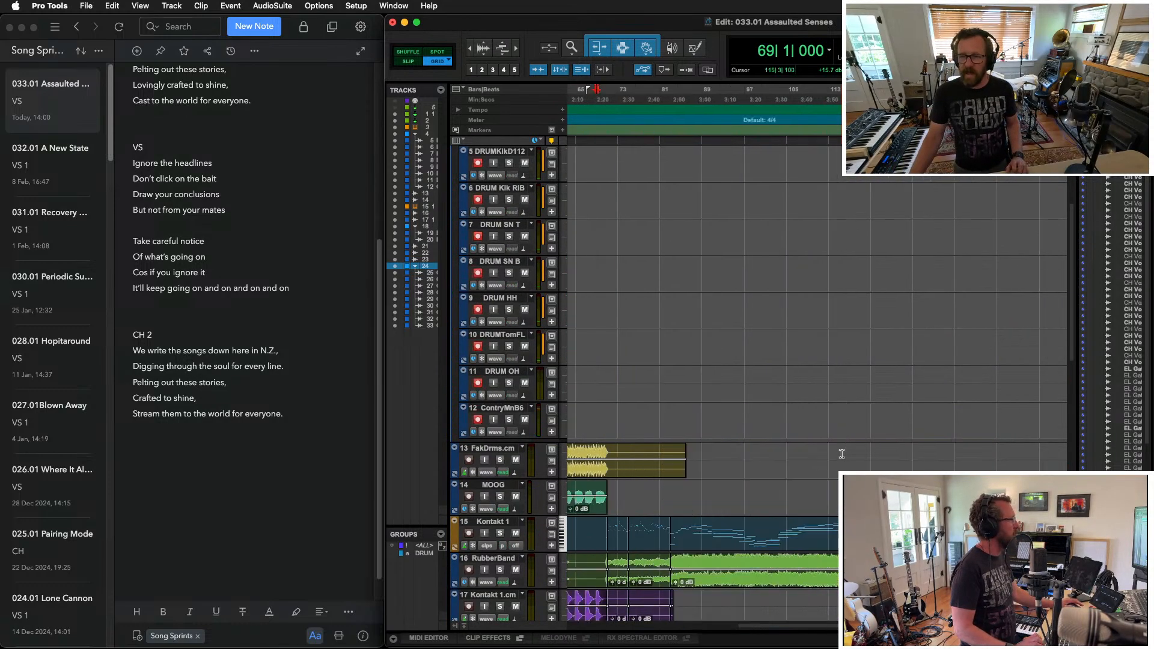
pyautogui.press('space')
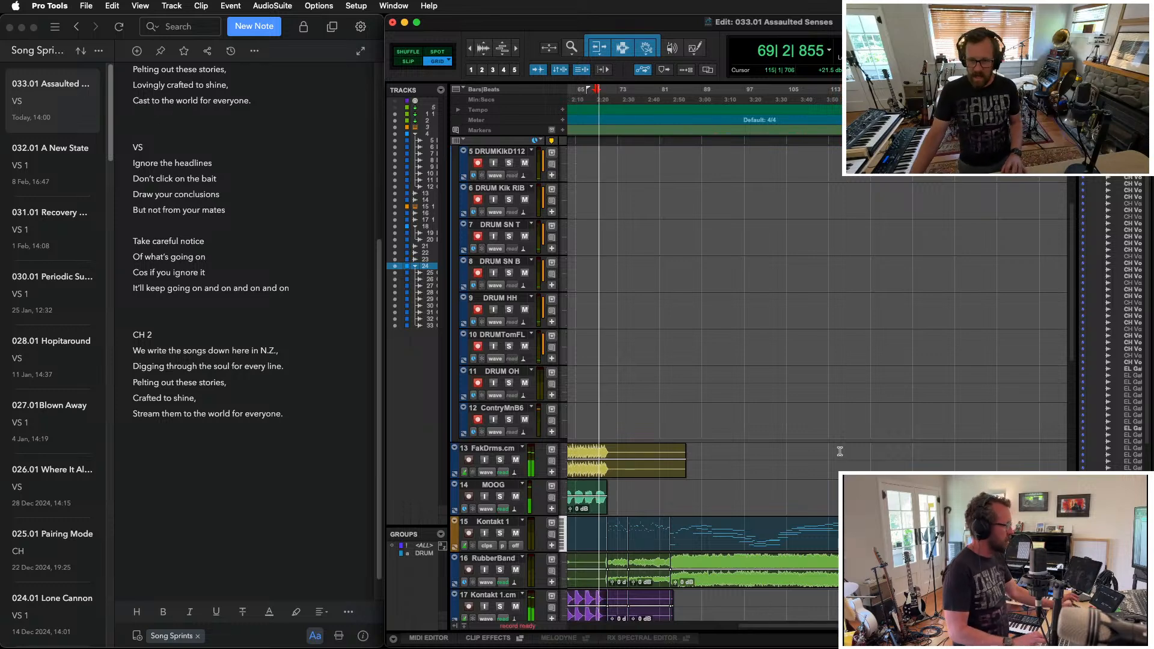
pyautogui.press('space')
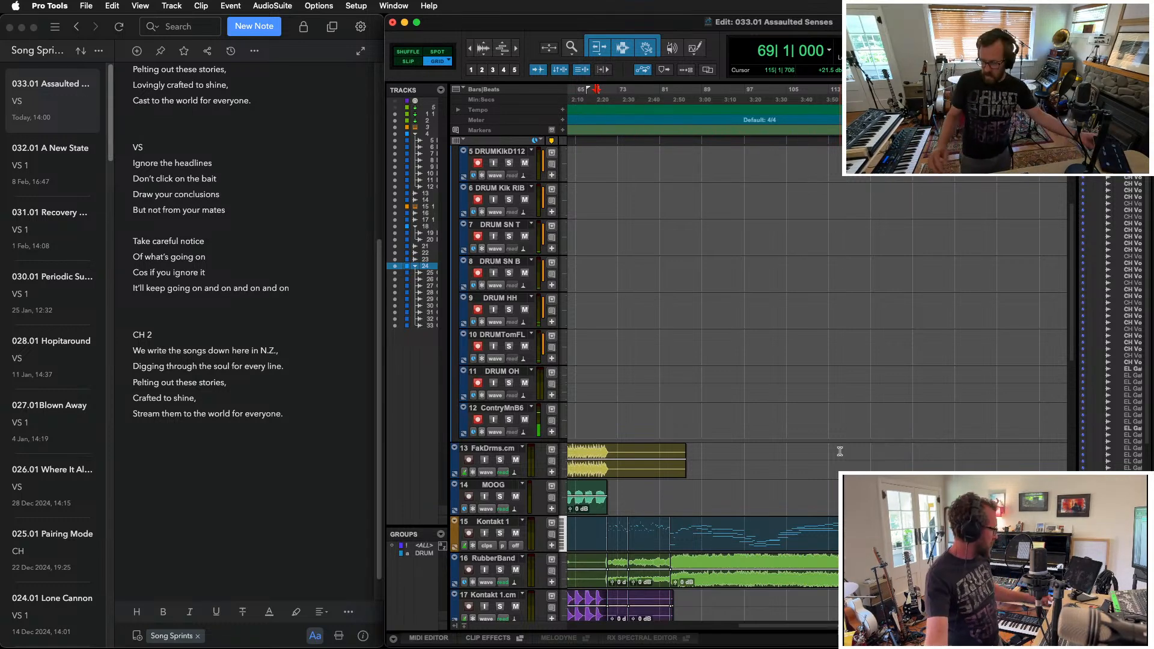
# Step: Bring the DRUM folder and its drum microphone channels into view in the mixer
pyautogui.press('super+equal')
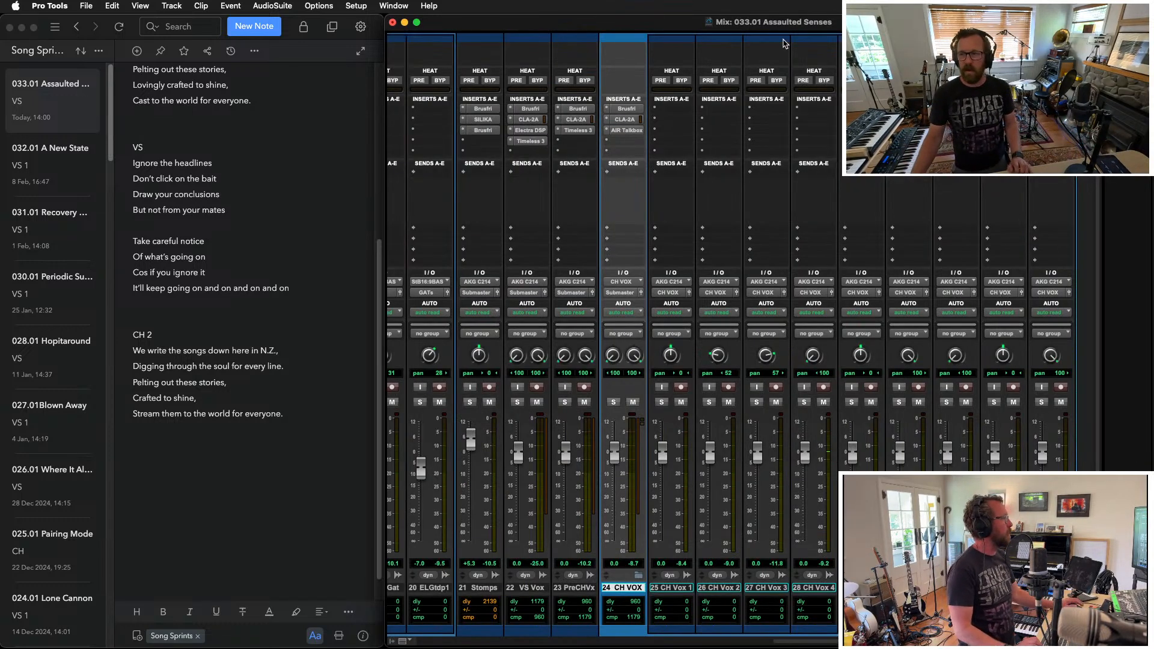
pyautogui.hscroll(-10, 549, 201)
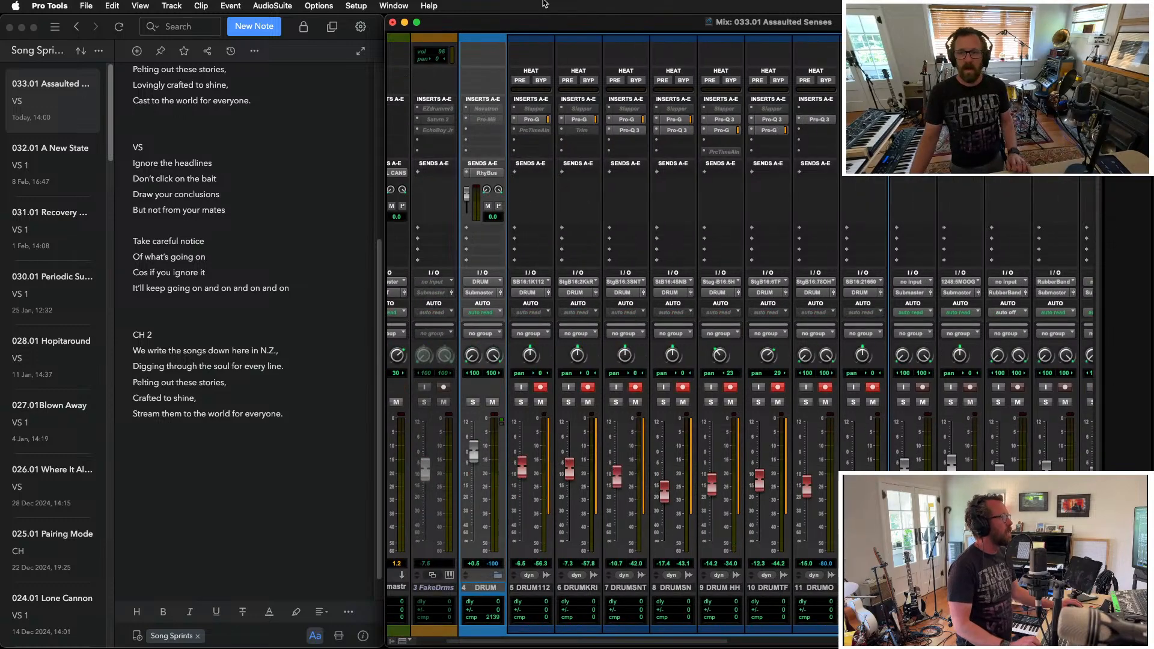
# Step: Maximise the Edit and Mix windows so they fill the screen, ending with the Mix window in front
pyautogui.hotkey('ctrl', 'alt', '=')
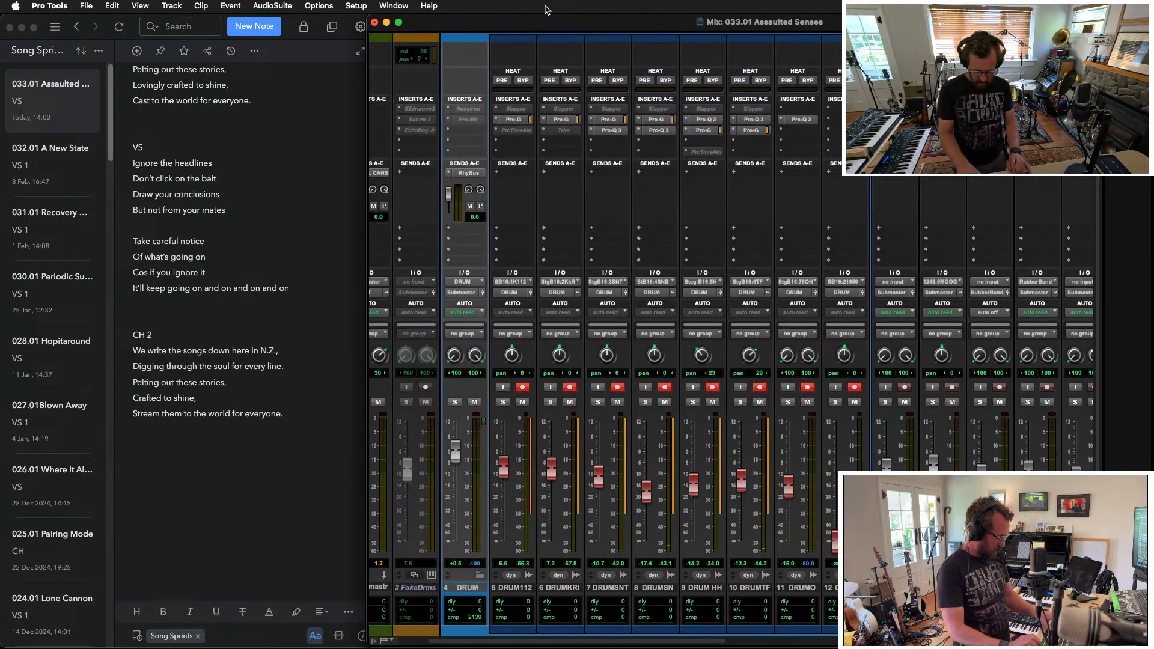
pyautogui.hotkey('ctrl', 'alt', 'Return')
pyautogui.press('super+equal')
pyautogui.hotkey('ctrl', 'alt', 'Return')
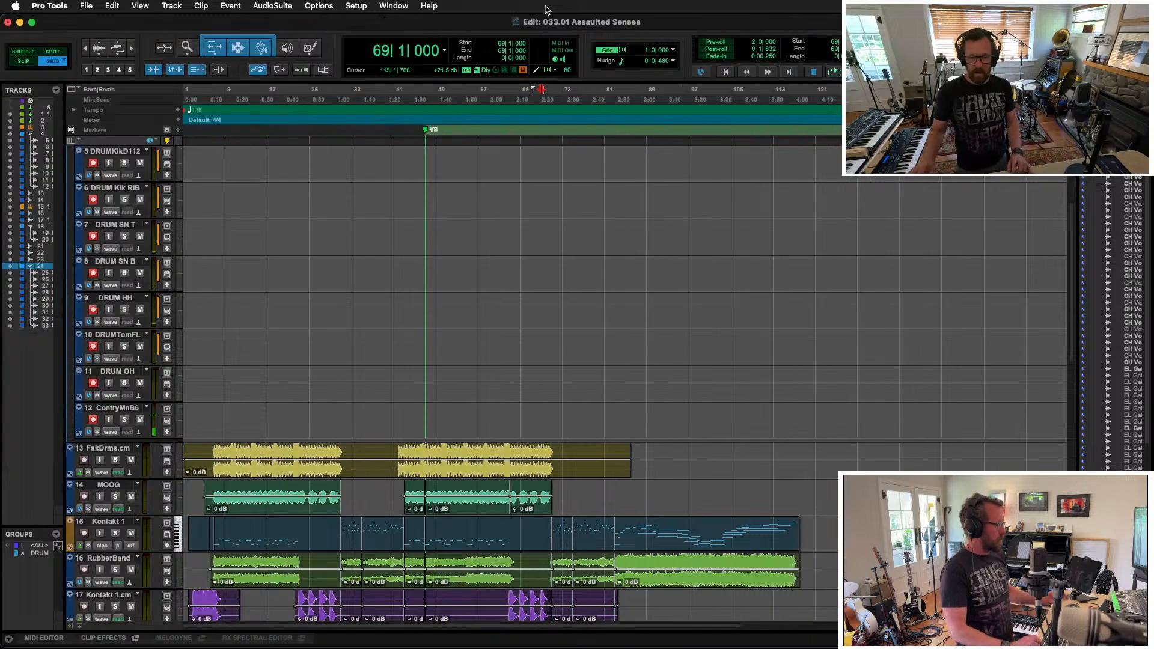
pyautogui.press('super+equal')
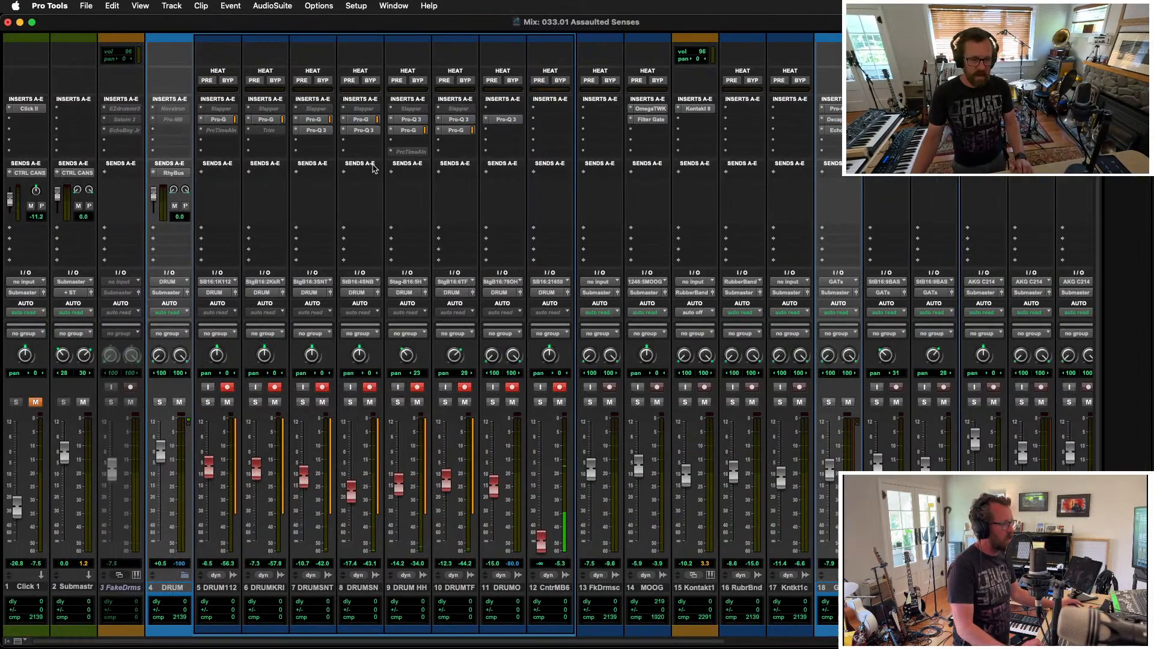
# Step: Set the Click 1 track's CTRL CANS send to pre-fader at 0.0 dB, keeping the track muted, and test playback
pyautogui.click(35, 402)
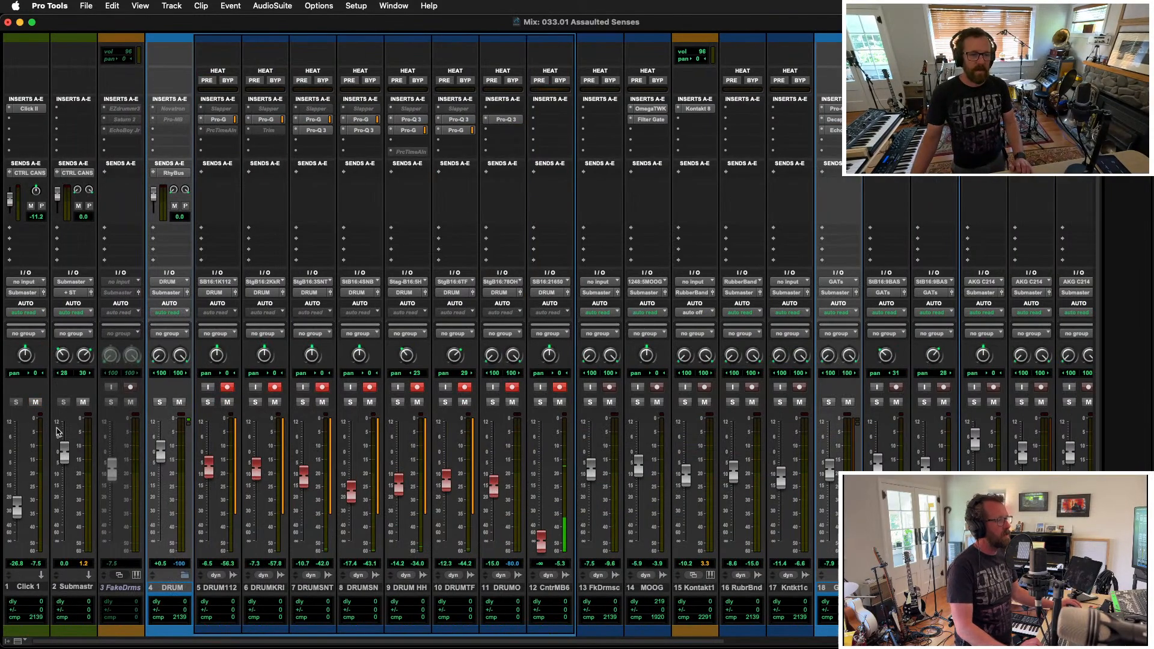
pyautogui.click(35, 402)
pyautogui.click(43, 206)
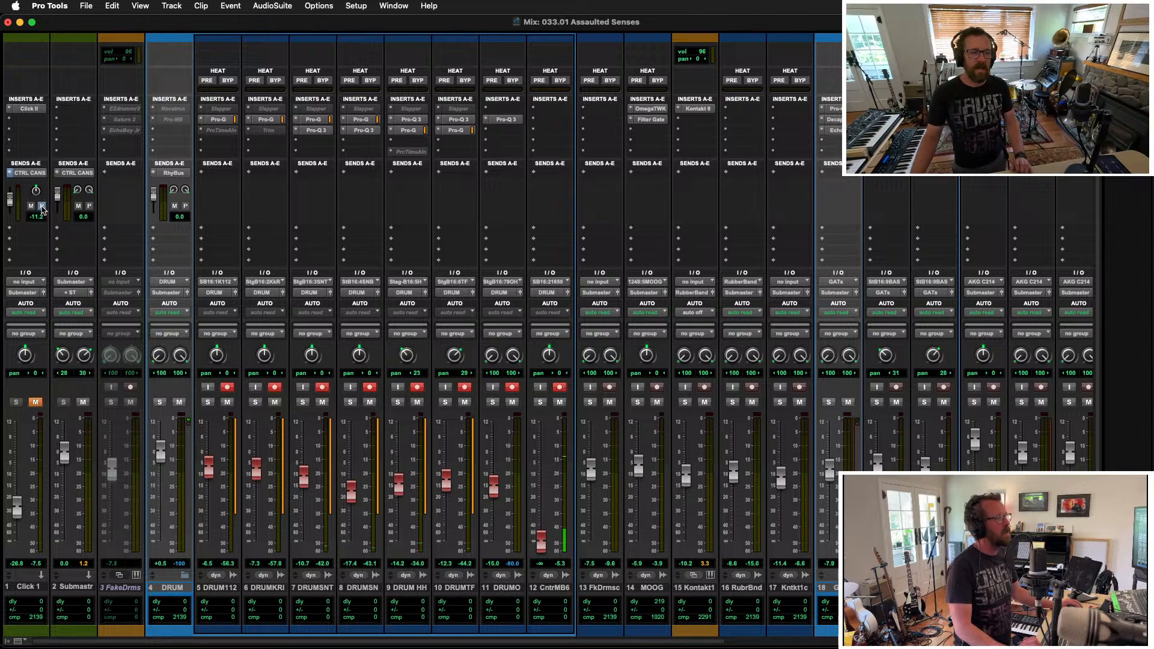
pyautogui.keyDown('alt'); pyautogui.click(11, 197); pyautogui.keyUp('alt')
pyautogui.press('space')
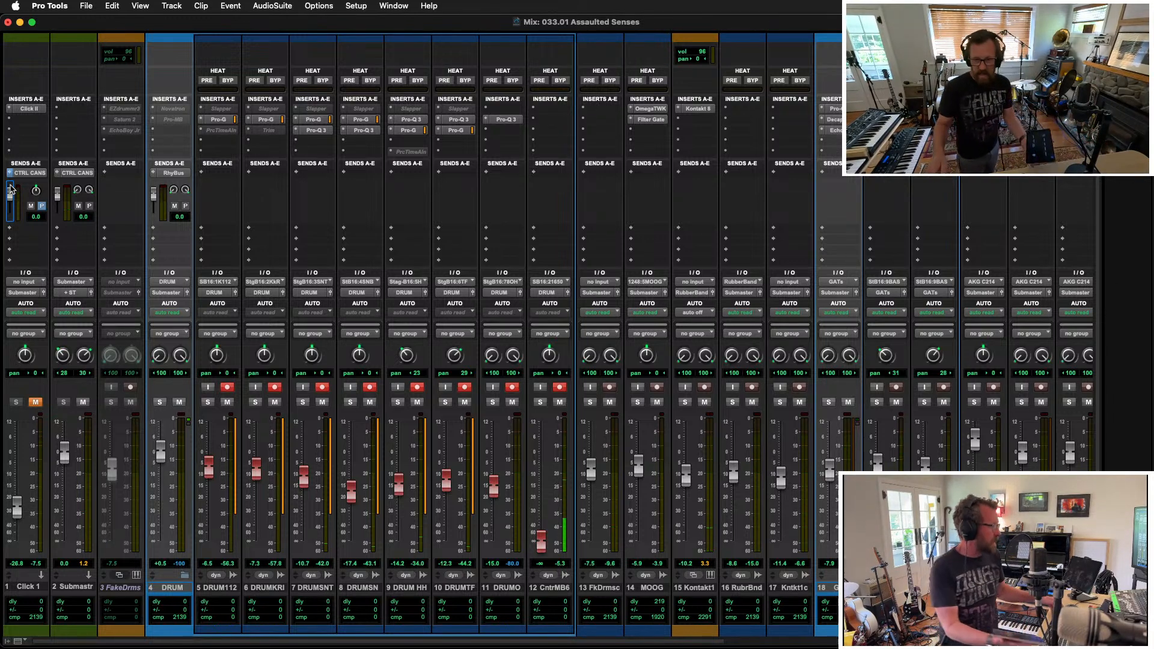
# Step: In the Edit window, enable the ALL group and copy the last chorus, bars 75 to 95, across all tracks to bar 118
pyautogui.press('super+equal')
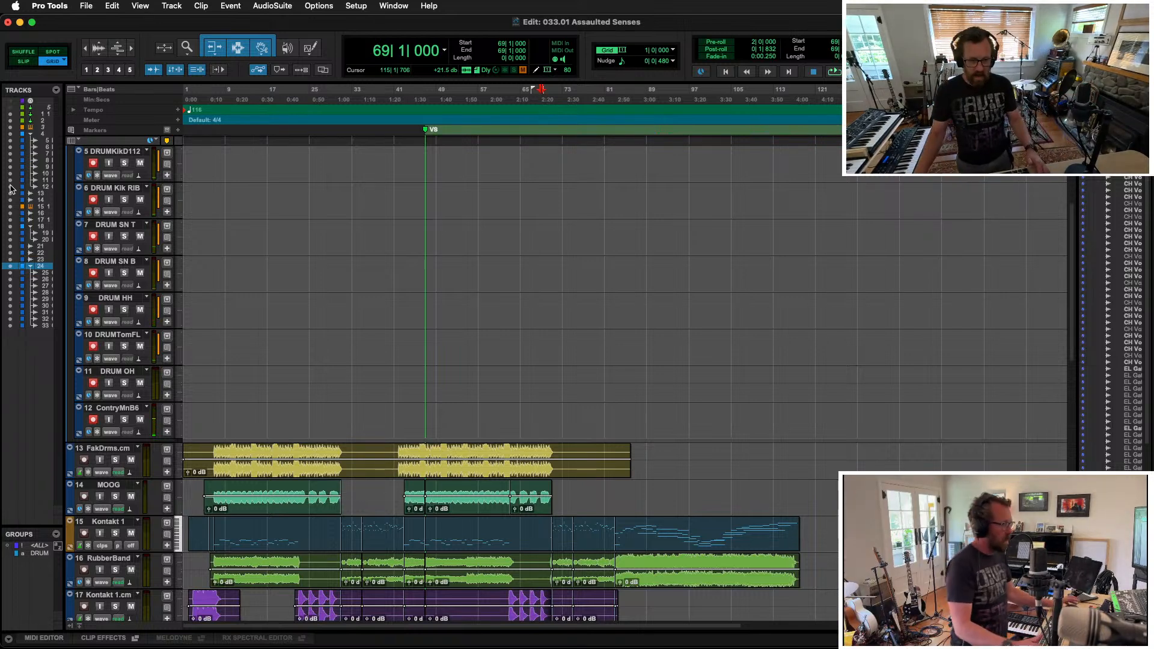
pyautogui.click(38, 545)
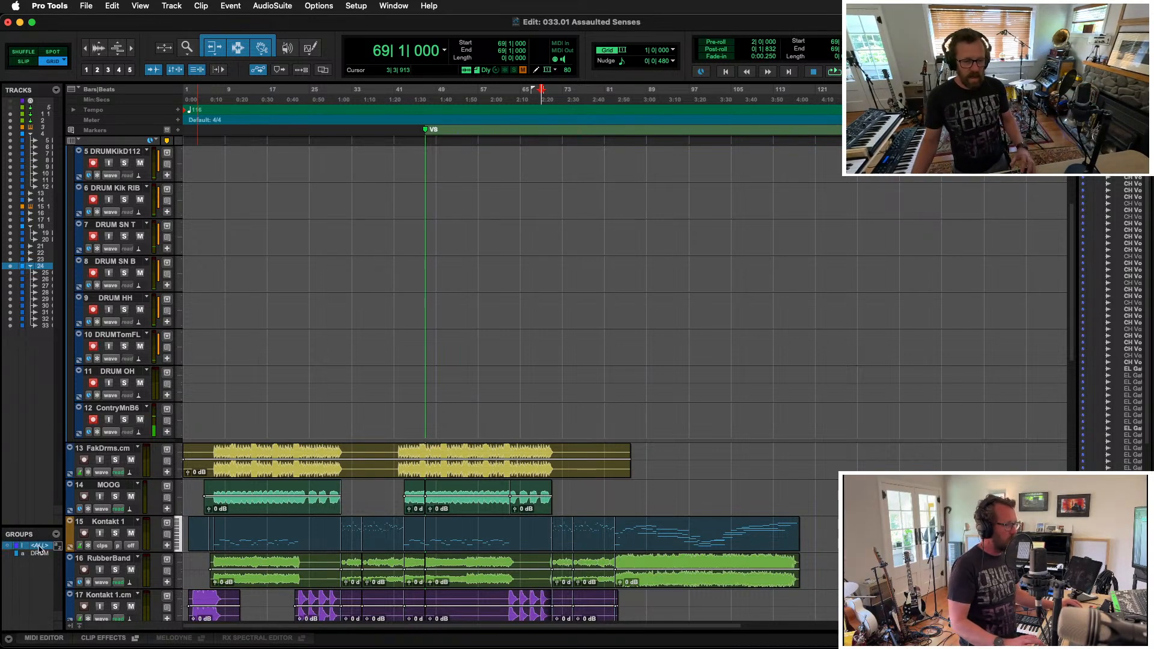
pyautogui.scroll(-10, 602, 430)
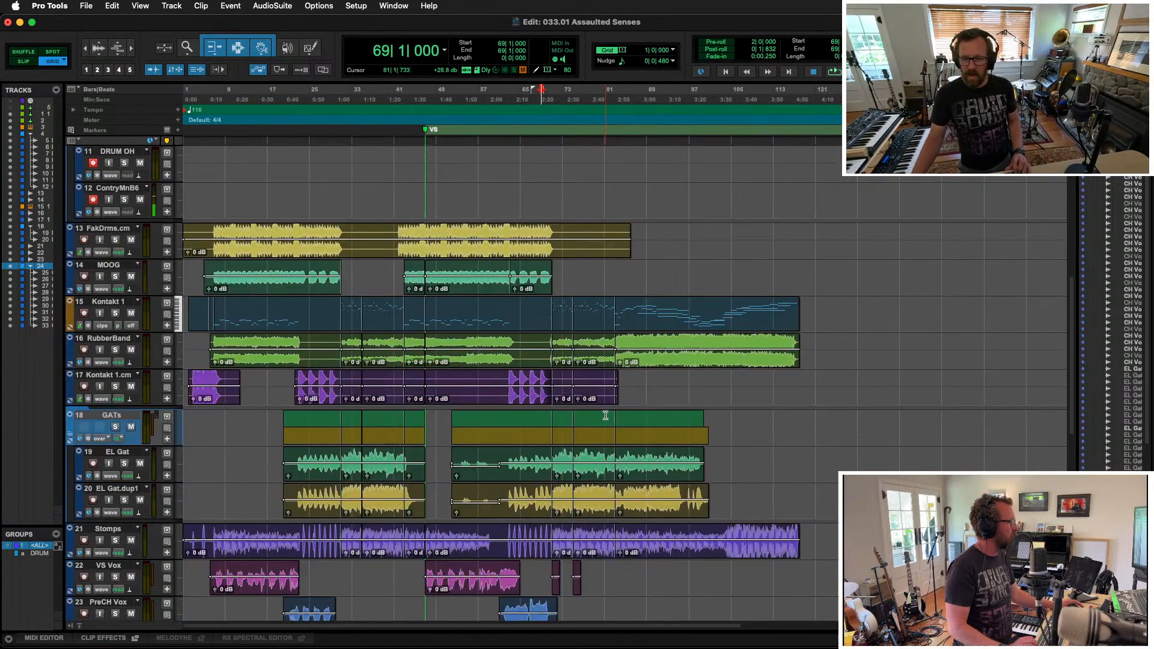
pyautogui.scroll(-3, 606, 411)
pyautogui.click(621, 364)
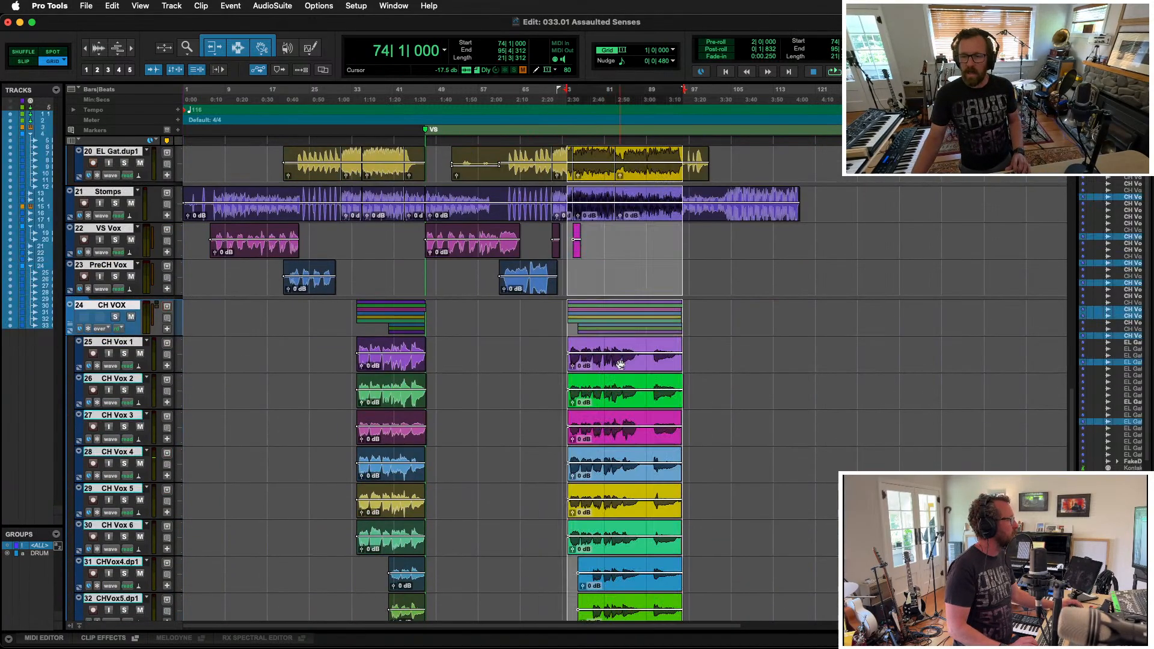
pyautogui.scroll(5, 625, 366)
pyautogui.press('t')
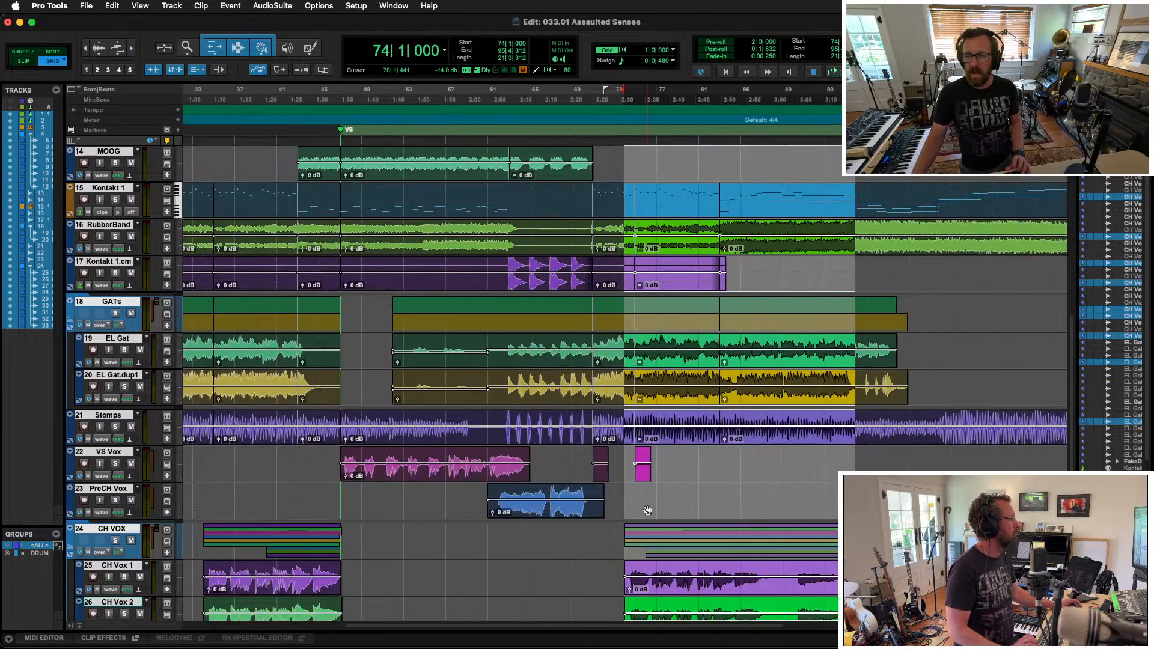
pyautogui.press('t')
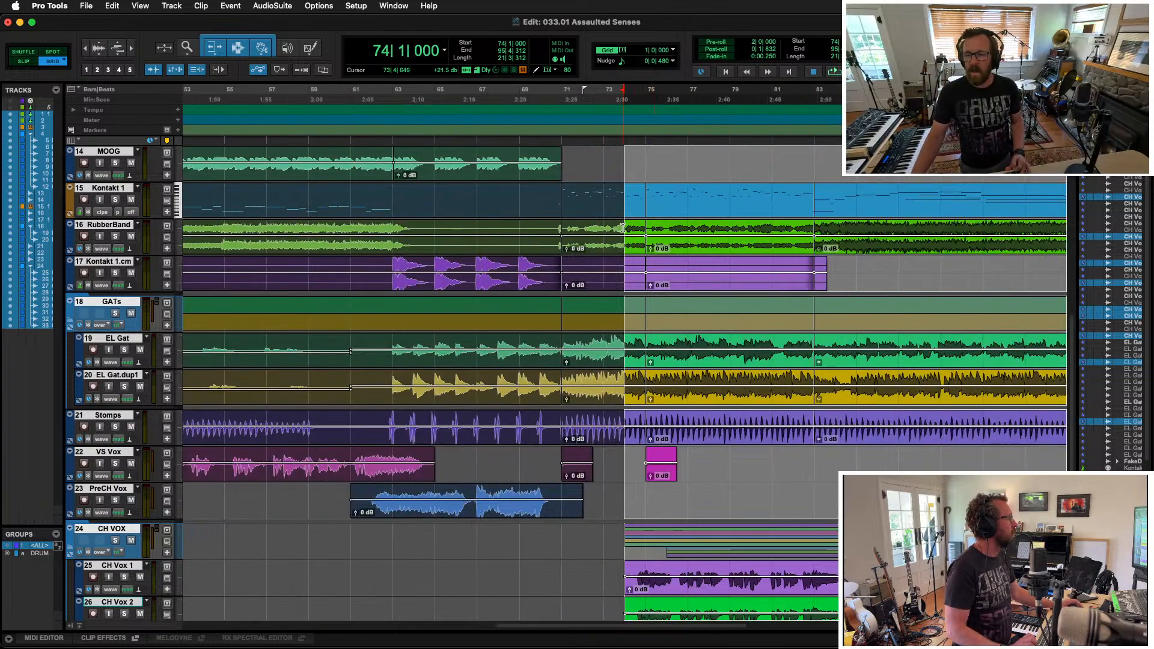
pyautogui.keyDown('shift'); pyautogui.click(634, 195); pyautogui.keyUp('shift')
pyautogui.press('r')
pyautogui.press('r')
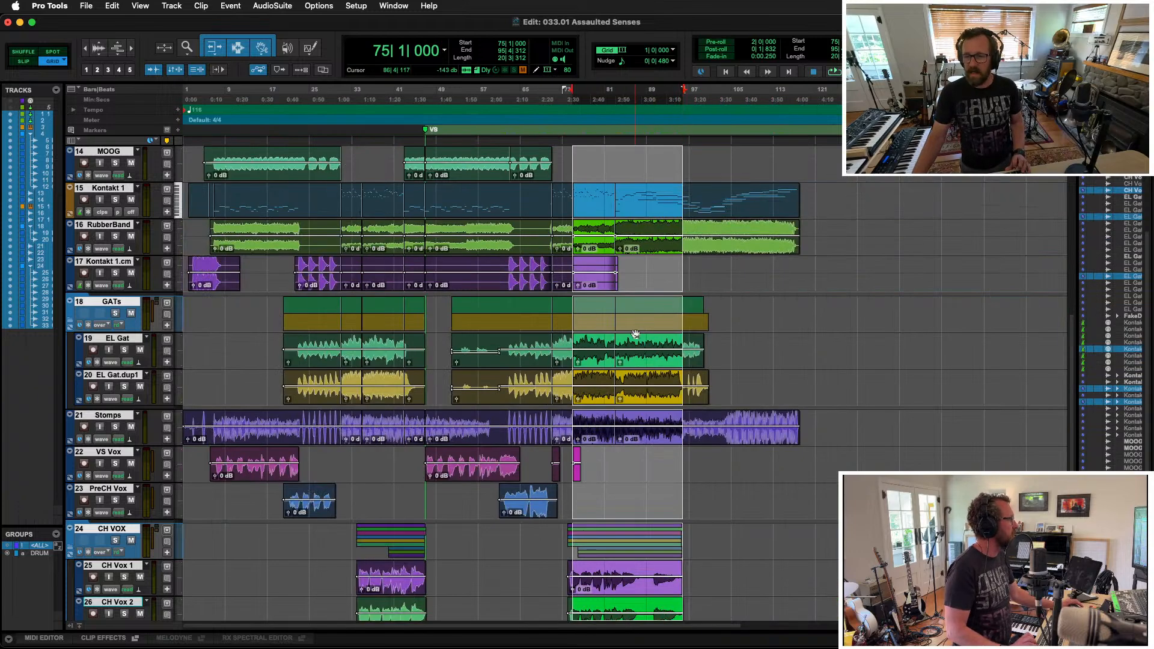
pyautogui.moveTo(594, 207); pyautogui.dragTo(821, 216)
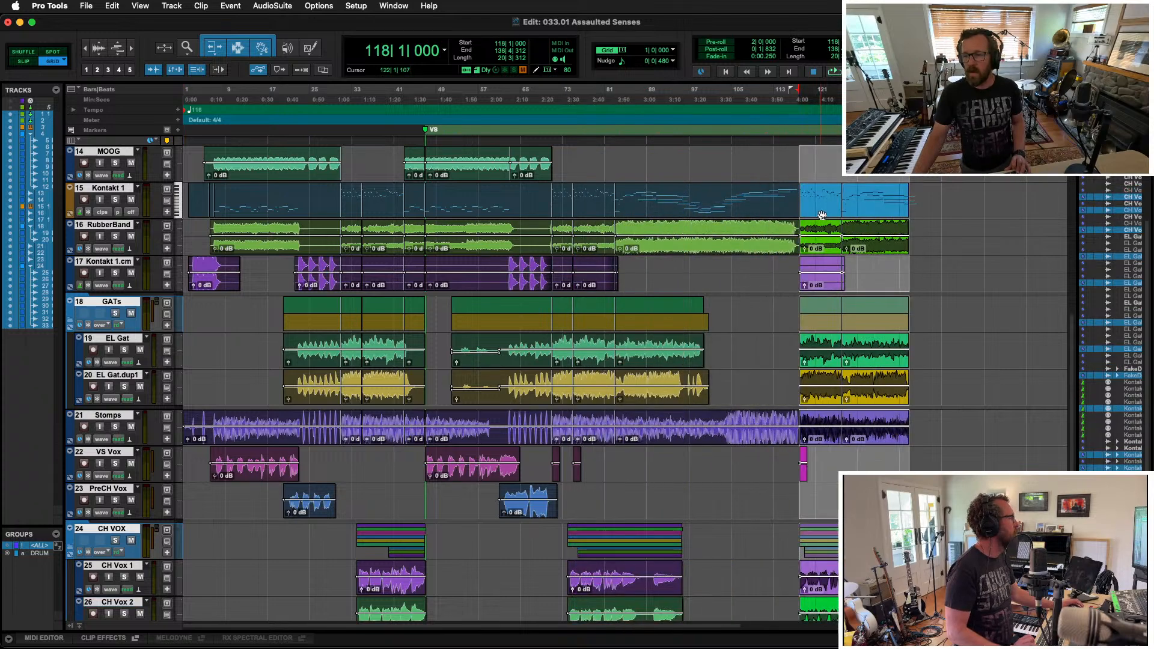
# Step: In Slip mode, extend the start of the copied chorus clips on all tracks back to about bar 117
pyautogui.press('t')
pyautogui.press('t')
pyautogui.press('t')
pyautogui.press('t')
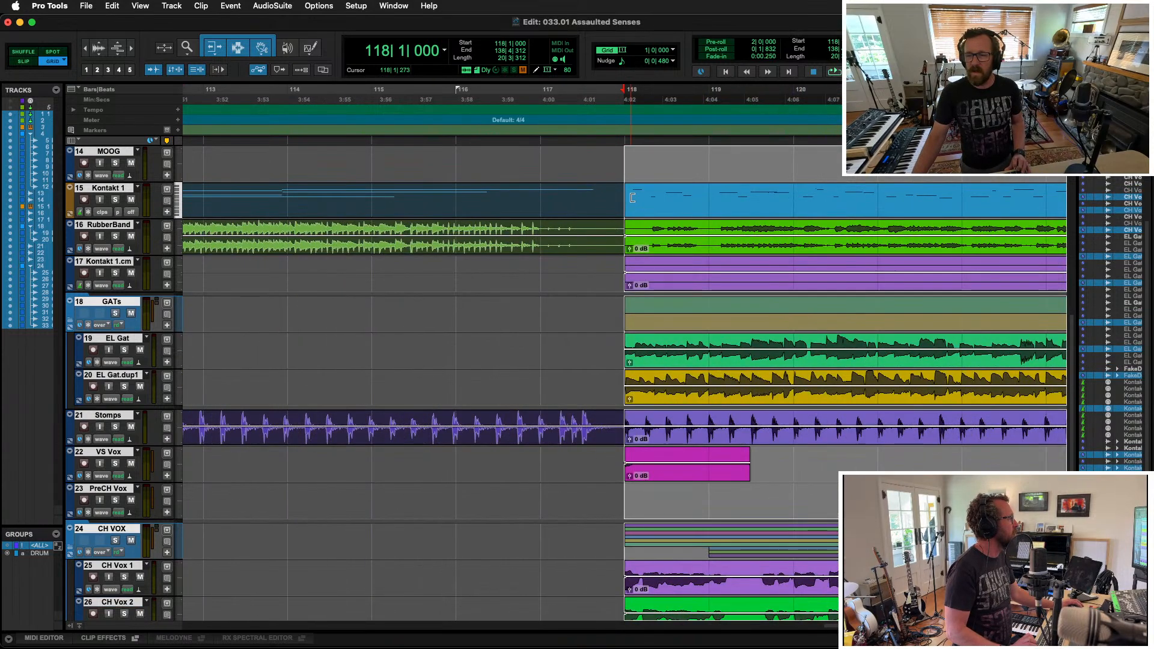
pyautogui.press('F2')
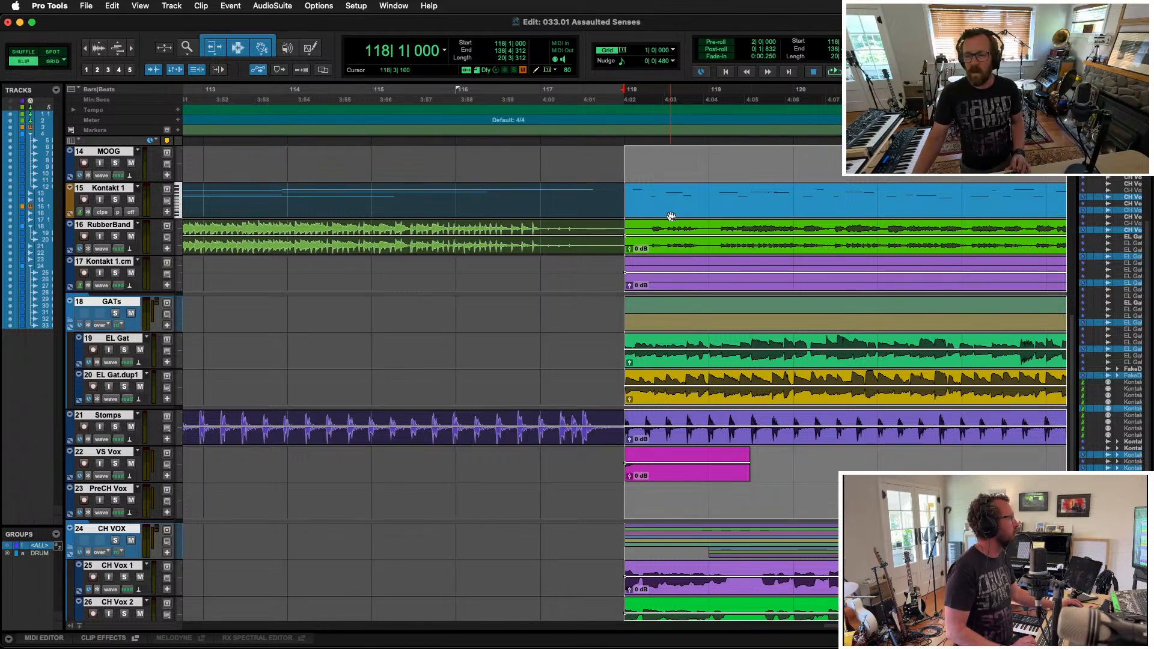
pyautogui.moveTo(622, 196); pyautogui.dragTo(546, 223)
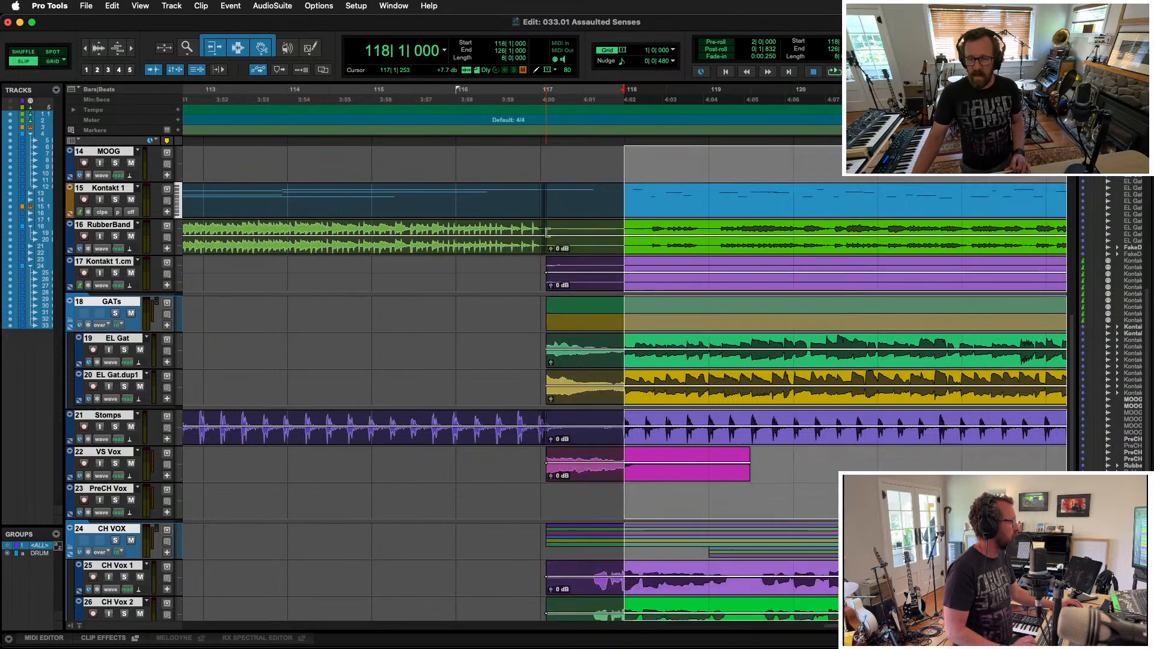
# Step: Turn off the ALL group and delete the copied VS Vox clip at bar 117
pyautogui.click(553, 499)
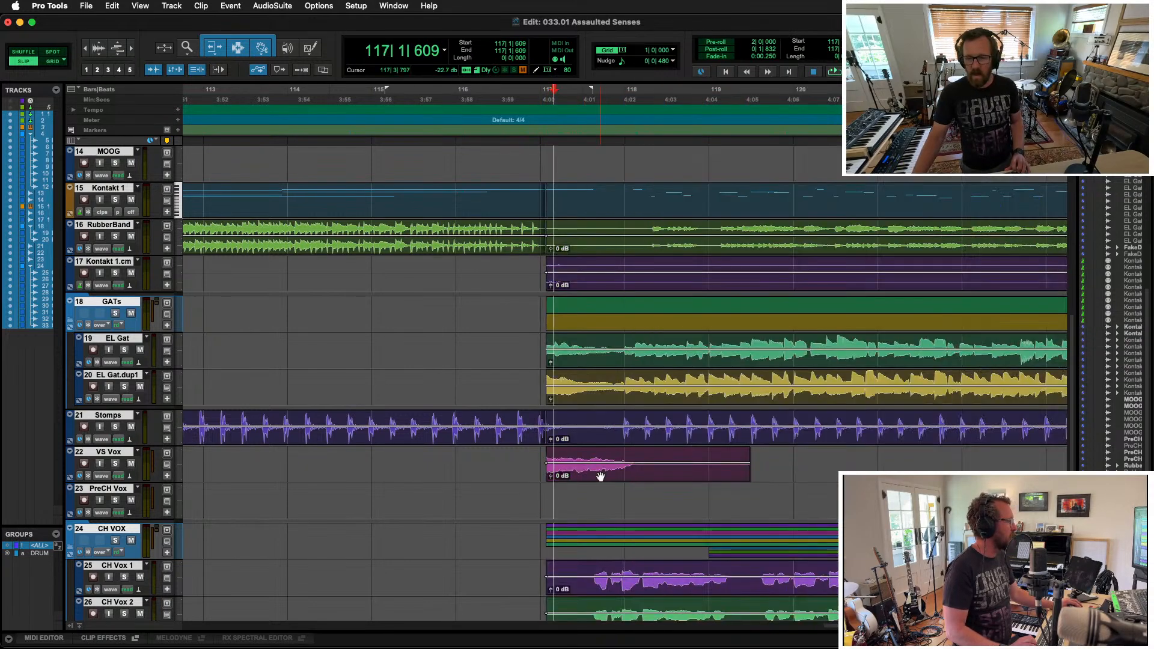
pyautogui.click(41, 546)
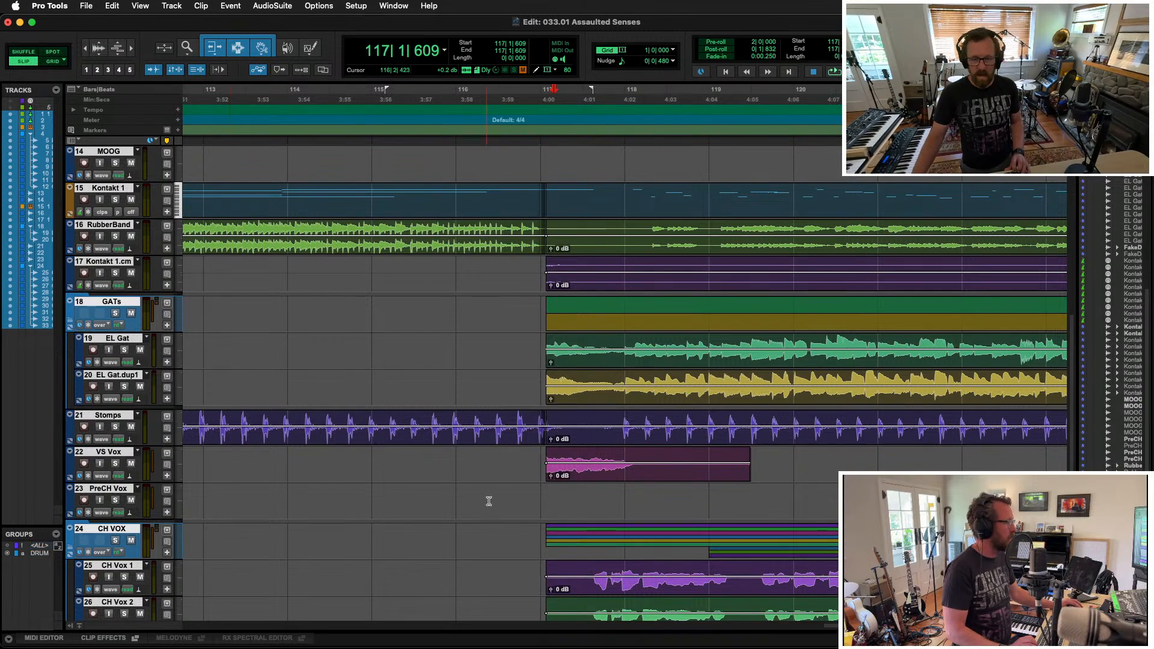
pyautogui.click(592, 485)
pyautogui.press('Delete')
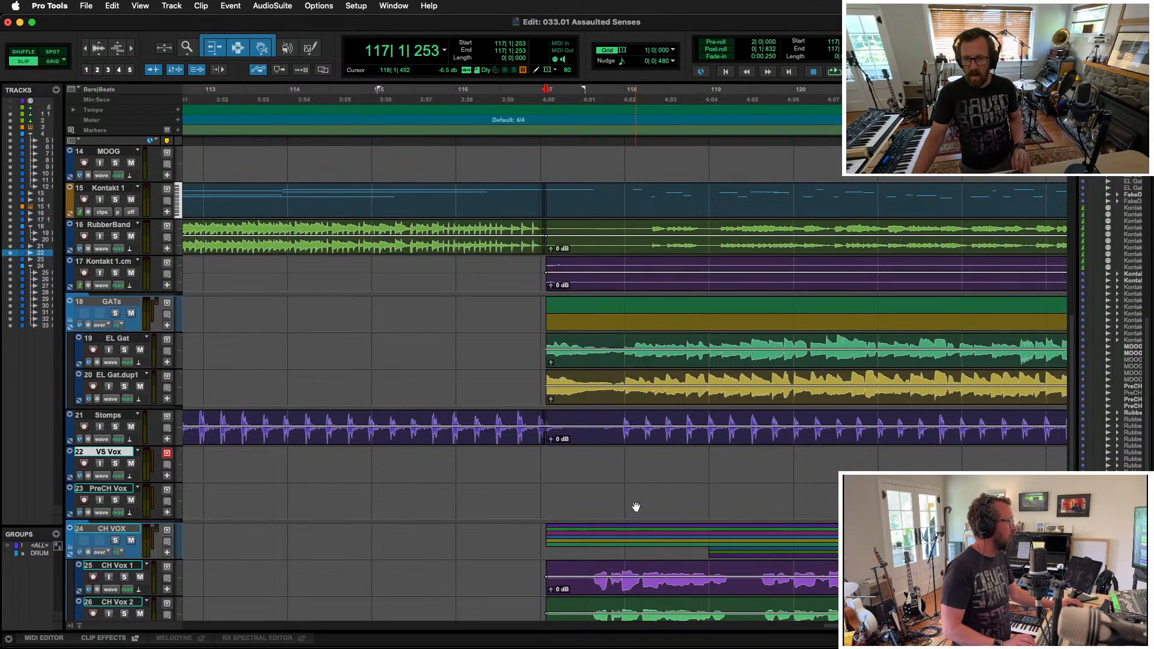
# Step: Play back the transition into the copied chorus around bar 117 to check the edit
pyautogui.press('super+bracketleft')
pyautogui.click(593, 355)
pyautogui.press('space')
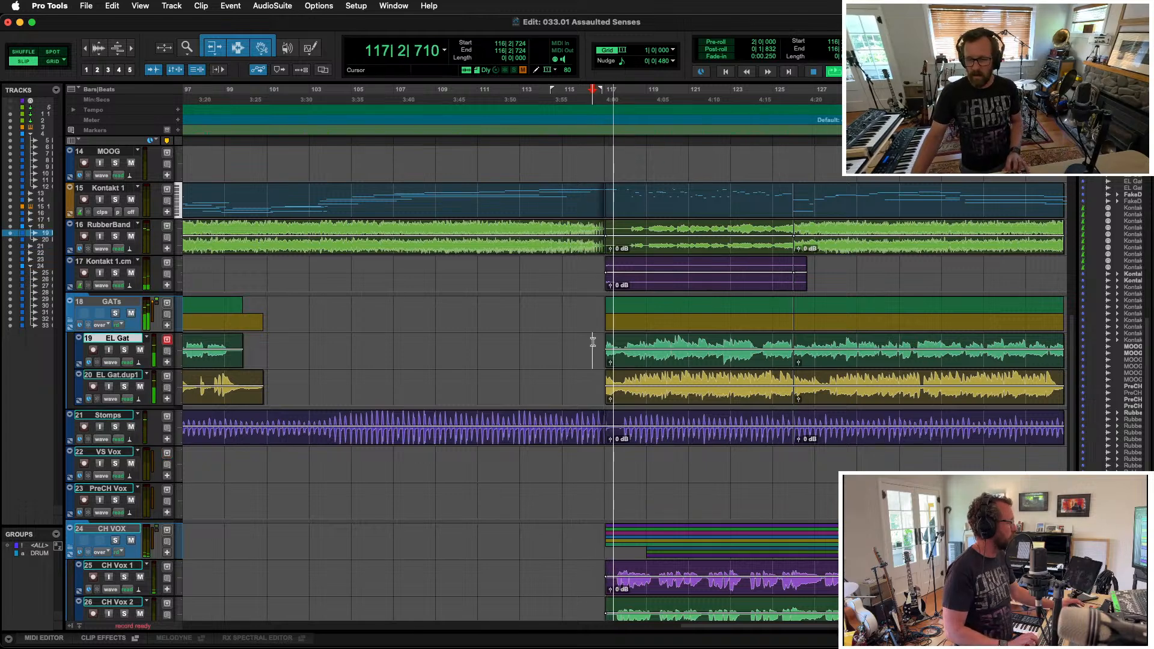
pyautogui.press('space')
pyautogui.click(619, 362)
pyautogui.press('space')
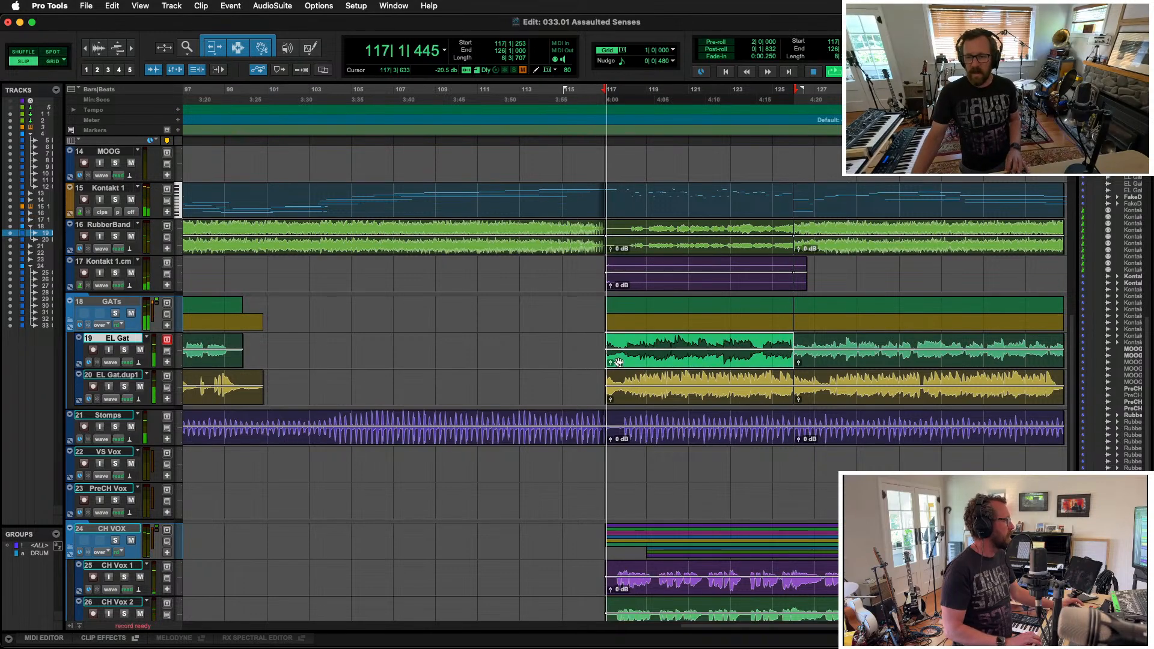
pyautogui.press('super+bracketright')
pyautogui.press('super+bracketright')
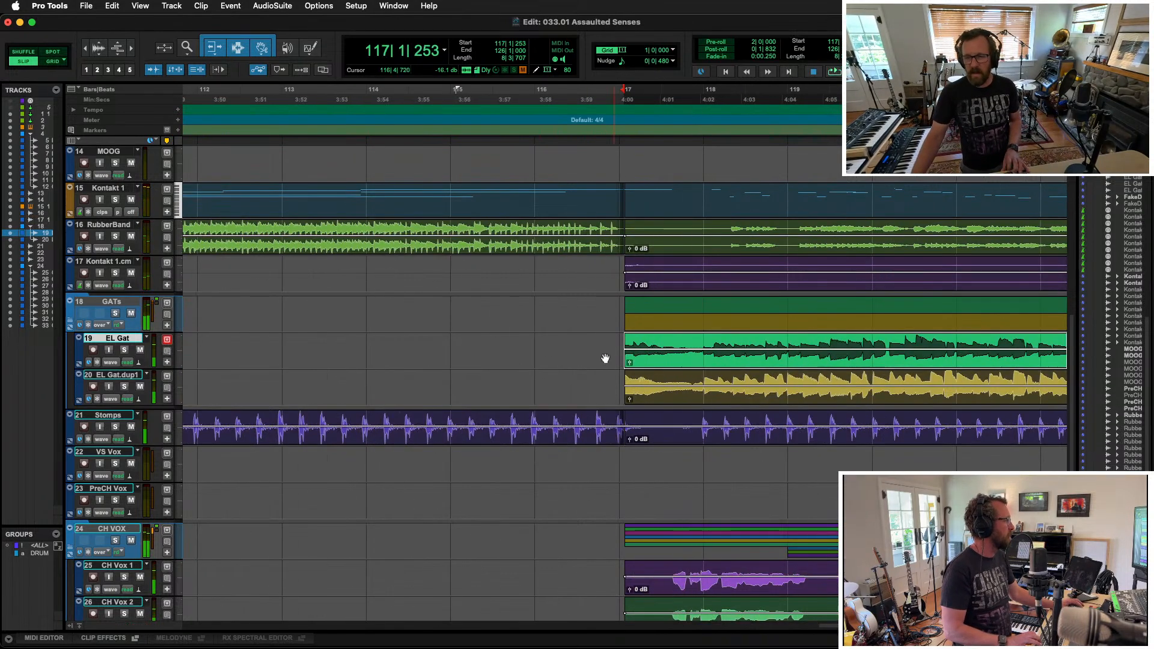
pyautogui.click(500, 343)
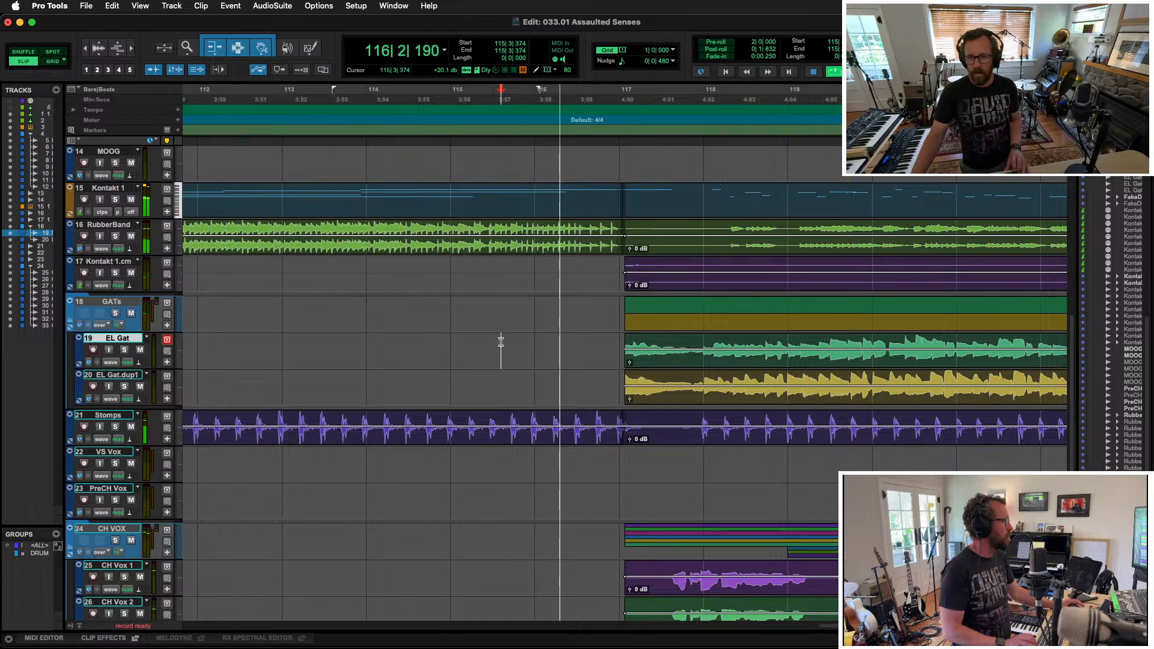
pyautogui.press('super+bracketleft')
pyautogui.press('super+bracketleft')
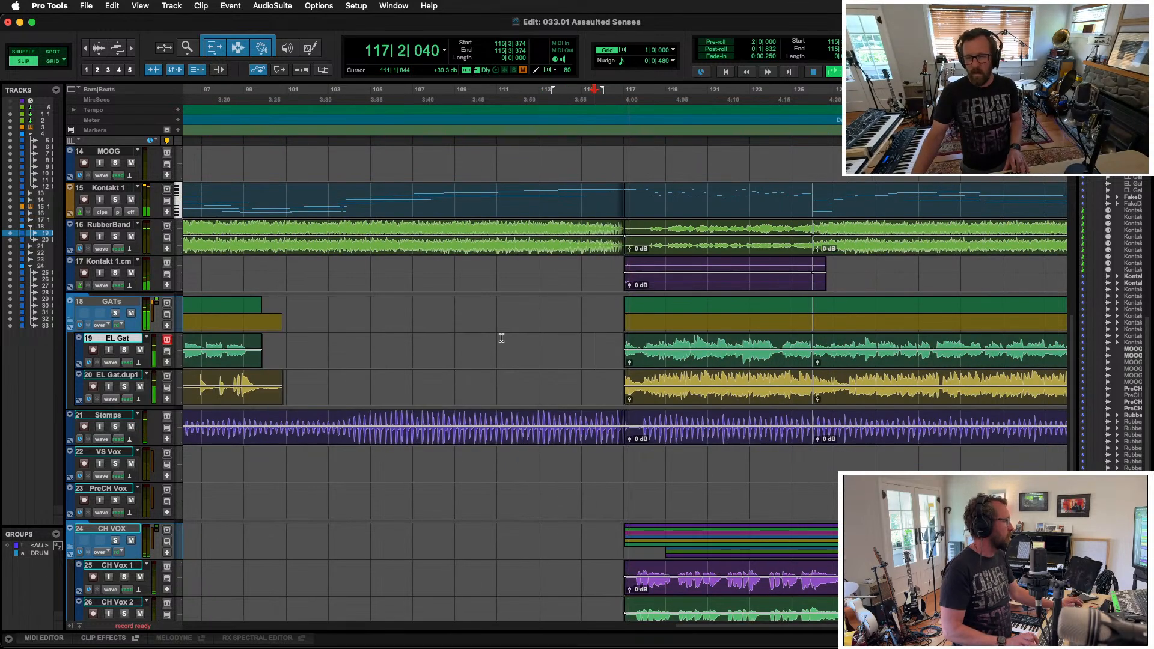
pyautogui.press('space')
pyautogui.press('super+bracketleft')
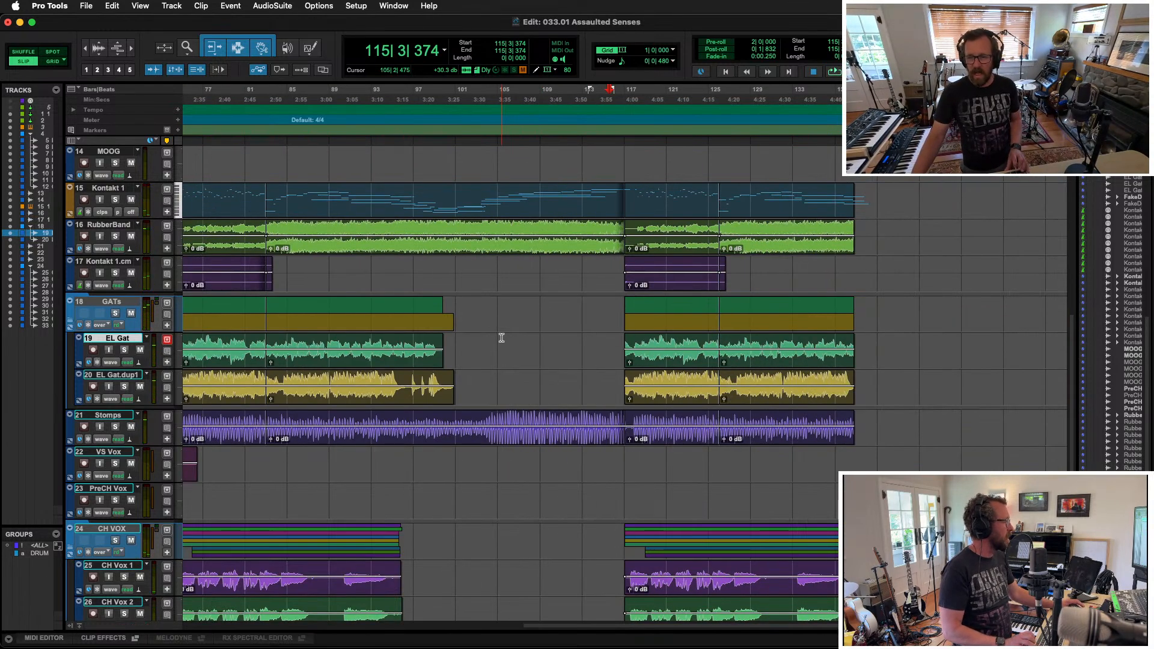
pyautogui.press('super+bracketleft')
# Step: Audition the song from bar 79, and place the playback start at 68|3|550 on the ContryMnB6 track
pyautogui.scroll(8, 501, 337)
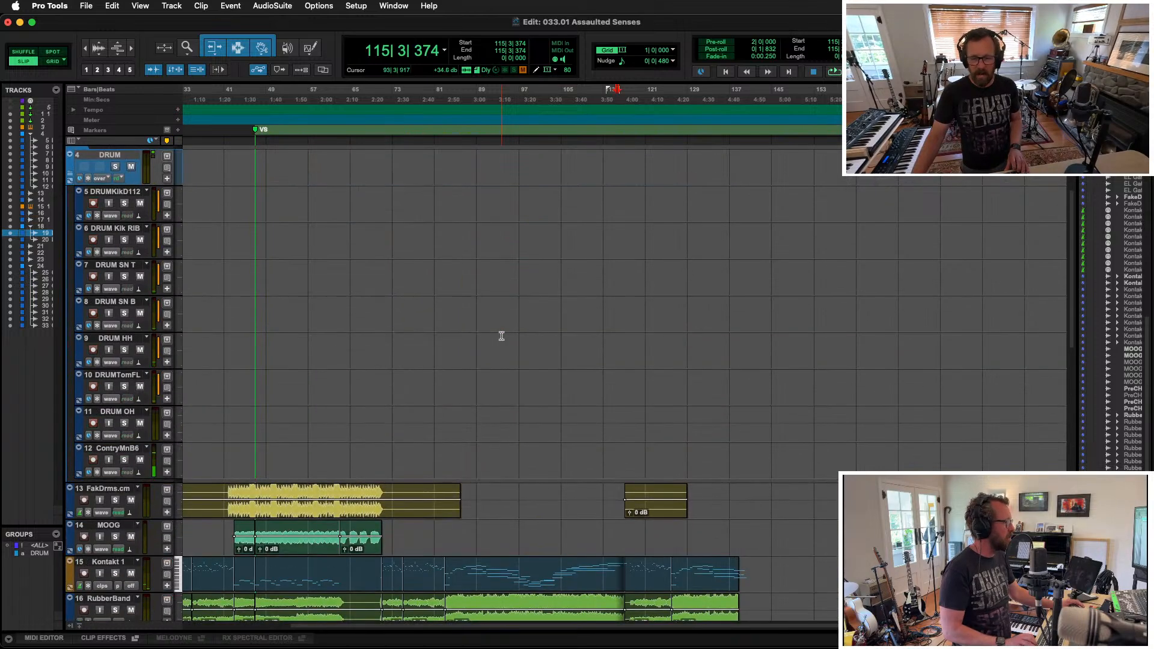
pyautogui.click(424, 375)
pyautogui.scroll(-4, 428, 385)
pyautogui.scroll(1, 437, 406)
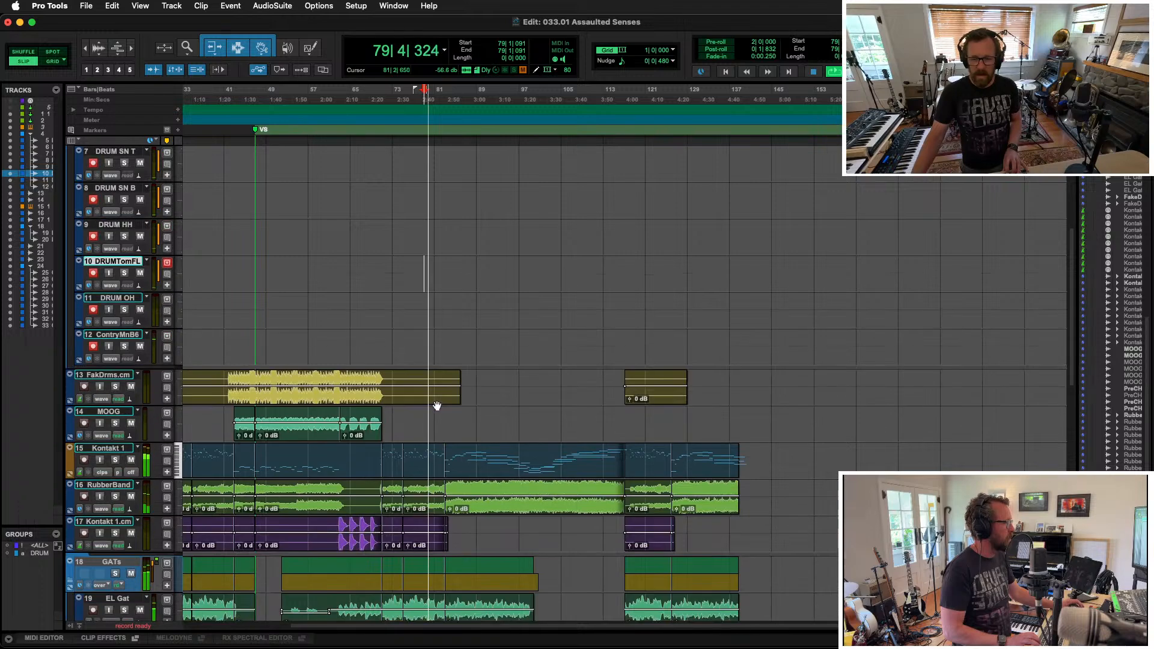
pyautogui.scroll(-4, 437, 405)
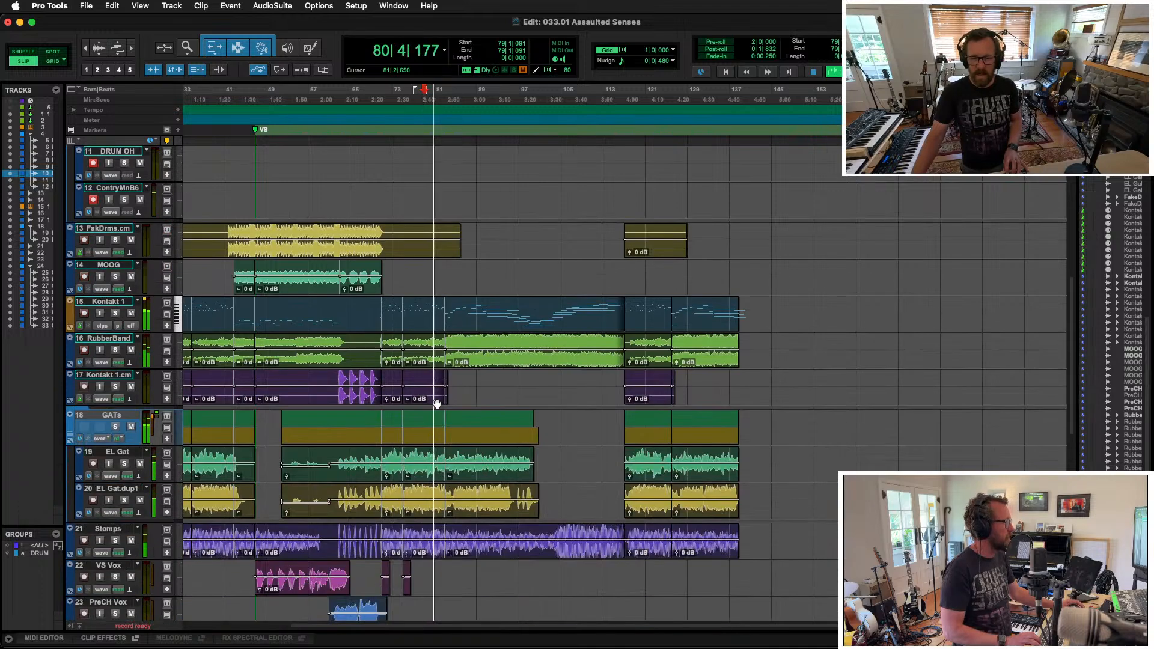
pyautogui.click(369, 189)
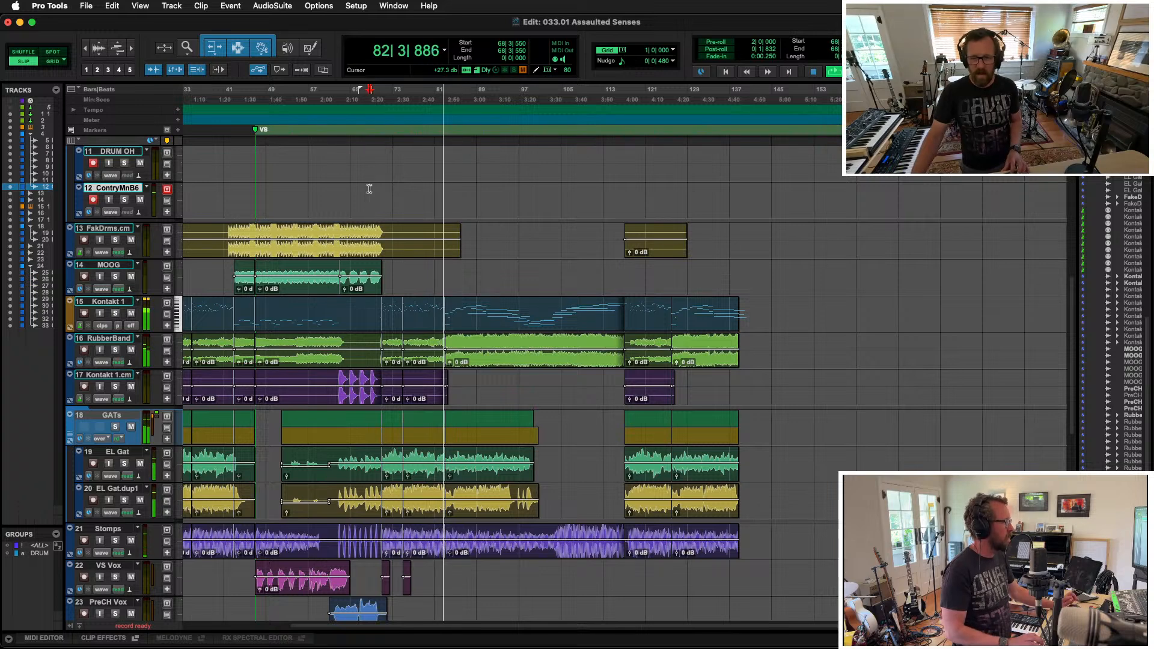
pyautogui.press('space')
pyautogui.press('space')
pyautogui.press('space')
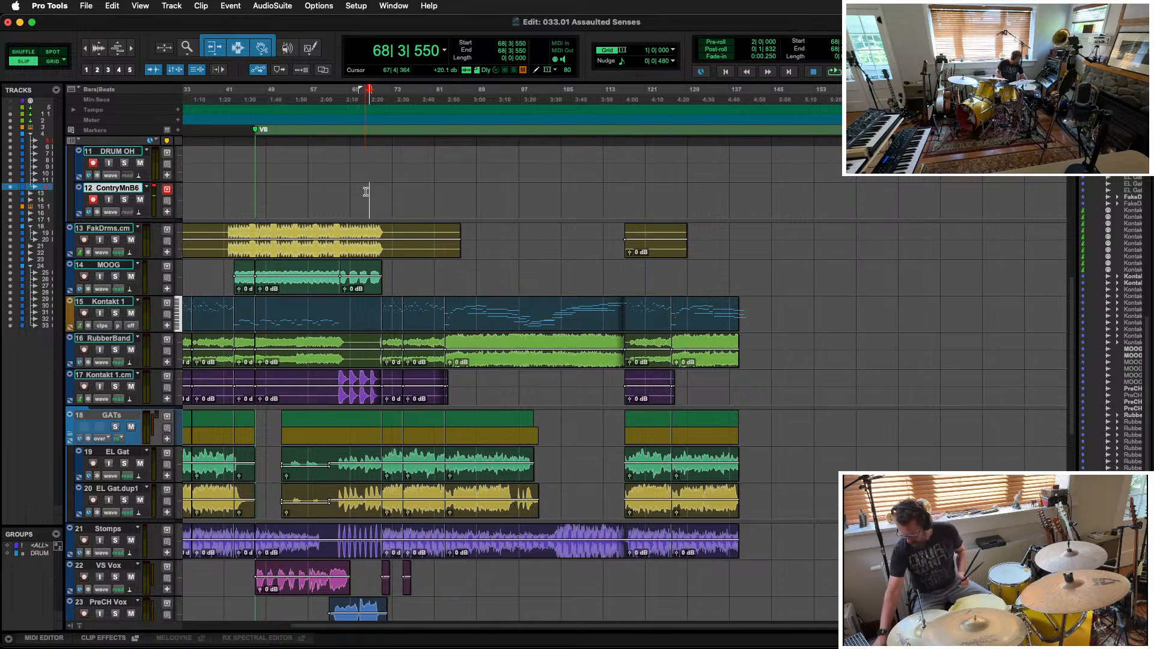
# Step: Record a trial drum take on the armed drum tracks from 68|3|550 with all of them in view, and discard it
pyautogui.press('super+space')
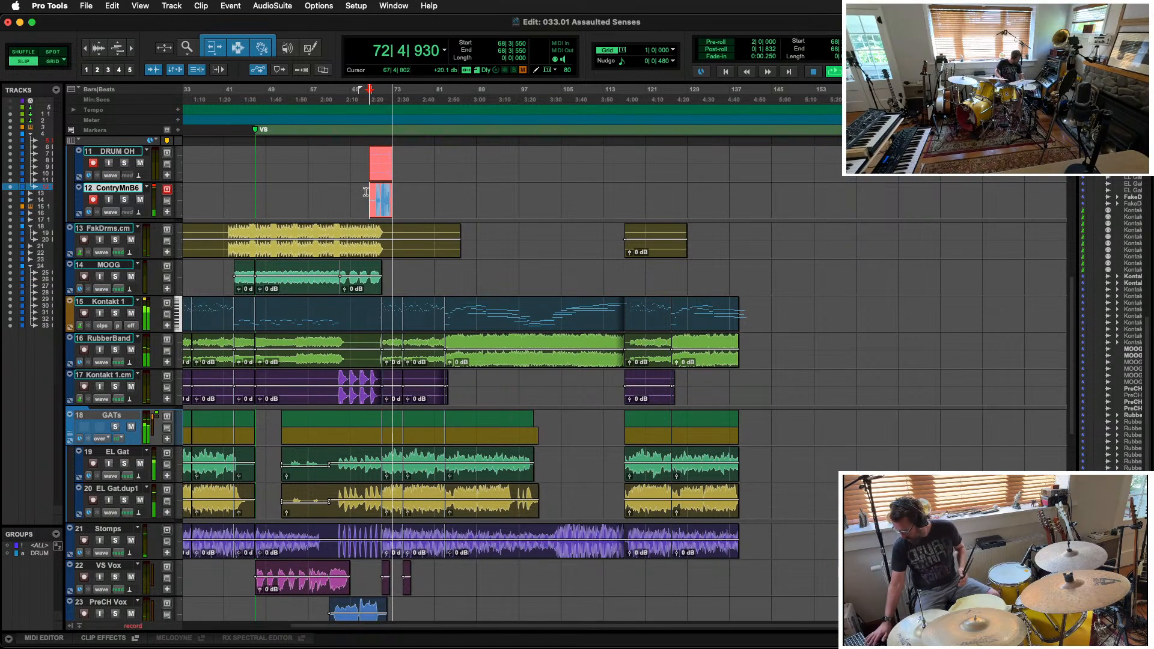
pyautogui.press('p')
pyautogui.press('p')
pyautogui.press('p')
pyautogui.press('p')
pyautogui.press('p')
pyautogui.press('p')
pyautogui.press('p')
pyautogui.press('p')
pyautogui.press('p')
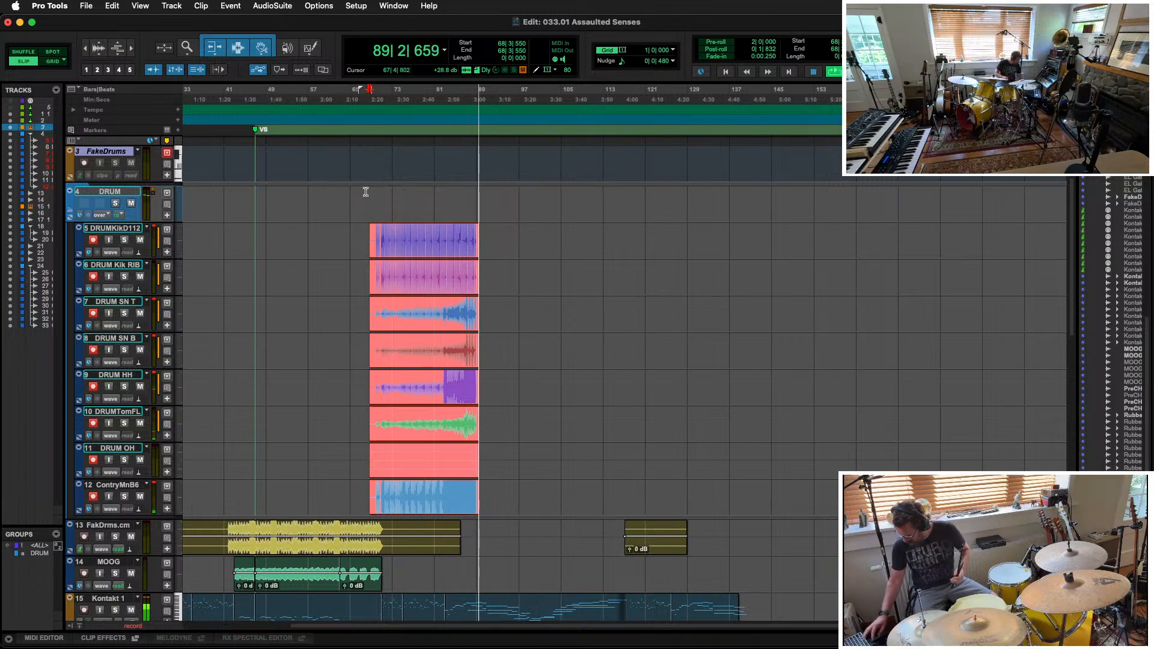
pyautogui.press('super+period')
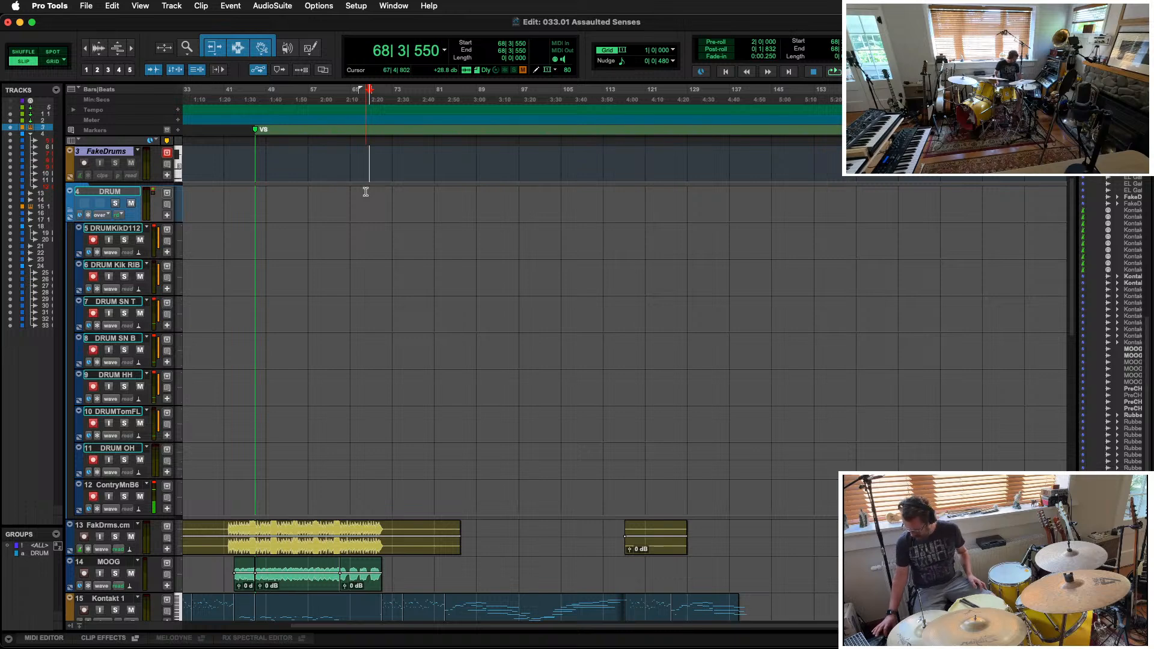
# Step: Record a drum take on the armed drum tracks from 68|3|550 and step through its transients
pyautogui.press('super+space')
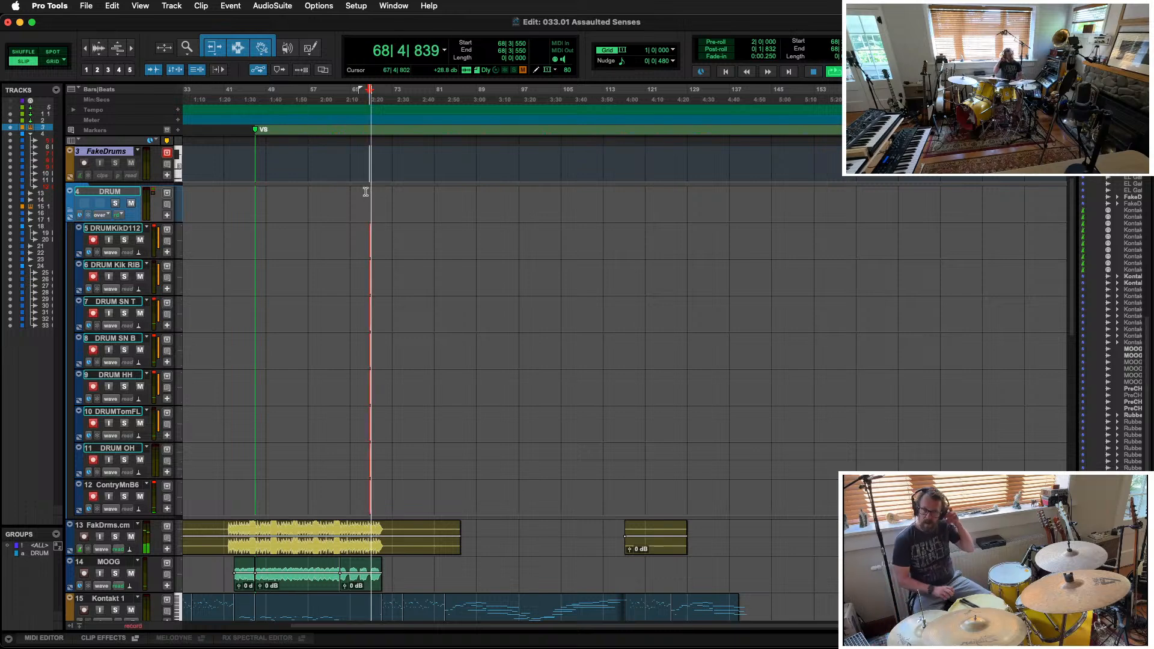
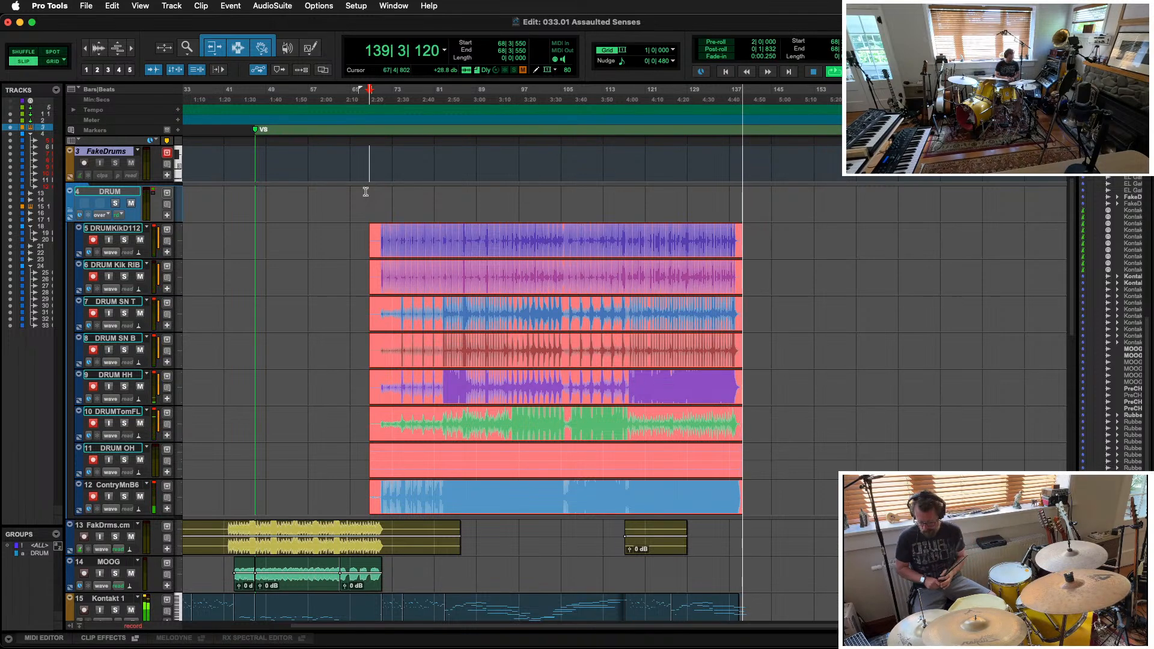
pyautogui.press('space')
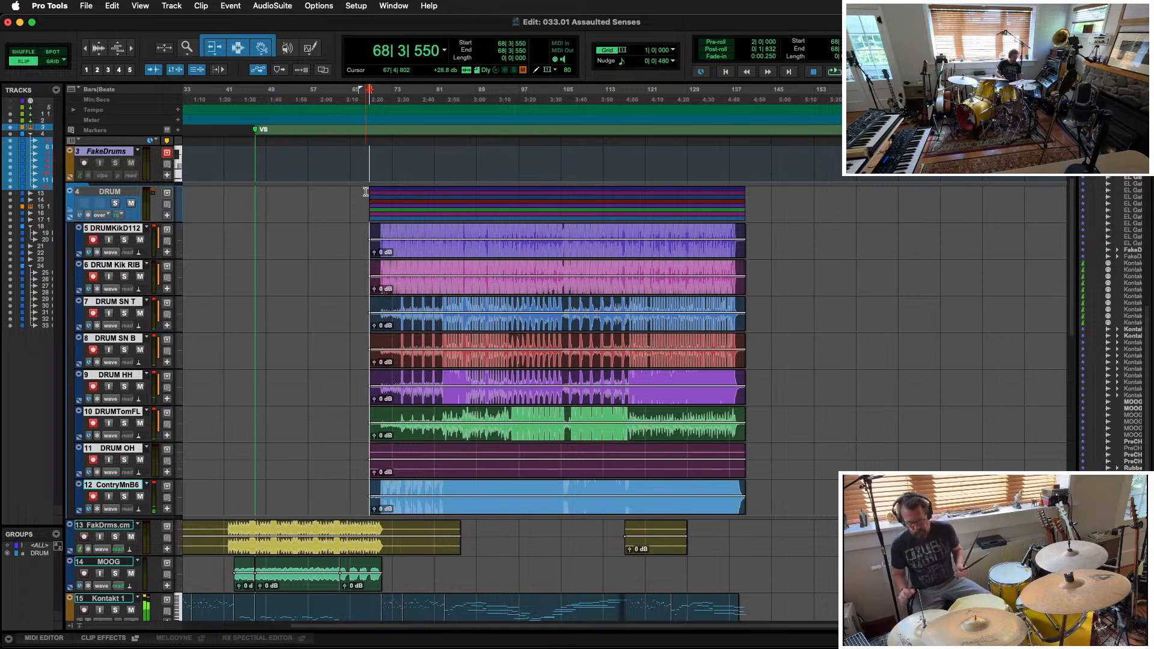
pyautogui.hotkey('shift', 'Tab')
pyautogui.hotkey('shift', 'Tab')
pyautogui.press('Tab')
pyautogui.press('Tab')
pyautogui.press('Tab')
pyautogui.press('Tab')
pyautogui.press('Tab')
pyautogui.press('Tab')
pyautogui.press('Tab')
pyautogui.hotkey('shift', 'Tab')
pyautogui.hotkey('shift', 'Tab')
pyautogui.hotkey('shift', 'Tab')
pyautogui.hotkey('shift', 'Tab')
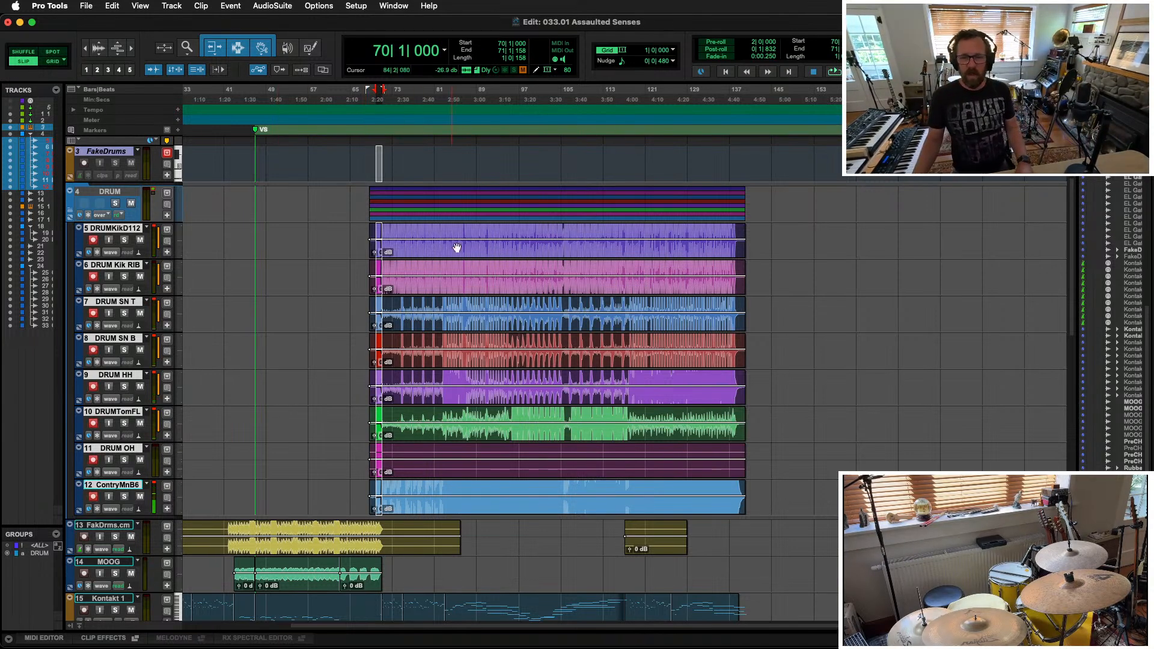
pyautogui.click(452, 270)
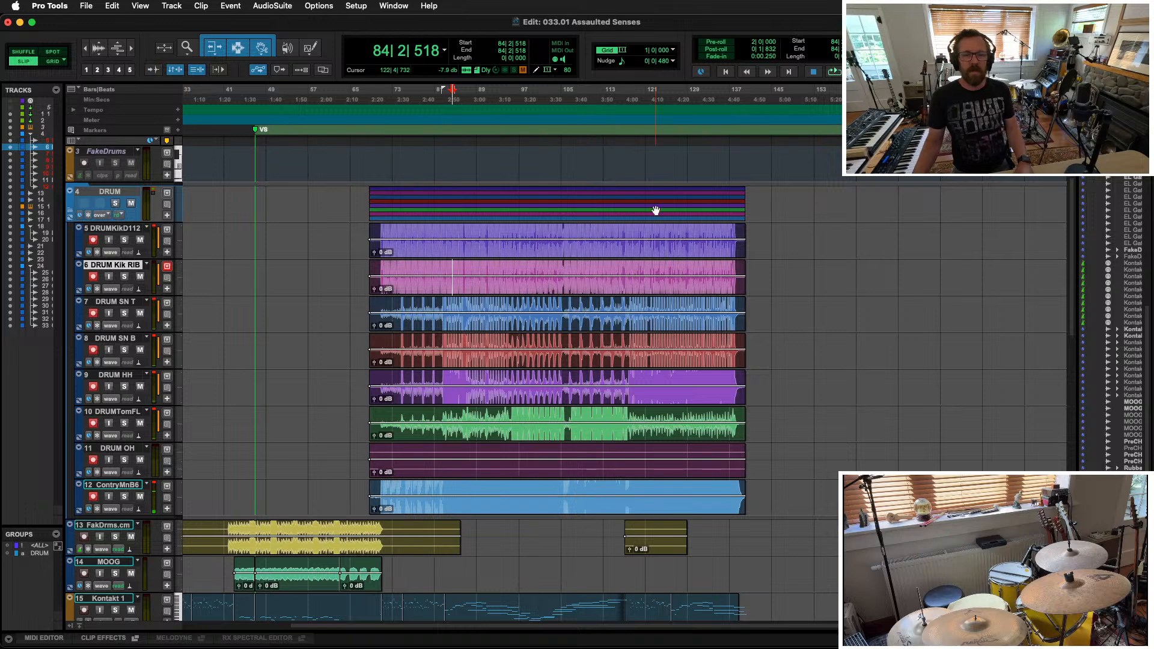
# Step: Delete the recorded drum take's clips from all the drum tracks and ContryMnB6
pyautogui.click(639, 258)
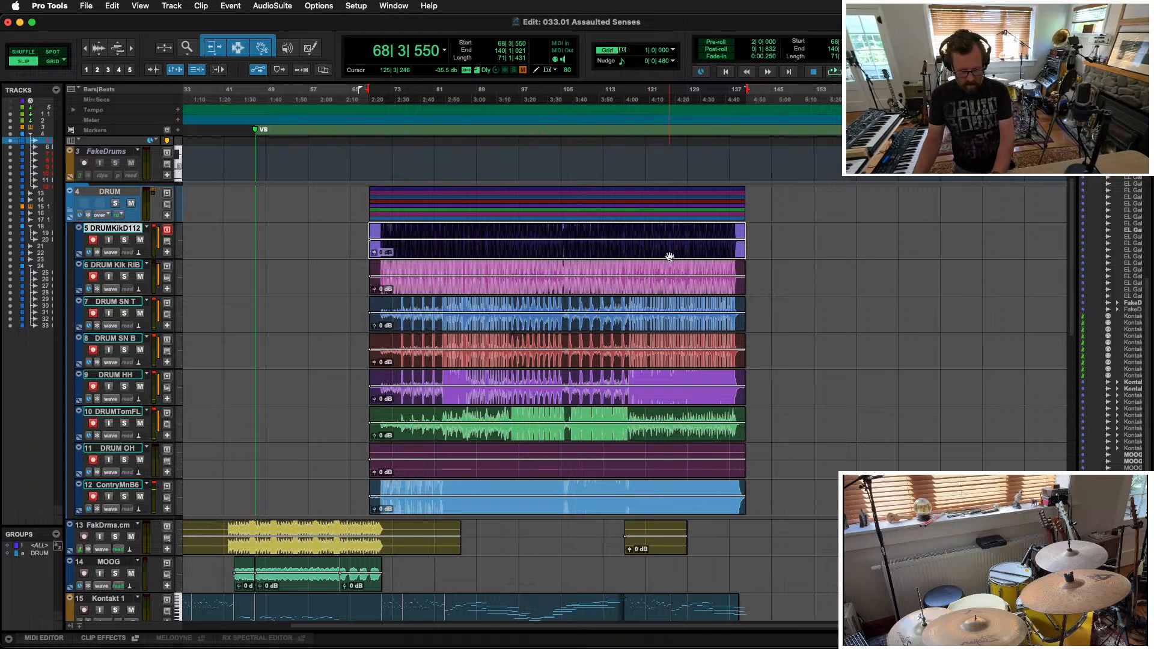
pyautogui.hotkey('shift', 'r')
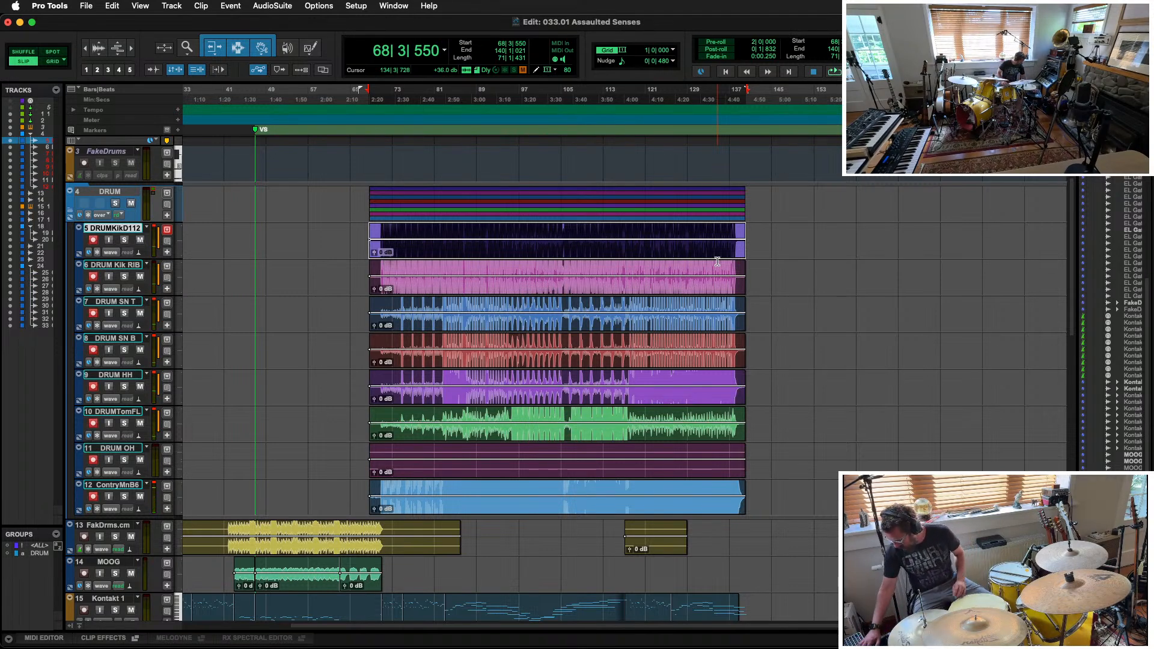
pyautogui.hotkey('shift', ';')
pyautogui.hotkey('shift', ';')
pyautogui.hotkey('shift', ';')
pyautogui.hotkey('shift', ';')
pyautogui.hotkey('shift', ';')
pyautogui.hotkey('shift', ';')
pyautogui.hotkey('shift', ';')
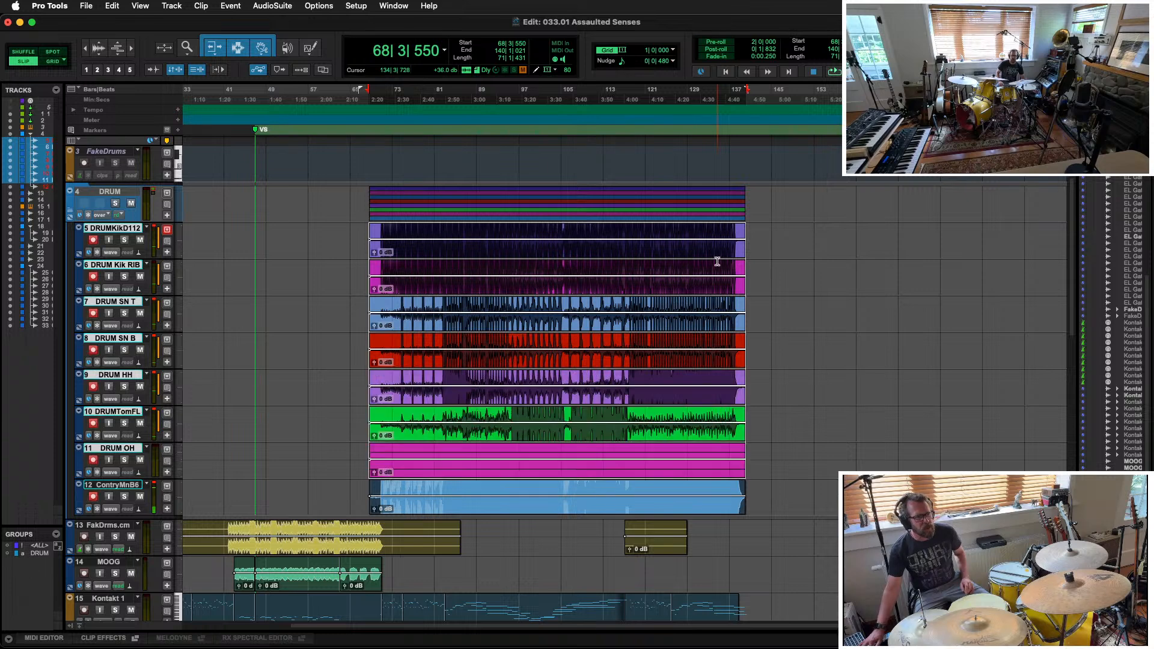
pyautogui.press('Delete')
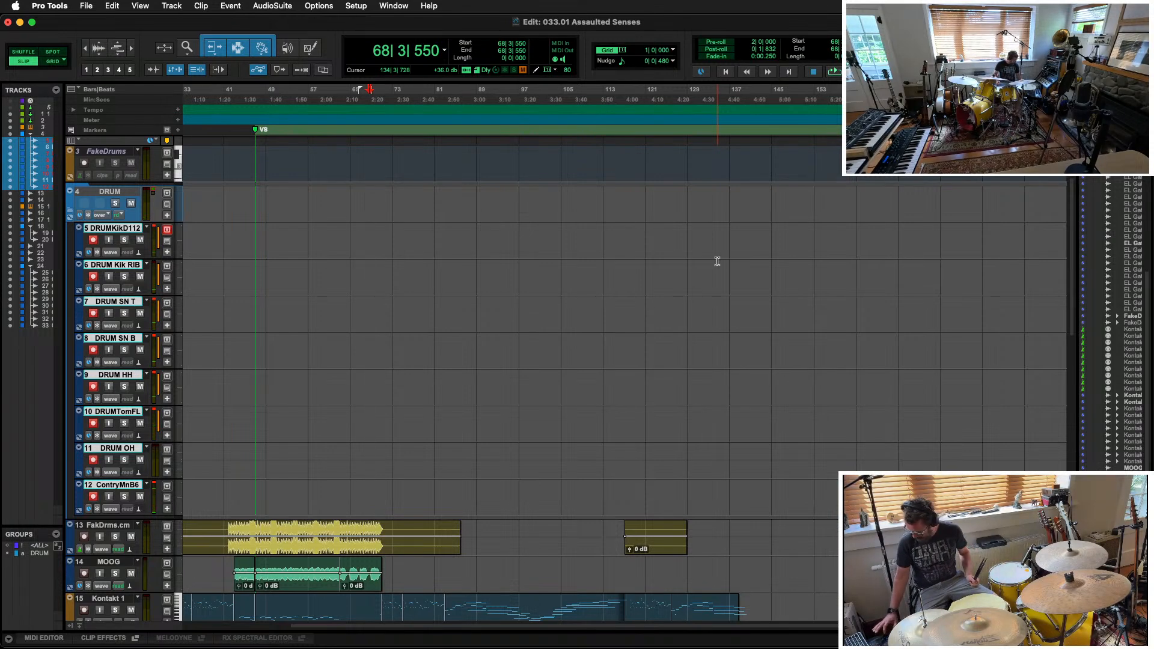
# Step: Record a new drum take on the armed drum tracks from 68|3|550 and start playing it back
pyautogui.press('super+space')
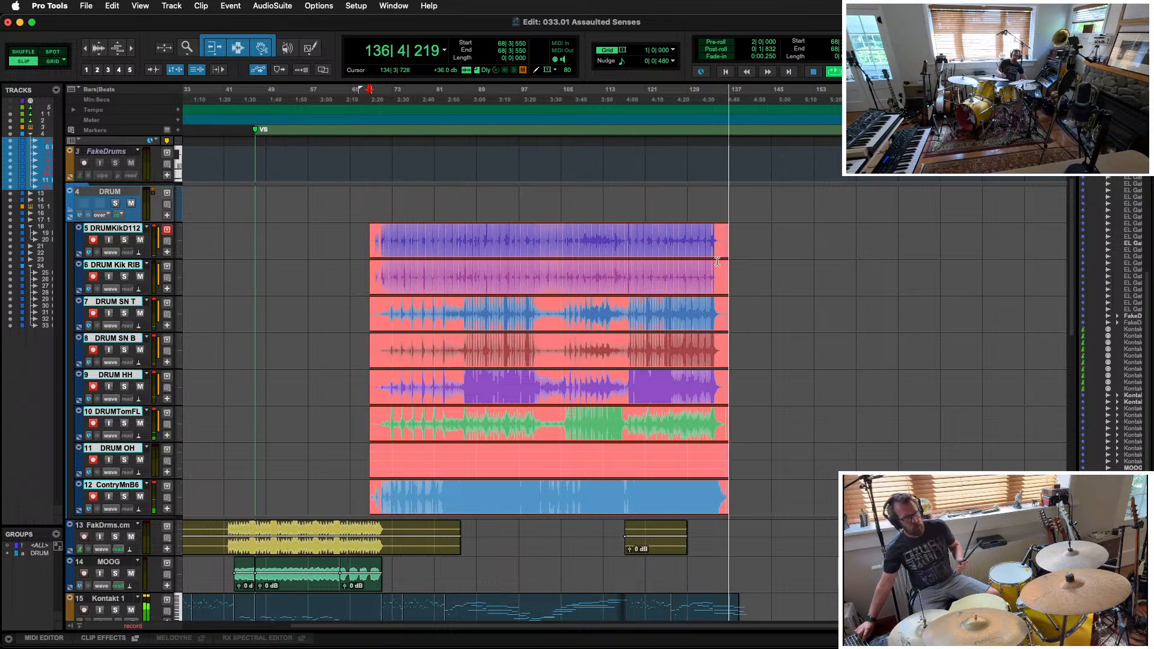
pyautogui.press('space')
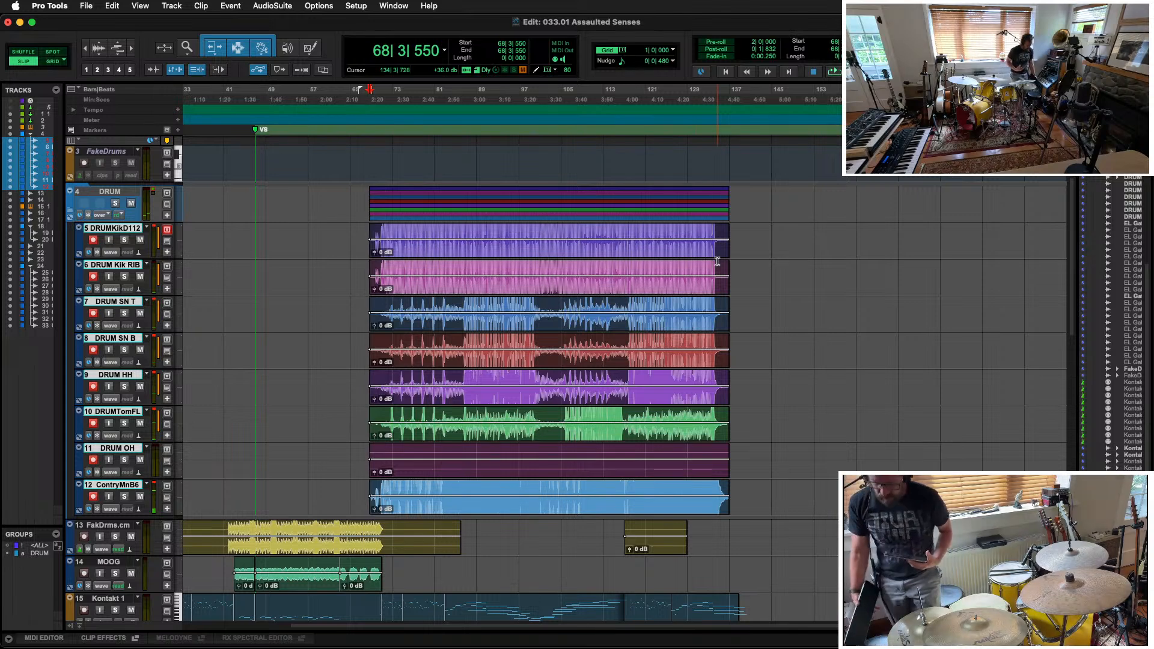
pyautogui.press('space')
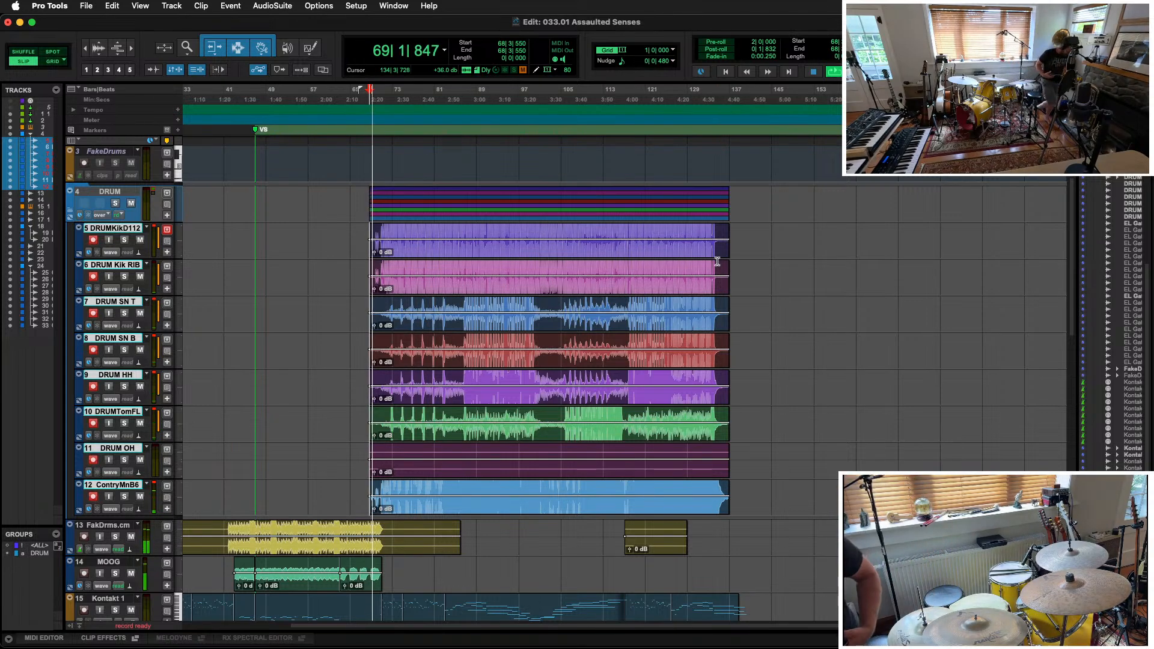
pyautogui.press('super+space')
pyautogui.write('i')
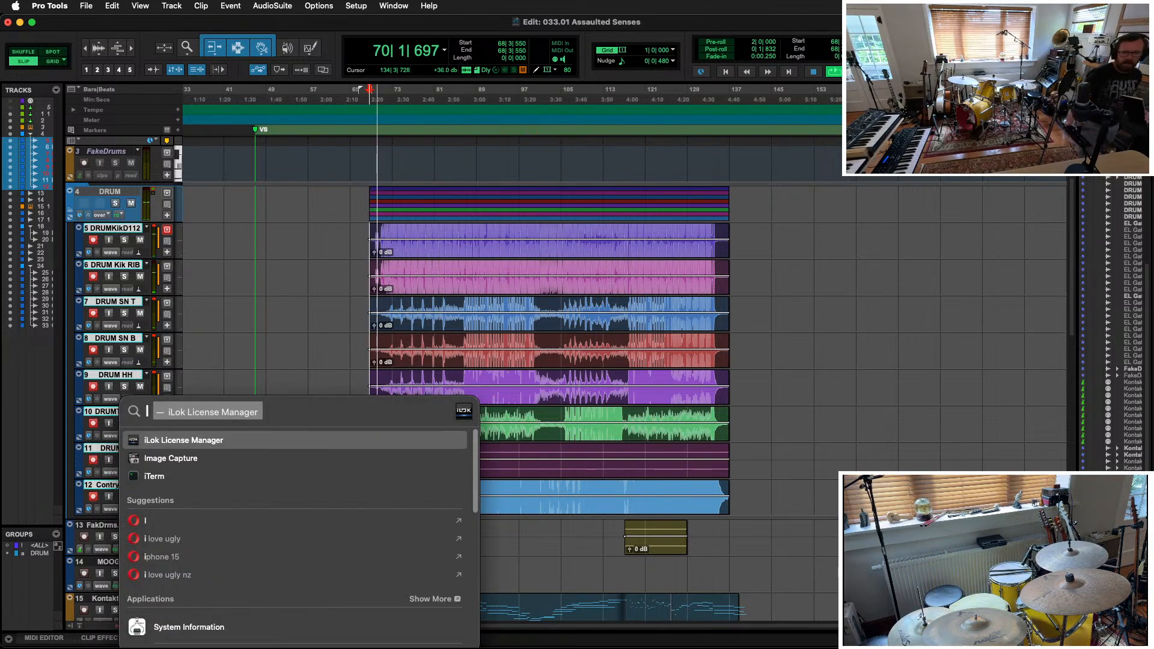
pyautogui.press('BackSpace')
pyautogui.press('Escape')
# Step: Disarm the drum tracks and play back the start of the new take at a closer zoom
pyautogui.press('space')
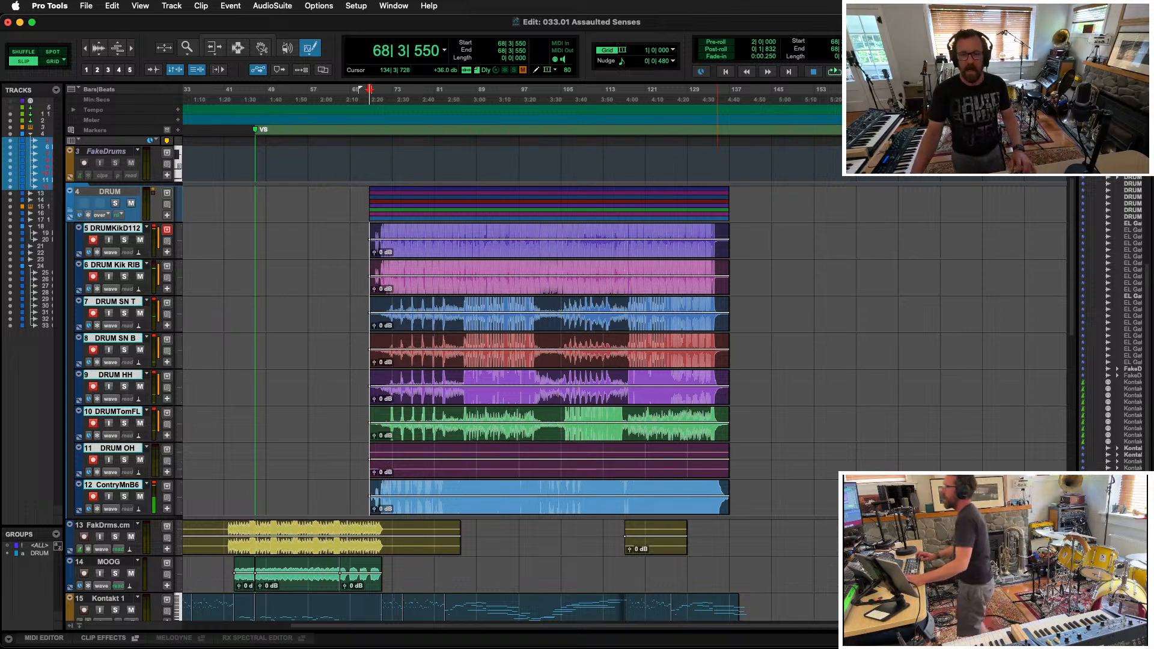
pyautogui.click(92, 241)
pyautogui.press('space')
pyautogui.press('t')
pyautogui.press('t')
pyautogui.press('t')
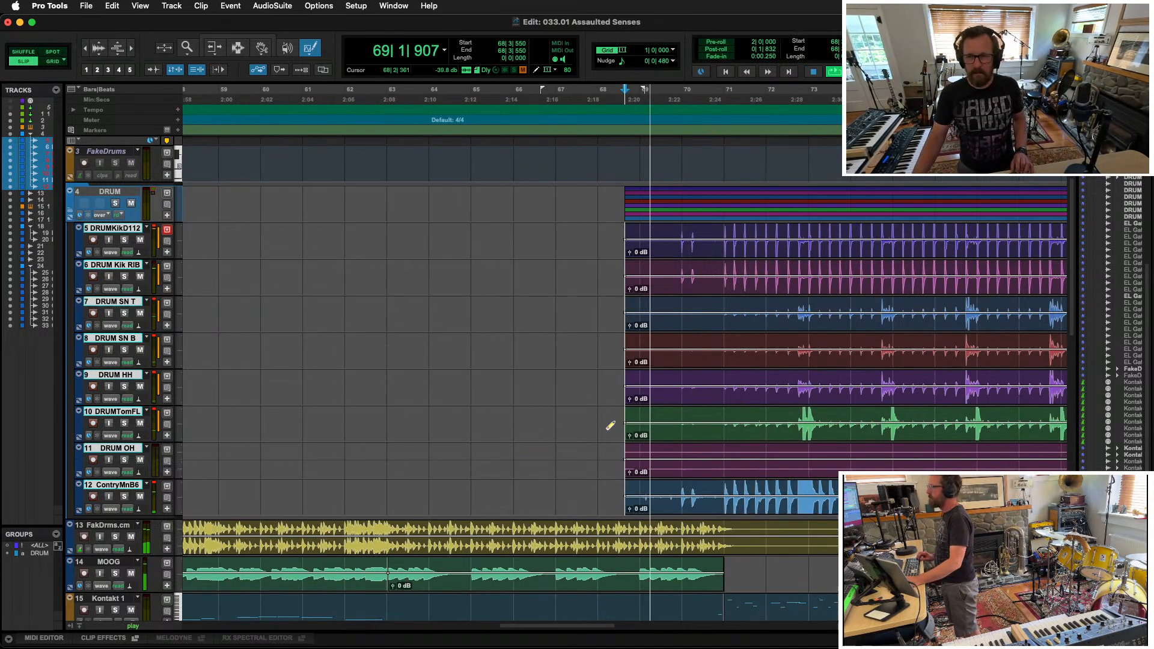
pyautogui.press('space')
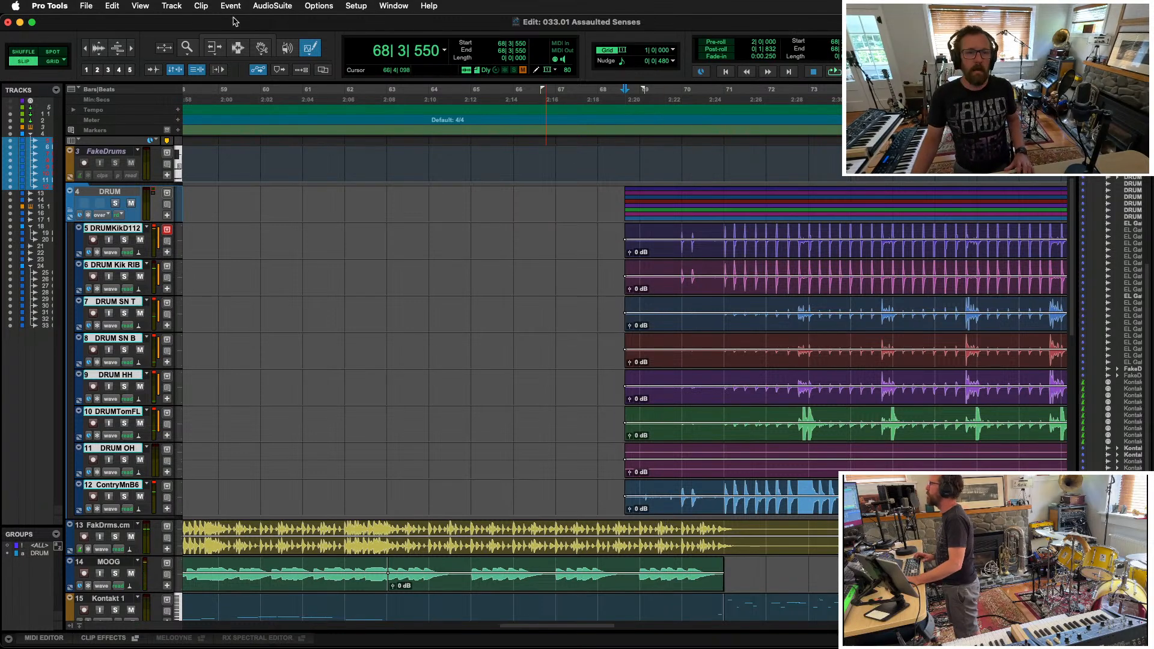
# Step: Delete the opening of the drum take from 67|3|120 to 70|4|233 on all drum tracks and start playback from there
pyautogui.click(262, 37)
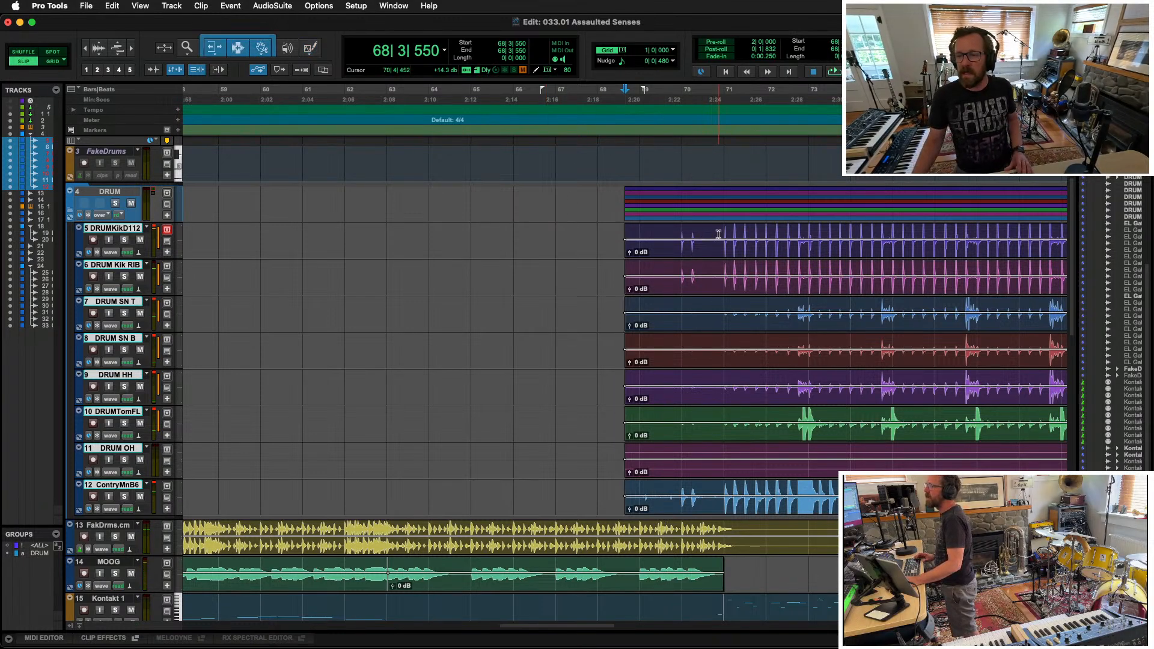
pyautogui.moveTo(717, 225); pyautogui.dragTo(578, 492)
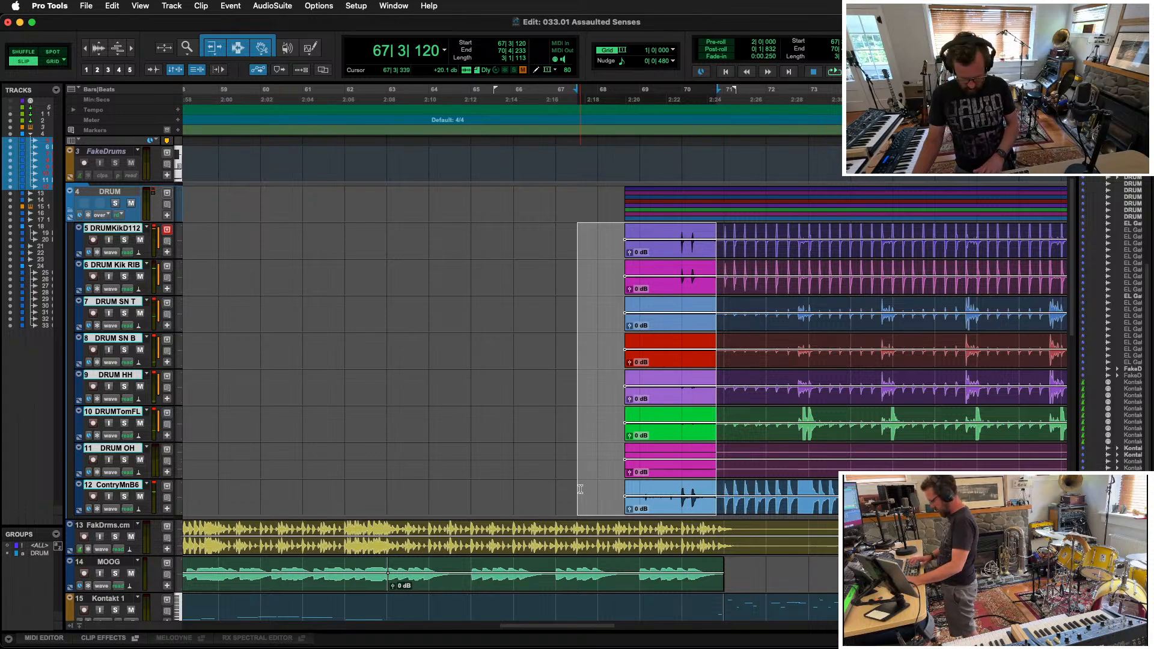
pyautogui.press('Delete')
pyautogui.press('space')
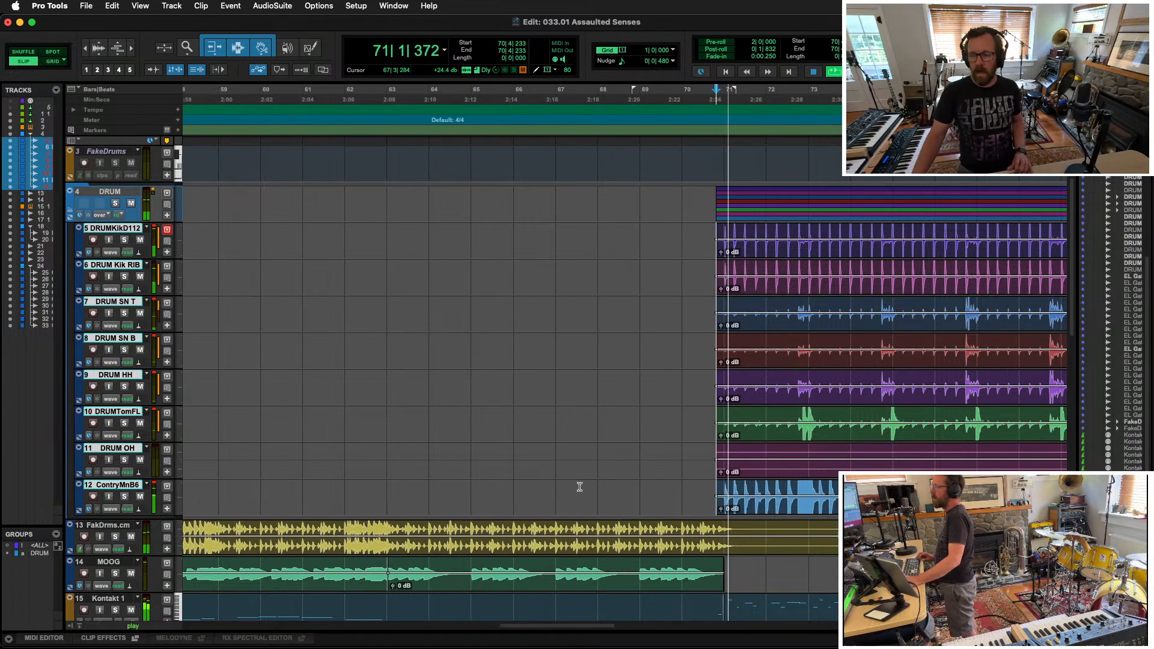
# Step: Activate the Novatron insert on the DRUM track in the mixer and set its Compress amount to about 80%
pyautogui.press('super+equal')
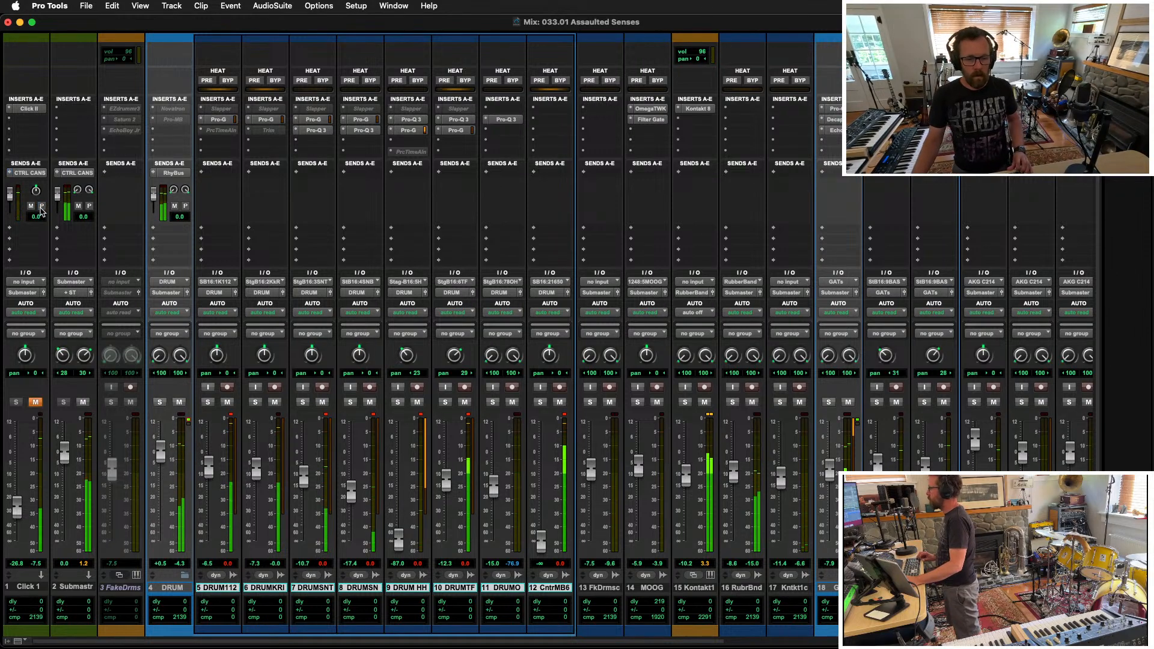
pyautogui.click(172, 109)
pyautogui.moveTo(776, 375); pyautogui.dragTo(808, 266)
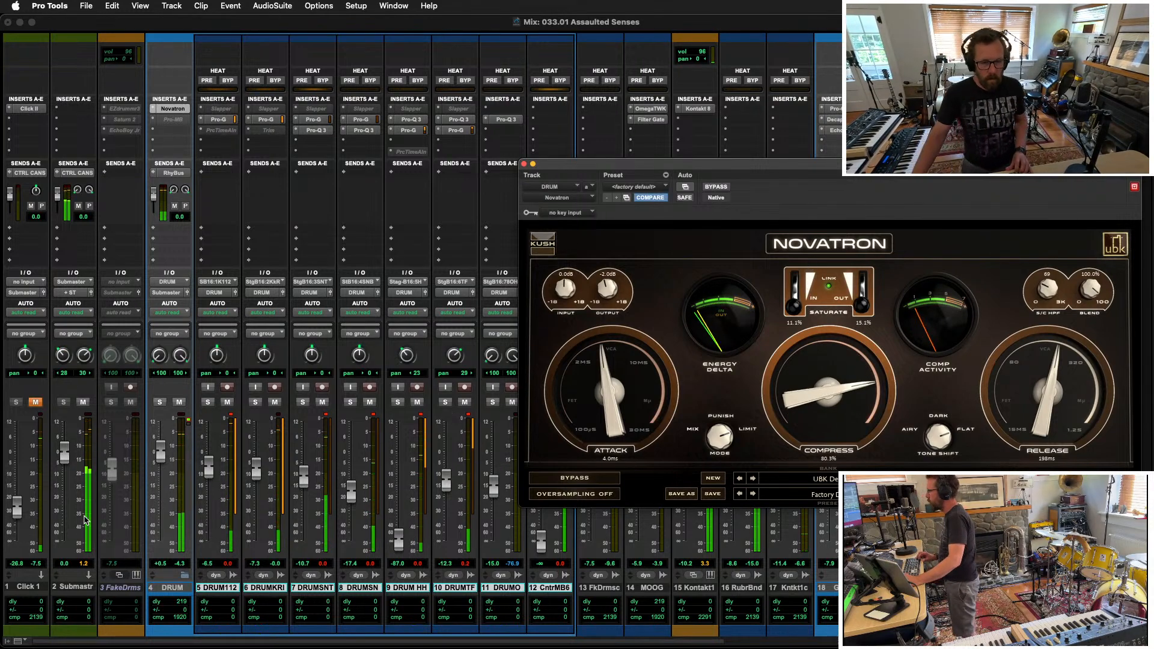
# Step: Create one stereo Aux Input track named ERhyBus directly after the Submaster track
pyautogui.click(79, 587)
pyautogui.press('shift+super+n')
pyautogui.press('super+Down')
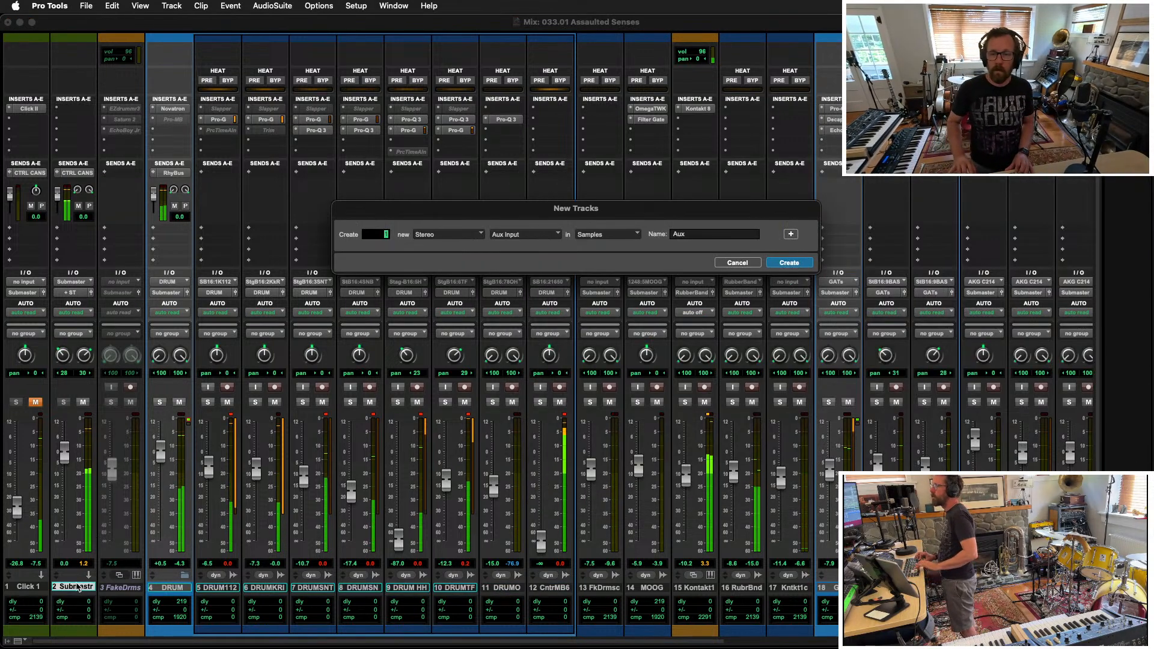
pyautogui.press('Tab')
pyautogui.write('EhyBus')
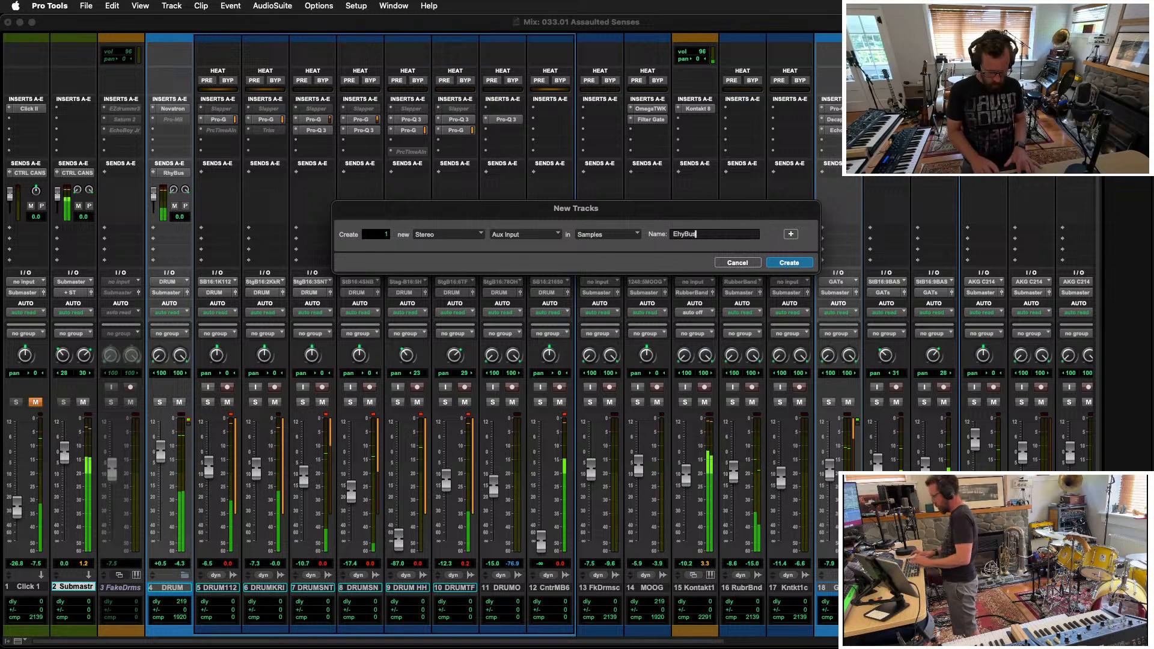
pyautogui.press('Left')
pyautogui.press('Left')
pyautogui.press('Left')
pyautogui.press('Left')
pyautogui.press('Left')
pyautogui.write('R')
pyautogui.press('XF86AudioRaiseVolume')
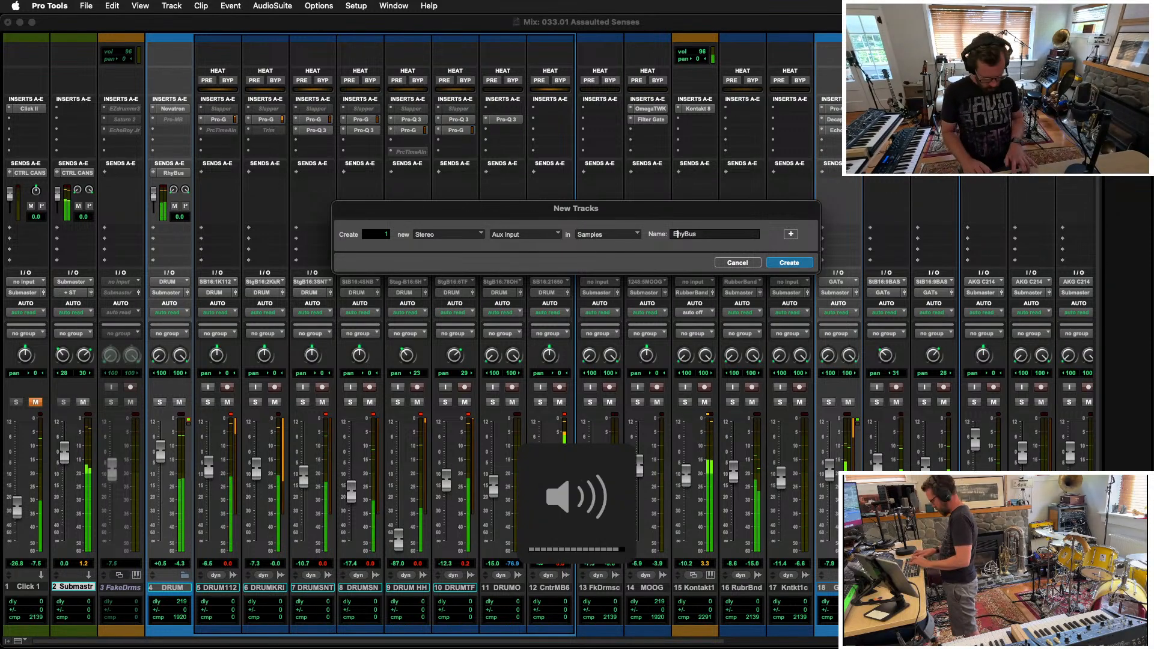
pyautogui.press('Return')
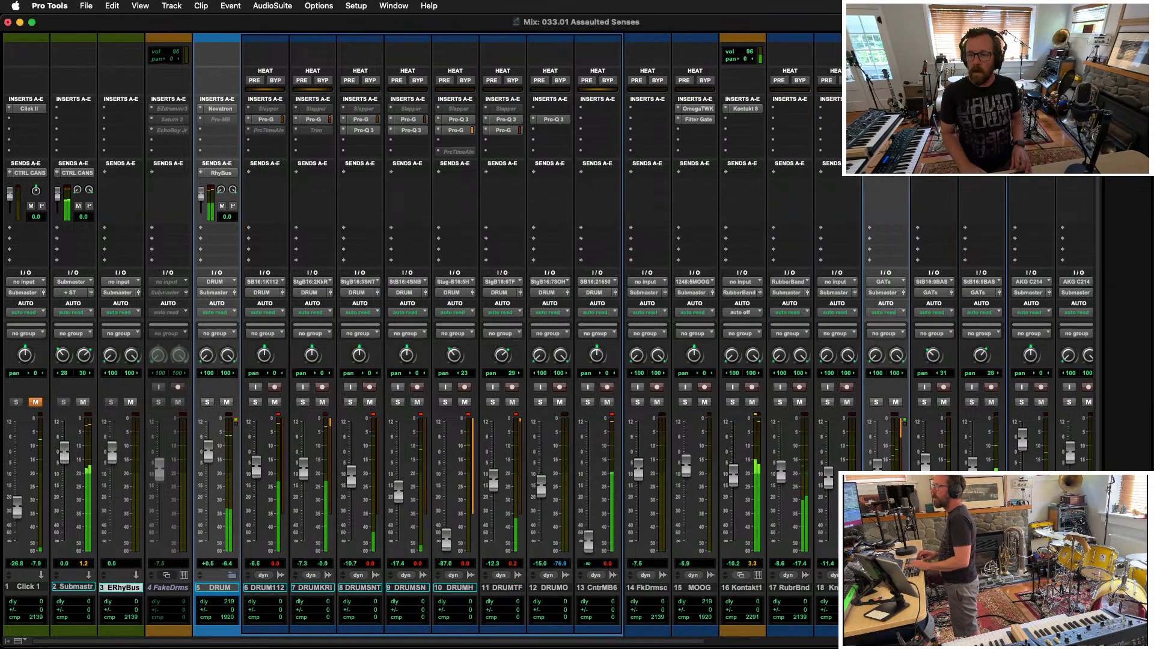
# Step: Set the ERhyBus track's input to the RhyBus stereo bus and lower its fader to -∞
pyautogui.click(133, 282)
pyautogui.moveTo(137, 286)
pyautogui.moveTo(208, 295)
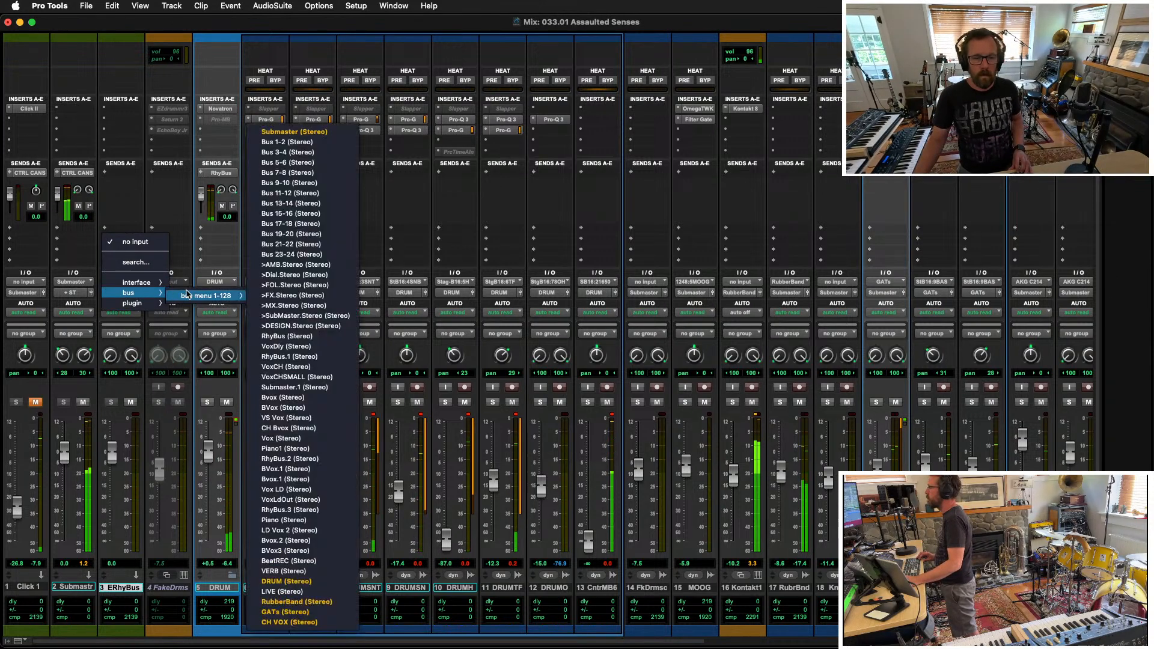
pyautogui.click(306, 336)
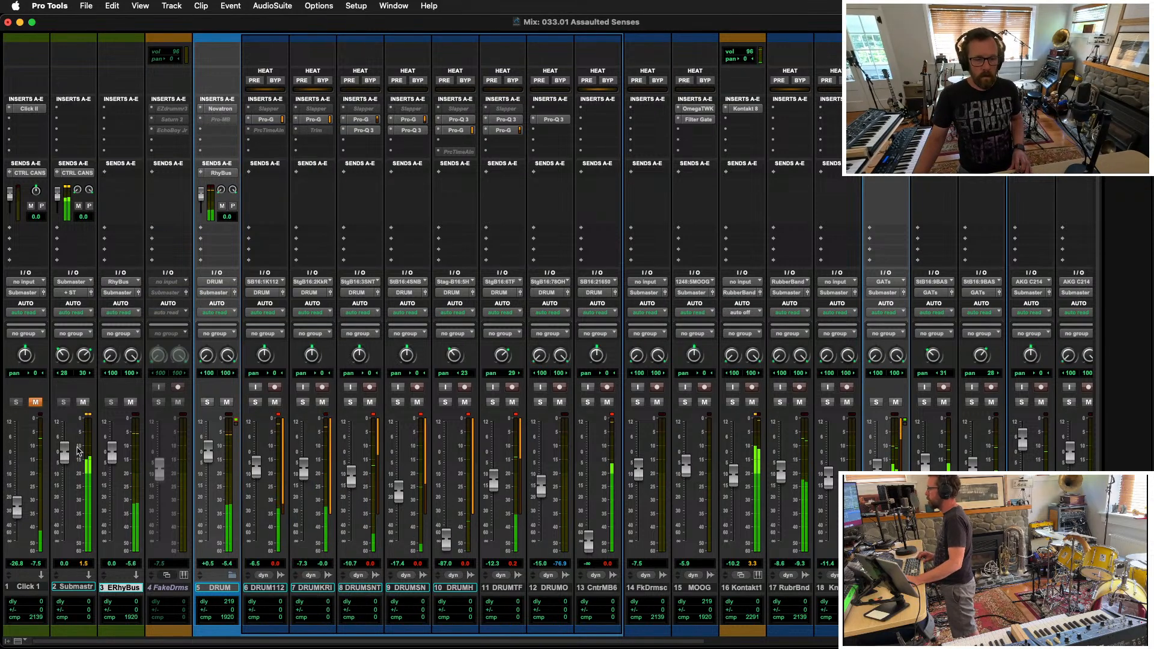
pyautogui.moveTo(112, 452); pyautogui.dragTo(112, 544)
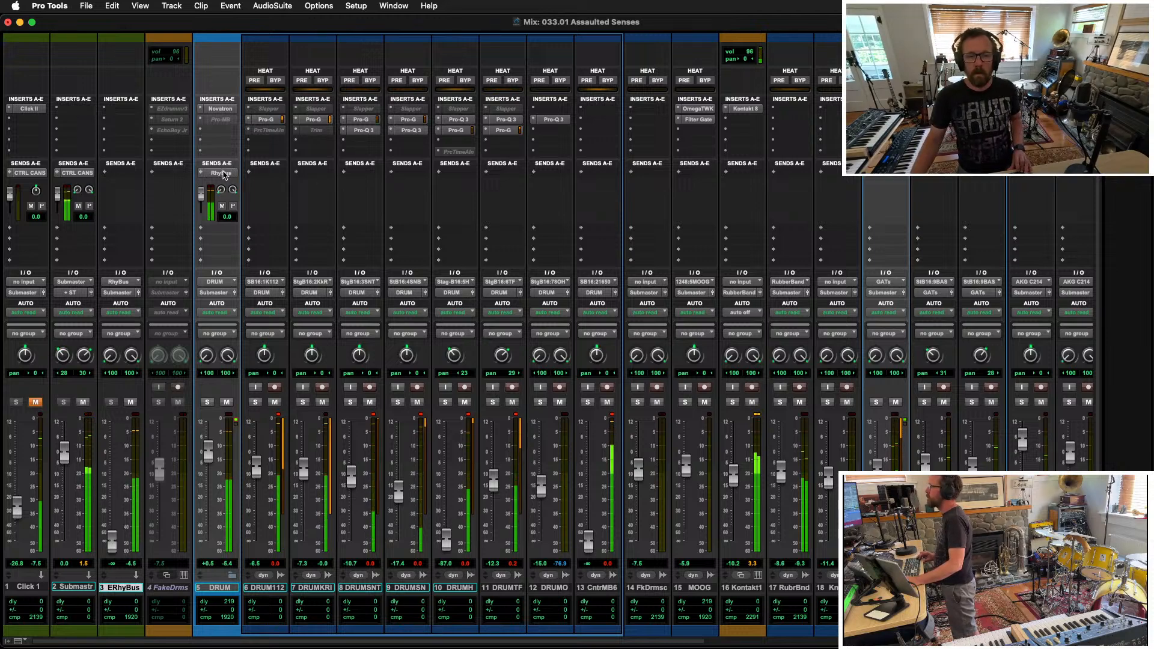
# Step: Copy the DRUM track's RhyBus send to the FakDrms.cm track, stop playback and select that track
pyautogui.moveTo(632, 175); pyautogui.dragTo(647, 173)
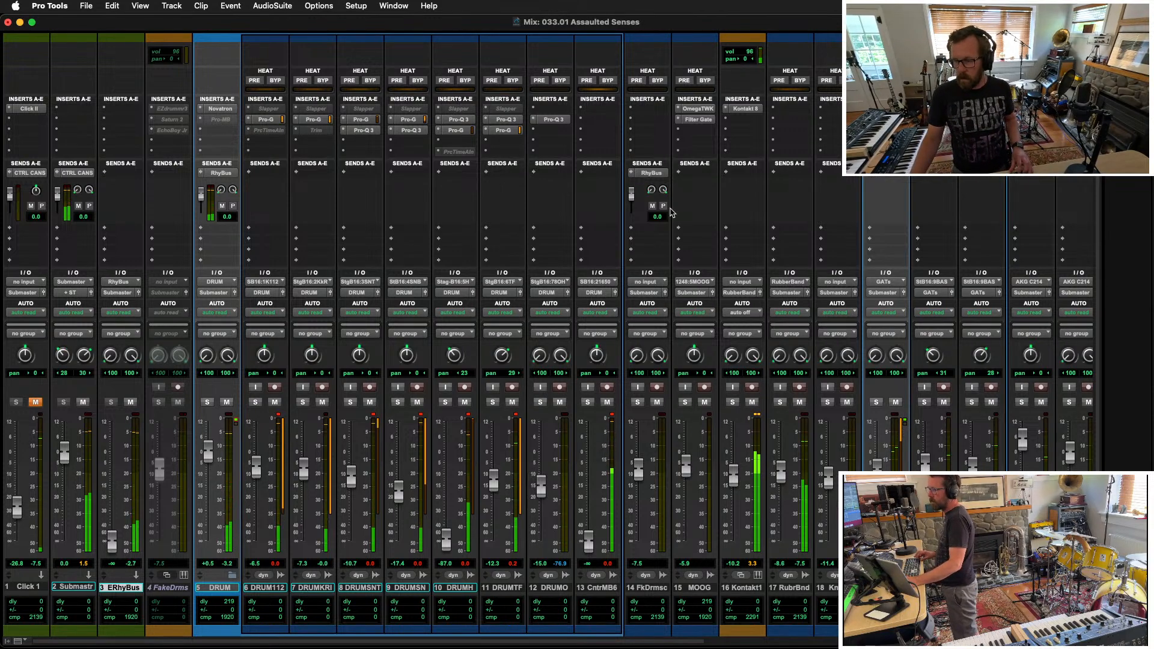
pyautogui.hscroll(2, 598, 502)
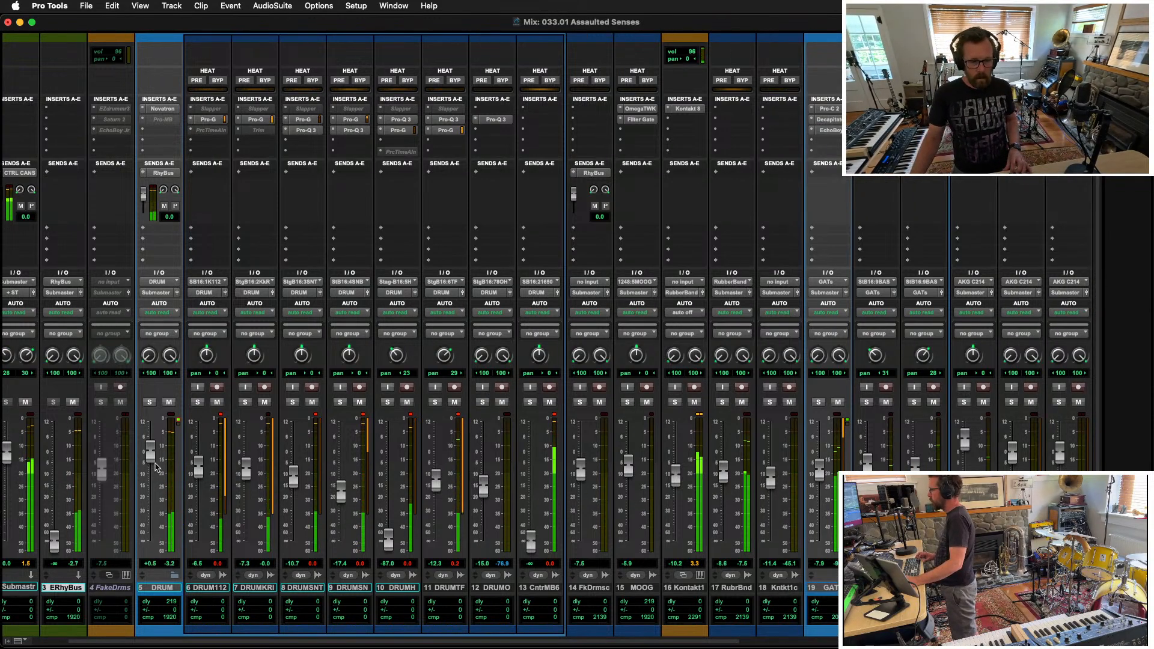
pyautogui.click(156, 589)
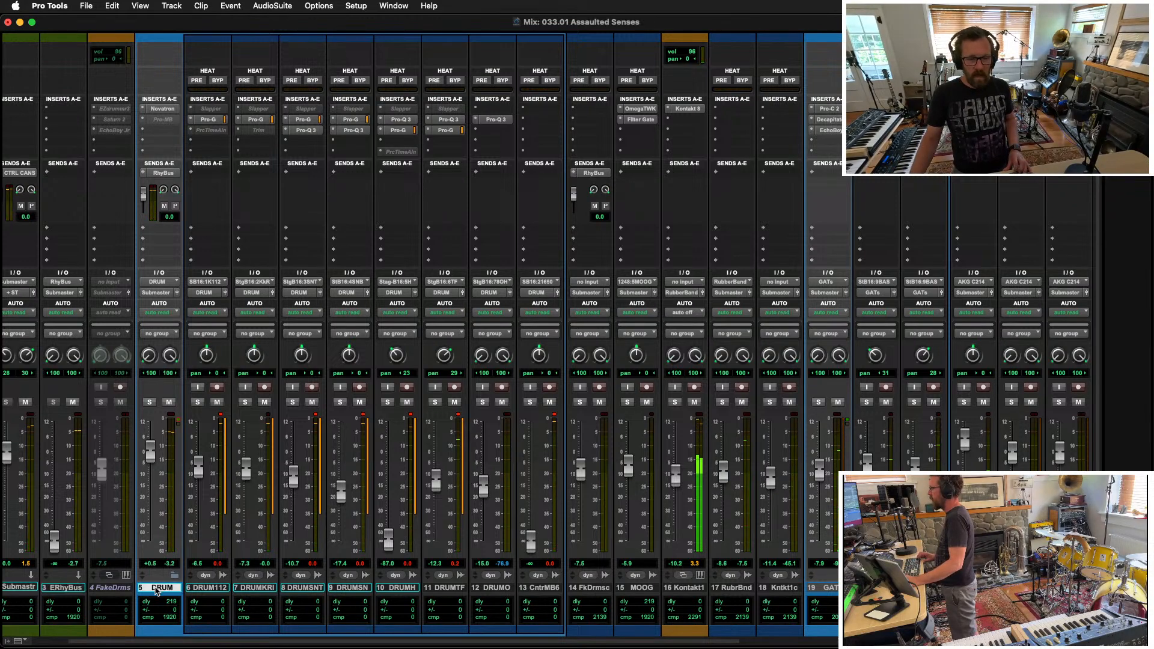
pyautogui.click(586, 592)
# Step: Return to the Edit window, show the whole arrangement down to the guitar tracks, and play briefly from 70|4|233
pyautogui.press('super+equal')
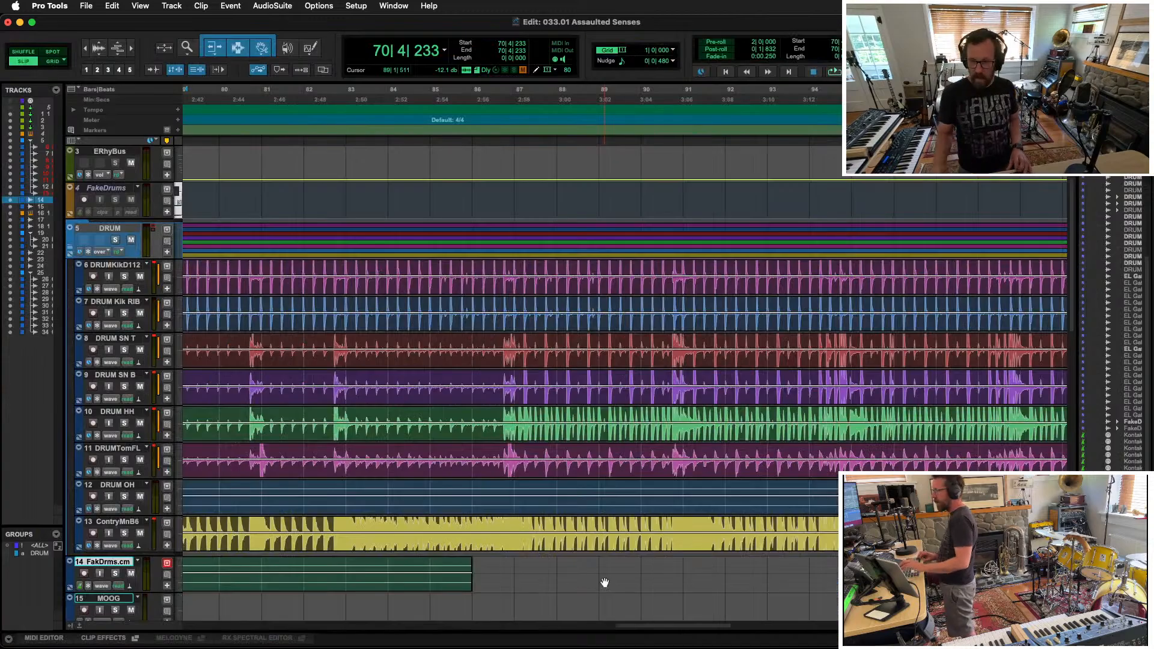
pyautogui.press('r')
pyautogui.press('r')
pyautogui.press('r')
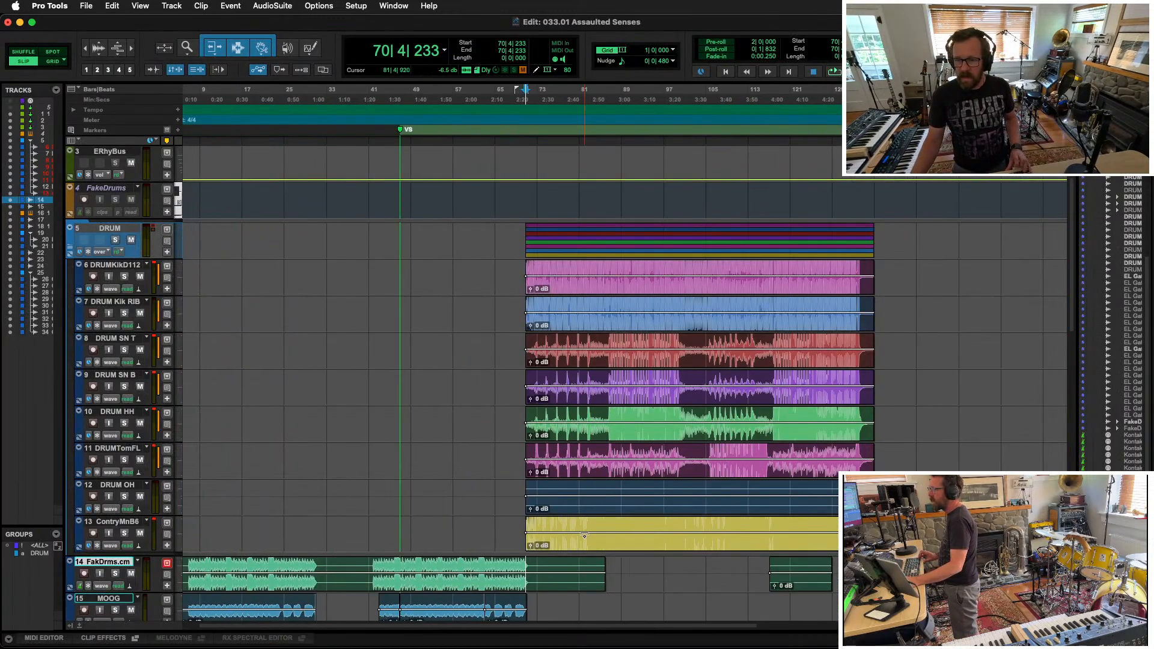
pyautogui.scroll(-5, 584, 535)
pyautogui.press('space')
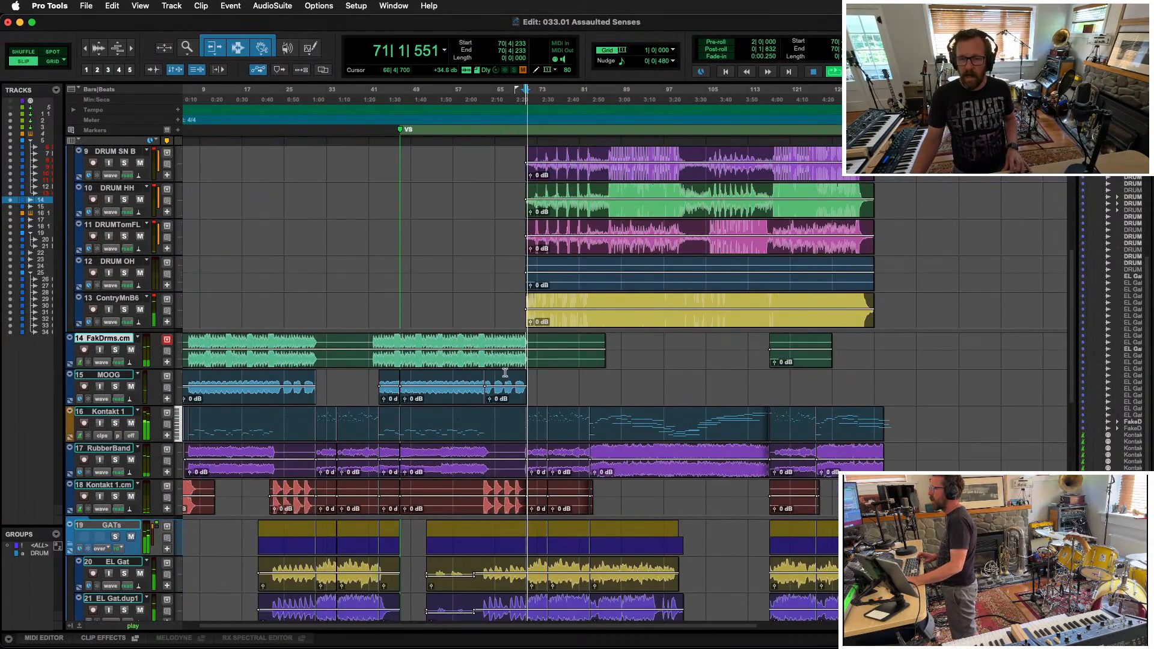
pyautogui.press('space')
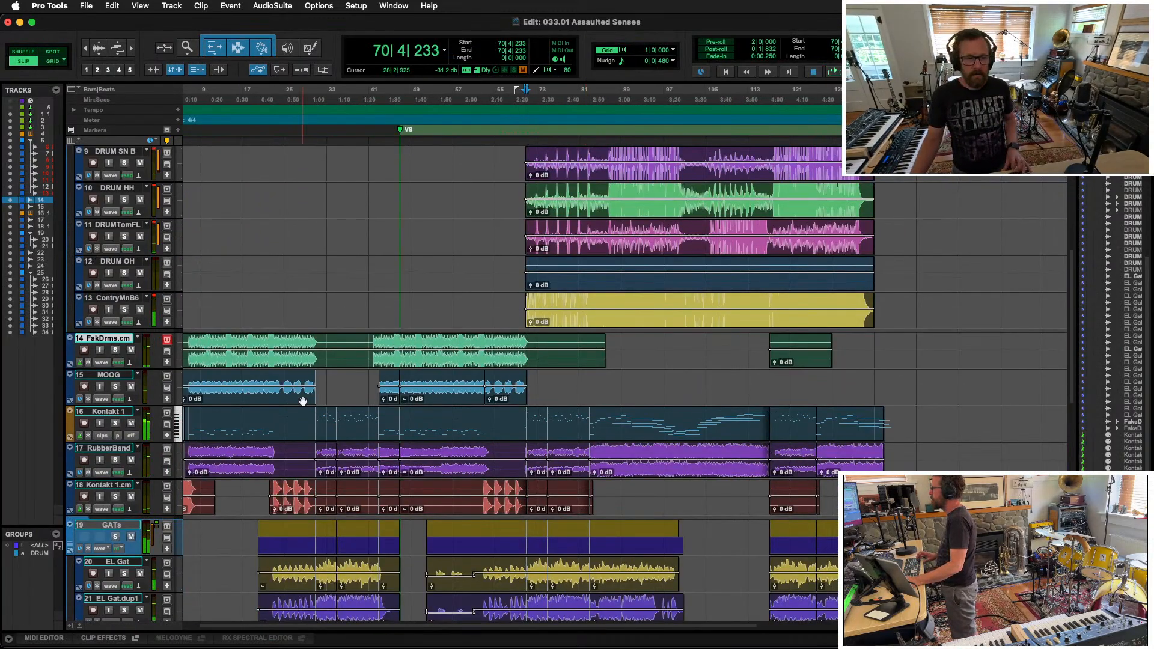
# Step: Duplicate the MOOG track without its clips, directly below the original
pyautogui.click(115, 375)
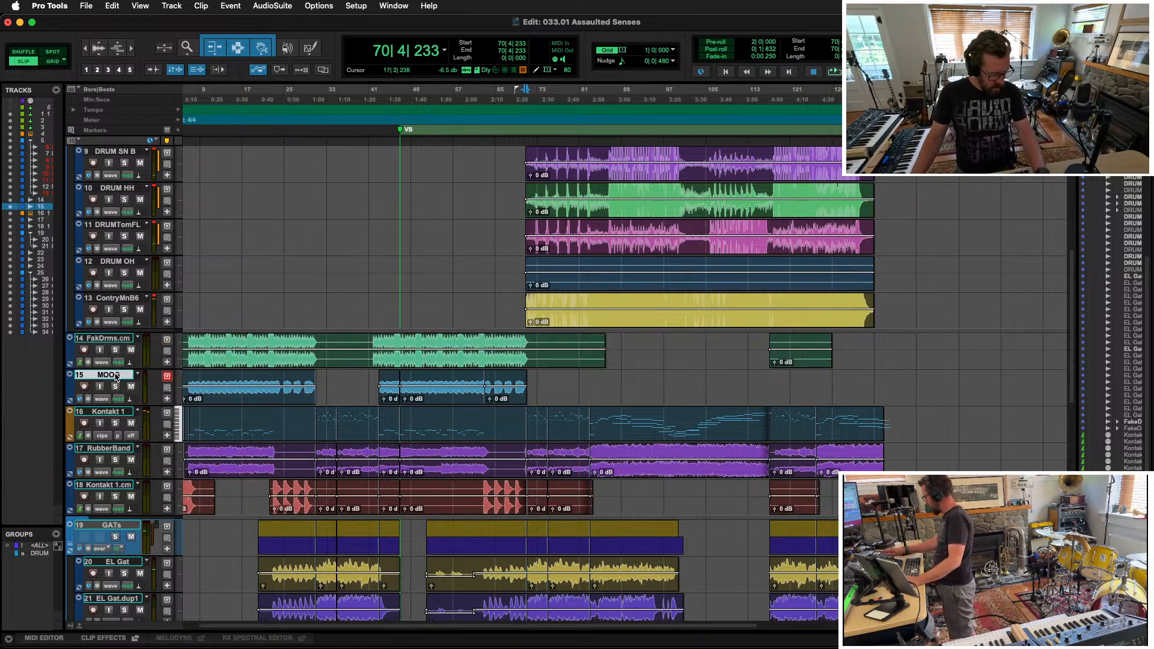
pyautogui.hotkey('alt', 'shift', 'd')
pyautogui.press('Return')
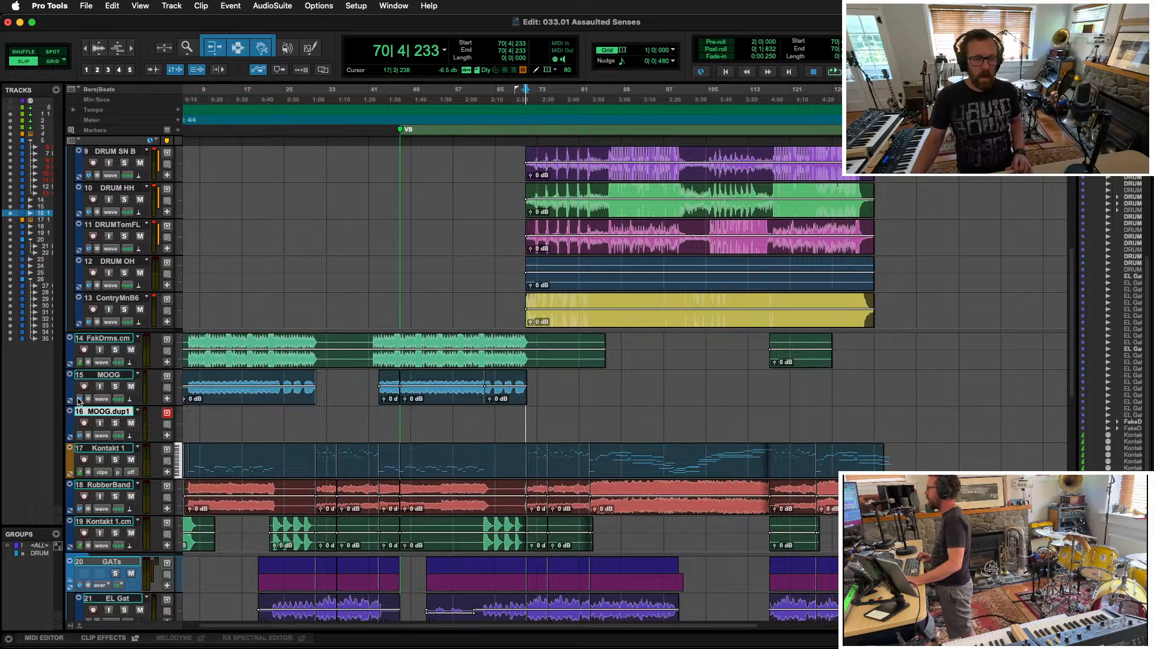
# Step: Disarm recording on the MOOG track and record-arm MOOG.dup1 in the mixer
pyautogui.press('super+equal')
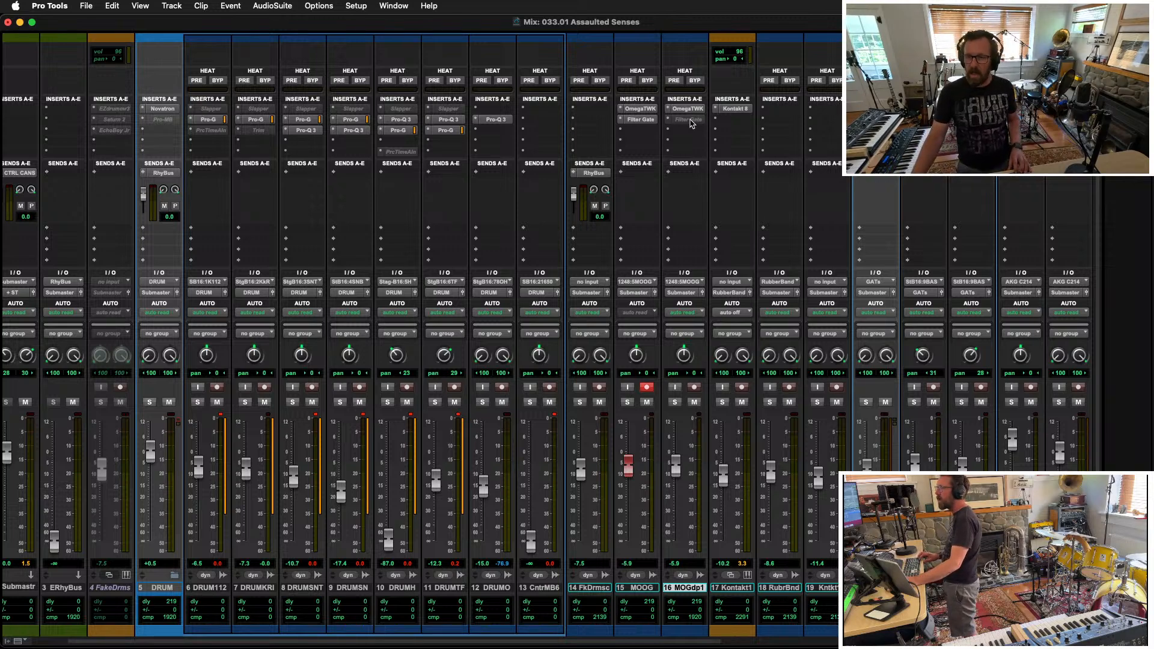
pyautogui.click(646, 386)
pyautogui.click(695, 387)
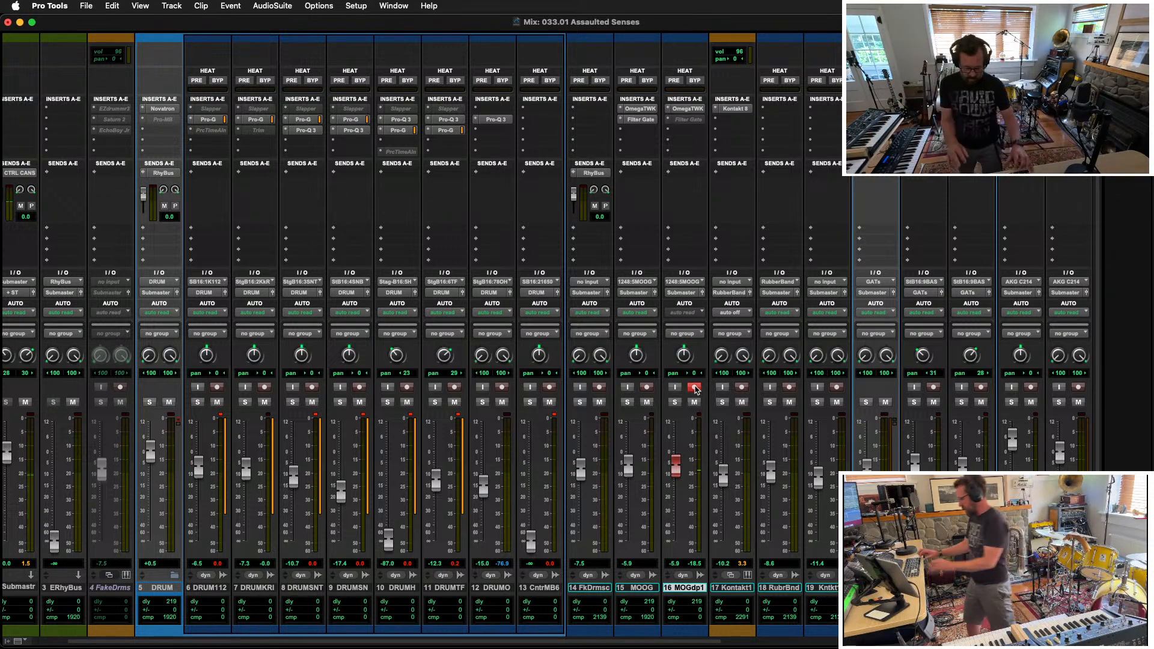
# Step: Record a Moog part on MOOG.dup1 from 70|4|233 through the end of the arrangement, then stop
pyautogui.press('super+equal')
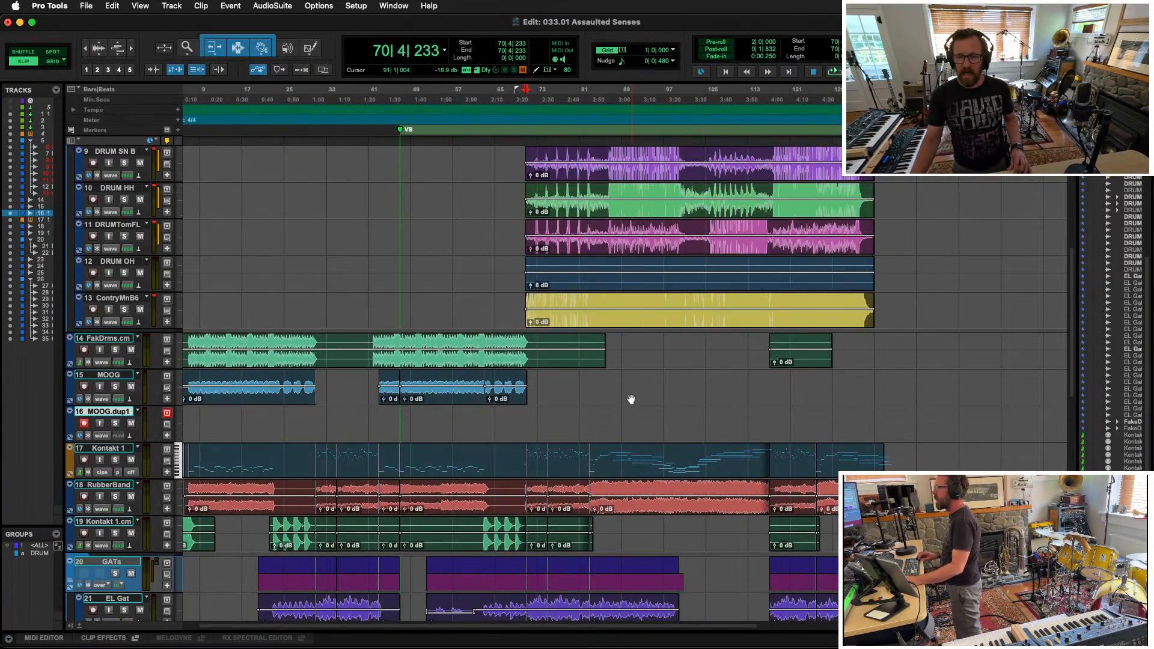
pyautogui.press('super+space')
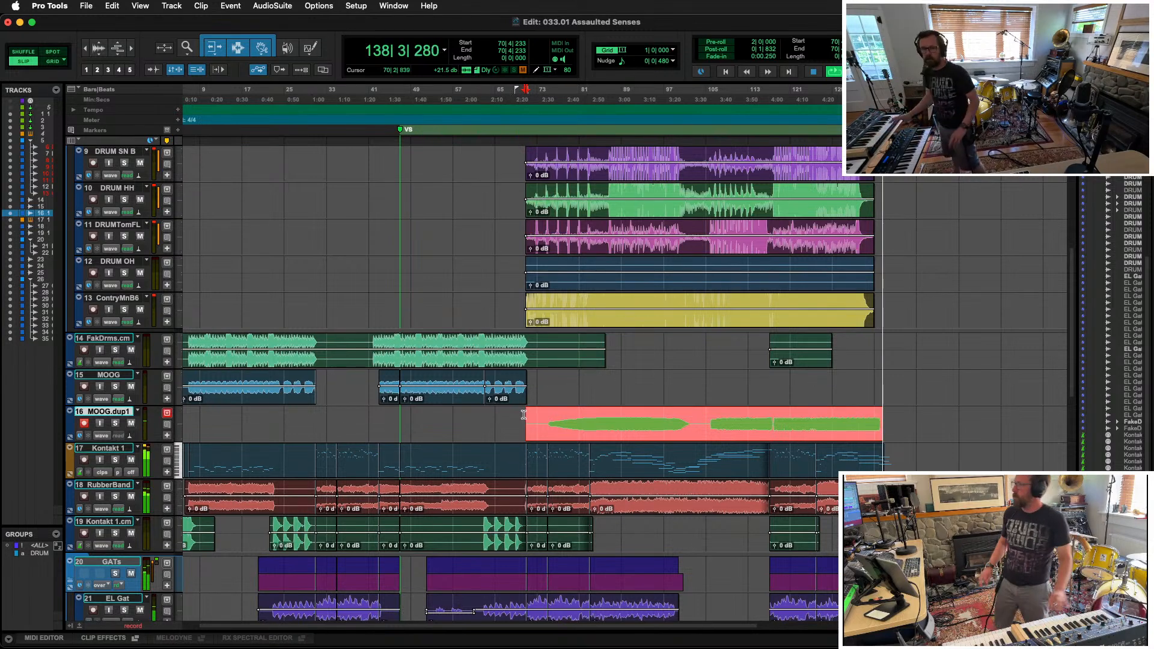
pyautogui.press('space')
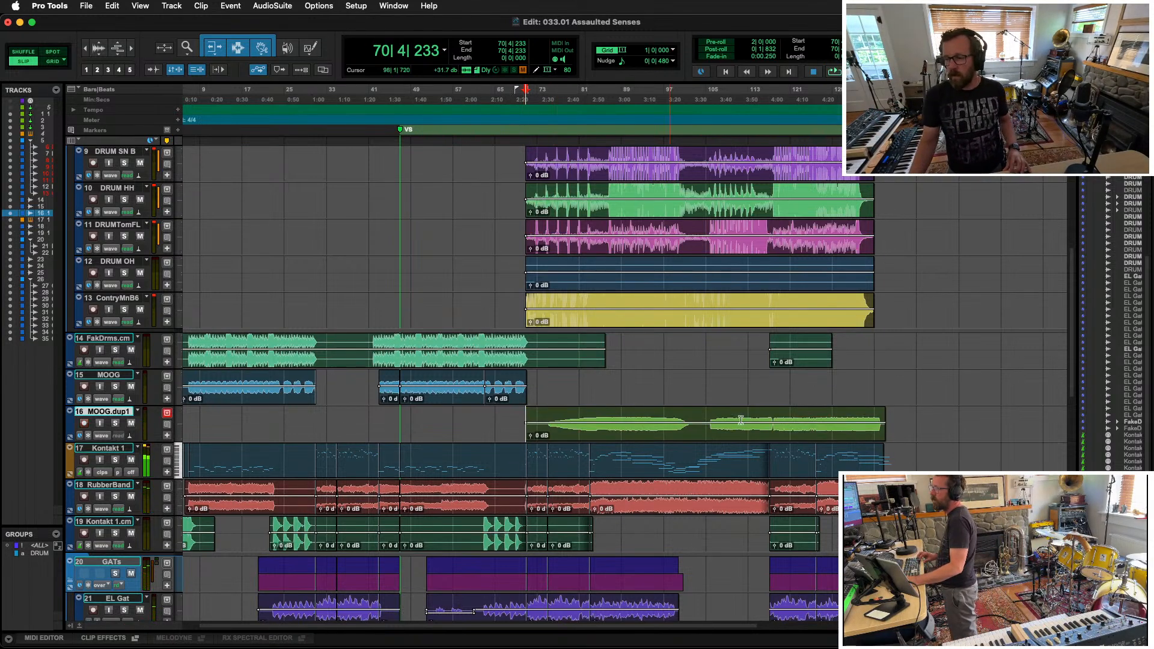
# Step: Play the ending from 133|2|272, shorten the last RubberBand clip to 133|4|871 and fade it out from 133|2|929
pyautogui.click(854, 458)
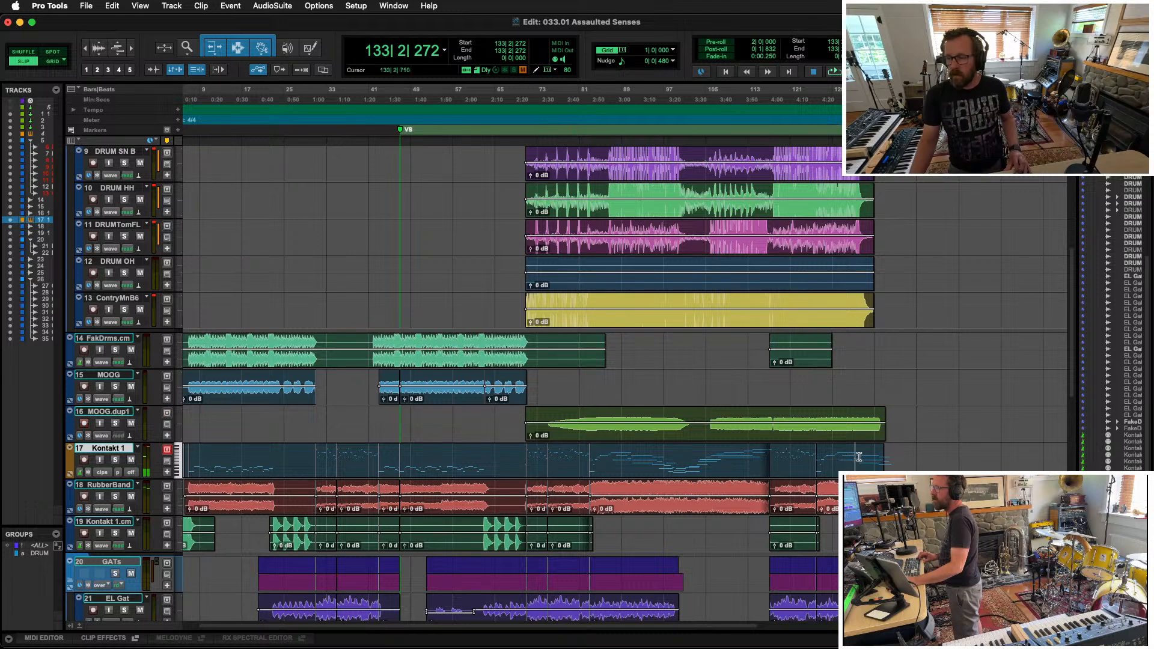
pyautogui.press('space')
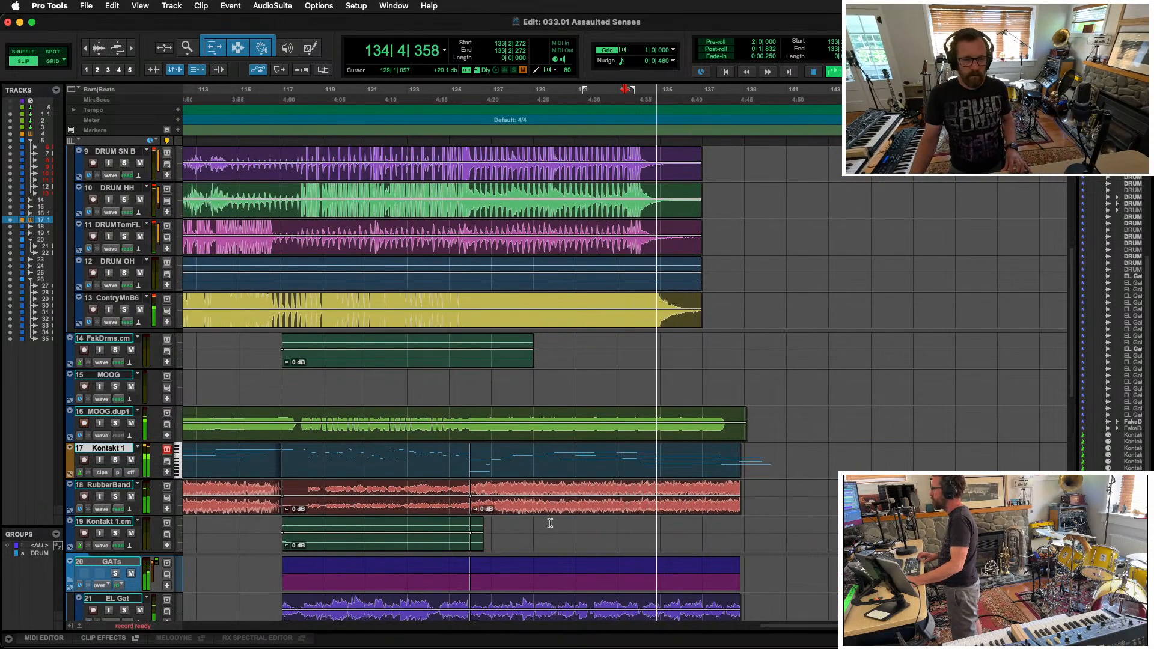
pyautogui.moveTo(740, 498)
pyautogui.mouseDown()
pyautogui.moveTo(621, 508)
pyautogui.moveTo(637, 499)
pyautogui.mouseUp()
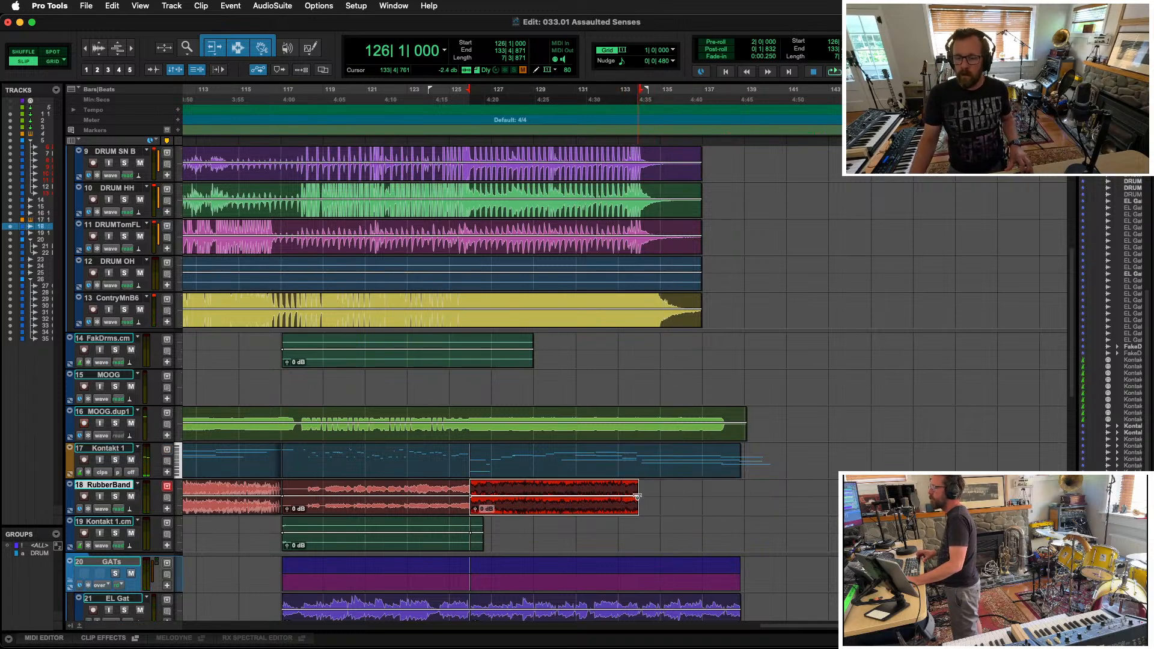
pyautogui.click(634, 484)
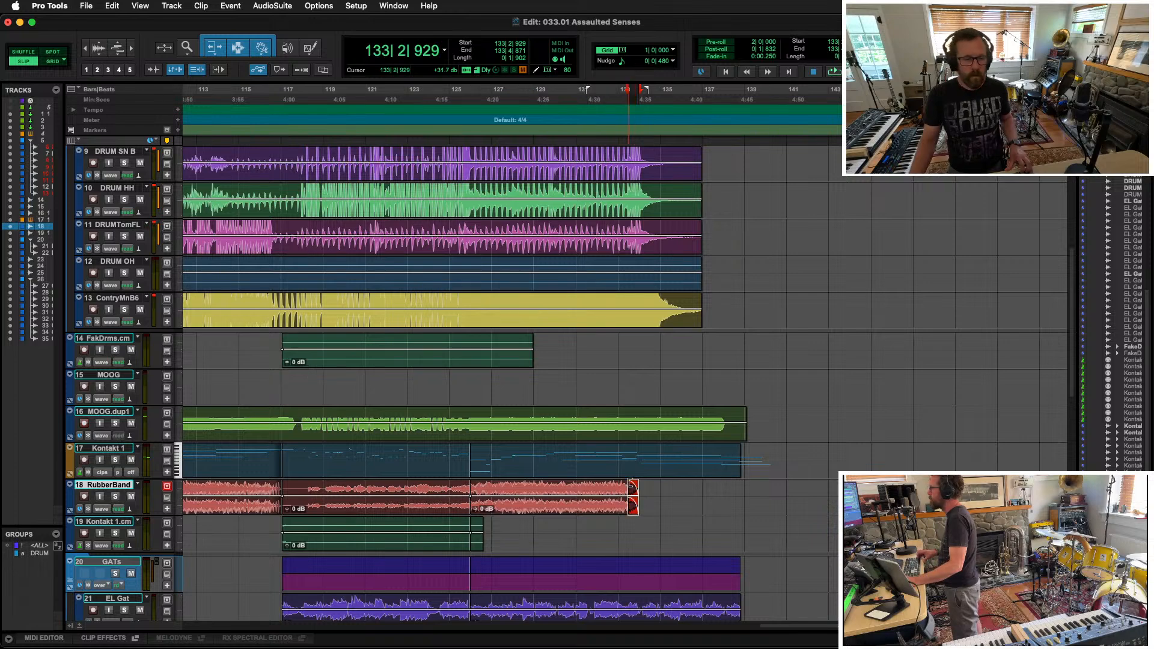
# Step: Shorten the last EL Gat, EL Gat.dup1 and Stomps clips to about bar 135, with short fade-outs on the two guitars
pyautogui.scroll(-5, 760, 472)
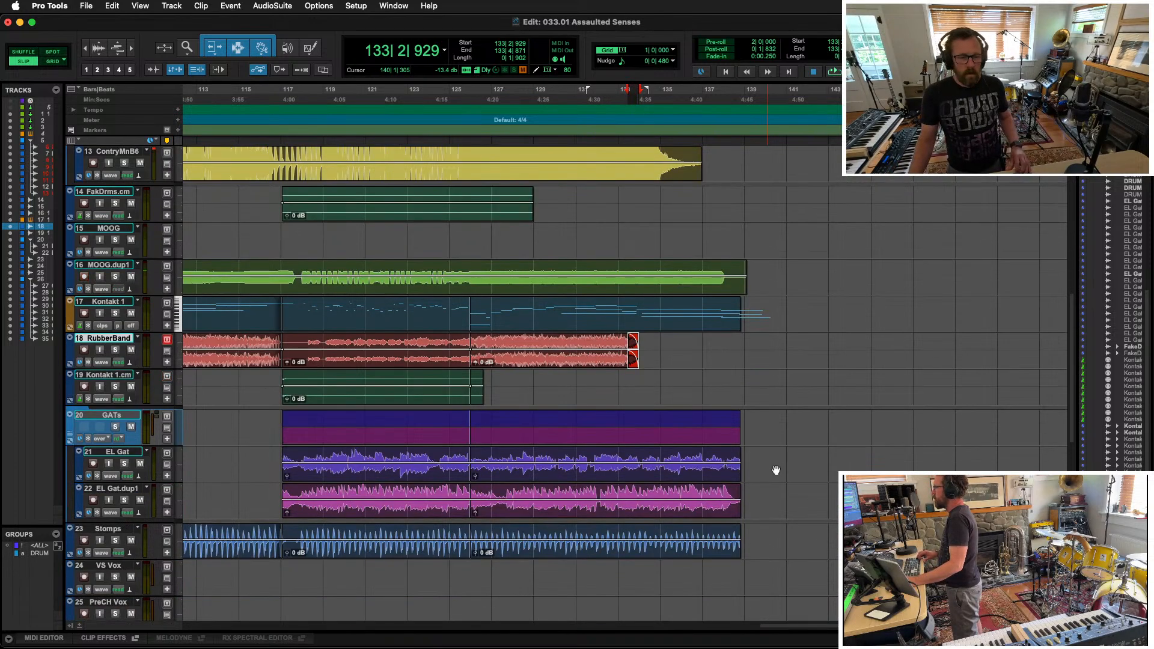
pyautogui.moveTo(734, 458); pyautogui.dragTo(652, 452)
pyautogui.moveTo(732, 494); pyautogui.dragTo(661, 512)
pyautogui.moveTo(738, 493); pyautogui.dragTo(651, 490)
pyautogui.moveTo(736, 532); pyautogui.dragTo(659, 553)
# Step: Play the shortened ending from 132|1|582 to check the instrument cutoffs against the drum tails
pyautogui.press('t')
pyautogui.press('t')
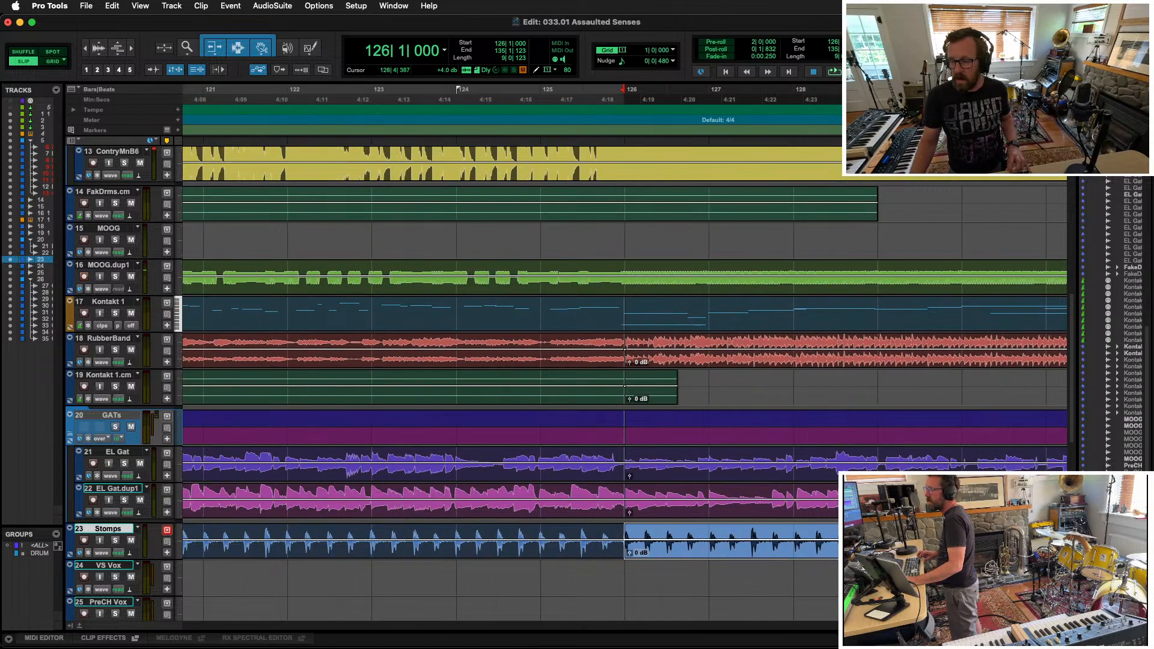
pyautogui.press('space')
pyautogui.press('r')
pyautogui.press('r')
pyautogui.press('space')
pyautogui.click(754, 535)
pyautogui.press('space')
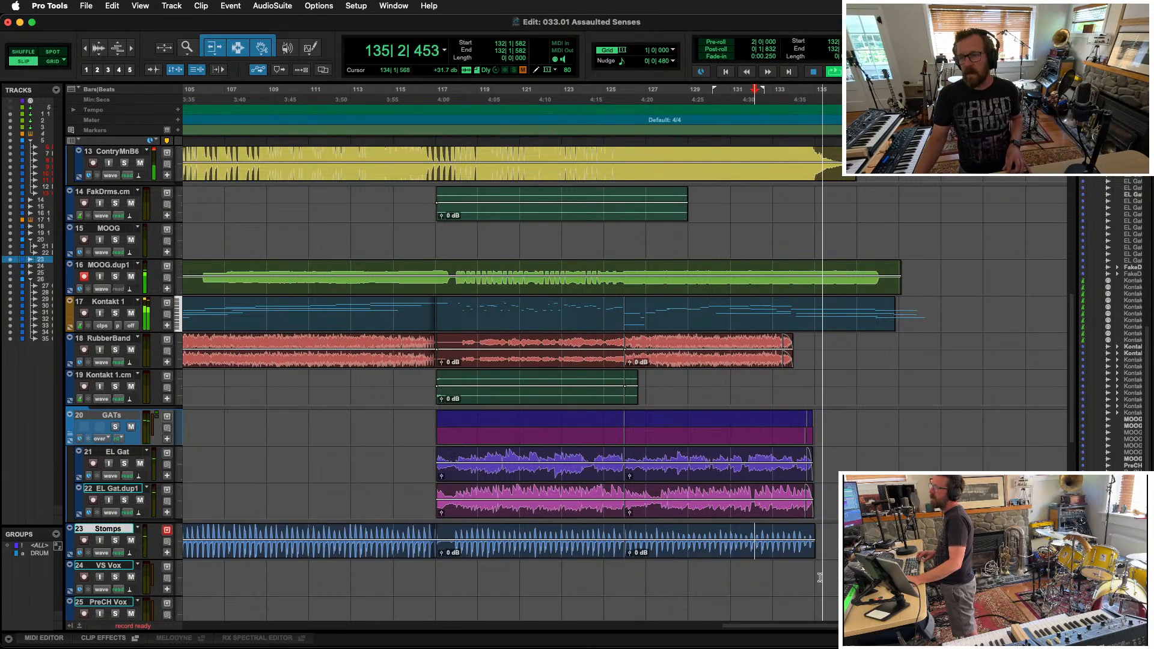
pyautogui.scroll(6, 511, 360)
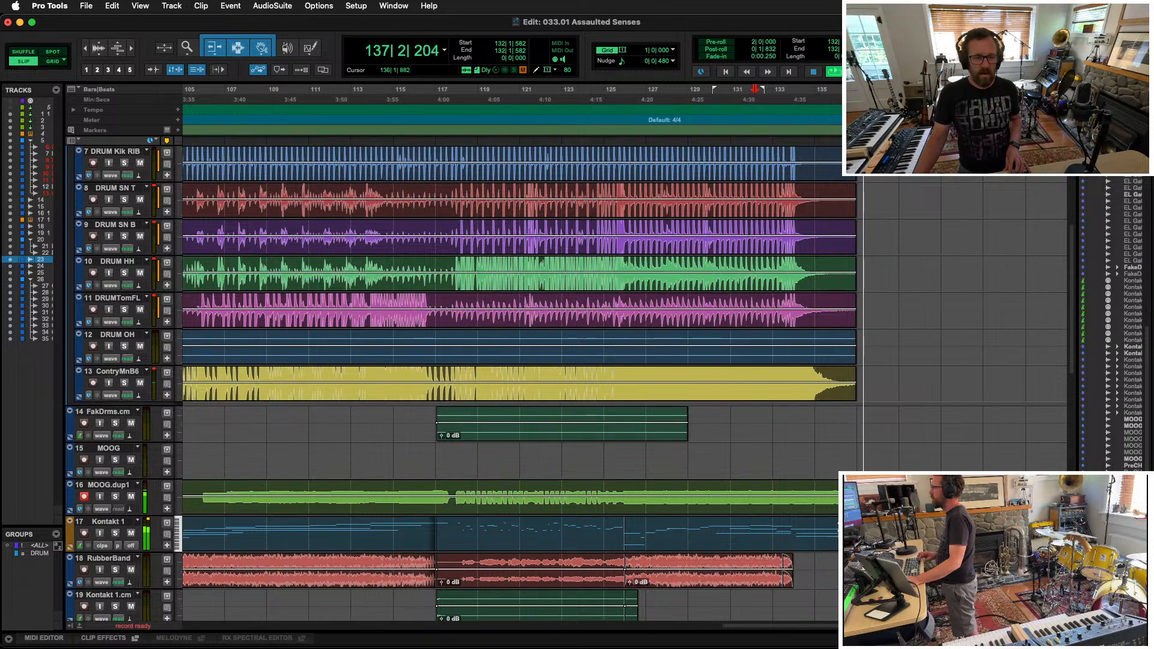
pyautogui.press('space')
pyautogui.press('space')
pyautogui.press('super+bracketleft')
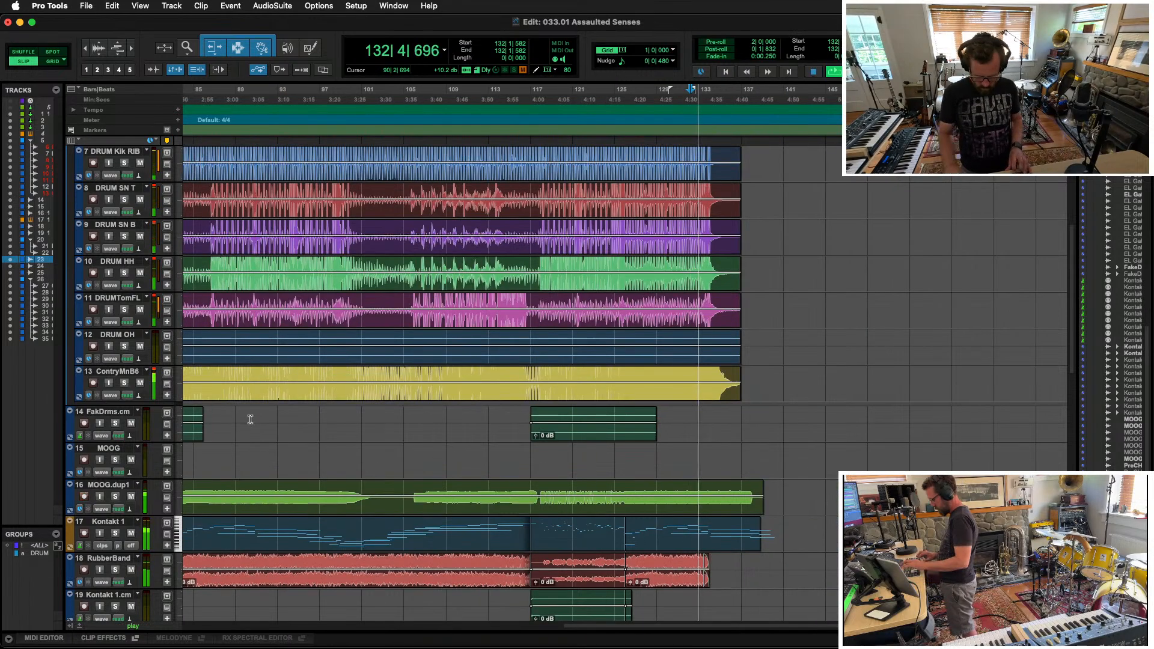
# Step: Raise the CountryMan B6 mic track's fader to -28.1 dB and insert FabFilter Pro-C 2 on it with the Punch style
pyautogui.press('super+equal')
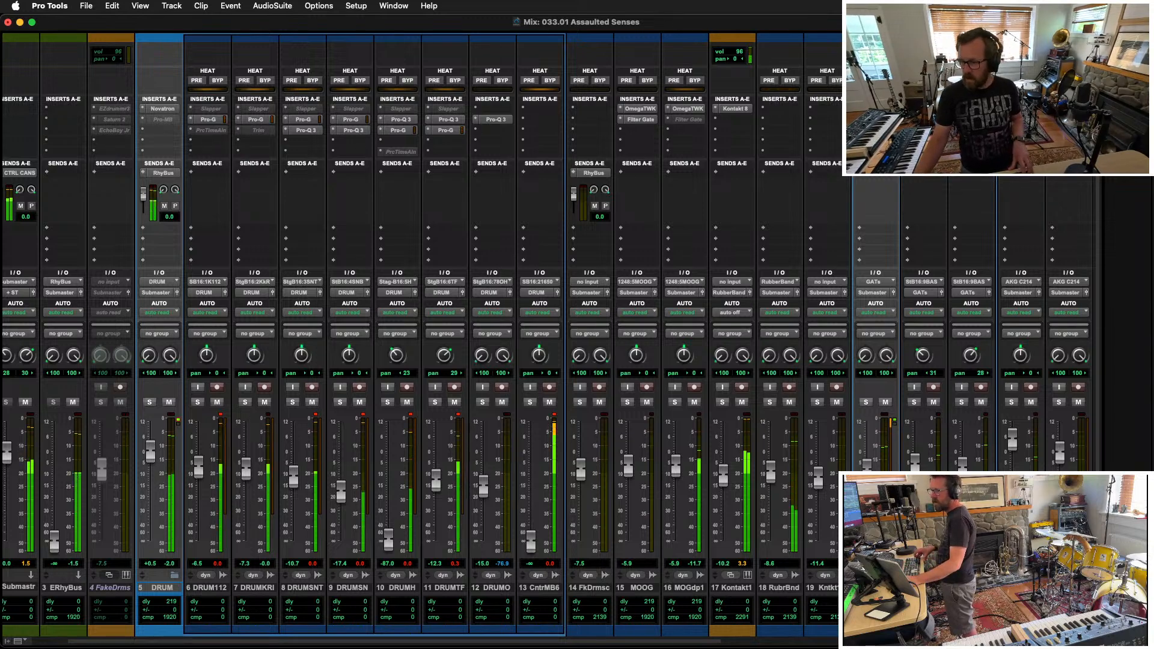
pyautogui.hscroll(2, 500, 546)
pyautogui.moveTo(500, 544); pyautogui.dragTo(502, 515)
pyautogui.click(509, 111)
pyautogui.moveTo(509, 111)
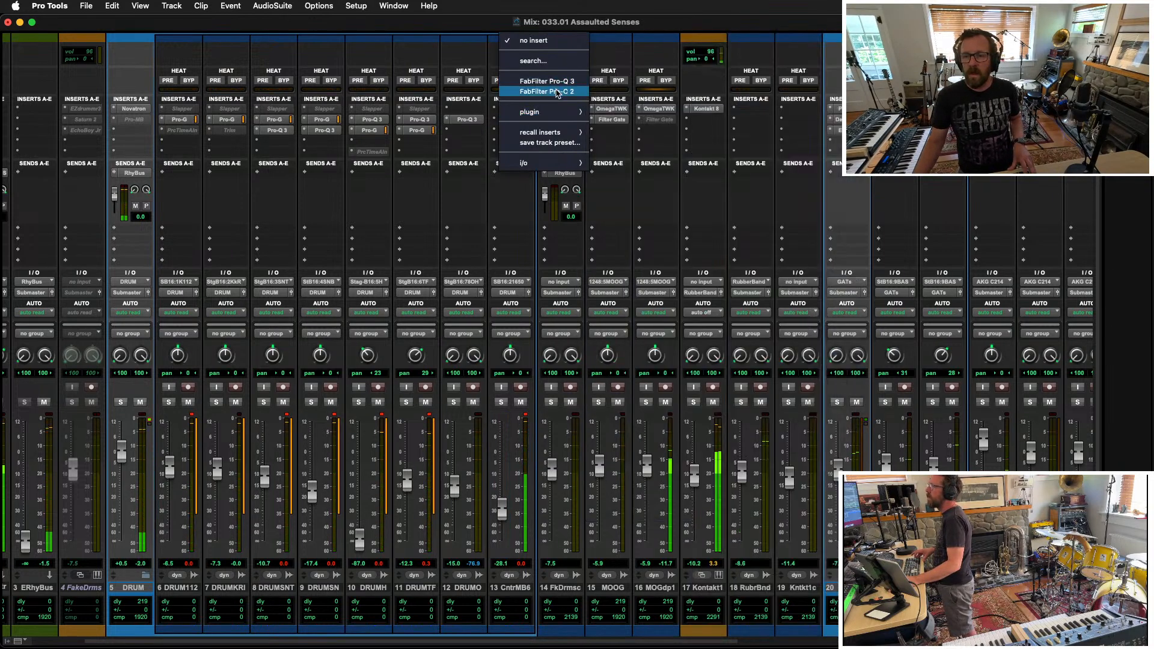
pyautogui.click(556, 91)
pyautogui.click(730, 461)
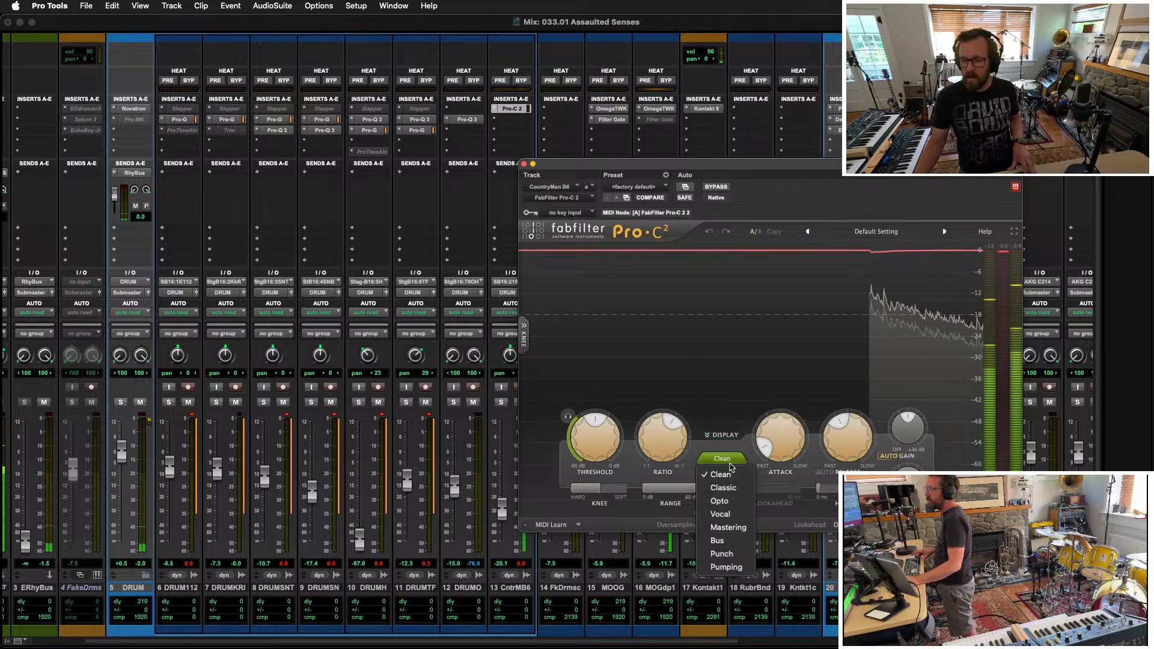
pyautogui.click(721, 553)
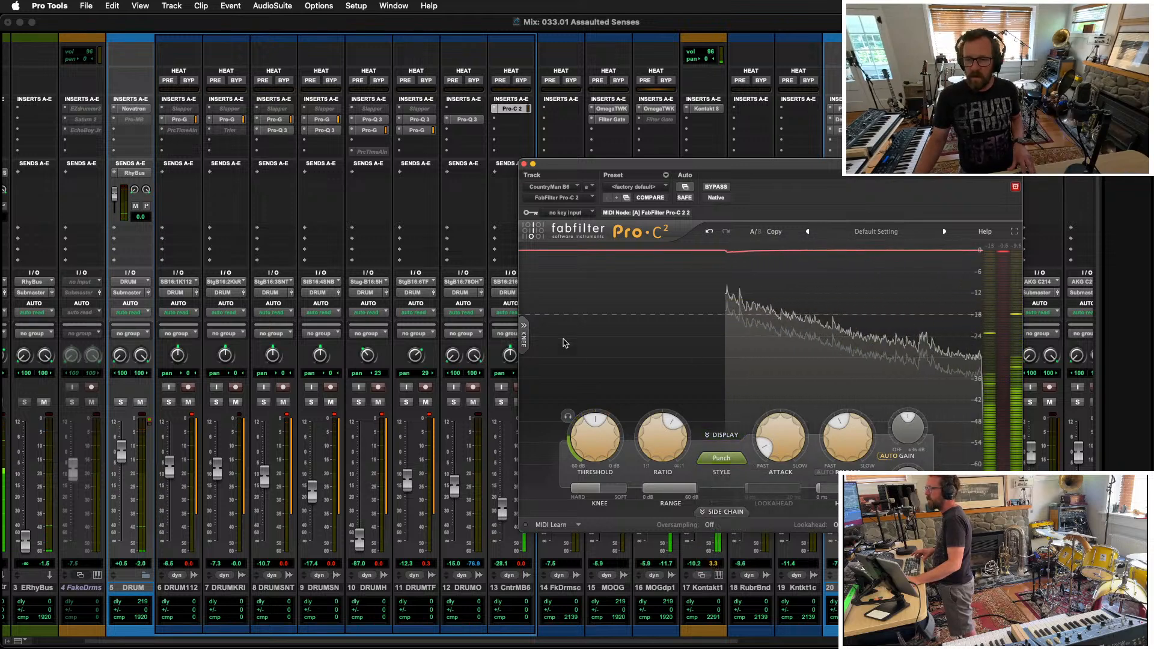
# Step: Play the drum section from 85|4|015 and raise the CountryMan B6 track's fader to about -18.8 dB
pyautogui.press('super+equal')
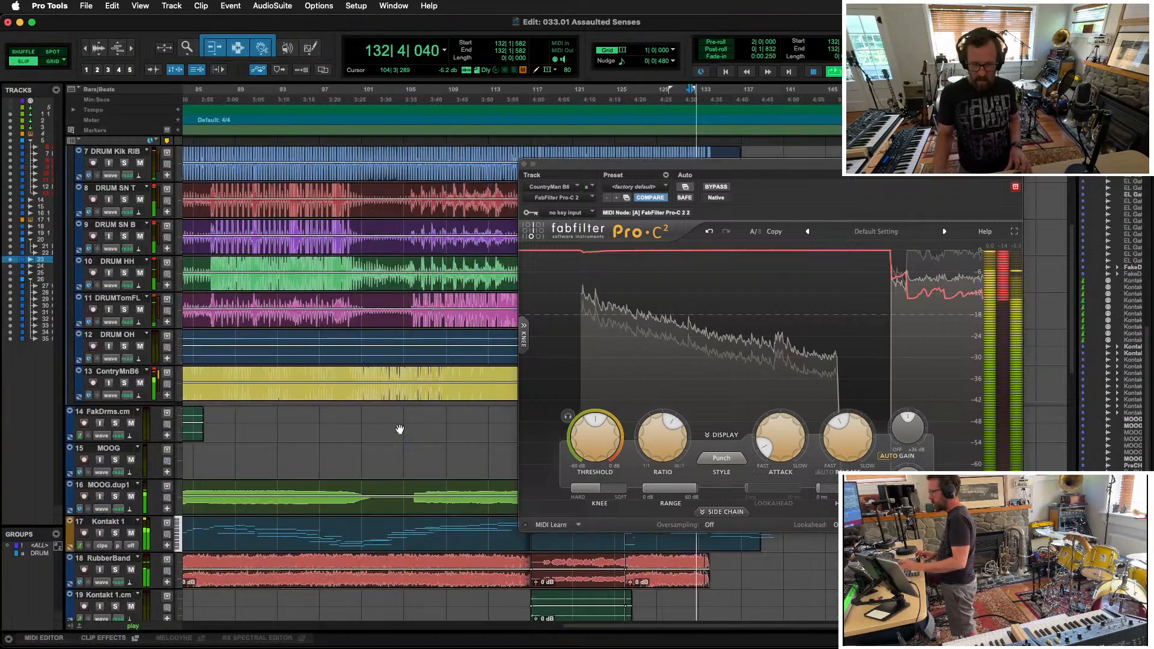
pyautogui.press('r')
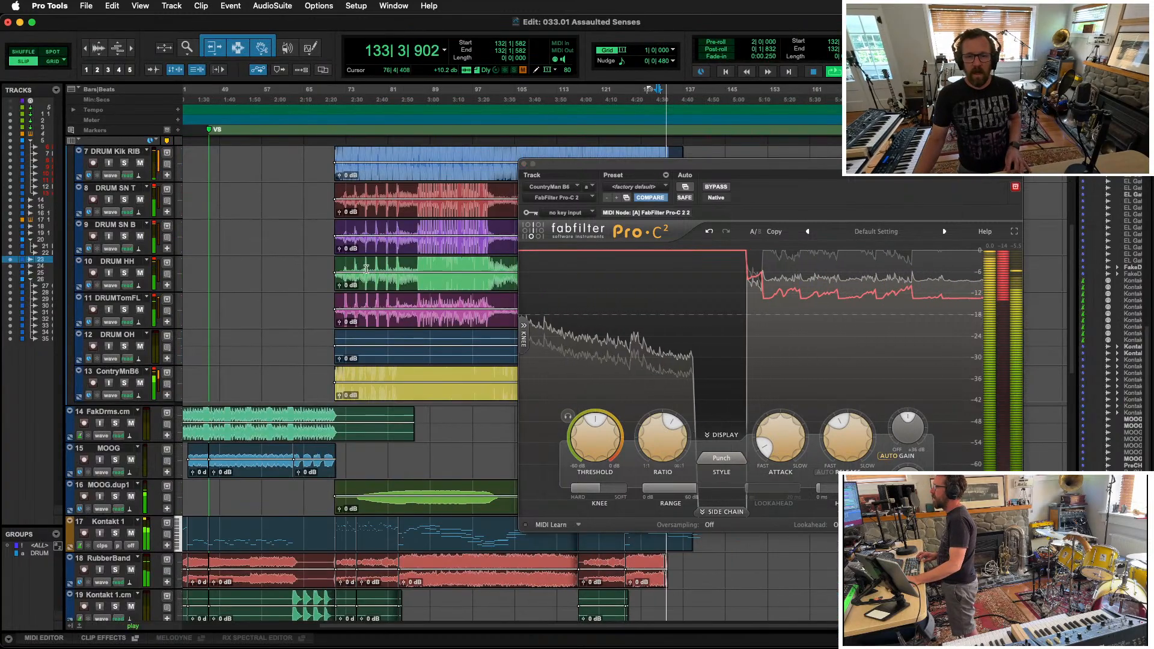
pyautogui.click(414, 263)
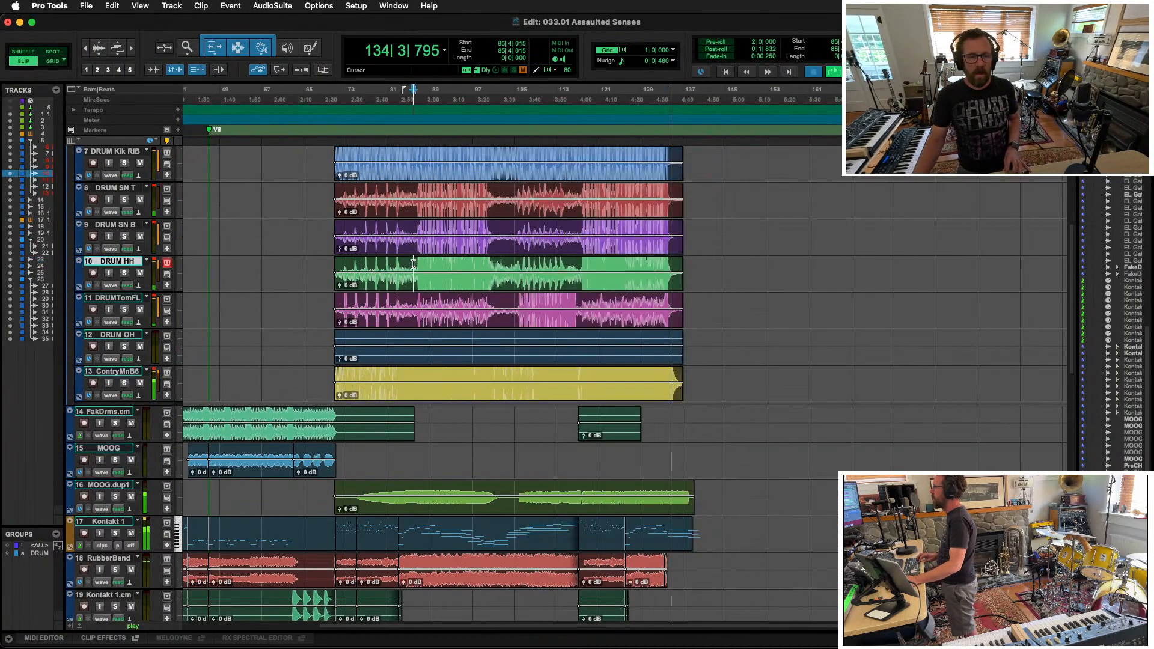
pyautogui.press('super+equal')
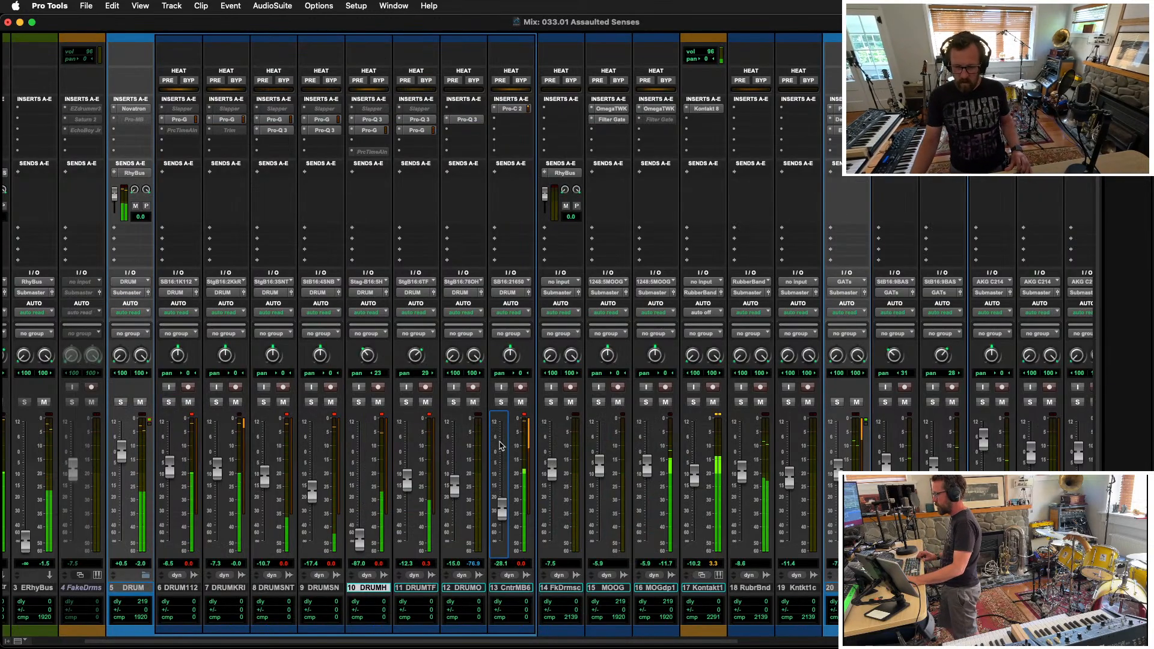
pyautogui.moveTo(503, 514); pyautogui.dragTo(504, 498)
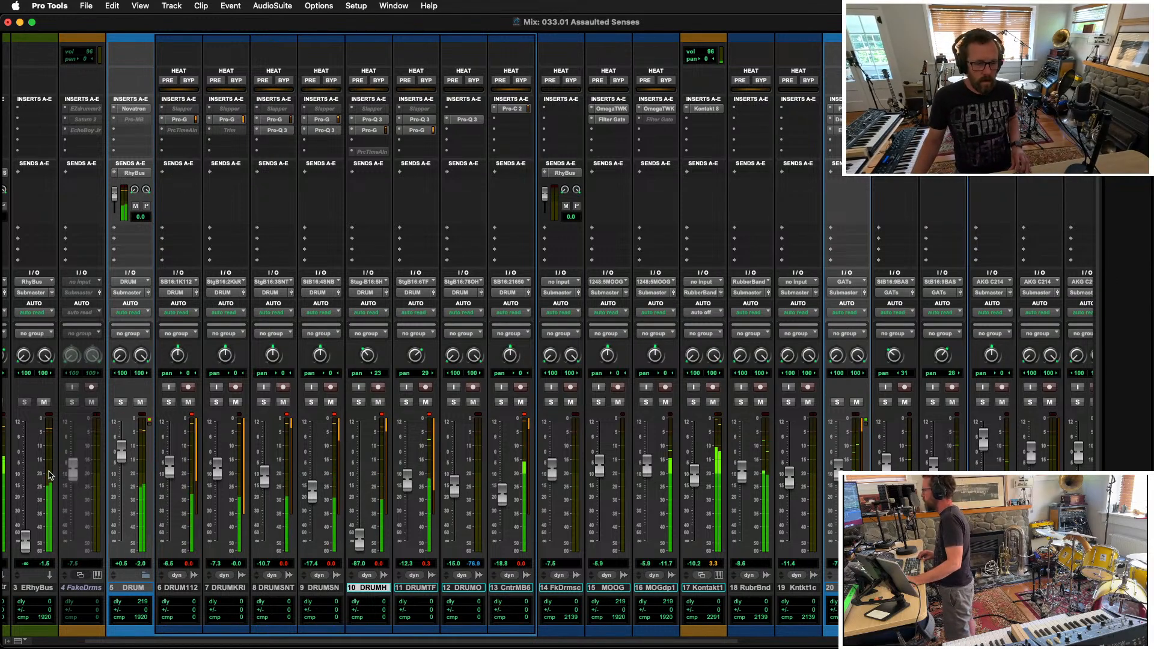
# Step: Insert the stereo API-2500 compressor in the first insert slot of the ERhyBus track
pyautogui.click(27, 113)
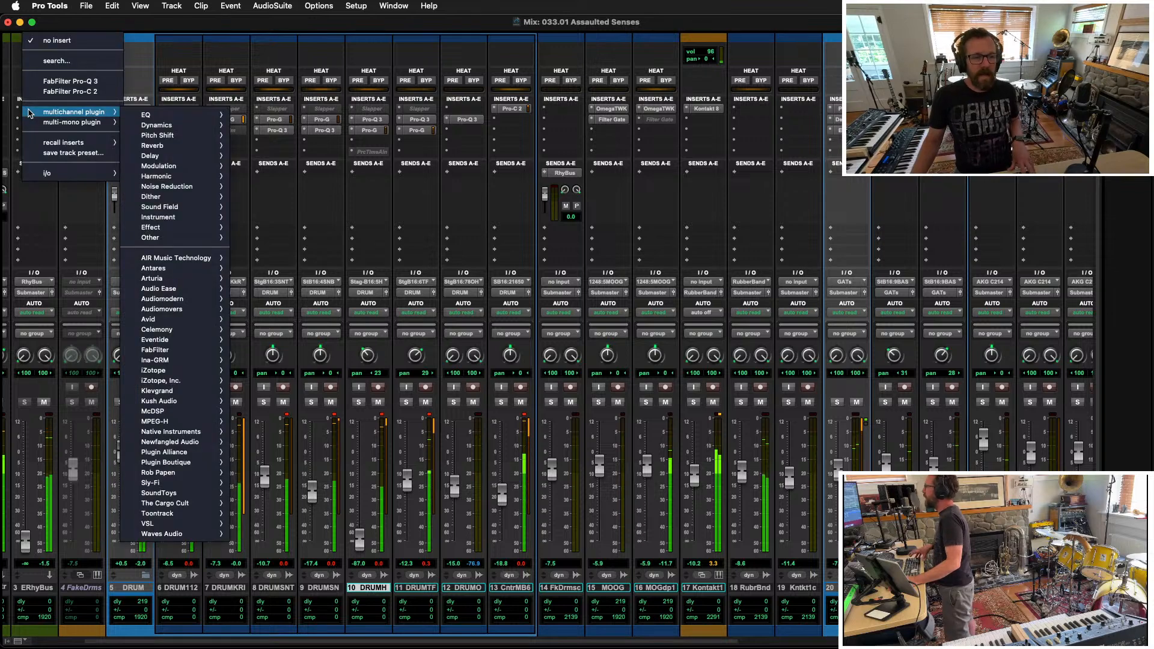
pyautogui.moveTo(158, 125)
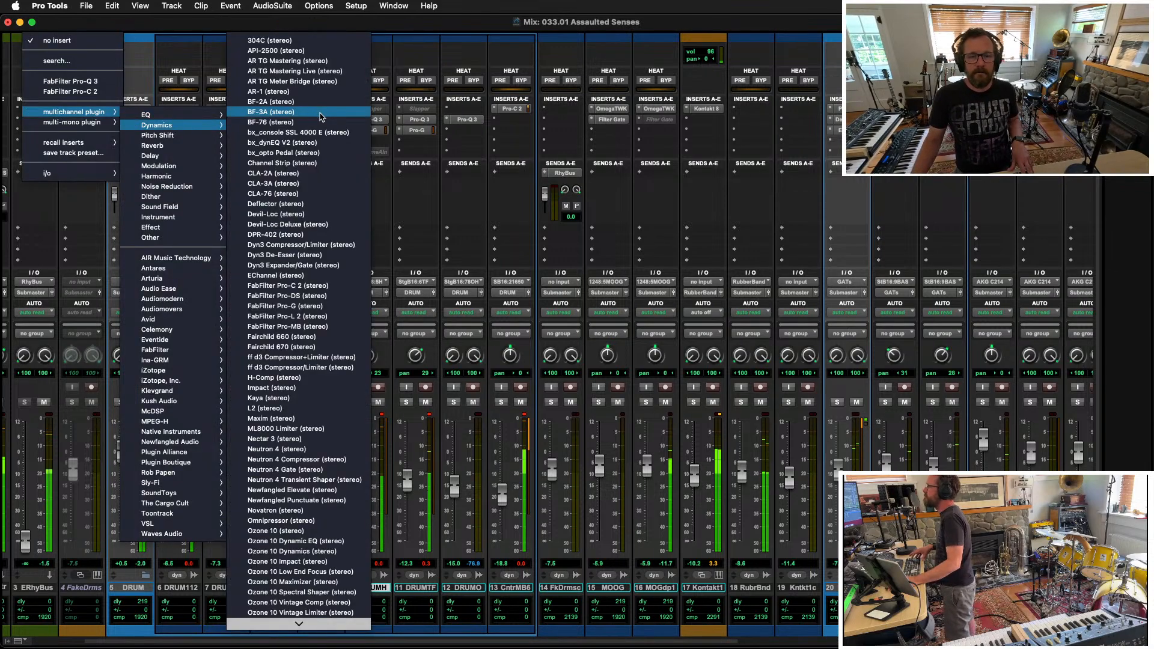
pyautogui.click(307, 51)
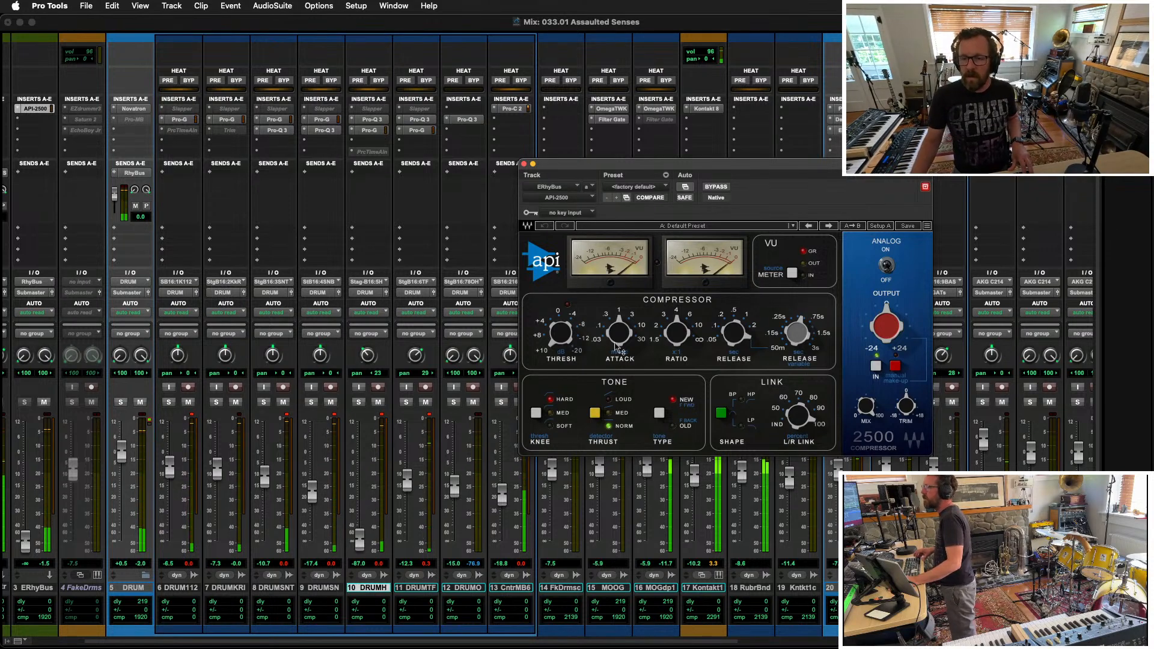
# Step: Adjust the API-2500's attack and threshold with its type set to Old, and raise the ERhyBus fader to -10.7 dB
pyautogui.moveTo(624, 344); pyautogui.dragTo(623, 360)
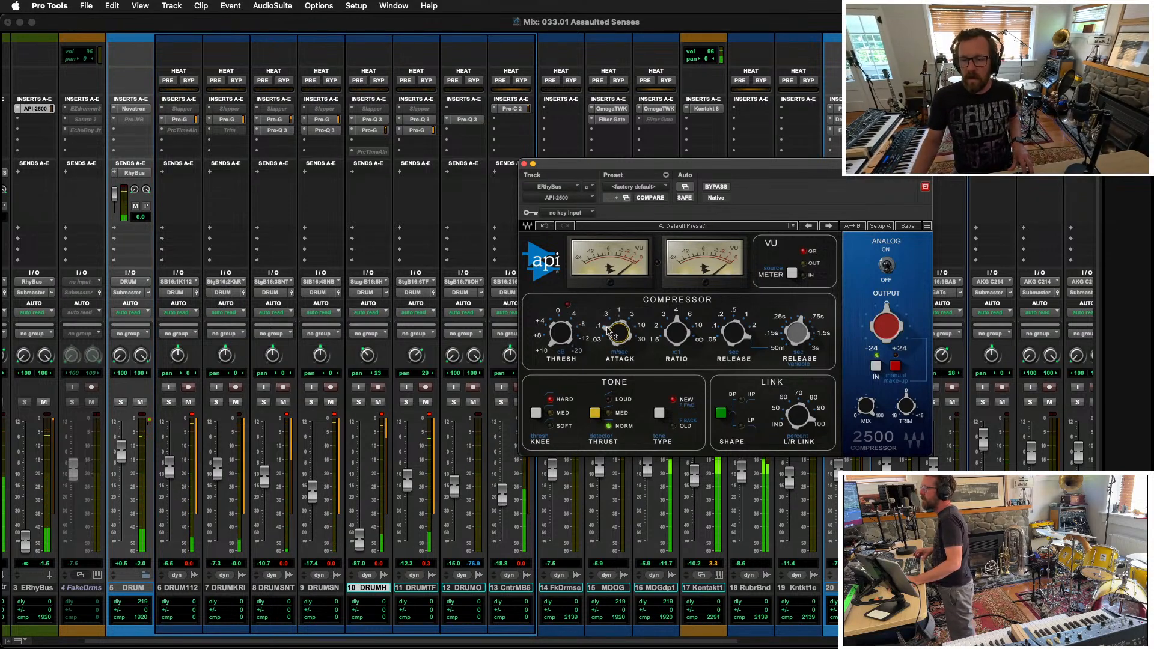
pyautogui.moveTo(560, 332); pyautogui.dragTo(561, 319)
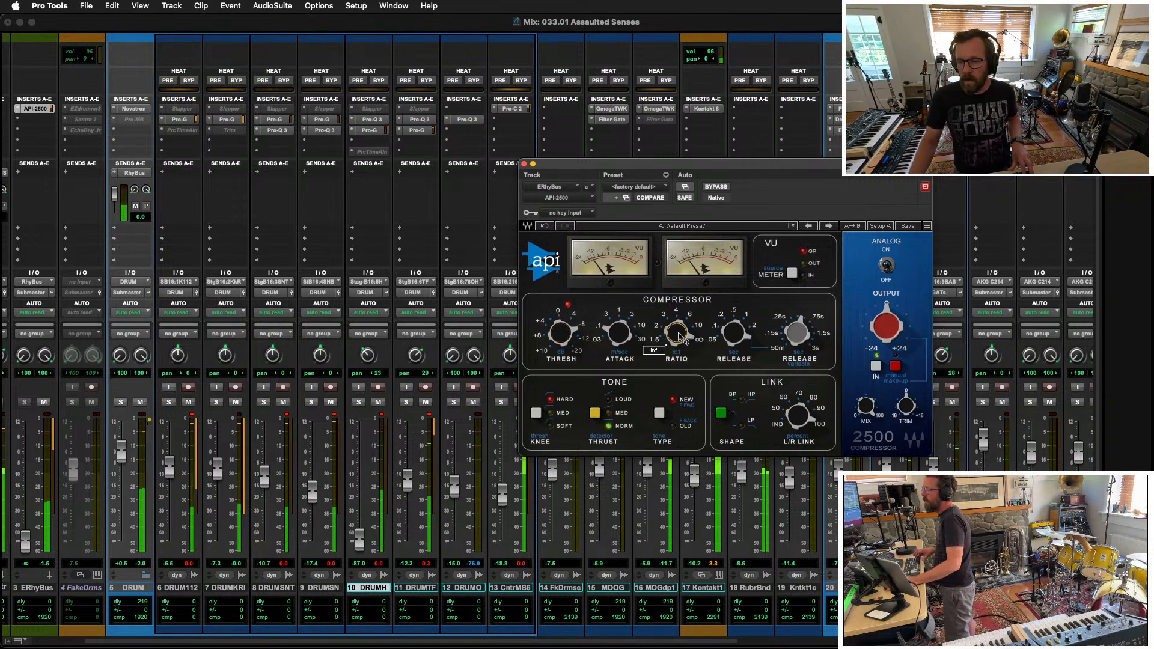
pyautogui.click(660, 414)
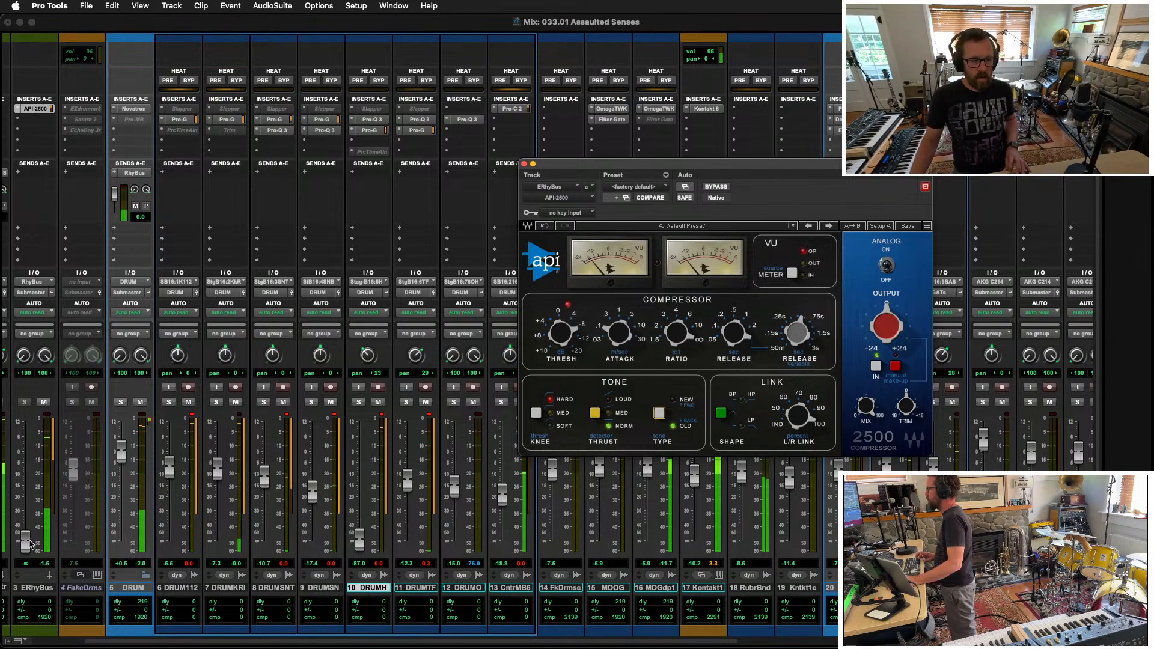
pyautogui.moveTo(25, 541); pyautogui.dragTo(25, 479)
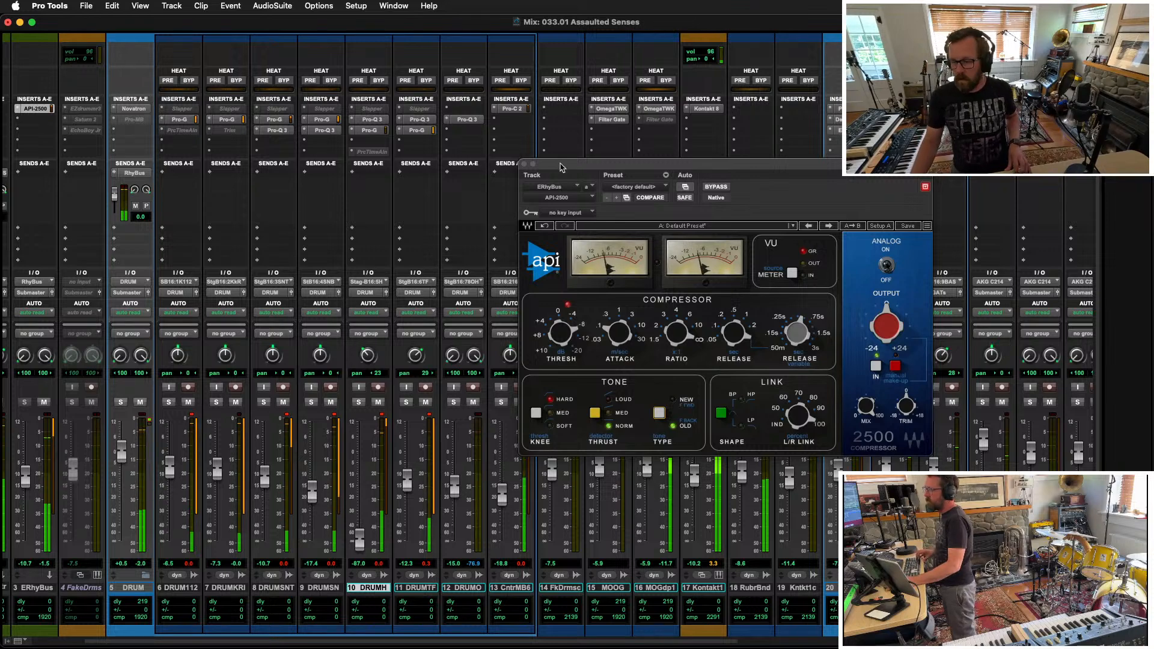
pyautogui.click(524, 164)
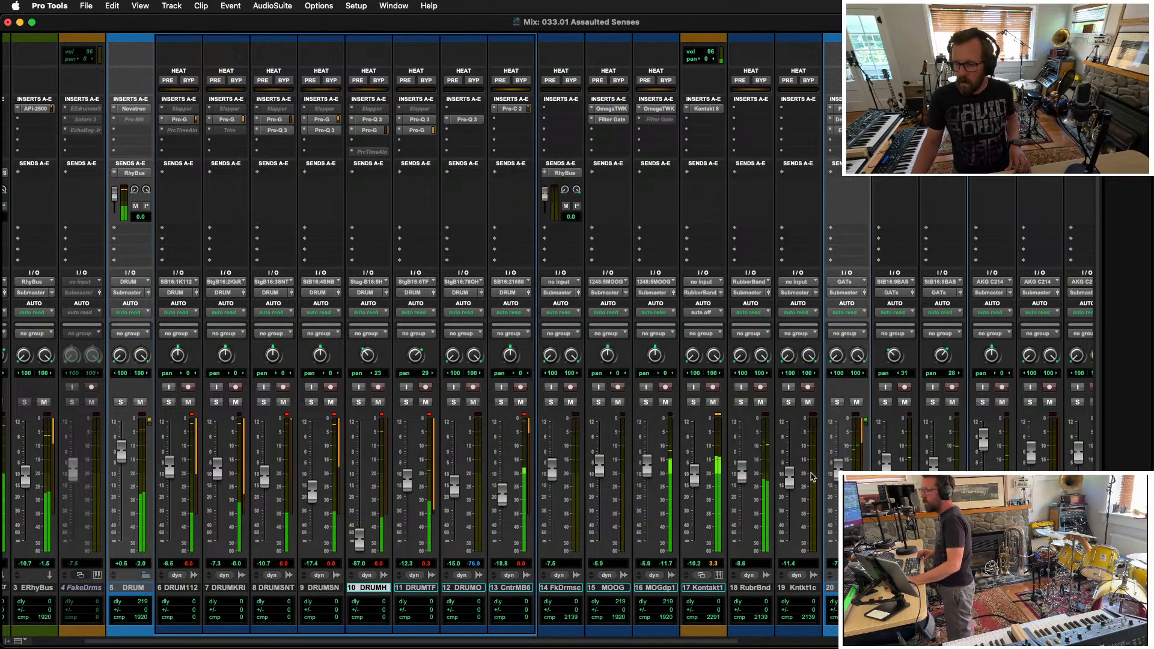
# Step: Copy the FakDrms.cm track's RhyBus send to the MOOG.dup1 track
pyautogui.hscroll(2, 793, 472)
pyautogui.hscroll(4, 794, 472)
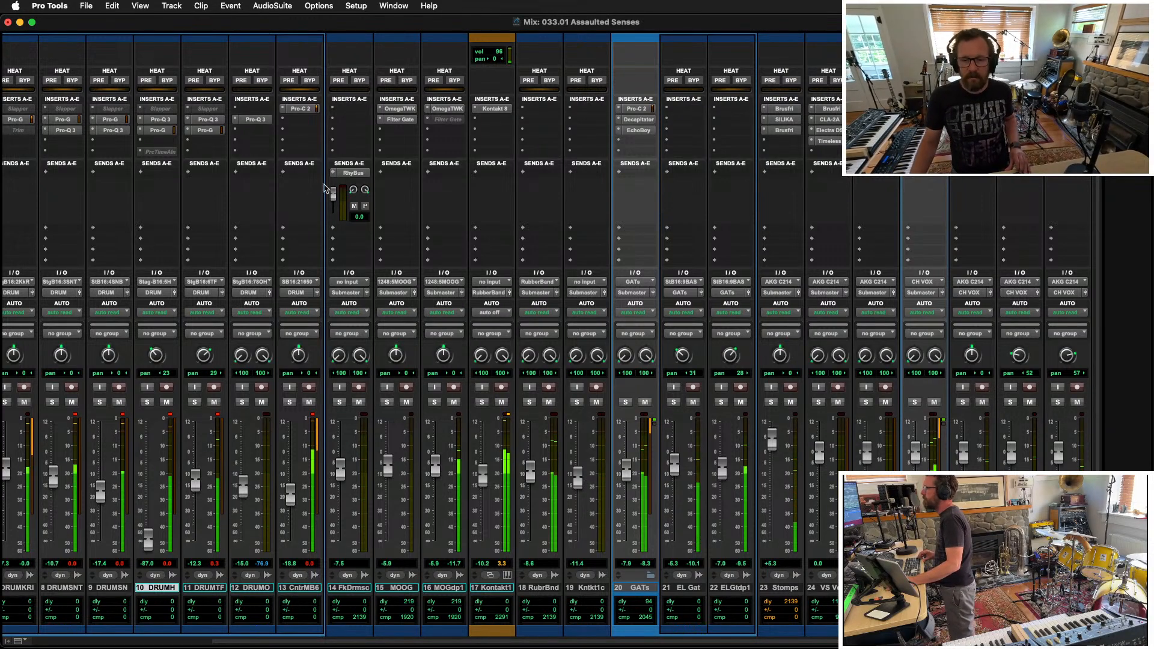
pyautogui.moveTo(353, 173); pyautogui.dragTo(461, 174)
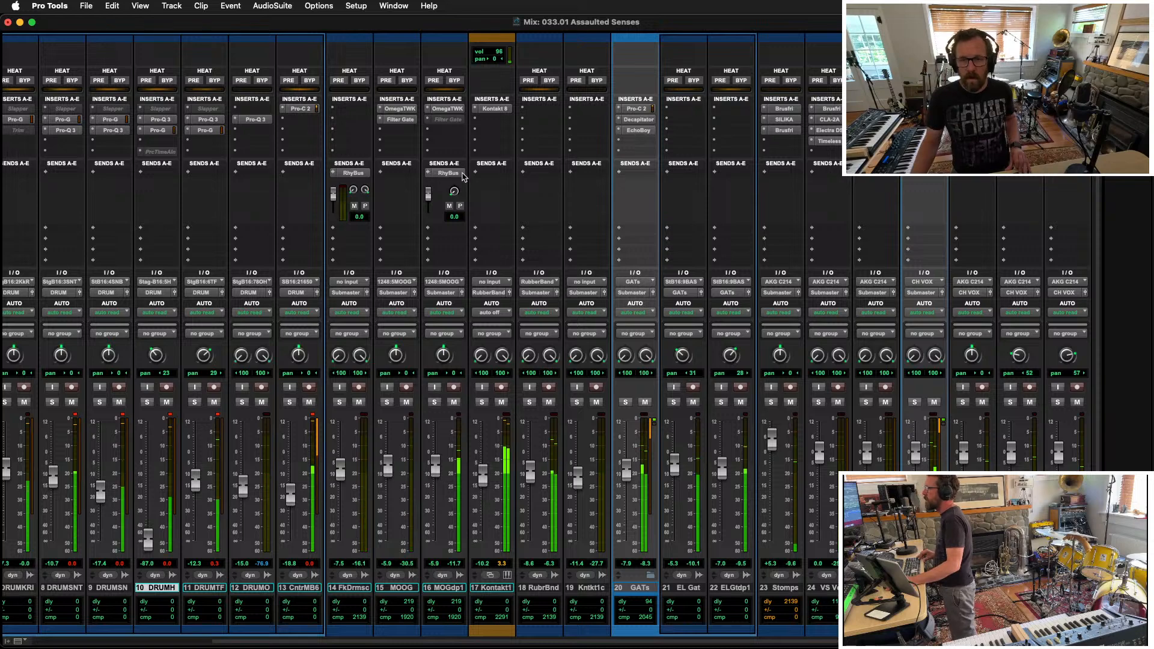
pyautogui.click(450, 173)
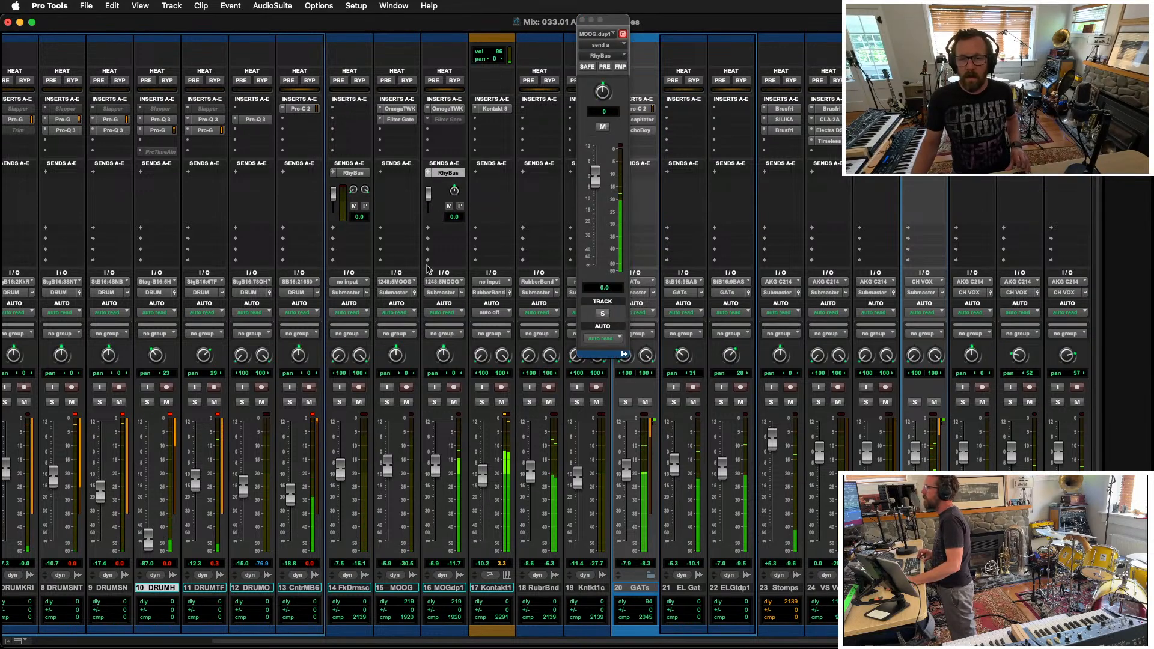
pyautogui.click(453, 173)
pyautogui.moveTo(452, 174)
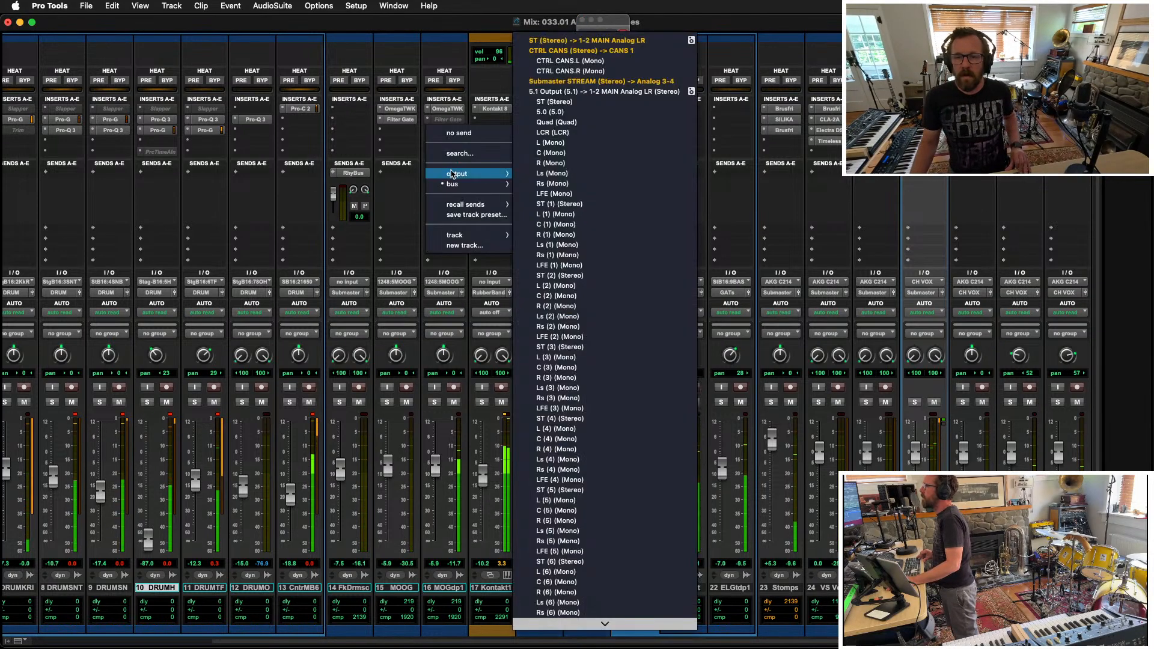
pyautogui.click(430, 30)
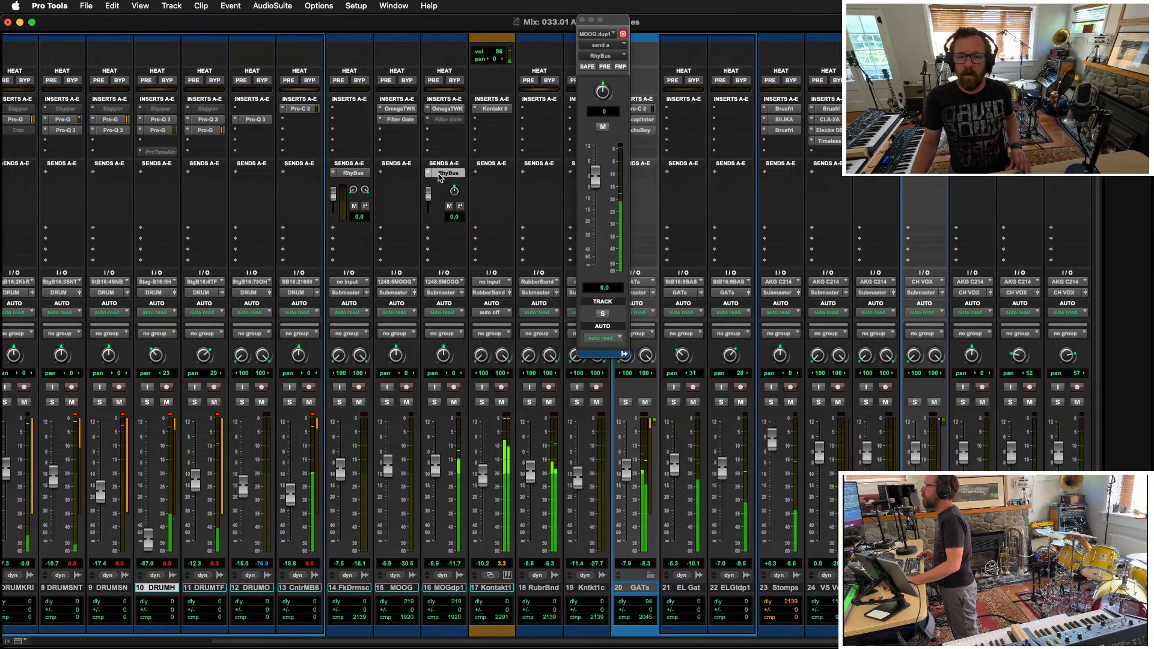
# Step: Copy the RhyBus send to the Kontakt 1 and RubberBand tracks with its level set to +3.8 dB
pyautogui.moveTo(508, 175); pyautogui.dragTo(508, 175)
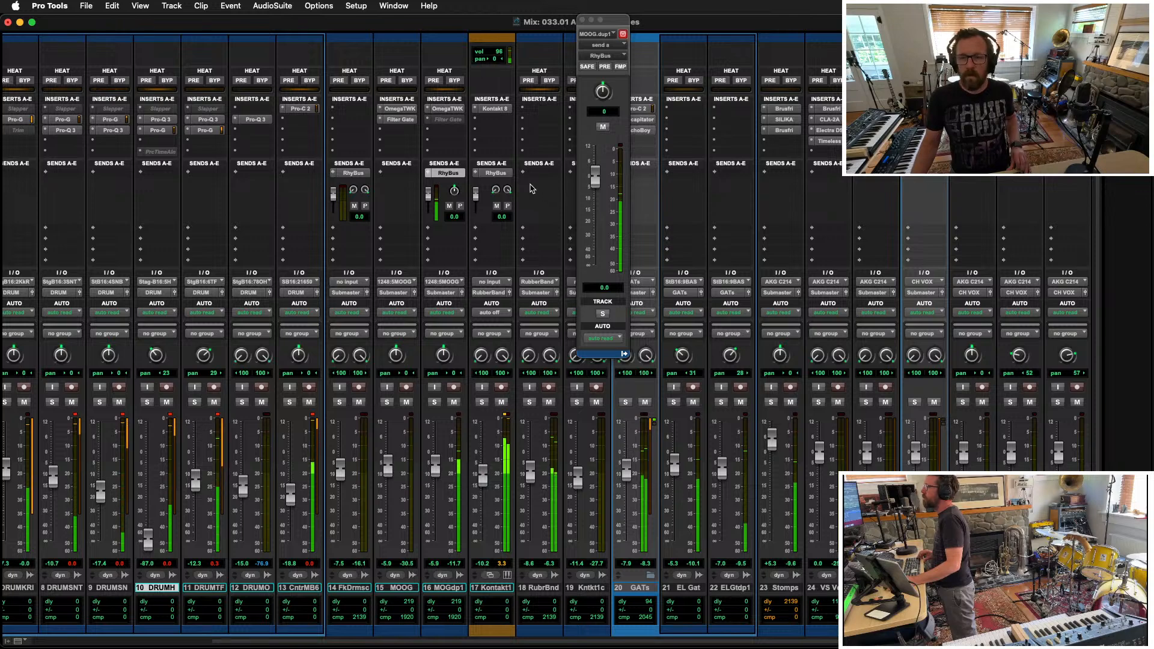
pyautogui.moveTo(476, 197); pyautogui.dragTo(475, 193)
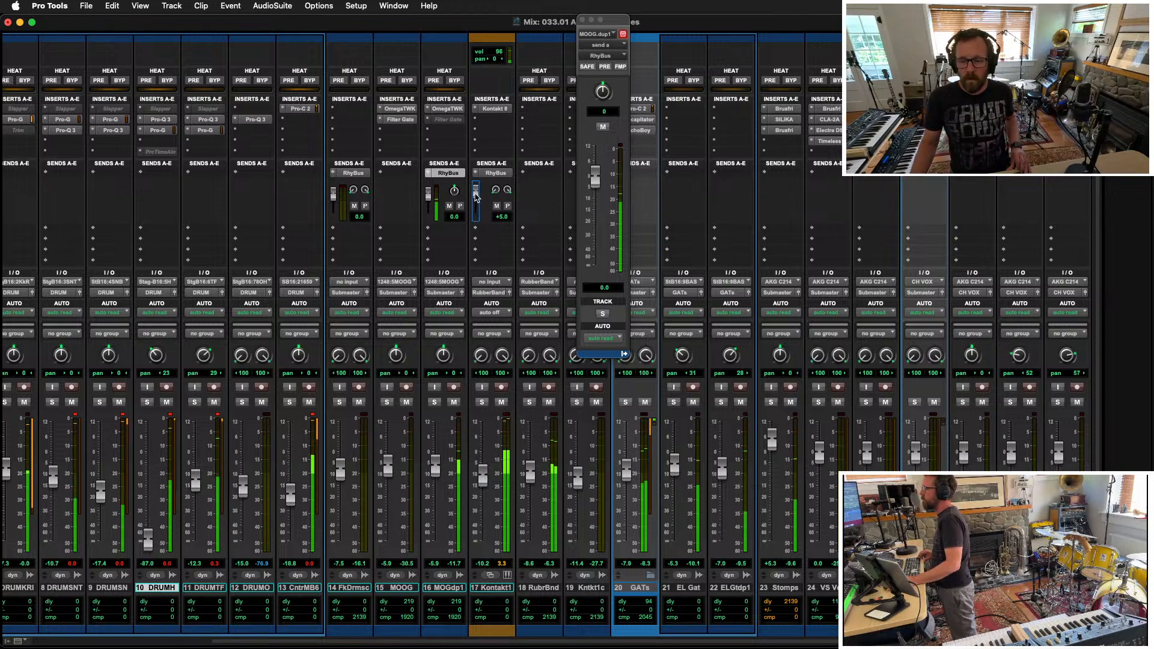
pyautogui.click(508, 178)
pyautogui.moveTo(508, 177); pyautogui.dragTo(545, 176)
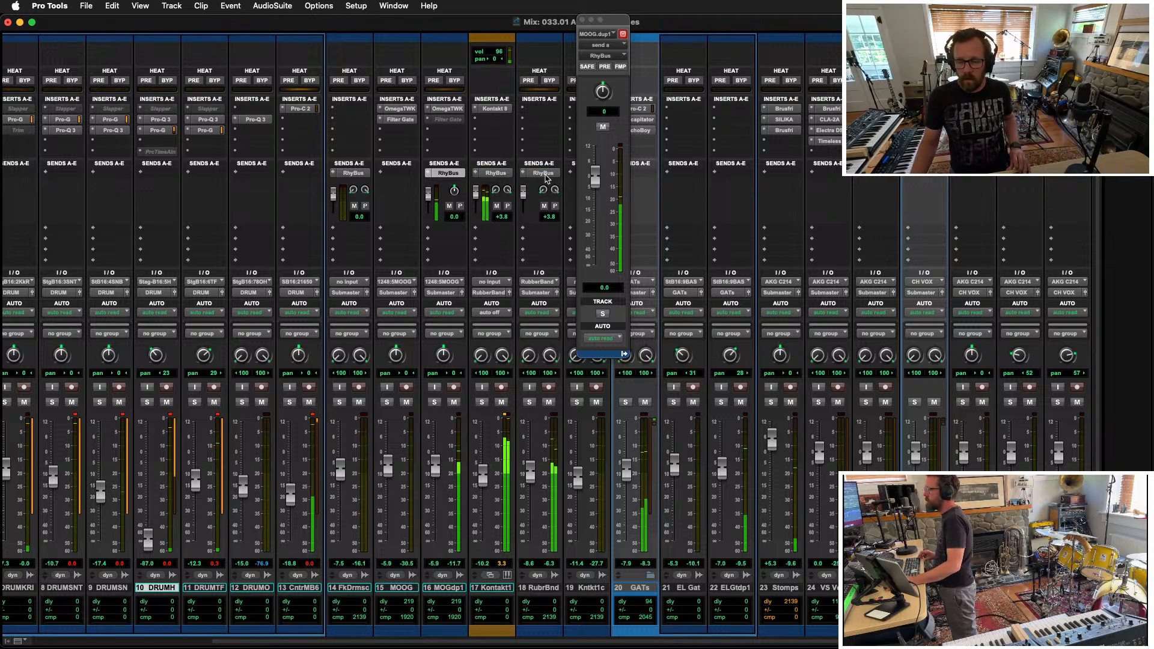
pyautogui.click(581, 21)
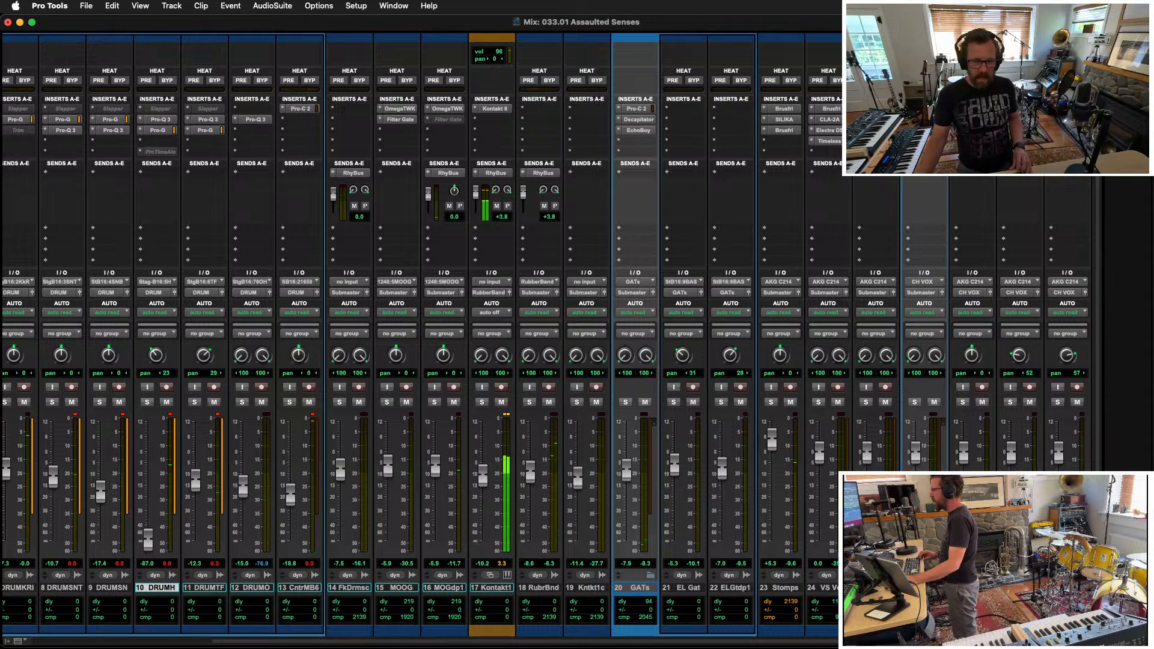
# Step: Create one stereo aux input track named VOX BUS directly after the ERhyBus track
pyautogui.hscroll(-5, 348, 449)
pyautogui.hscroll(-2, 347, 450)
pyautogui.click(118, 589)
pyautogui.press('super+shift+n')
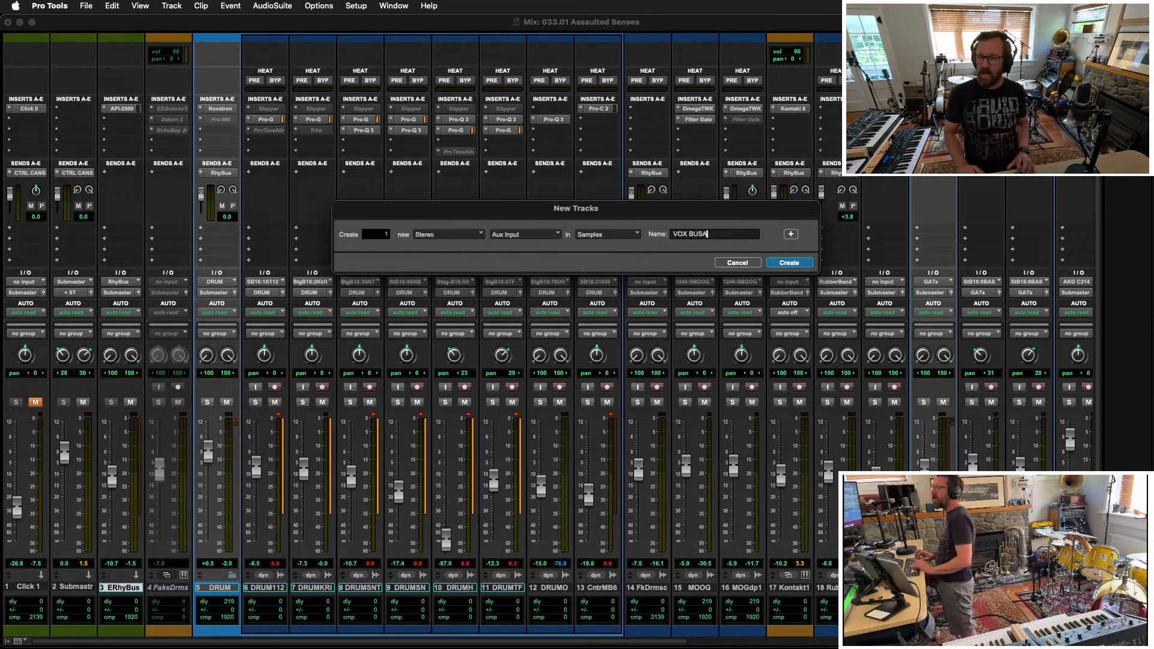
pyautogui.press('Return')
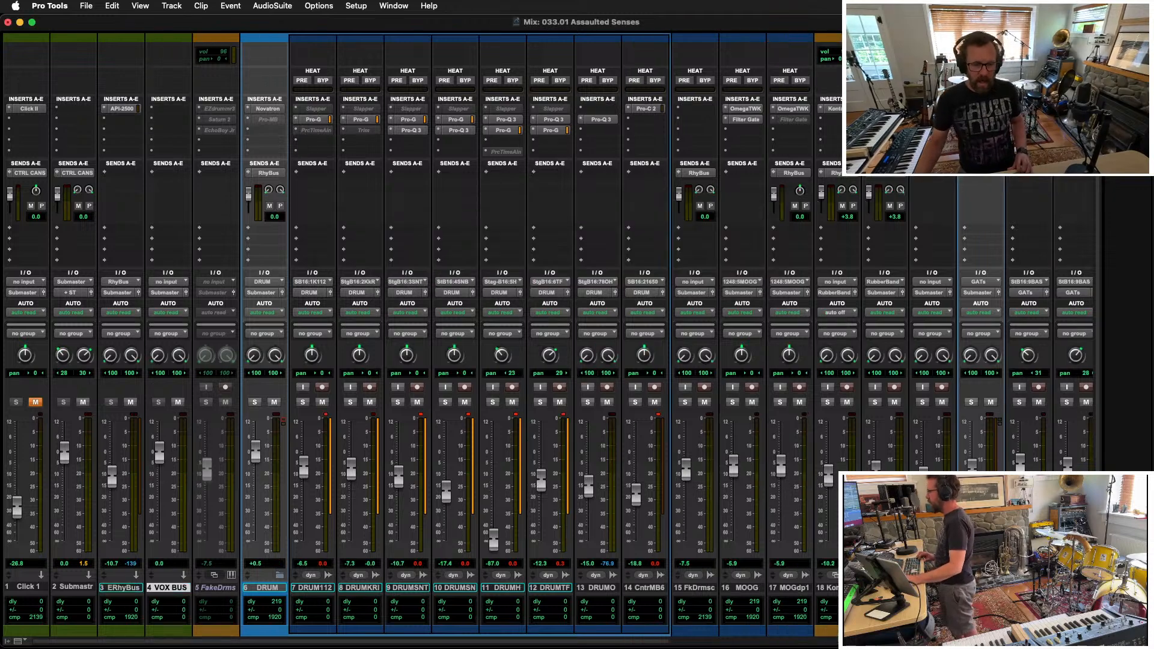
pyautogui.click(168, 282)
pyautogui.moveTo(169, 283)
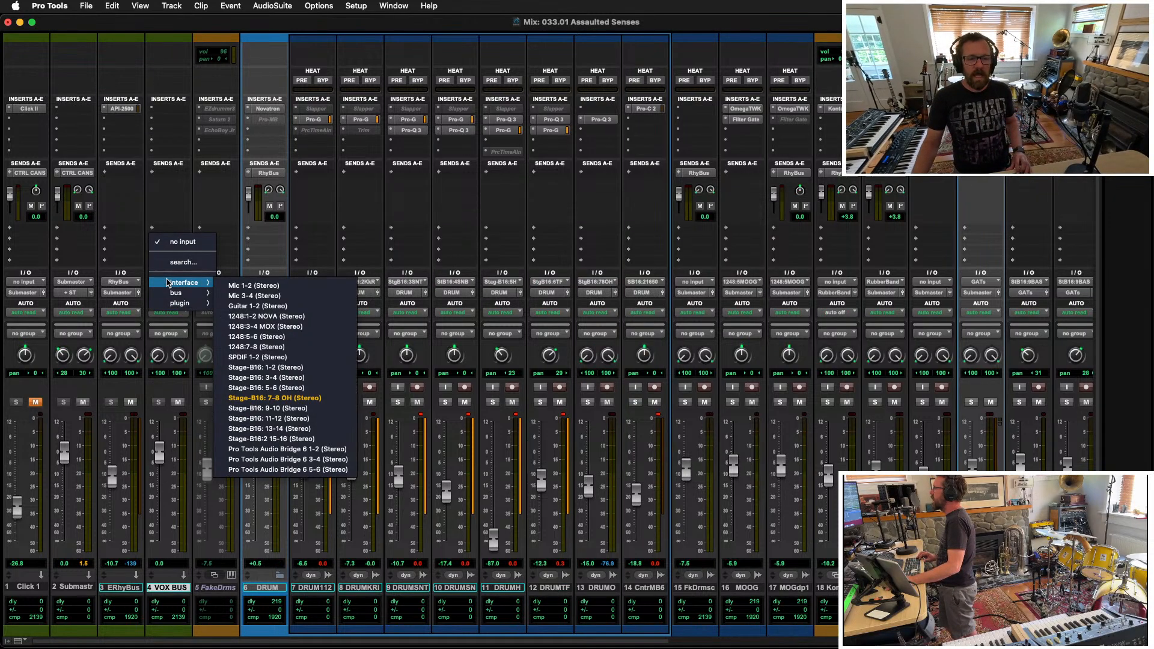
pyautogui.click(178, 201)
# Step: Add a send to VOX BUS on the CH VOX track and copy it to the PreCH Vox and VS Vox tracks
pyautogui.hscroll(10, 553, 444)
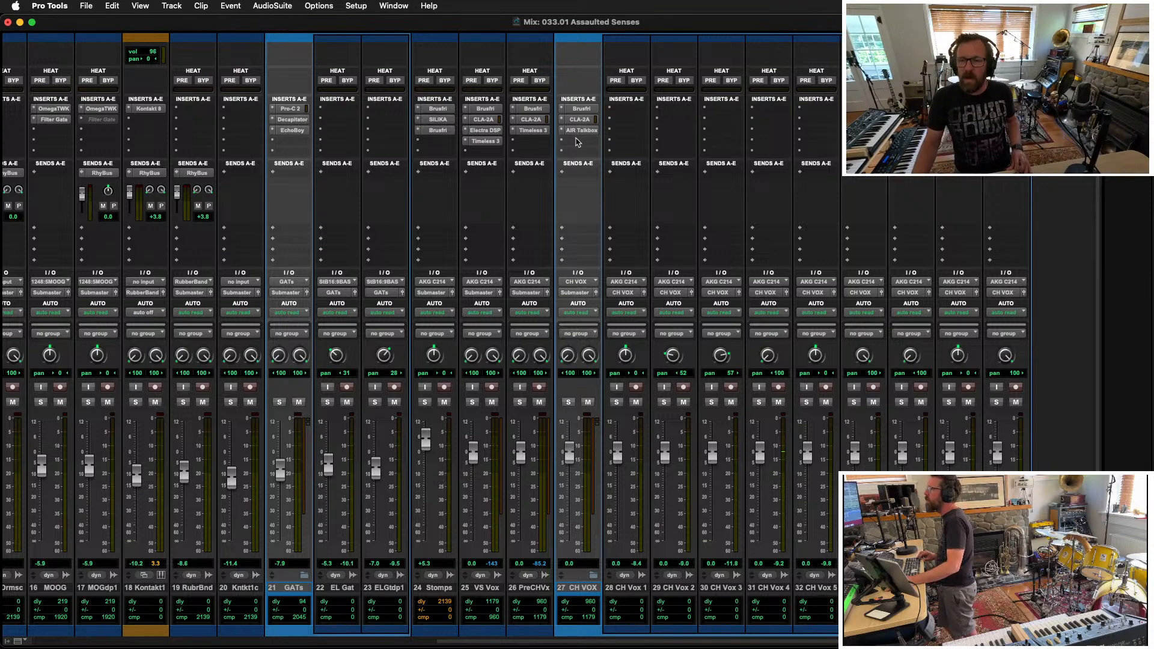
pyautogui.click(568, 175)
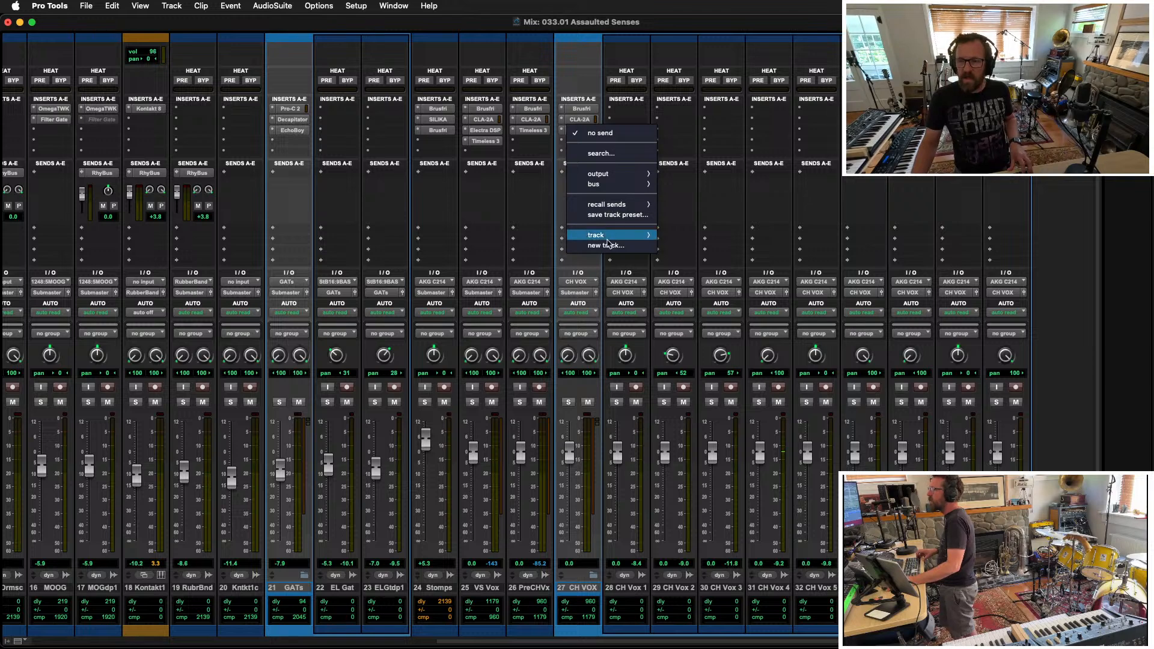
pyautogui.moveTo(610, 235)
pyautogui.click(697, 279)
pyautogui.keyDown('alt'); pyautogui.click(596, 277); pyautogui.keyUp('alt')
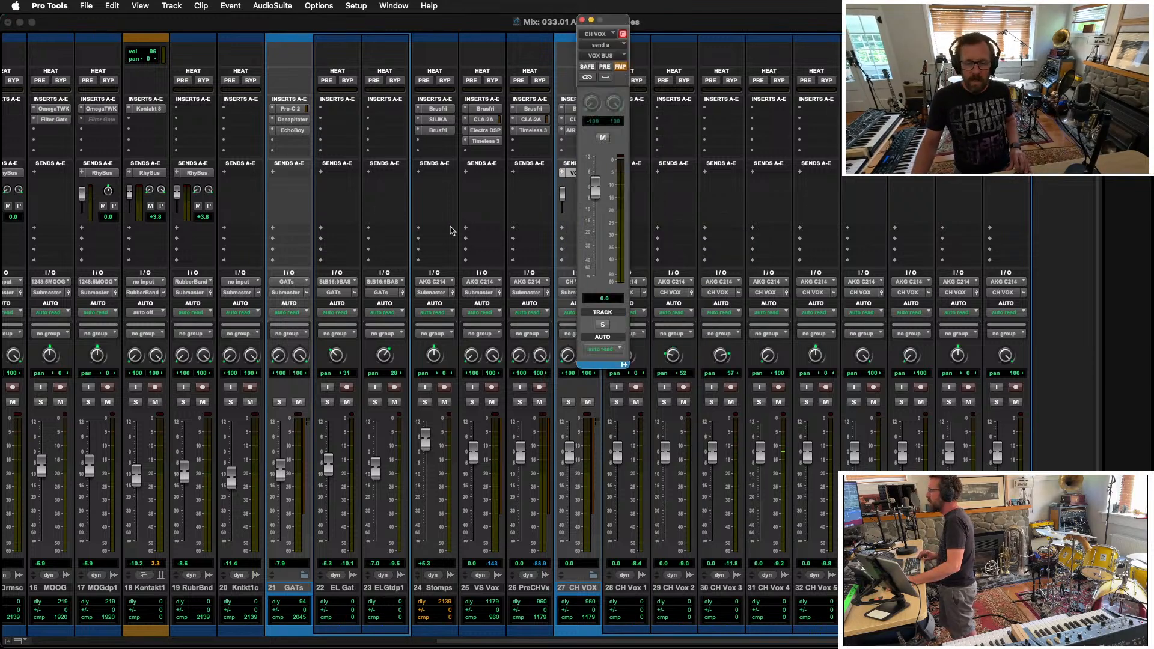
pyautogui.moveTo(625, 27); pyautogui.dragTo(738, 36)
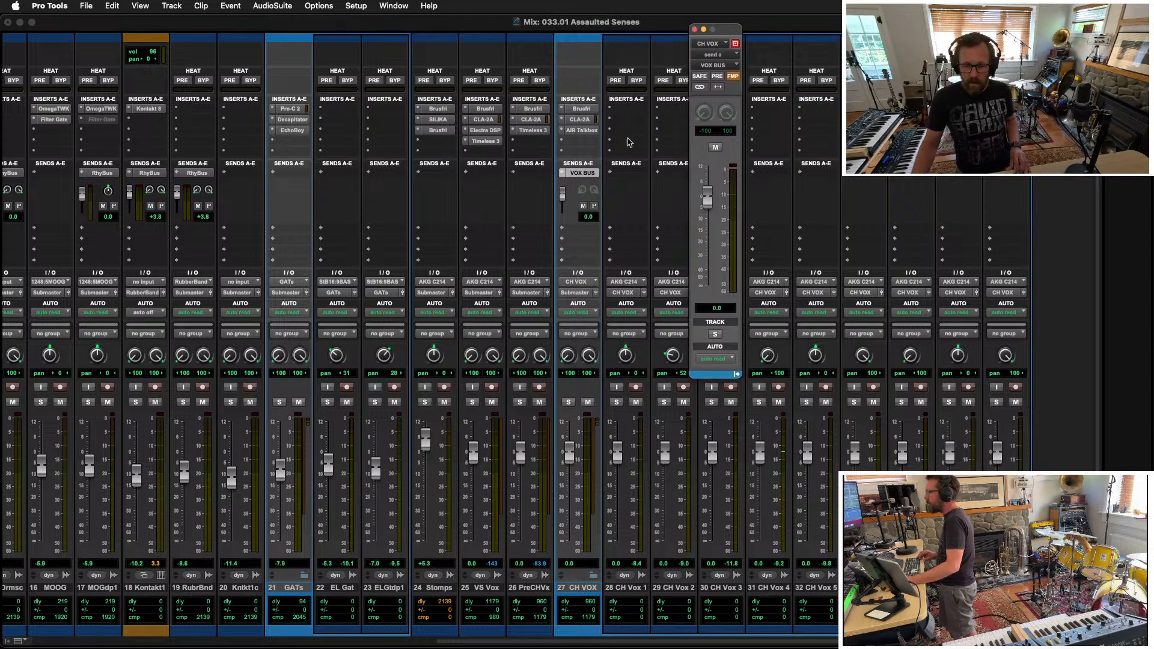
pyautogui.moveTo(582, 176); pyautogui.dragTo(480, 176)
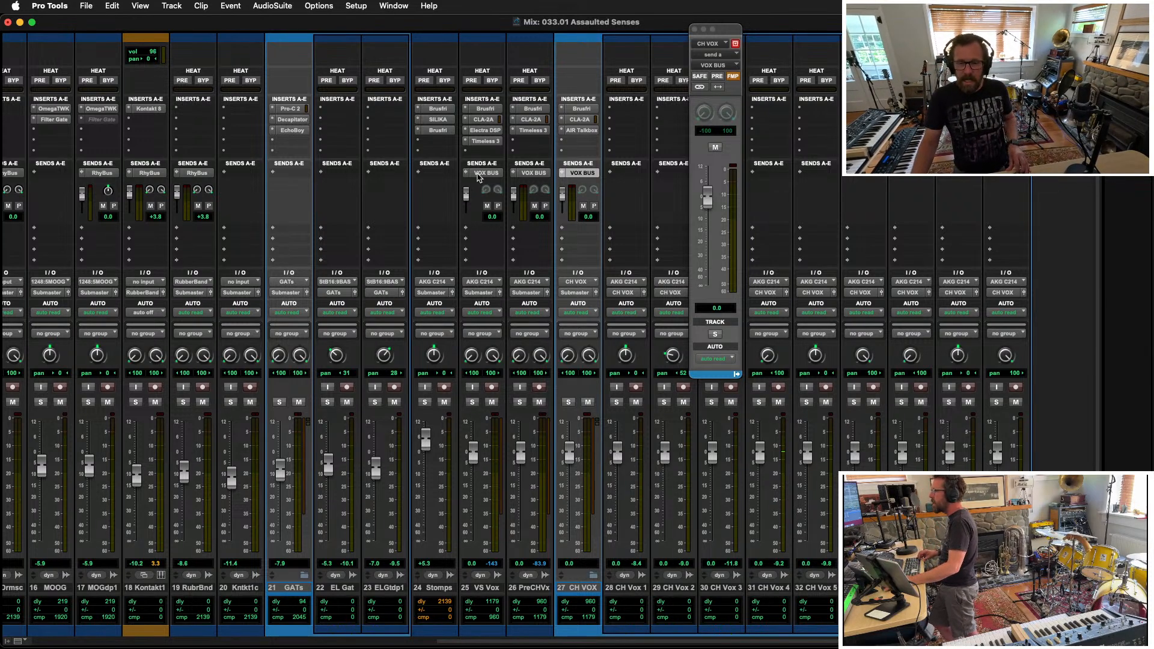
# Step: Insert the stereo SILIKA compressor in the first insert slot of the VOX BUS track
pyautogui.hscroll(-15, 197, 247)
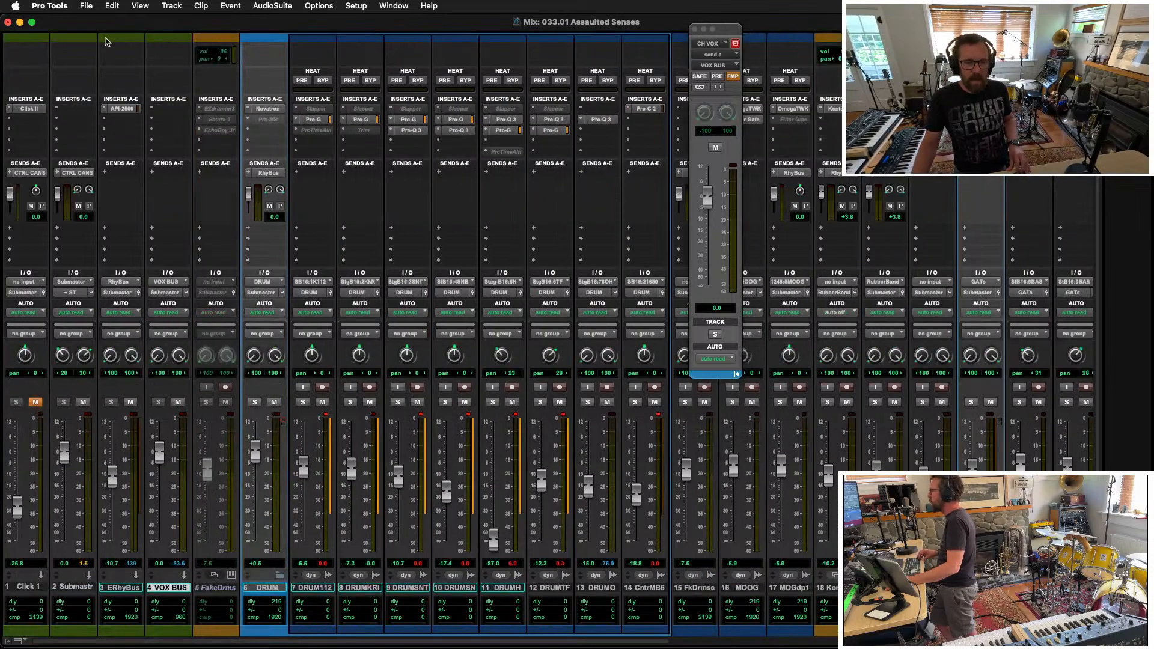
pyautogui.click(170, 111)
pyautogui.moveTo(189, 115)
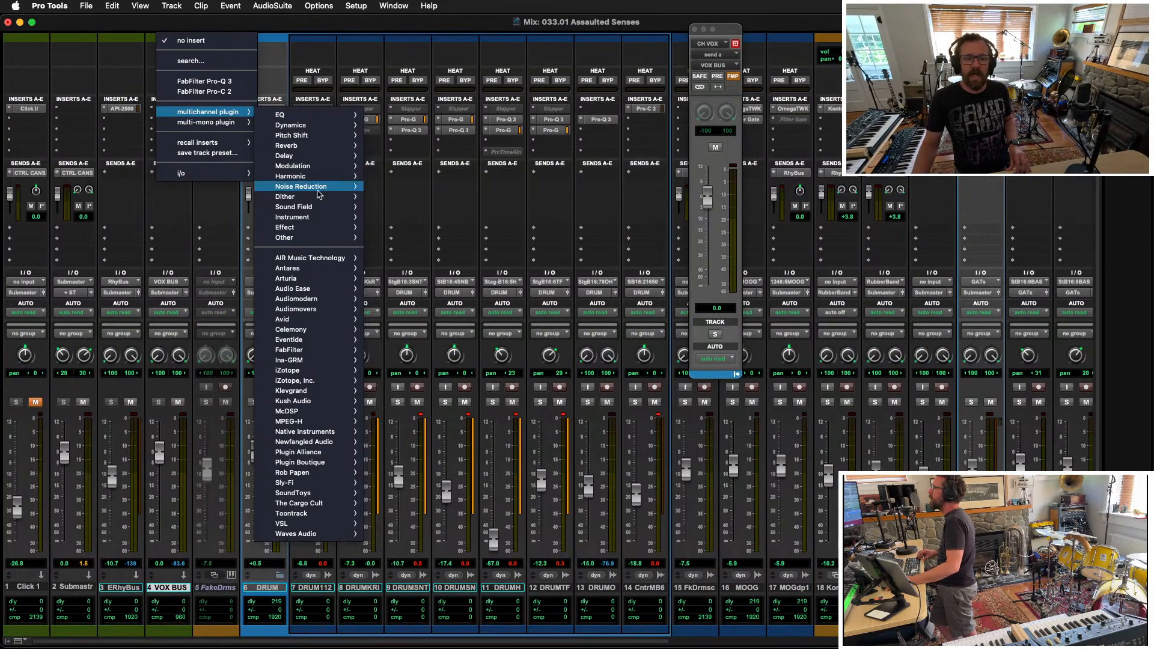
pyautogui.moveTo(317, 136)
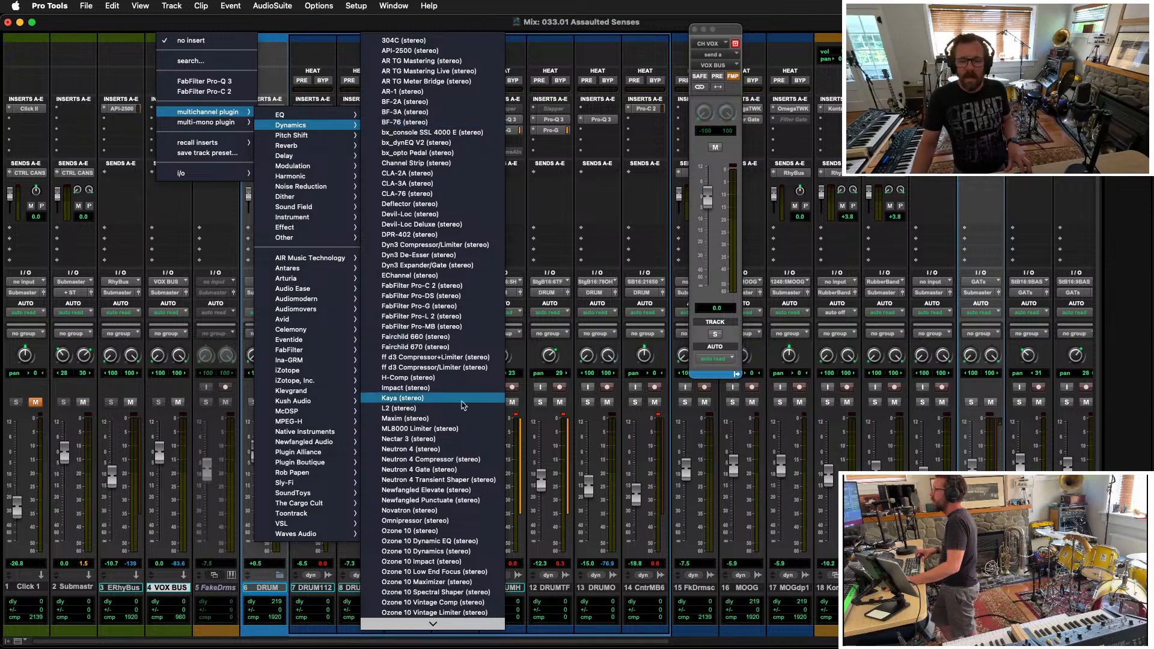
pyautogui.scroll(-10, 440, 458)
pyautogui.click(434, 561)
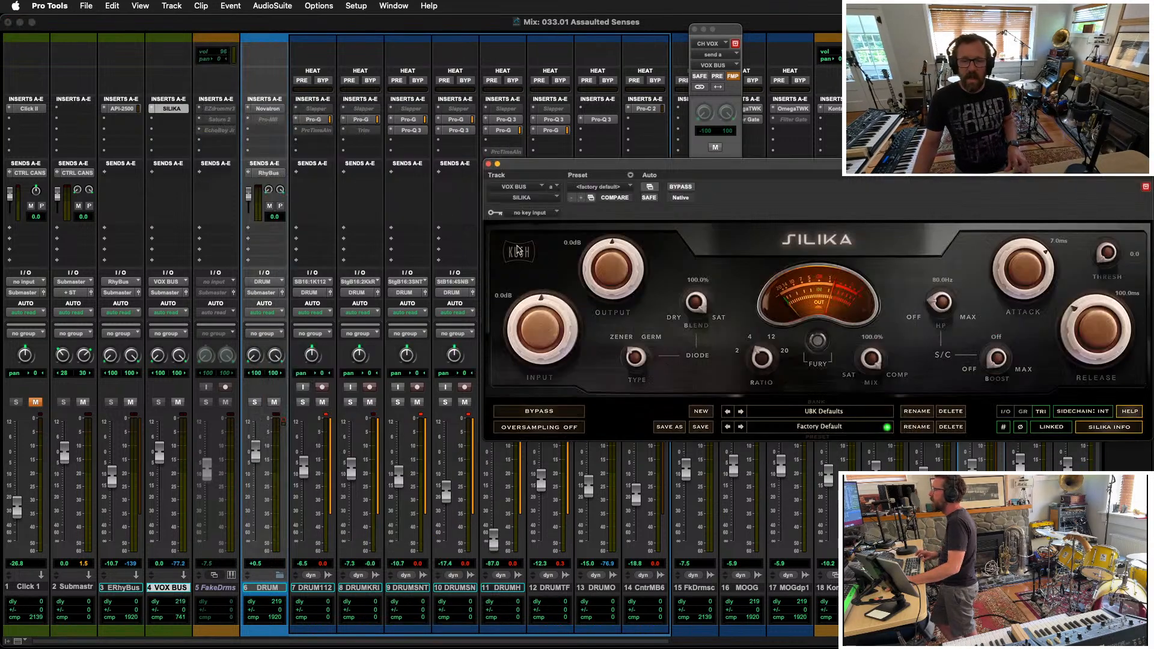
# Step: Load SILIKA's Firm Vintage Leveling preset from the Vocals bank and lower the VOX BUS fader to about -9.1 dB during playback
pyautogui.click(839, 413)
pyautogui.click(833, 431)
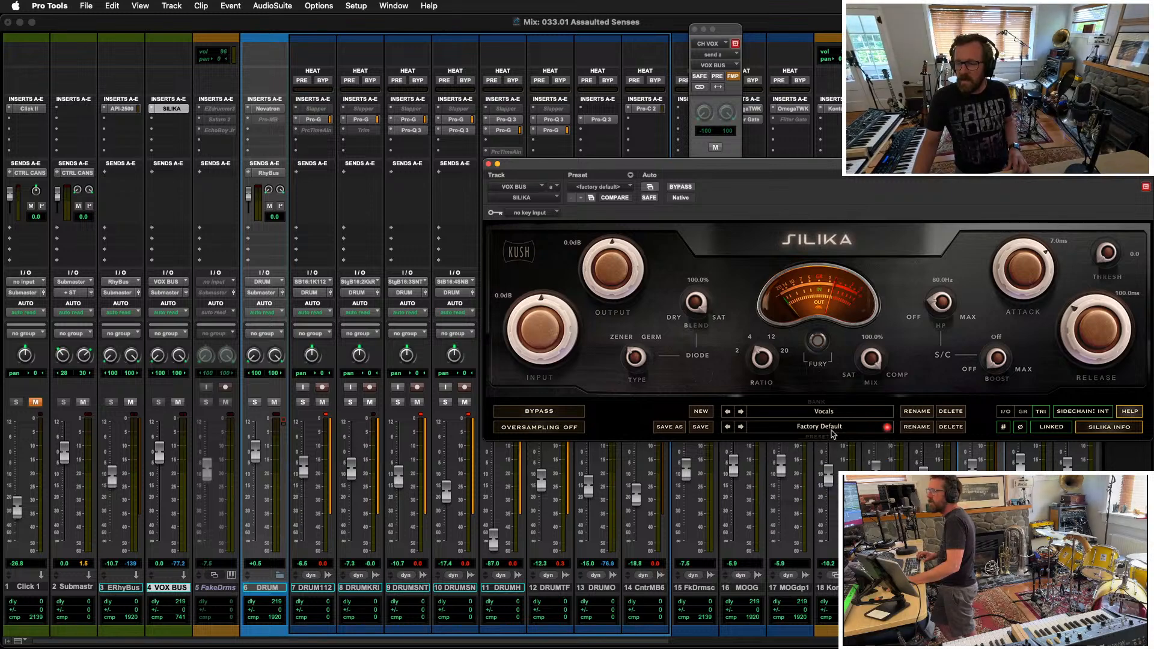
pyautogui.click(832, 427)
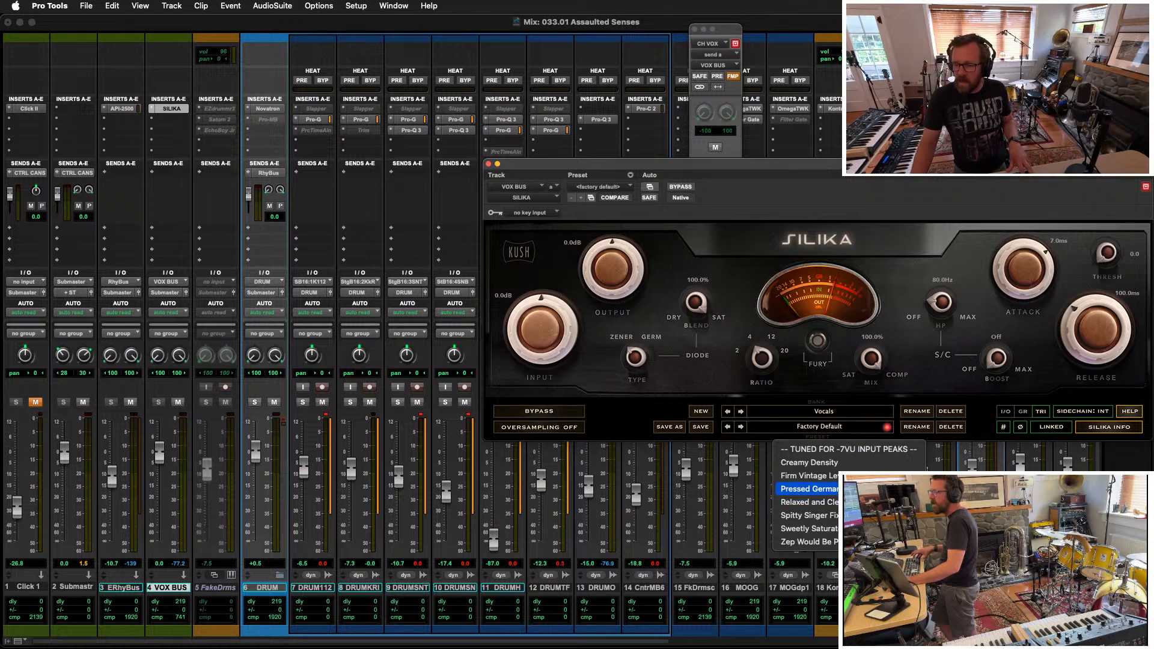
pyautogui.click(808, 475)
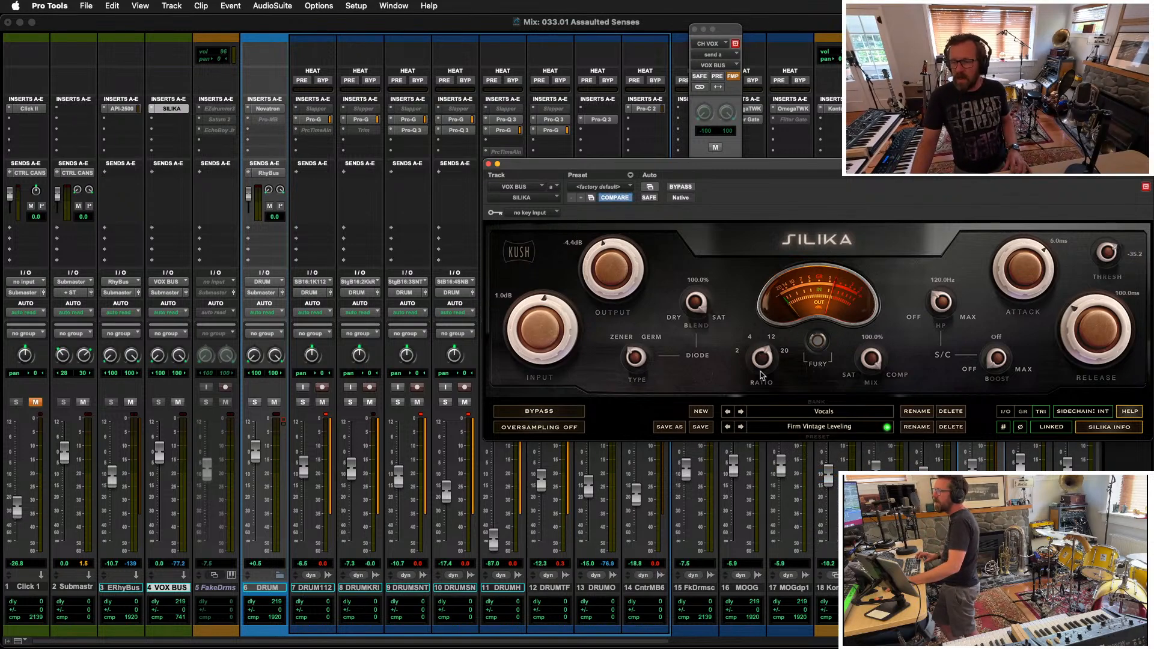
pyautogui.press('space')
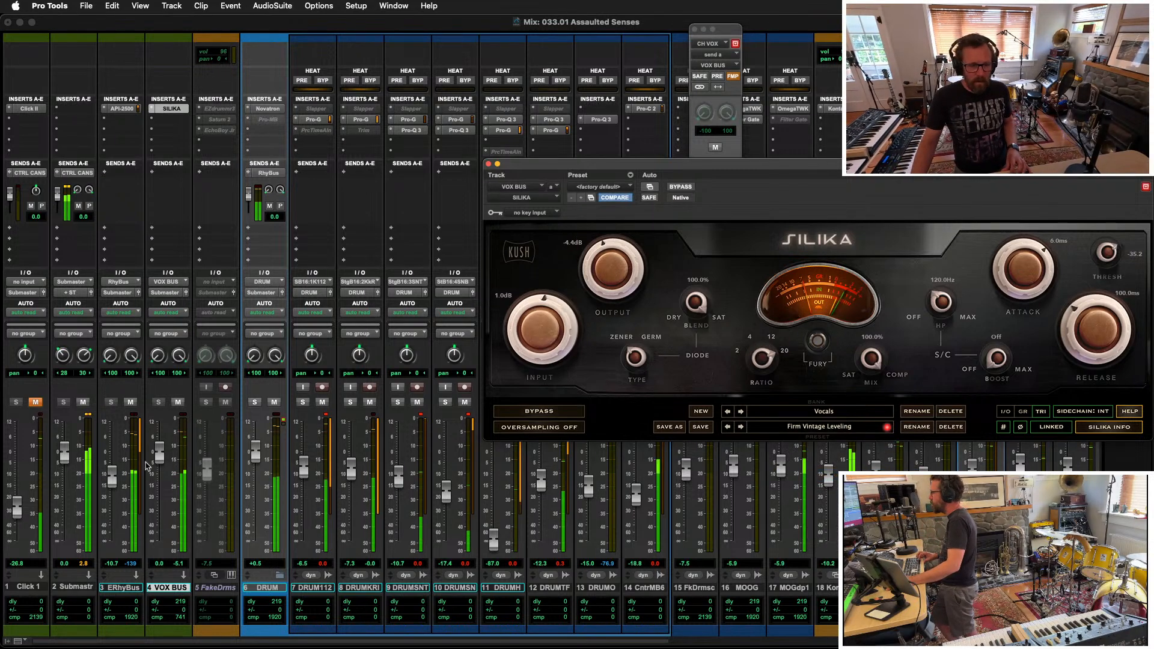
pyautogui.moveTo(159, 454); pyautogui.dragTo(157, 467)
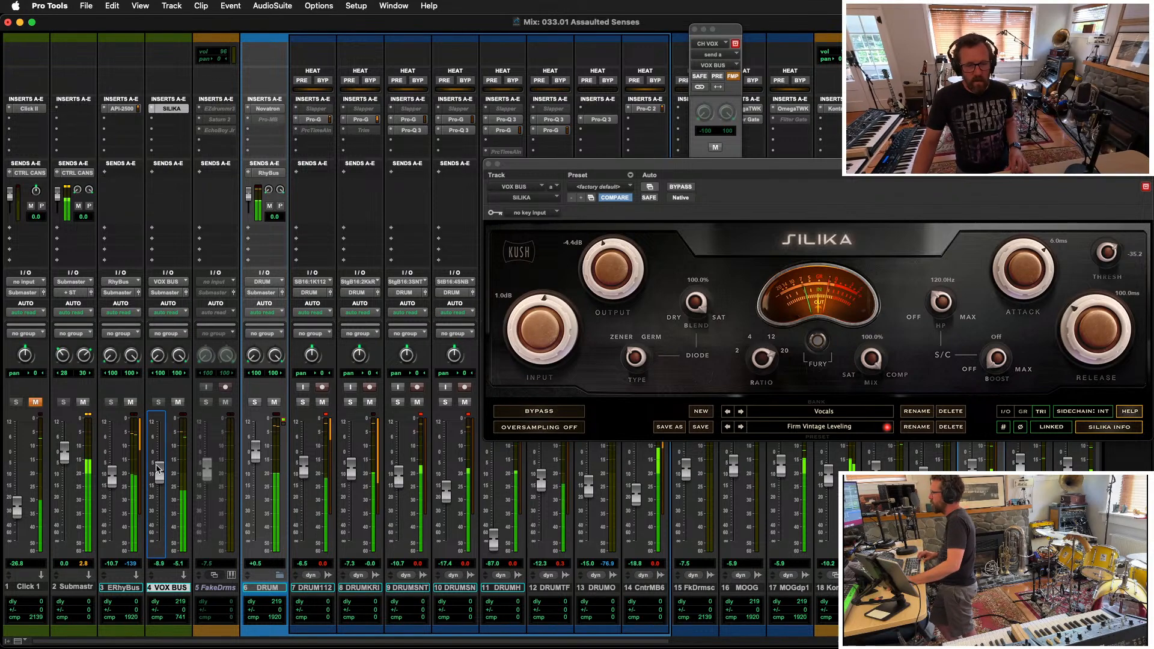
# Step: Play the song from the start of the first VS Vox clip and close the floating SILIKA and CH VOX send windows
pyautogui.press('super+equal')
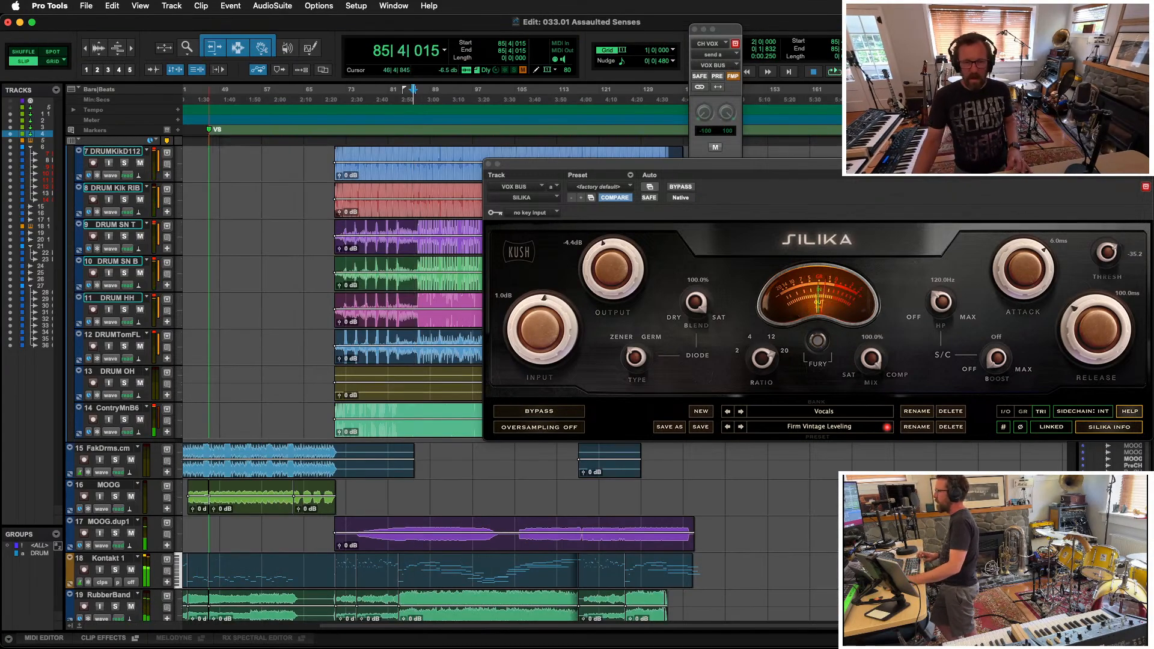
pyautogui.press('super+bracketleft')
pyautogui.press('super+bracketleft')
pyautogui.scroll(-10, 227, 447)
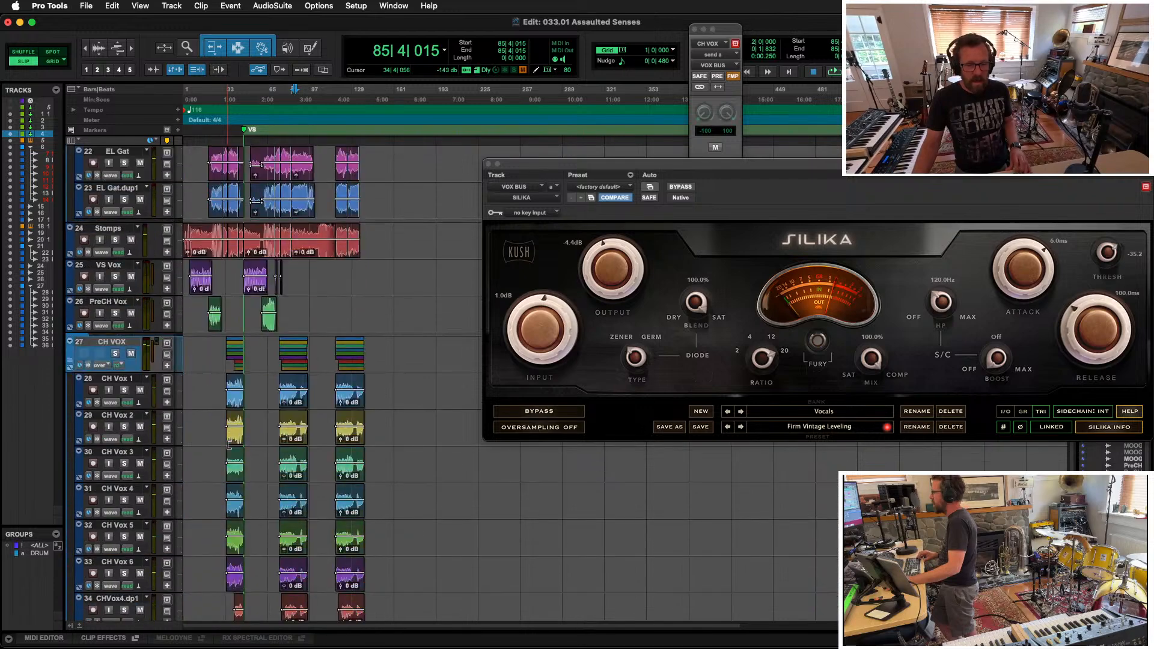
pyautogui.click(184, 265)
pyautogui.press('space')
pyautogui.press('super+w')
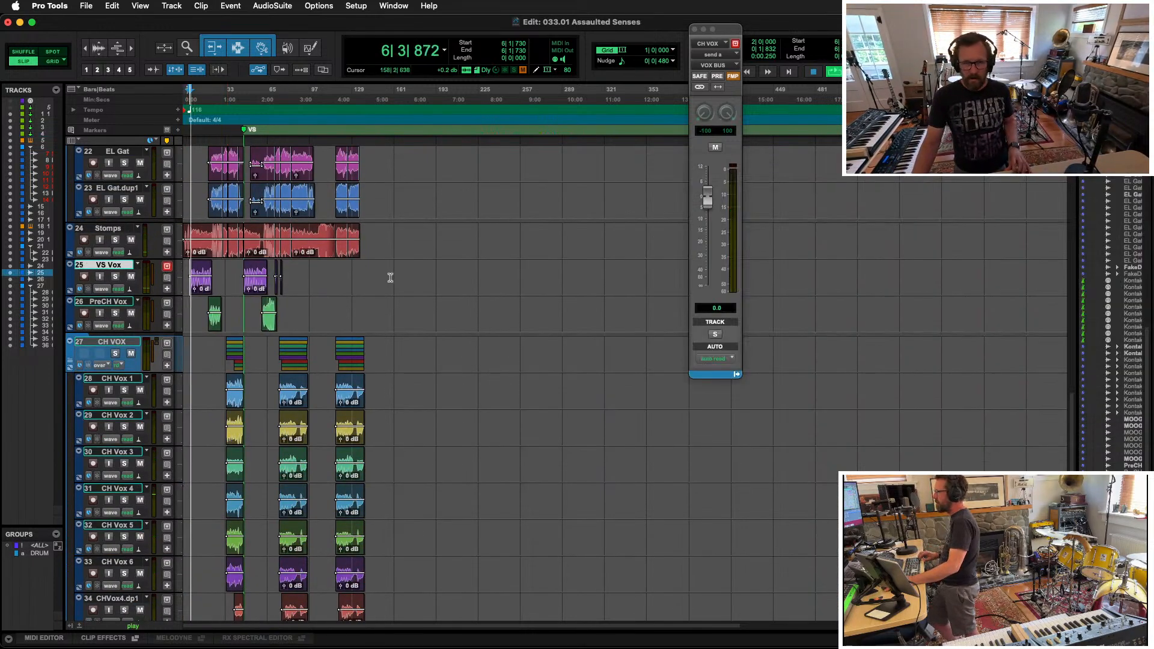
pyautogui.click(695, 29)
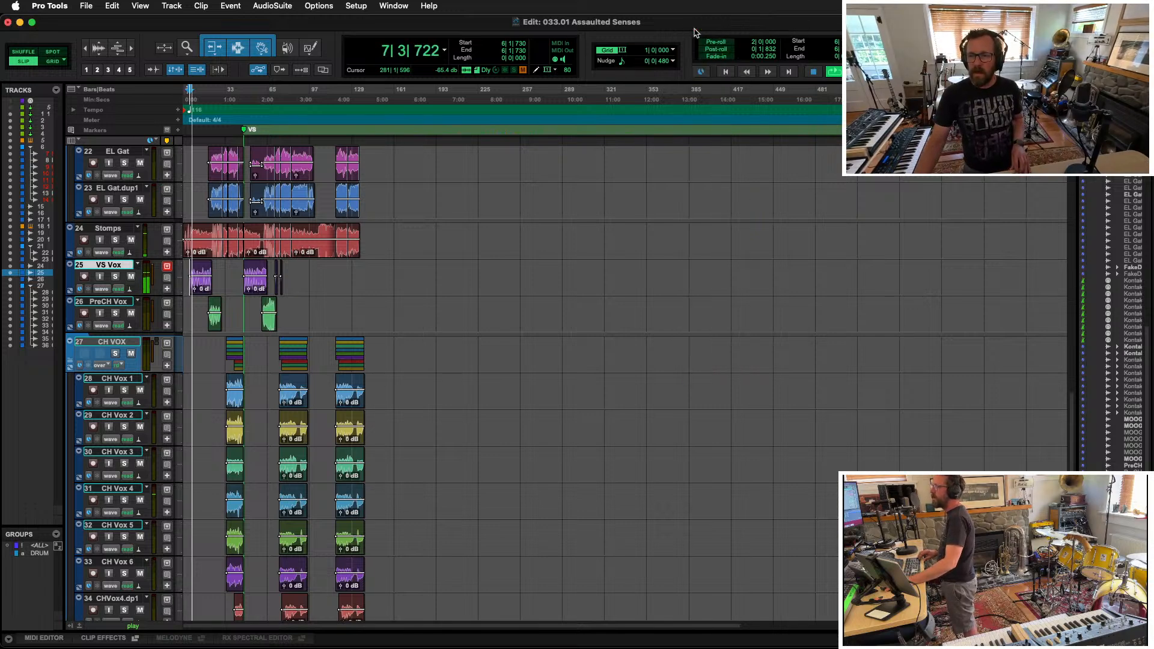
# Step: Reopen SILIKA from the mixer and lower the VOX BUS fader to -15.0 dB
pyautogui.press('super+equal')
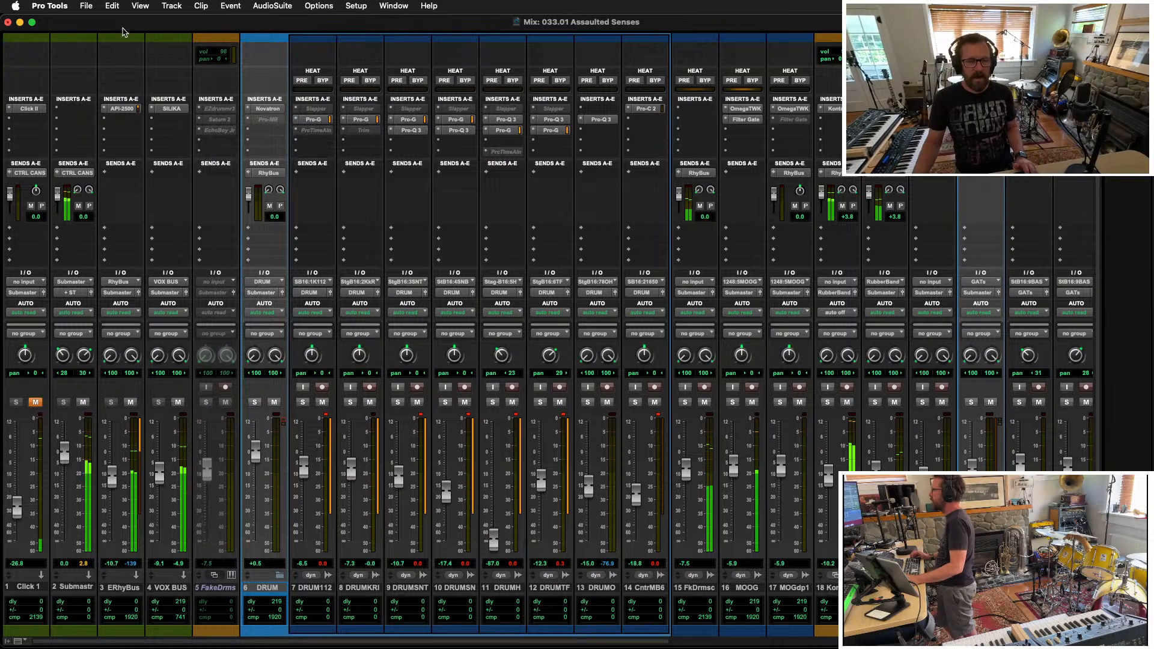
pyautogui.click(171, 108)
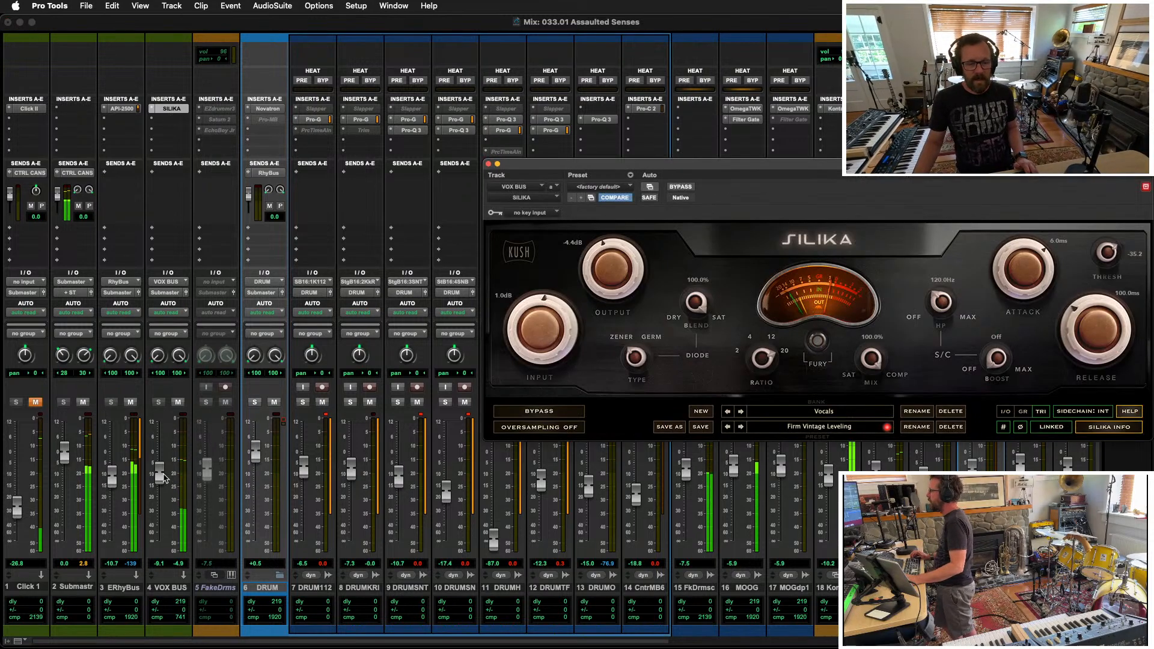
pyautogui.moveTo(164, 477); pyautogui.dragTo(164, 495)
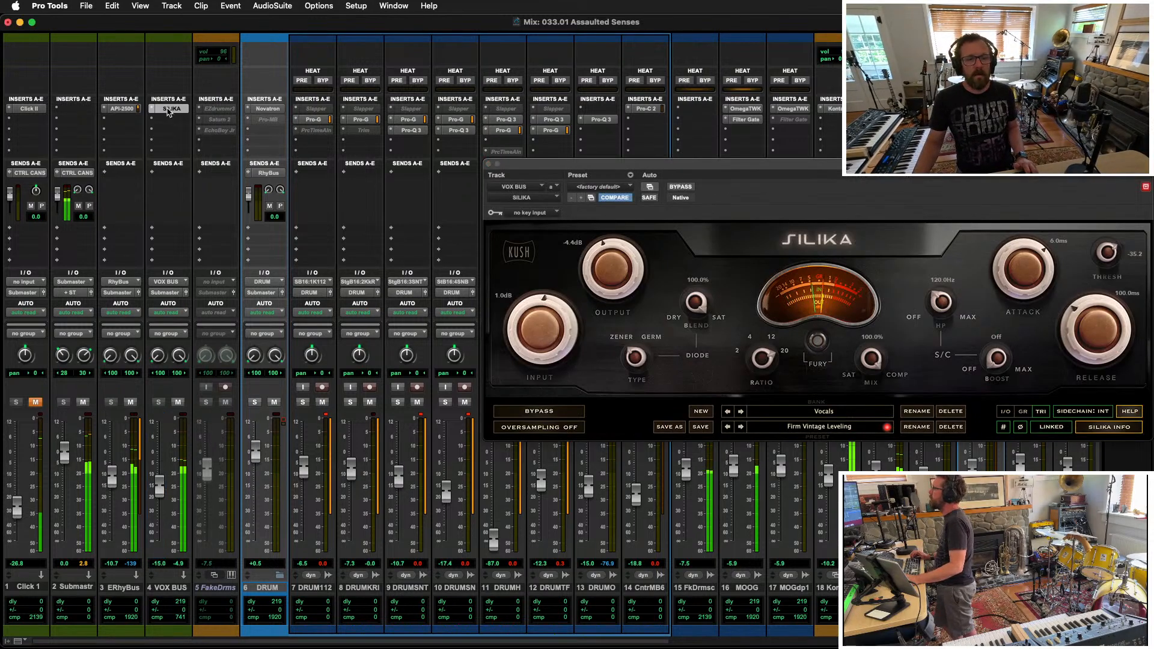
# Step: Set SILIKA's threshold to -39.2 and output to -8.4 dB, and turn on its Fury mode
pyautogui.moveTo(615, 260); pyautogui.dragTo(616, 263)
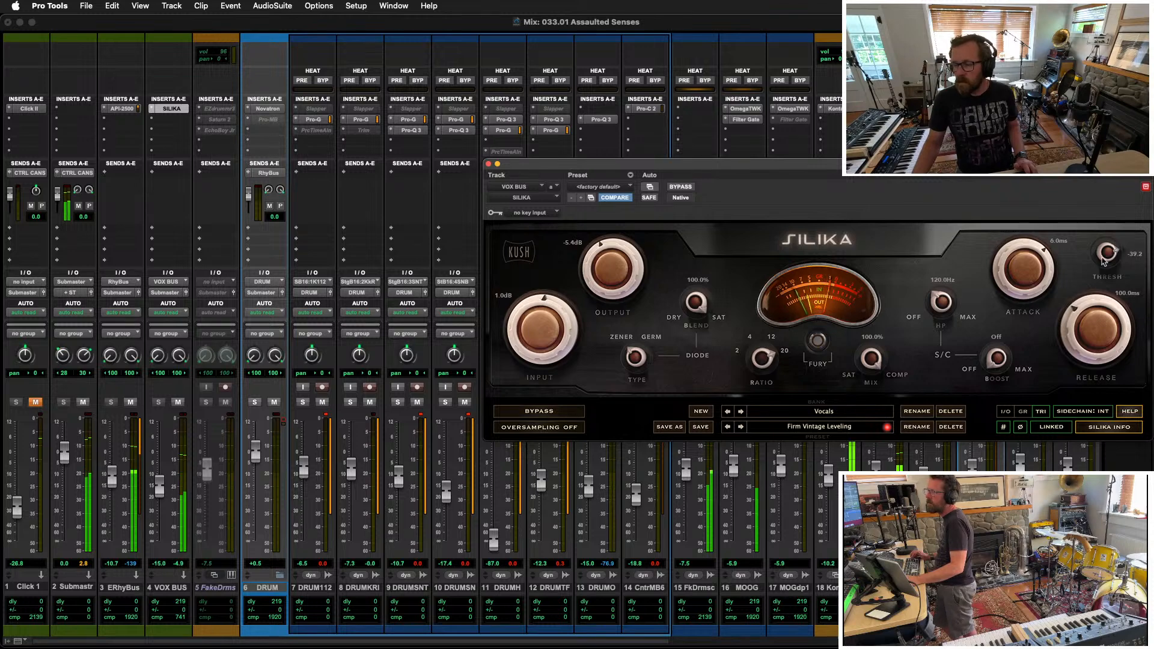
pyautogui.click(817, 344)
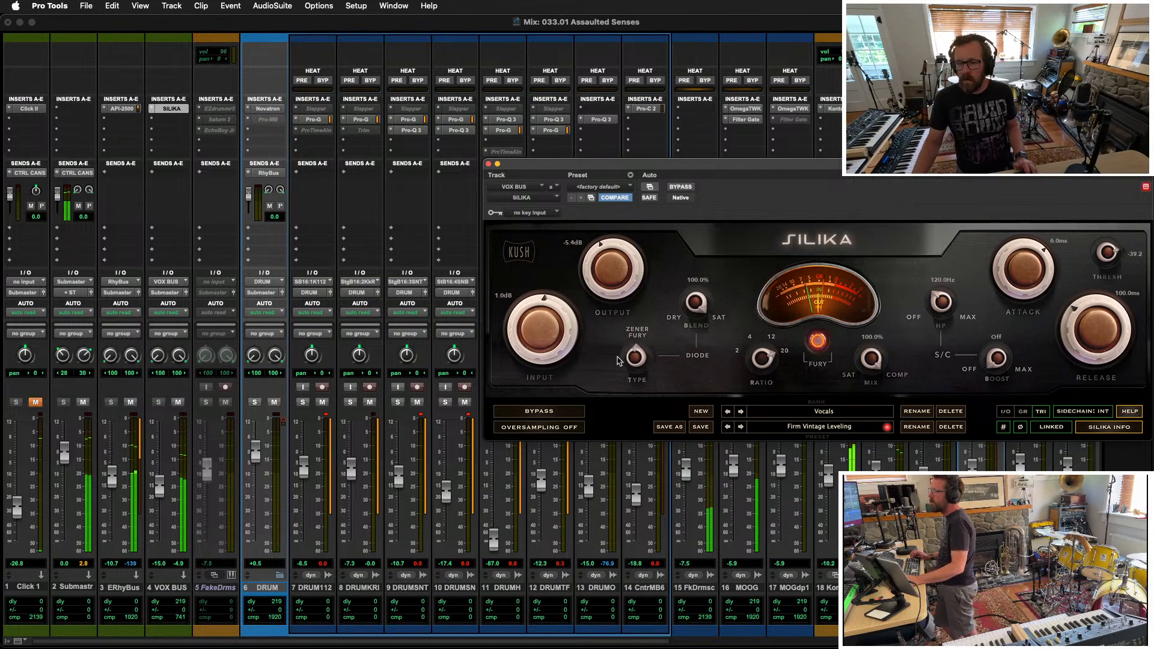
pyautogui.moveTo(607, 270); pyautogui.dragTo(605, 272)
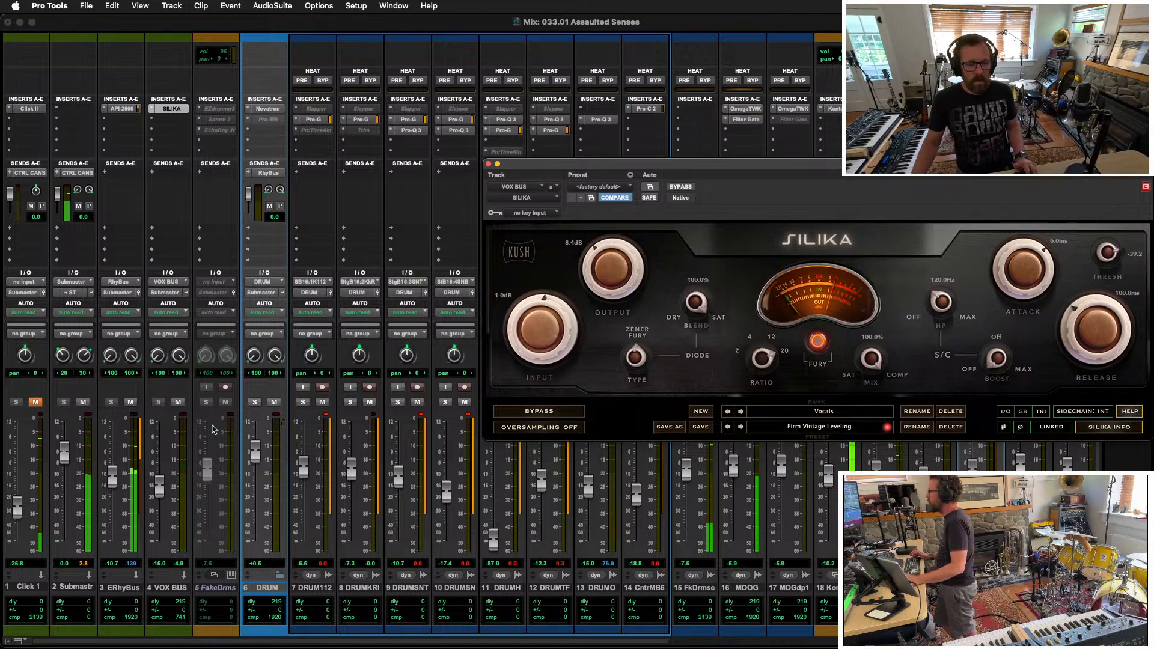
# Step: Insert the stereo Electra DSP equalizer below SILIKA on VOX BUS and boost its HF band to +2.6 dB
pyautogui.click(163, 119)
pyautogui.moveTo(203, 122)
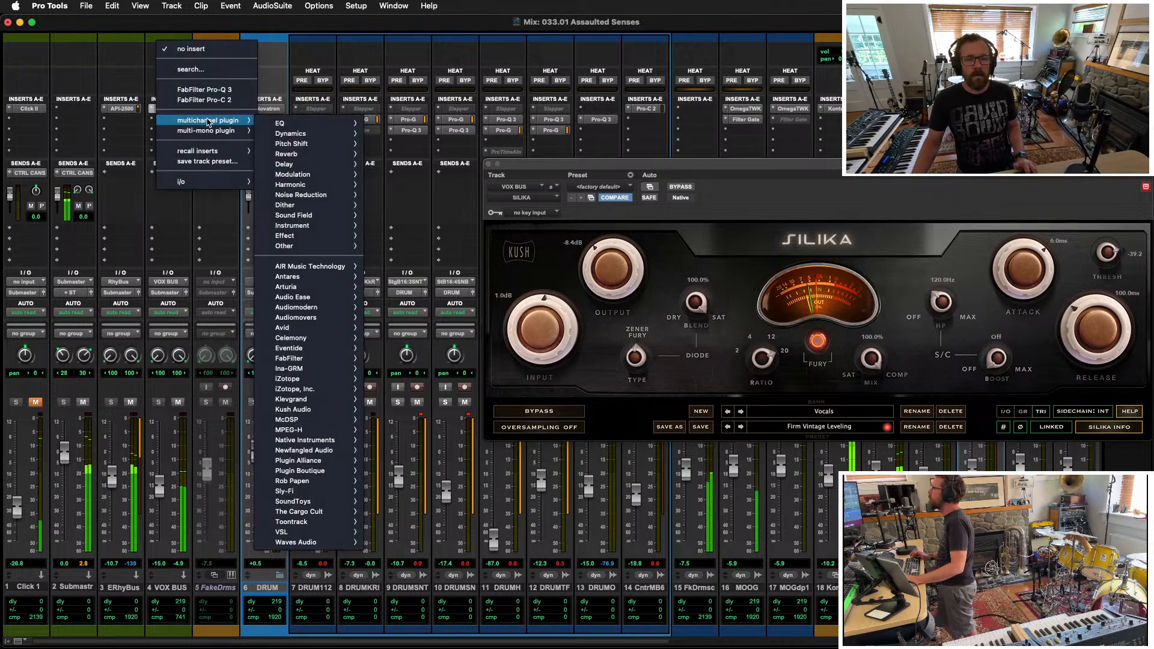
pyautogui.moveTo(301, 123)
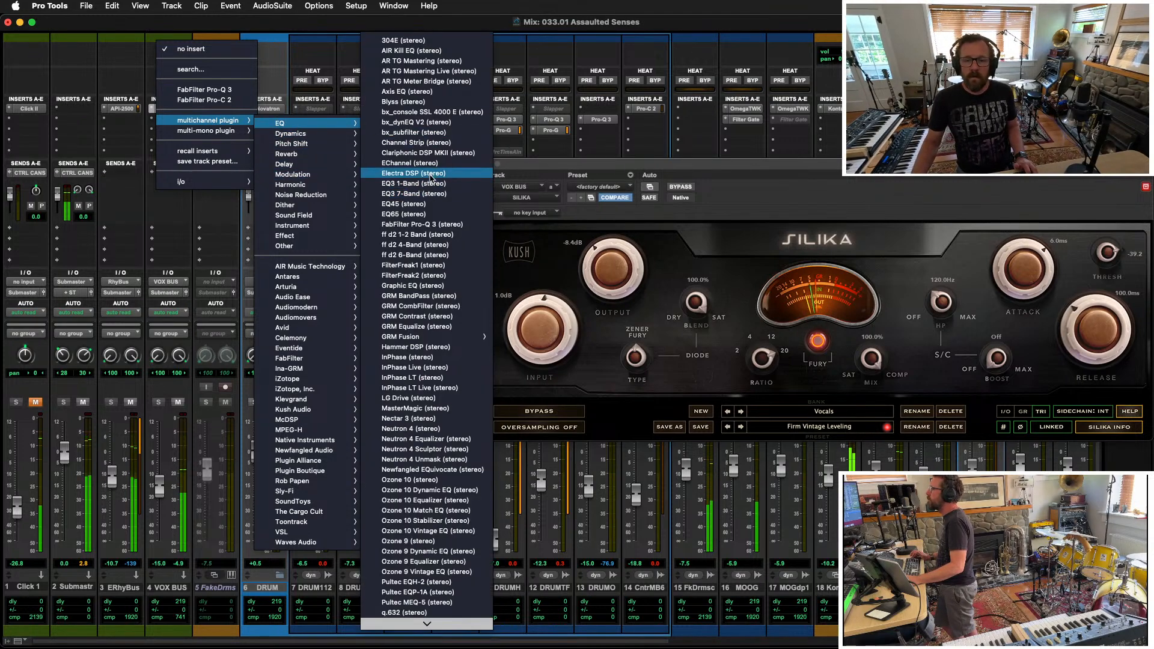
pyautogui.click(430, 174)
pyautogui.moveTo(660, 265); pyautogui.dragTo(681, 267)
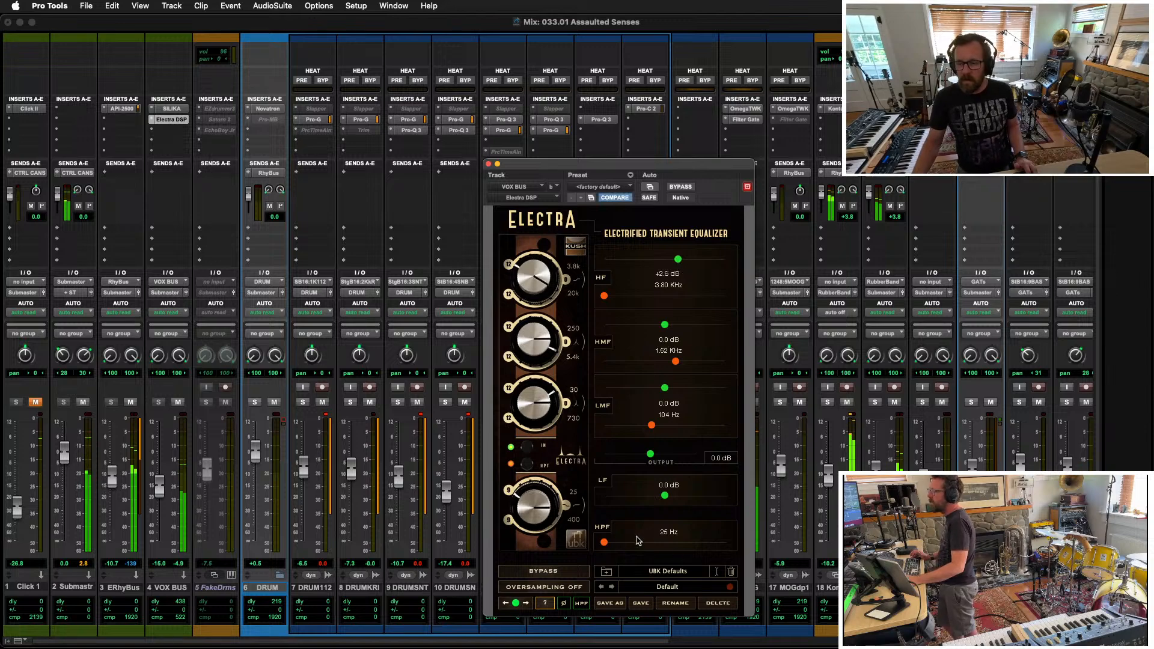
# Step: Set Electra DSP's high-pass filter to 90 Hz and LMF gain to -3.2 dB, closing its window
pyautogui.moveTo(643, 541); pyautogui.dragTo(658, 508)
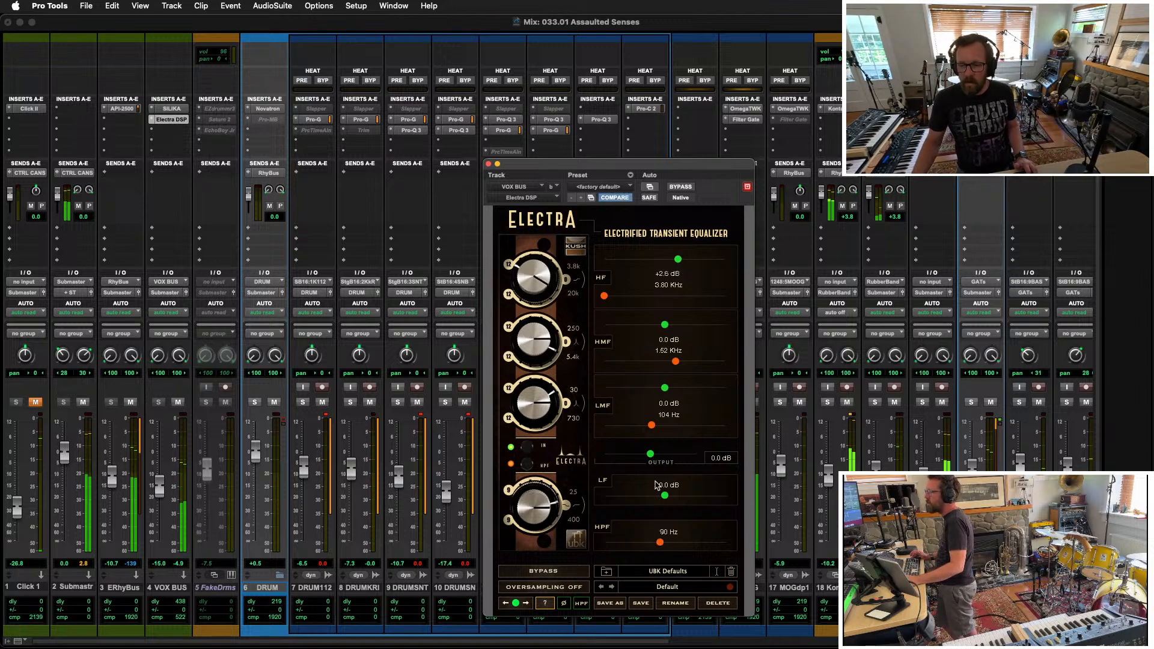
pyautogui.moveTo(666, 389); pyautogui.dragTo(652, 390)
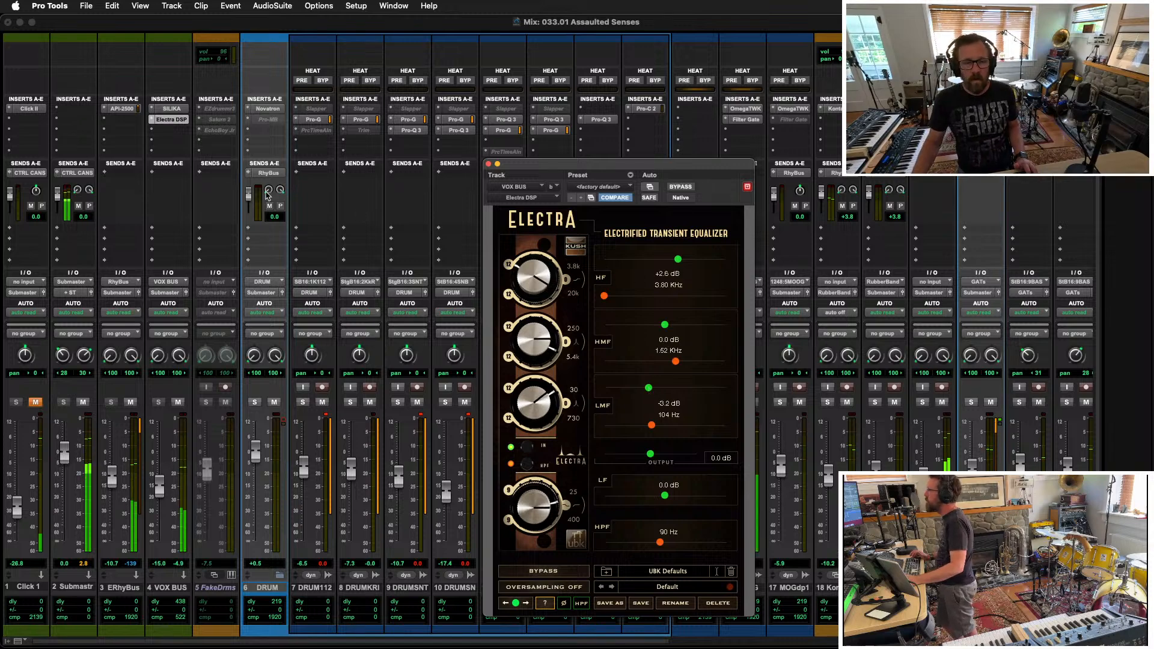
pyautogui.click(489, 164)
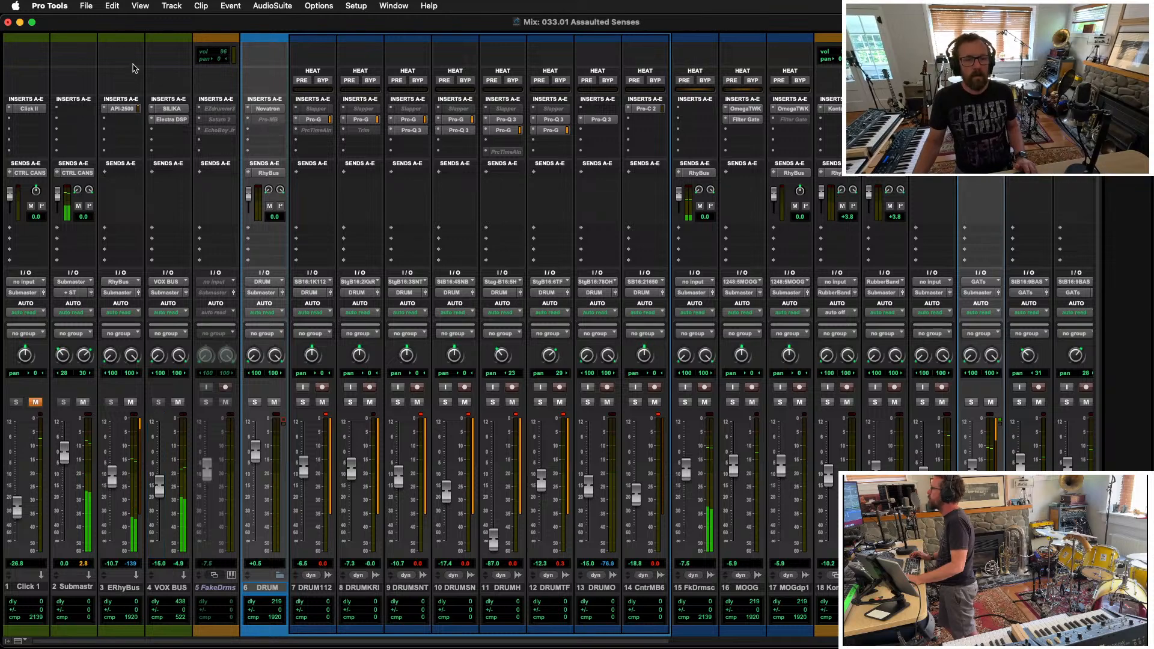
# Step: Raise the input of SILIKA on VOX BUS to 5.4 dB and close the plugin window
pyautogui.click(171, 108)
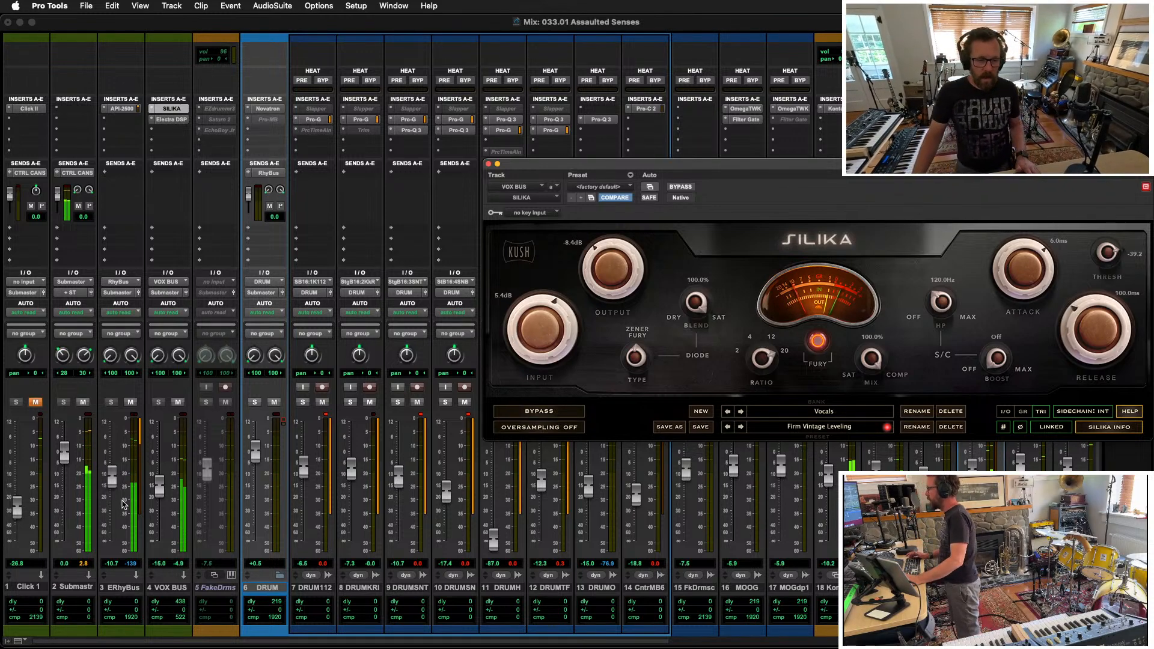
pyautogui.click(488, 164)
# Step: Change the vowel of AIR Talkbox on CH VOX to AA and close the plugin
pyautogui.hscroll(4, 369, 490)
pyautogui.hscroll(10, 370, 490)
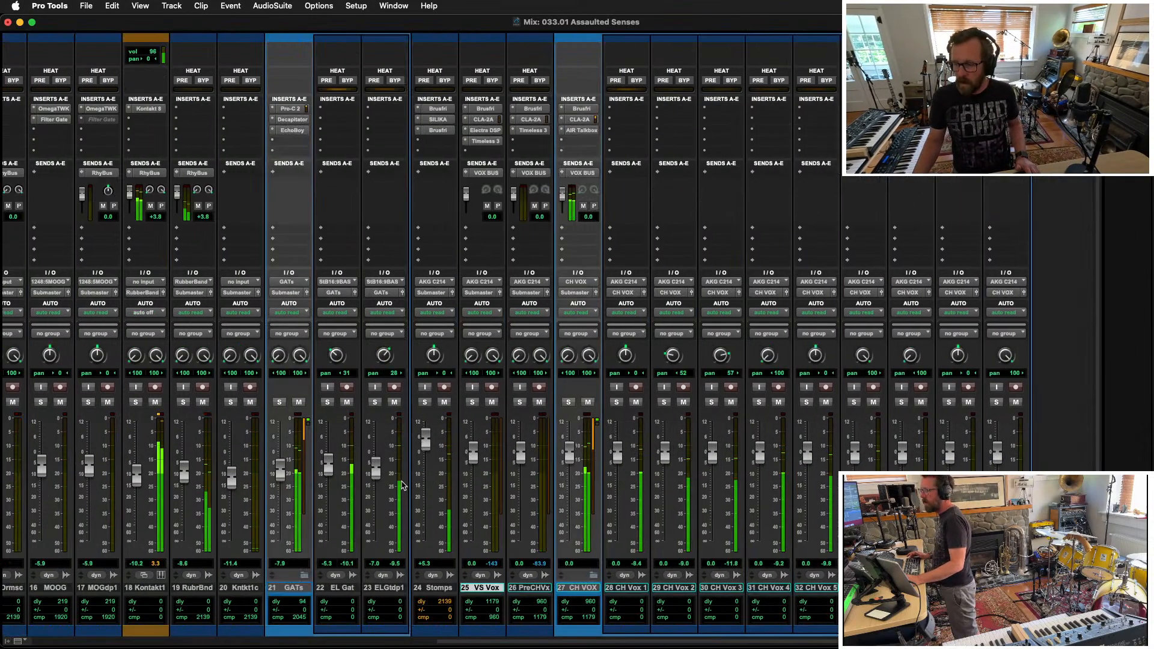
pyautogui.click(580, 131)
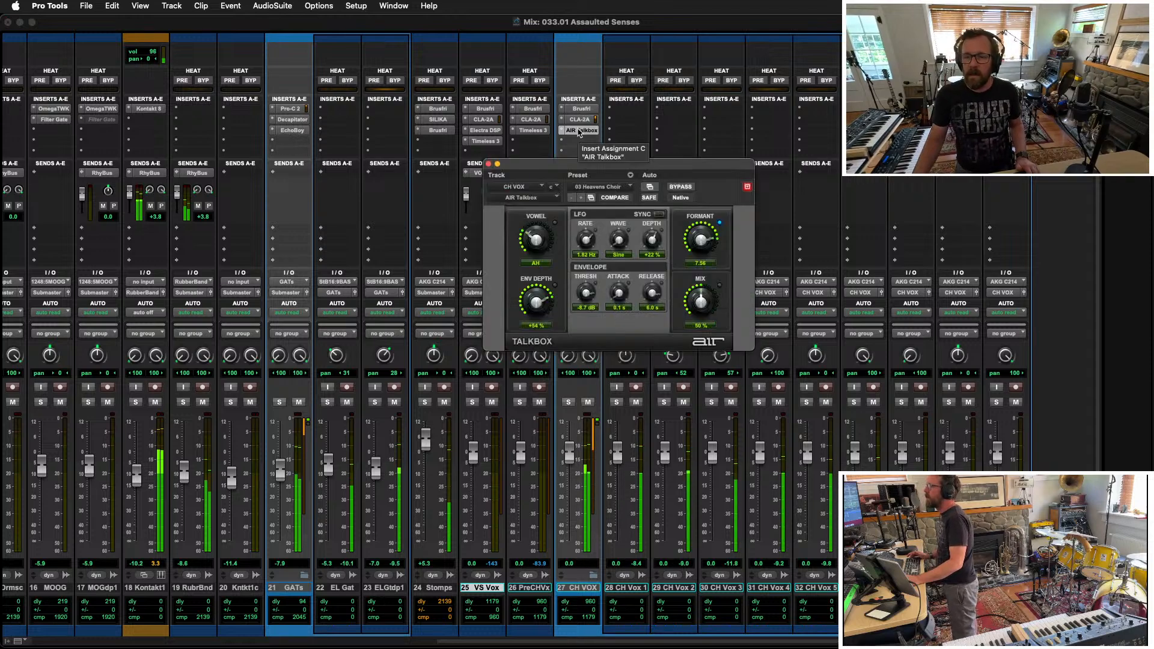
pyautogui.click(534, 239)
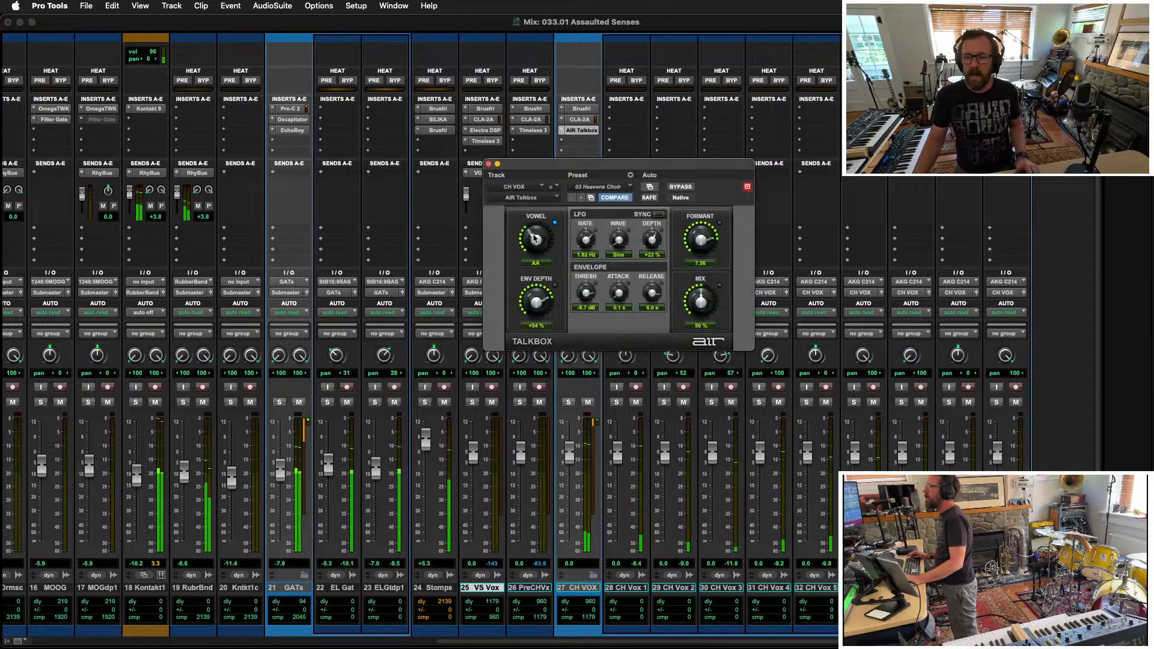
pyautogui.click(489, 164)
# Step: Insert the stereo EchoBoy Jr delay below AIR Talkbox on the CH VOX track
pyautogui.click(581, 142)
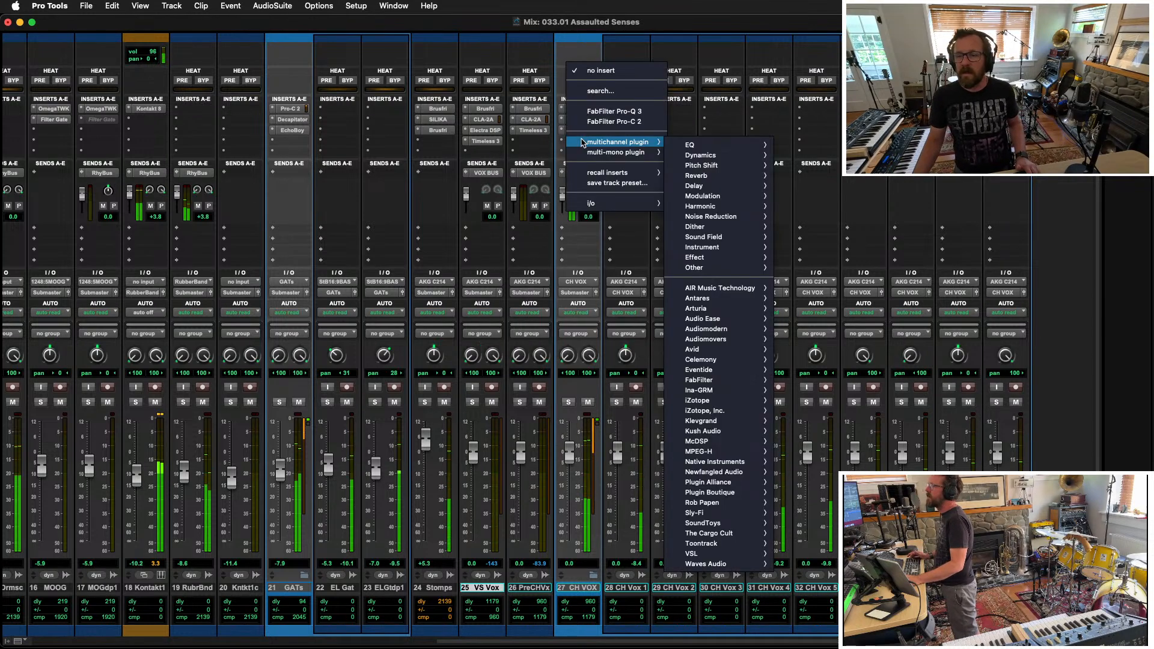
pyautogui.click(583, 27)
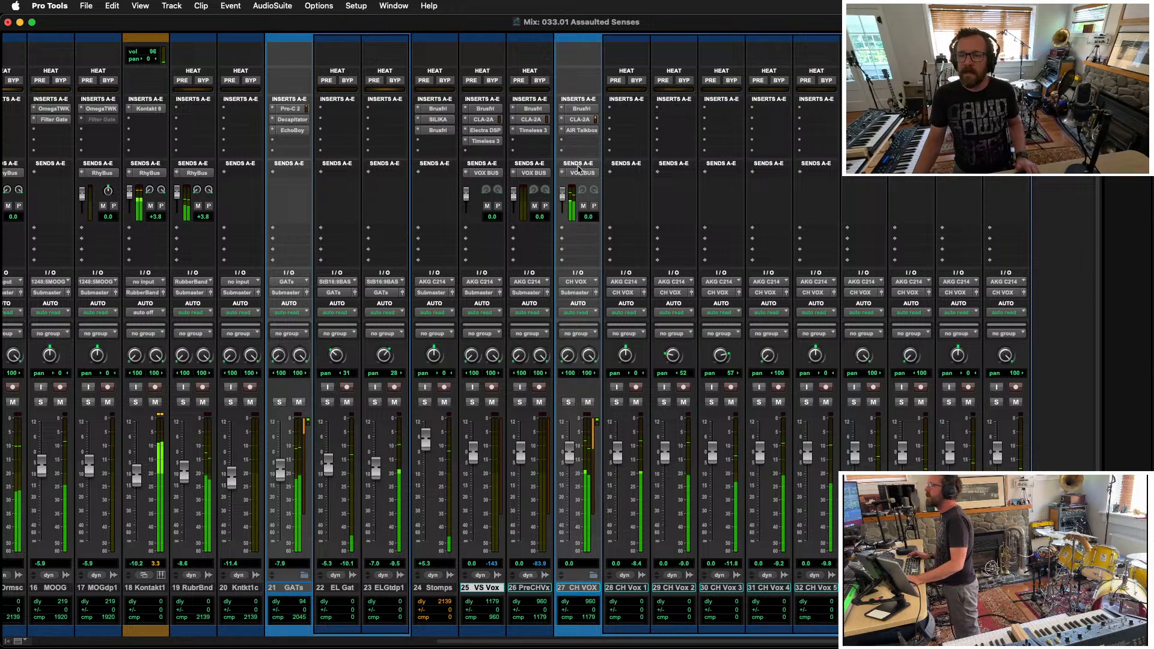
pyautogui.click(568, 145)
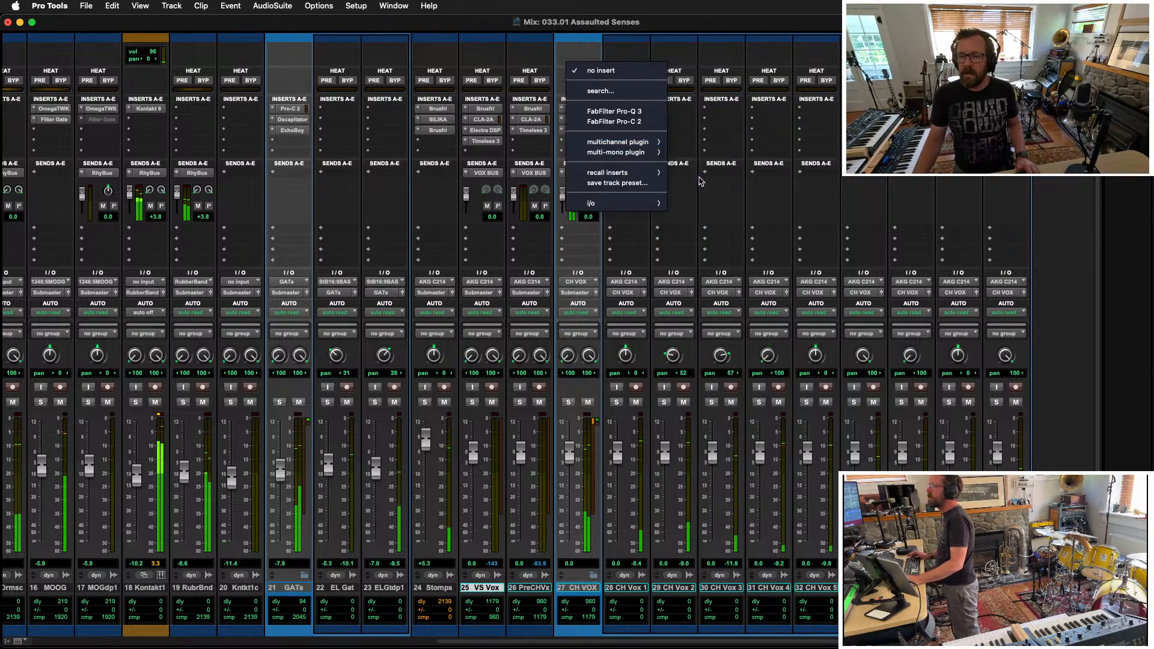
pyautogui.moveTo(637, 142)
pyautogui.moveTo(701, 185)
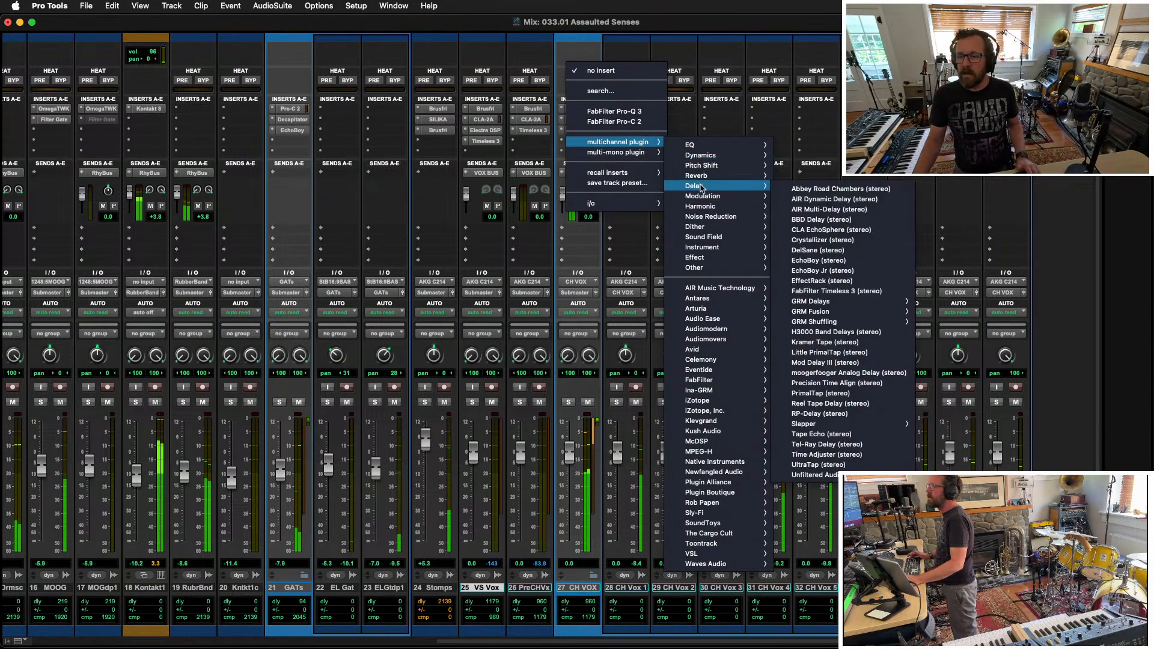
pyautogui.click(848, 270)
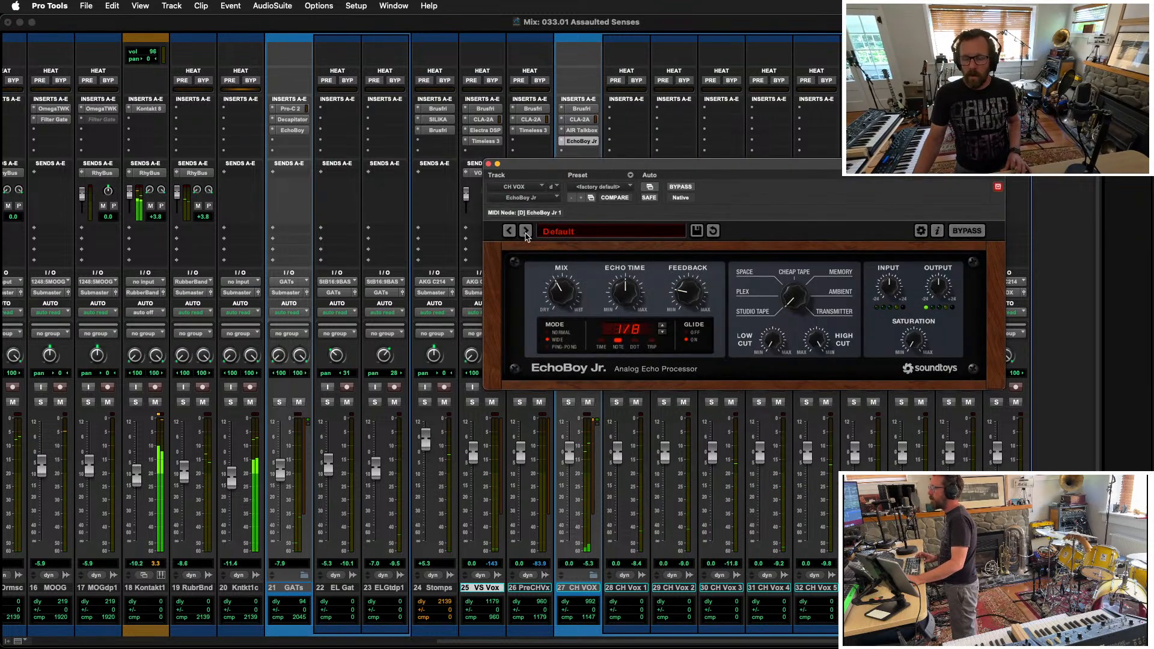
# Step: Close the EchoBoy Jr window and play the song from the start of the first CH Vox 1 clip
pyautogui.press('XF86AudioRaiseVolume')
pyautogui.press('super+equal')
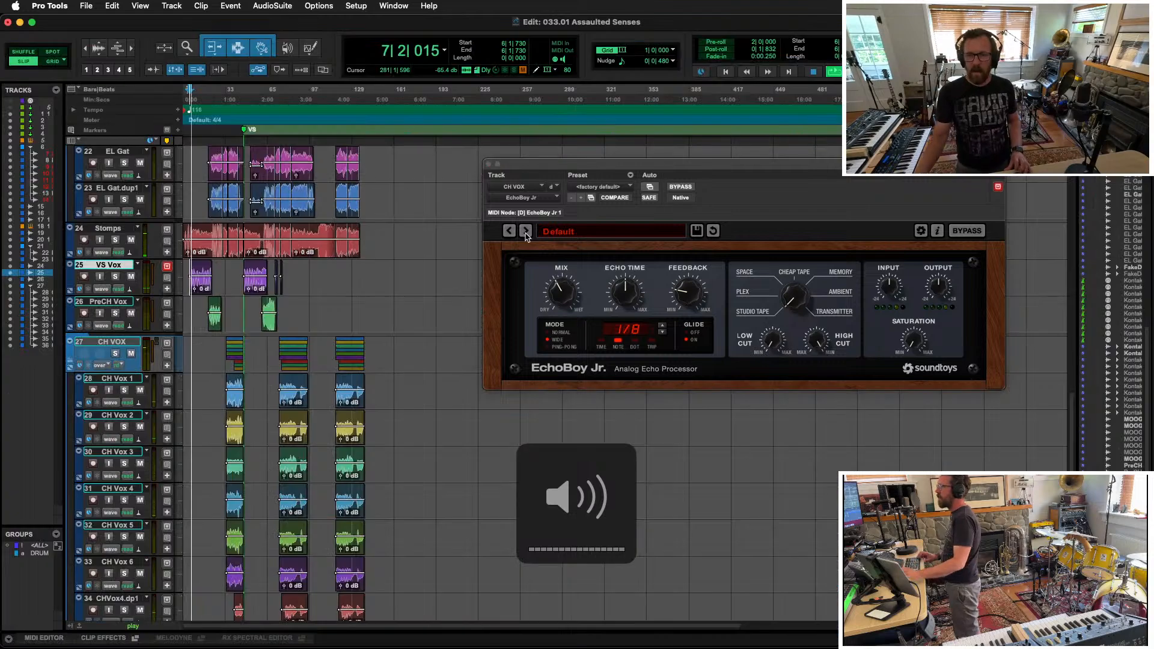
pyautogui.click(214, 384)
pyautogui.press('super+w')
pyautogui.press('Tab')
pyautogui.press('space')
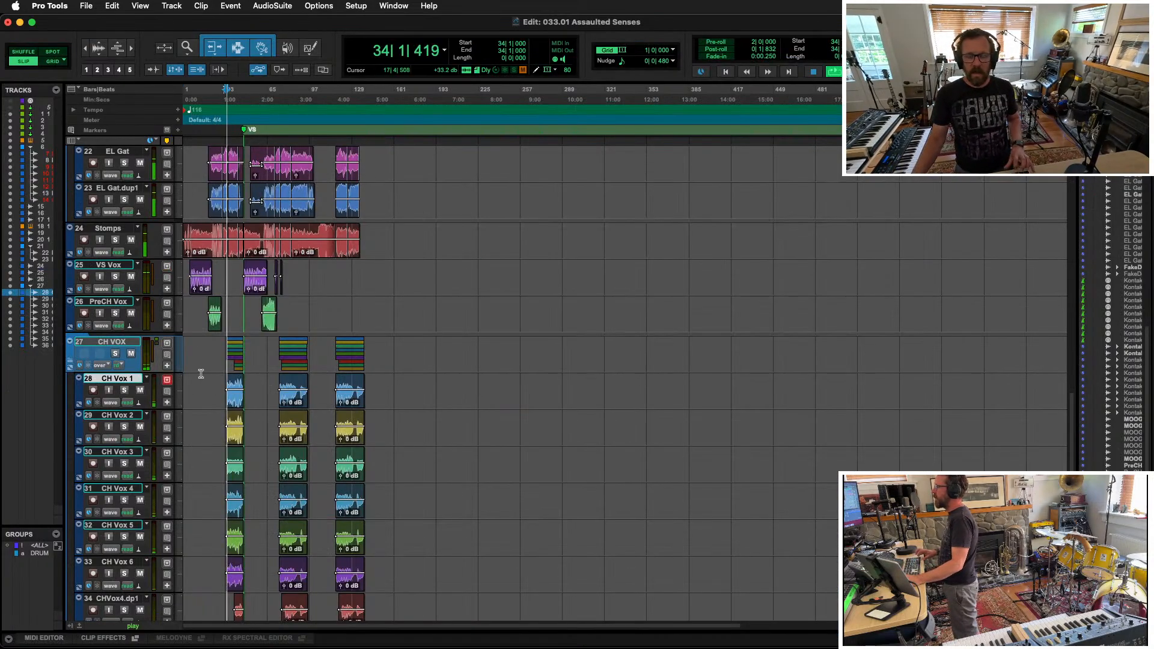
# Step: Reopen EchoBoy Jr on CH VOX from the mixer, lower its mix slightly, and move its window off the chorus vocal channels
pyautogui.press('super+equal')
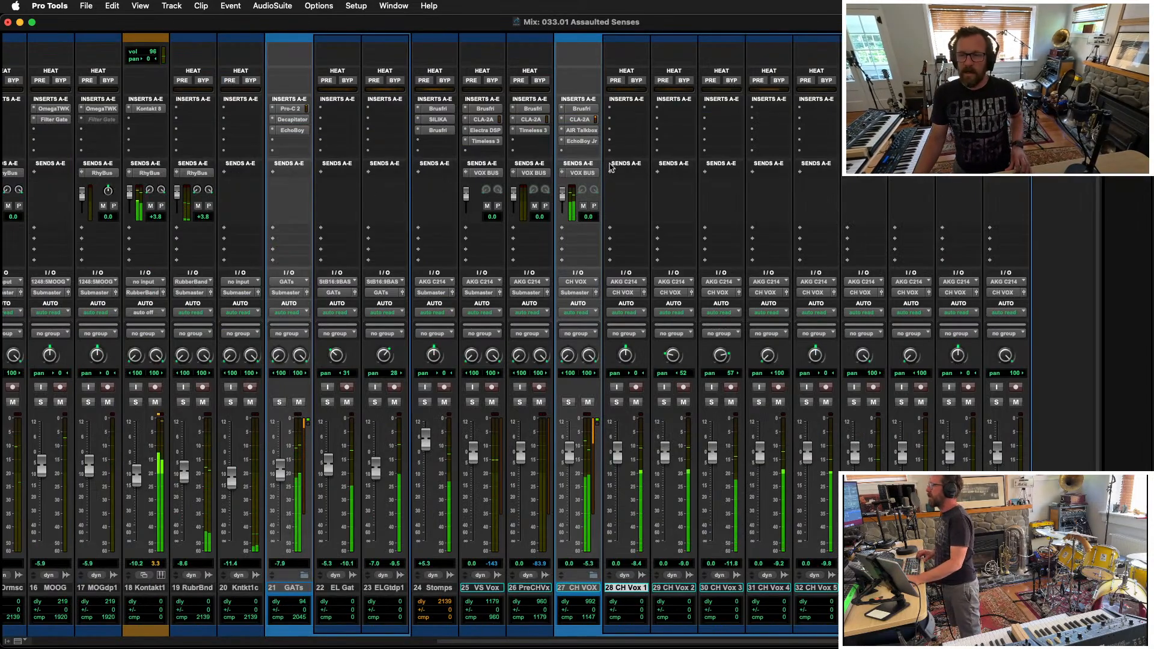
pyautogui.click(581, 141)
pyautogui.moveTo(559, 287); pyautogui.dragTo(554, 297)
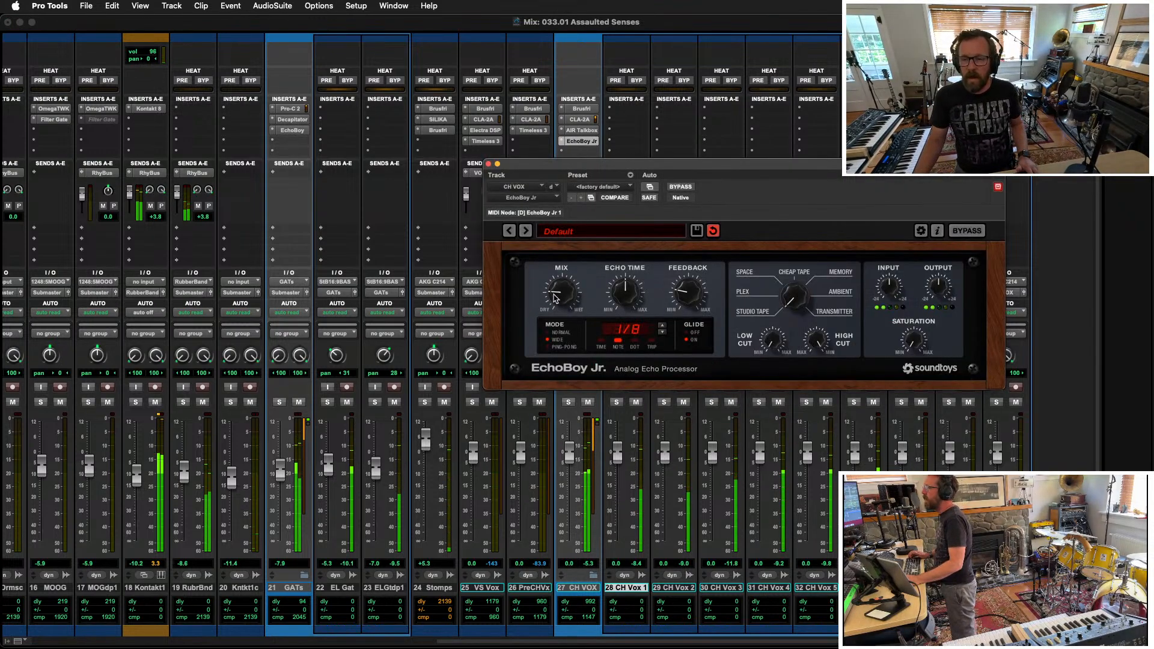
pyautogui.moveTo(697, 163); pyautogui.dragTo(235, 124)
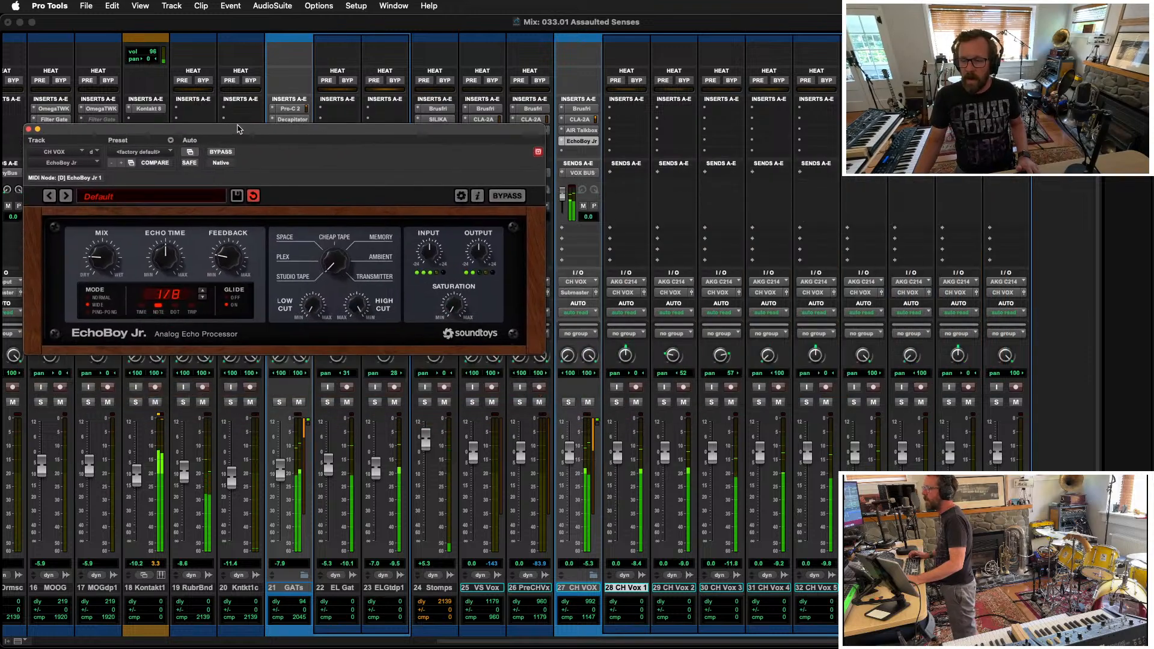
# Step: Raise the faders of CH Vox 1 to +3.8 dB, CH Vox 5 to +6.7 dB and track 35, closing EchoBoy Jr
pyautogui.moveTo(617, 455); pyautogui.dragTo(619, 449)
pyautogui.press('super+w')
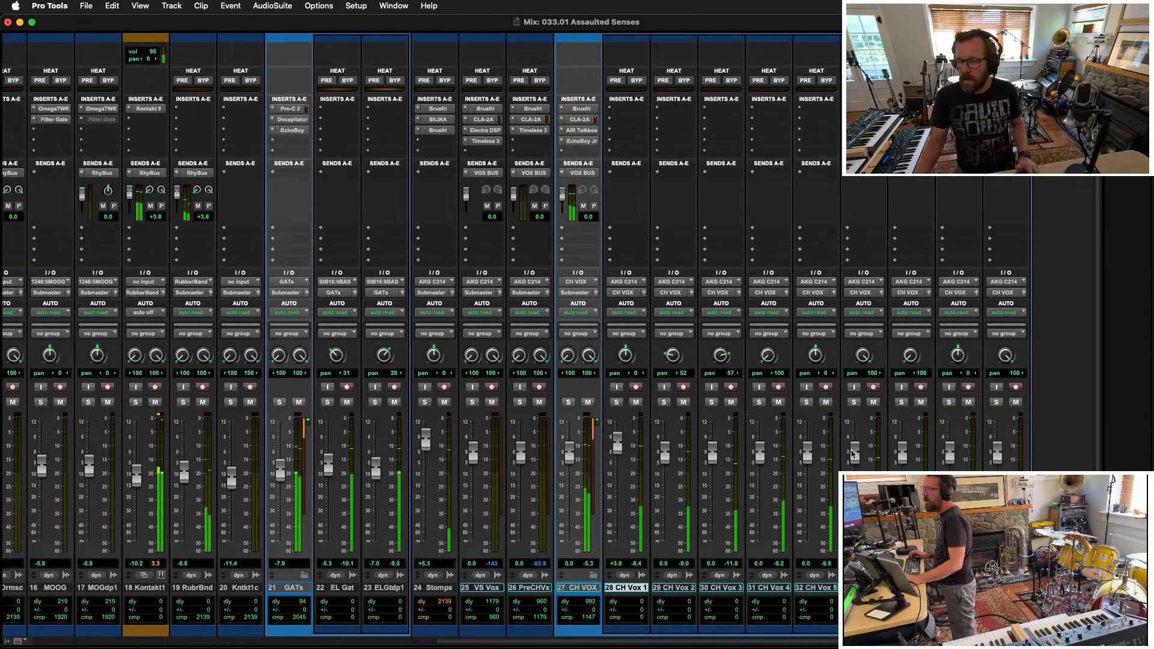
pyautogui.moveTo(808, 452); pyautogui.dragTo(812, 443)
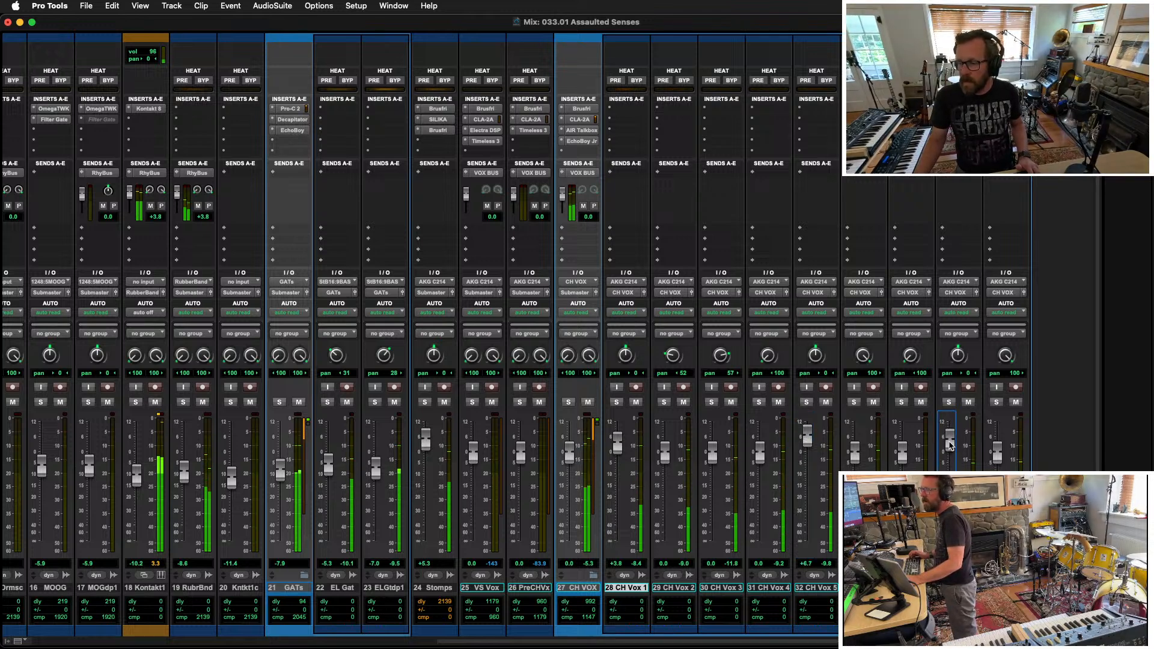
pyautogui.moveTo(950, 442); pyautogui.dragTo(952, 438)
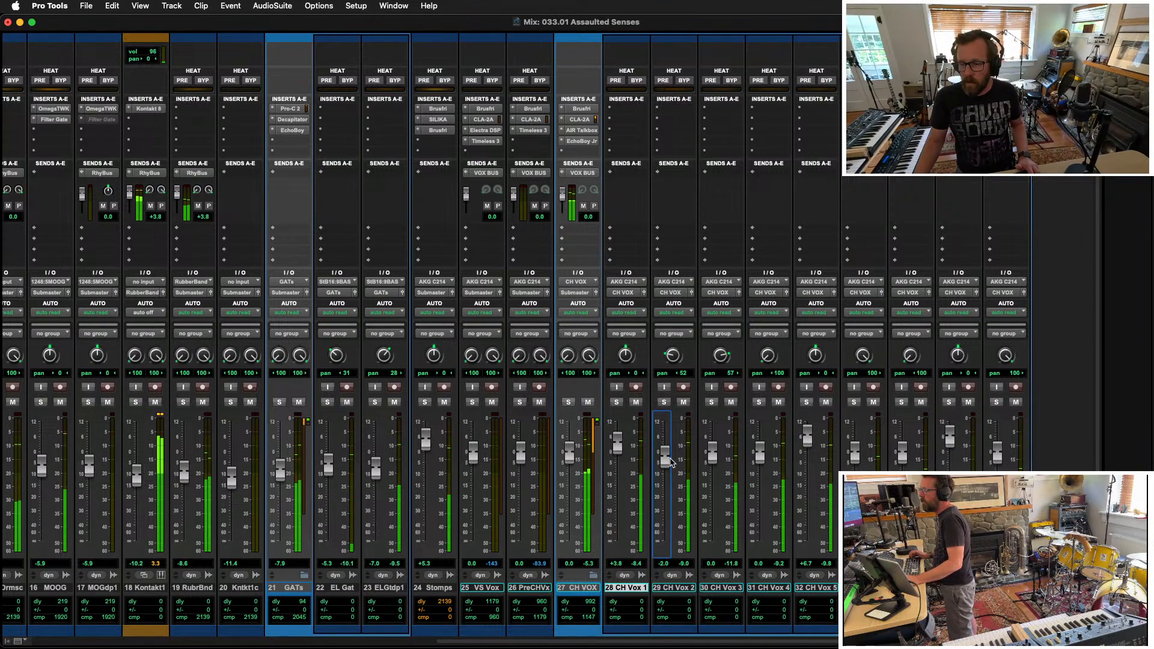
# Step: Lower CH Vox 2 to -2.0, CH Vox 3 to -2.7 and CH Vox 4 to -4.3 dB, and slightly lower CH Vox 6 and CHVox4.dp1
pyautogui.moveTo(760, 455); pyautogui.dragTo(760, 460)
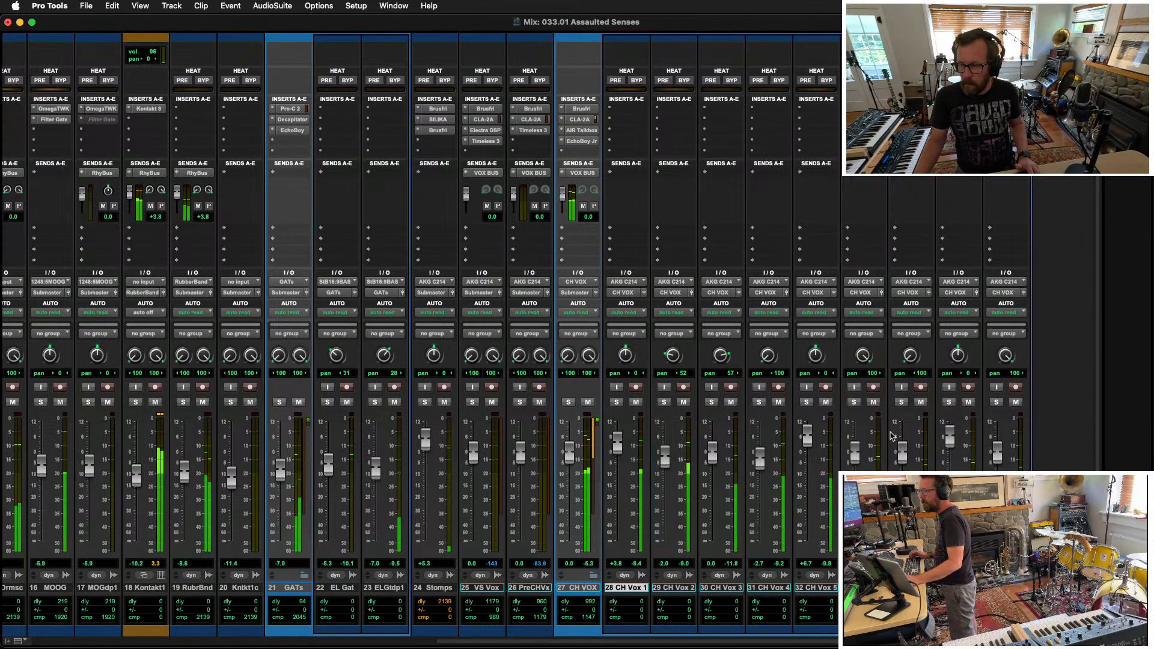
pyautogui.moveTo(856, 455); pyautogui.dragTo(855, 459)
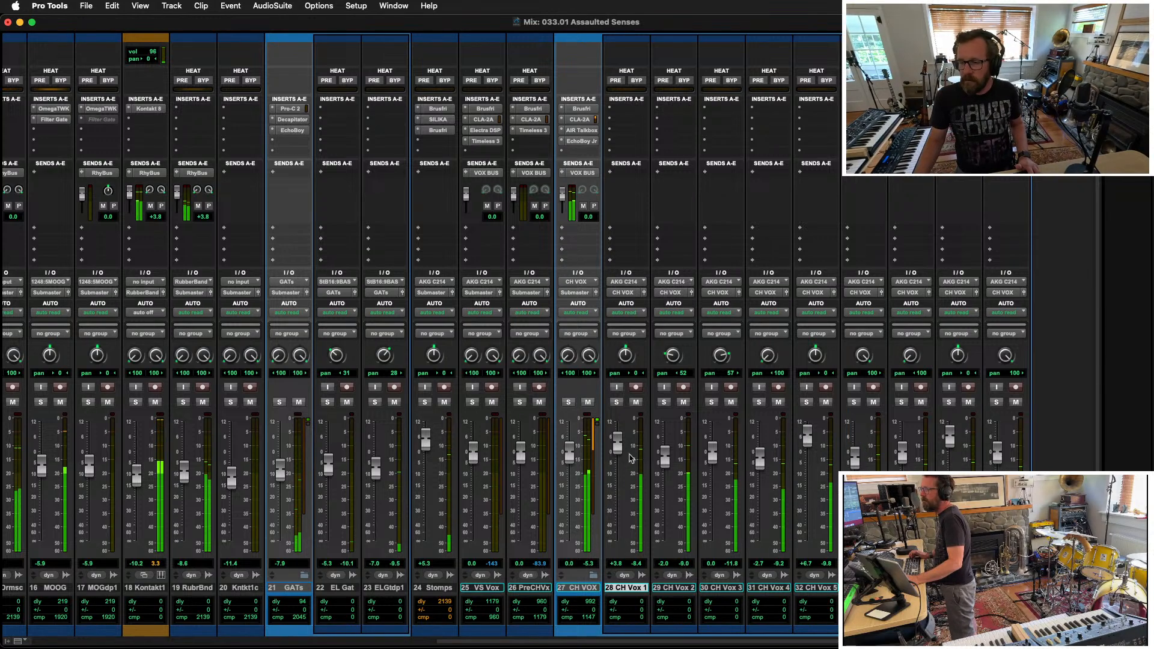
pyautogui.moveTo(758, 463); pyautogui.dragTo(713, 461)
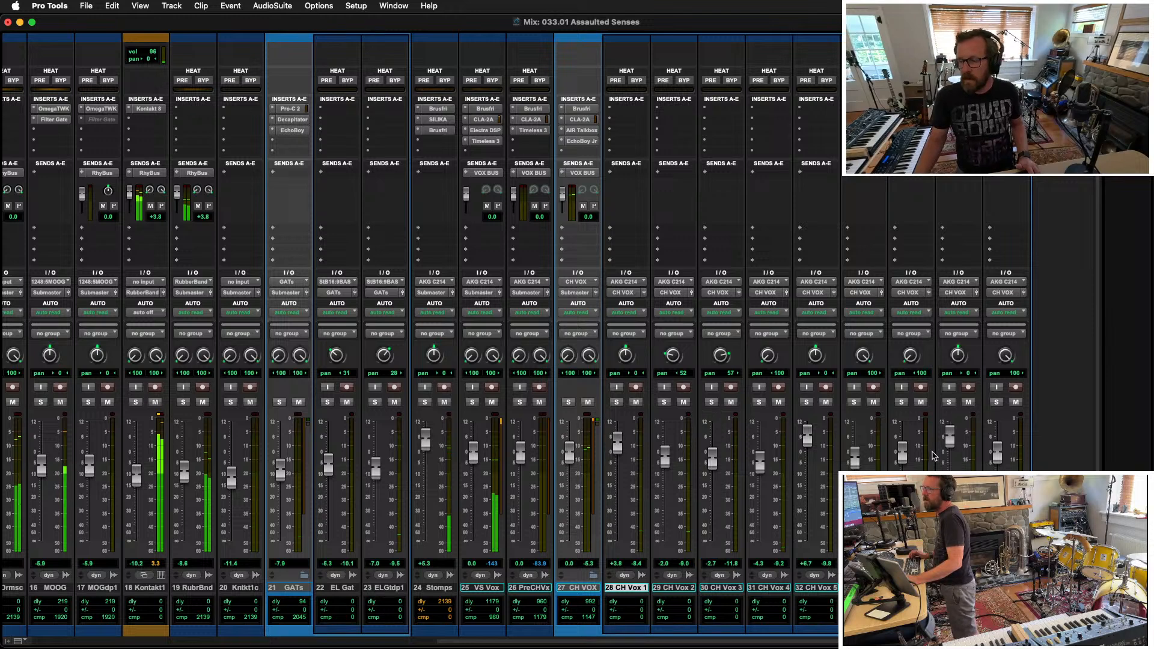
pyautogui.moveTo(905, 452); pyautogui.dragTo(906, 458)
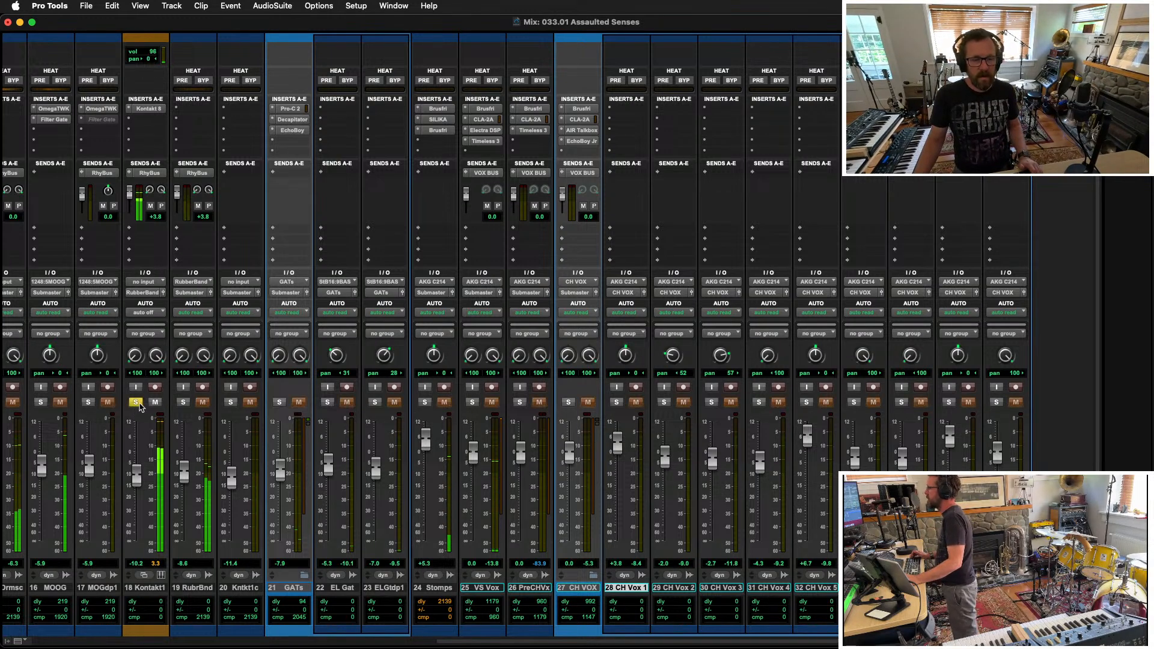
# Step: Raise the Kontakt1 fader slightly while auditioning it soloed, and clear the solo
pyautogui.moveTo(138, 478); pyautogui.dragTo(140, 430)
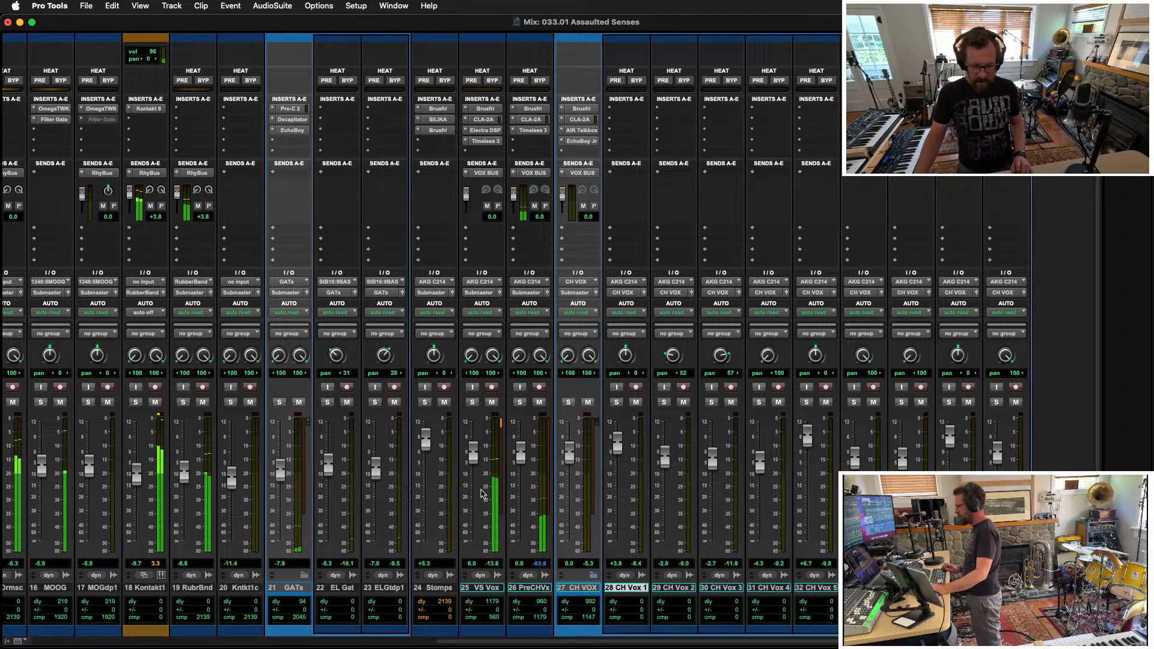
pyautogui.press('super+equal')
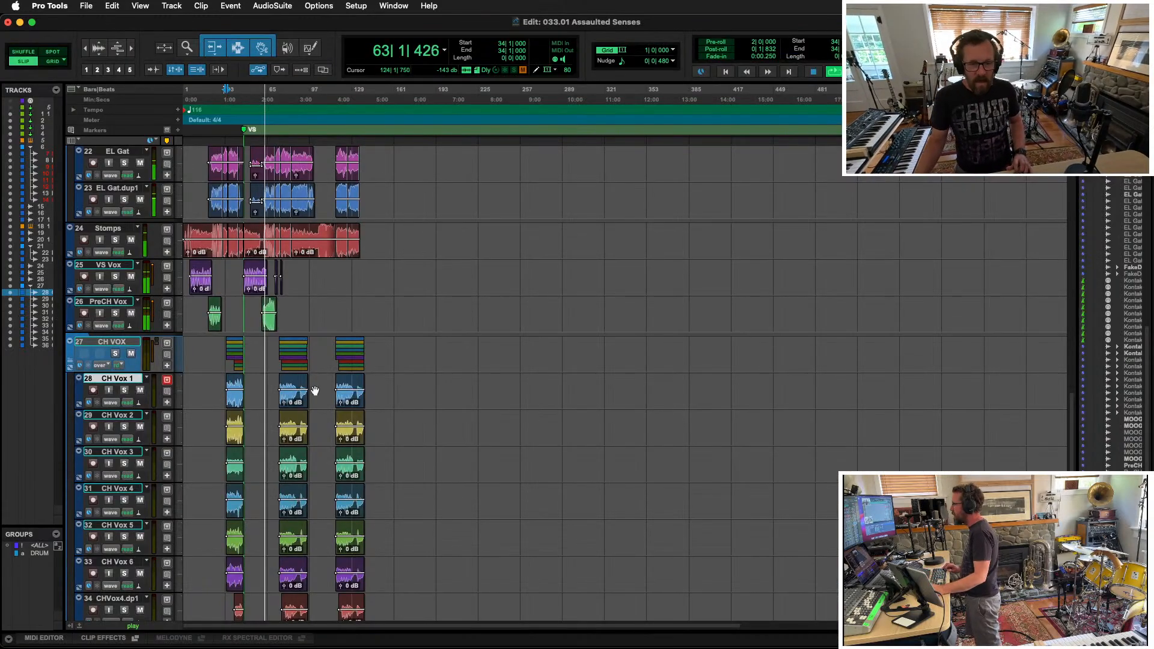
pyautogui.press('super+equal')
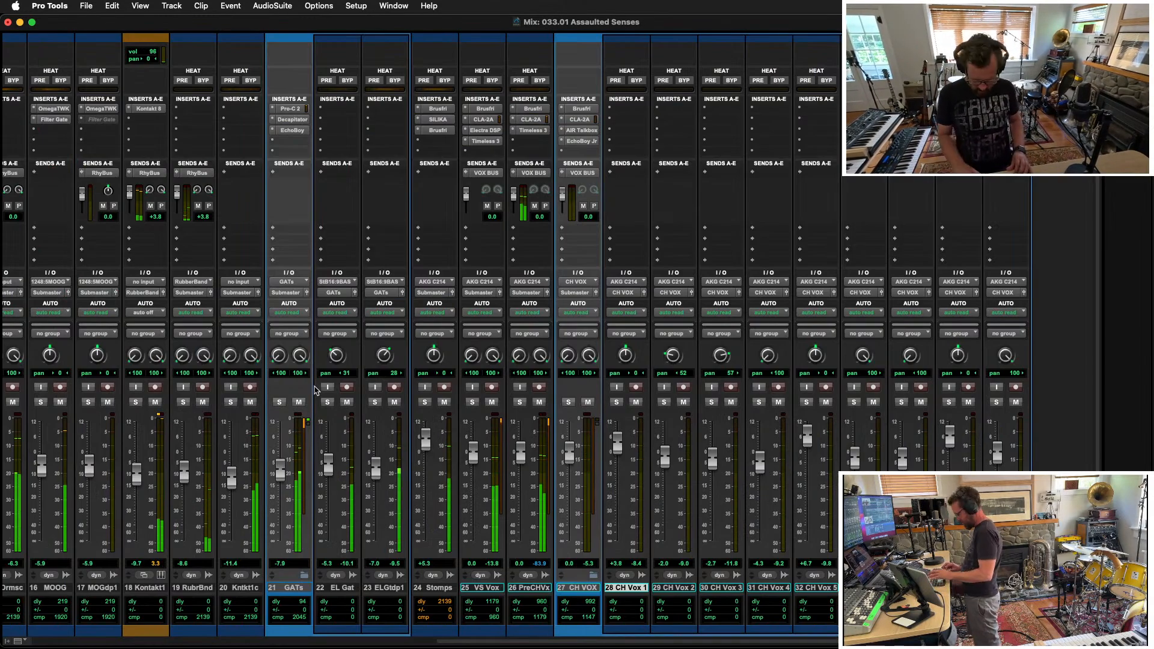
# Step: Return to the Edit window, enable the ALL group and select the last chorus section from bar 117 across all tracks
pyautogui.press('super+equal')
pyautogui.press('t')
pyautogui.press('t')
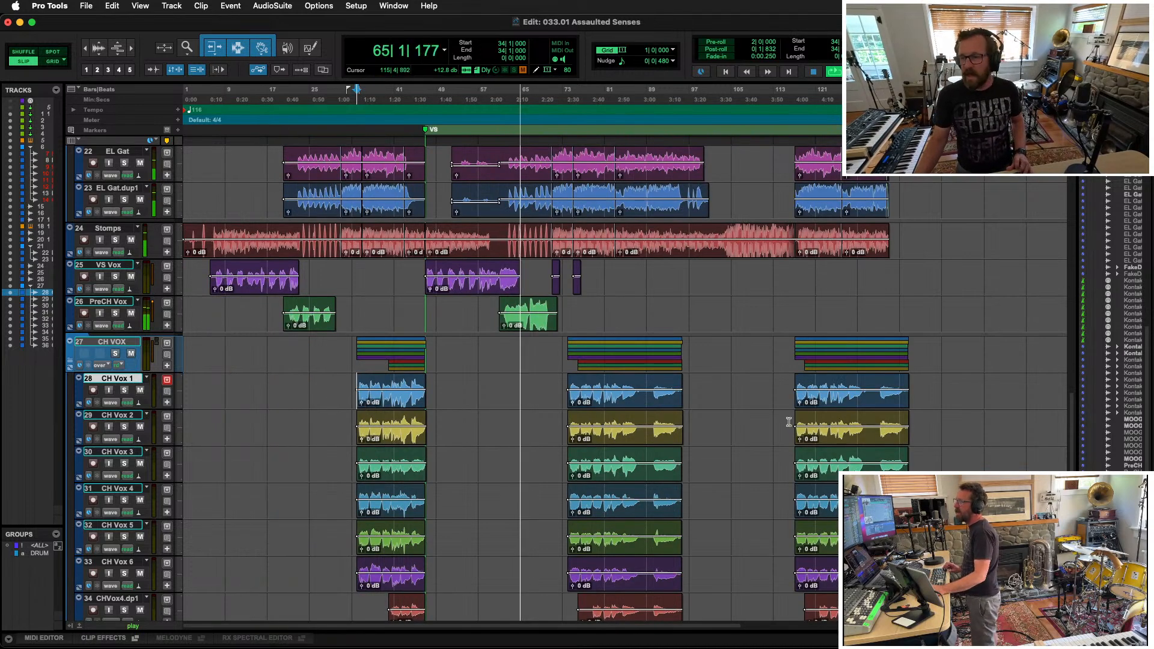
pyautogui.press('t')
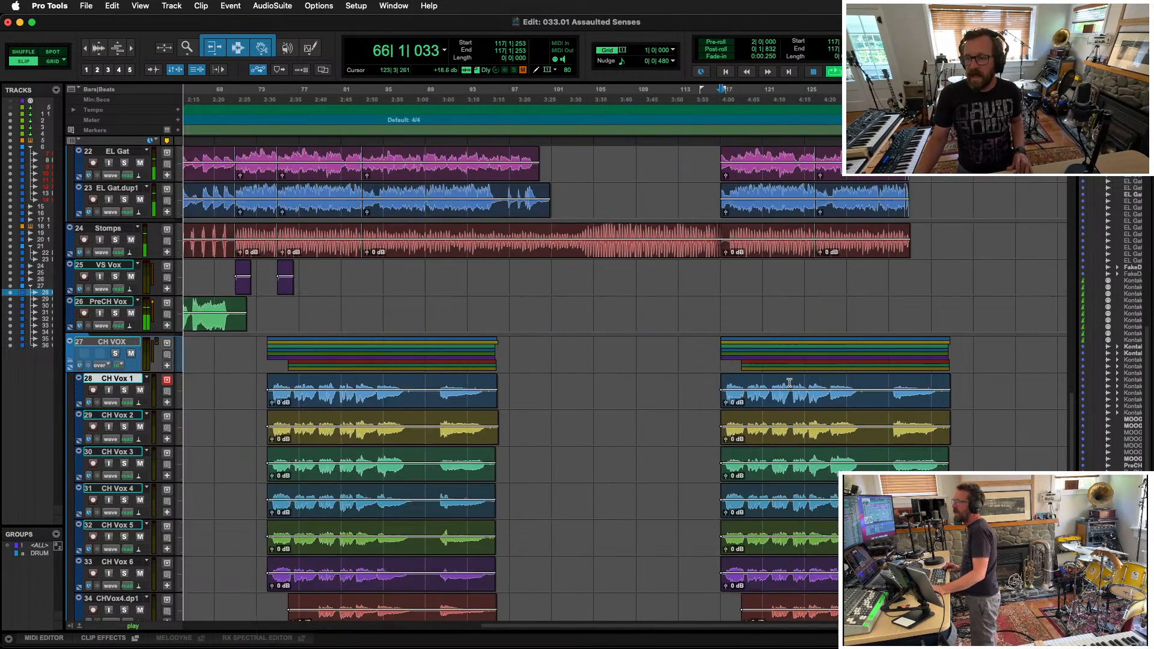
pyautogui.click(43, 546)
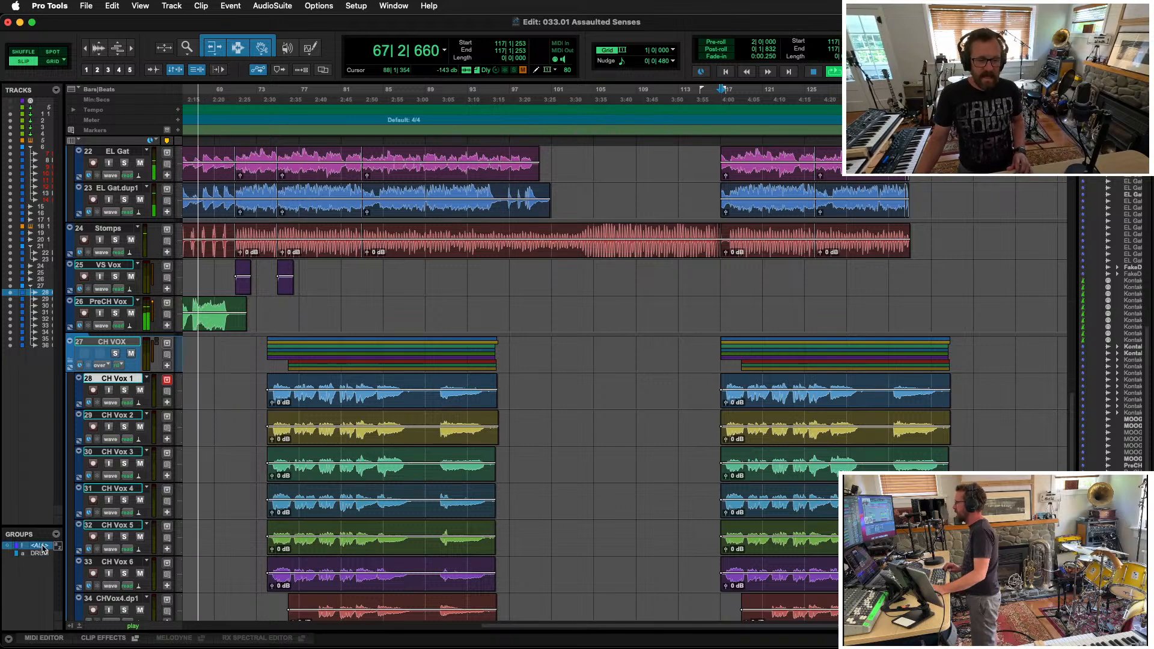
pyautogui.click(819, 403)
pyautogui.press('t')
pyautogui.press('t')
pyautogui.press('r')
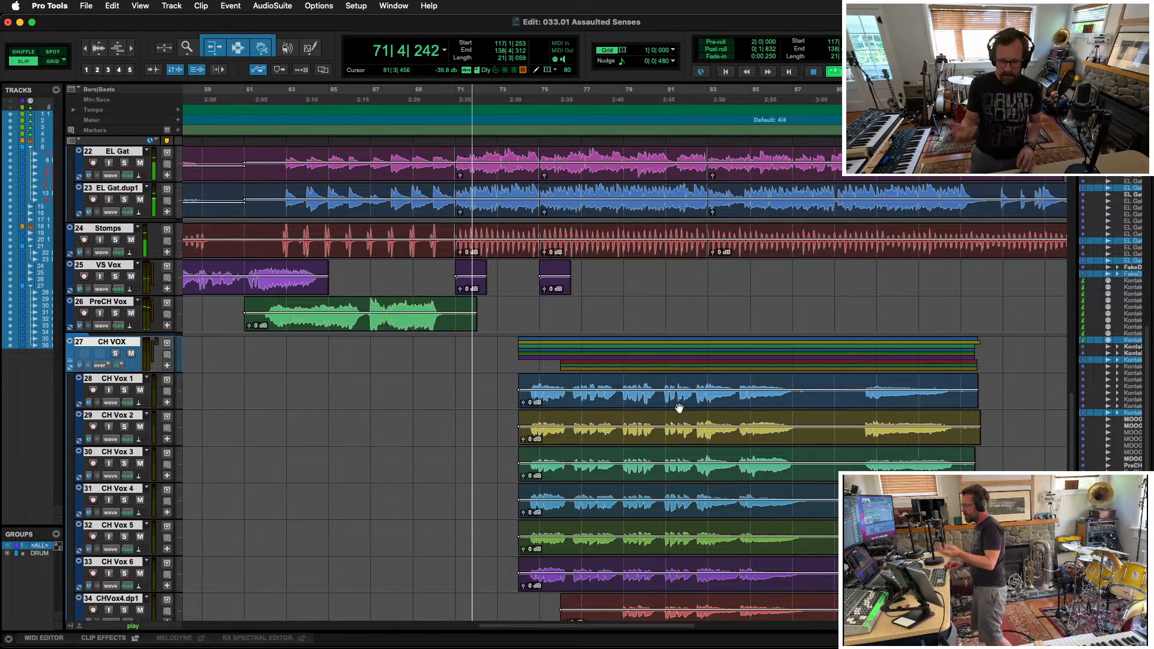
# Step: Examine the drum, guitar and vocal tracks around the second chorus during playback
pyautogui.scroll(10, 628, 418)
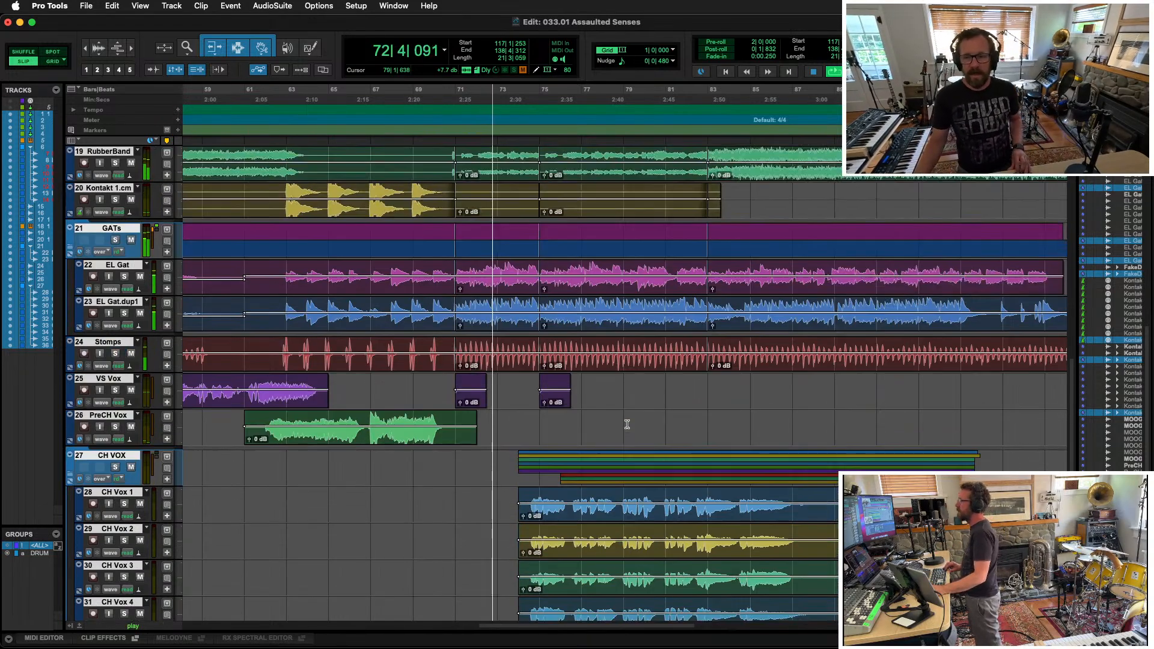
pyautogui.scroll(3, 634, 409)
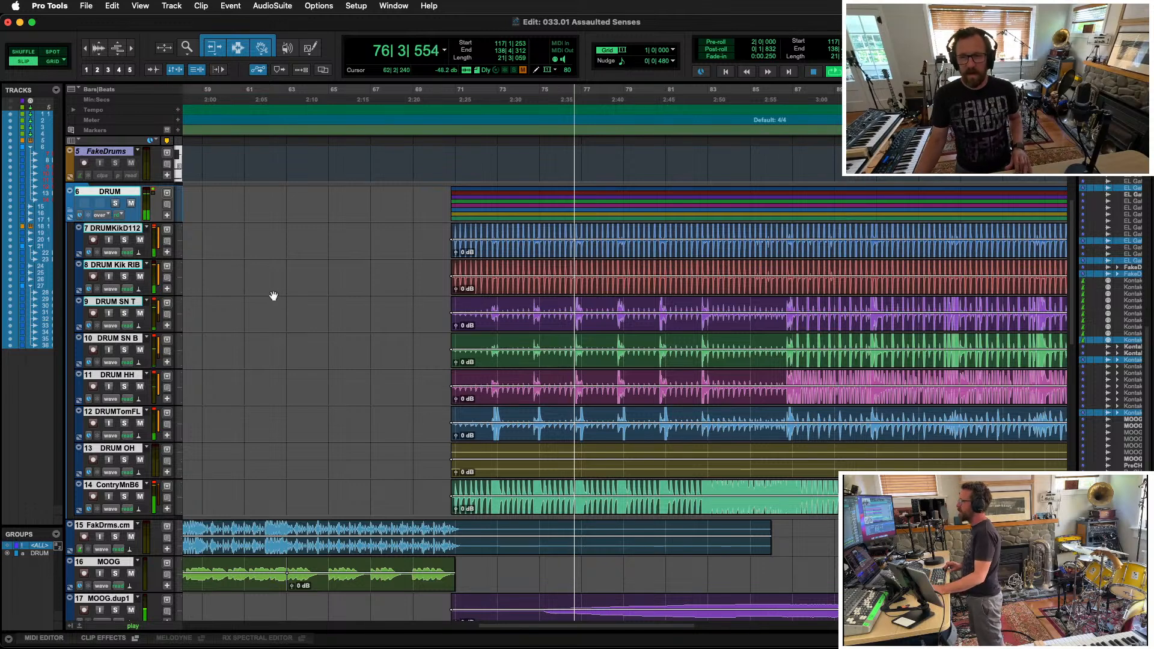
pyautogui.press('super+bracketleft')
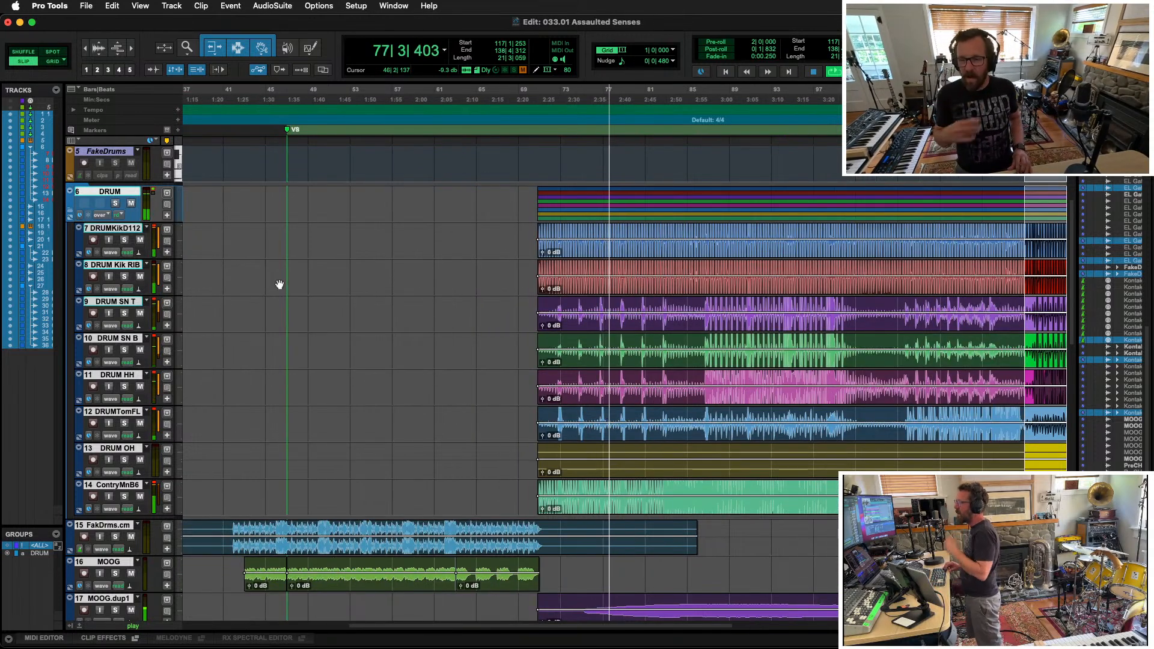
pyautogui.press('super+bracketright')
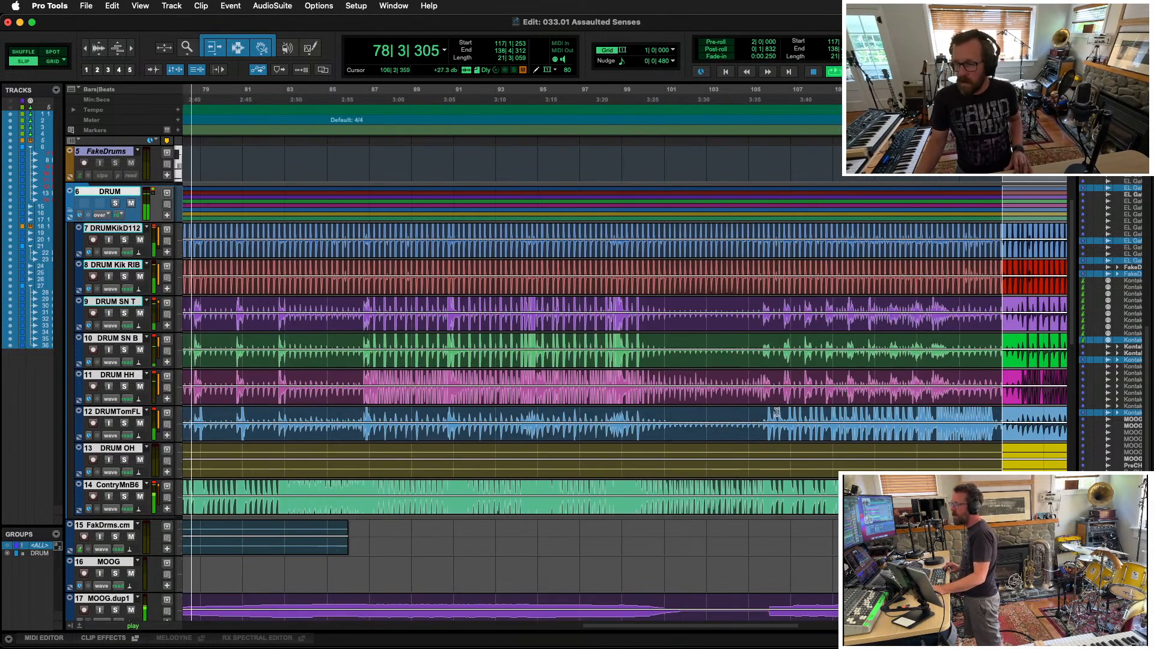
pyautogui.press('super+bracketright')
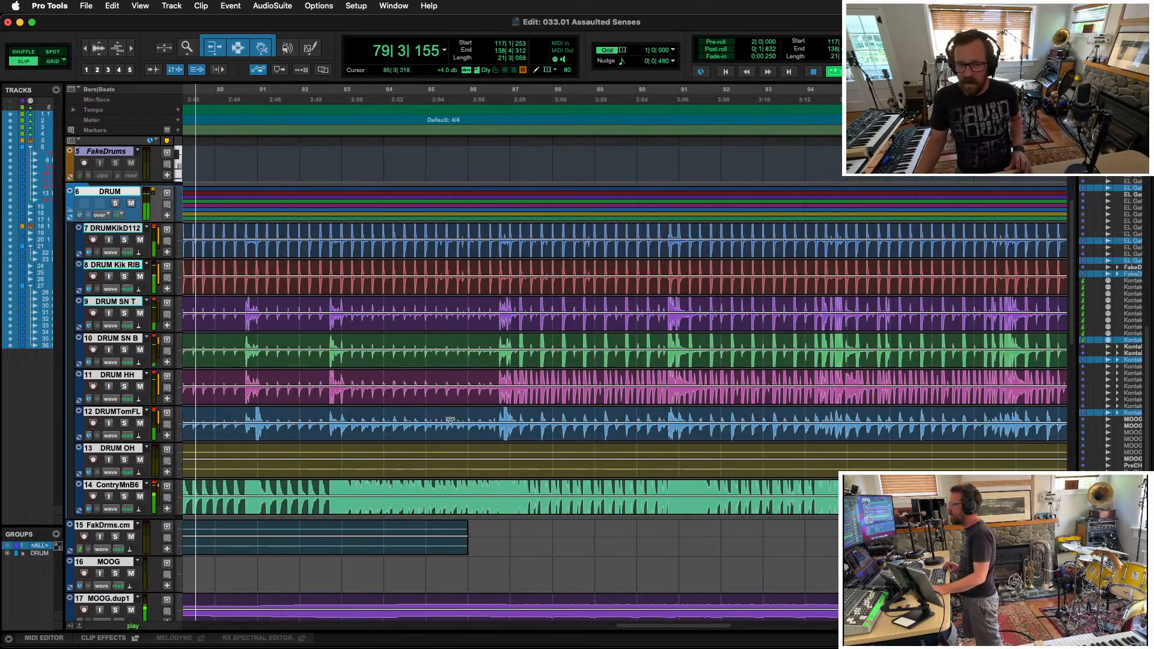
pyautogui.press('super+bracketleft')
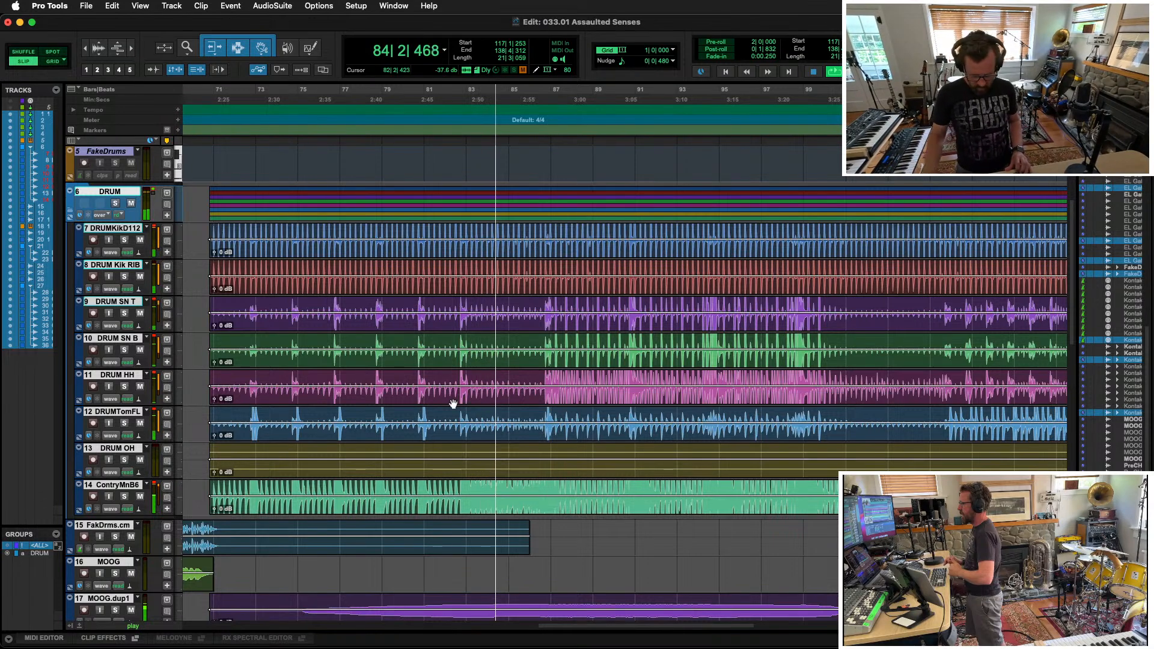
pyautogui.press('super+equal')
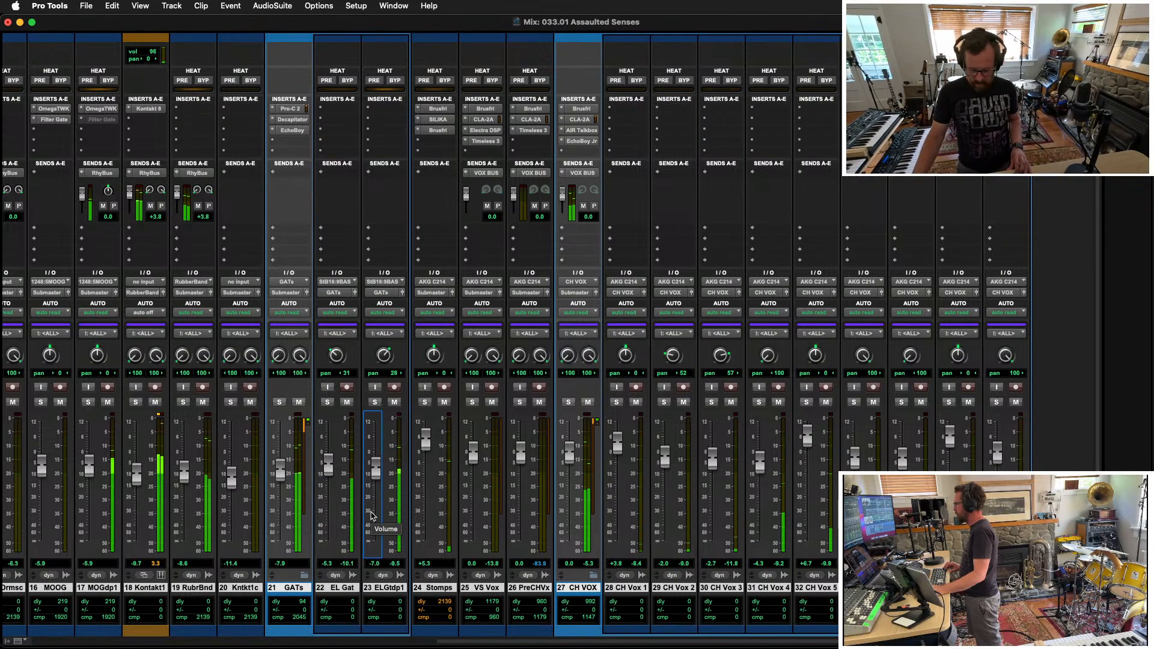
pyautogui.press('super+equal')
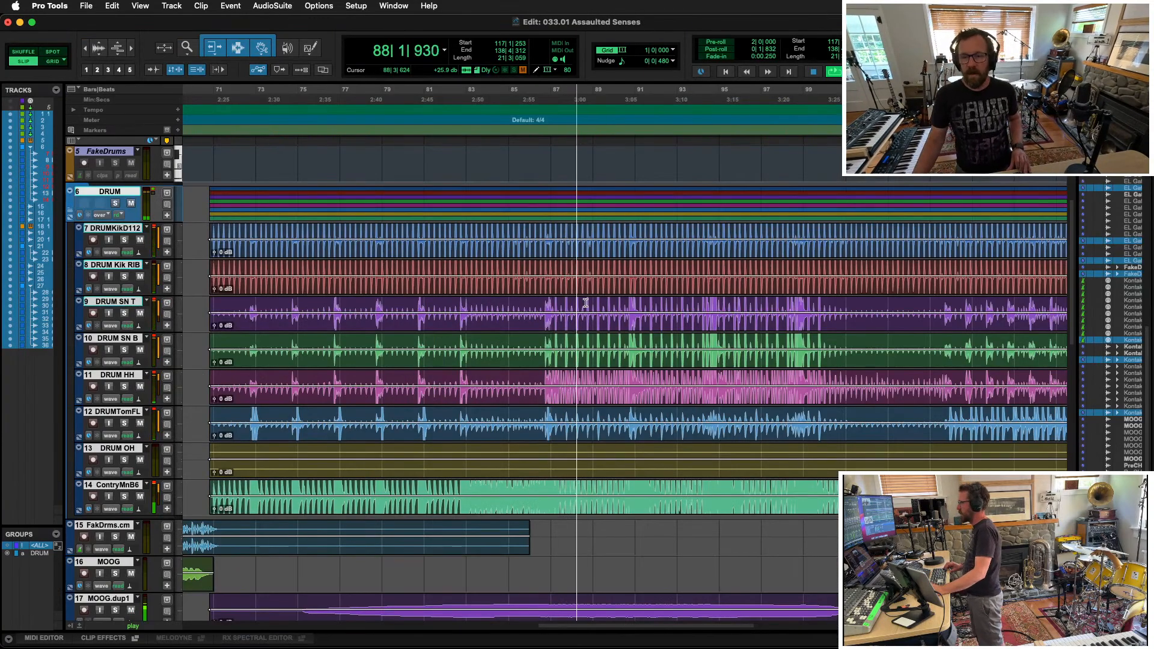
pyautogui.press('t')
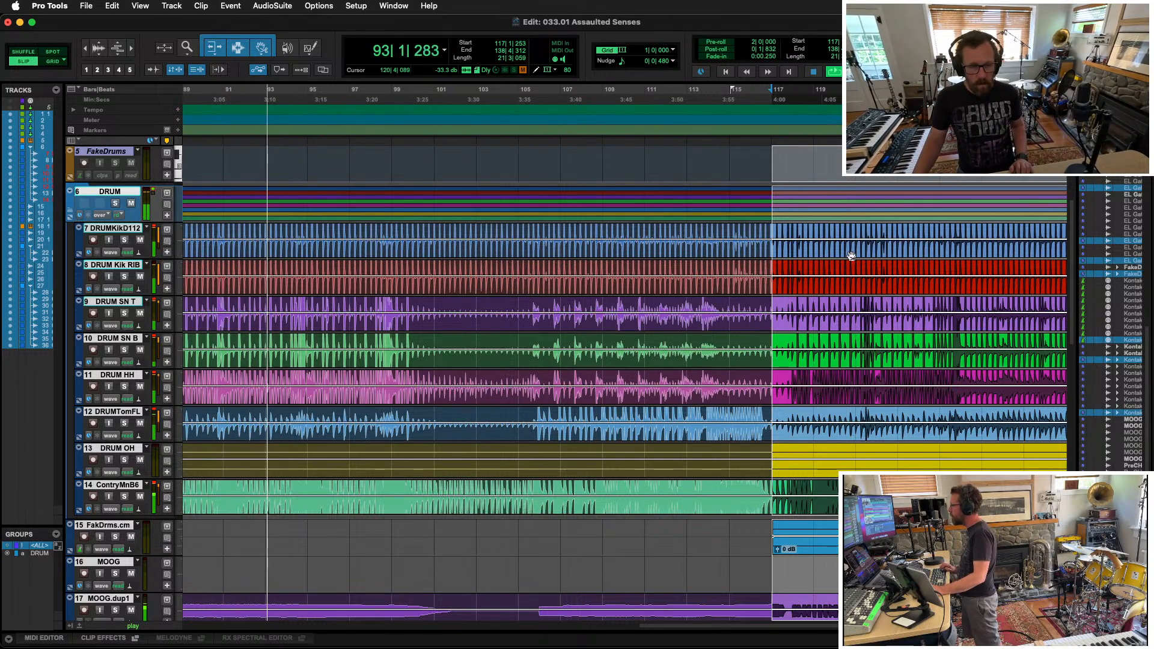
# Step: Replace the inactive second insert on the DRUM track with FabFilter Pro-Q 3 and cut a high shelf about 4.2 dB around 4 kHz
pyautogui.press('super+equal')
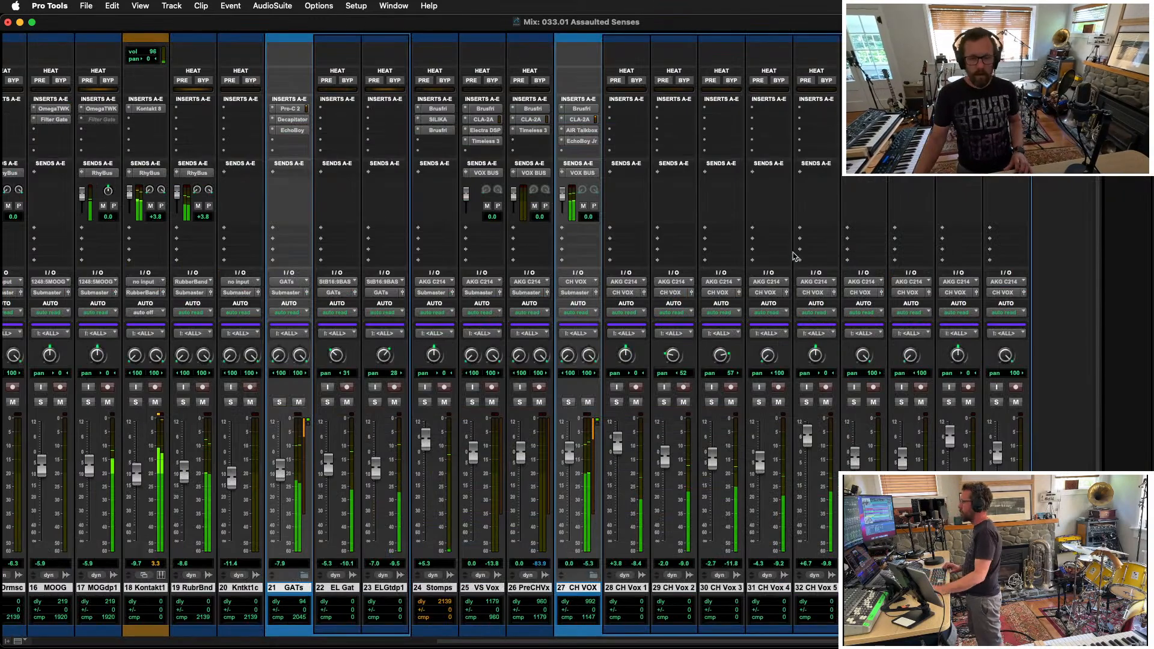
pyautogui.hscroll(-15, 422, 311)
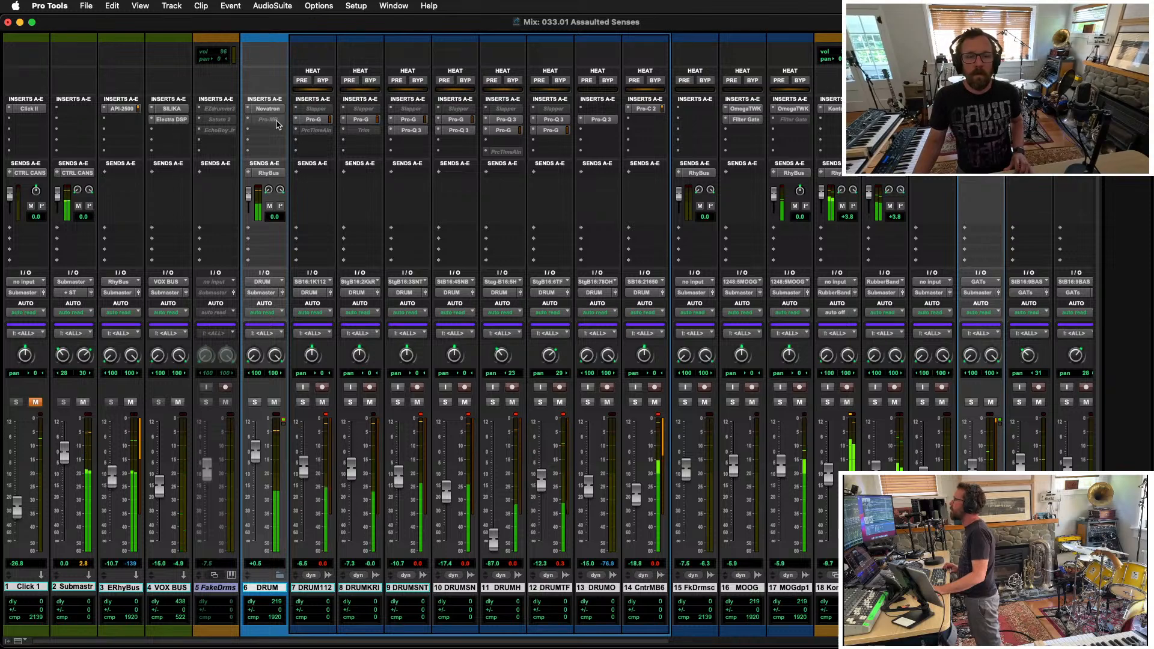
pyautogui.click(251, 120)
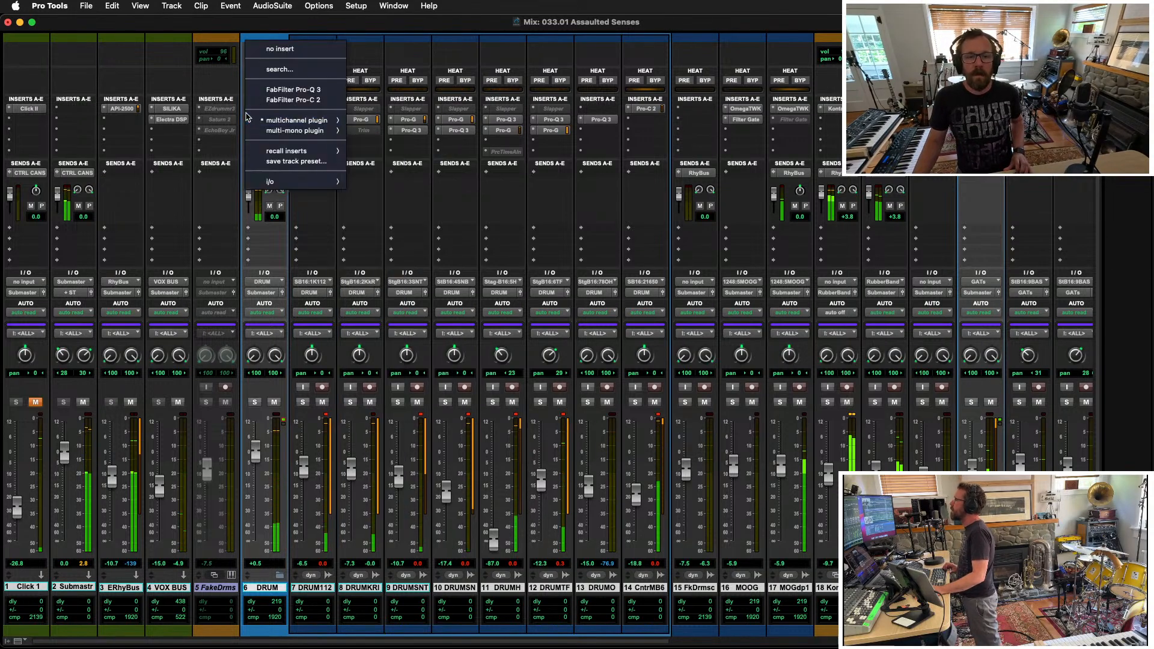
pyautogui.click(289, 89)
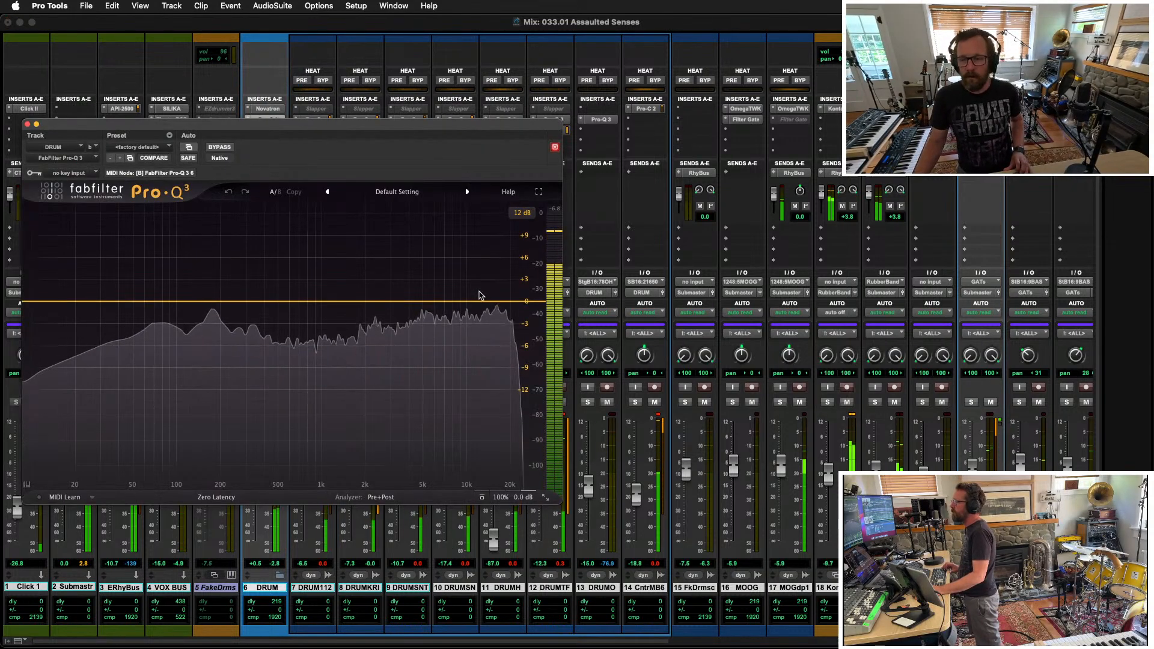
pyautogui.moveTo(507, 302); pyautogui.dragTo(403, 349)
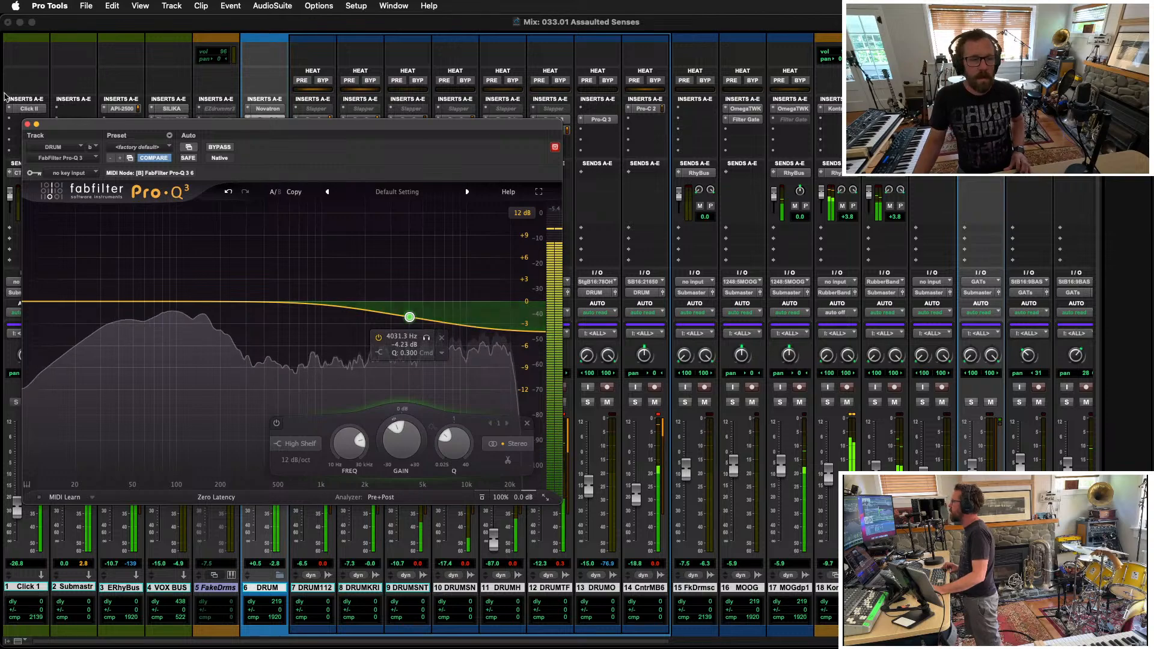
pyautogui.click(27, 125)
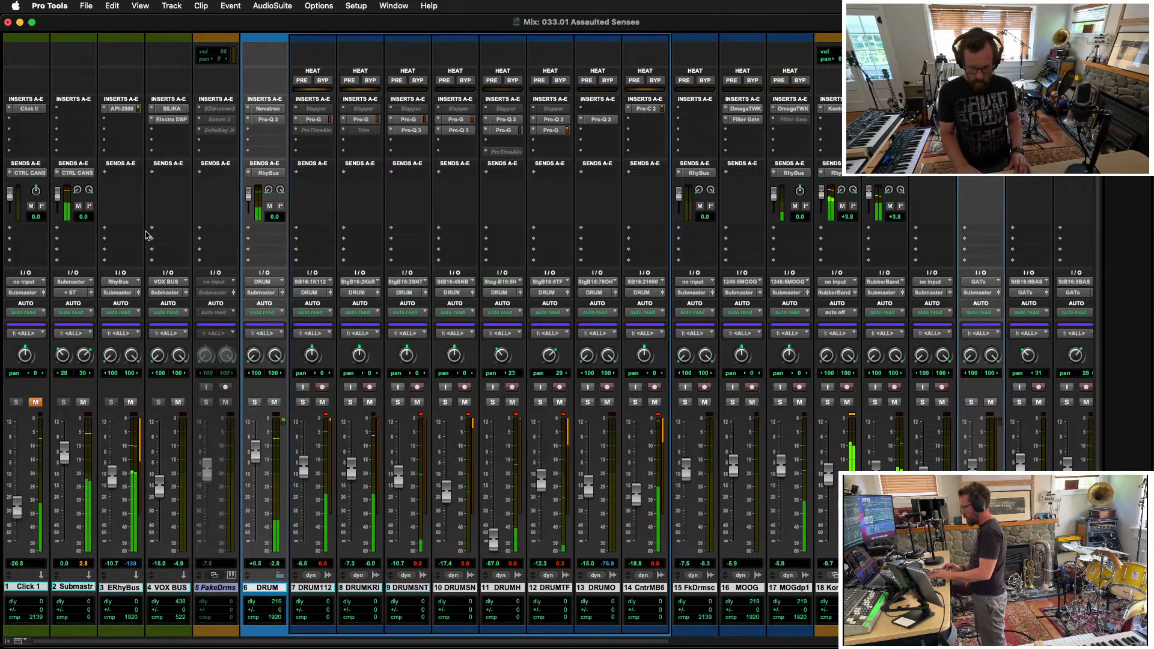
# Step: Reopen Pro-Q 3 on DRUM, deepen the high-shelf cut and shift it slightly lower in frequency, and close the plug-in
pyautogui.click(274, 120)
pyautogui.moveTo(410, 320)
pyautogui.mouseDown()
pyautogui.moveTo(364, 322)
pyautogui.moveTo(396, 331)
pyautogui.mouseUp()
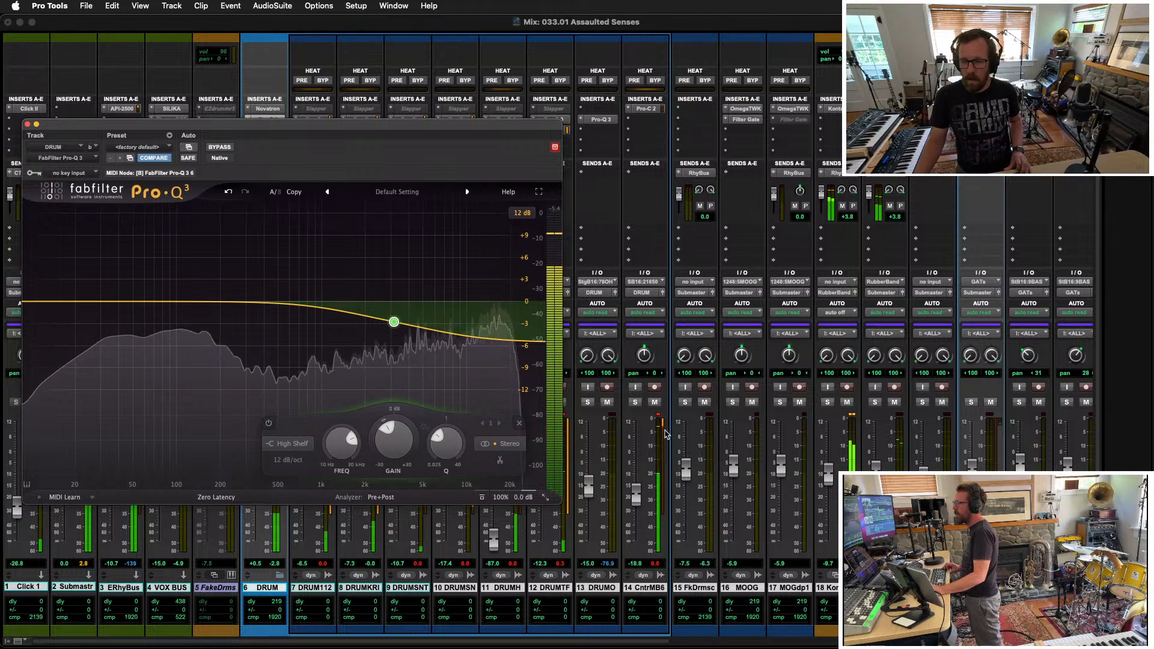
pyautogui.click(655, 521)
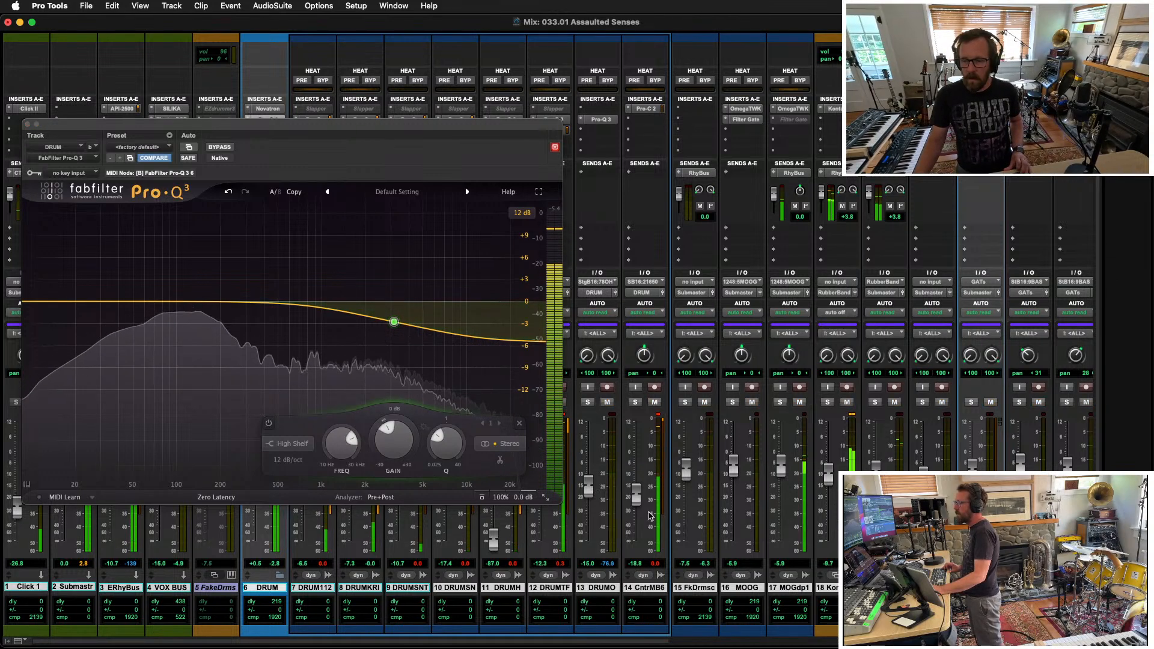
pyautogui.press('ctrl+alt+super+w')
pyautogui.scroll(-1, 637, 501)
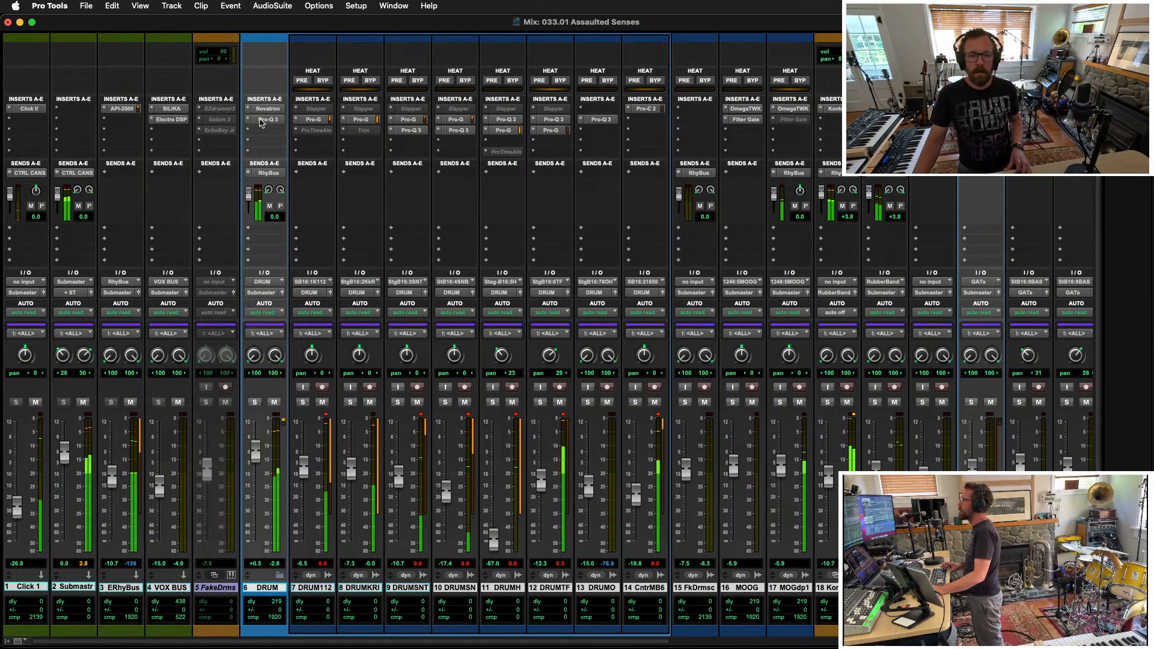
# Step: Lower the Pro-C 2 wet gain on the CountryMan B6 drum track to -5.52 dB and close the plug-in
pyautogui.click(646, 108)
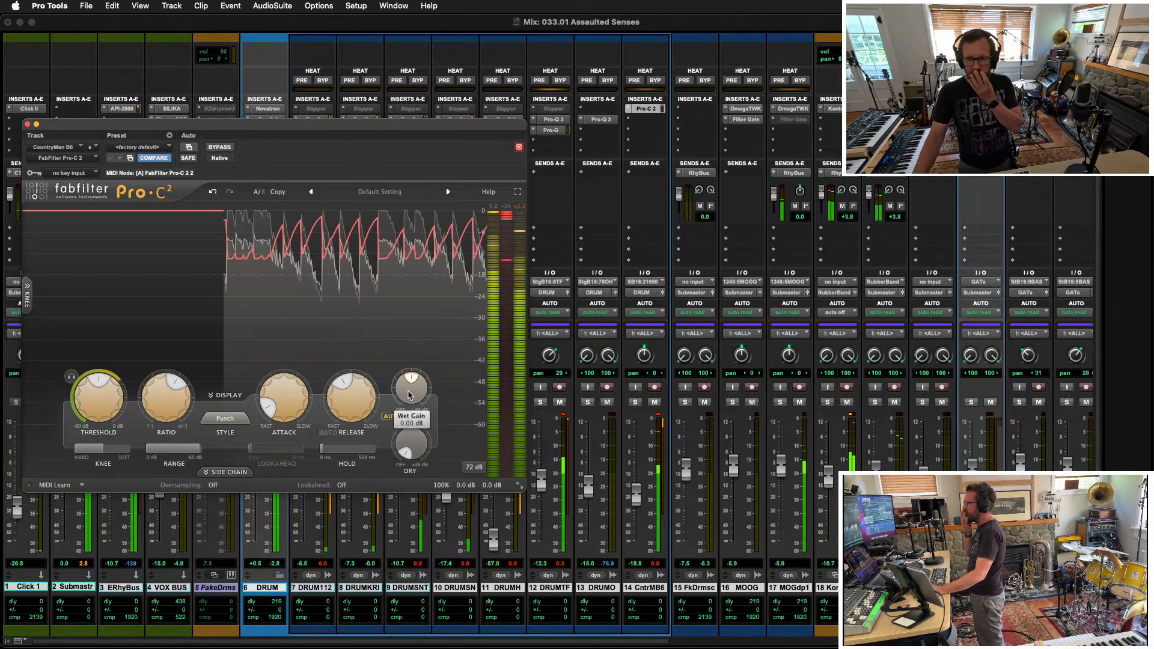
pyautogui.moveTo(411, 378); pyautogui.dragTo(401, 381)
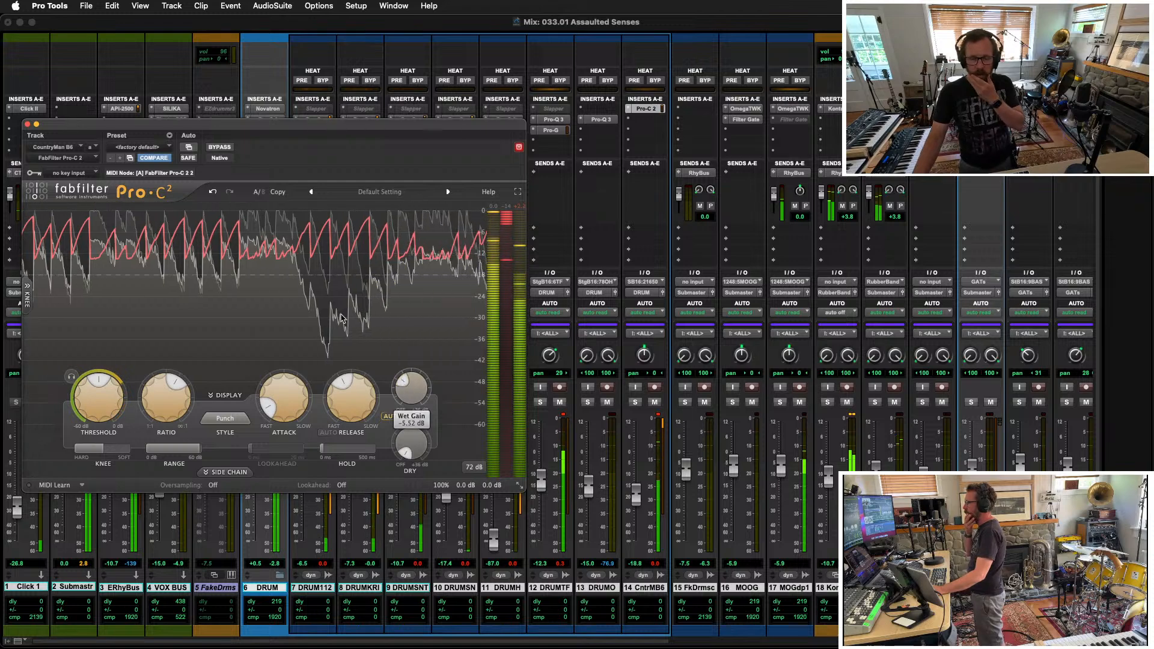
pyautogui.click(28, 124)
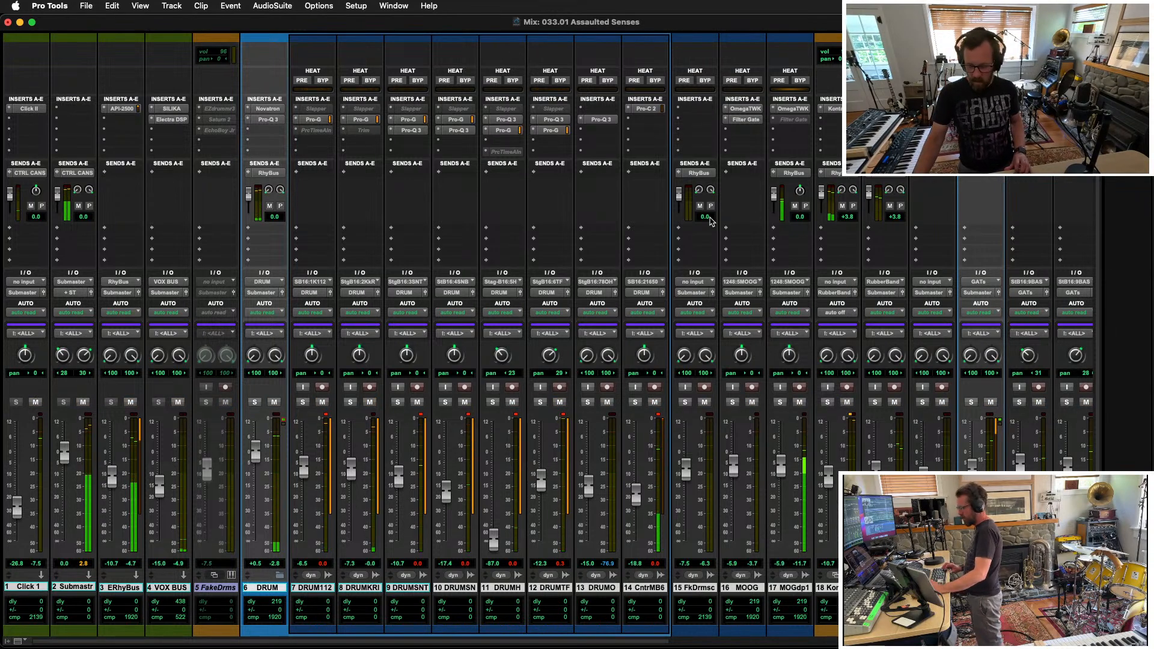
# Step: Stop playback in the Edit window, switch to Grid mode and trim the start of the all-track selection to bar 118
pyautogui.press('super+equal')
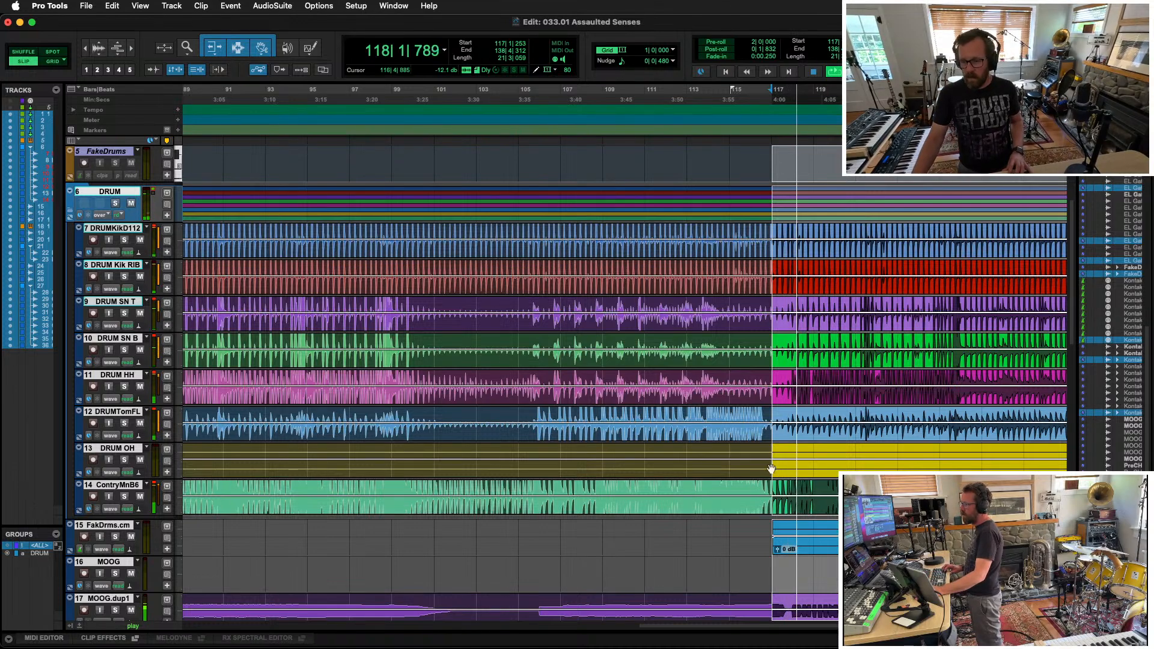
pyautogui.press('space')
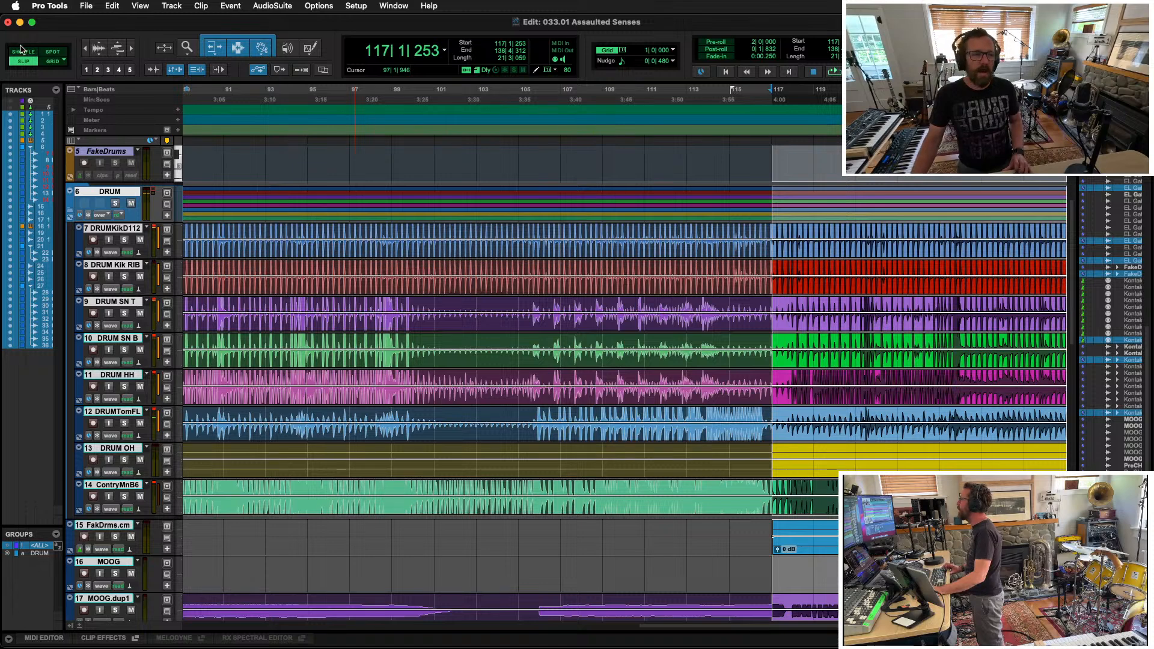
pyautogui.click(50, 61)
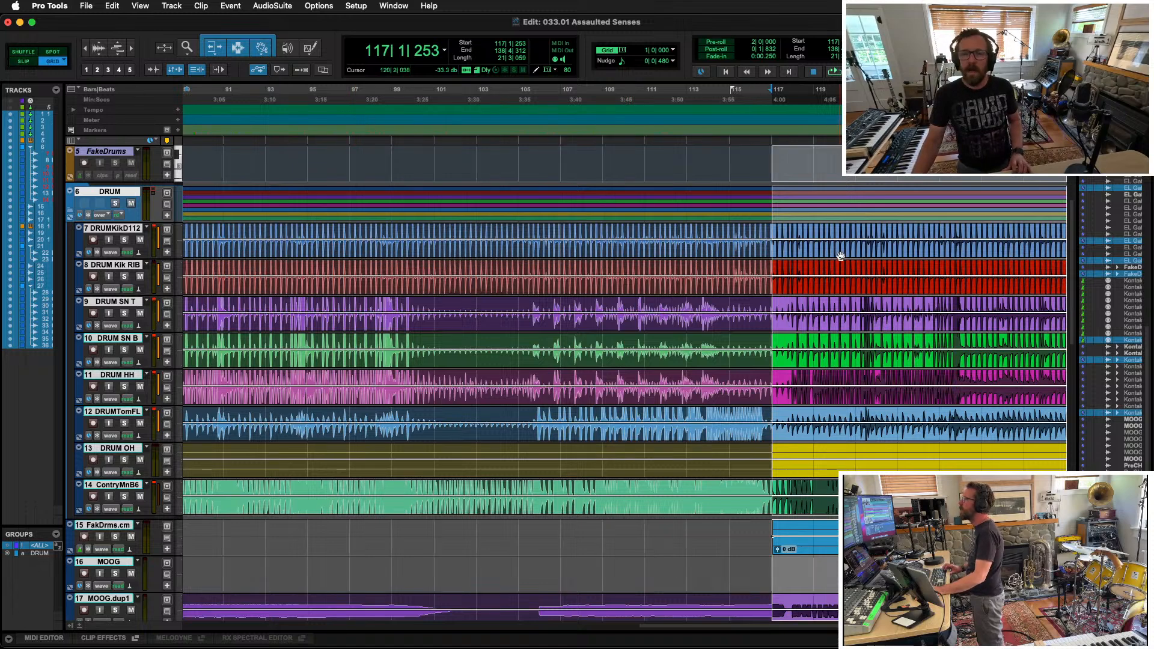
pyautogui.keyDown('shift'); pyautogui.click(785, 232); pyautogui.keyUp('shift')
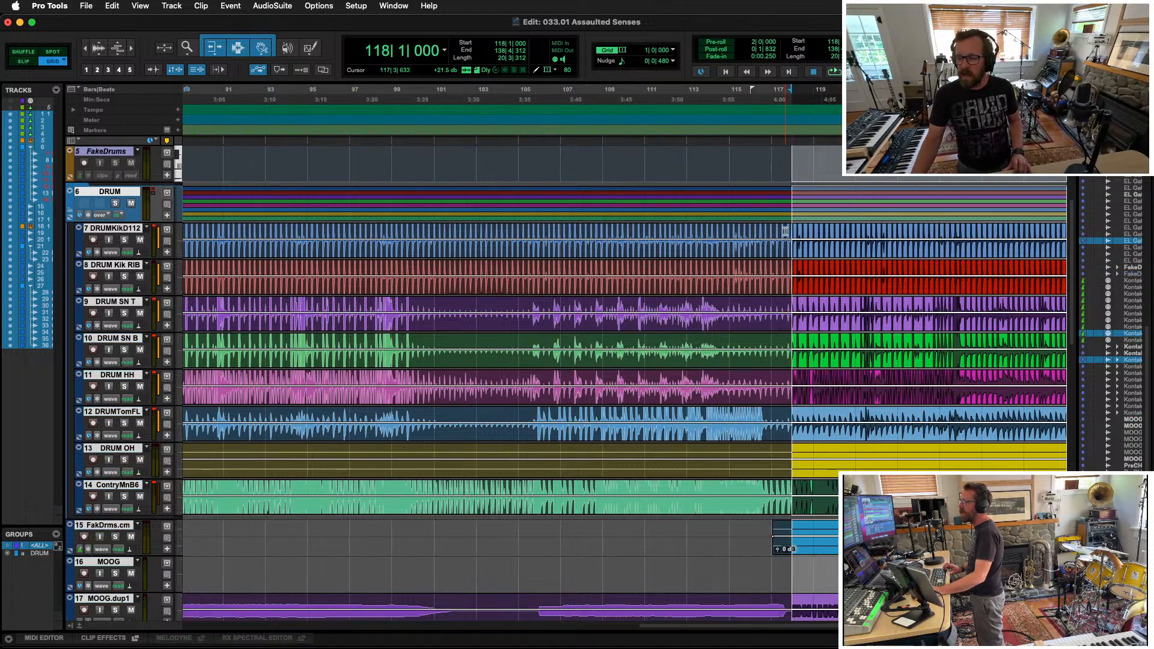
# Step: Audition the closing section from bar 118 and inspect the lower tracks around that point
pyautogui.press('r')
pyautogui.press('r')
pyautogui.press('t')
pyautogui.press('t')
pyautogui.press('space')
pyautogui.press('r')
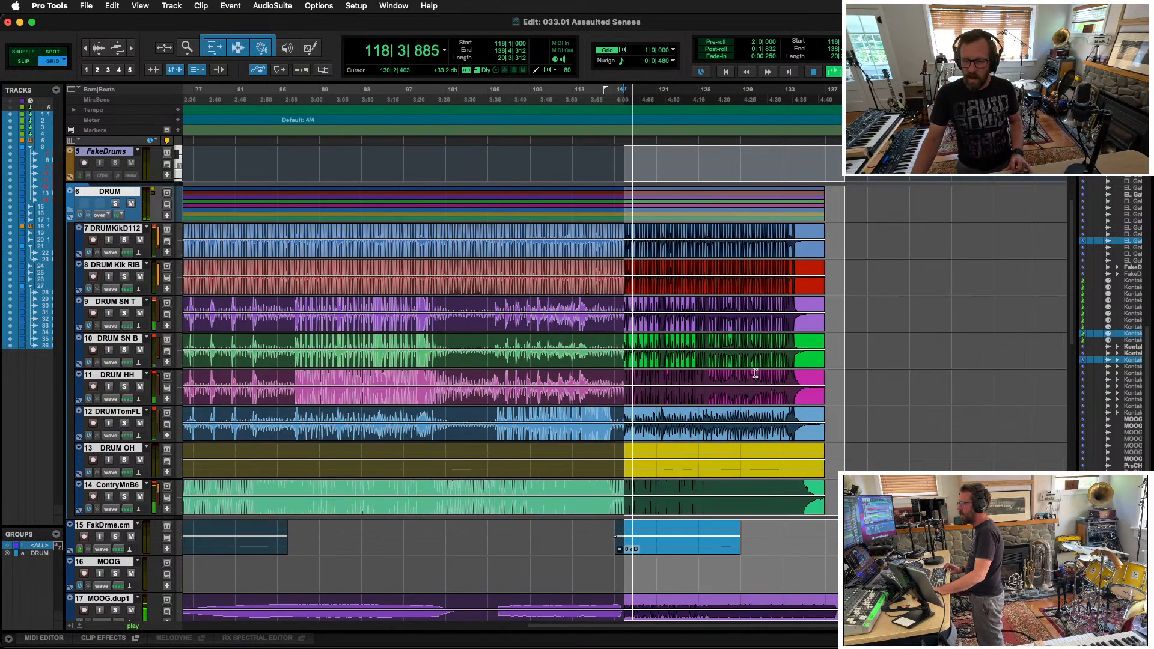
pyautogui.scroll(-6, 755, 371)
pyautogui.press('space')
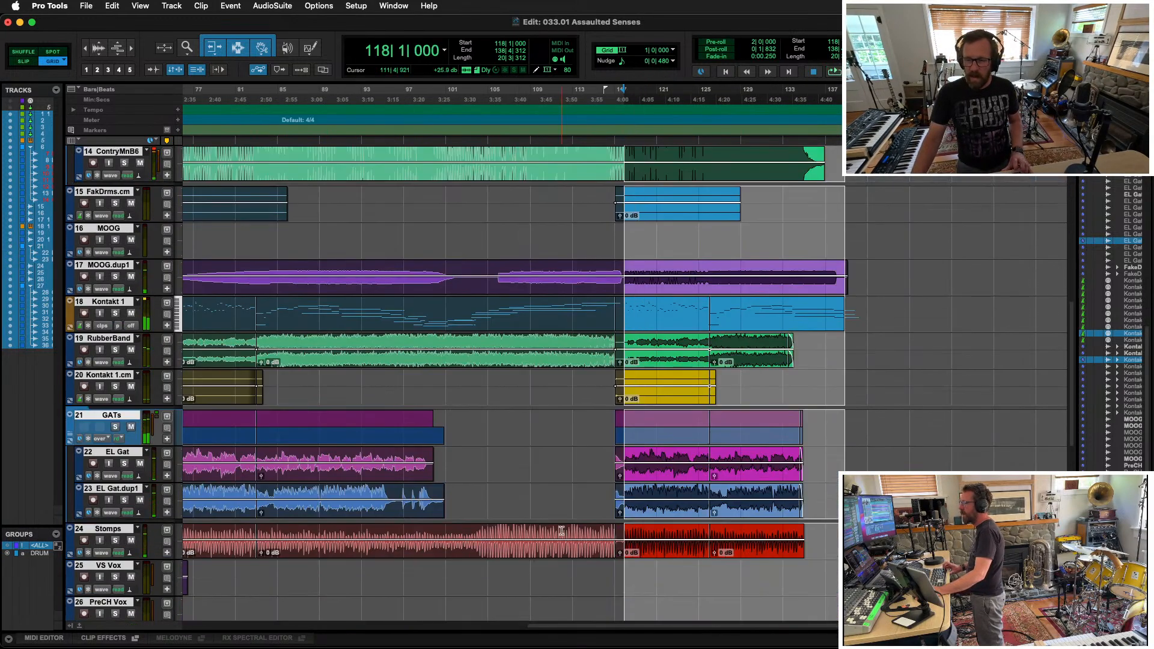
# Step: Extend the all-track selection back to bar 117 and audition the transition from there
pyautogui.keyDown('shift'); pyautogui.click(615, 457); pyautogui.keyUp('shift')
pyautogui.press('space')
pyautogui.press('t')
pyautogui.press('t')
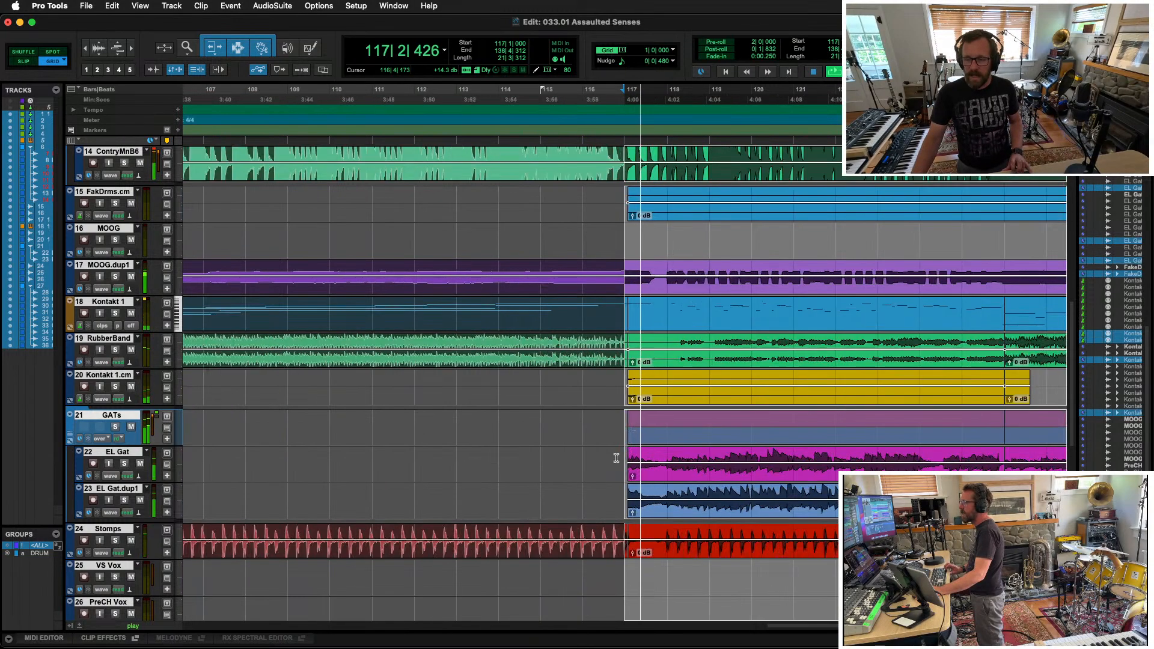
pyautogui.press('space')
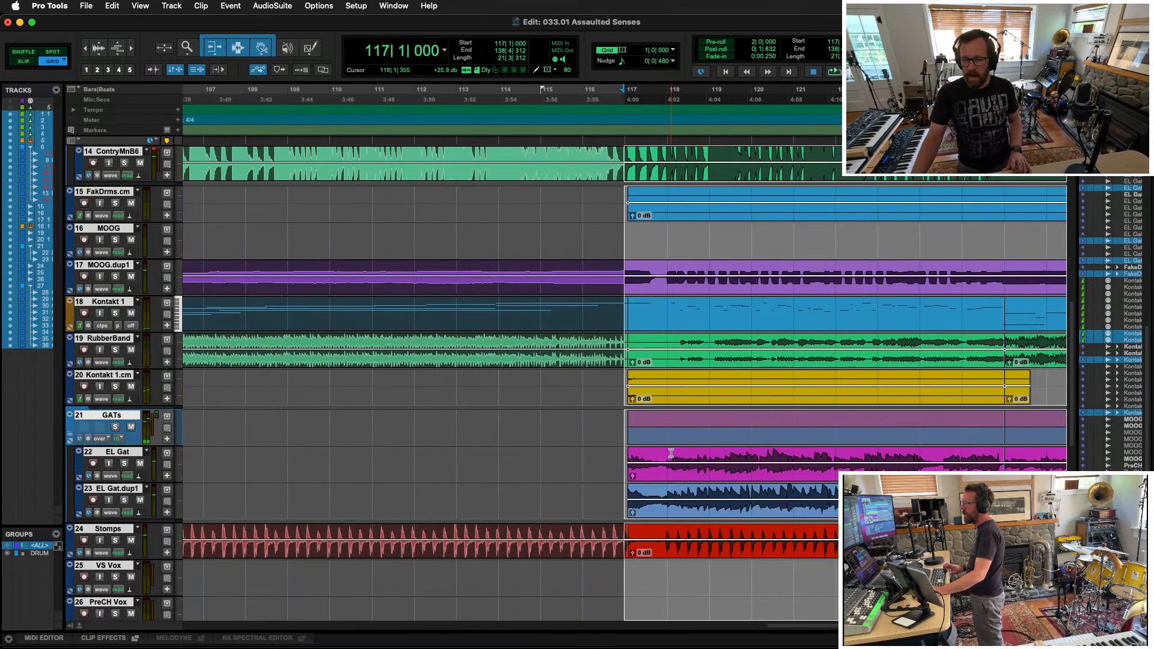
# Step: Restart the selection at bar 118 and move the closing section on all tracks one bar earlier to 117|1|000
pyautogui.keyDown('shift'); pyautogui.click(665, 456); pyautogui.keyUp('shift')
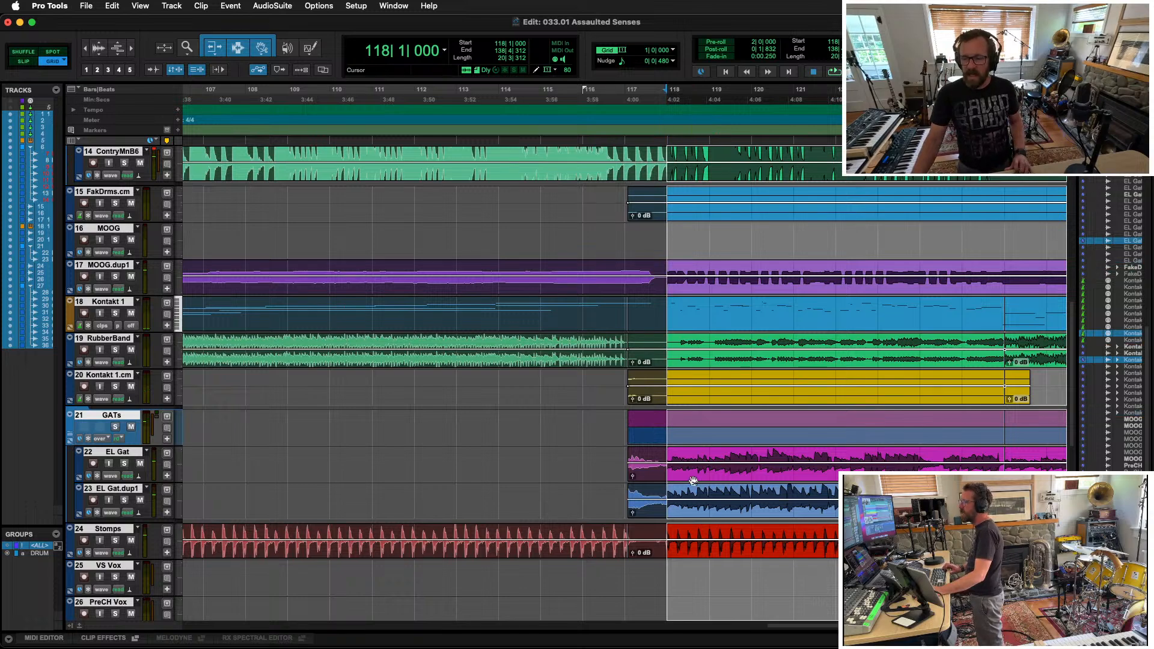
pyautogui.moveTo(693, 481); pyautogui.dragTo(666, 481)
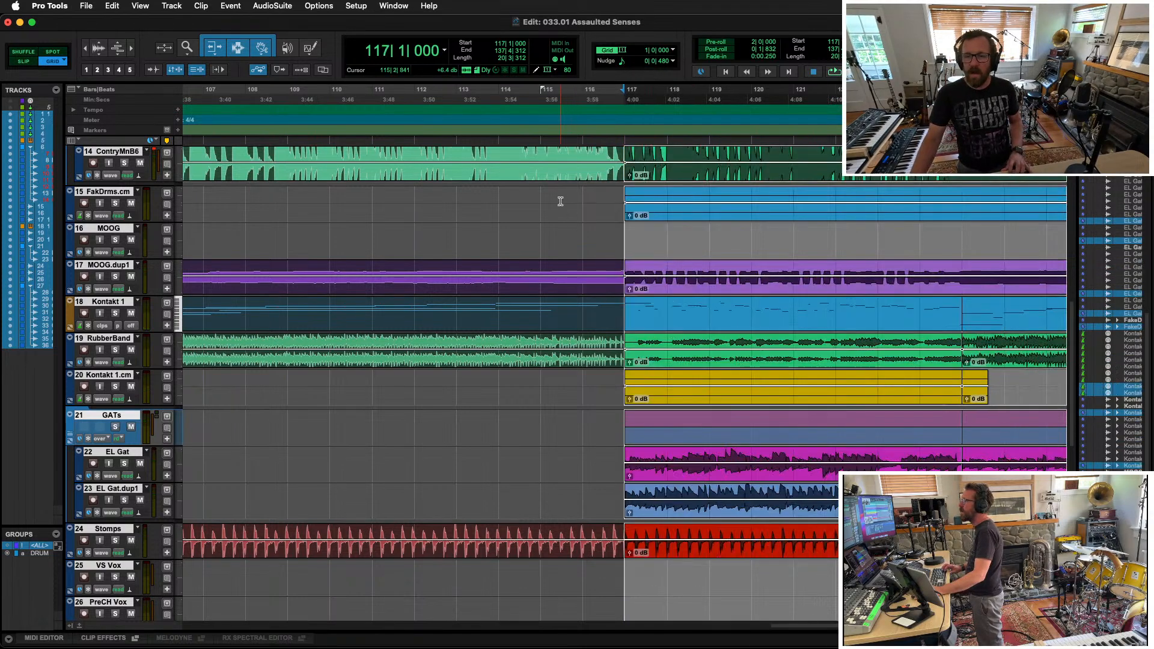
# Step: Audition the moved closing section's transition from bar 114
pyautogui.click(502, 199)
pyautogui.press('space')
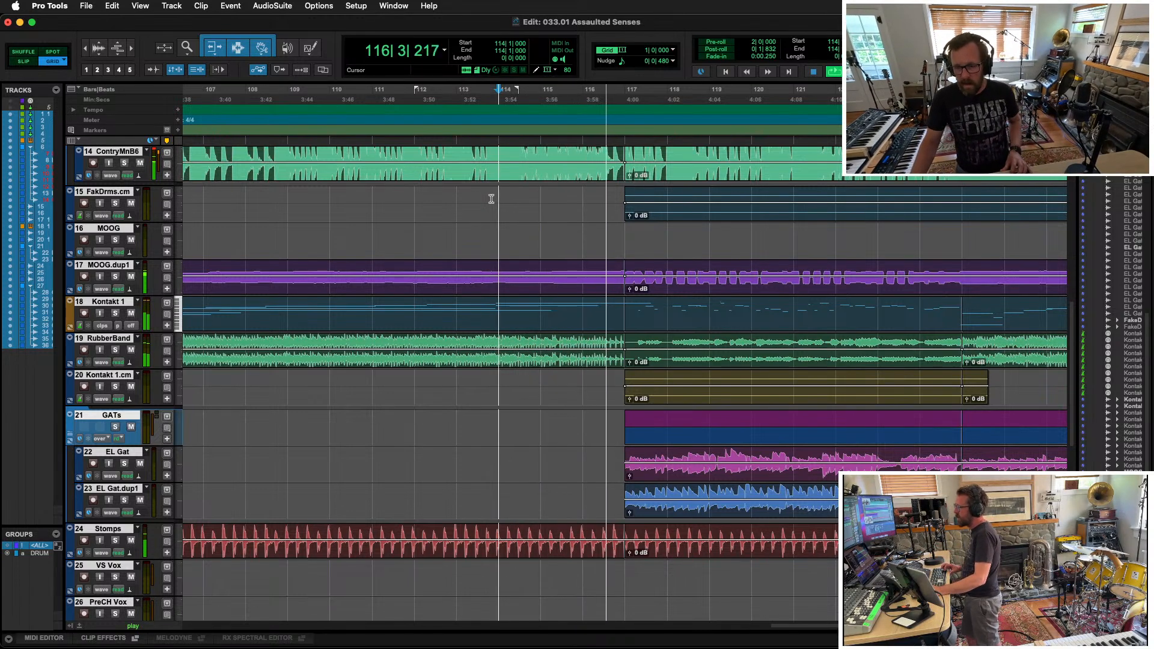
pyautogui.press('space')
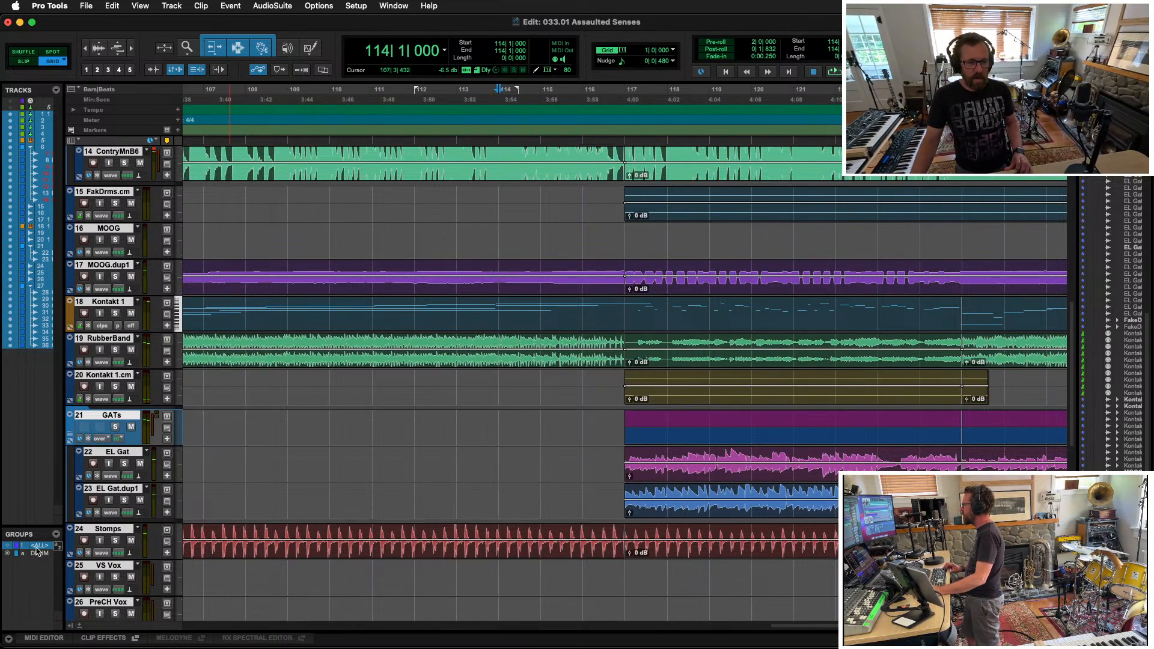
# Step: Try extending the start of the EL Gat clip to bar 112 and to bar 115, auditioning the latter, and undo the extensions
pyautogui.moveTo(629, 461); pyautogui.dragTo(524, 465)
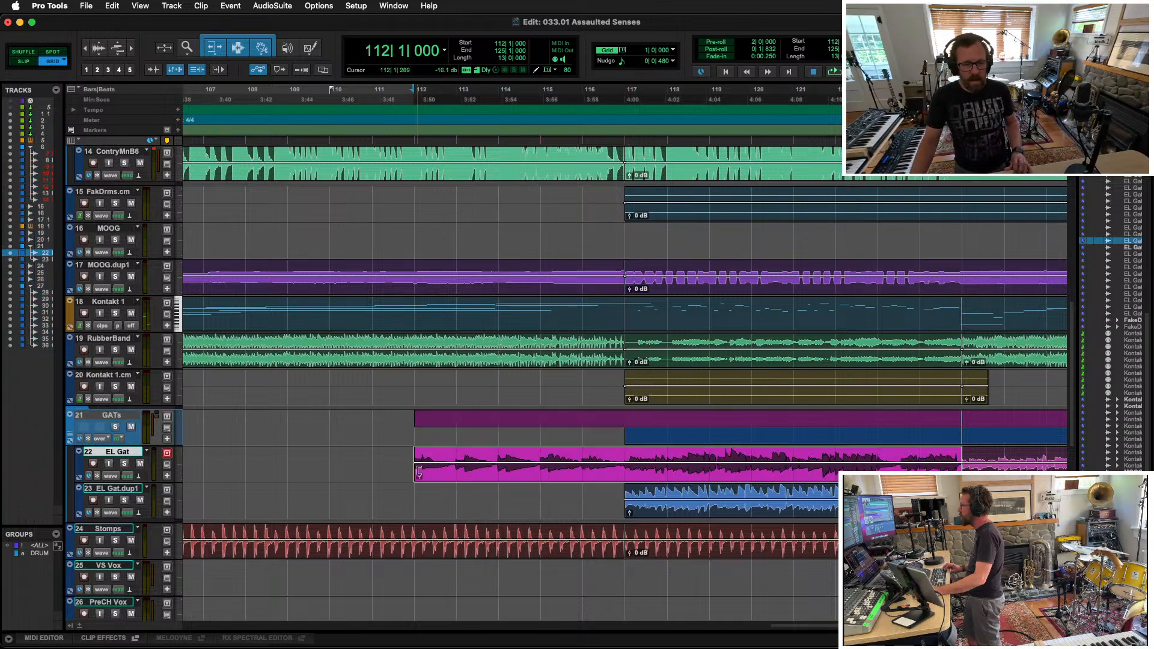
pyautogui.press('super+z')
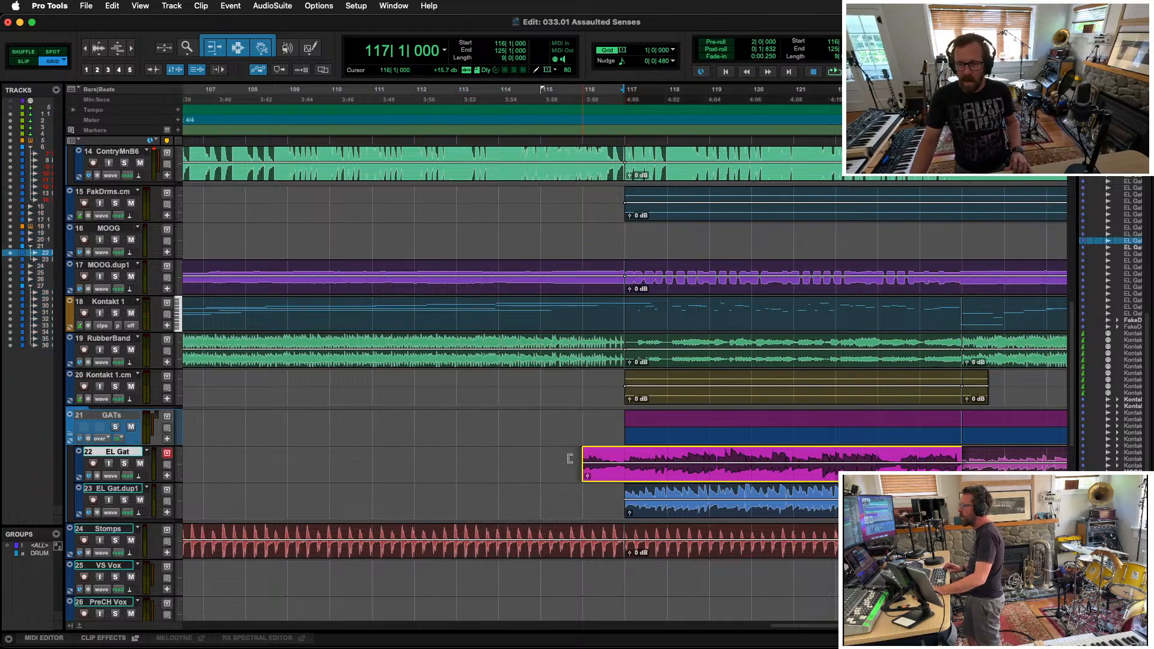
pyautogui.moveTo(570, 458); pyautogui.dragTo(538, 462)
pyautogui.press('space')
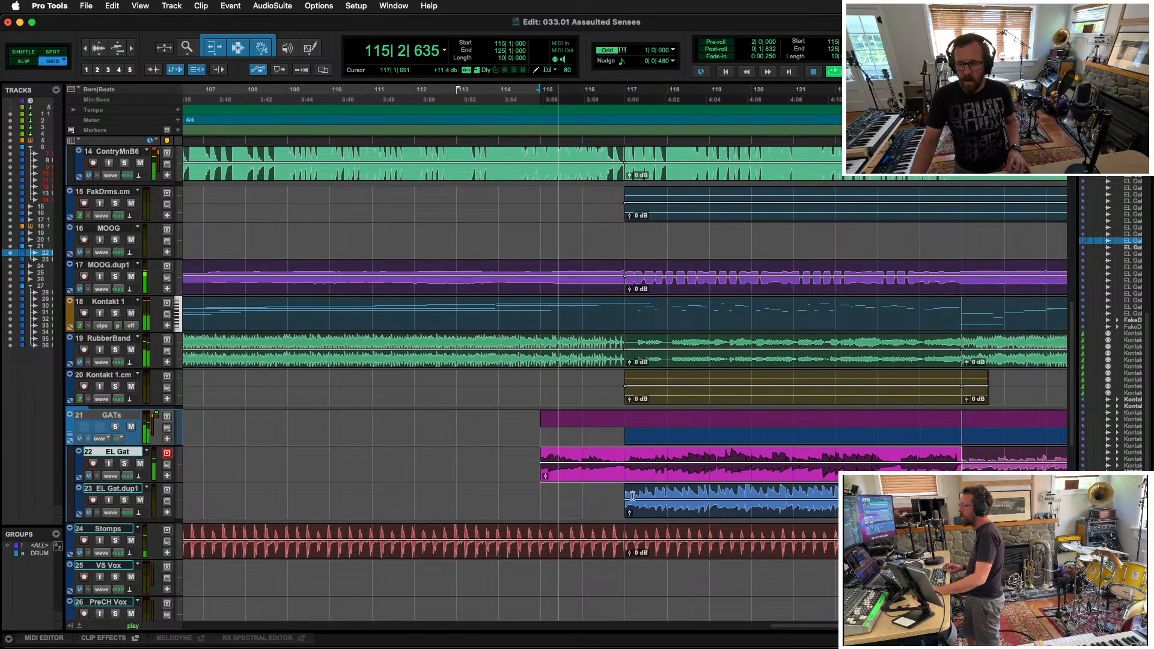
pyautogui.press('super+z')
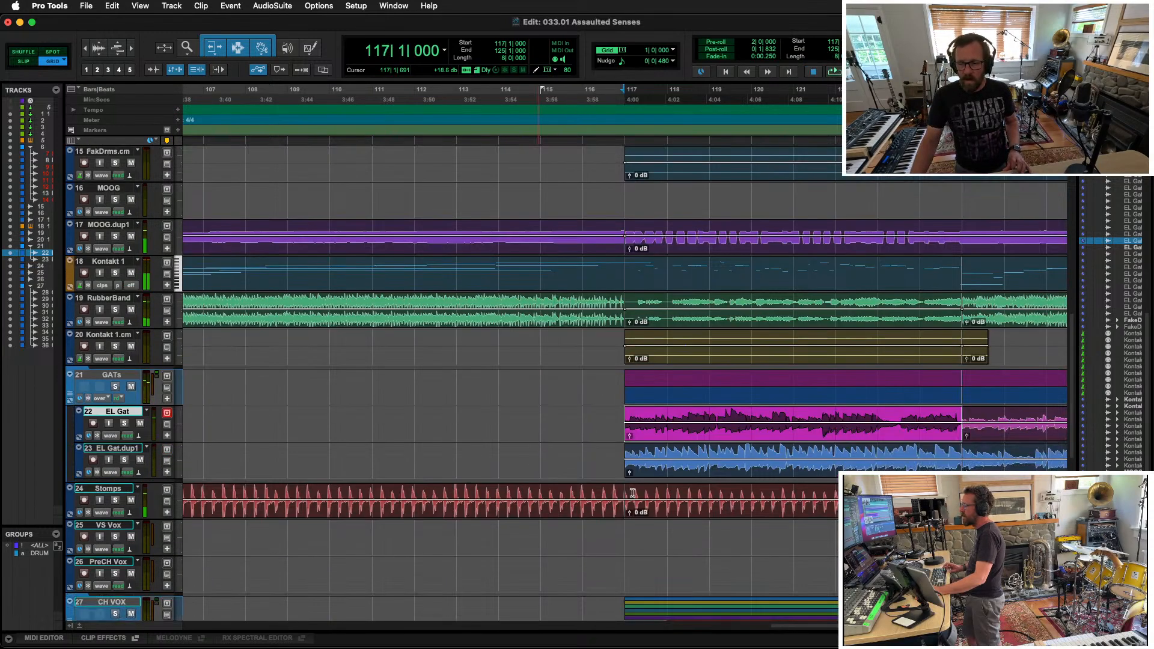
pyautogui.press('space')
# Step: Select the closing clips on CH Vox 1 through CH Vox 6 and extend their starts to bar 116
pyautogui.scroll(-5, 632, 496)
pyautogui.scroll(-3, 633, 491)
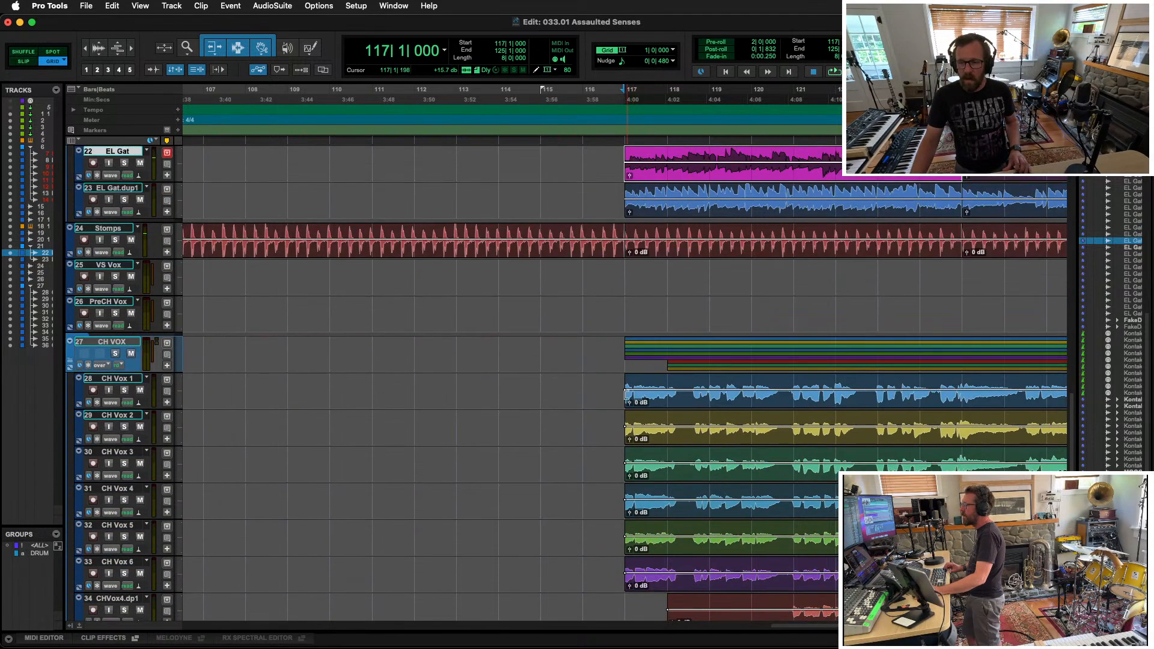
pyautogui.click(657, 404)
pyautogui.scroll(-3, 660, 423)
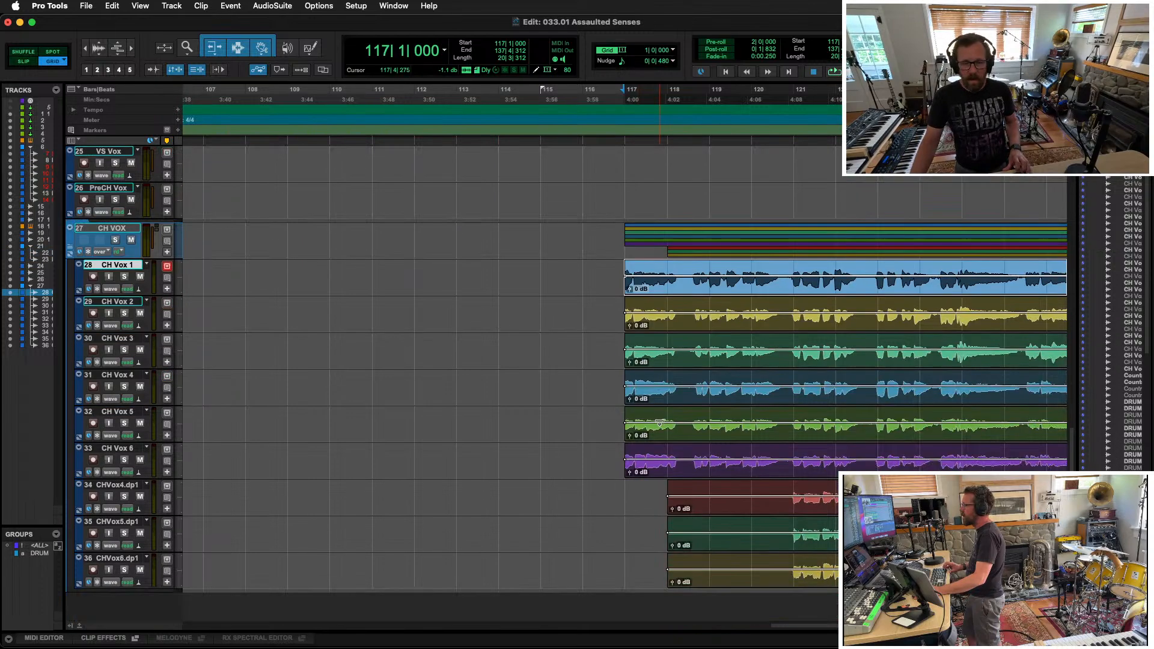
pyautogui.keyDown('shift'); pyautogui.click(669, 328); pyautogui.keyUp('shift')
pyautogui.keyDown('shift'); pyautogui.click(670, 363); pyautogui.keyUp('shift')
pyautogui.keyDown('shift'); pyautogui.click(672, 400); pyautogui.keyUp('shift')
pyautogui.keyDown('shift'); pyautogui.click(673, 438); pyautogui.keyUp('shift')
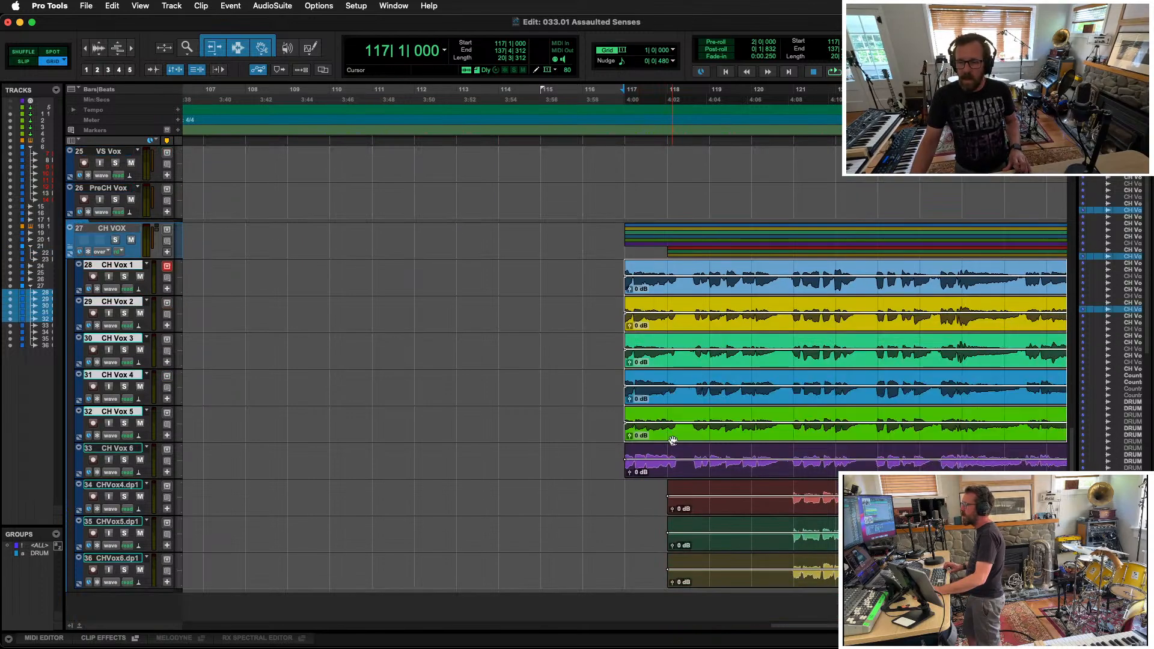
pyautogui.keyDown('shift'); pyautogui.click(670, 472); pyautogui.keyUp('shift')
pyautogui.moveTo(629, 268); pyautogui.dragTo(501, 280)
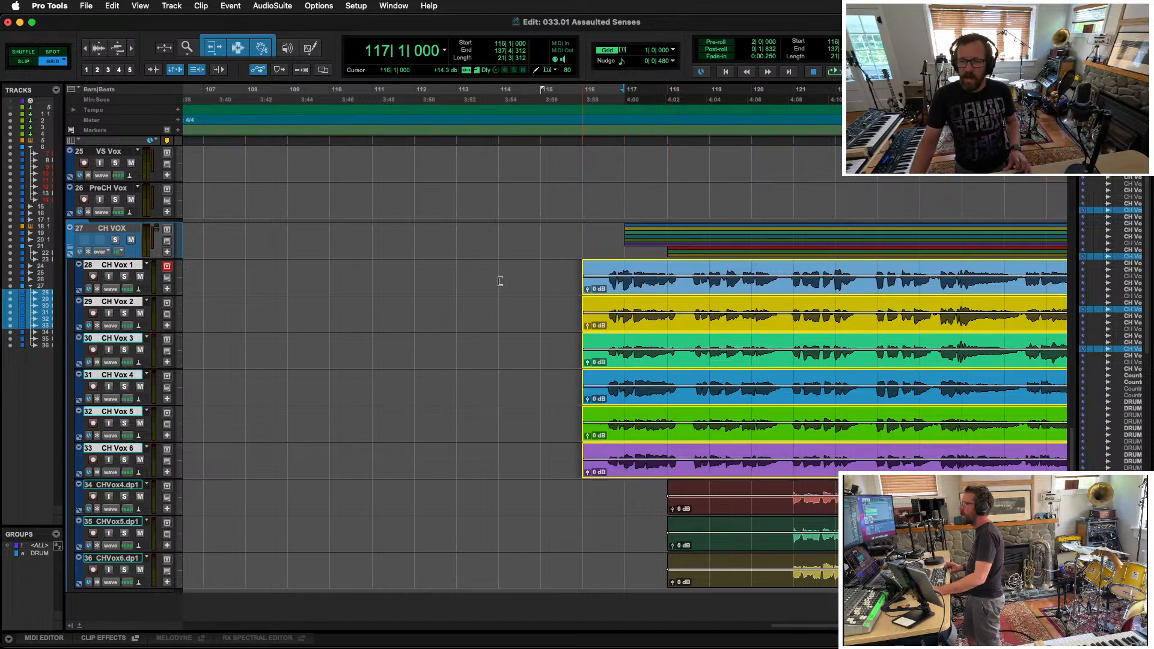
pyautogui.press('super+bracketleft')
# Step: Audition the final chorus from bar 116 and examine the vocal, guitar and MOOG tracks around its entry
pyautogui.press('space')
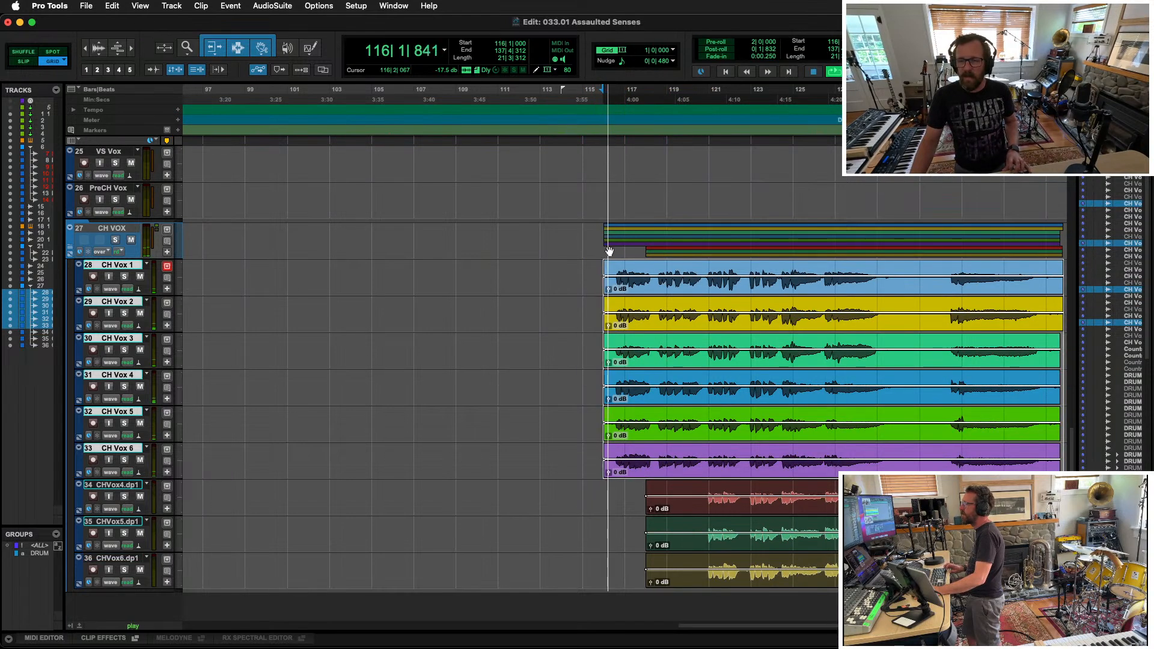
pyautogui.scroll(5, 609, 253)
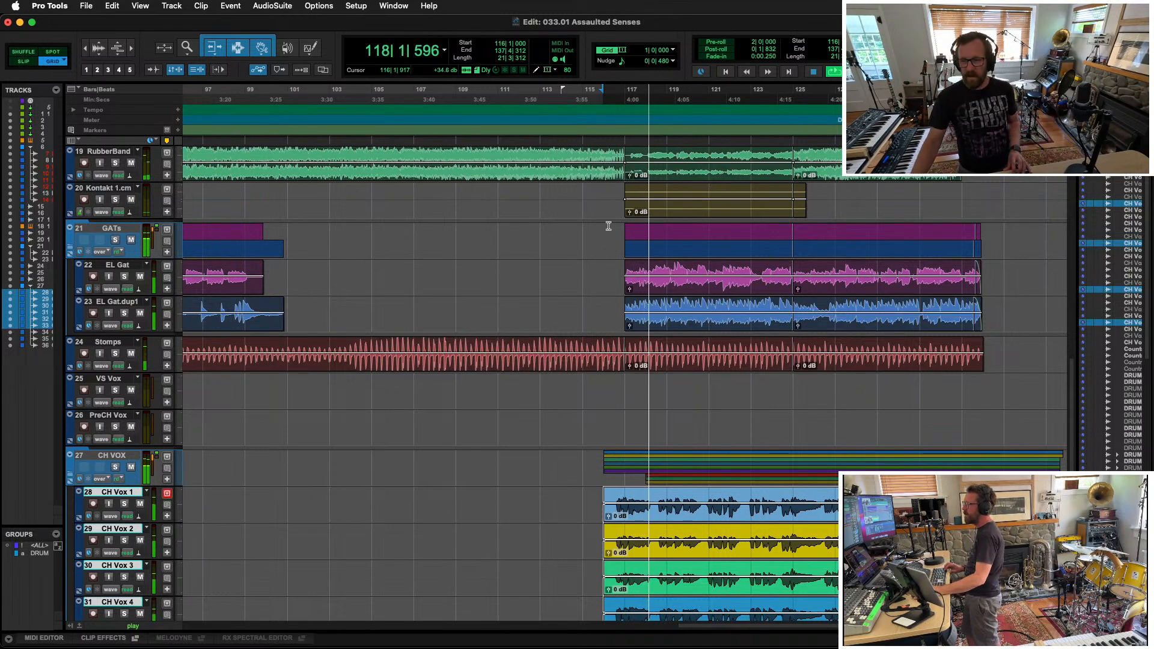
pyautogui.scroll(-7, 614, 487)
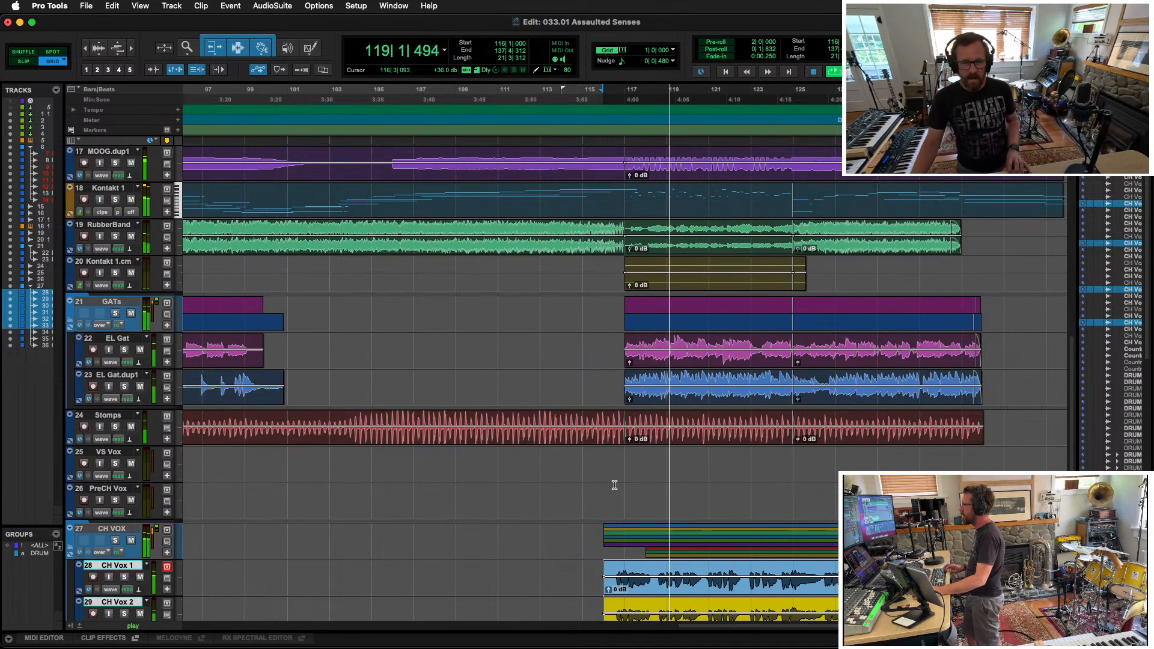
pyautogui.scroll(7, 614, 464)
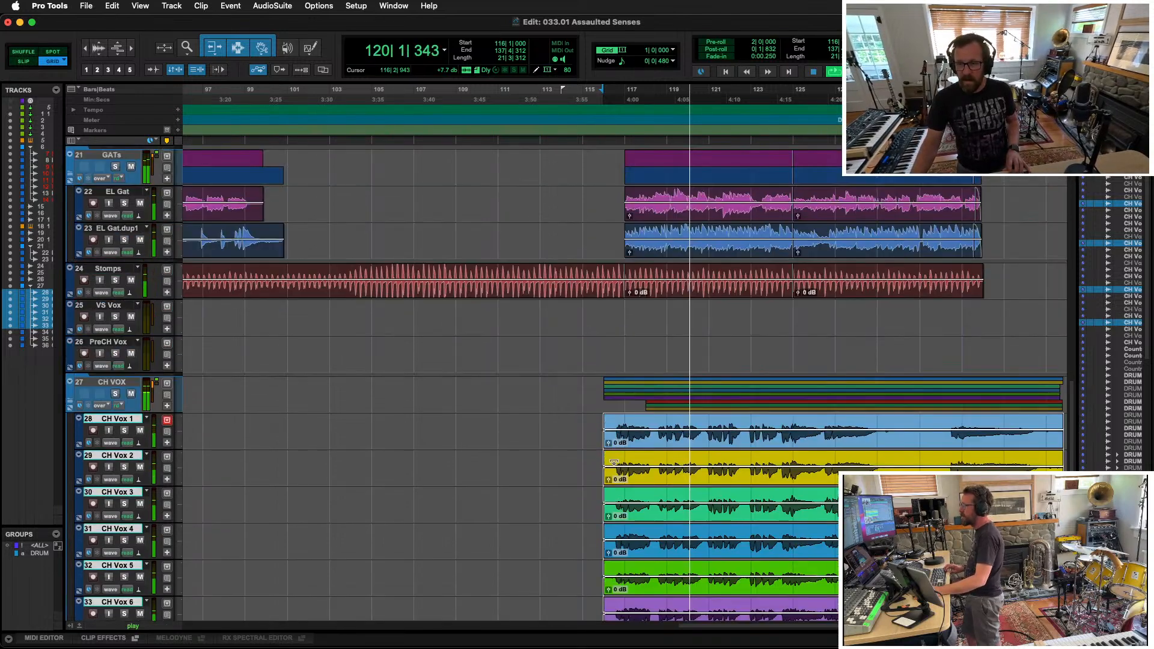
pyautogui.scroll(5, 613, 468)
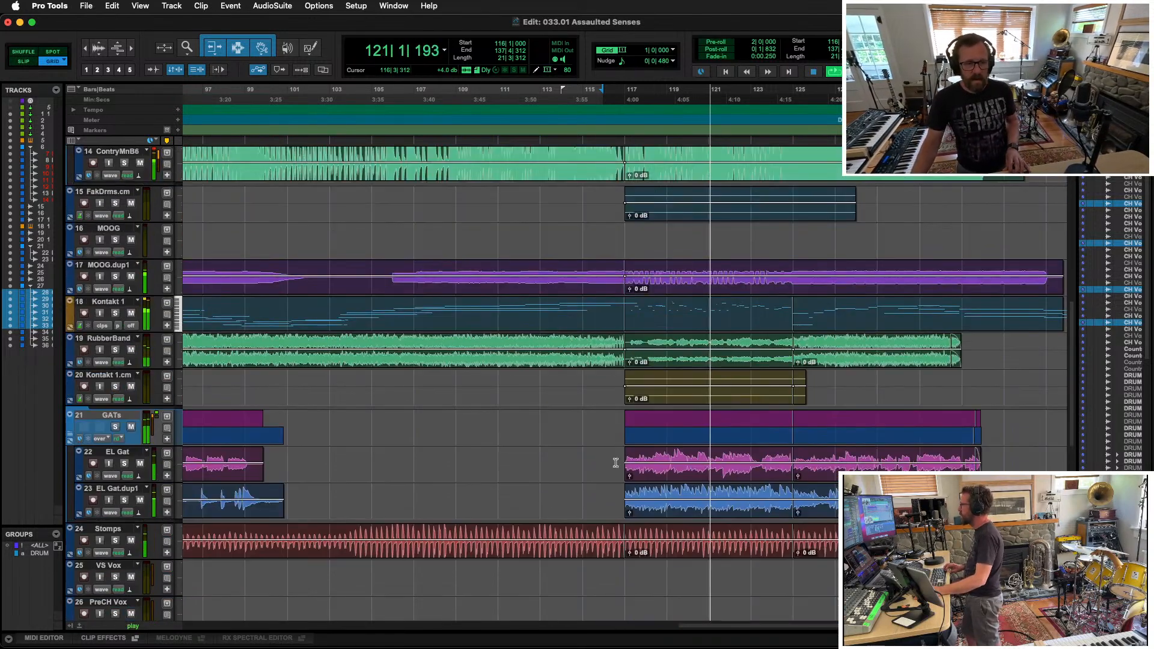
# Step: Copy bar 118 of the MOOG.dup1 clip over bar 117 and audition the transition from bar 116
pyautogui.click(640, 272)
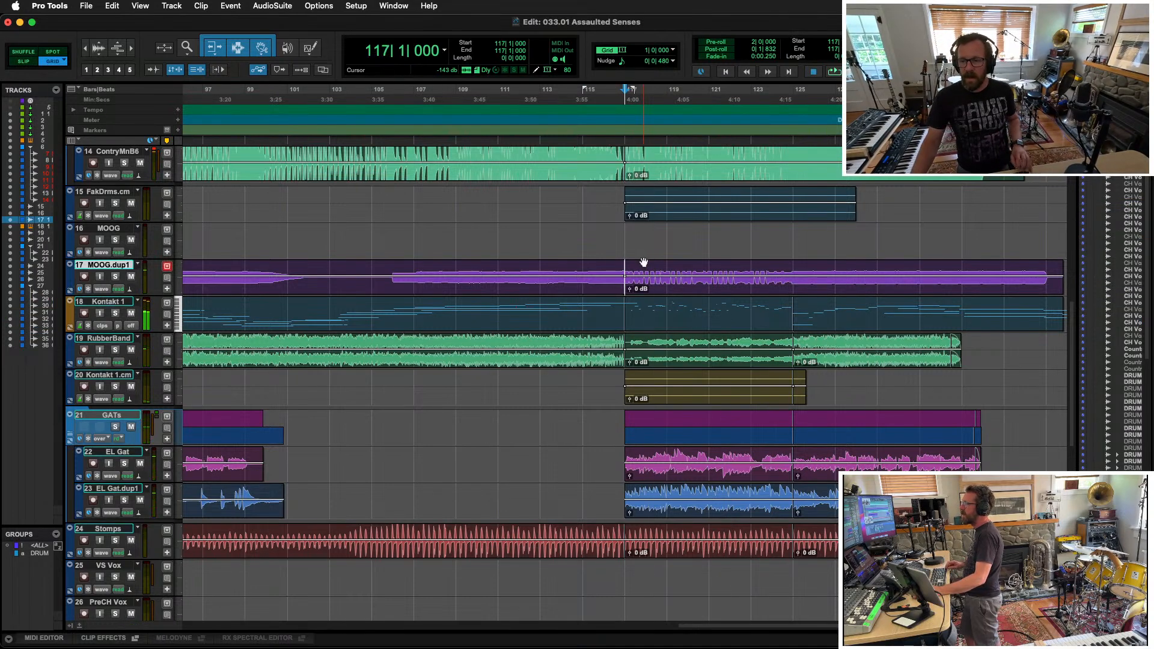
pyautogui.press('t')
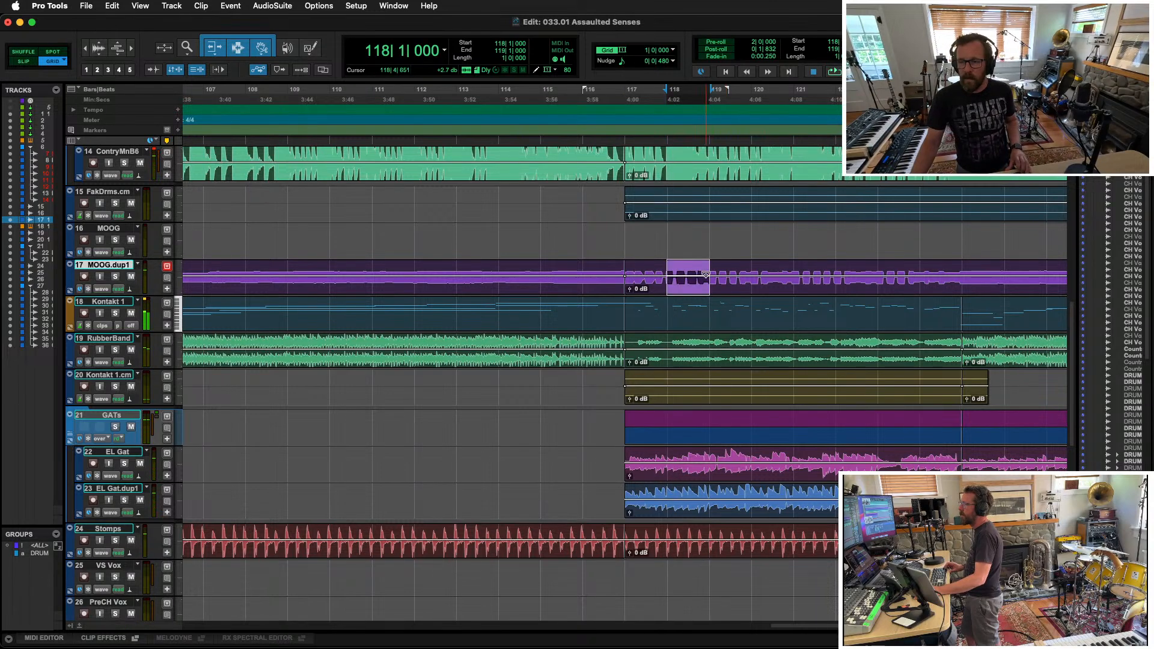
pyautogui.moveTo(647, 293); pyautogui.dragTo(647, 293)
pyautogui.press('space')
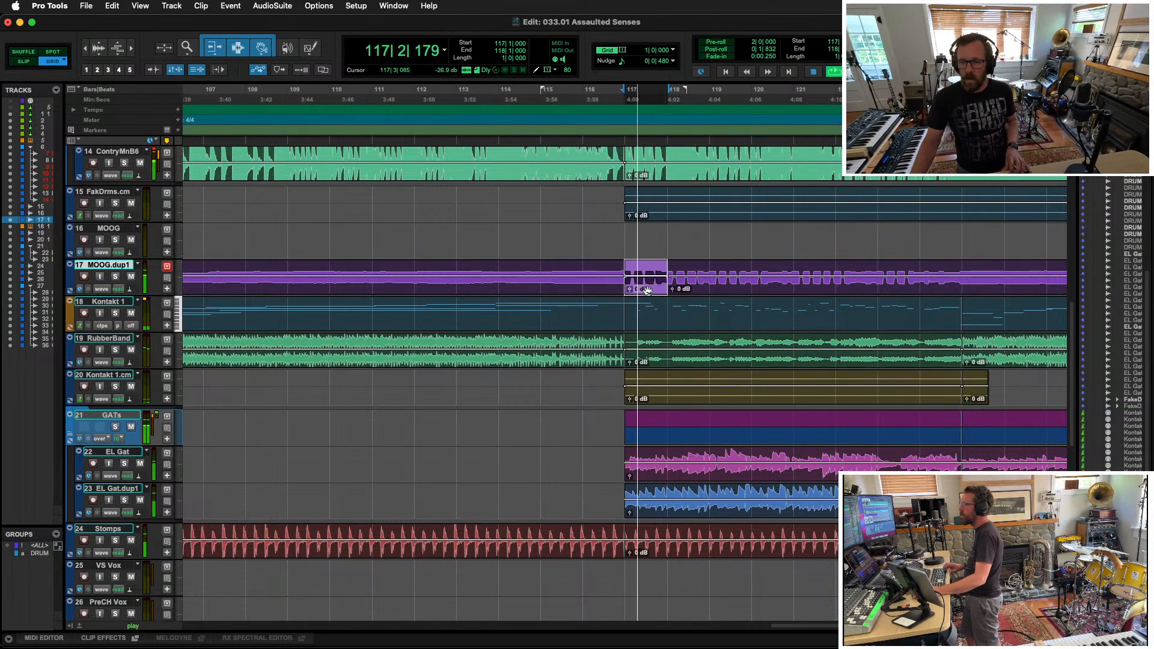
pyautogui.press('space')
pyautogui.press('space')
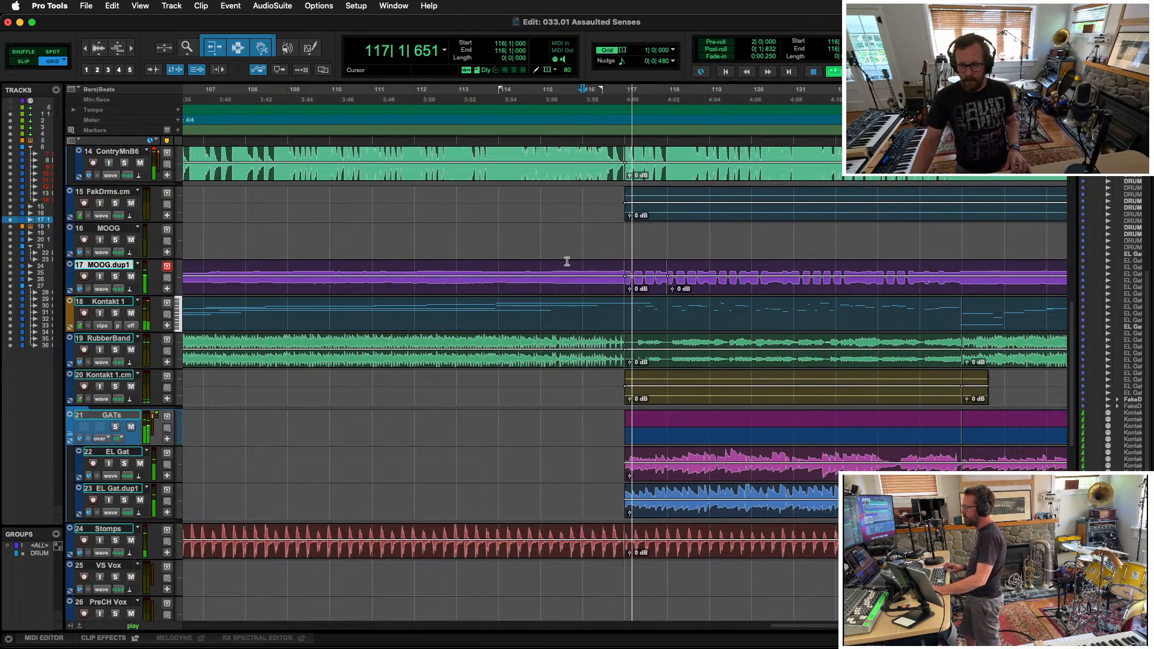
pyautogui.press('r')
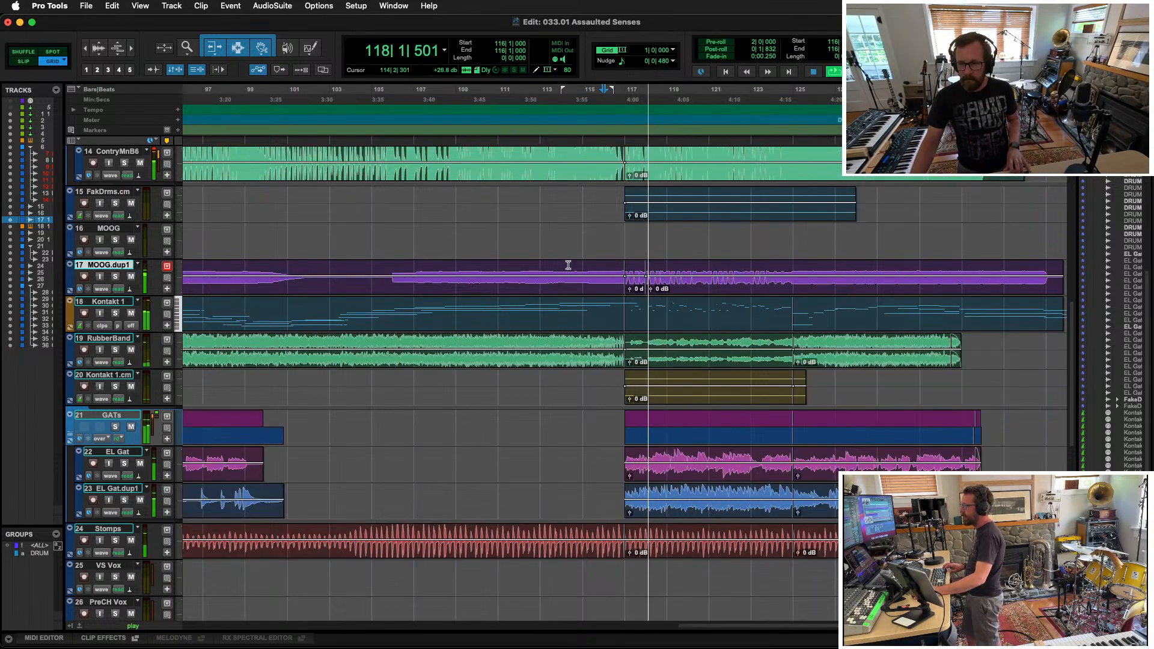
pyautogui.press('r')
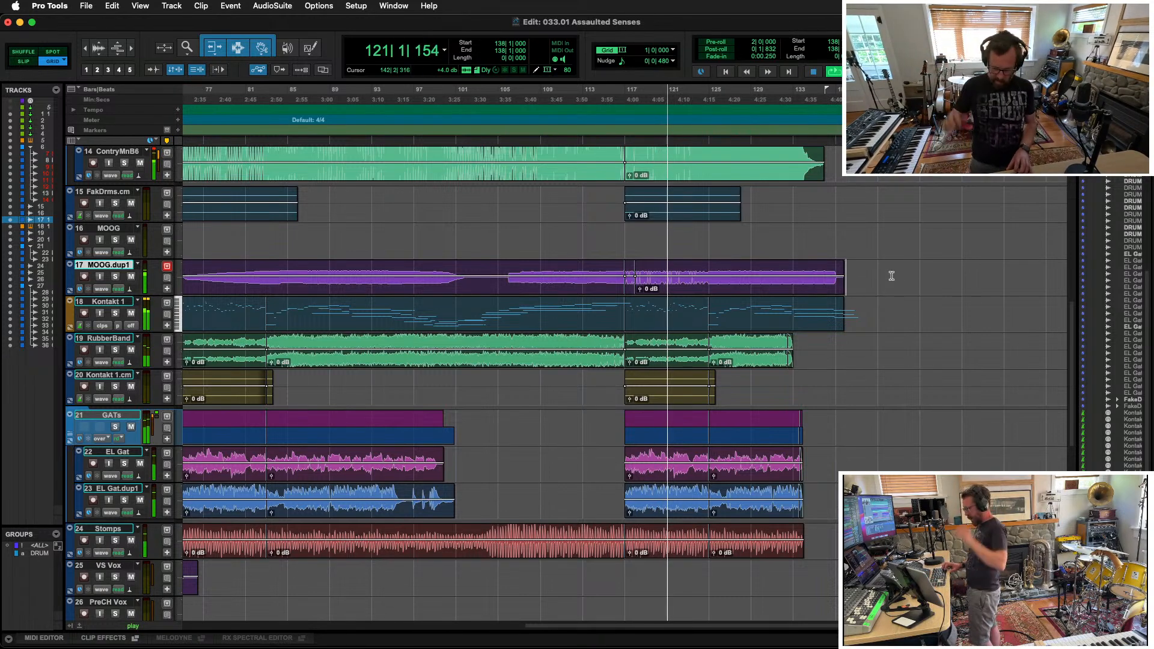
# Step: In the Mix window, add Click 1 to the selection with MOGdp1 and make the selected tracks inactive
pyautogui.press('super+equal')
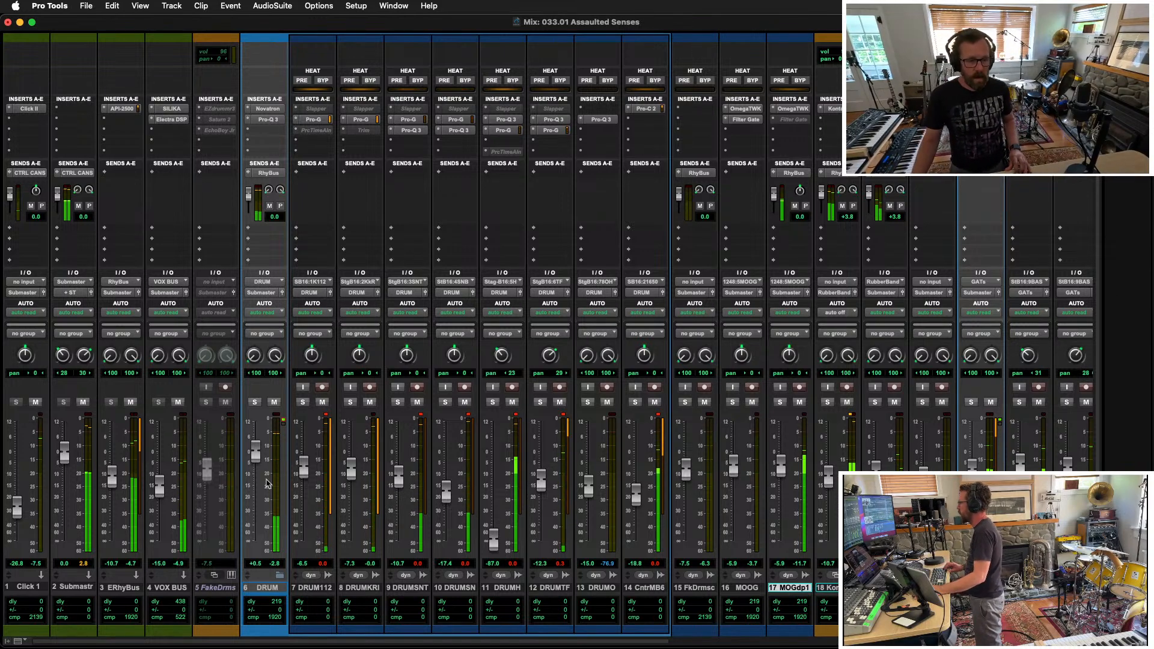
pyautogui.keyDown('super'); pyautogui.click(31, 587); pyautogui.keyUp('super')
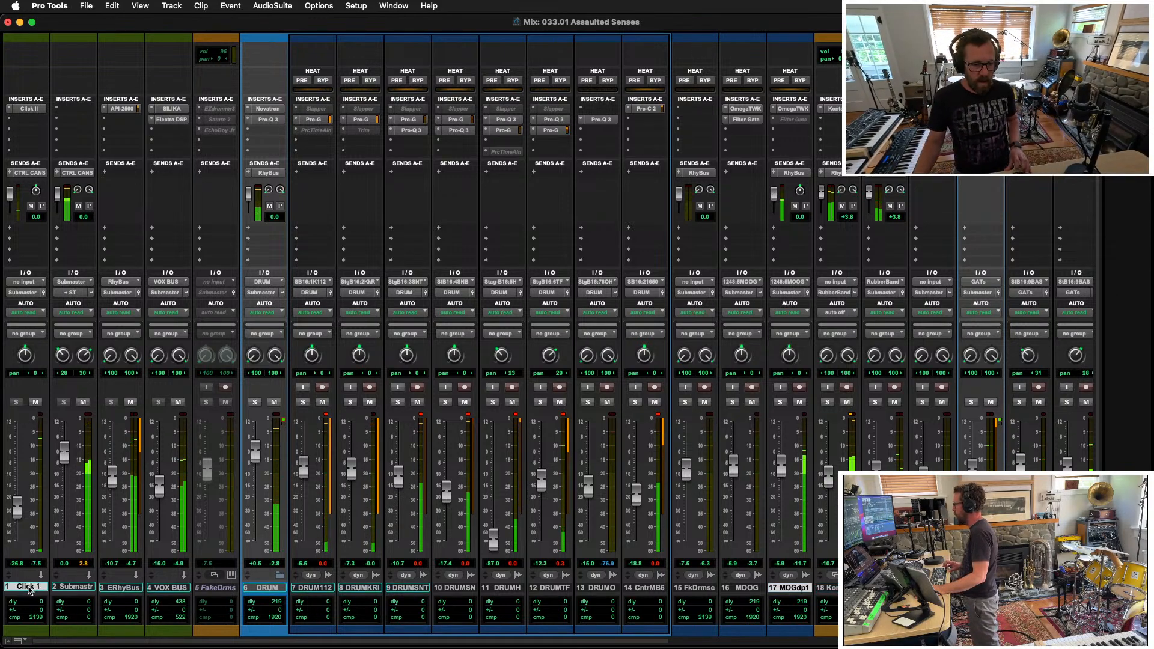
pyautogui.press('super+shift+n')
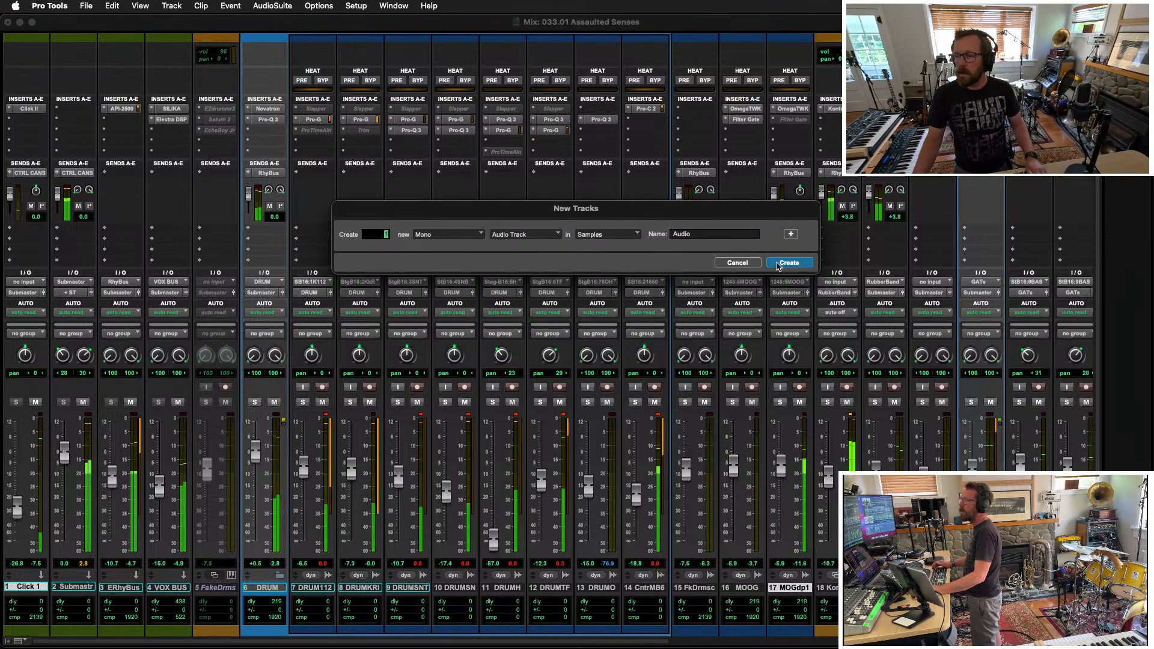
pyautogui.click(739, 262)
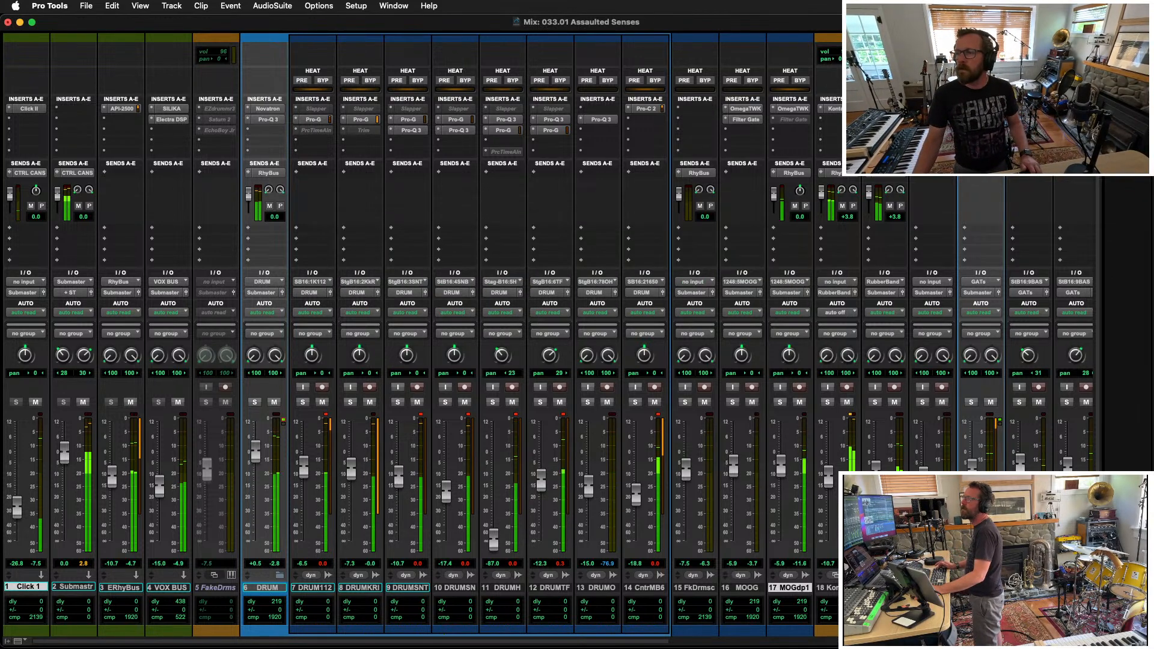
pyautogui.press('super+equal')
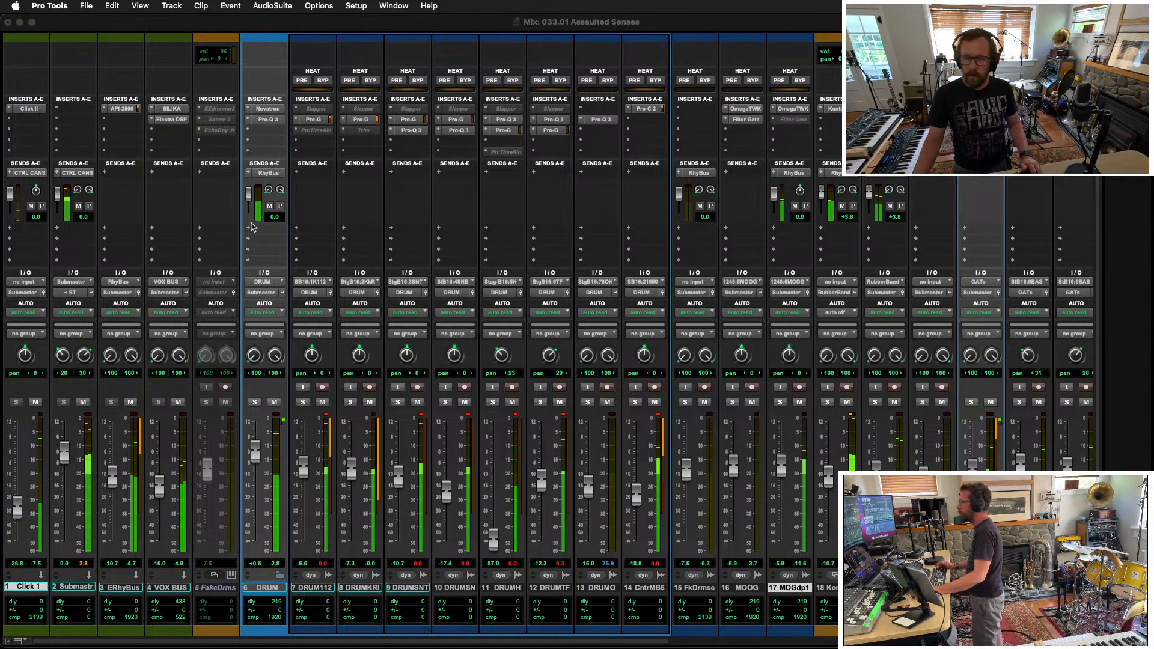
pyautogui.press('super+equal')
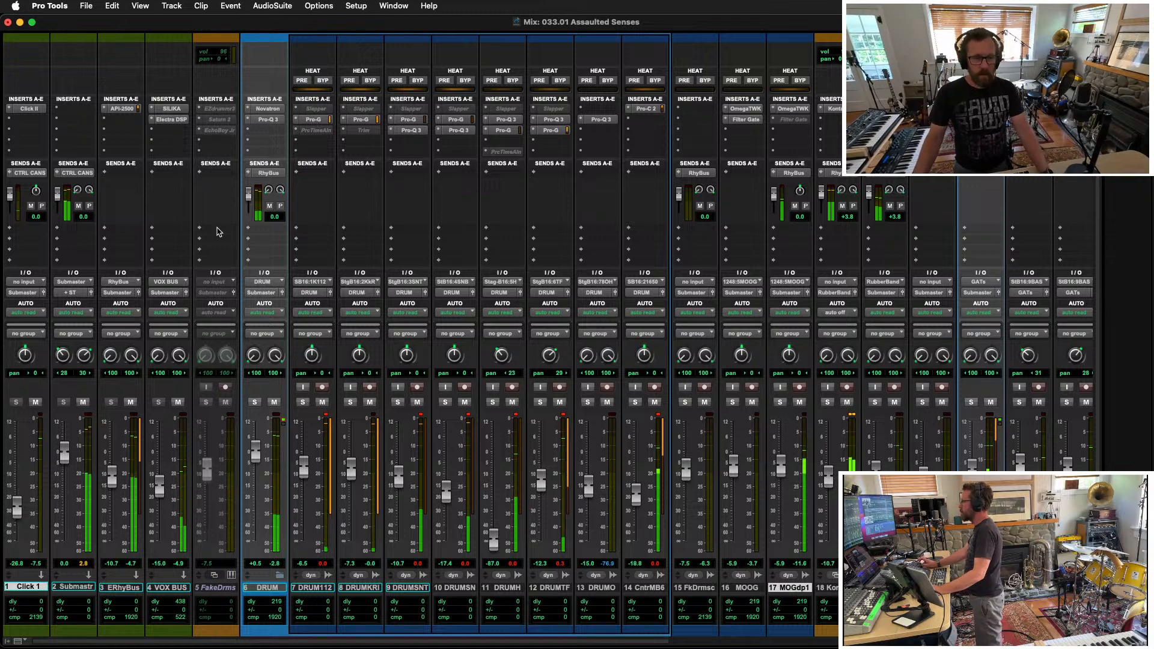
pyautogui.press('ctrl+super+i')
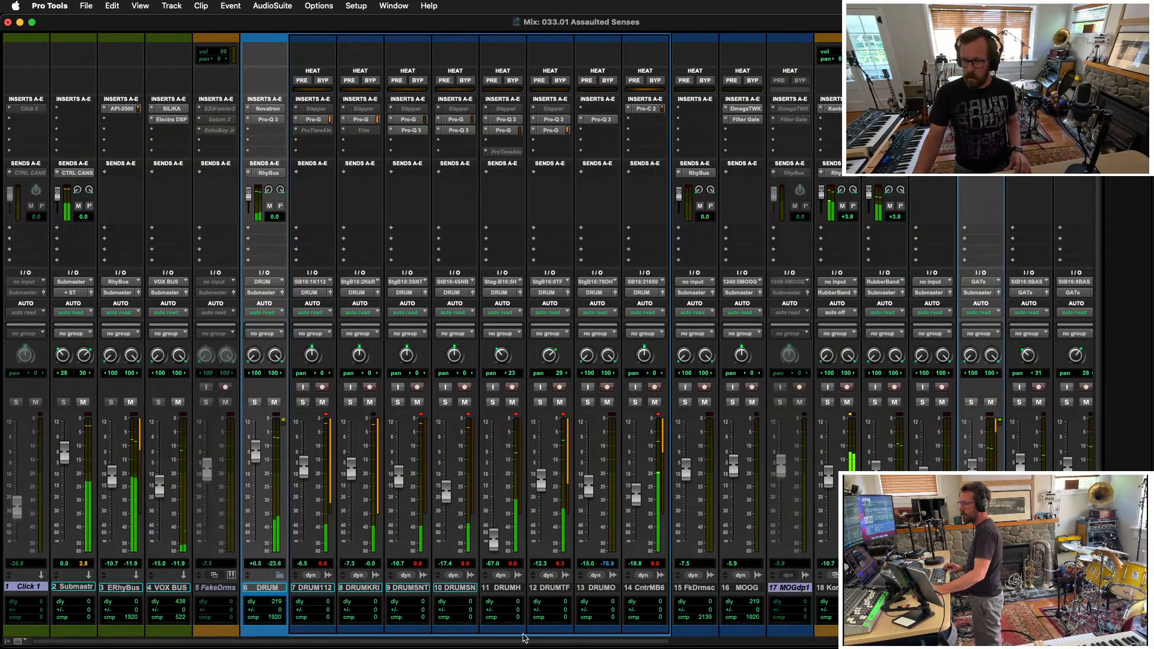
# Step: Deselect Click 1, reactivate only the MOGdp1 track and return to the Edit window
pyautogui.keyDown('super'); pyautogui.click(29, 586); pyautogui.keyUp('super')
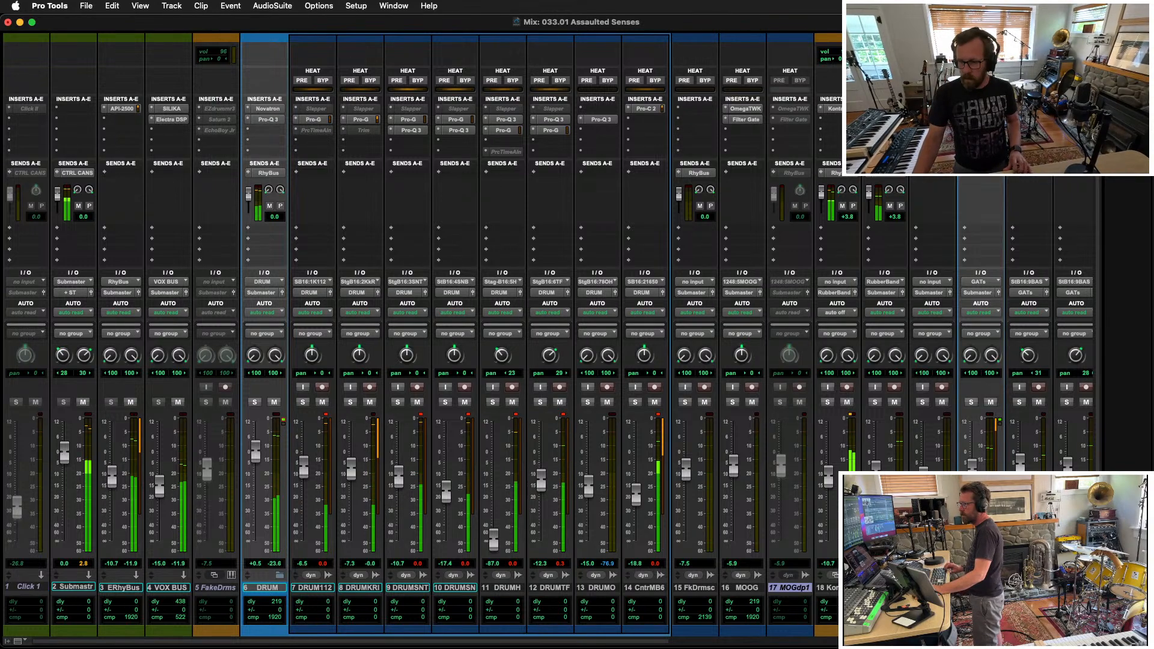
pyautogui.keyDown('ctrl'); pyautogui.keyDown('super'); pyautogui.click(793, 589); pyautogui.keyUp('super'); pyautogui.keyUp('ctrl')
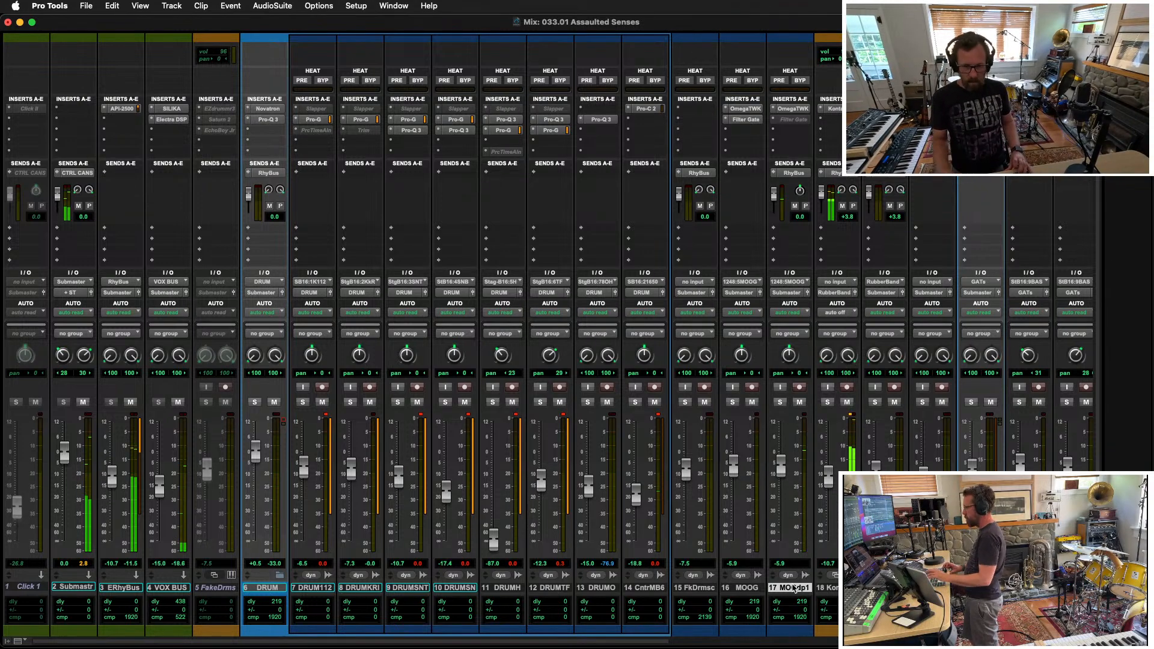
pyautogui.press('super+equal')
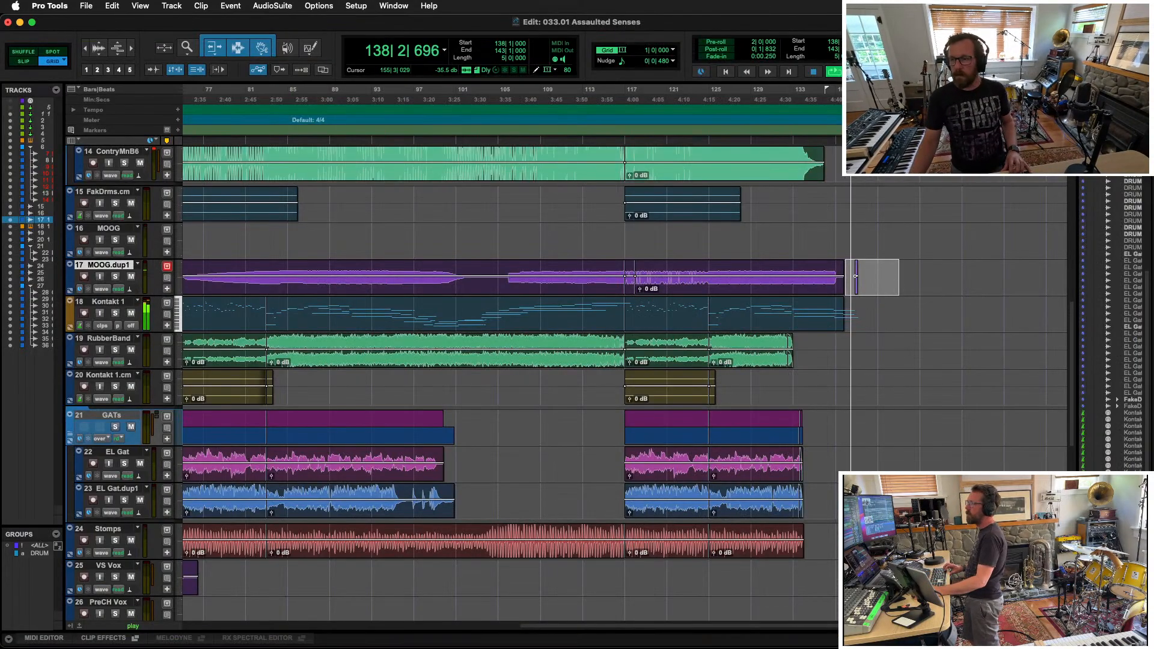
# Step: Stop playback and delete the stray clip on MOOG.dup1 between bars 138 and 142
pyautogui.press('space')
pyautogui.moveTo(845, 276); pyautogui.dragTo(893, 271)
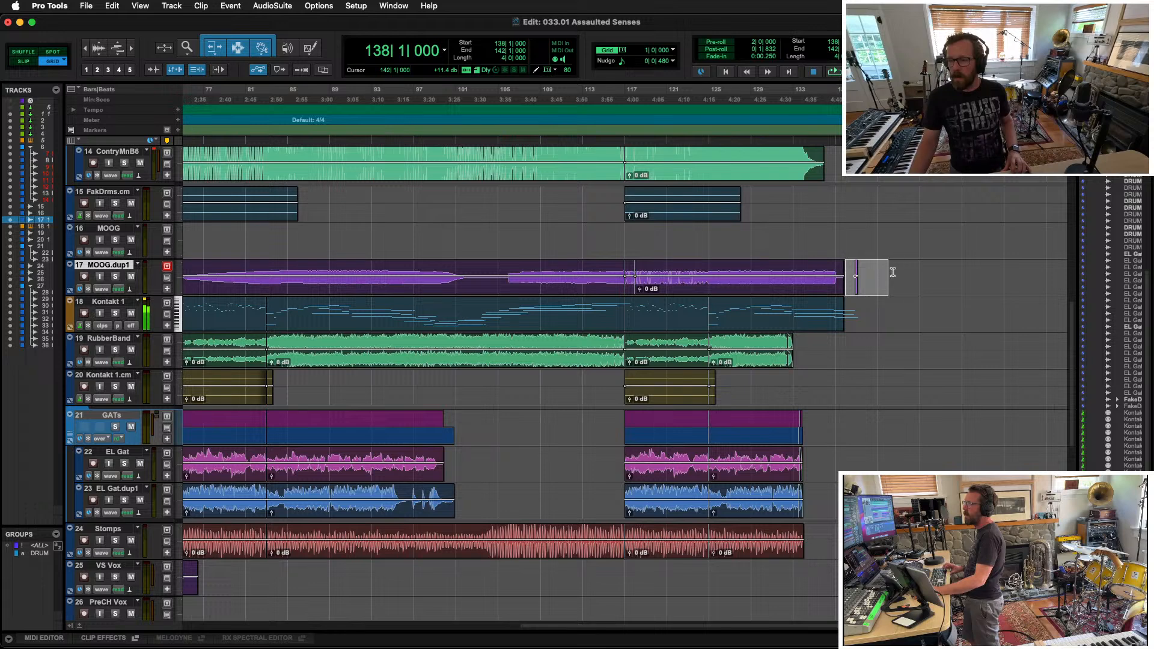
pyautogui.press('Delete')
# Step: Audition the ending from bar 132 and trim the end of the last Kontakt 1 clip back to bar 135
pyautogui.press('super+bracketright')
pyautogui.press('super+bracketright')
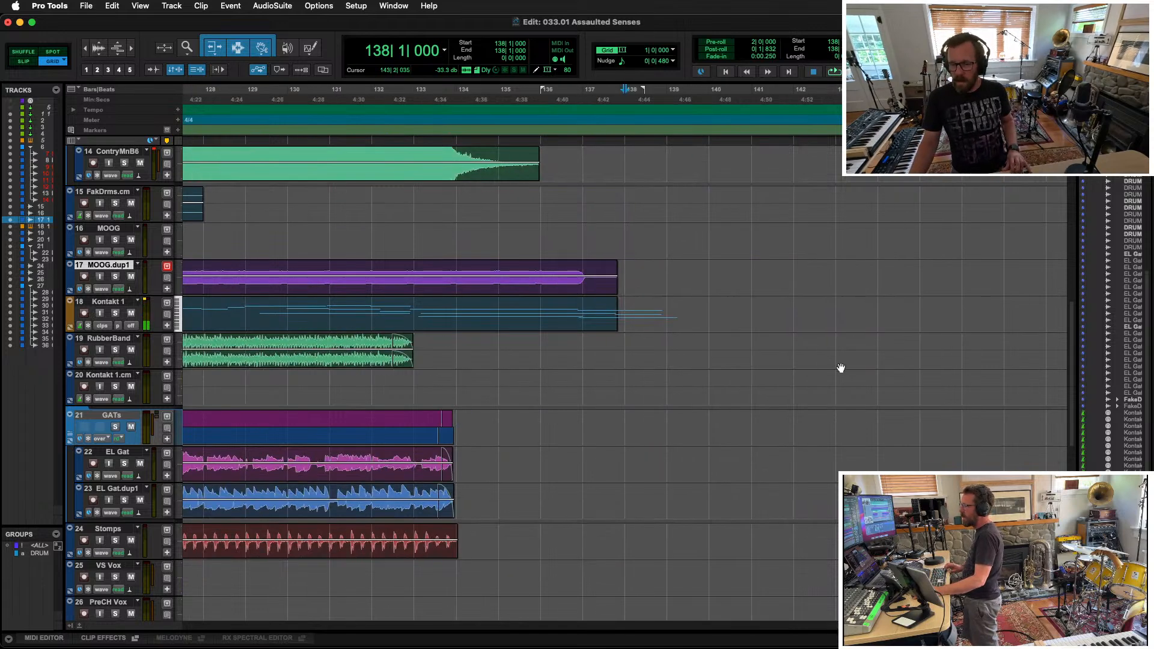
pyautogui.click(374, 239)
pyautogui.press('space')
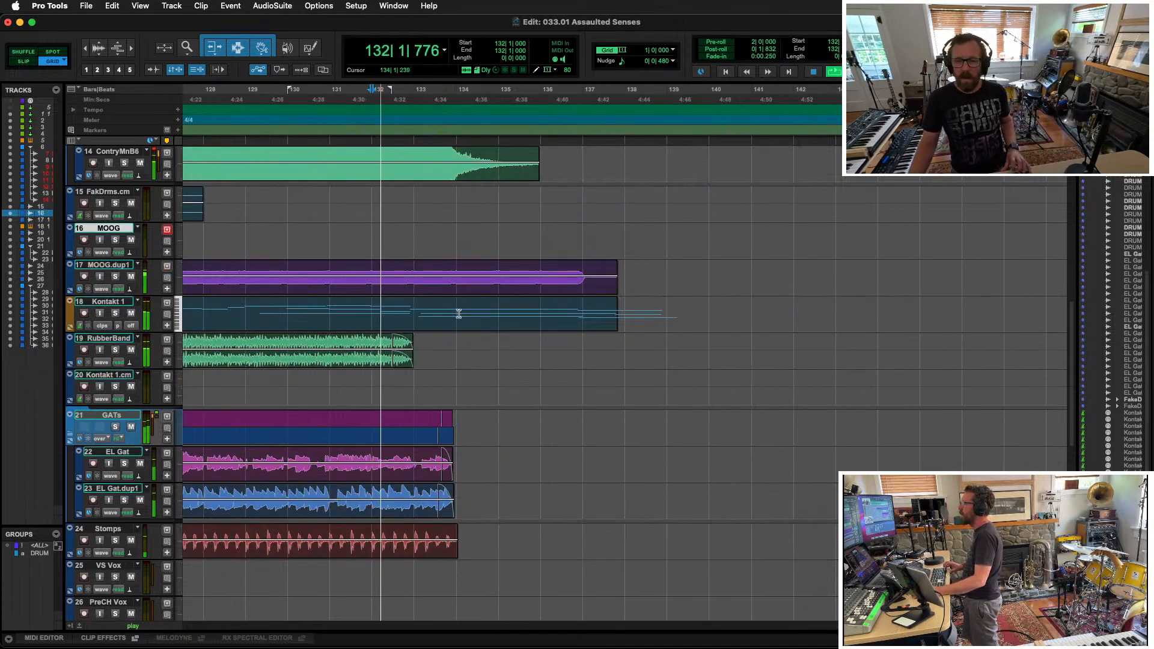
pyautogui.moveTo(610, 308); pyautogui.dragTo(511, 307)
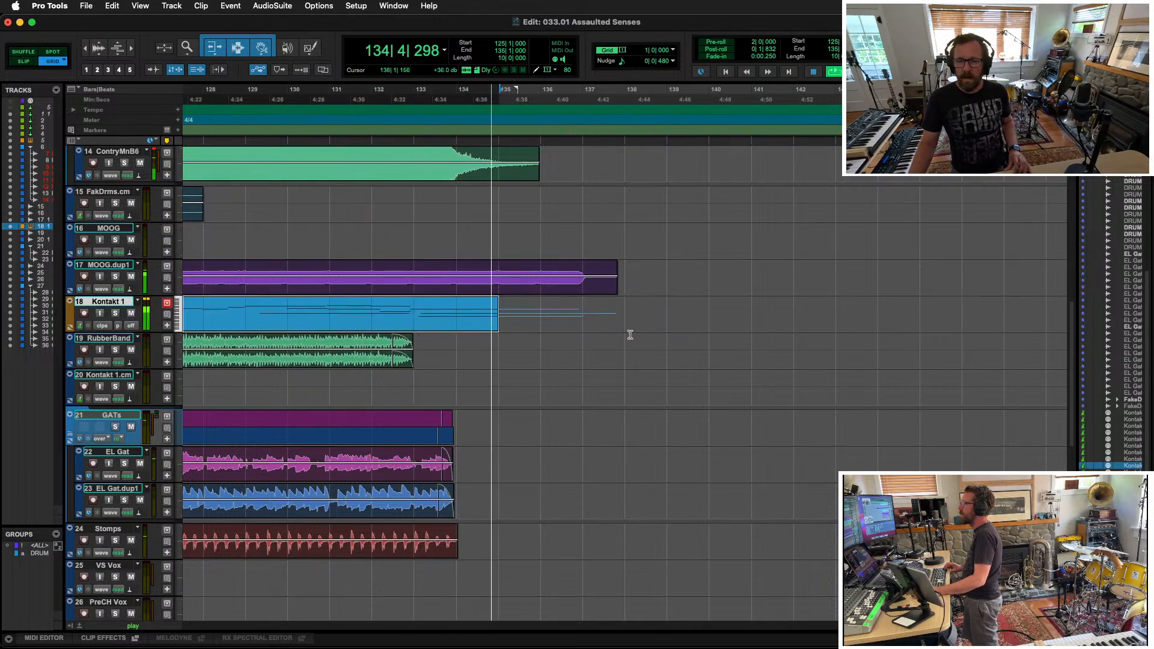
# Step: Stop playback past the end of the song and add a marker at bar 141
pyautogui.click(650, 309)
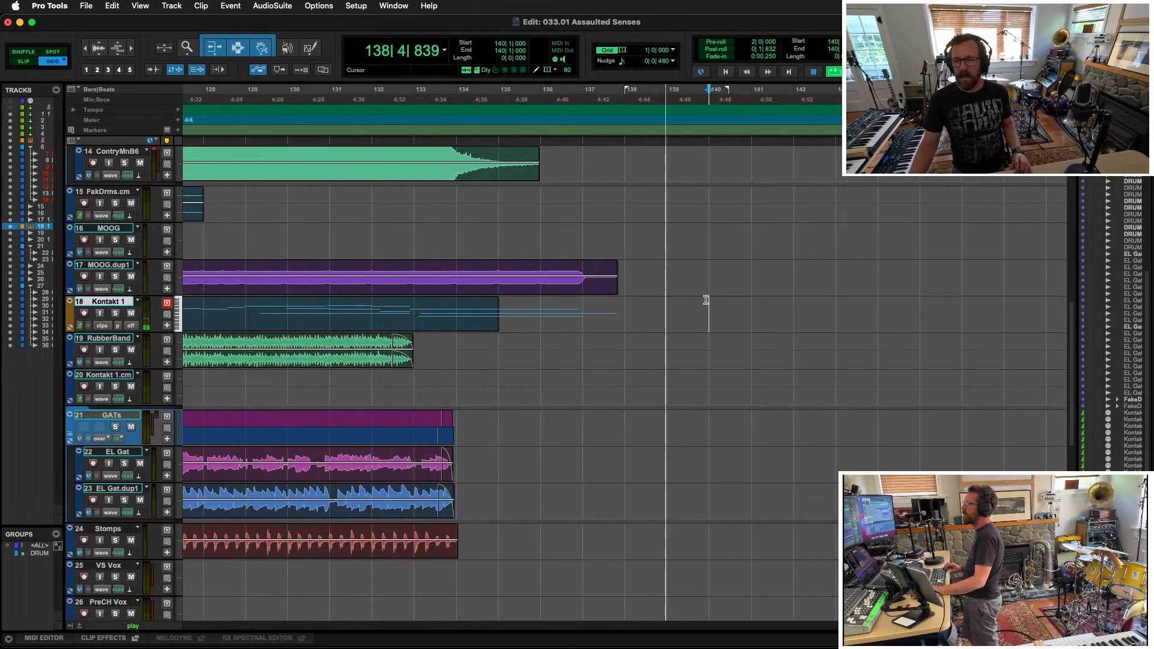
pyautogui.click(752, 307)
pyautogui.press('space')
pyautogui.press('KP_Enter')
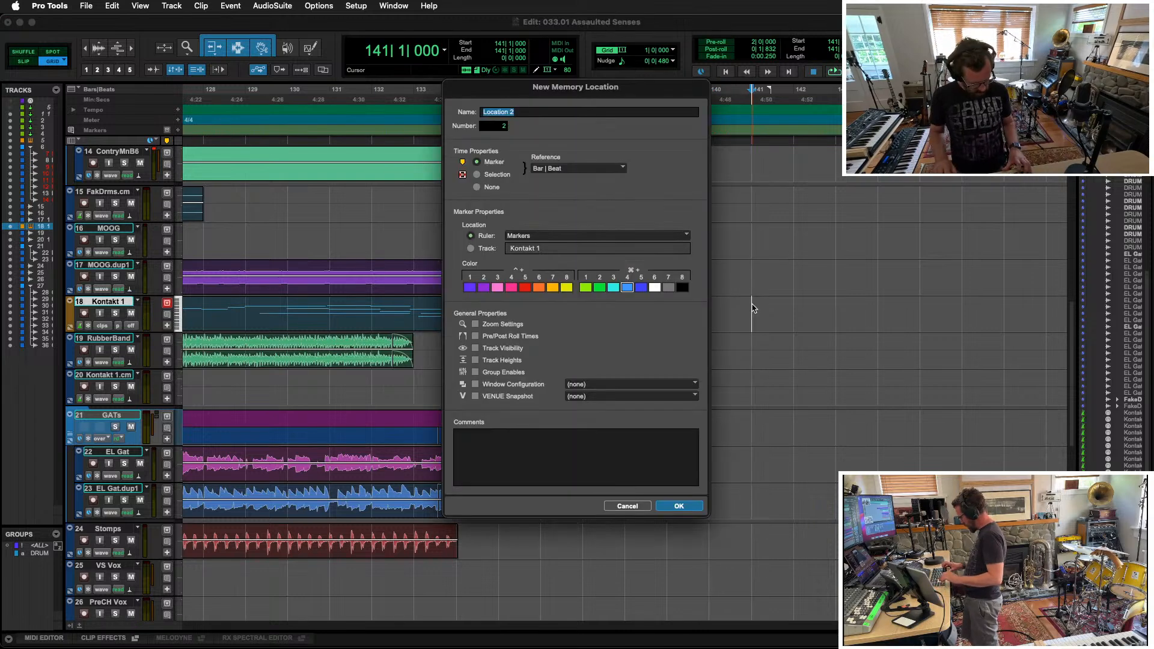
pyautogui.press('Return')
# Step: Audition the song's opening in Slip mode and trim the start of the Stomps clip to 2|4|015, just before the first stomp
pyautogui.press('Return')
pyautogui.press('space')
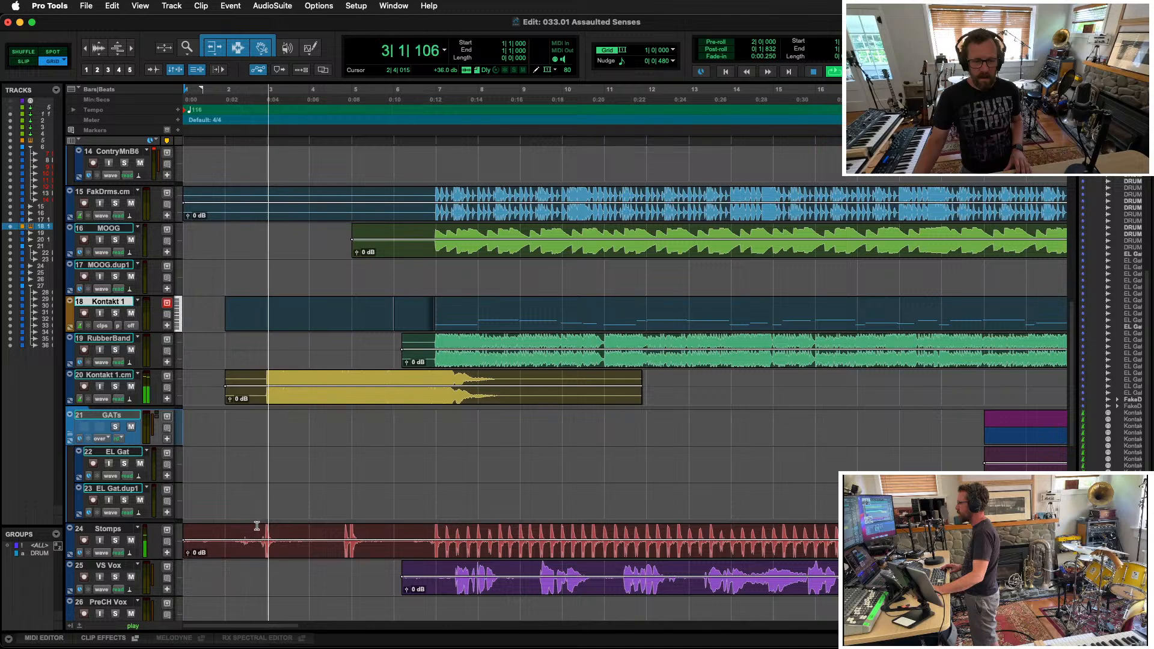
pyautogui.press('space')
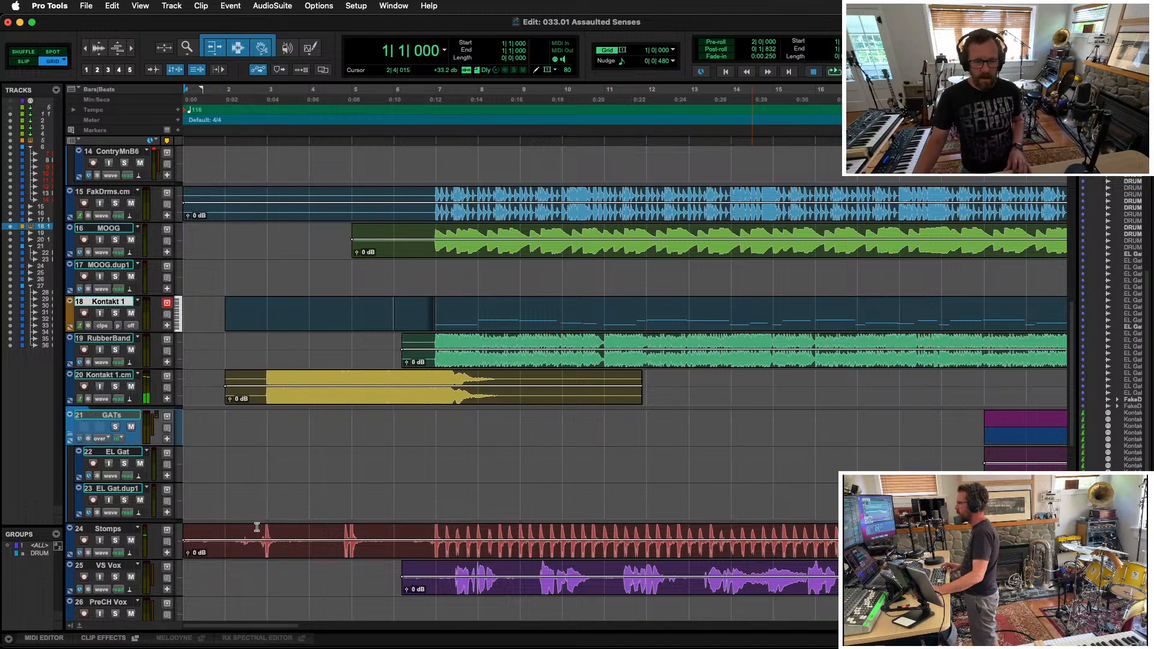
pyautogui.click(23, 62)
pyautogui.click(257, 531)
pyautogui.press('a')
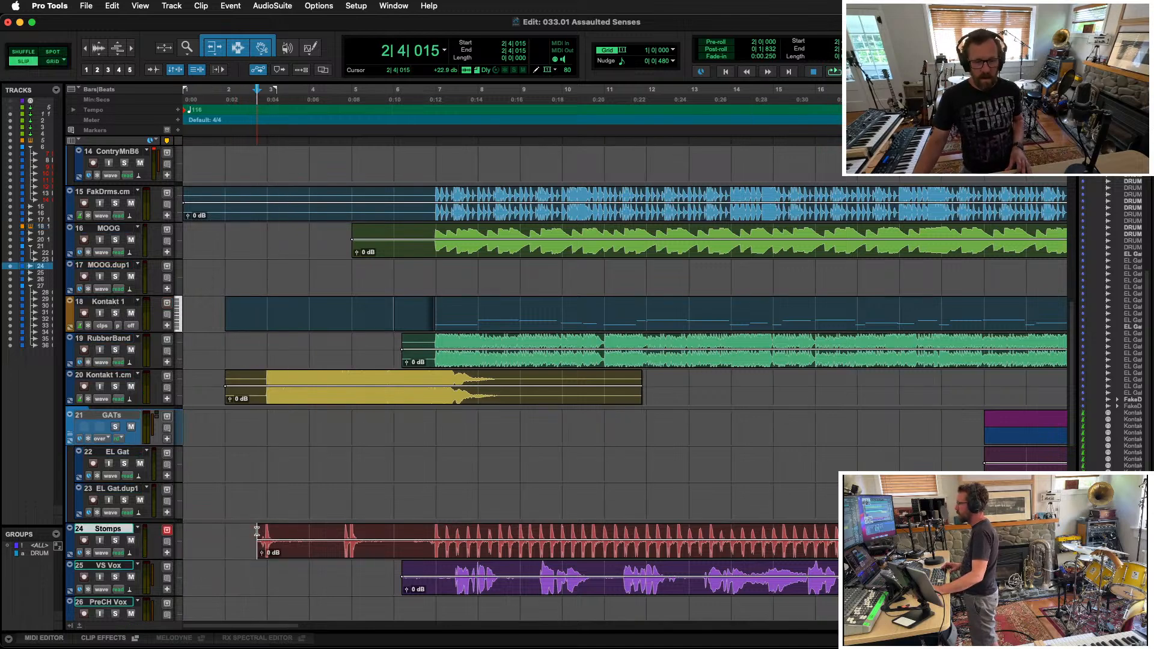
# Step: Add a marker named START at the trimmed beginning of the Stomps clip
pyautogui.press('KP_Enter')
pyautogui.write('S')
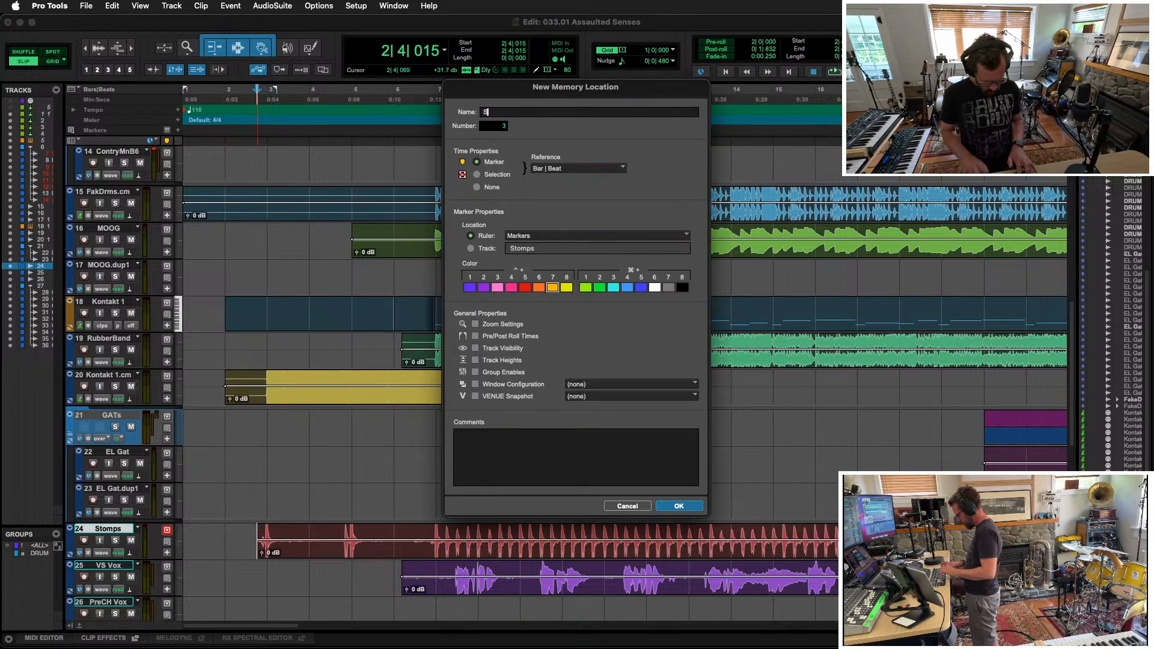
pyautogui.write('TART')
pyautogui.press('Return')
# Step: Start playback, switch to the Mix window and insert the stereo Kramer Tape plugin on the Submaster track
pyautogui.press('space')
pyautogui.hotkey('alt', 'a')
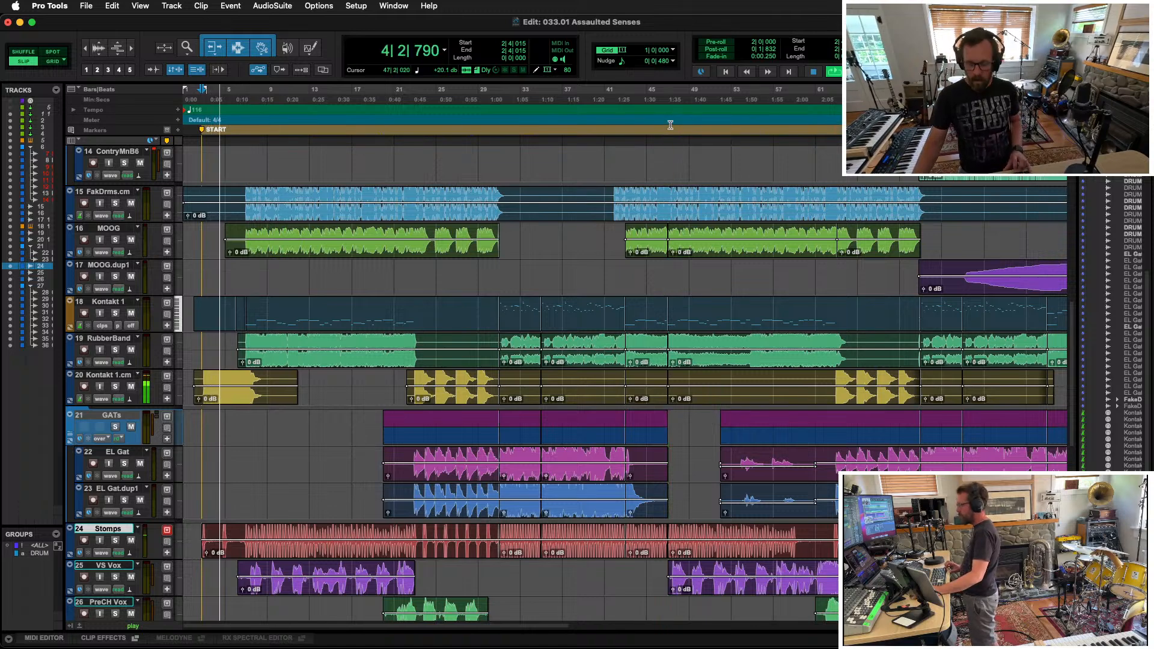
pyautogui.press('super+equal')
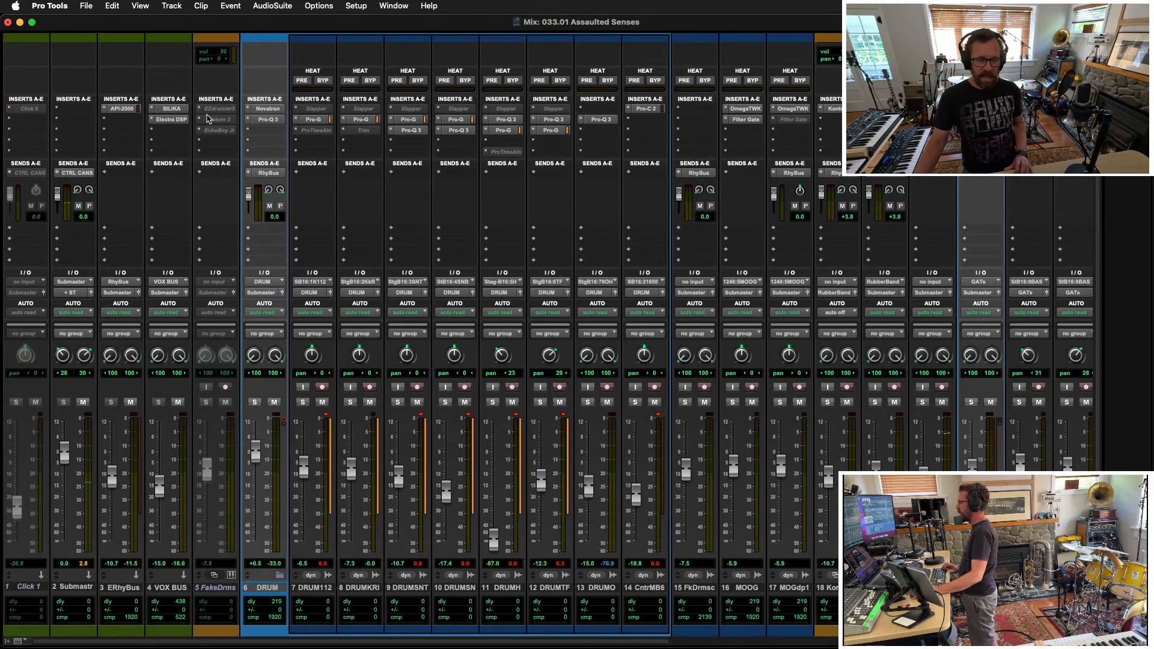
pyautogui.click(74, 110)
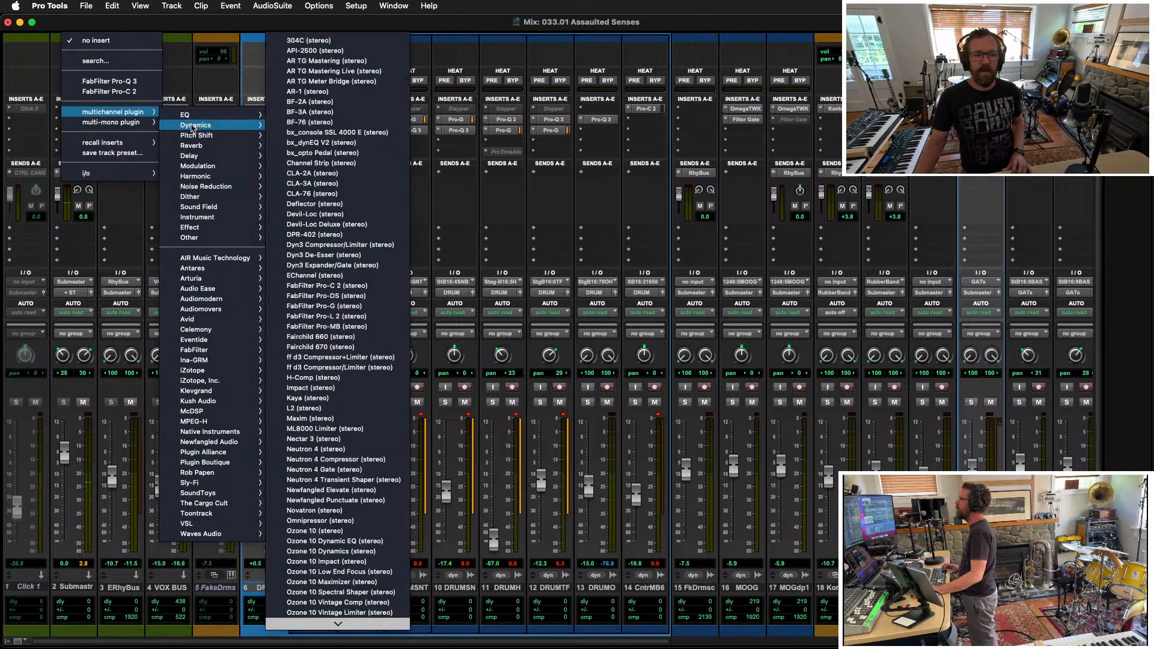
pyautogui.moveTo(204, 179)
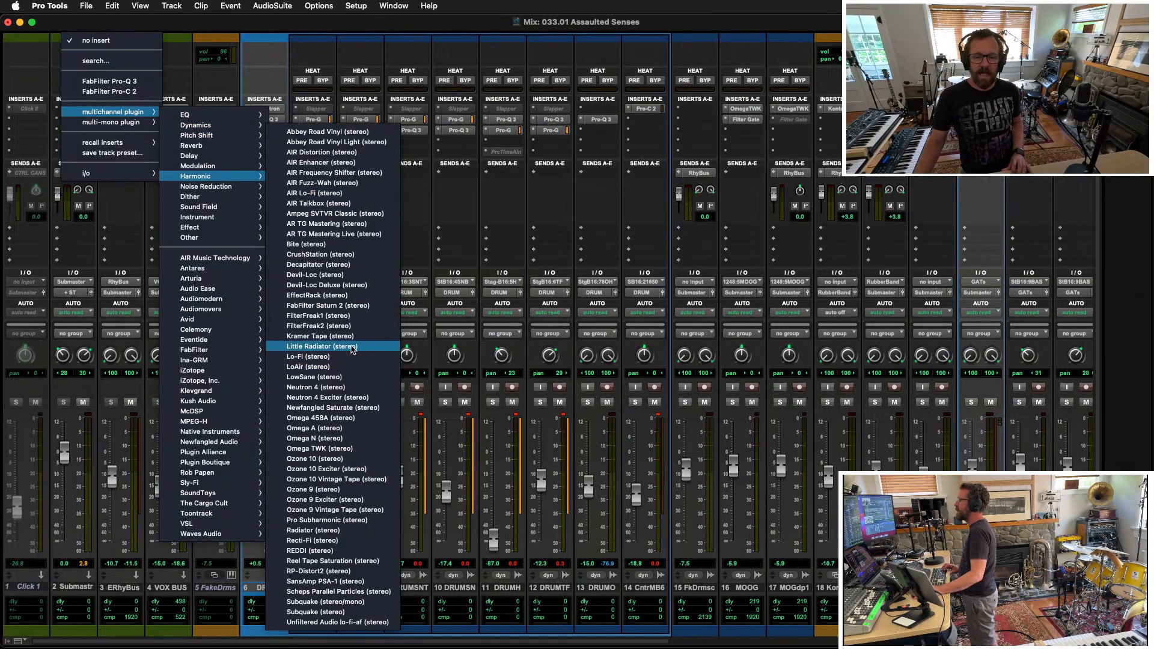
pyautogui.click(328, 336)
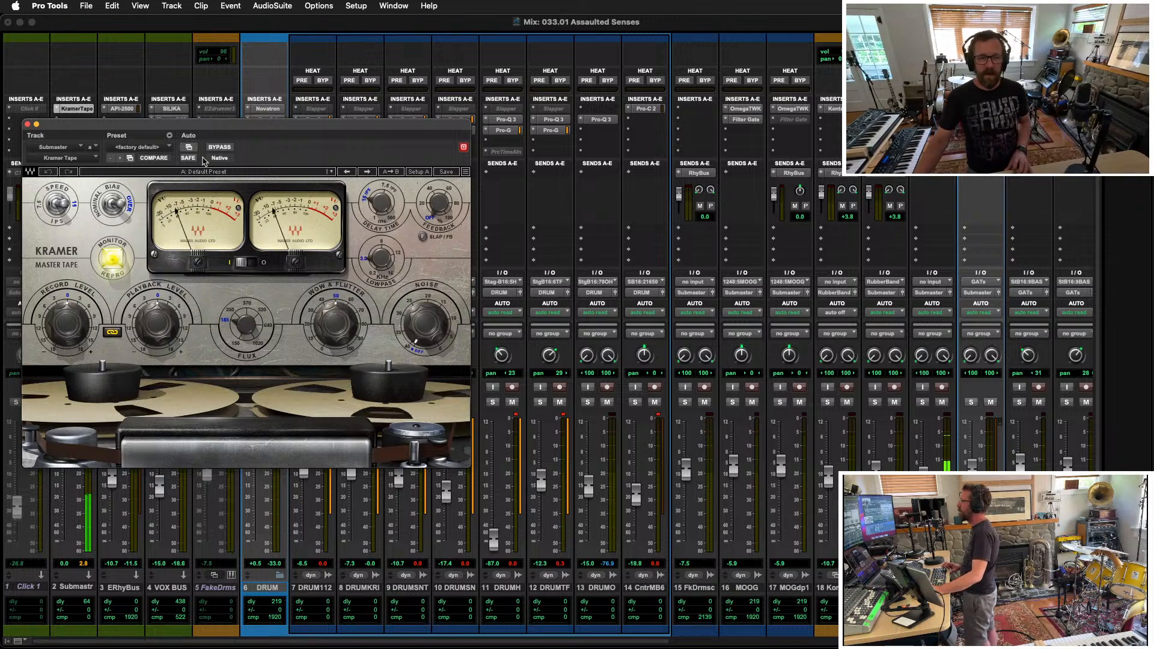
# Step: Compare Kramer Tape's Mastering Clean and Open and Mastering Big and Open presets, settling on Clean and Open
pyautogui.click(187, 173)
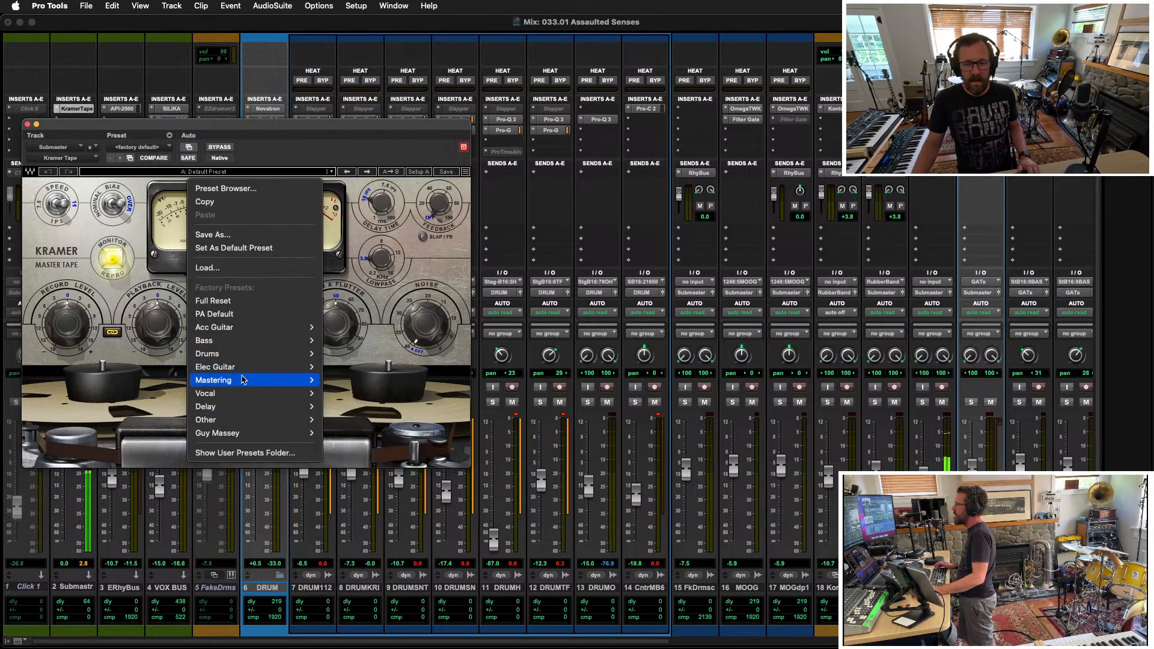
pyautogui.click(413, 392)
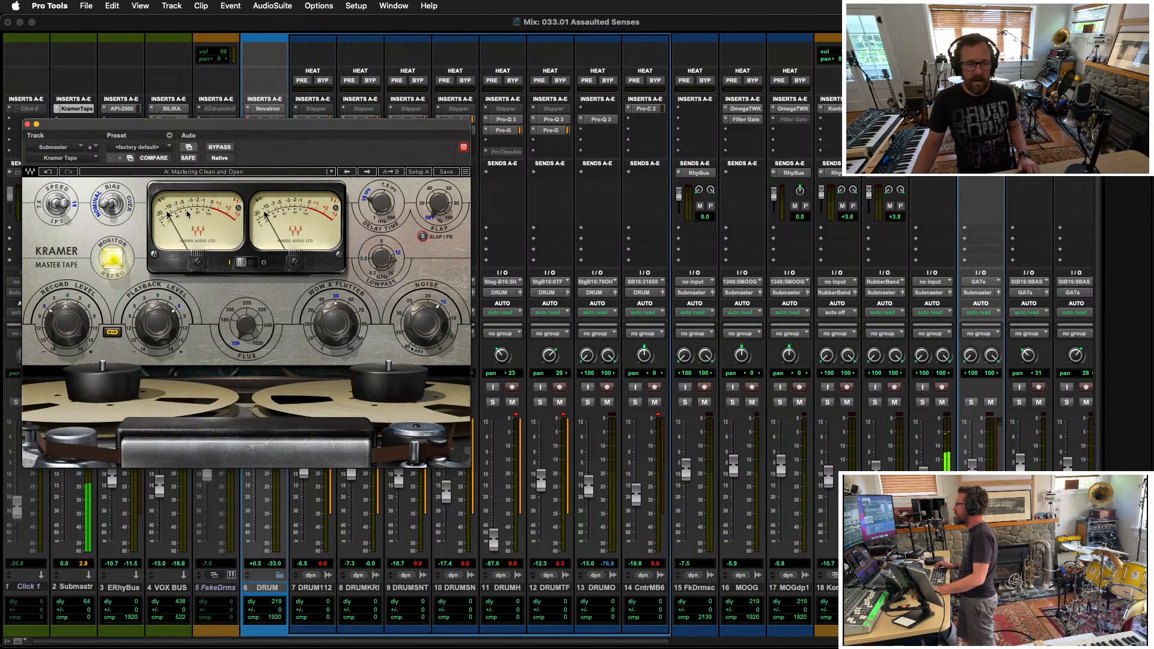
pyautogui.click(348, 172)
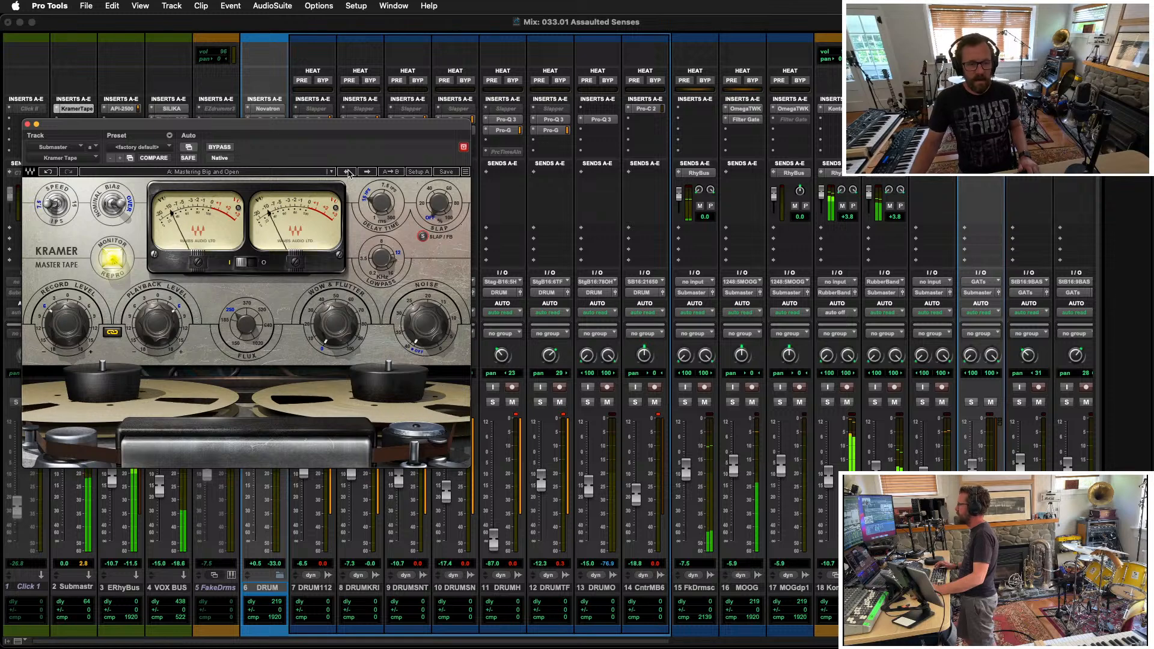
pyautogui.click(423, 338)
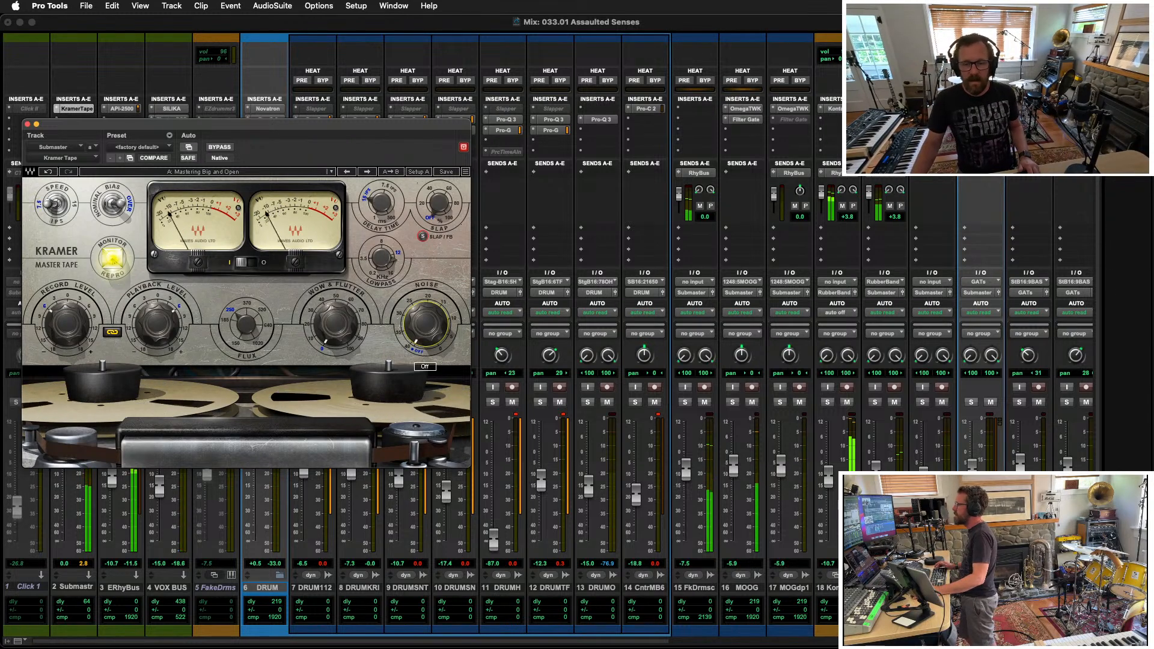
pyautogui.click(366, 172)
# Step: Lower Kramer Tape's Noise, fine-tune its Wow & Flutter and close the plugin
pyautogui.moveTo(434, 318); pyautogui.dragTo(434, 337)
pyautogui.moveTo(337, 308); pyautogui.dragTo(338, 310)
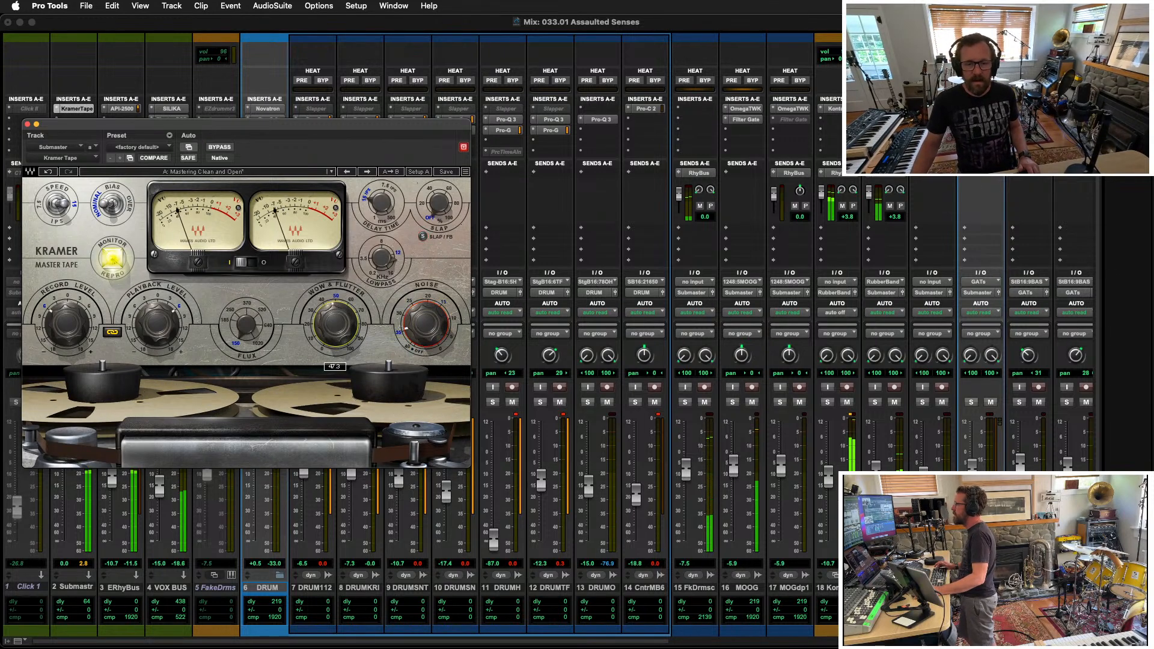
pyautogui.click(27, 125)
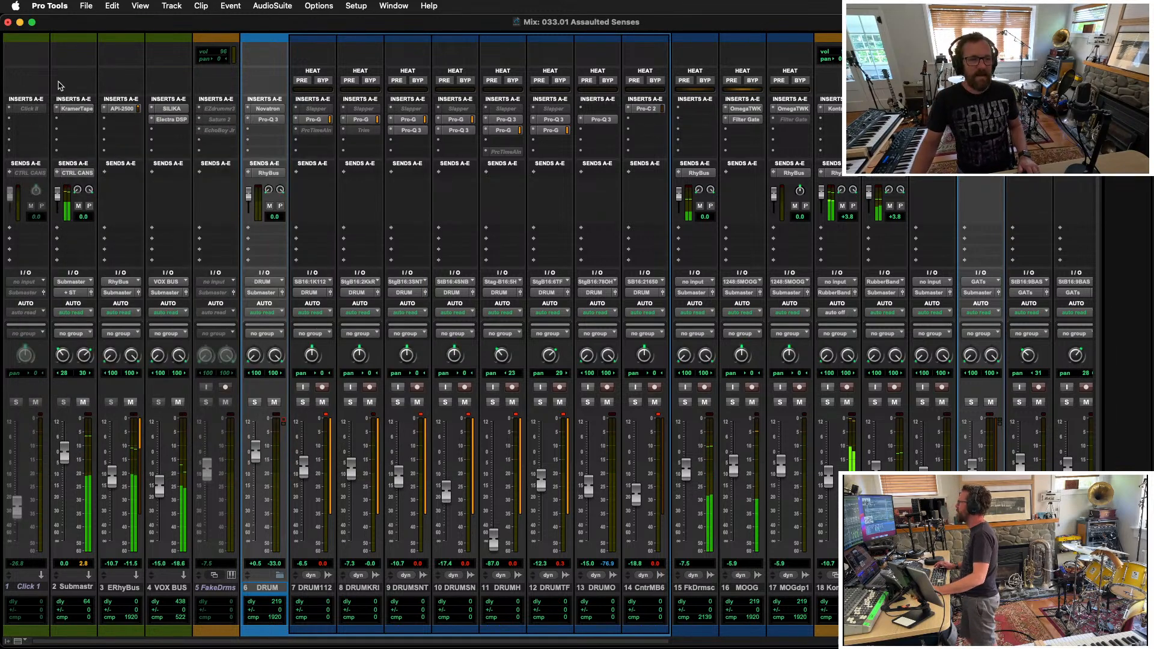
# Step: Insert the stereo AR TG Mastering plugin below Kramer Tape on the Submaster track
pyautogui.click(66, 125)
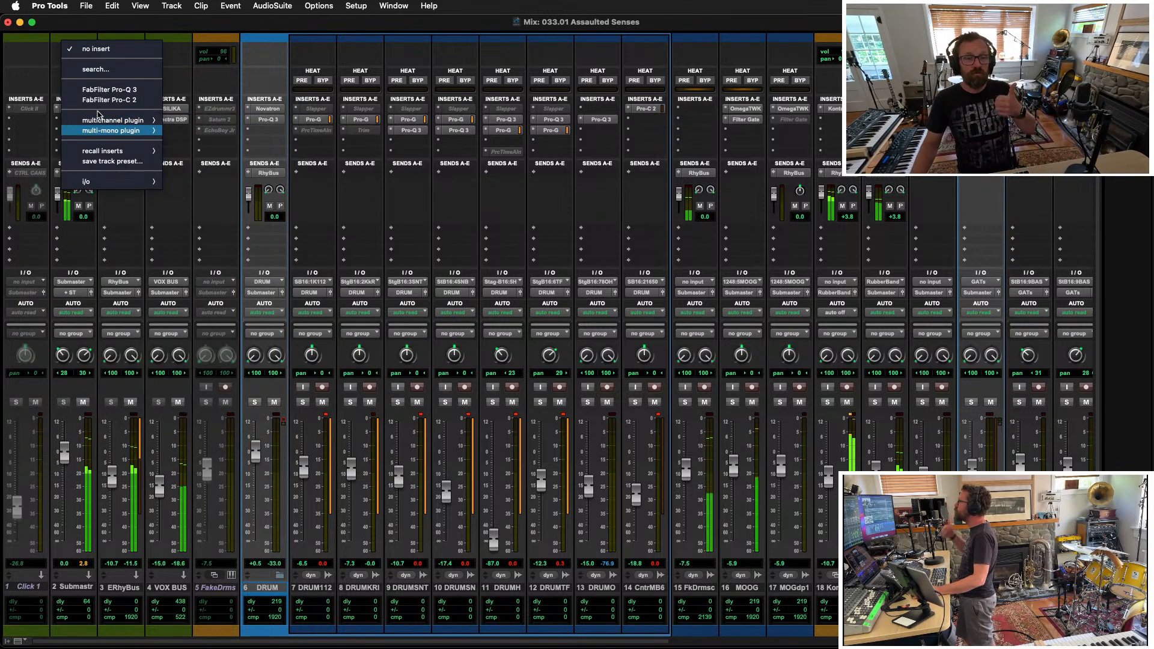
pyautogui.moveTo(114, 120)
pyautogui.moveTo(258, 123)
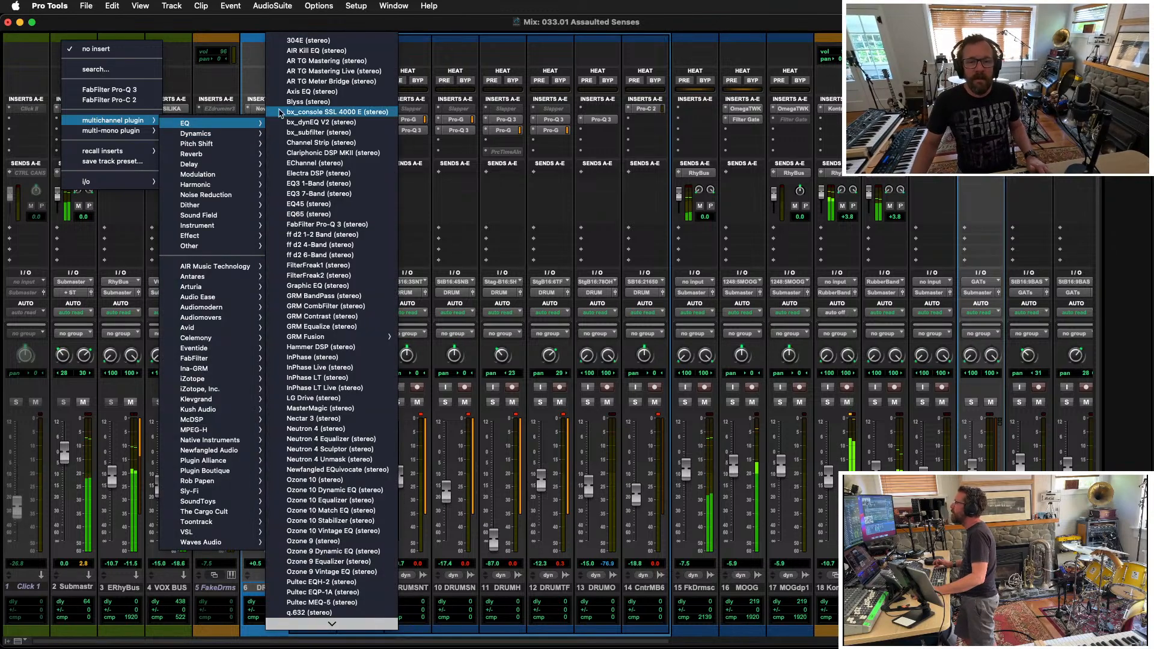
pyautogui.click(363, 62)
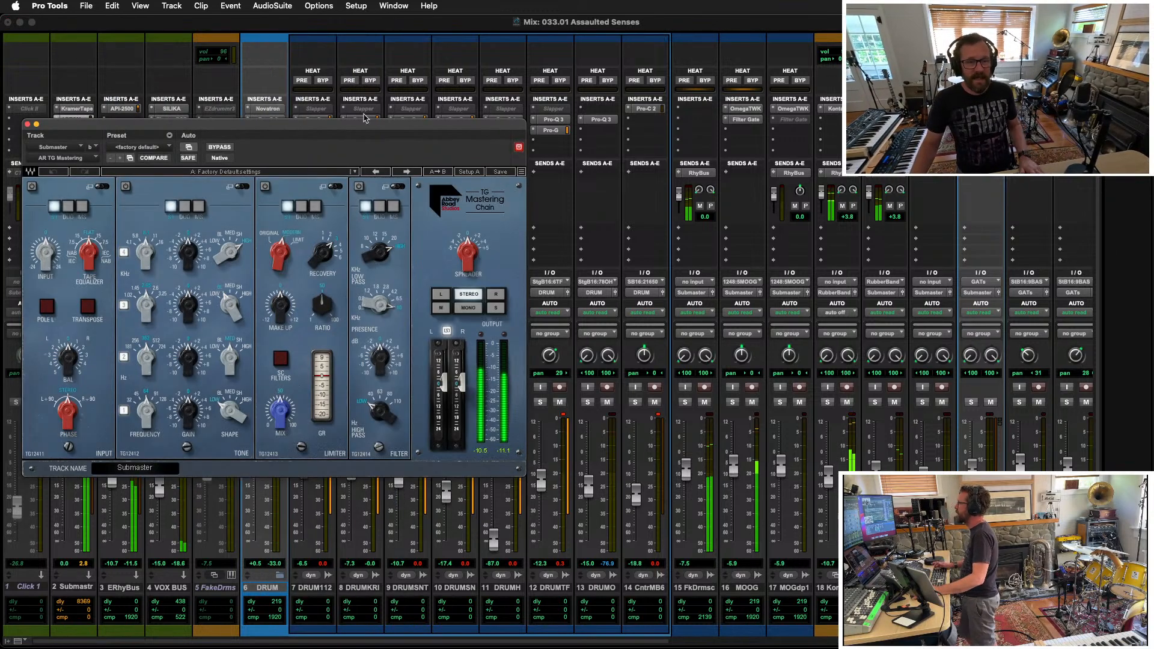
# Step: Load the Master Bus SS 1 user preset in AR TG Mastering and slightly adjust the Spreader
pyautogui.click(215, 172)
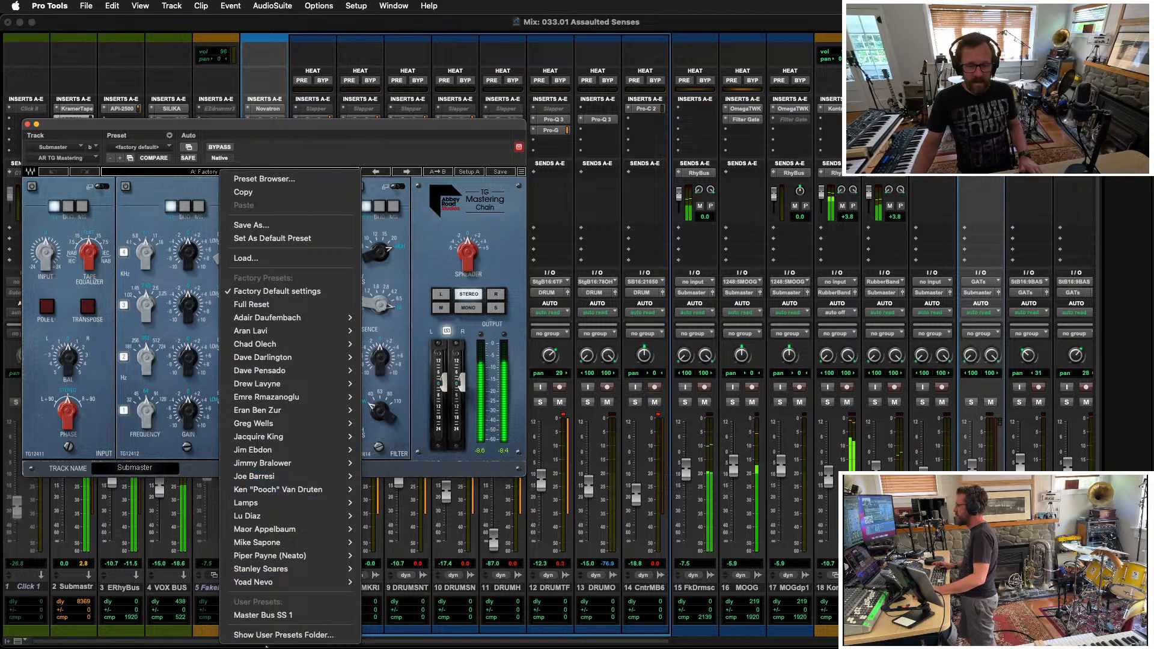
pyautogui.click(278, 614)
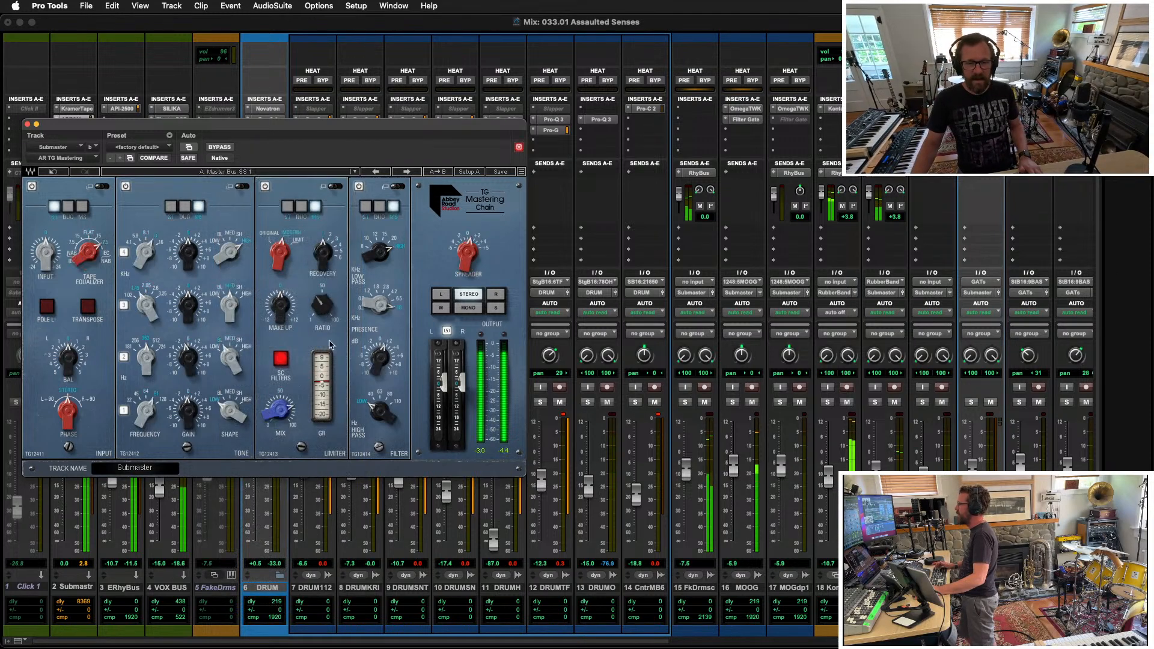
pyautogui.moveTo(477, 242); pyautogui.dragTo(476, 238)
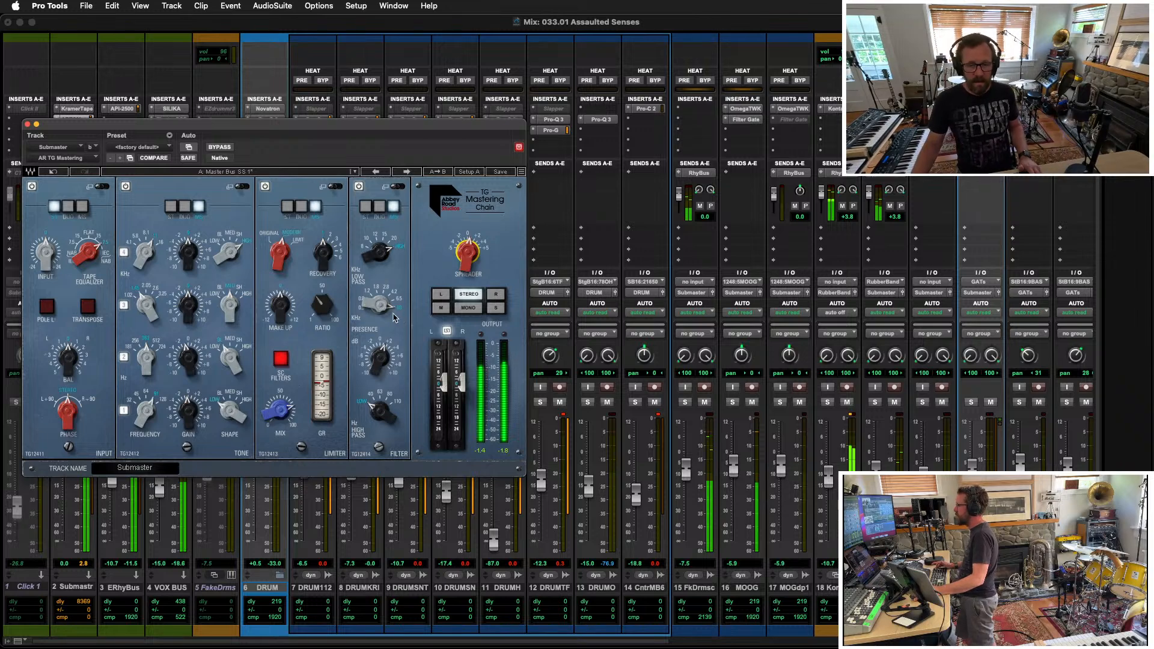
# Step: Insert iZotope's Ozone 10 Low End Focus below AR TG Mastering on the Submaster and raise its Contrast to 40.4%
pyautogui.moveTo(94, 131); pyautogui.dragTo(267, 106)
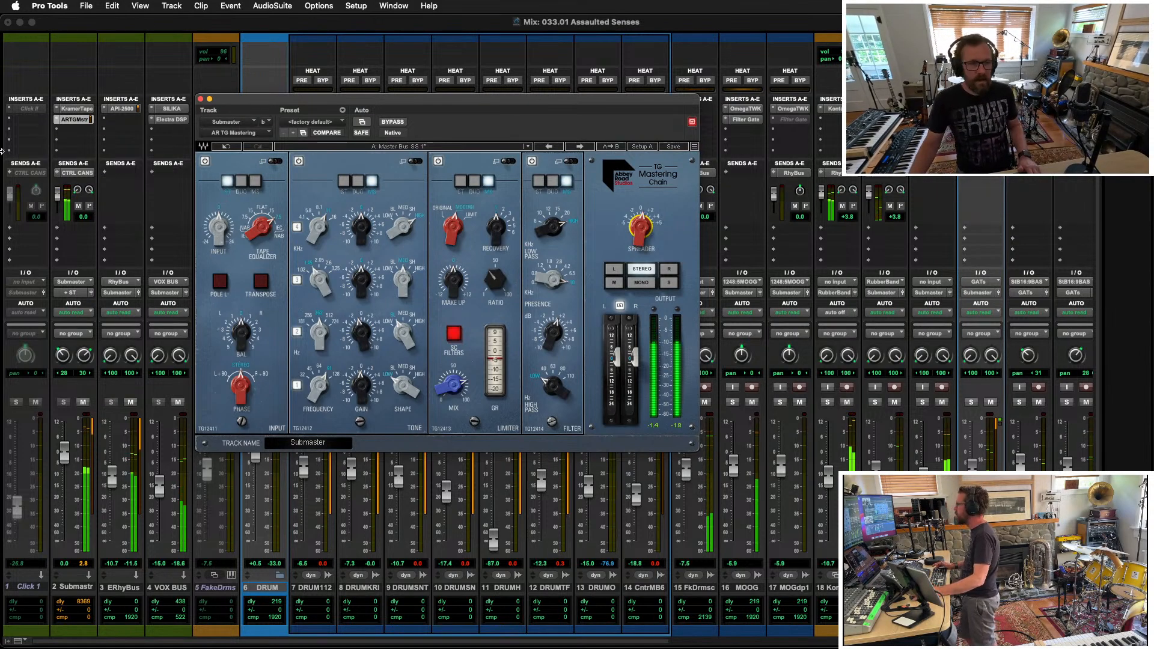
pyautogui.click(62, 131)
pyautogui.moveTo(115, 131)
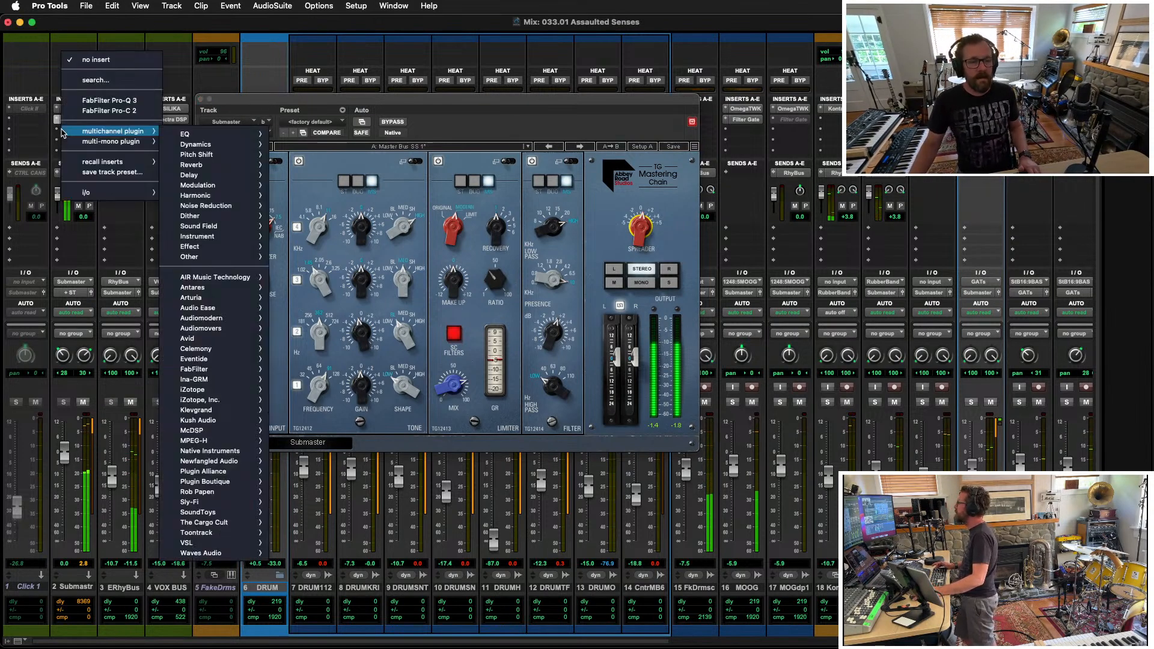
pyautogui.moveTo(218, 137)
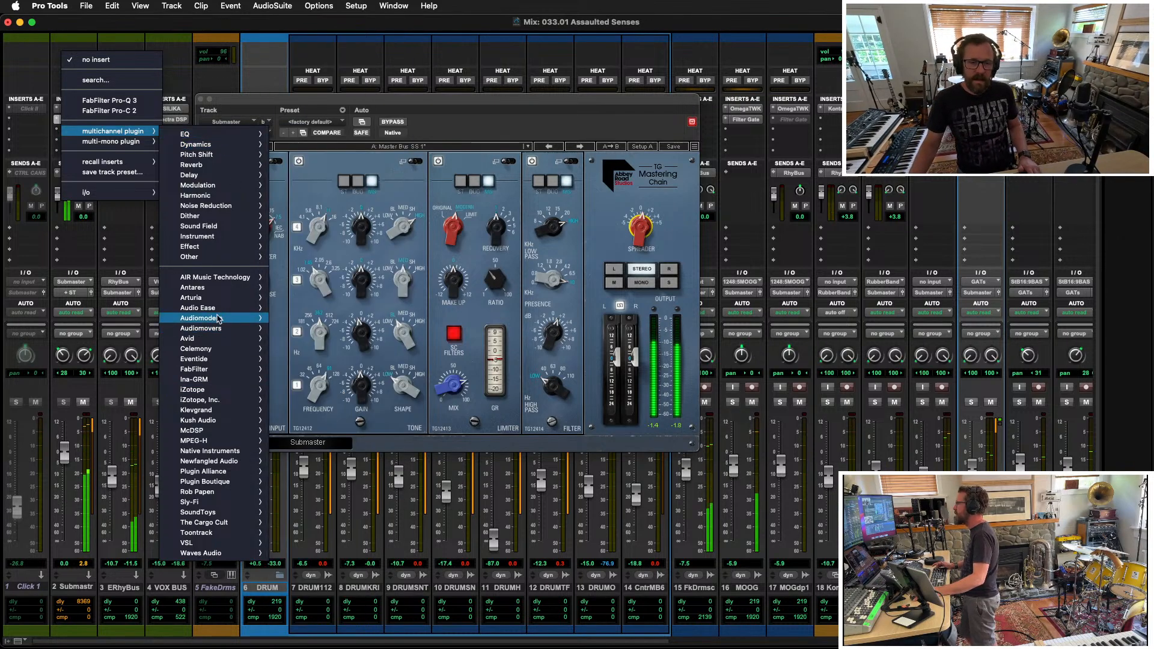
pyautogui.moveTo(207, 318)
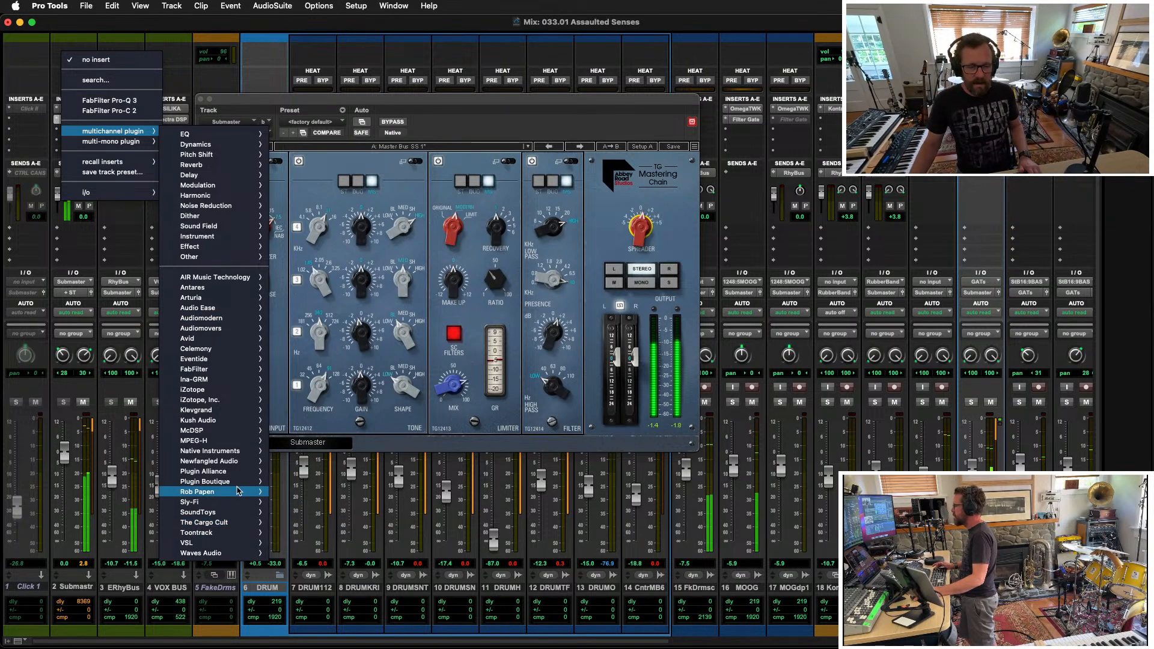
pyautogui.moveTo(237, 488)
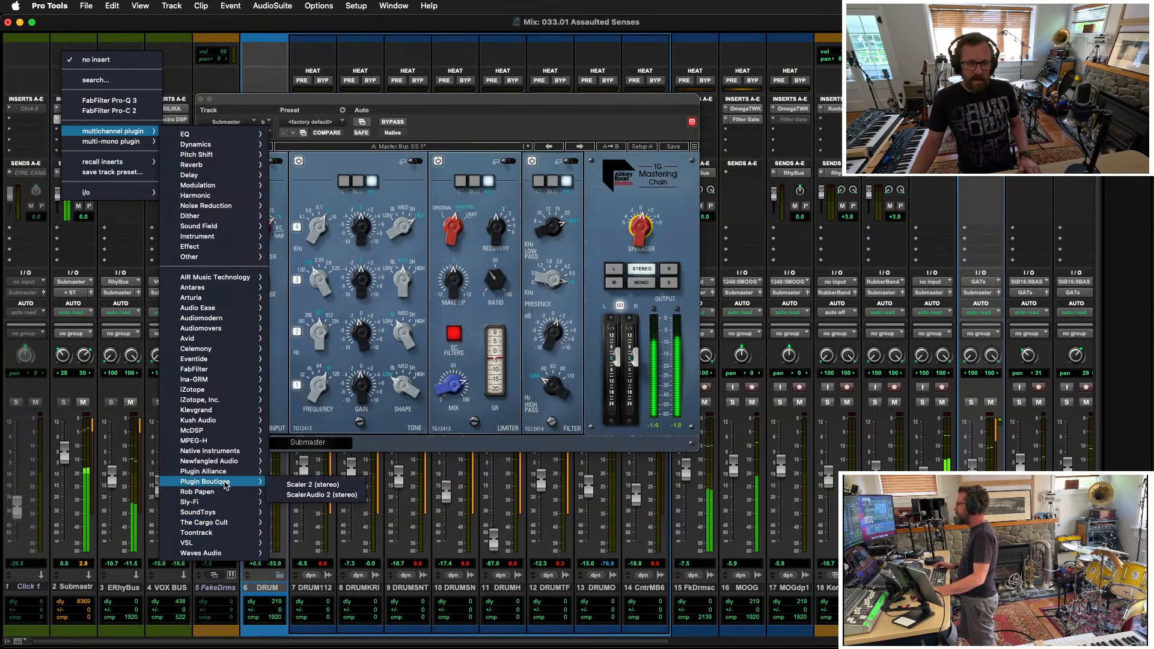
pyautogui.moveTo(231, 393)
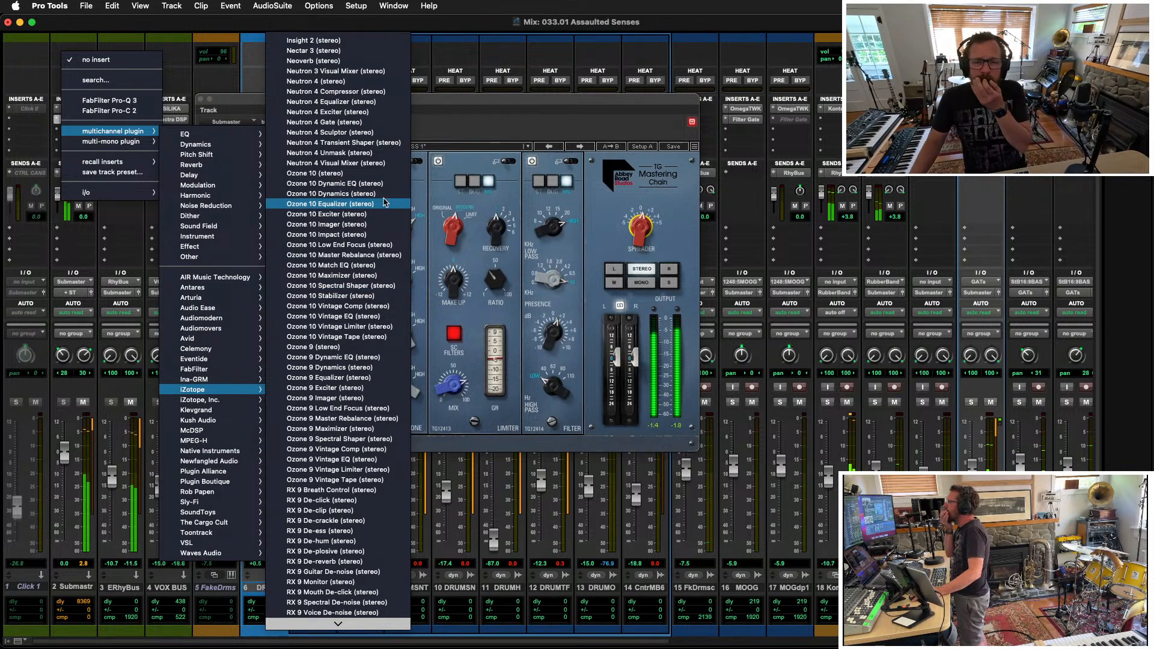
pyautogui.press('Escape')
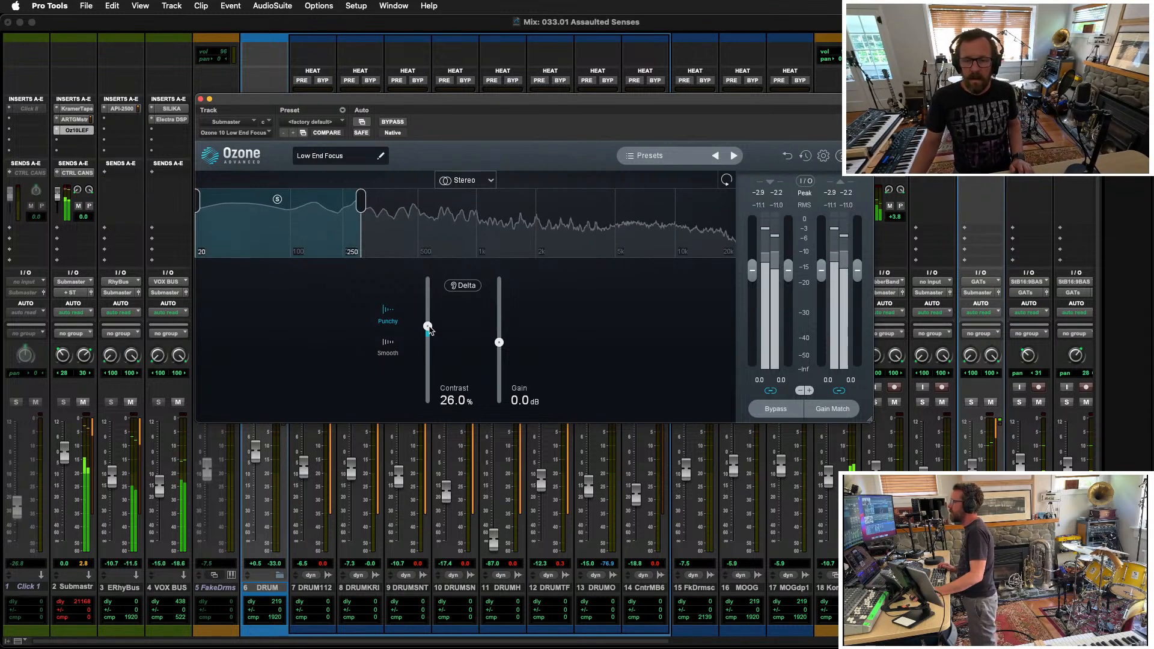
pyautogui.moveTo(429, 330)
pyautogui.mouseDown()
pyautogui.moveTo(429, 355)
pyautogui.moveTo(429, 319)
pyautogui.mouseUp()
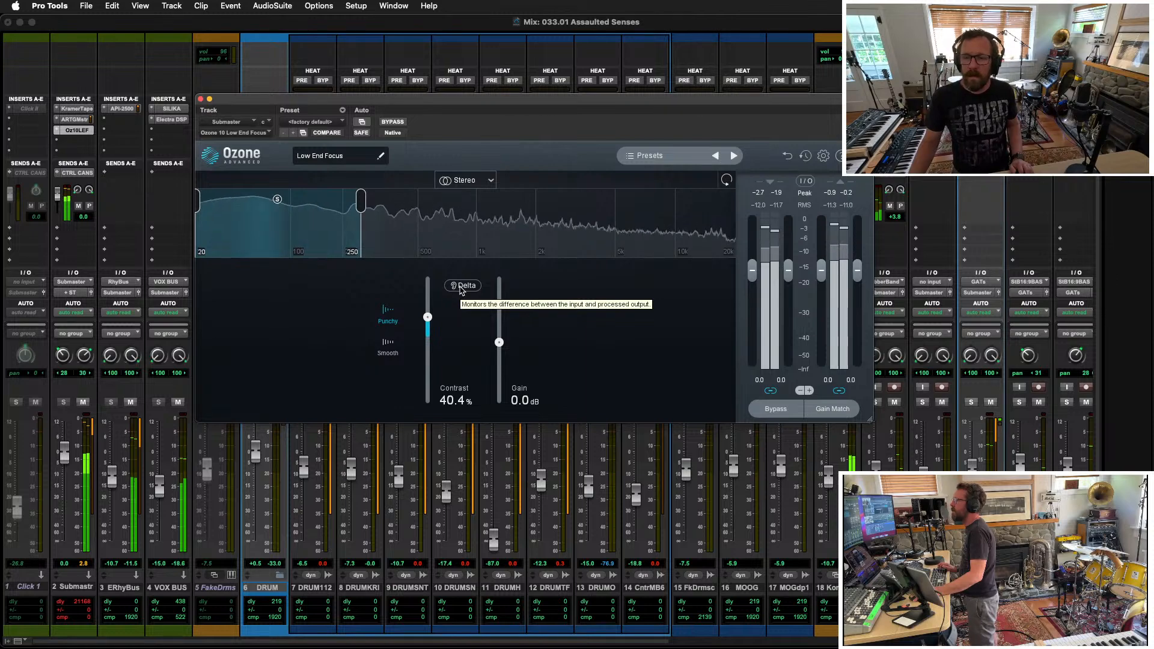
# Step: Audition the Pop Punch, Muddy Synth Cleanup and Kick and Bass Blend presets in Low End Focus
pyautogui.moveTo(225, 104); pyautogui.dragTo(190, 163)
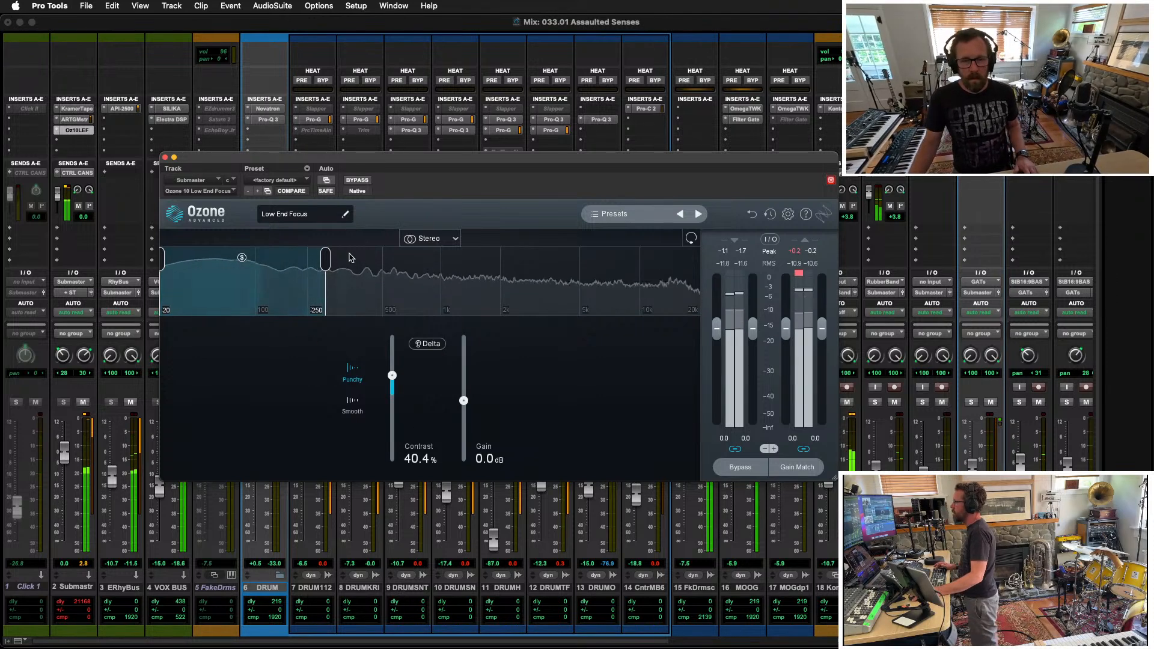
pyautogui.click(345, 214)
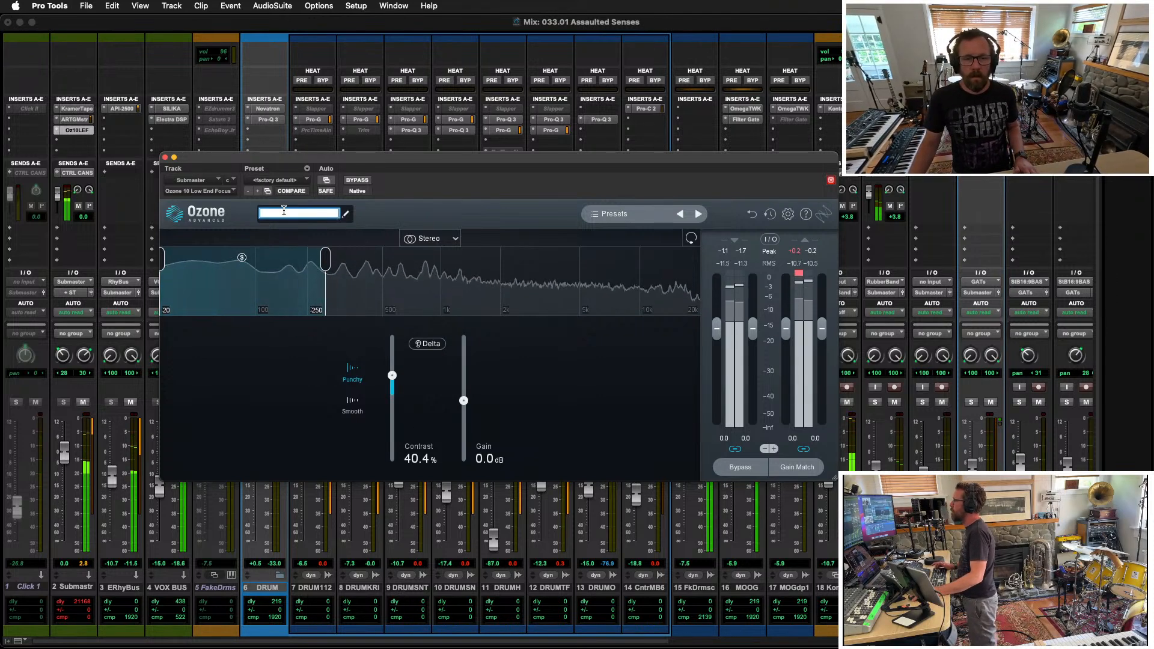
pyautogui.click(618, 215)
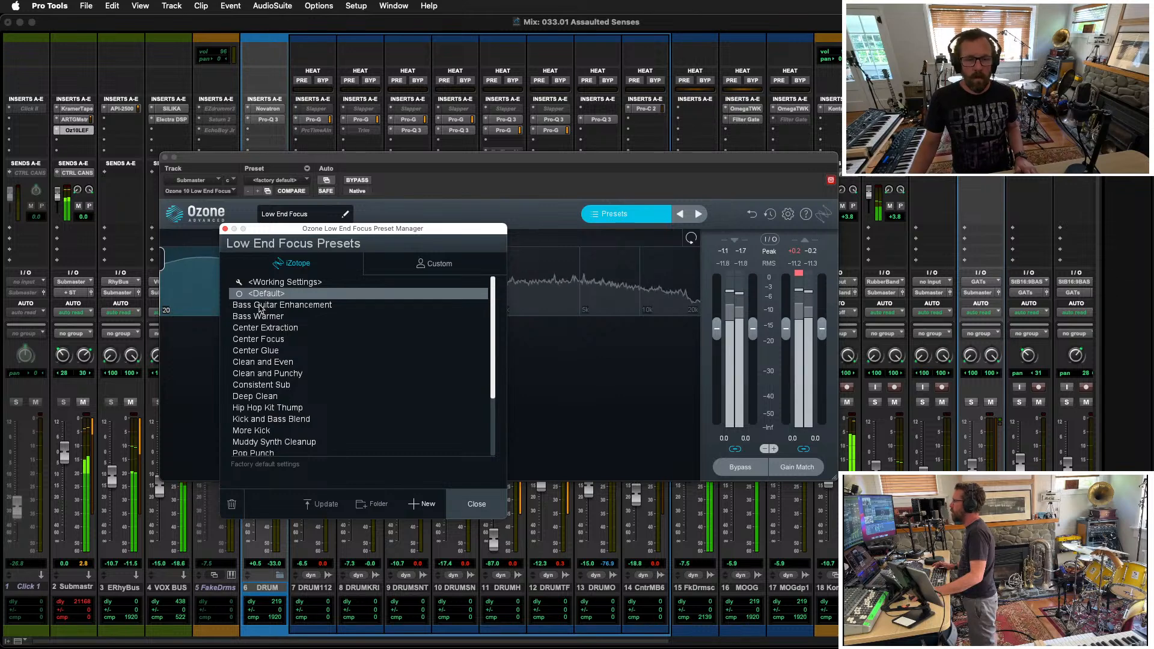
pyautogui.scroll(-3, 298, 363)
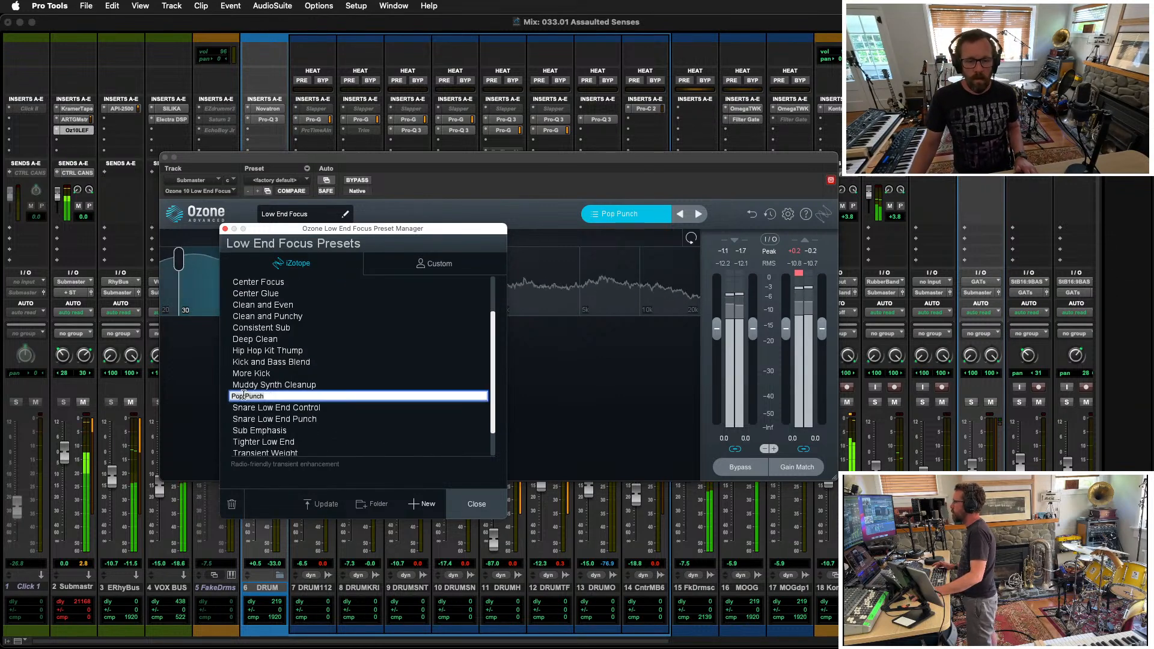
pyautogui.click(312, 385)
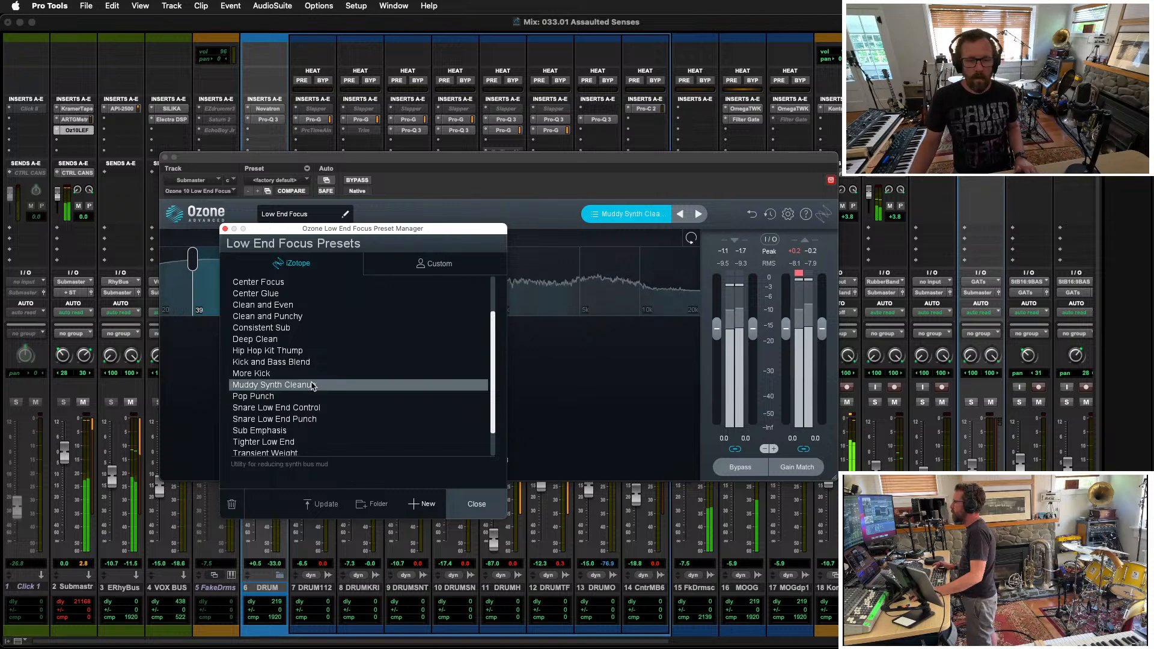
pyautogui.click(271, 375)
pyautogui.click(267, 362)
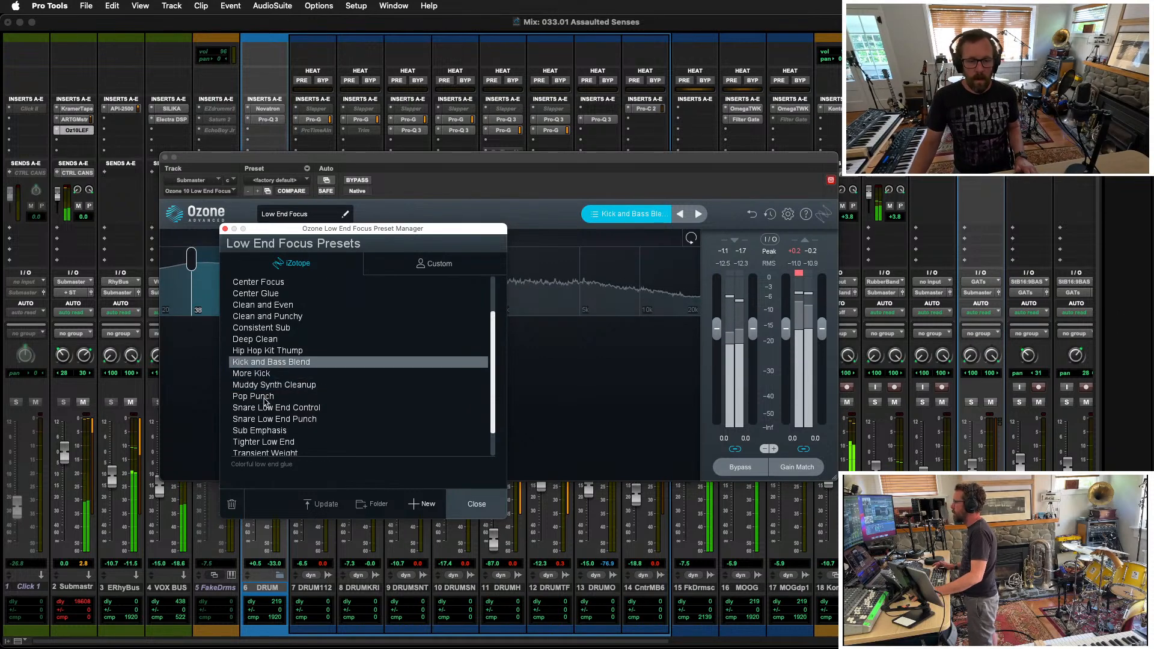
pyautogui.click(260, 406)
pyautogui.click(259, 396)
pyautogui.scroll(-3, 258, 394)
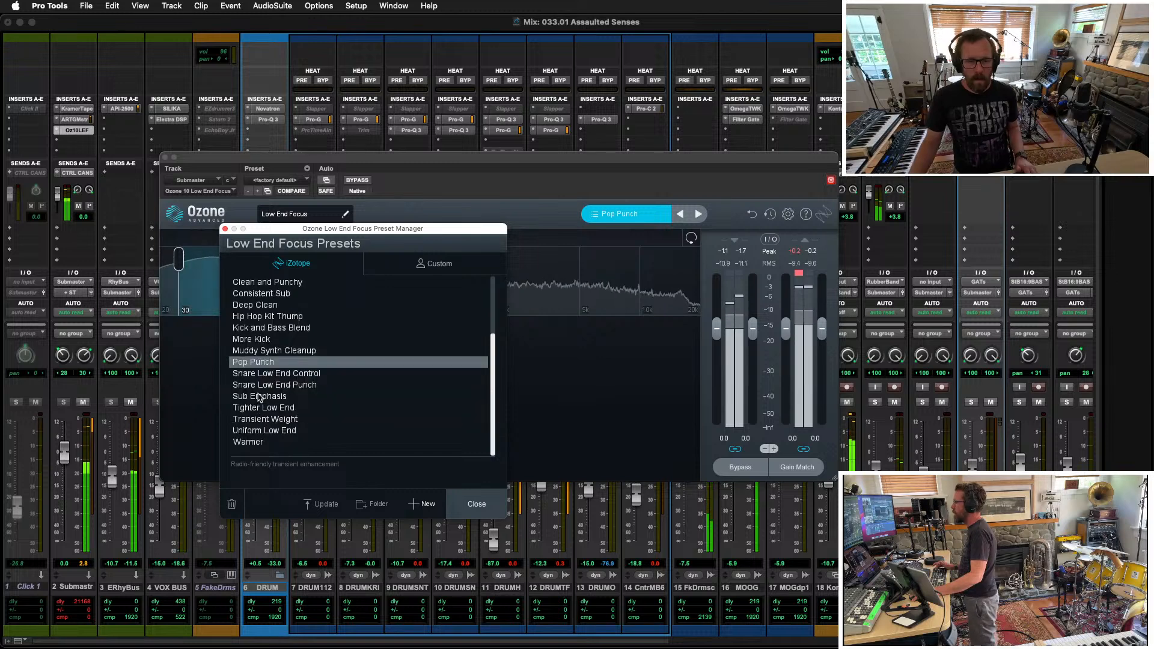
# Step: Load the Tighter Low End preset in Low End Focus after comparing it with Warmer, set Gain to 0.8 dB and close the plugin
pyautogui.click(275, 409)
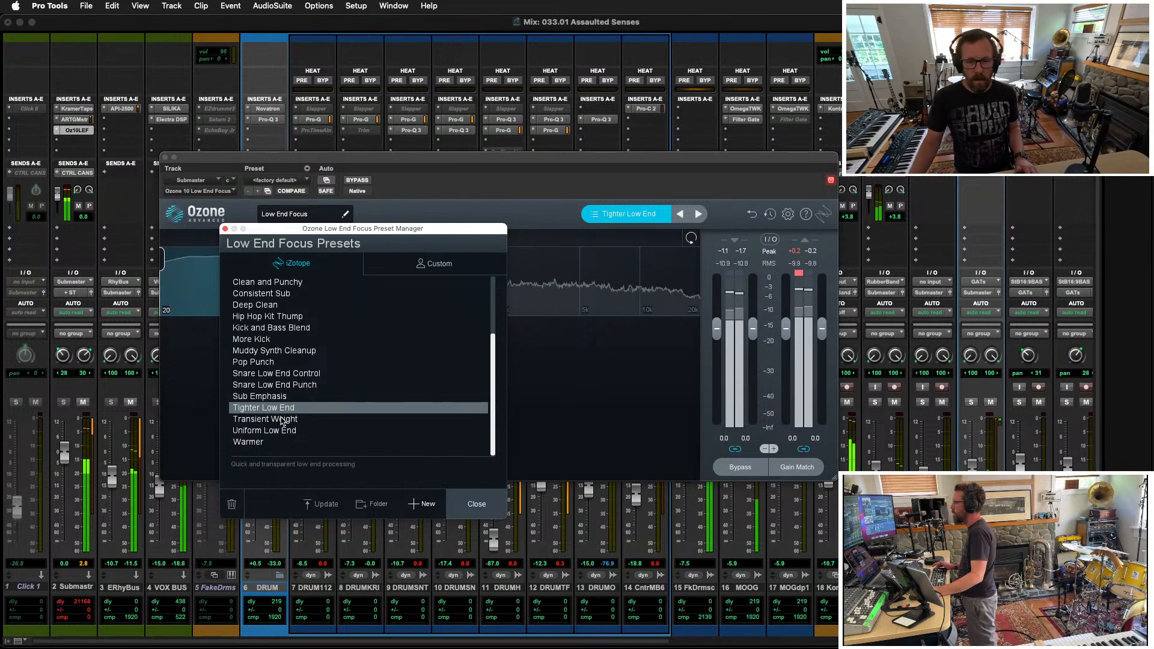
pyautogui.scroll(3, 281, 416)
pyautogui.scroll(-3, 281, 416)
pyautogui.scroll(7, 281, 417)
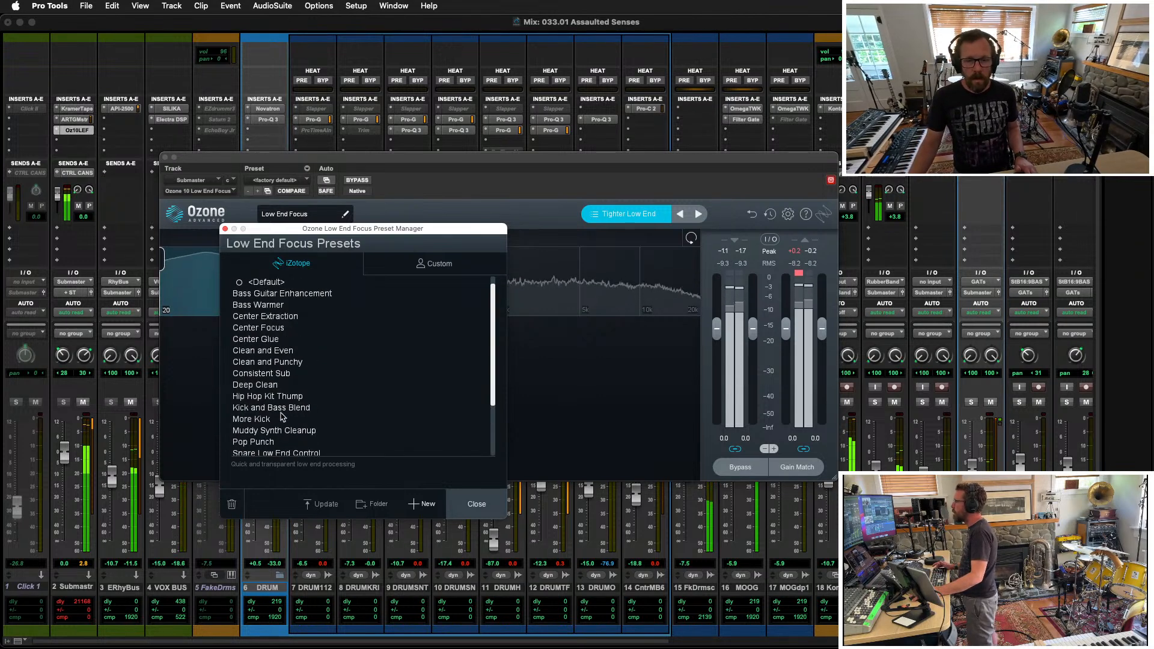
pyautogui.scroll(-4, 281, 416)
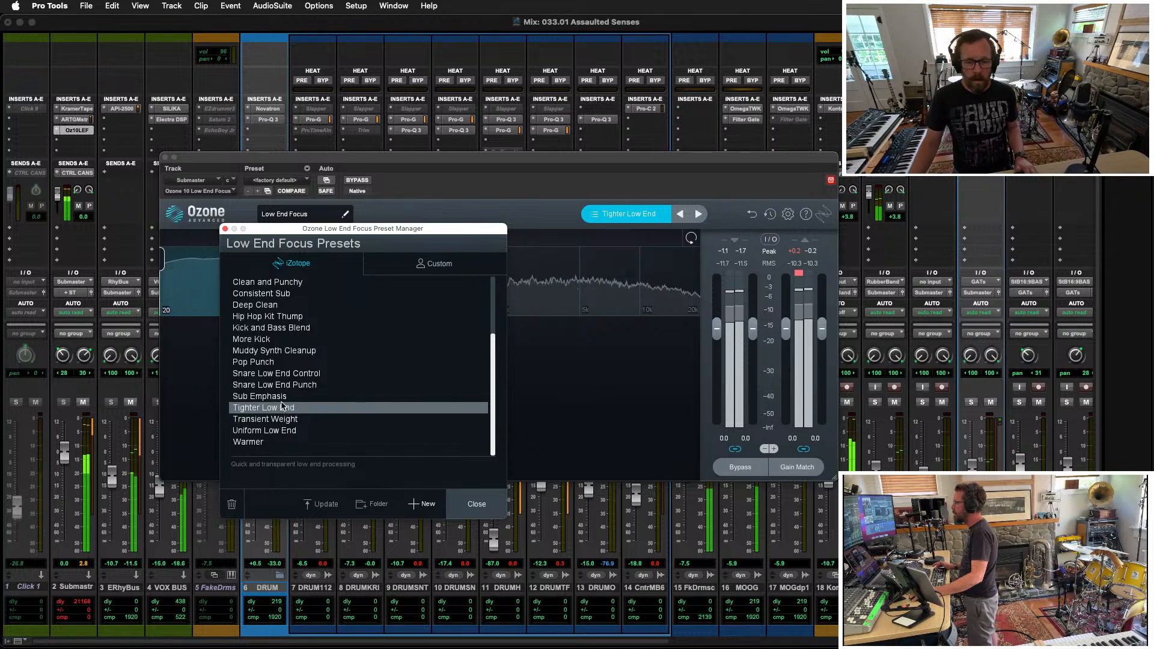
pyautogui.click(268, 445)
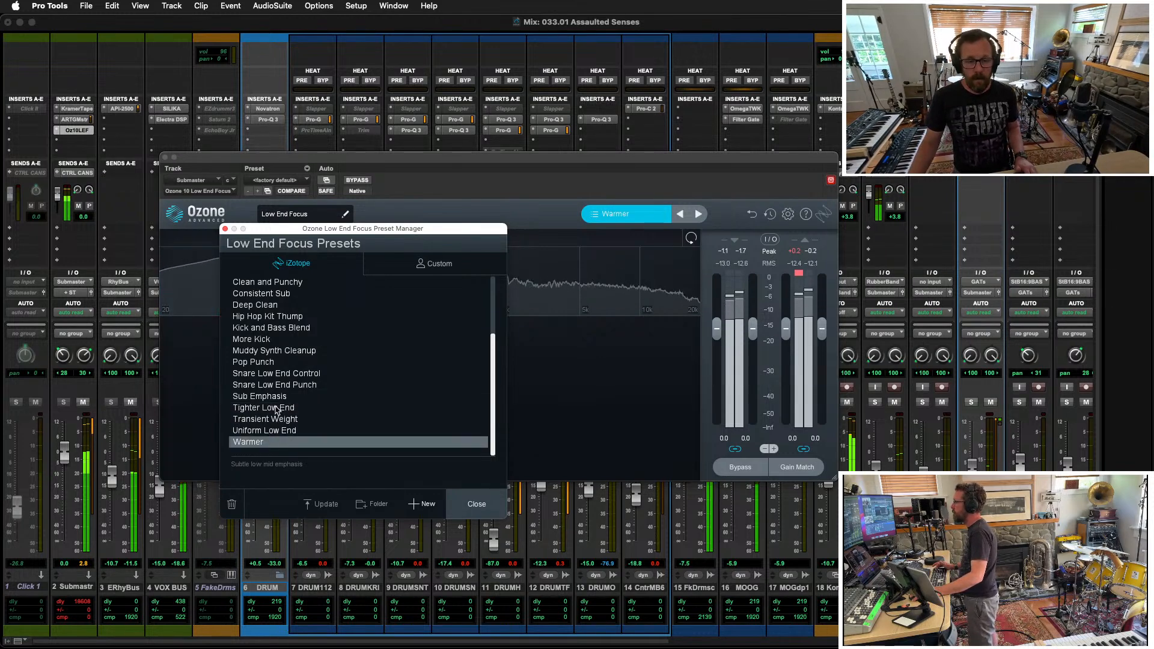
pyautogui.click(278, 409)
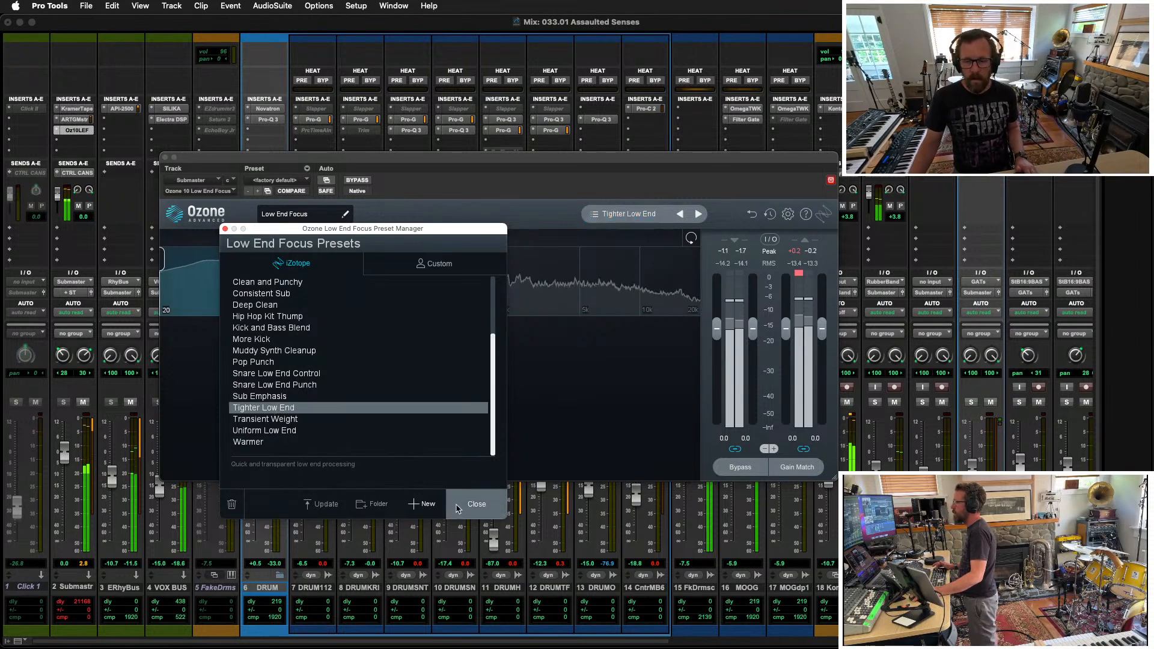
pyautogui.click(475, 504)
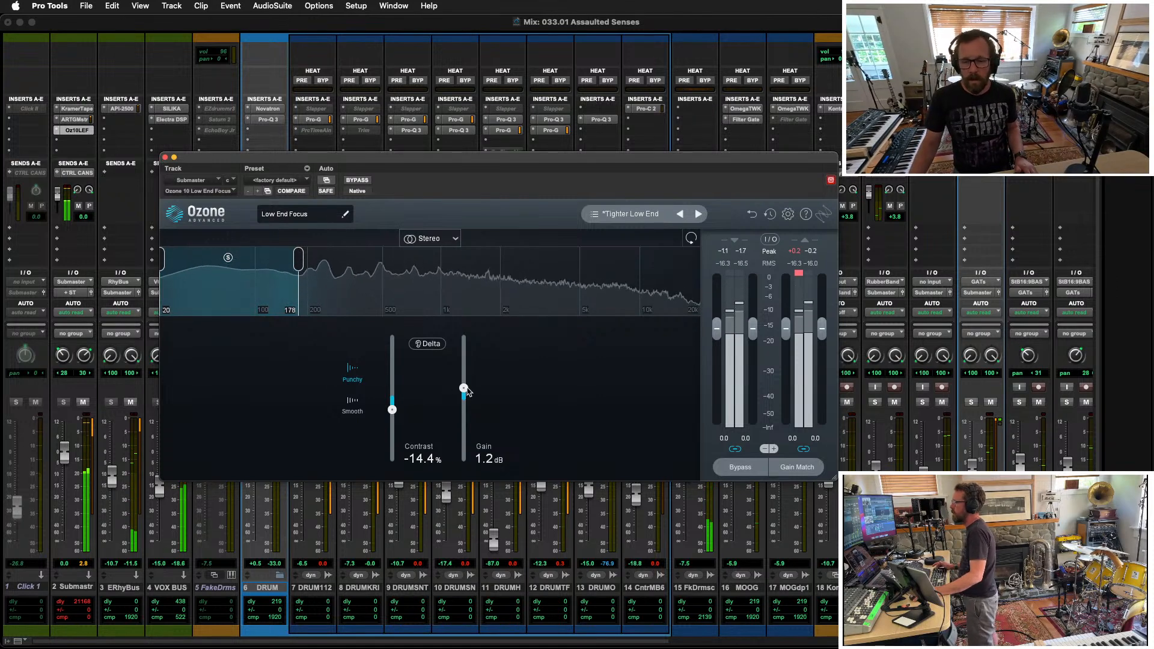
pyautogui.moveTo(463, 388); pyautogui.dragTo(466, 393)
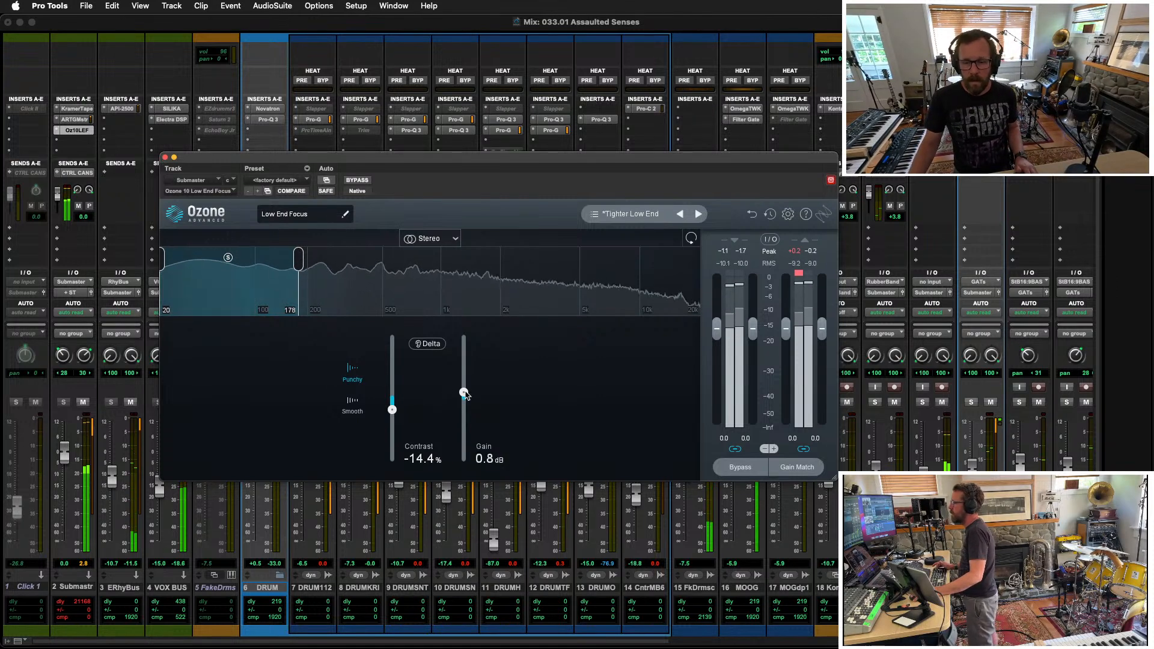
pyautogui.click(164, 157)
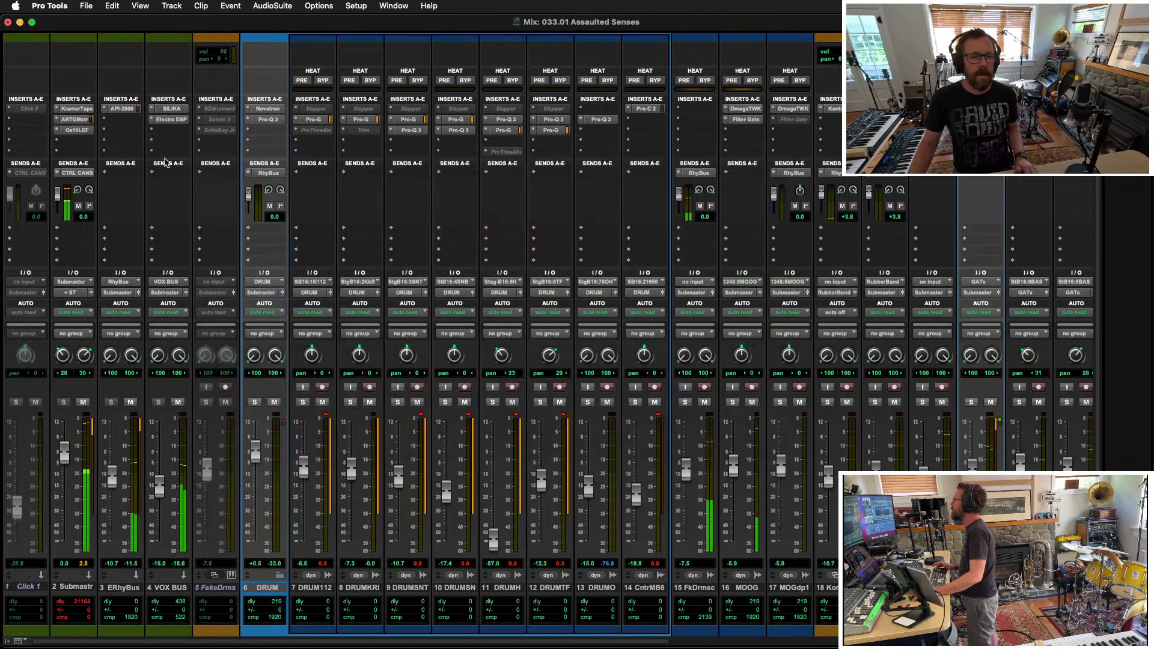
# Step: Insert the Clariphonic DSP MKII equalizer below Low End Focus on the Submaster and adjust its Focus and Clarity
pyautogui.click(60, 141)
pyautogui.moveTo(209, 155)
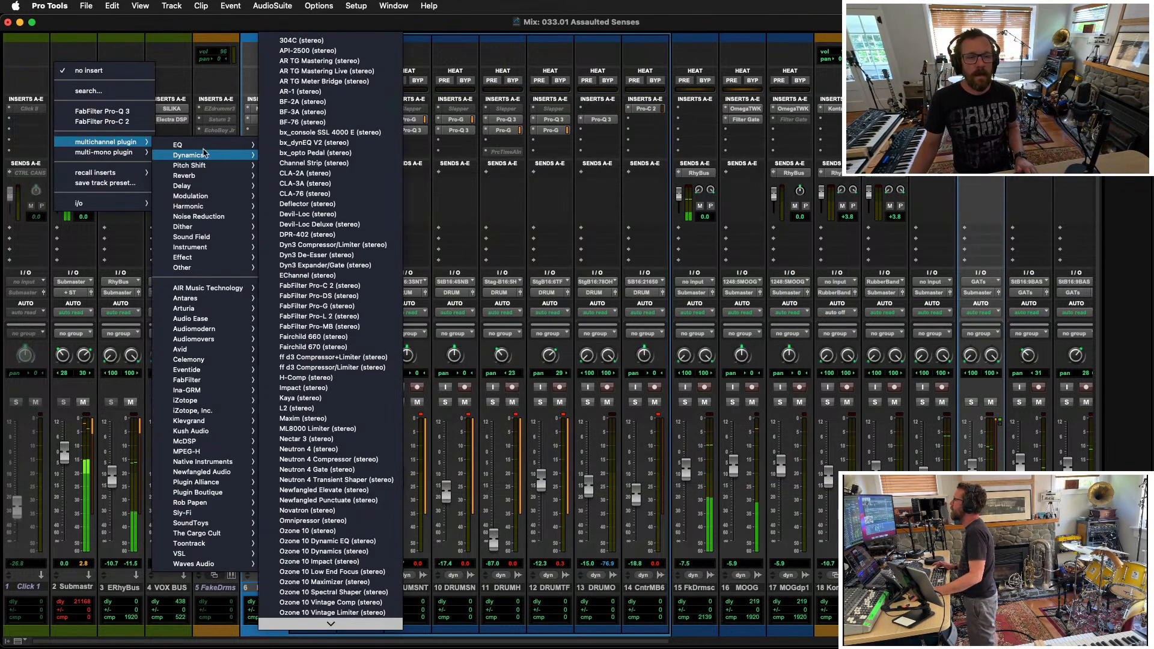
pyautogui.click(311, 153)
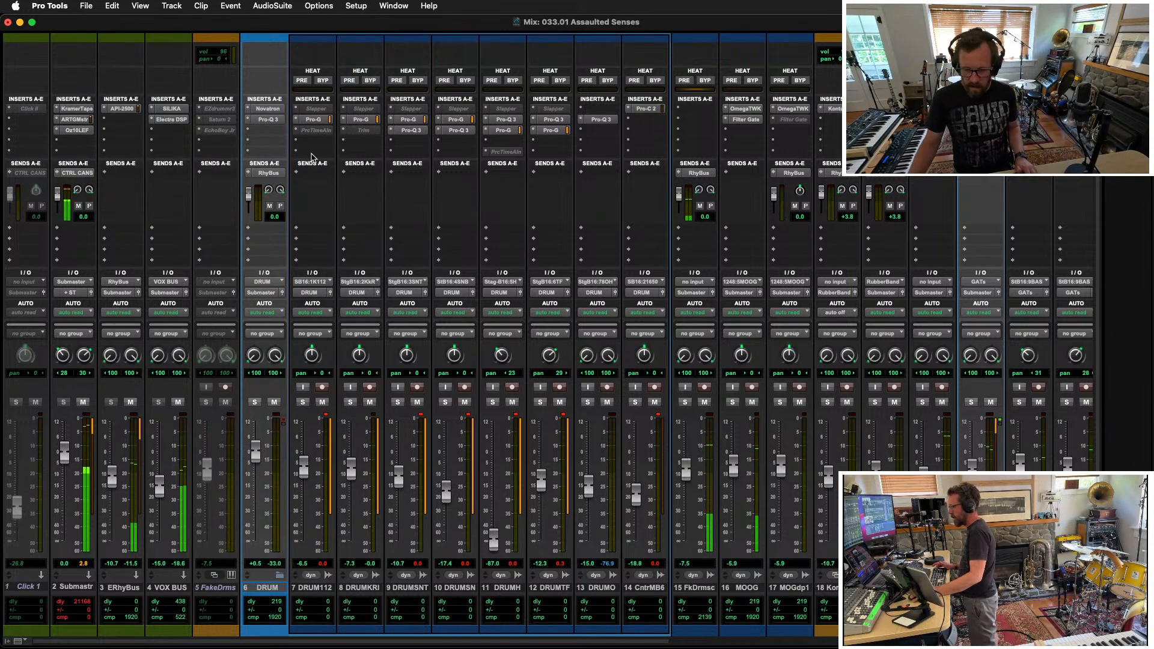
pyautogui.moveTo(273, 303); pyautogui.dragTo(280, 327)
pyautogui.moveTo(467, 290); pyautogui.dragTo(467, 261)
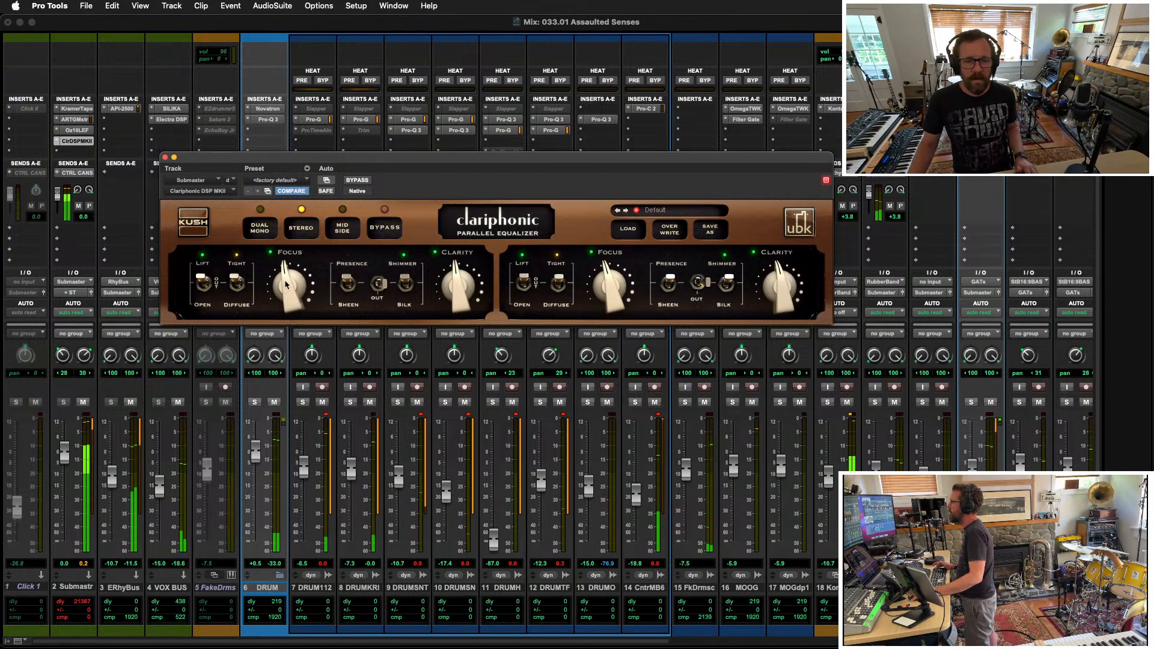
# Step: Insert the stereo L2 limiter last on the Submaster, with Out Ceiling at -0.5 and Threshold at -1.1, and close it
pyautogui.click(74, 151)
pyautogui.moveTo(137, 152)
pyautogui.moveTo(228, 166)
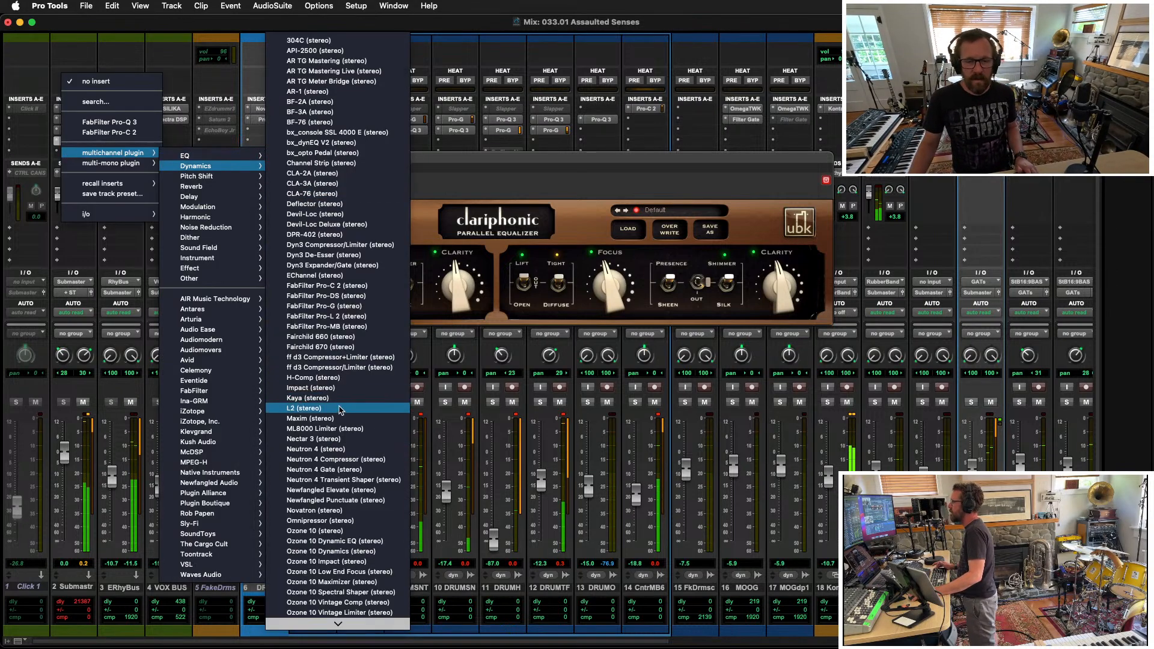
pyautogui.click(341, 409)
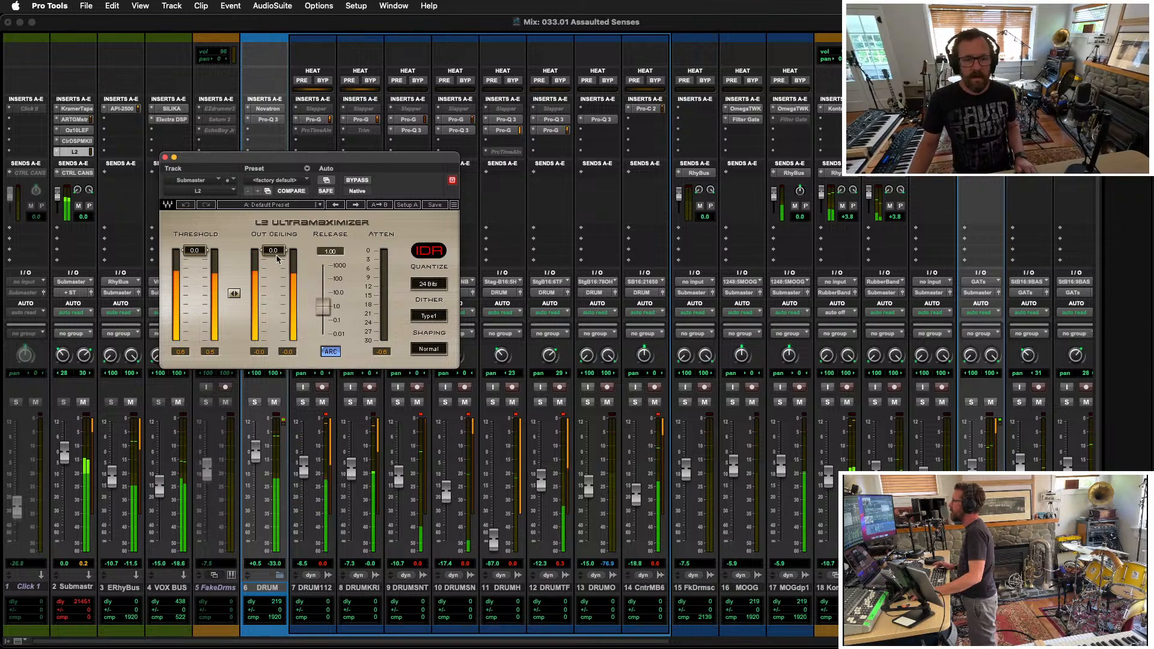
pyautogui.moveTo(274, 251); pyautogui.dragTo(263, 253)
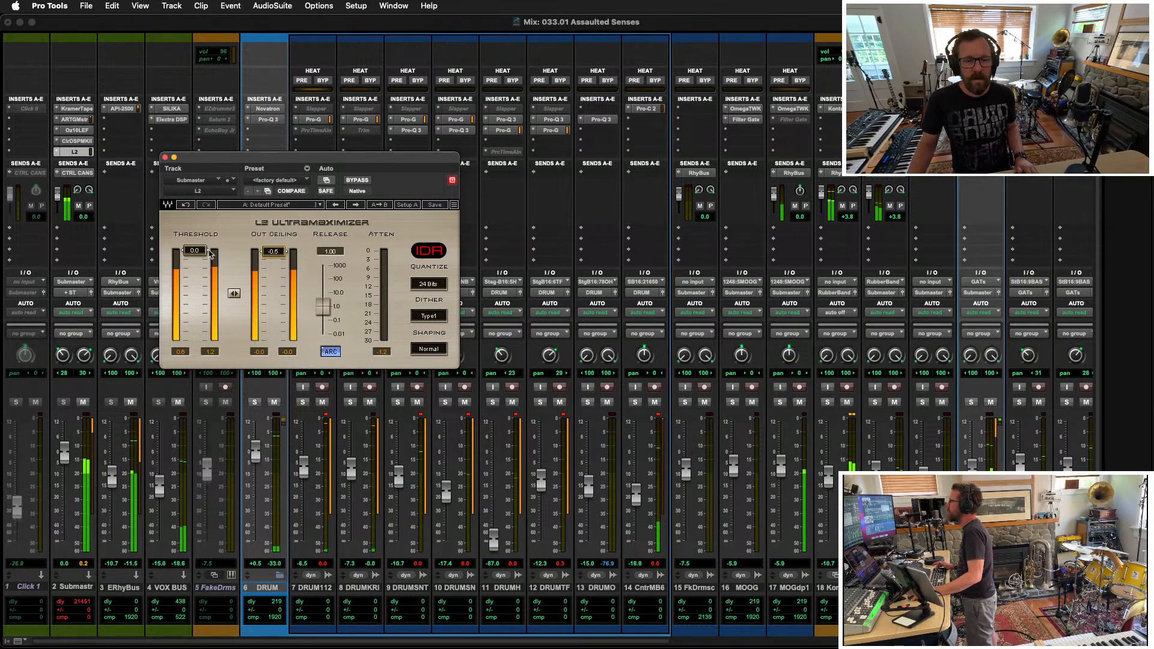
pyautogui.moveTo(194, 250); pyautogui.dragTo(194, 253)
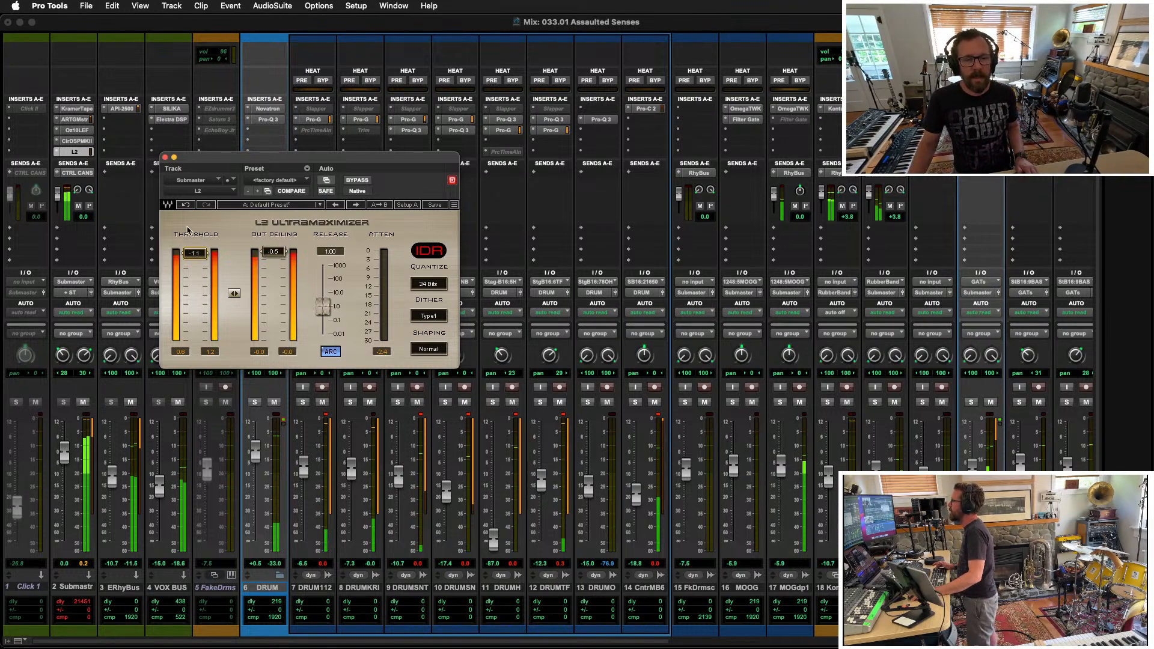
pyautogui.click(166, 158)
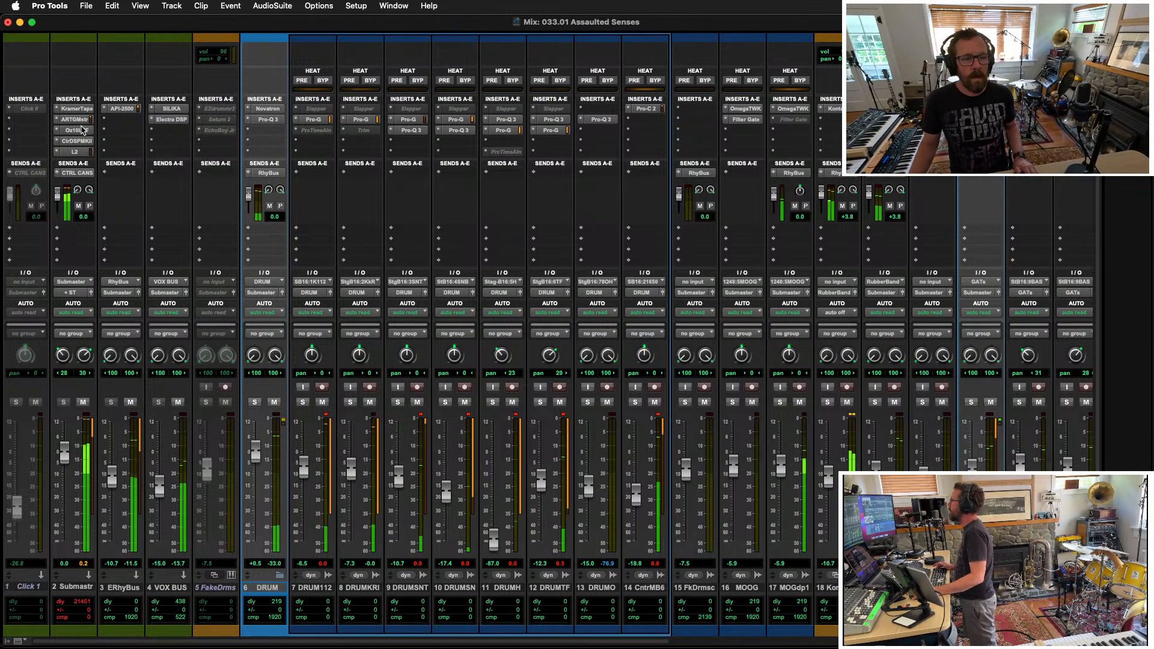
# Step: Set Kramer Tape's Playback Level to 4.0 on the Submaster and close the plugin
pyautogui.click(77, 109)
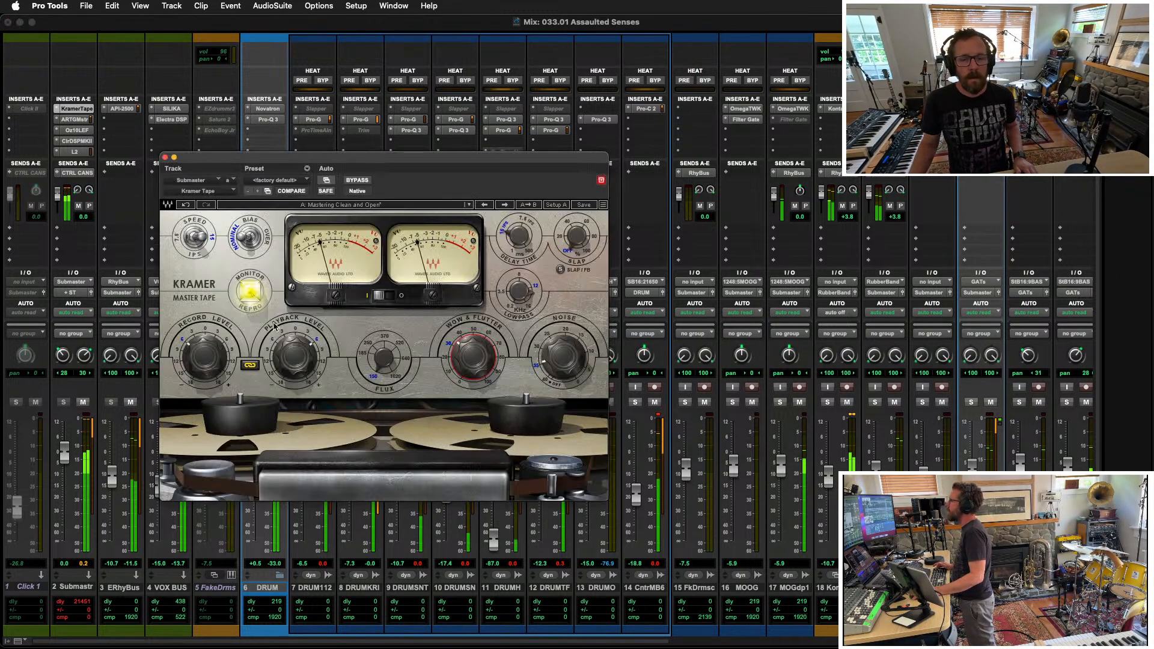
pyautogui.moveTo(295, 339); pyautogui.dragTo(292, 330)
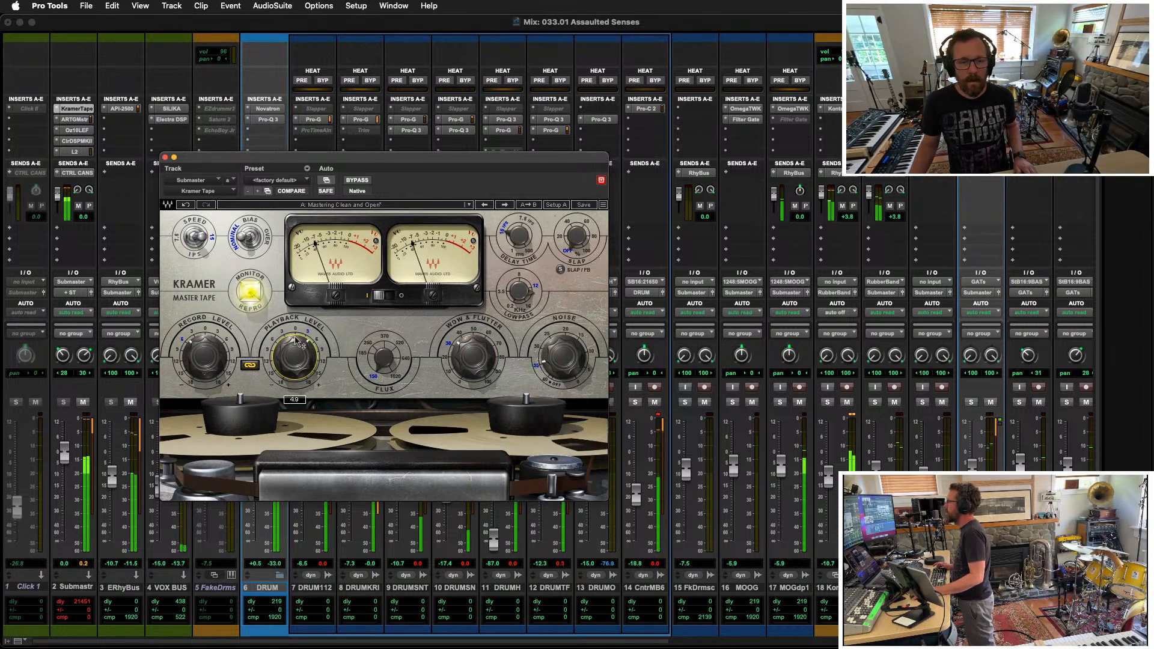
pyautogui.moveTo(303, 331)
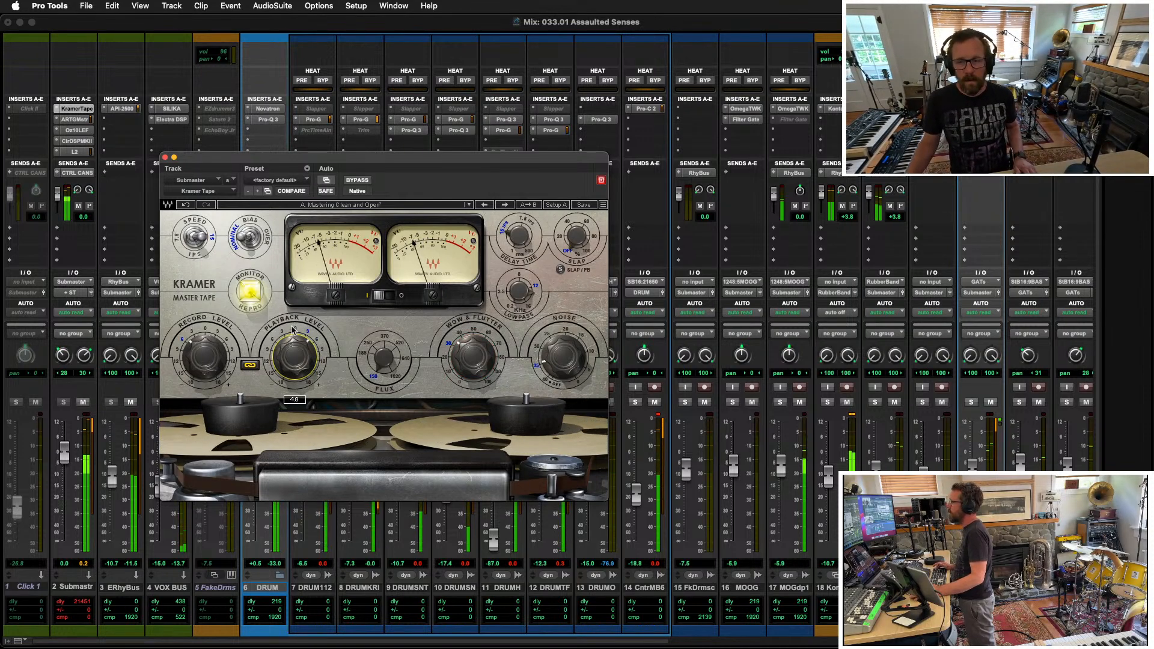
pyautogui.click(165, 157)
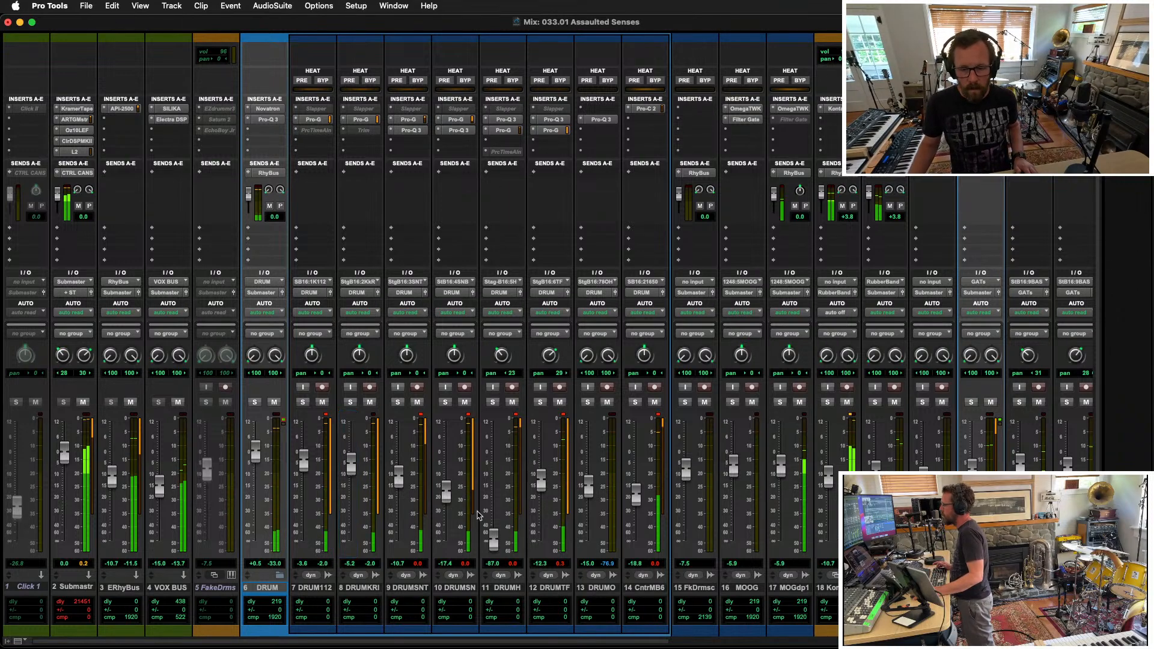
# Step: Rebalance the snare faders, and set Compress to 70.3% and Blend to 72.7% in the DRUM track's Novatron
pyautogui.moveTo(443, 498); pyautogui.dragTo(398, 479)
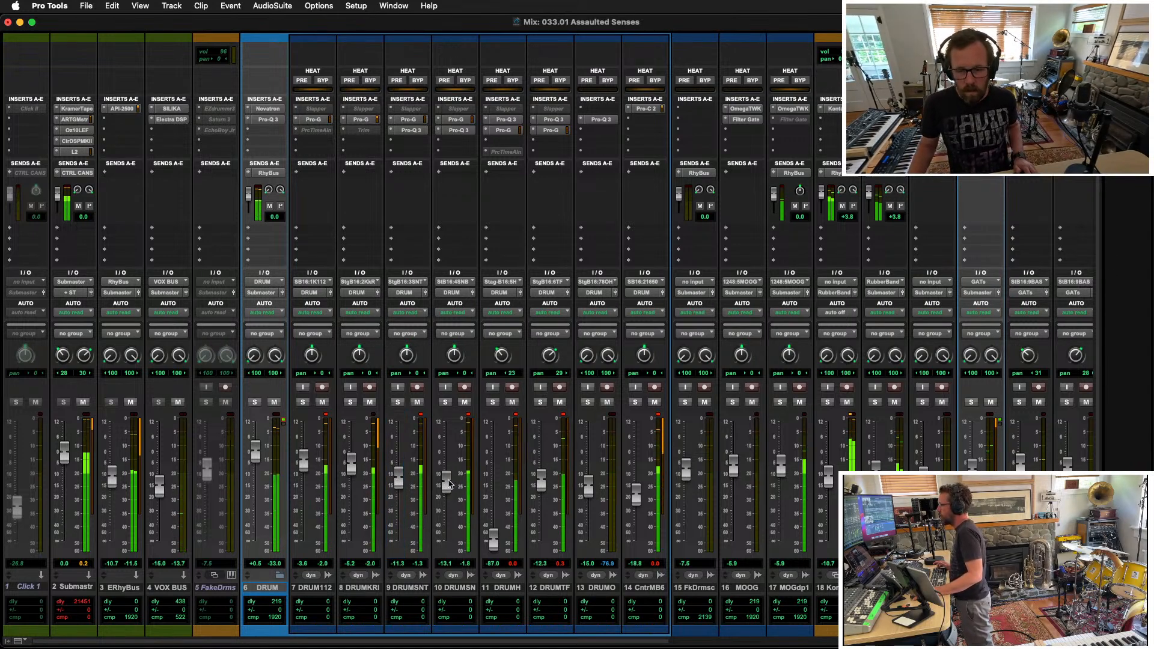
pyautogui.click(276, 107)
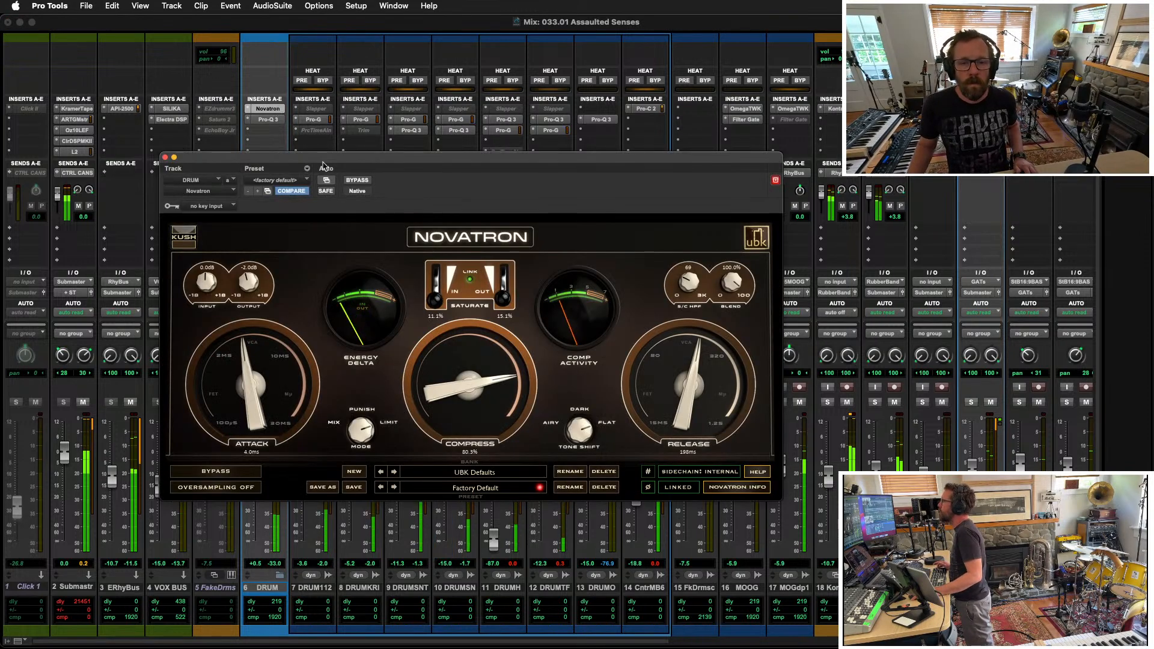
pyautogui.moveTo(471, 369); pyautogui.dragTo(471, 386)
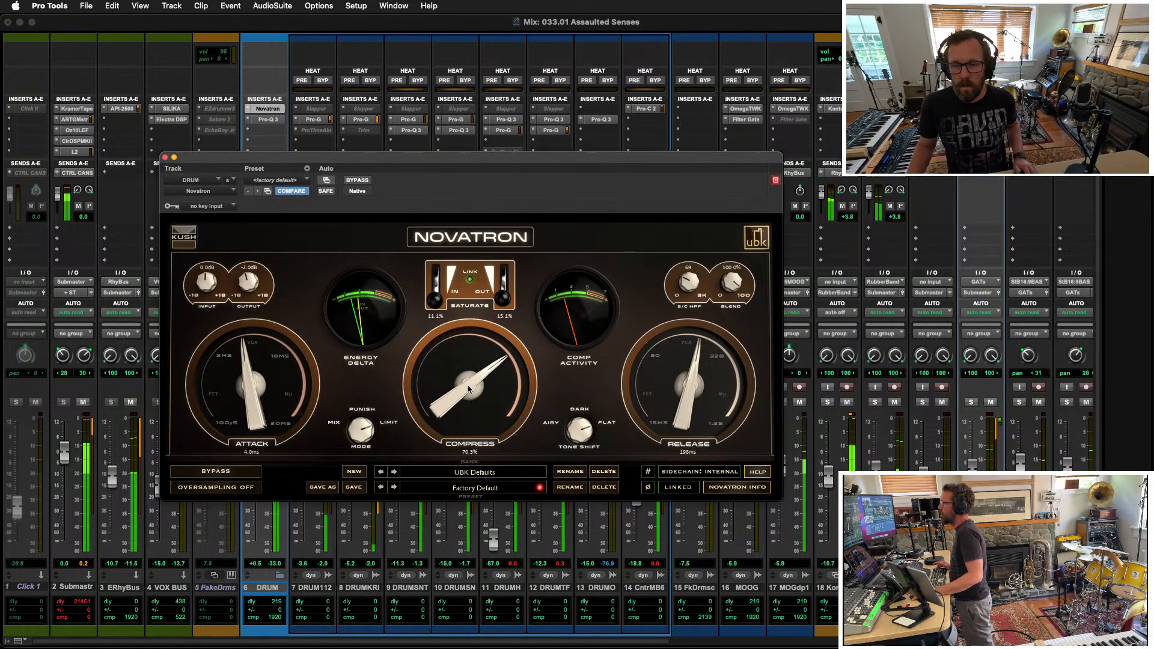
pyautogui.moveTo(728, 285); pyautogui.dragTo(725, 332)
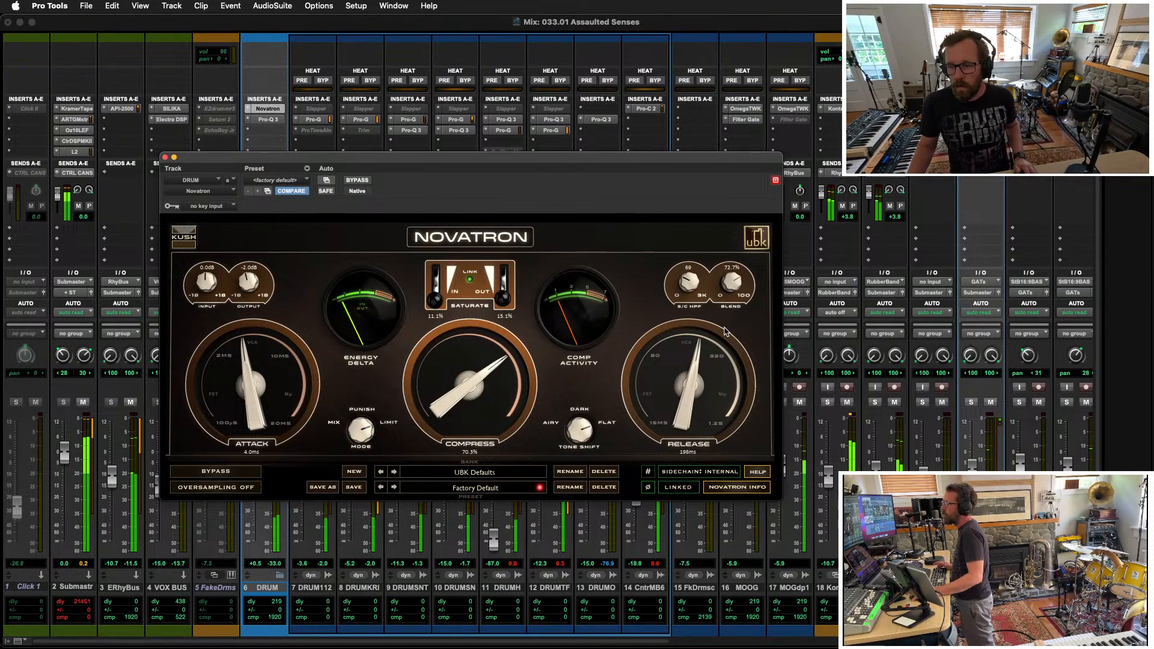
pyautogui.click(165, 157)
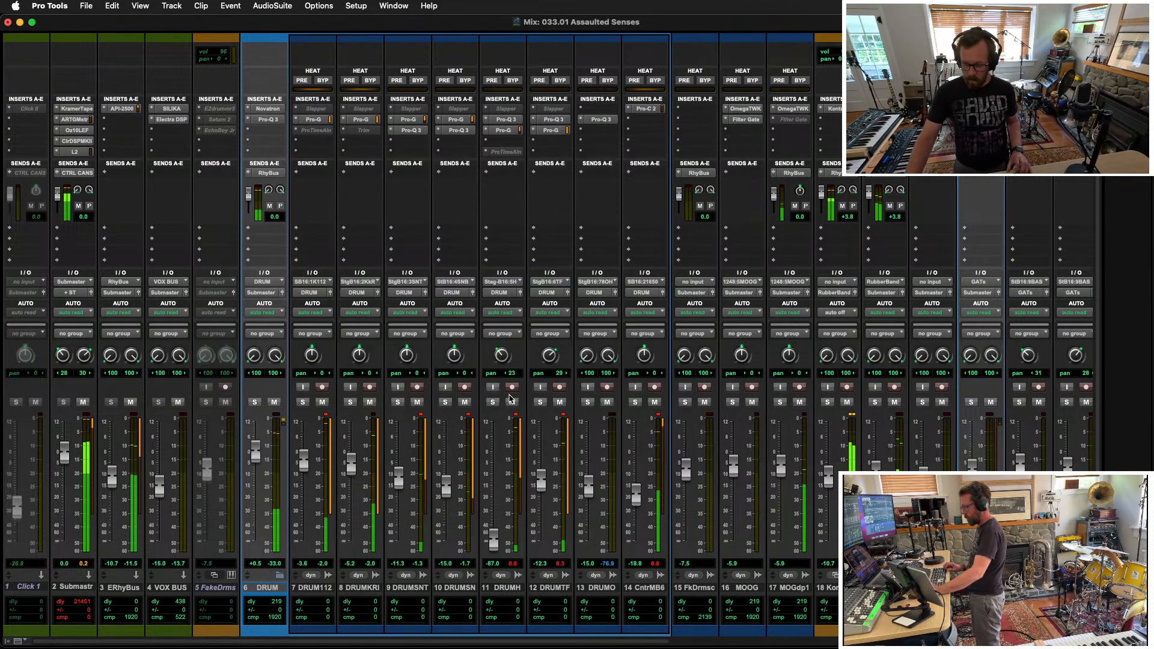
# Step: Adjust the Tape Equalizer and Spreader in the Submaster's TG Mastering Chain and close the plugin
pyautogui.press('super+equal')
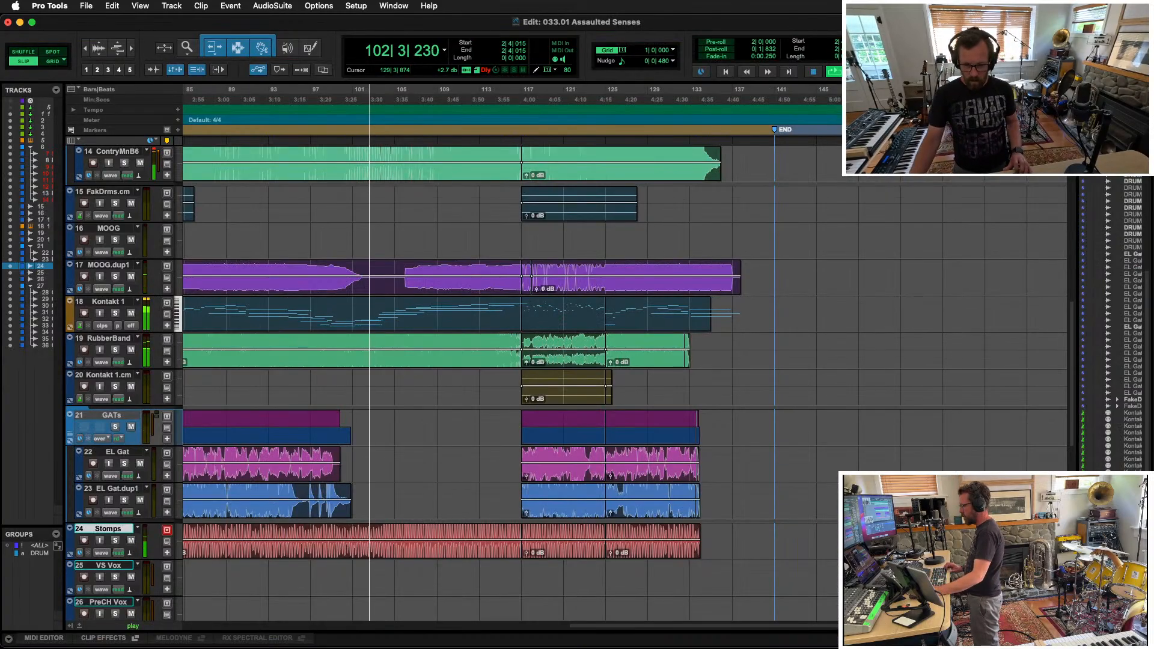
pyautogui.press('super+equal')
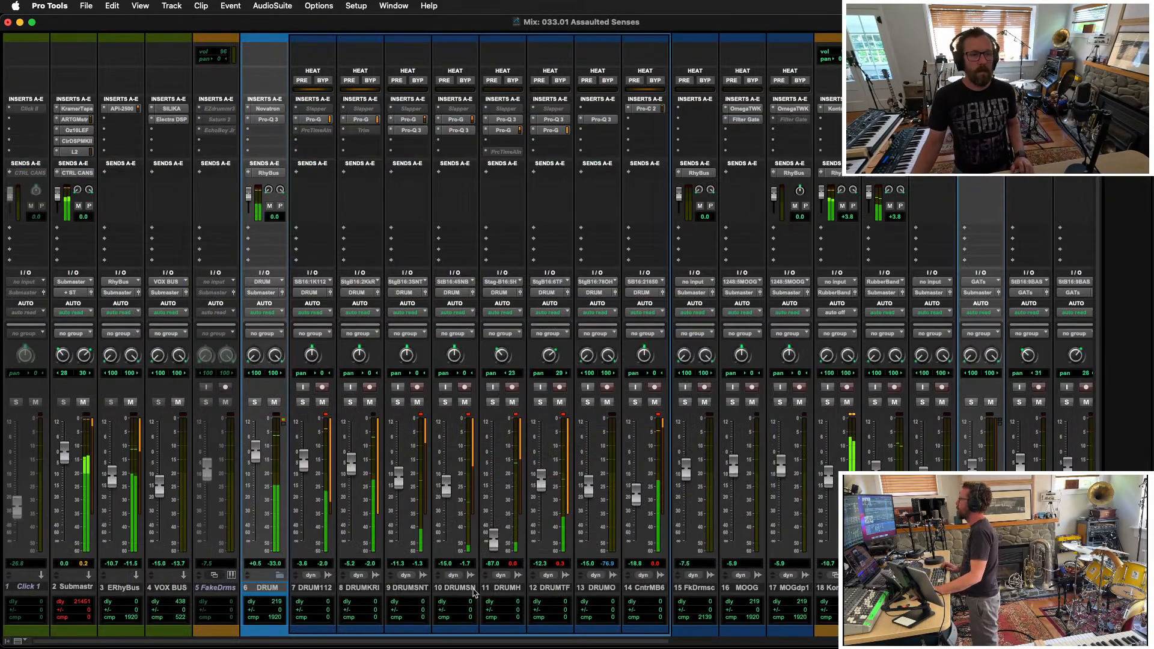
pyautogui.click(68, 119)
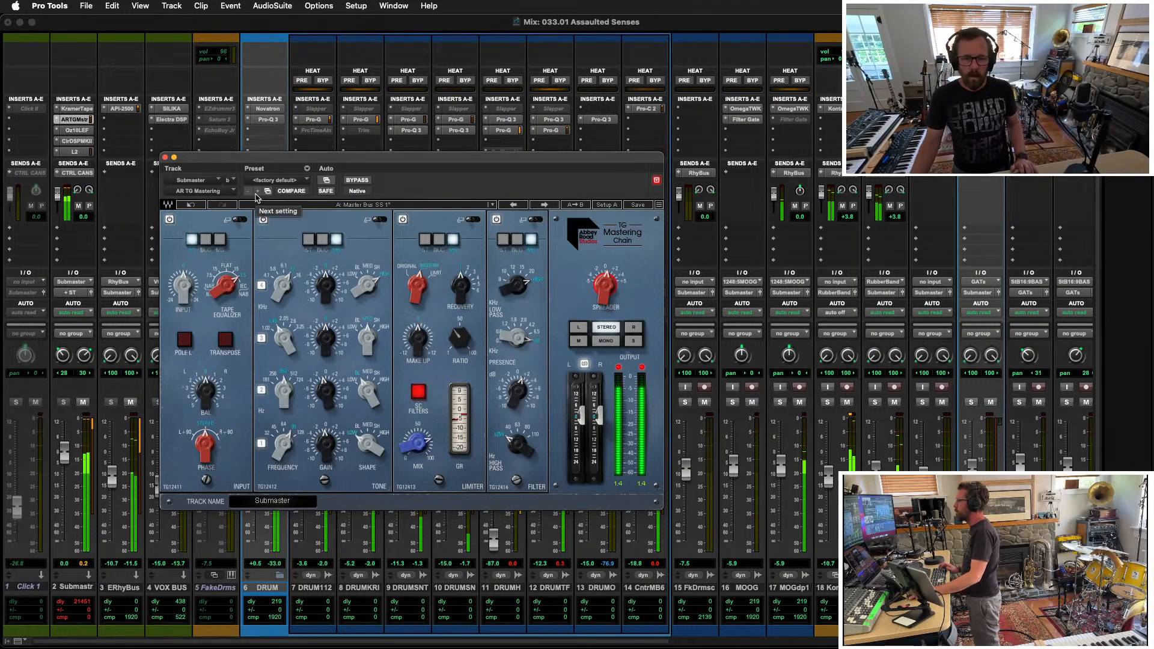
pyautogui.click(230, 290)
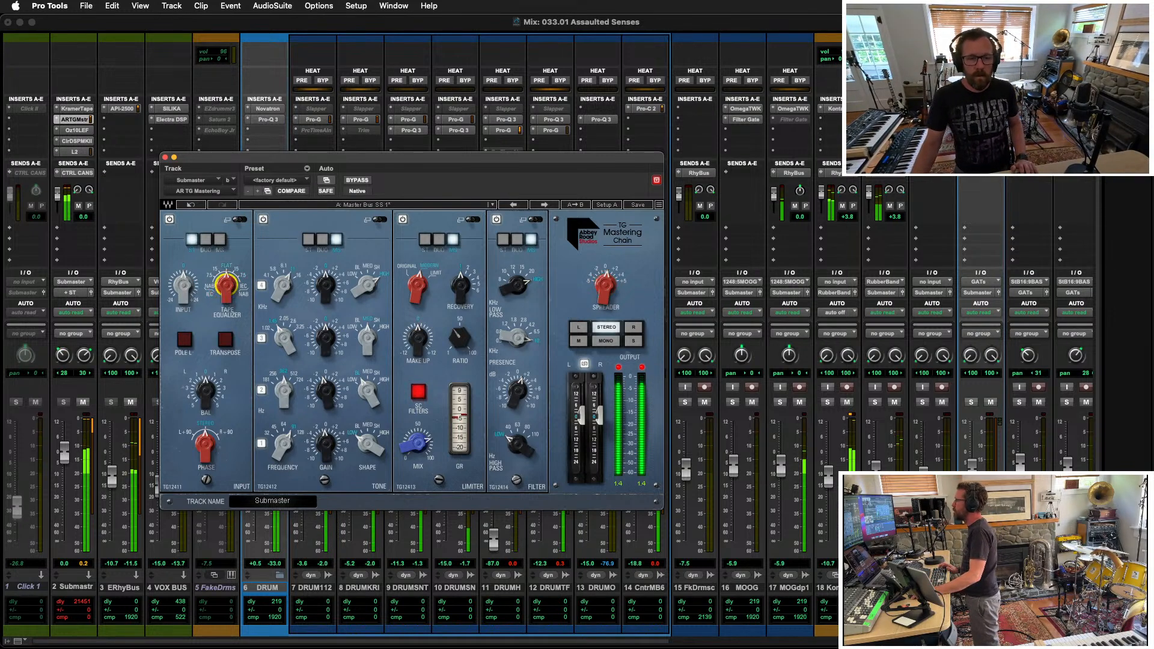
pyautogui.moveTo(230, 289); pyautogui.dragTo(230, 276)
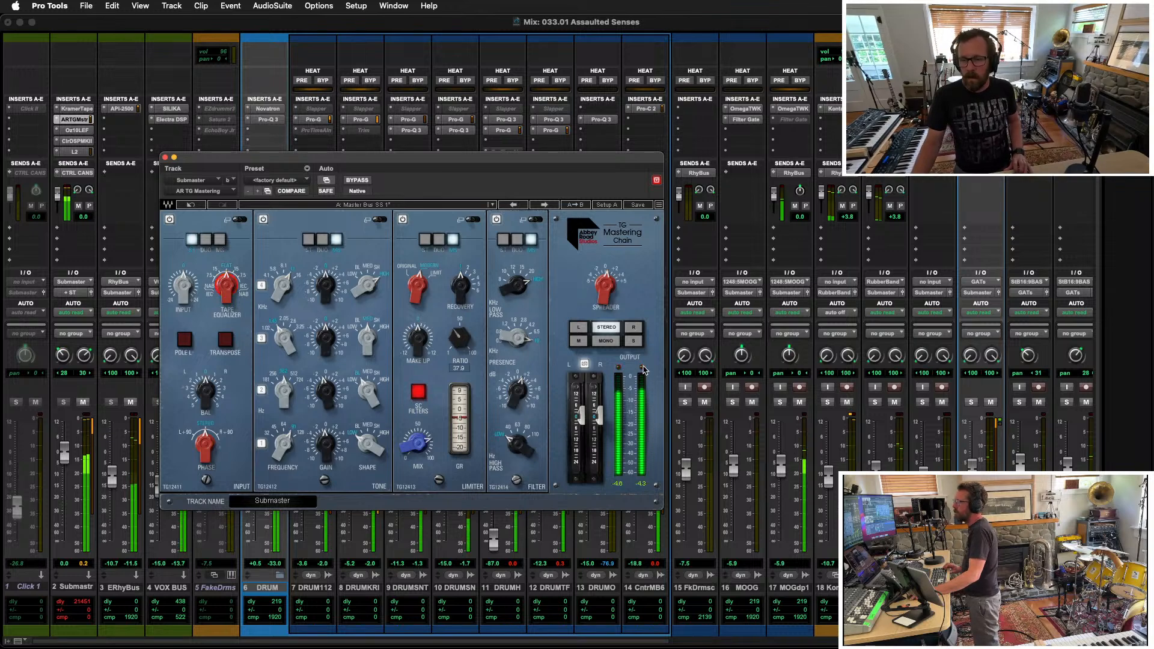
pyautogui.moveTo(611, 289); pyautogui.dragTo(610, 282)
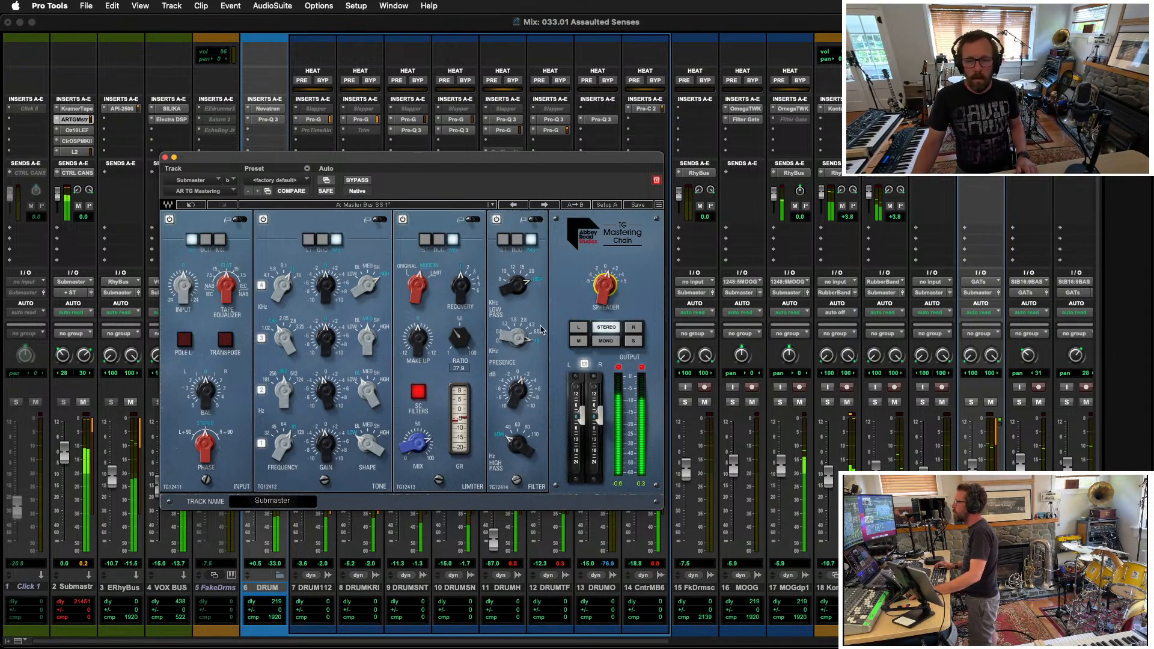
pyautogui.click(165, 158)
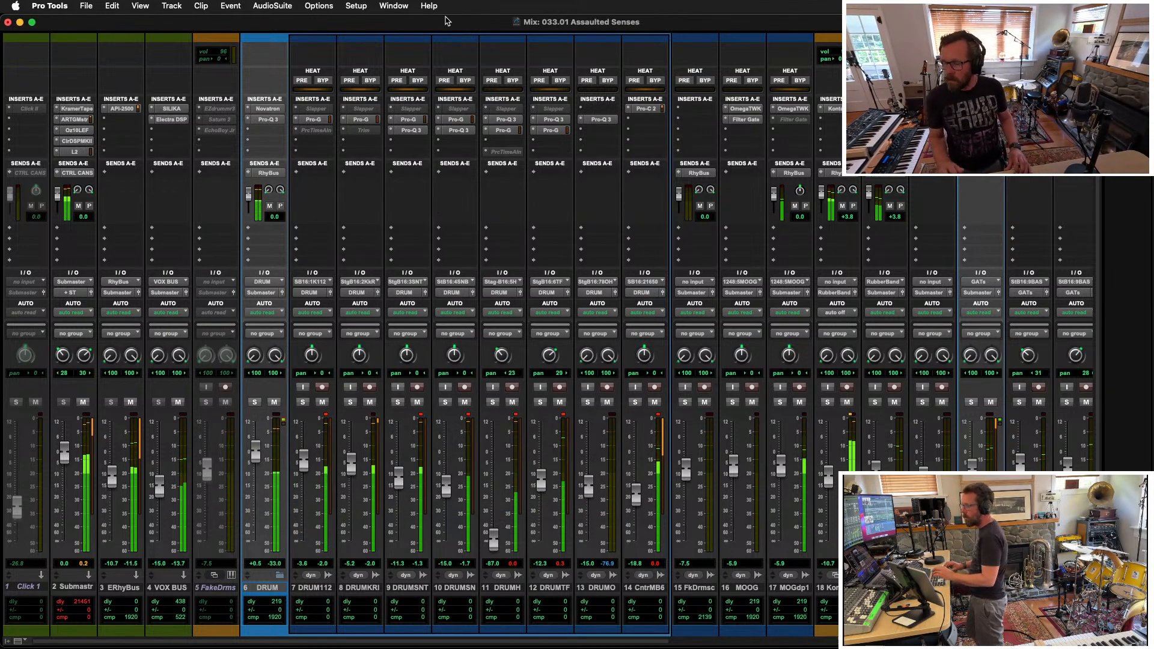
# Step: Set the Submaster's L2 Threshold to -0.9, Out Ceiling to -0.3, Quantize to 24 Bits and Dither to Type2, and close it
pyautogui.press('super+equal')
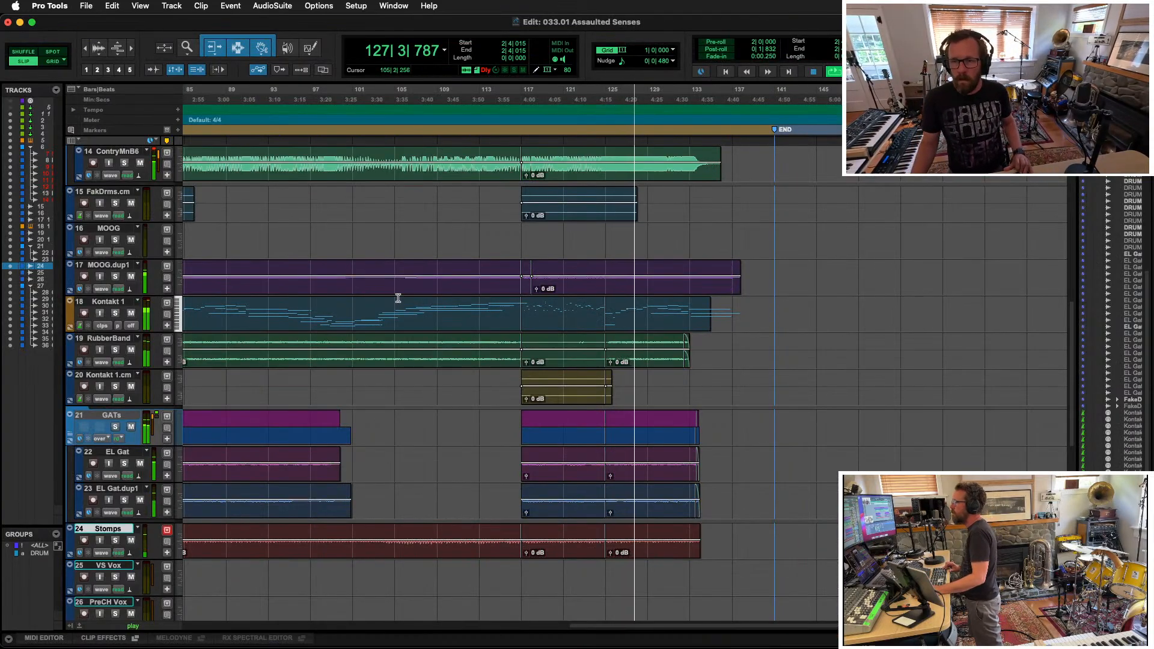
pyautogui.press('super+bracketleft')
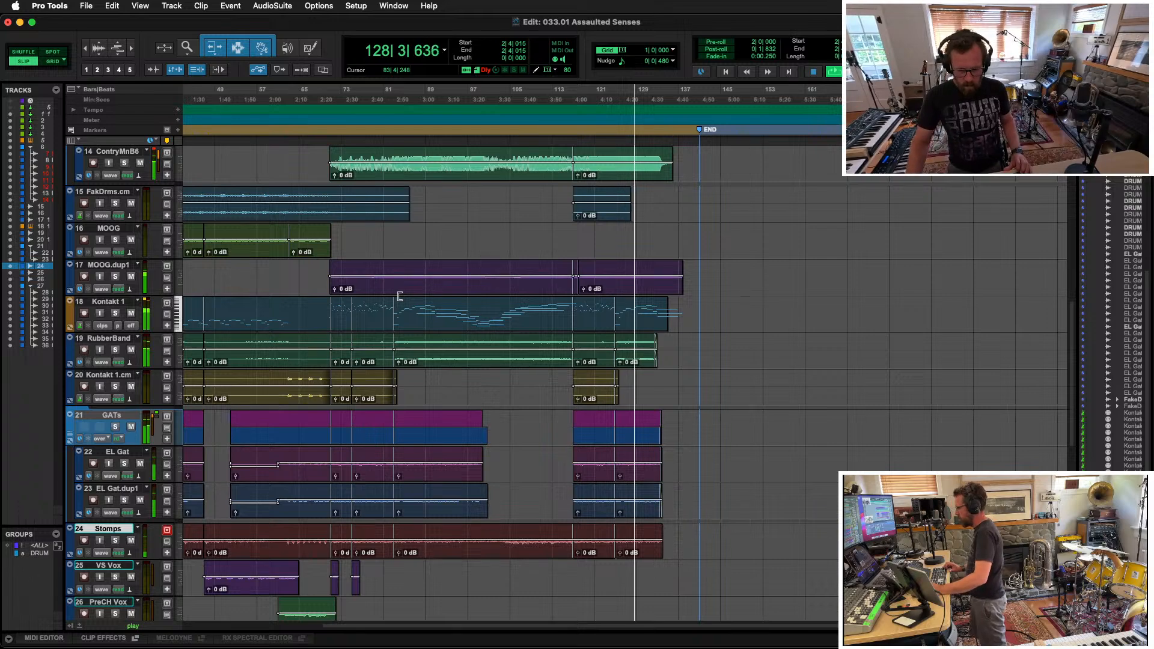
pyautogui.press('super+equal')
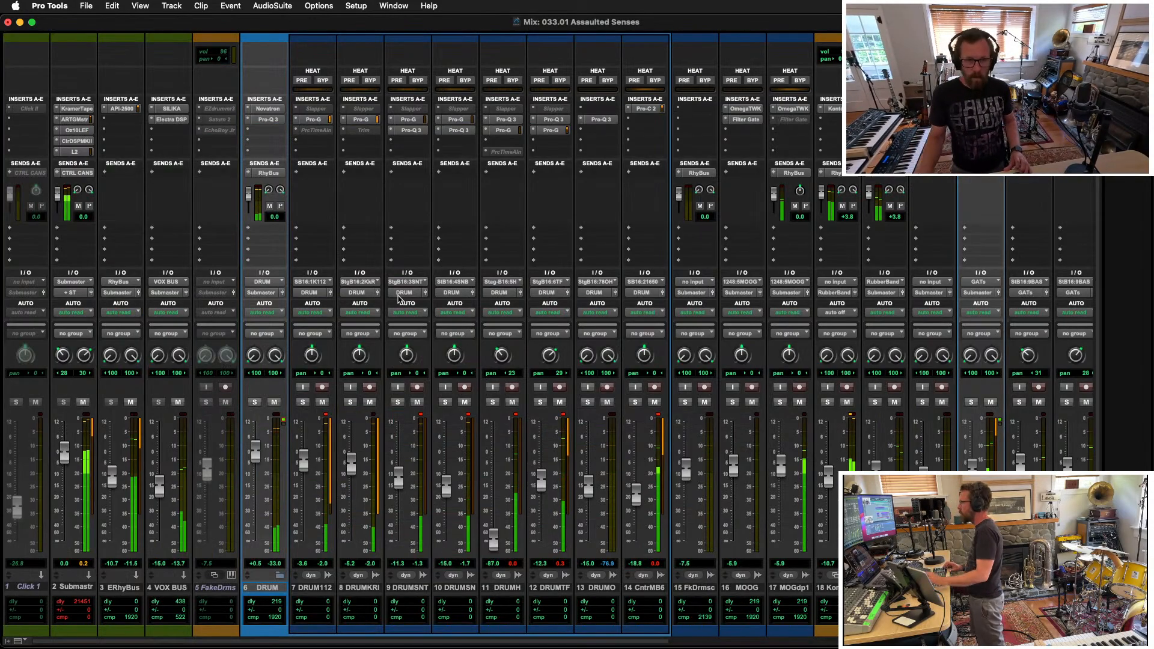
pyautogui.click(81, 152)
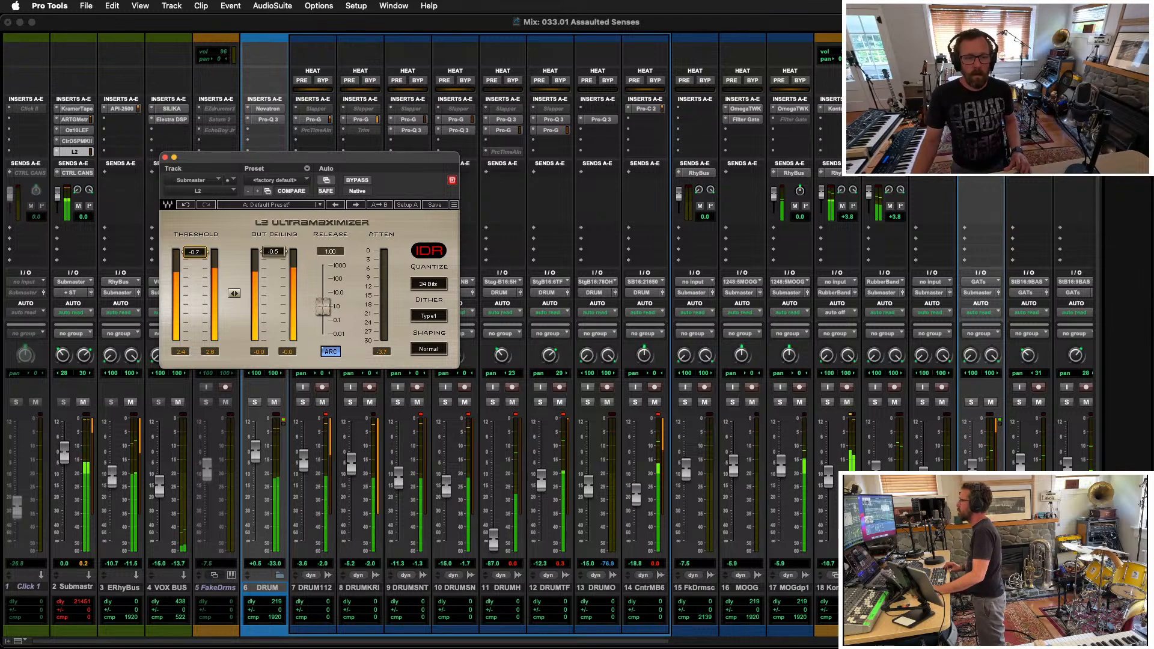
pyautogui.moveTo(194, 252); pyautogui.dragTo(195, 251)
pyautogui.moveTo(273, 252); pyautogui.dragTo(270, 258)
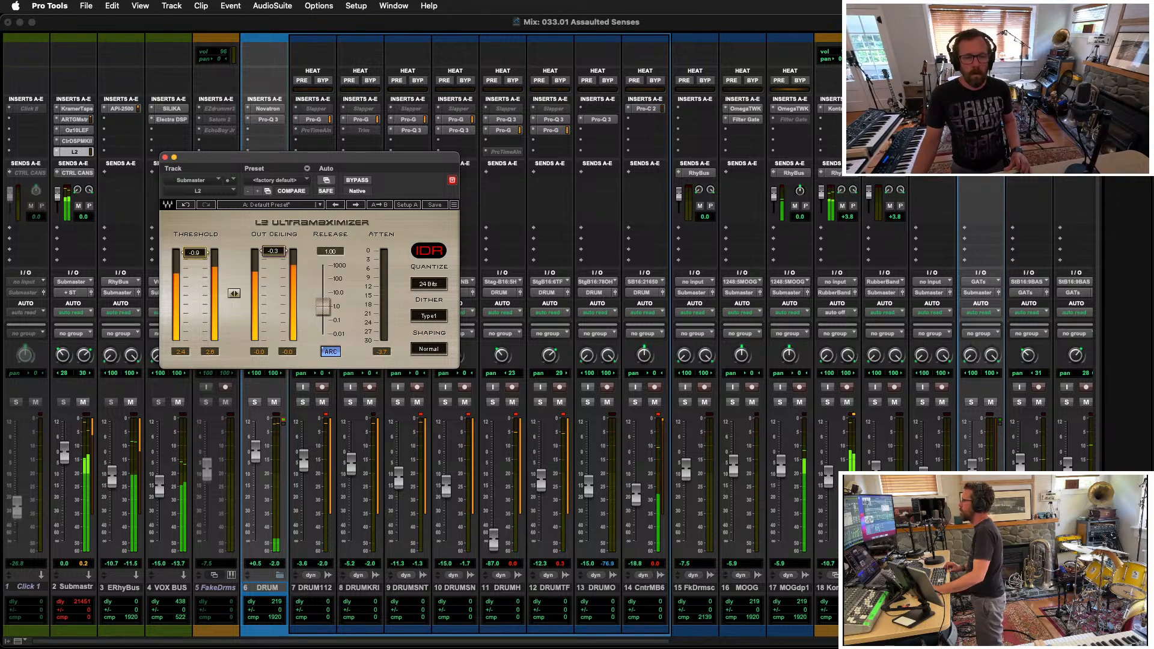
pyautogui.click(425, 284)
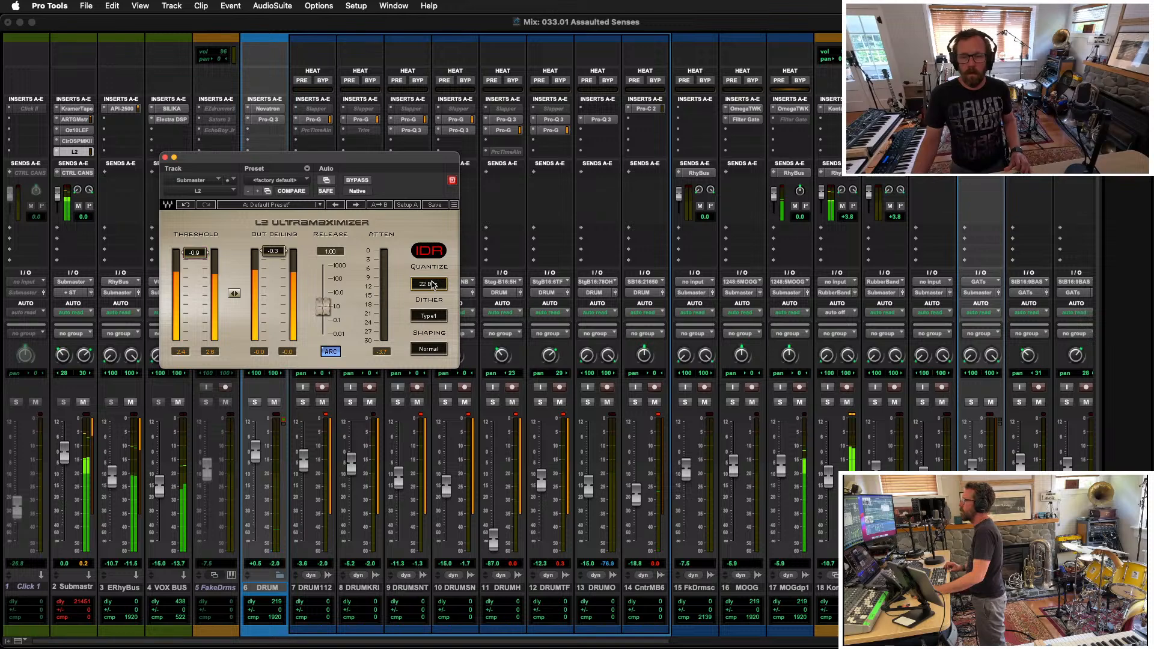
pyautogui.click(430, 317)
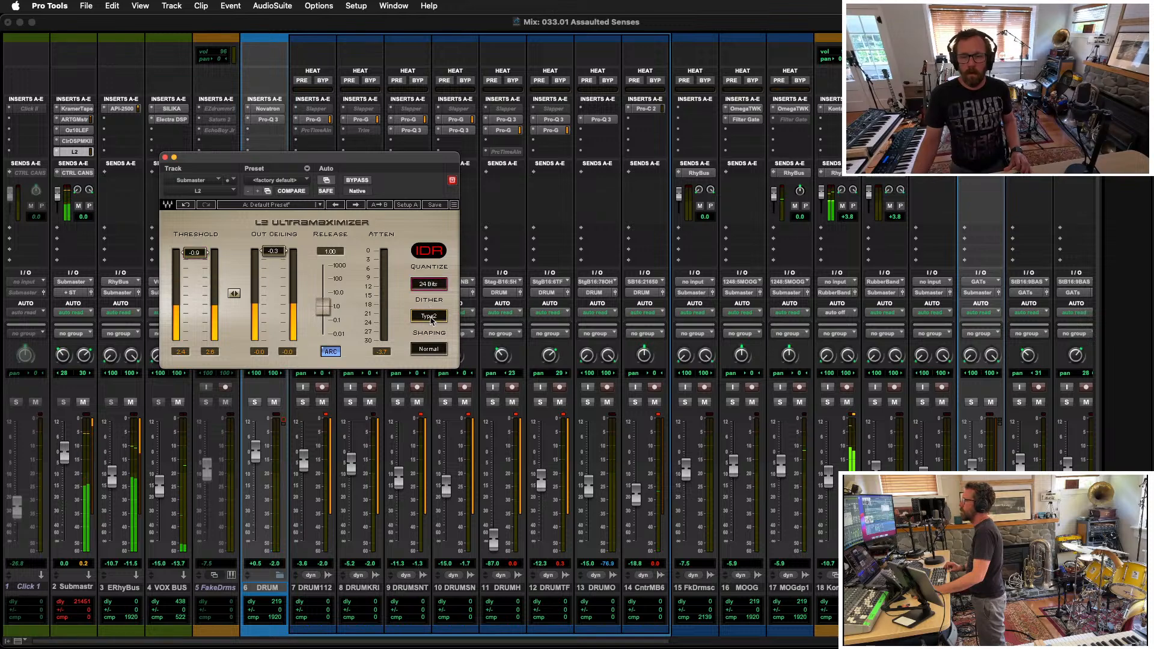
pyautogui.click(166, 157)
# Step: Stop playback in the Edit window and restart it from the beginning of the song
pyautogui.press('super+equal')
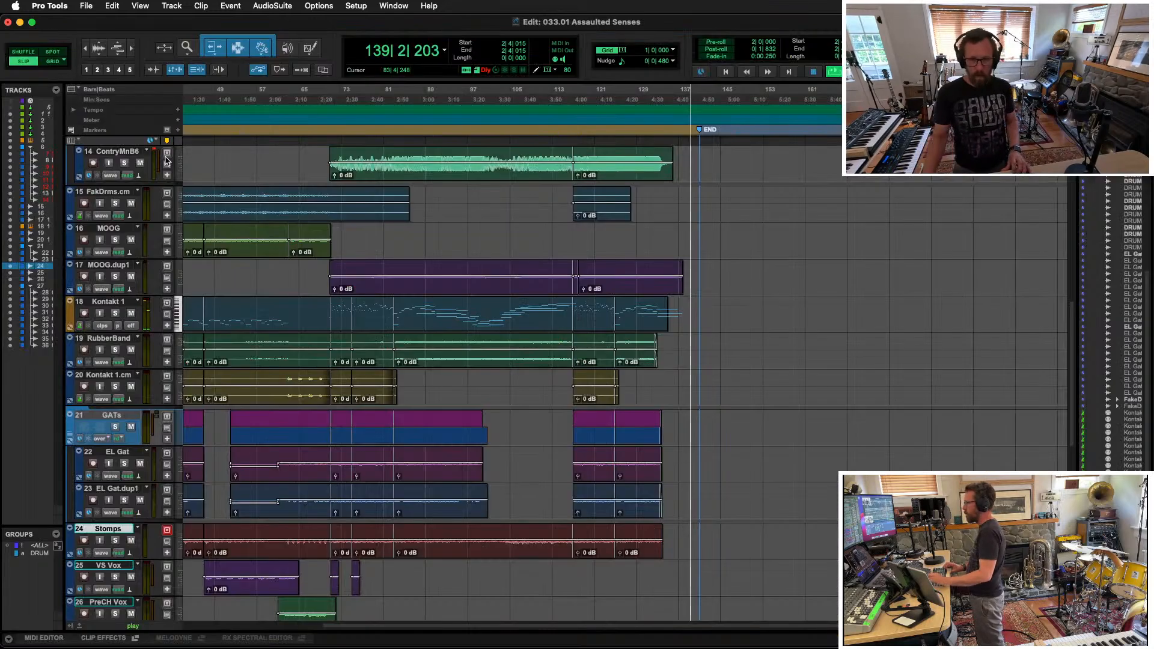
pyautogui.press('space')
pyautogui.press('Return')
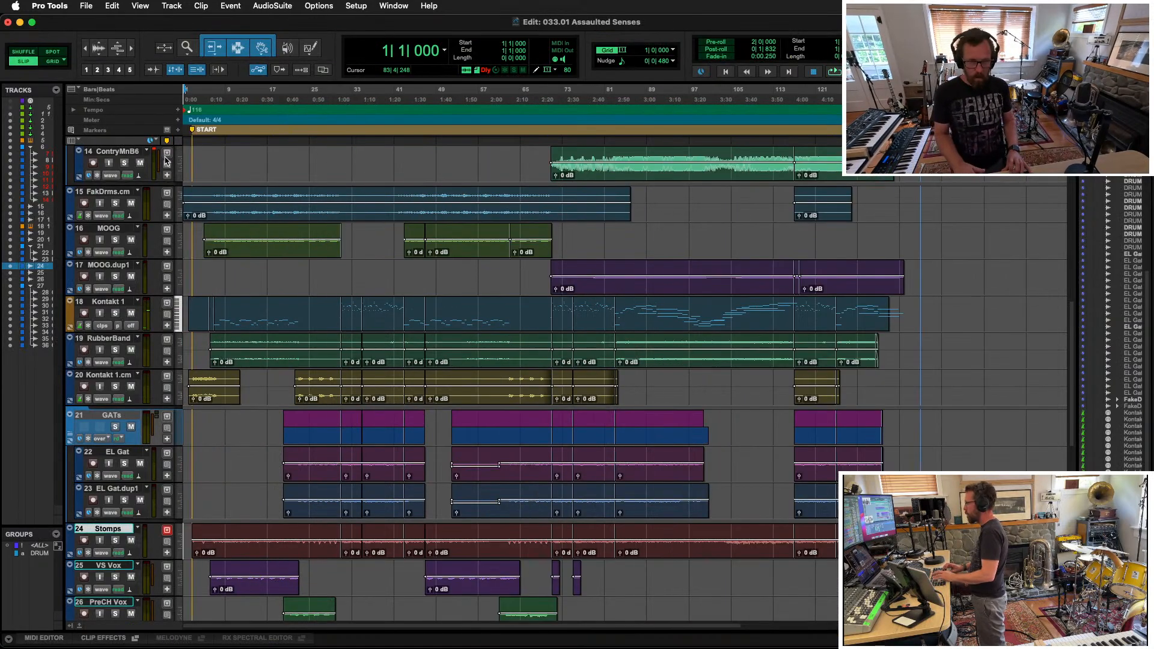
pyautogui.click(223, 125)
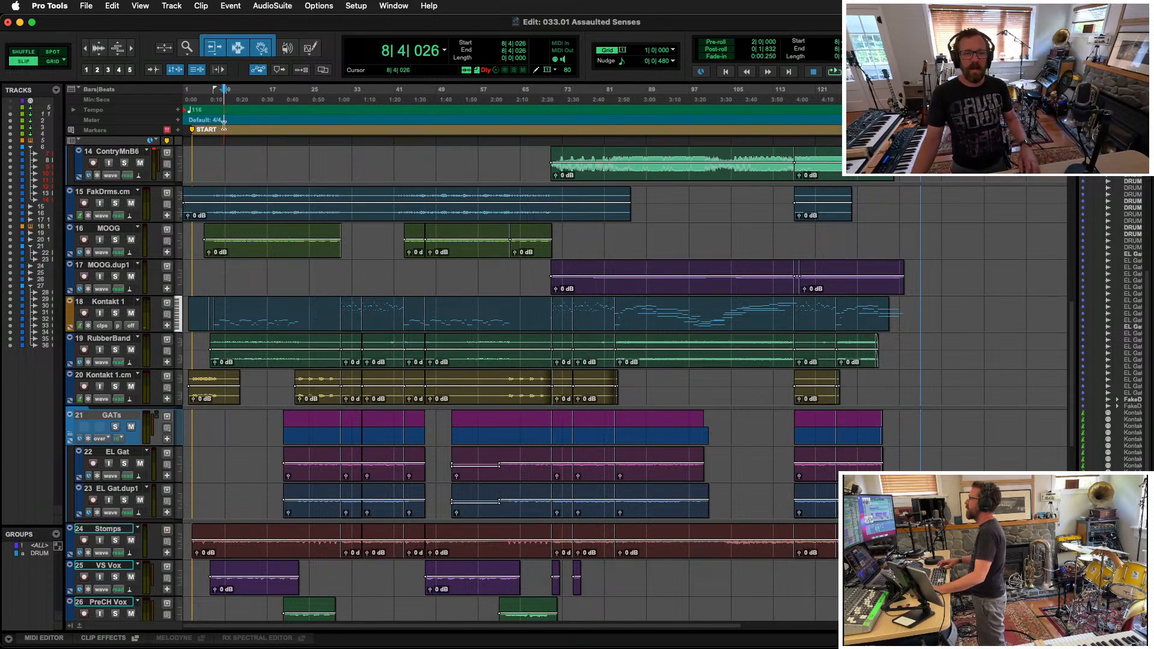
pyautogui.click(224, 125)
pyautogui.click(225, 130)
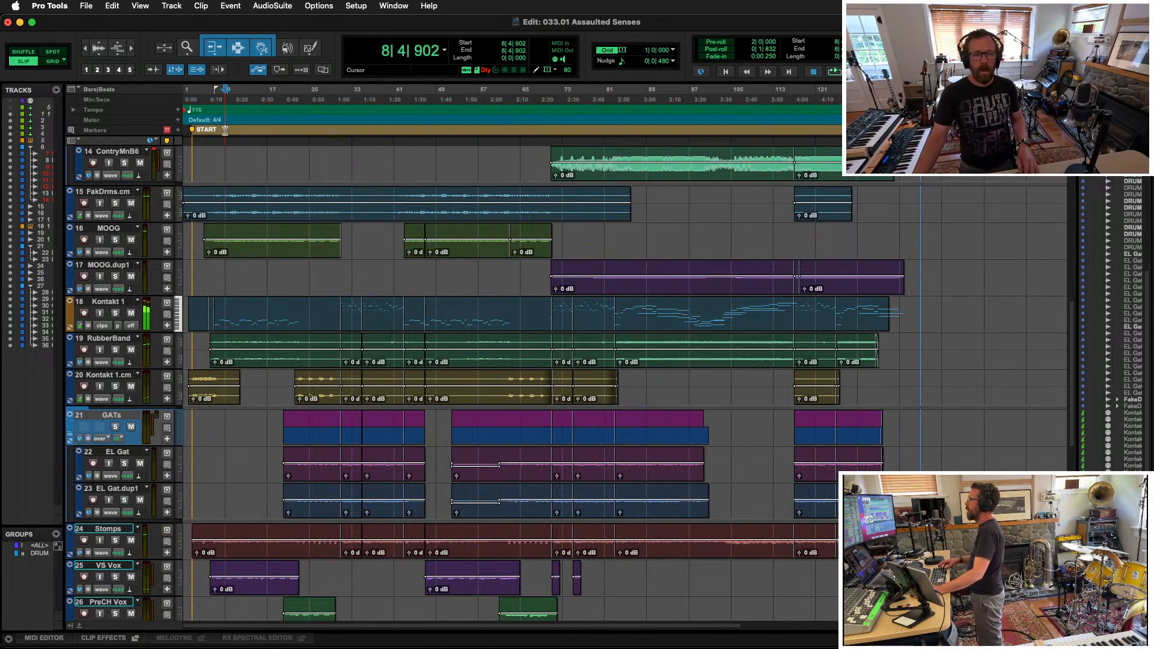
pyautogui.press('space')
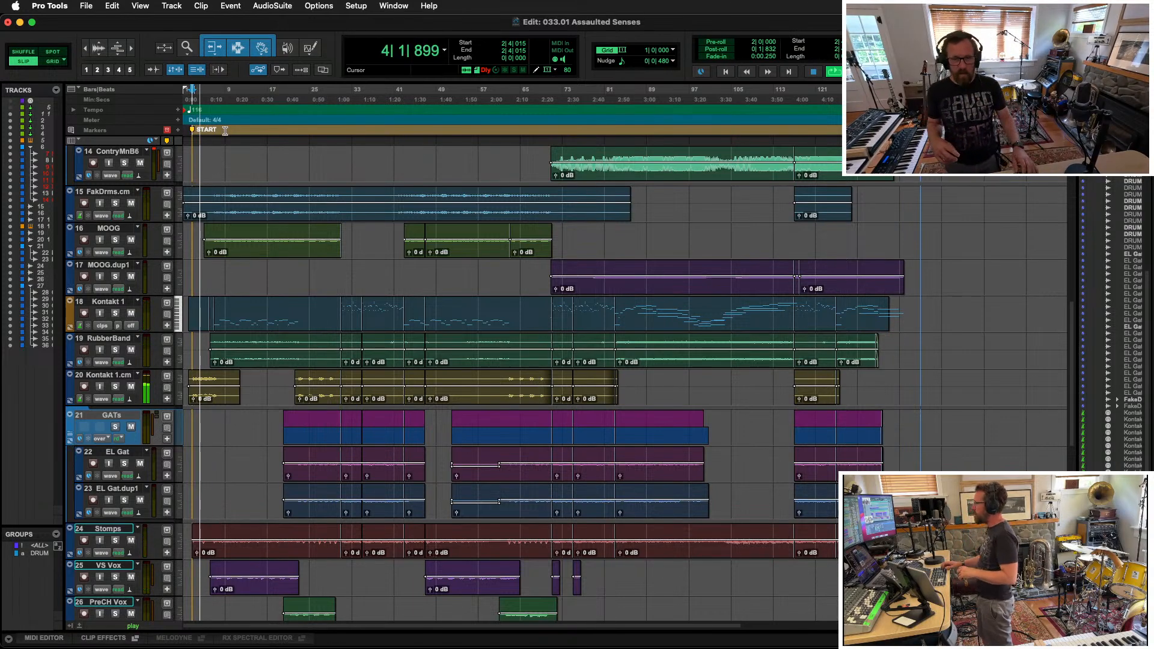
# Step: Review the arrangement and channel levels across the drum, synth, guitar and vocal tracks during playback, and stop playback
pyautogui.press('super+Tab')
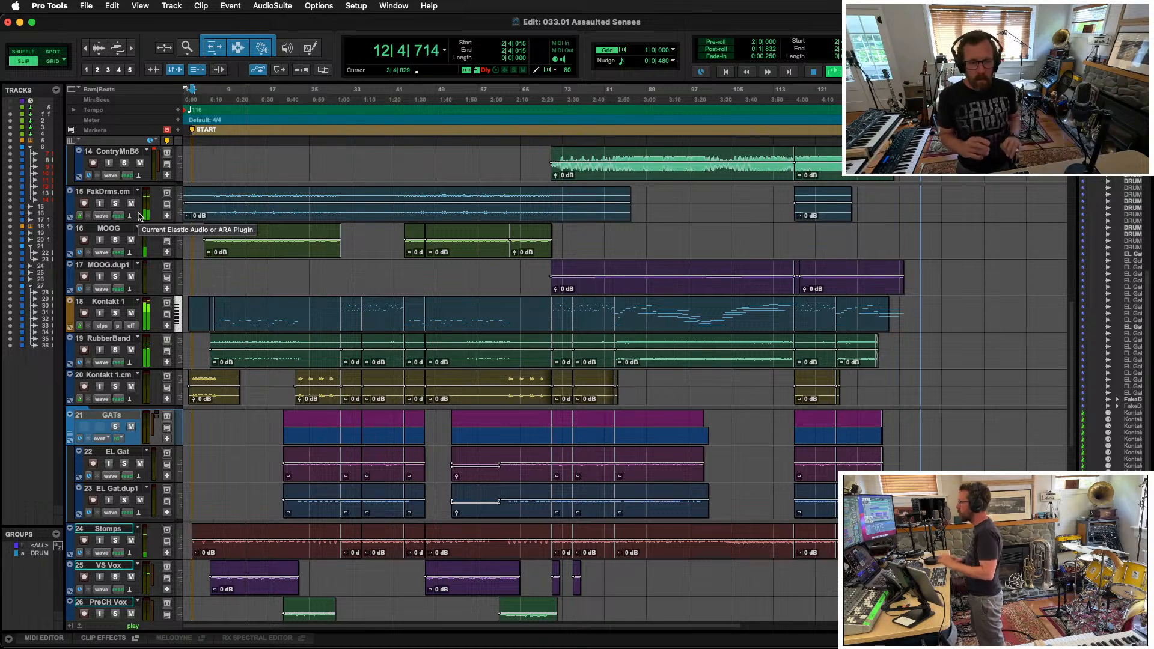
pyautogui.scroll(4, 365, 383)
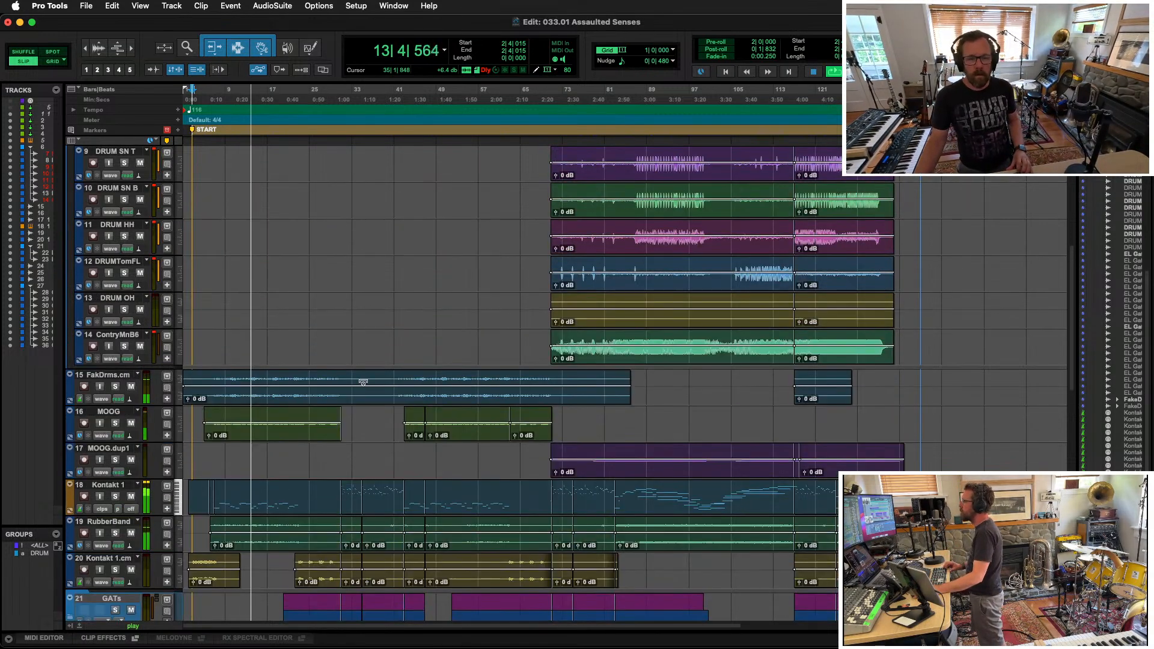
pyautogui.scroll(-3, 367, 380)
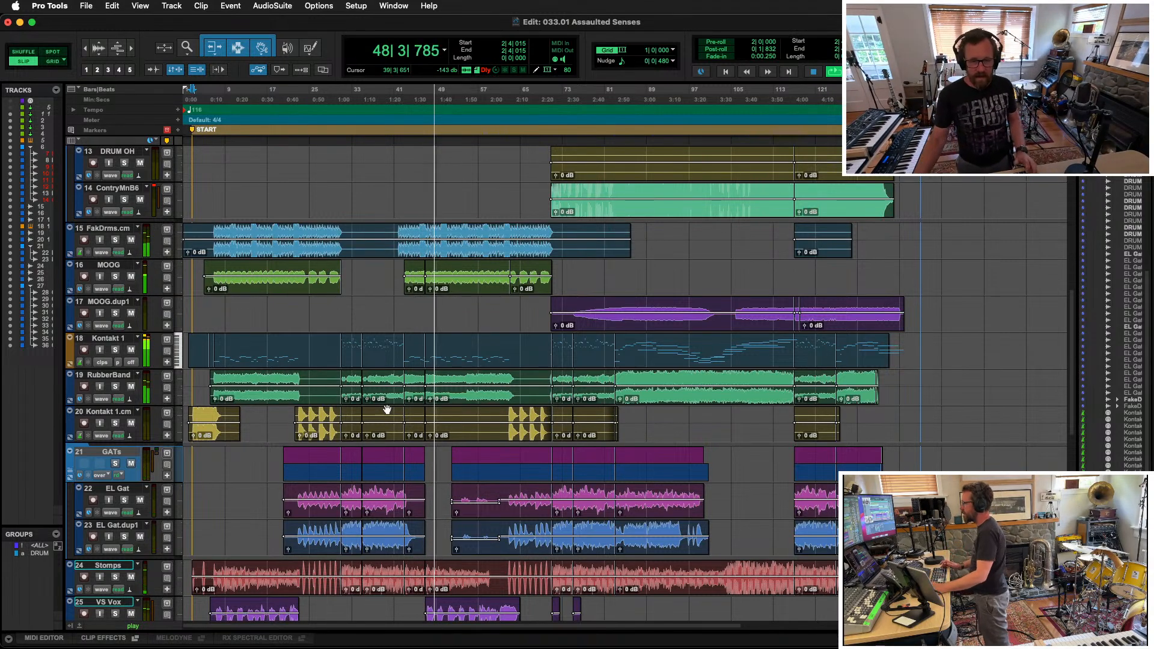
pyautogui.scroll(-4, 388, 409)
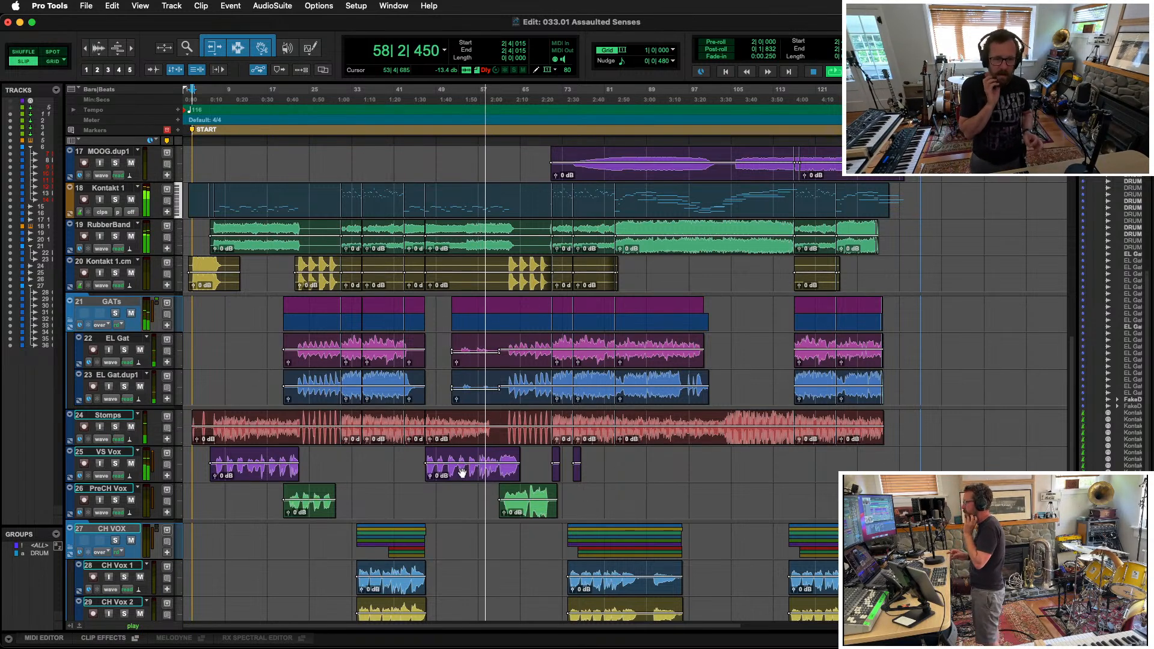
pyautogui.press('super+equal')
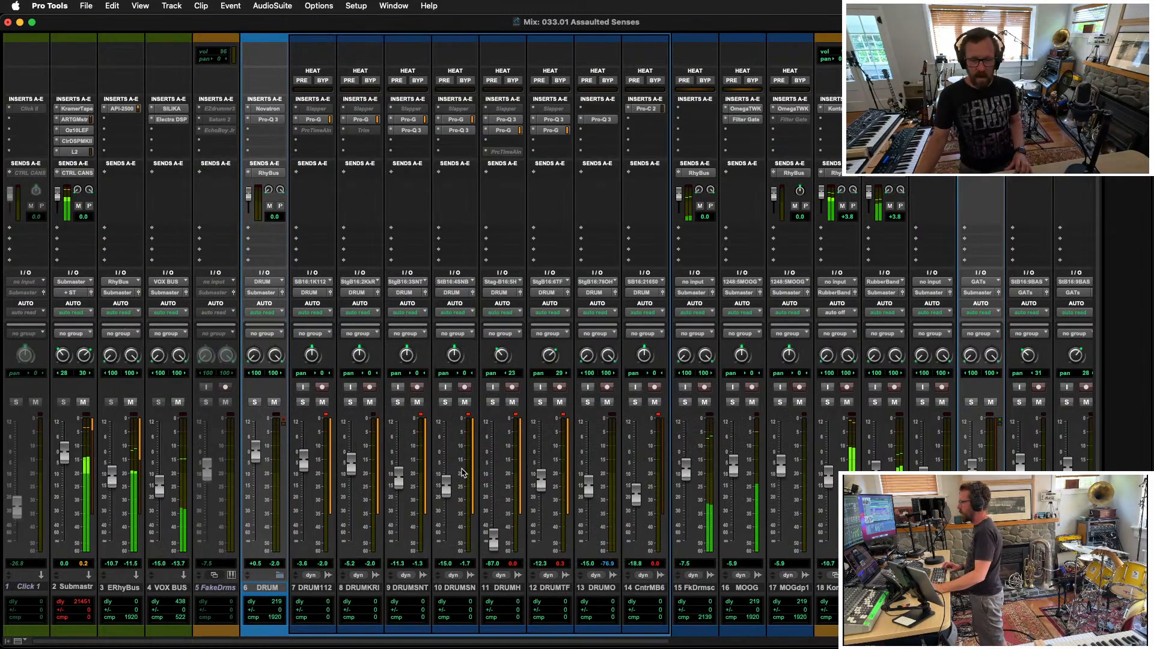
pyautogui.hscroll(3, 645, 565)
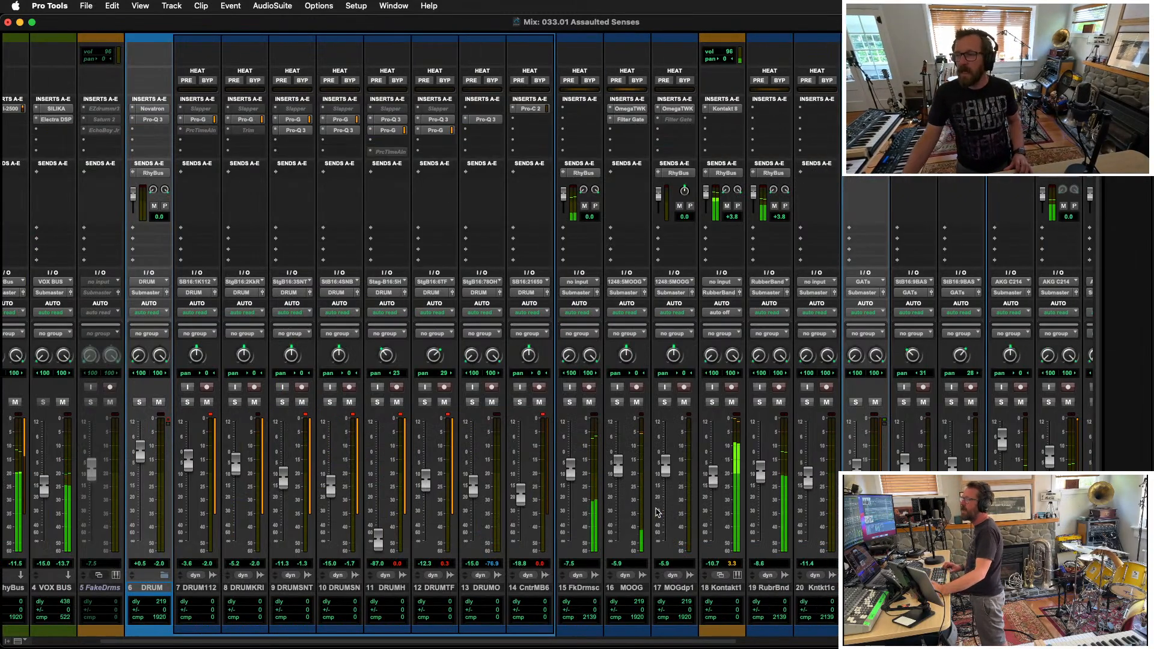
pyautogui.press('super+equal')
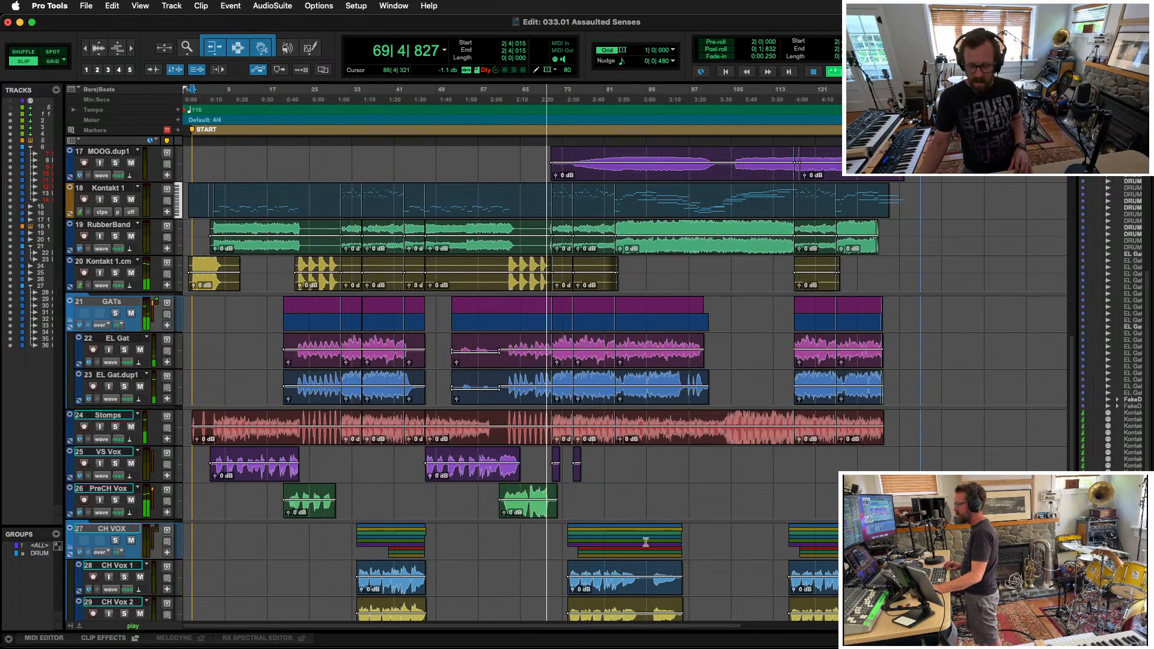
pyautogui.press('super+equal')
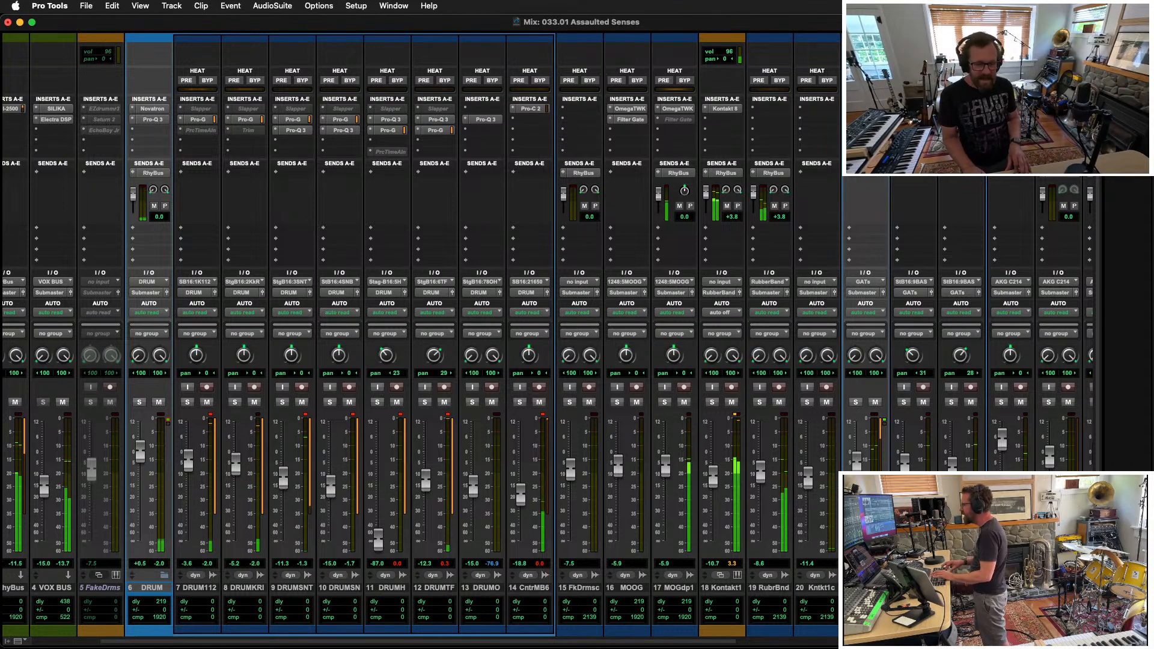
pyautogui.press('super+equal')
pyautogui.press('space')
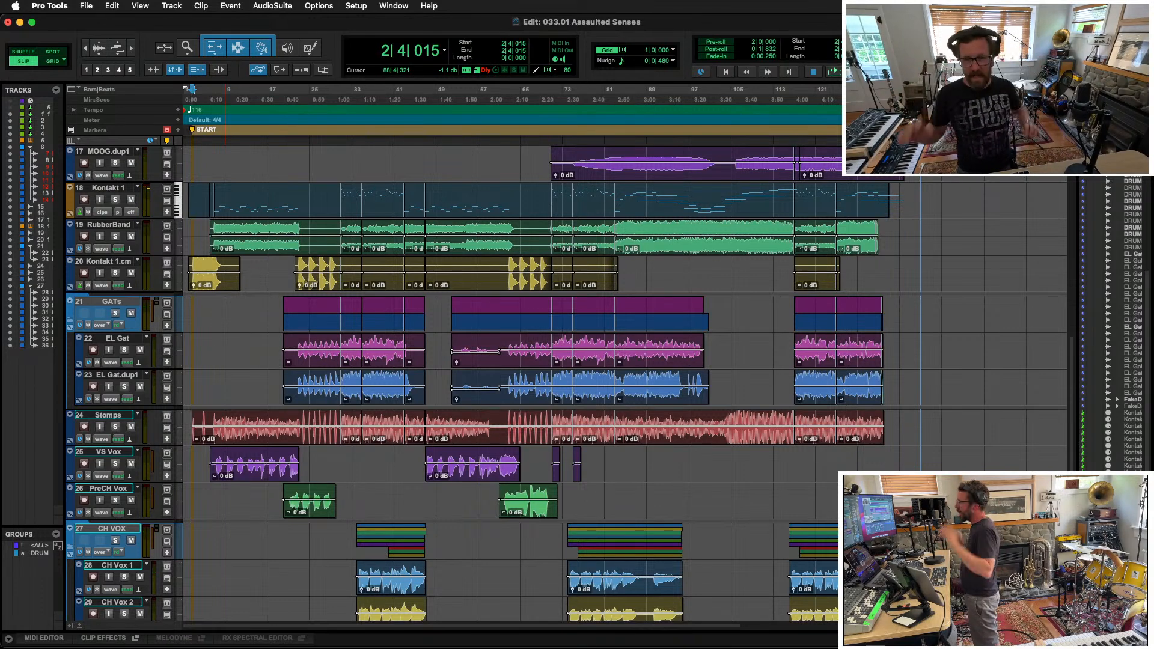
# Step: Bounce the song from START to END offline as 24-bit, 48 kHz WAV file 033.01 Assaulted Senses with Import After Bounce enabled
pyautogui.doubleClick(322, 128)
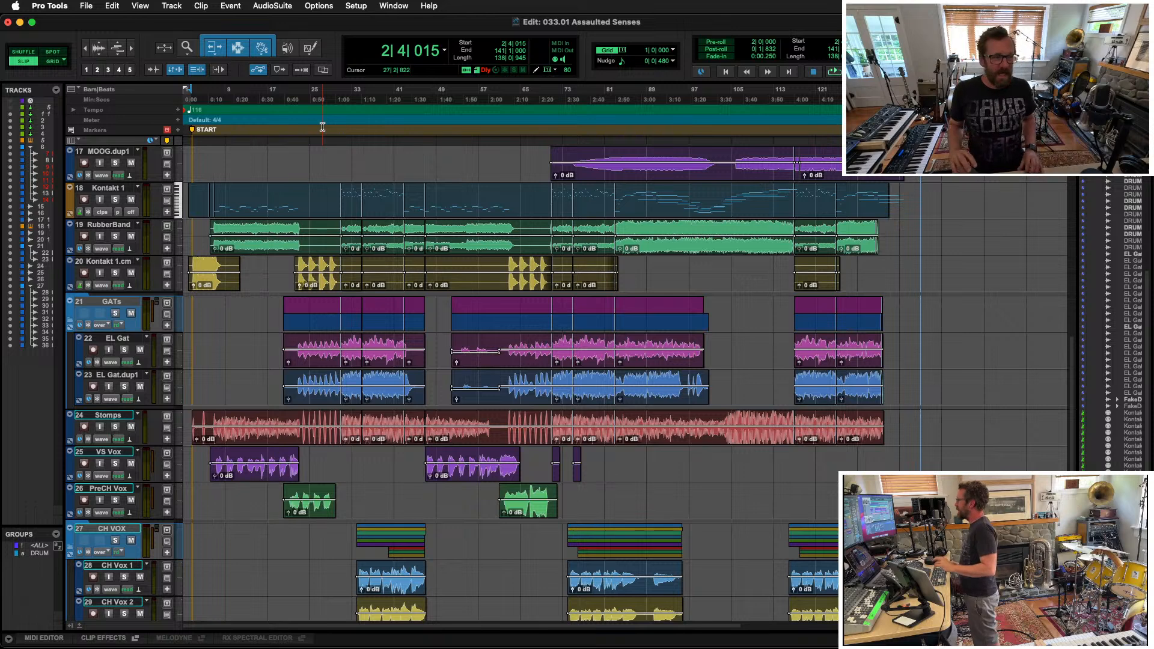
pyautogui.press('super+alt+b')
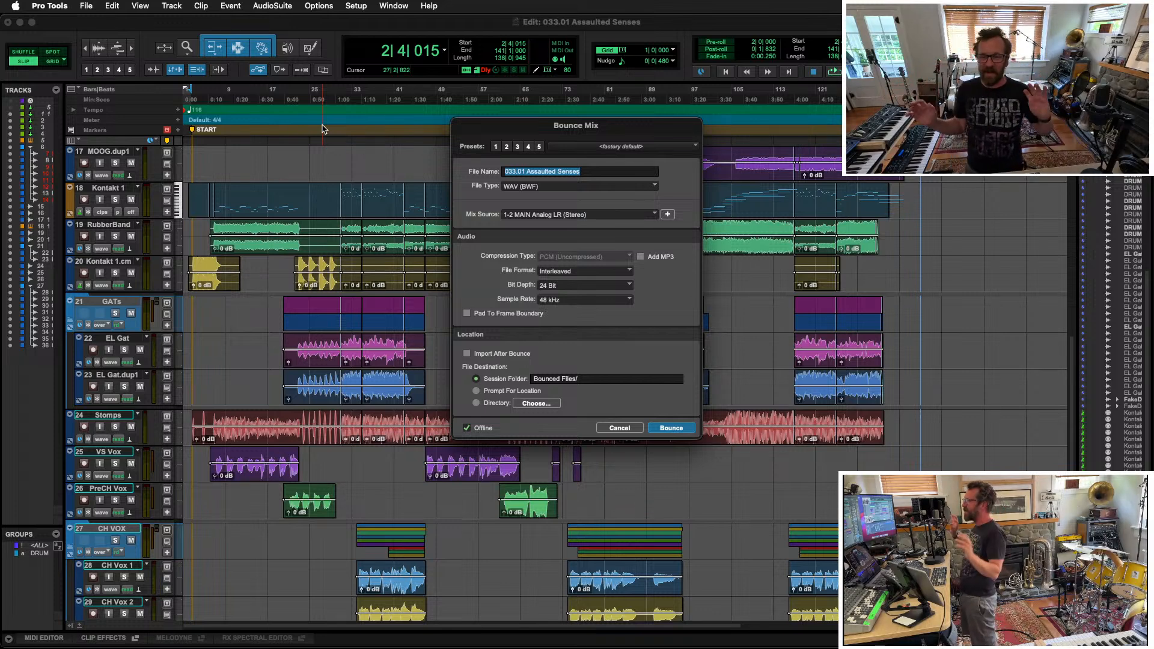
pyautogui.click(468, 356)
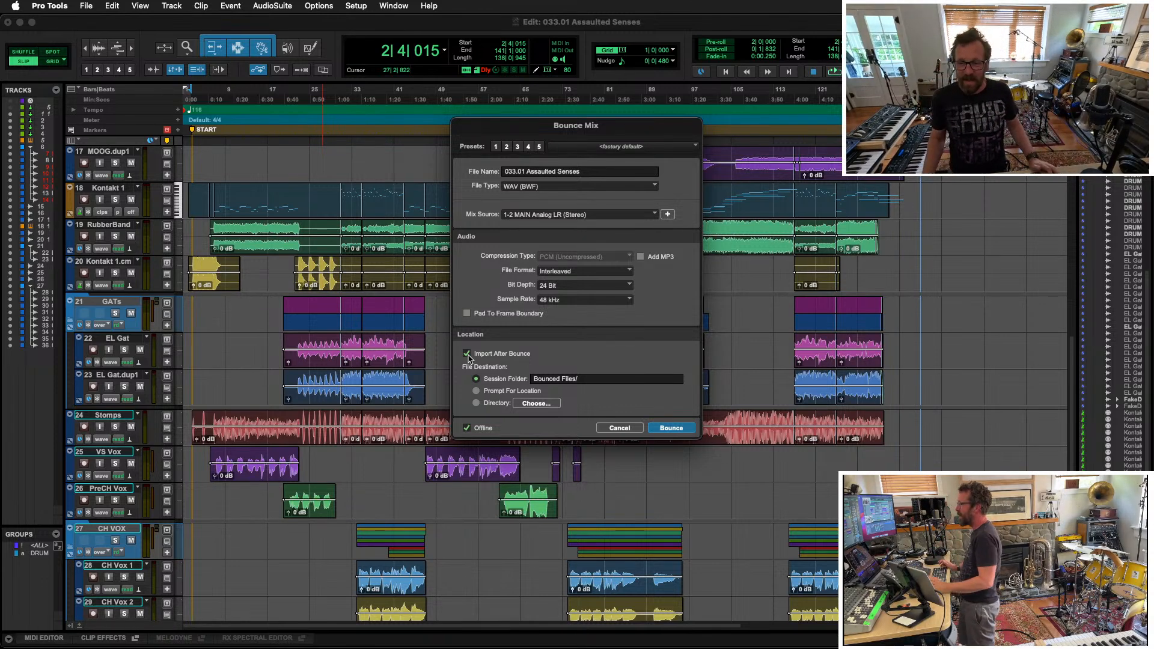
pyautogui.press('Return')
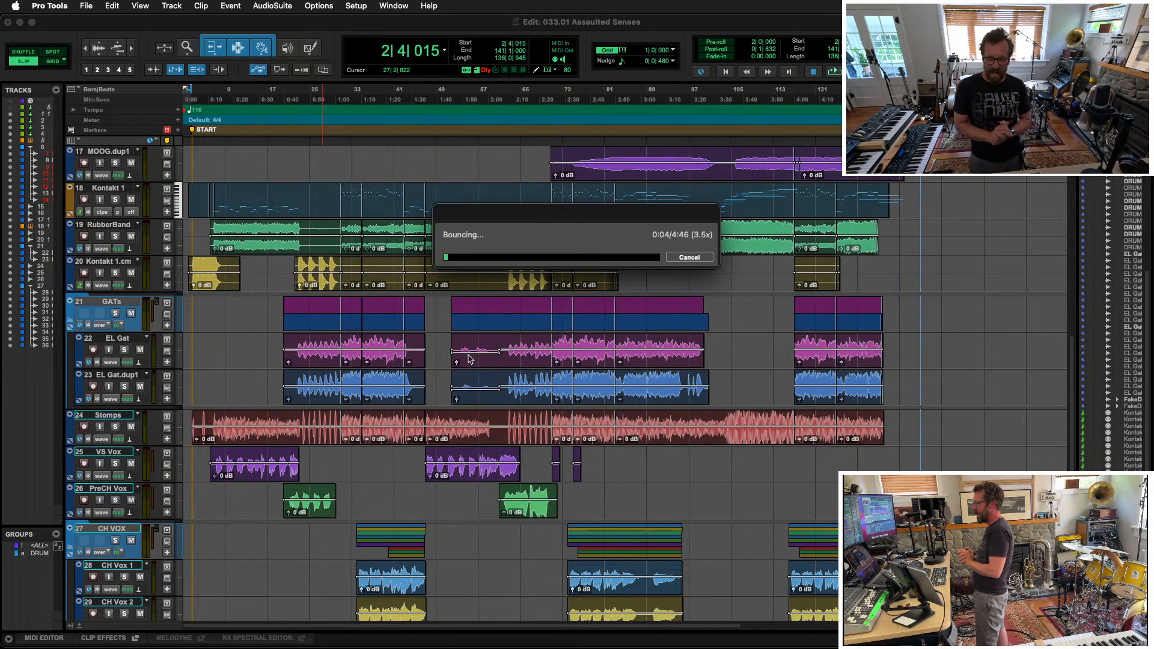
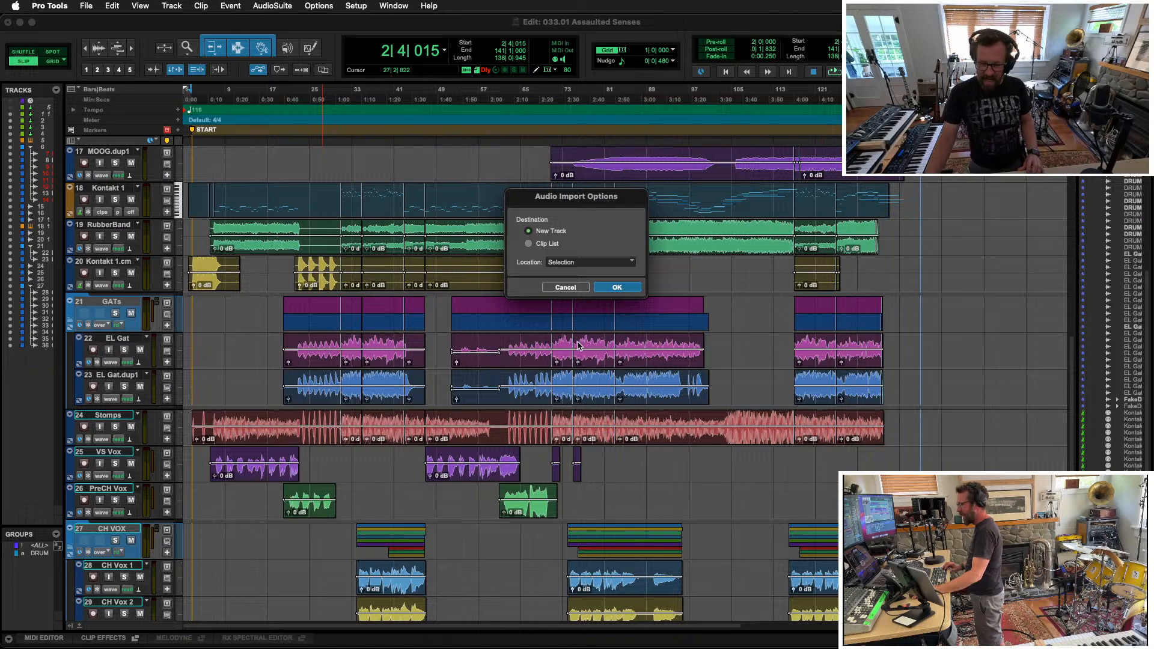
# Step: Import the bounced mix to a new track at the selection and solo that track
pyautogui.click(617, 288)
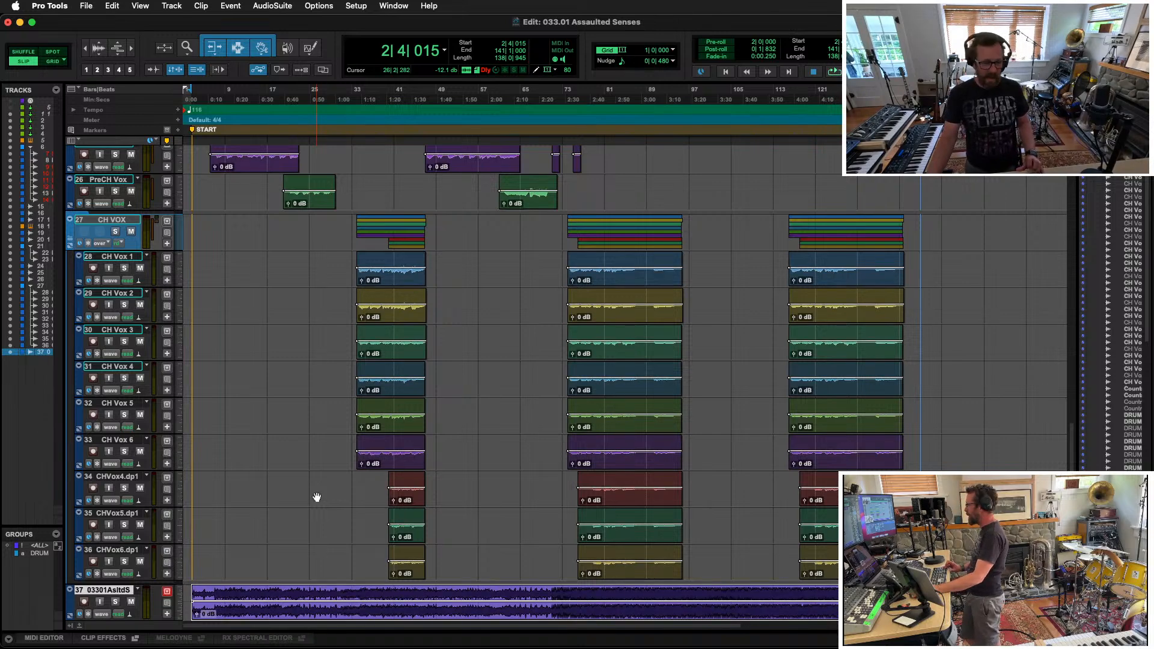
pyautogui.click(114, 601)
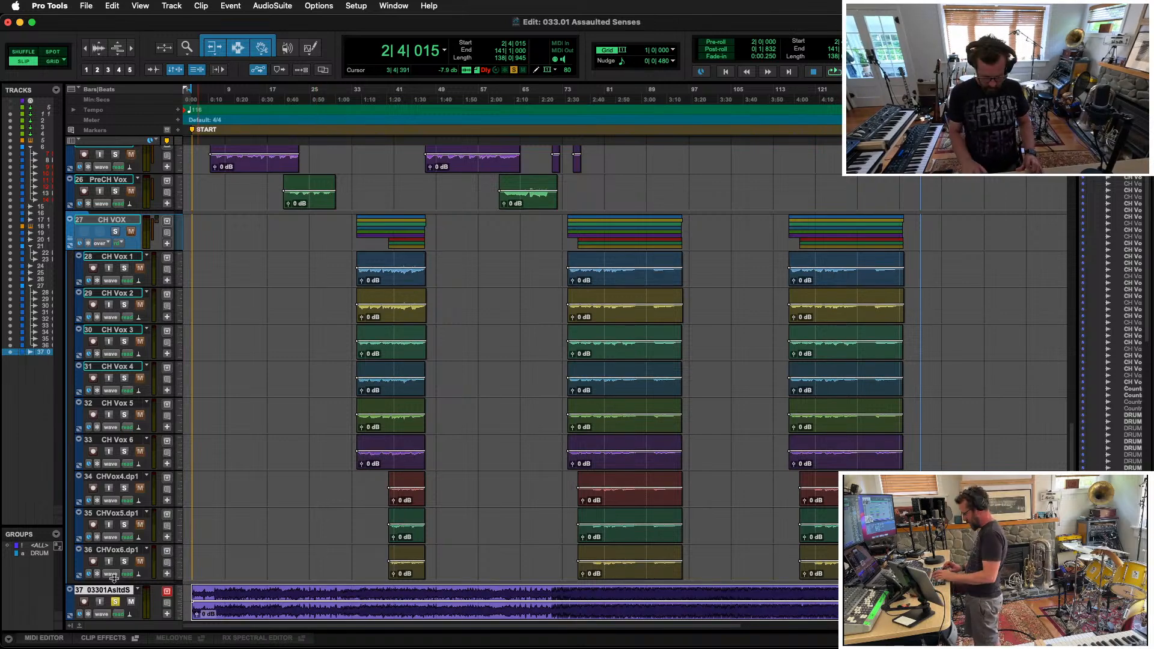
# Step: Unsolo, mute and deactivate the imported bounce track 37 in the Mix window, and return to the Edit window
pyautogui.press('super+equal')
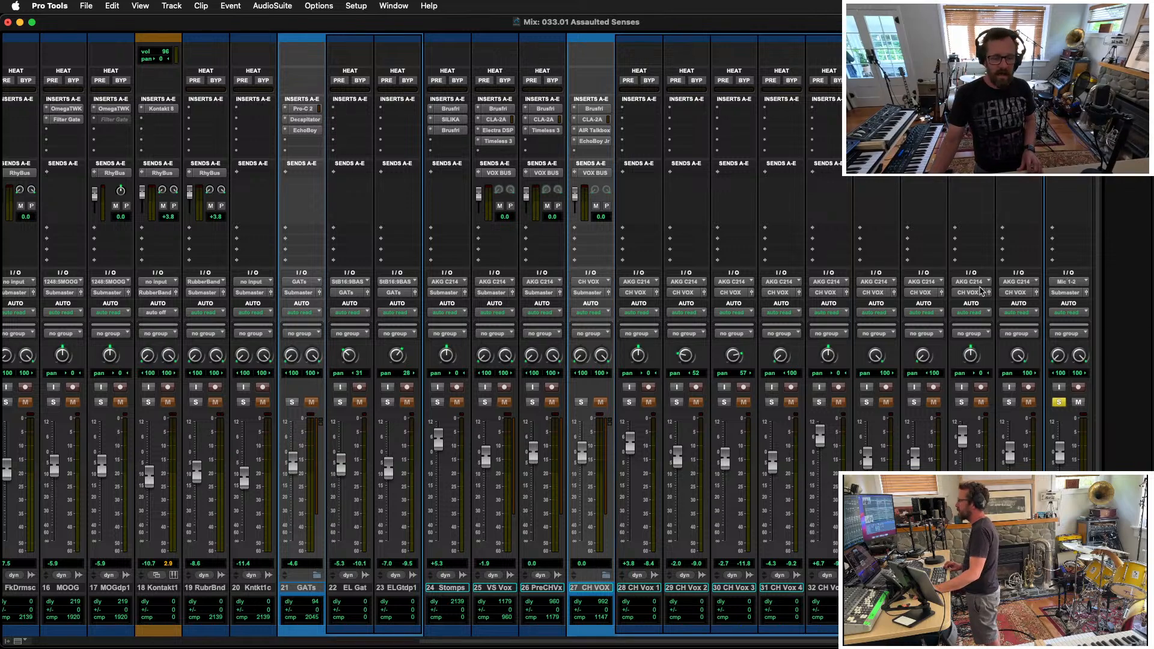
pyautogui.click(1059, 403)
pyautogui.click(1077, 403)
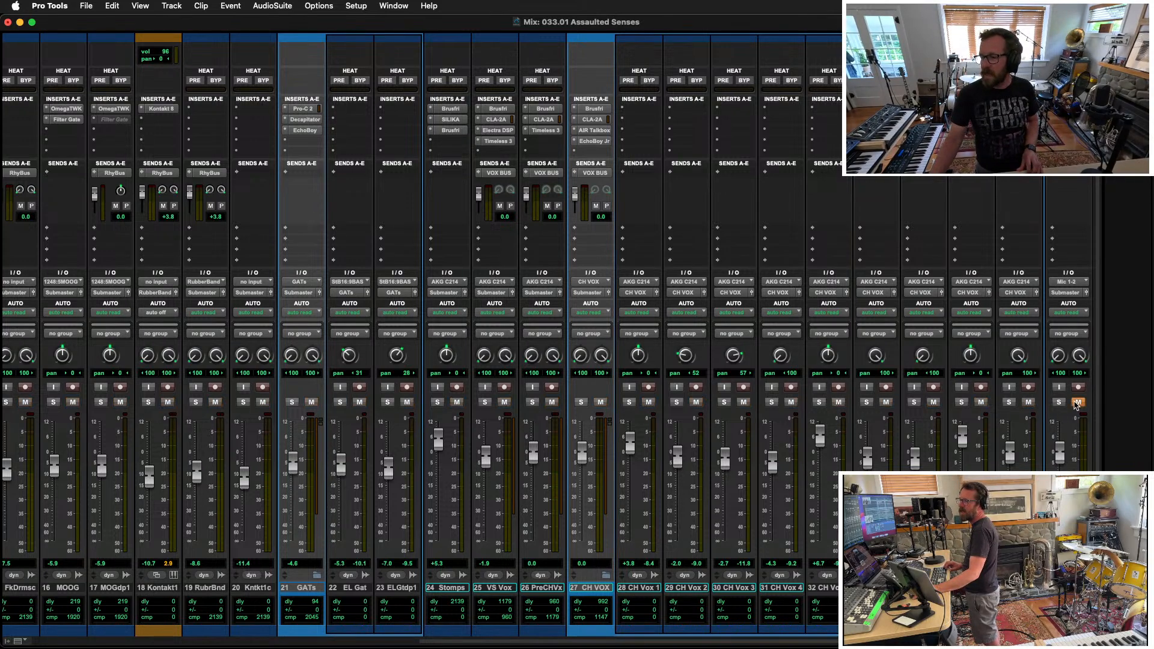
pyautogui.keyDown('ctrl'); pyautogui.keyDown('super'); pyautogui.click(1084, 576); pyautogui.keyUp('super'); pyautogui.keyUp('ctrl')
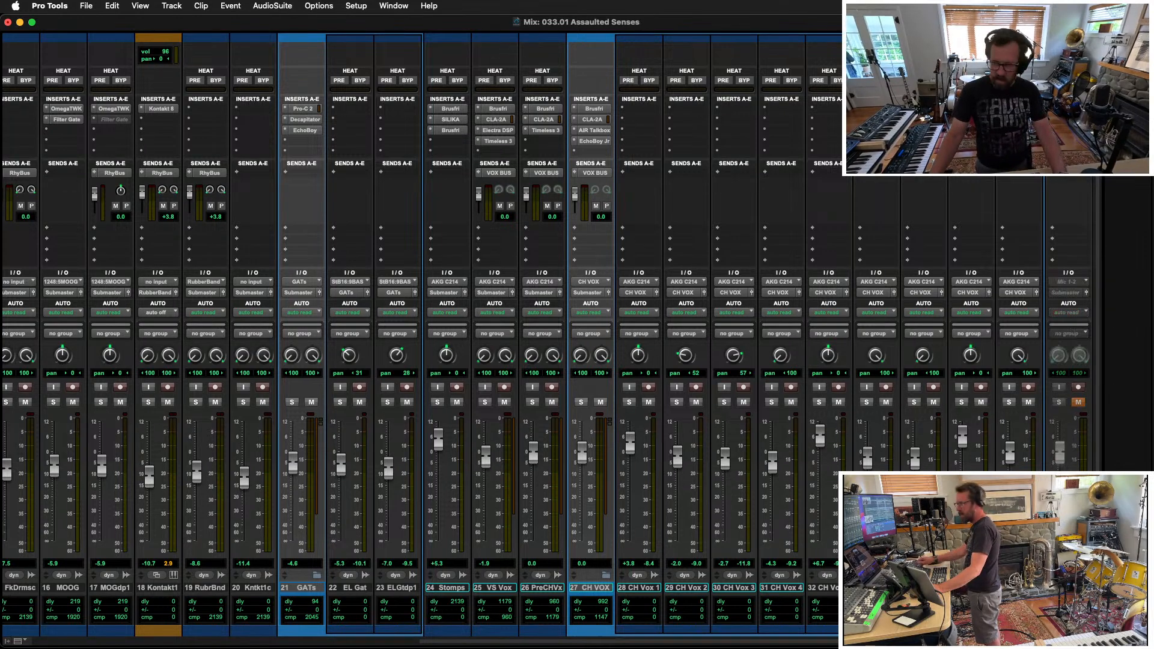
pyautogui.press('super+equal')
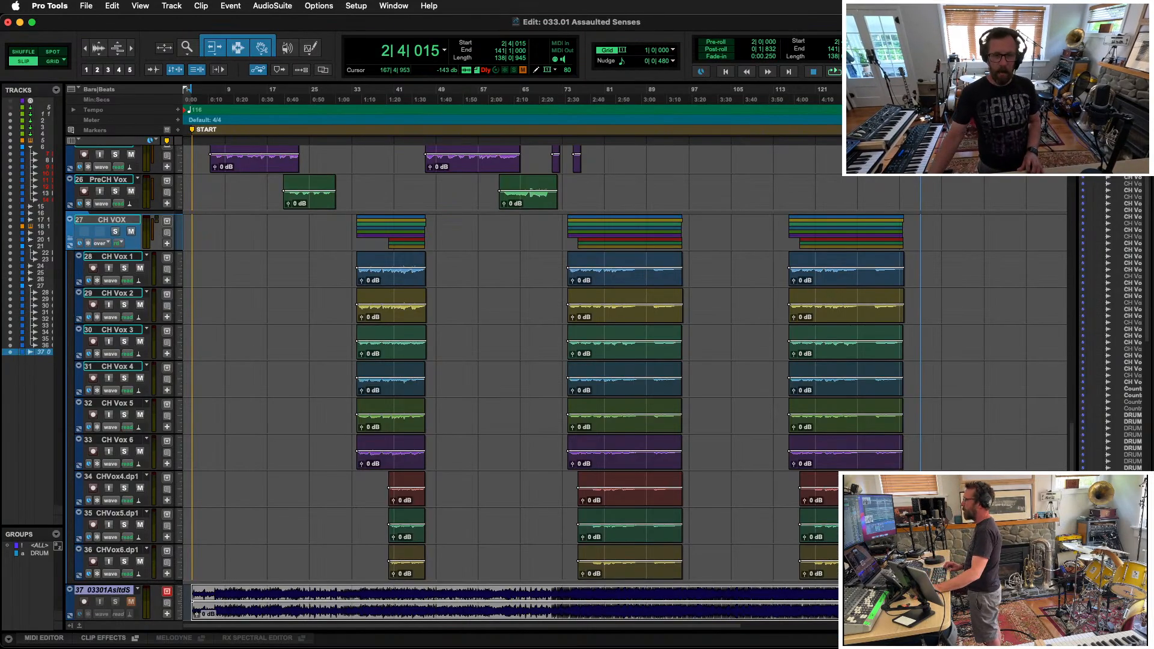
# Step: Play the full mix from the START marker, look over the synth, guitar and vocal tracks, and stop playback
pyautogui.scroll(5, 370, 515)
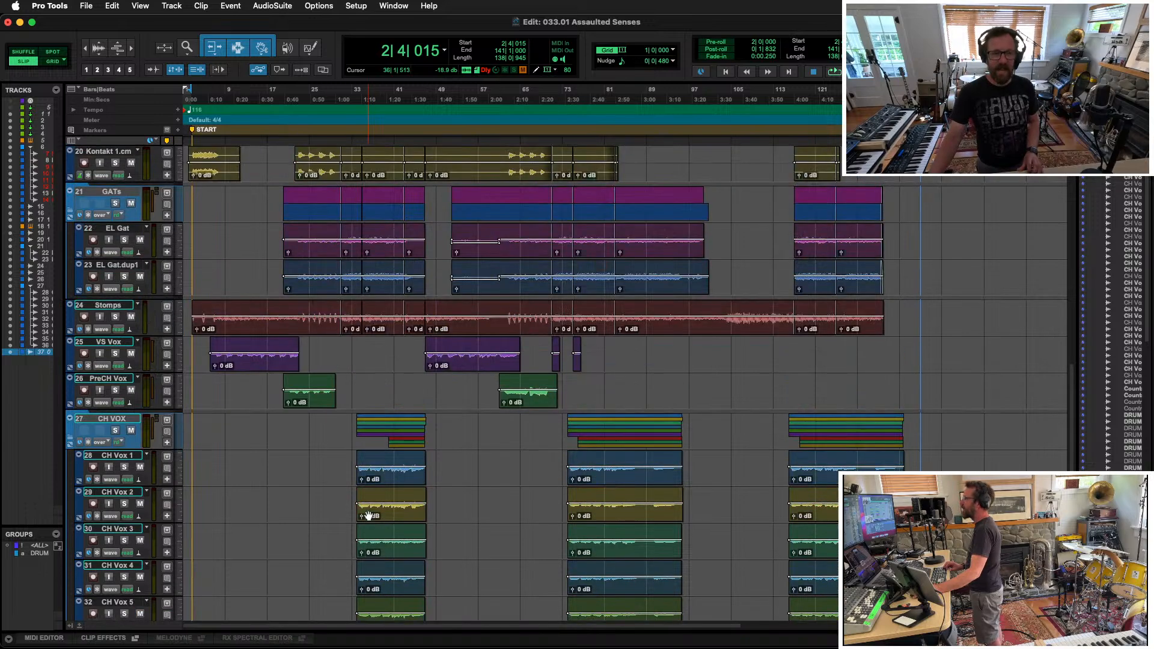
pyautogui.click(200, 194)
pyautogui.press('Return')
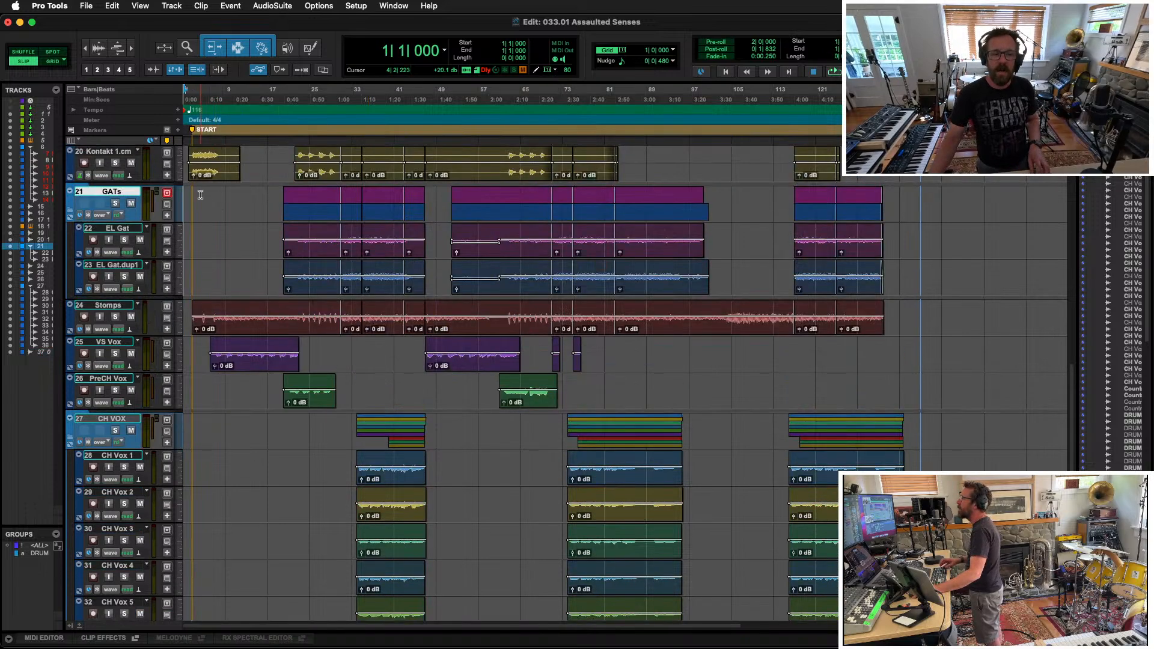
pyautogui.click(192, 130)
pyautogui.click(206, 130)
pyautogui.hotkey('alt', 'Tab')
pyautogui.press('space')
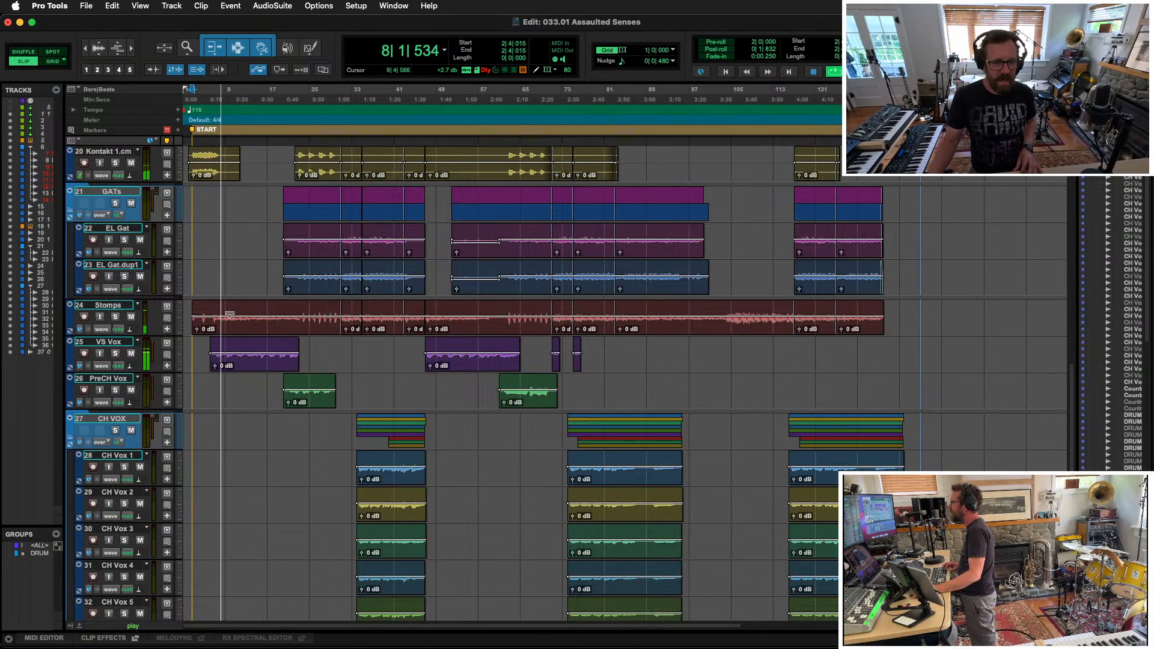
pyautogui.scroll(9, 222, 318)
pyautogui.scroll(5, 232, 317)
pyautogui.scroll(-10, 232, 316)
pyautogui.press('space')
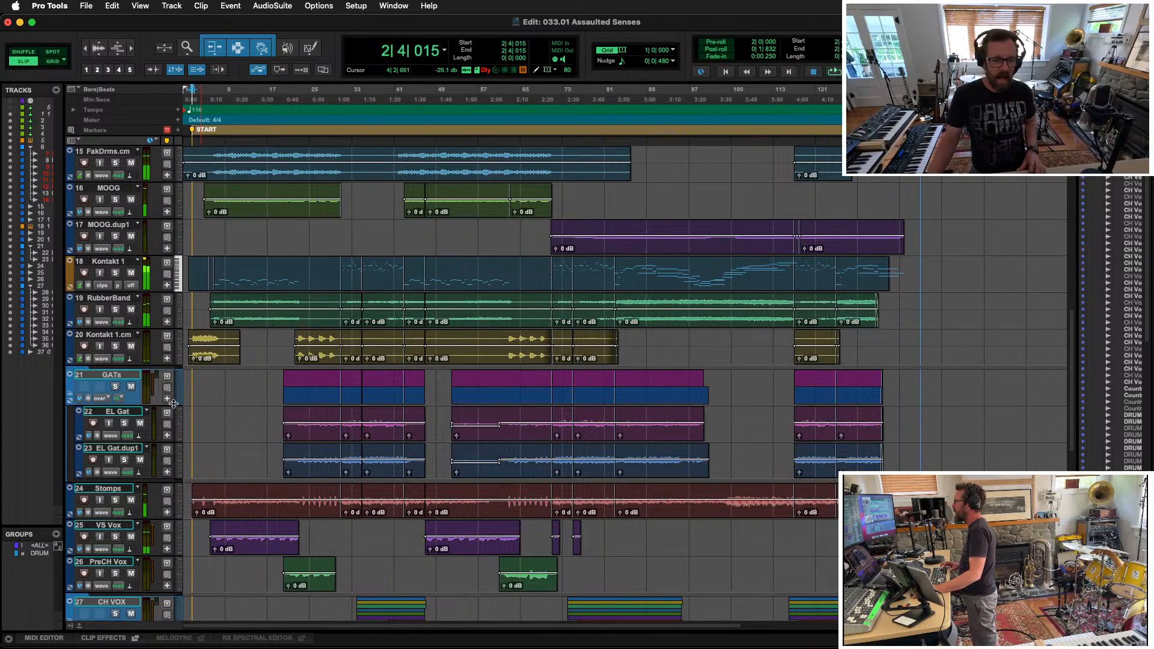
# Step: Solo the Stomps track, audition it from around bar 20, stop playback and unsolo the track
pyautogui.click(116, 504)
pyautogui.click(285, 493)
pyautogui.press('space')
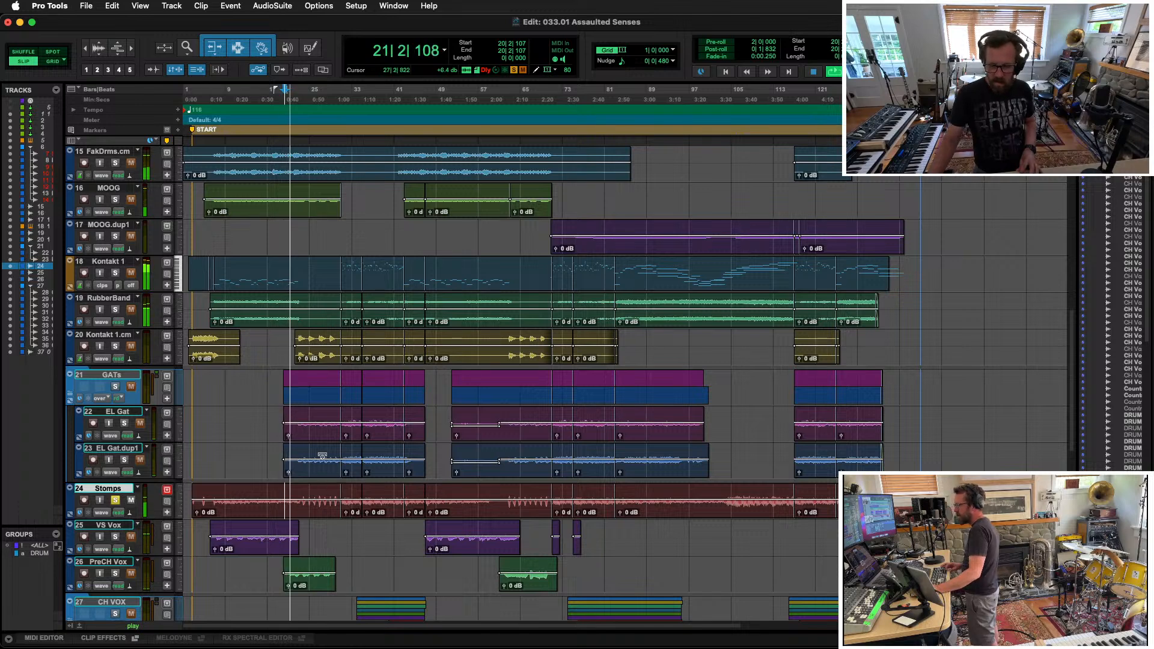
pyautogui.press('space')
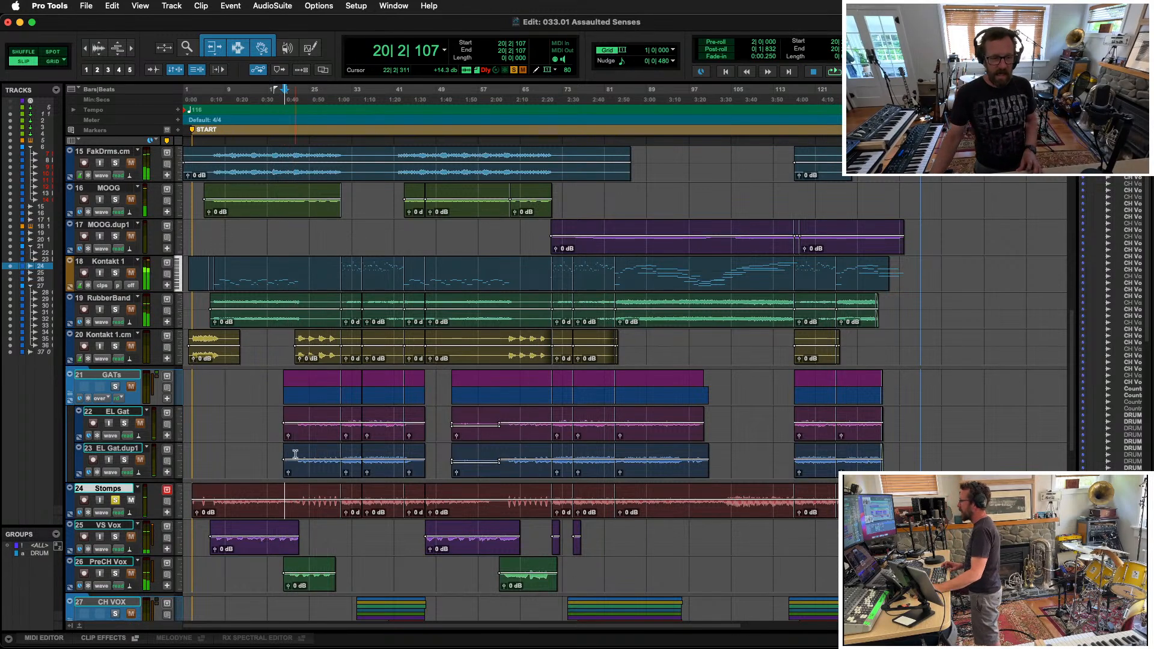
pyautogui.click(116, 500)
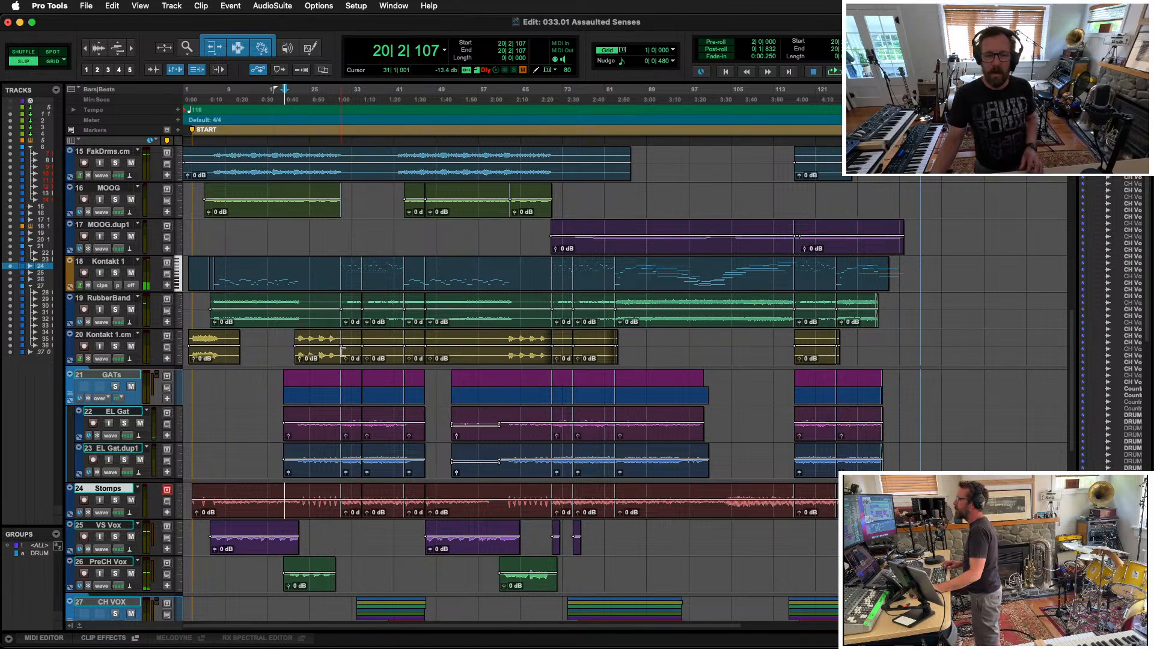
# Step: Audition the mix from around bar 23 and from just before the MOOG.dup1 clip near bar 70, and stop playback
pyautogui.click(300, 263)
pyautogui.press('space')
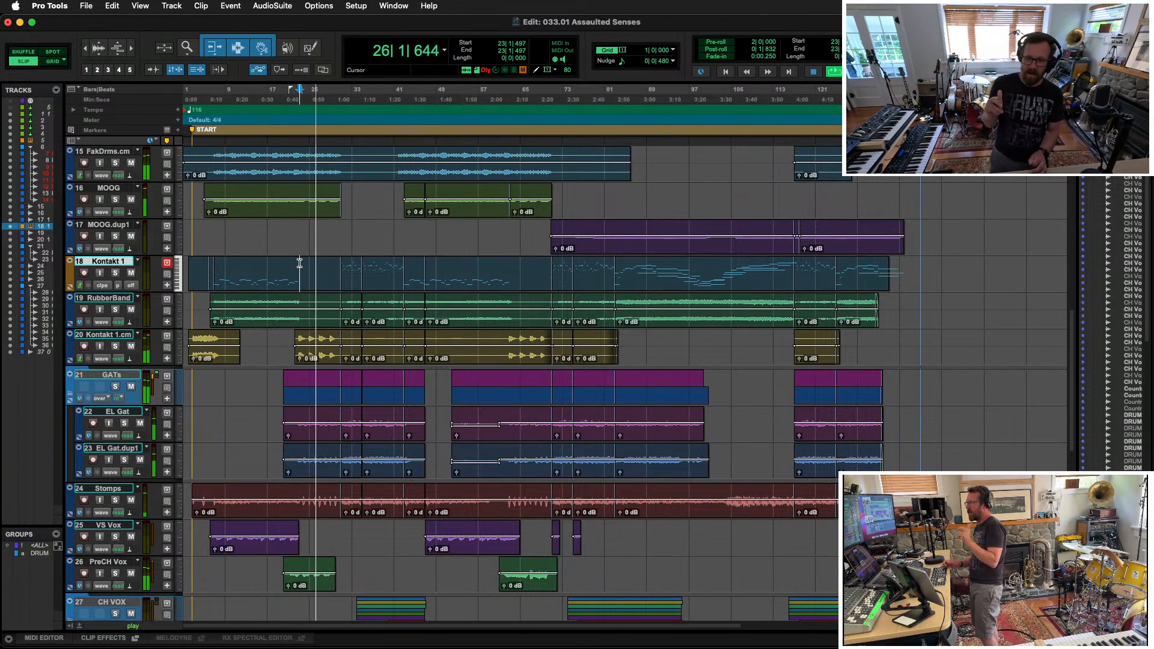
pyautogui.press('space')
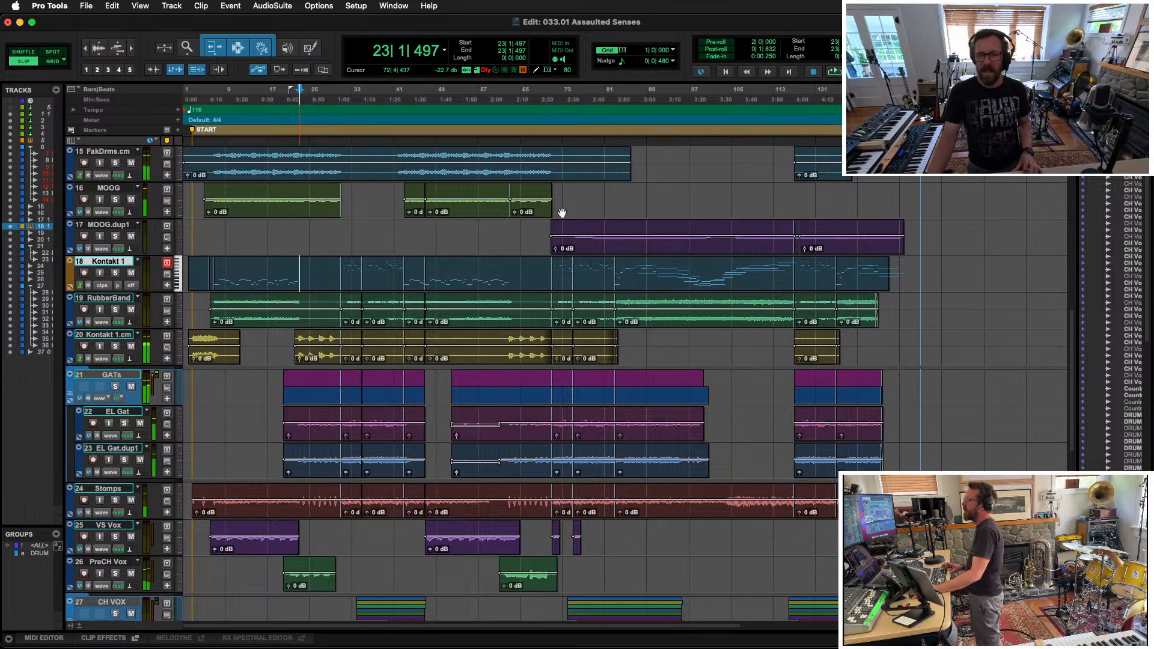
pyautogui.click(545, 231)
pyautogui.press('space')
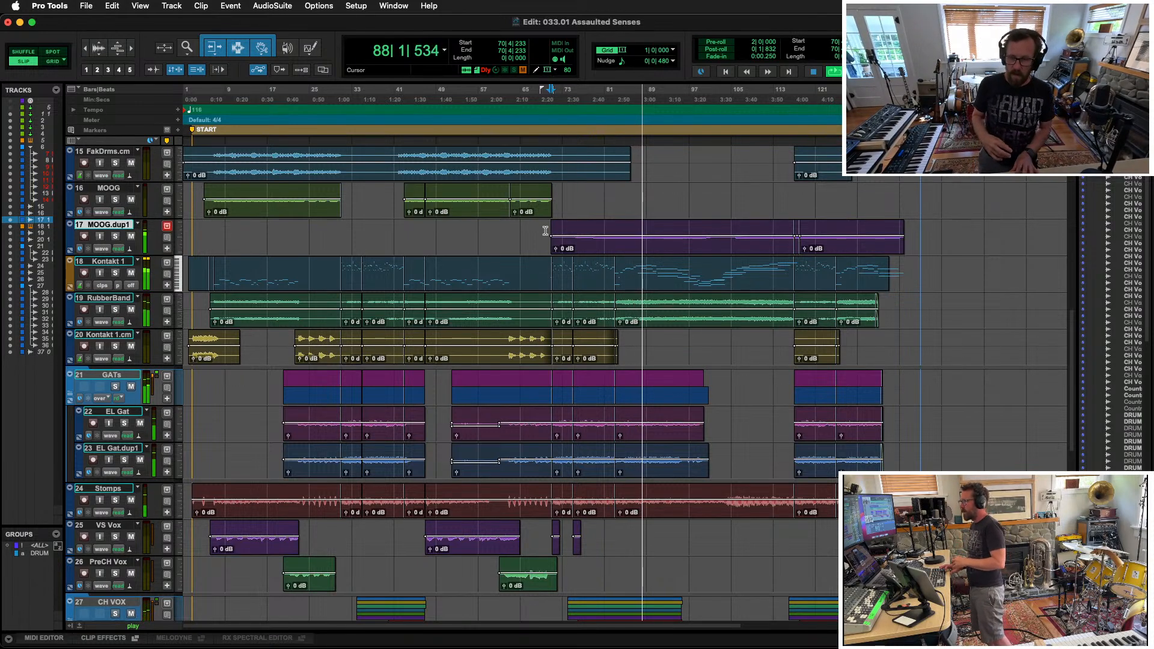
pyautogui.press('space')
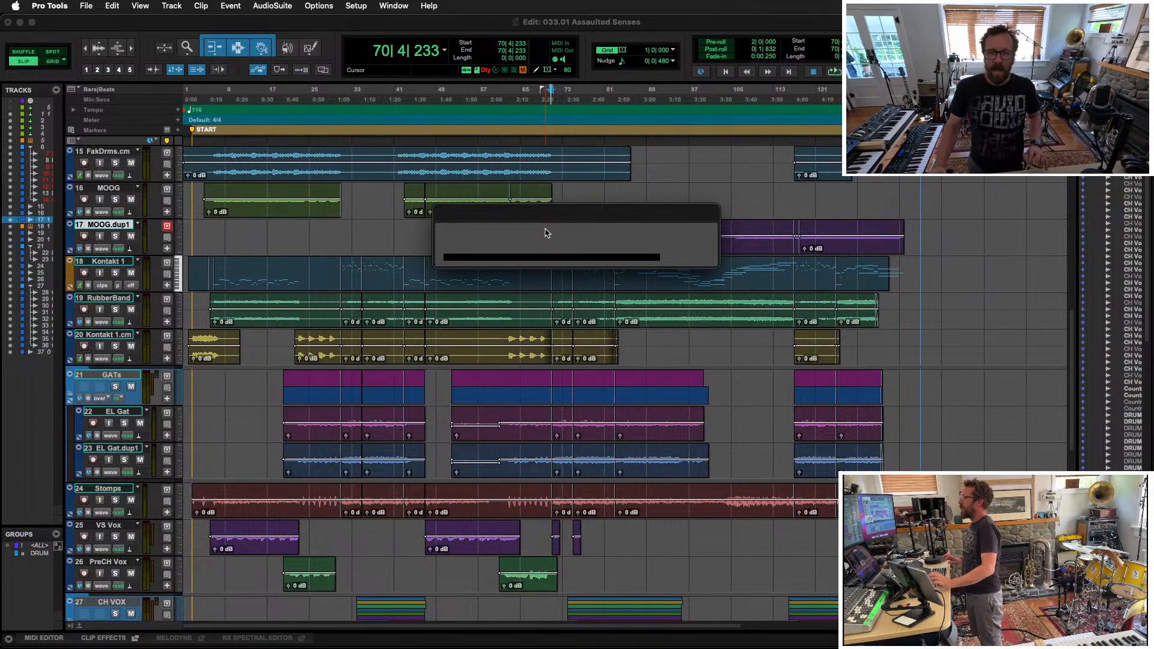
# Step: Switch to Path Finder and expand the 033 250215 folder down to Bounced Files inside 033.01 Assaulted Senses
pyautogui.press('super+Tab')
pyautogui.press('super+Tab')
pyautogui.press('super+Tab')
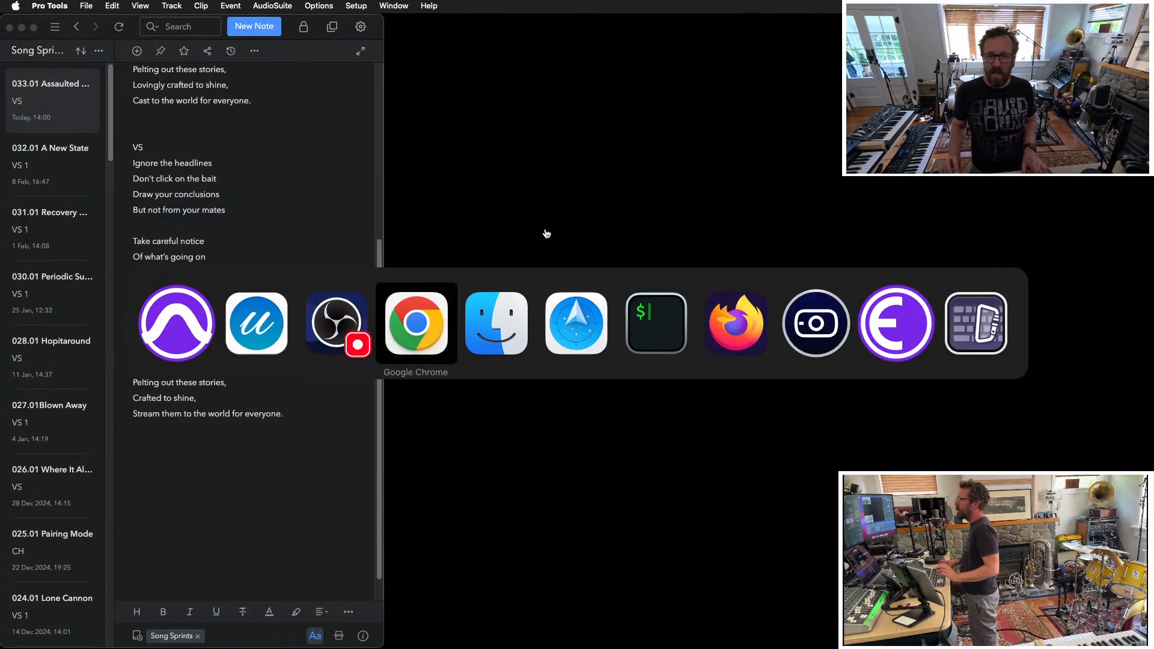
pyautogui.press('super+Tab')
pyautogui.press('super+Tab')
pyautogui.click(632, 452)
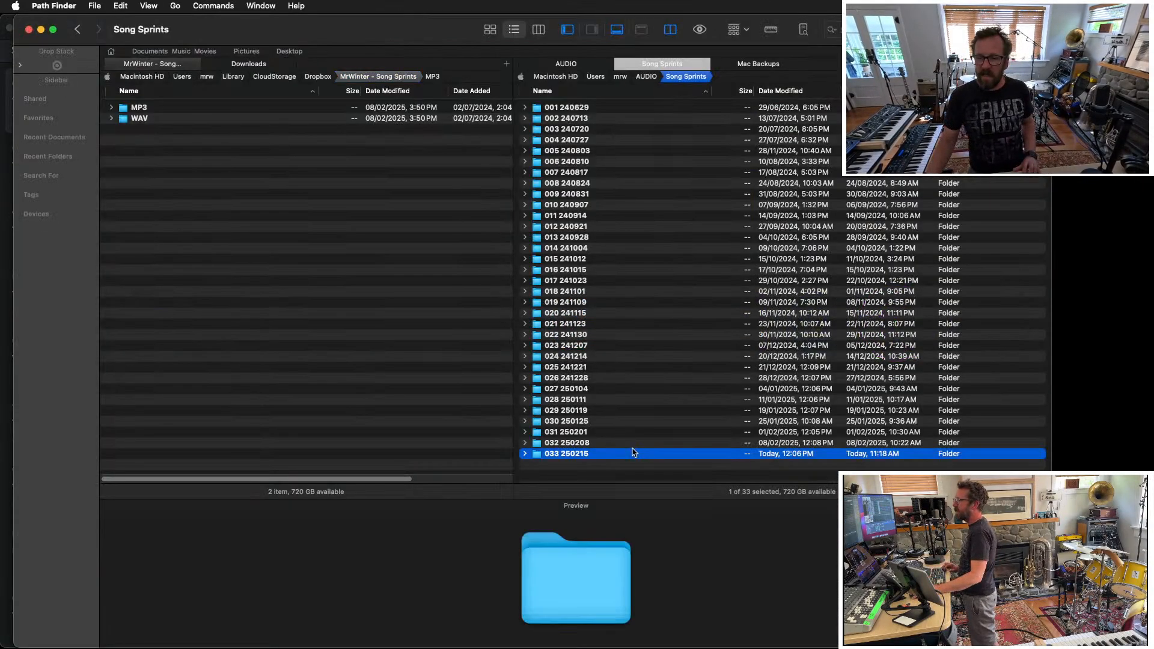
pyautogui.press('Right')
pyautogui.press('Down')
pyautogui.press('Right')
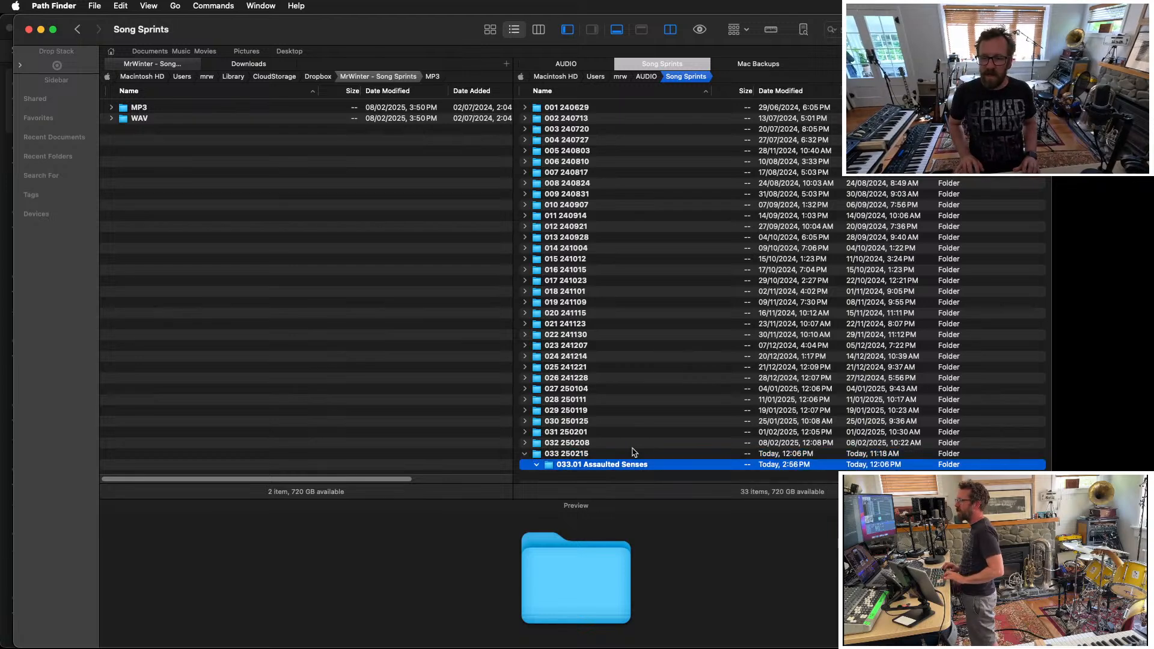
pyautogui.press('Down')
pyautogui.press('Down')
pyautogui.press('Right')
pyautogui.press('Left')
pyautogui.press('Down')
pyautogui.press('Right')
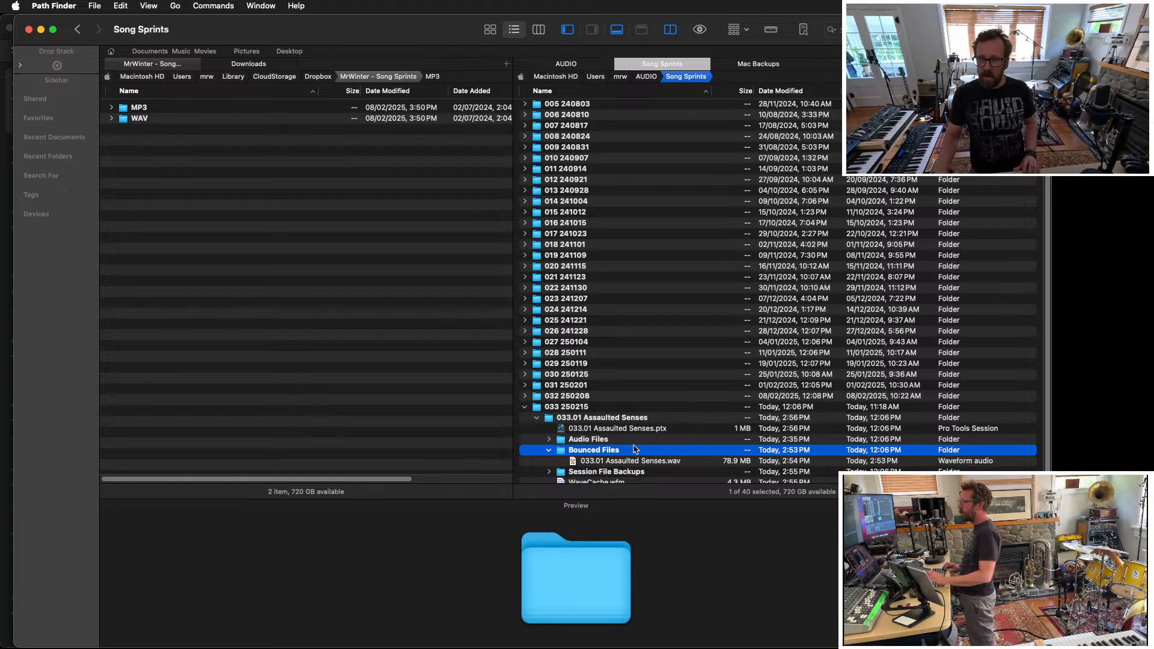
# Step: Copy 033.01 Assaulted Senses.wav and 033.01 Assaulted Senses.mp3 into the Dropbox Song Sprints WAV and MP3 folders respectively
pyautogui.click(689, 461)
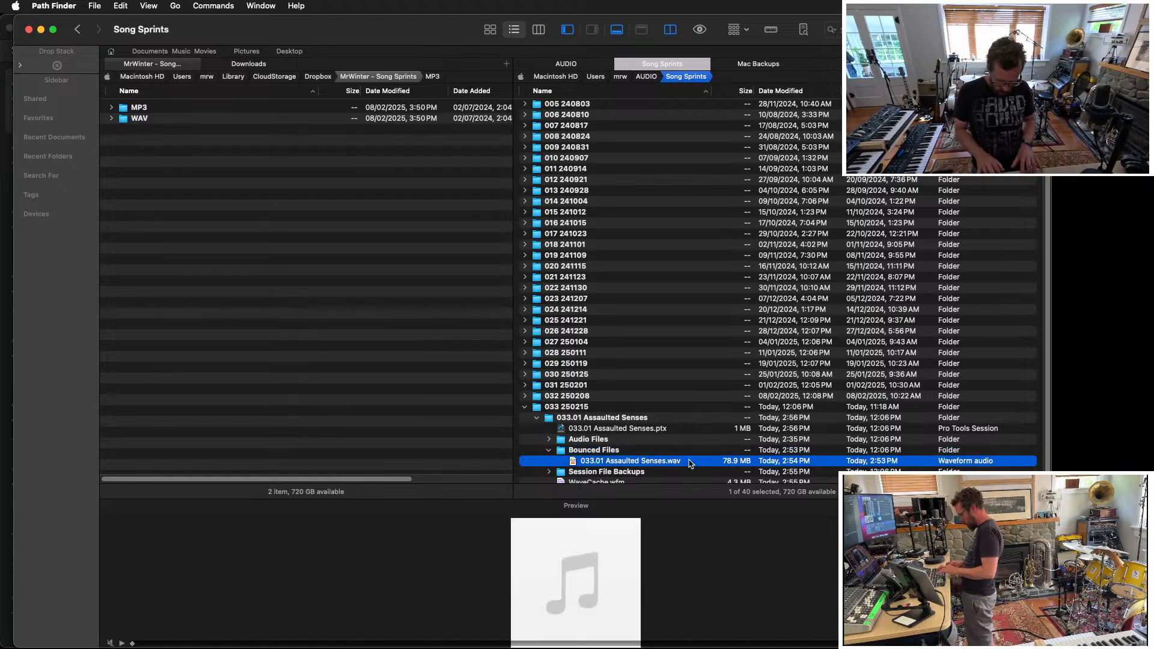
pyautogui.moveTo(633, 464); pyautogui.dragTo(138, 120)
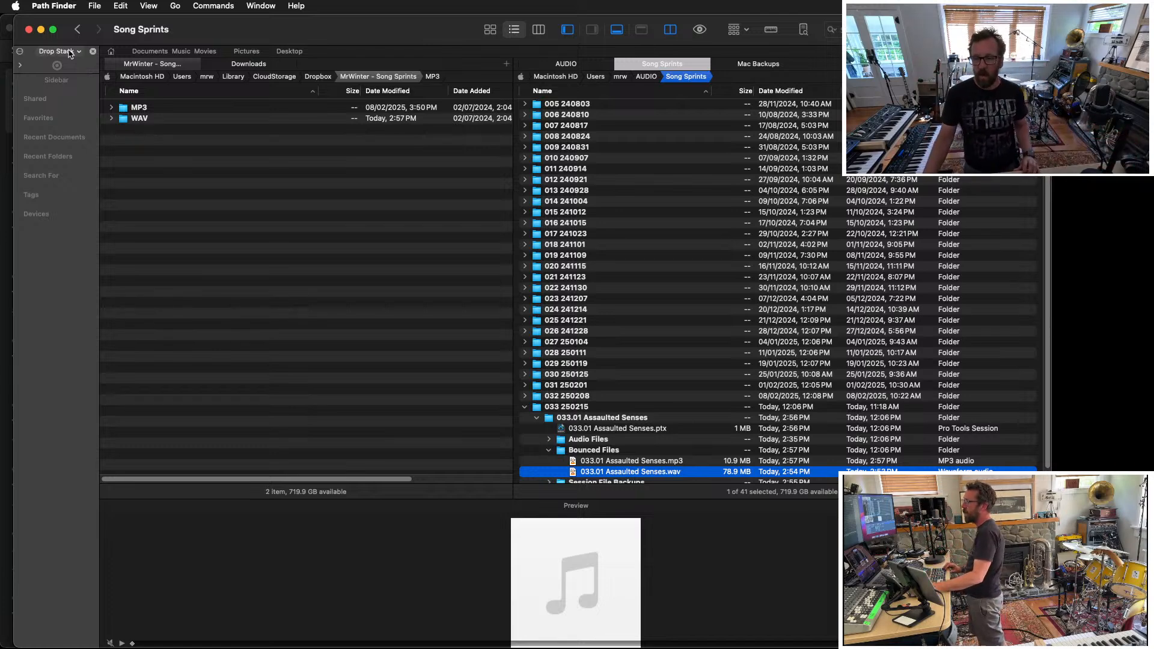
pyautogui.click(677, 464)
pyautogui.moveTo(677, 464); pyautogui.dragTo(139, 112)
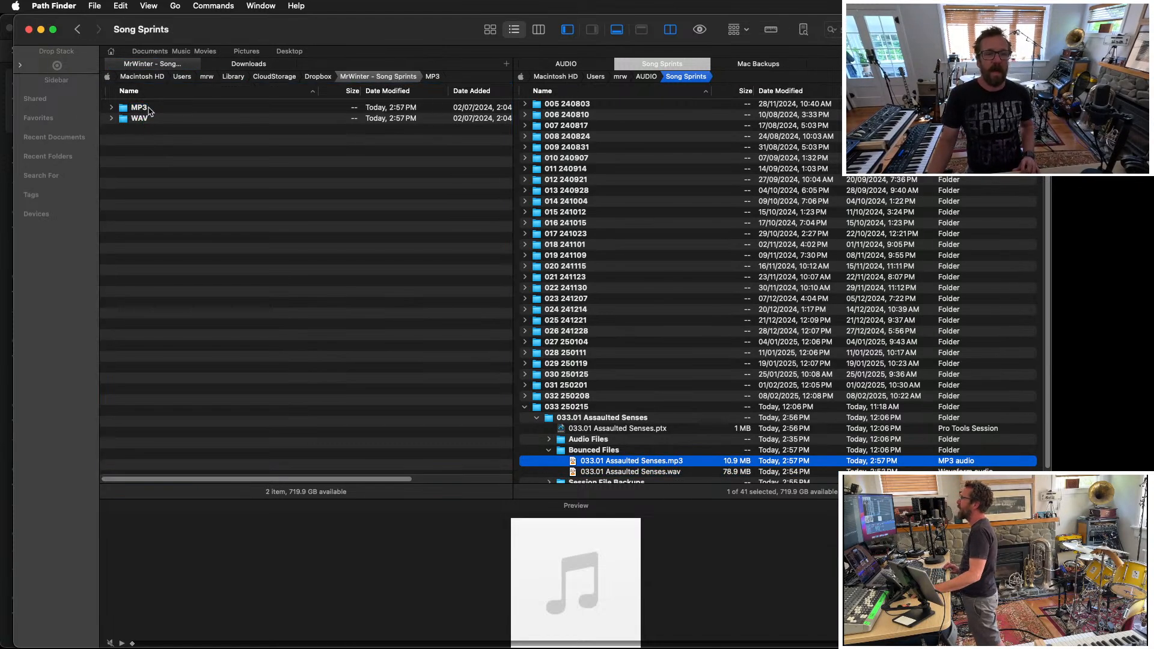
# Step: Open the Dropbox MP3 folder and locate 033.01 Assaulted Senses.mp3 at the end of the list
pyautogui.click(155, 113)
pyautogui.doubleClick(155, 113)
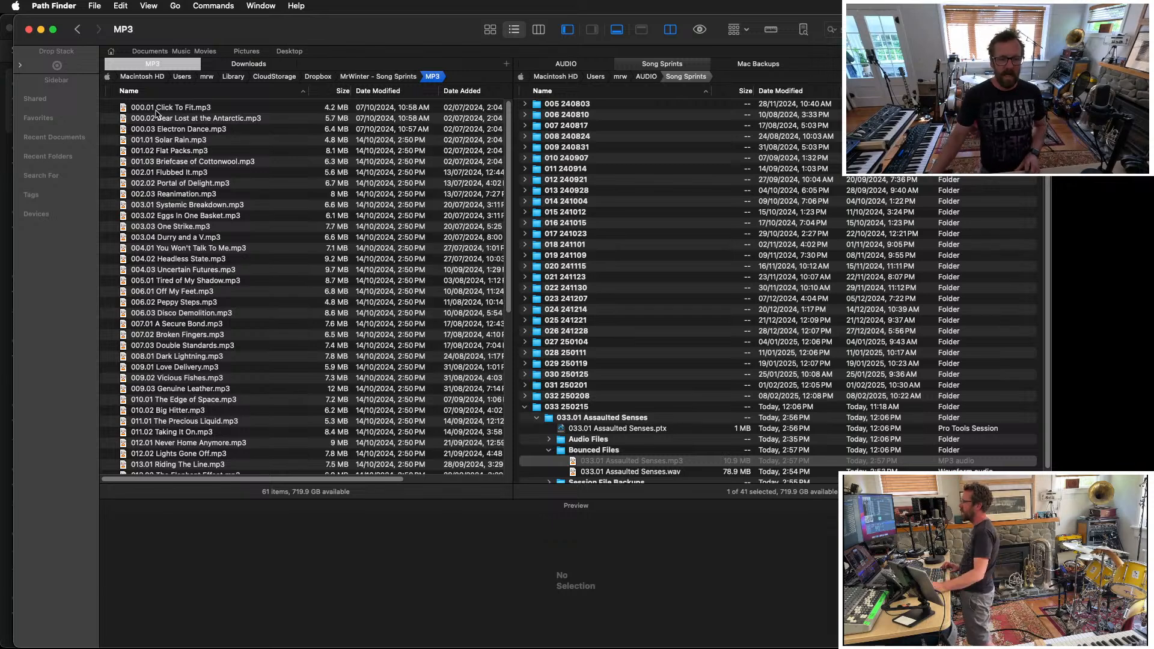
pyautogui.scroll(-10, 255, 258)
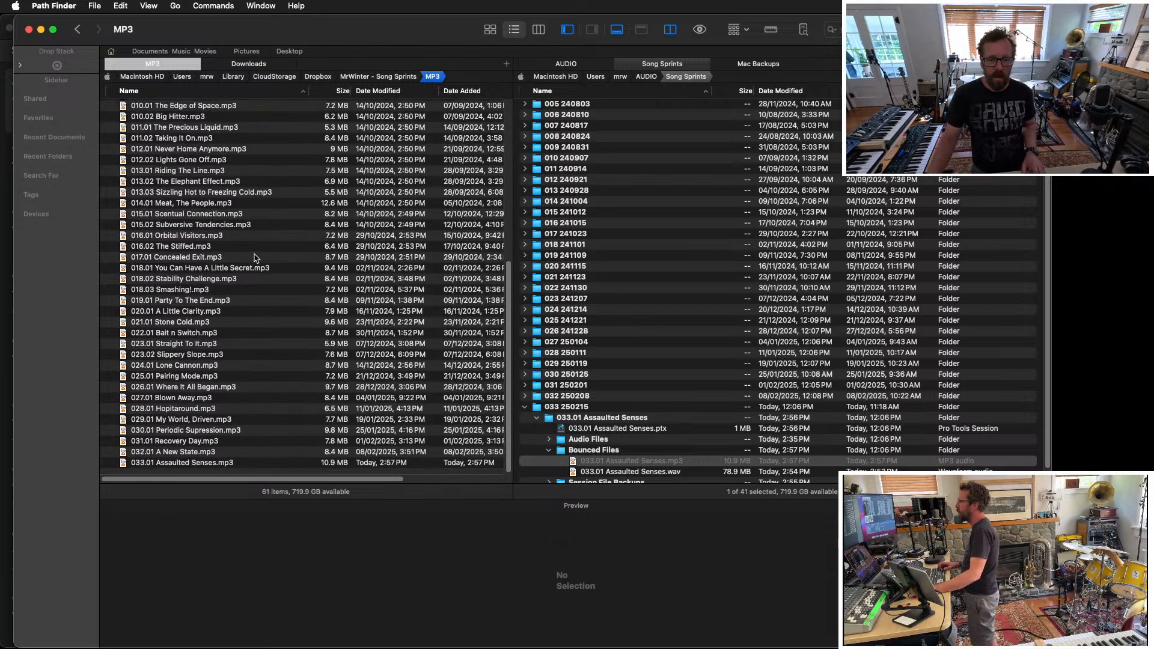
# Step: Switch to iTerm2 and run songsprint_addMP3metadata on the Dropbox copy of 033.01 Assaulted Senses.mp3
pyautogui.press('super+Tab')
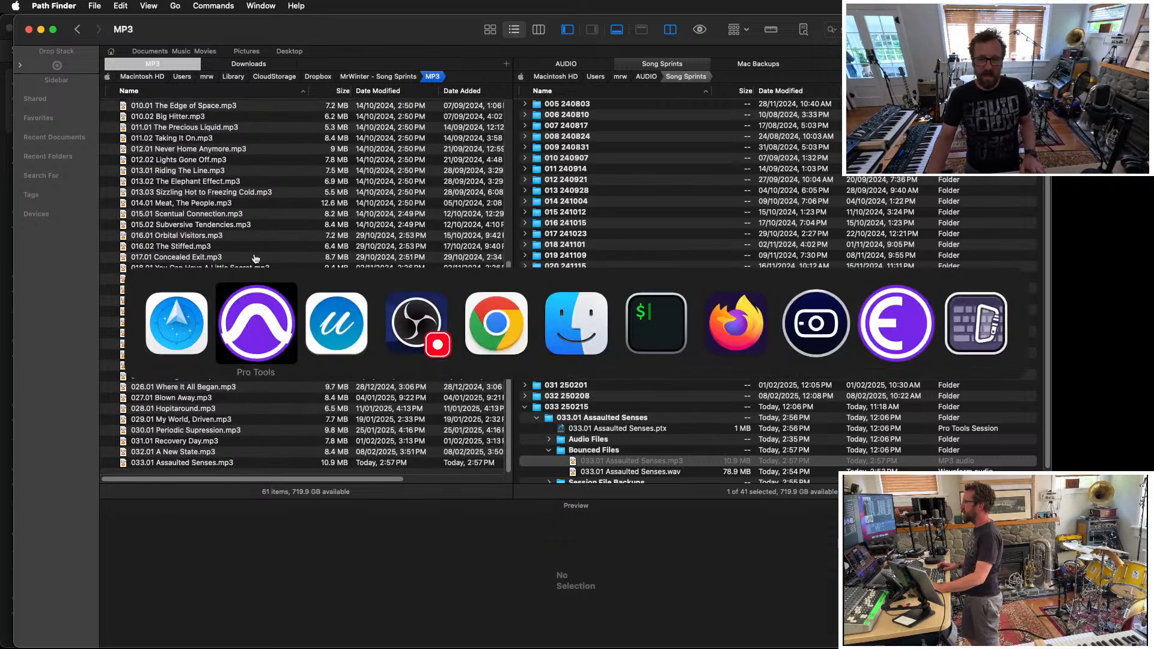
pyautogui.click(669, 307)
pyautogui.write('songsp')
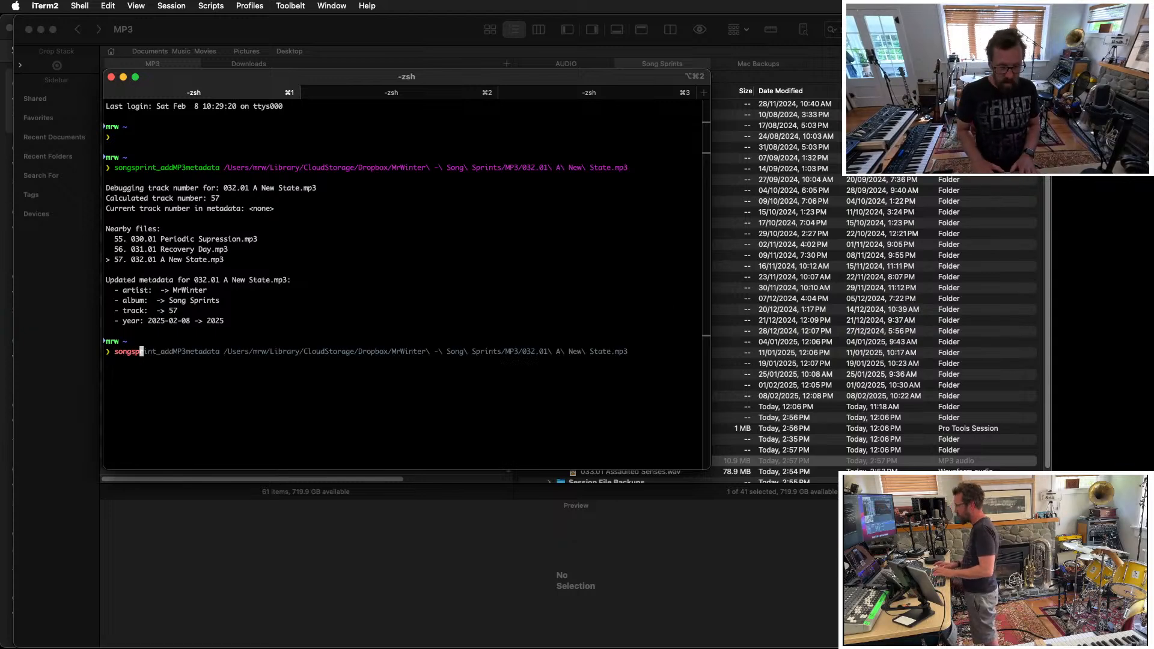
pyautogui.write('rint_ad')
pyautogui.hotkey('alt', 'Right')
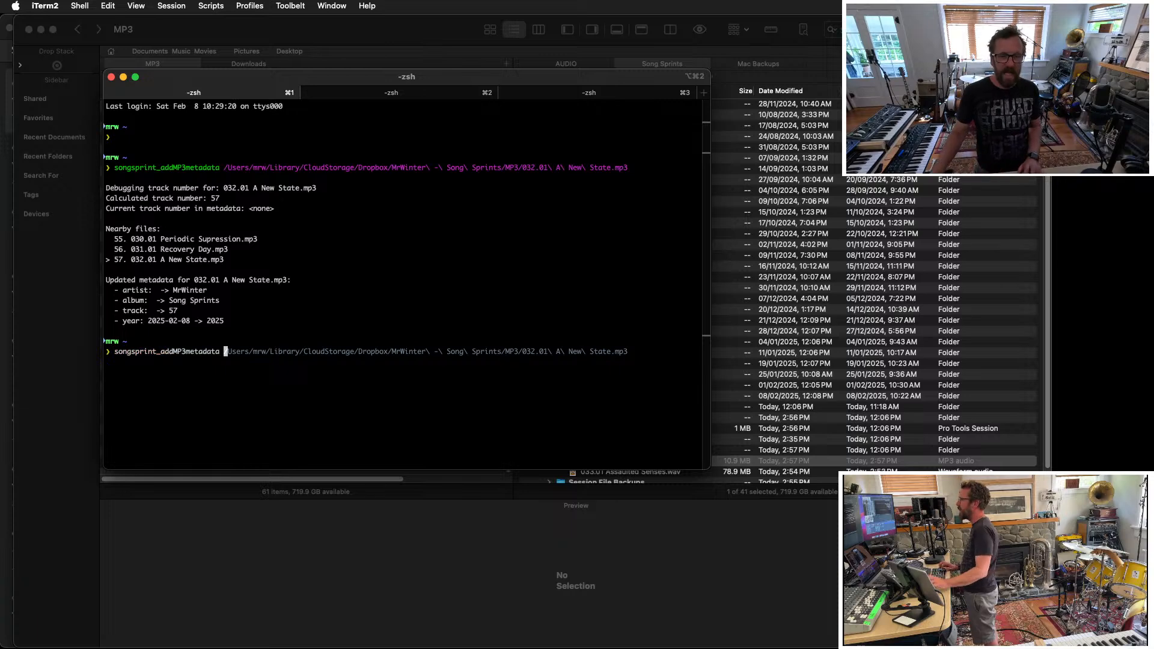
pyautogui.moveTo(212, 78); pyautogui.dragTo(484, 93)
pyautogui.moveTo(226, 462); pyautogui.dragTo(615, 355)
pyautogui.press('Return')
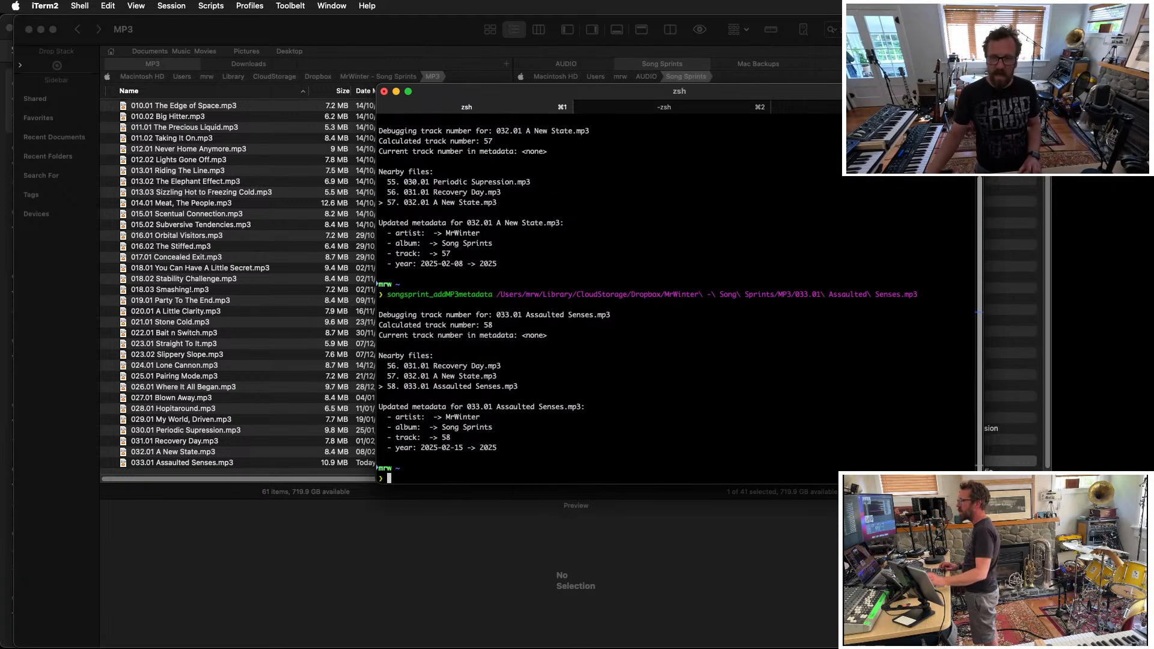